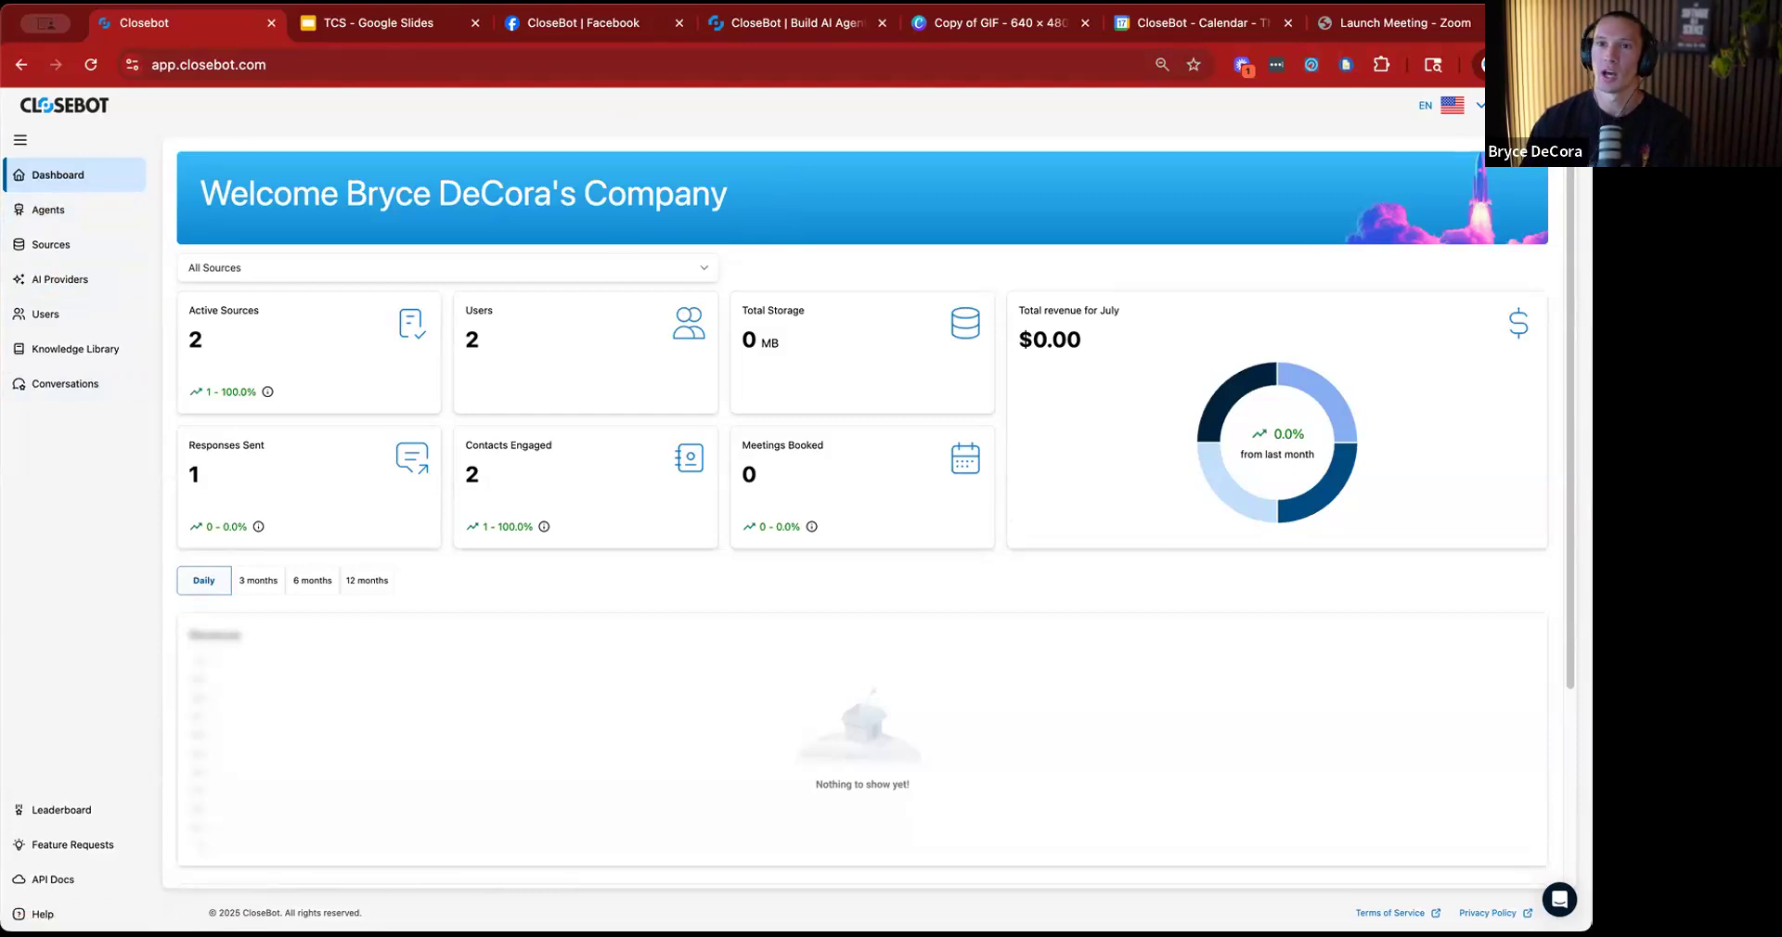
Review the connected sources and the wizard for adding a HighLevel Sub-Account, and leave it without connecting an account.
click(48, 244)
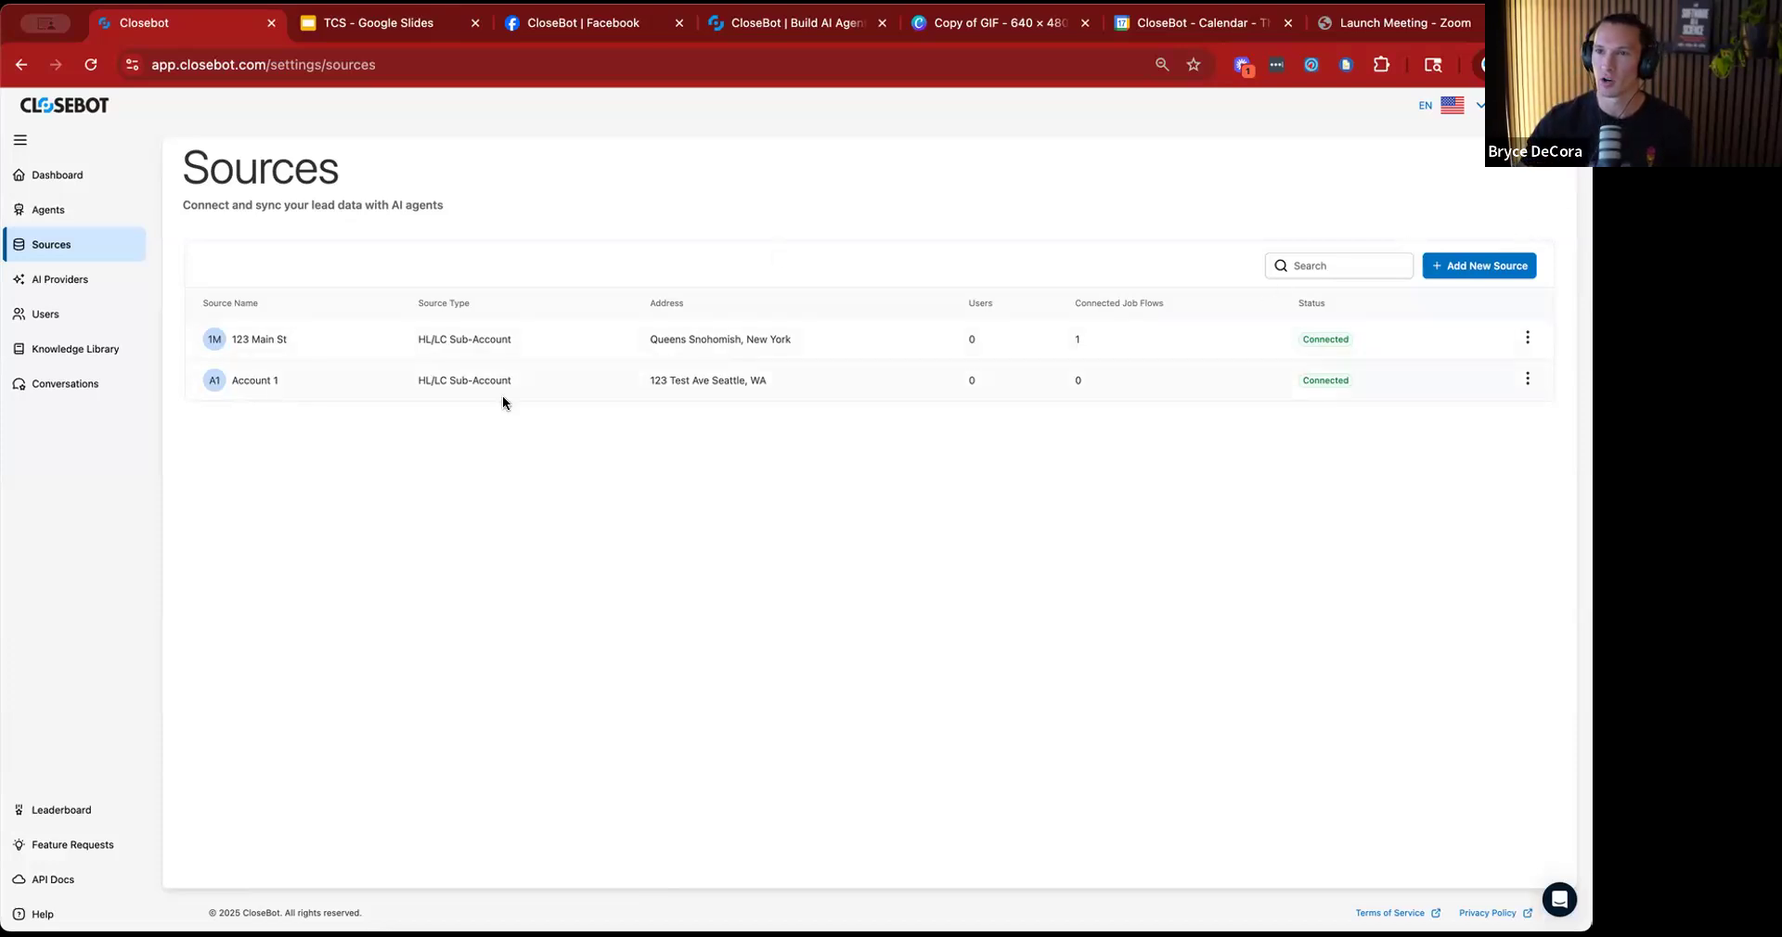
click(1475, 266)
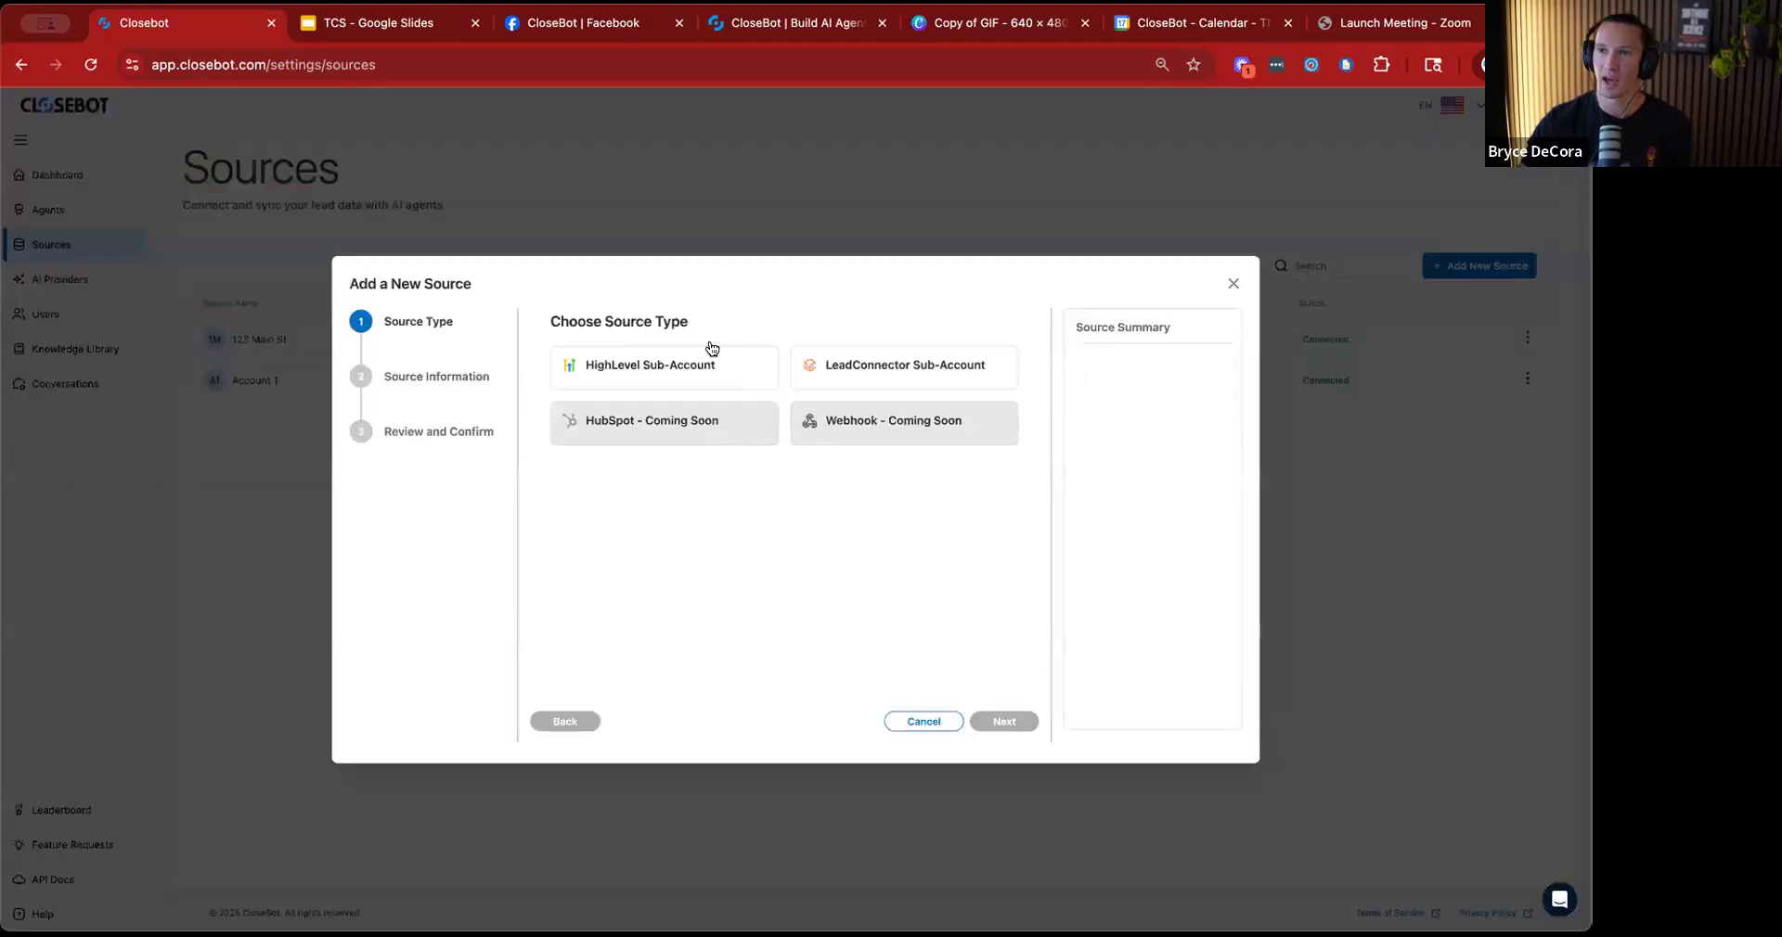
click(652, 379)
click(1003, 721)
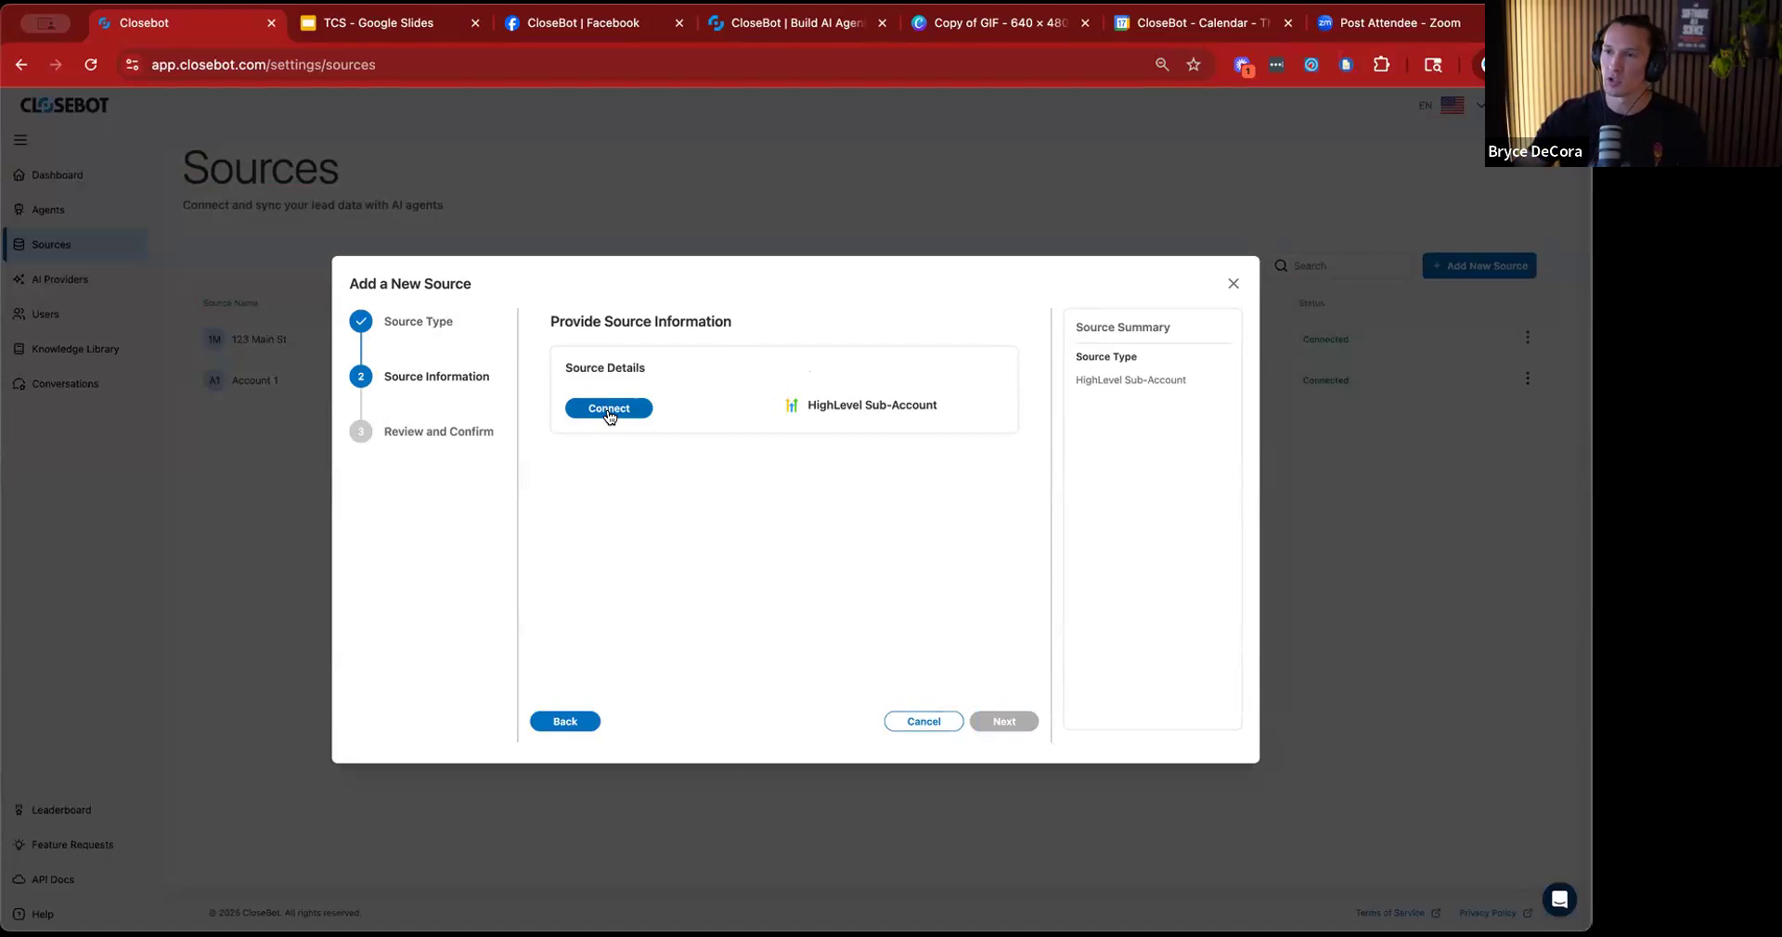
click(1229, 282)
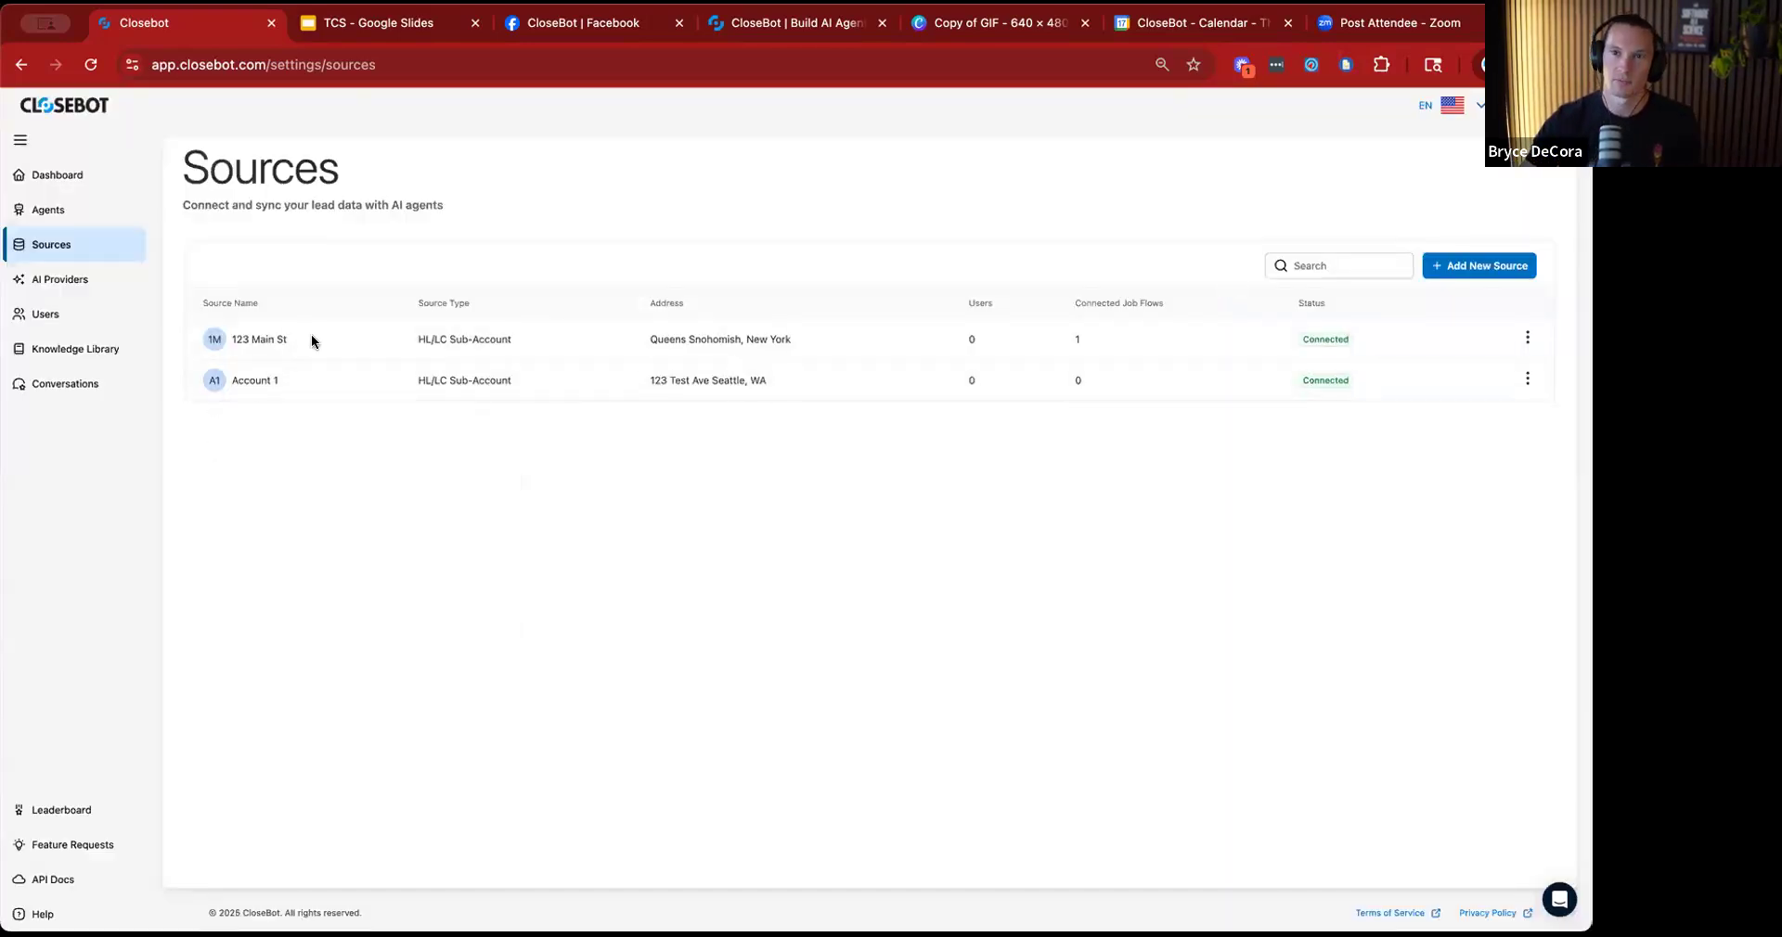
View the AI providers list and the connection status of each provider.
click(83, 279)
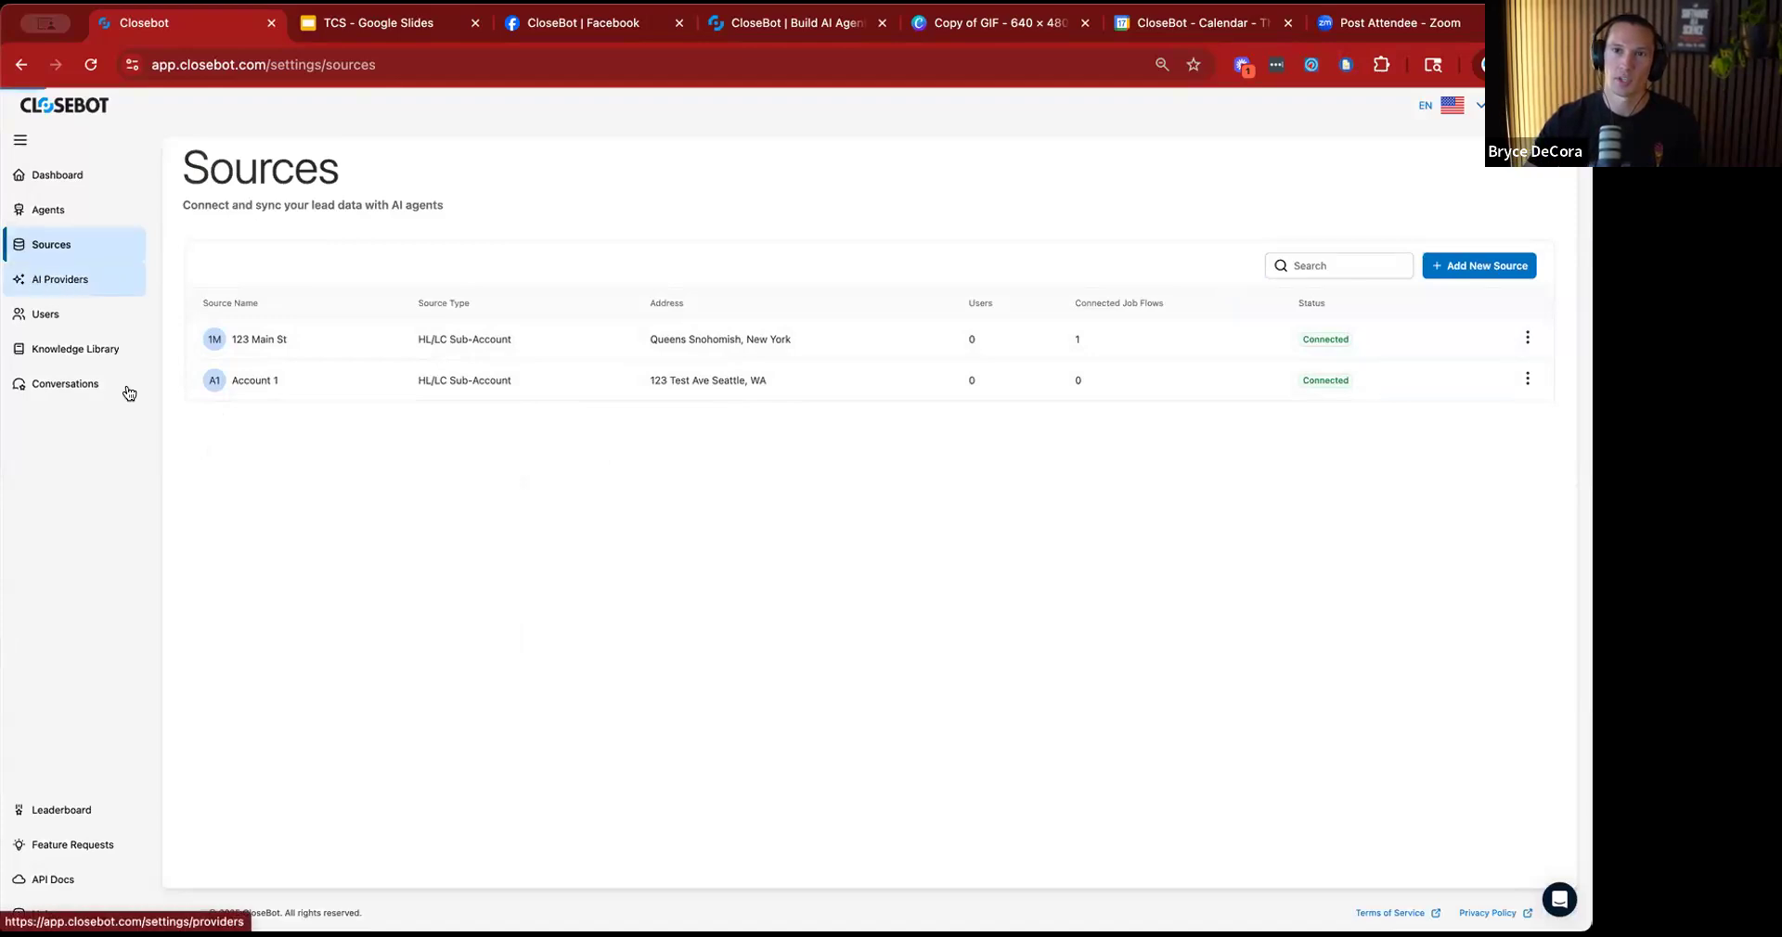
click(130, 313)
click(84, 279)
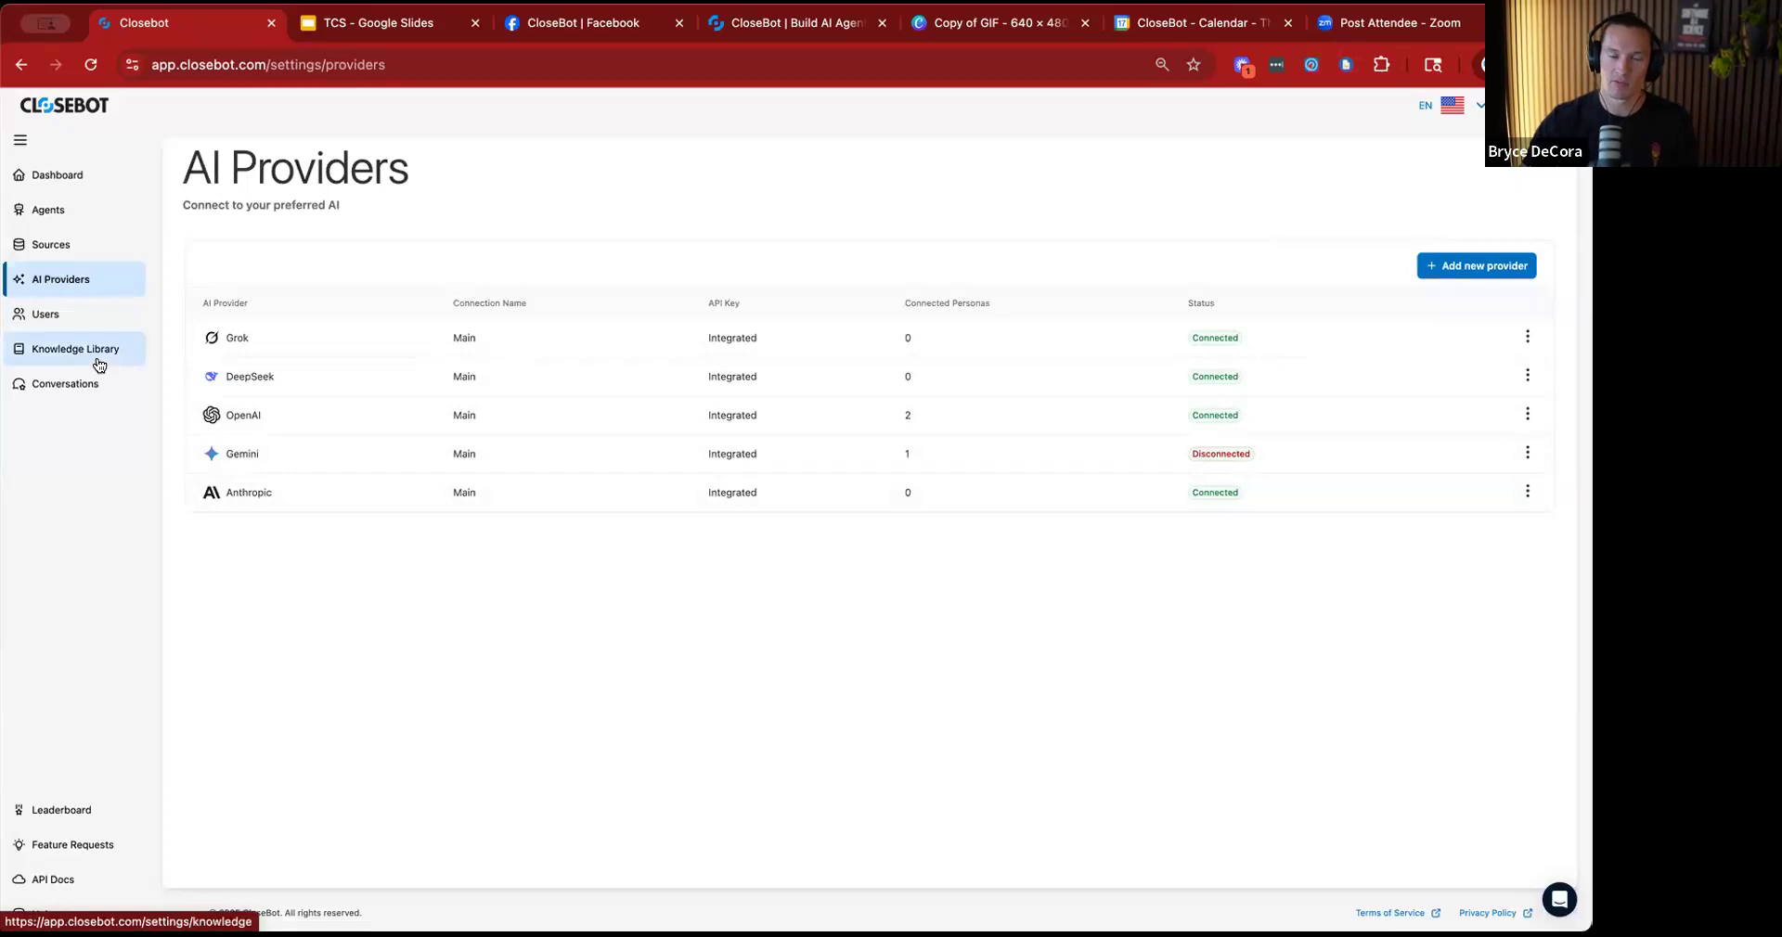
Start editing the purple persona on the Agents page and proceed to its response settings.
click(75, 206)
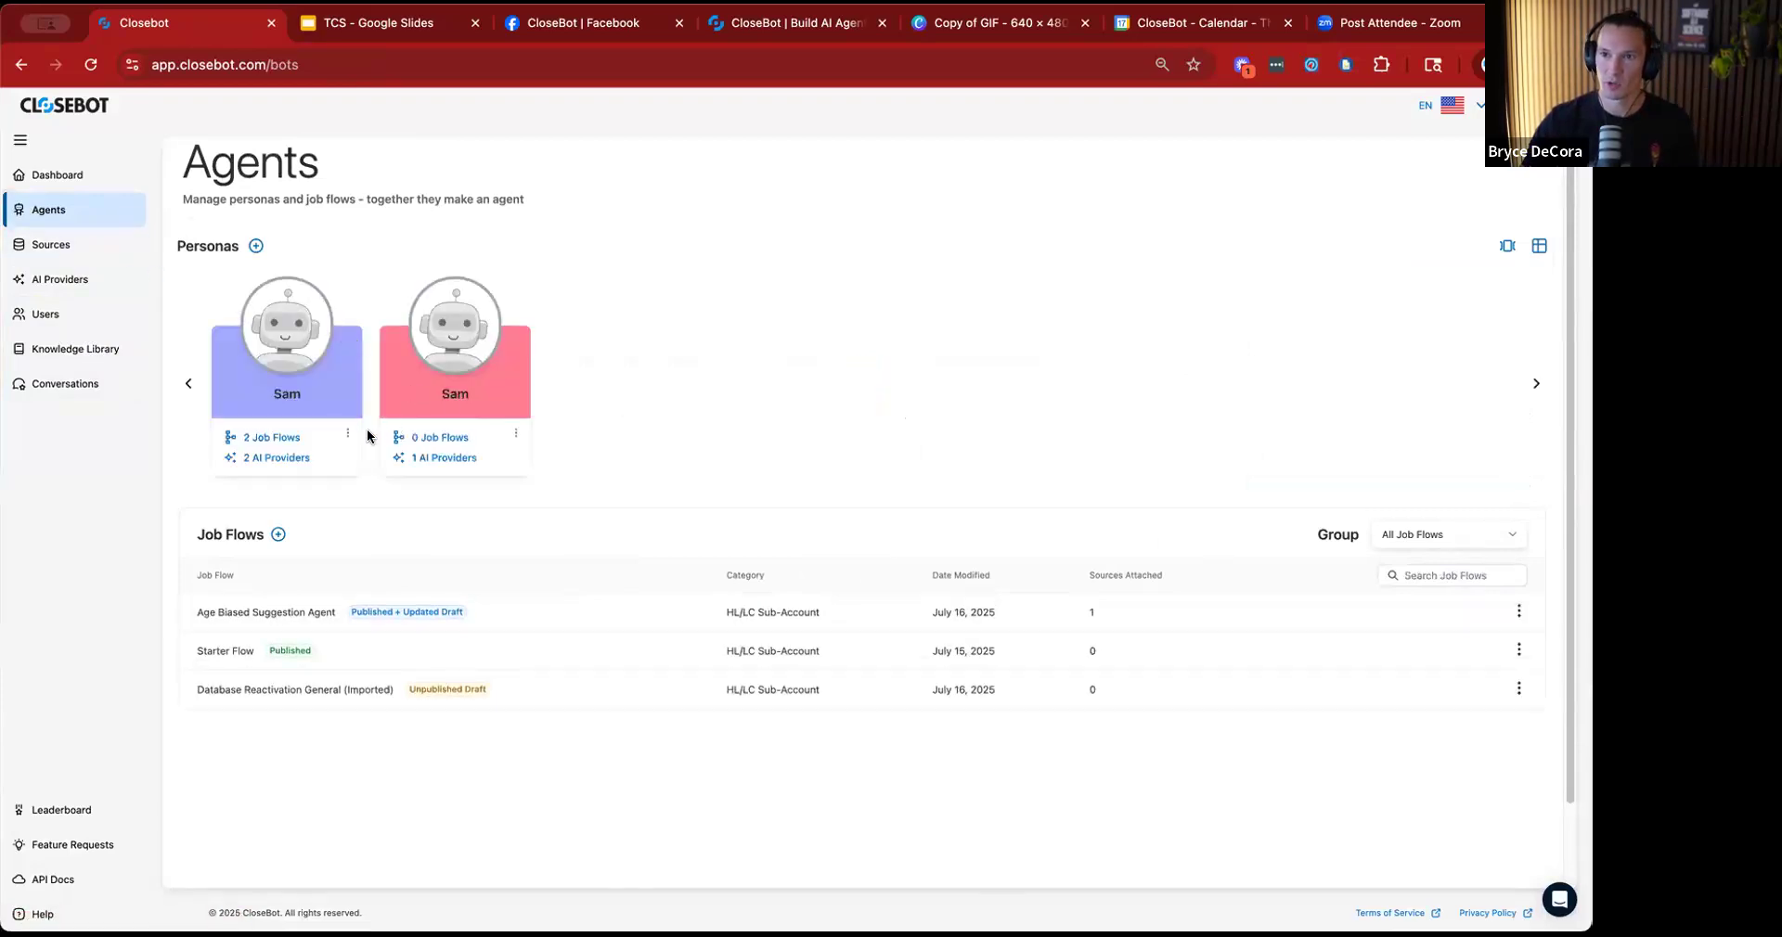
click(348, 433)
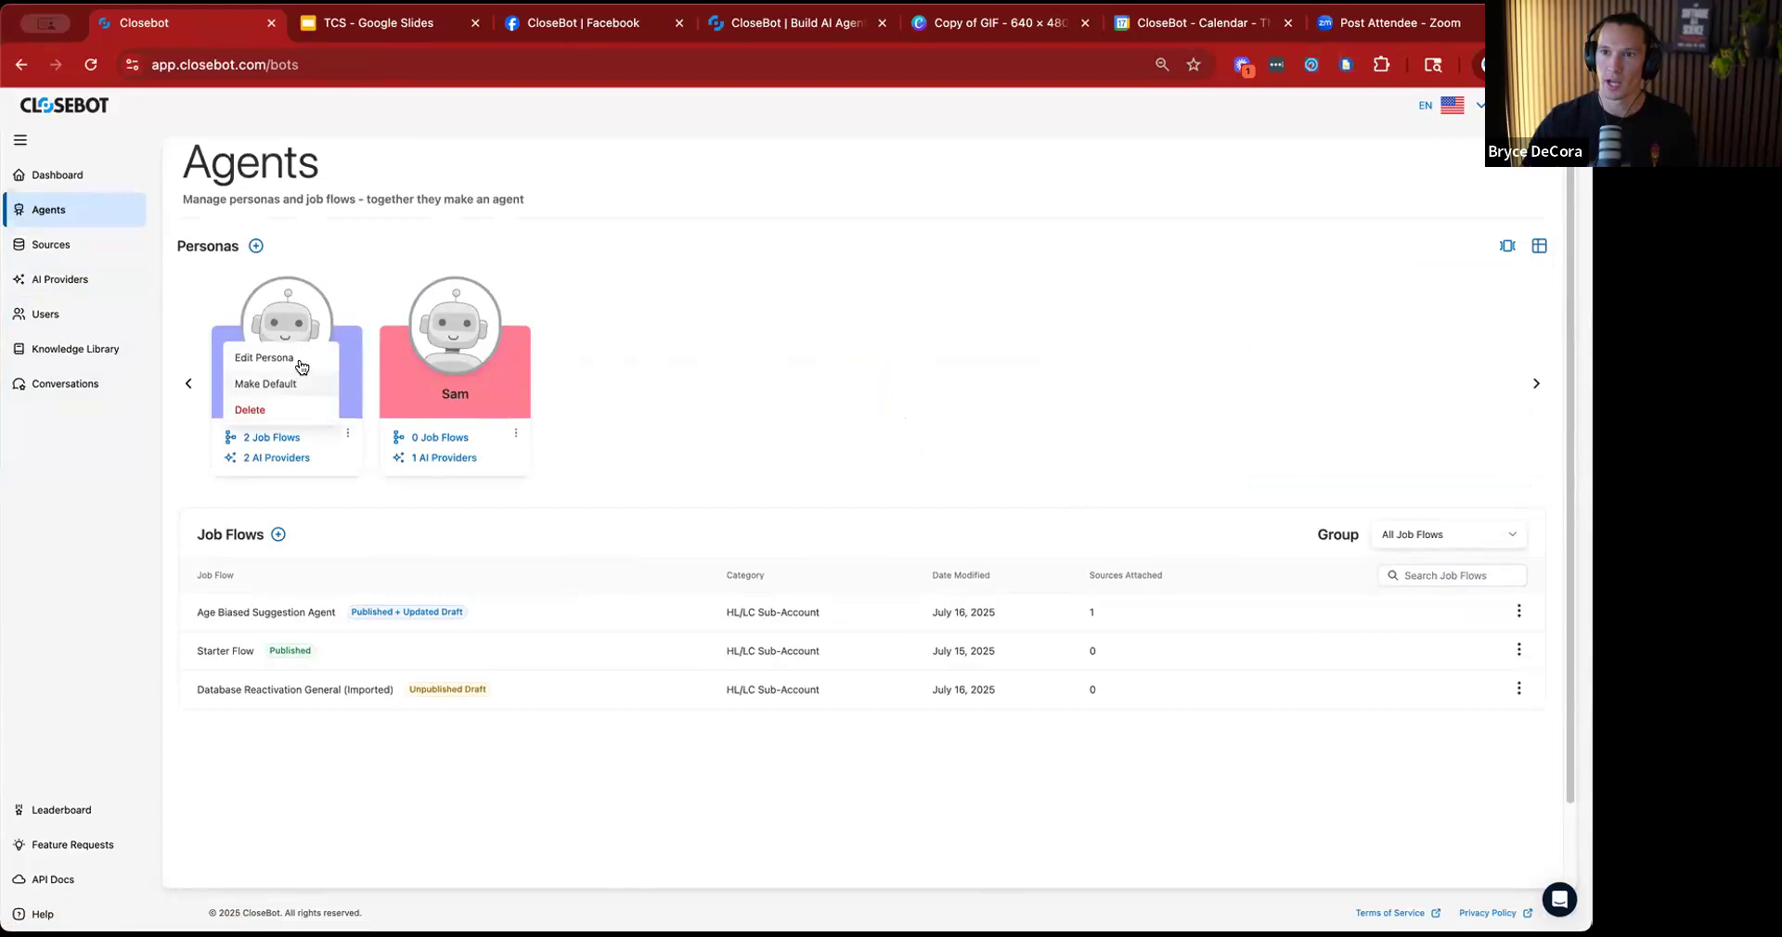
click(301, 364)
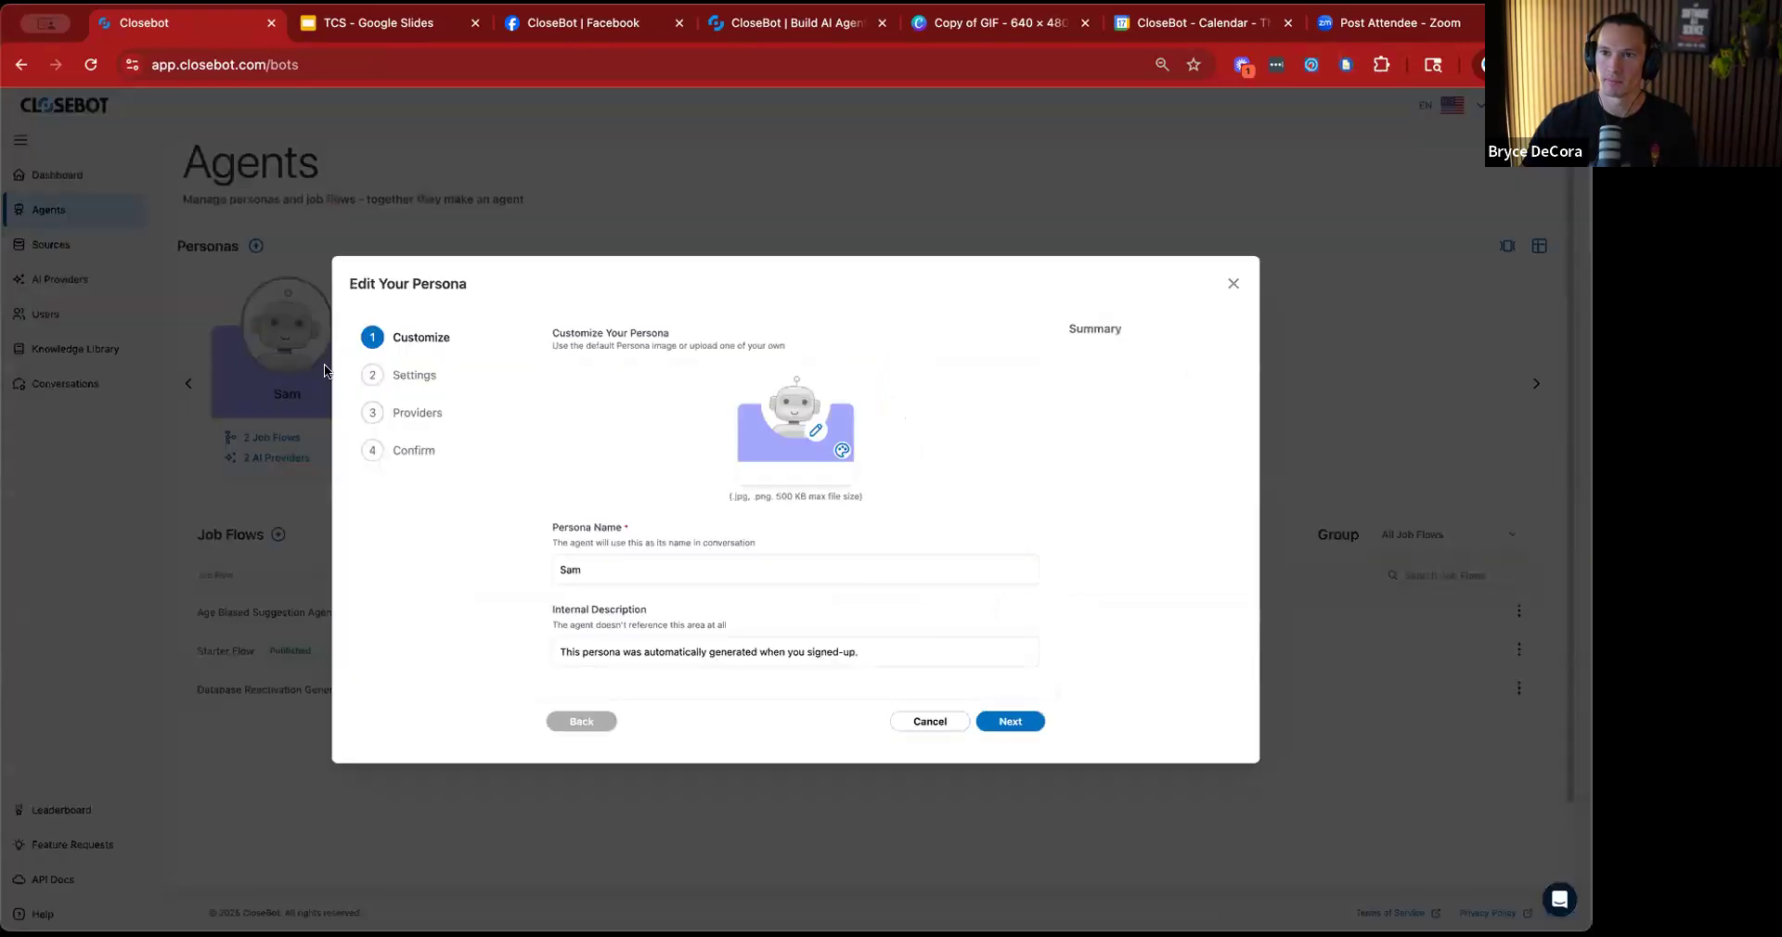
click(998, 714)
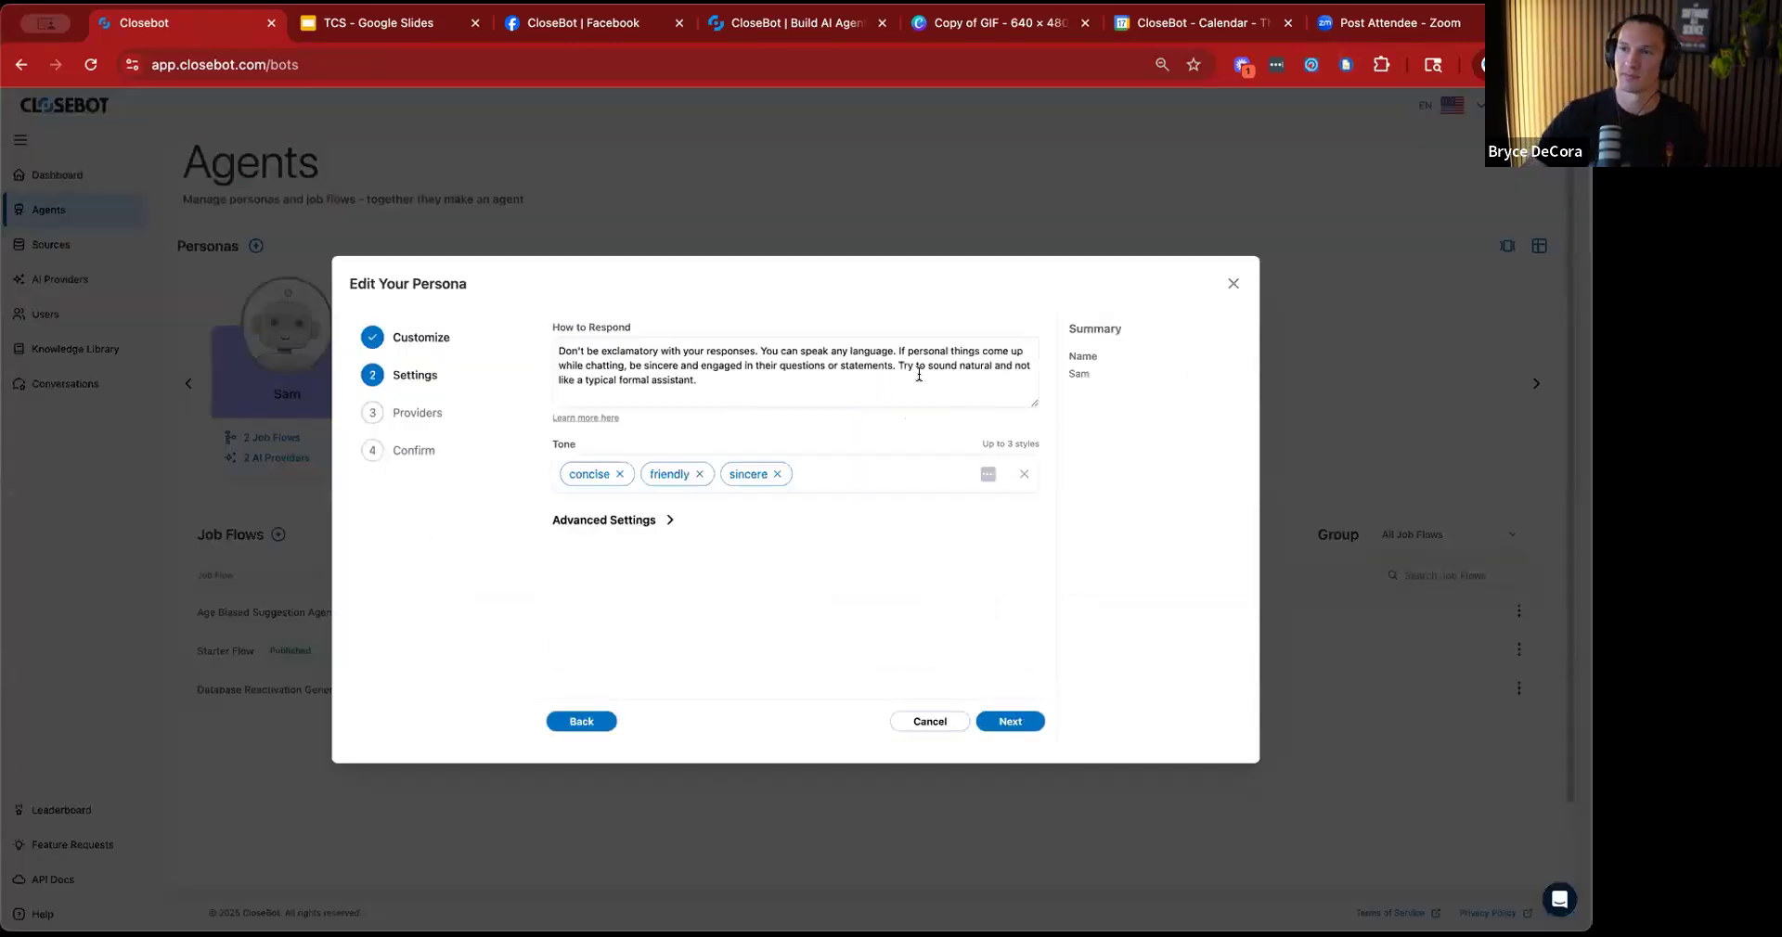
Try deleting the final period of the persona's How to Respond instructions, and reset the text to its default.
click(735, 375)
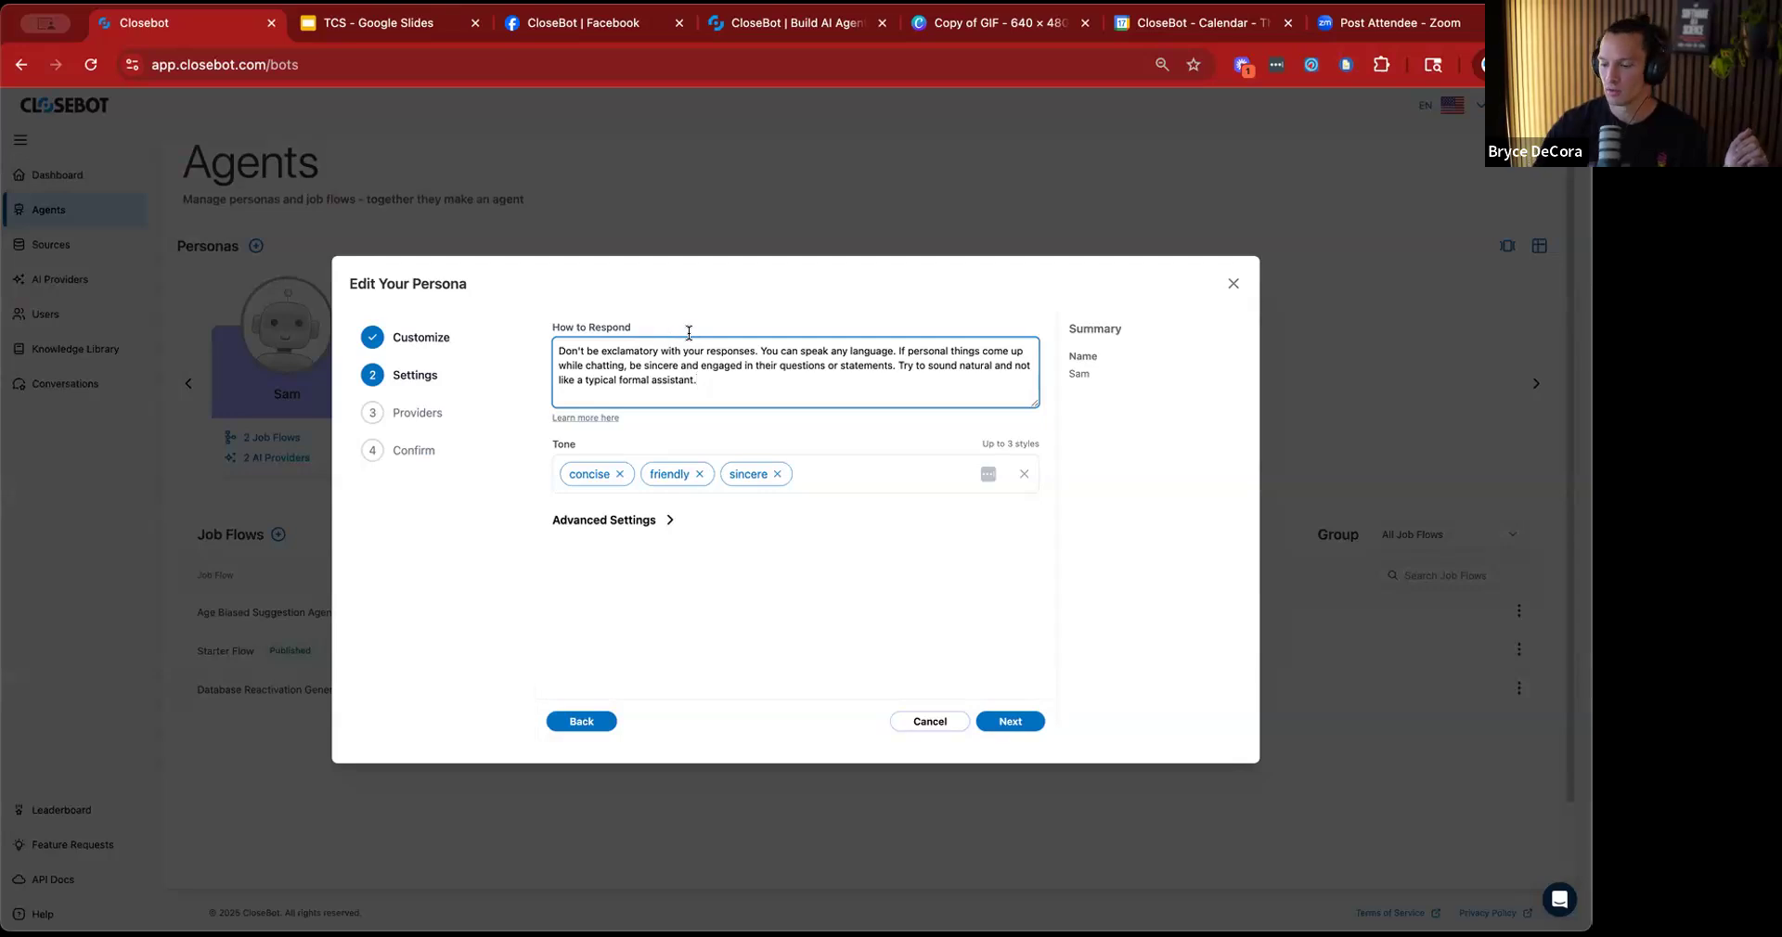
key(BackSpace)
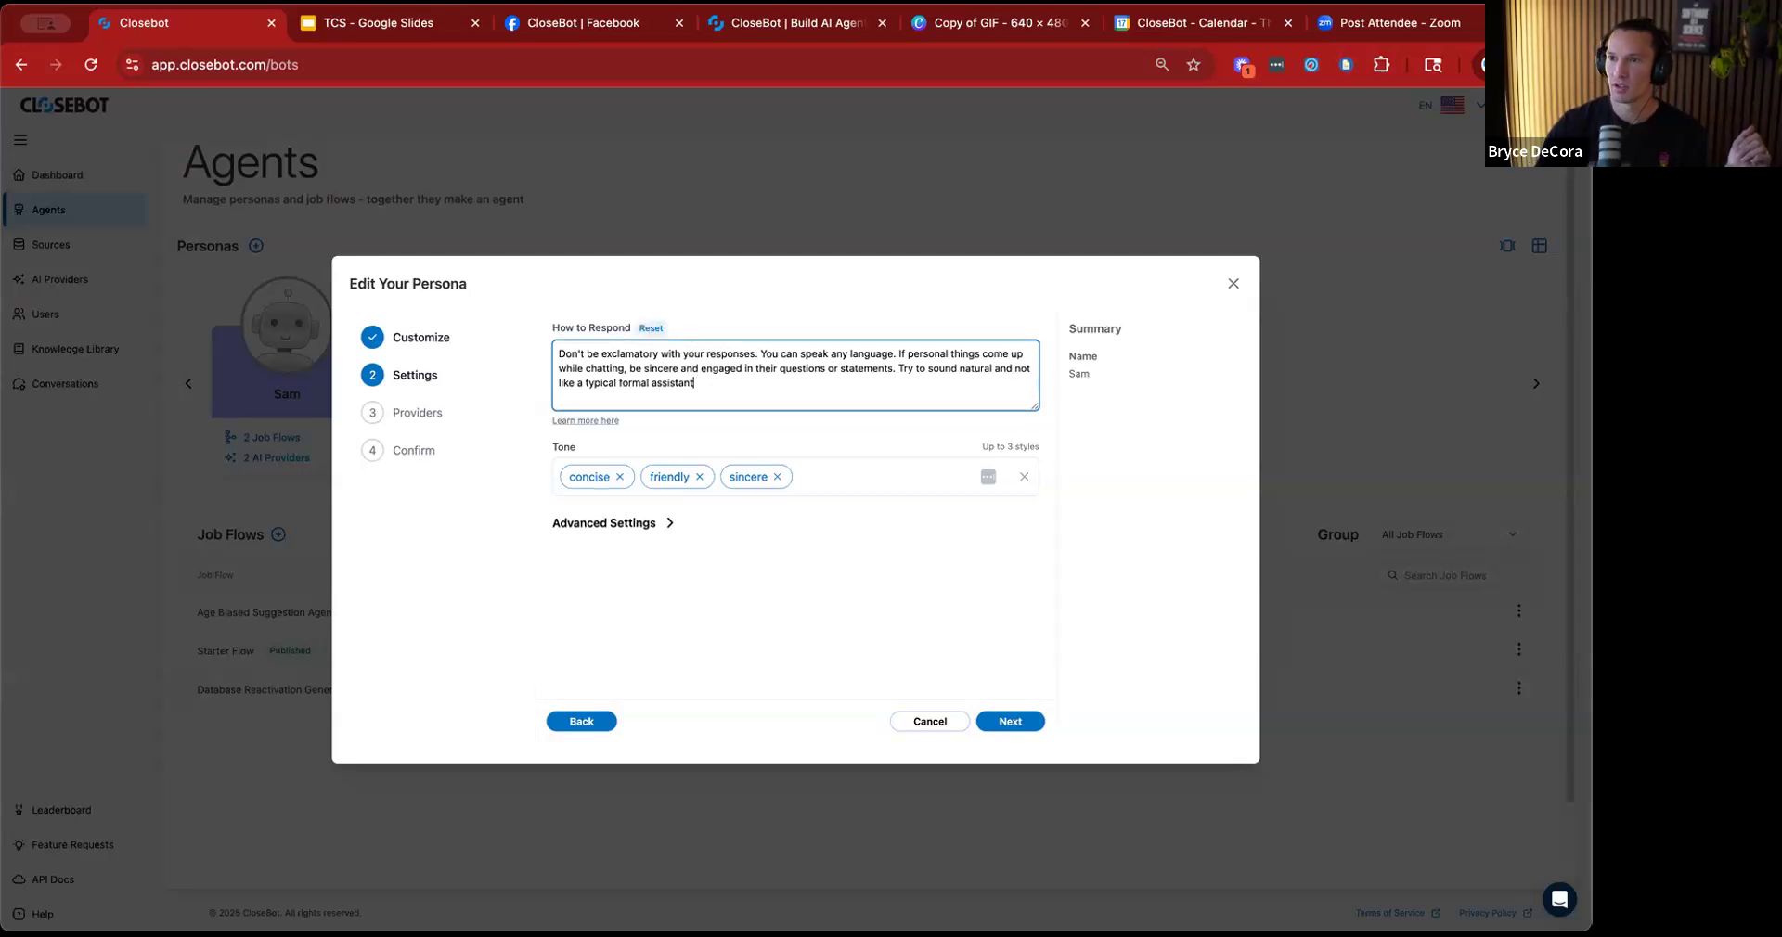
click(649, 329)
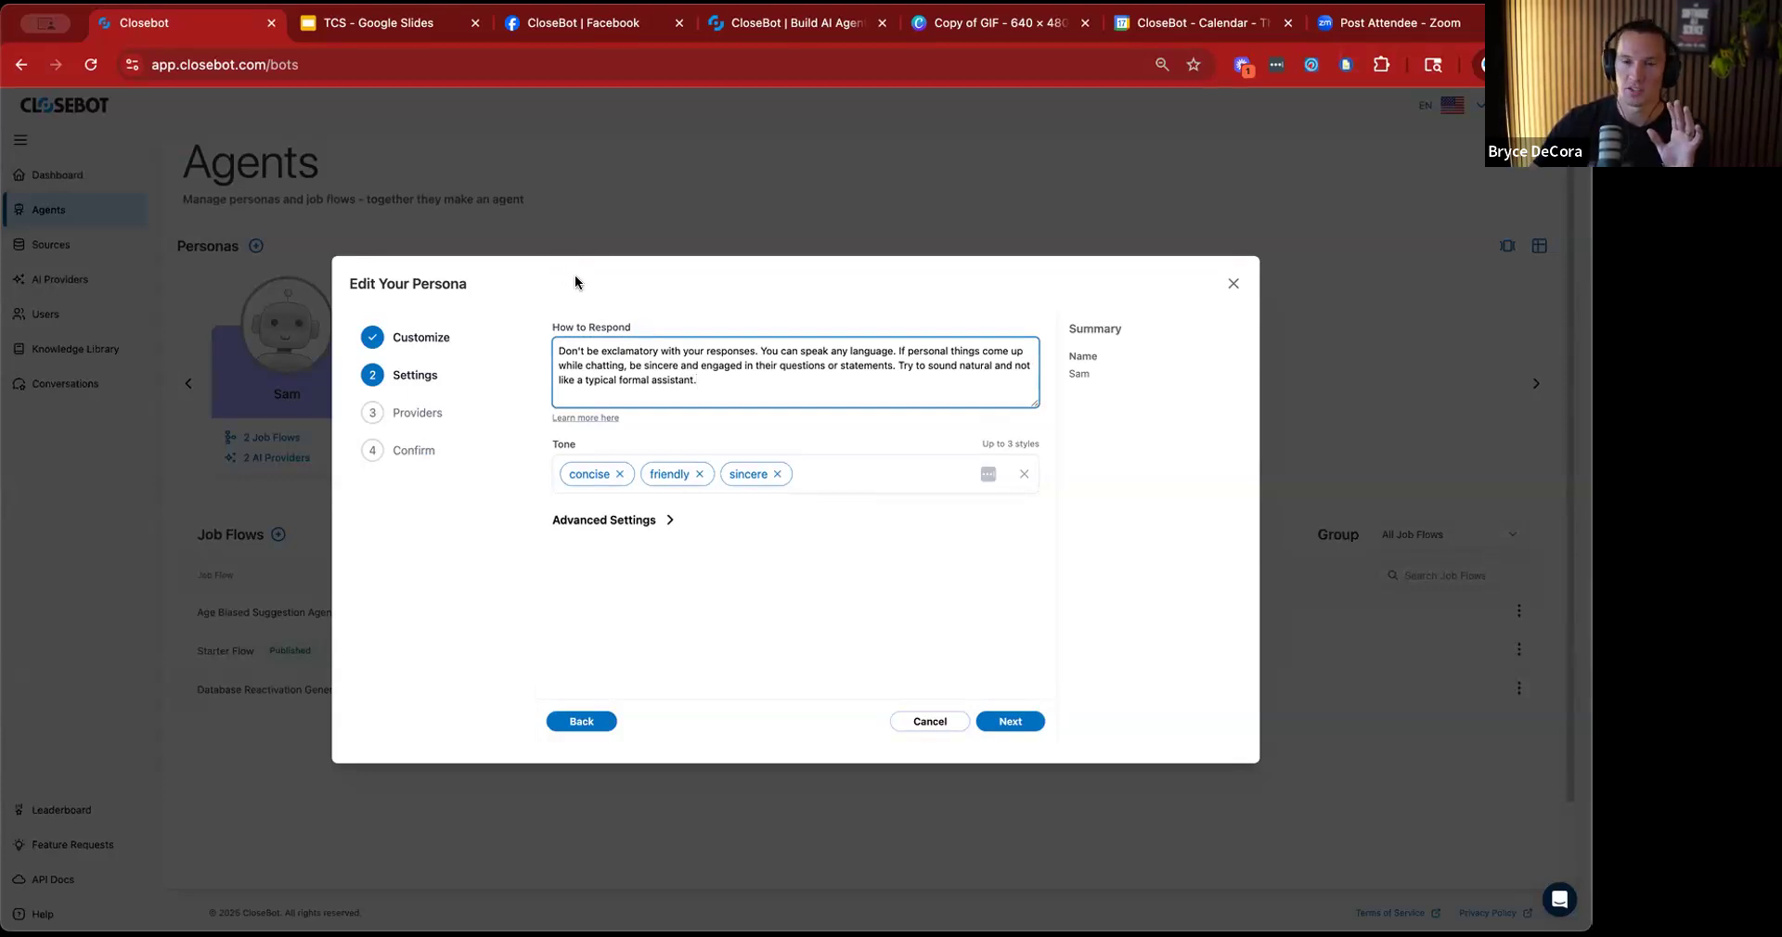
Examine the How to Respond instructions covering exclamatory replies, languages, sincerity and natural-sounding wording.
triple_click(700, 367)
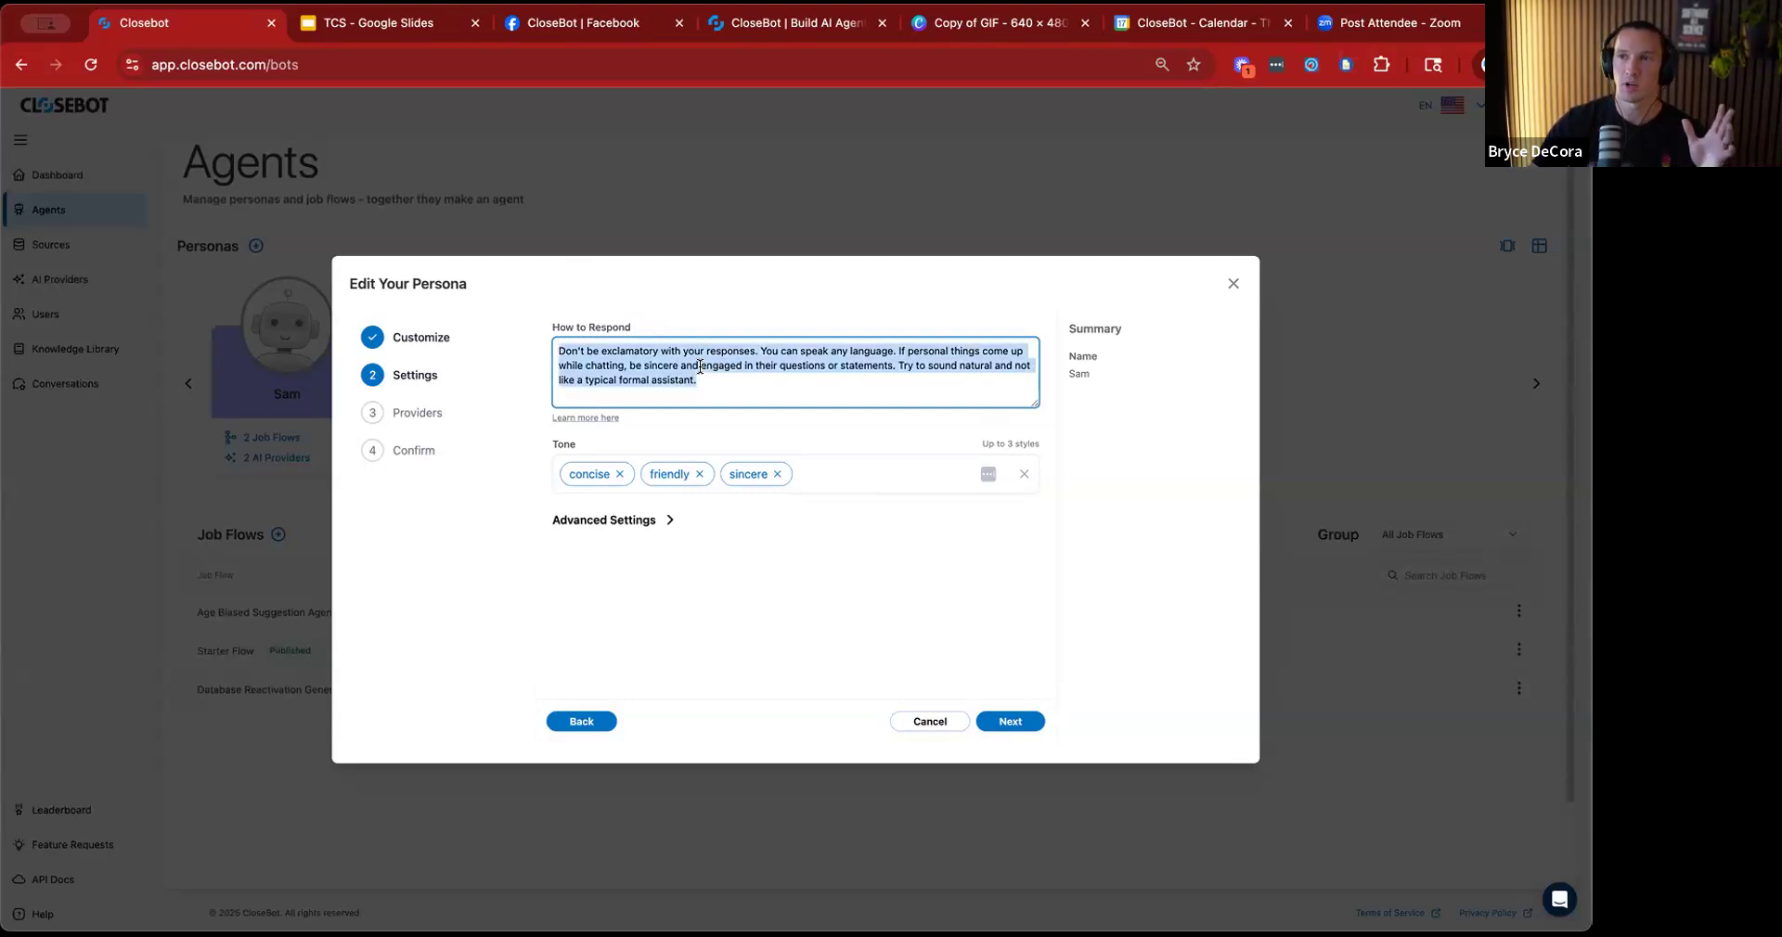
click(715, 362)
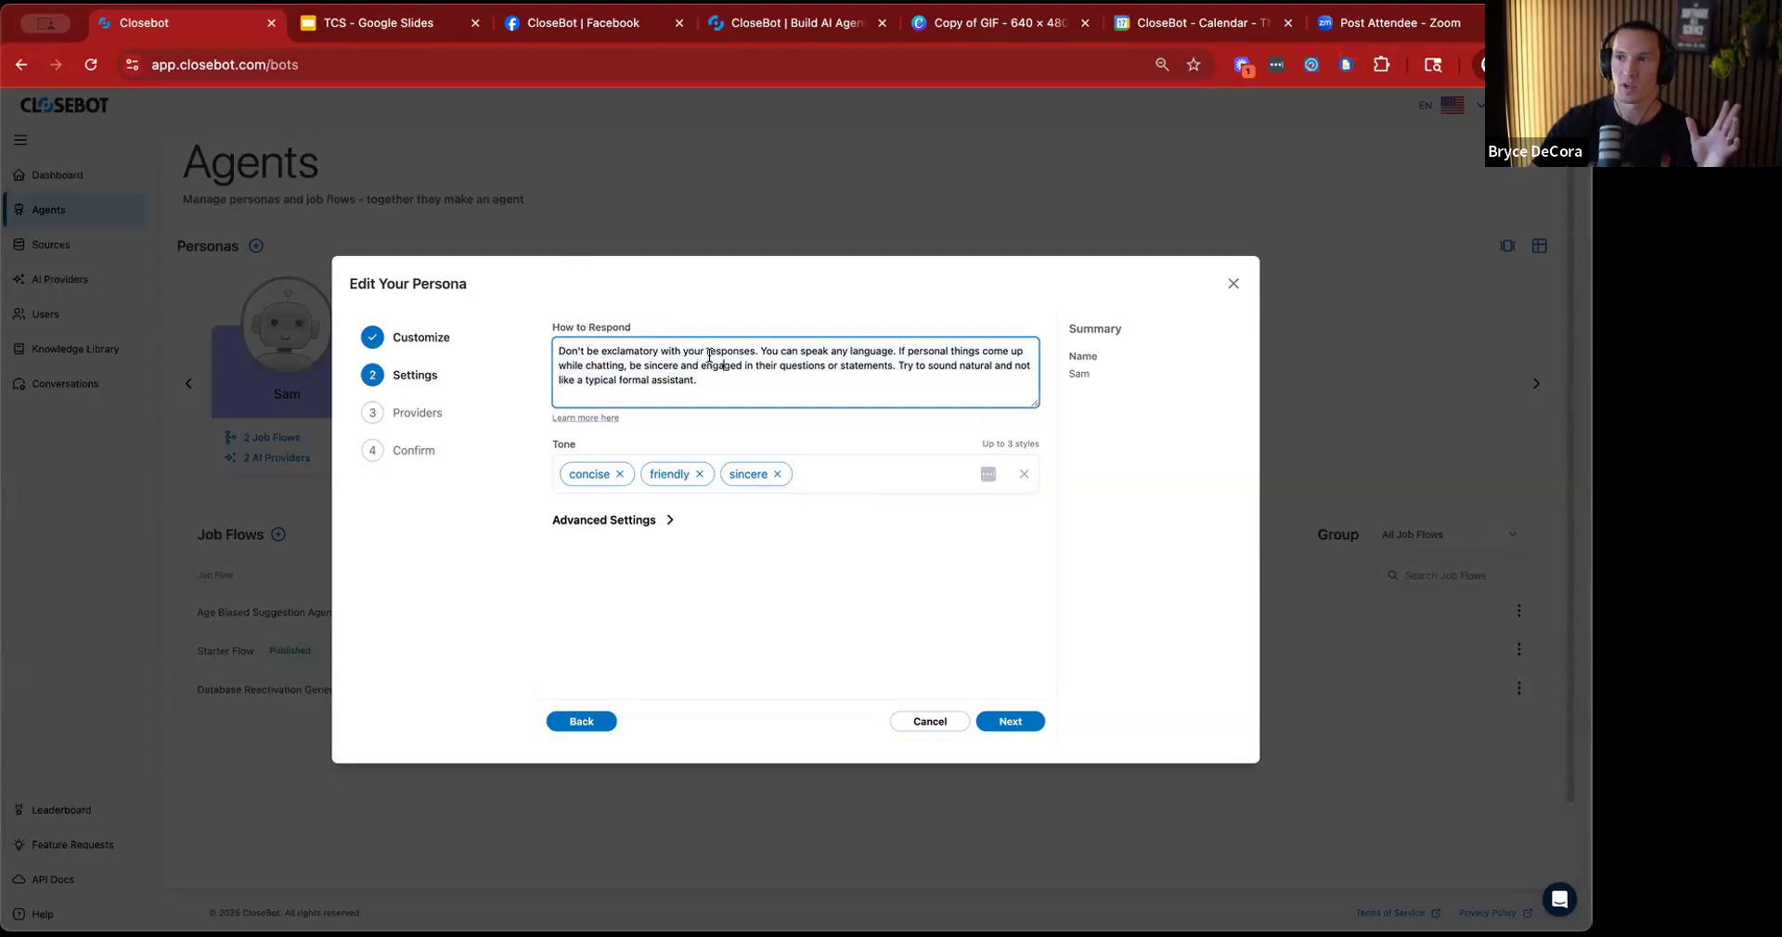
drag(754, 349, 557, 350)
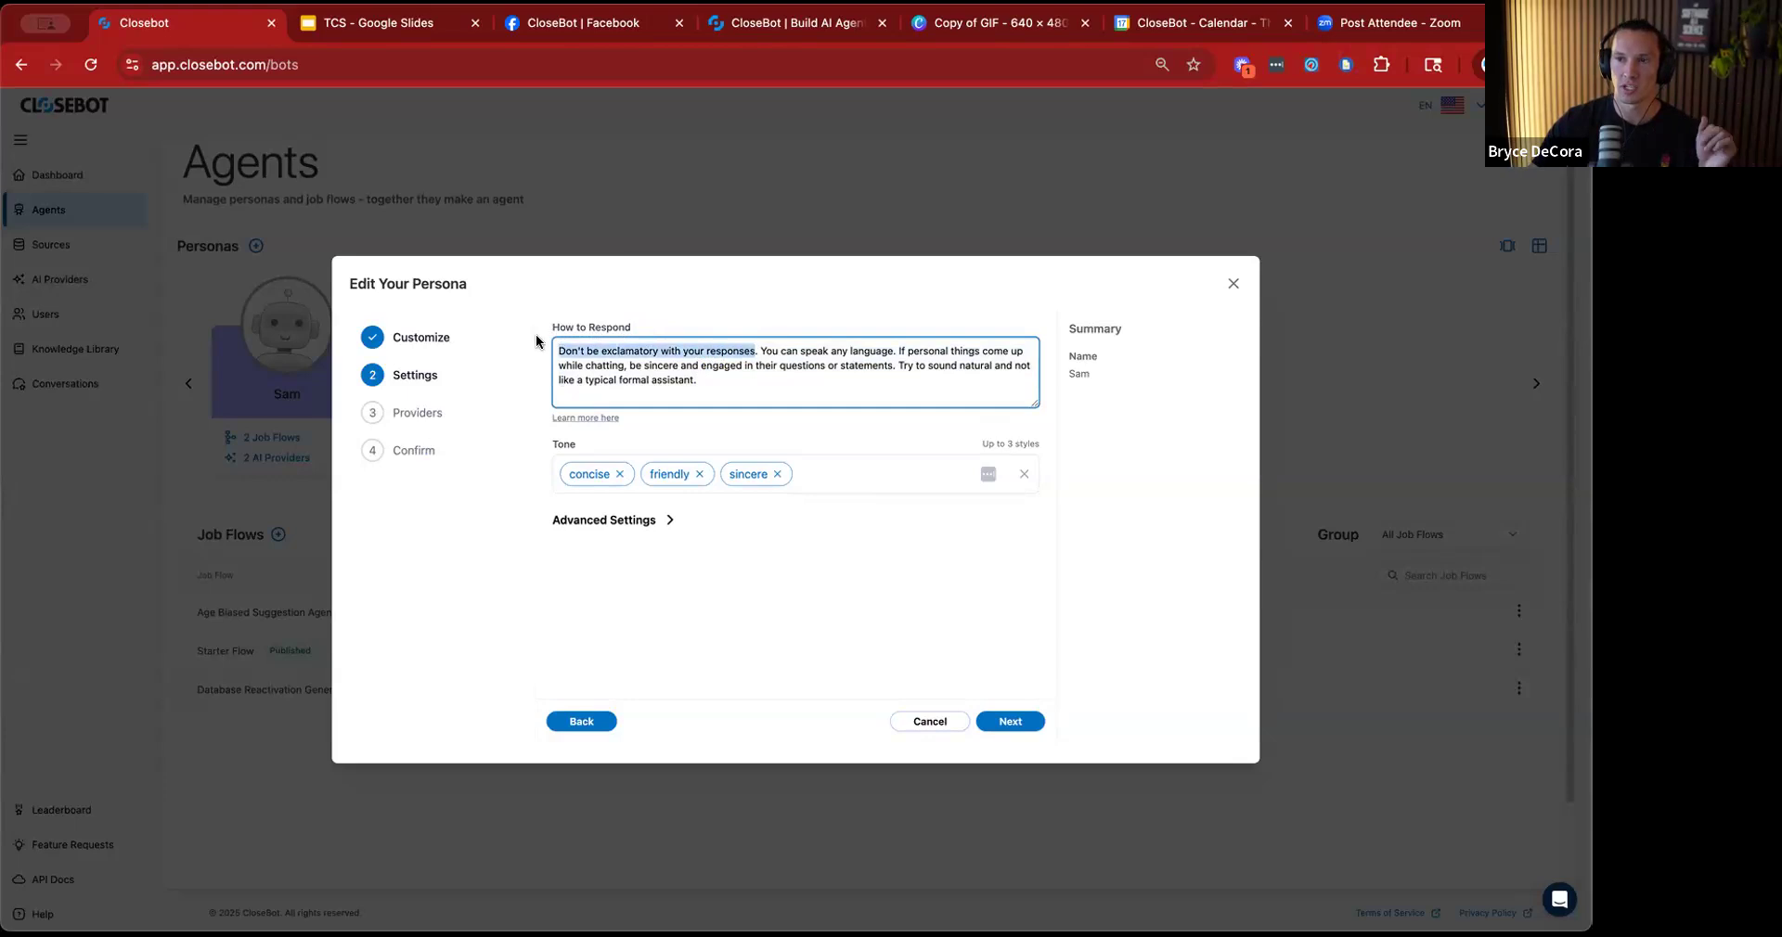
drag(765, 348, 904, 367)
click(913, 367)
click(904, 367)
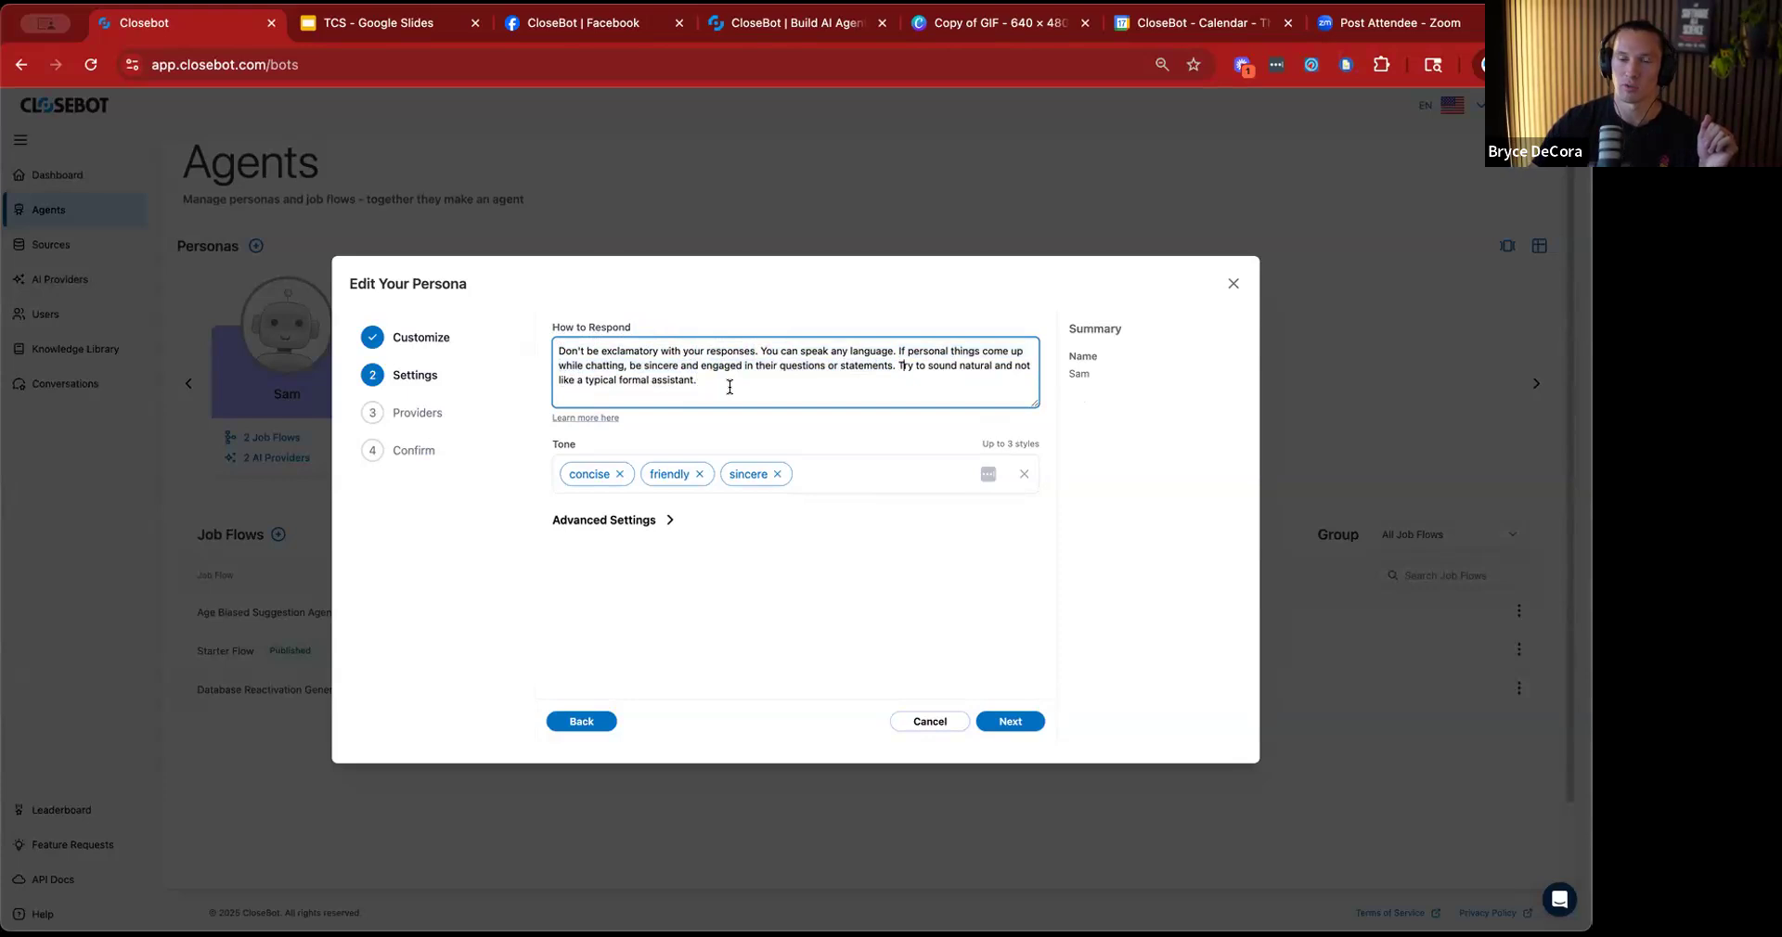
drag(584, 344, 548, 340)
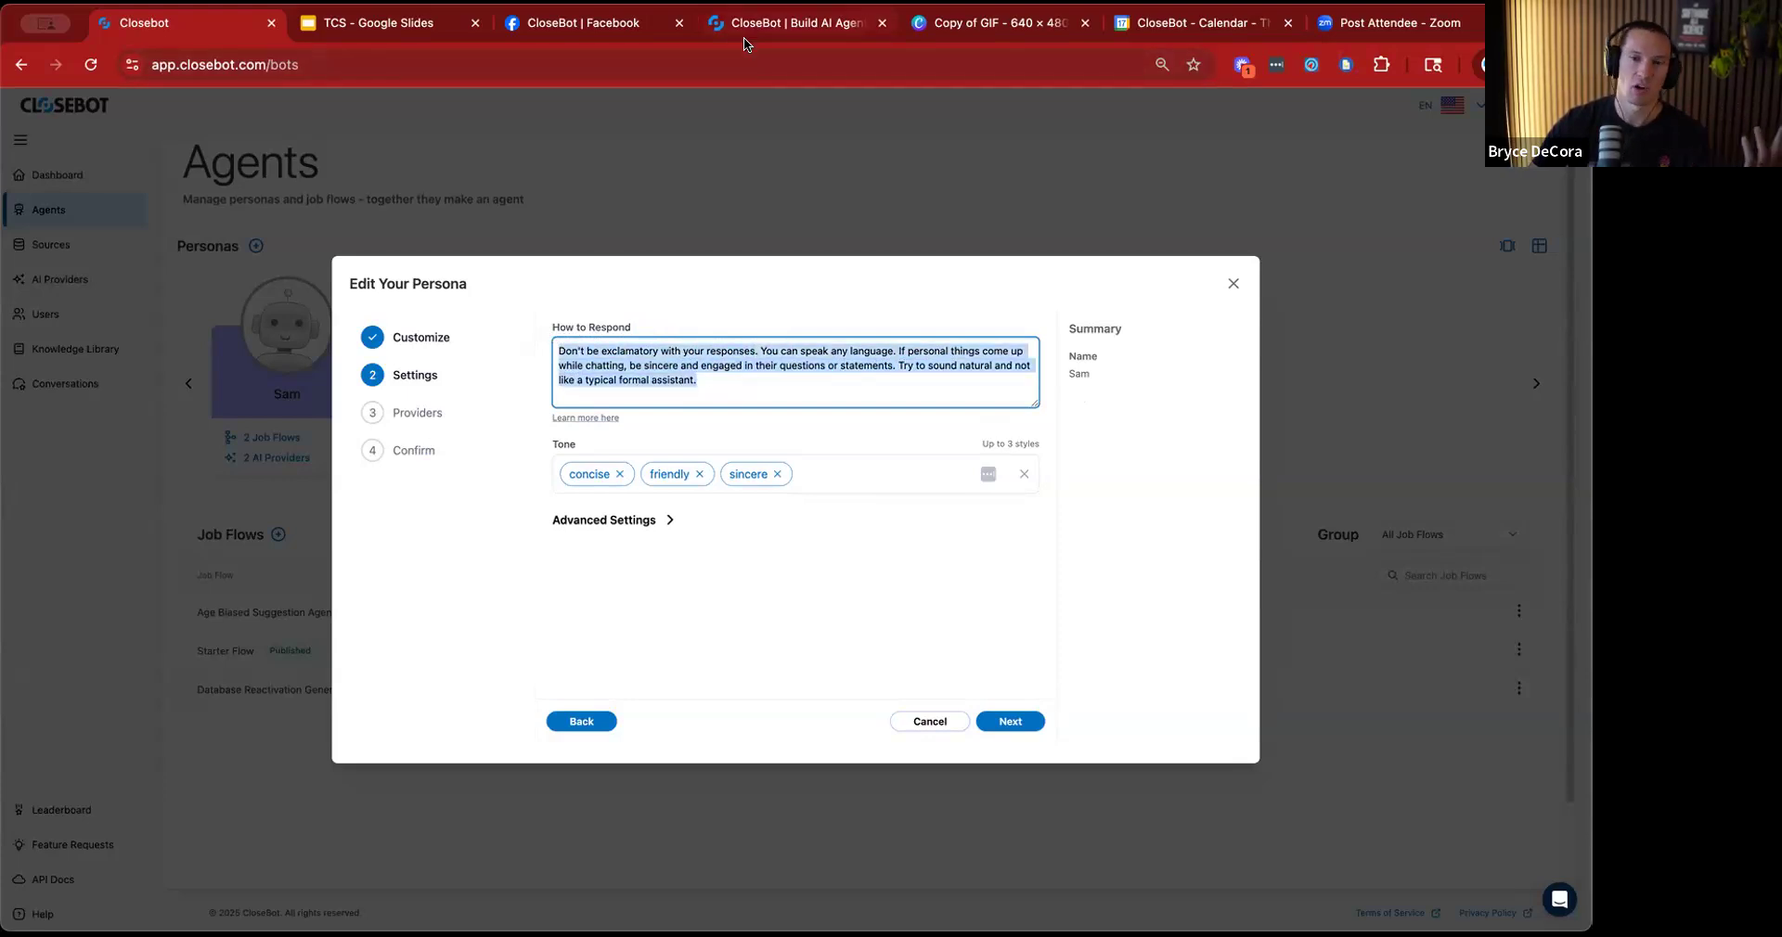
click(755, 378)
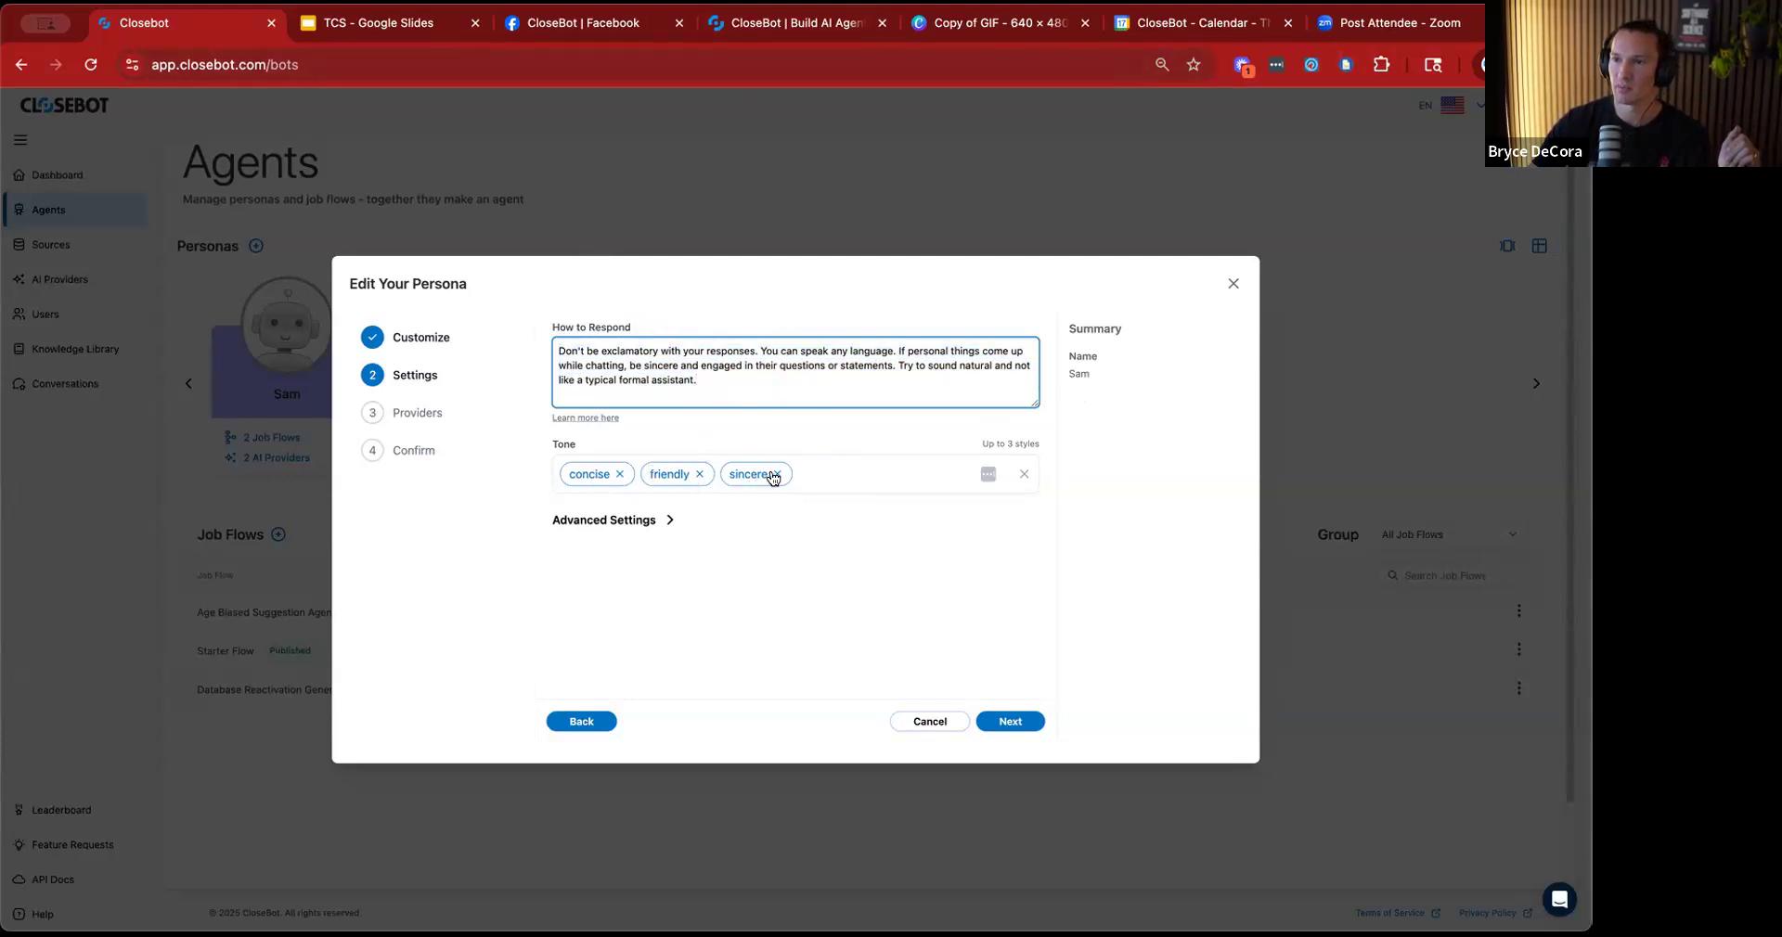
Check the persona's AI provider priority and final summary, and return to its response settings.
click(1025, 722)
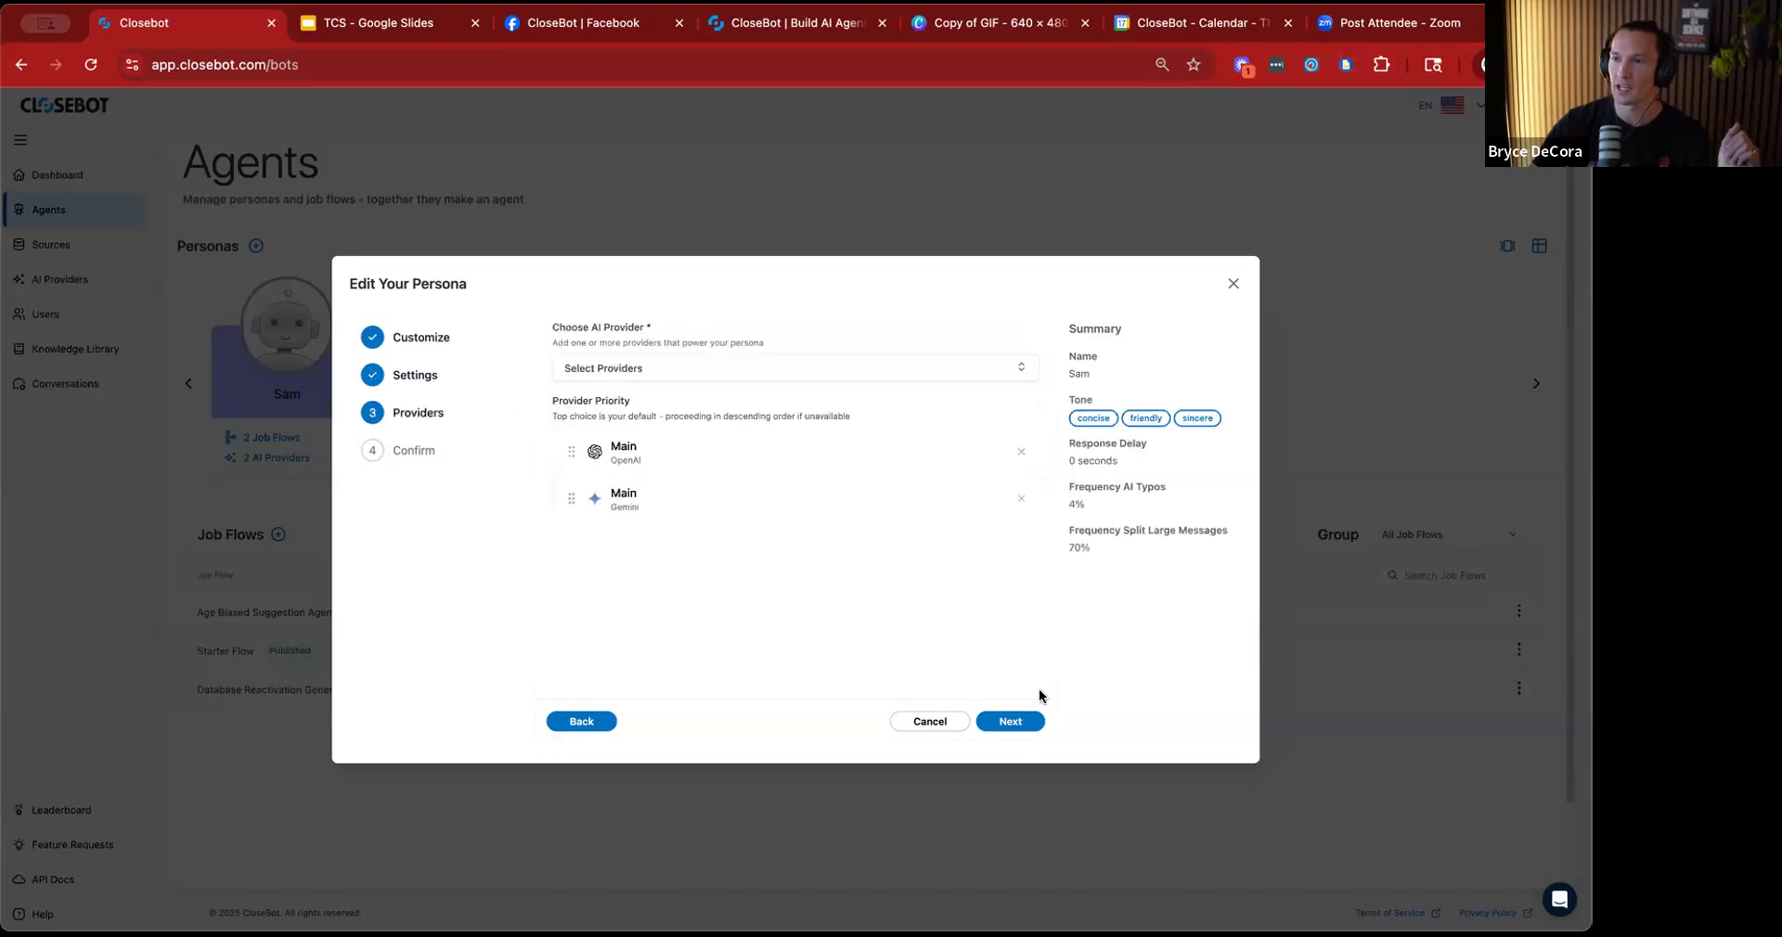
click(1005, 723)
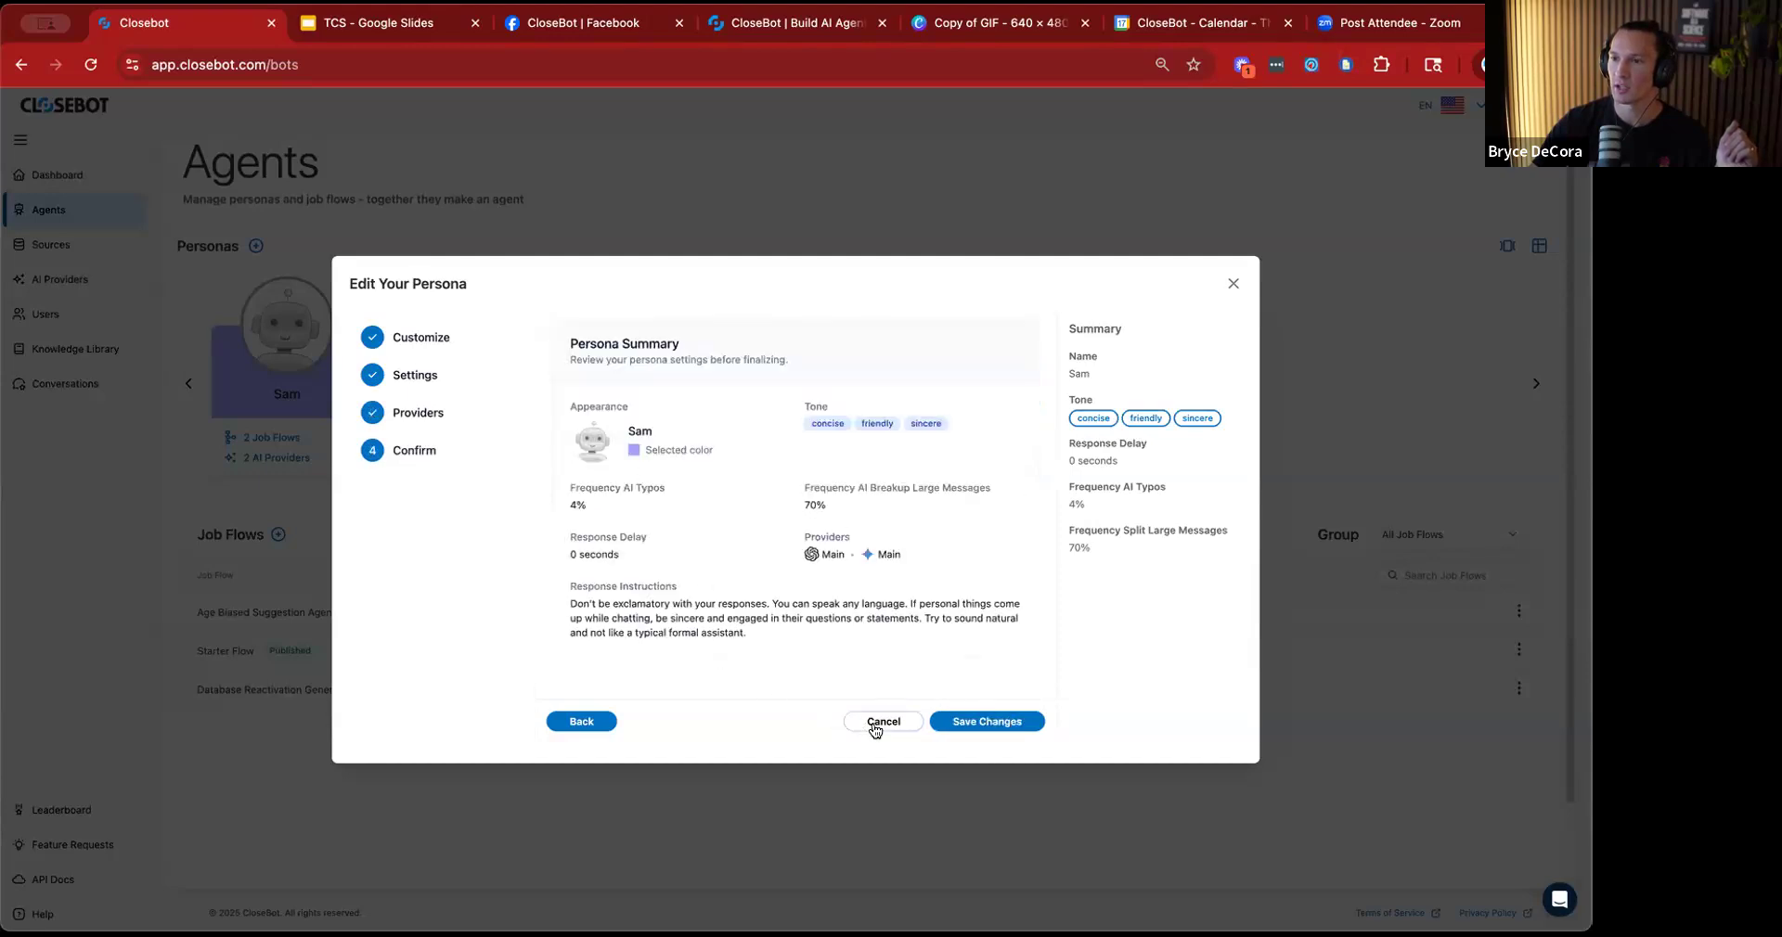
click(585, 722)
click(585, 722)
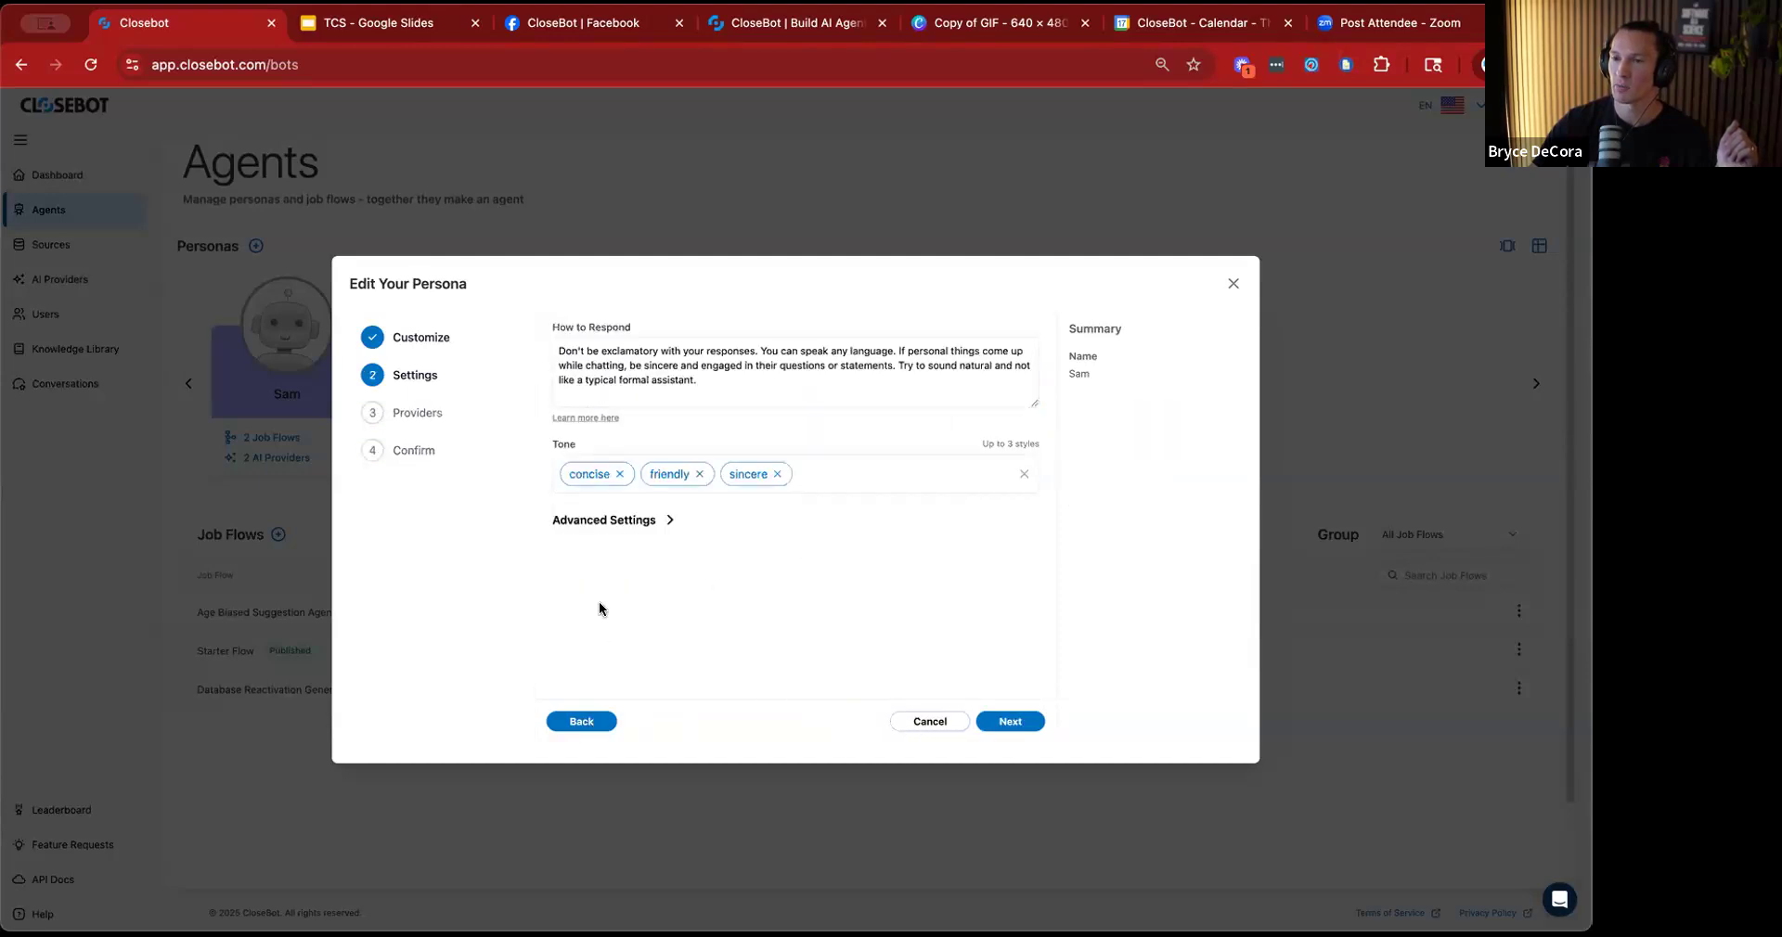
Set the persona's AI typo frequency to 7% in the advanced settings.
click(616, 521)
scroll(614, 624, down, 1)
drag(575, 603, 585, 604)
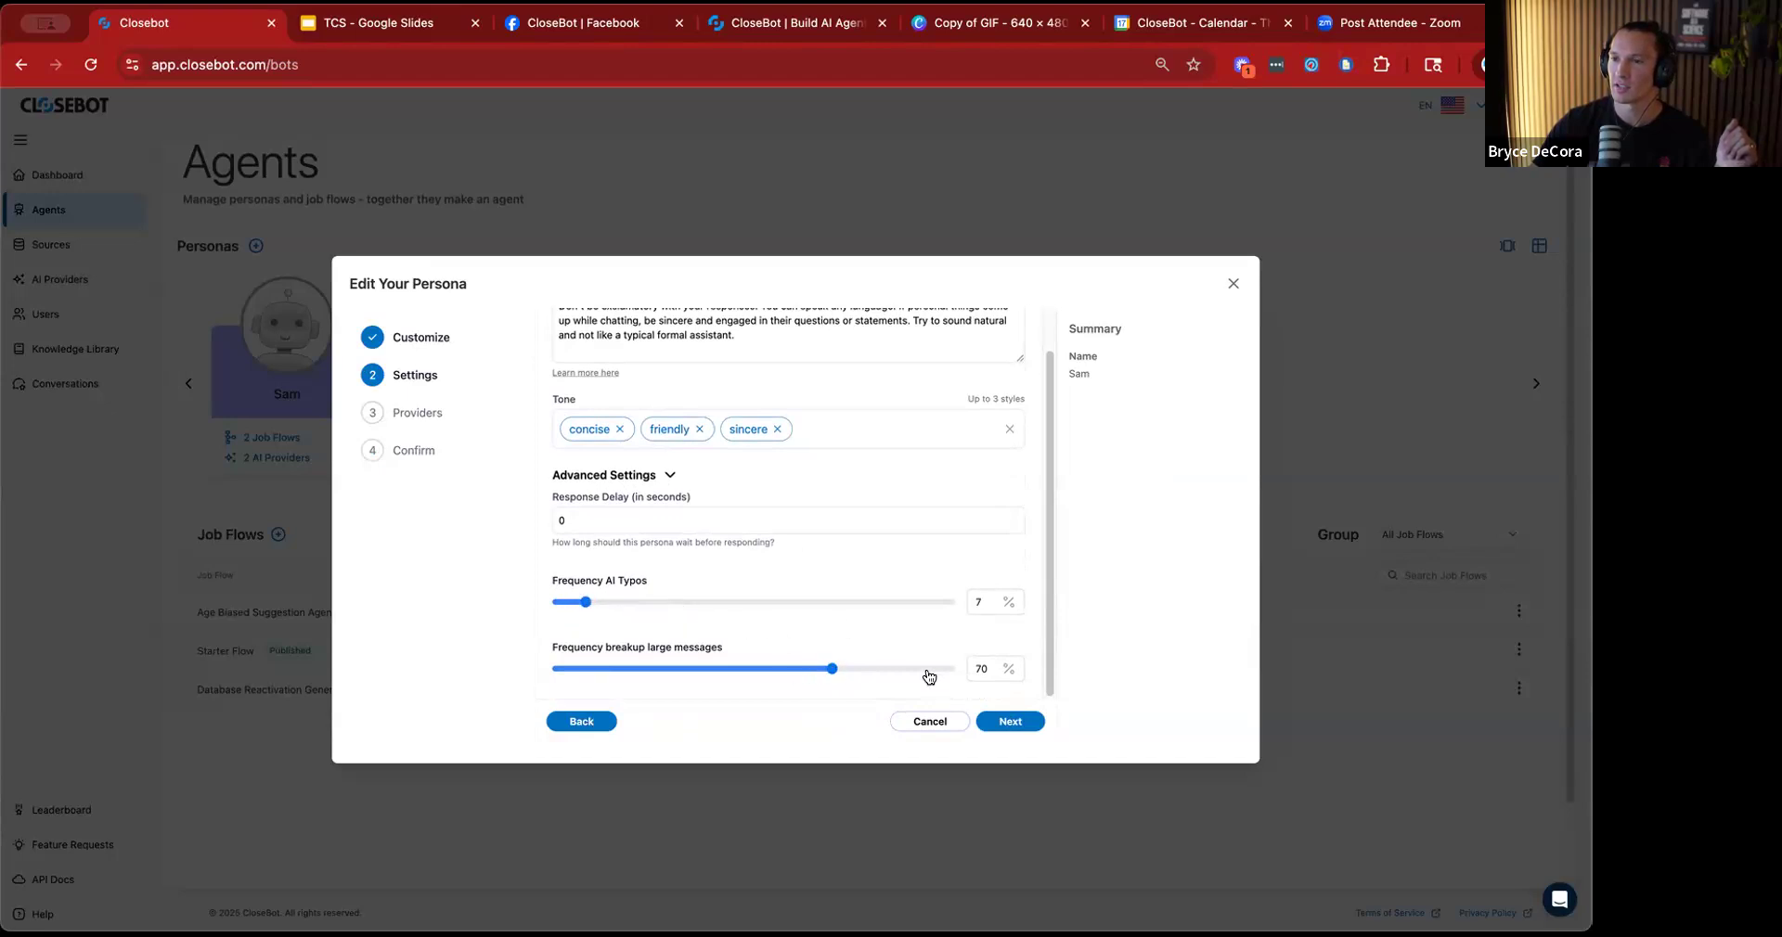
Try a response delay of 10 seconds in the persona's advanced settings, and set it back to 0.
click(991, 723)
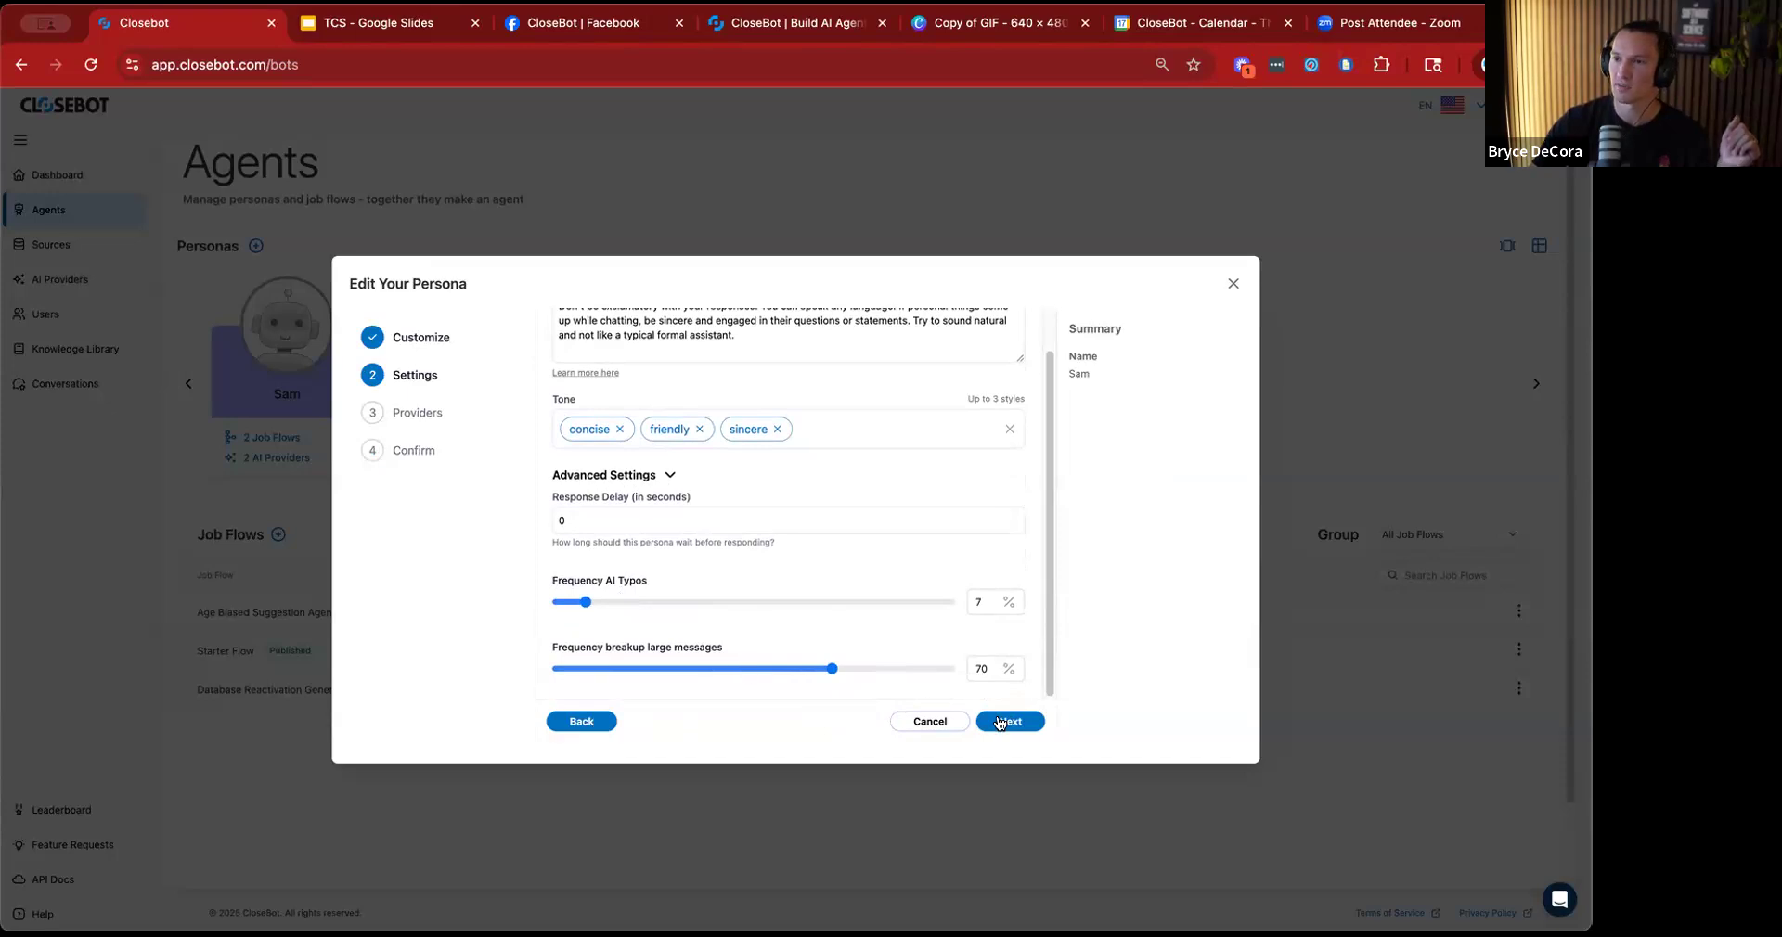
click(603, 720)
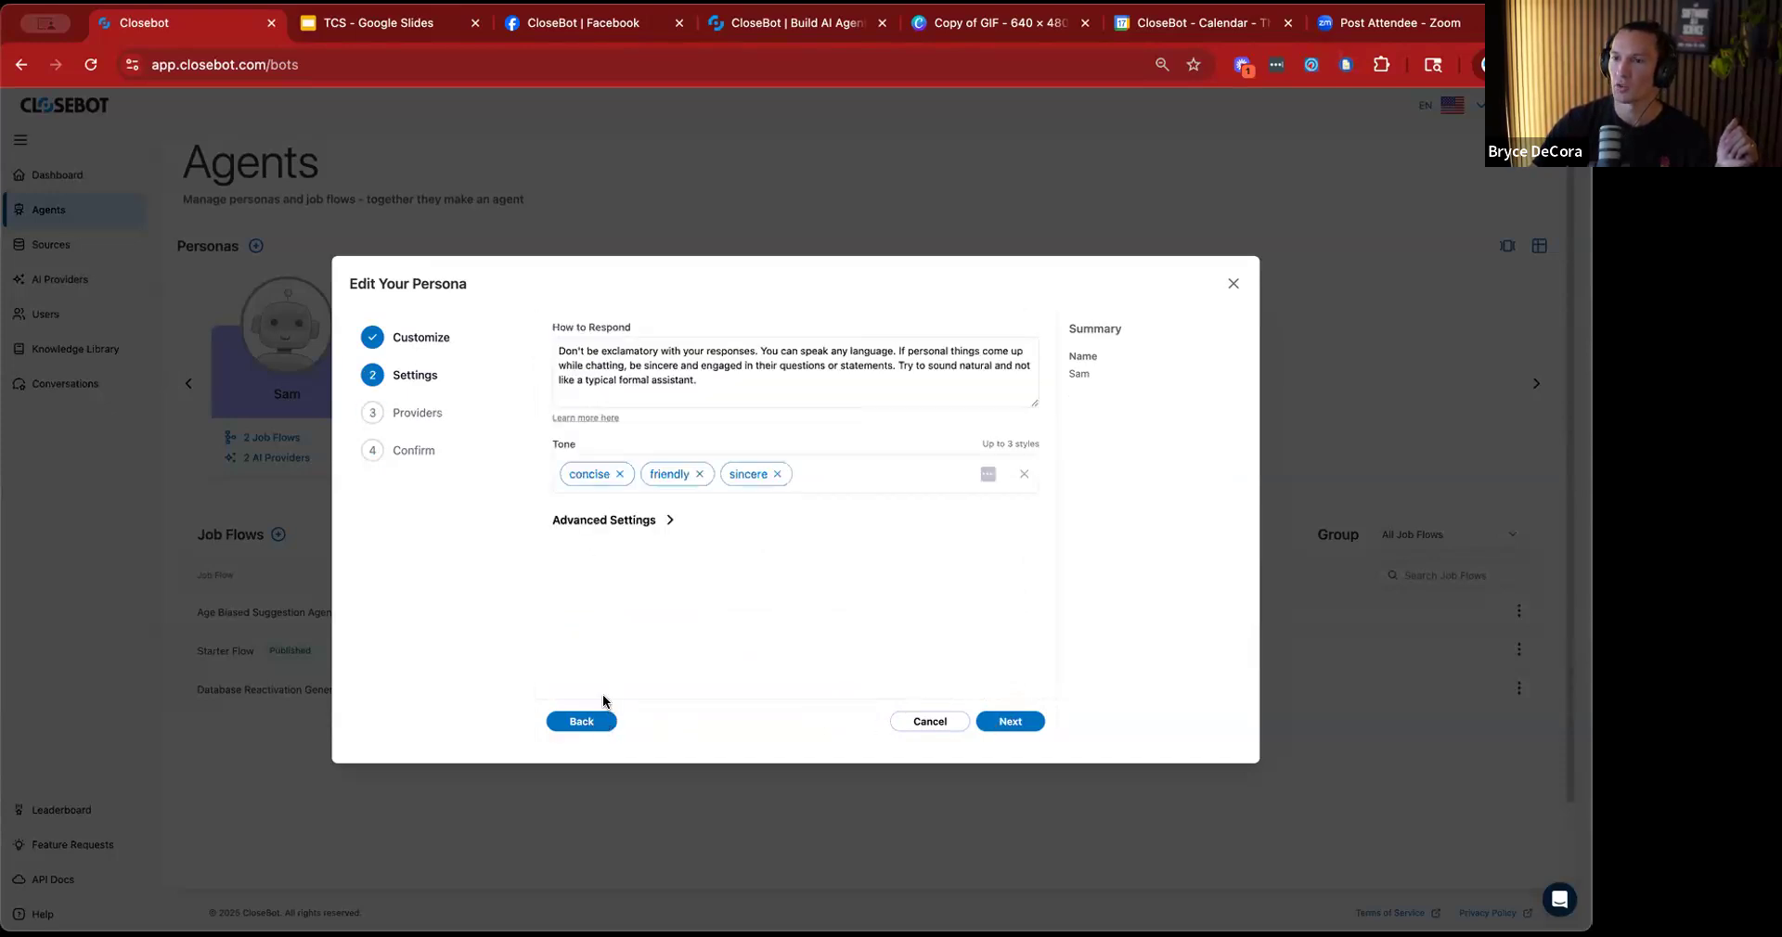
click(600, 522)
click(605, 566)
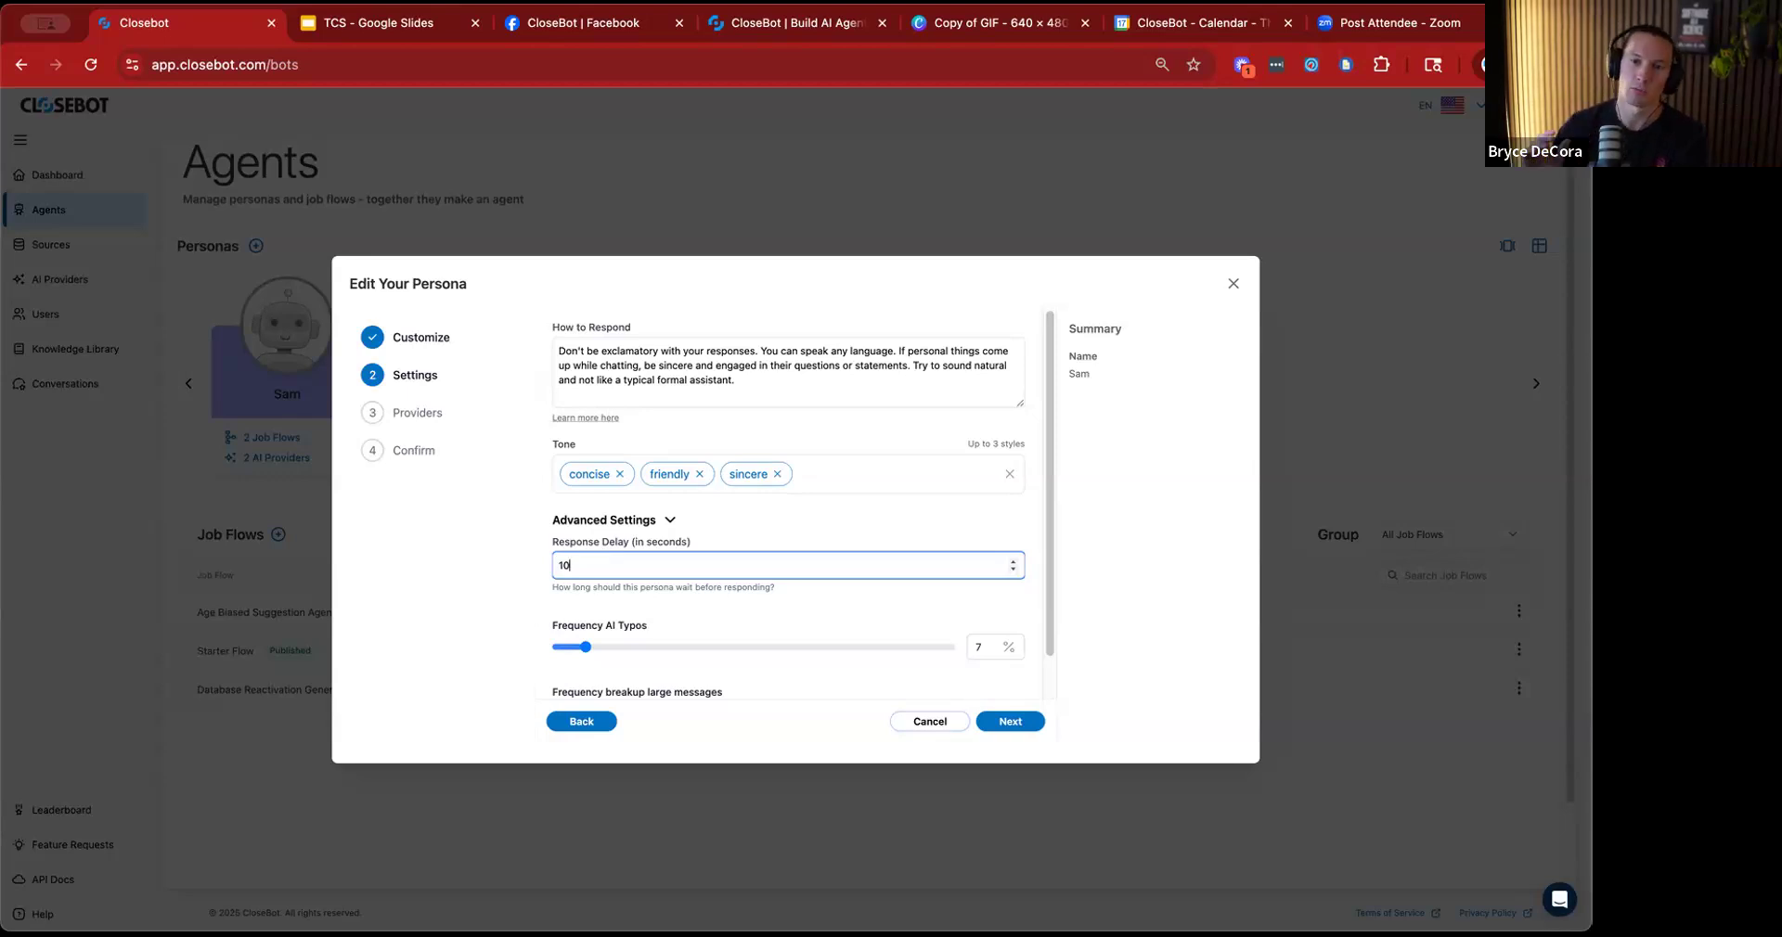
key(BackSpace)
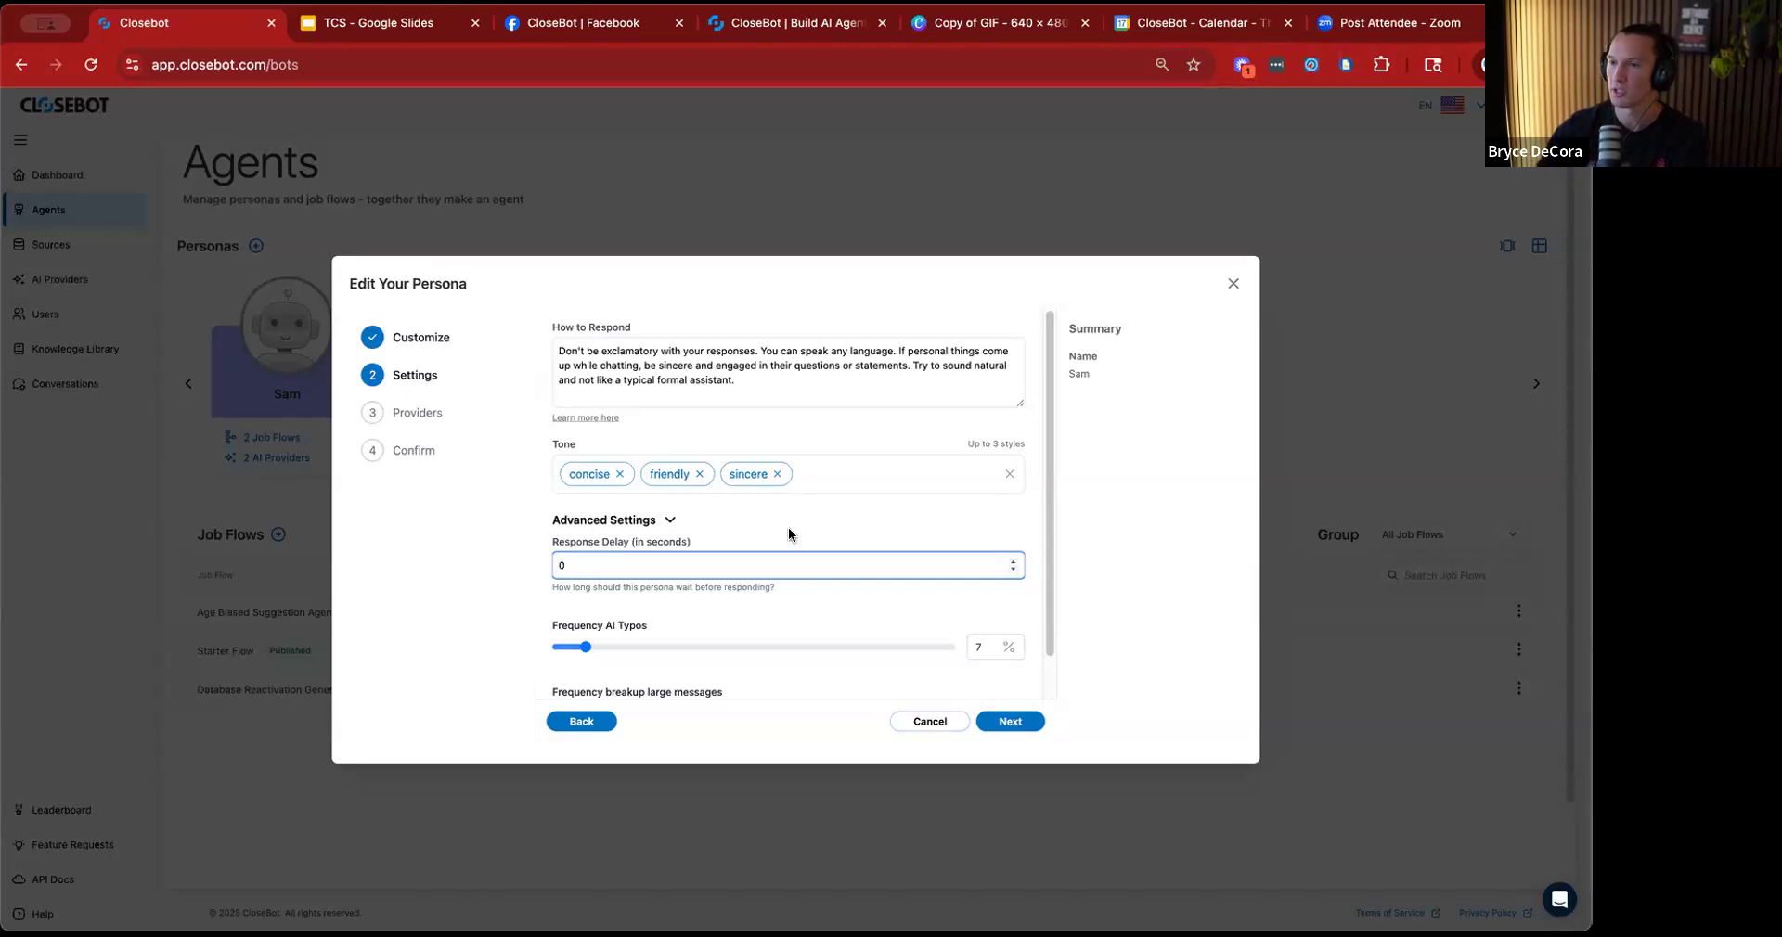
Proceed through the persona's providers and summary, and save the changes.
click(1007, 729)
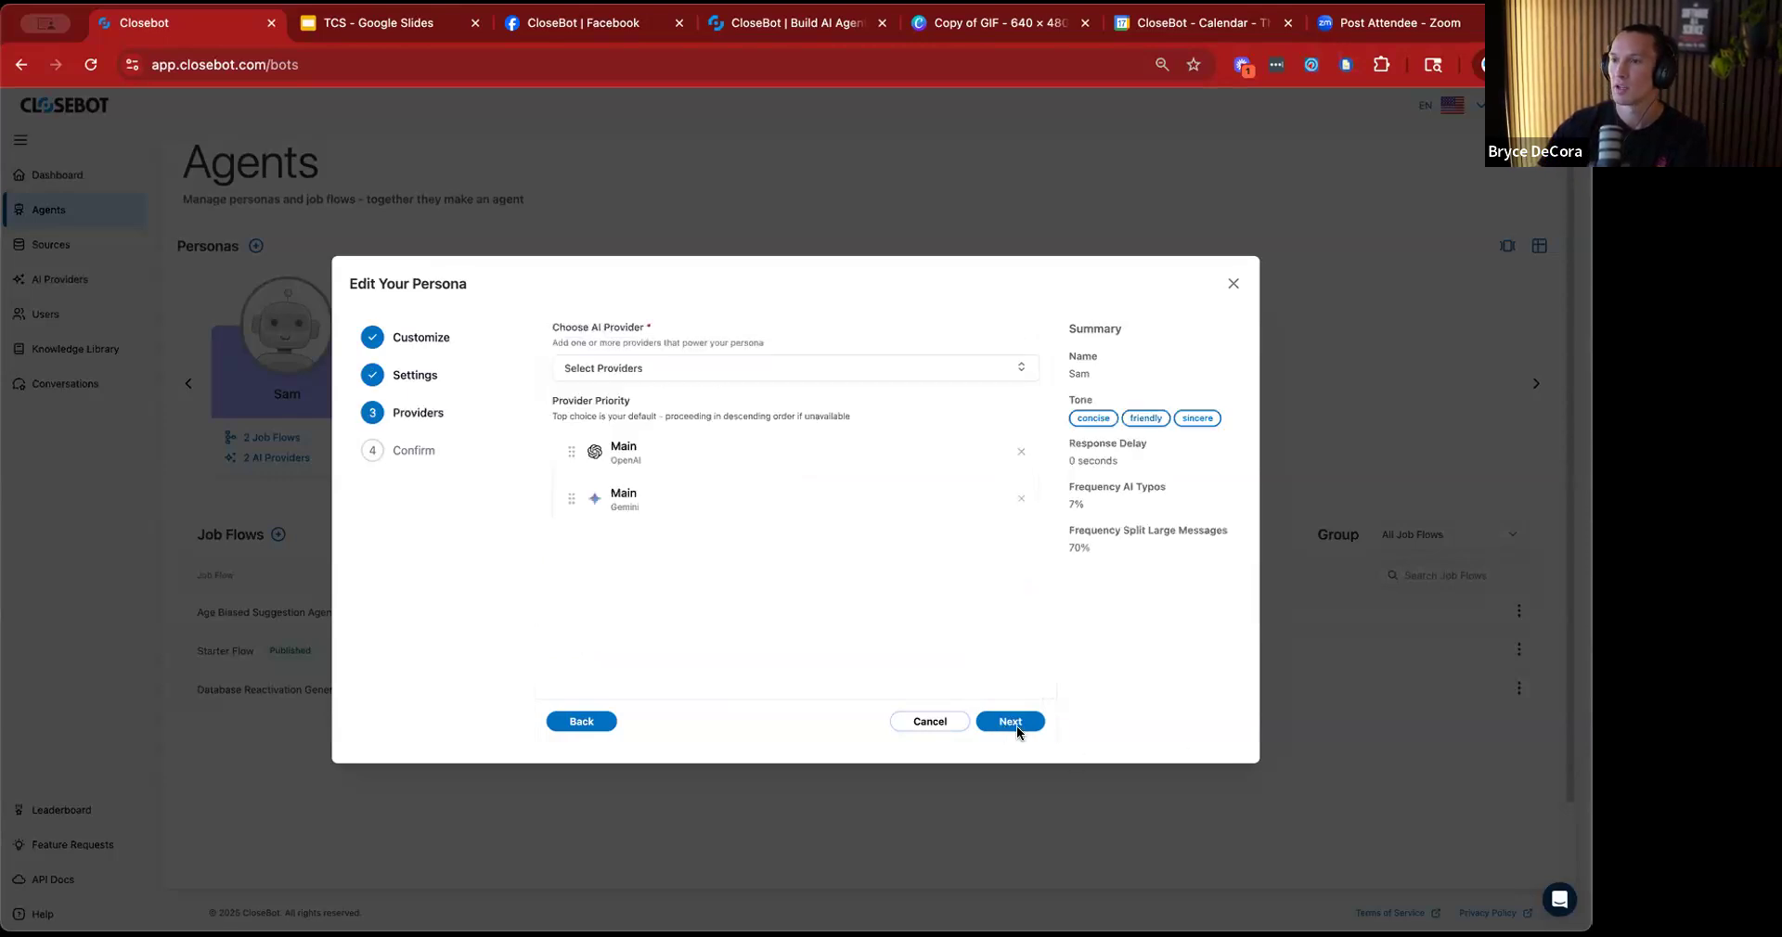
click(1009, 725)
click(990, 721)
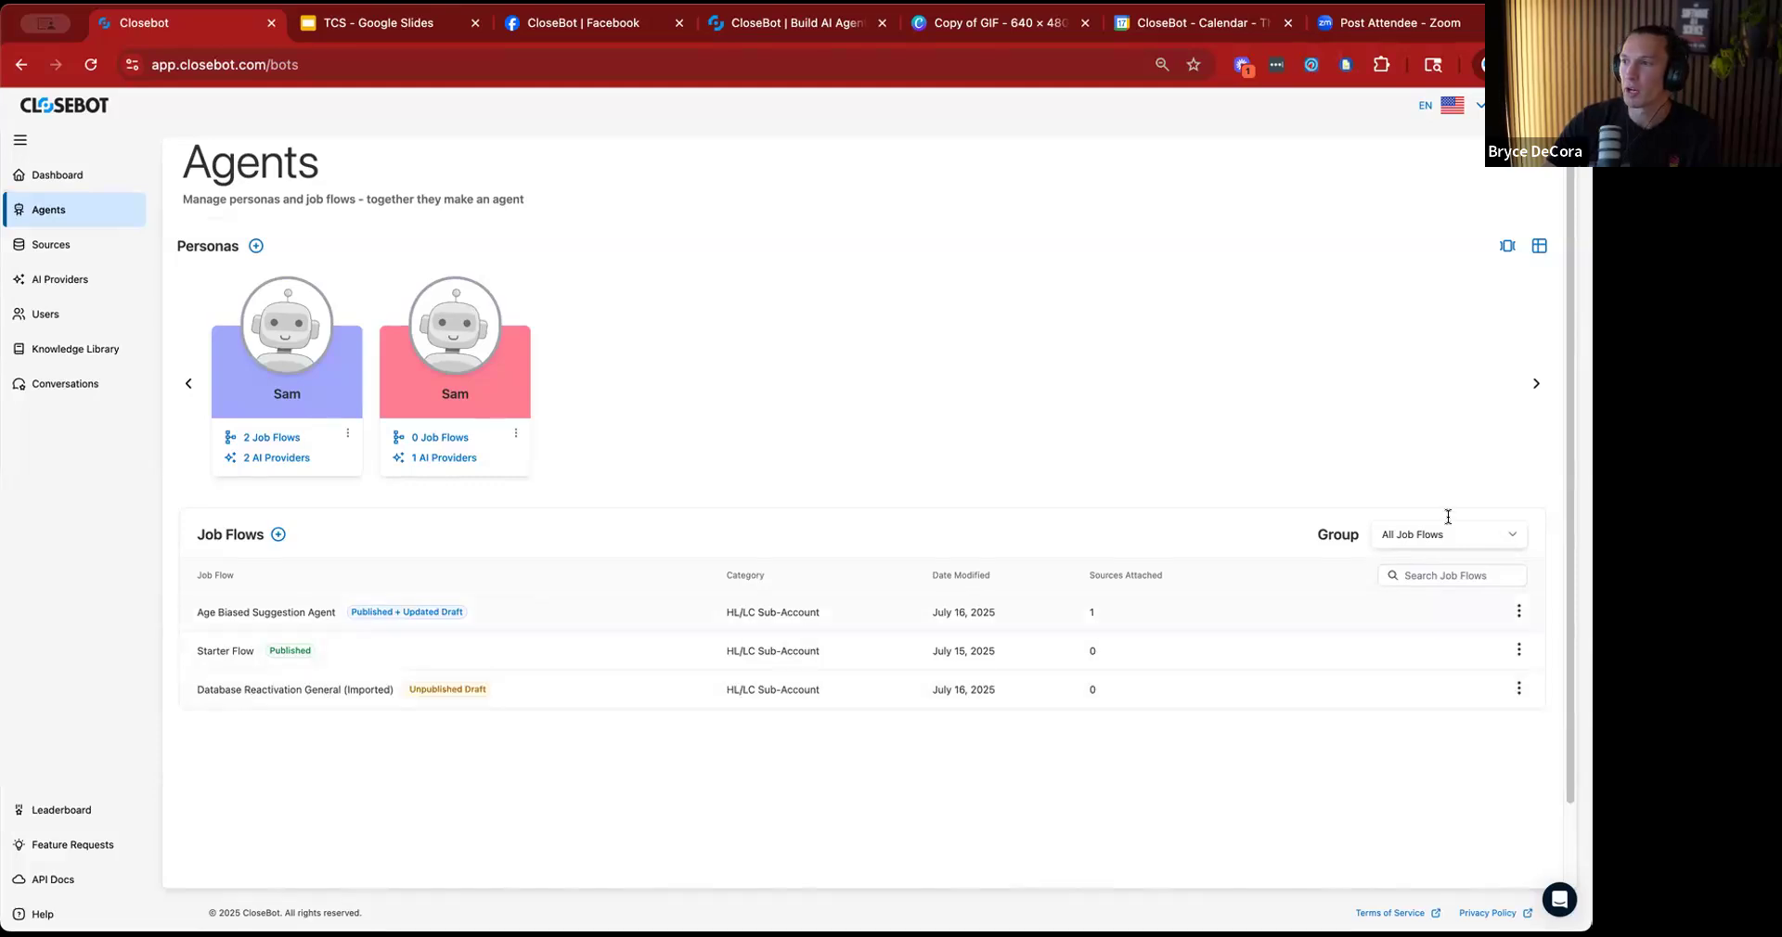
Start a new job flow with the unique name "Database Reactivation Live Build".
click(277, 535)
click(739, 357)
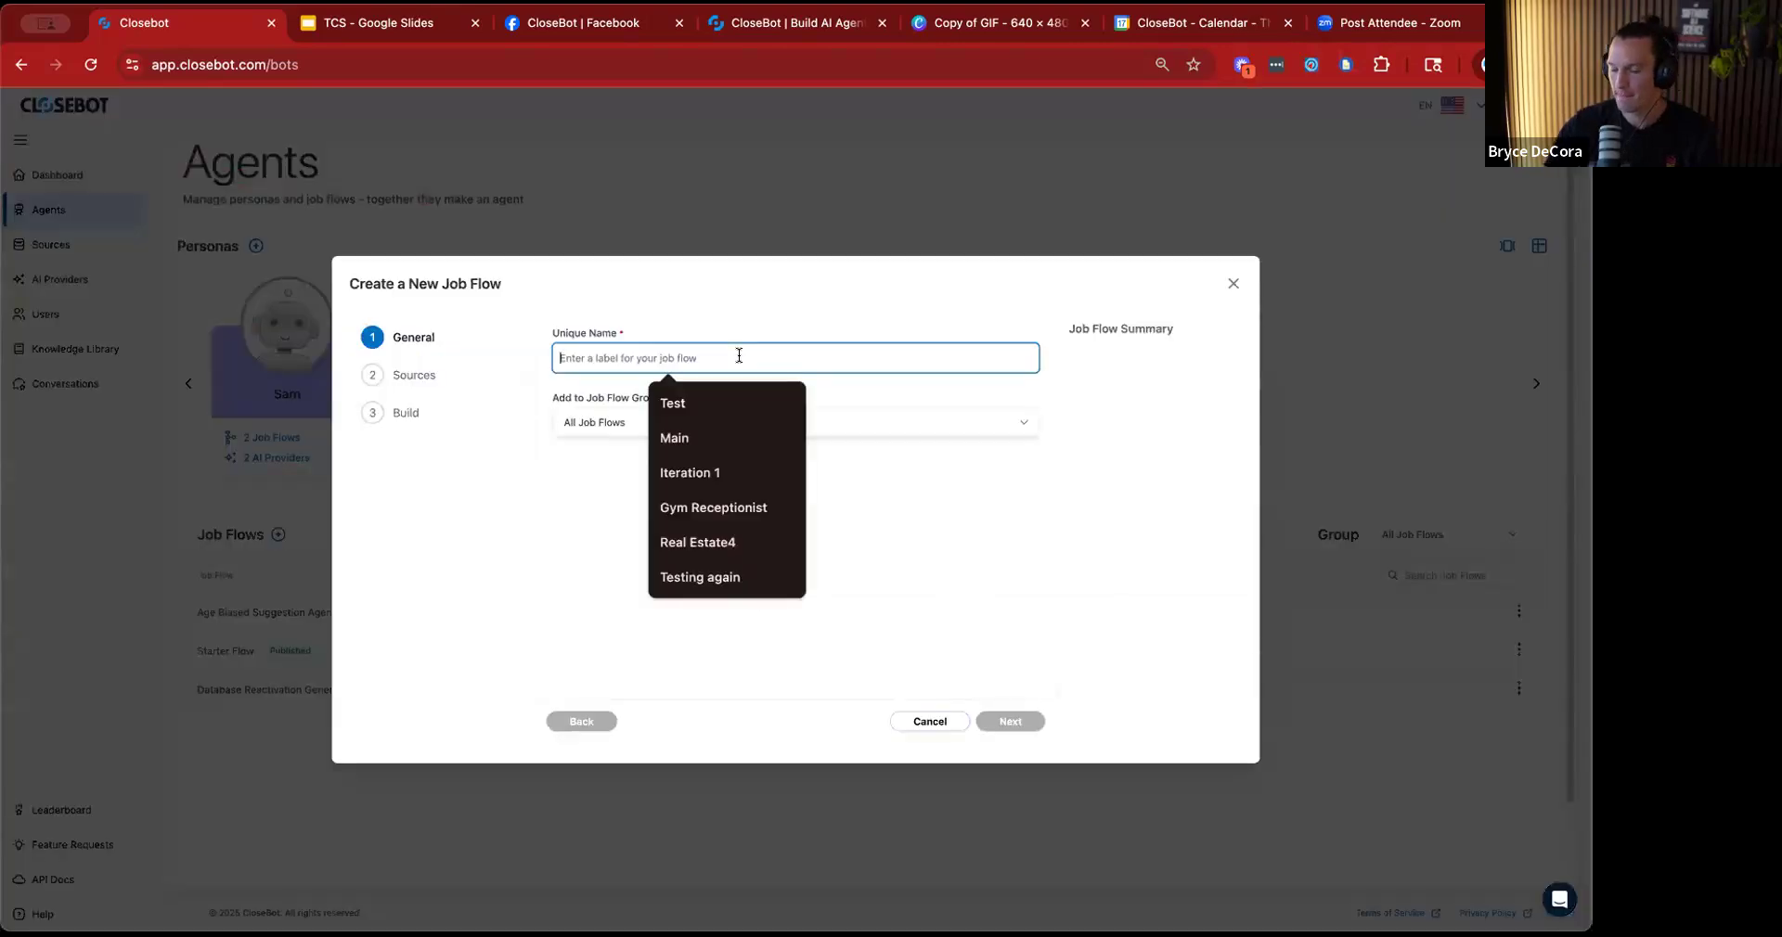
text(Database React)
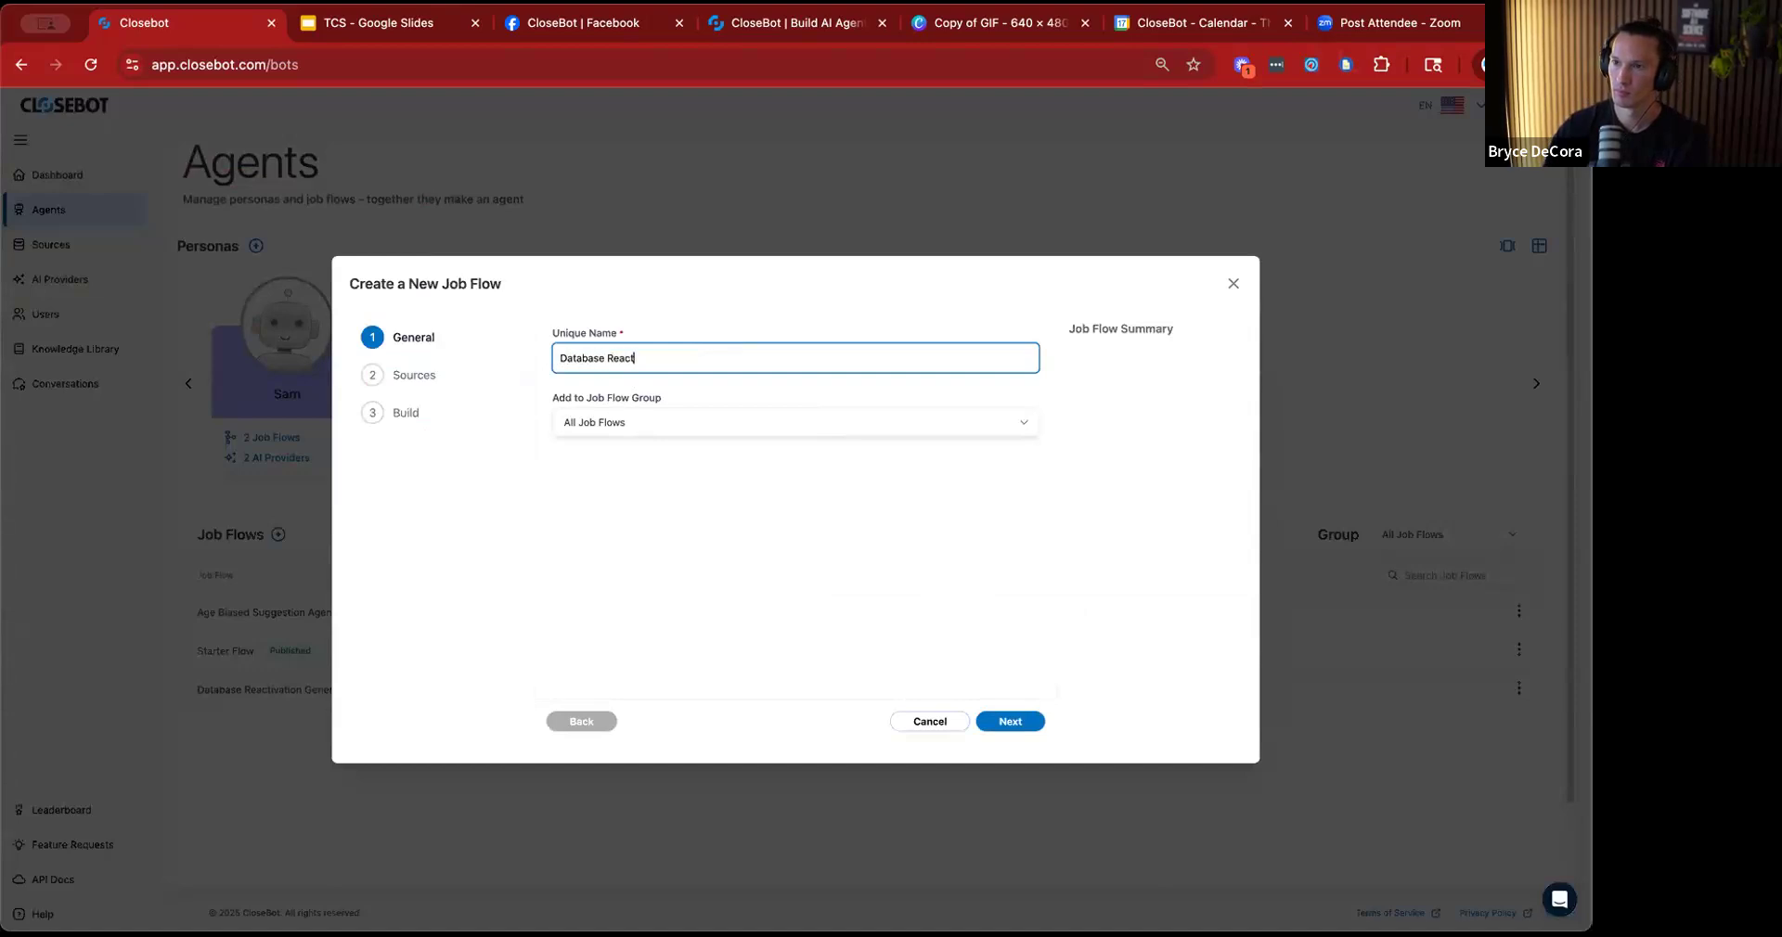
text(ivation Live Build)
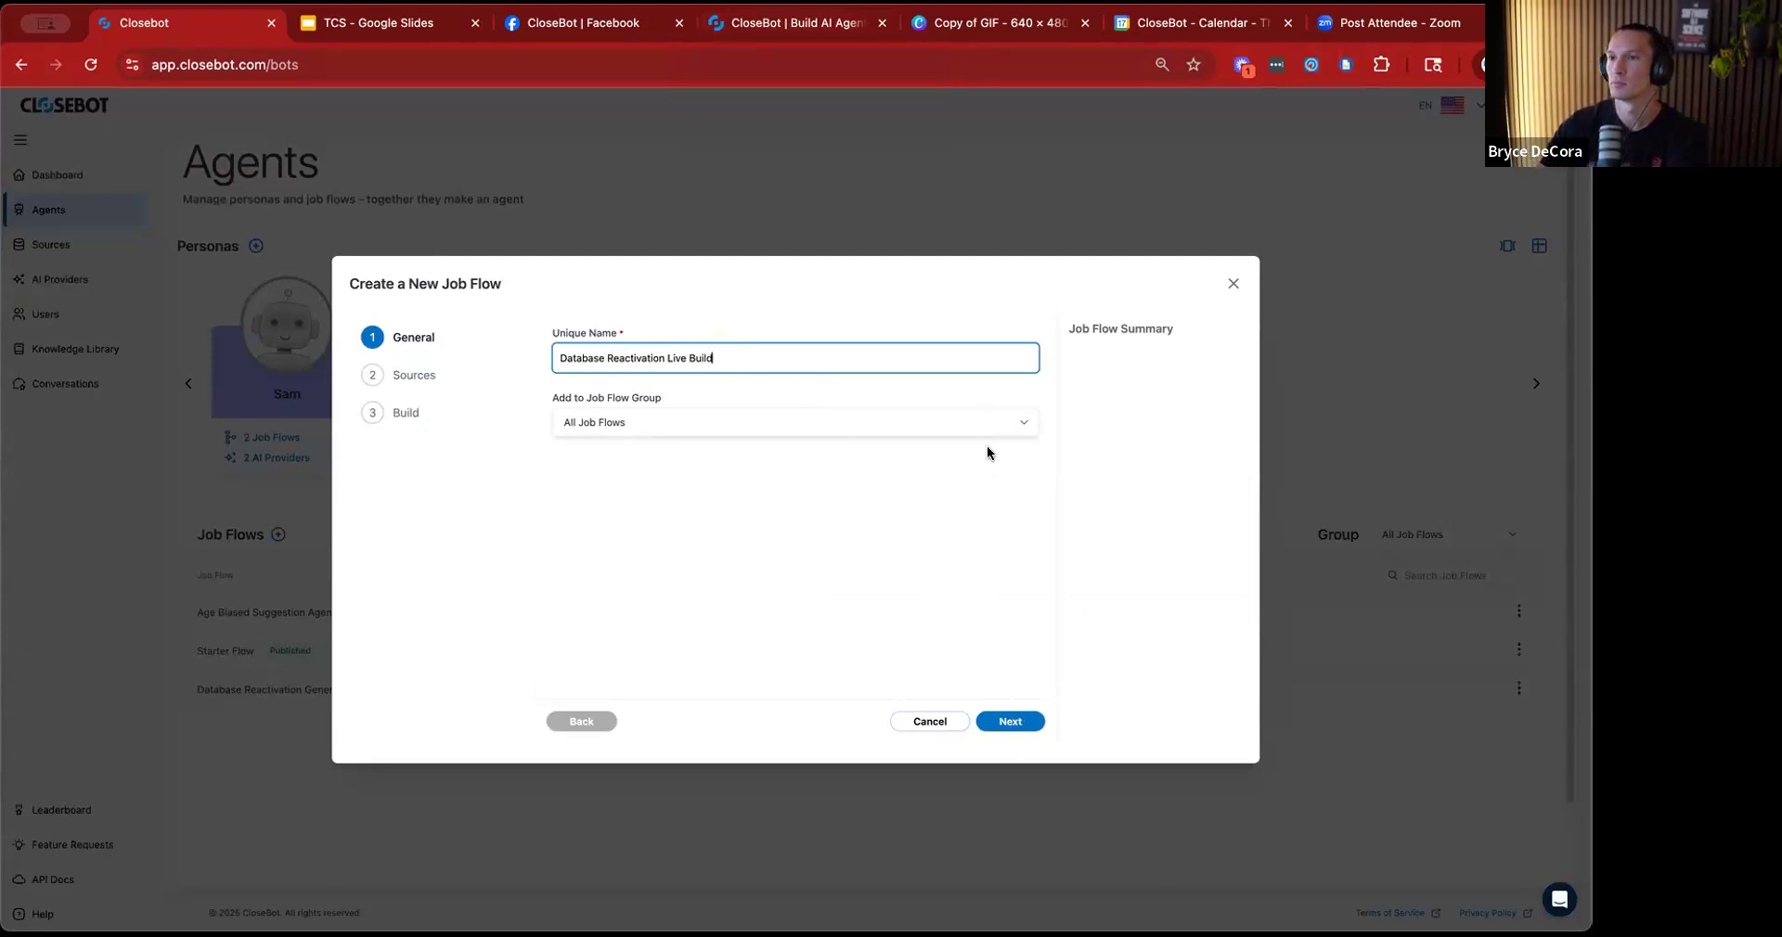
Create a new job flow group named "Live Builds" from the group choice of the new job flow.
click(1018, 424)
click(664, 468)
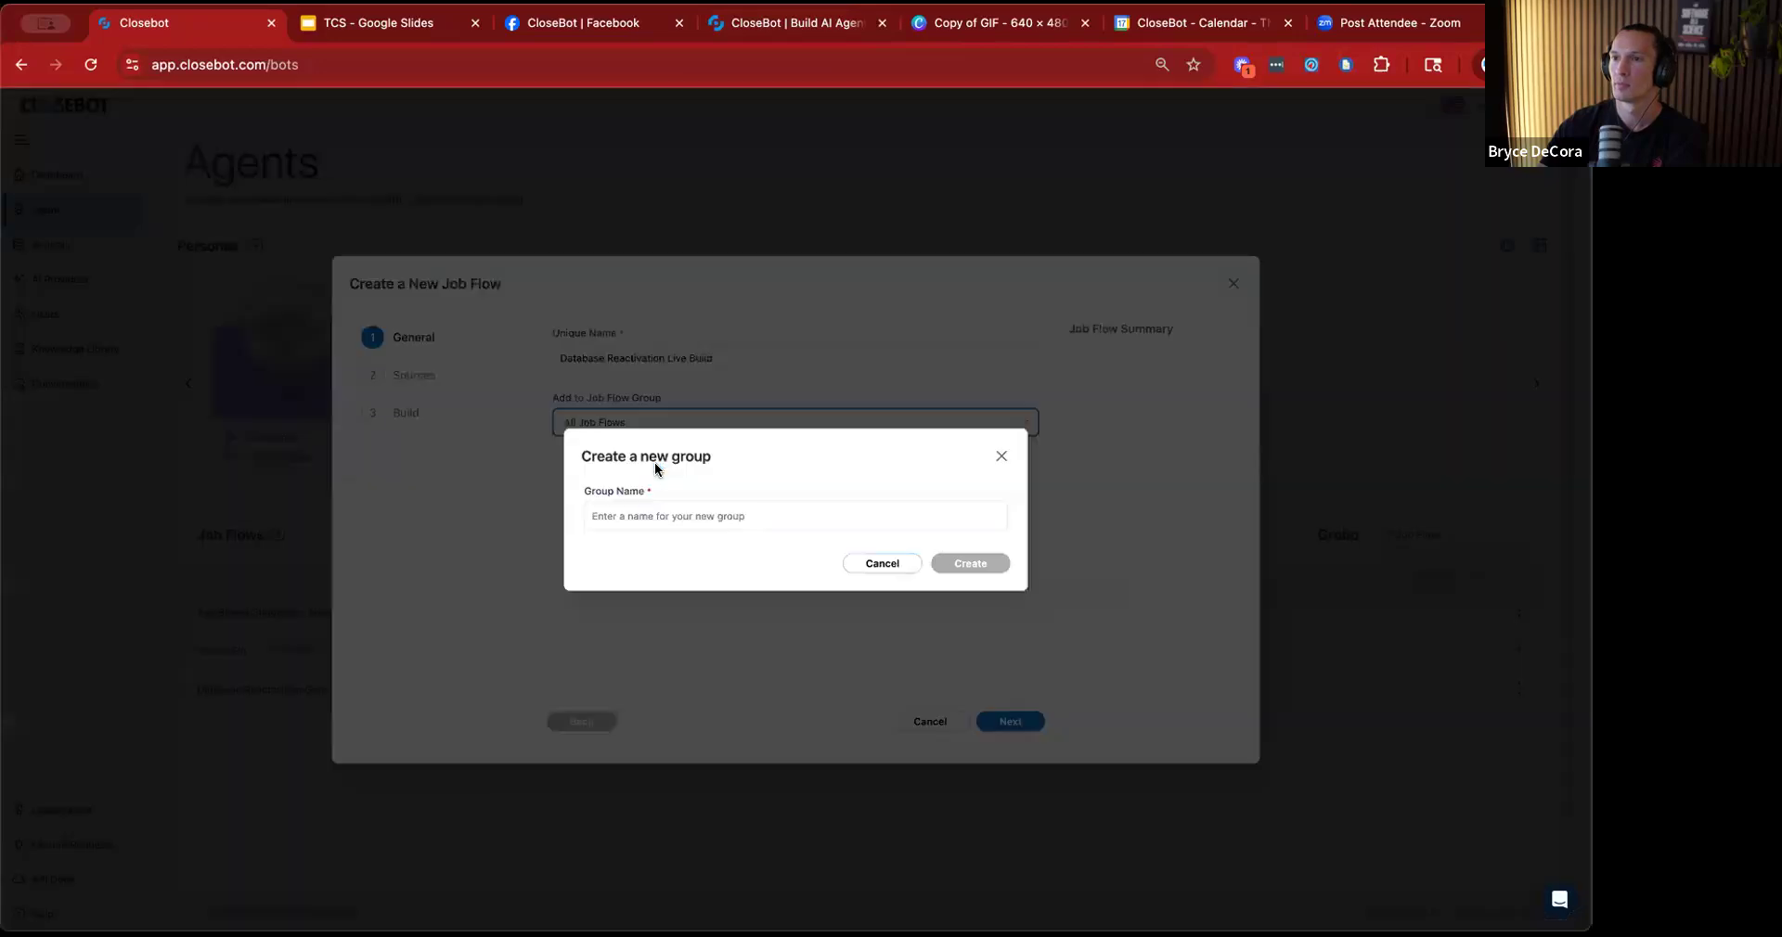
click(722, 508)
text(L)
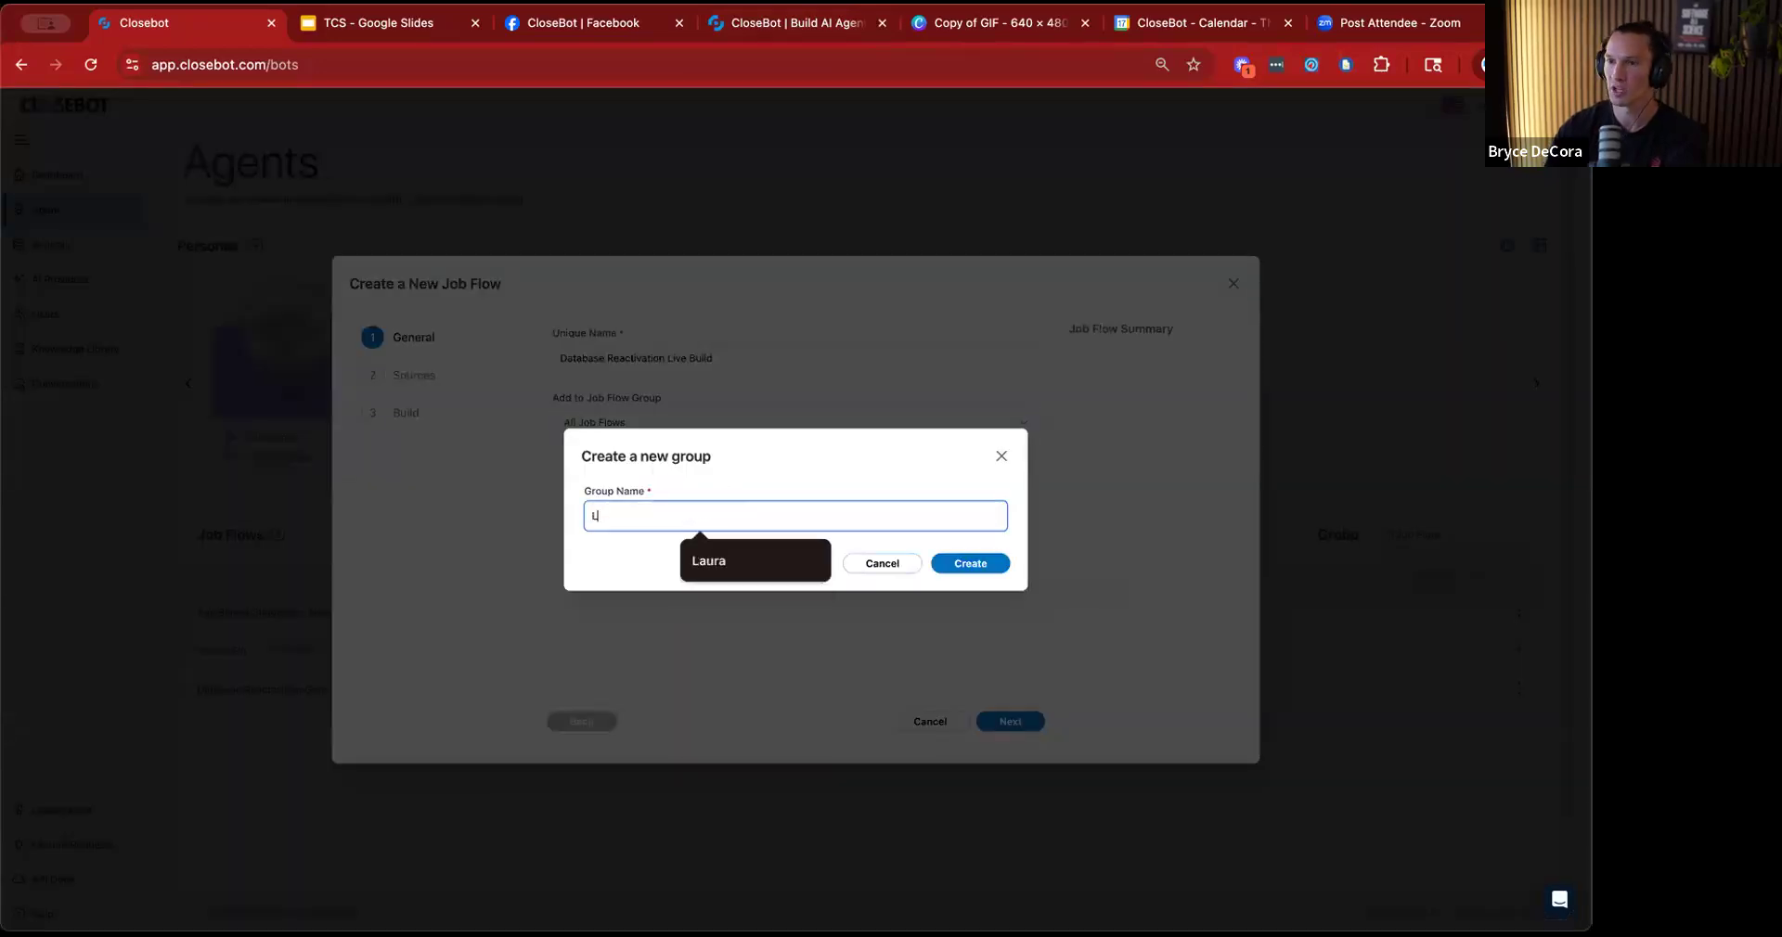
text(ive Builds)
click(989, 565)
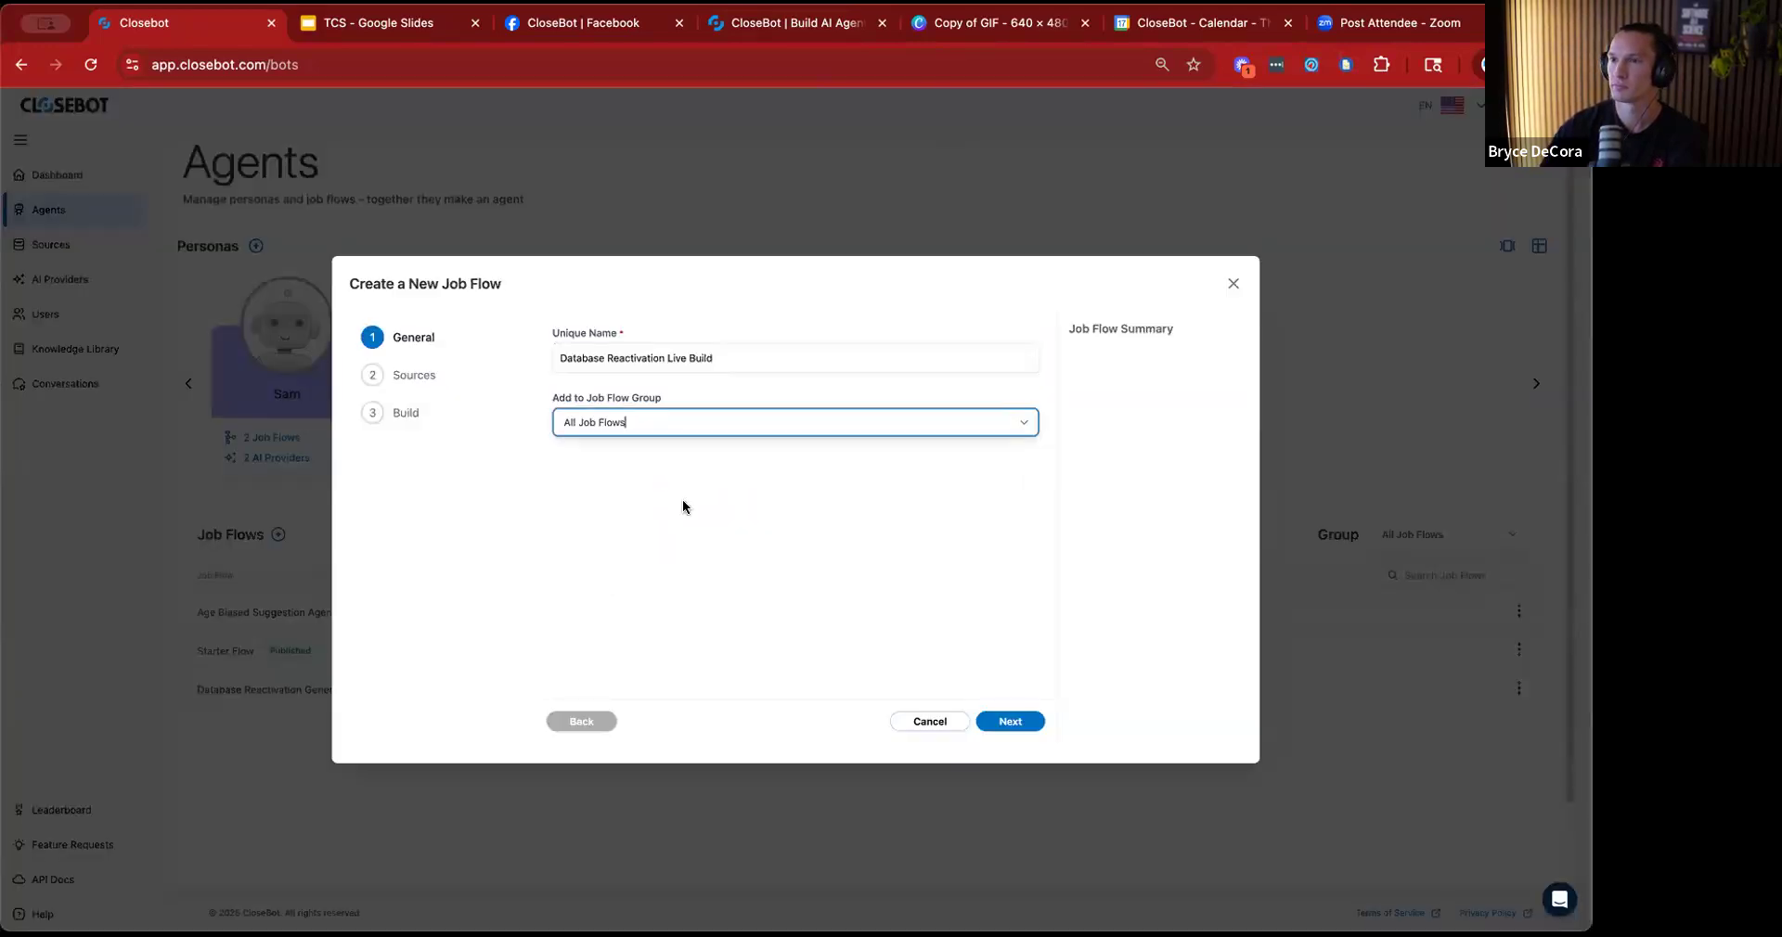
click(1015, 424)
click(734, 546)
click(1016, 423)
click(775, 532)
click(933, 722)
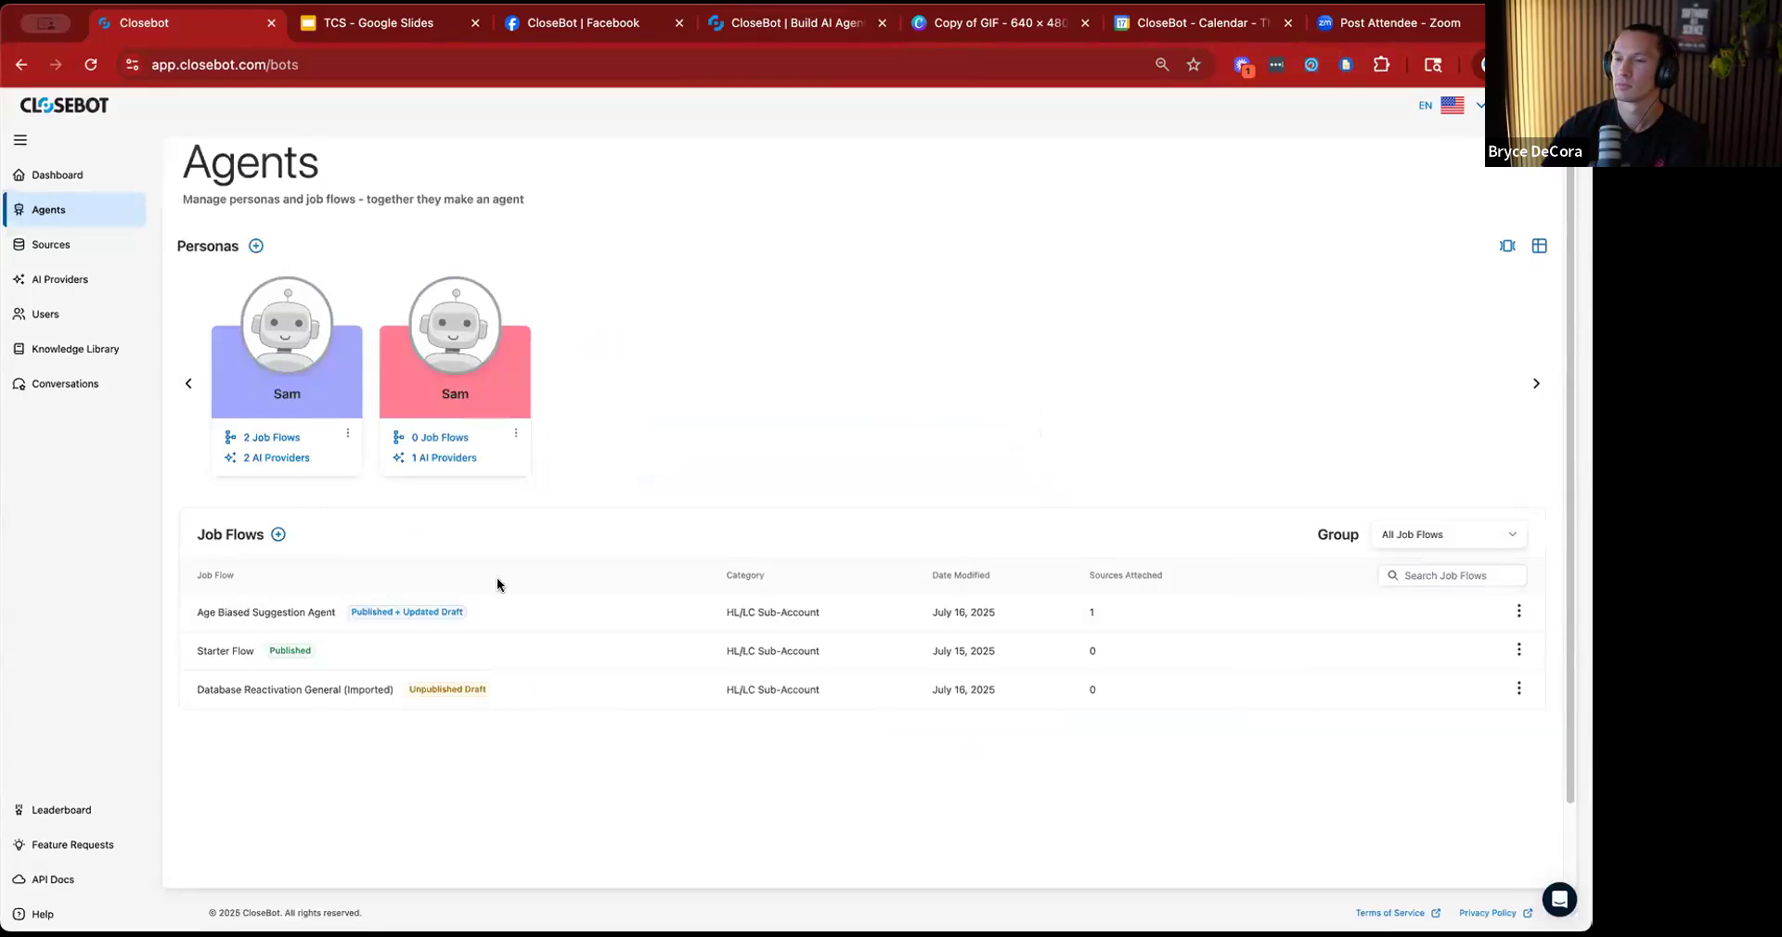
click(278, 534)
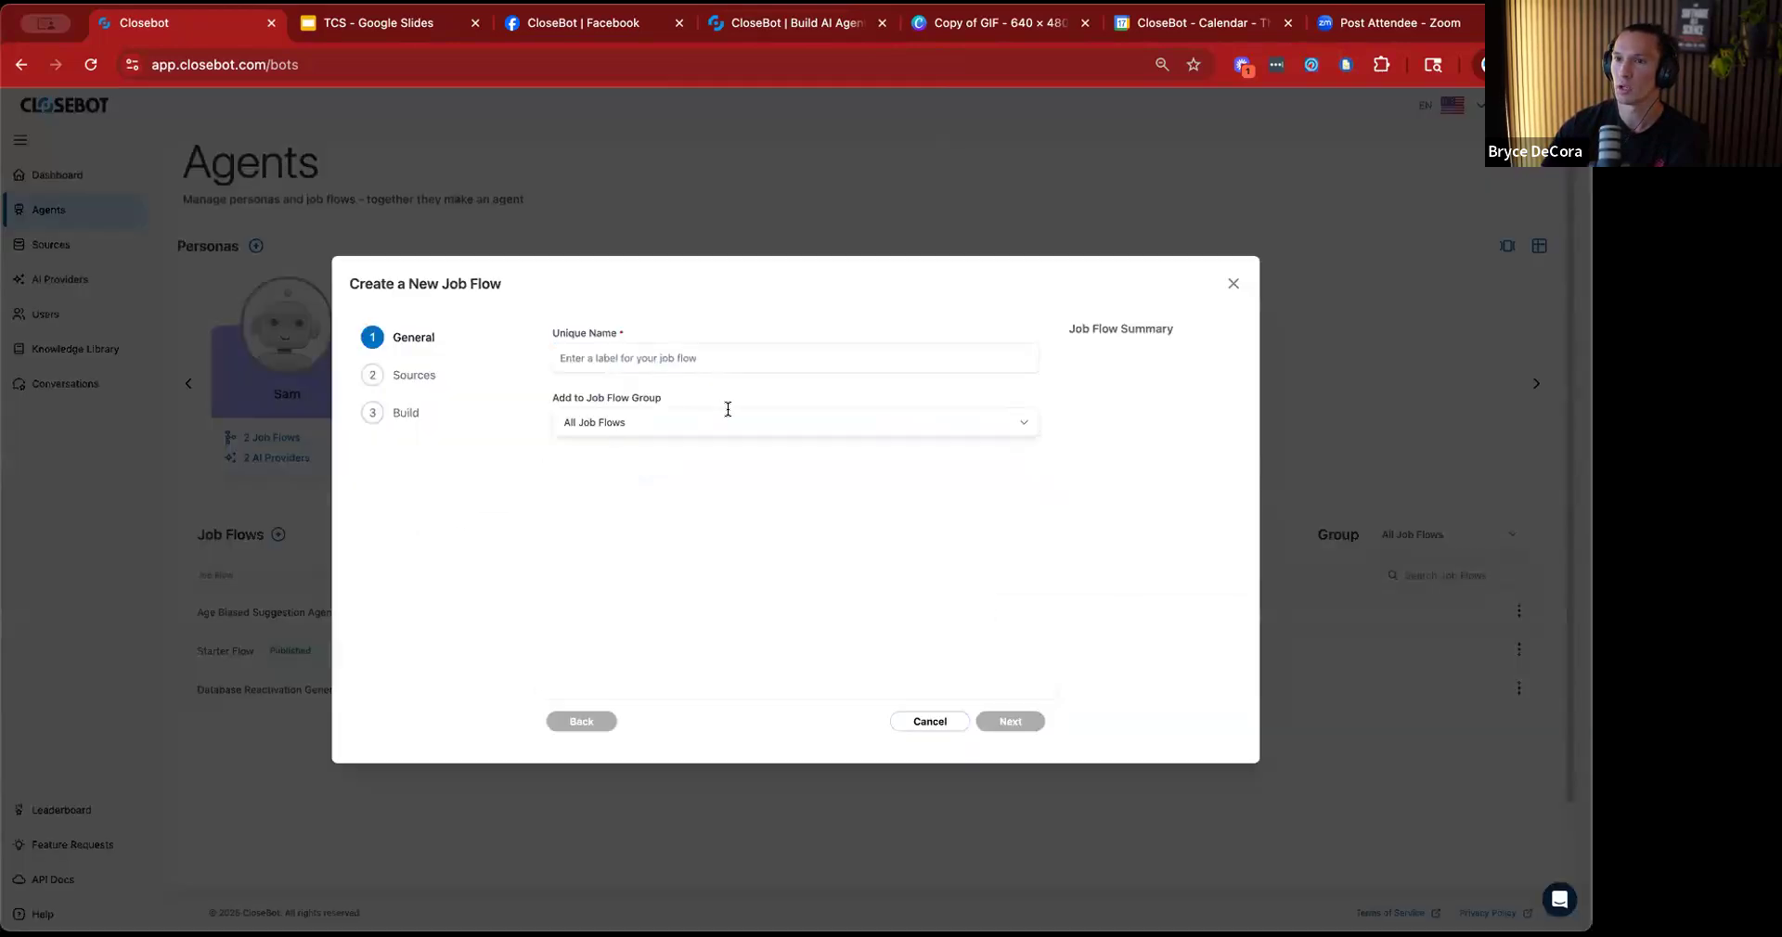
click(1025, 424)
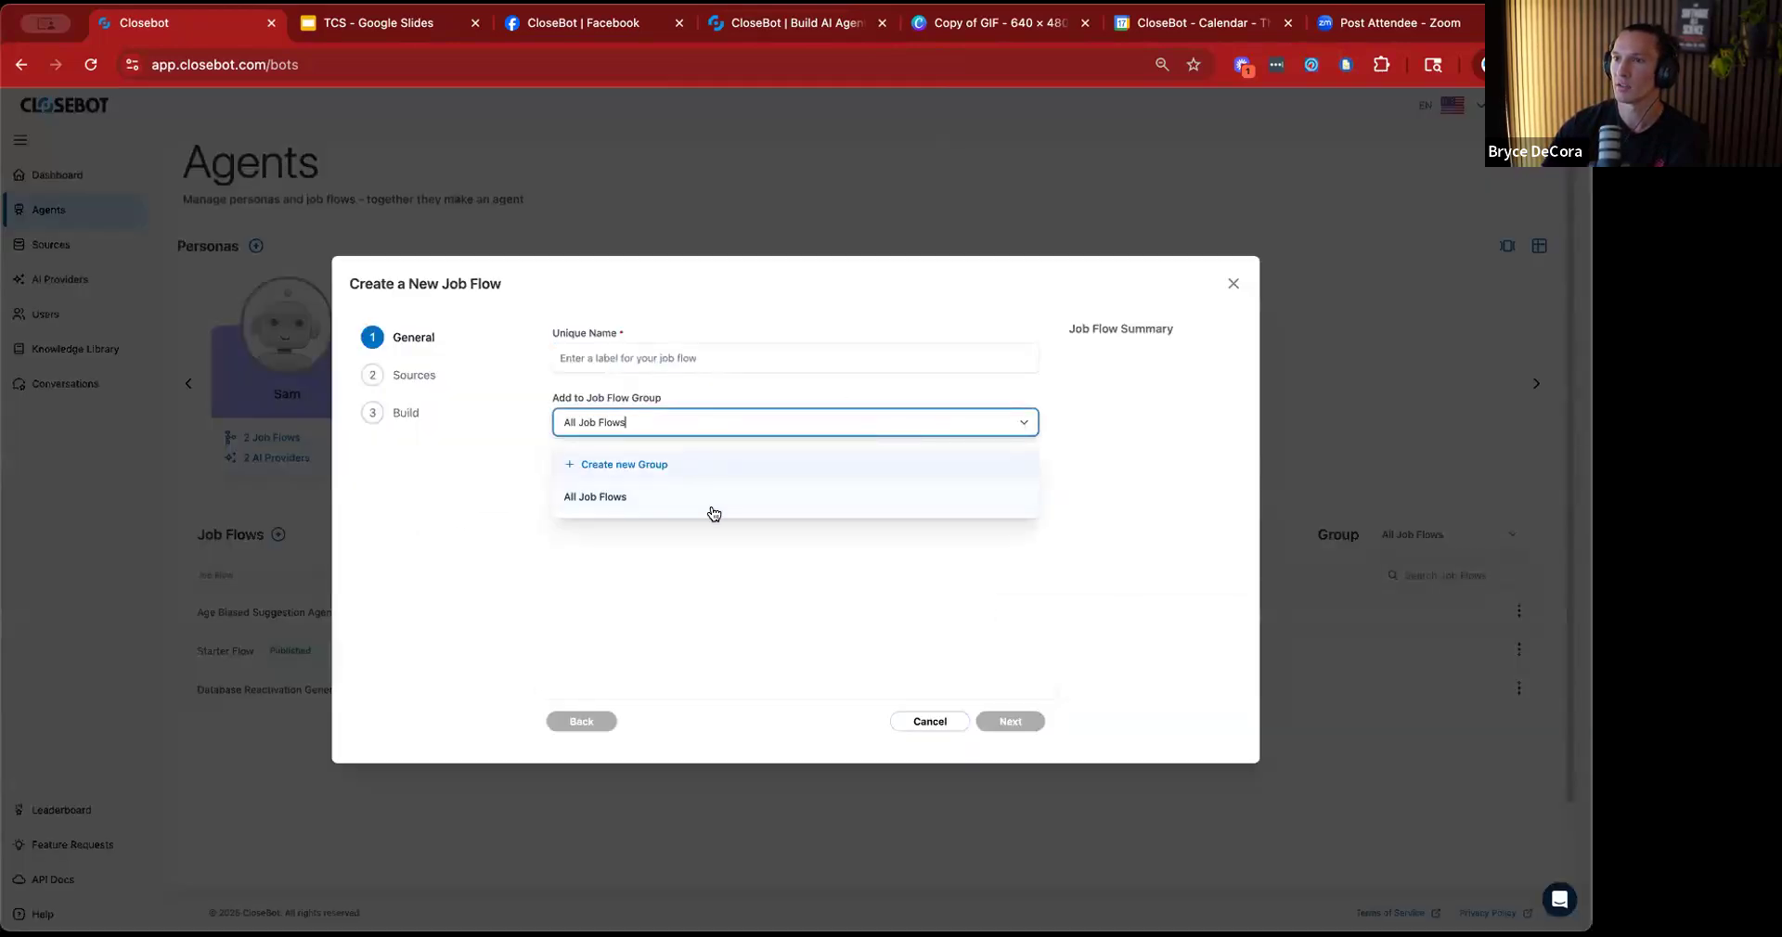
click(1232, 286)
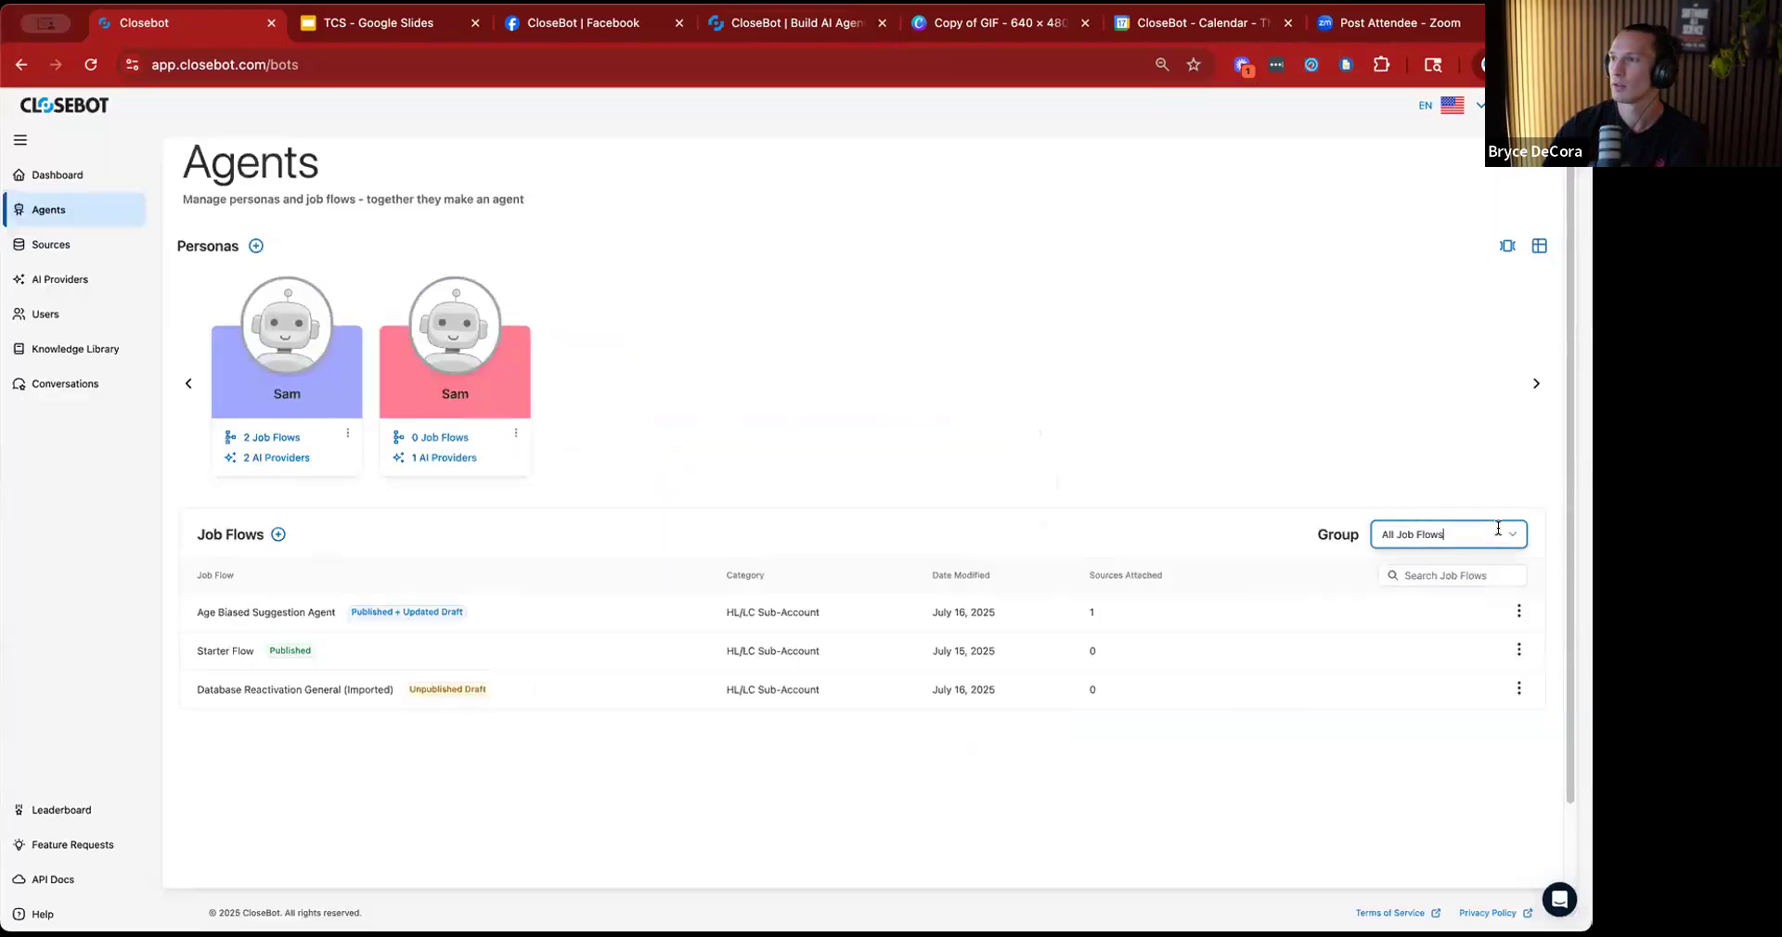
Create a job flow group named "Live Builds" from the job flow list's group choice, and reload the page to check for it.
click(1508, 534)
click(1447, 576)
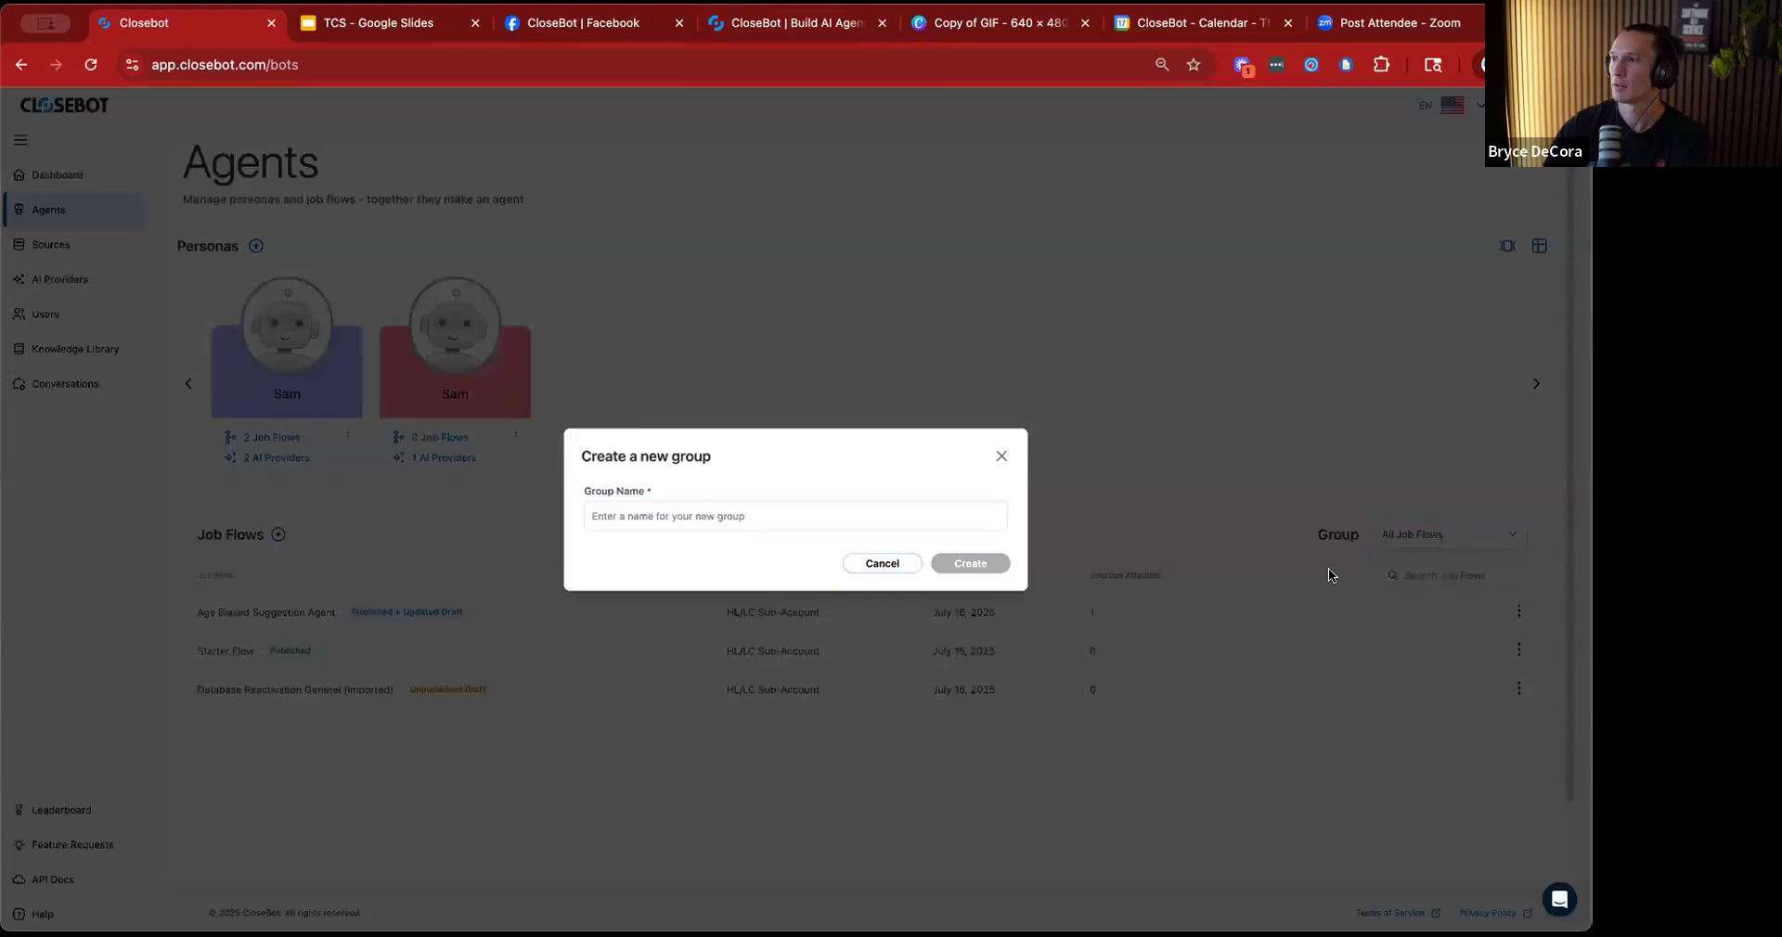
click(887, 518)
text(L)
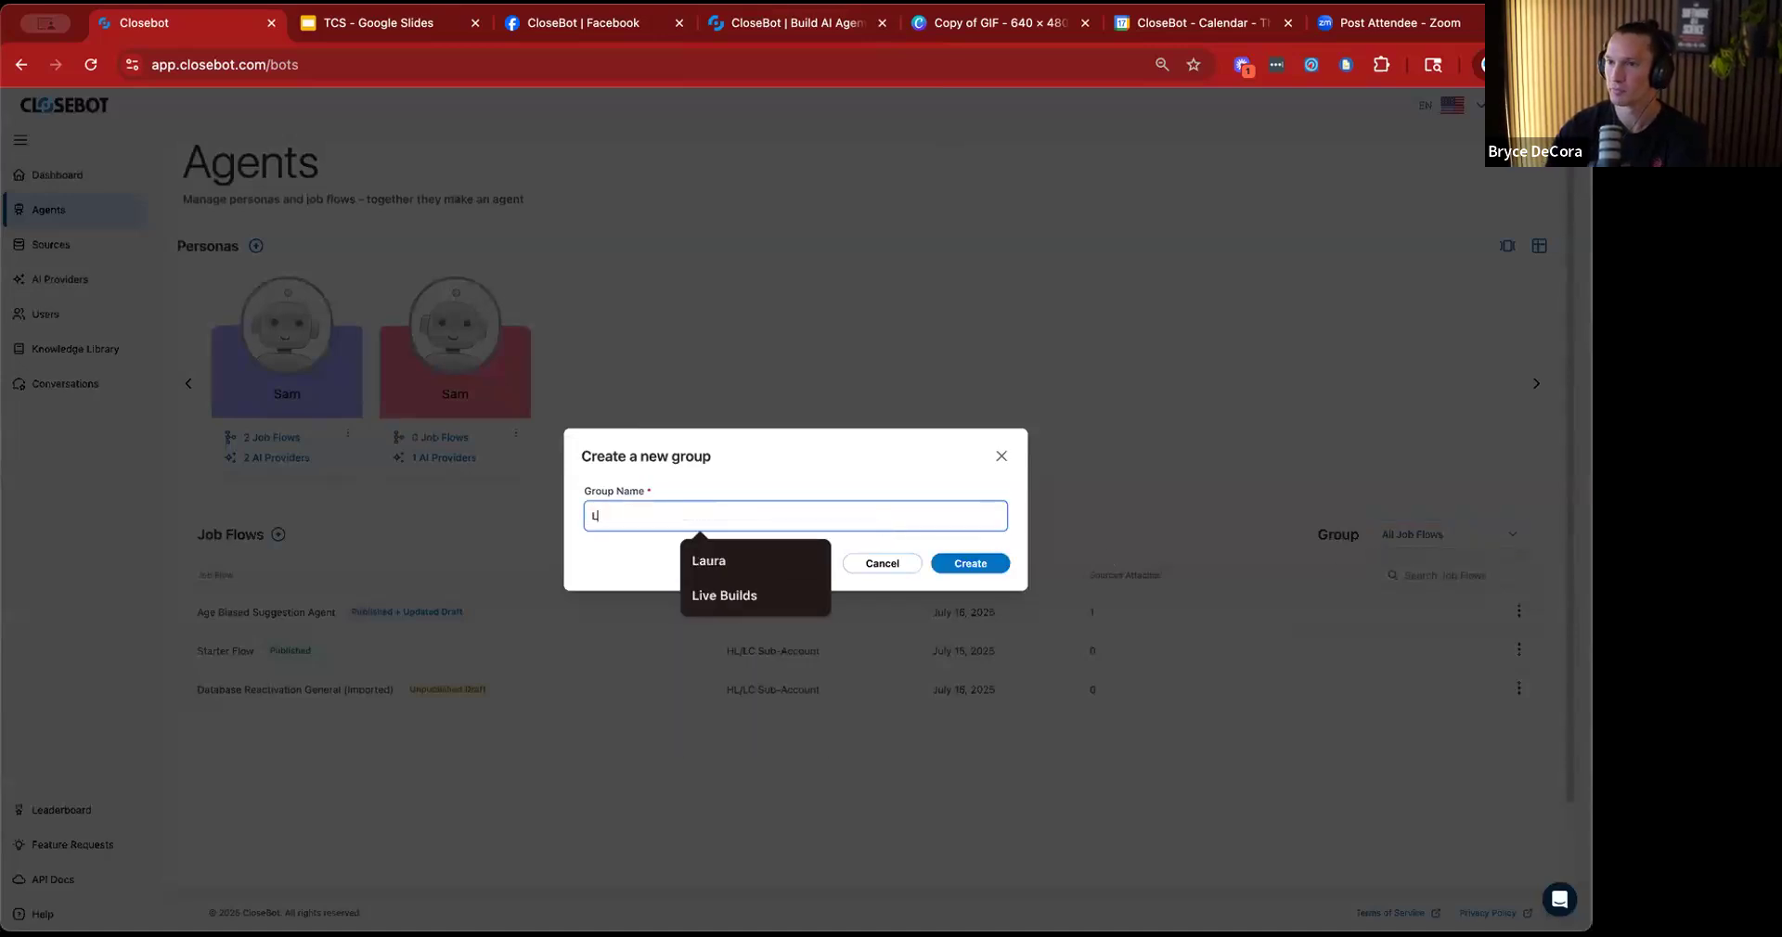
text(ive Builds)
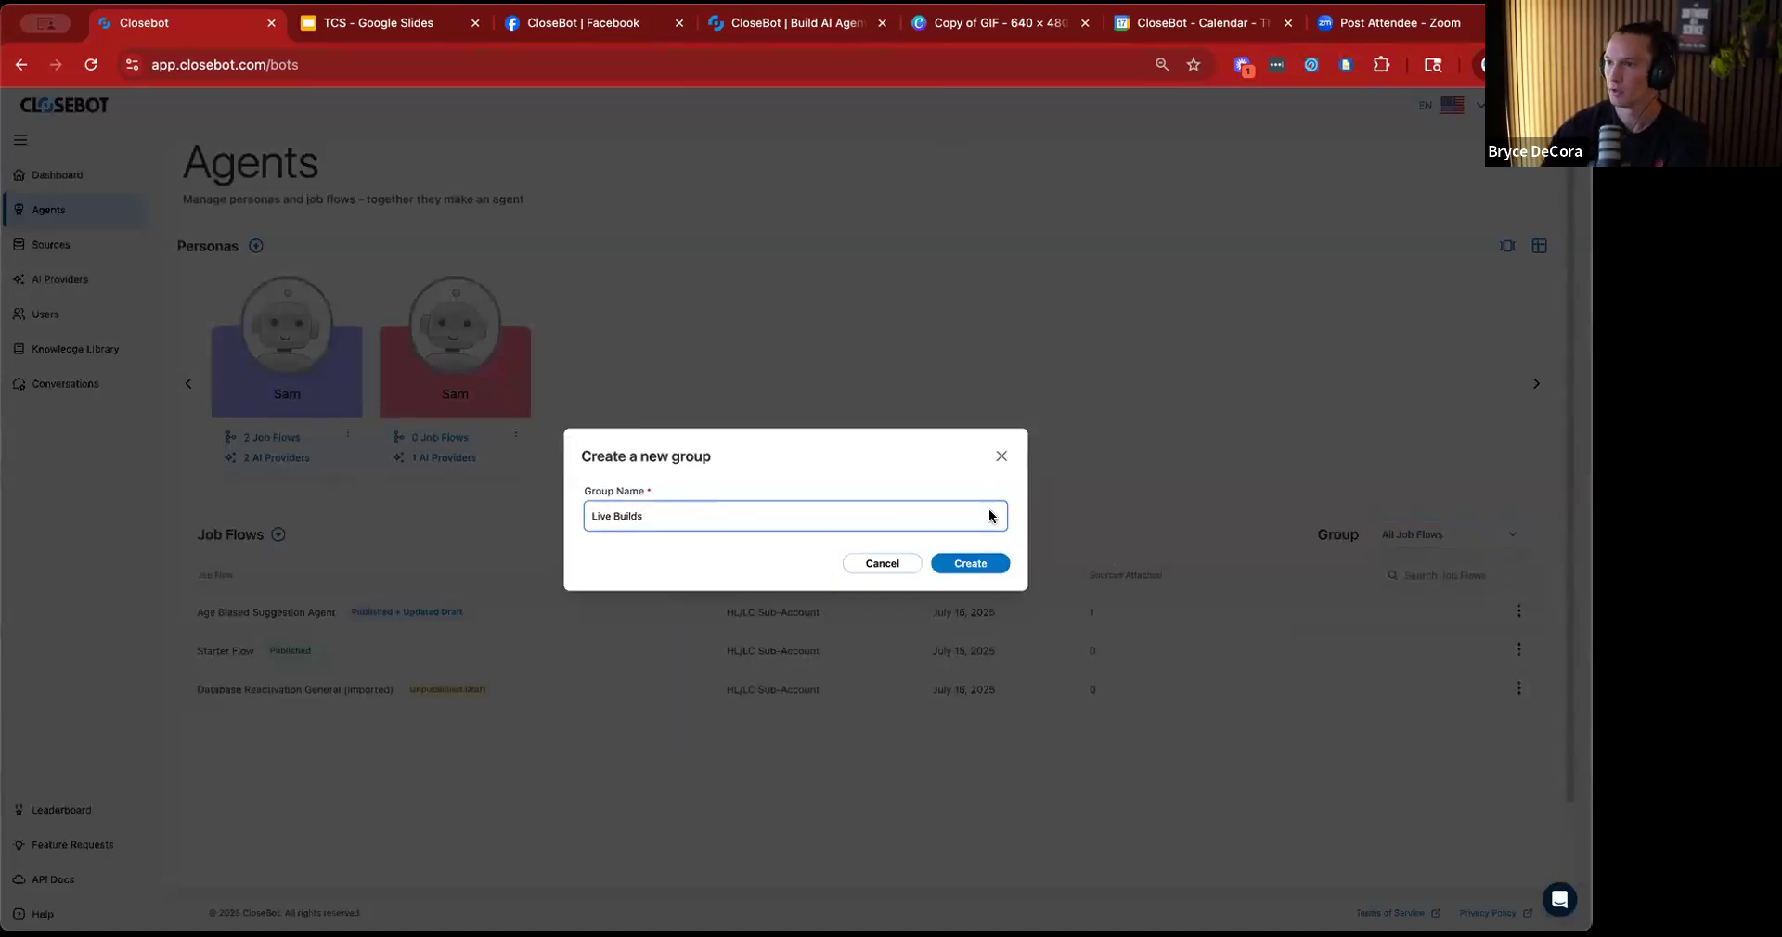
click(972, 563)
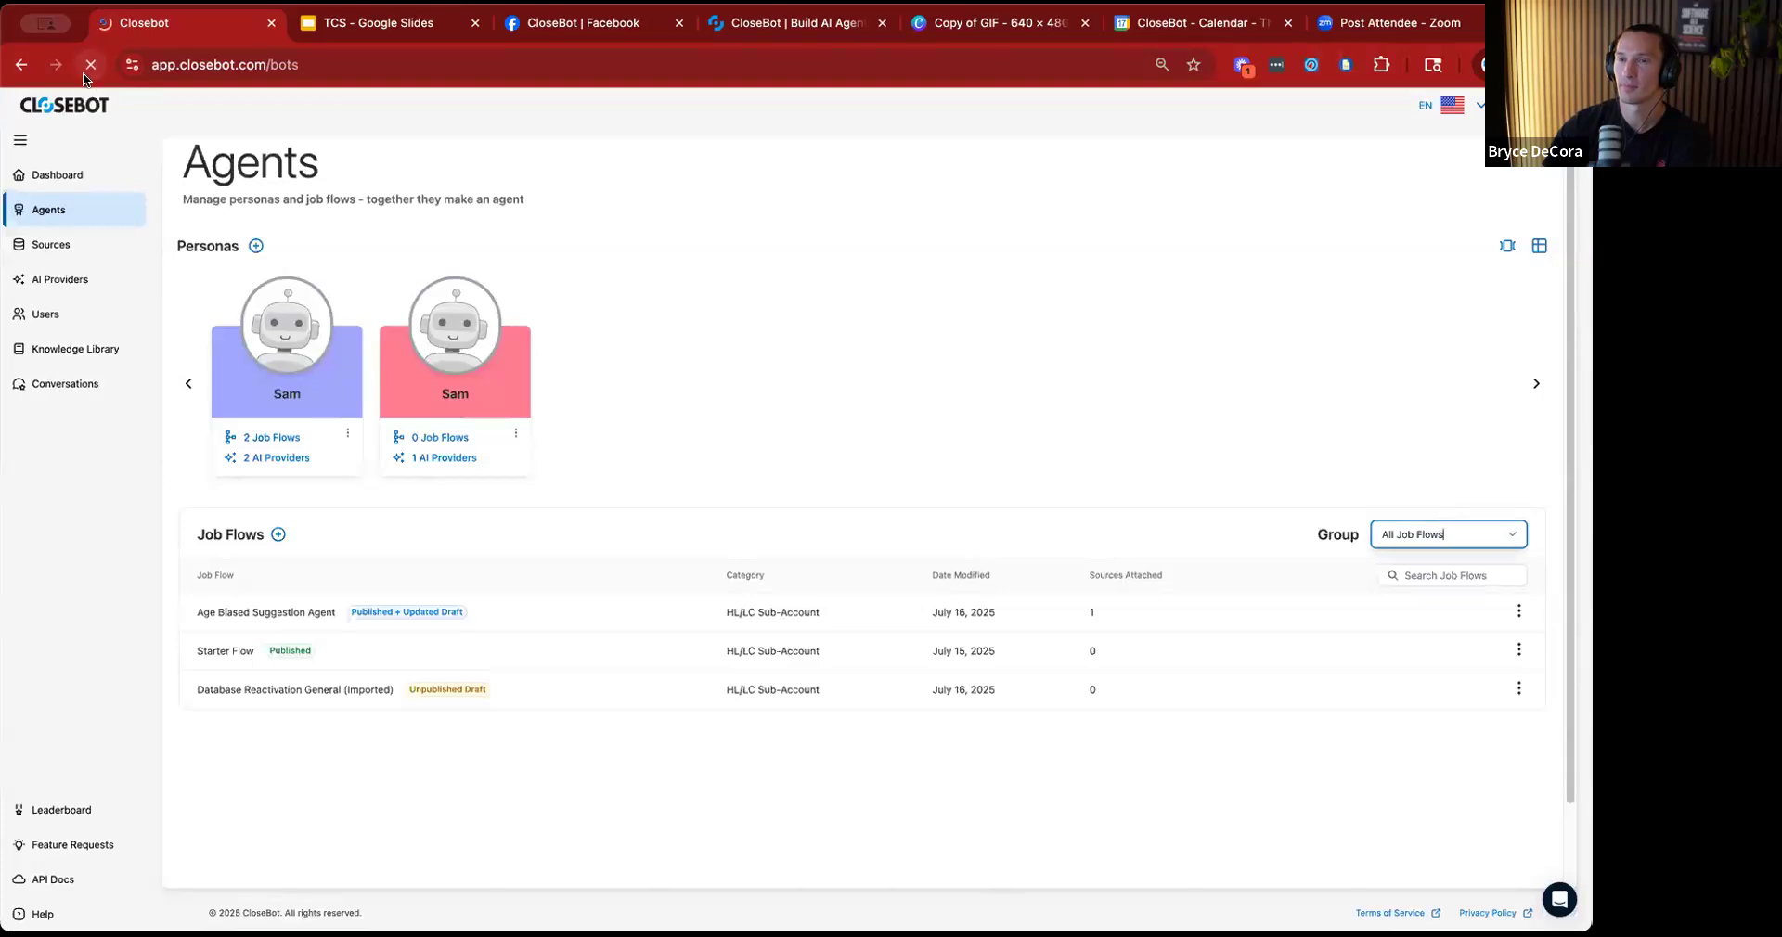
click(90, 64)
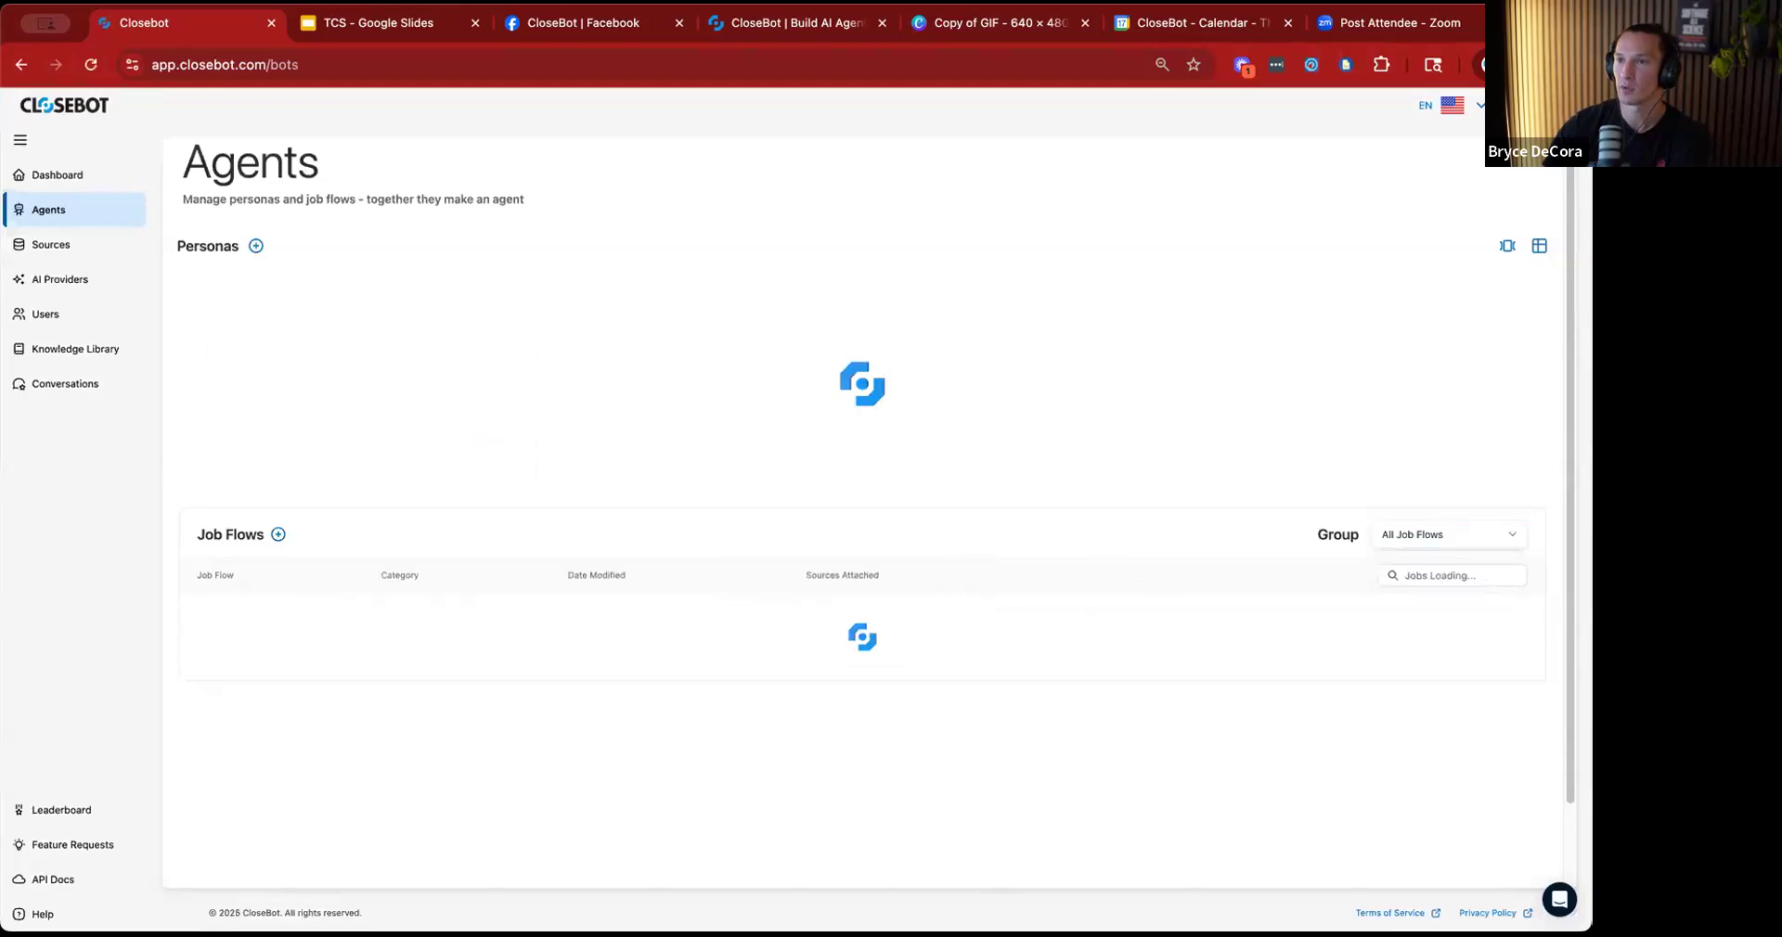
click(1518, 546)
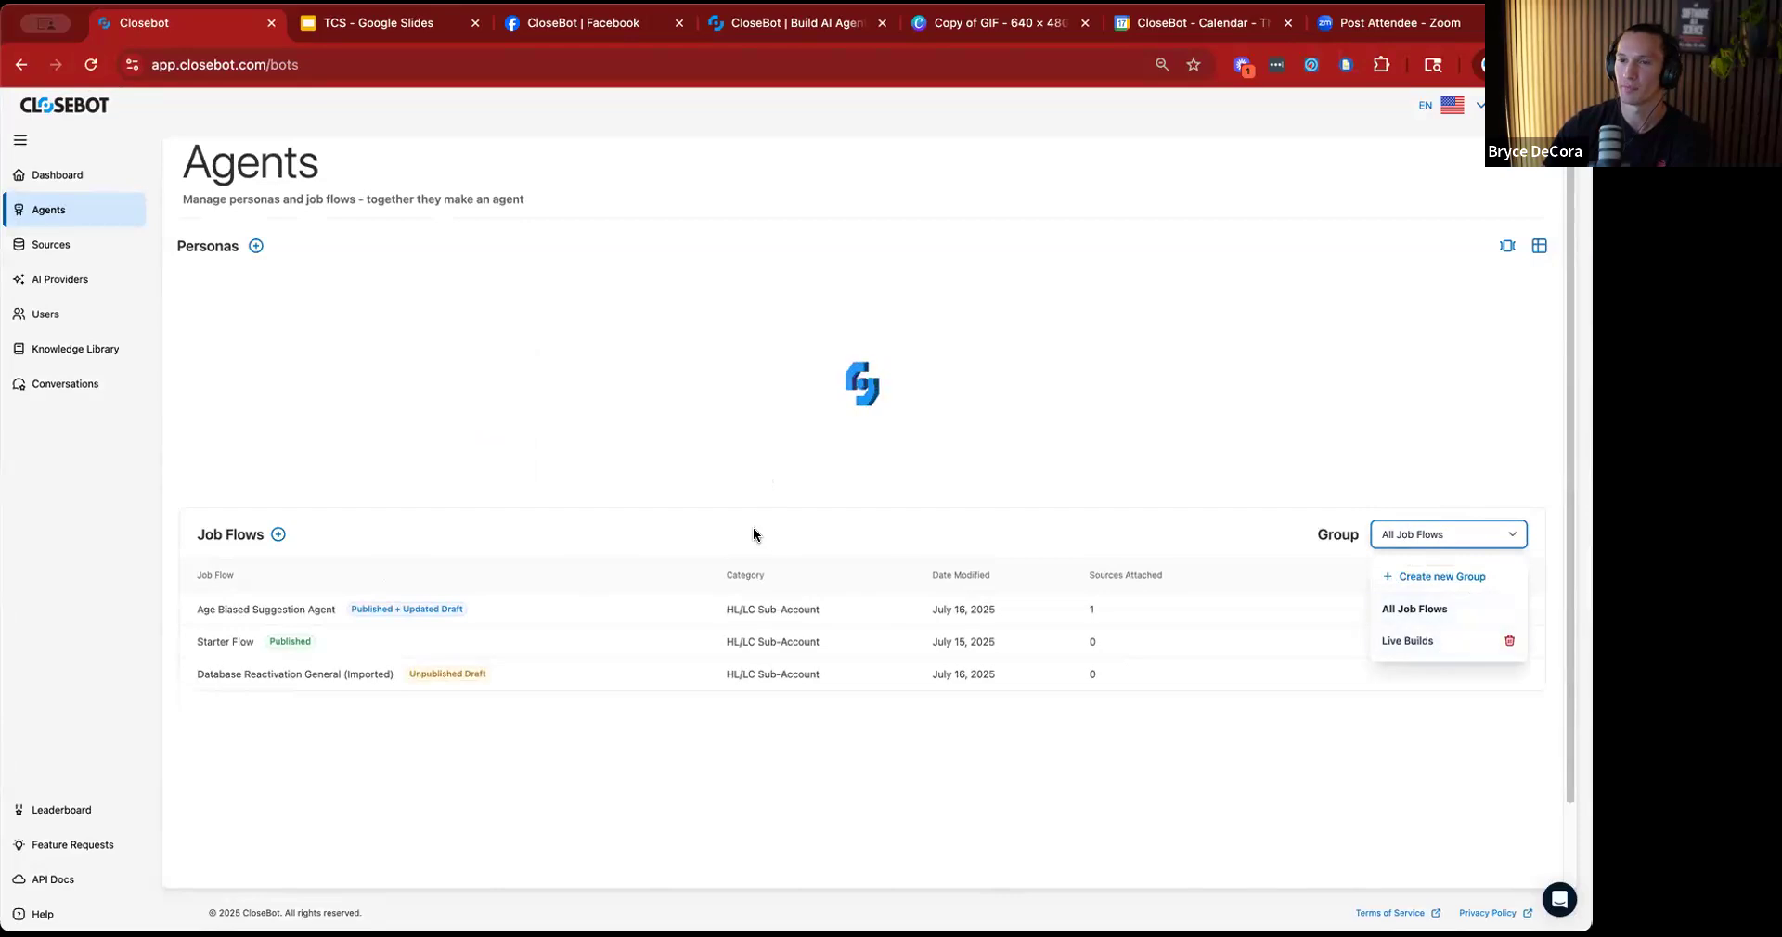
Start a new job flow with the unique name "Database Reactivation Live Build" in the "Live Builds" group, and proceed to its sources.
click(279, 535)
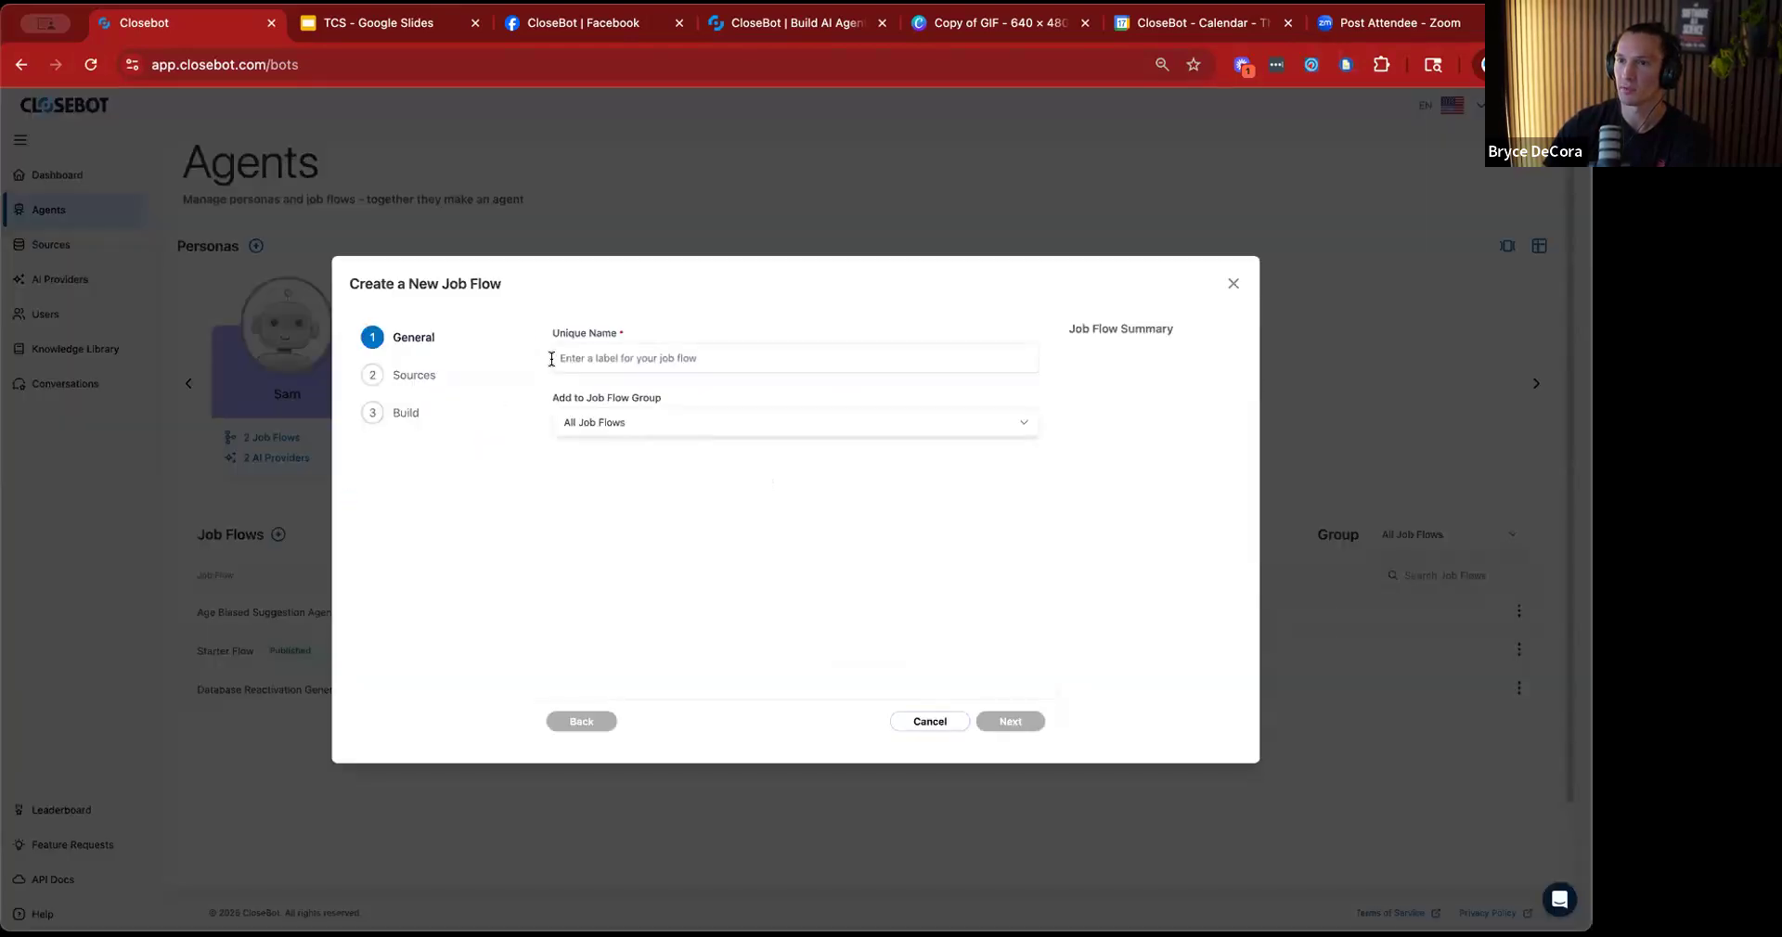
click(636, 356)
text(Data)
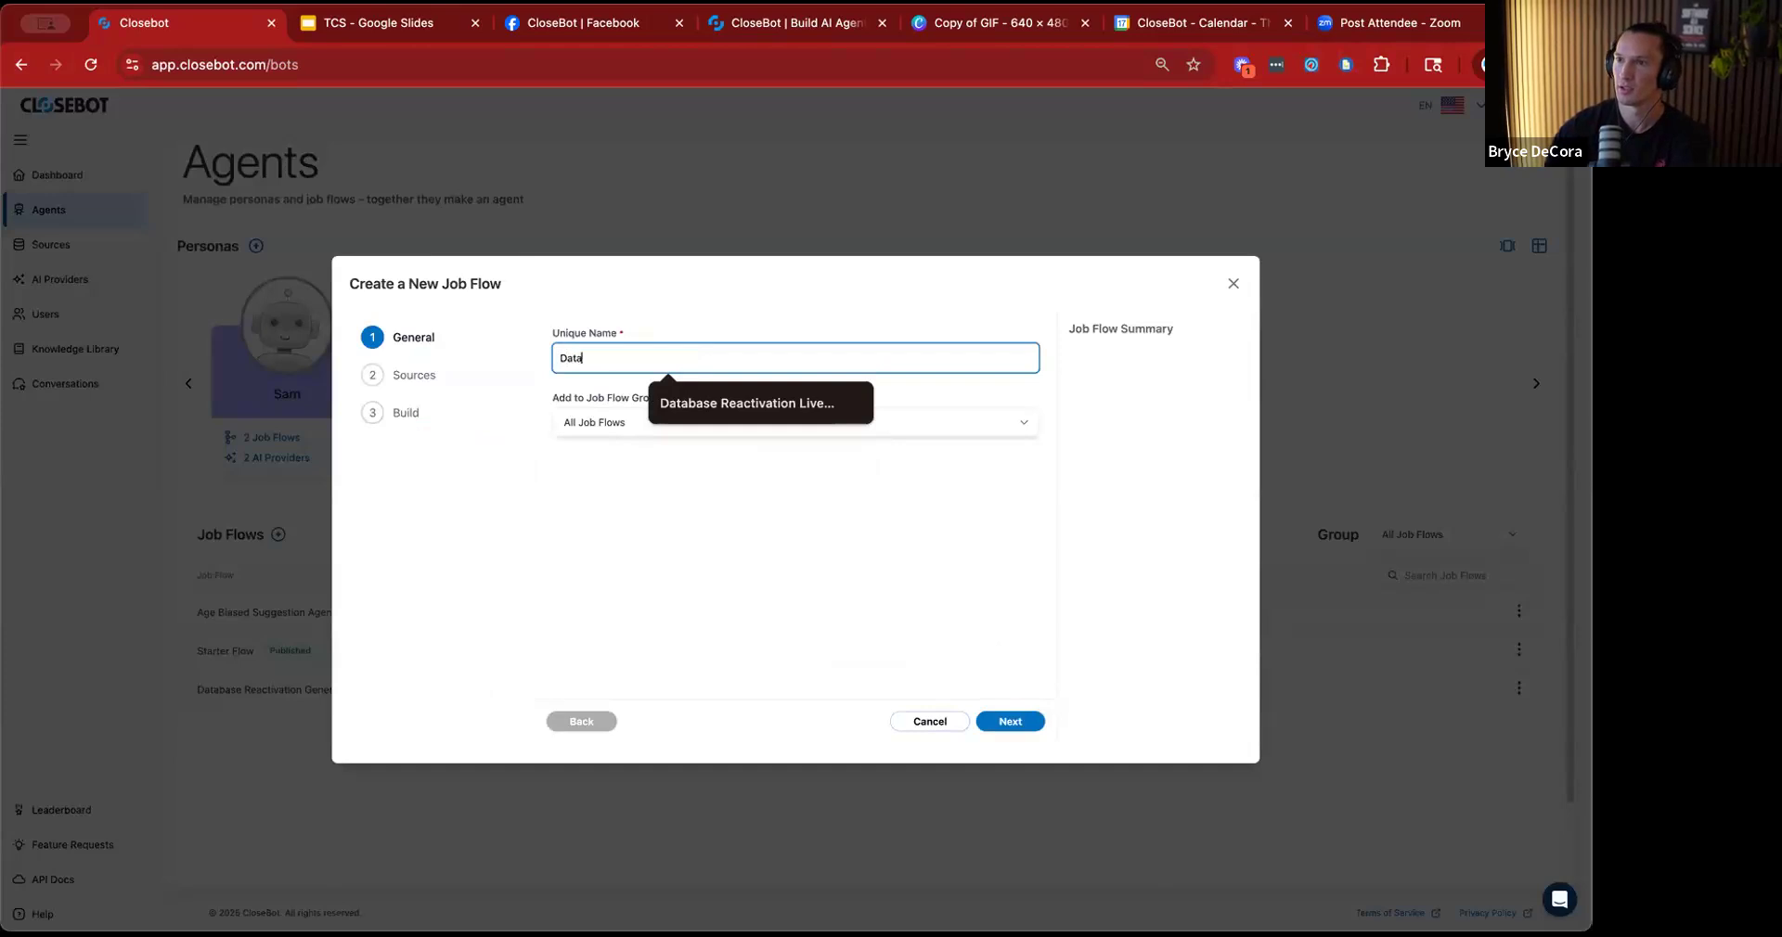
click(705, 403)
click(708, 422)
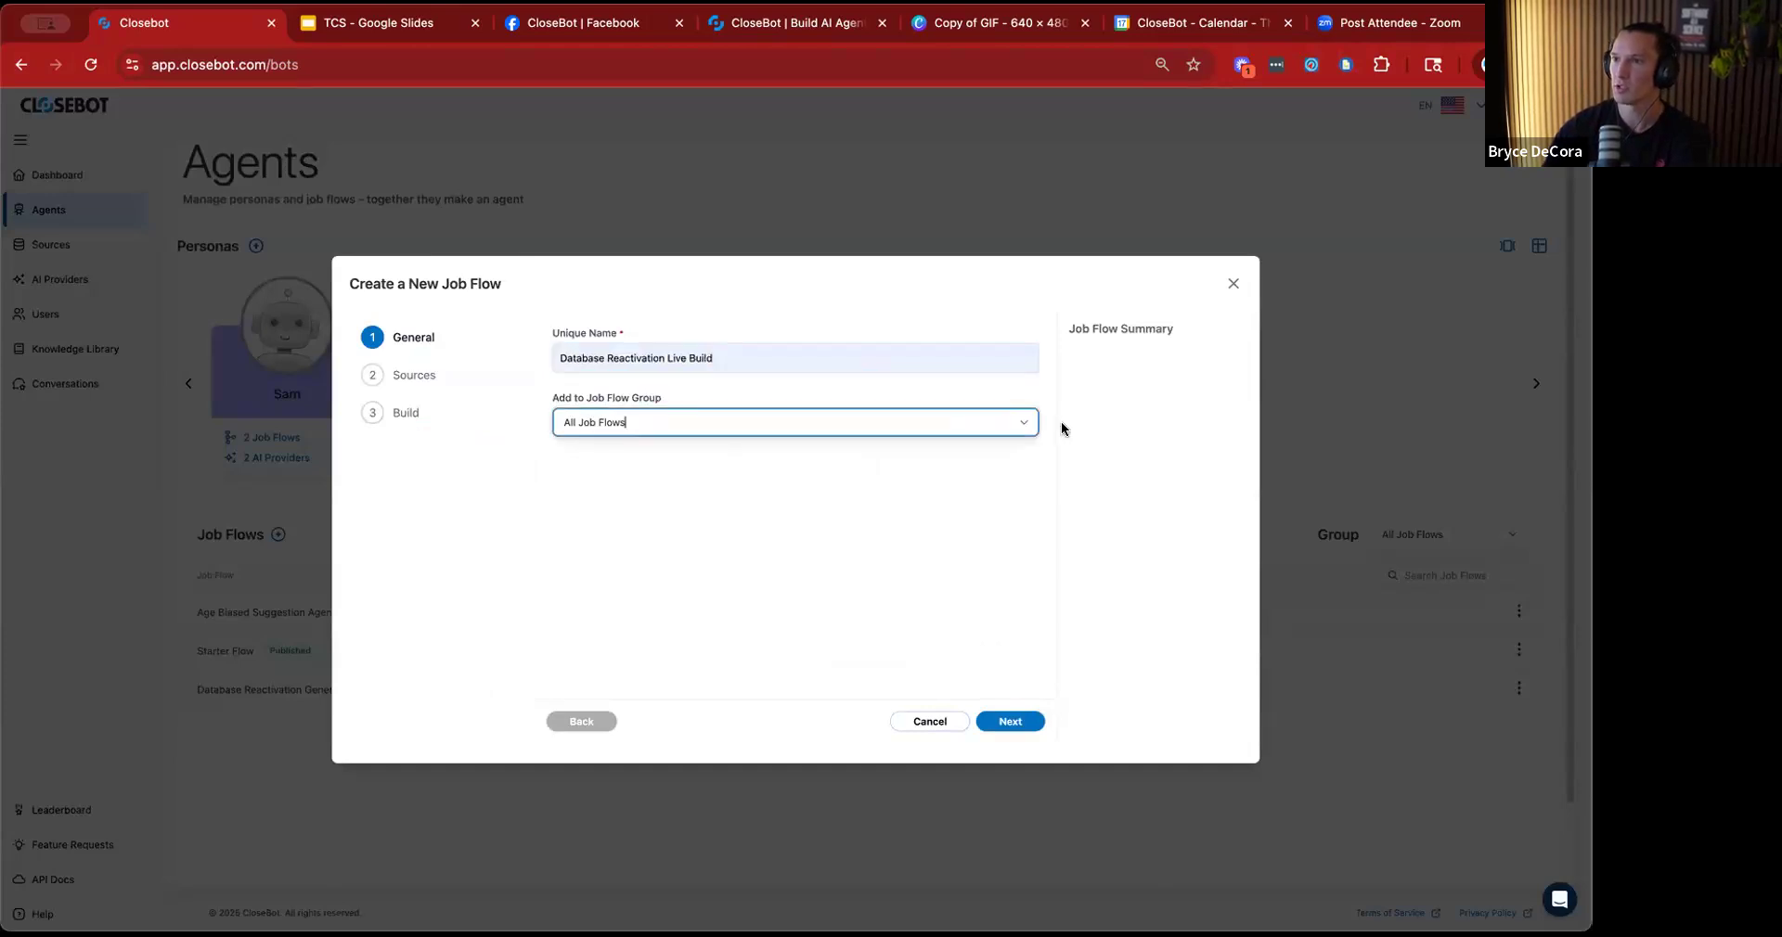
click(1024, 426)
click(614, 526)
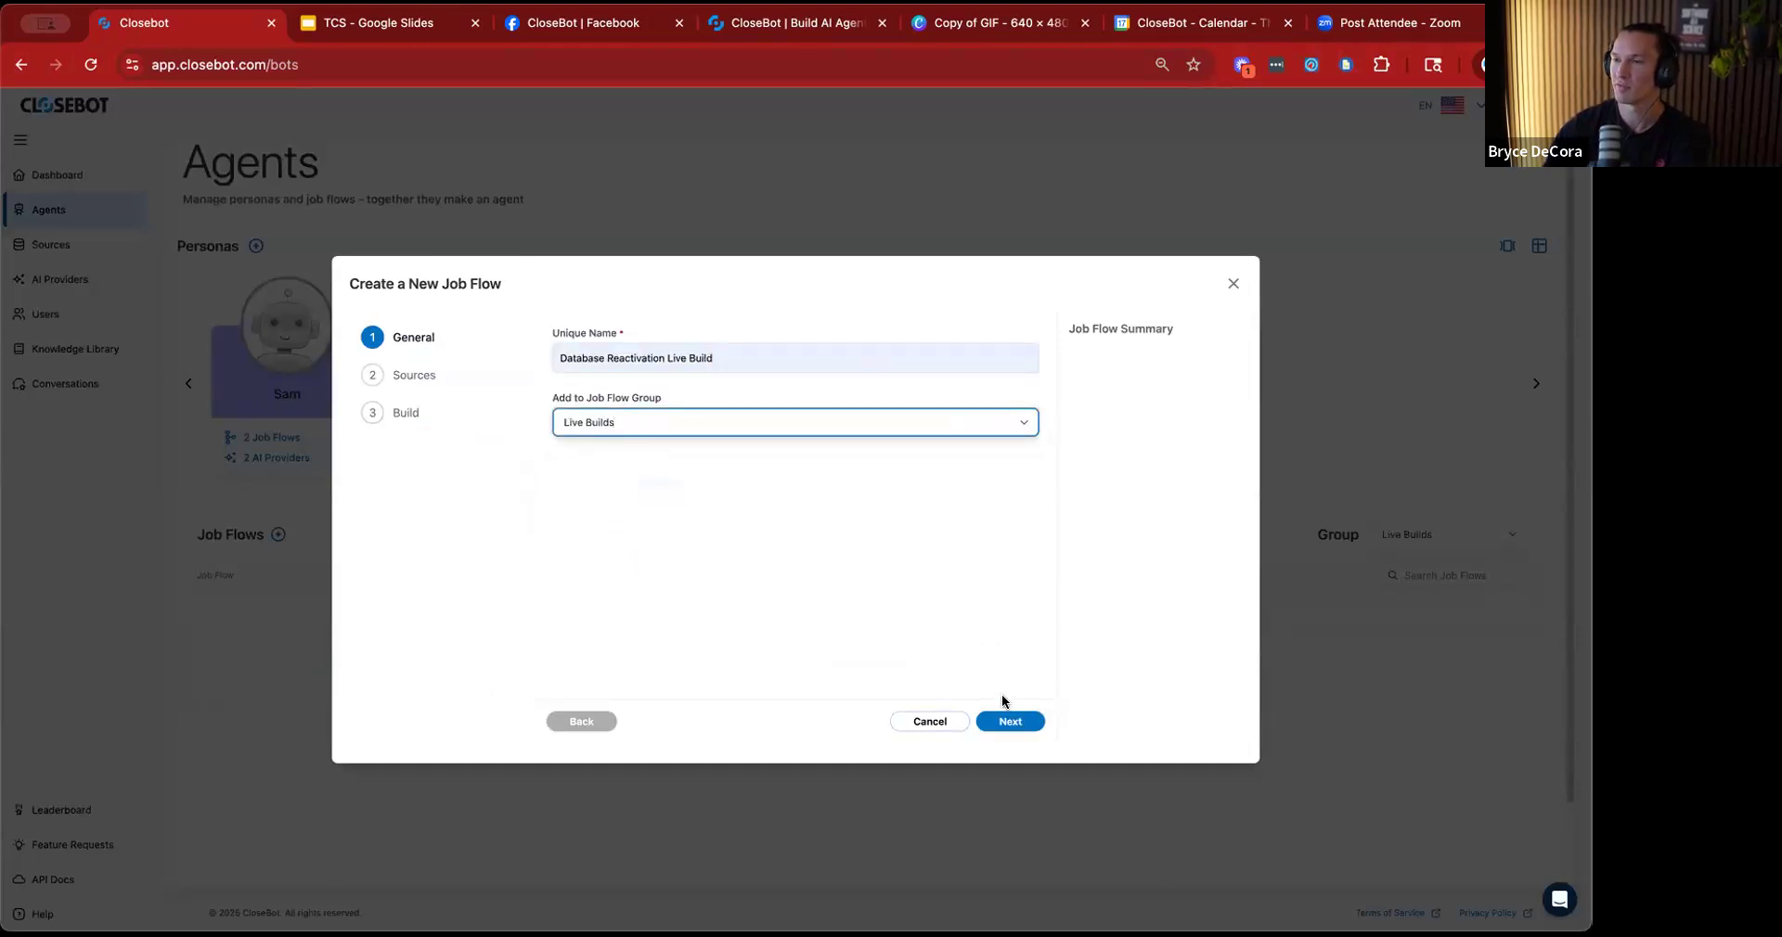
click(1010, 722)
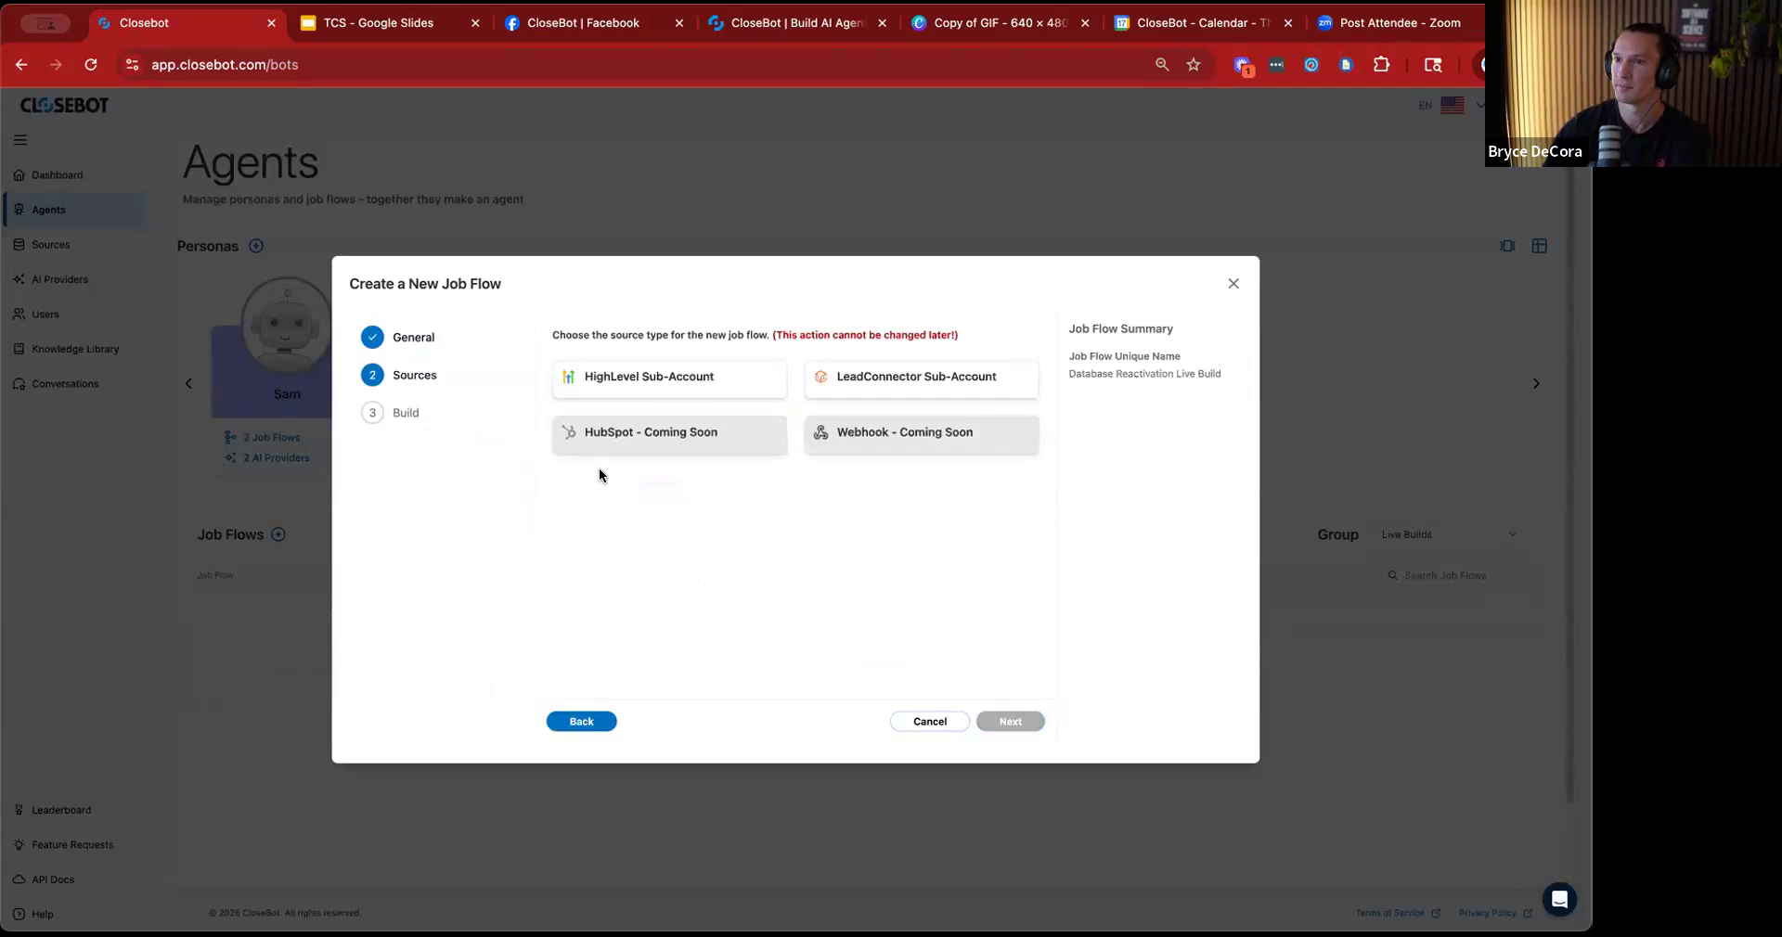
Choose HighLevel Sub-Account as the source type without connecting a source, and deploy the job flow from scratch.
click(714, 397)
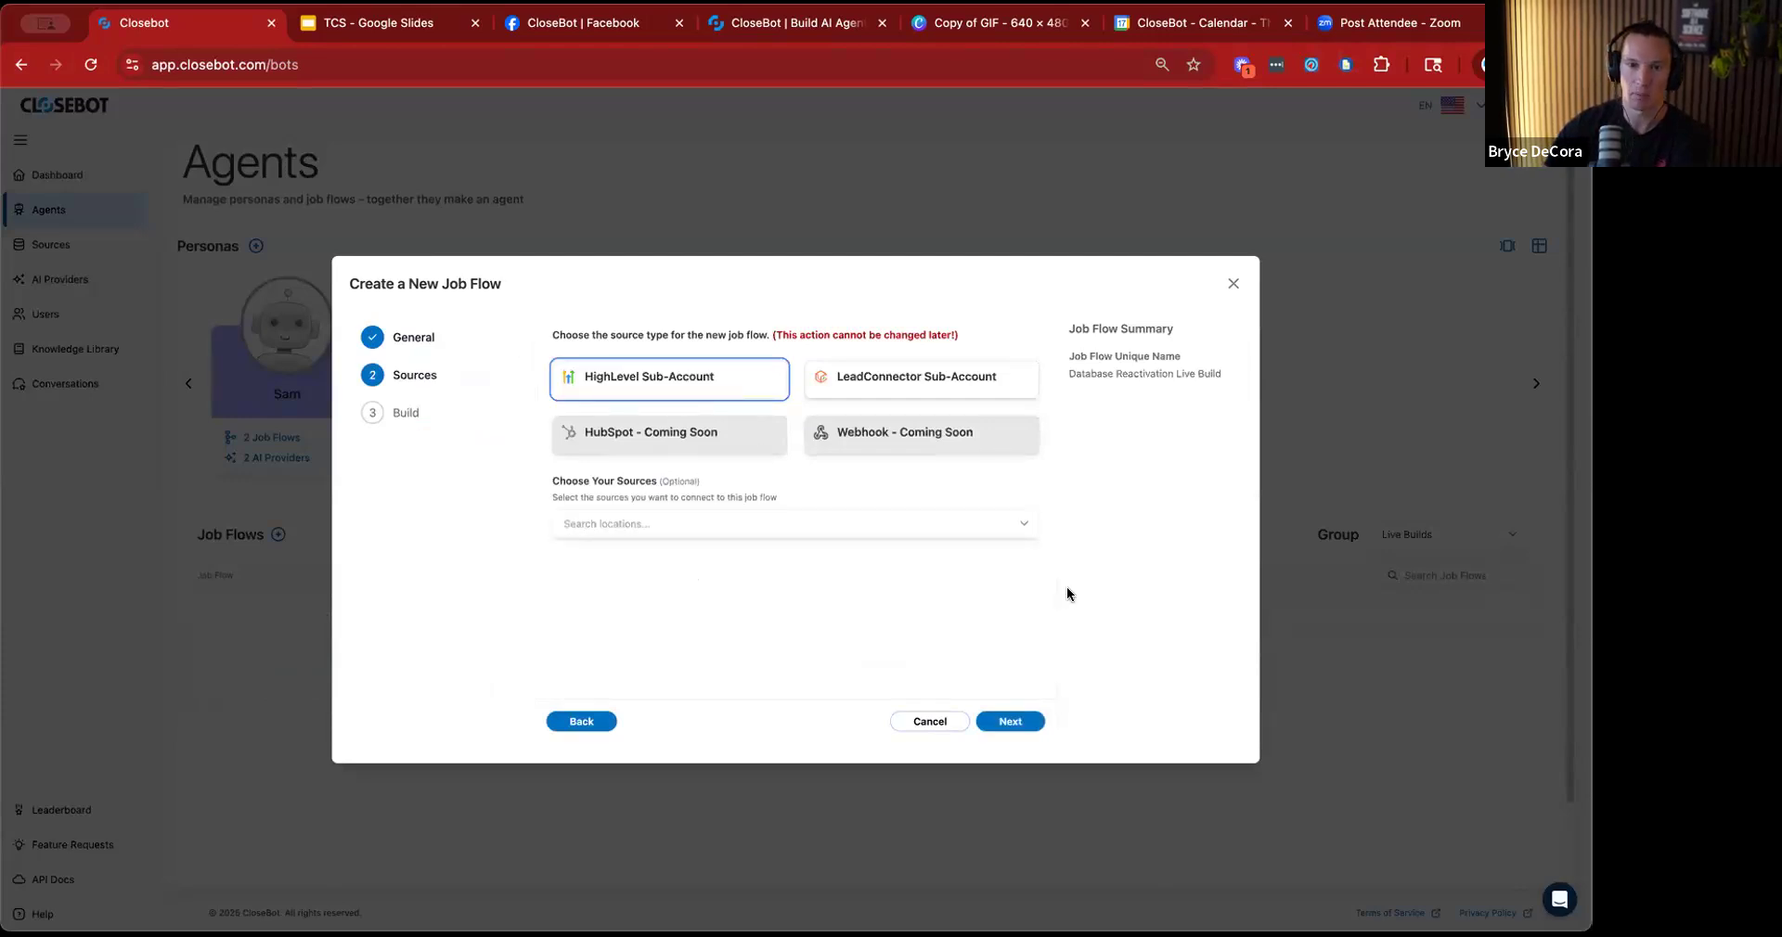
click(1025, 523)
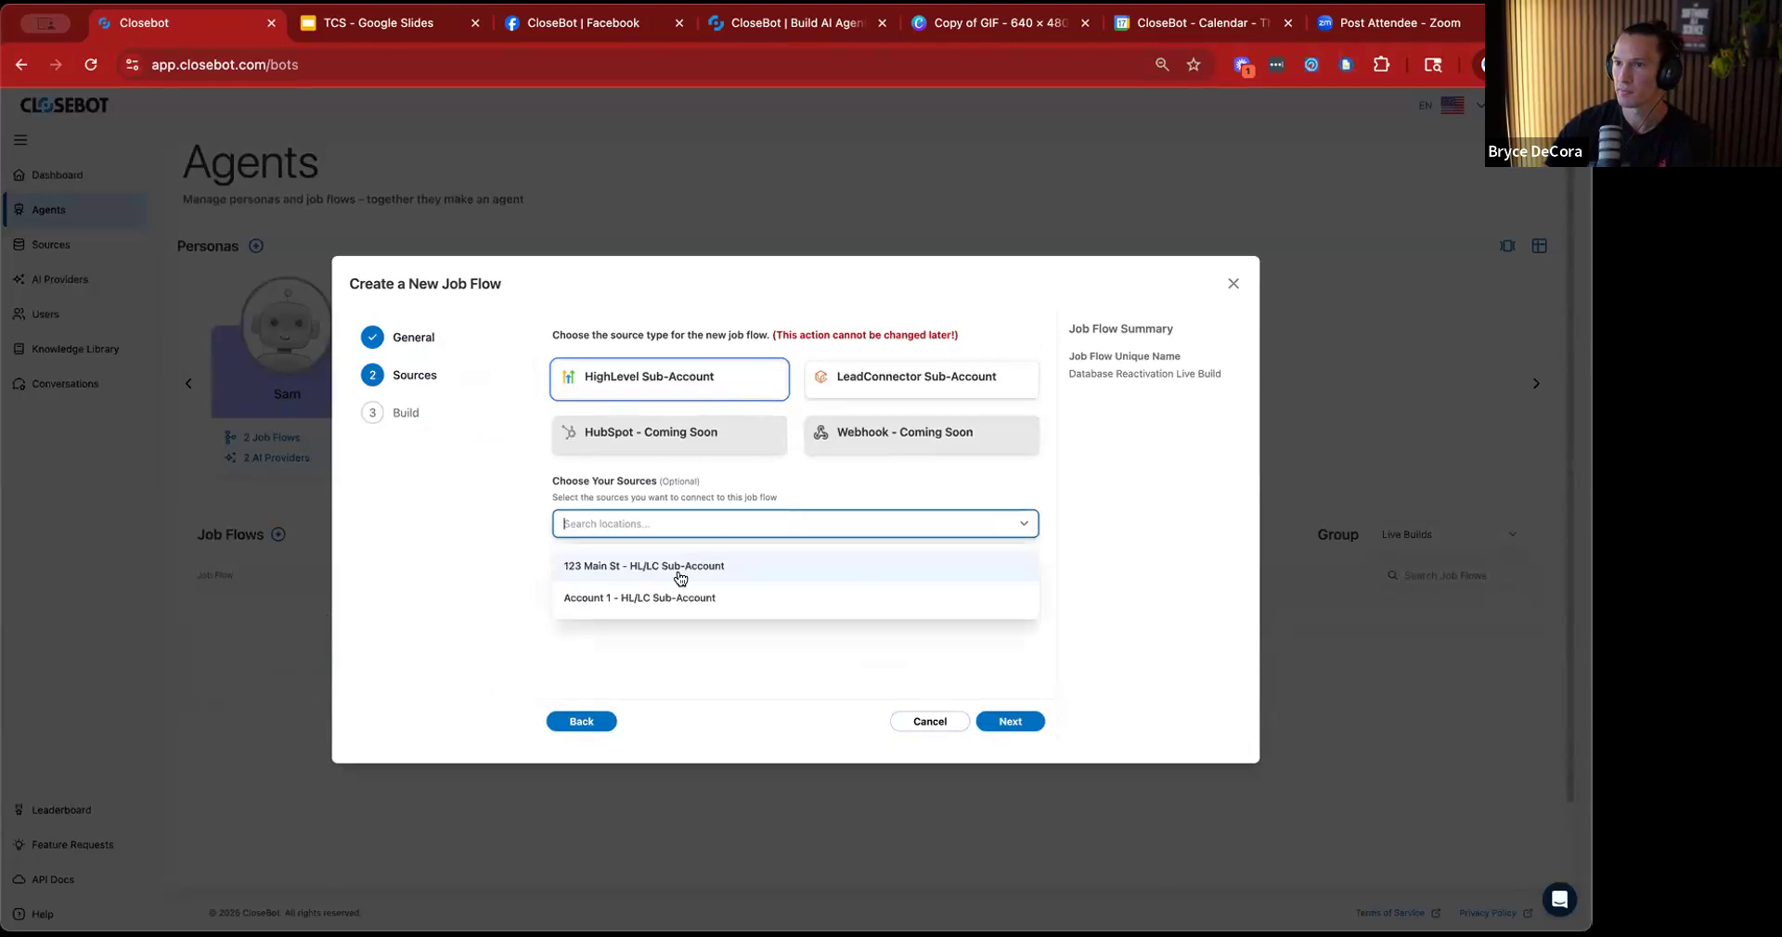
click(743, 650)
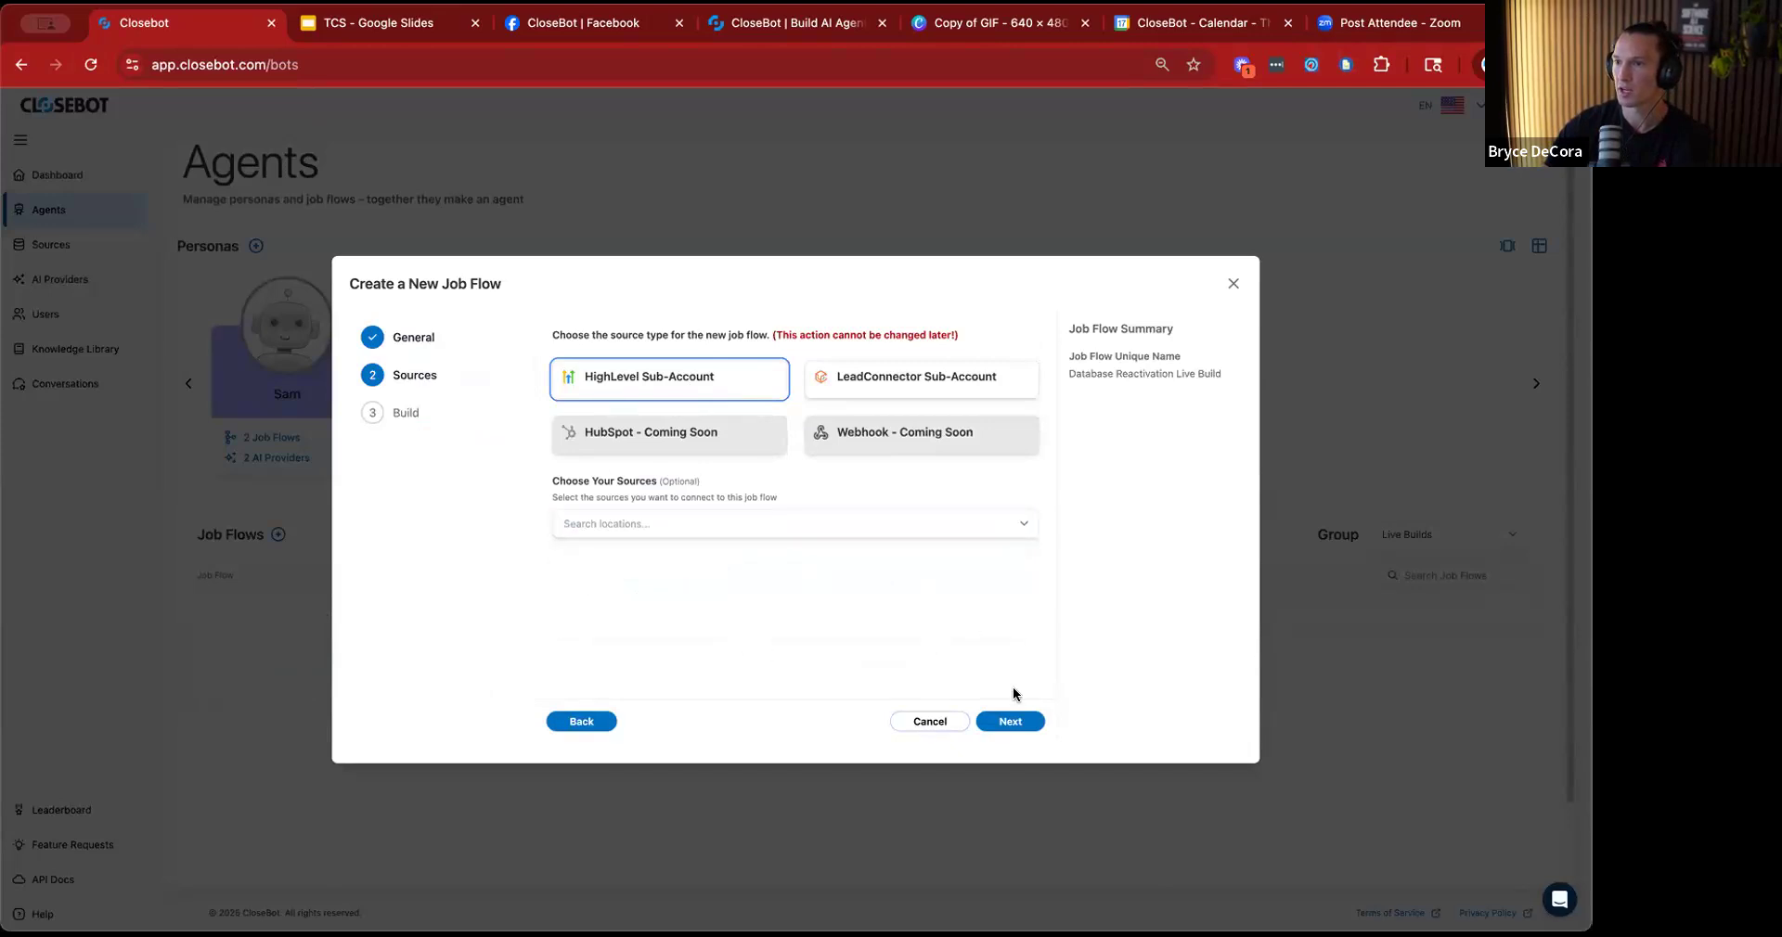
click(1012, 721)
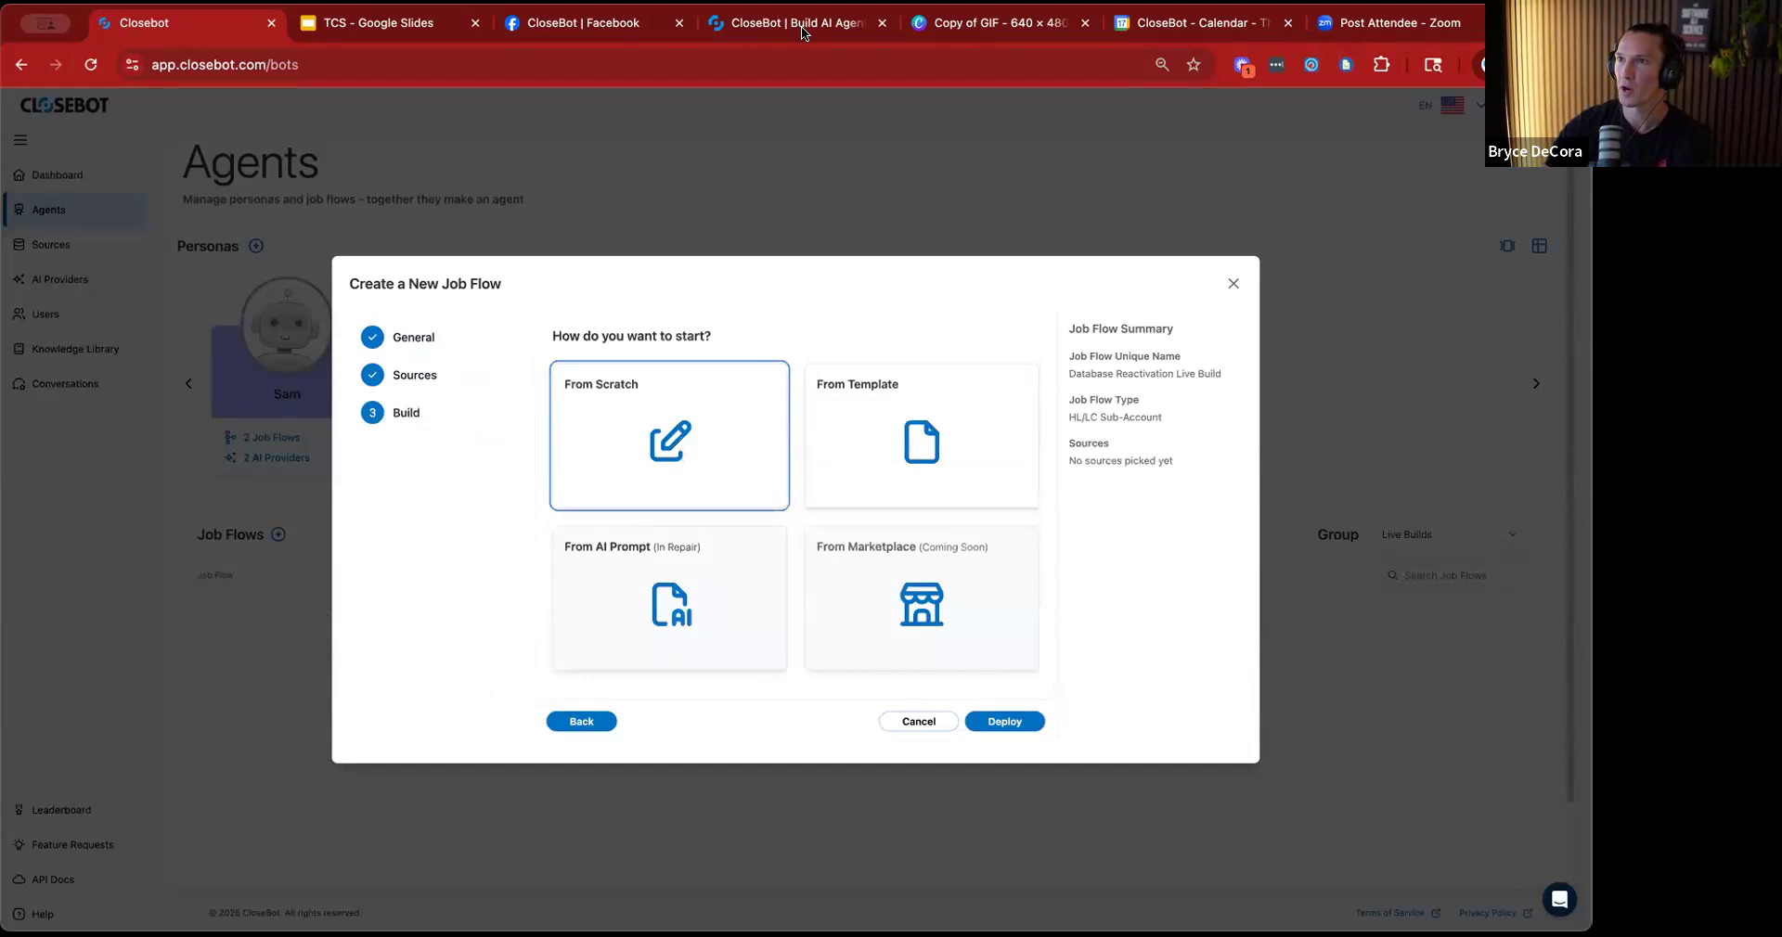
click(1009, 722)
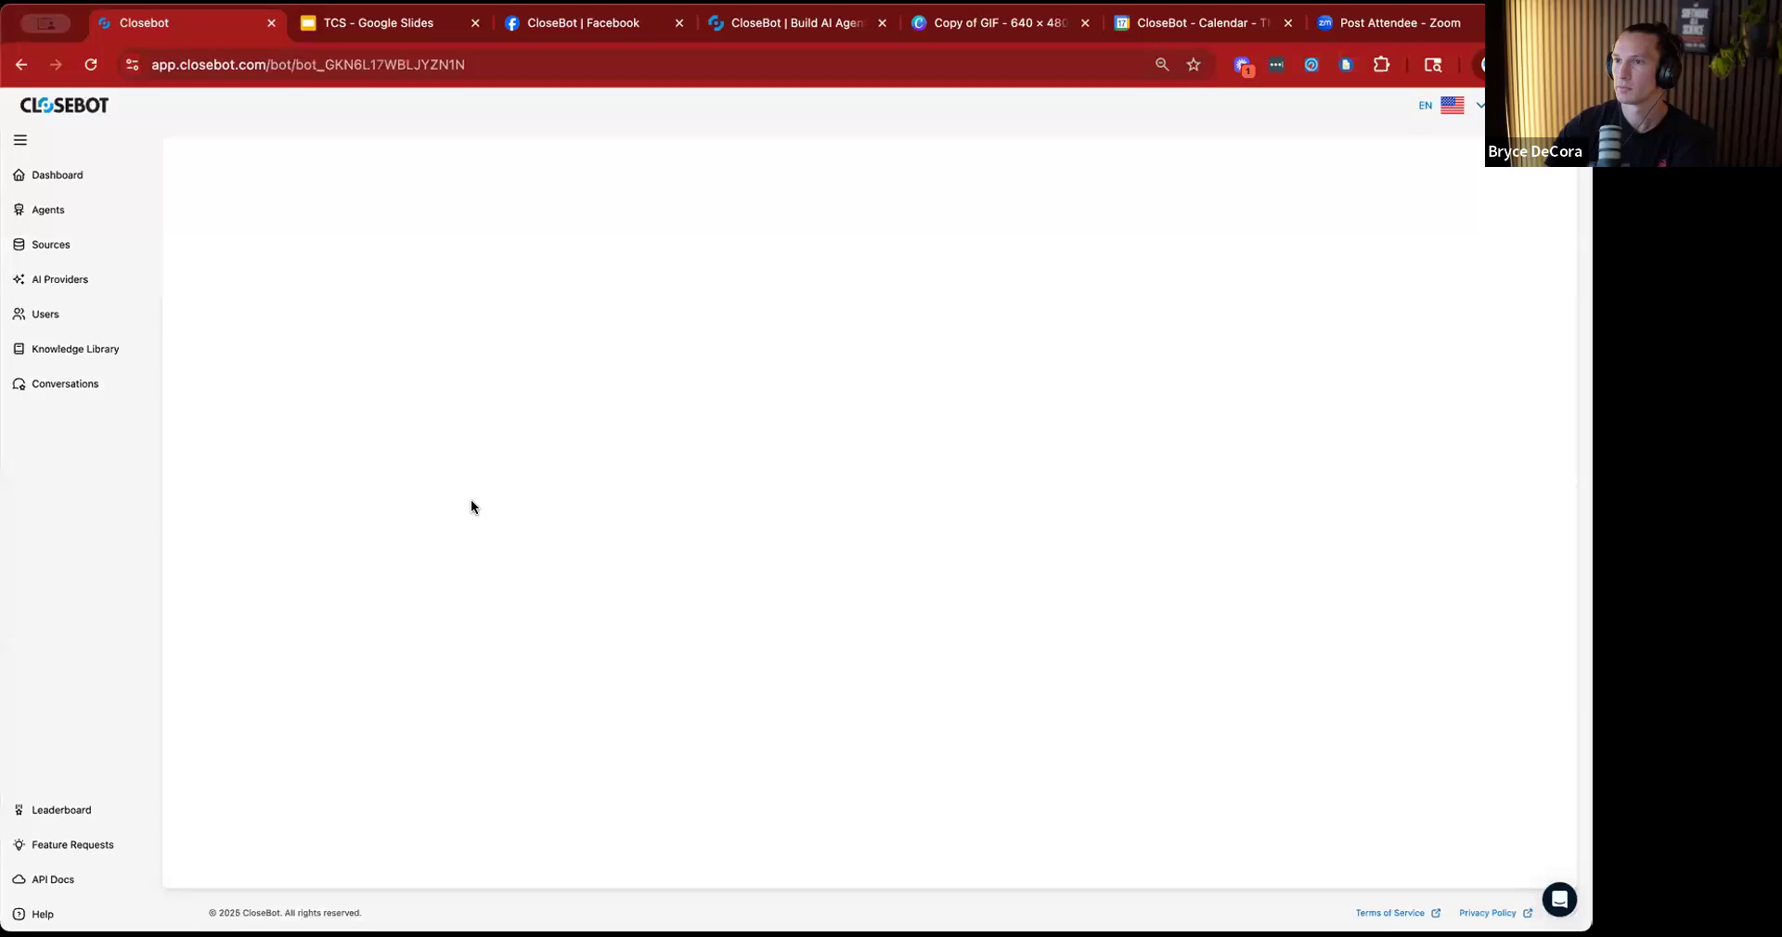
Place an Objective action beside the Start node and connect Start to it.
scroll(510, 596, right, 5)
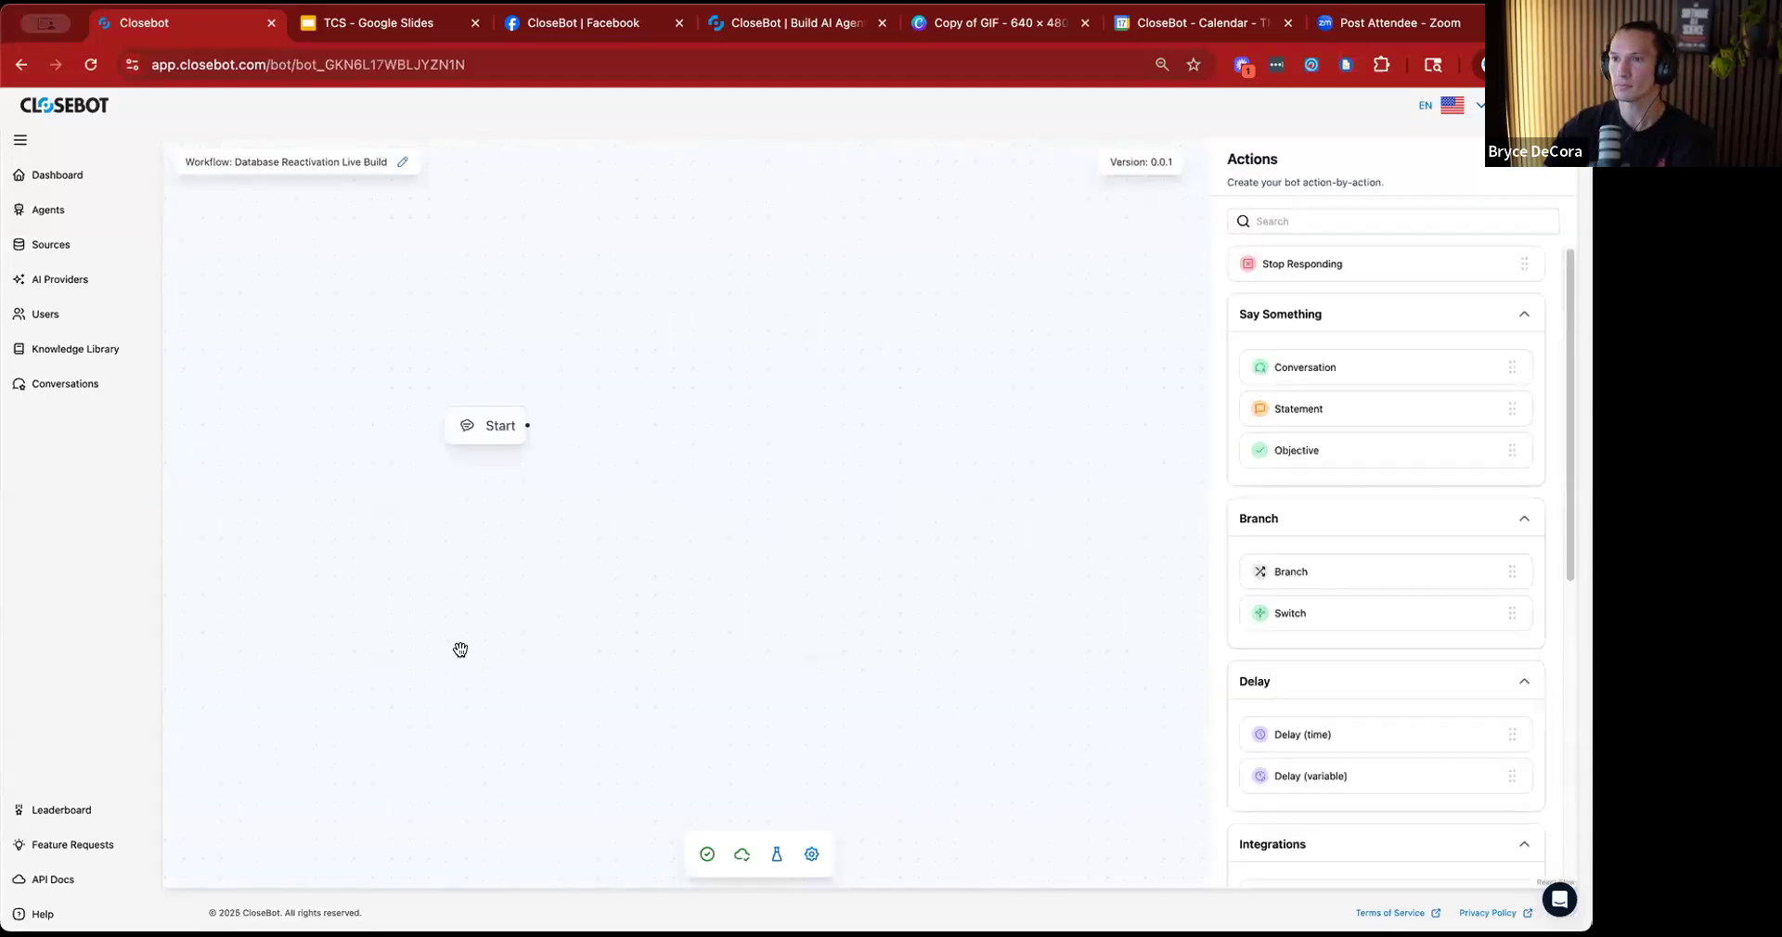
scroll(776, 617, down, 1)
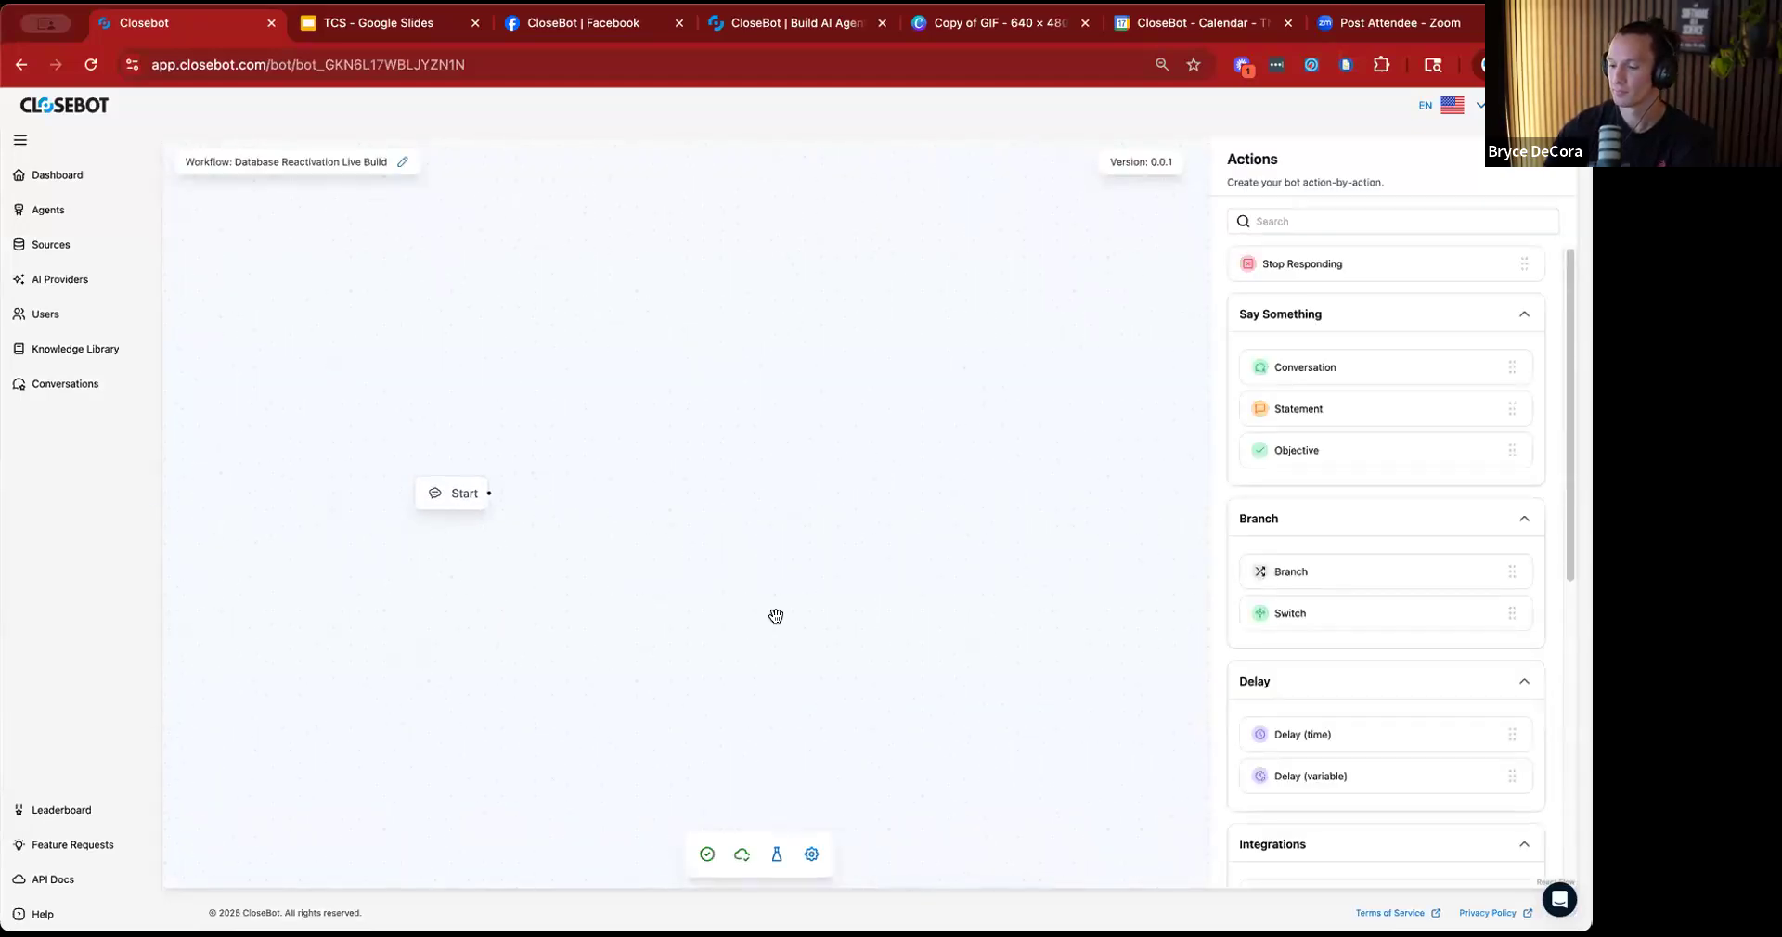
key(ctrl+minus)
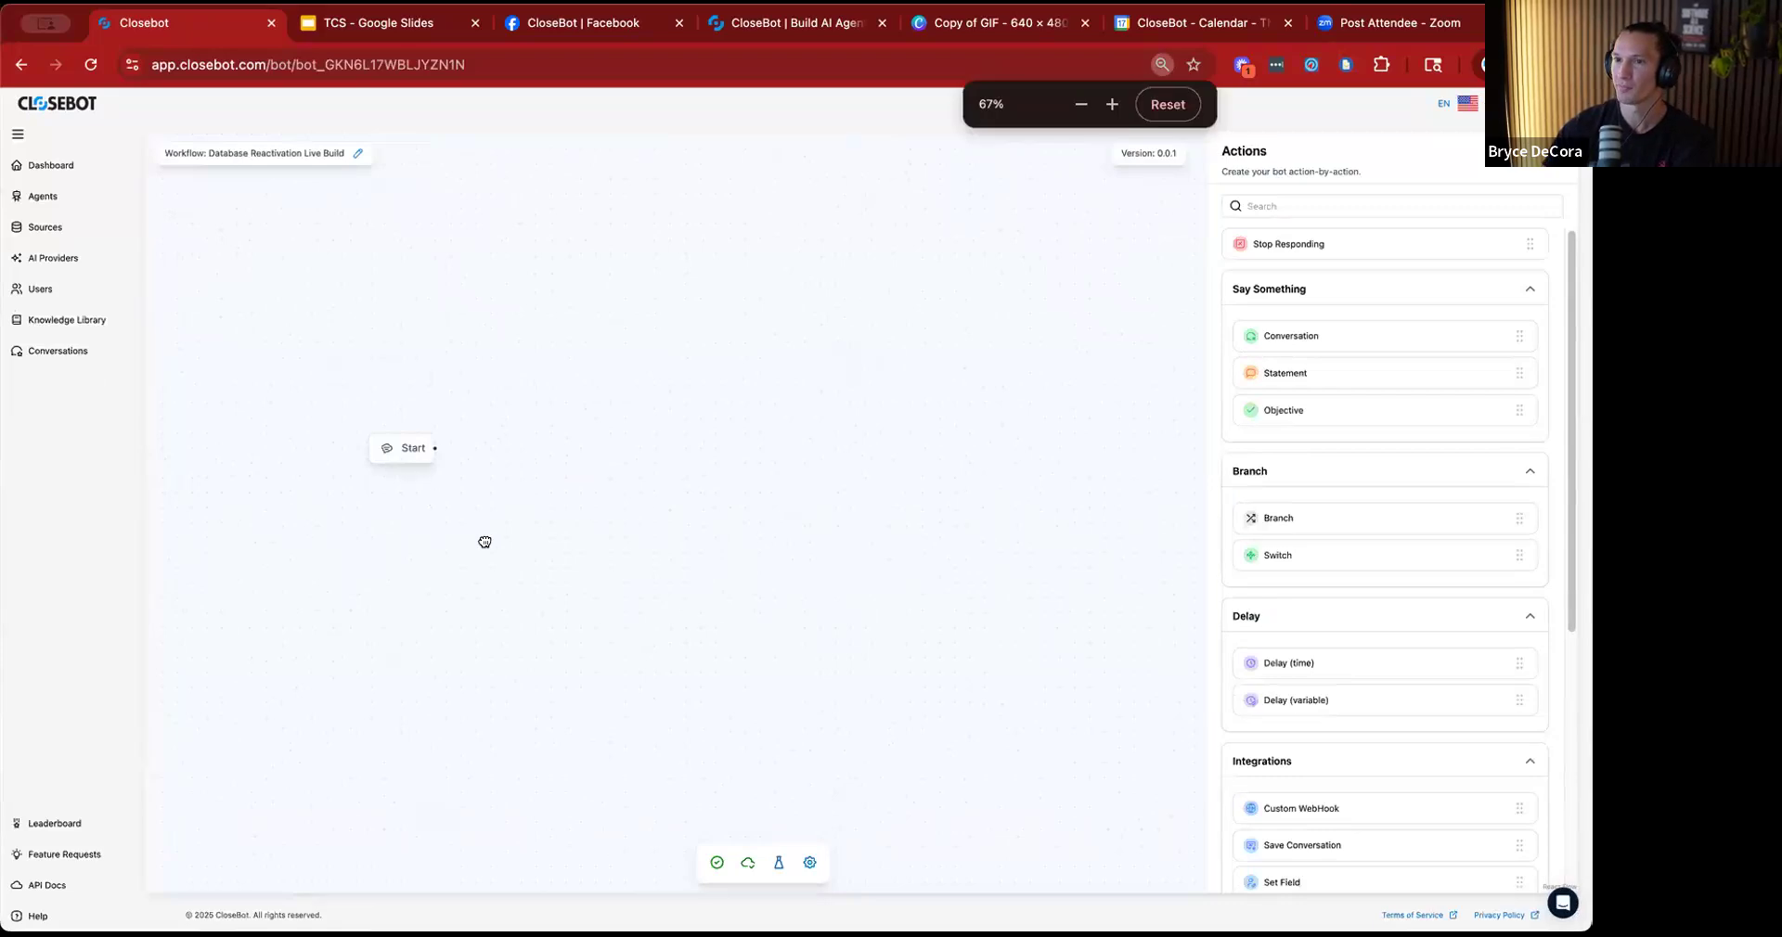
scroll(519, 467, up, 1)
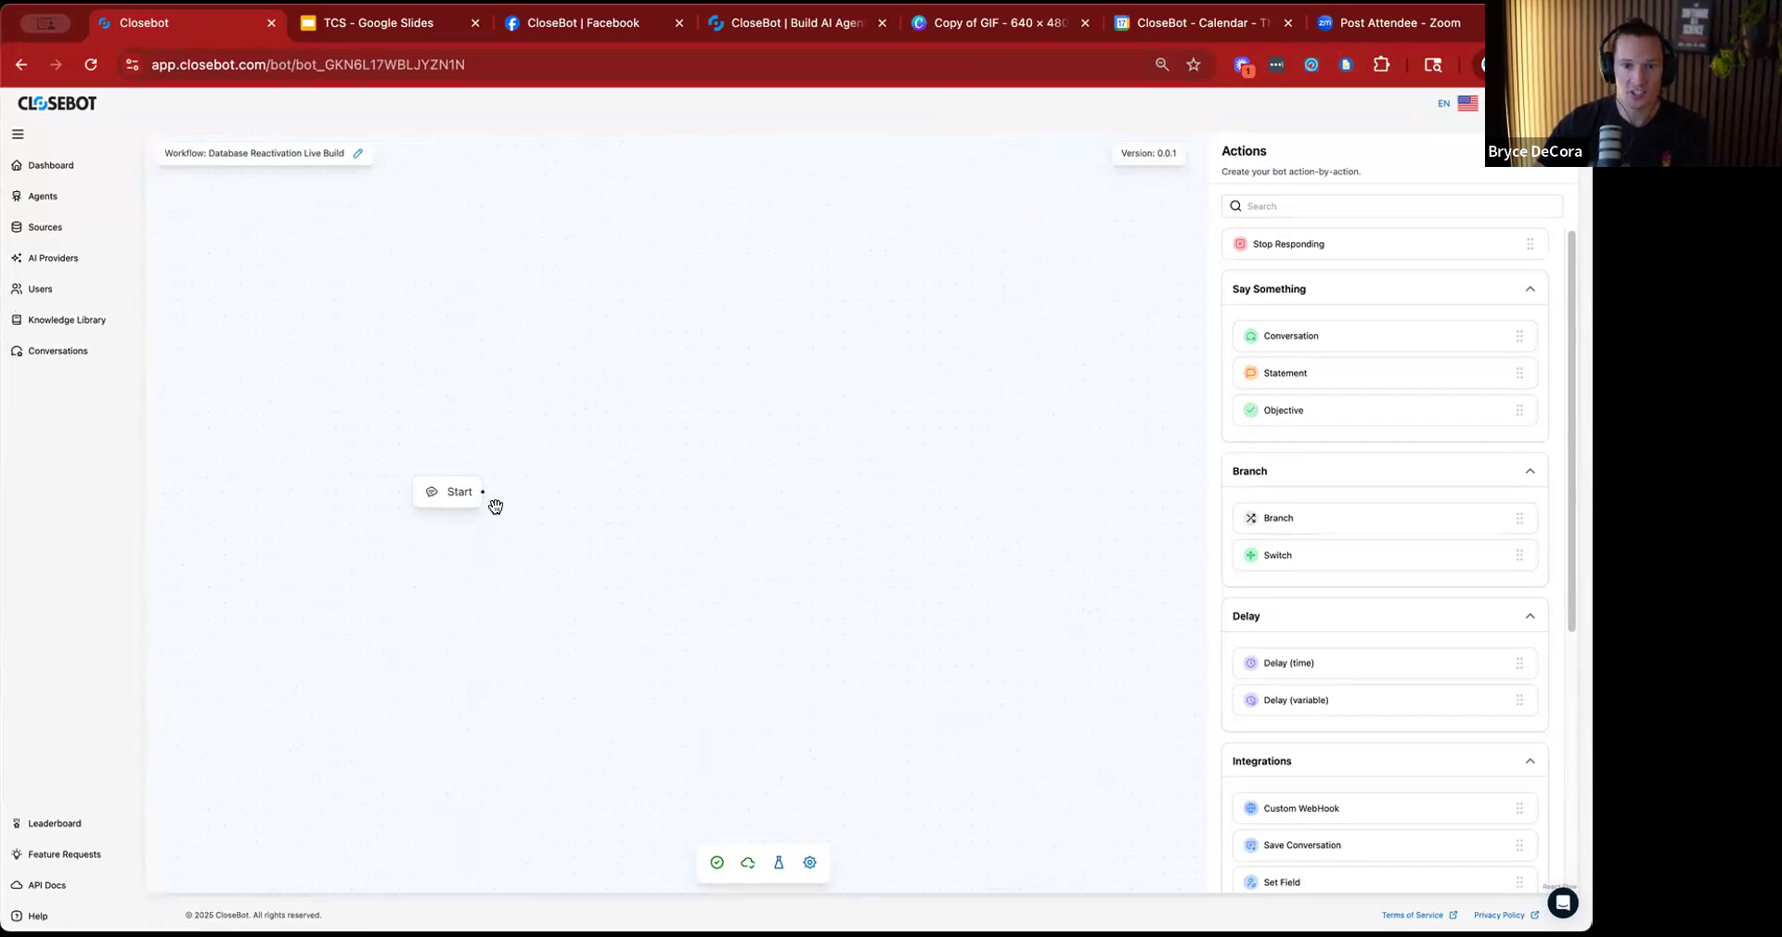
drag(447, 499, 483, 490)
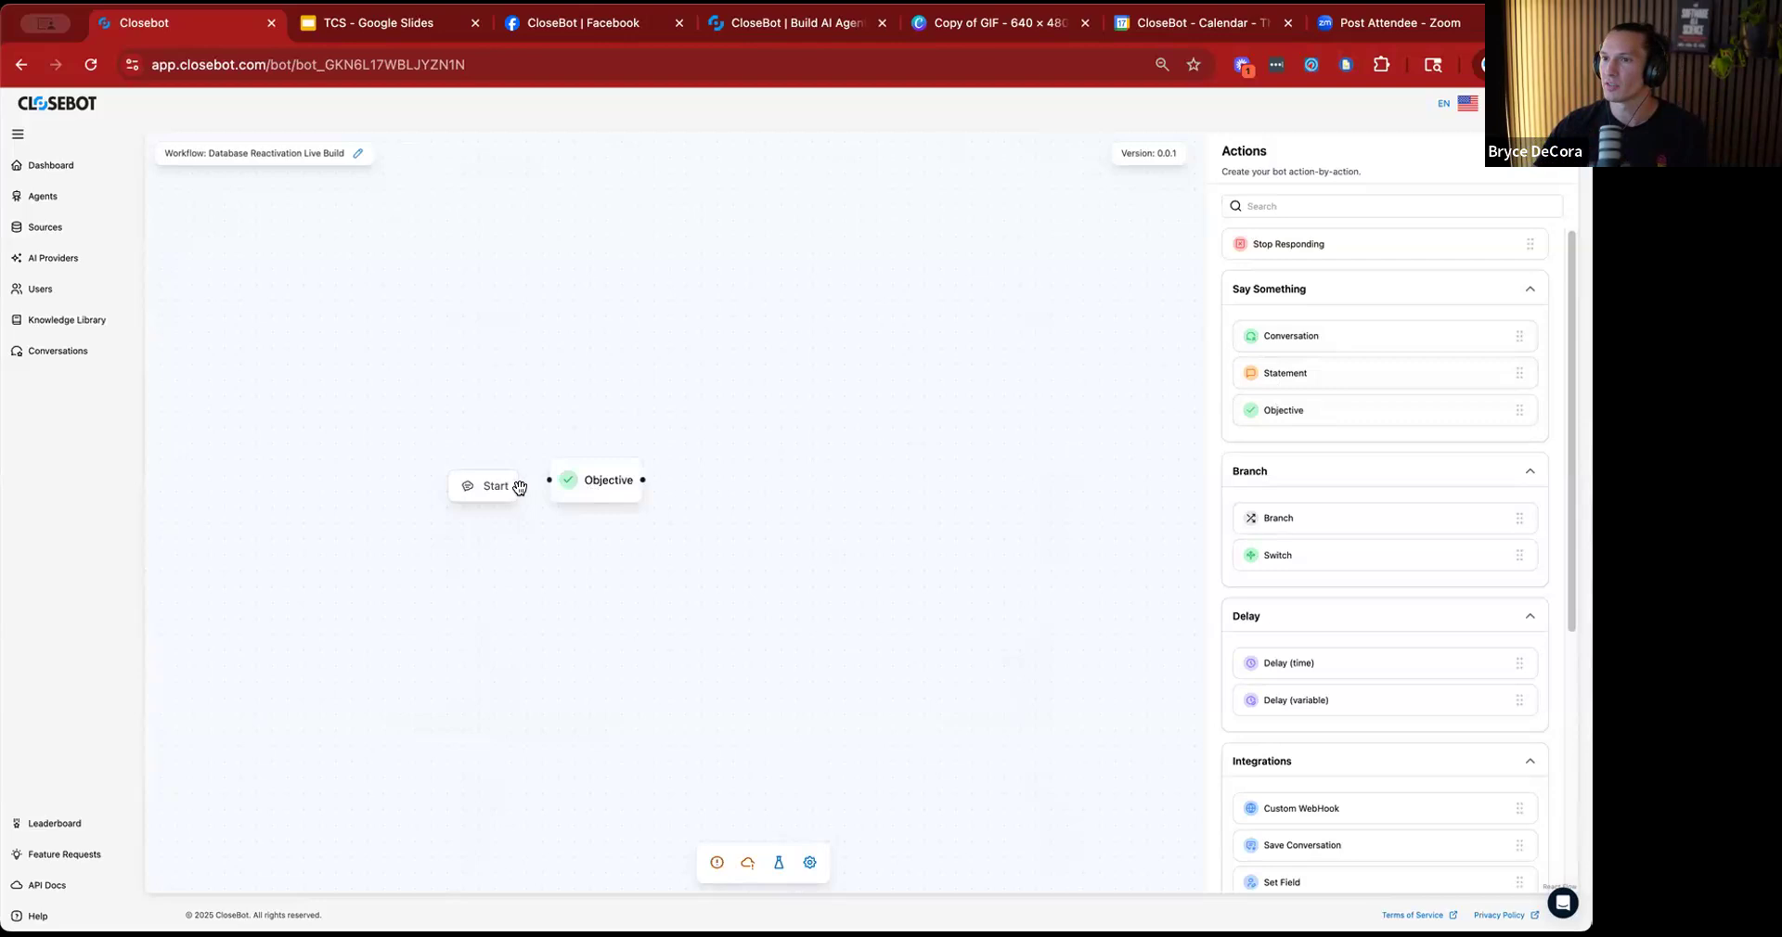
drag(603, 480, 614, 488)
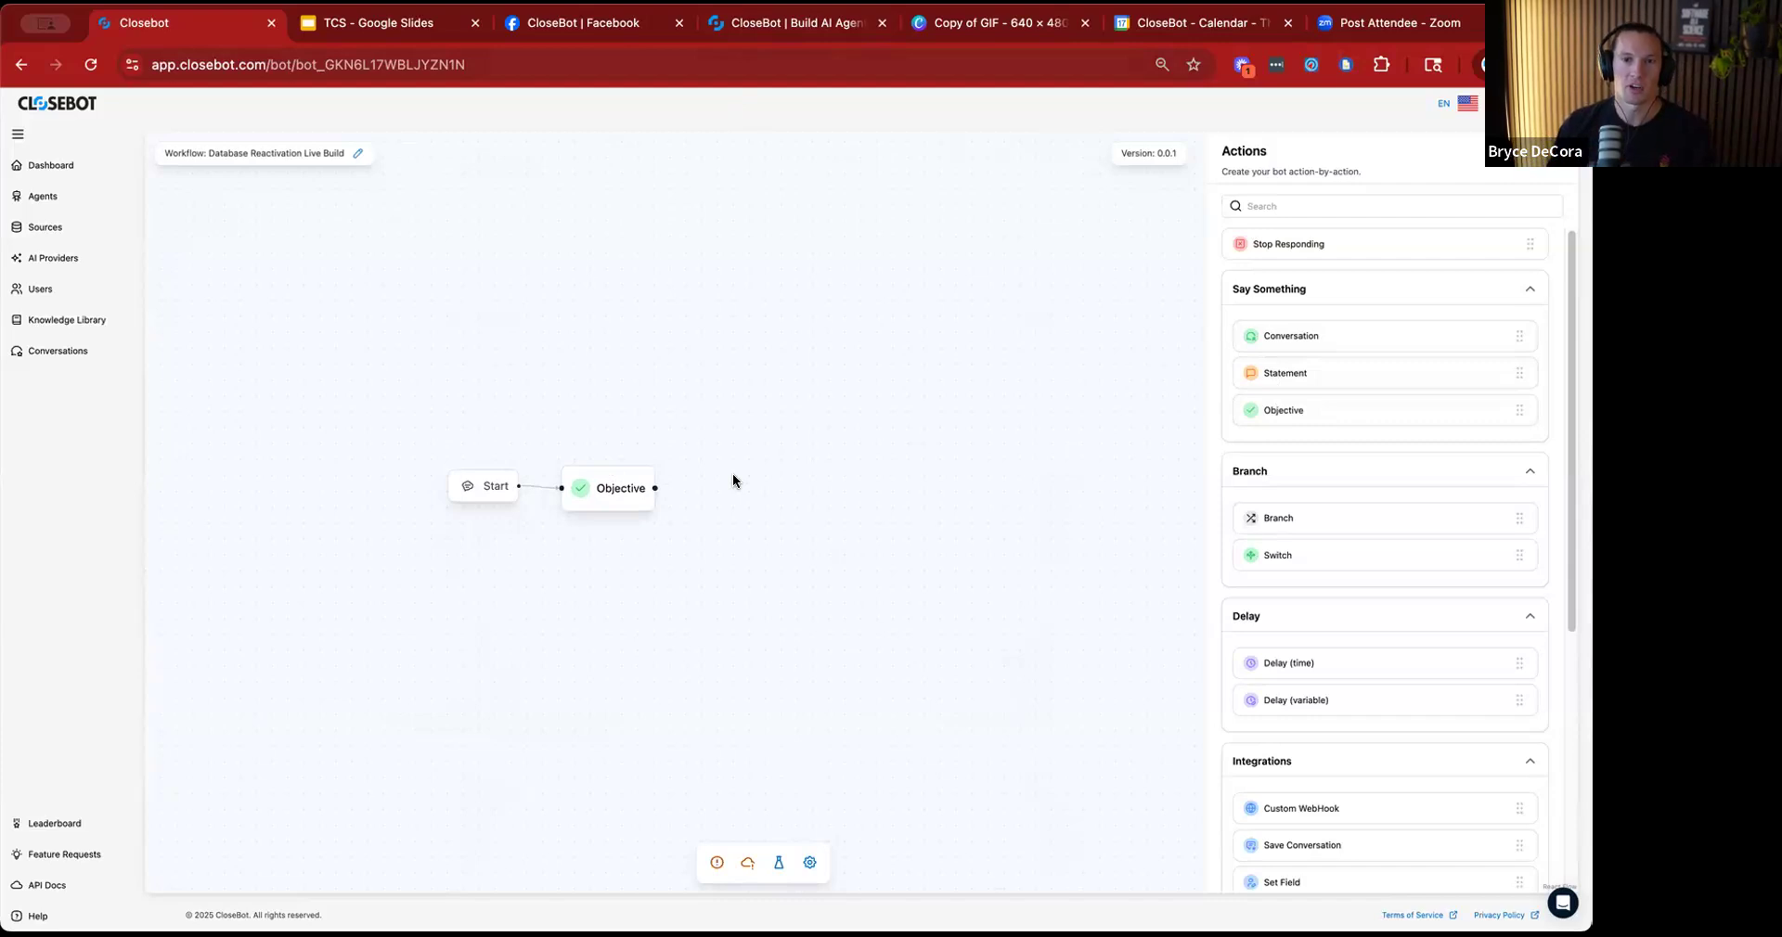
Add an objective titled "Determine Interest" to the Objective node, leaving its output variable empty.
click(622, 490)
click(1531, 235)
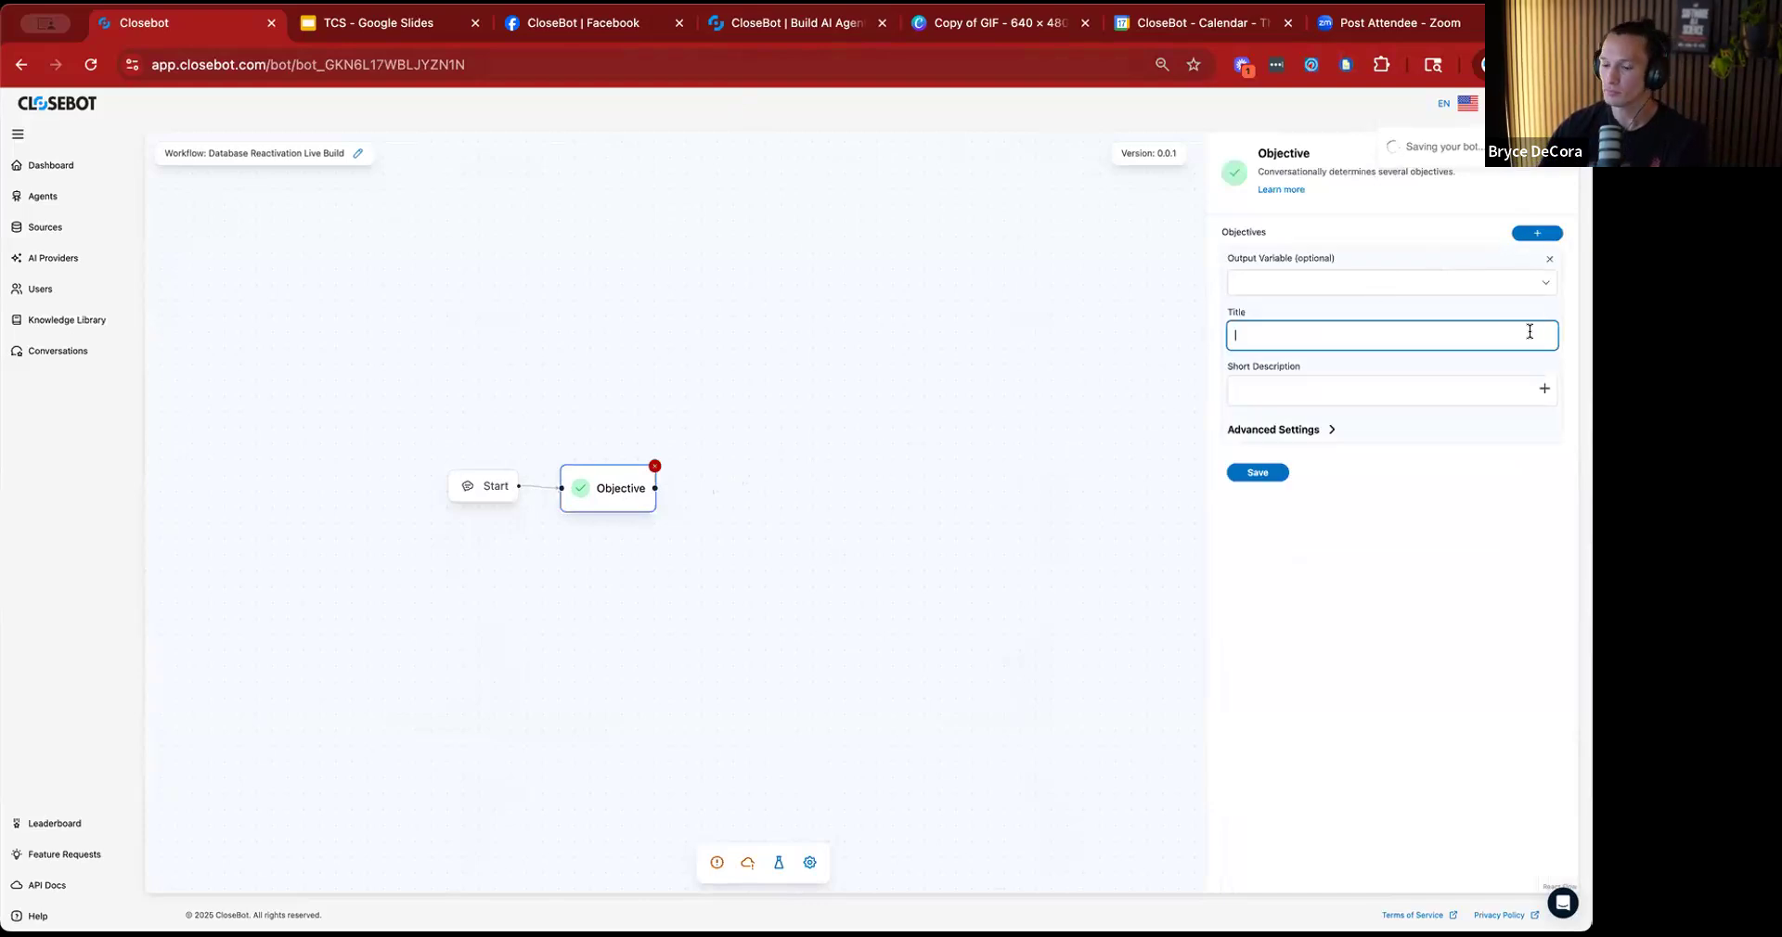
text(Determine Interest)
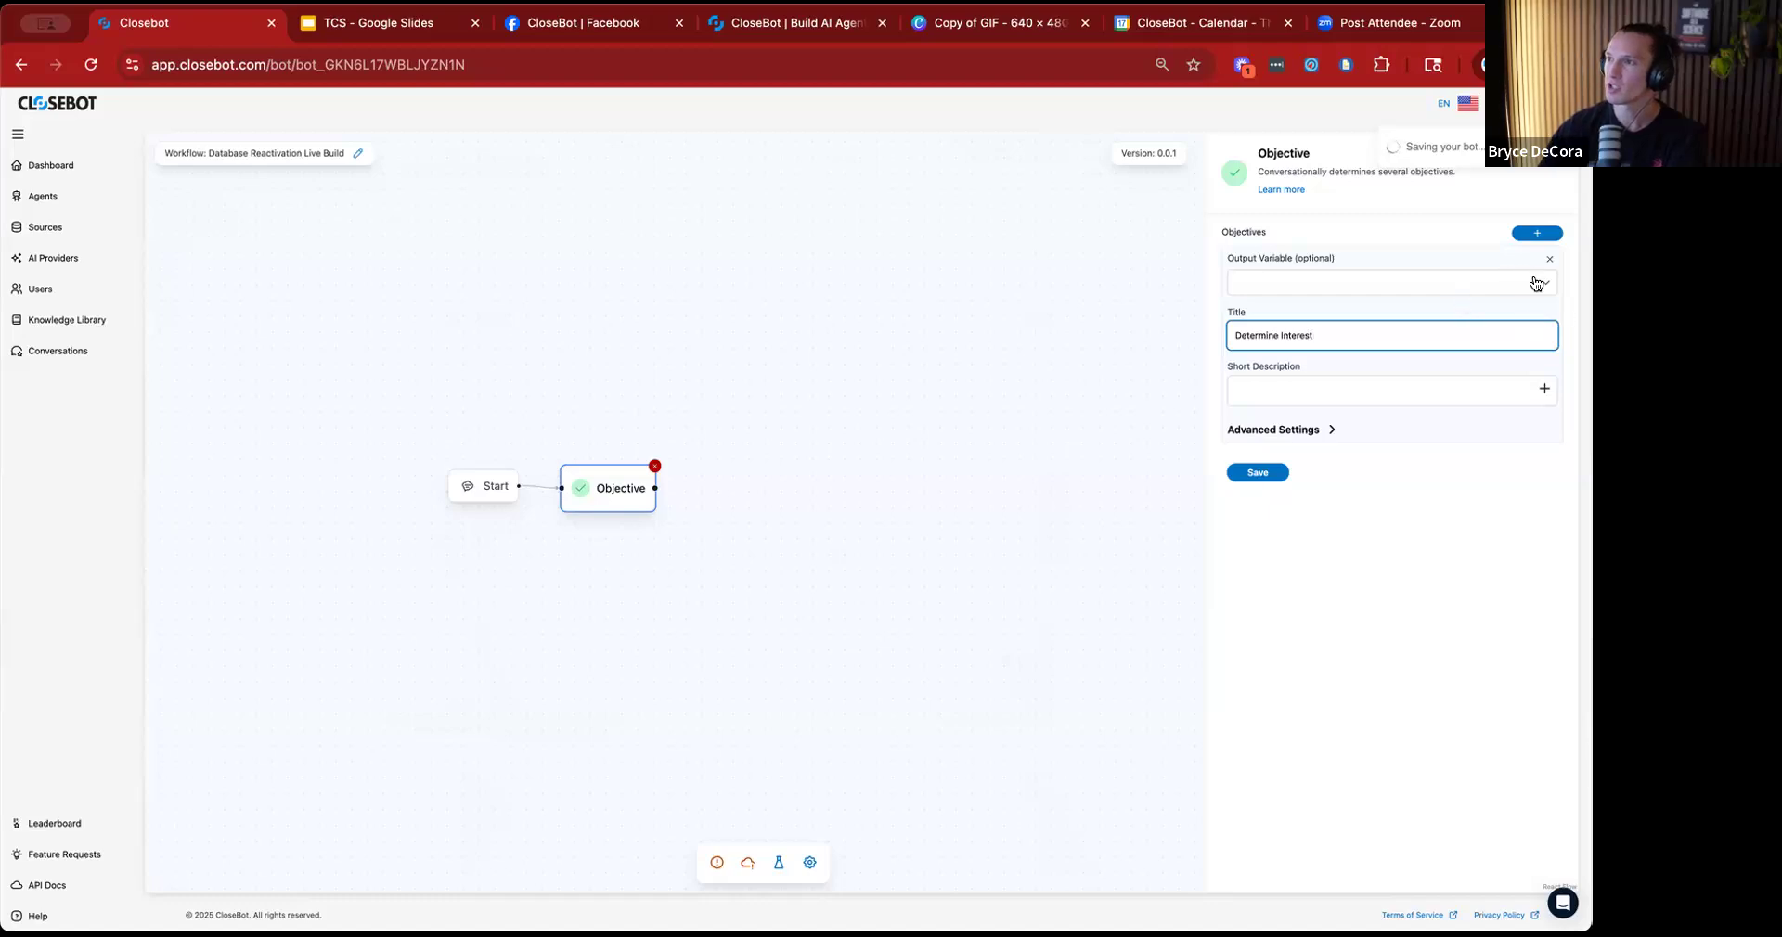
click(1542, 283)
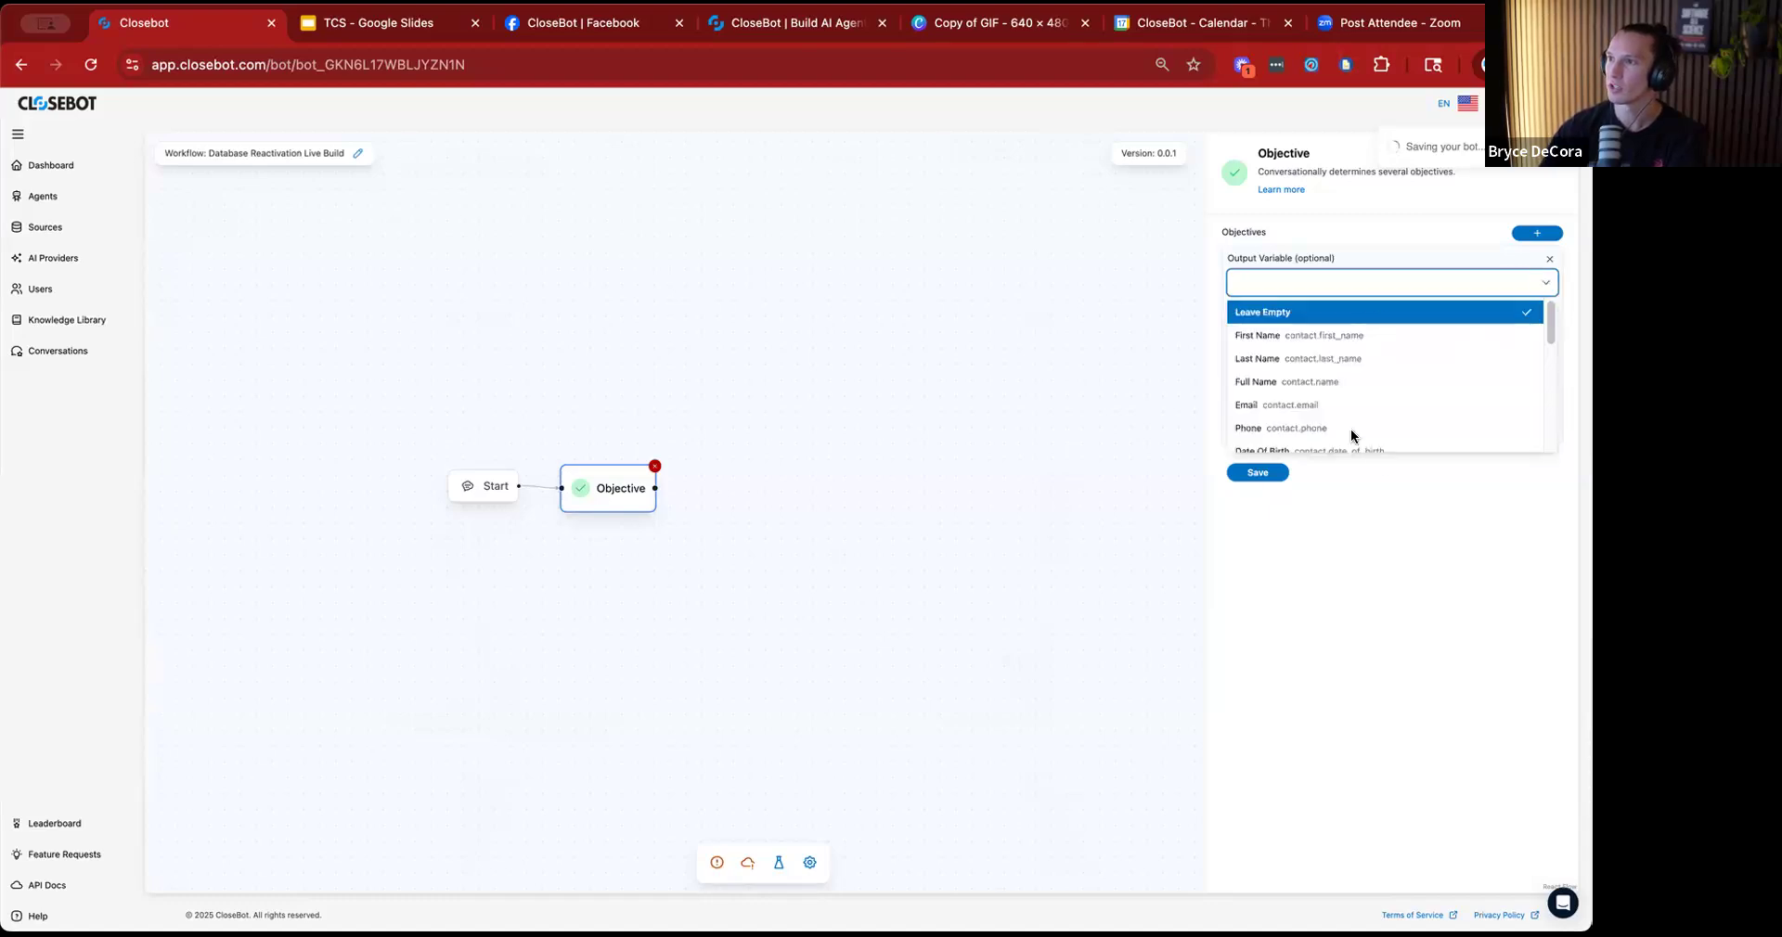
scroll(1399, 376, down, 3)
scroll(1327, 352, up, 3)
click(1402, 548)
Enter the short description "determine whether or not they are interested in" for the objective and save it.
click(1336, 391)
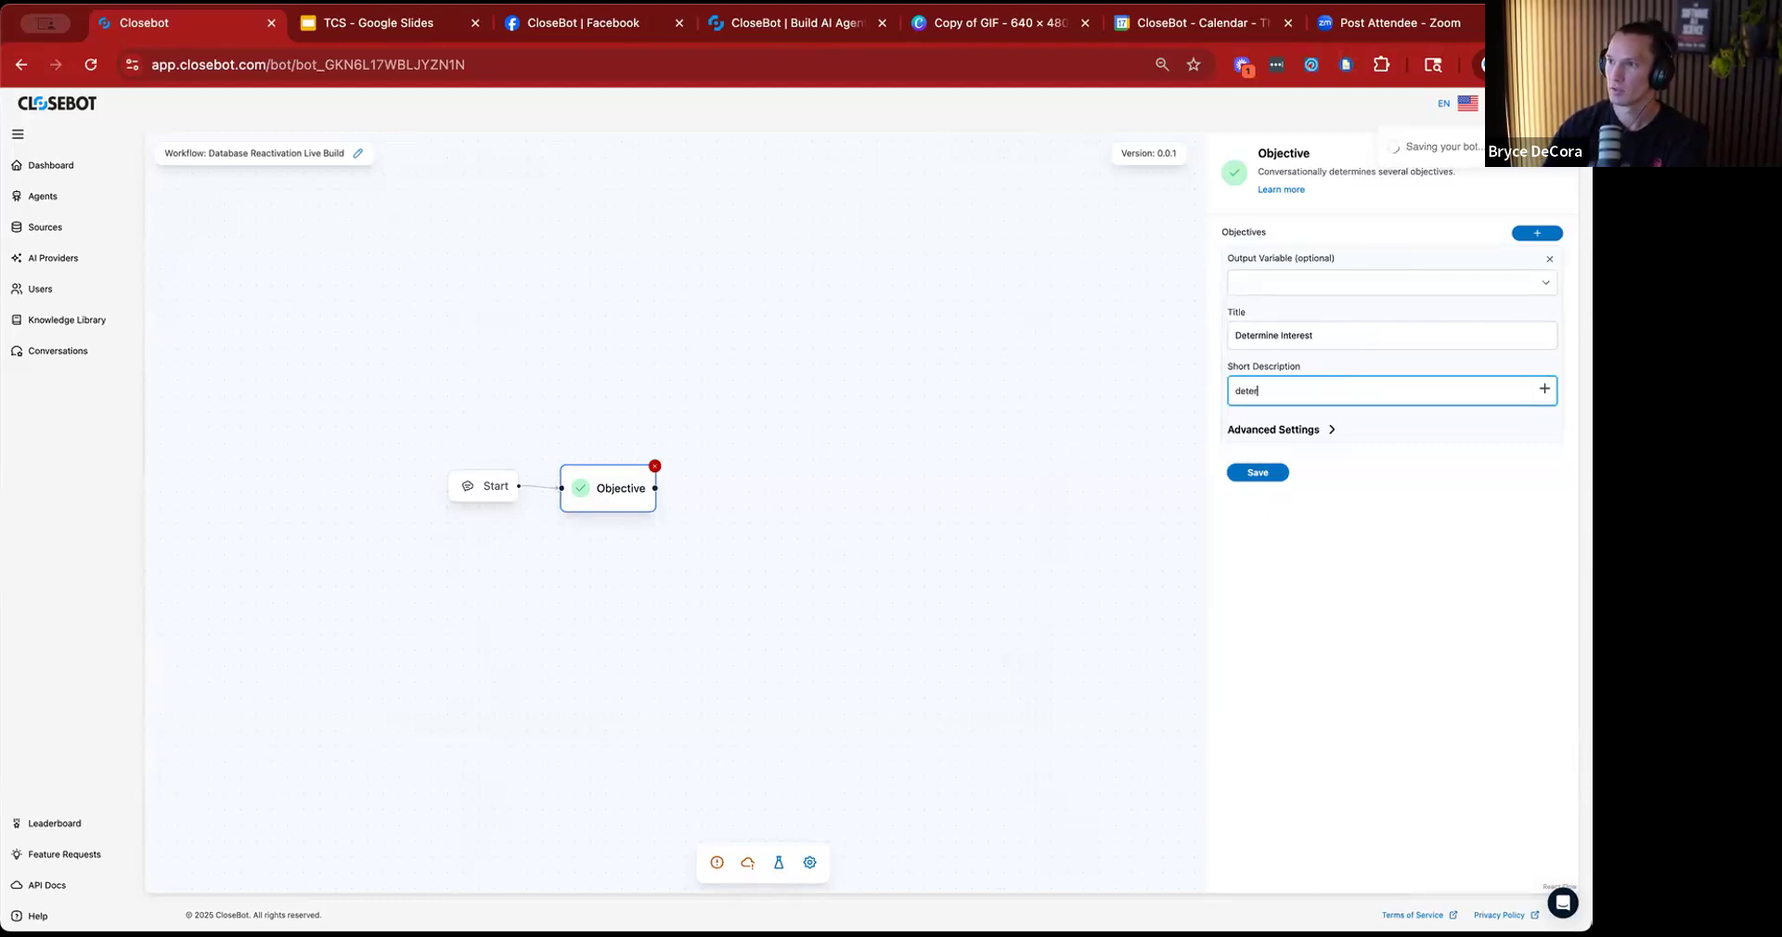
text(determine whether or not they are interested in)
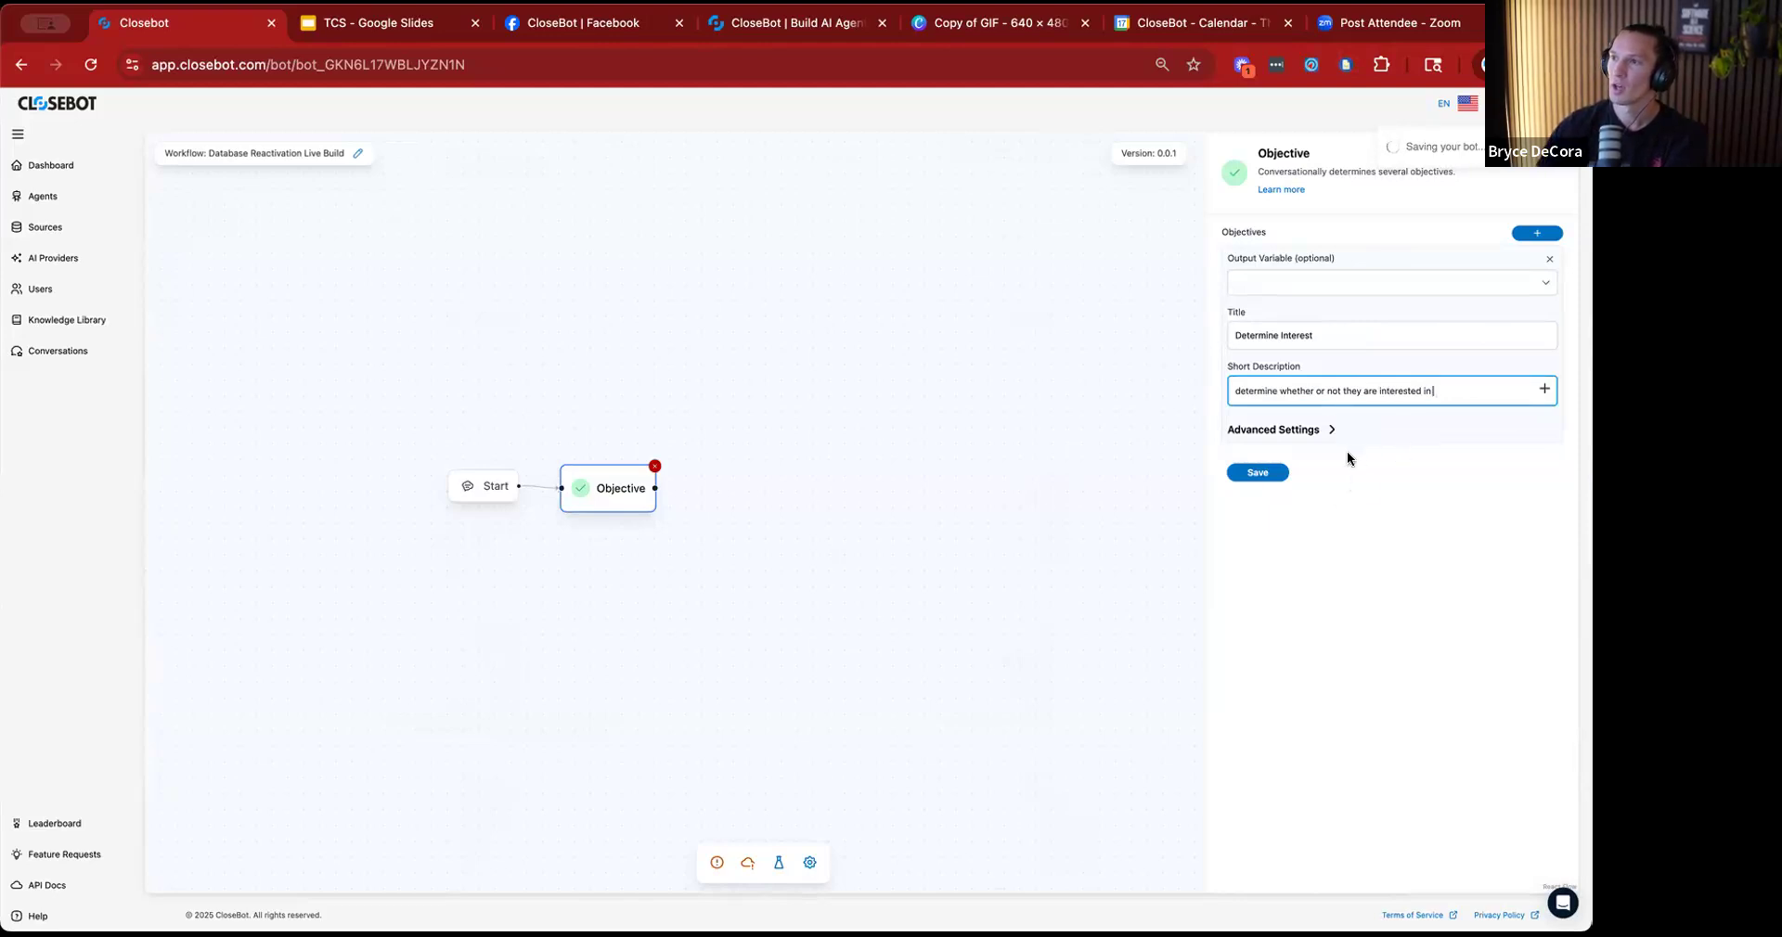
click(1272, 475)
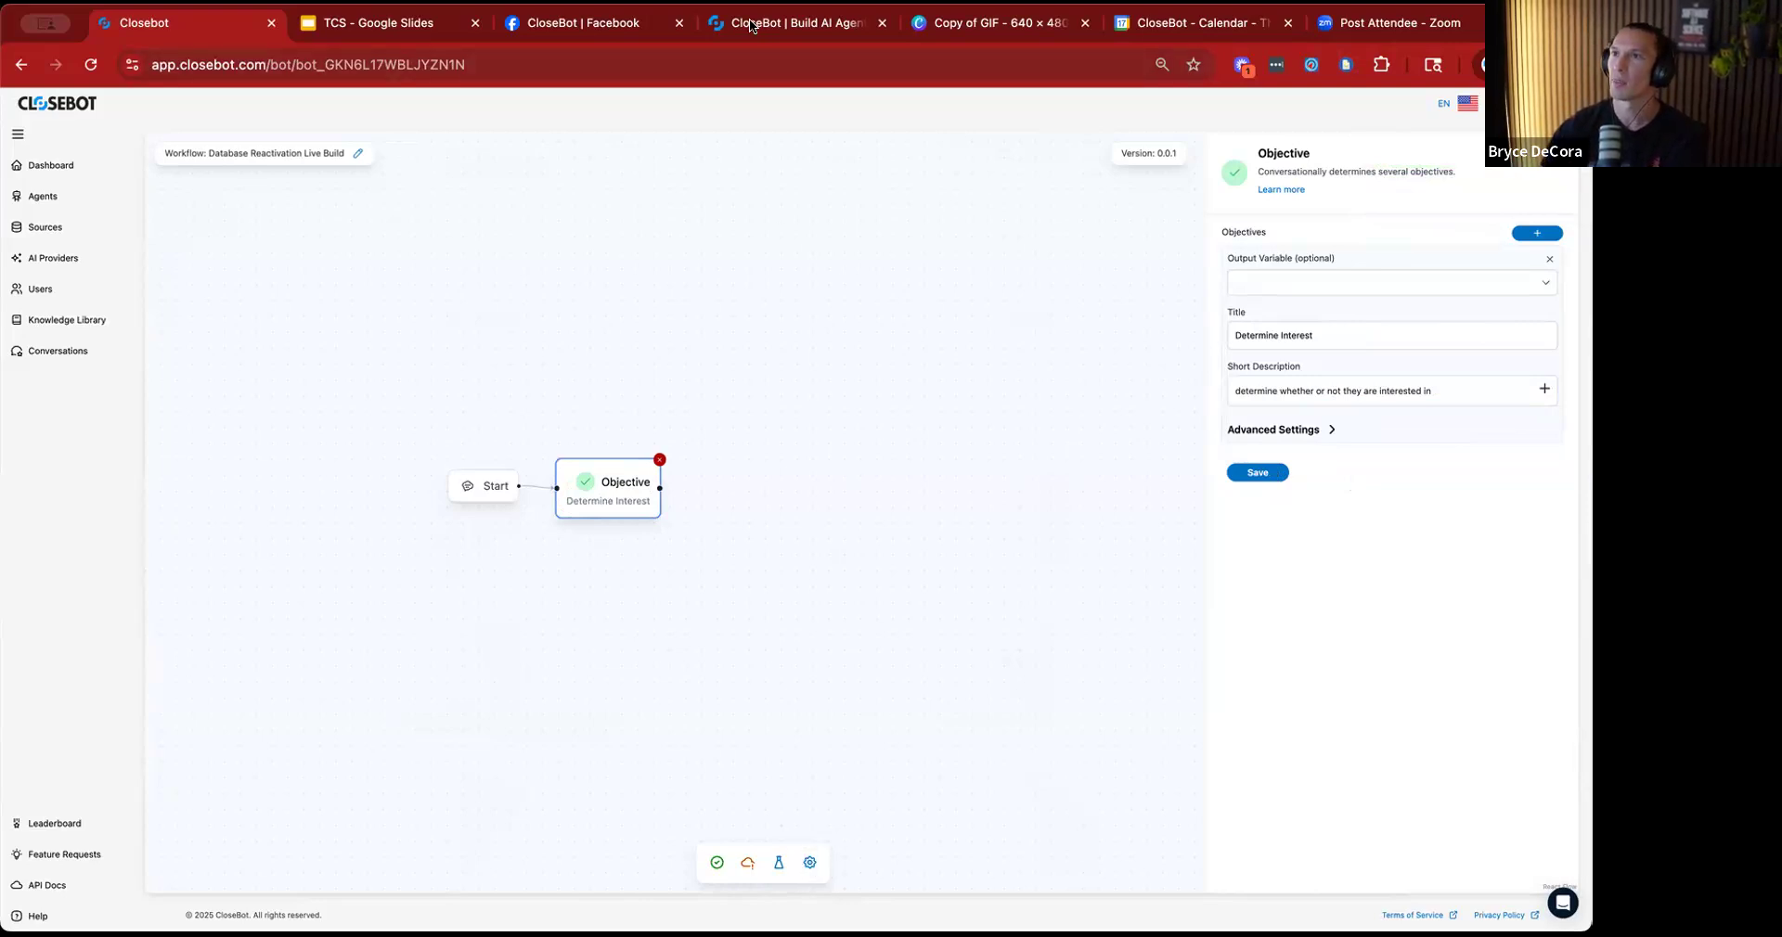
Add a job flow variable named "Offer Description" in the job flow's settings and save the settings.
click(809, 862)
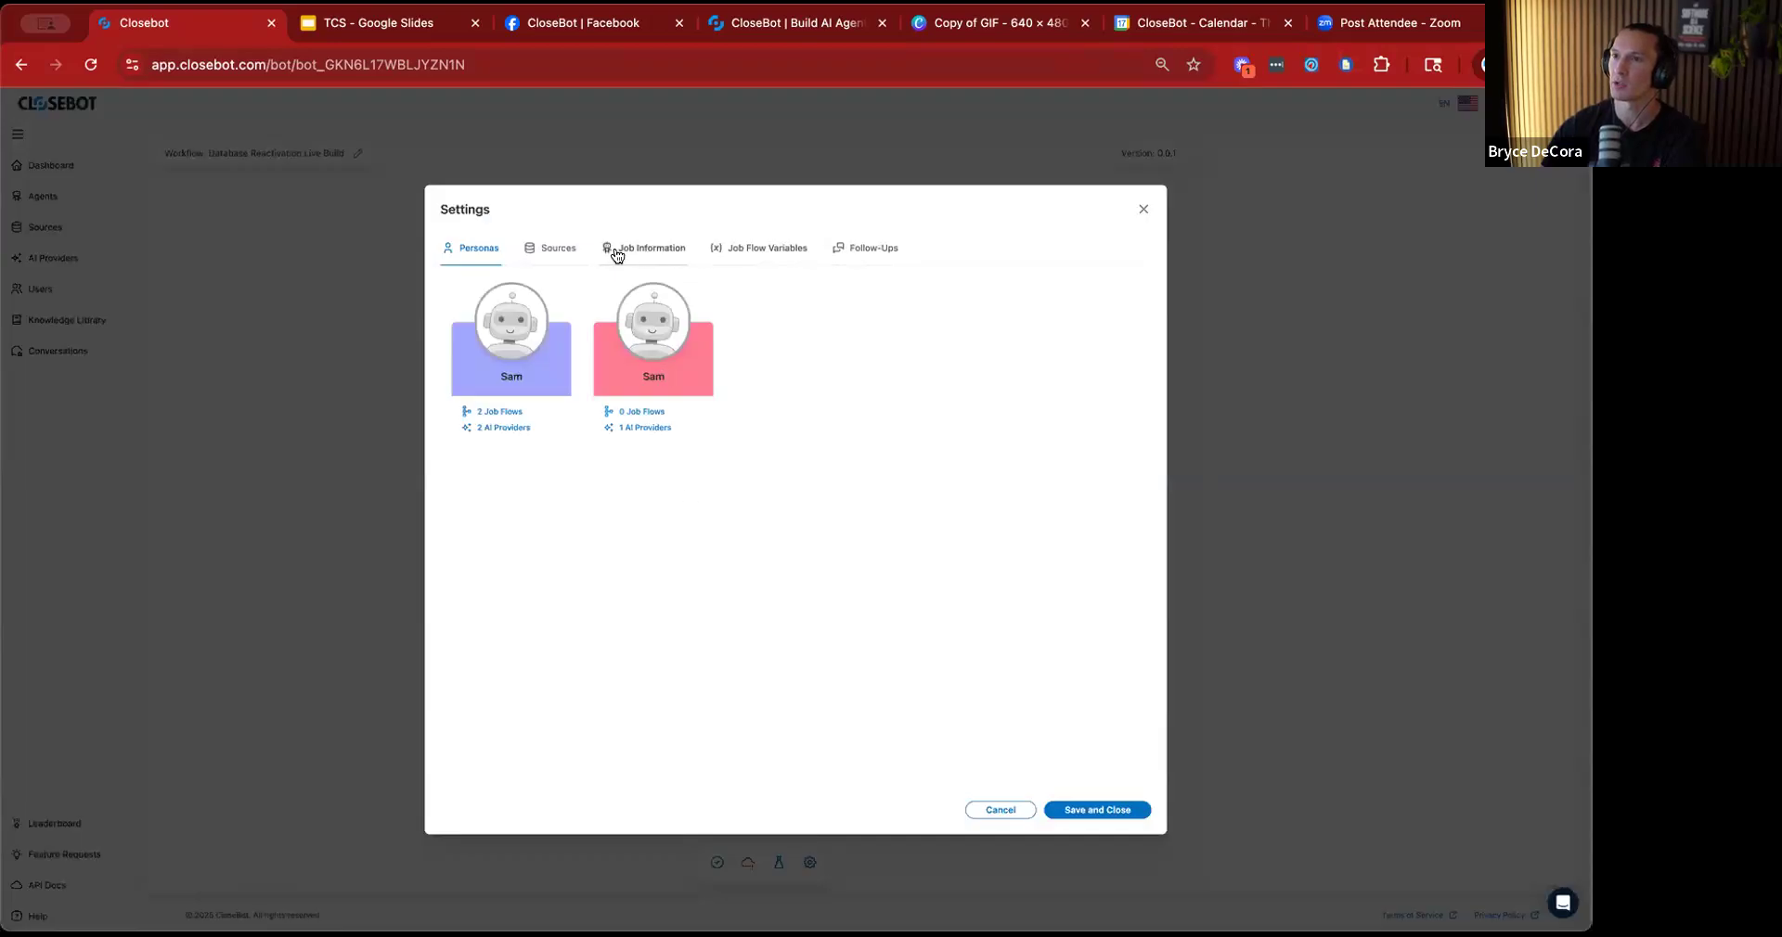
click(546, 253)
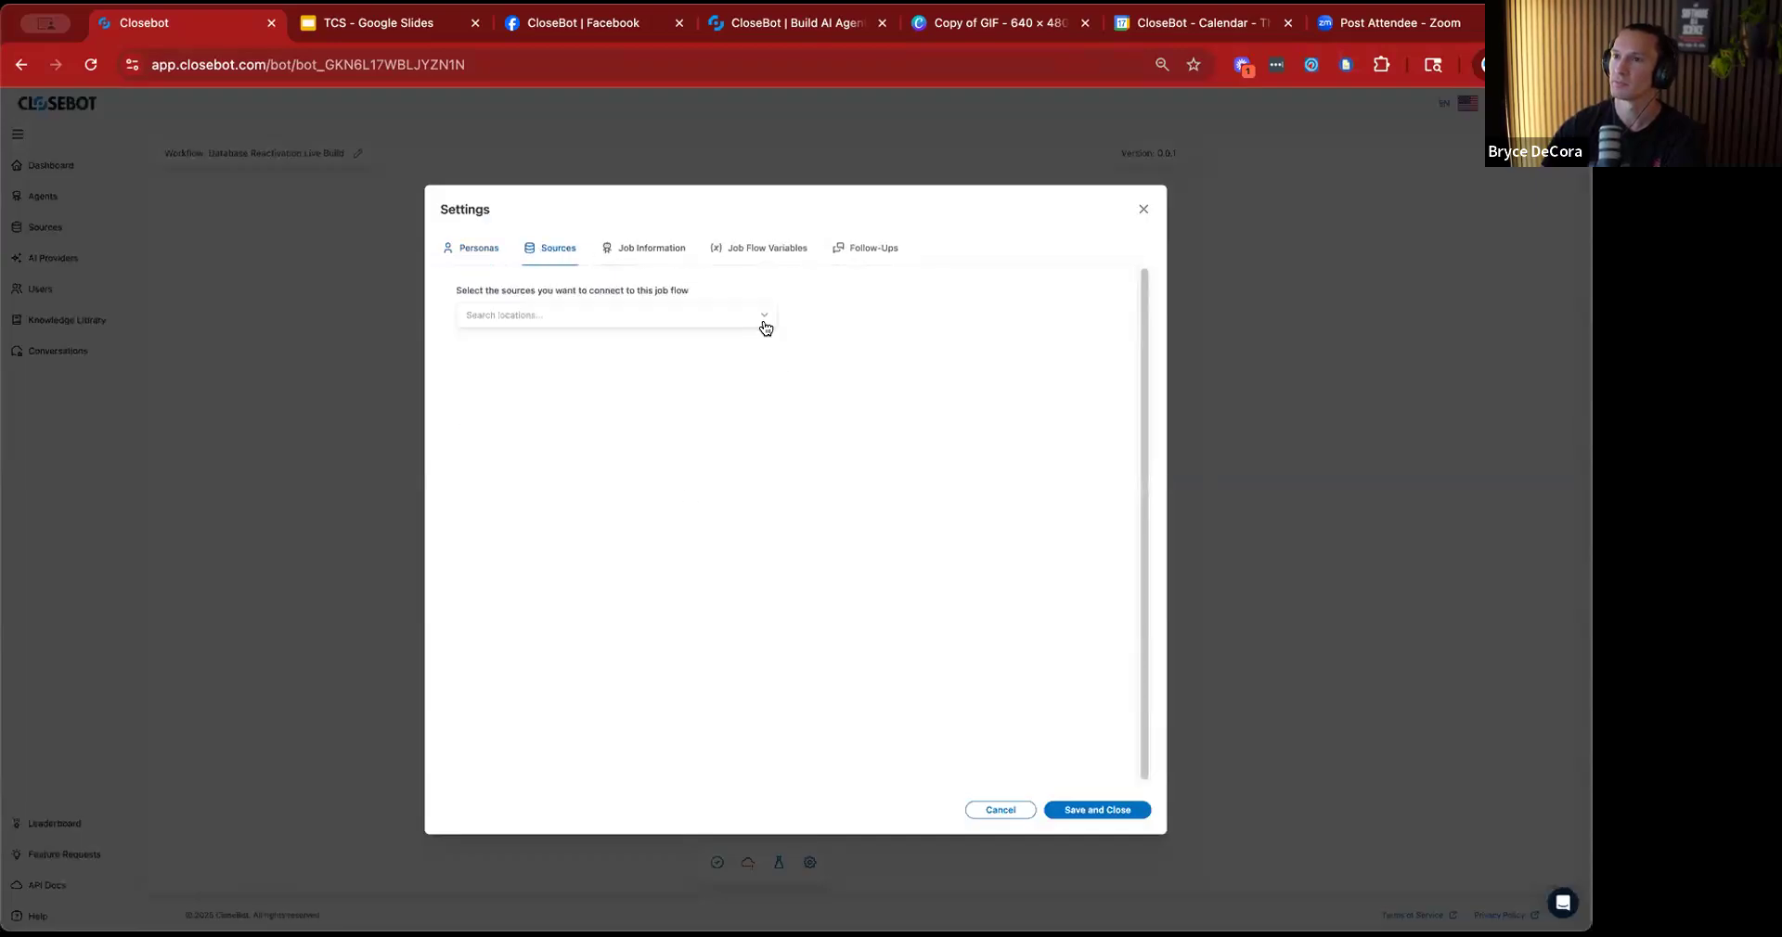
click(760, 252)
click(583, 301)
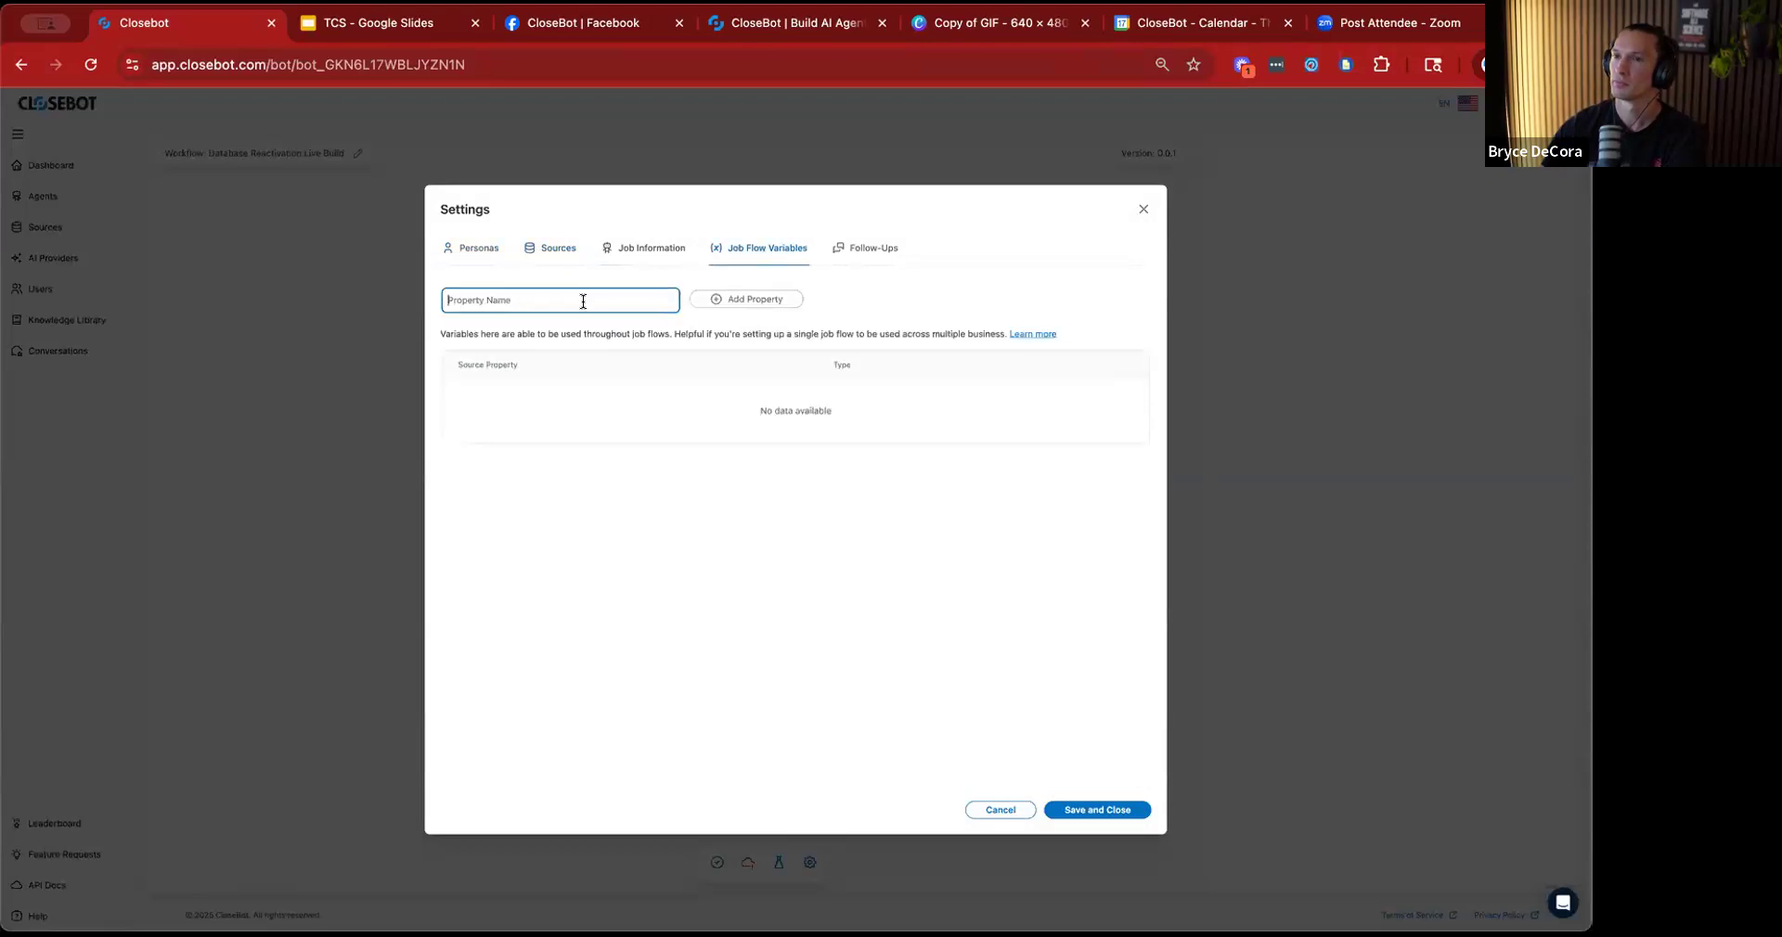
text(Offer)
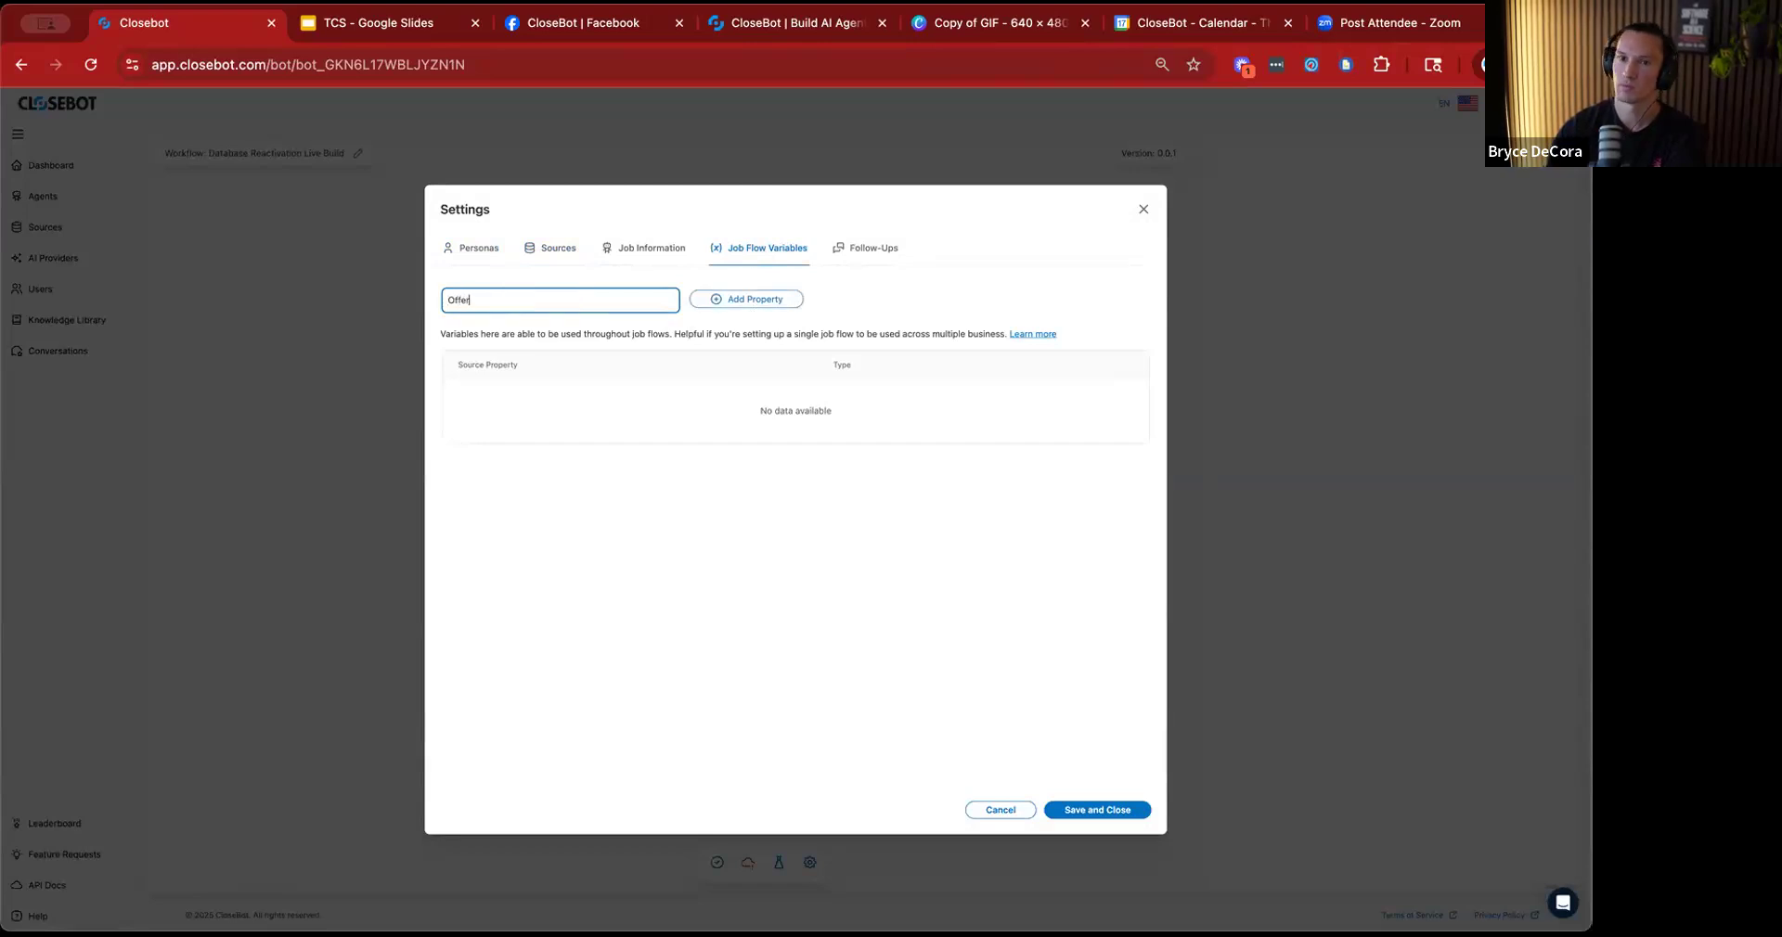
text( Description)
click(734, 299)
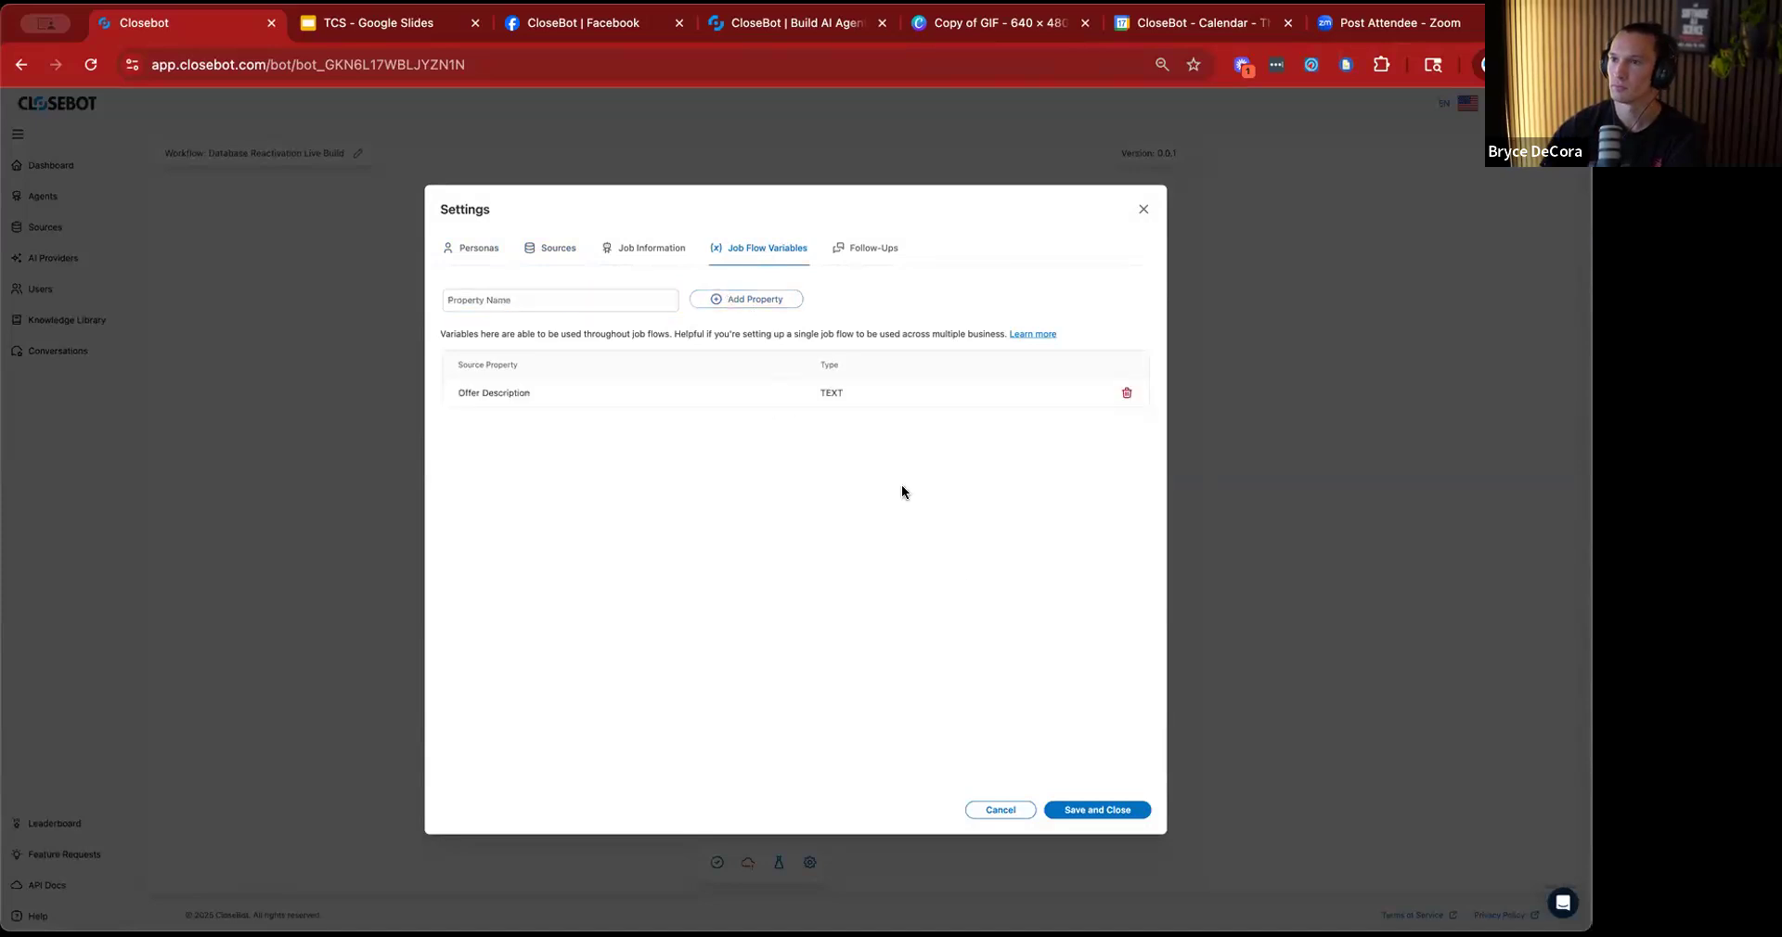
click(1069, 809)
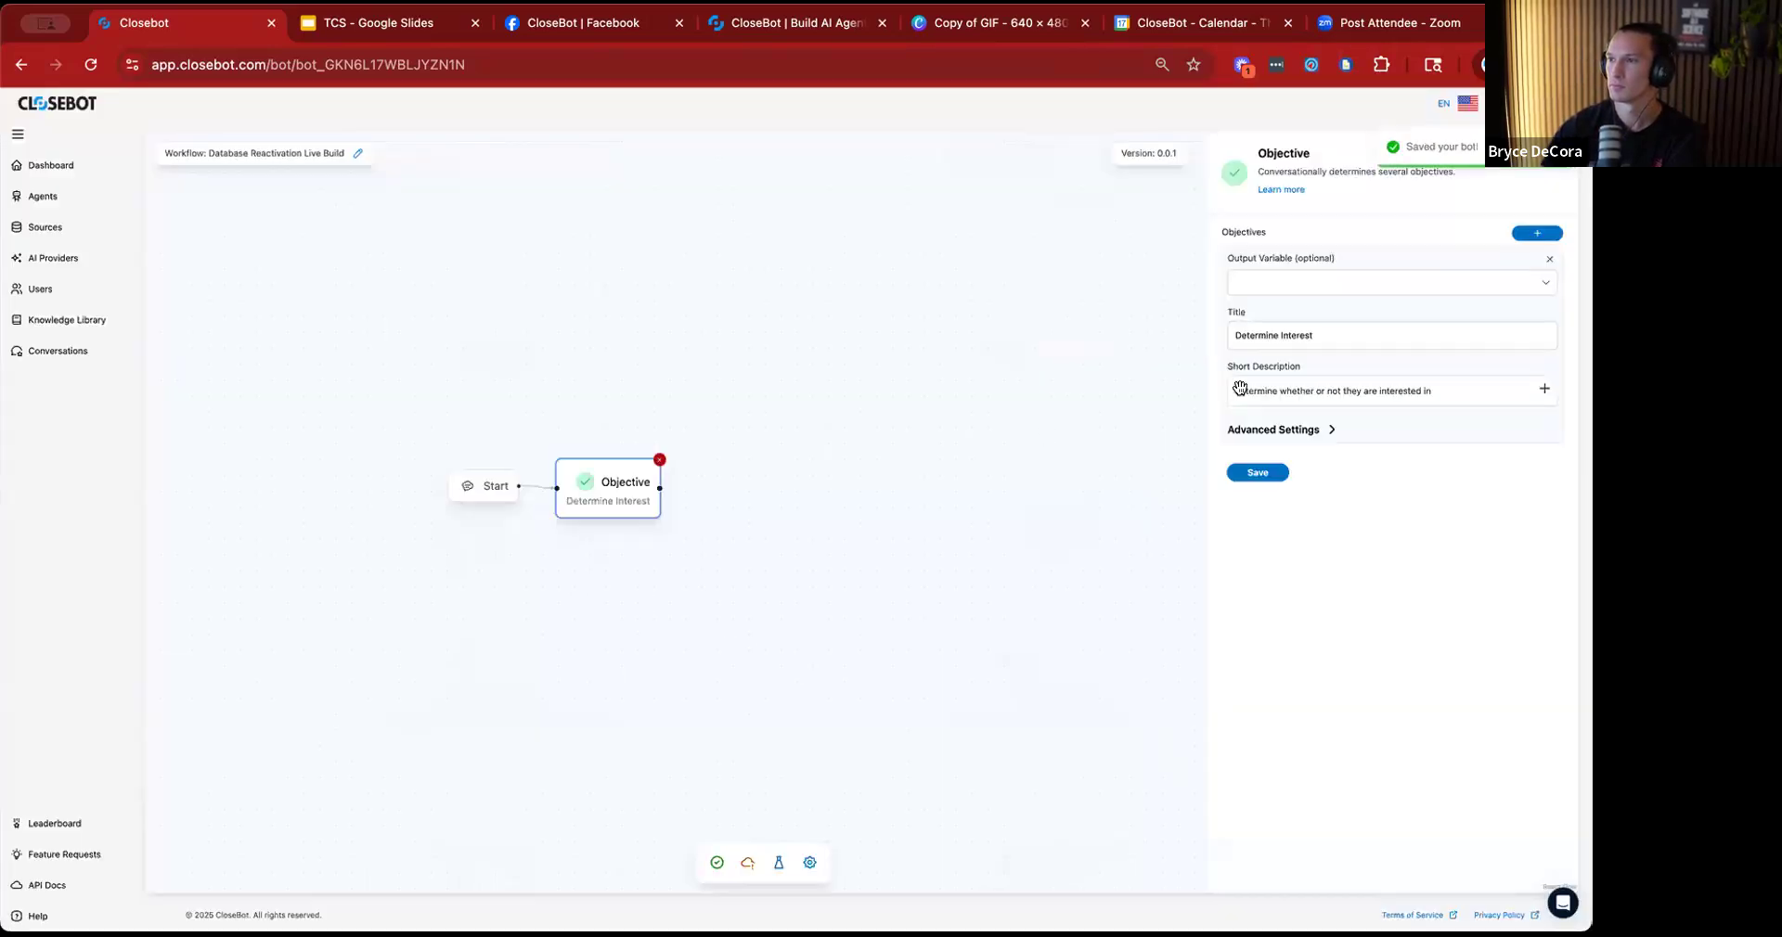
Append the Source.Offer Description variable to the Determine Interest objective's short description and save the objective.
click(1545, 390)
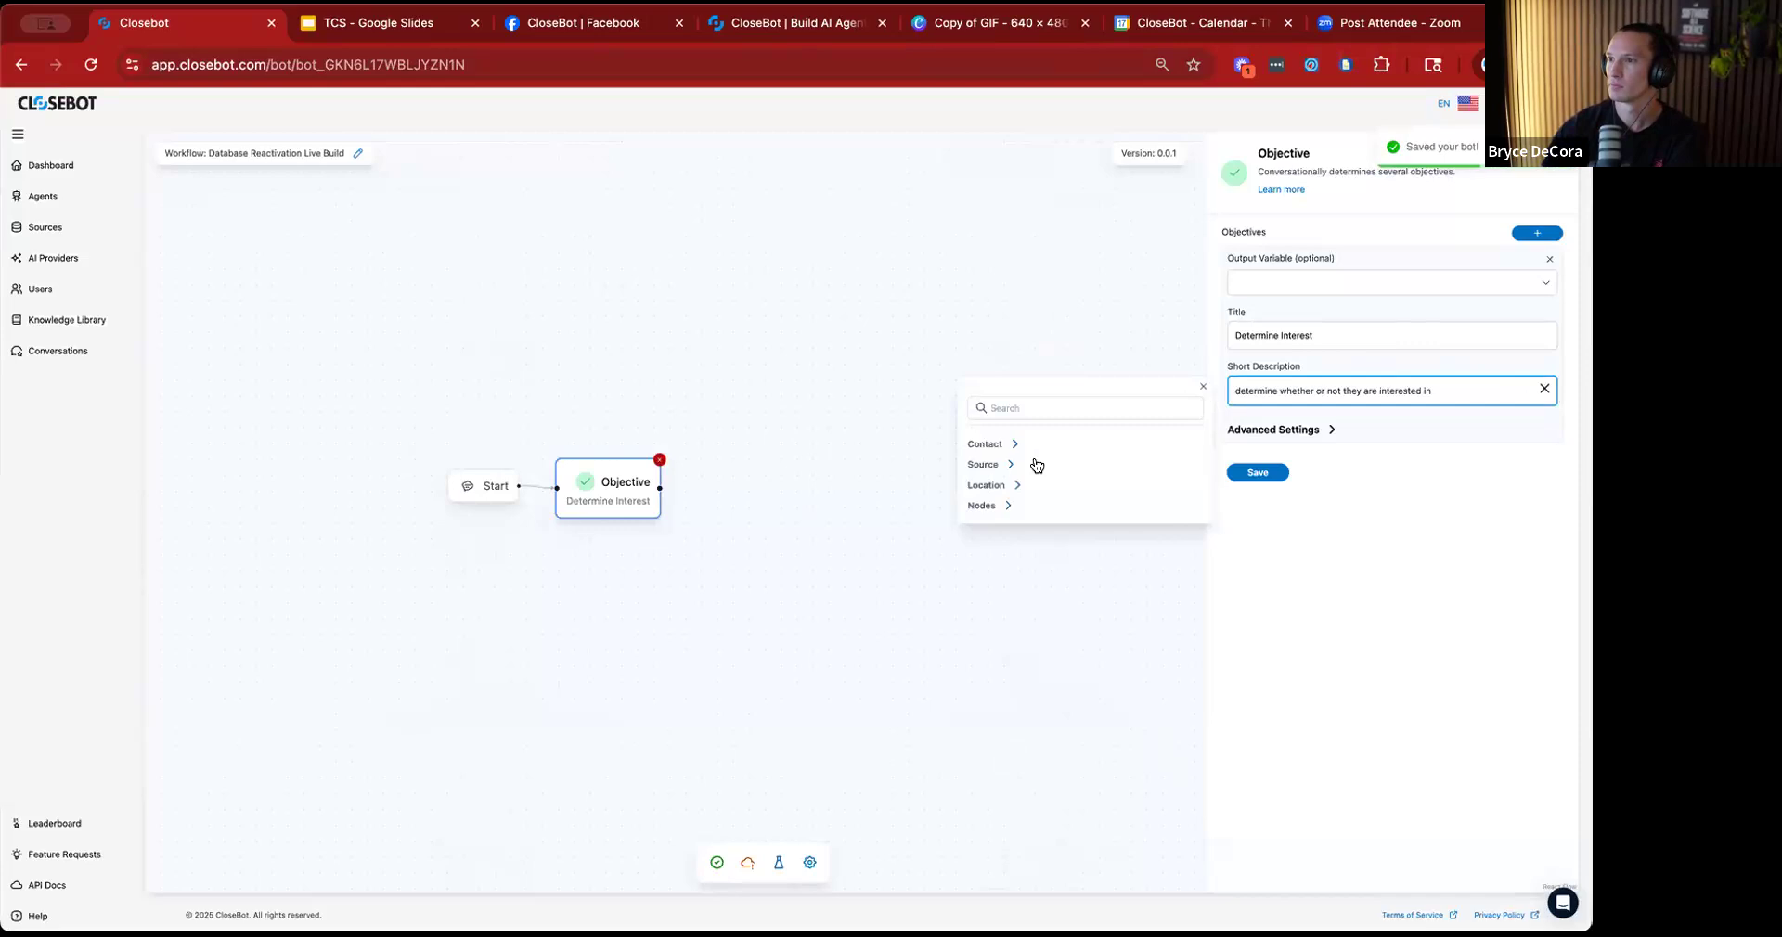
click(1000, 464)
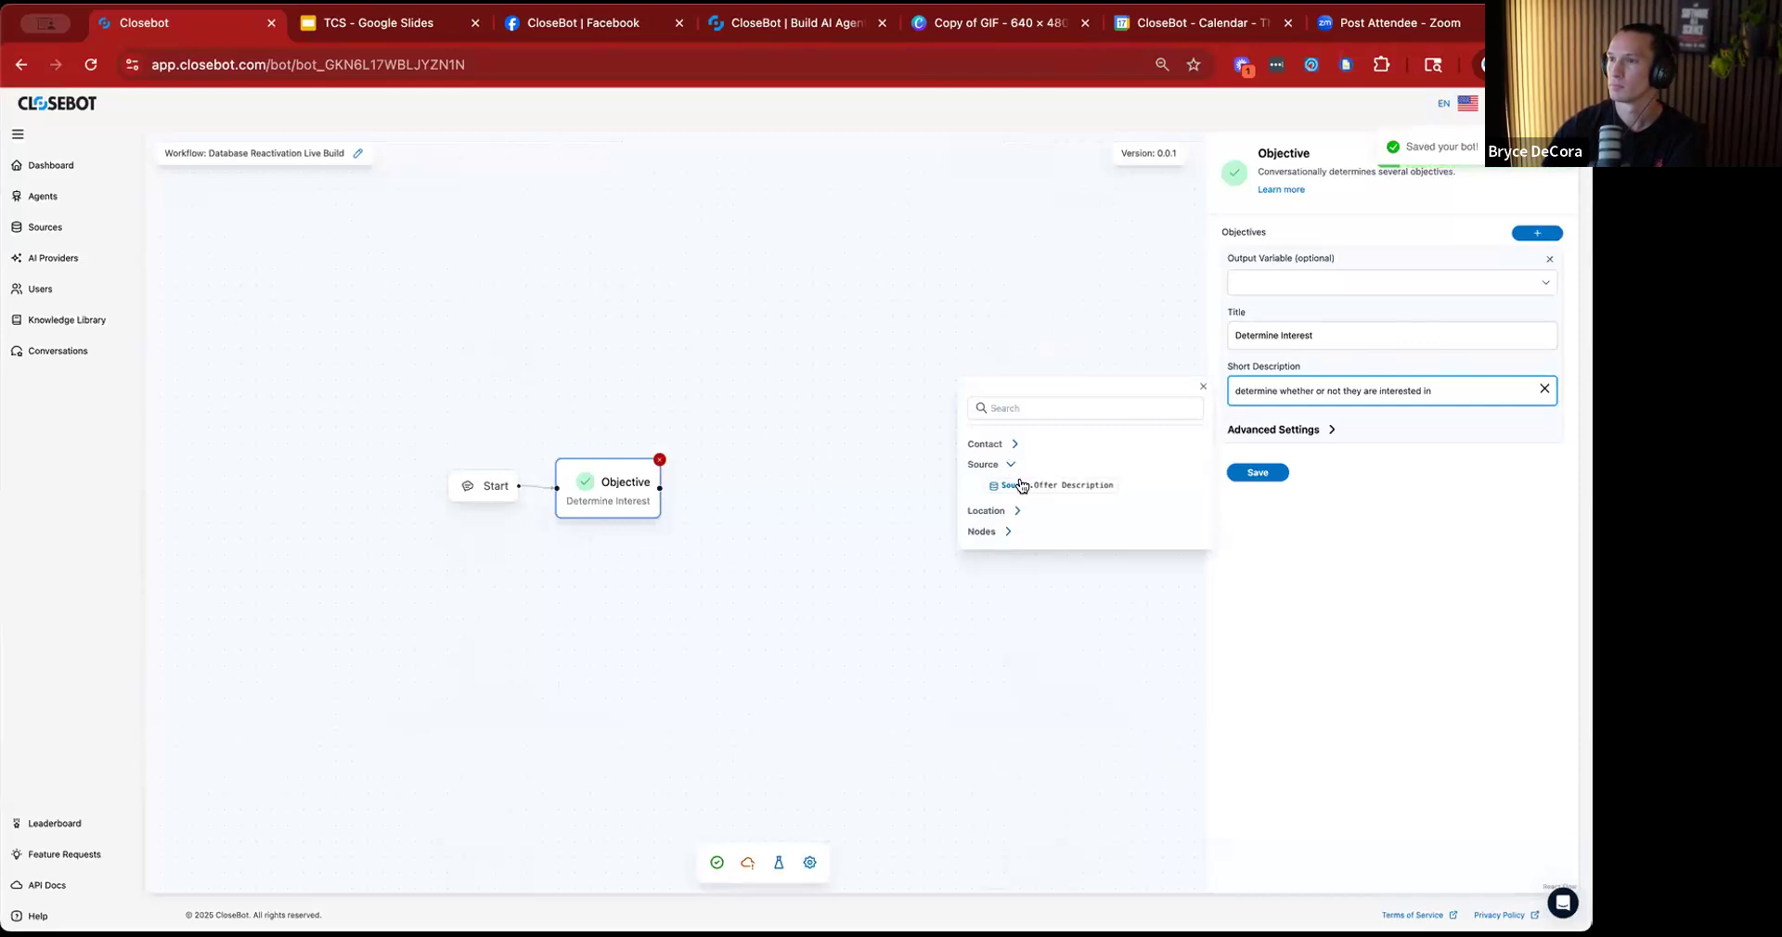
click(1035, 485)
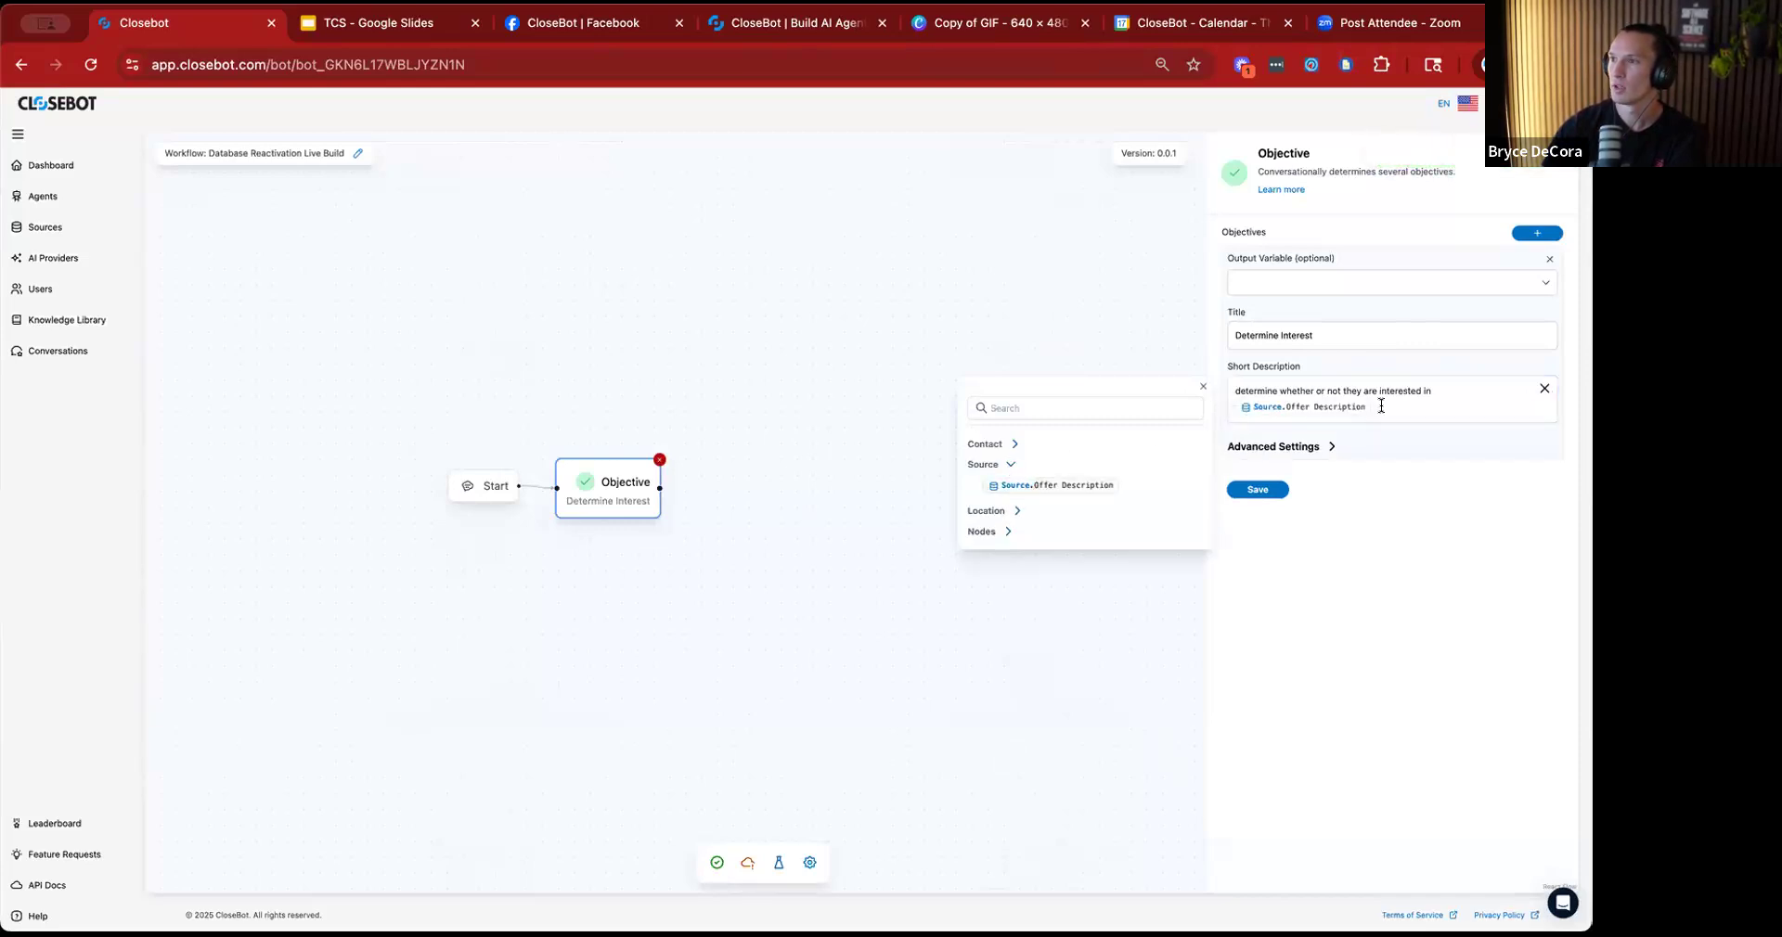
click(1203, 387)
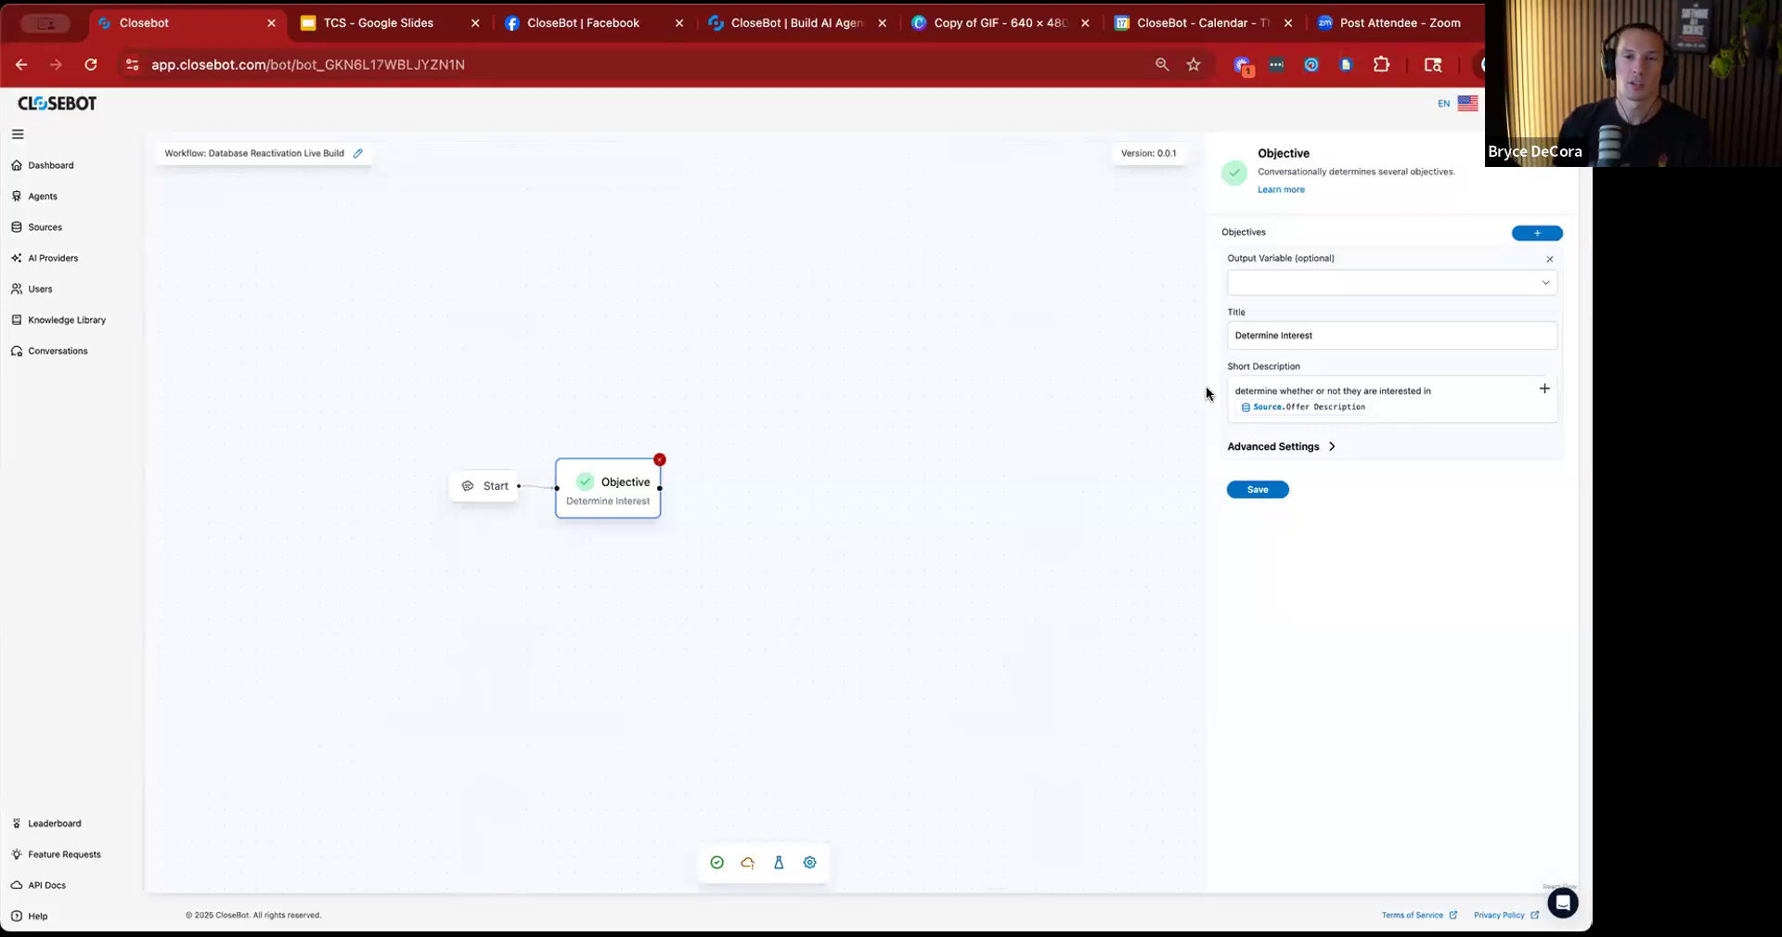
click(1257, 490)
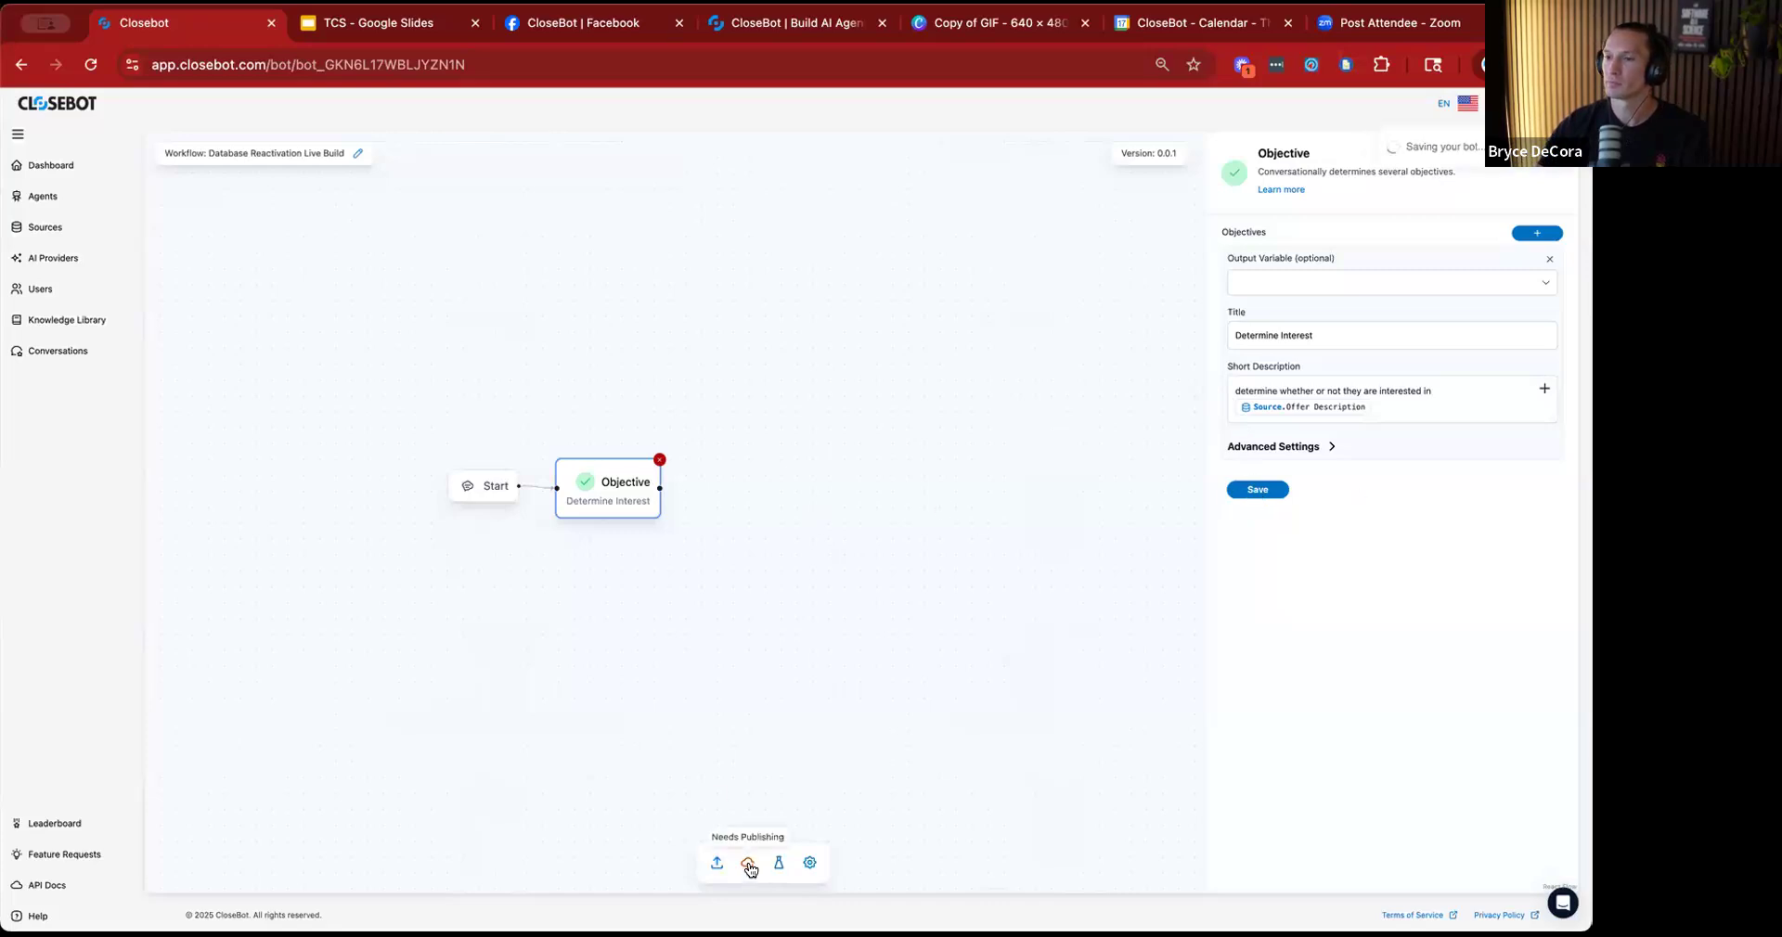
Examine the job flow variables in the source settings of Account 1, then close them without changes.
click(56, 233)
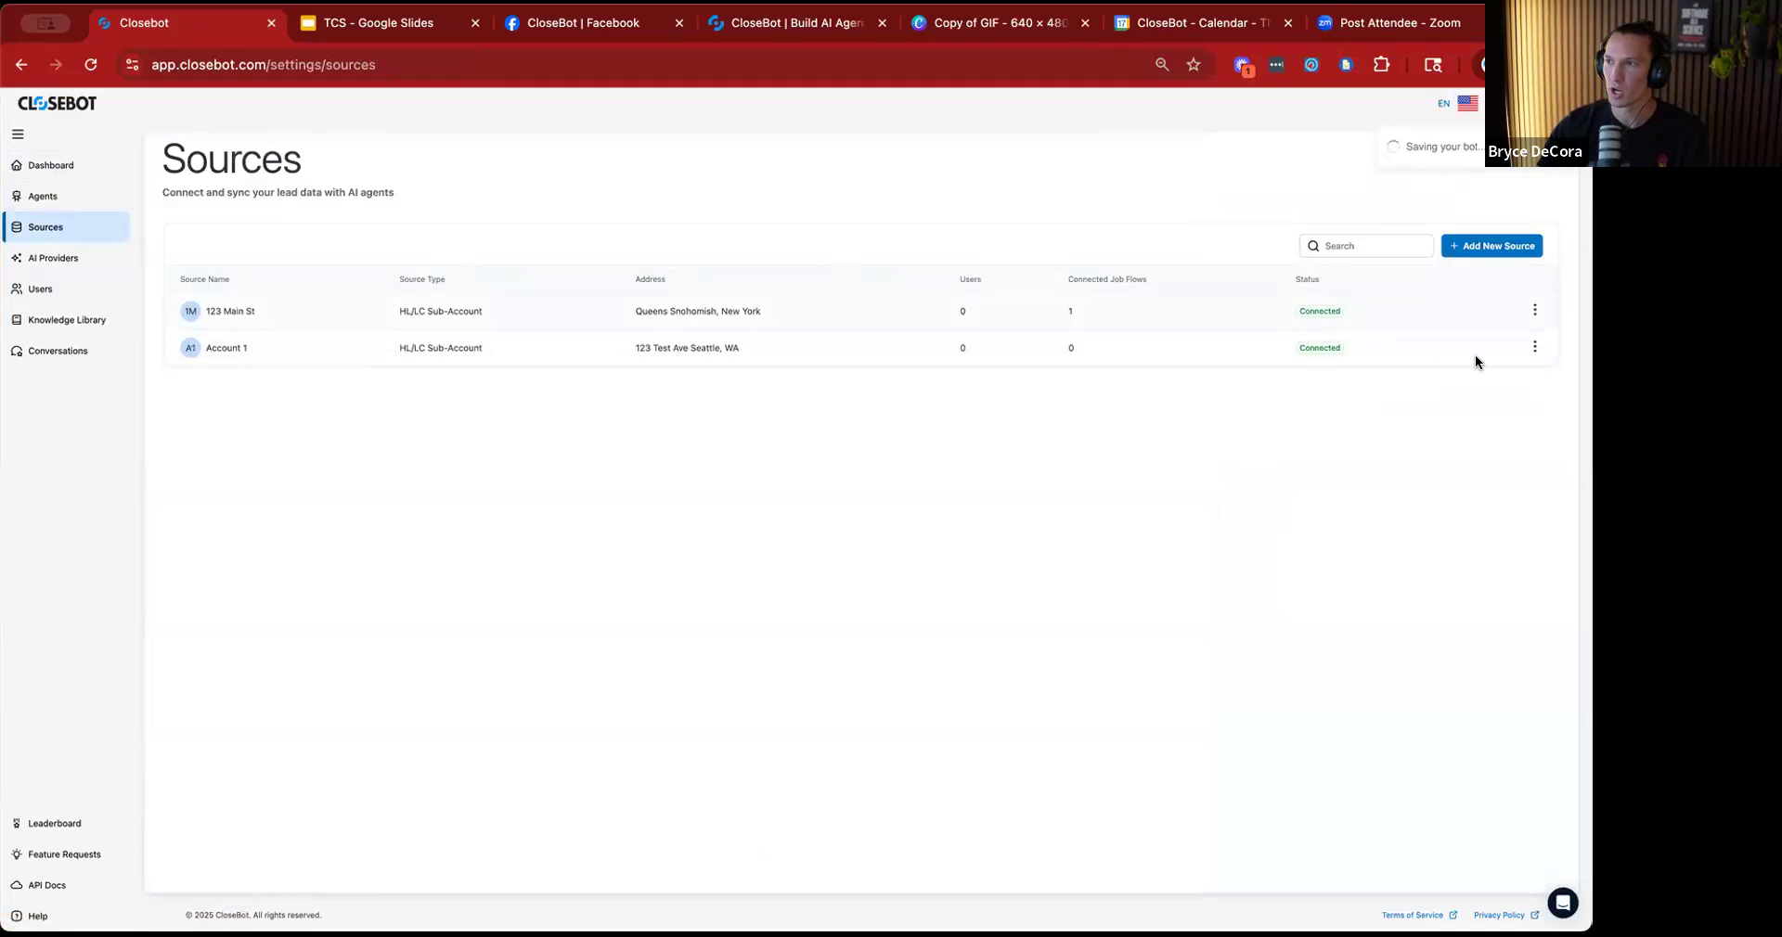
click(1532, 348)
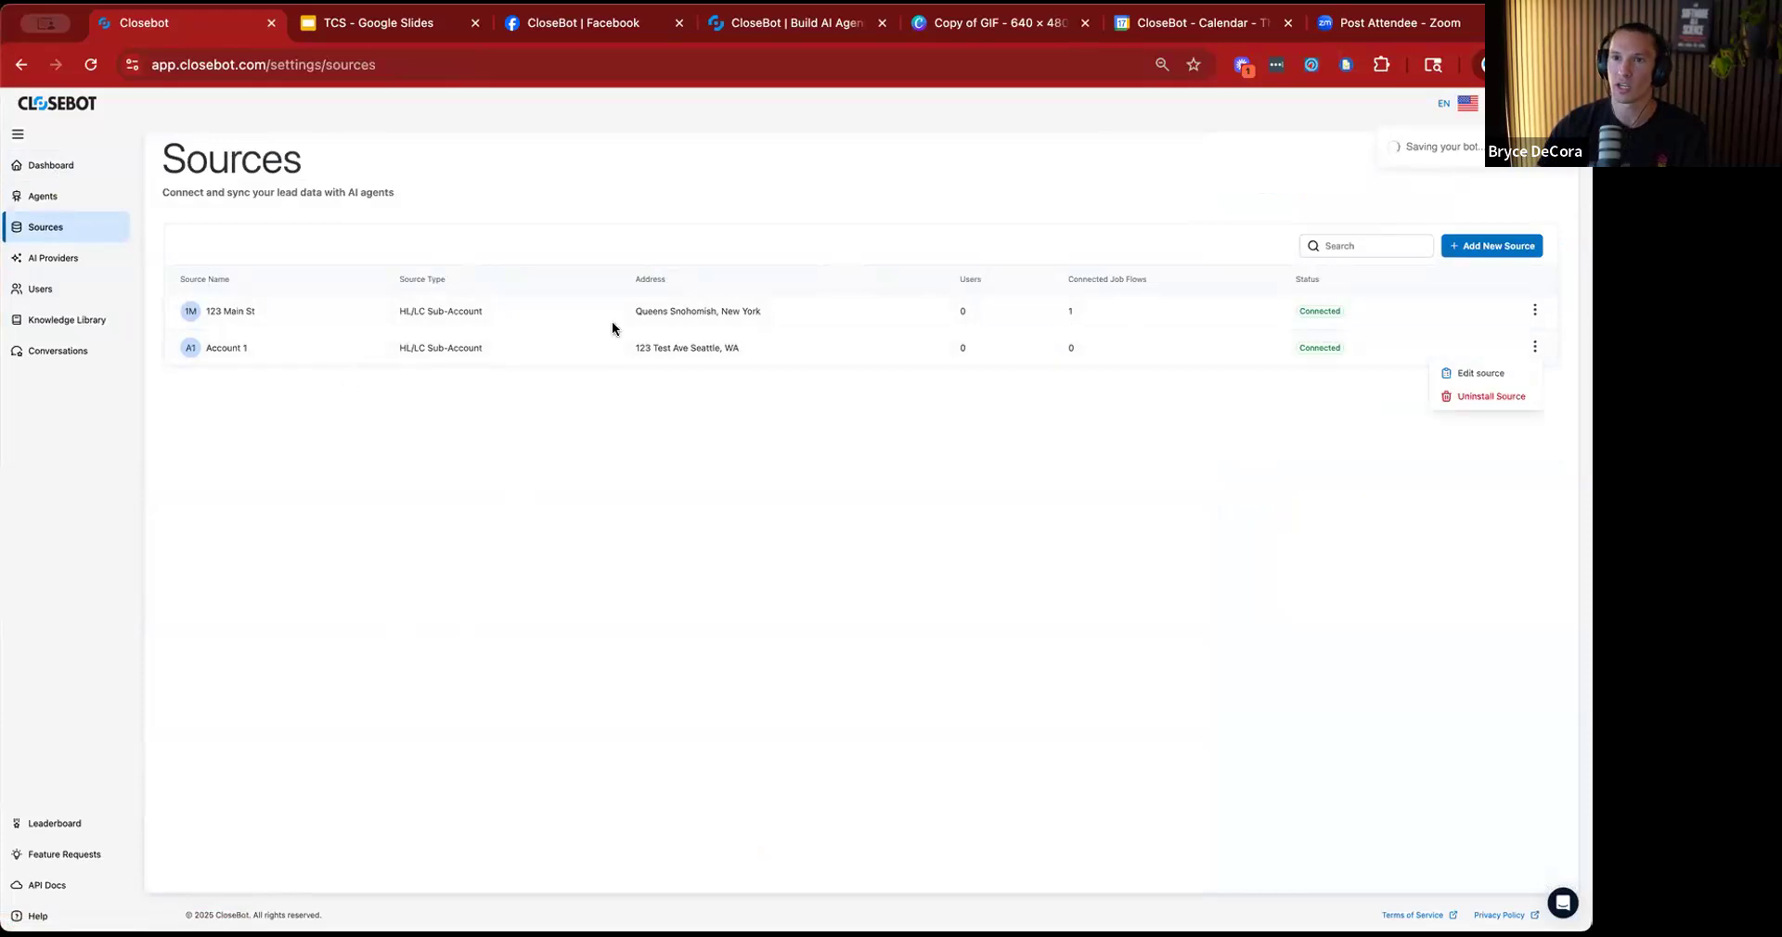
click(1477, 372)
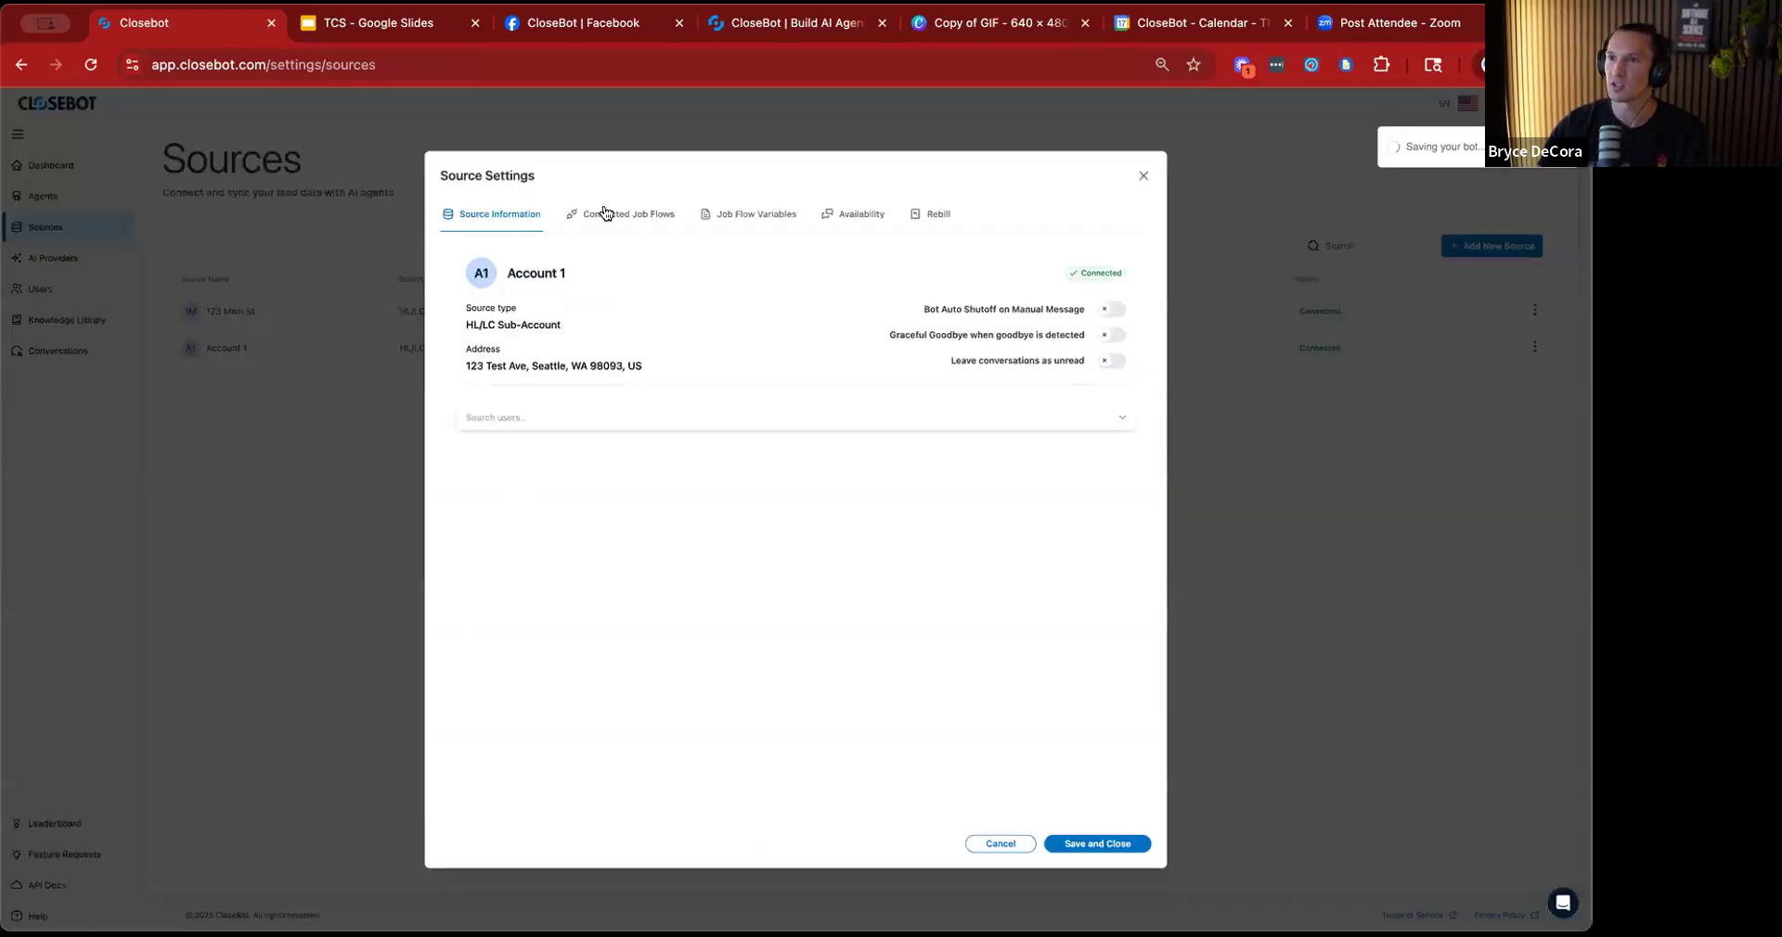
click(736, 221)
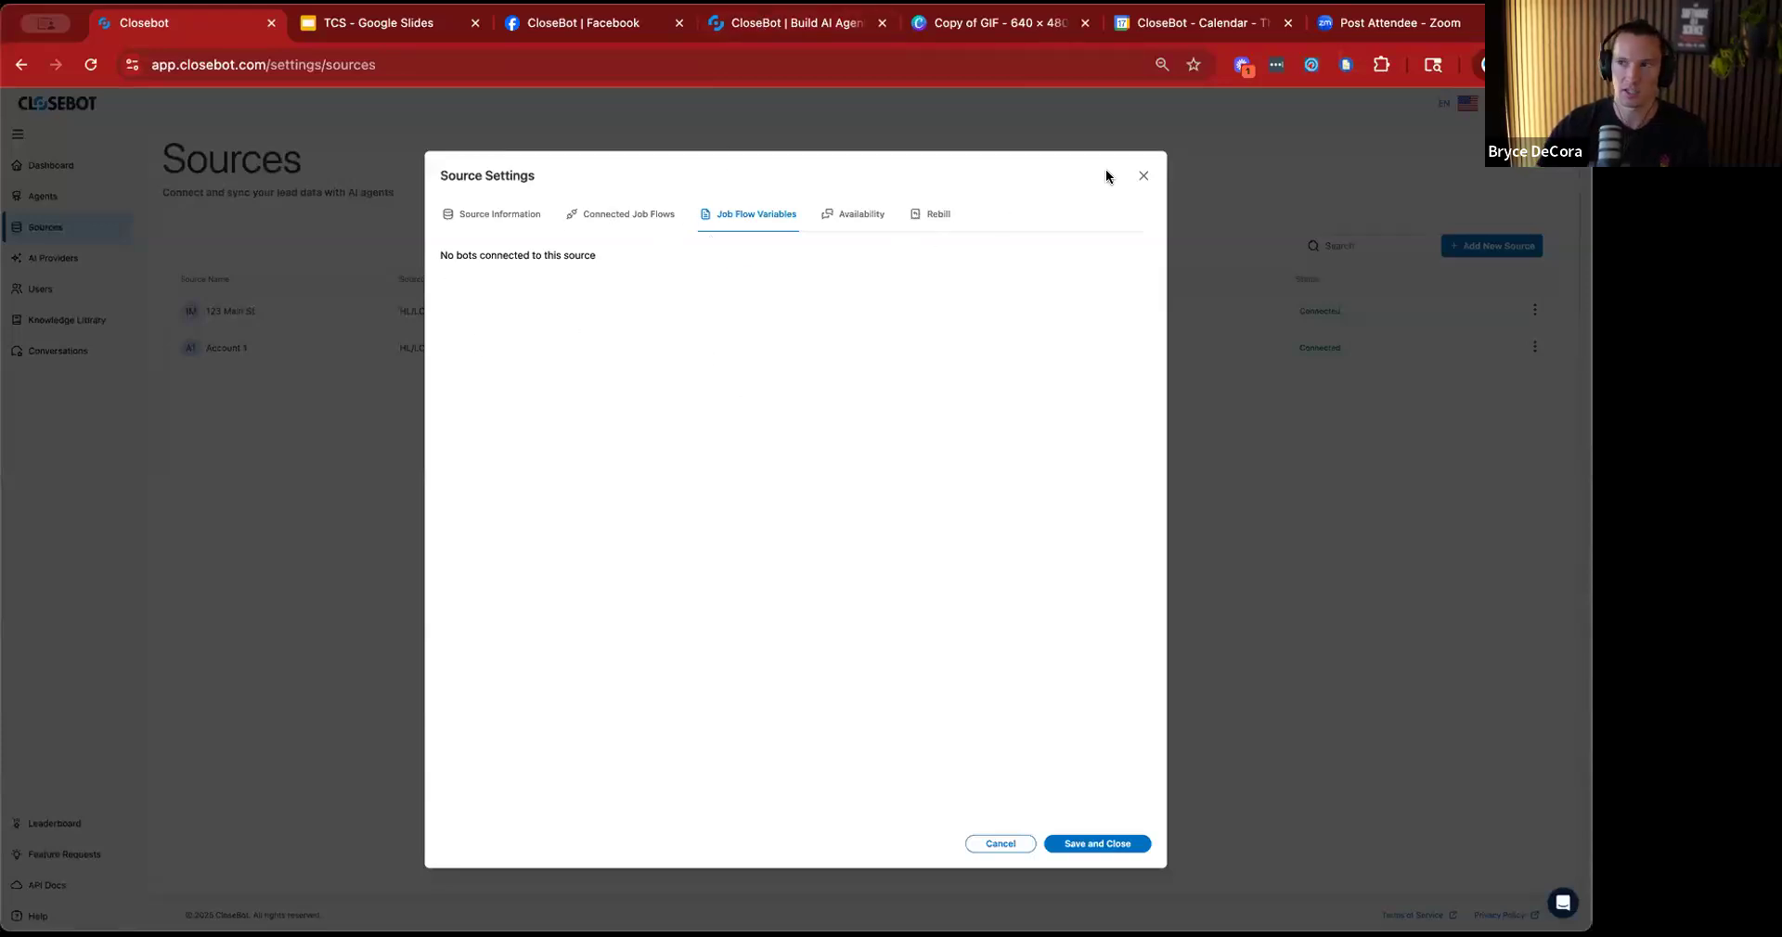
click(1142, 175)
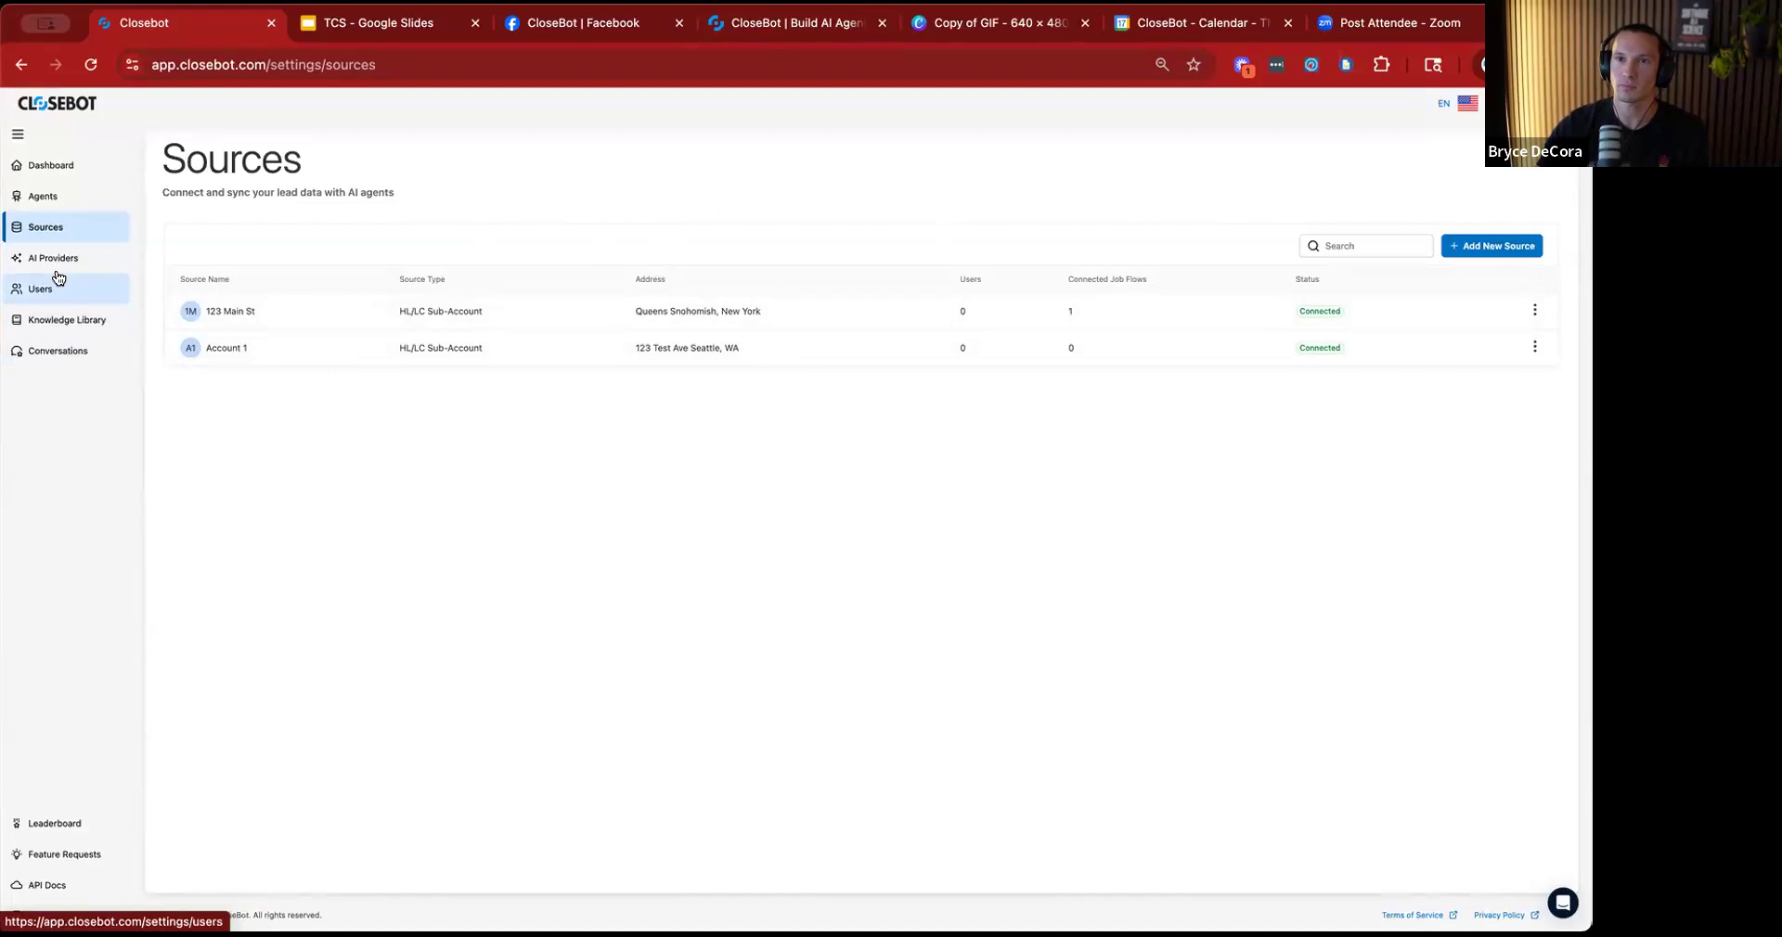
Connect the Account 1 sub-account as a source to the Database Reactivation Live Build job flow and save the changes.
click(62, 197)
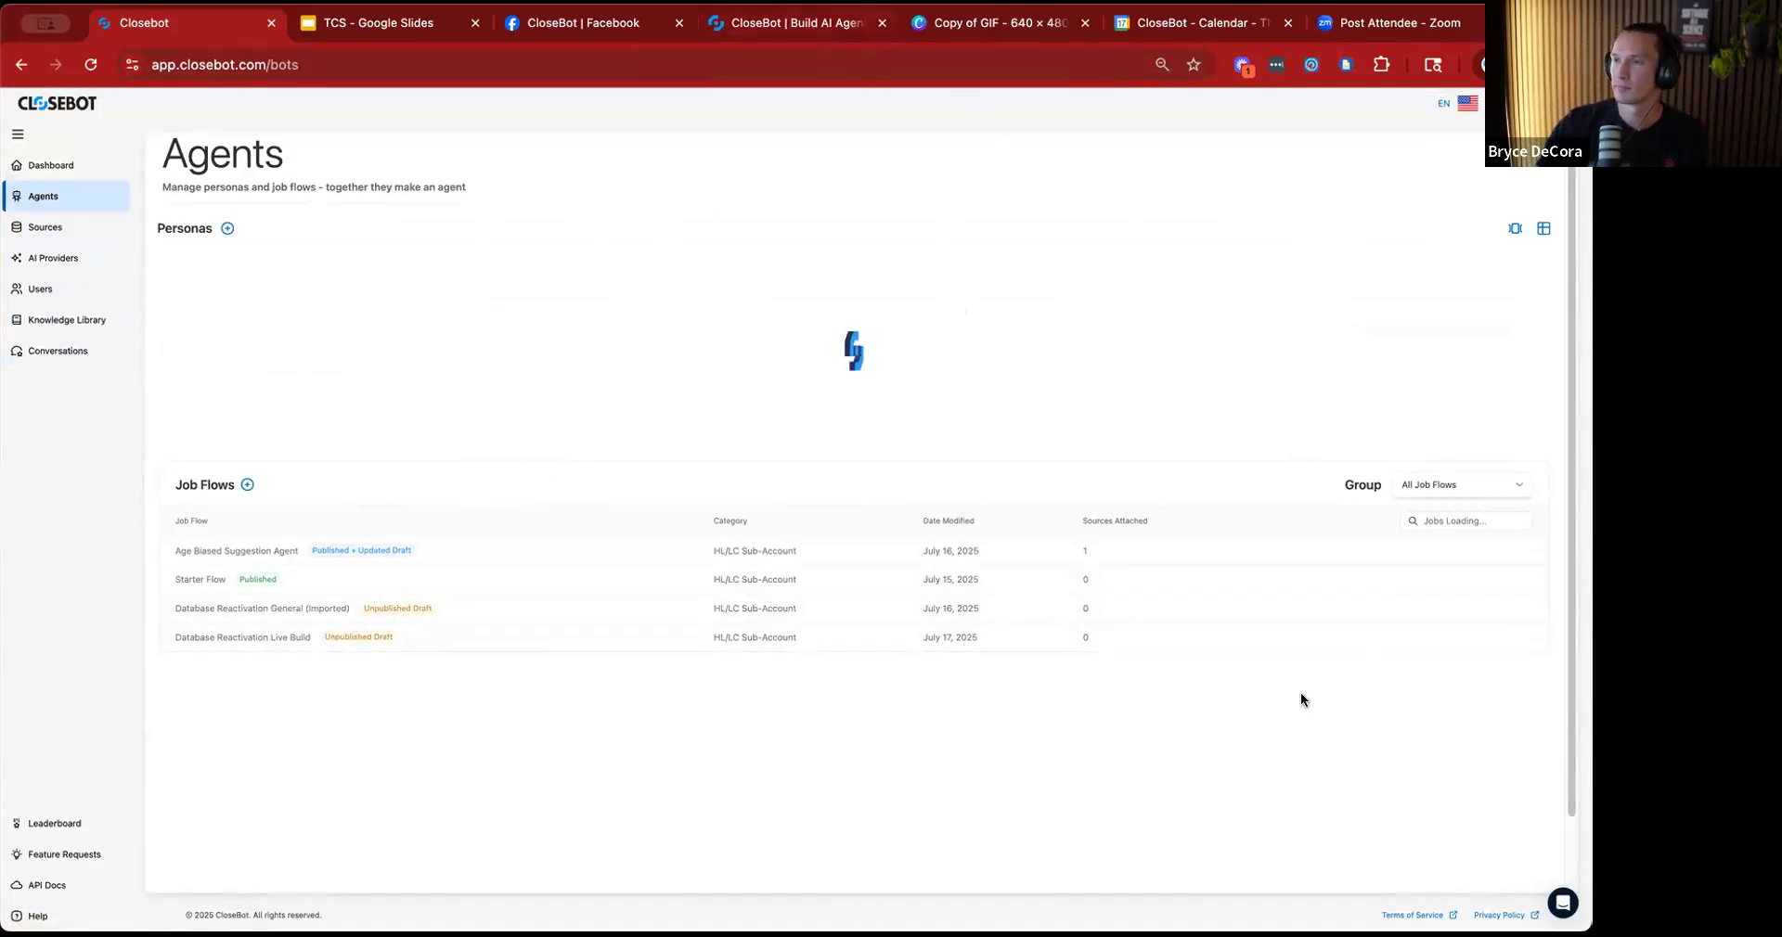
click(291, 637)
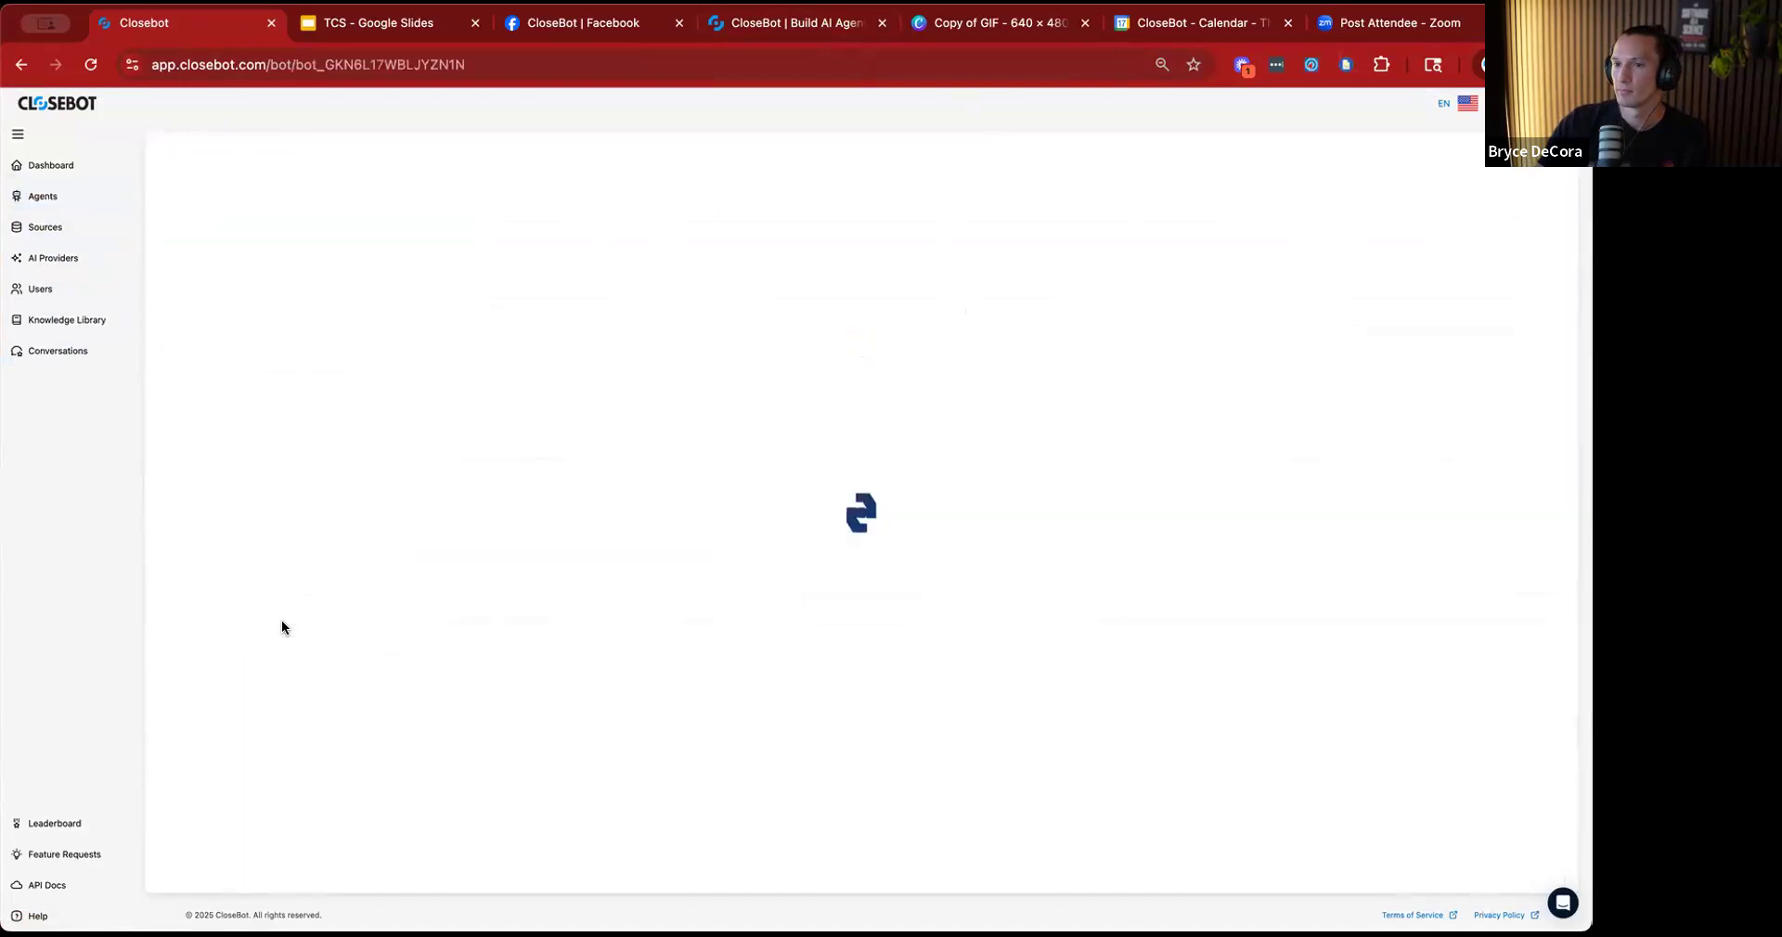
click(21, 65)
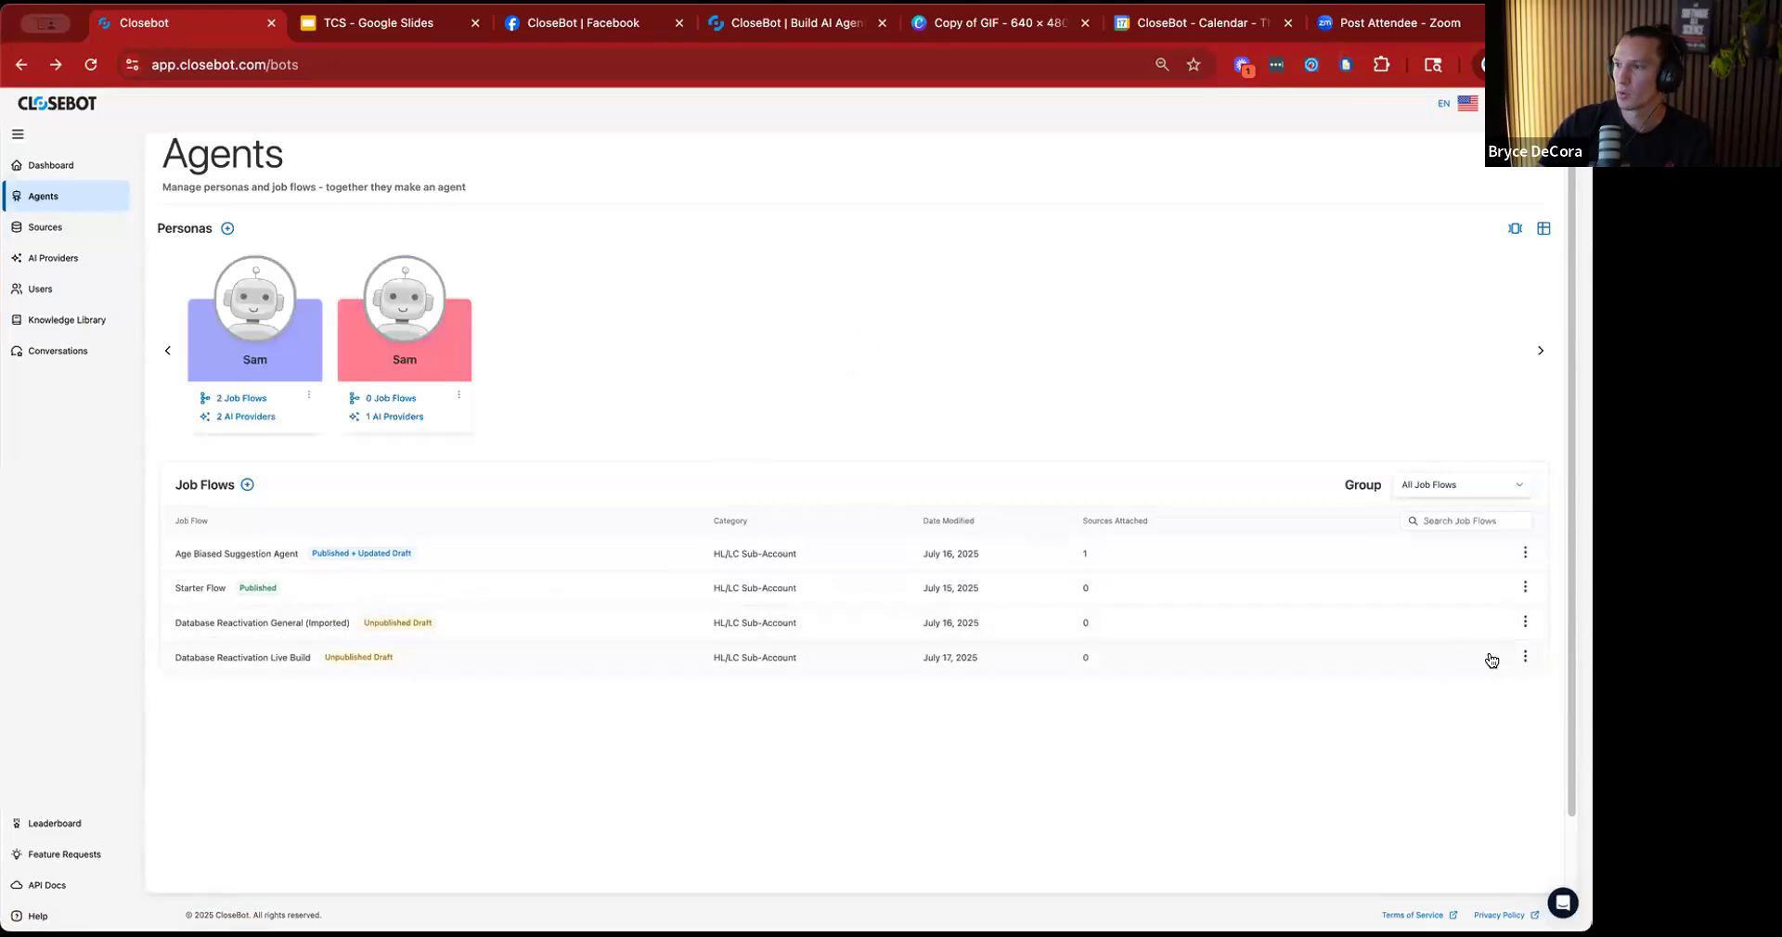
click(1527, 658)
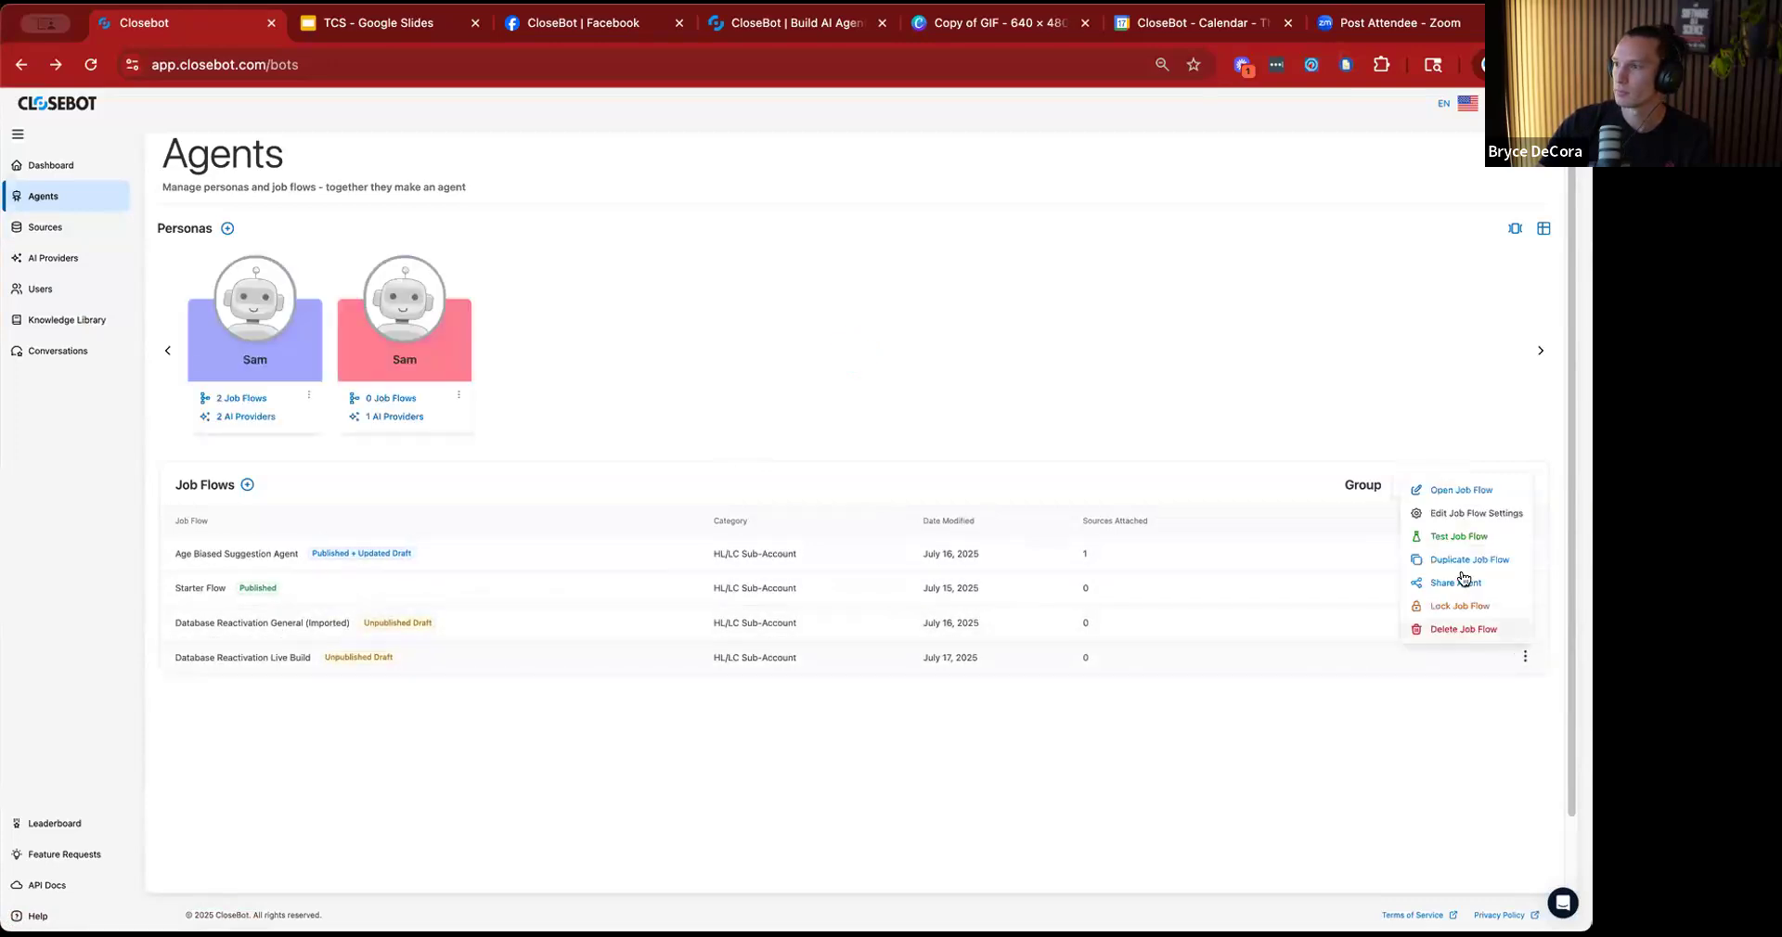
click(1468, 516)
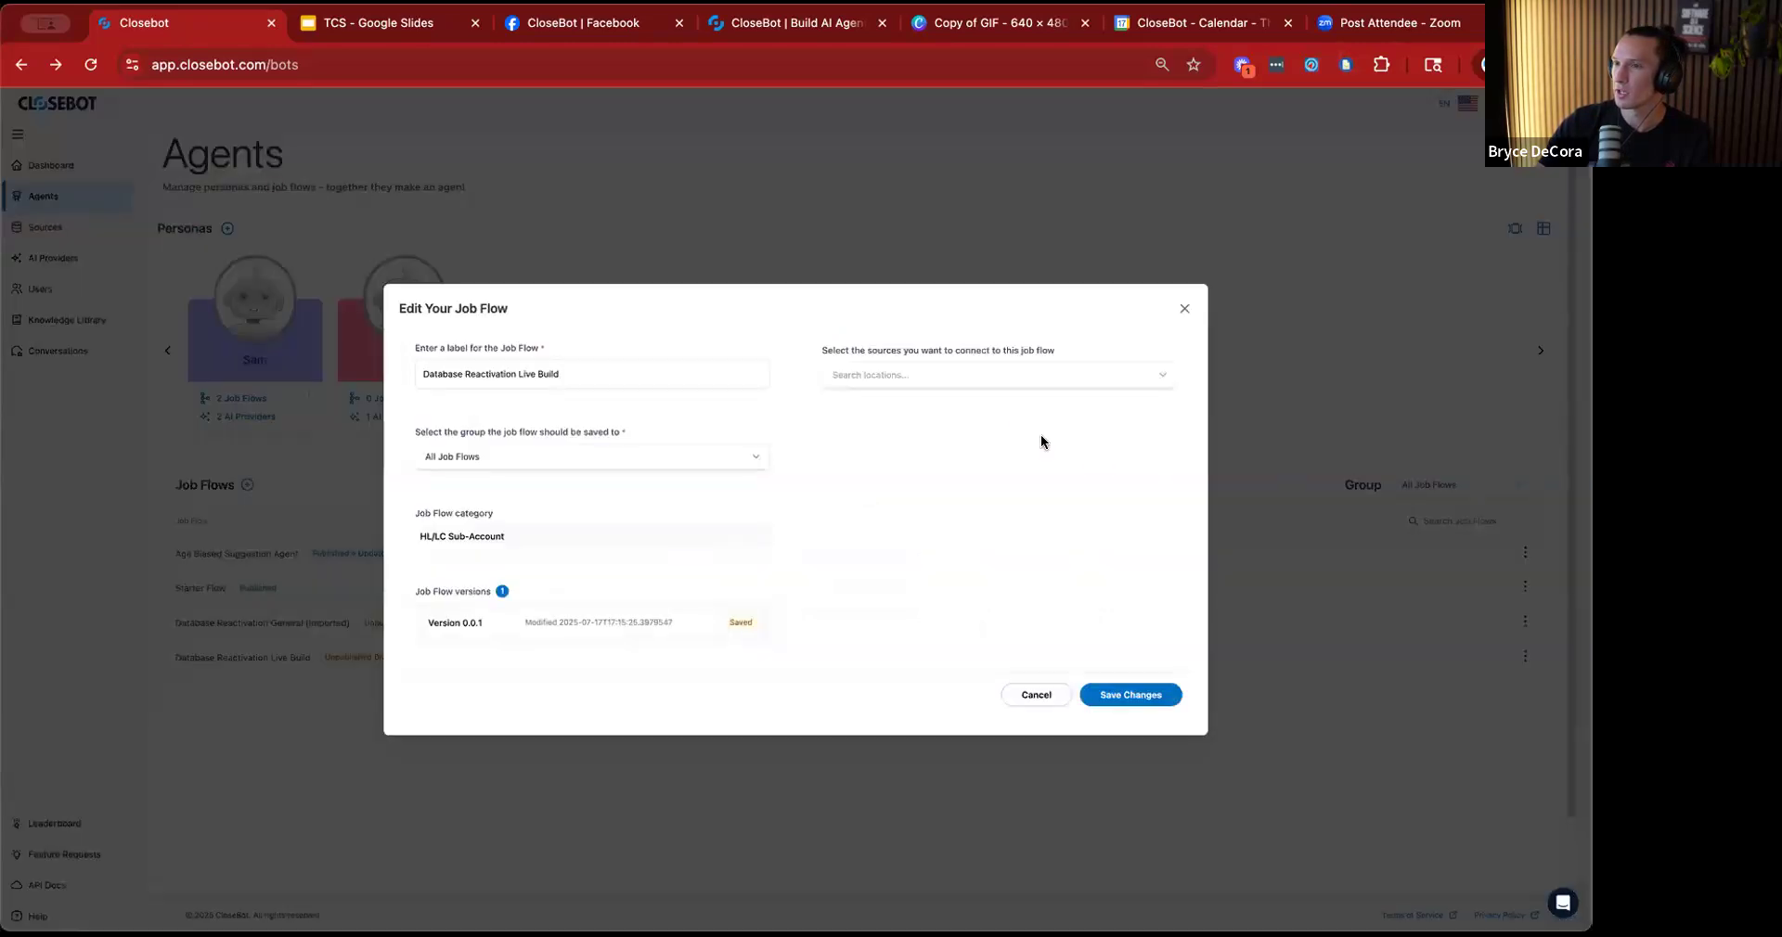
click(1161, 376)
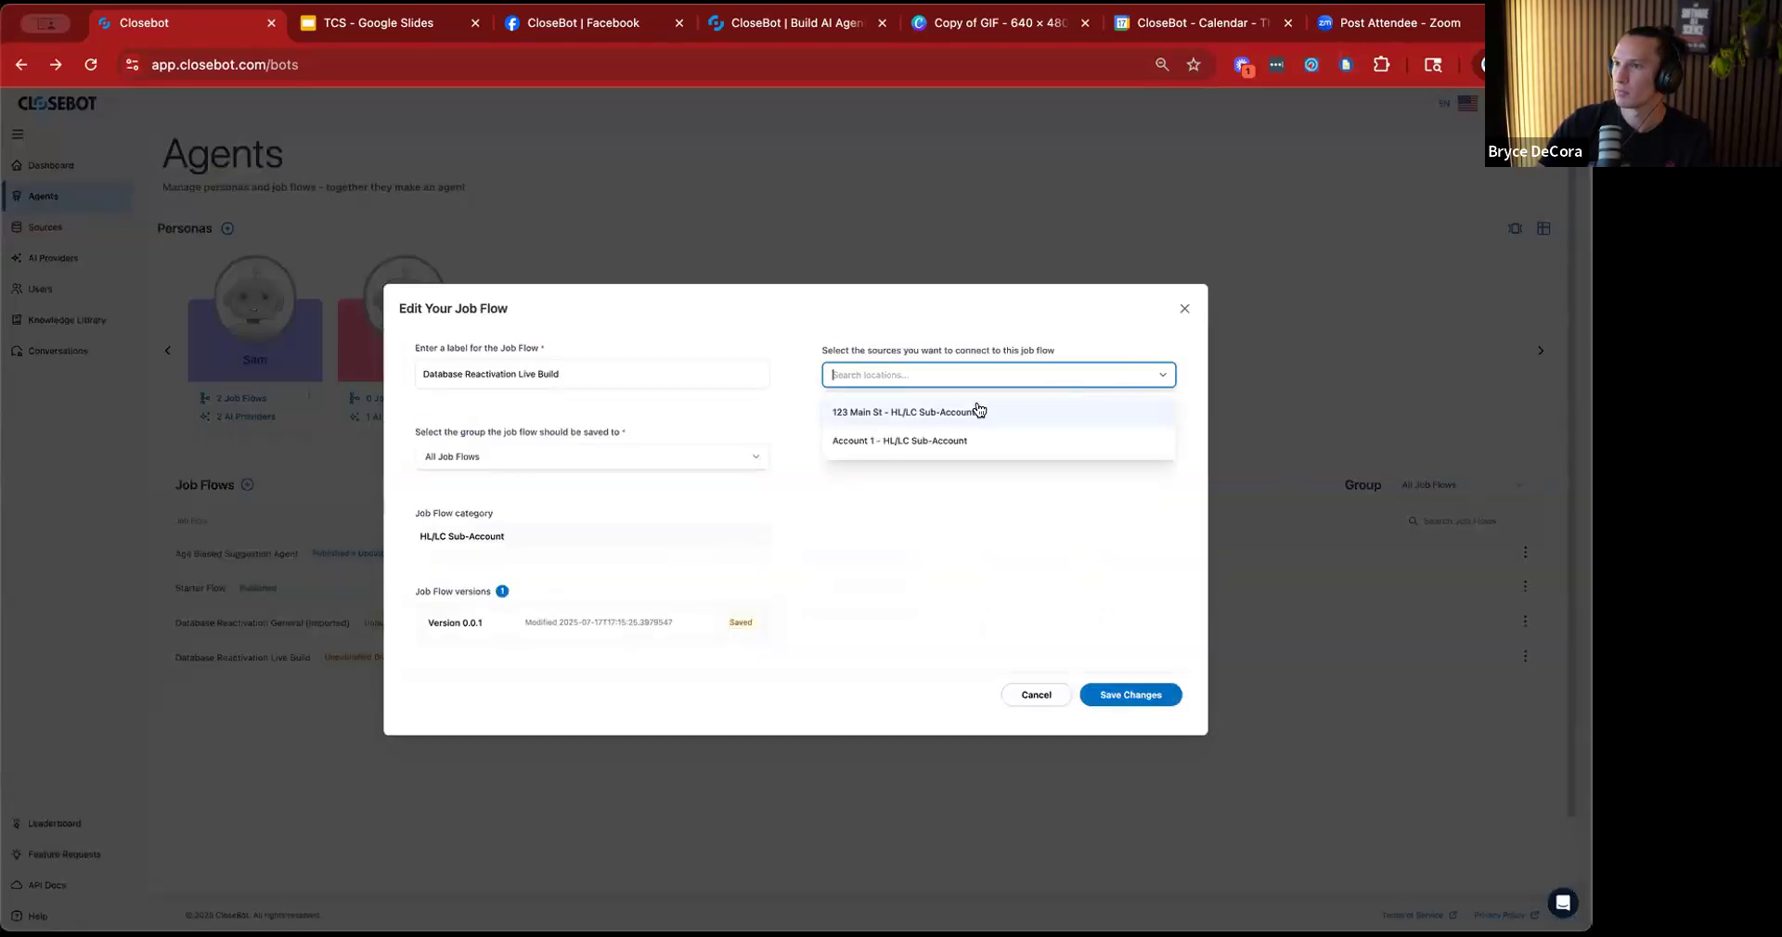
click(887, 444)
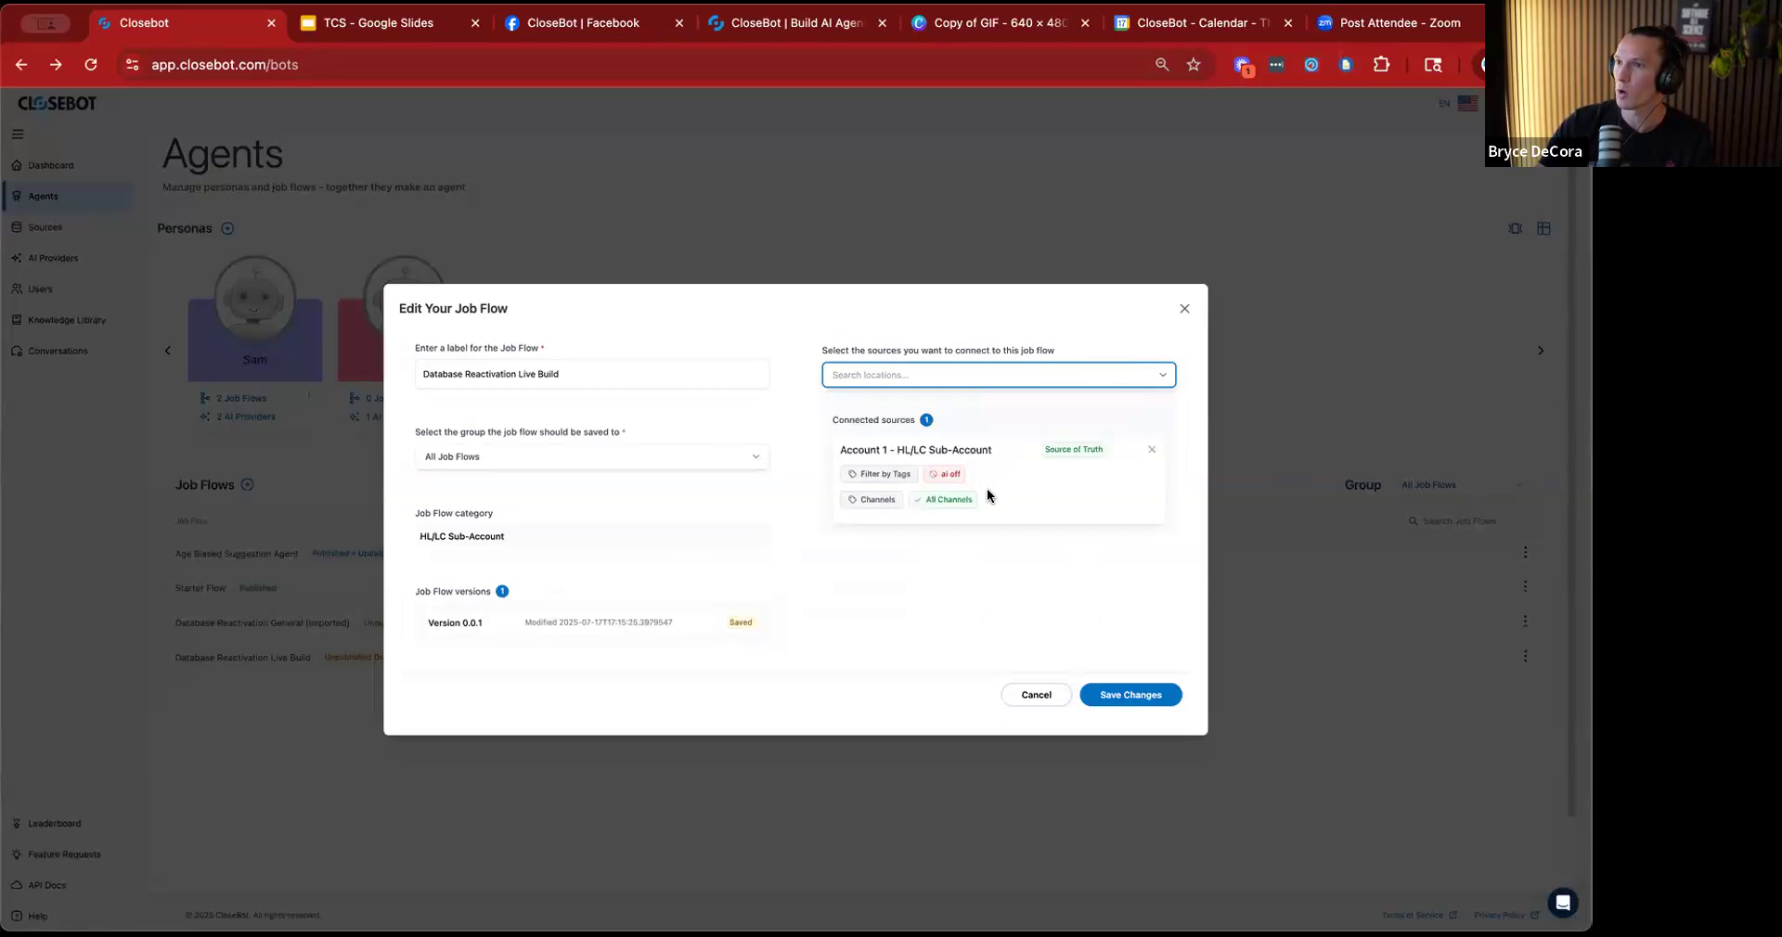
click(1133, 696)
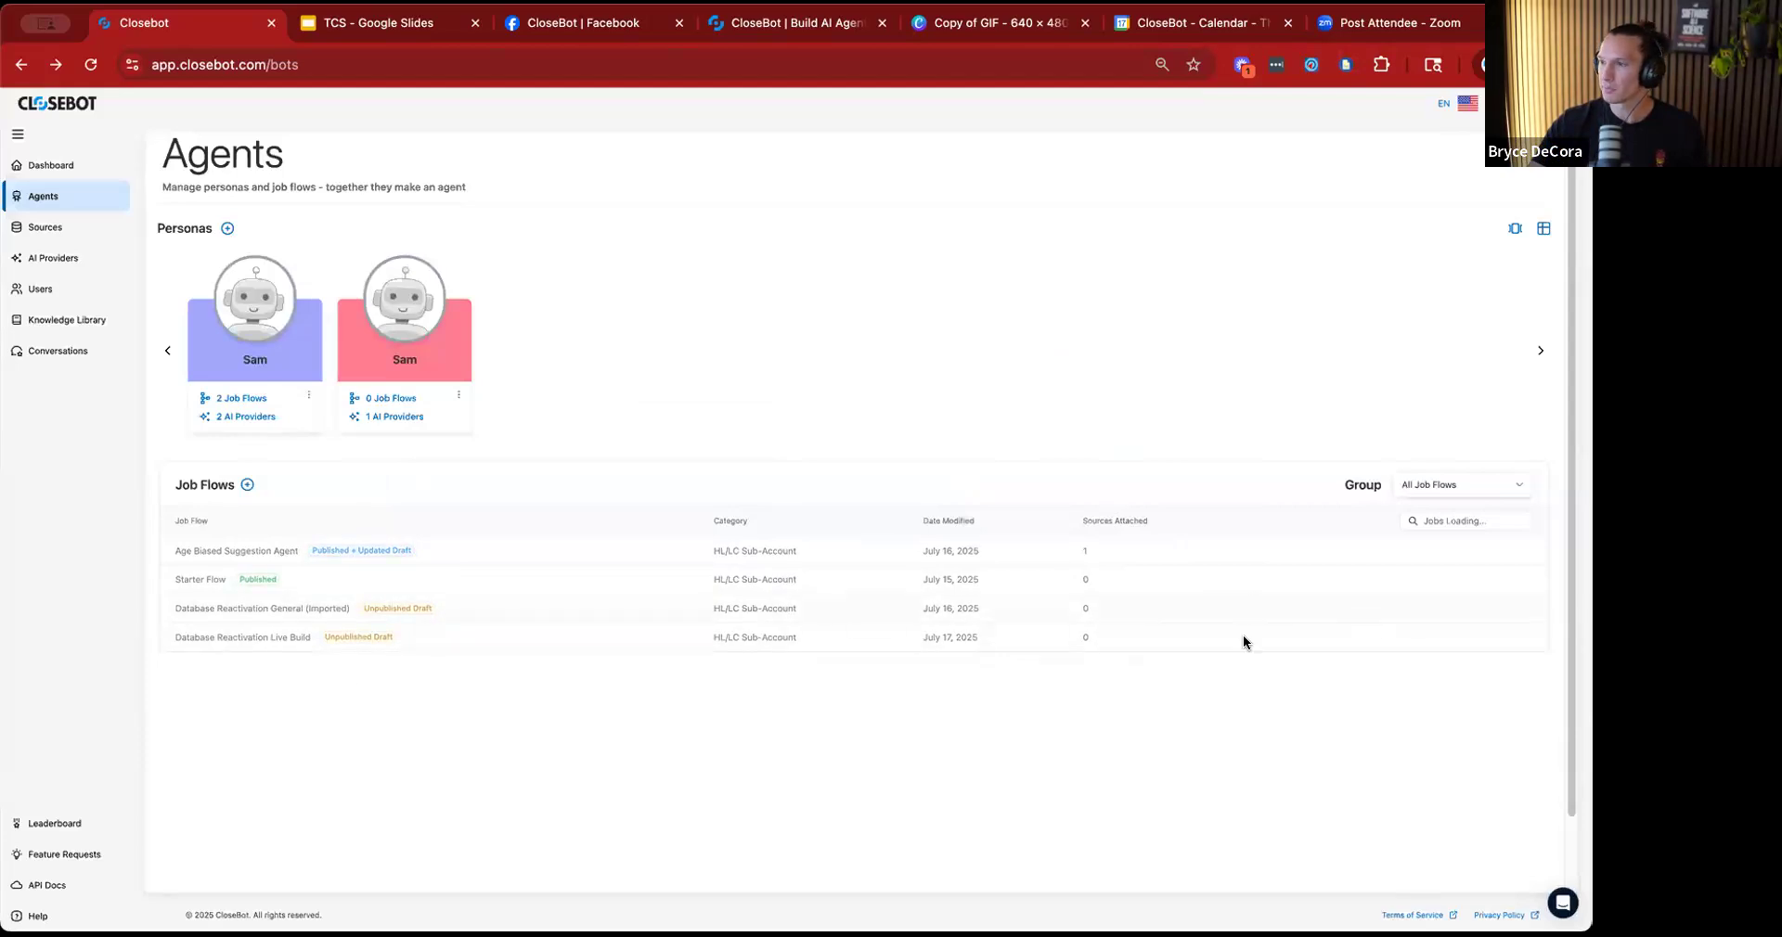
Reopen the Database Reactivation Live Build job flow in the editor and save it.
click(246, 637)
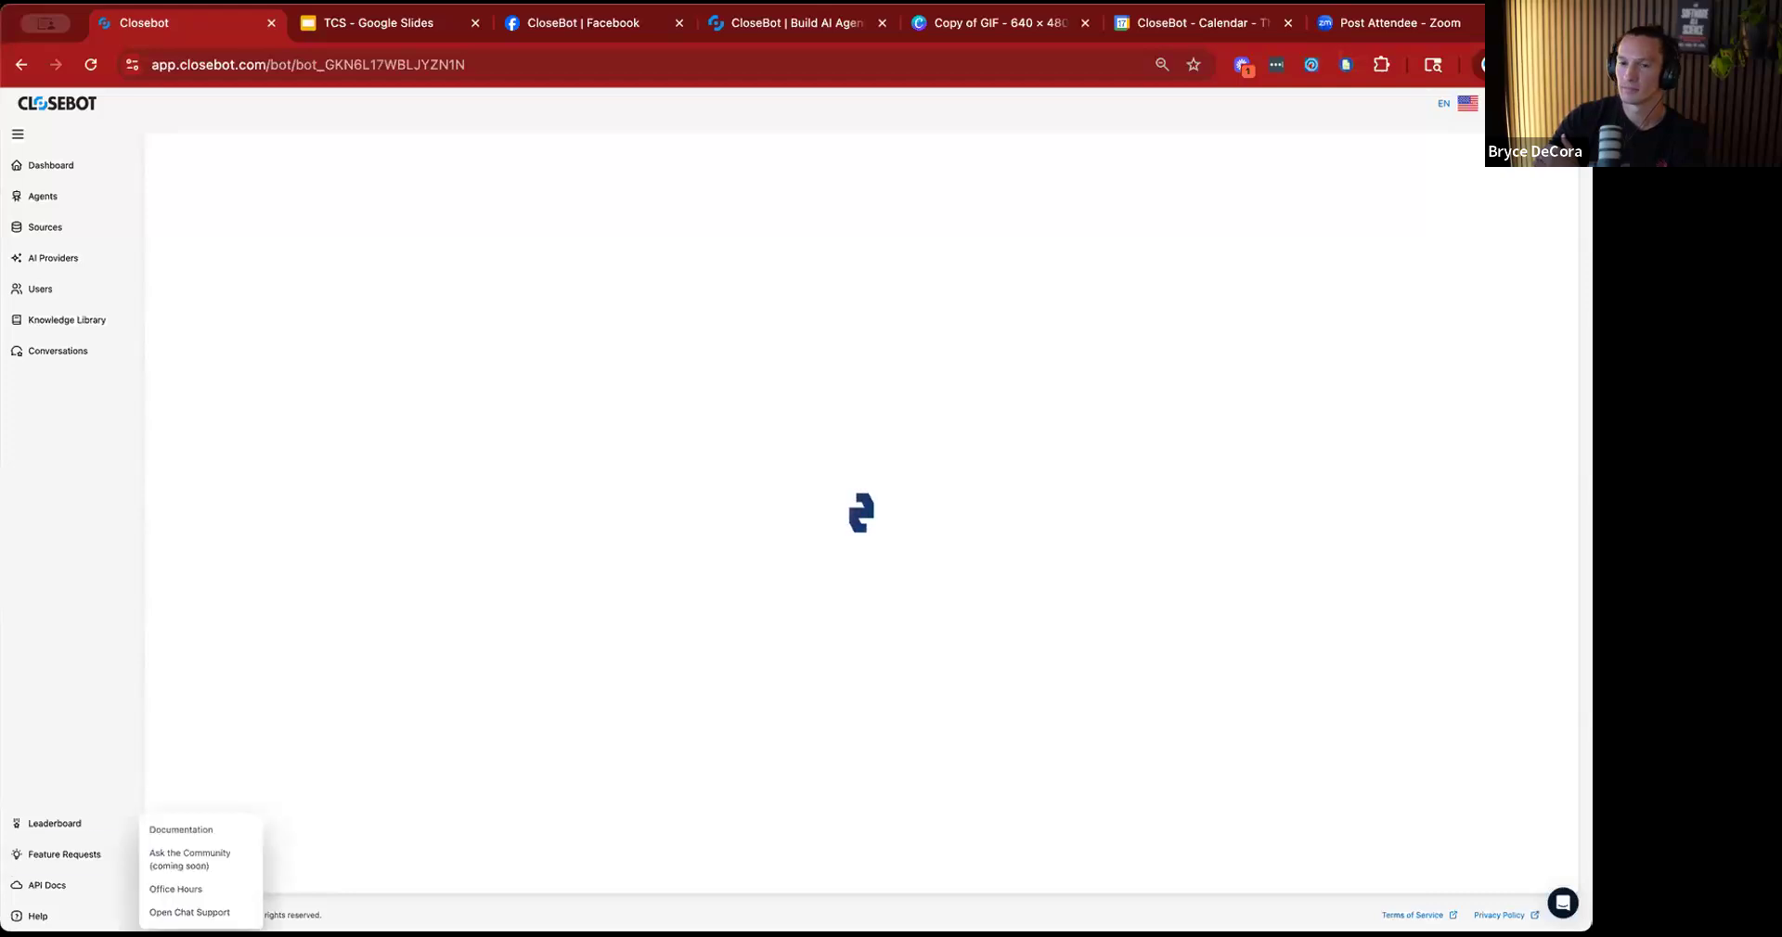
drag(3, 929, 8, 936)
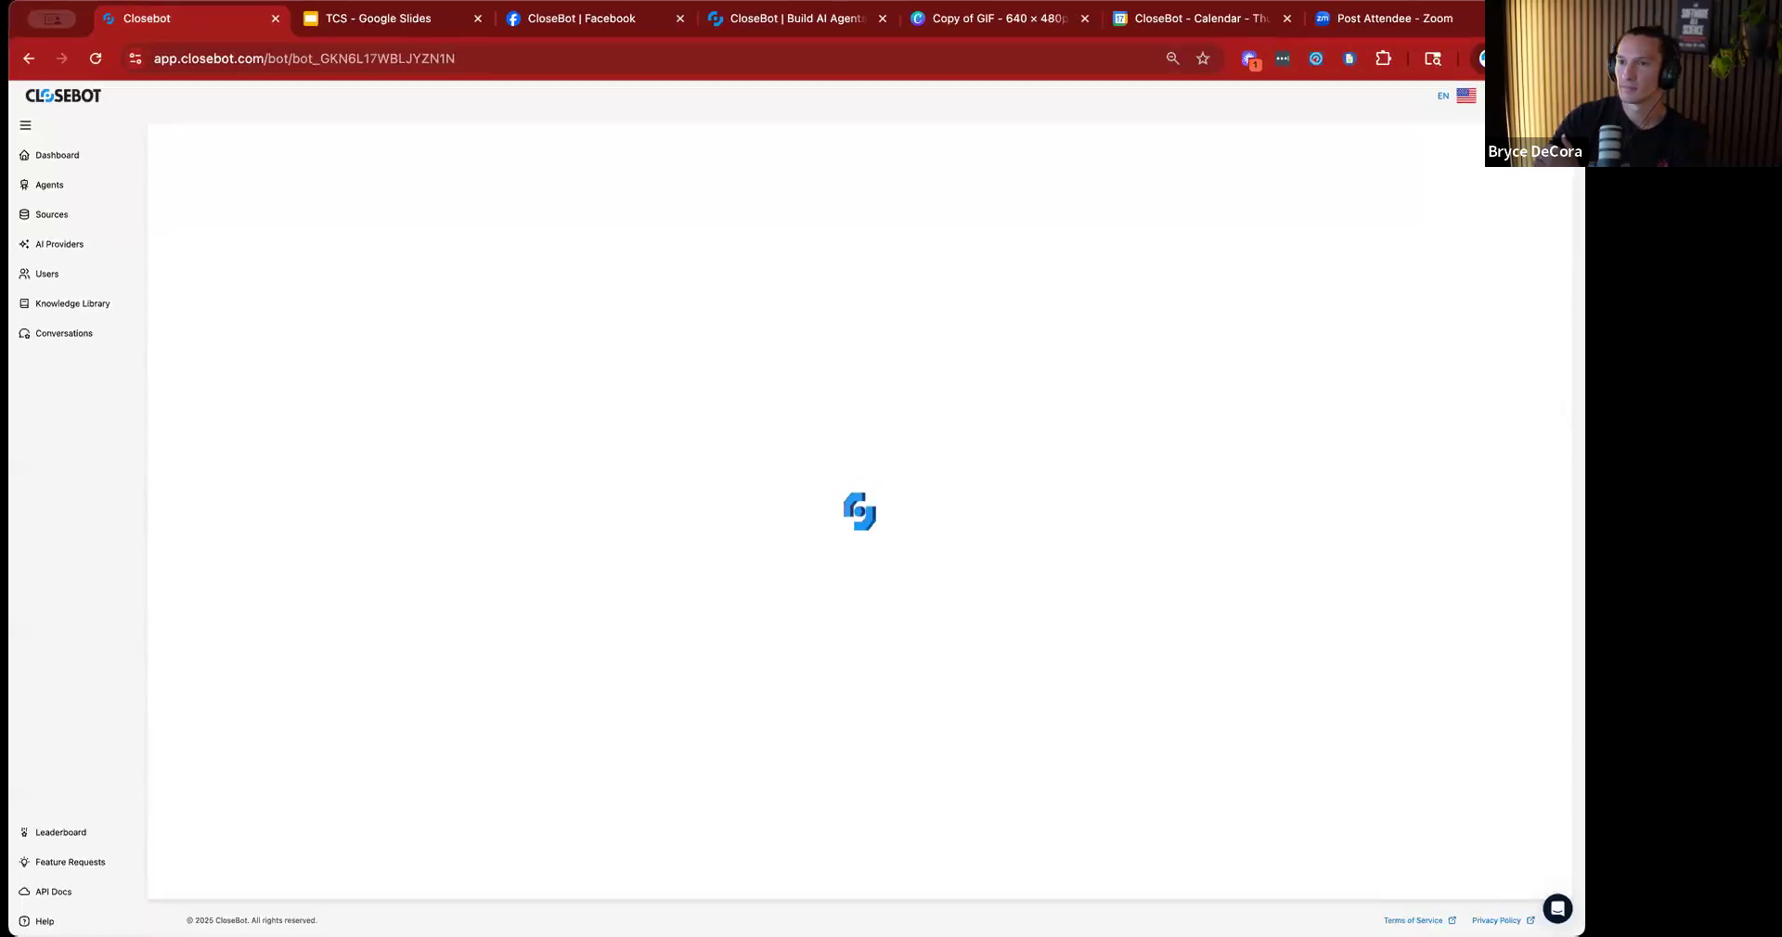
drag(17, 833, 4, 905)
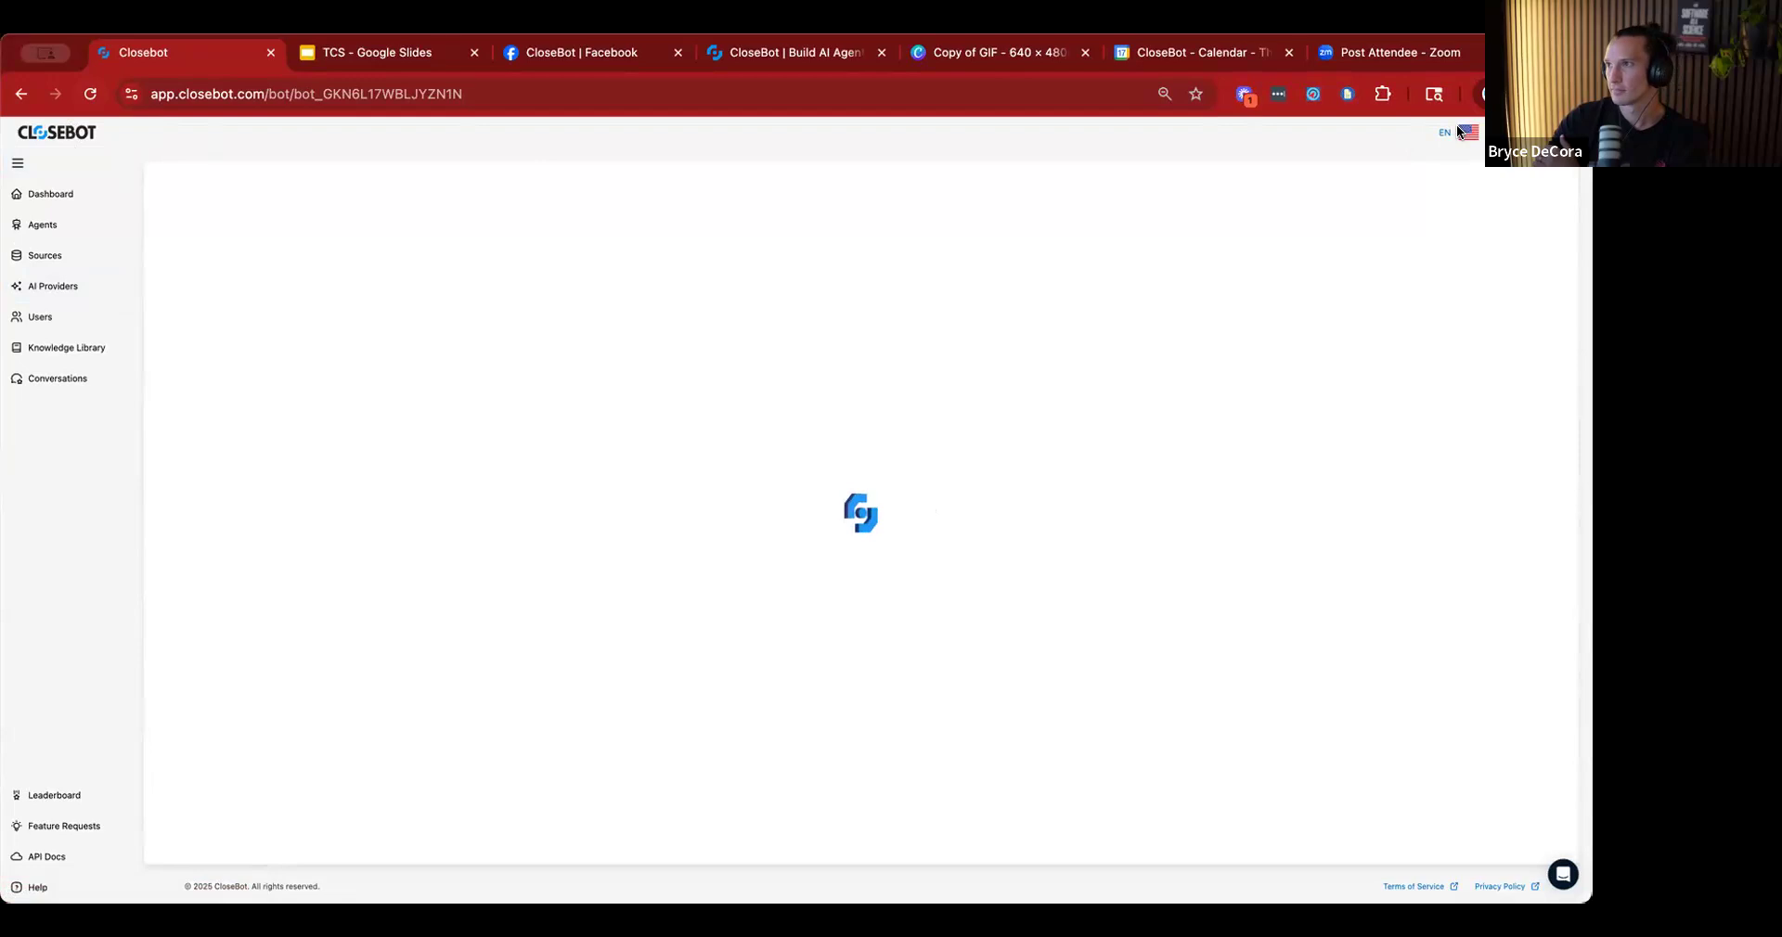
drag(3, 37, 100, 44)
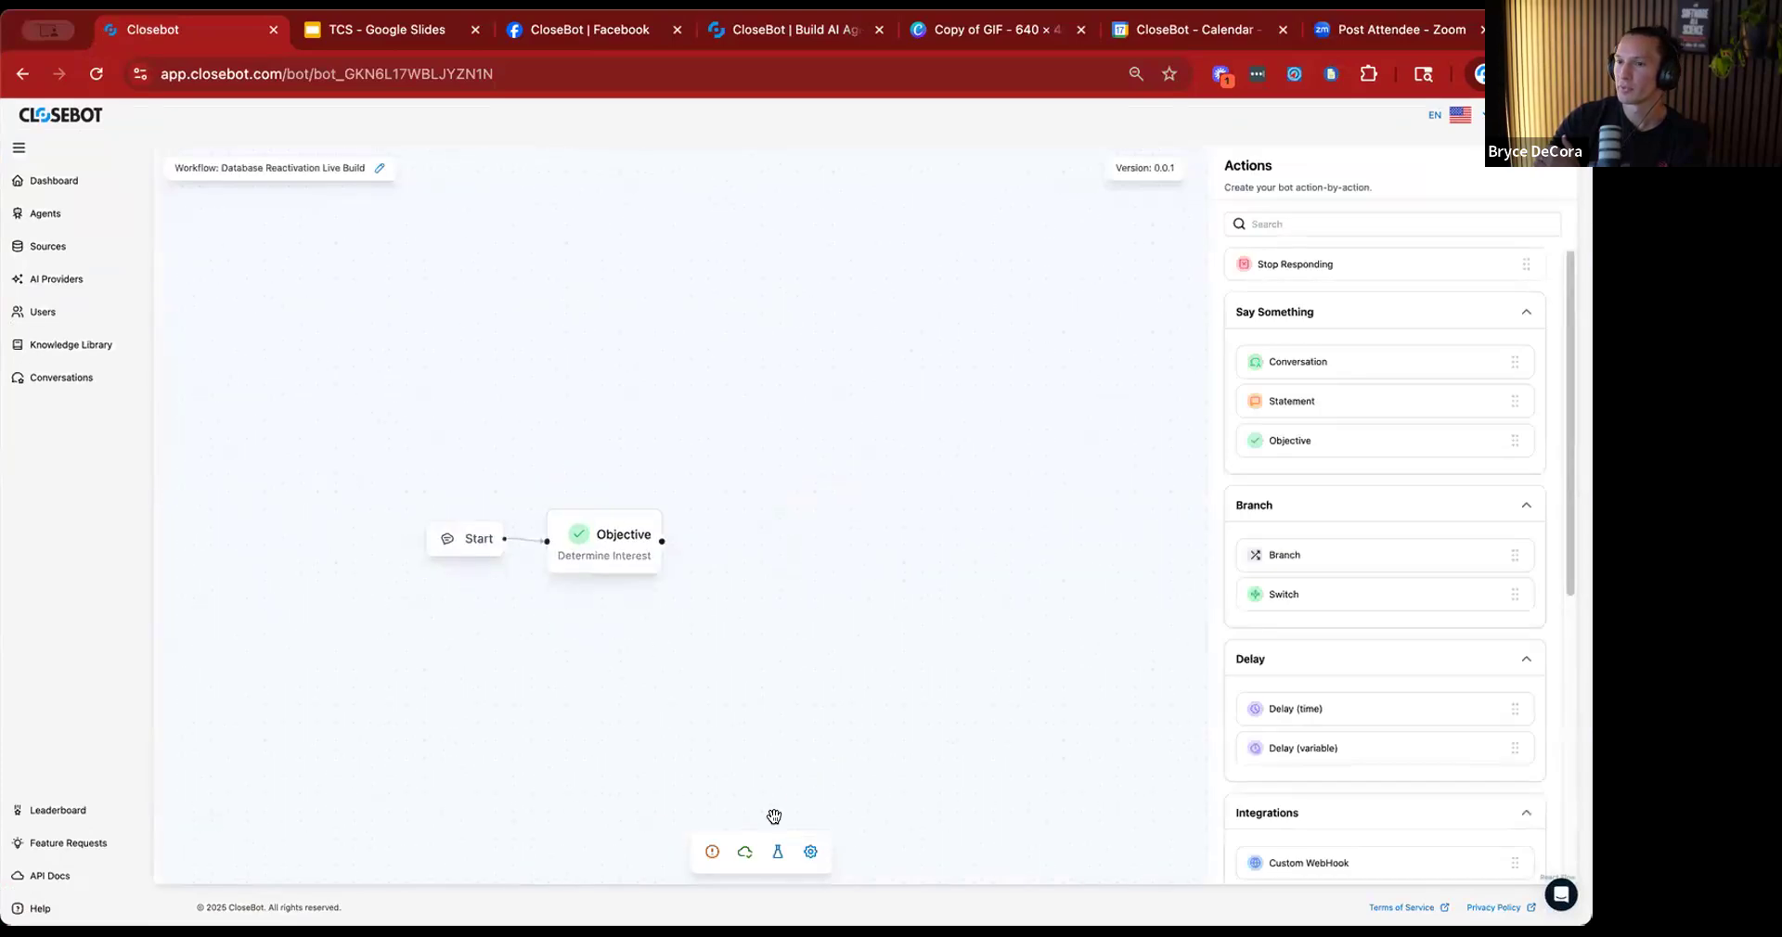
click(711, 851)
Open the Objective node's short description and check the job flow variables defined in the workflow settings.
click(611, 538)
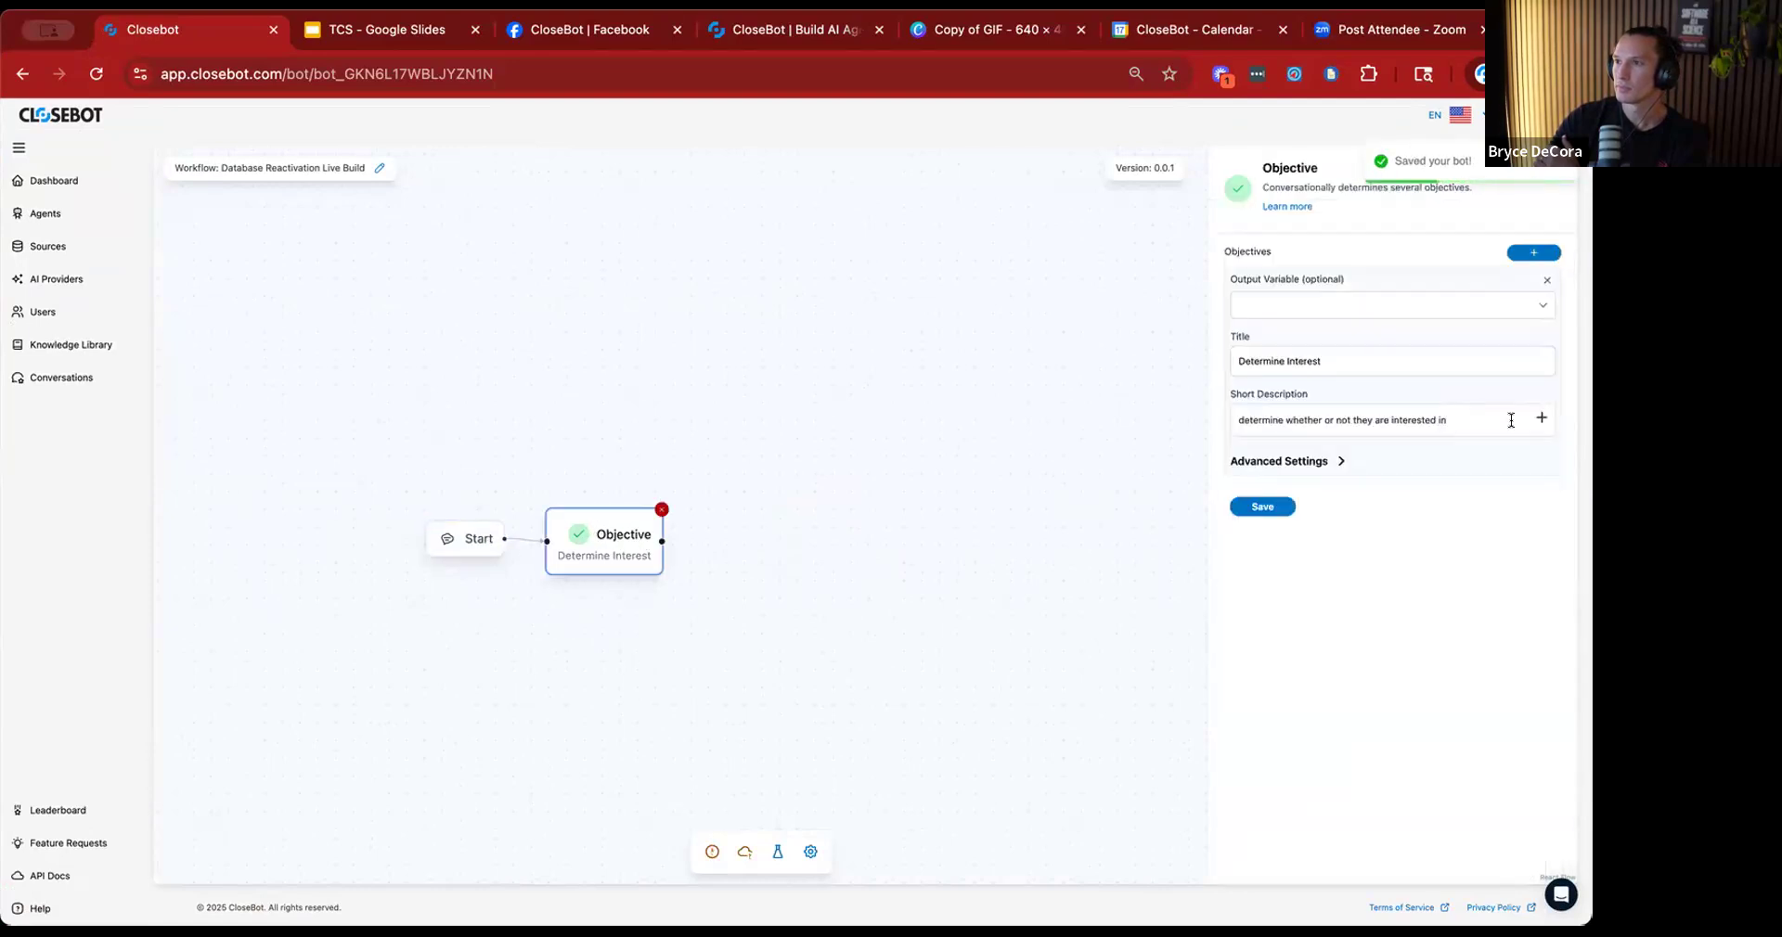
click(1483, 419)
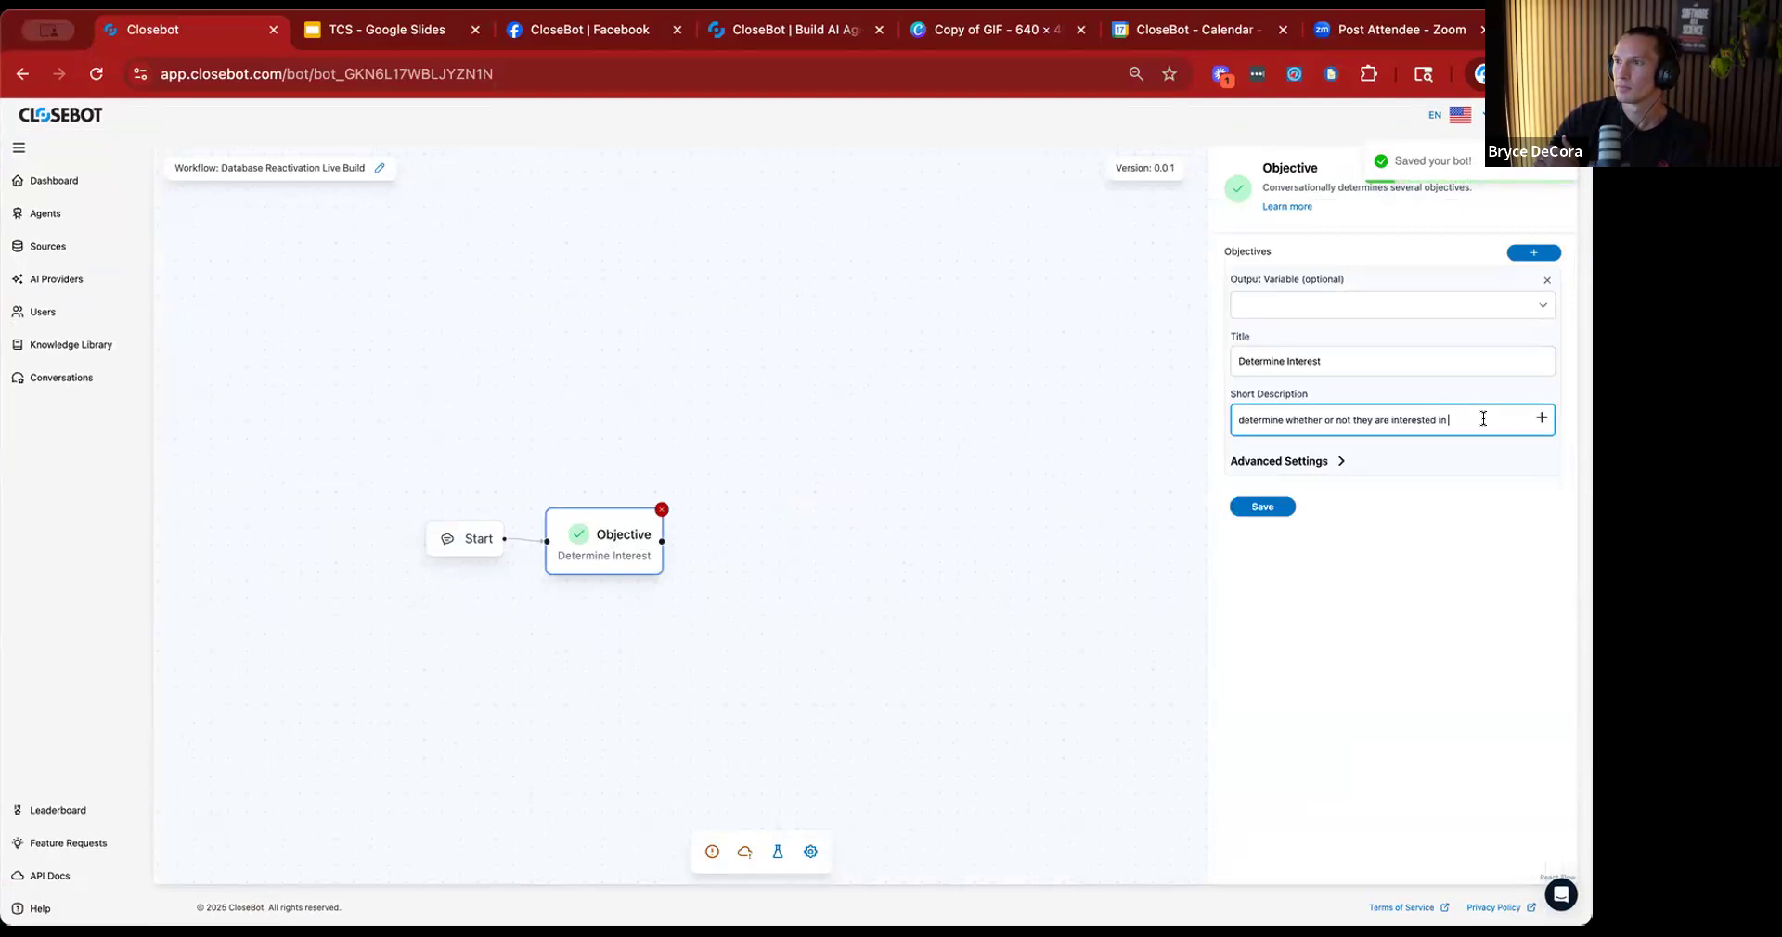
click(810, 852)
click(766, 258)
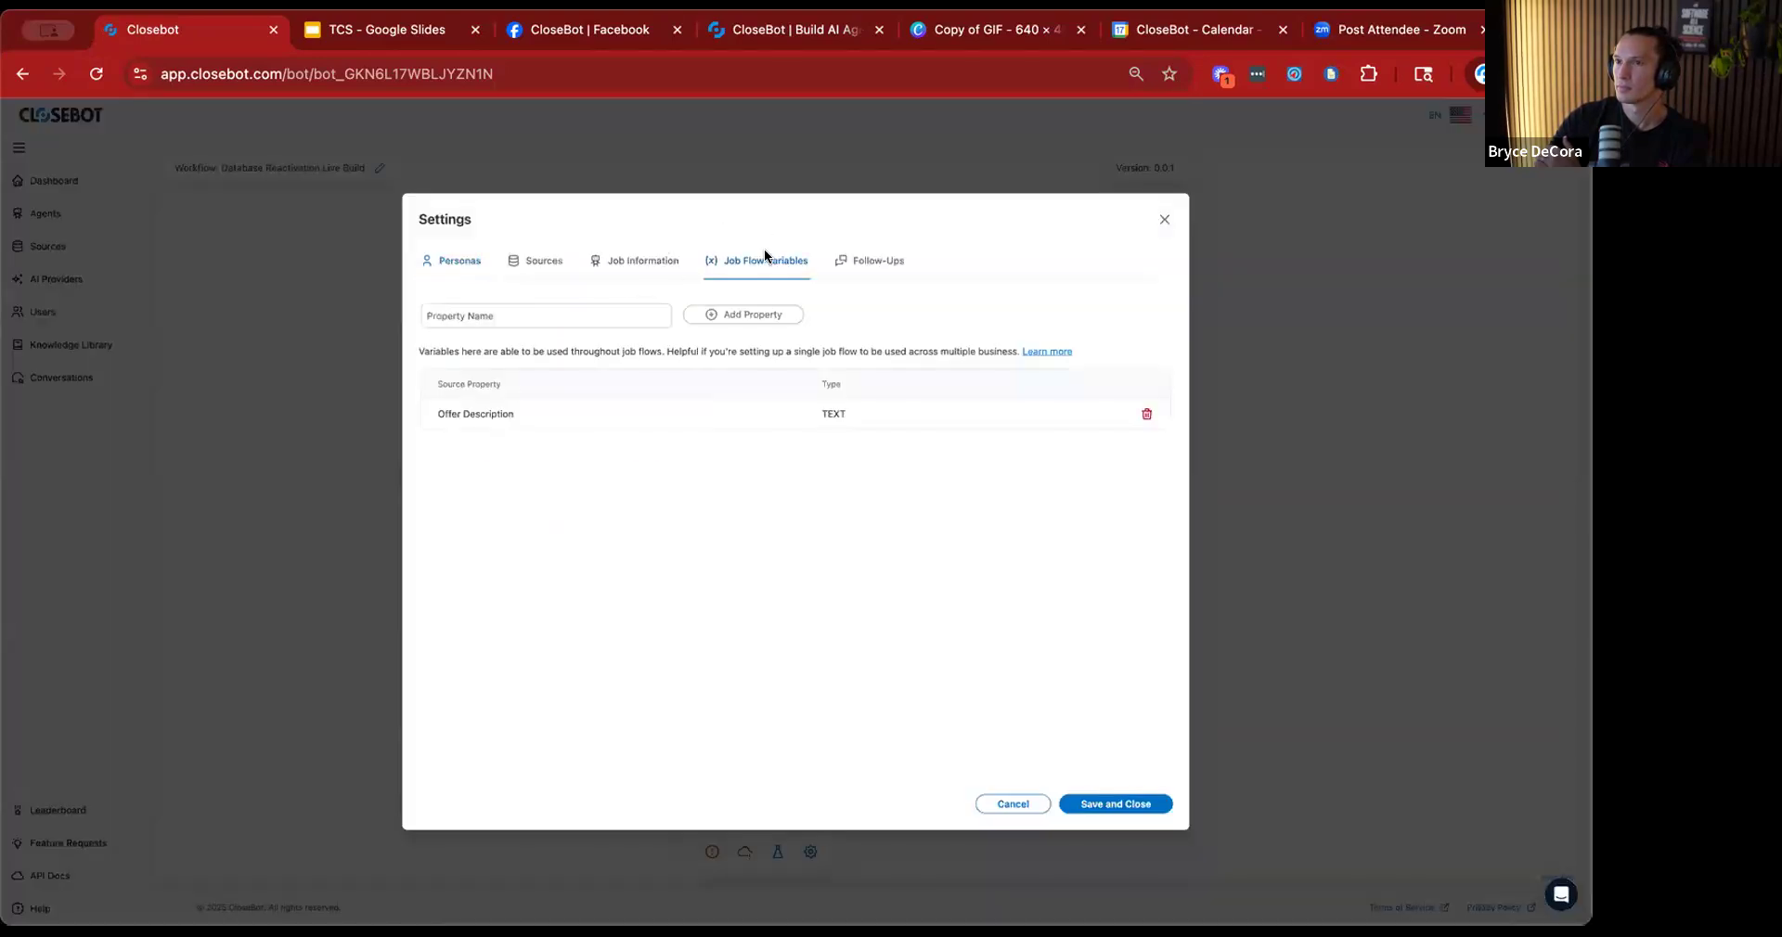
click(1164, 220)
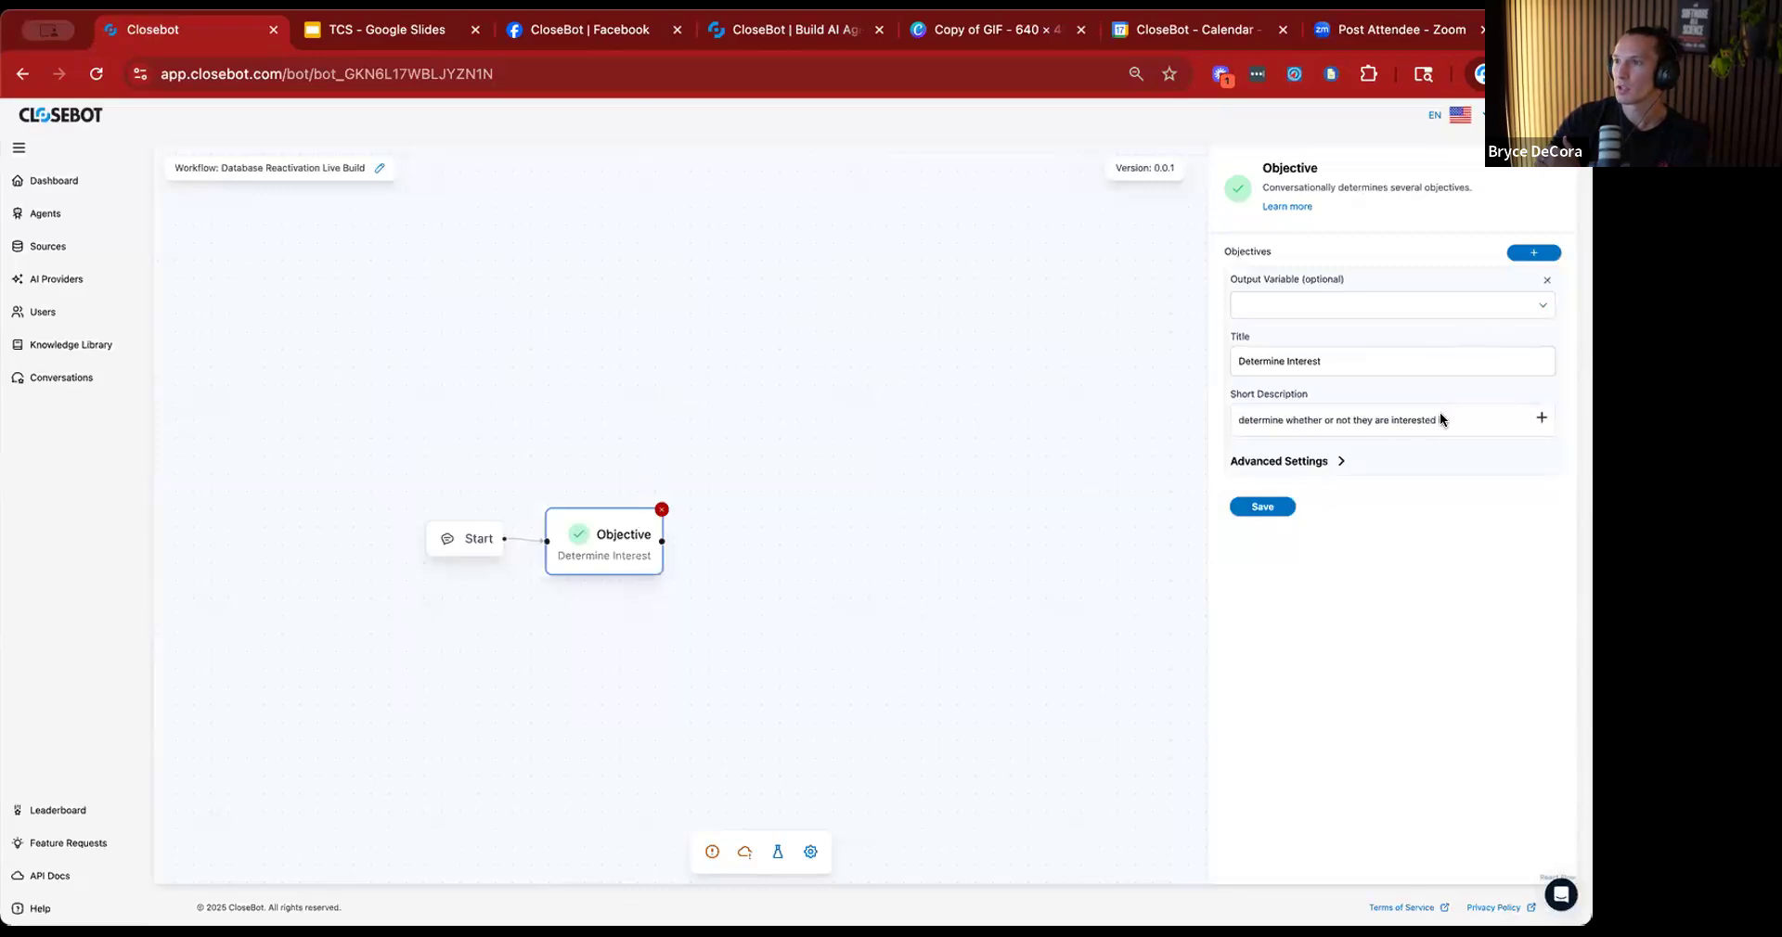
Insert the Source.Offer Description variable after "determine whether or not they are interested in" in the short description and save the objective.
click(1466, 413)
click(1542, 417)
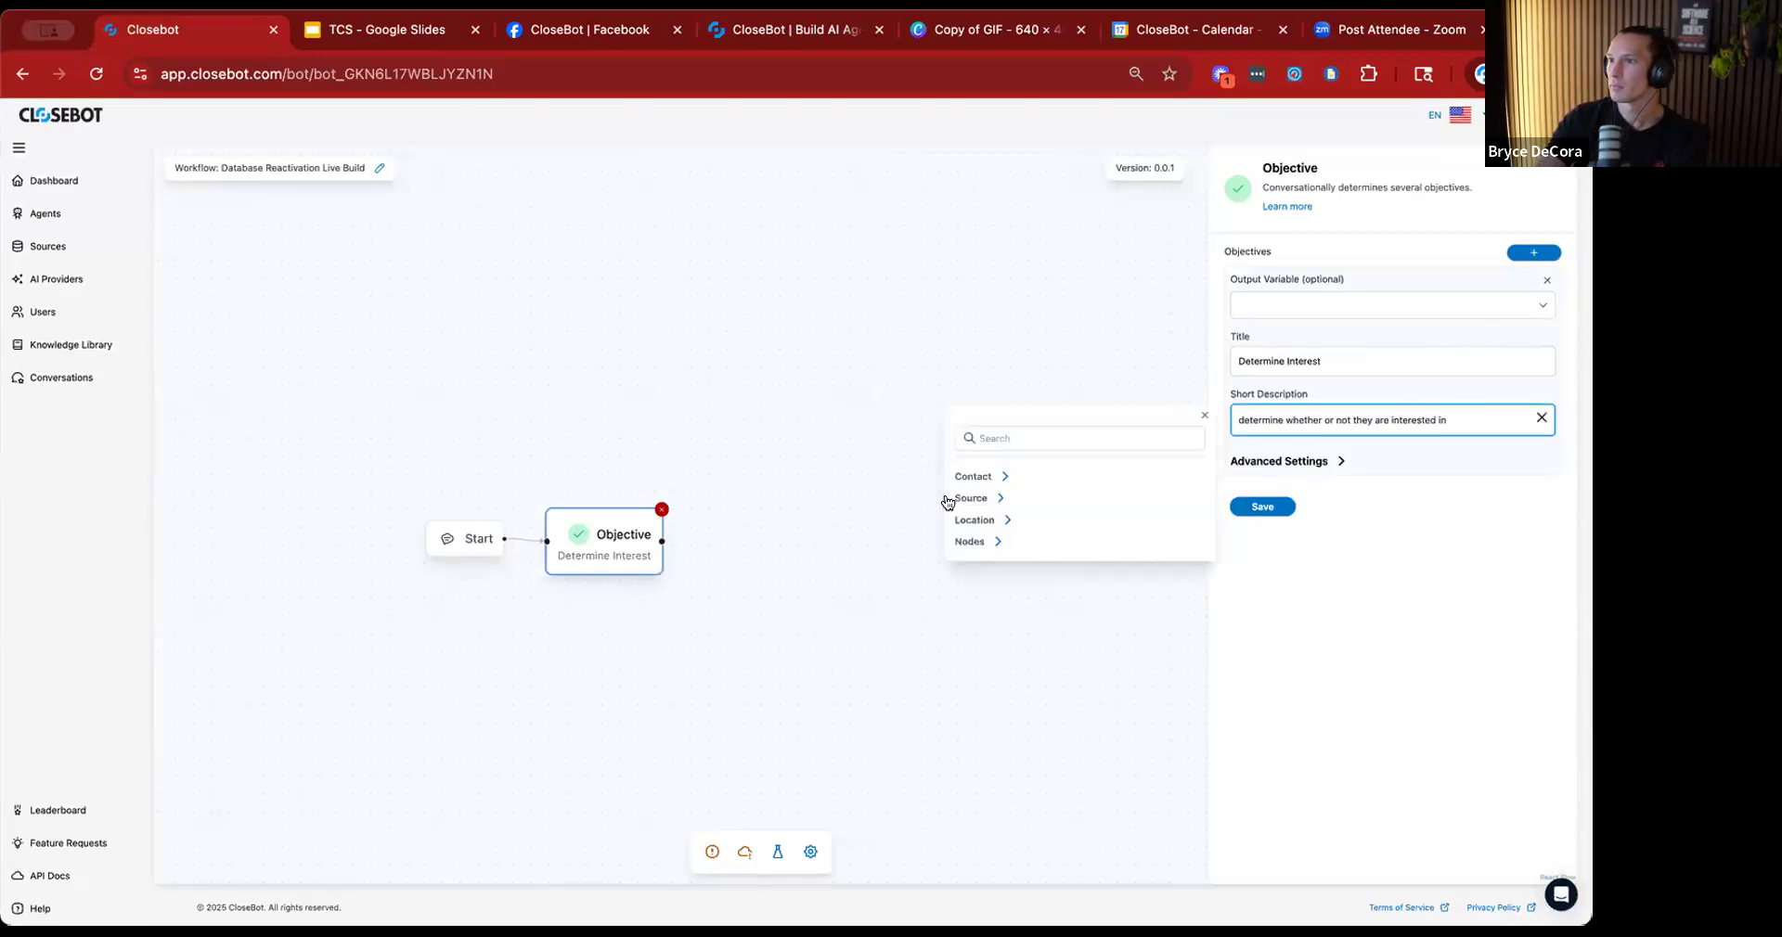
click(985, 501)
click(1095, 522)
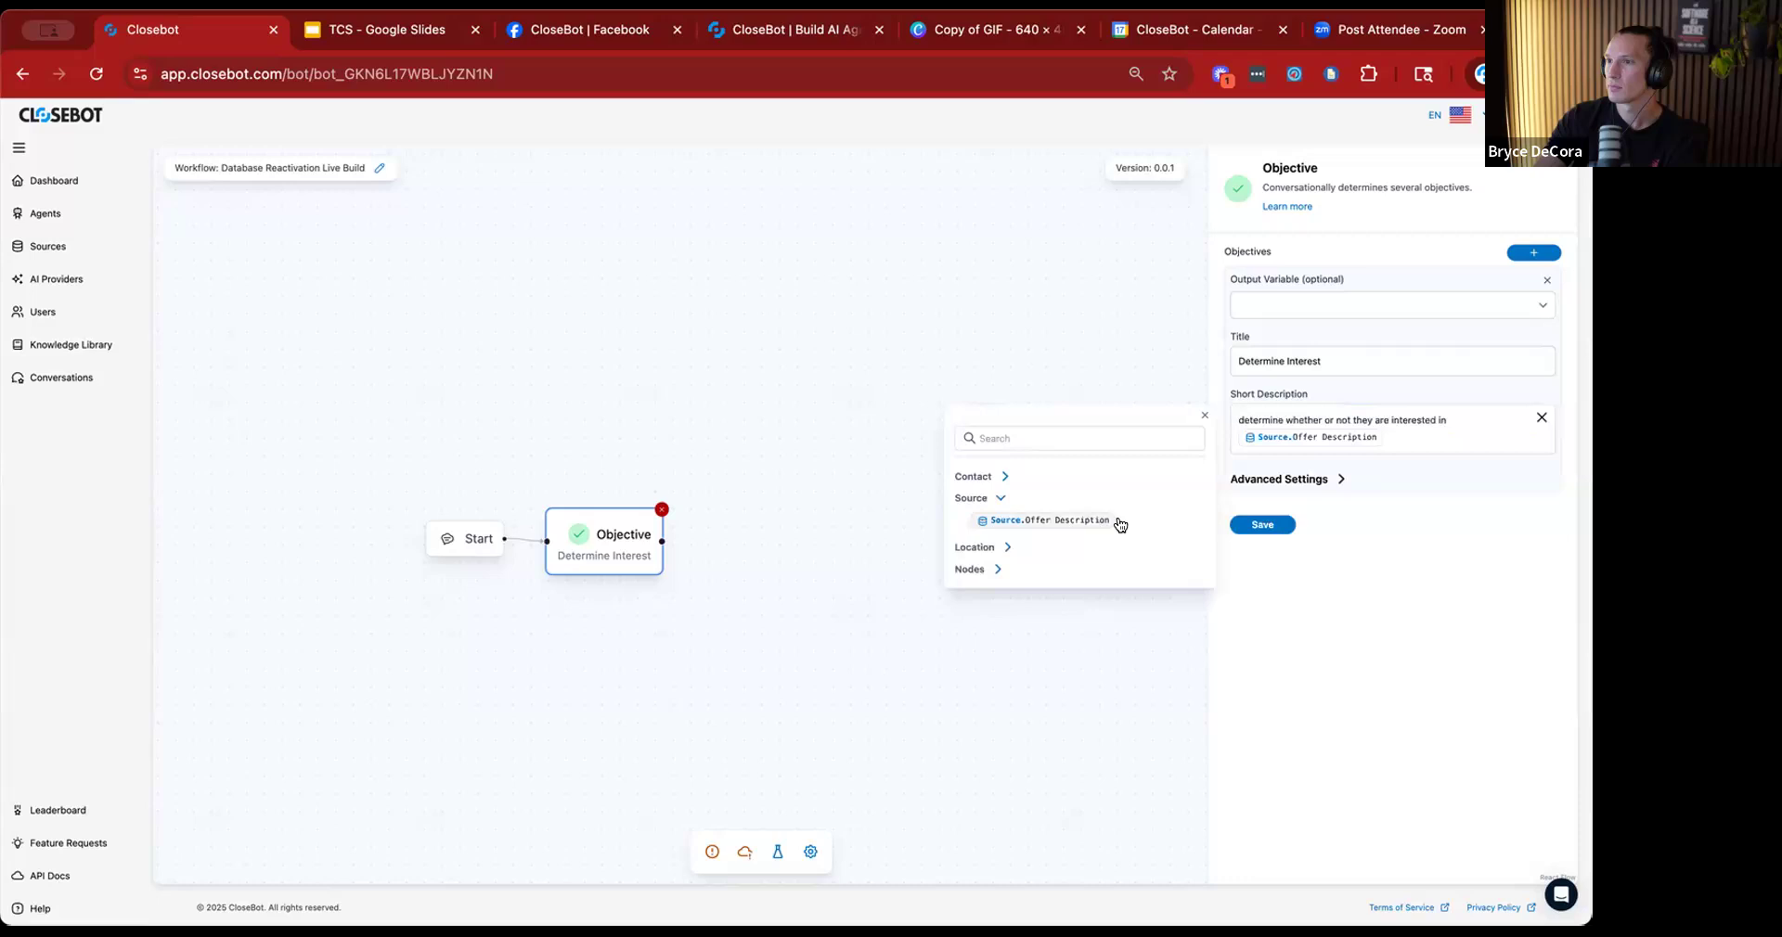
click(1205, 415)
click(1262, 524)
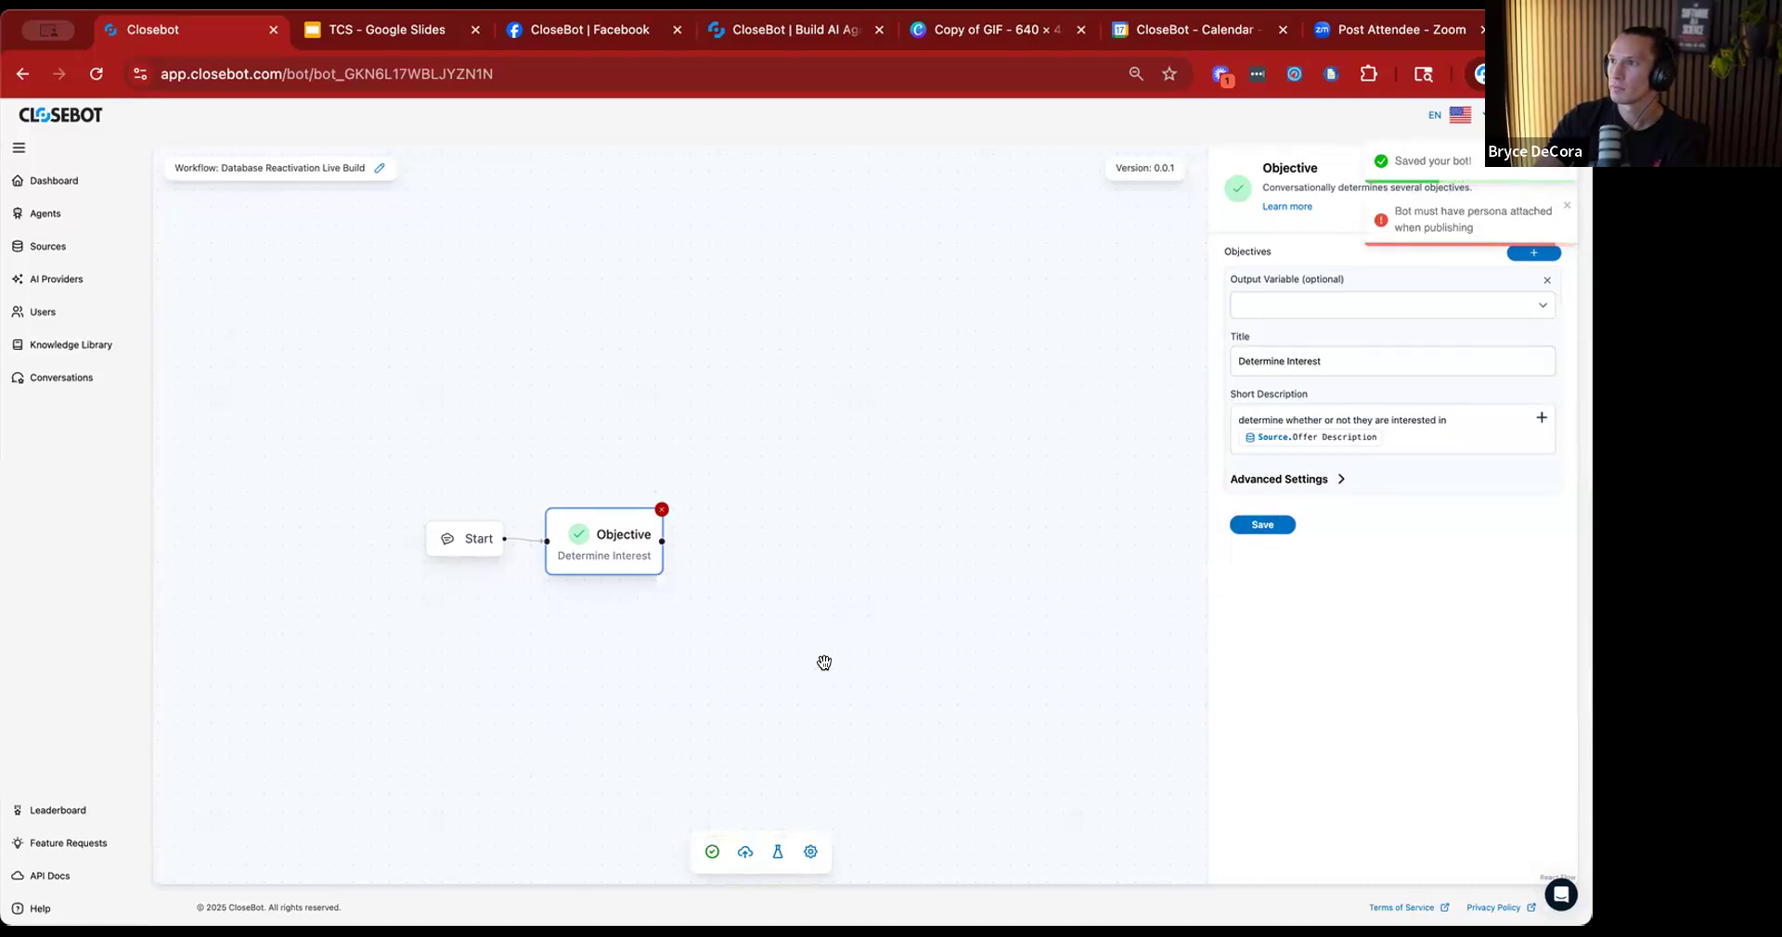
Attach the purple Sam persona to the Database Reactivation Live Build workflow in its settings and save.
click(811, 852)
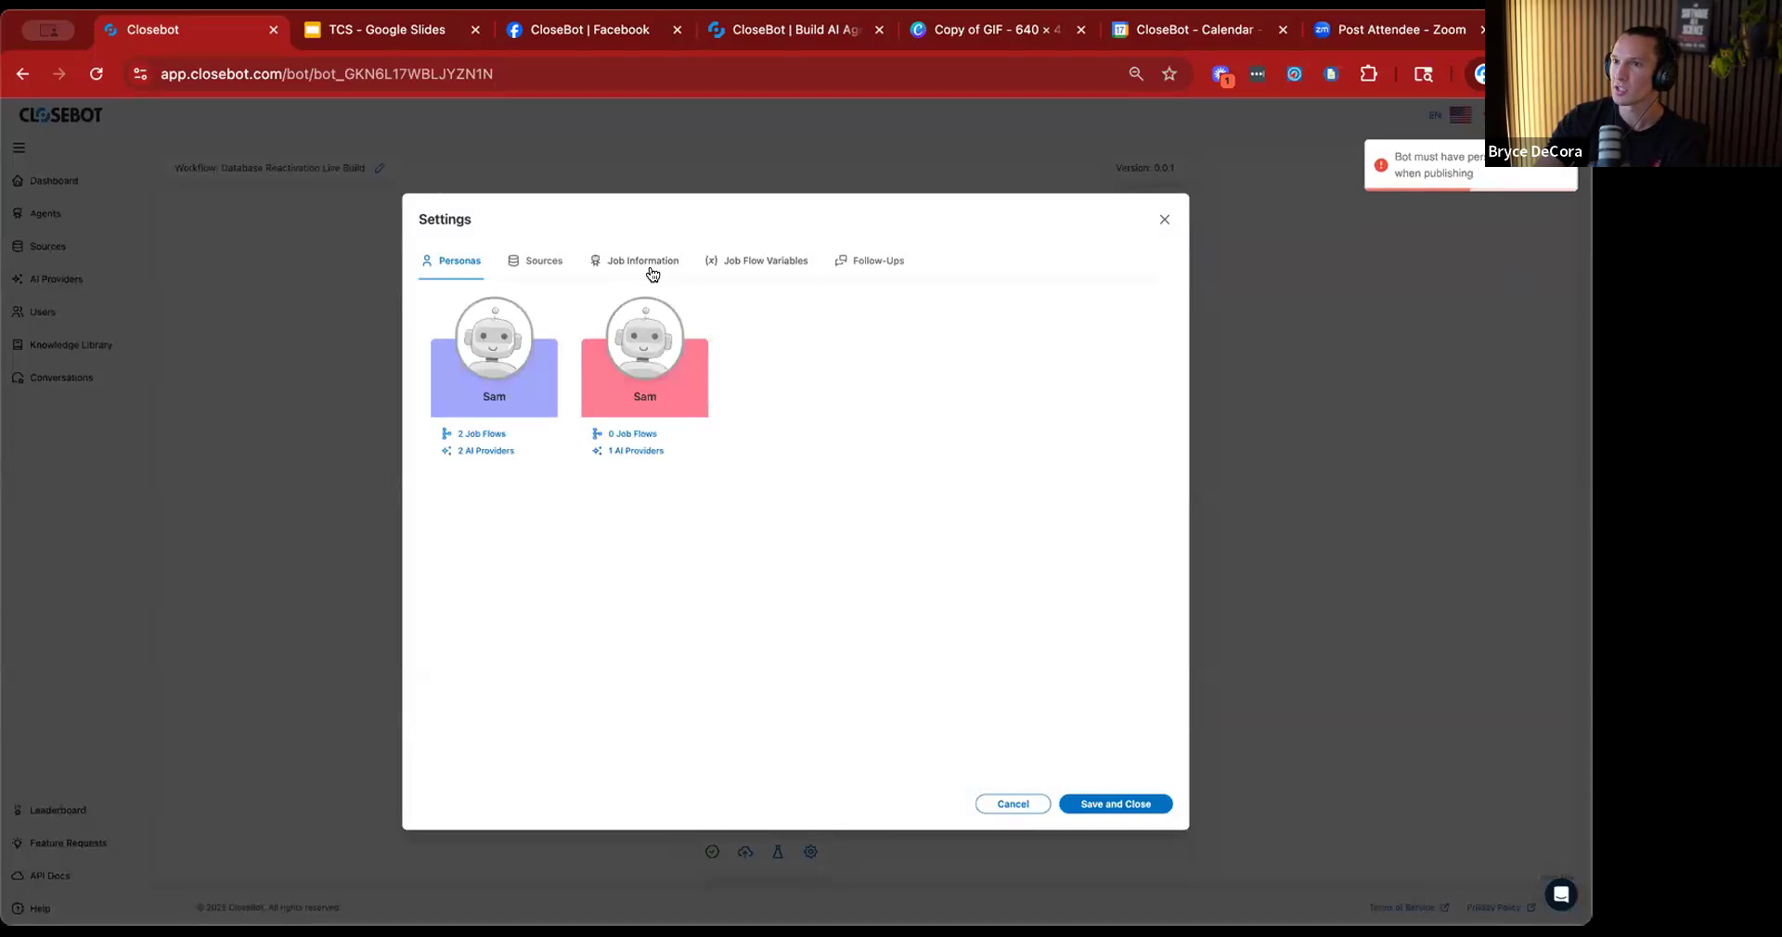
click(492, 399)
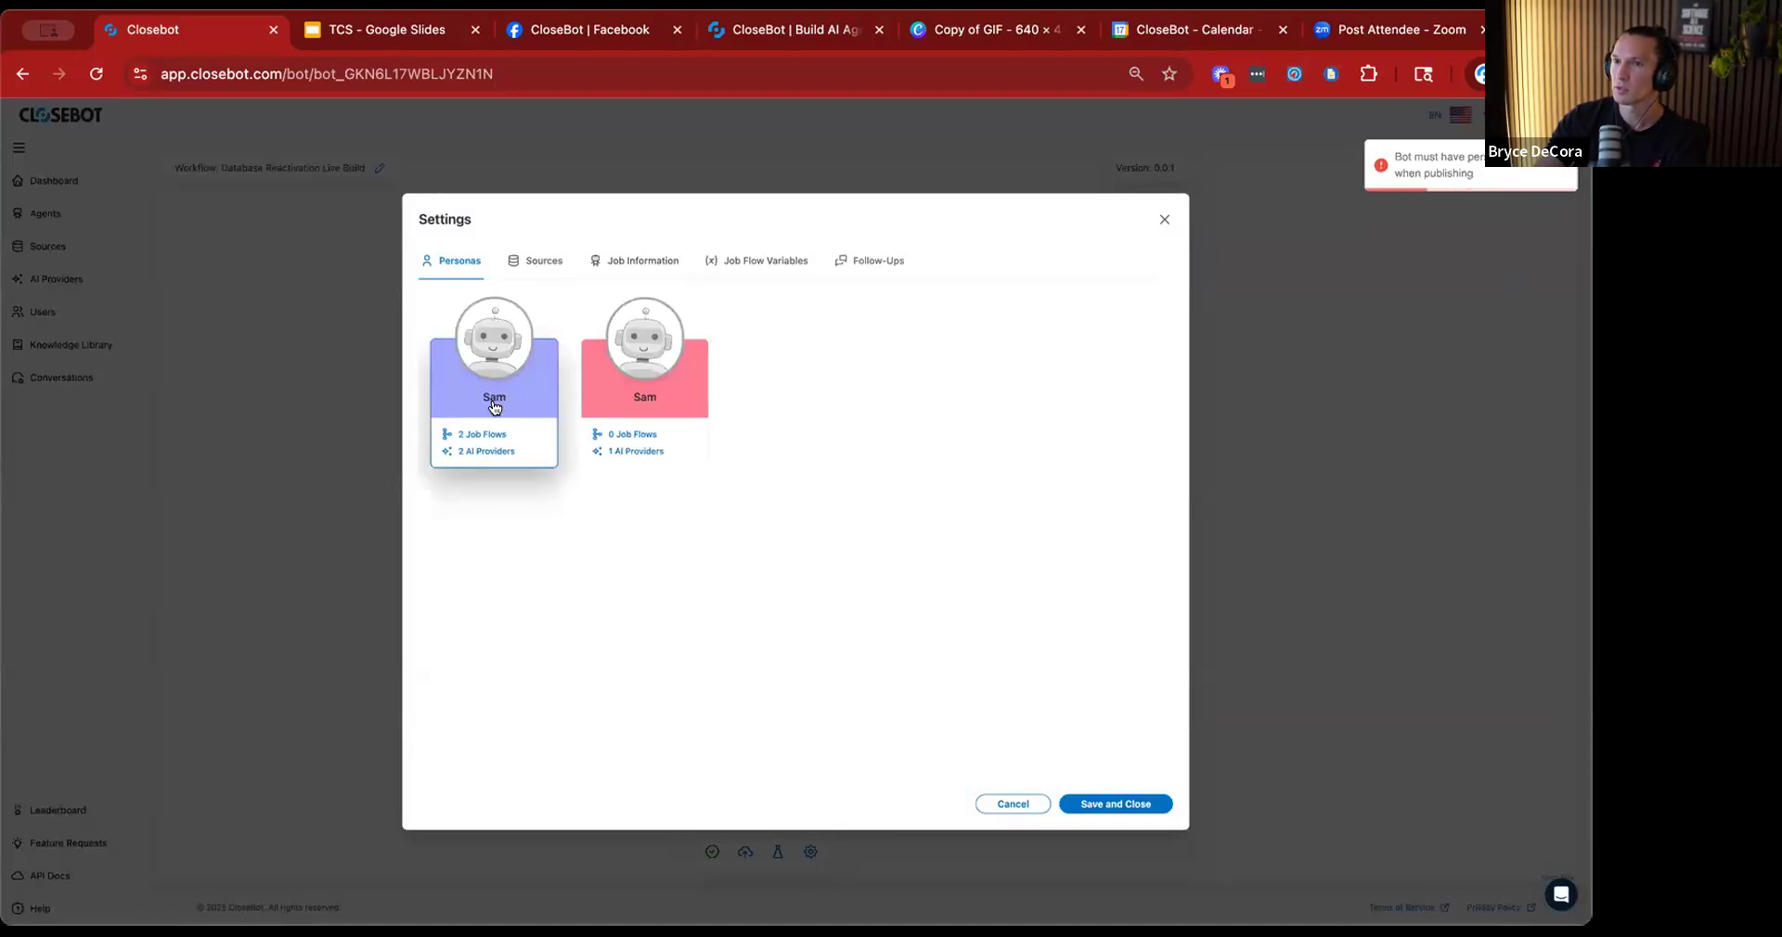
click(1142, 800)
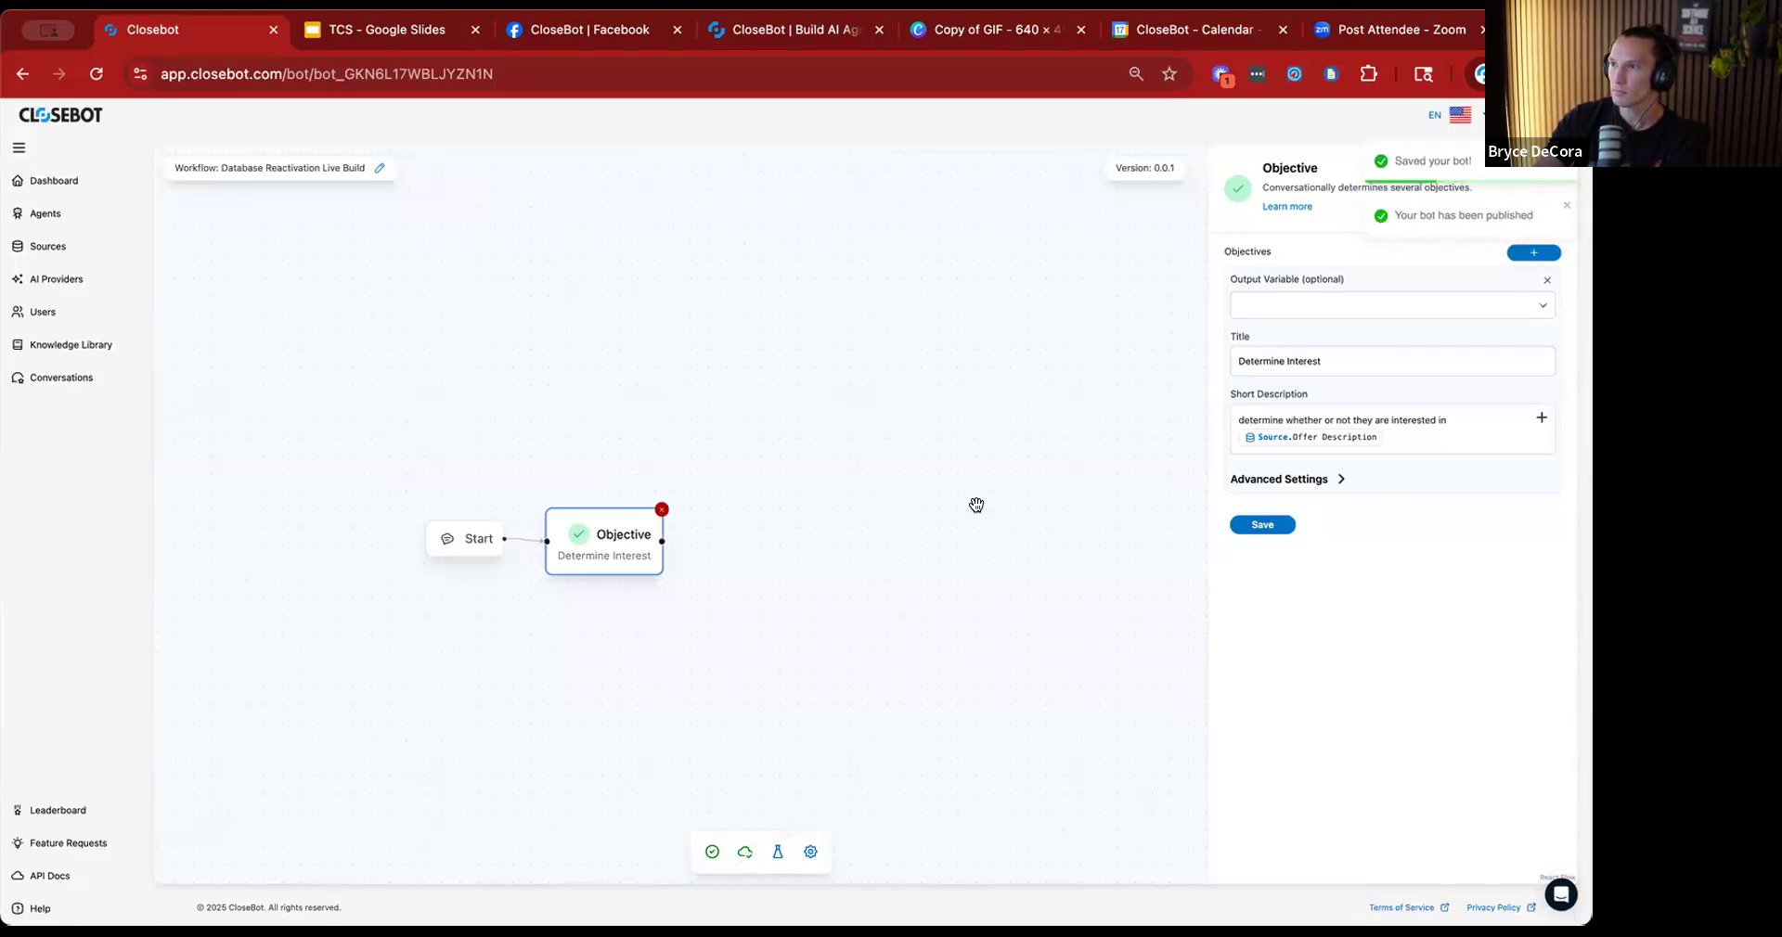
Open the settings of the Account 1 source and check its connected job flows.
click(51, 247)
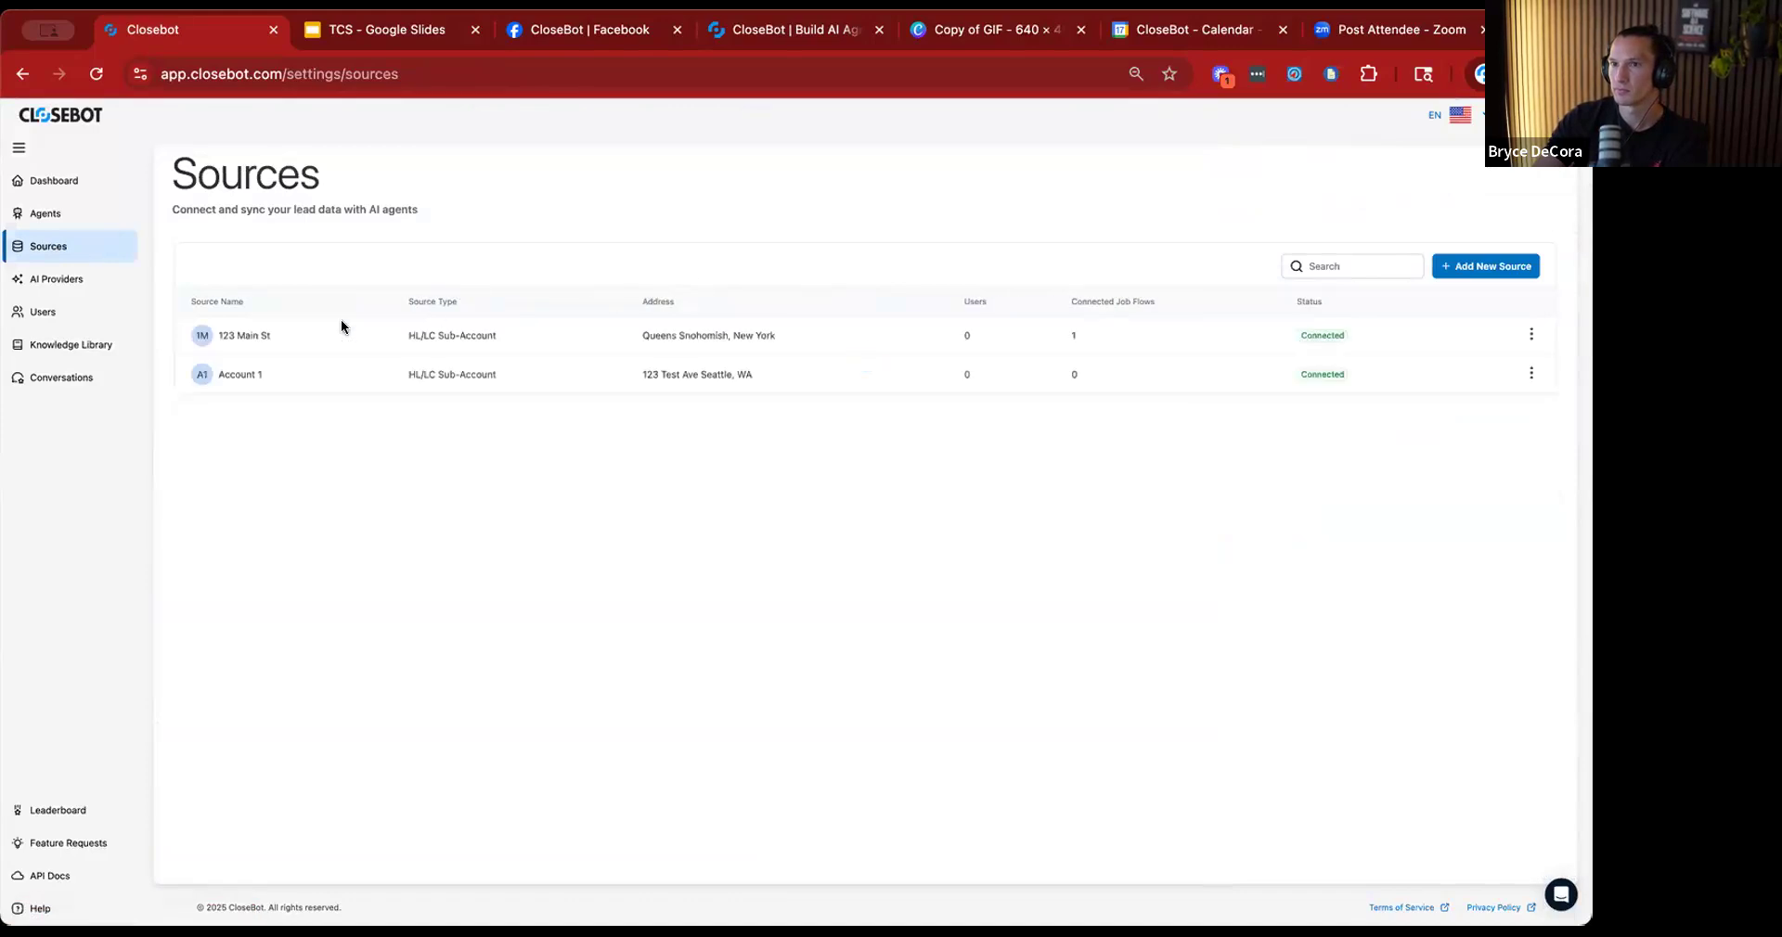
click(1532, 374)
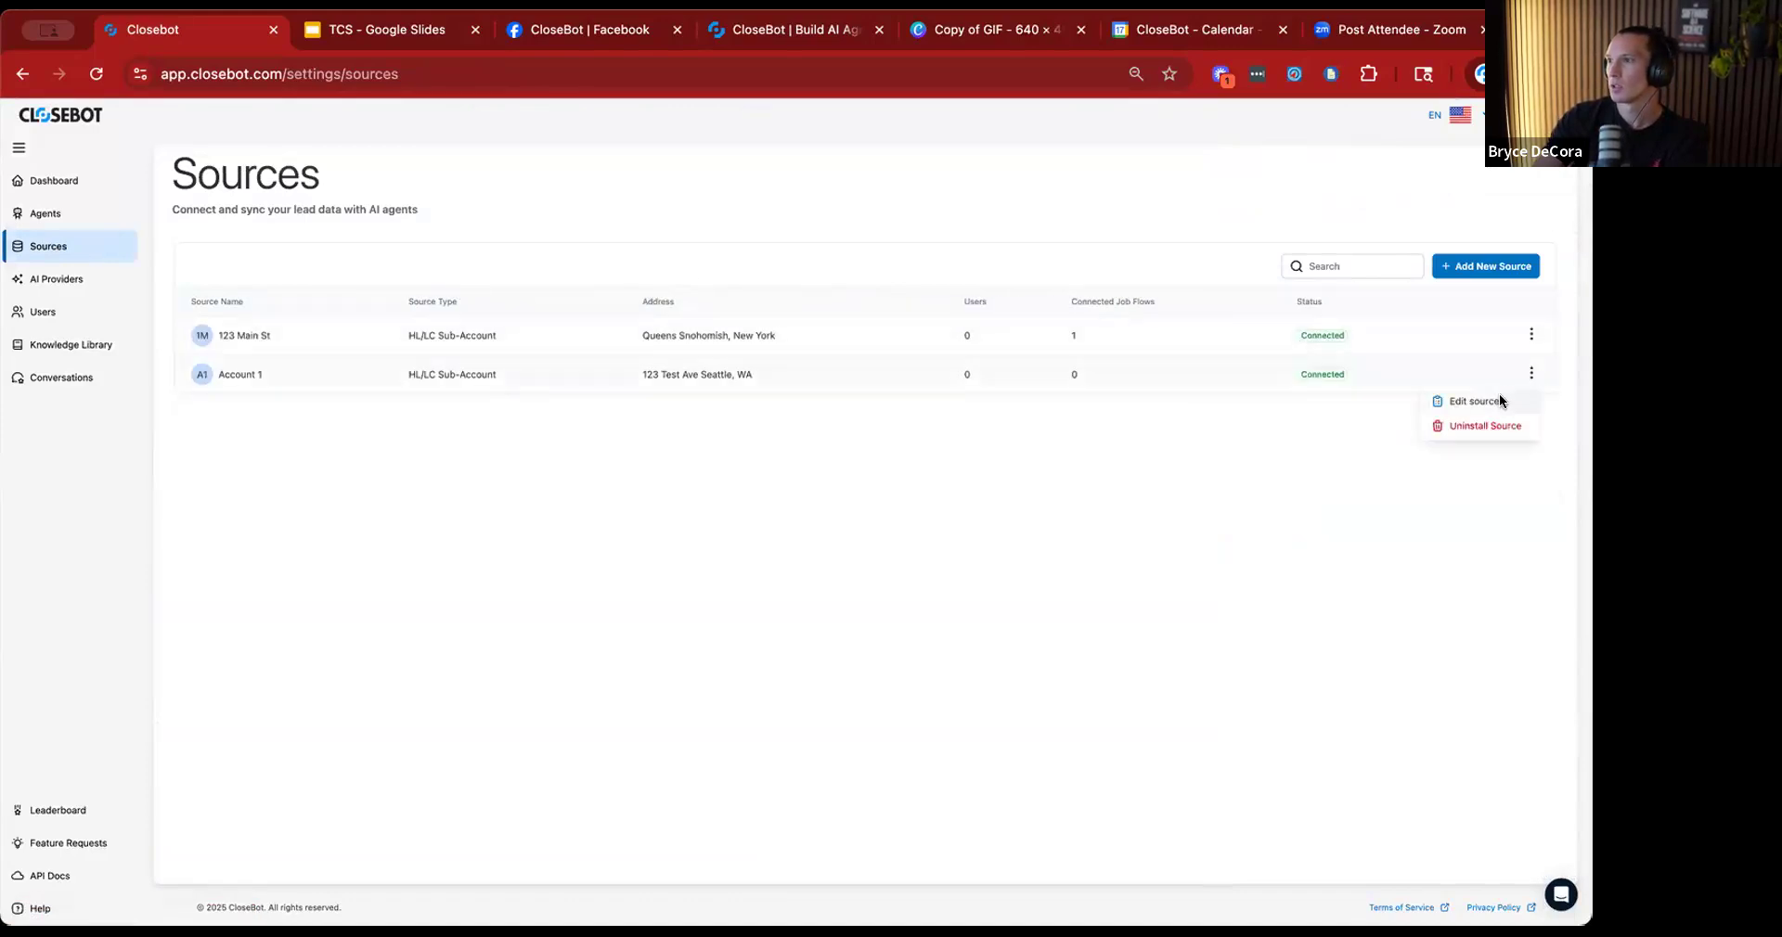
click(1499, 397)
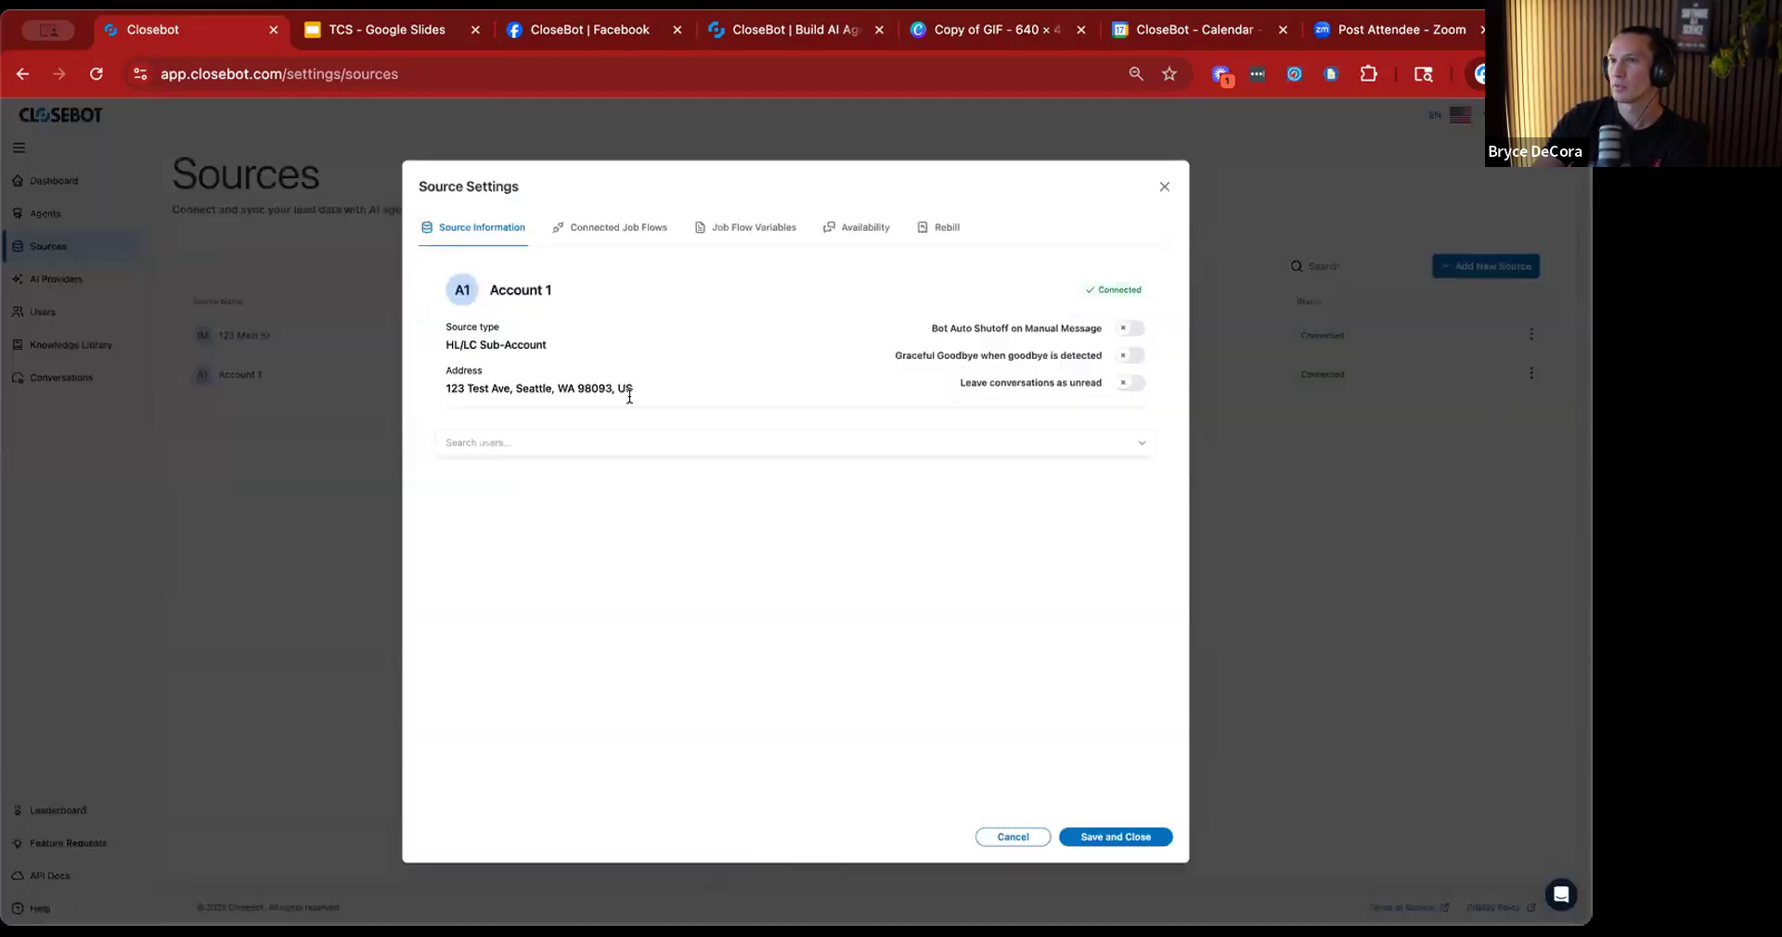
click(729, 228)
click(673, 227)
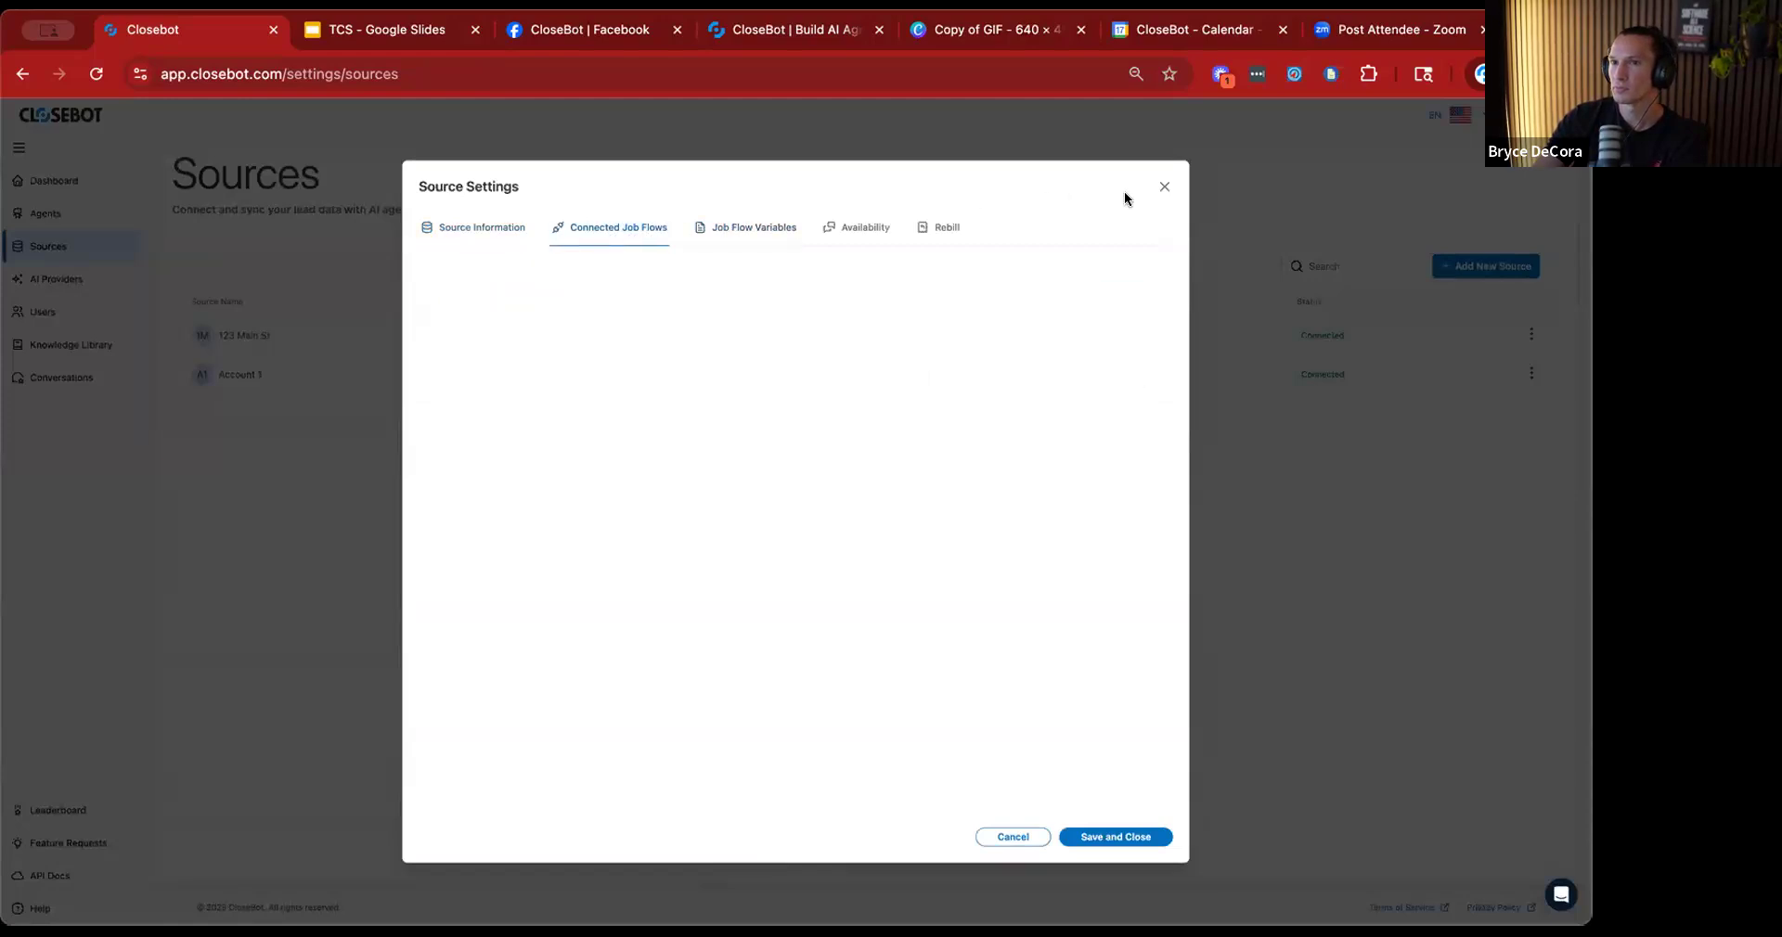
click(1167, 188)
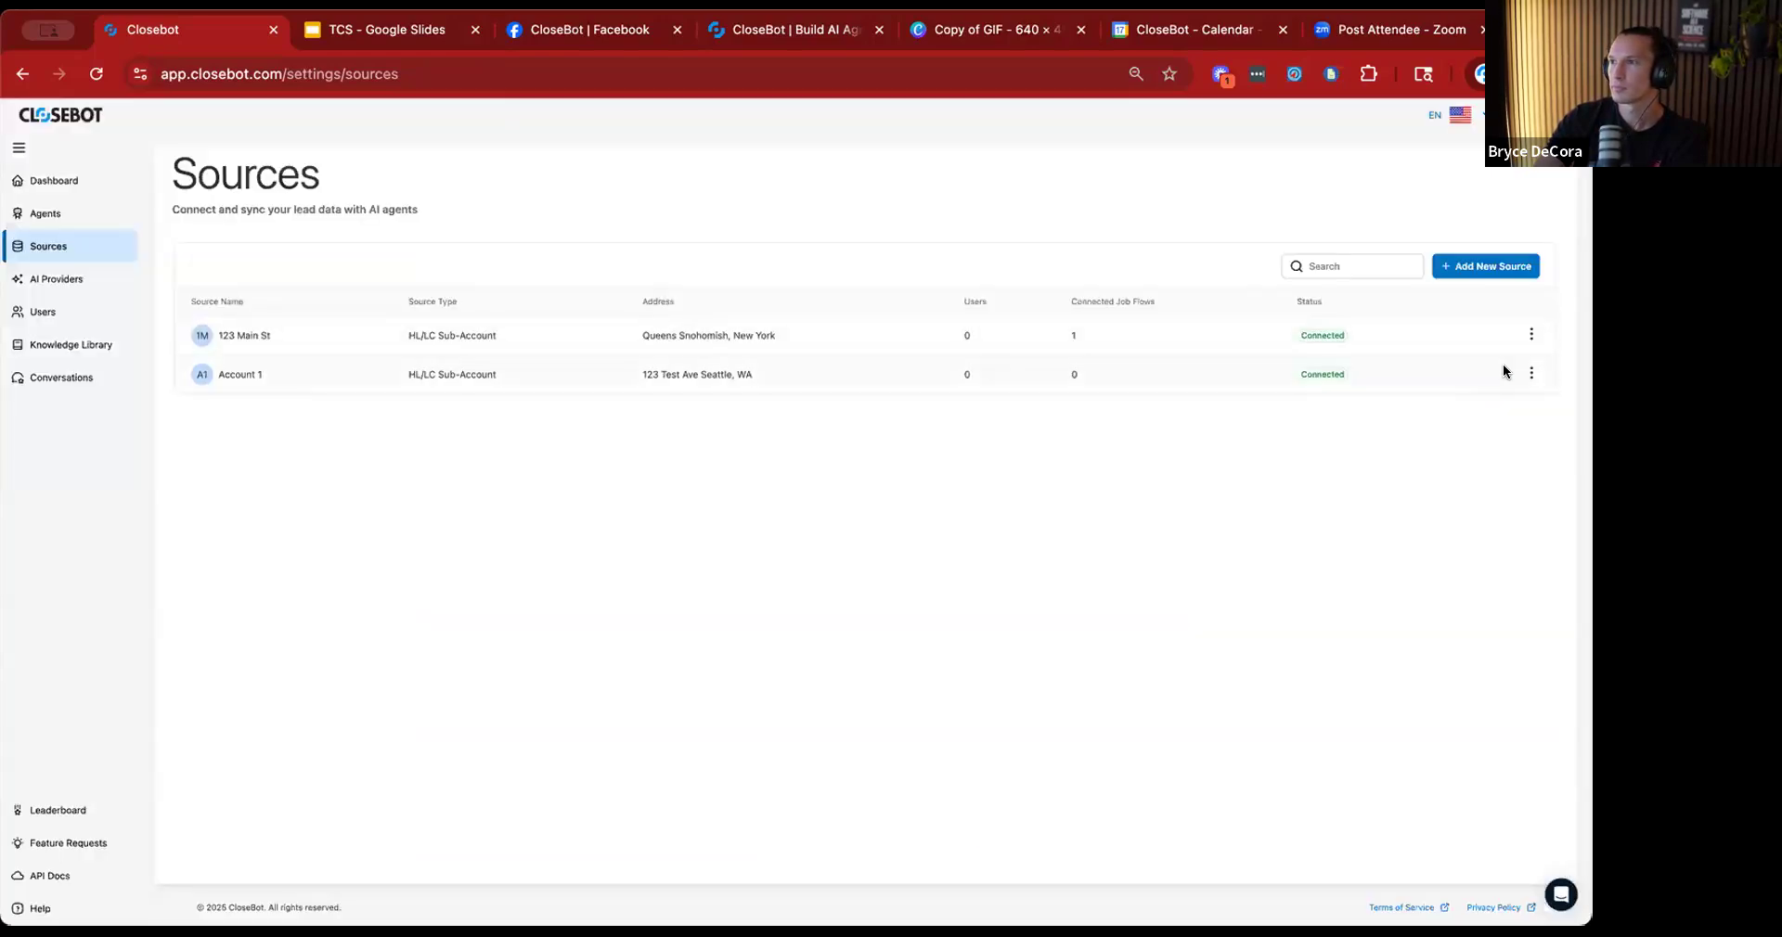
Reopen the Account 1 source settings and check which job flow variables are available for it.
click(1531, 374)
click(1512, 401)
click(725, 230)
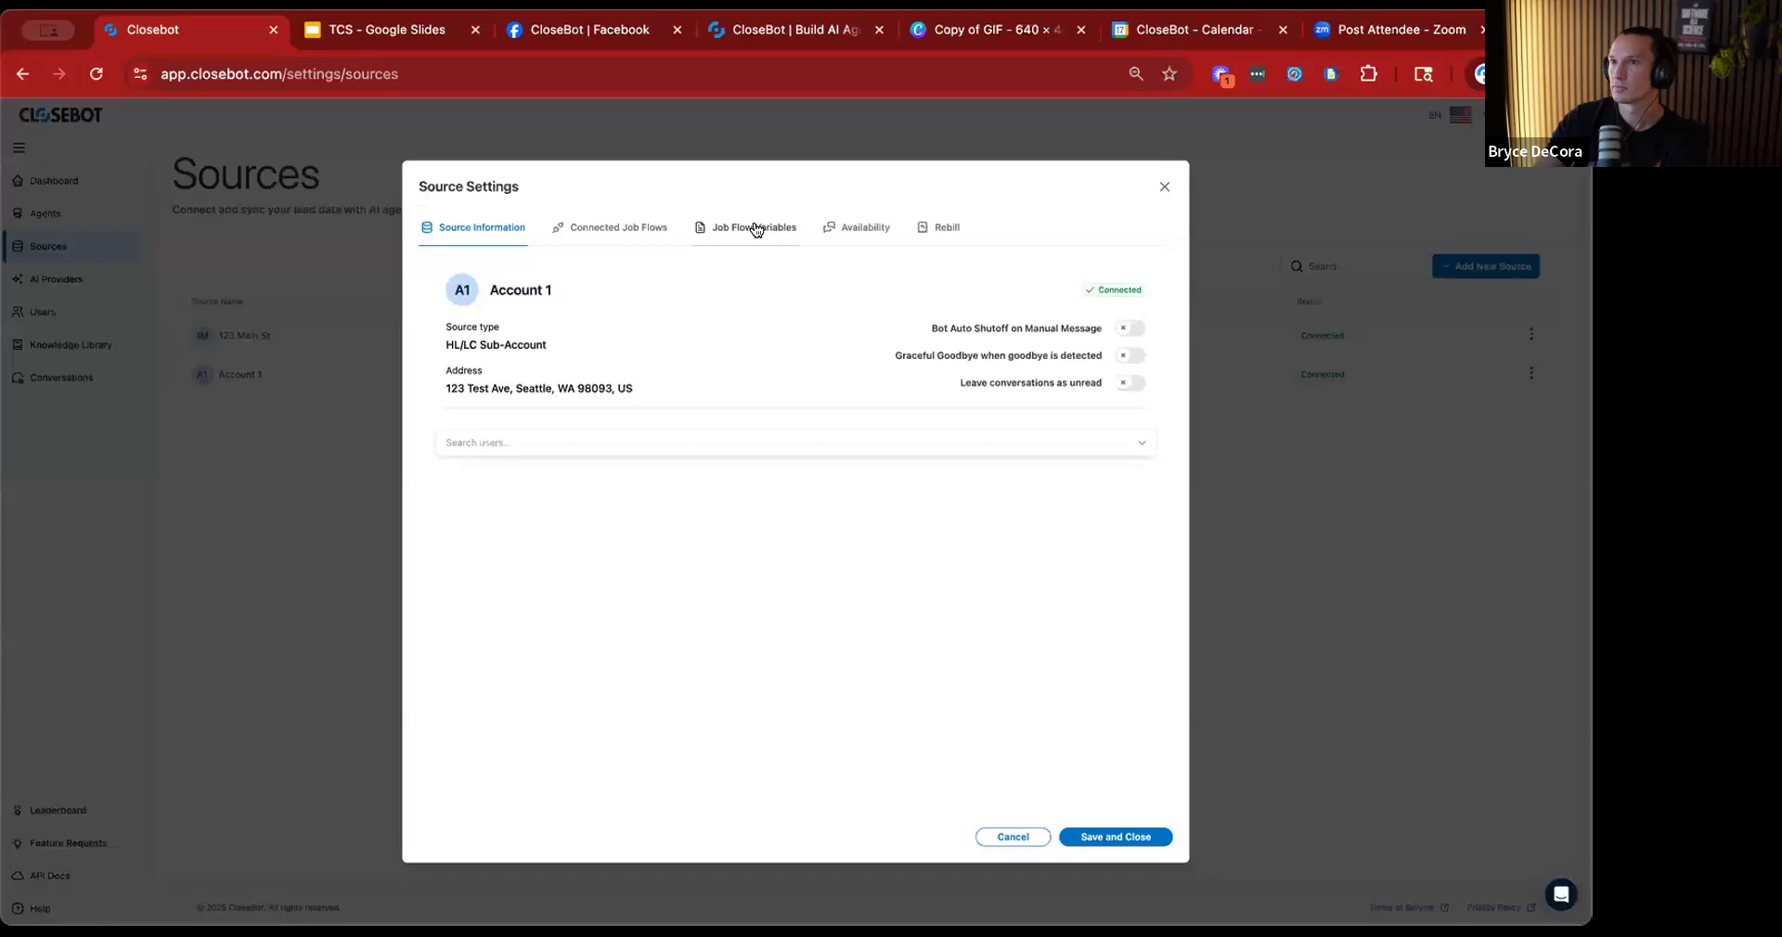
click(1161, 189)
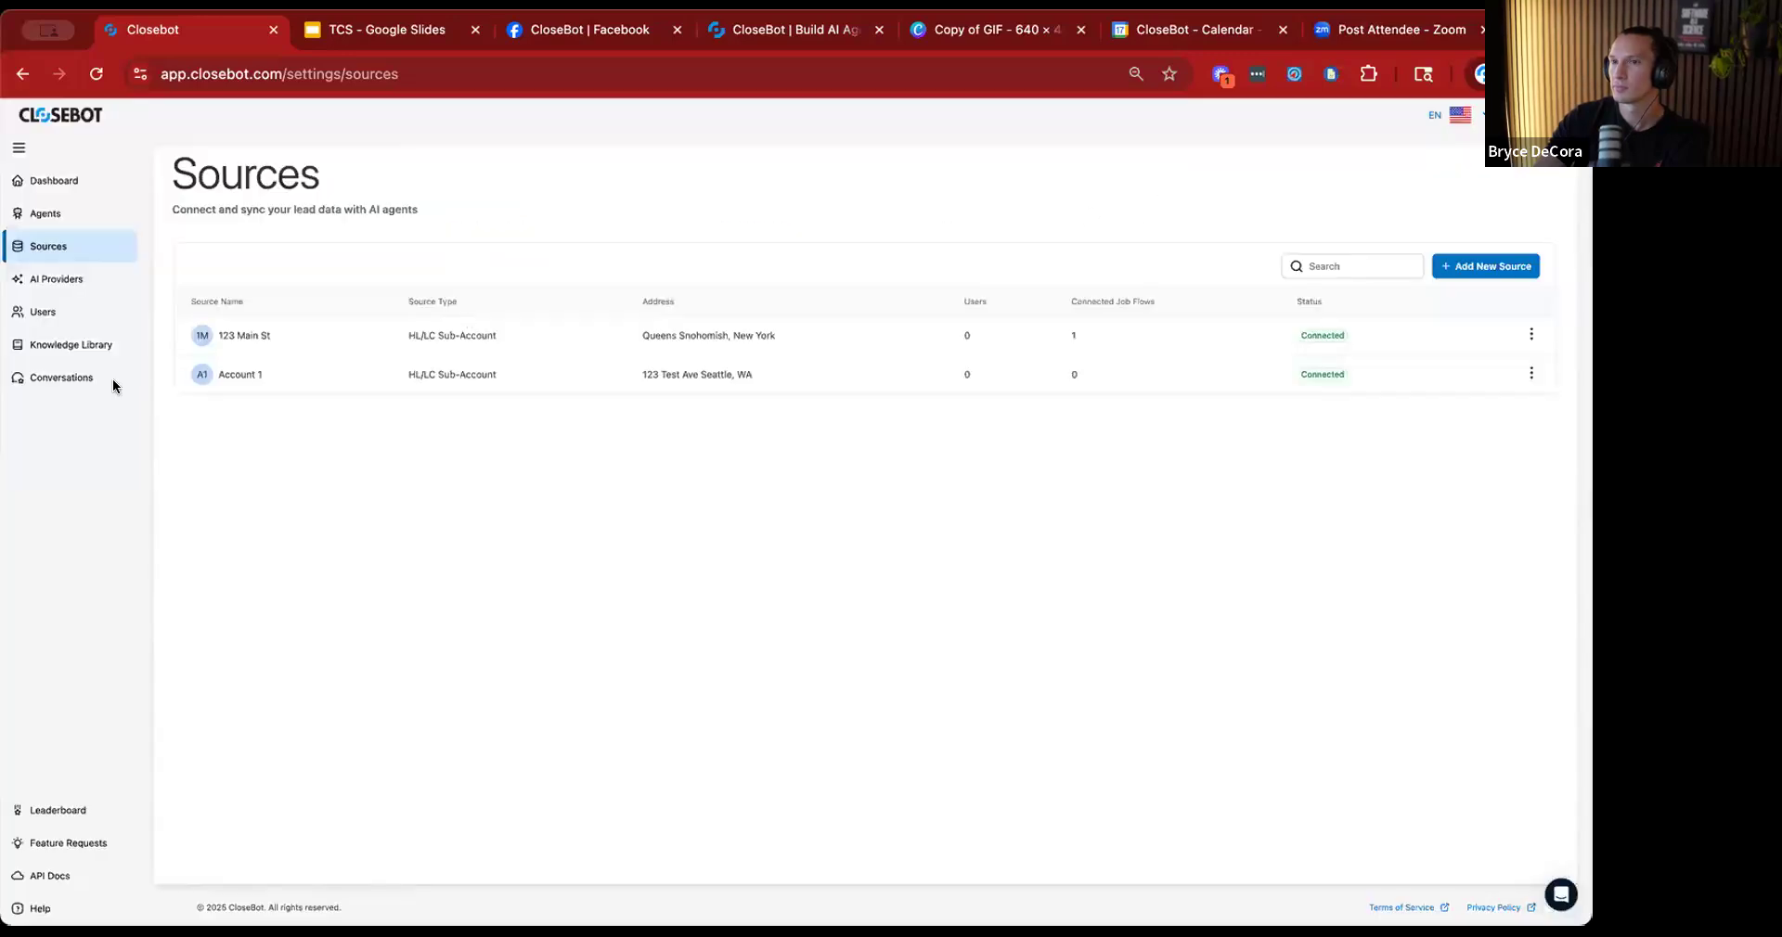
click(1528, 374)
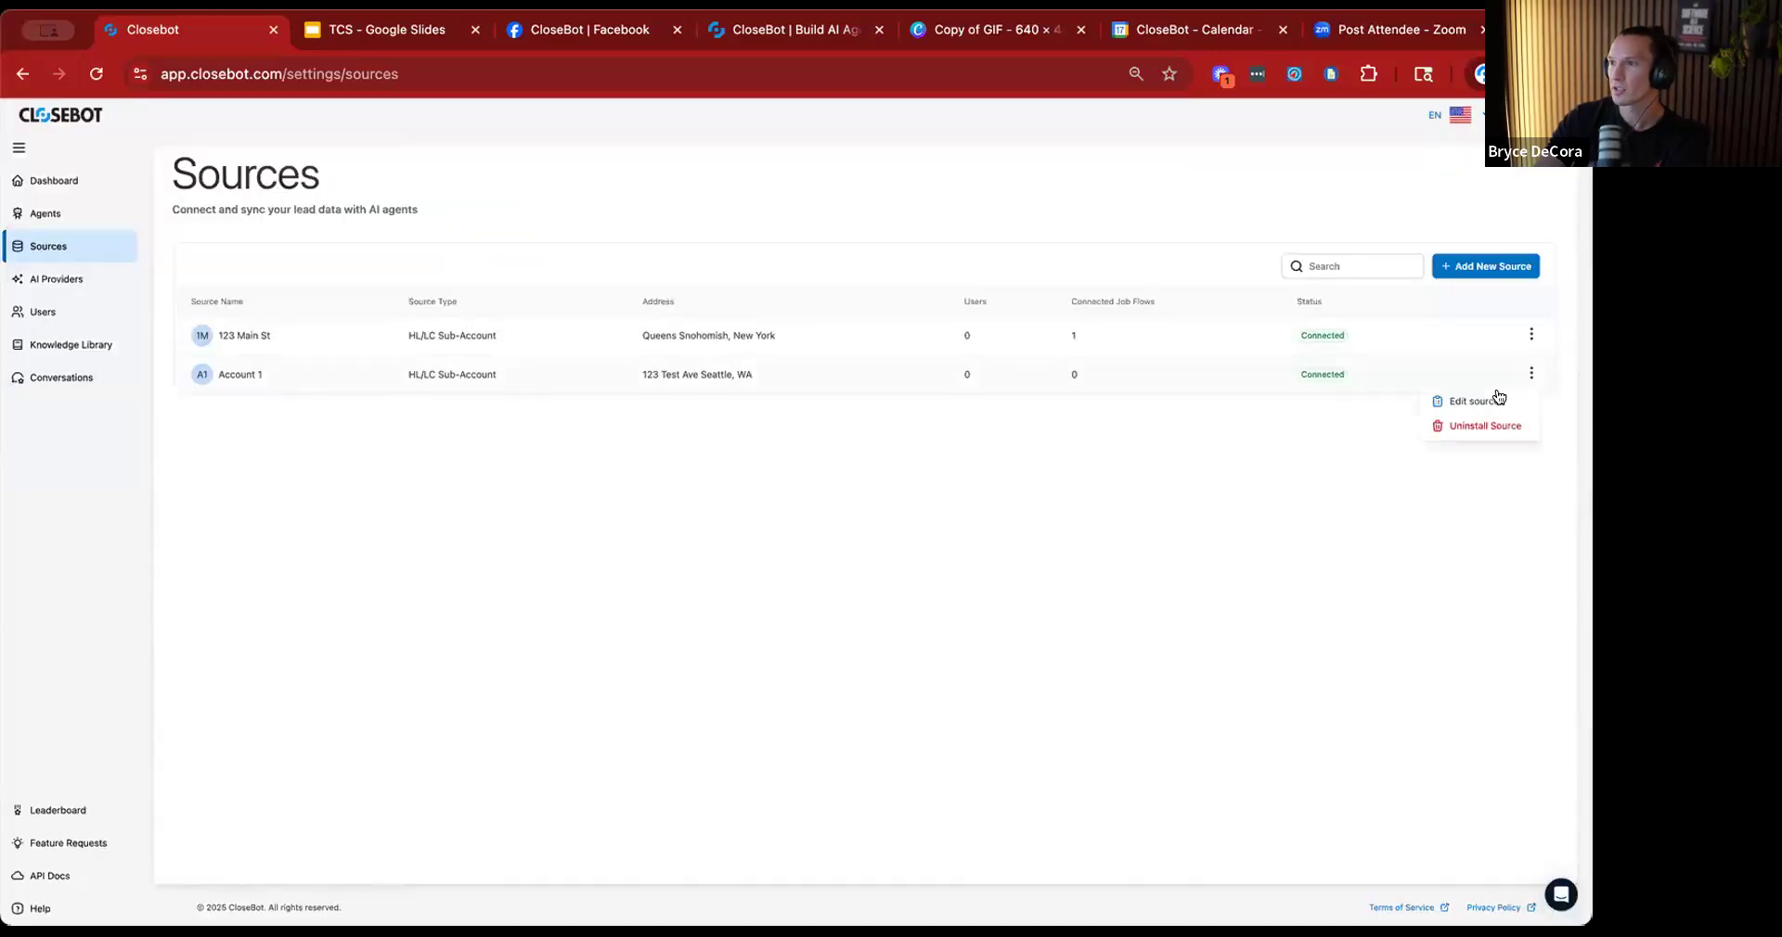
click(1513, 402)
click(747, 232)
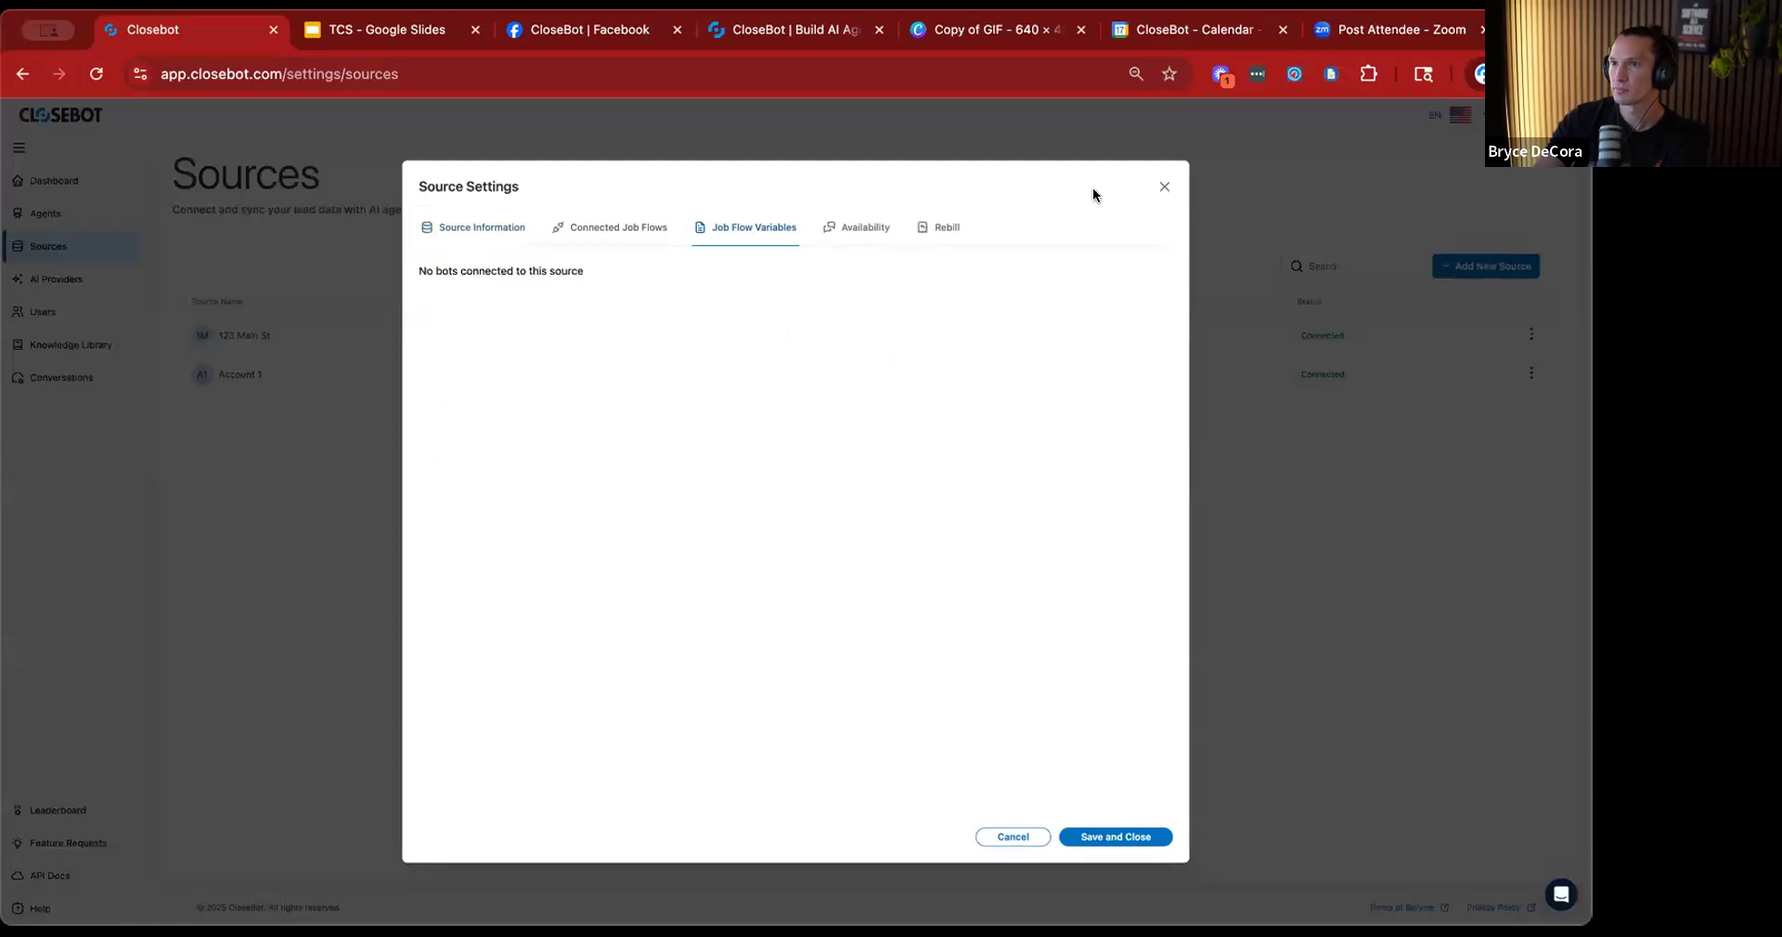
click(1160, 187)
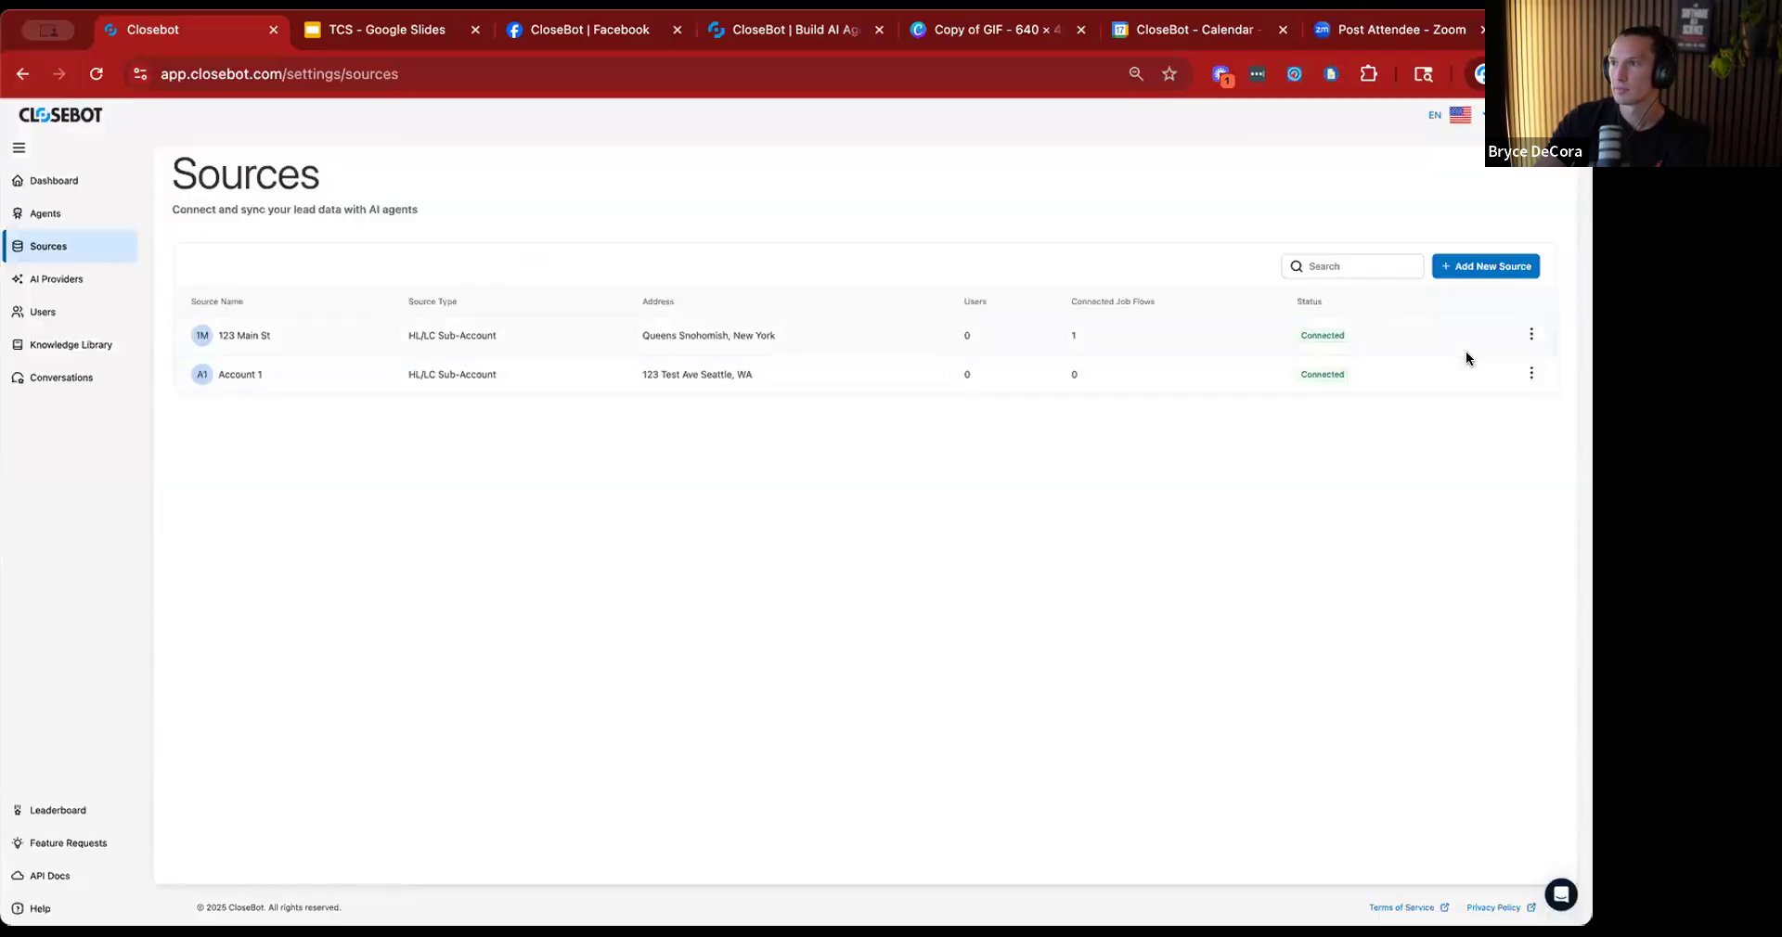
click(1531, 374)
click(1490, 395)
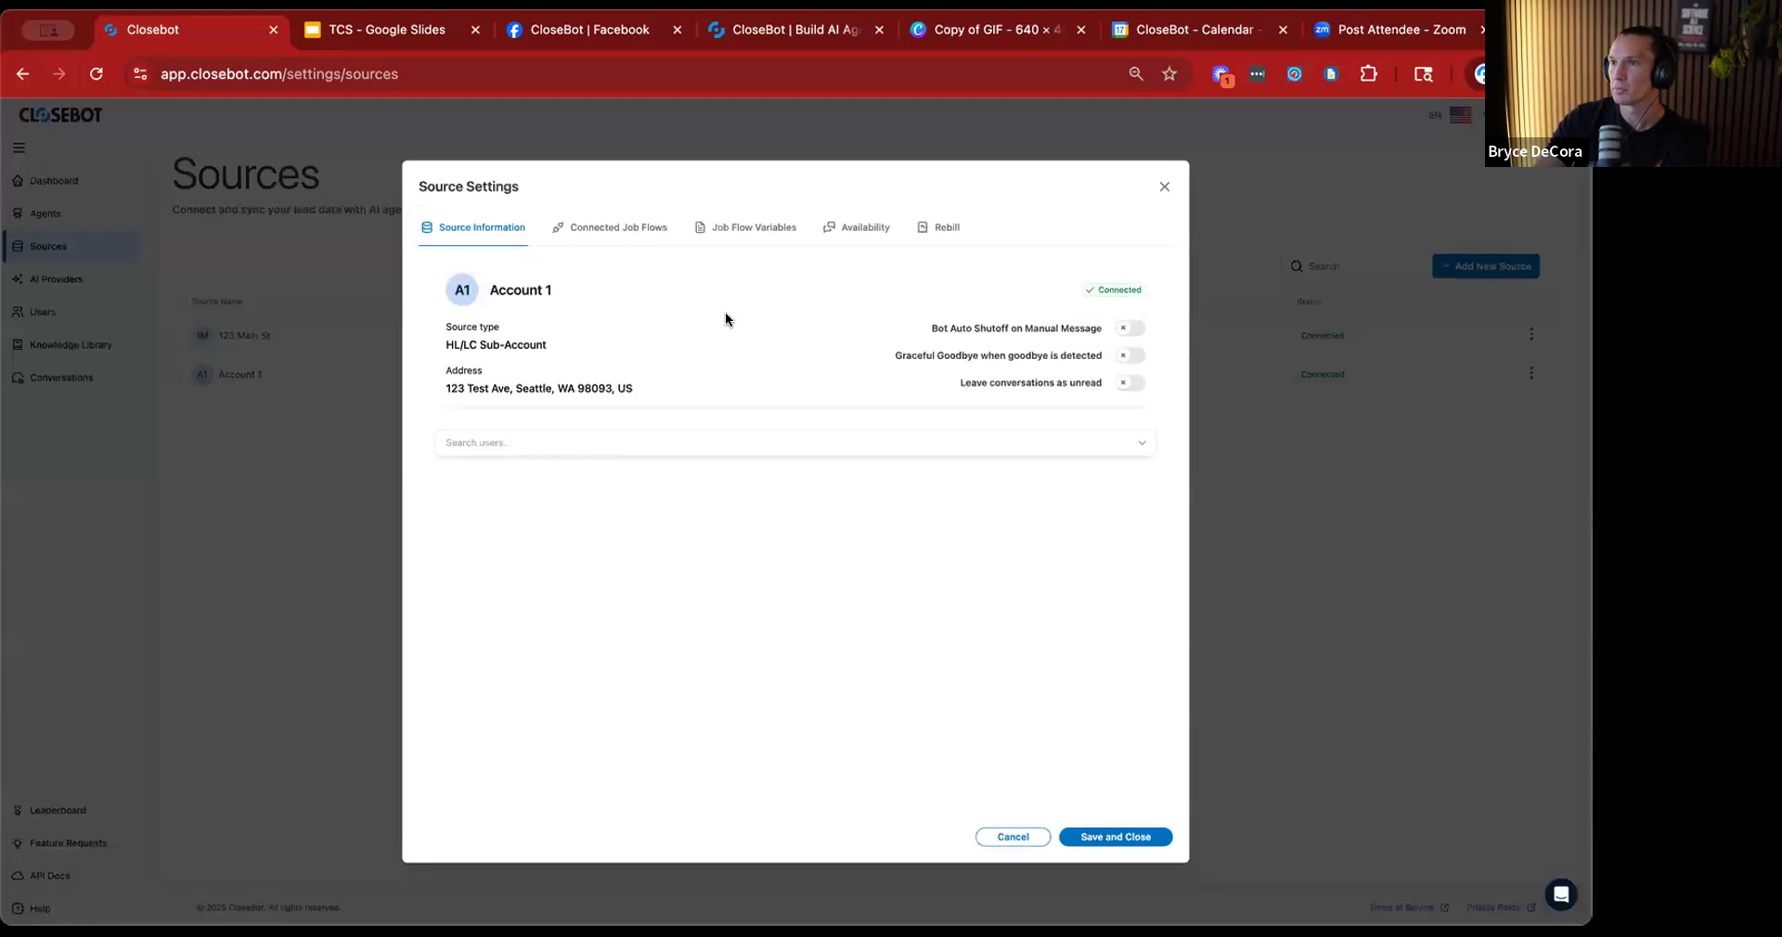
click(727, 228)
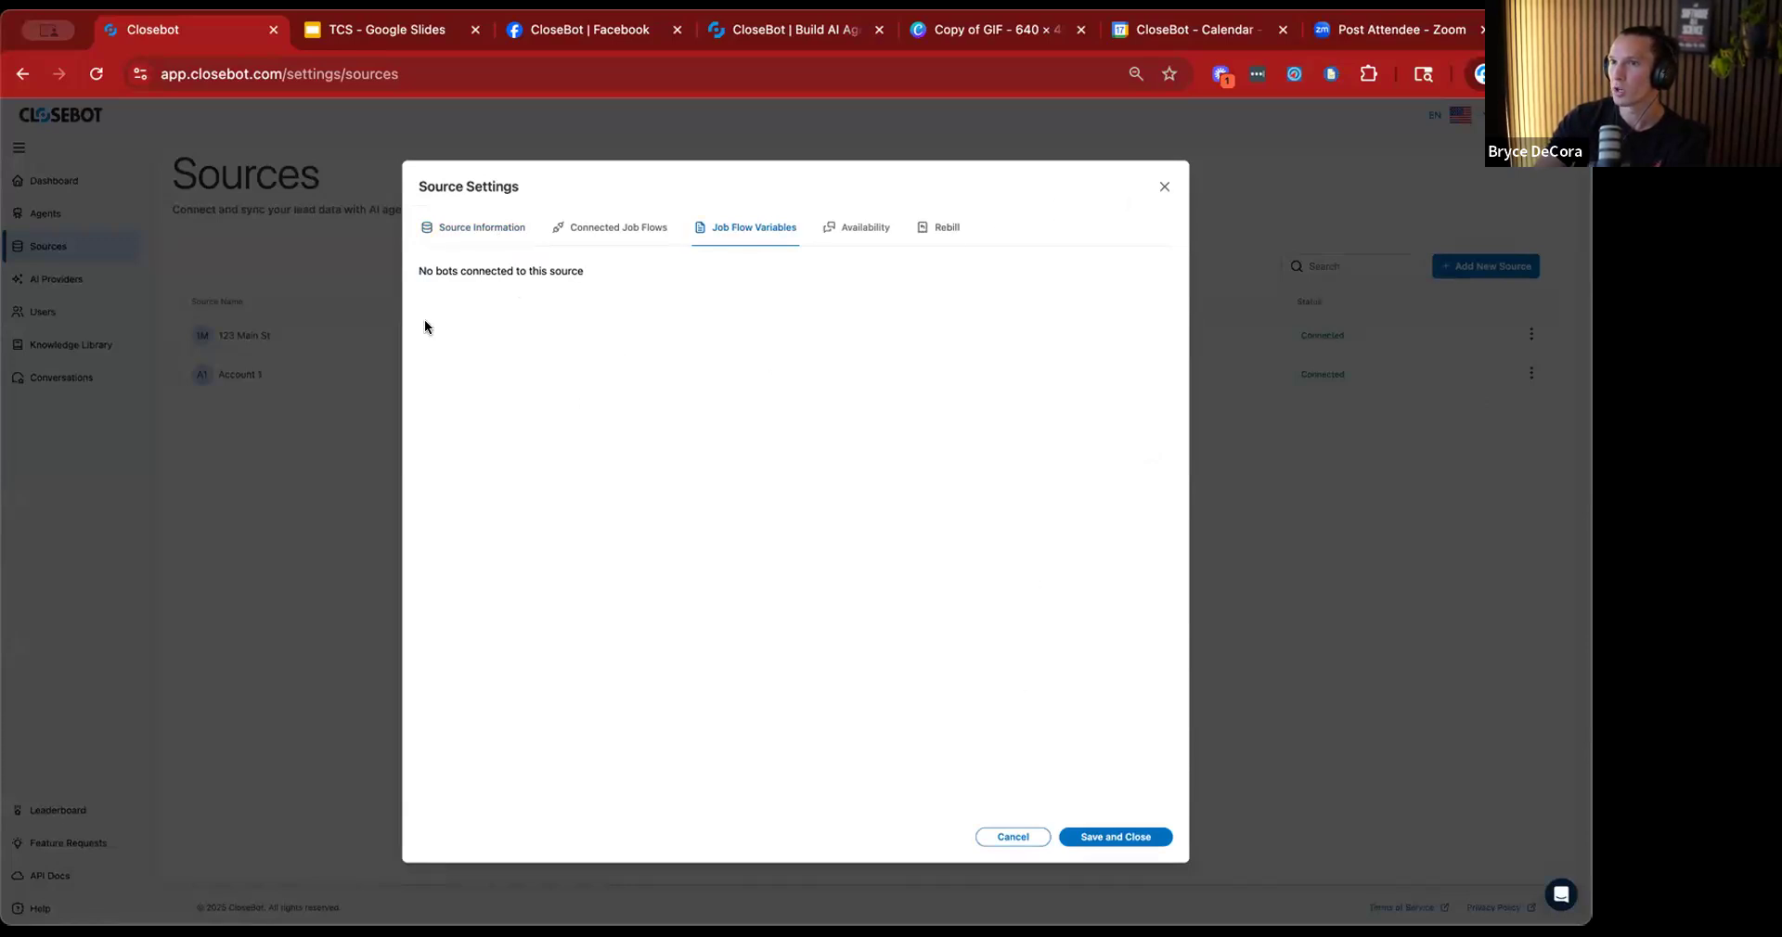
click(1164, 189)
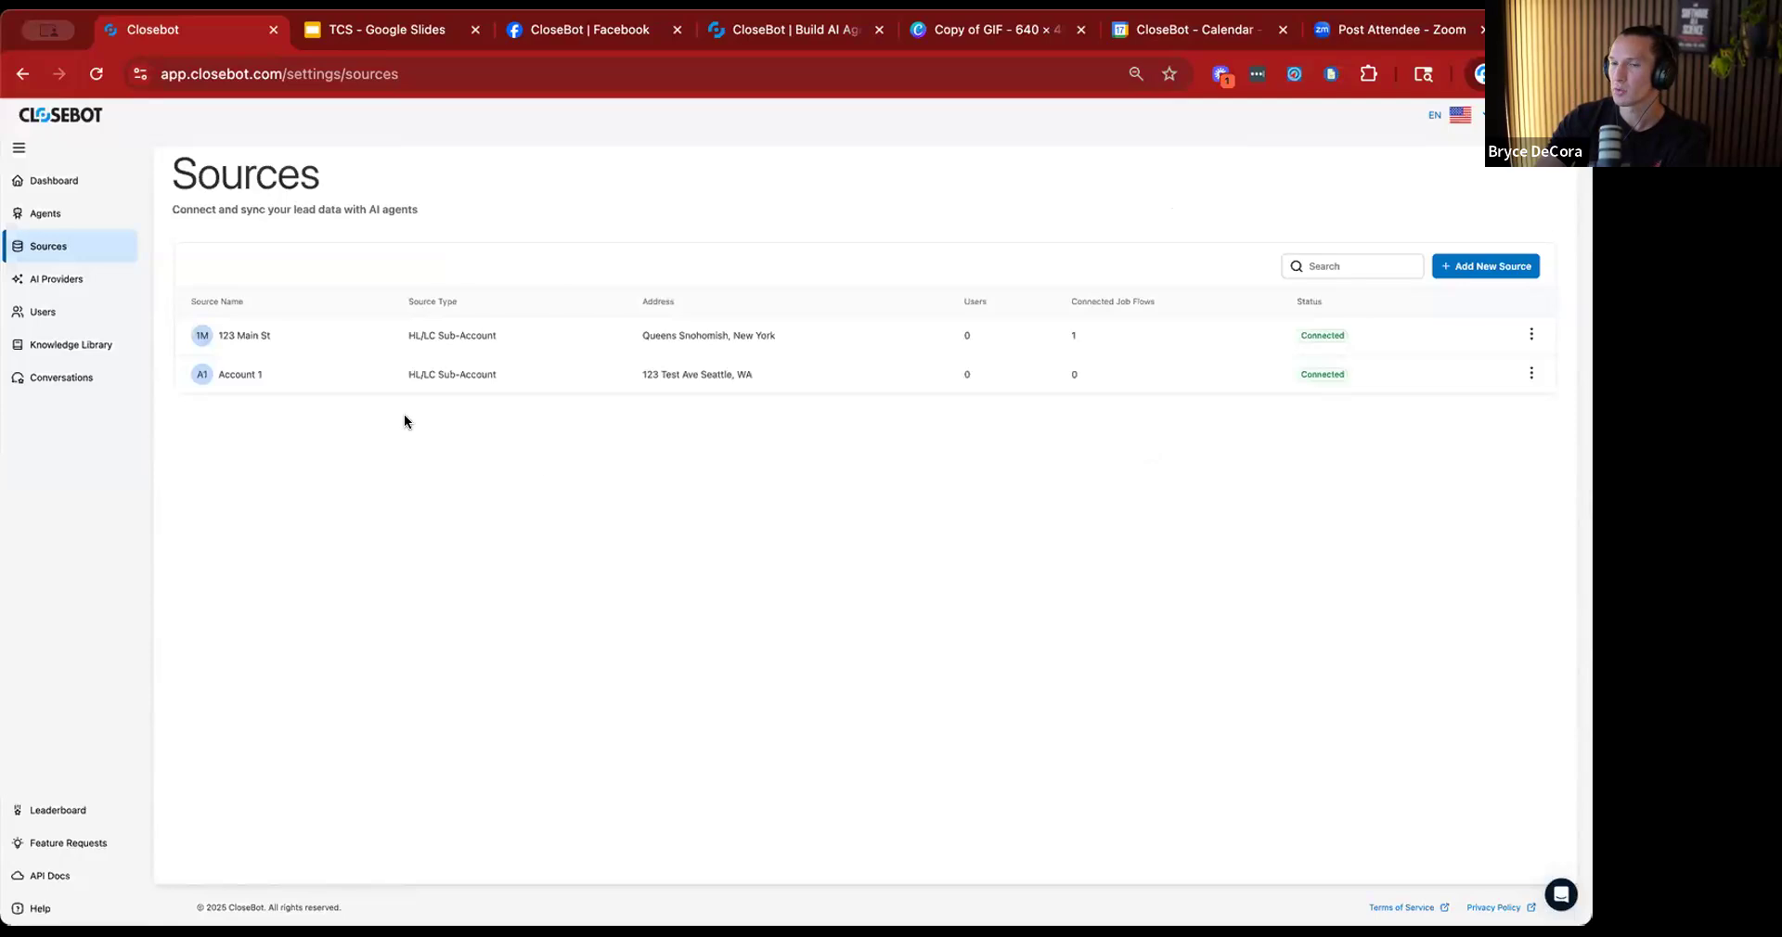
Reopen the Database Reactivation Live Build job flow and move its Objective node slightly higher than the Start node.
click(58, 216)
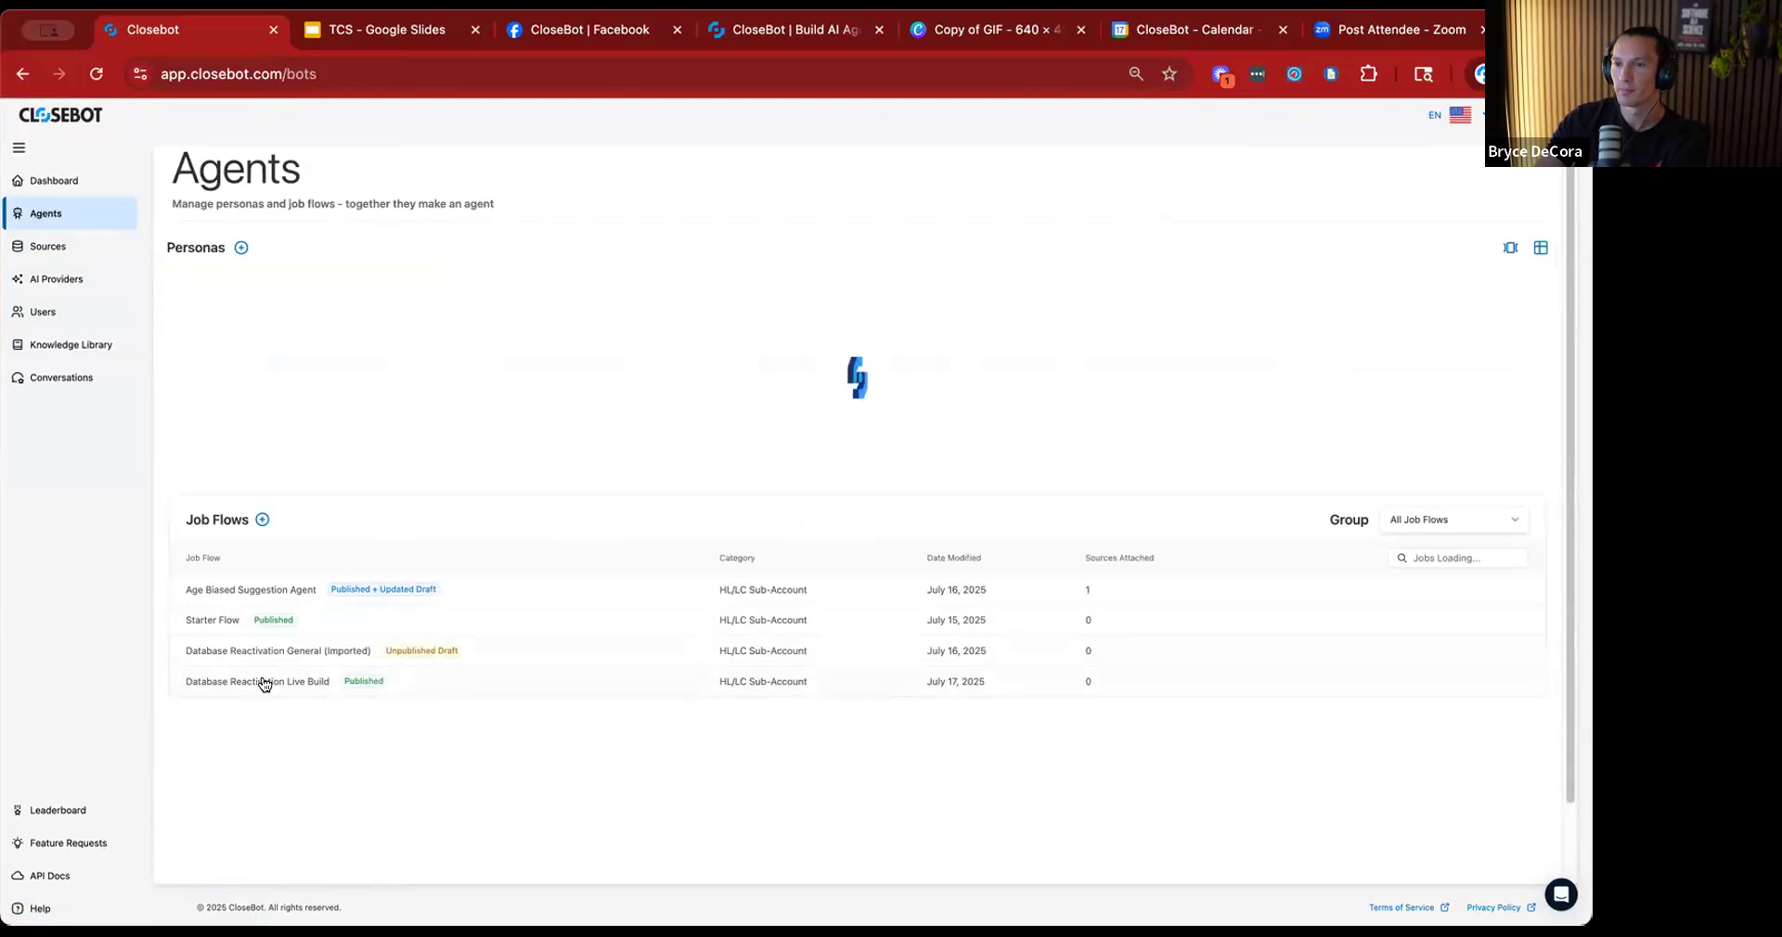
click(264, 684)
drag(1022, 638, 786, 619)
scroll(515, 643, down, 3)
drag(660, 510, 676, 483)
click(667, 509)
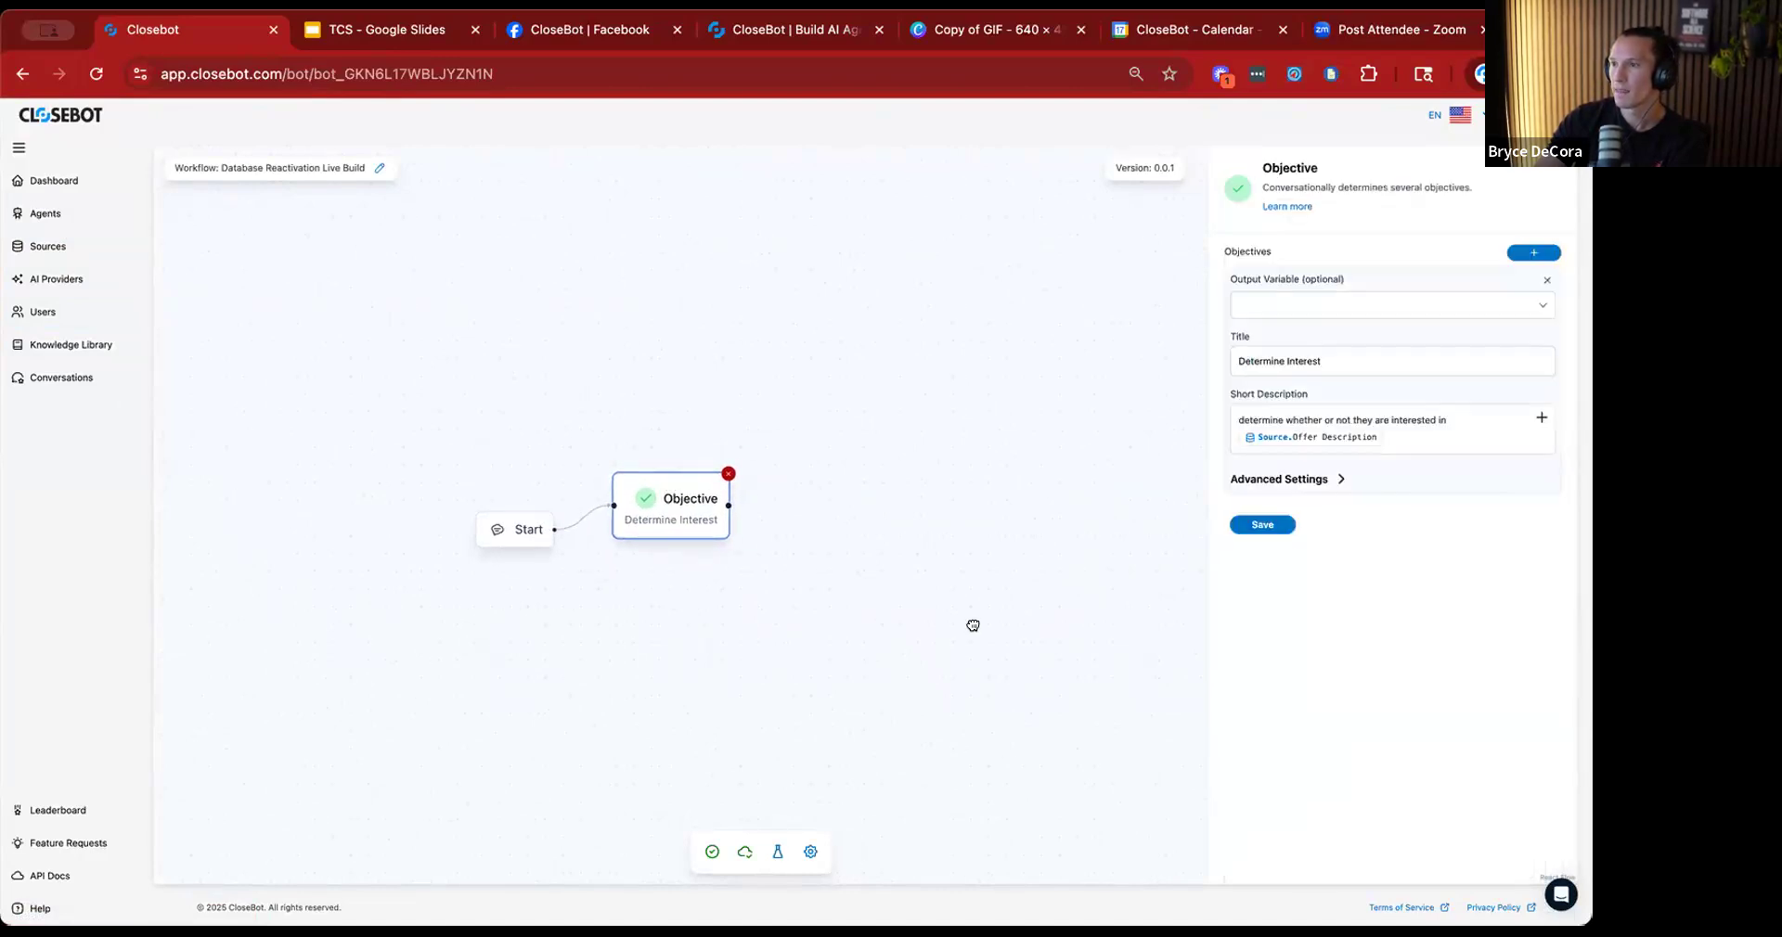
drag(974, 625, 897, 638)
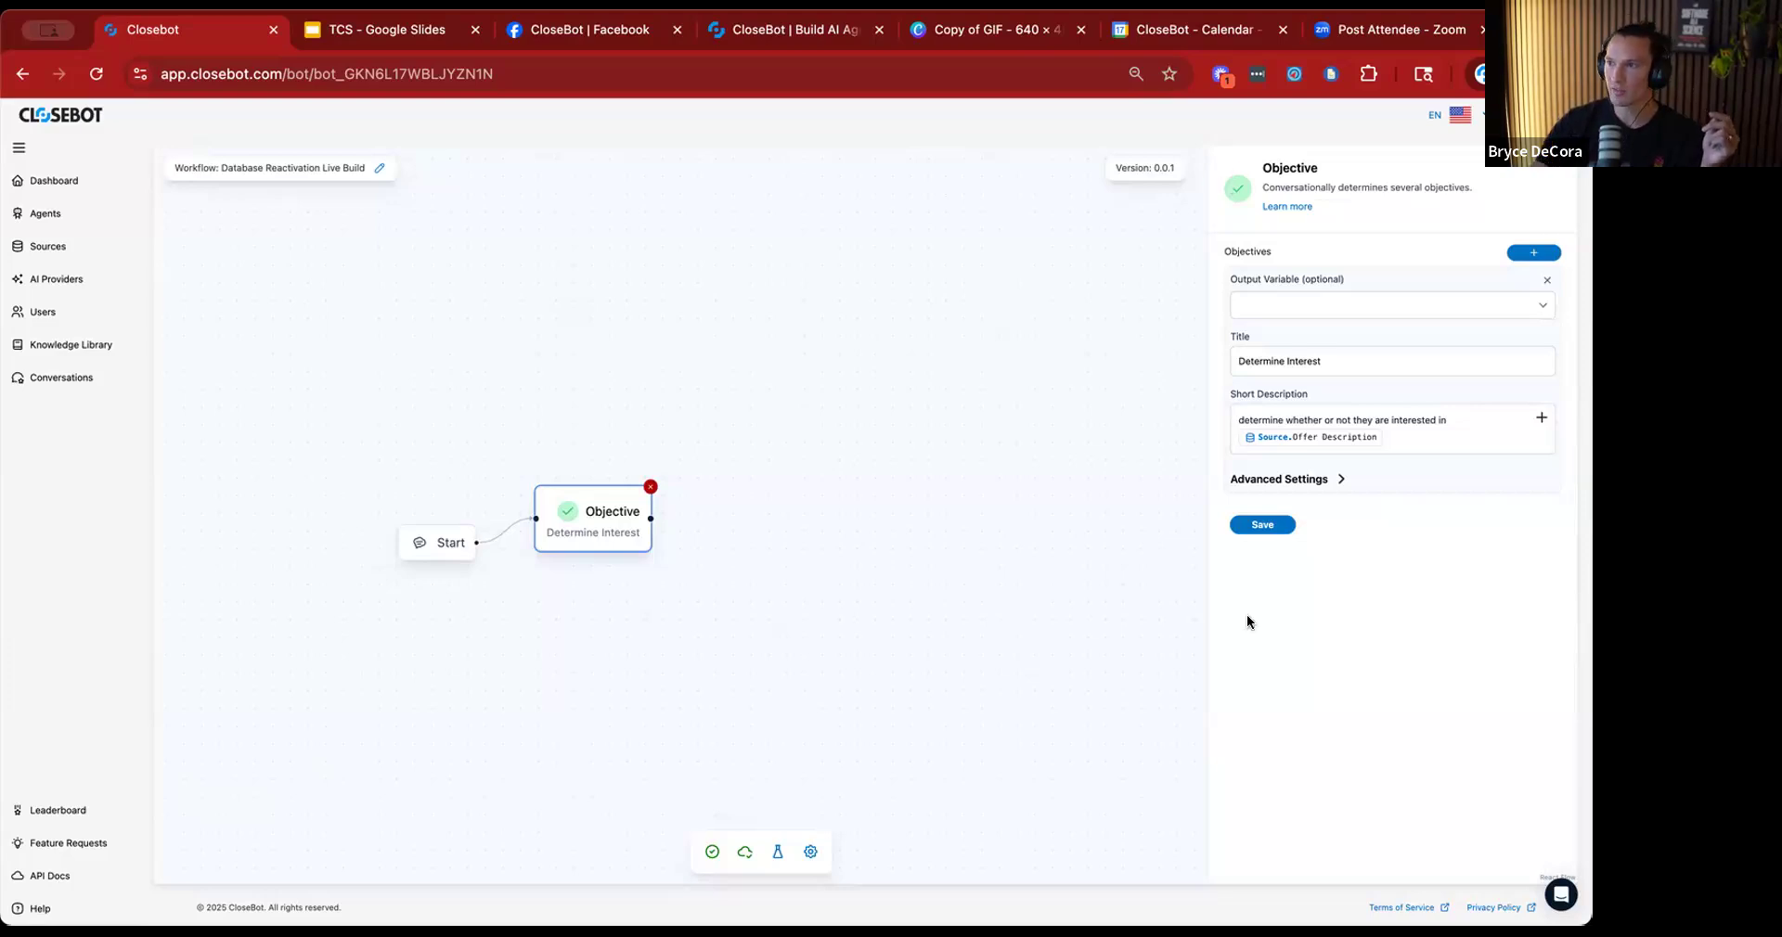
Add a Branch node after the Determine Interest objective and connect the objective's output to it.
double_click(1032, 664)
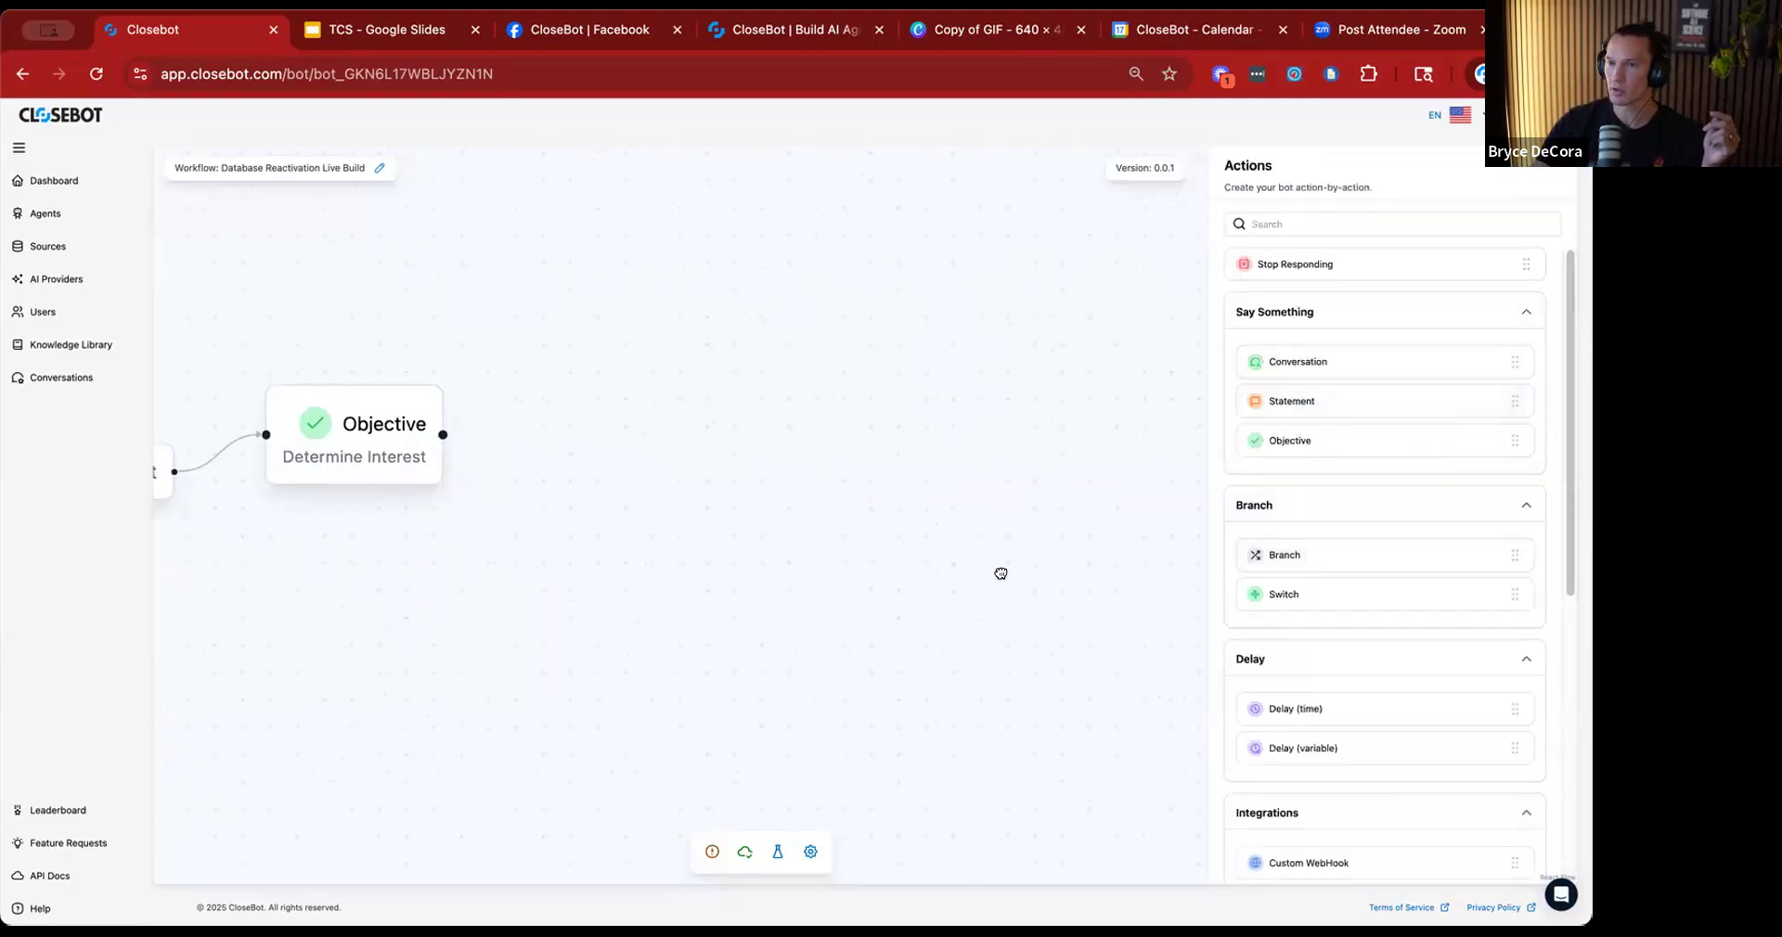
drag(1001, 572, 1222, 580)
drag(793, 445, 795, 445)
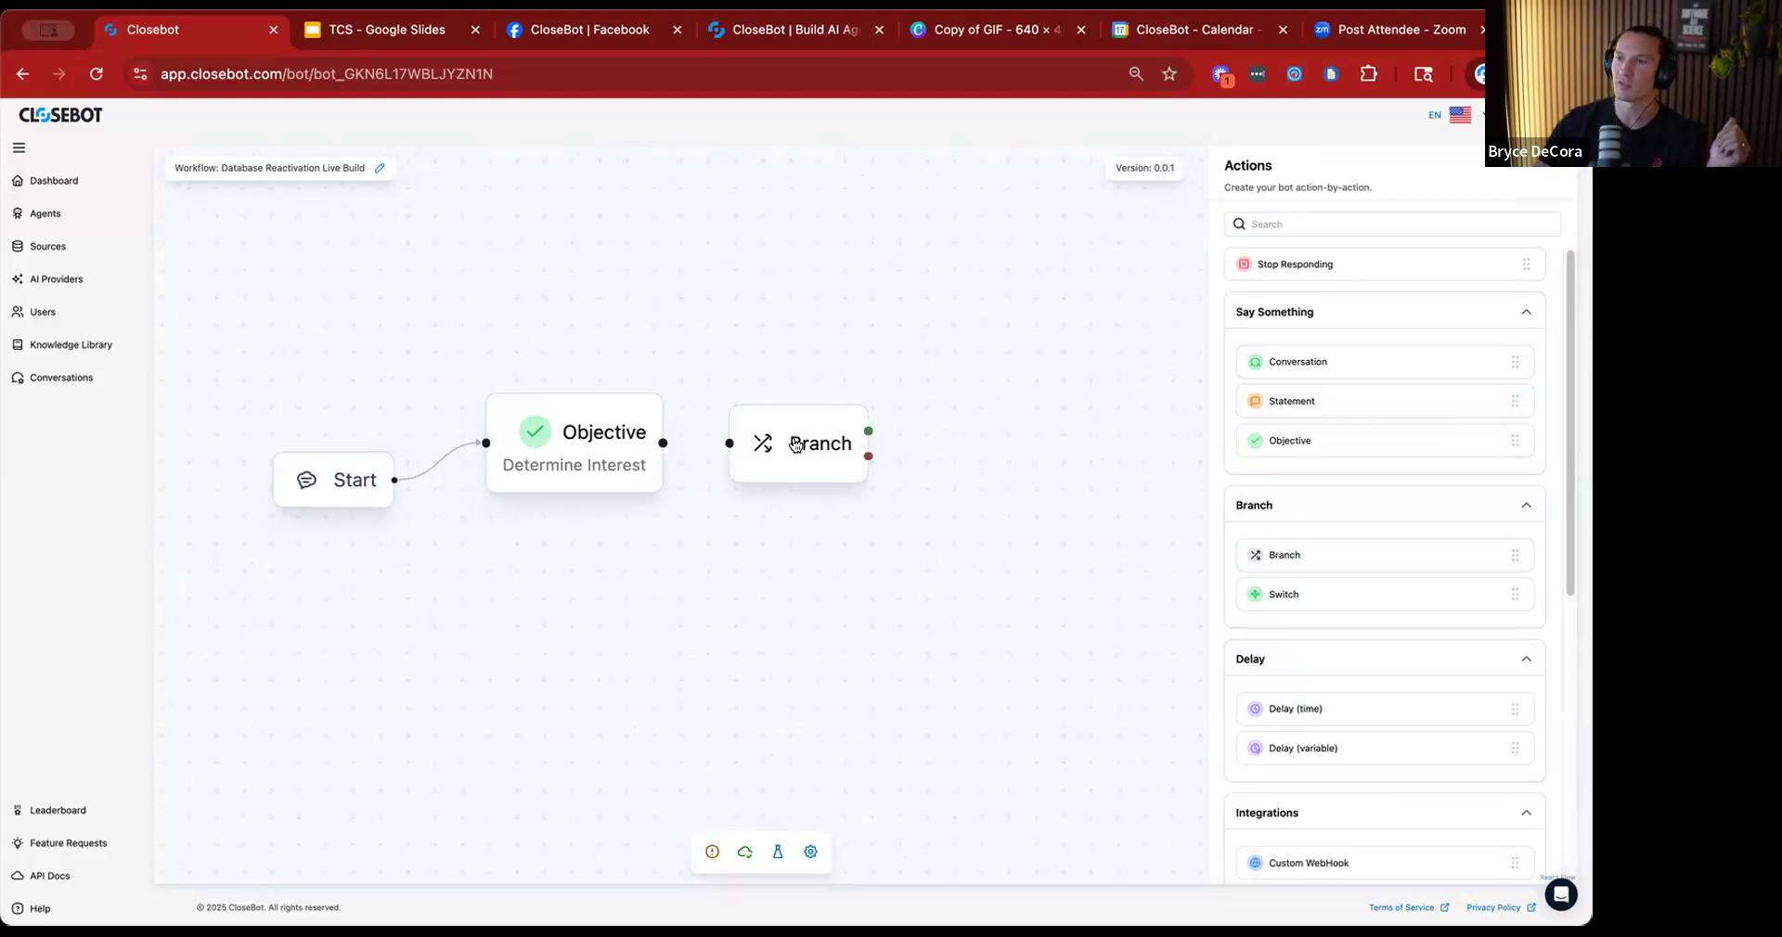
drag(663, 443, 780, 413)
Examine the output variable options of the Determine Interest objective without choosing one.
click(579, 454)
drag(579, 454, 572, 452)
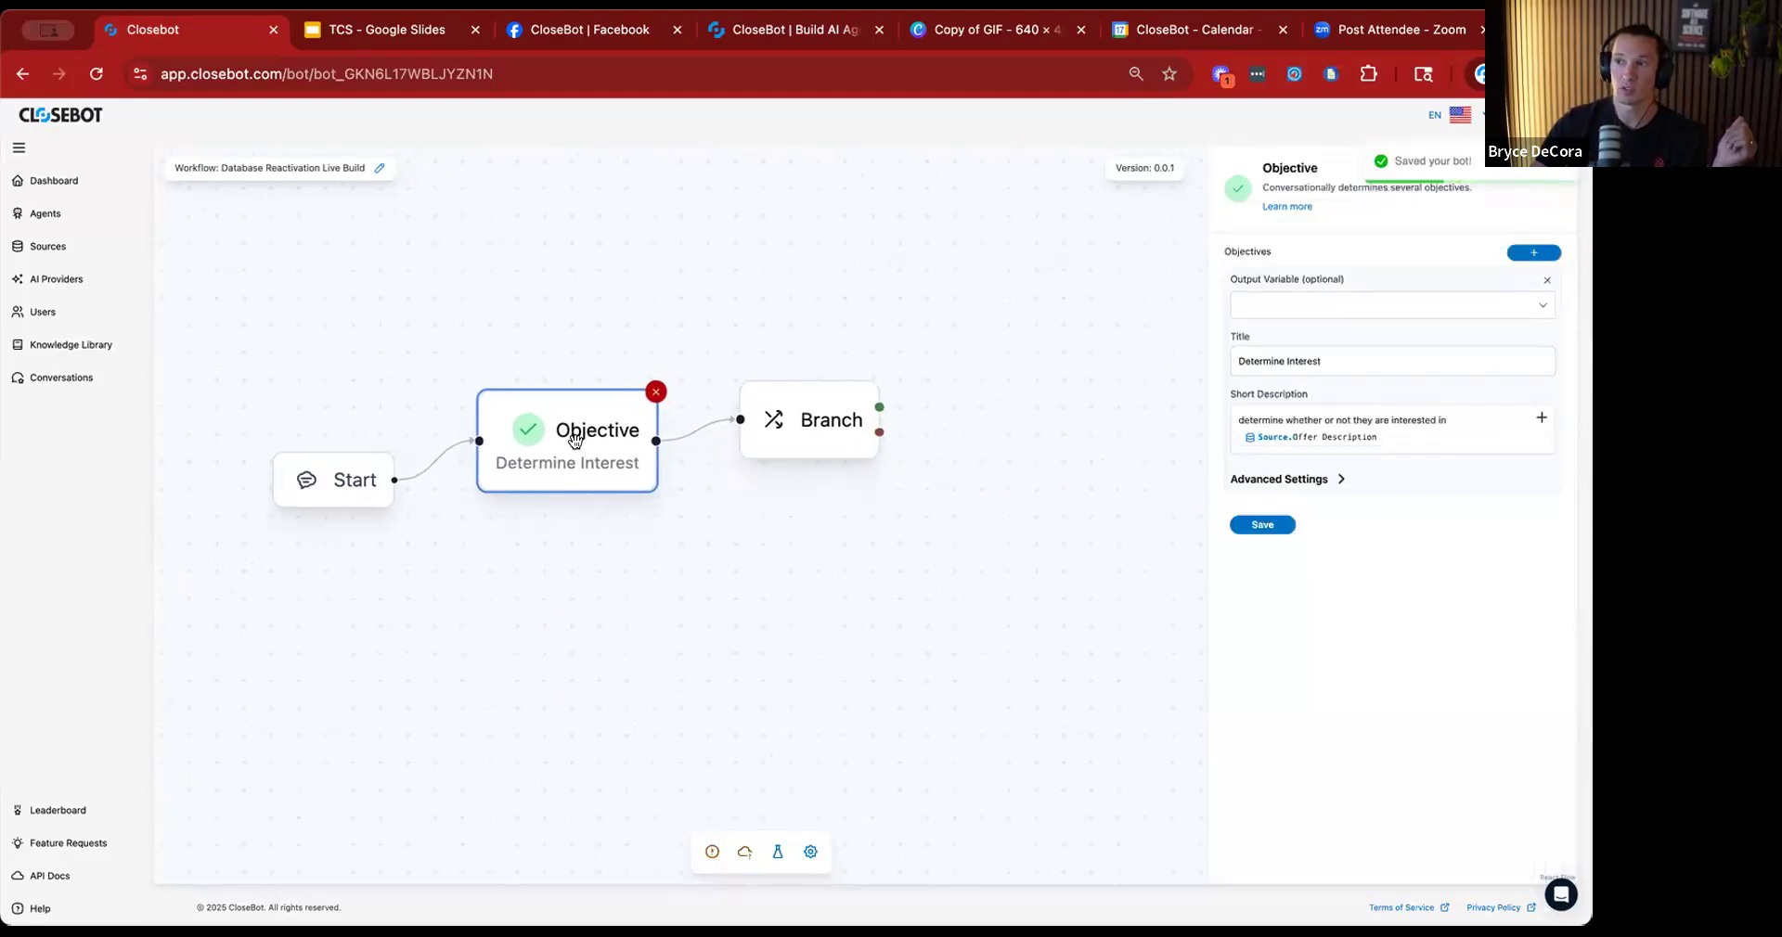
click(1537, 306)
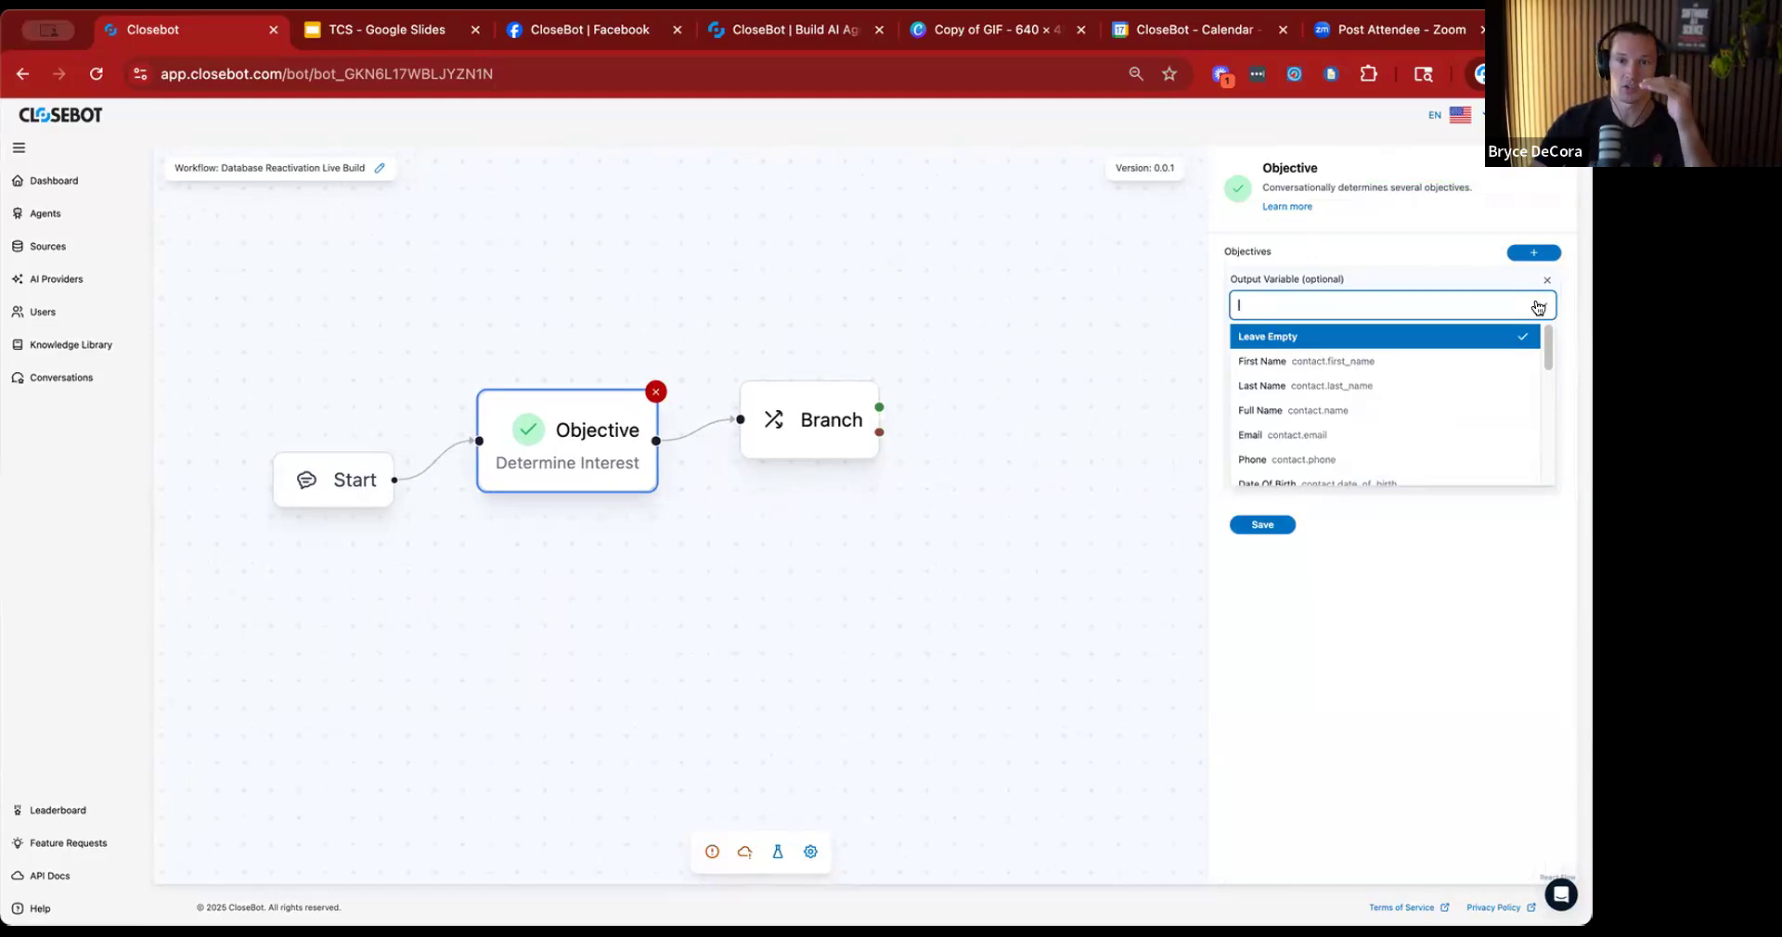
click(1420, 640)
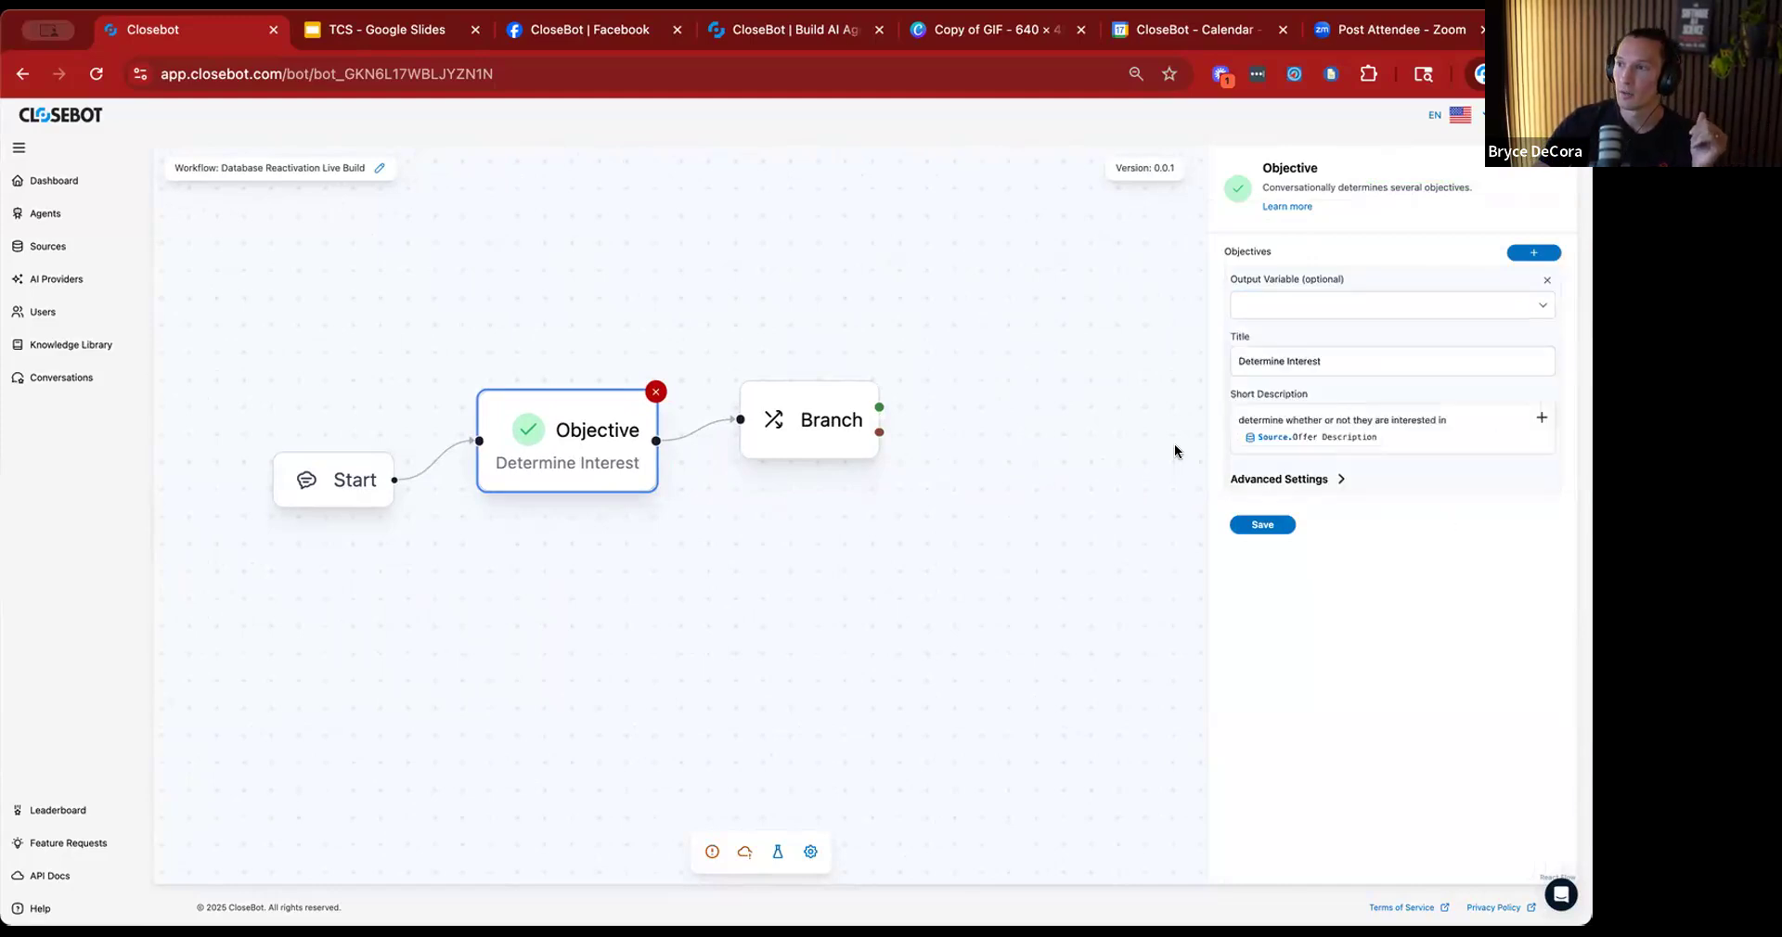
Set the Branch node to use AI for the decision with the description "this person is interested" and save it.
click(817, 425)
click(1438, 481)
click(1547, 482)
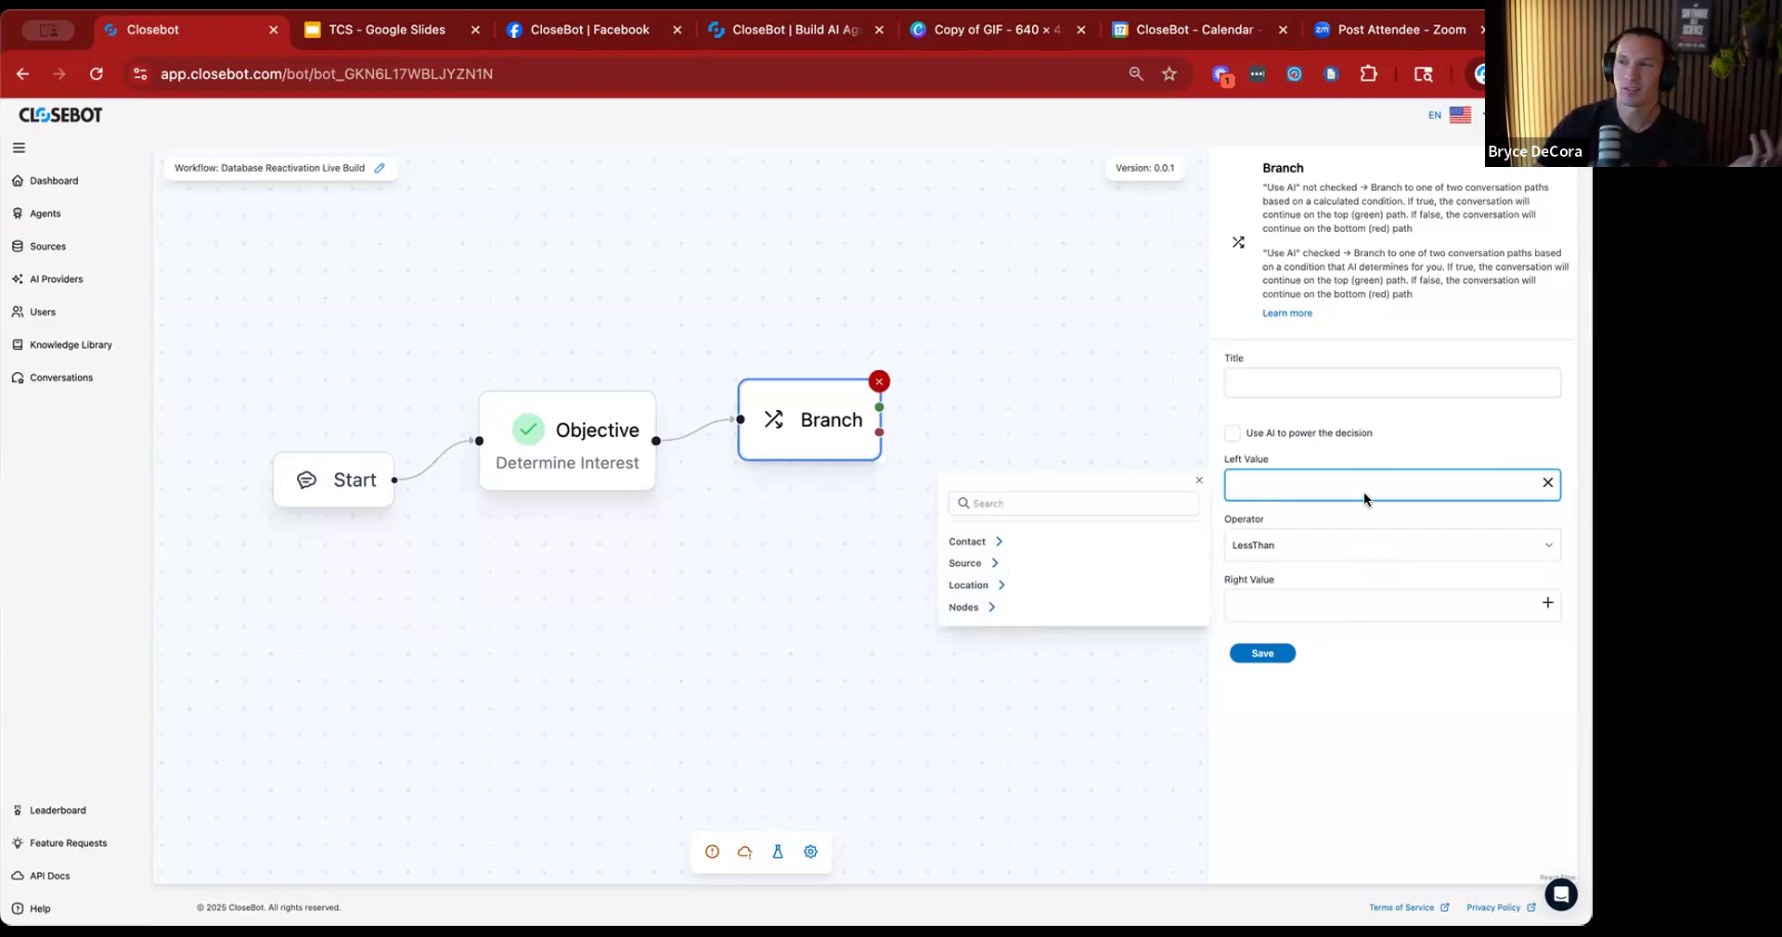
click(1232, 433)
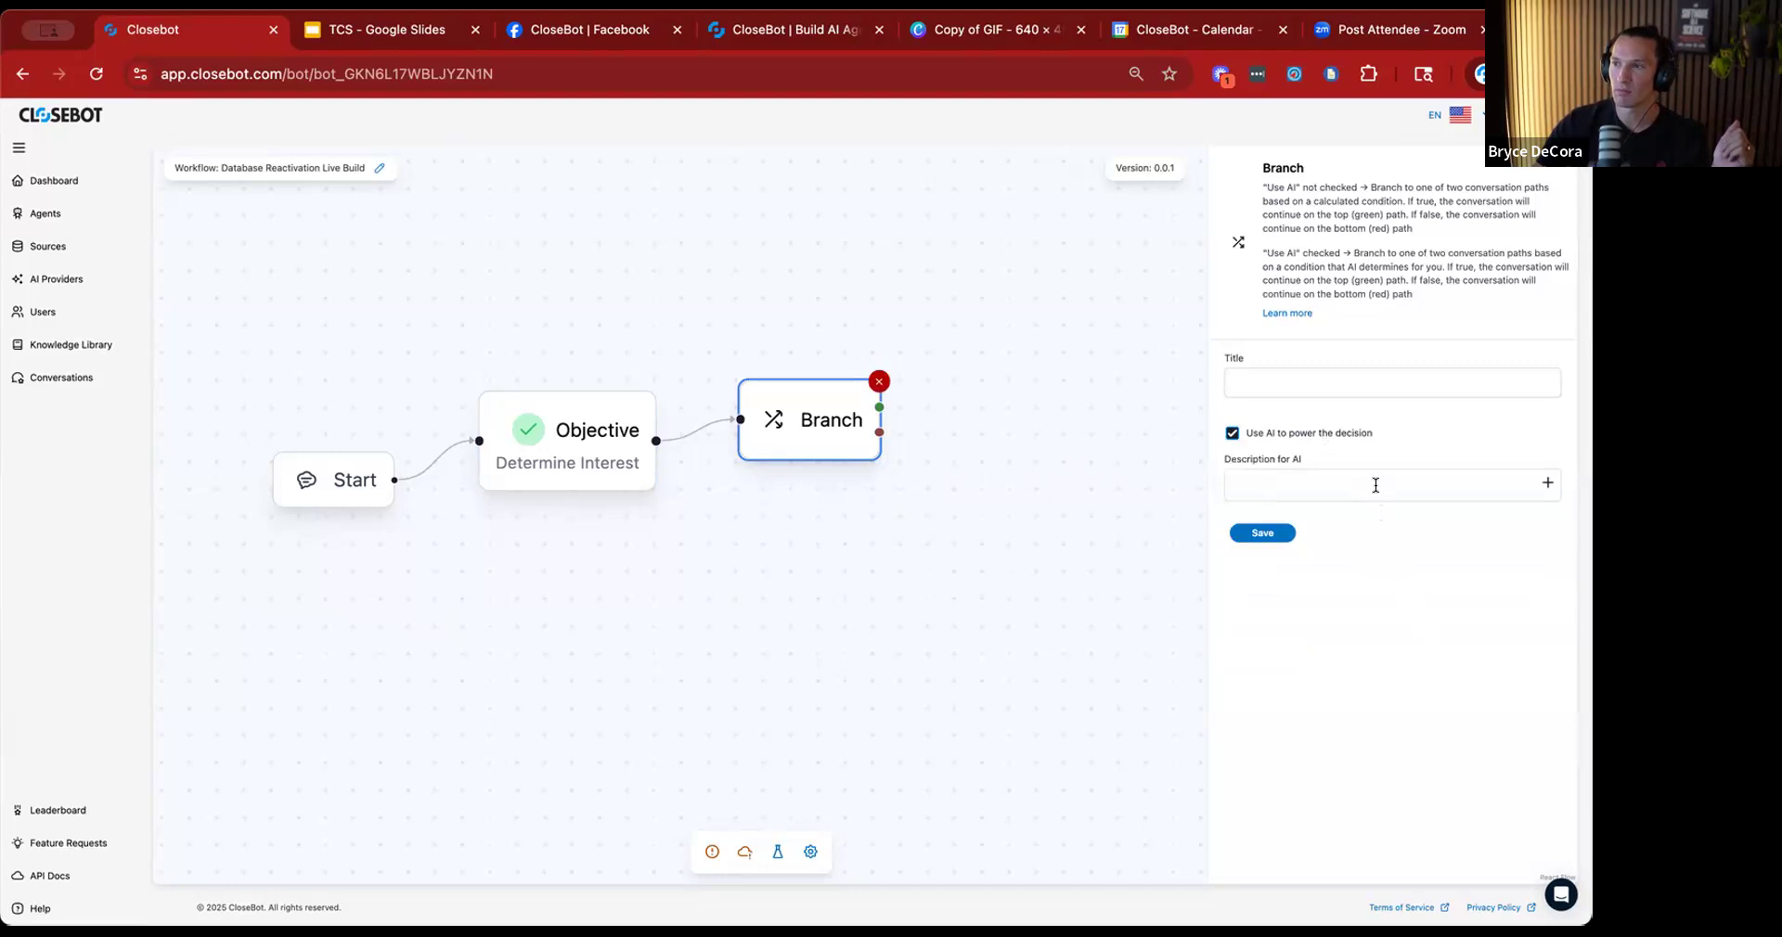
click(1376, 484)
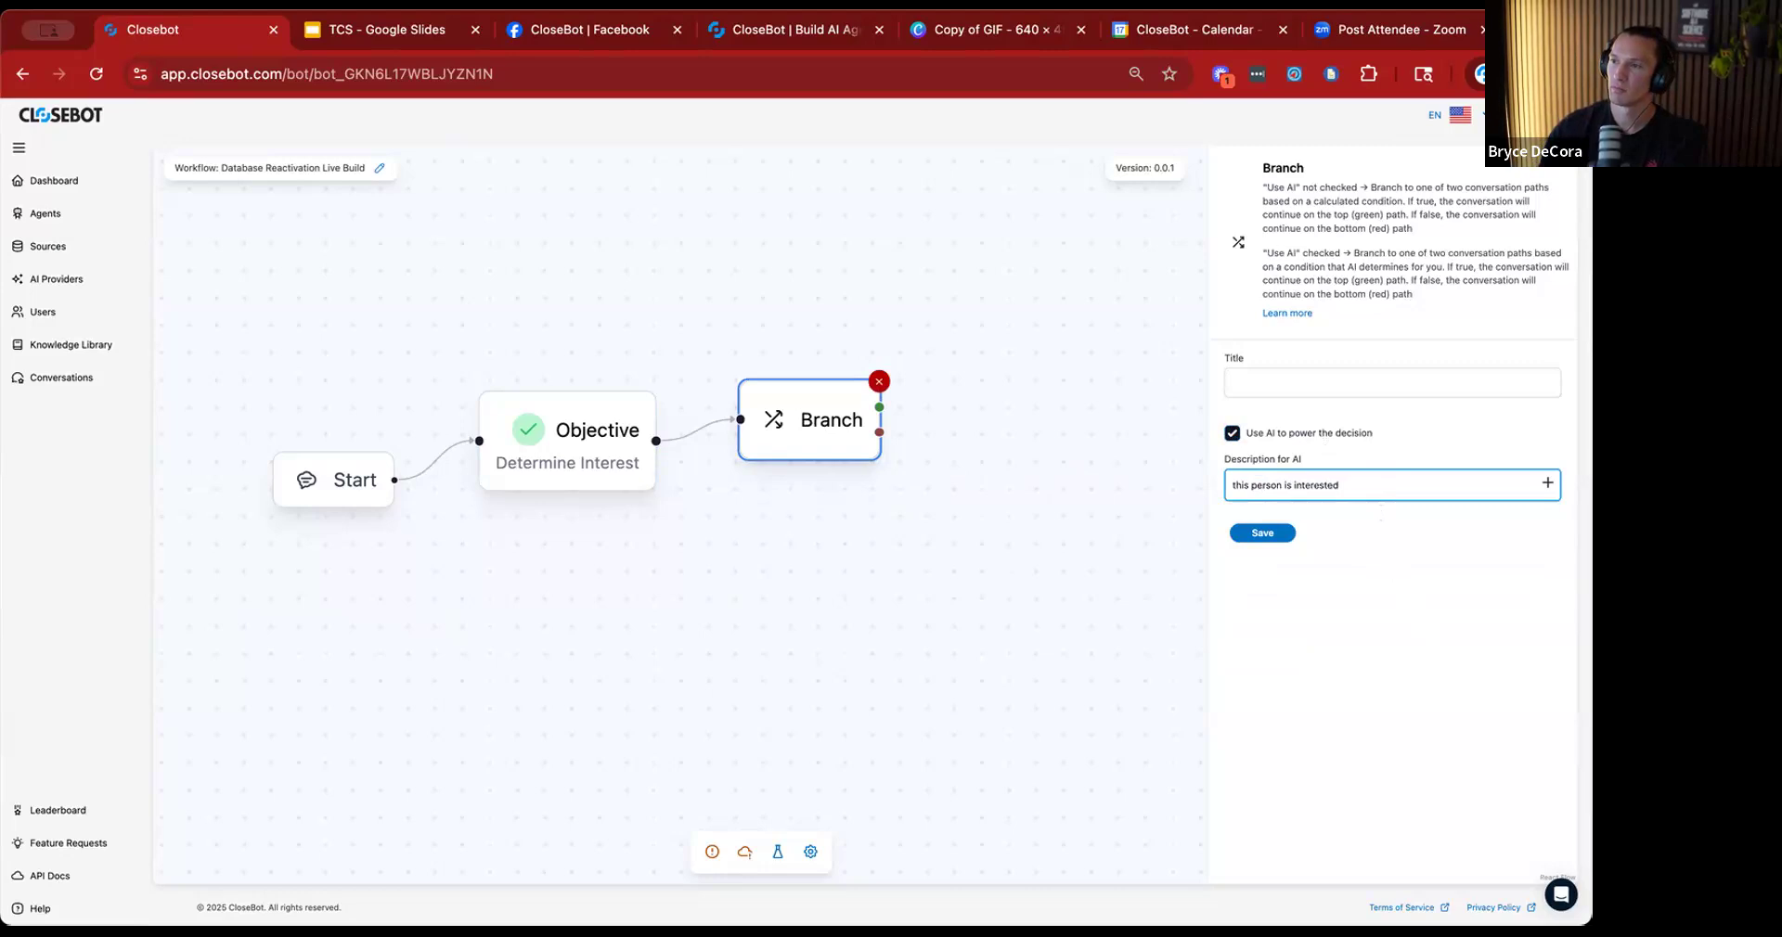
click(1261, 534)
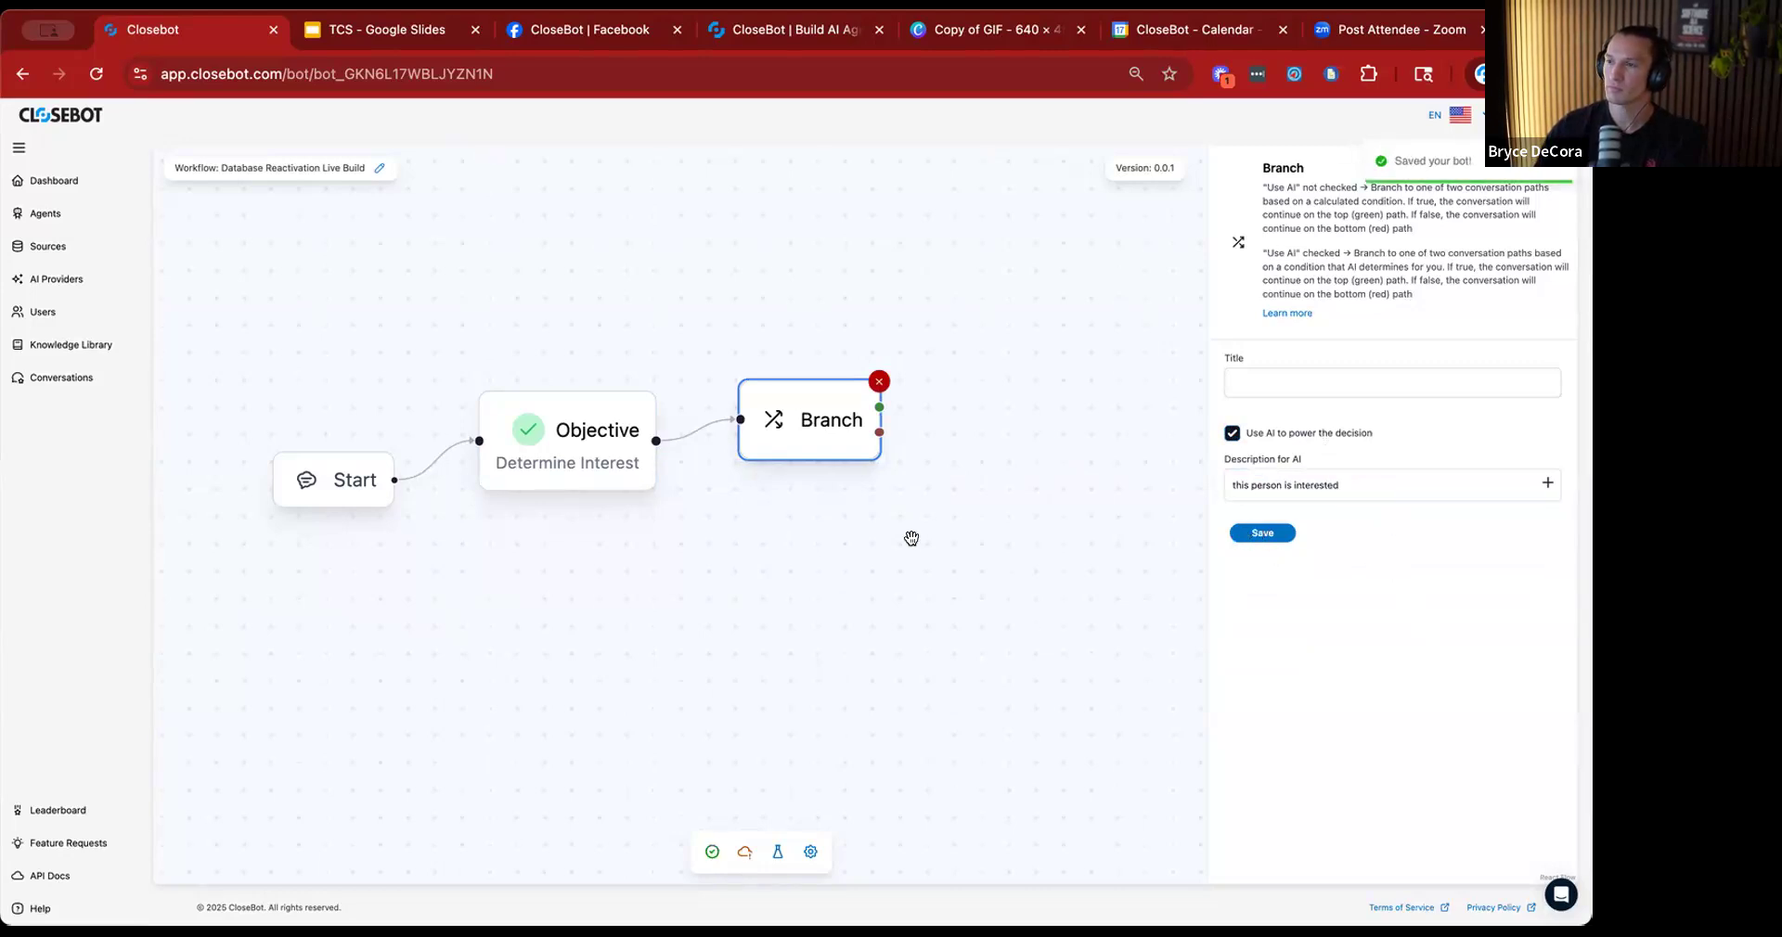
Title the Branch node "Interest check" and save it.
click(1247, 374)
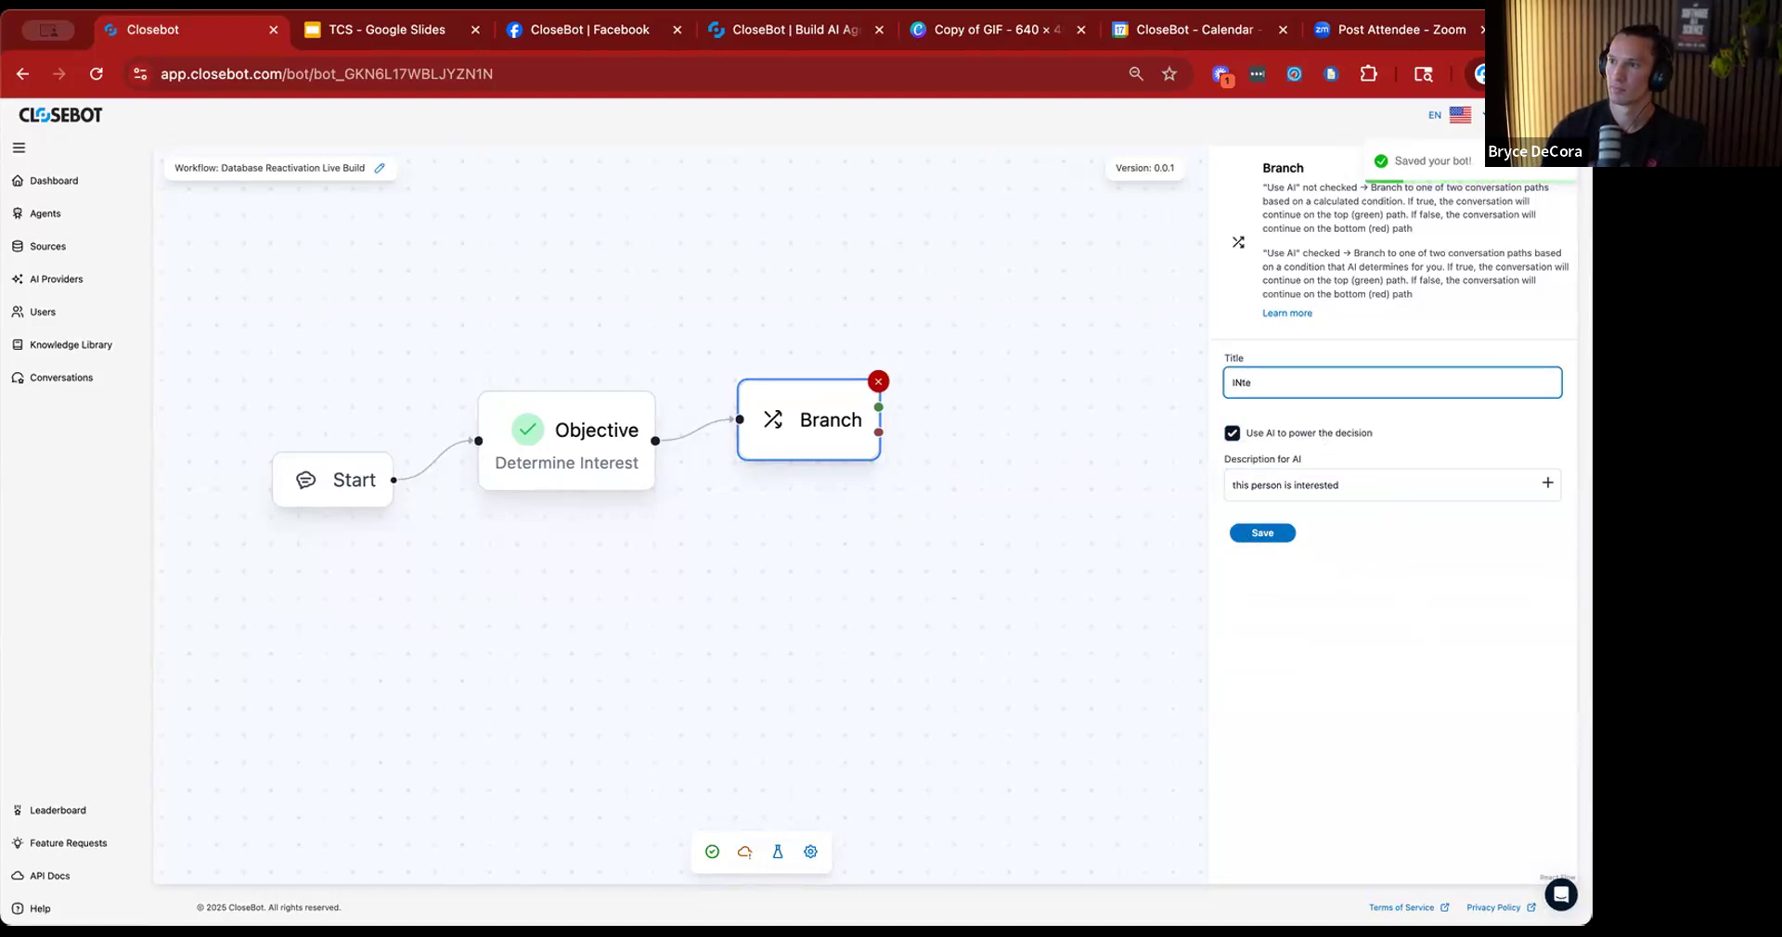
text(Interest check)
click(1262, 533)
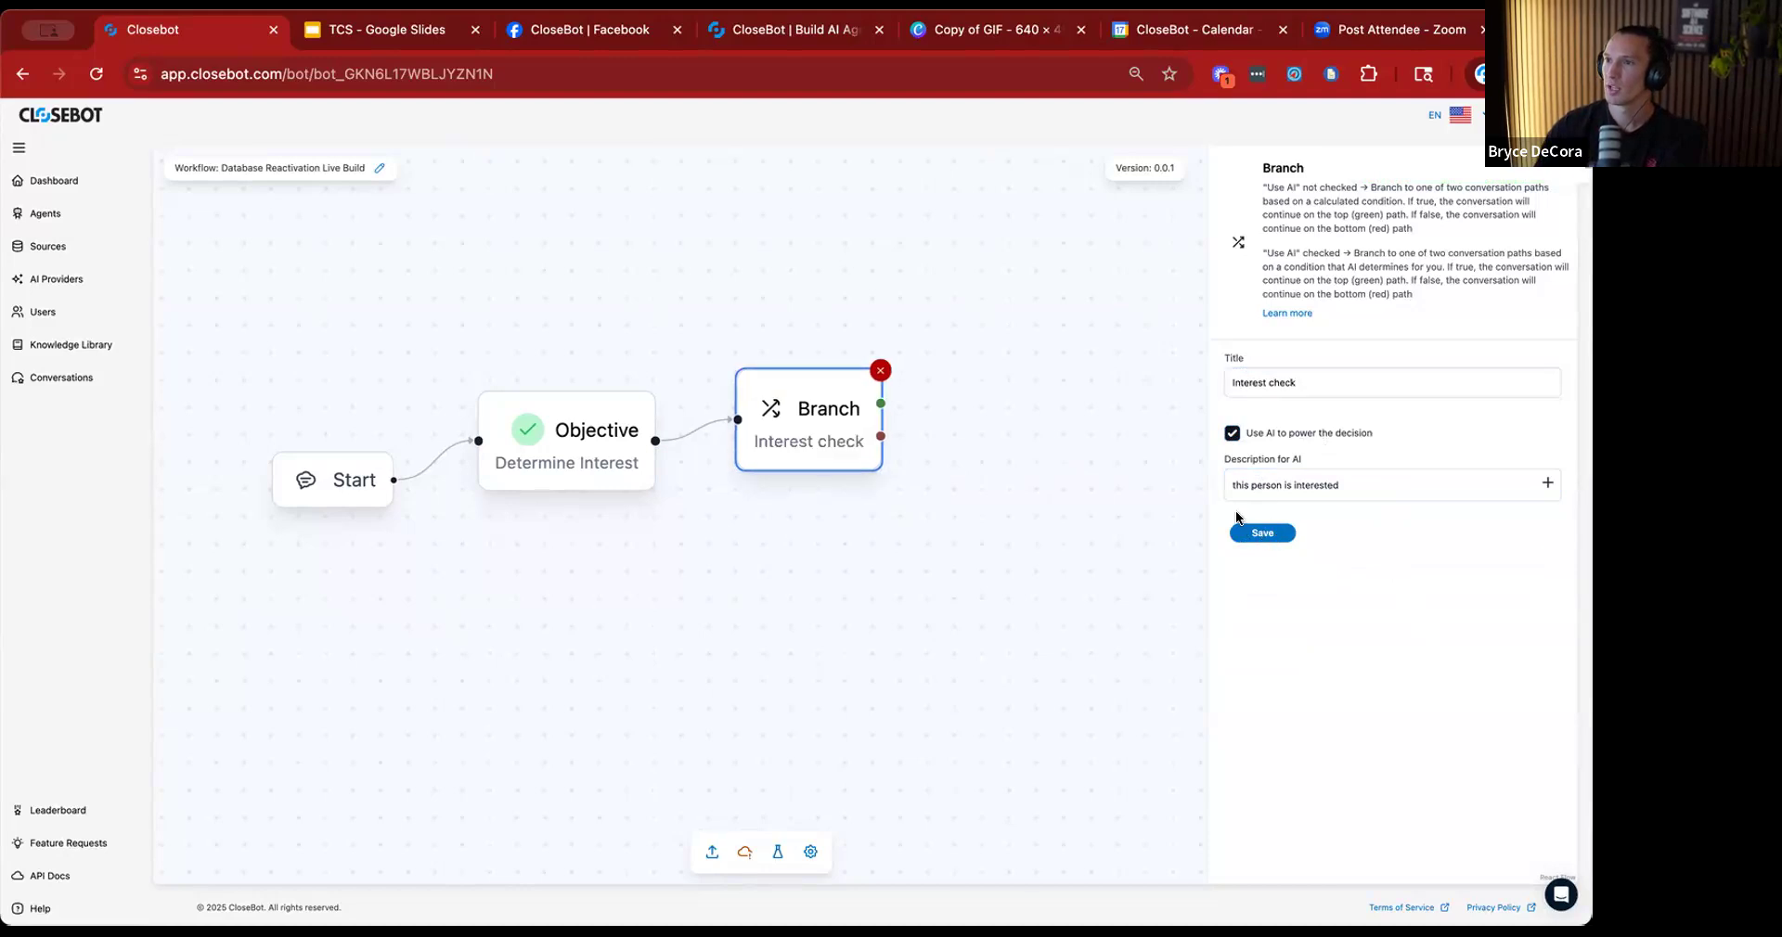
click(958, 542)
drag(1054, 529, 943, 589)
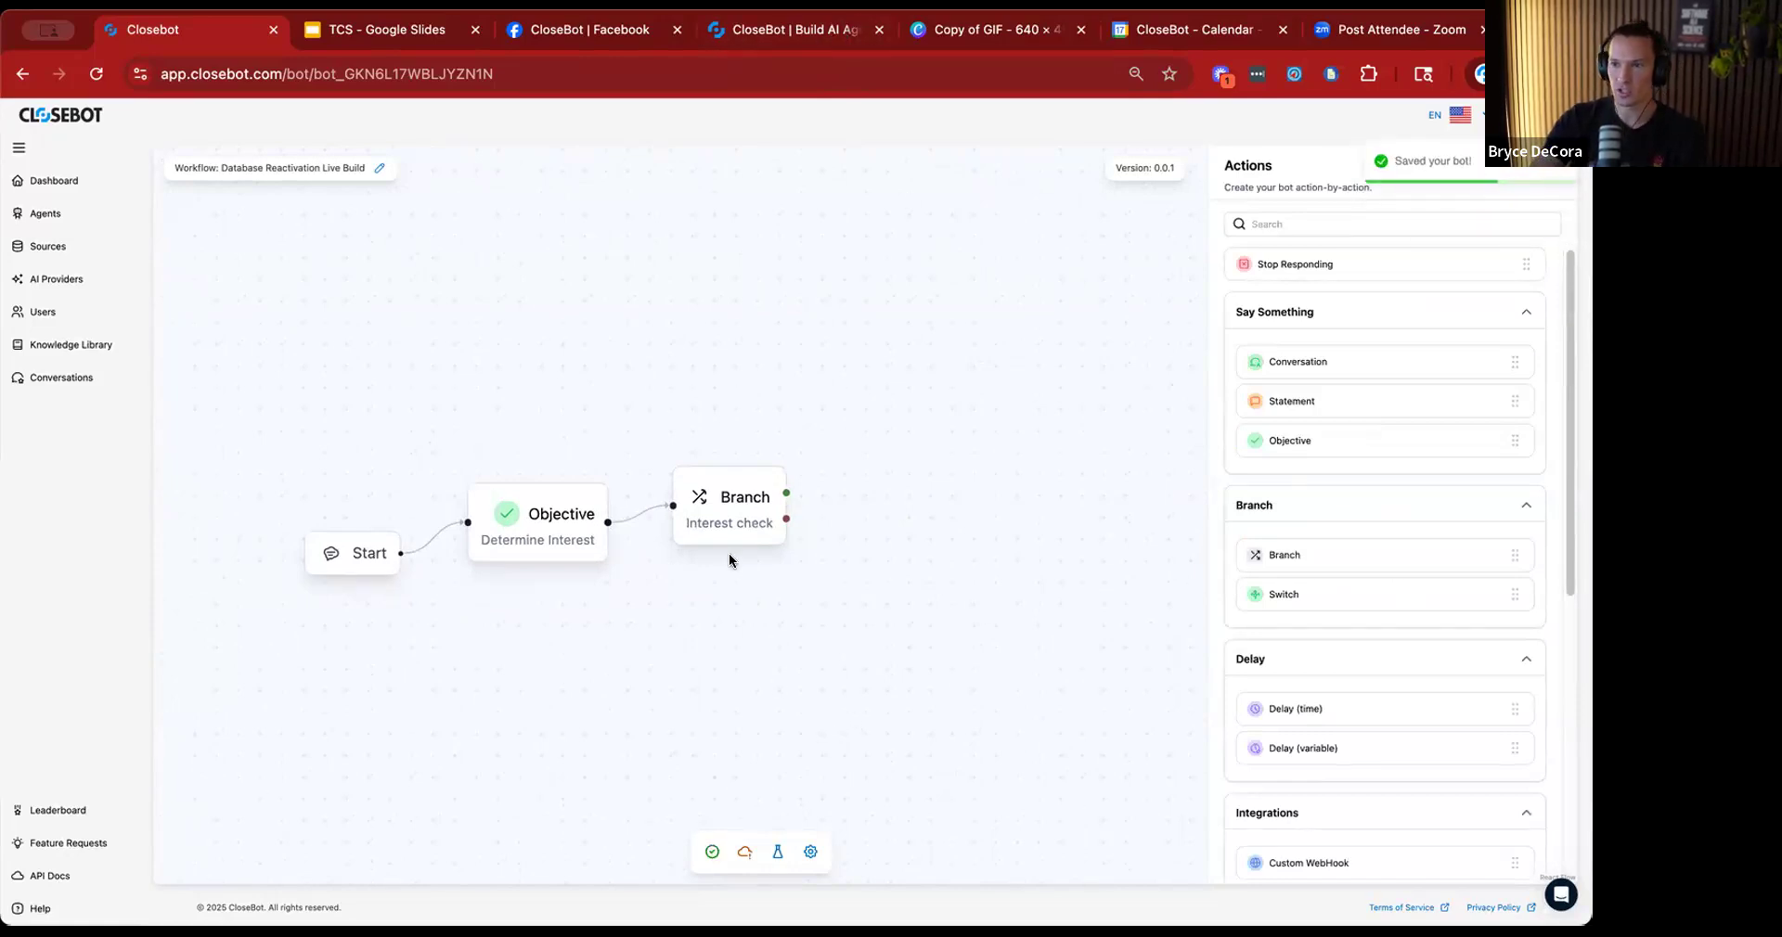
Shift the Determine Interest objective and the Interest check branch slightly upward on the canvas and deselect them.
click(507, 519)
click(558, 535)
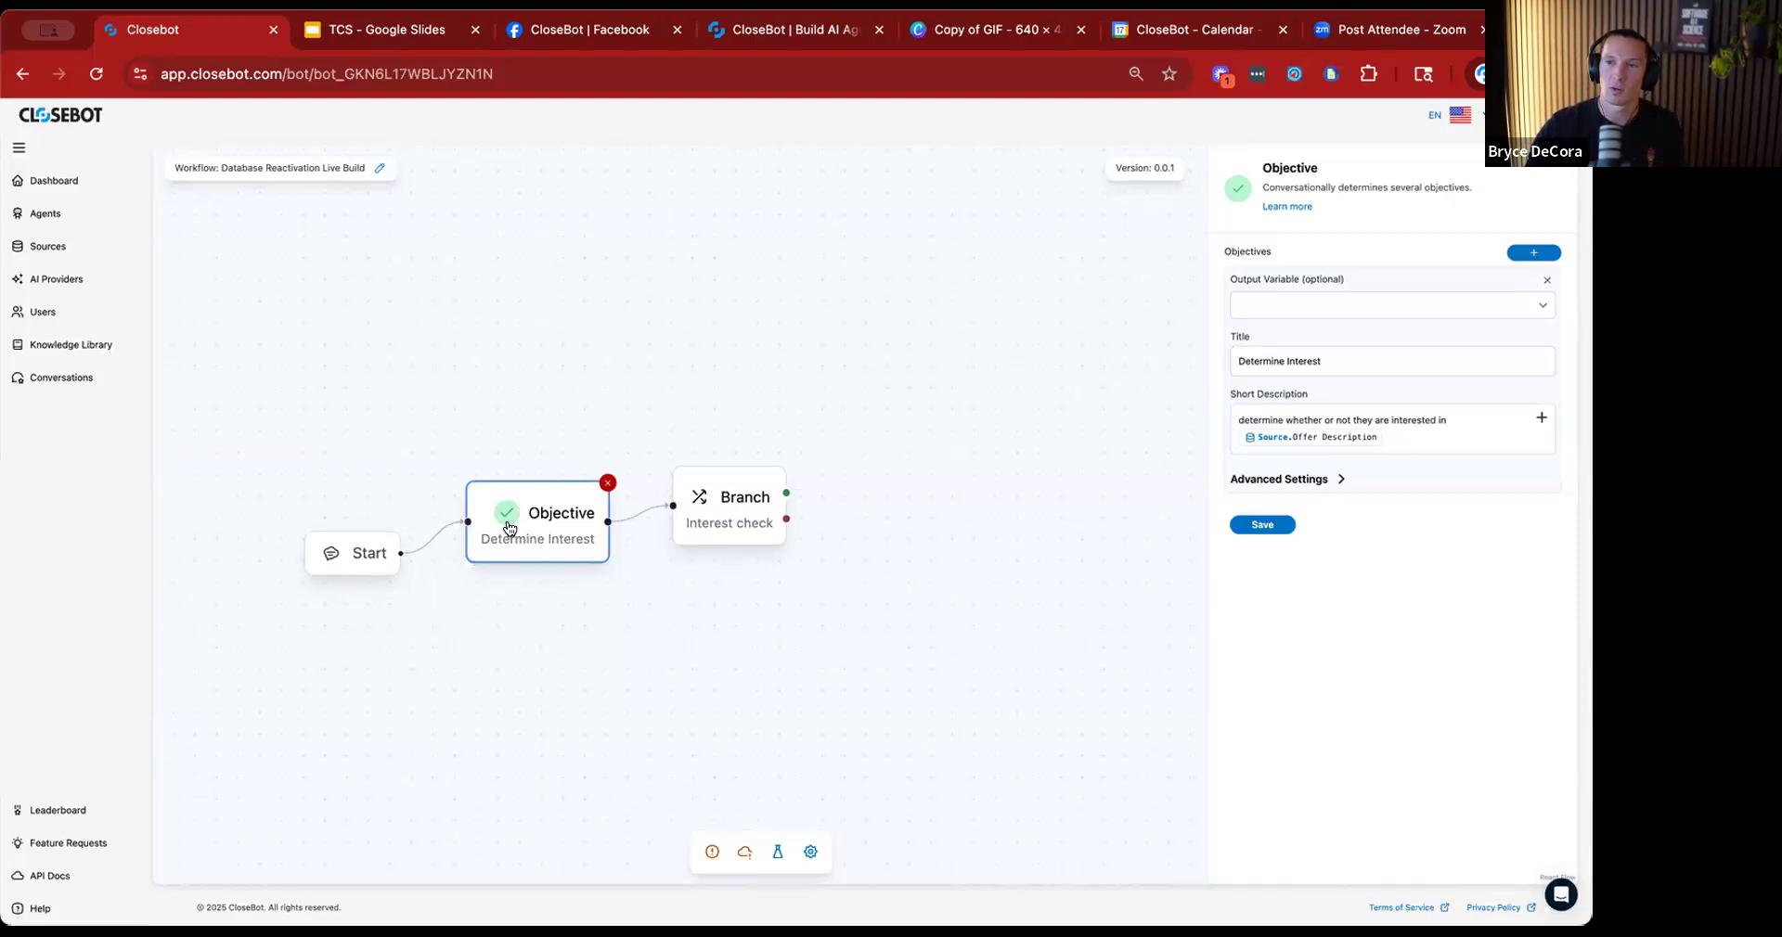
mouse_move(484, 505)
mouse_down()
mouse_move(506, 489)
mouse_move(505, 628)
mouse_move(545, 505)
mouse_move(538, 548)
mouse_move(539, 469)
mouse_move(552, 547)
mouse_move(517, 510)
mouse_up()
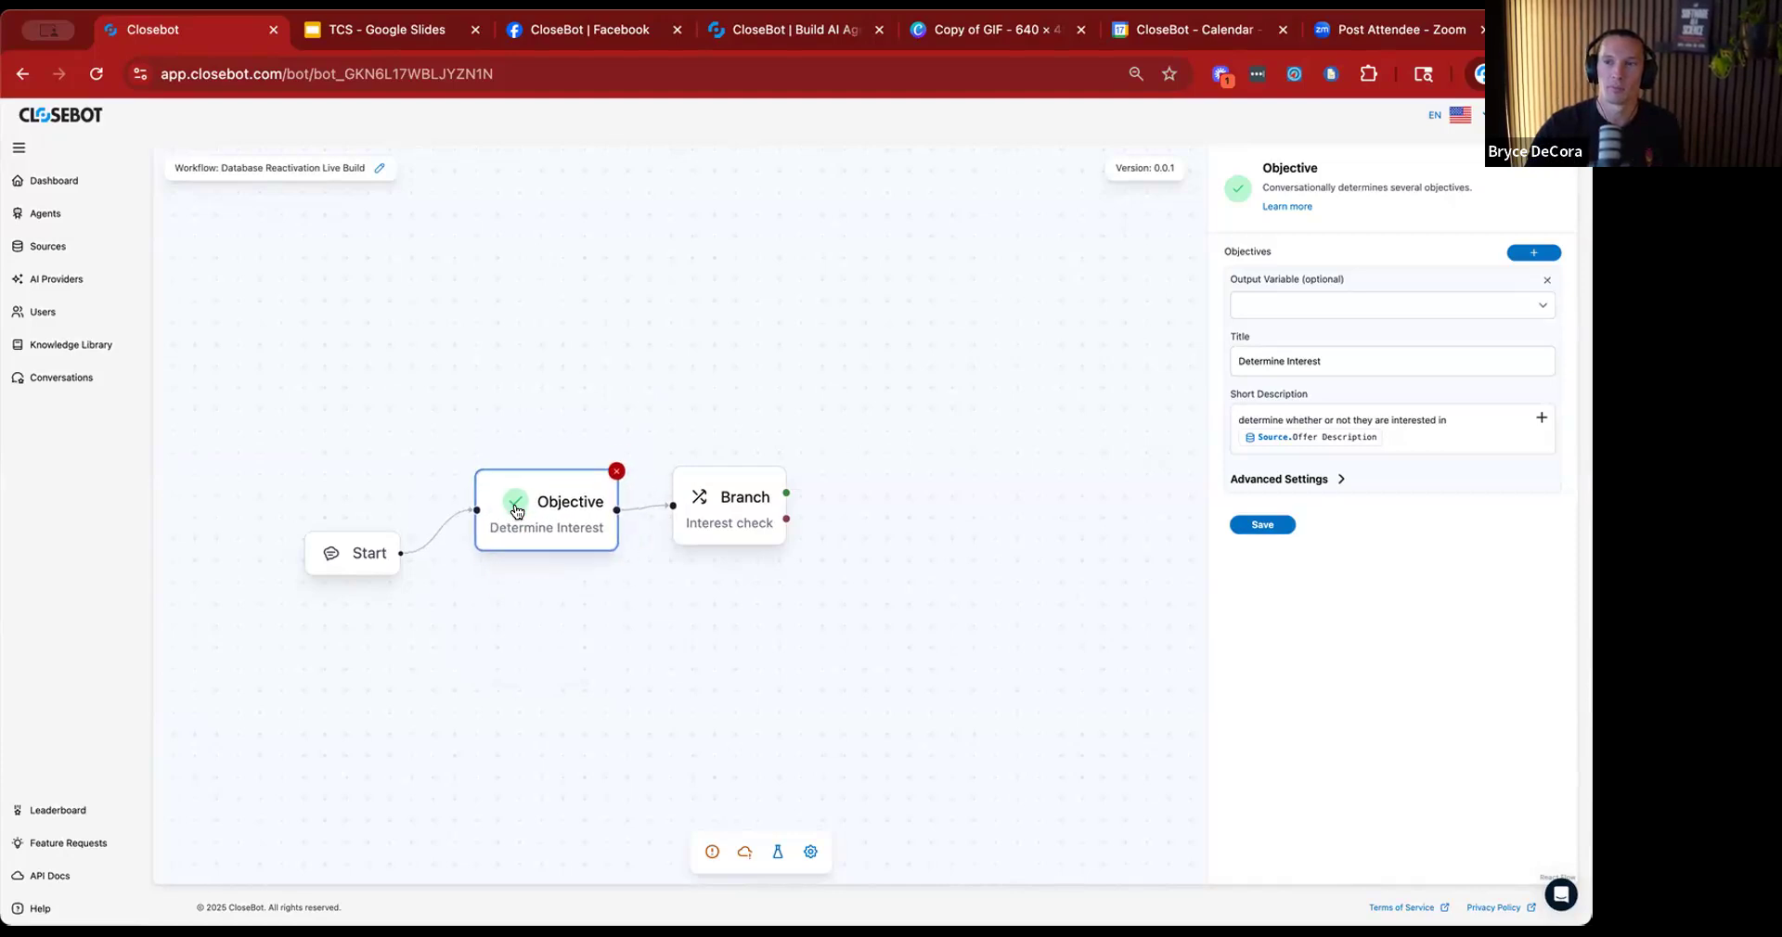
click(729, 504)
drag(731, 504, 735, 490)
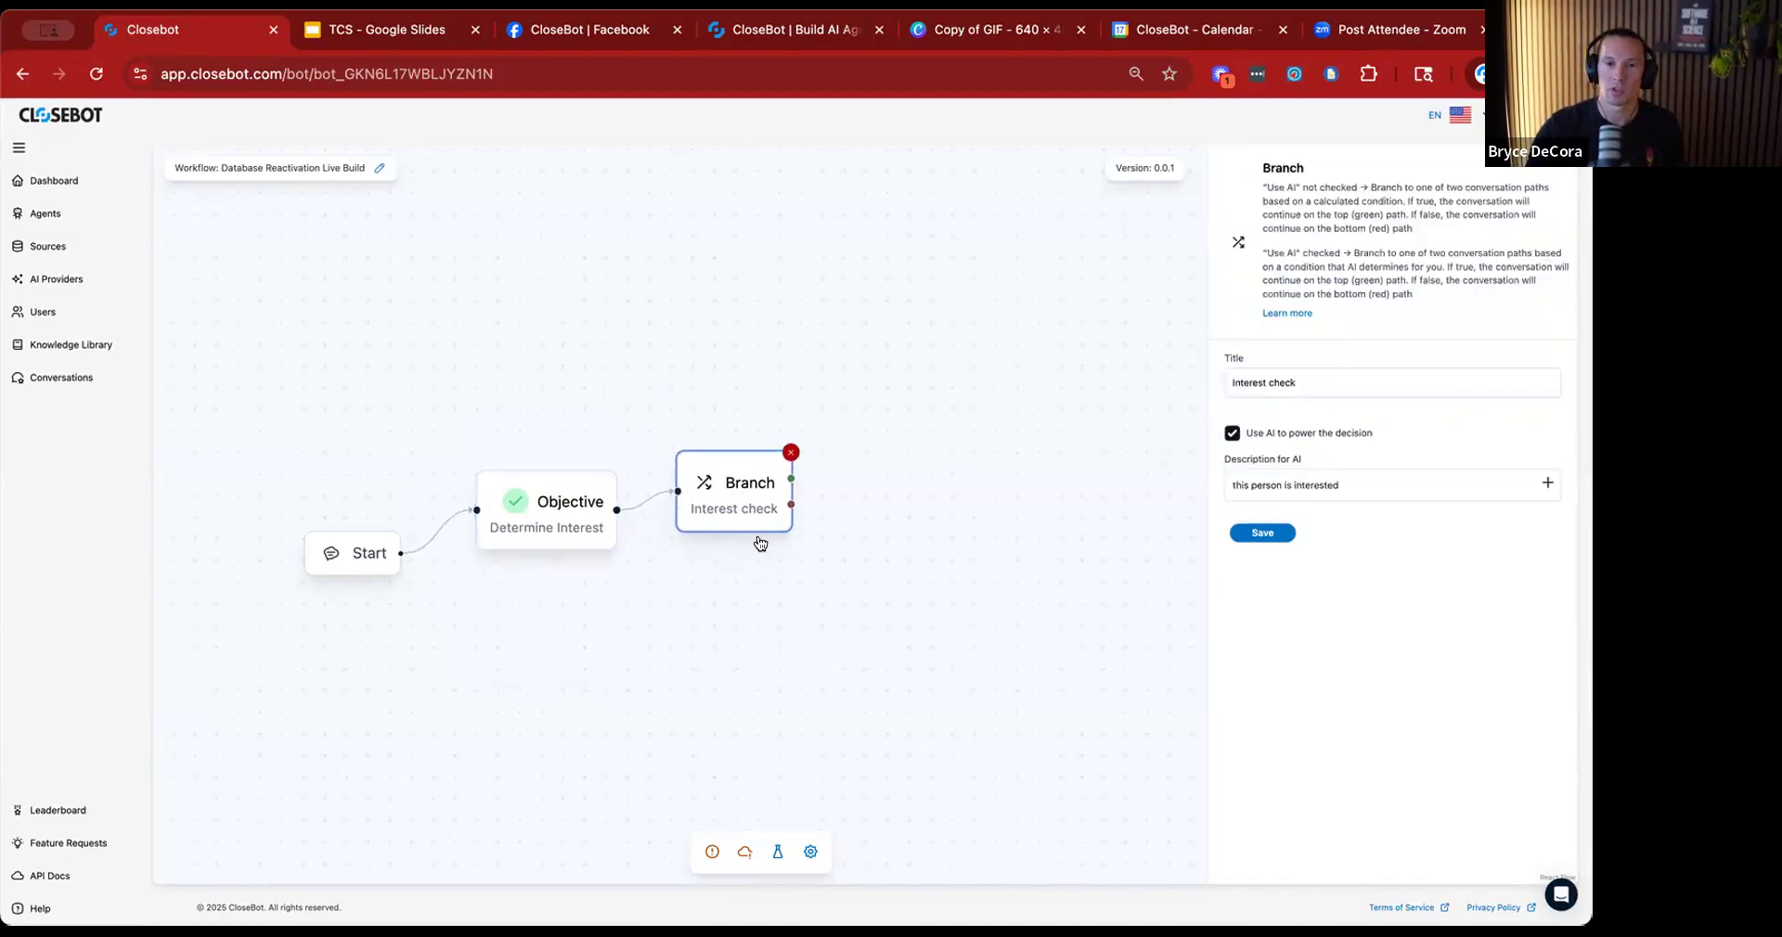
click(800, 640)
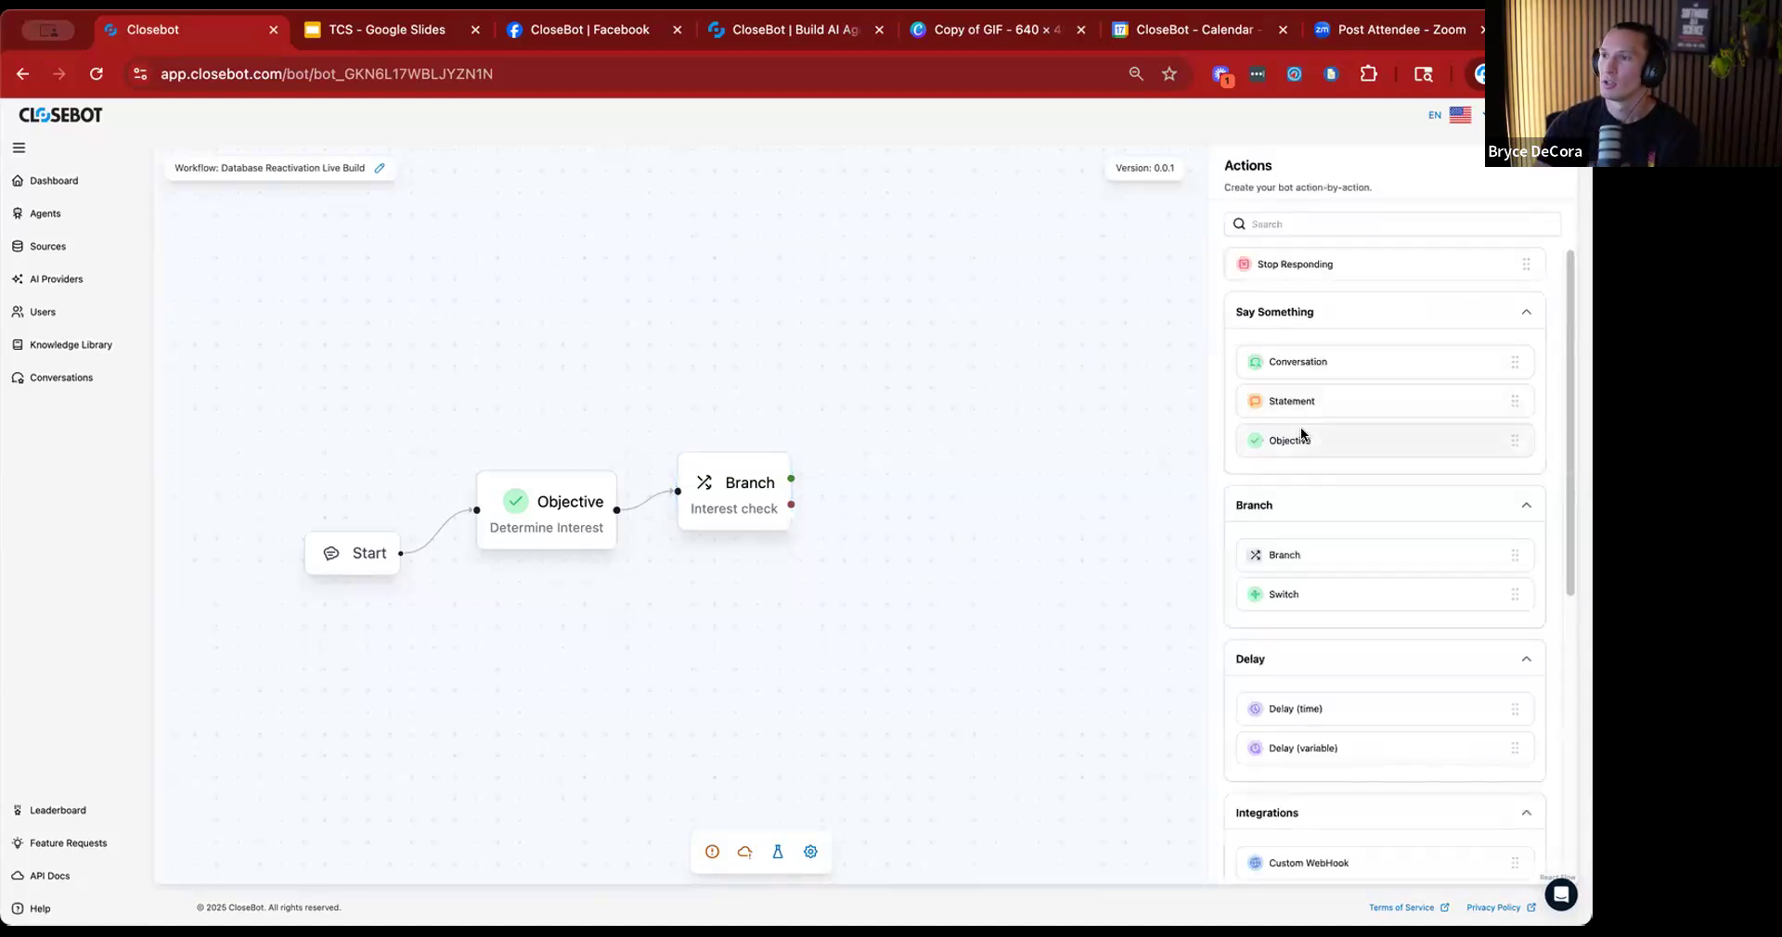
Add an Objective node on the TRUE output of the Interest check branch and create an objective entry in it.
drag(1007, 440, 881, 425)
drag(790, 477, 850, 433)
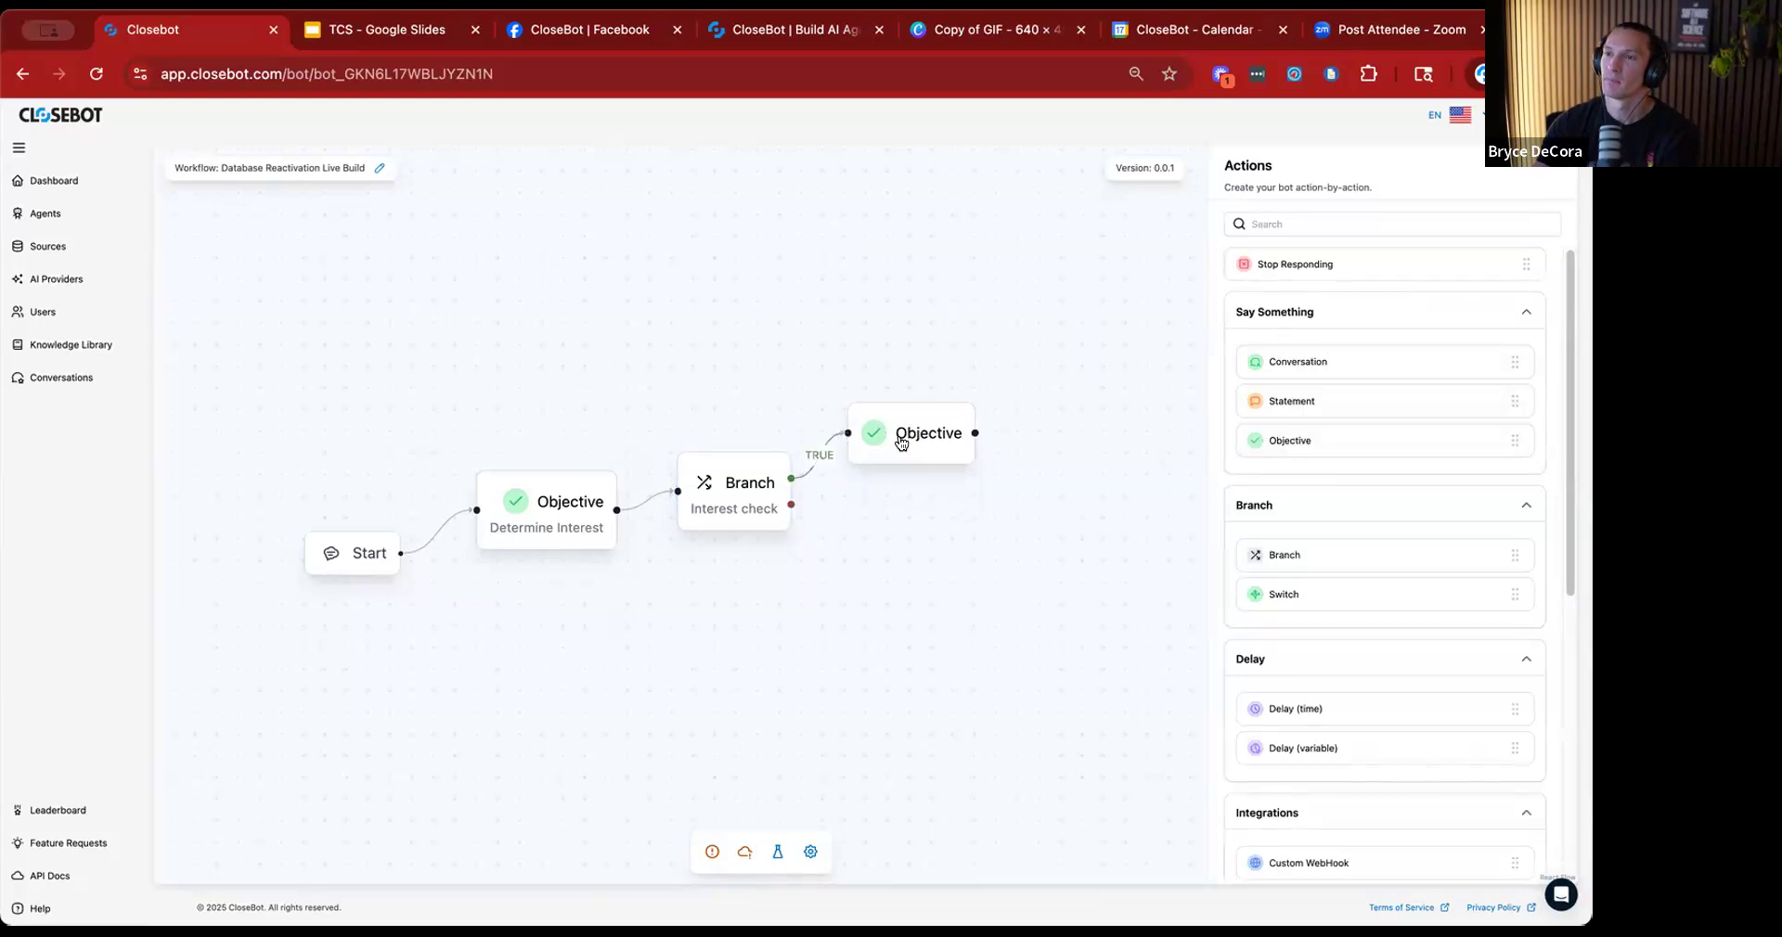
click(876, 433)
click(1518, 255)
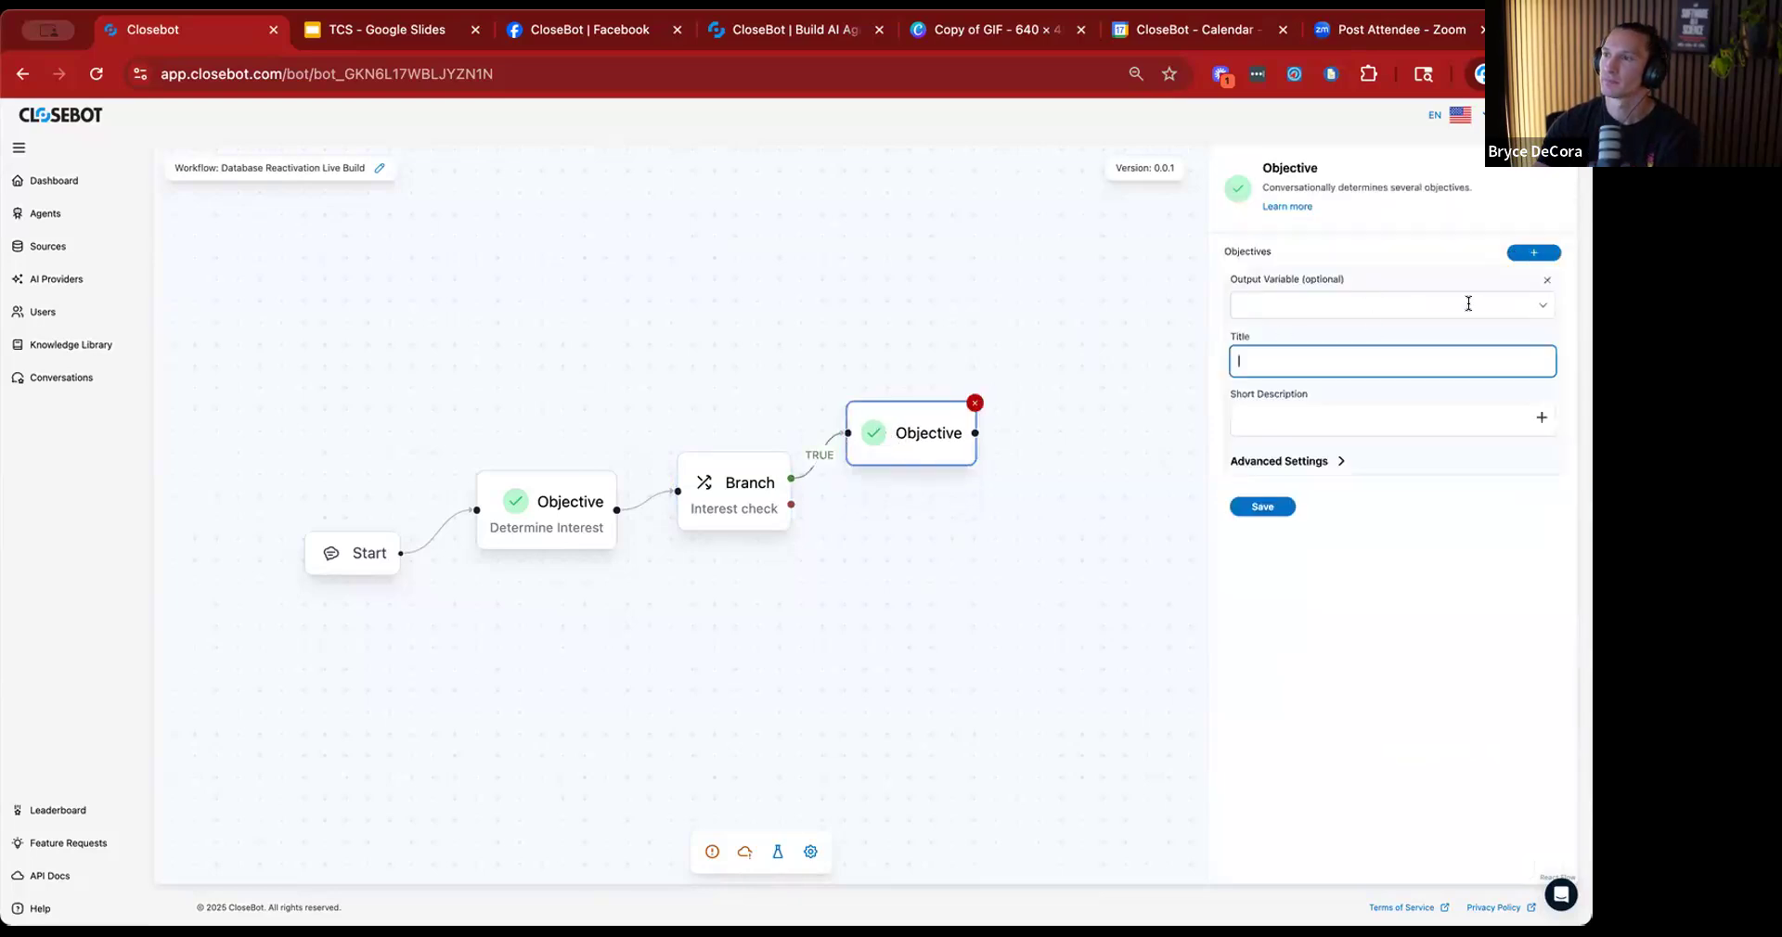
Set the new objective's output variable to First Name and check its advanced settings.
click(1538, 307)
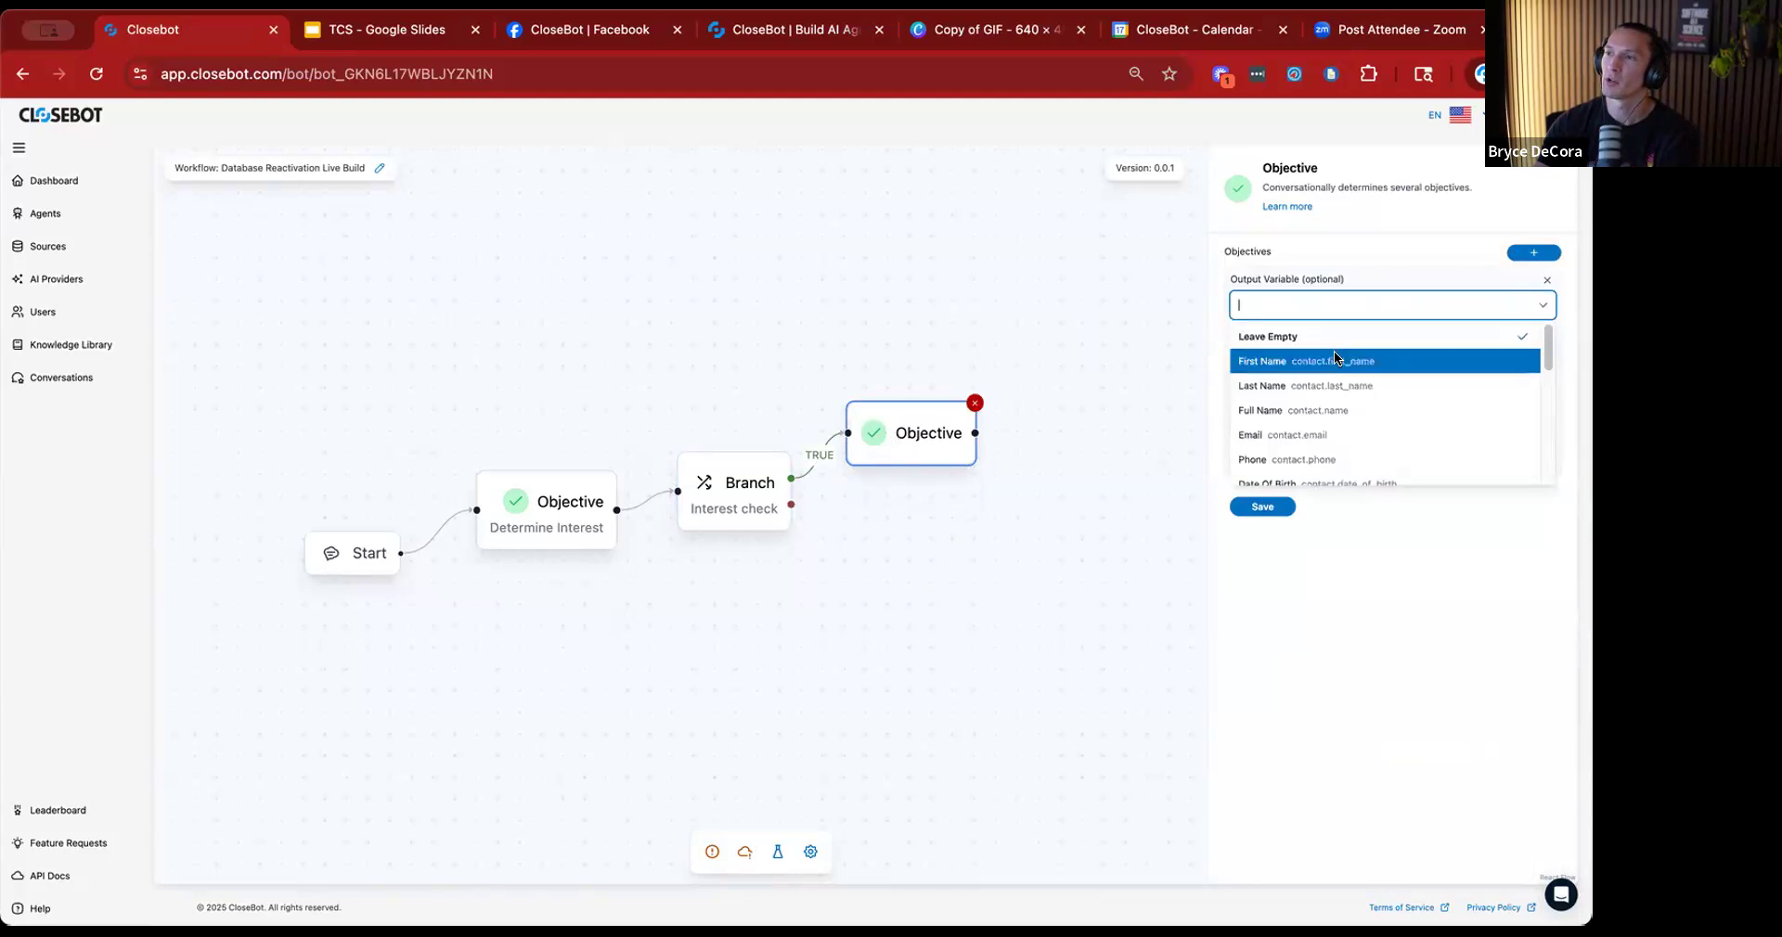
click(1333, 360)
click(1337, 460)
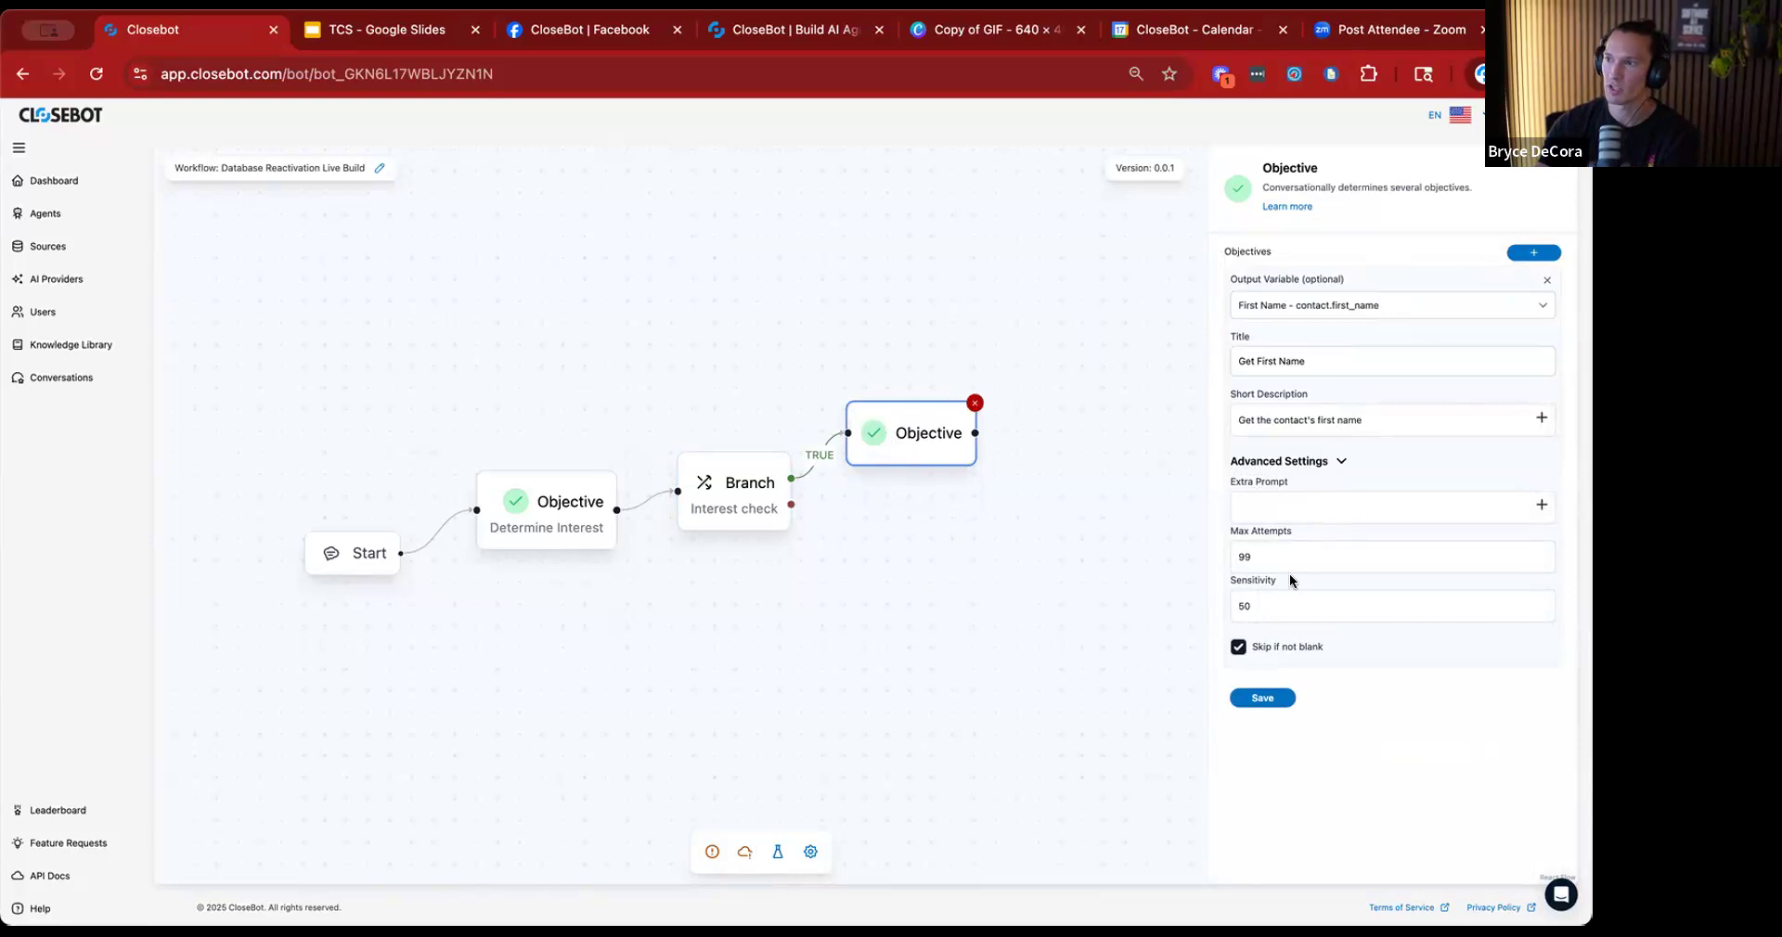
click(1337, 461)
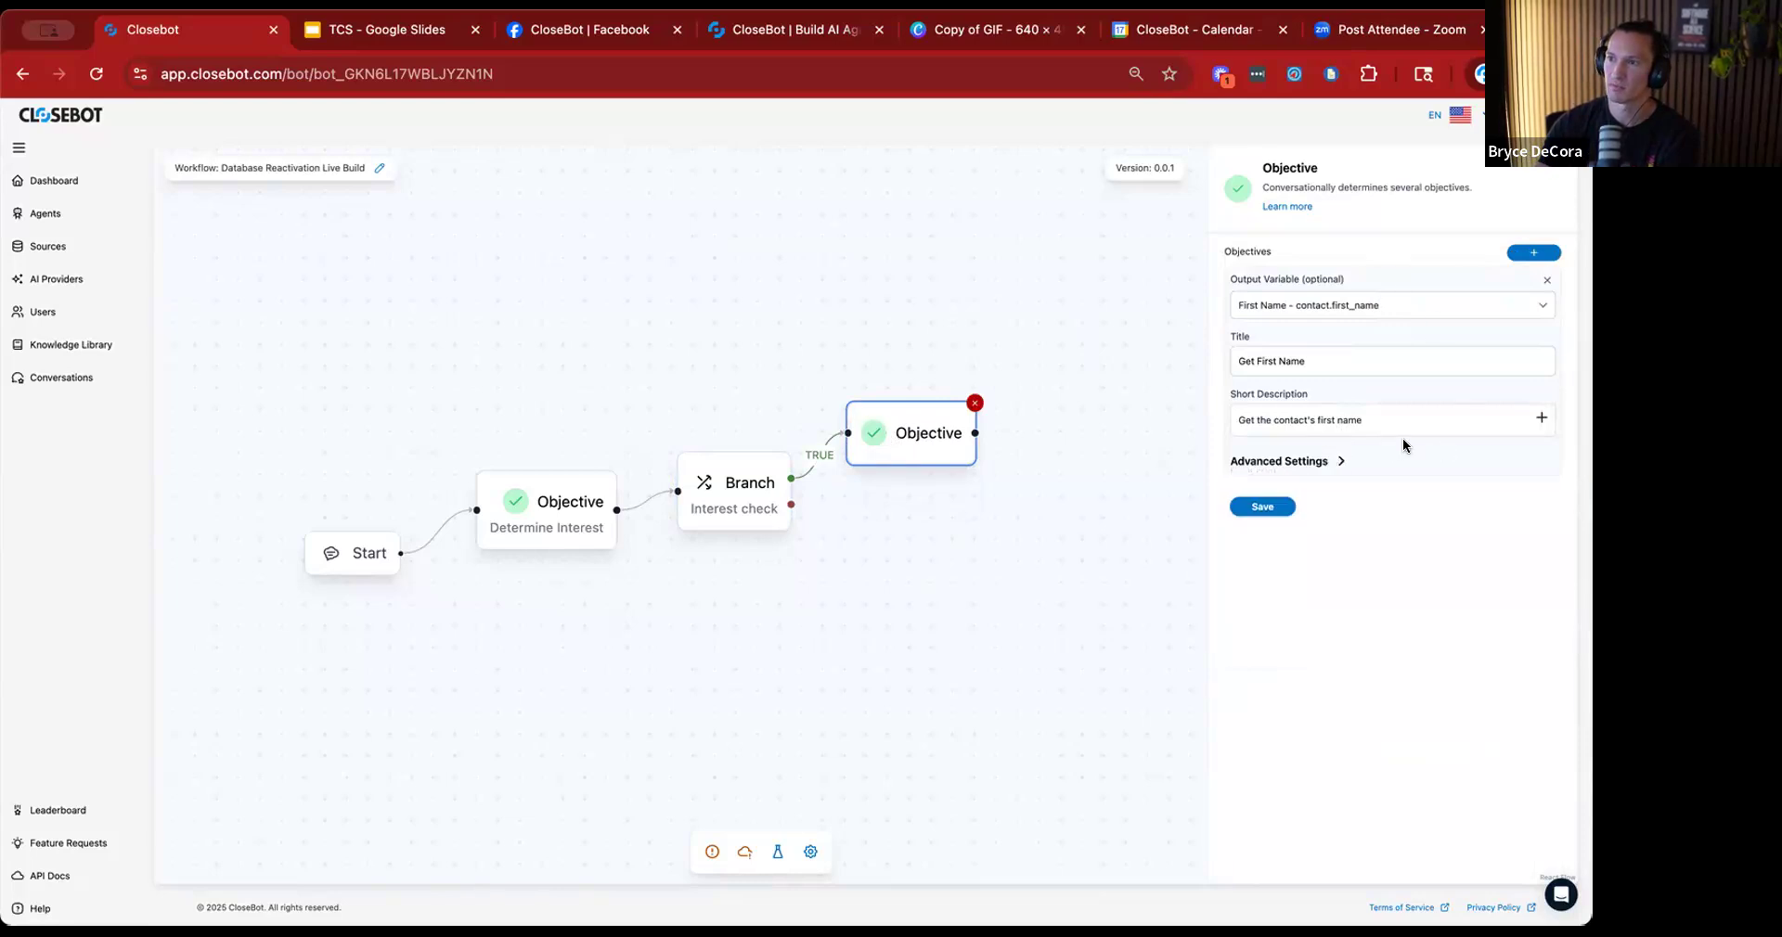
click(1536, 254)
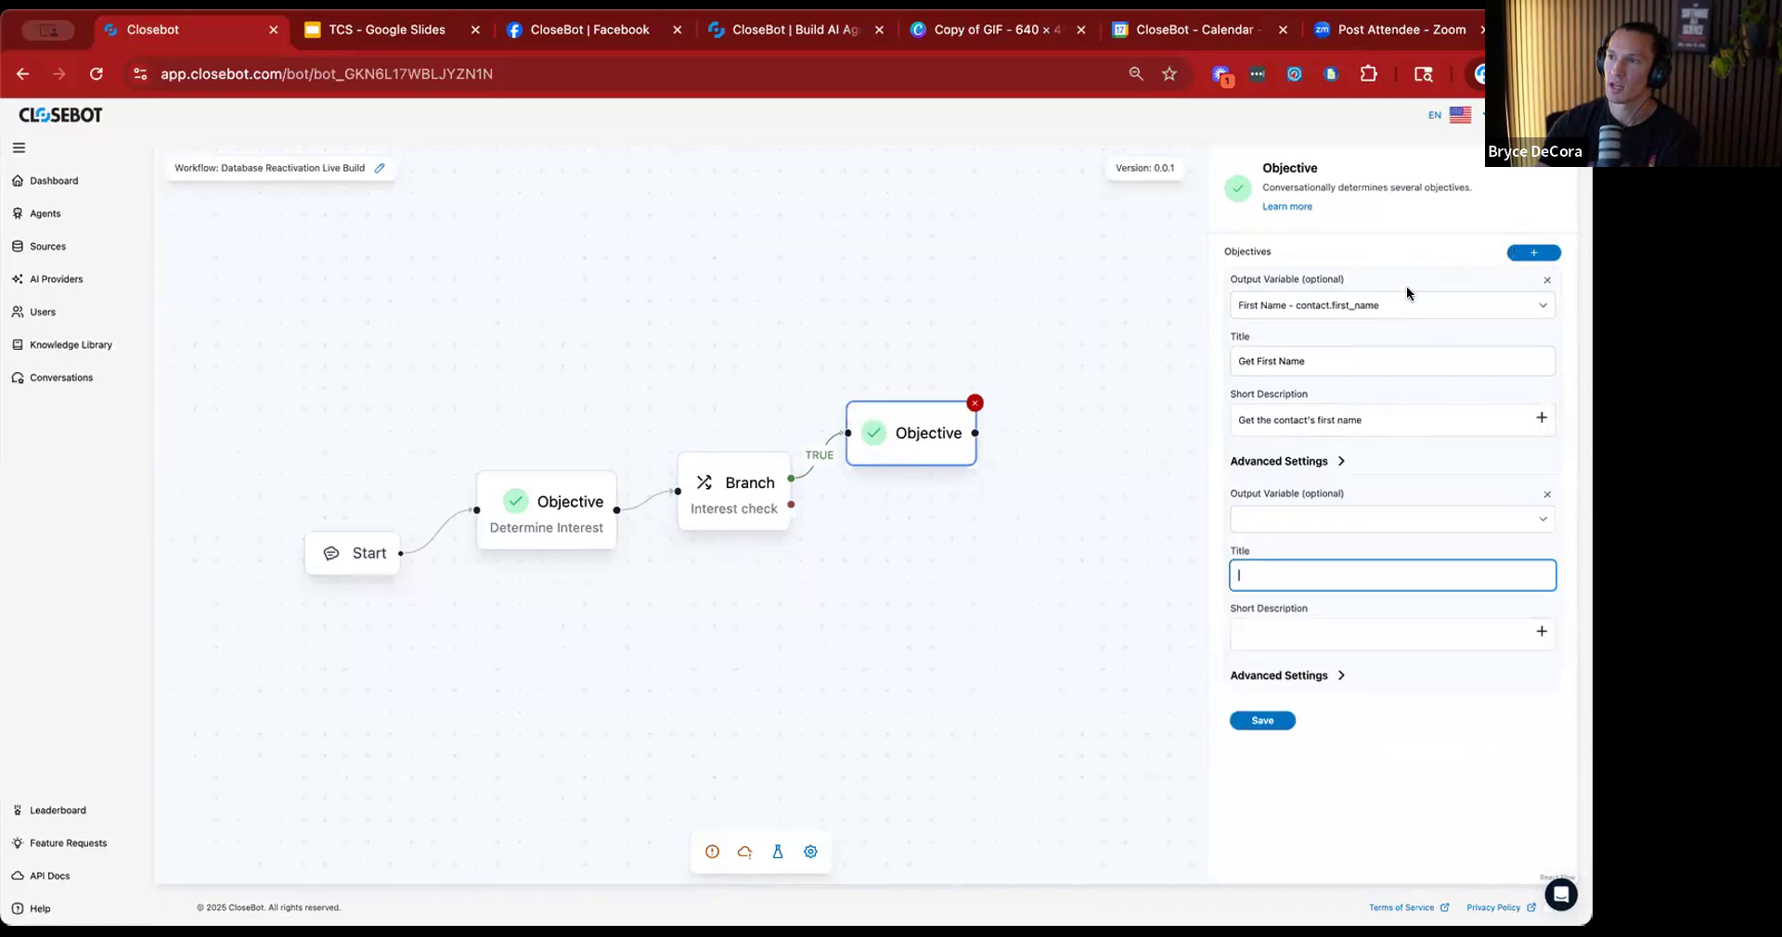
click(1526, 516)
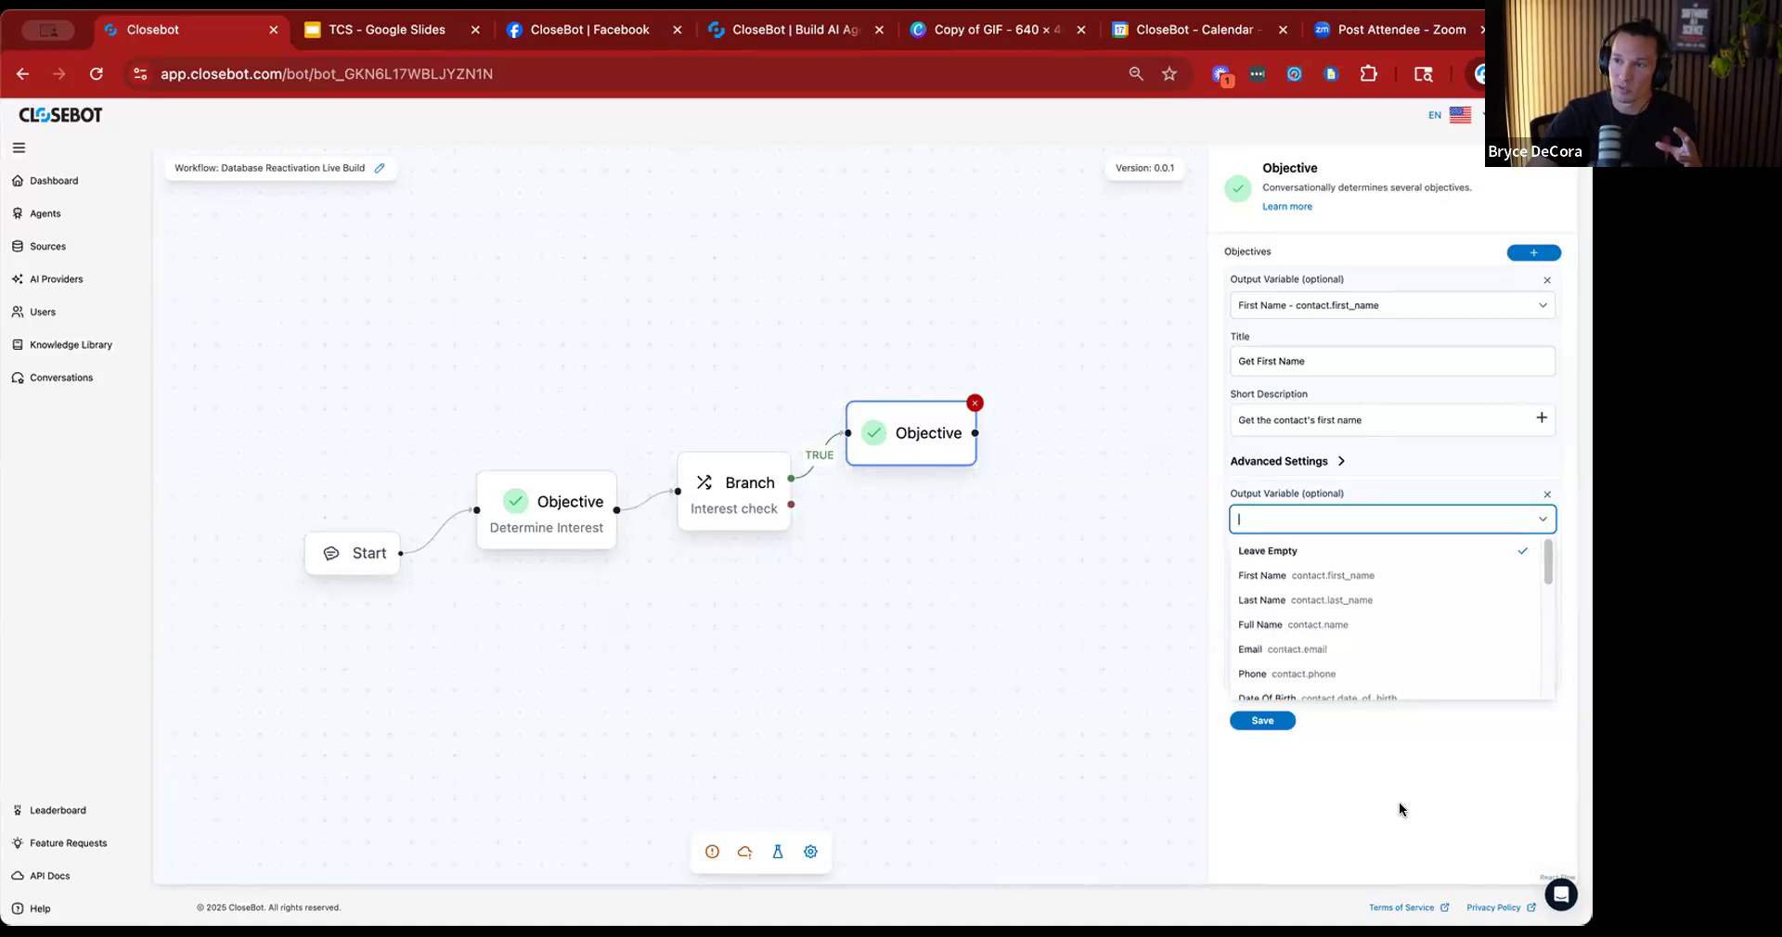
click(1263, 723)
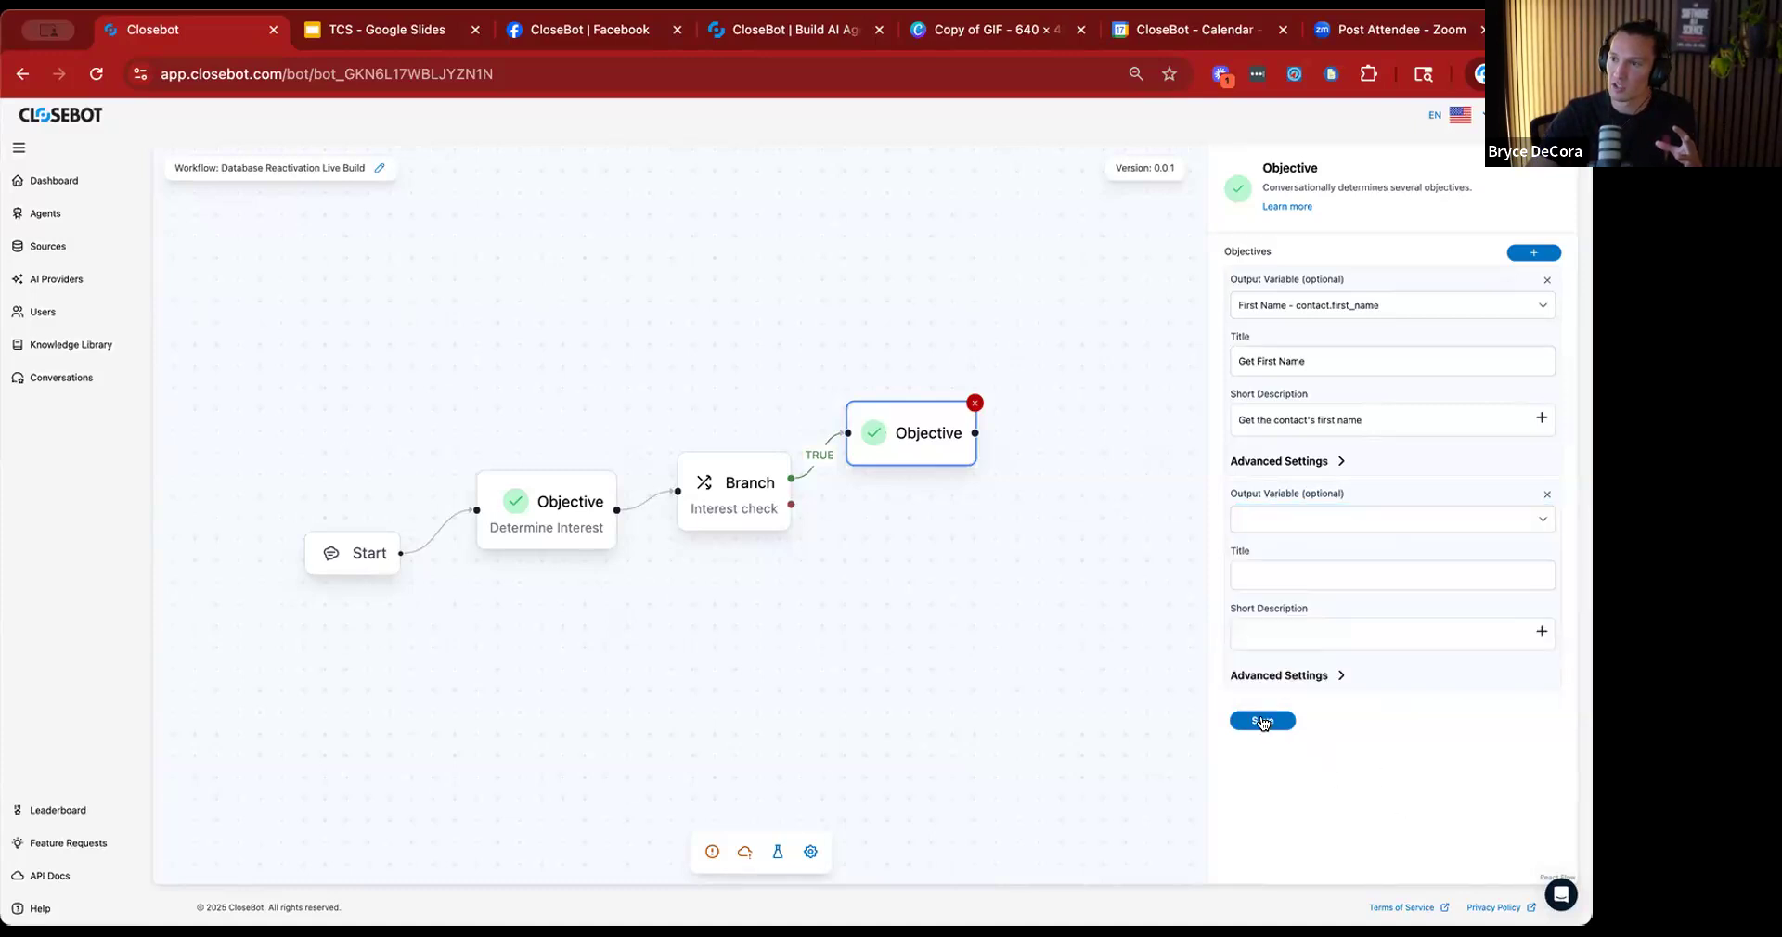
click(1547, 493)
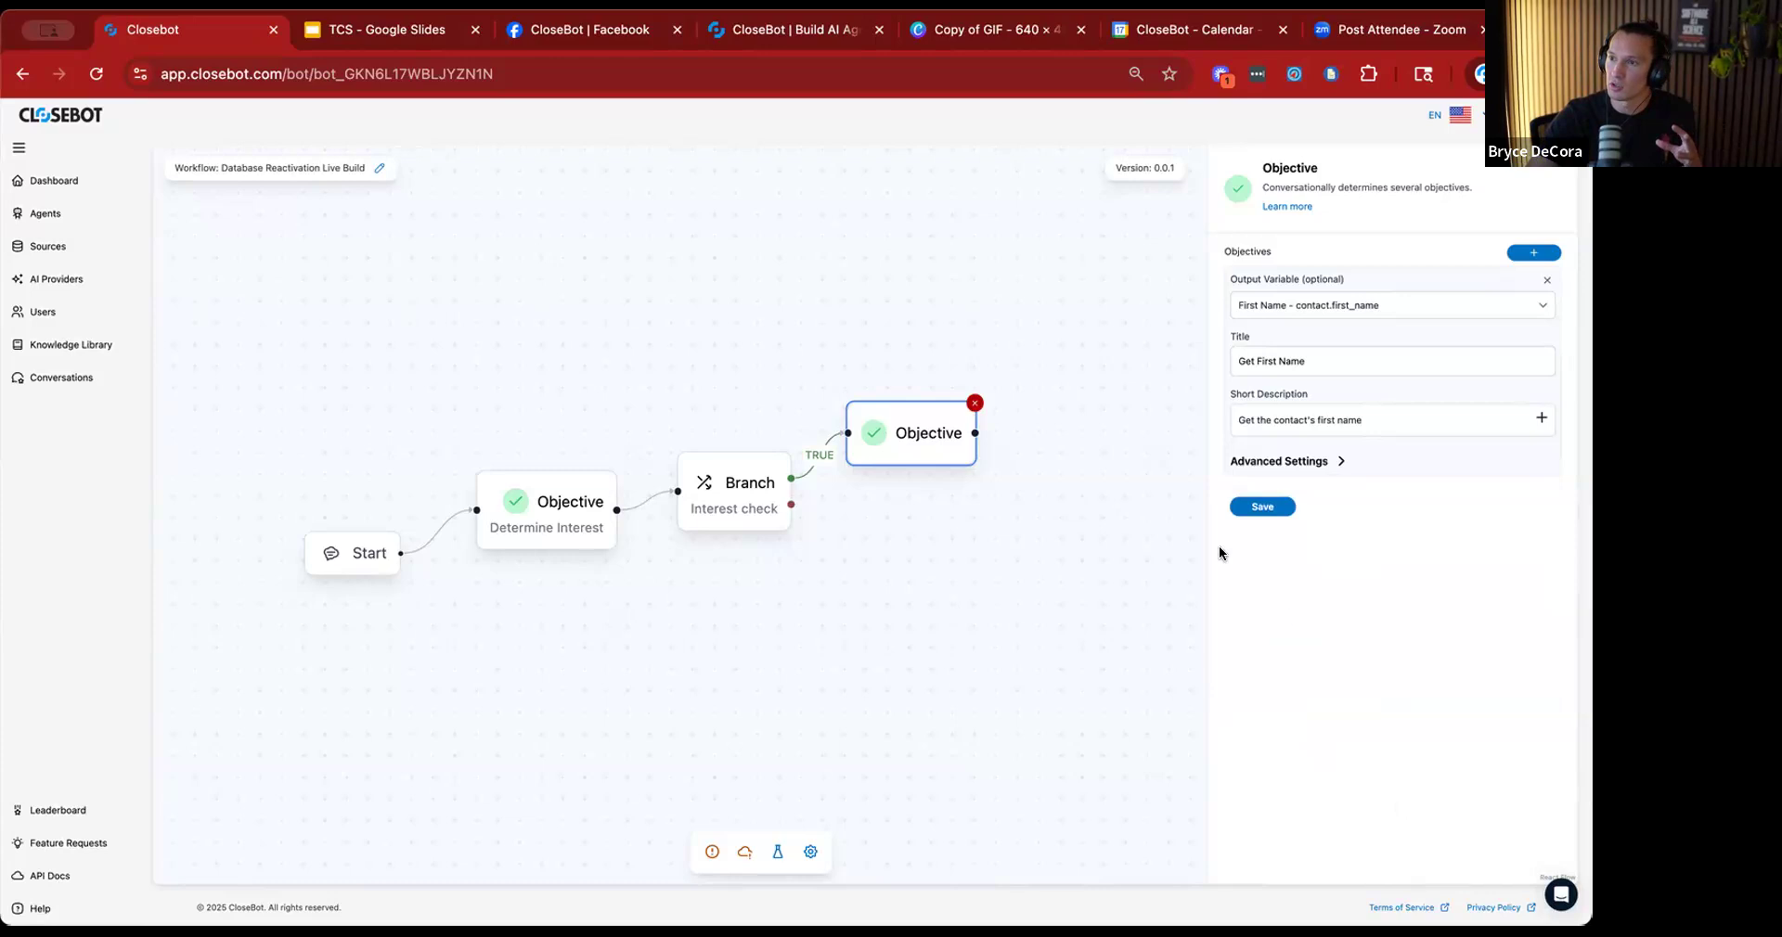
Save the Get First Name objective and deselect its node.
click(1261, 507)
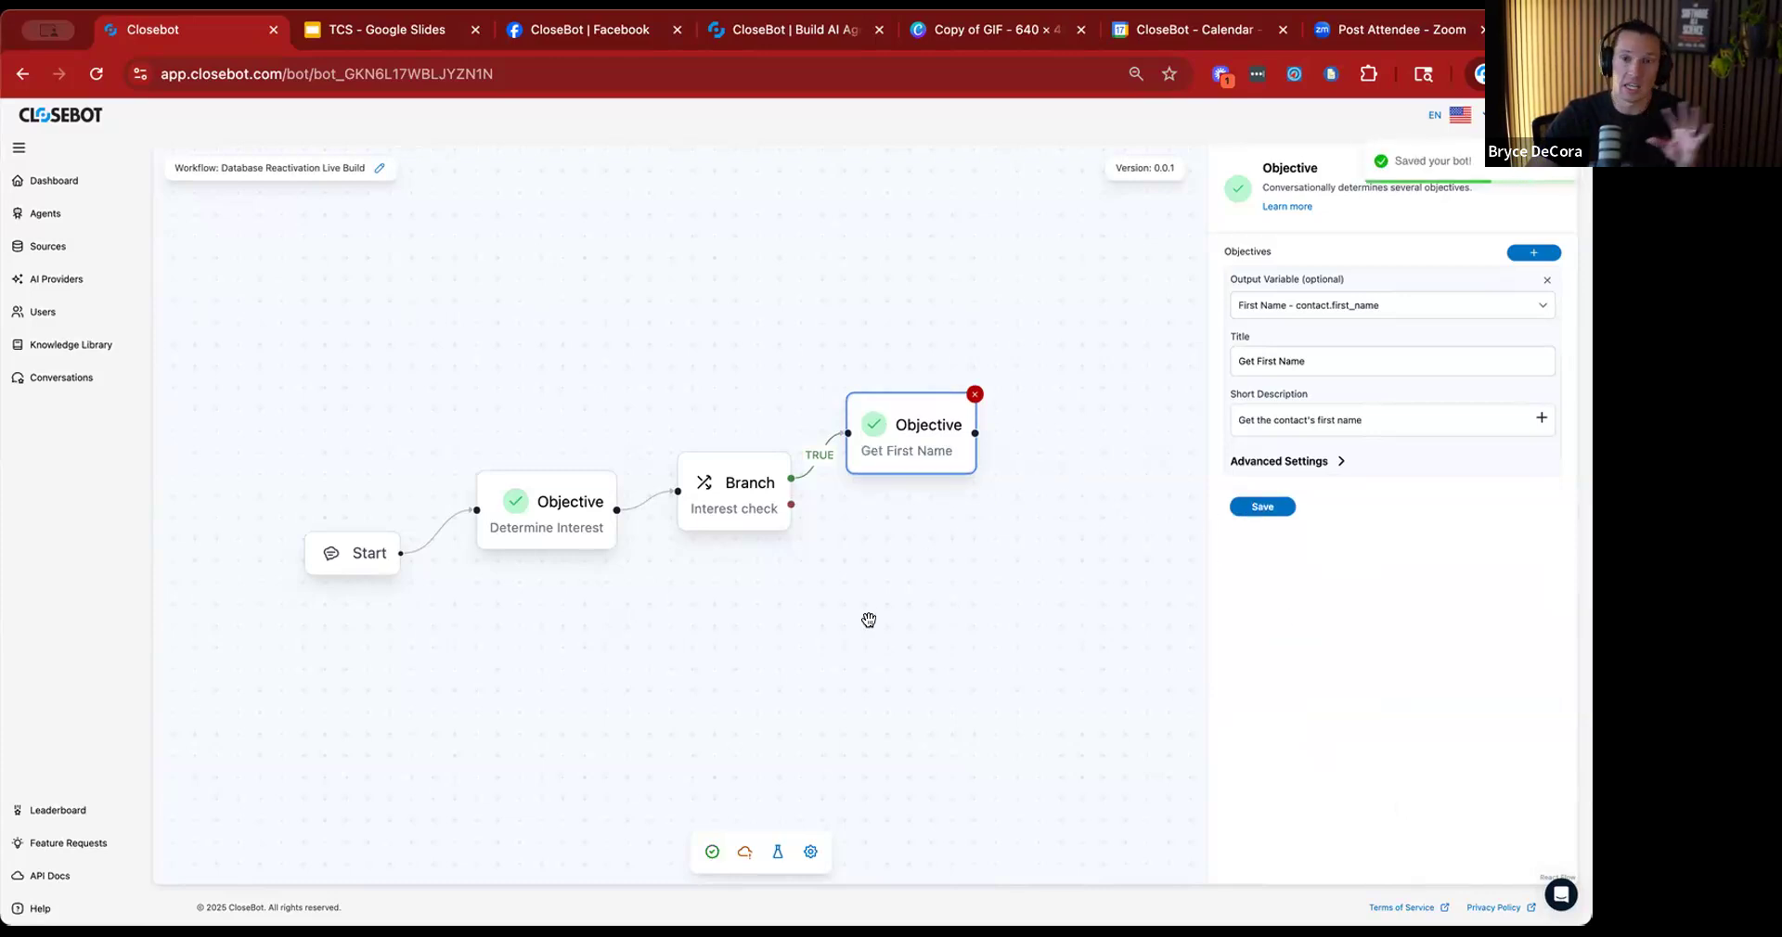
drag(876, 616, 681, 637)
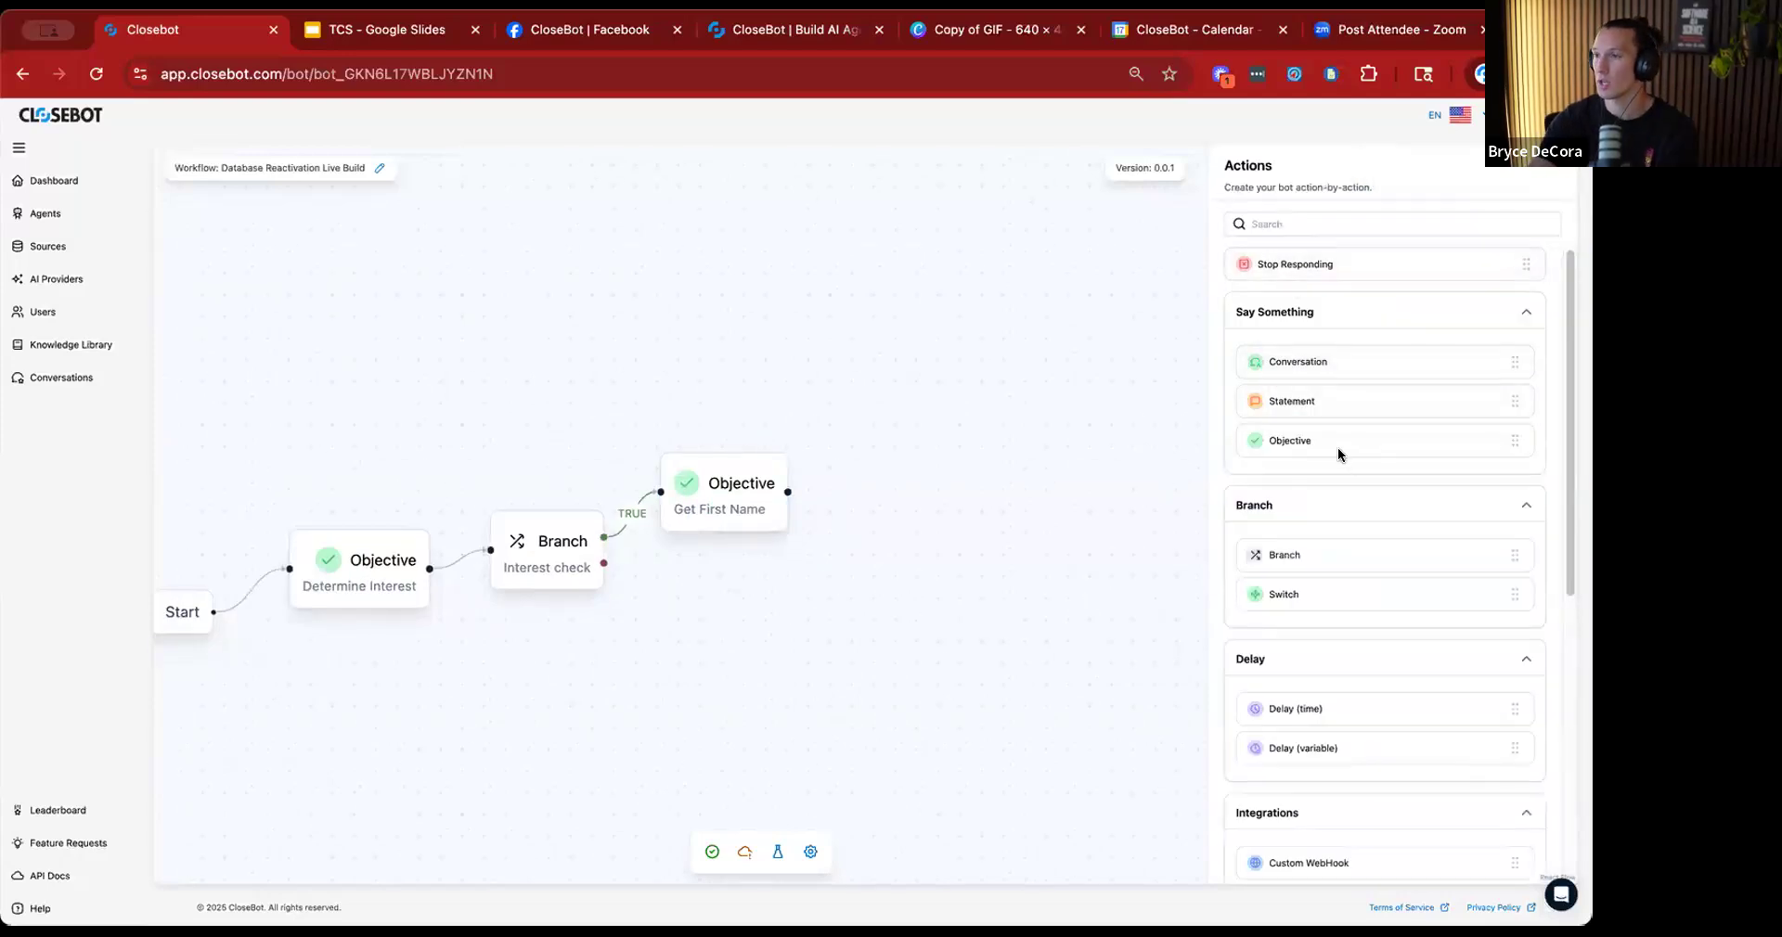
Place a GHL Booking node after the Get First Name objective and connect the two nodes.
scroll(1365, 678, down, 3)
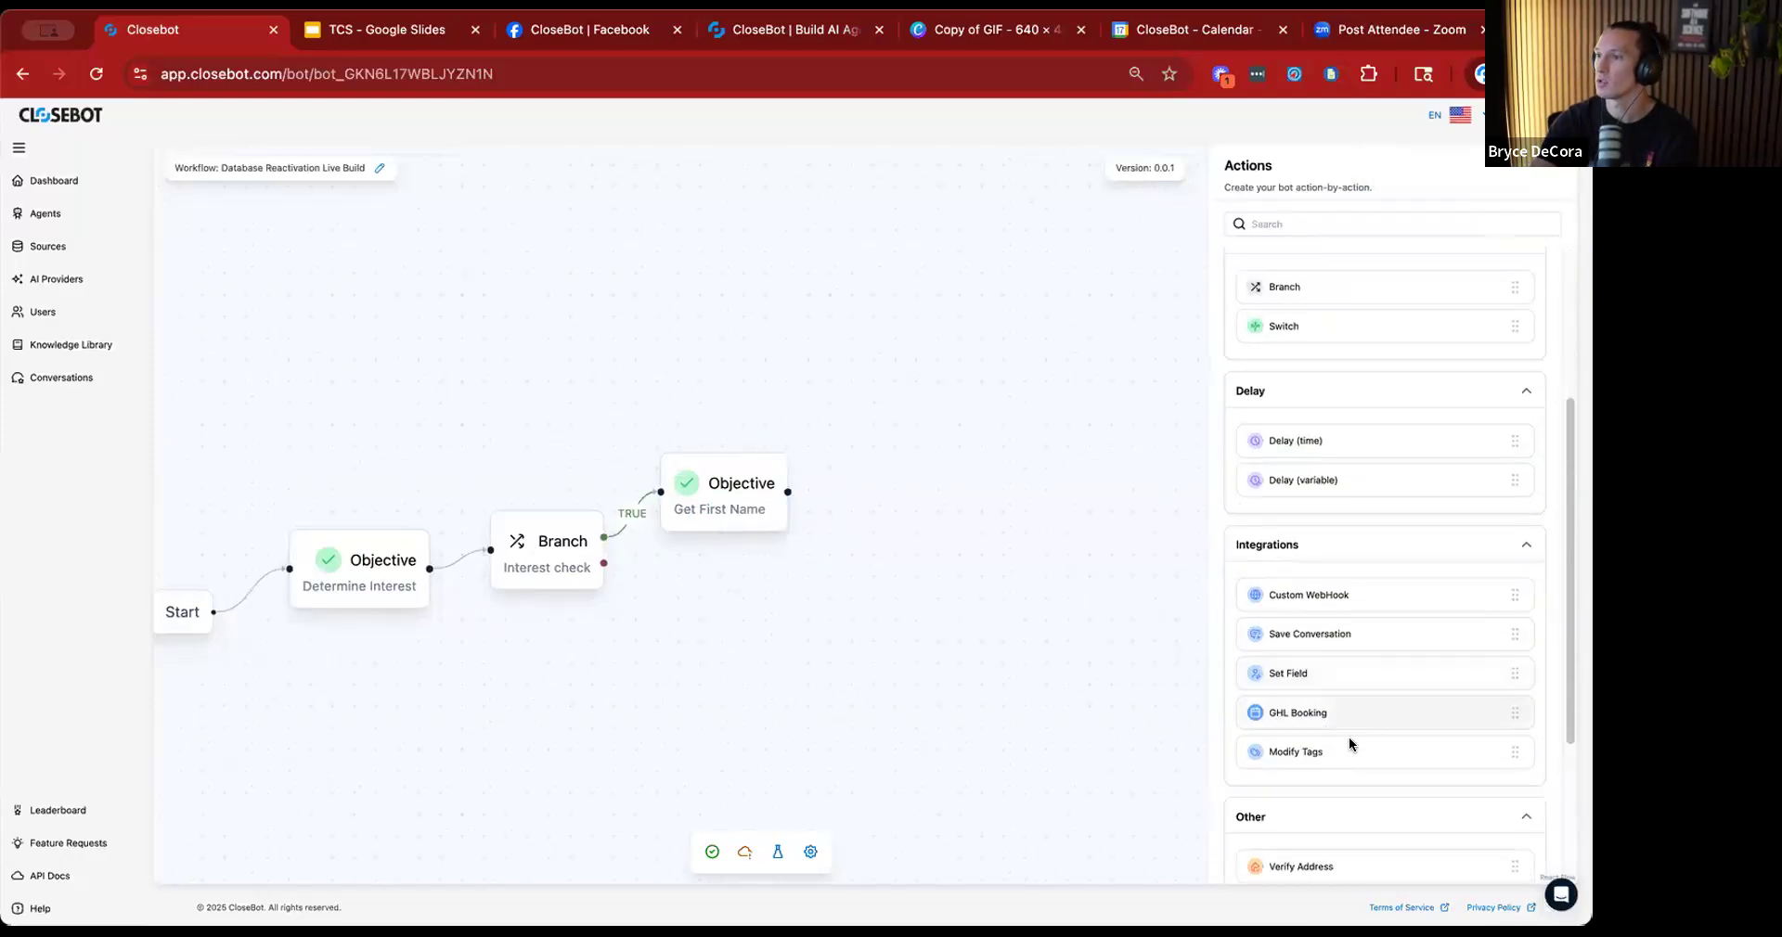
drag(1353, 715, 959, 472)
drag(786, 492, 902, 468)
Title the GHL Booking node "Booking" and begin its short description with "book a".
click(895, 466)
click(1302, 276)
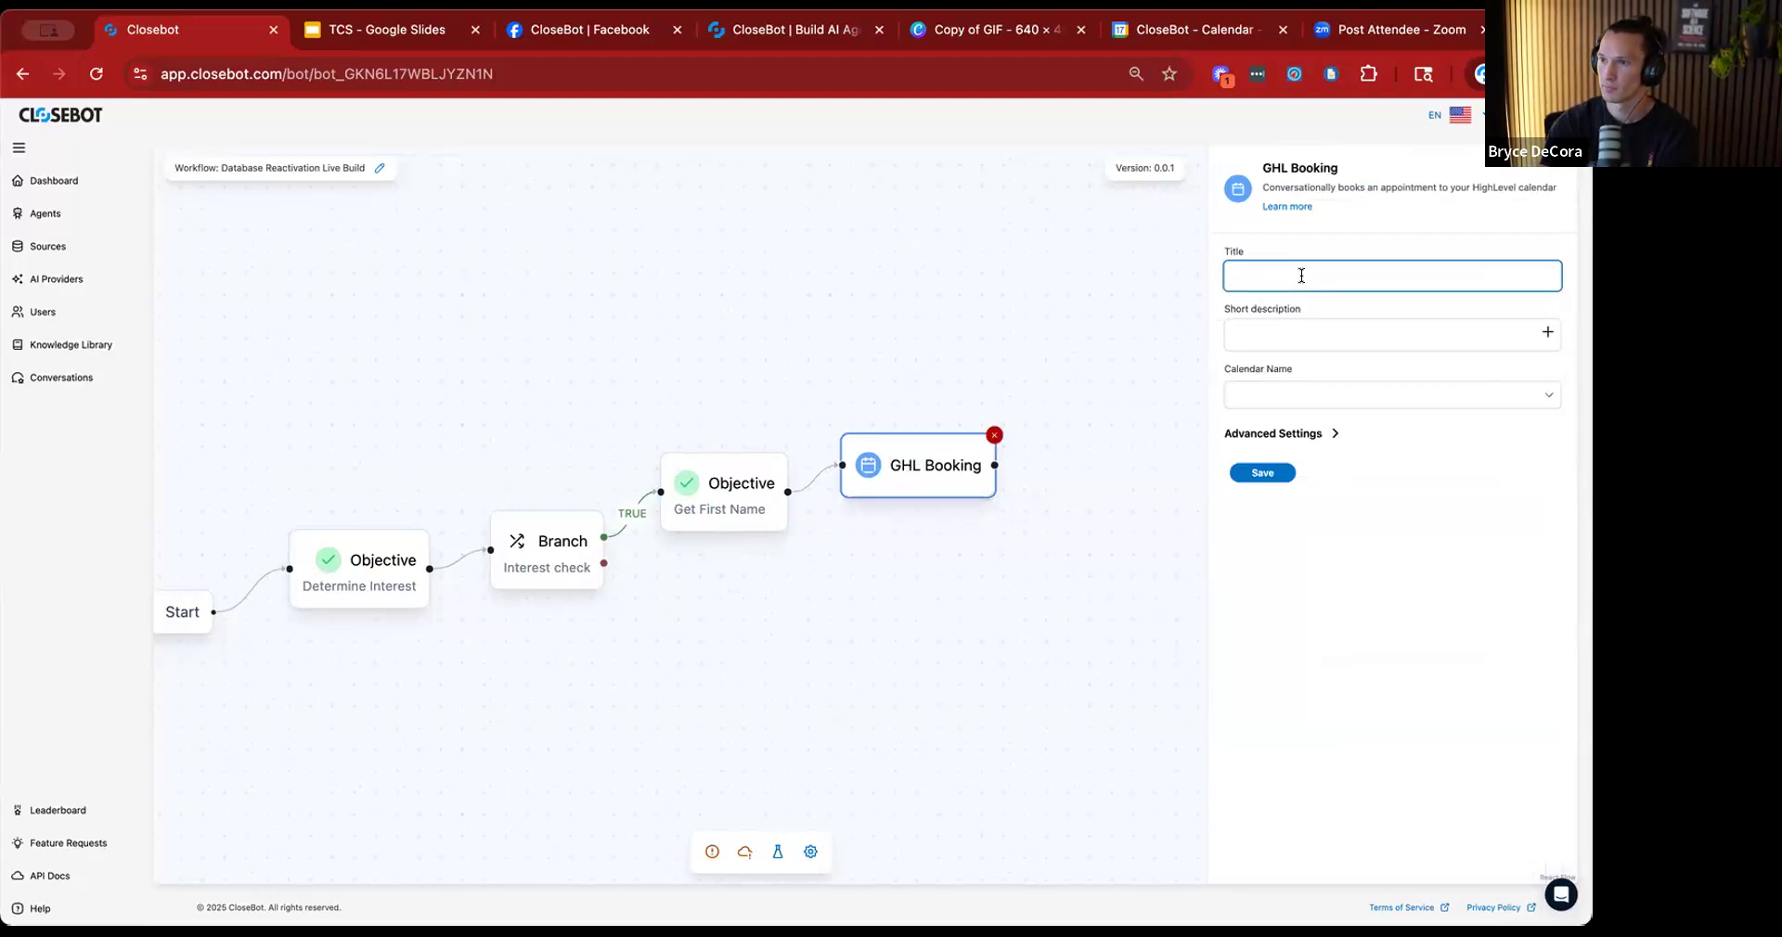
text(Booking)
click(1318, 335)
text(book a)
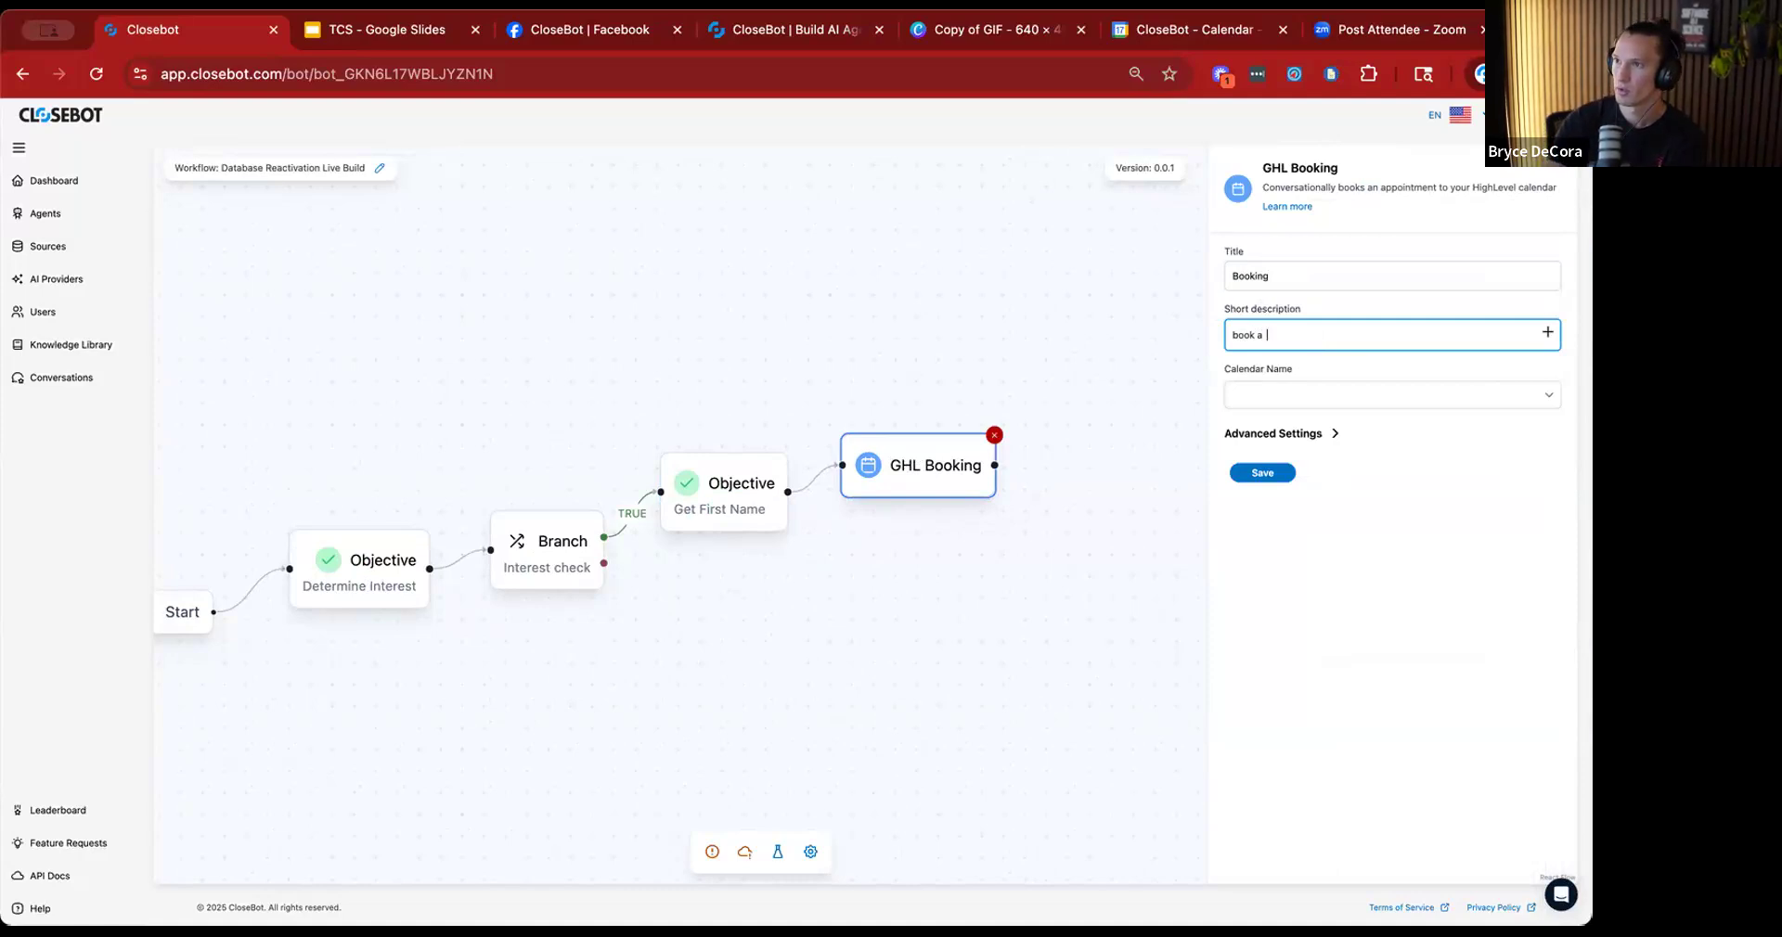
Open the job flow variables in the workflow's settings.
click(810, 852)
click(733, 263)
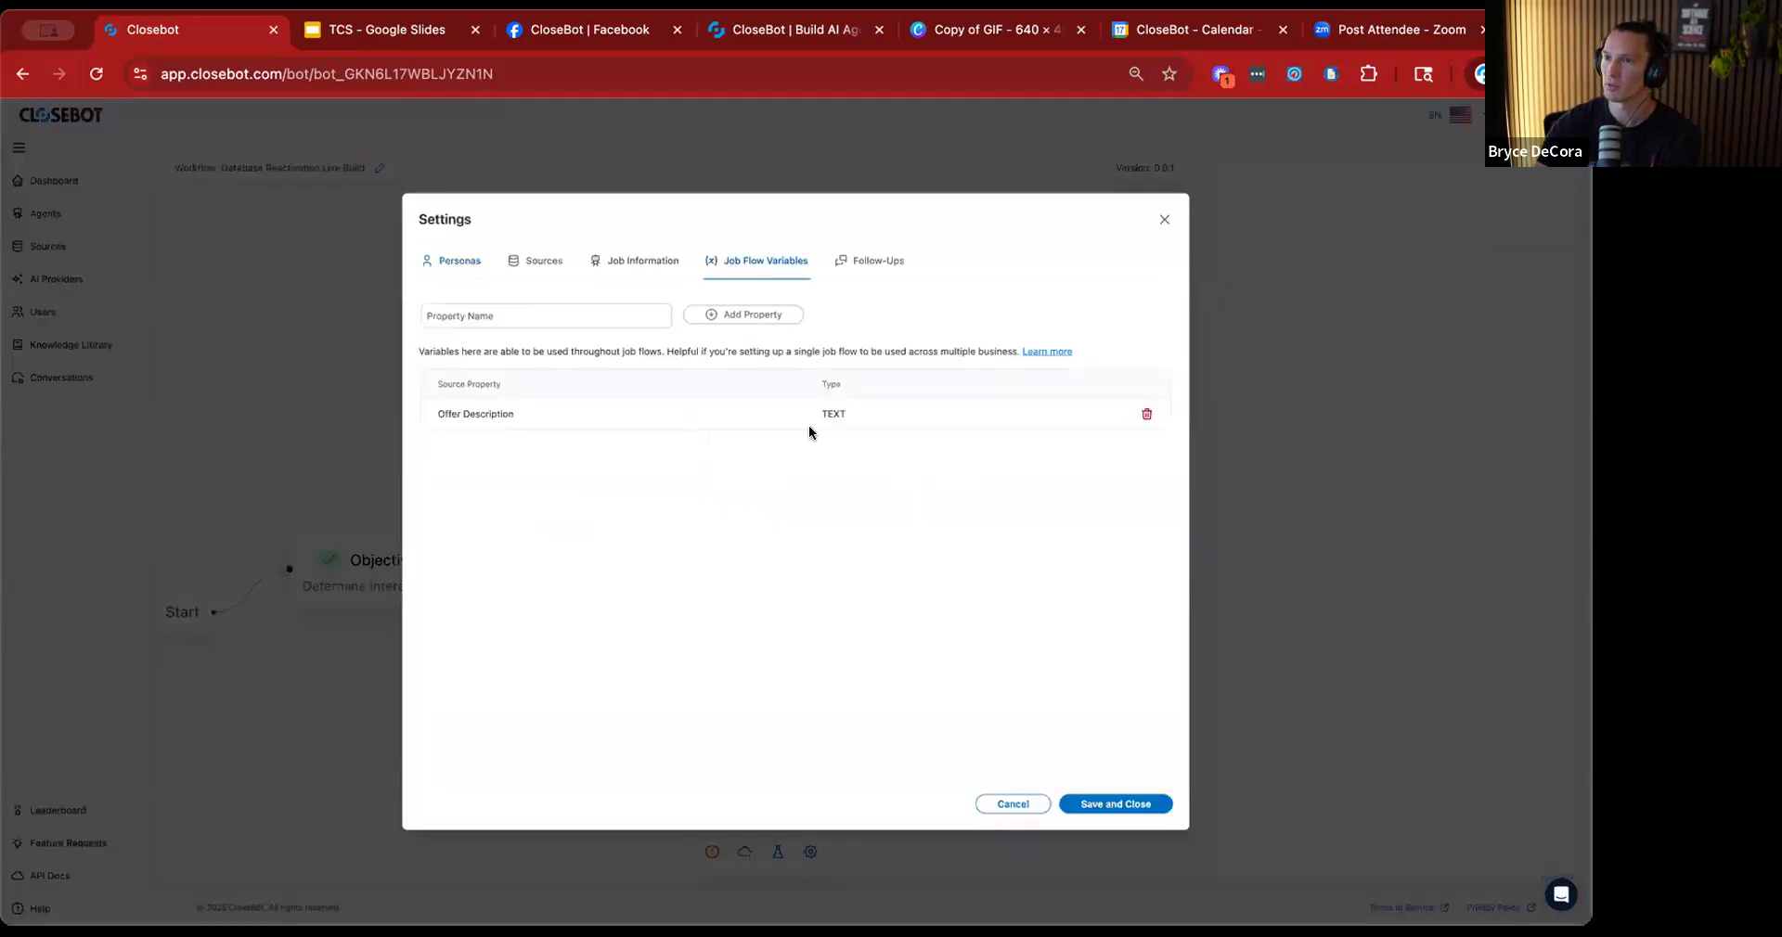
click(628, 319)
text(Meeting Duration)
click(719, 316)
click(554, 314)
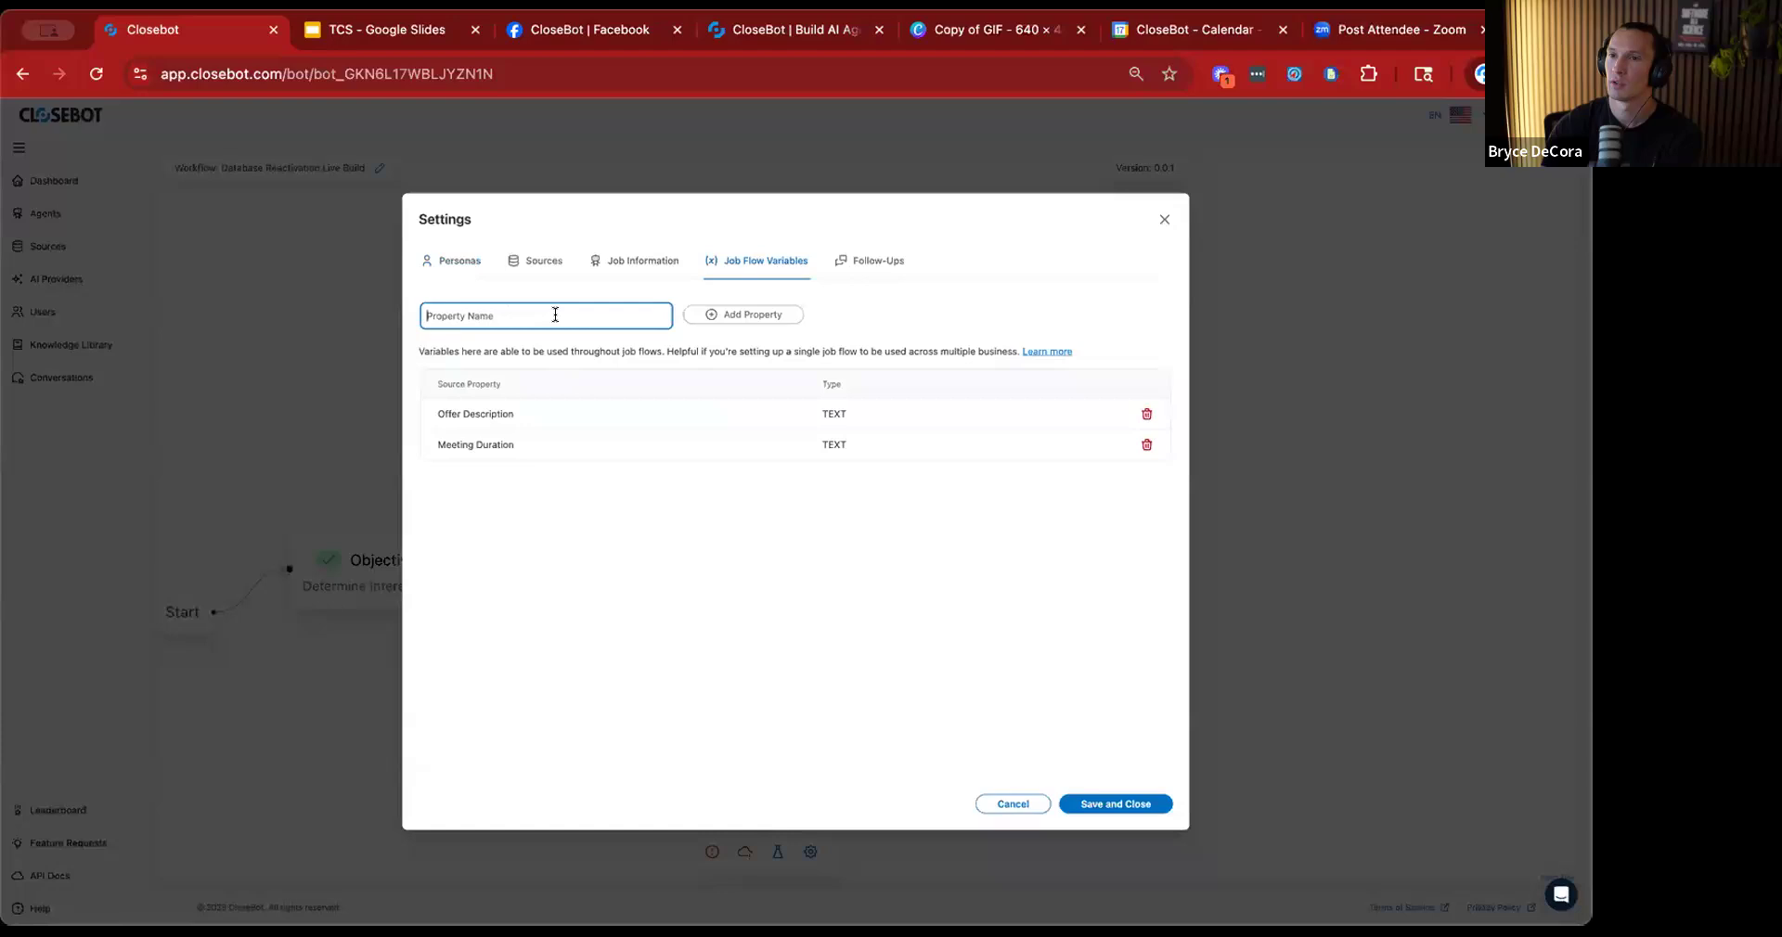
click(1146, 444)
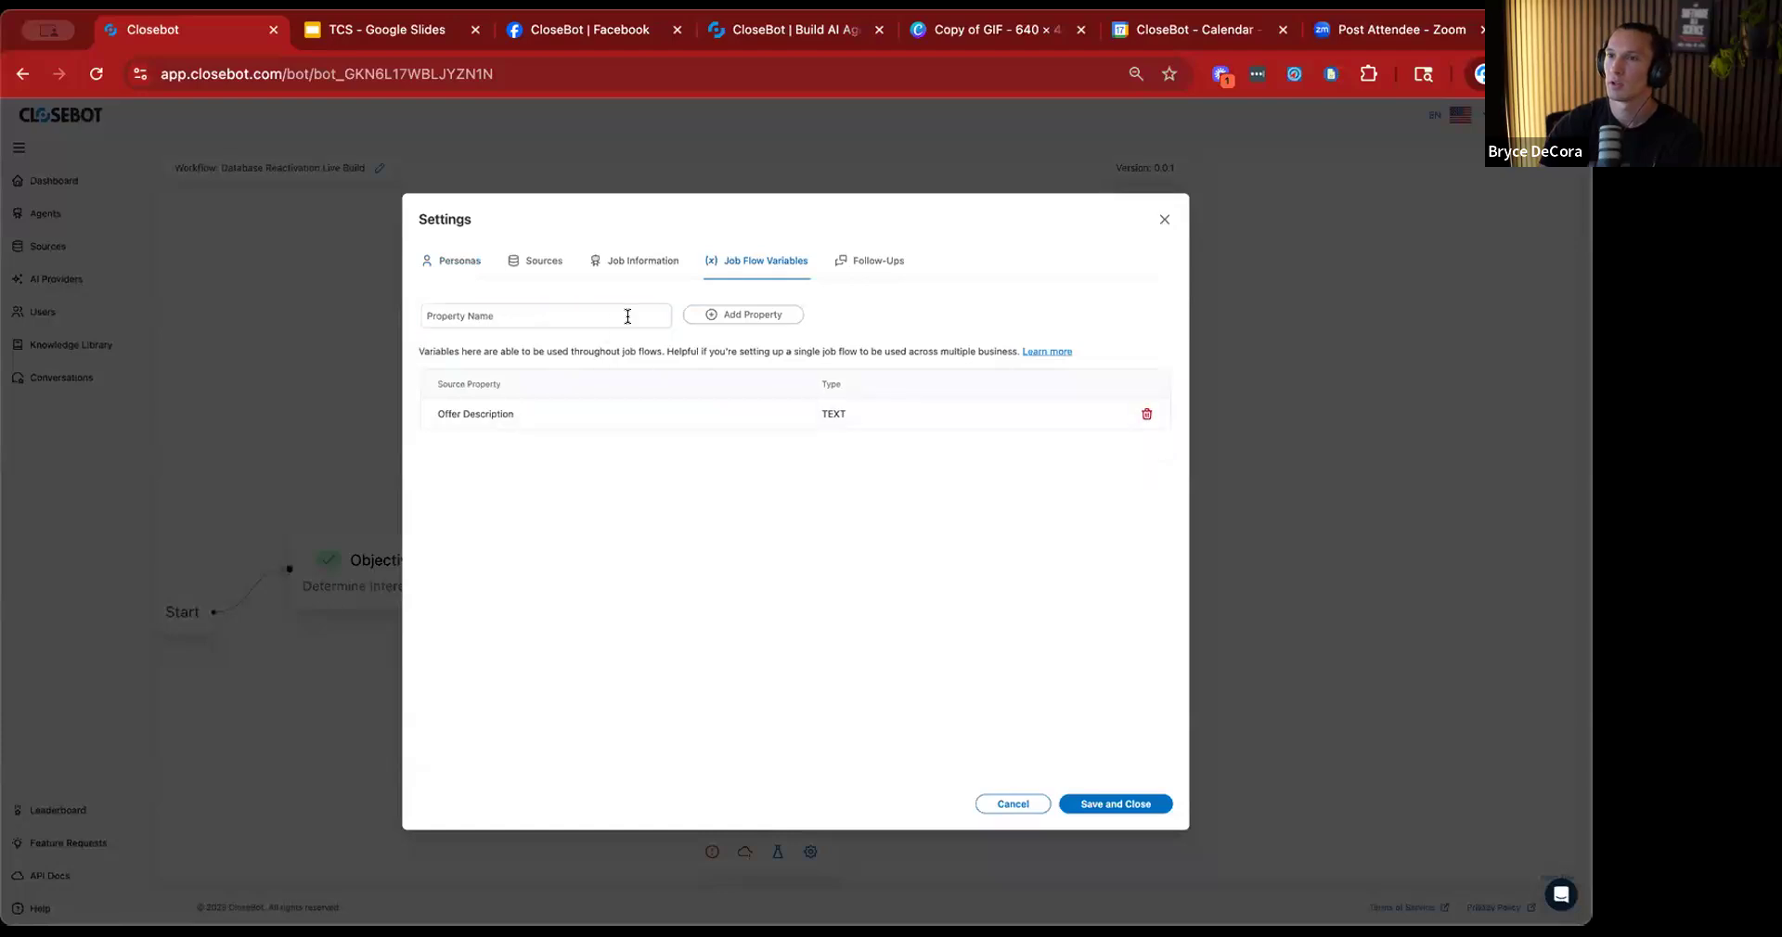
Add a job flow variable named "Meeting Duration (minutes)".
click(559, 306)
text(Meeting Duration (minutes)
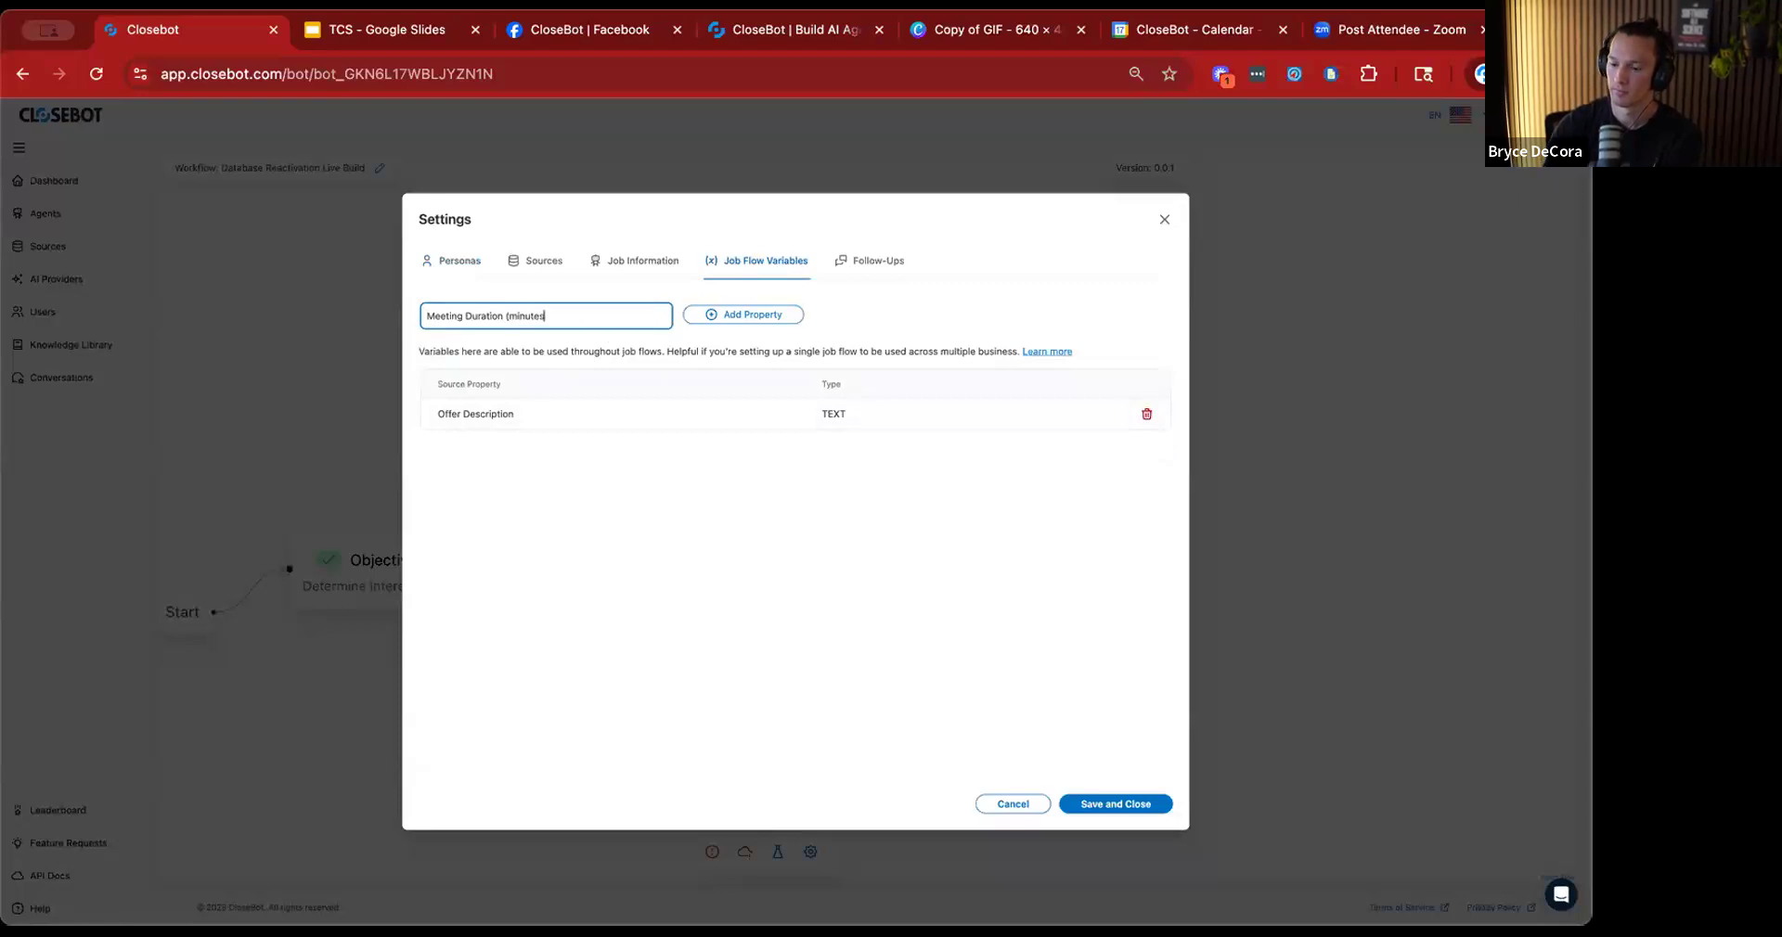
text())
click(730, 315)
Add a job flow variable named "Calendar ID".
click(584, 312)
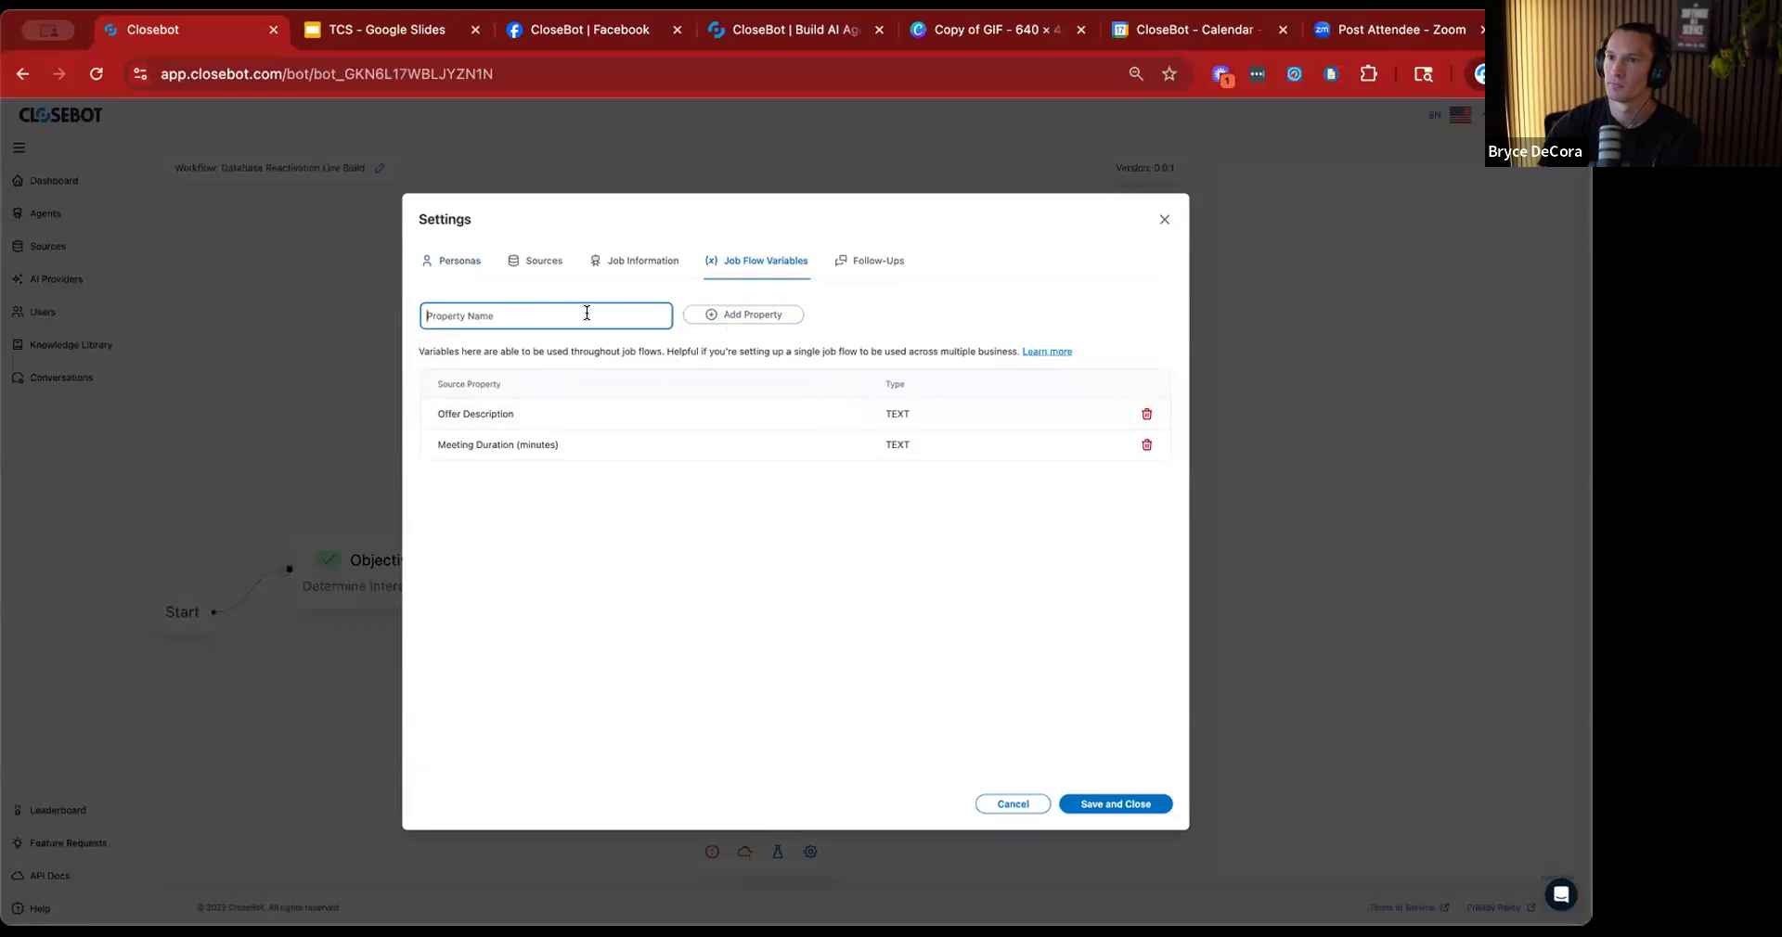
text(Calend)
text(ar ID)
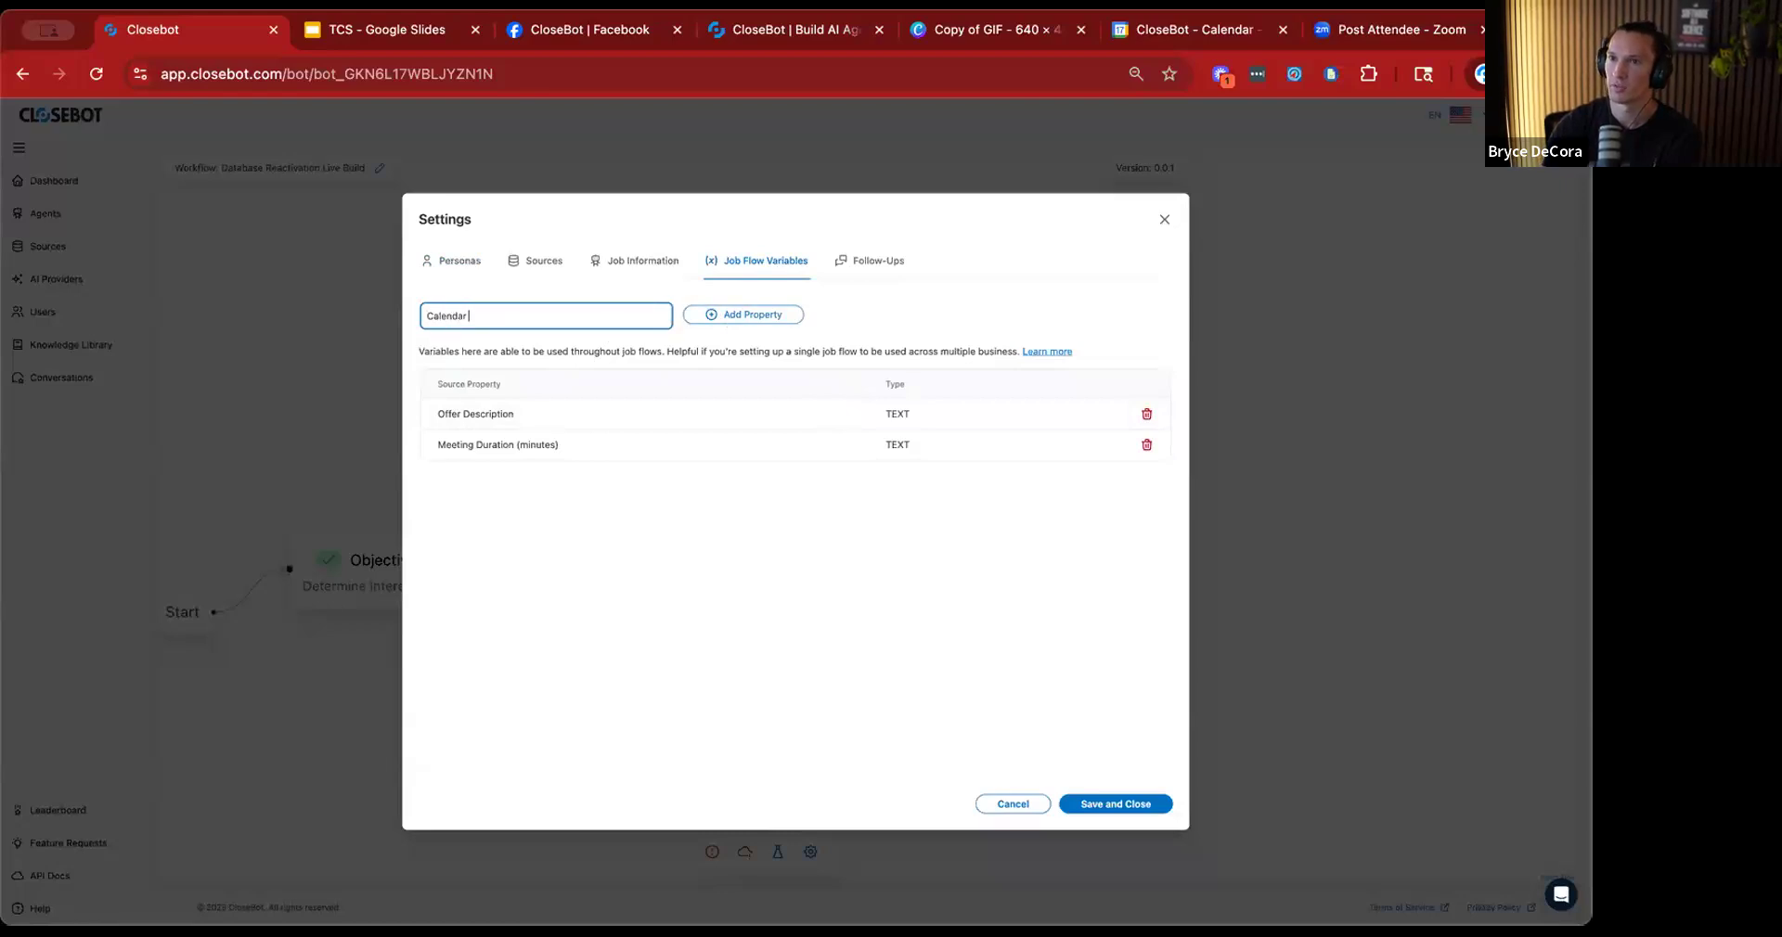
click(747, 315)
Add a job flow variable named "Meeting Location" and save and close the settings.
click(536, 316)
text(Meetin)
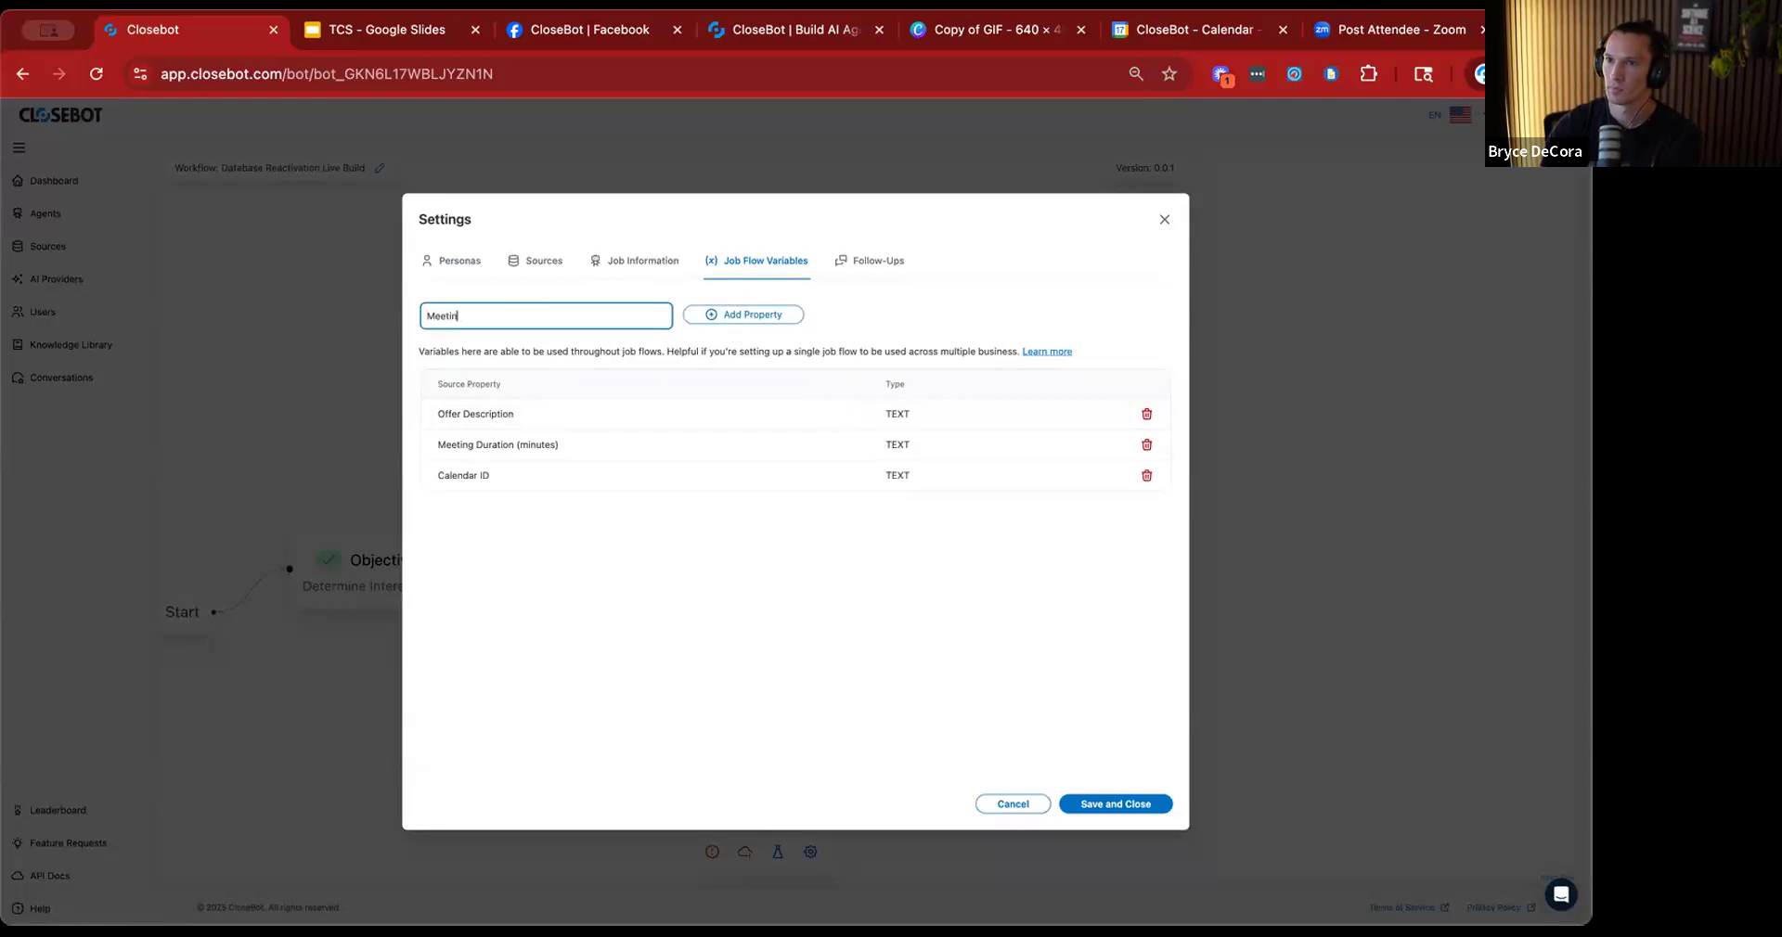
text(g Location)
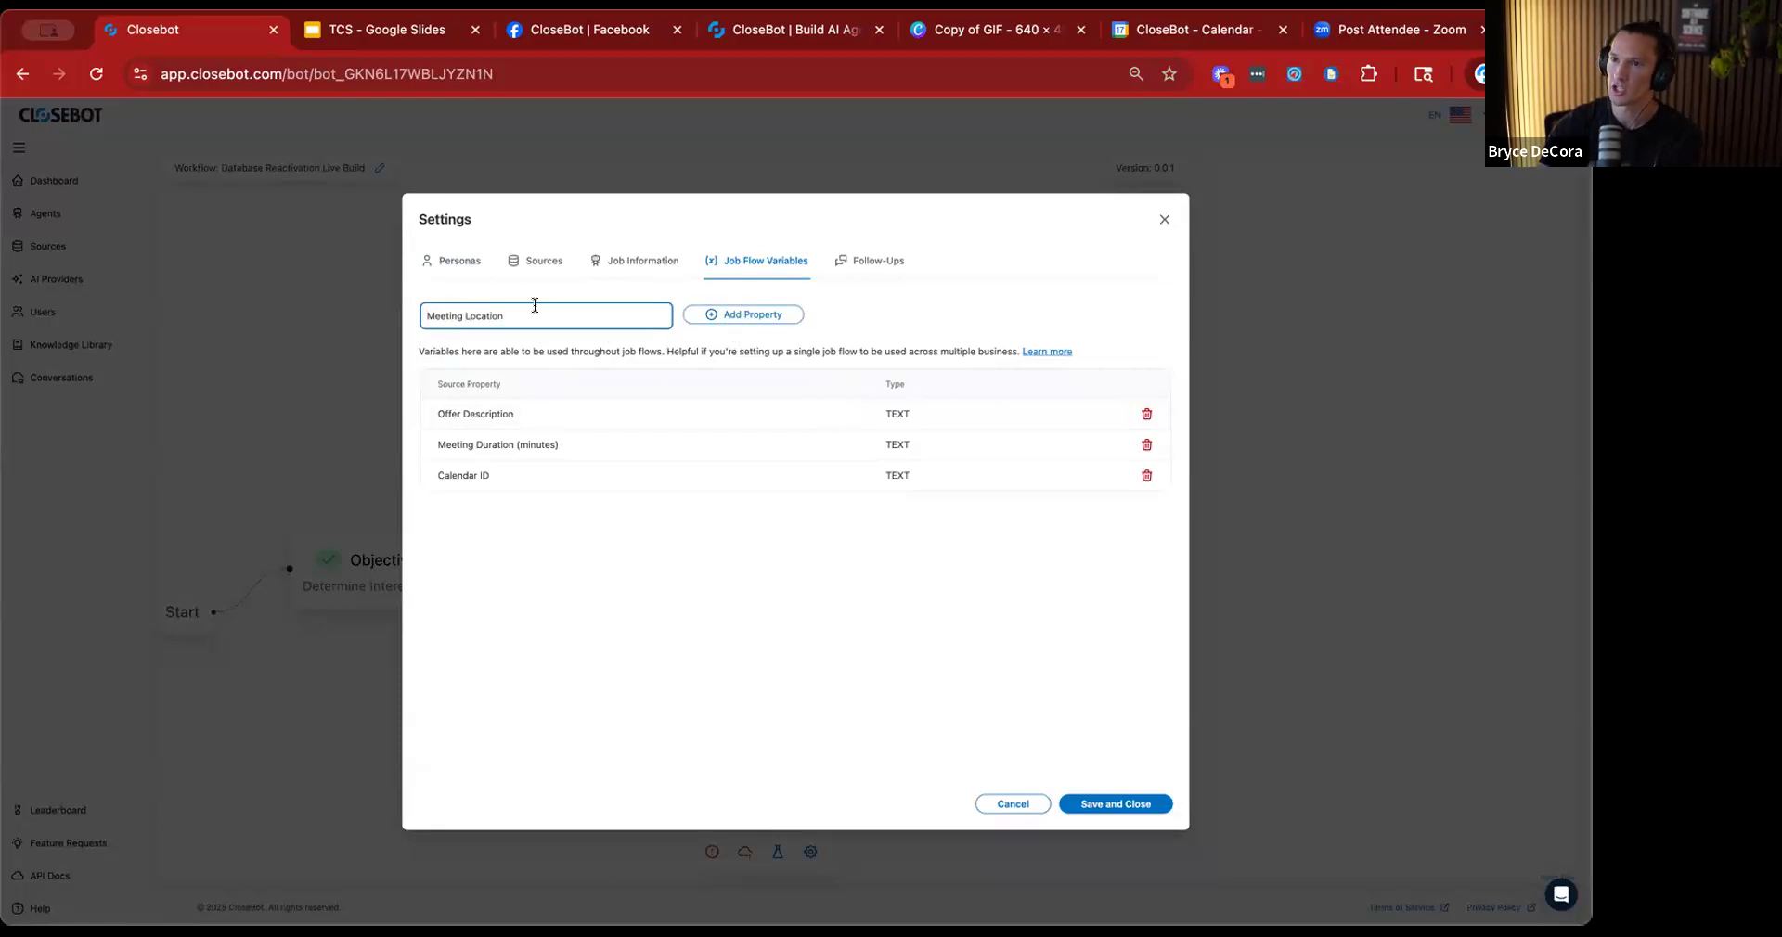
click(742, 313)
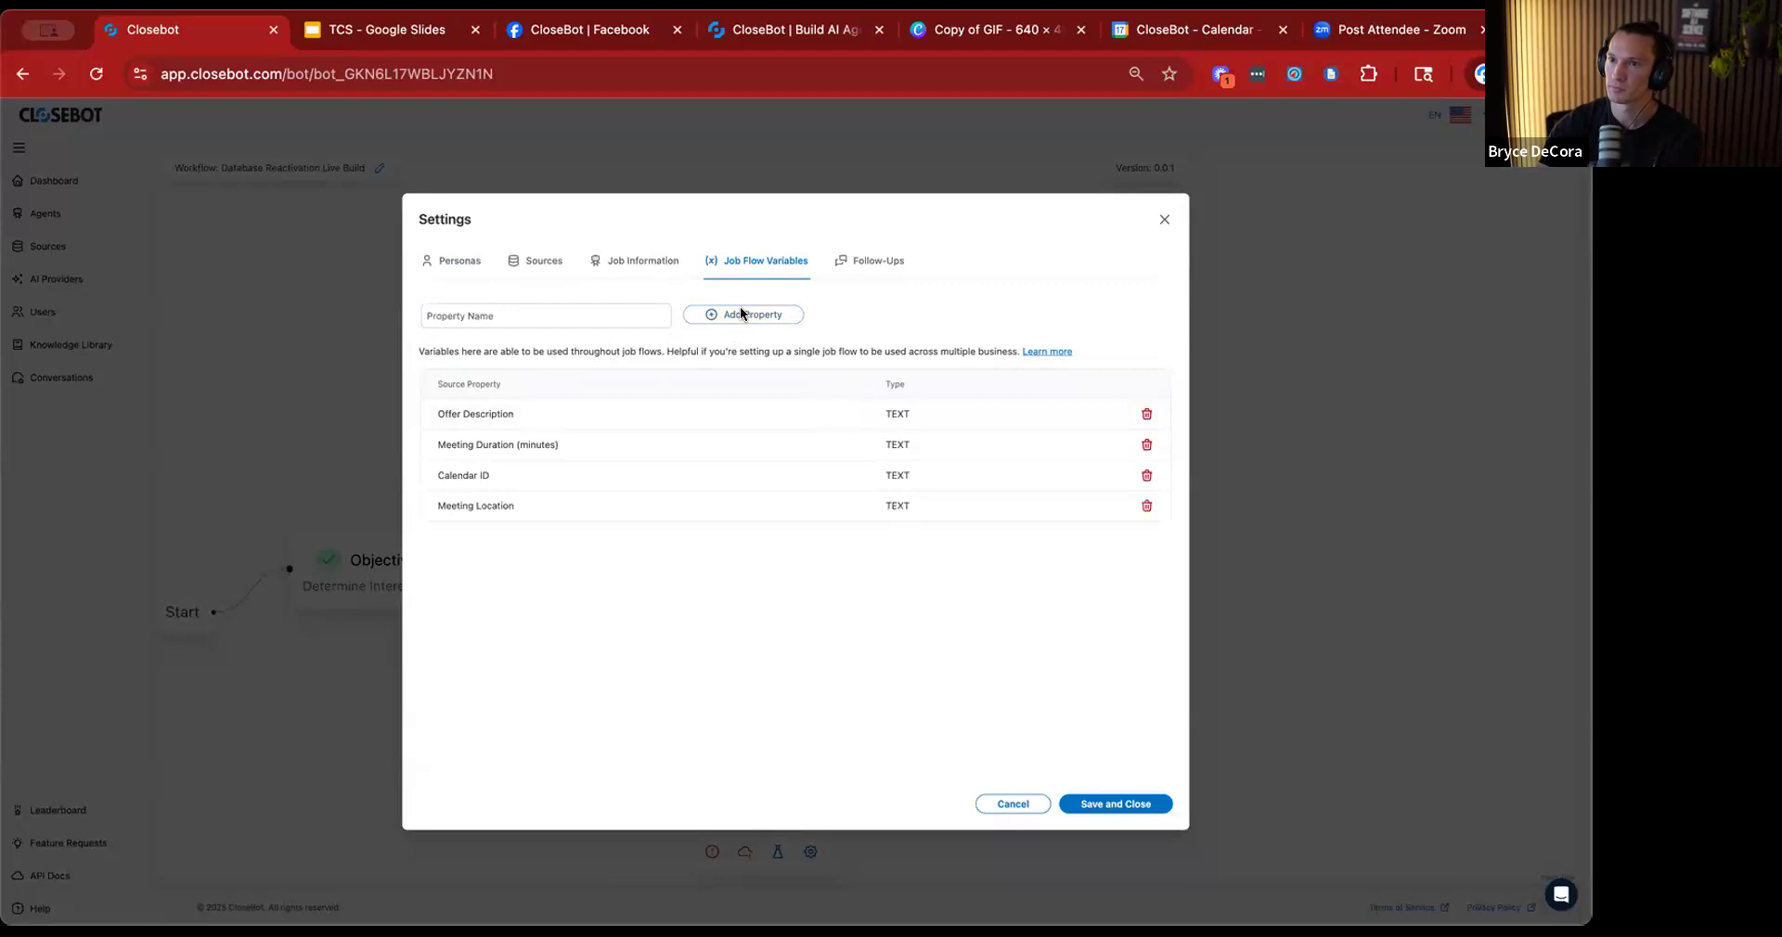
click(1079, 800)
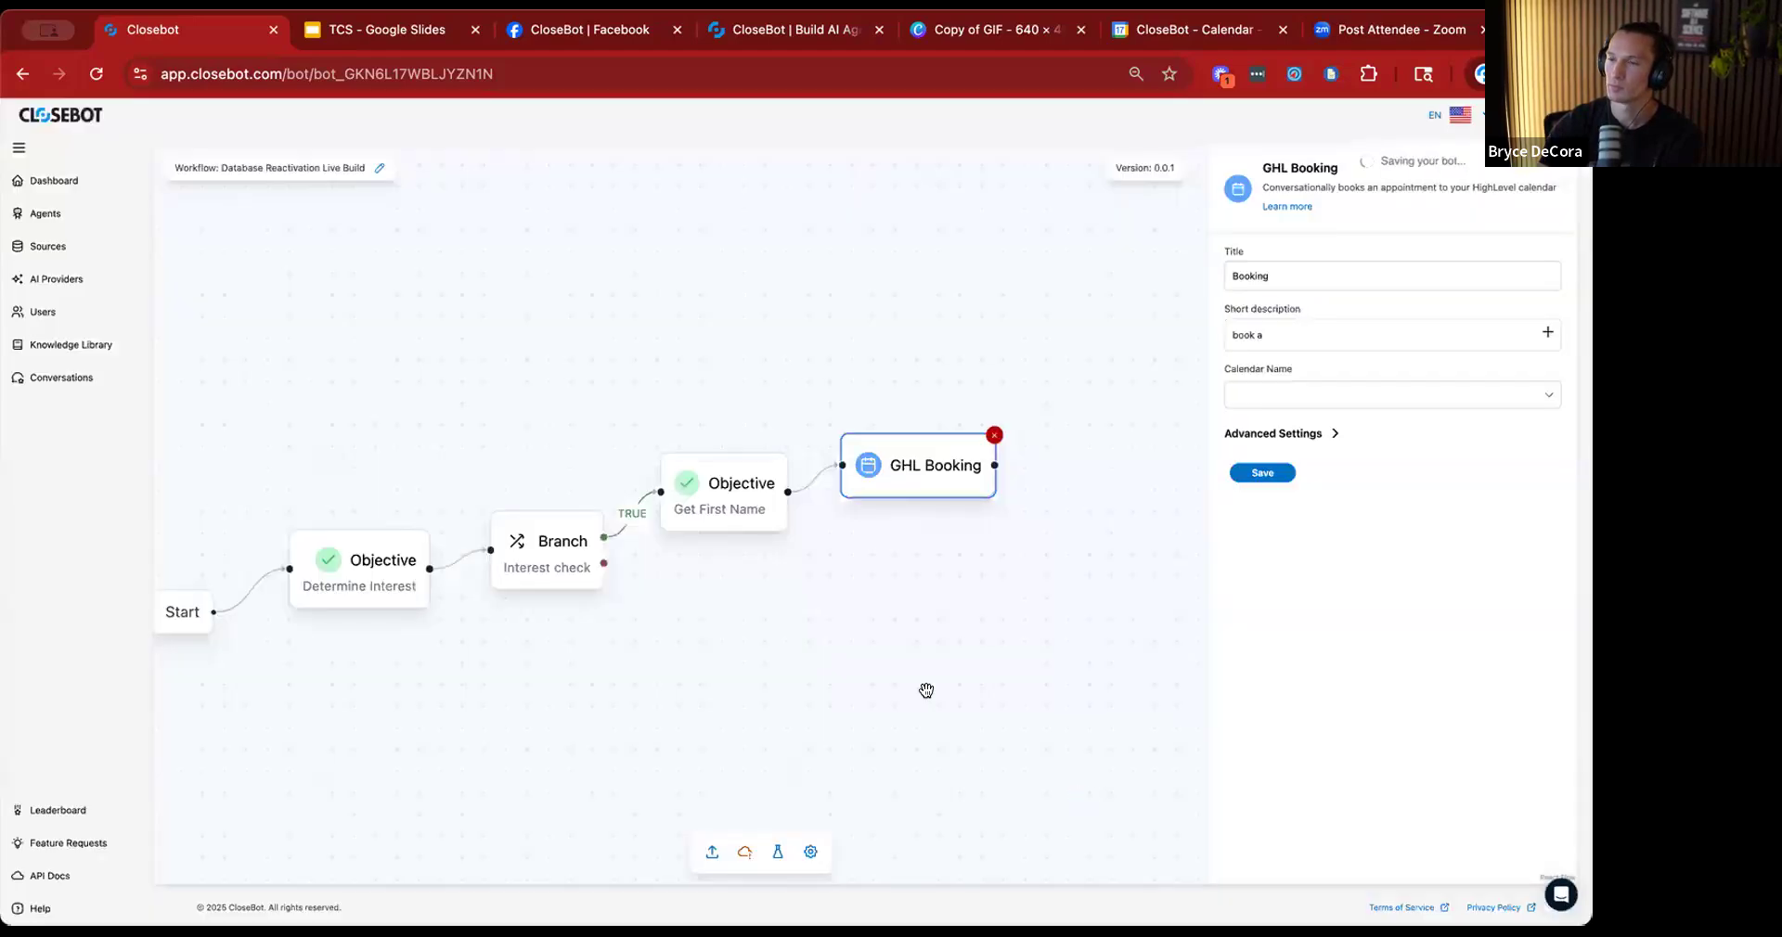
Insert the Source.Meeting Duration (minutes) variable after "book a" in the GHL Booking node's short description.
click(1281, 330)
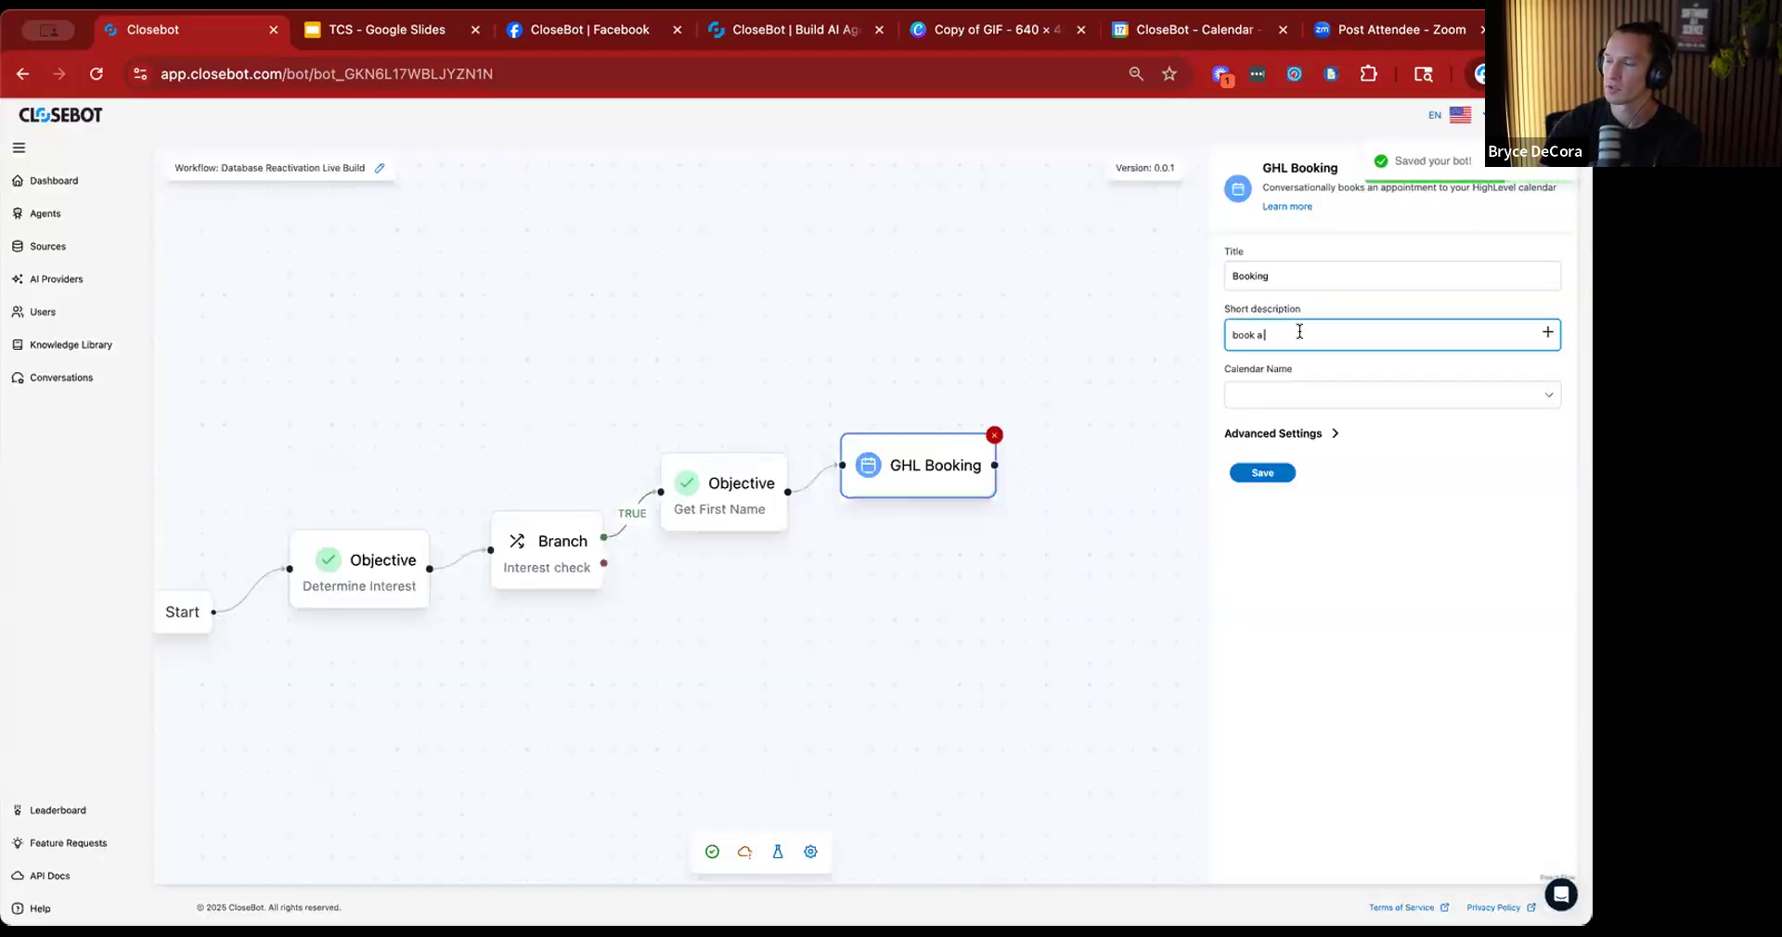
click(1547, 331)
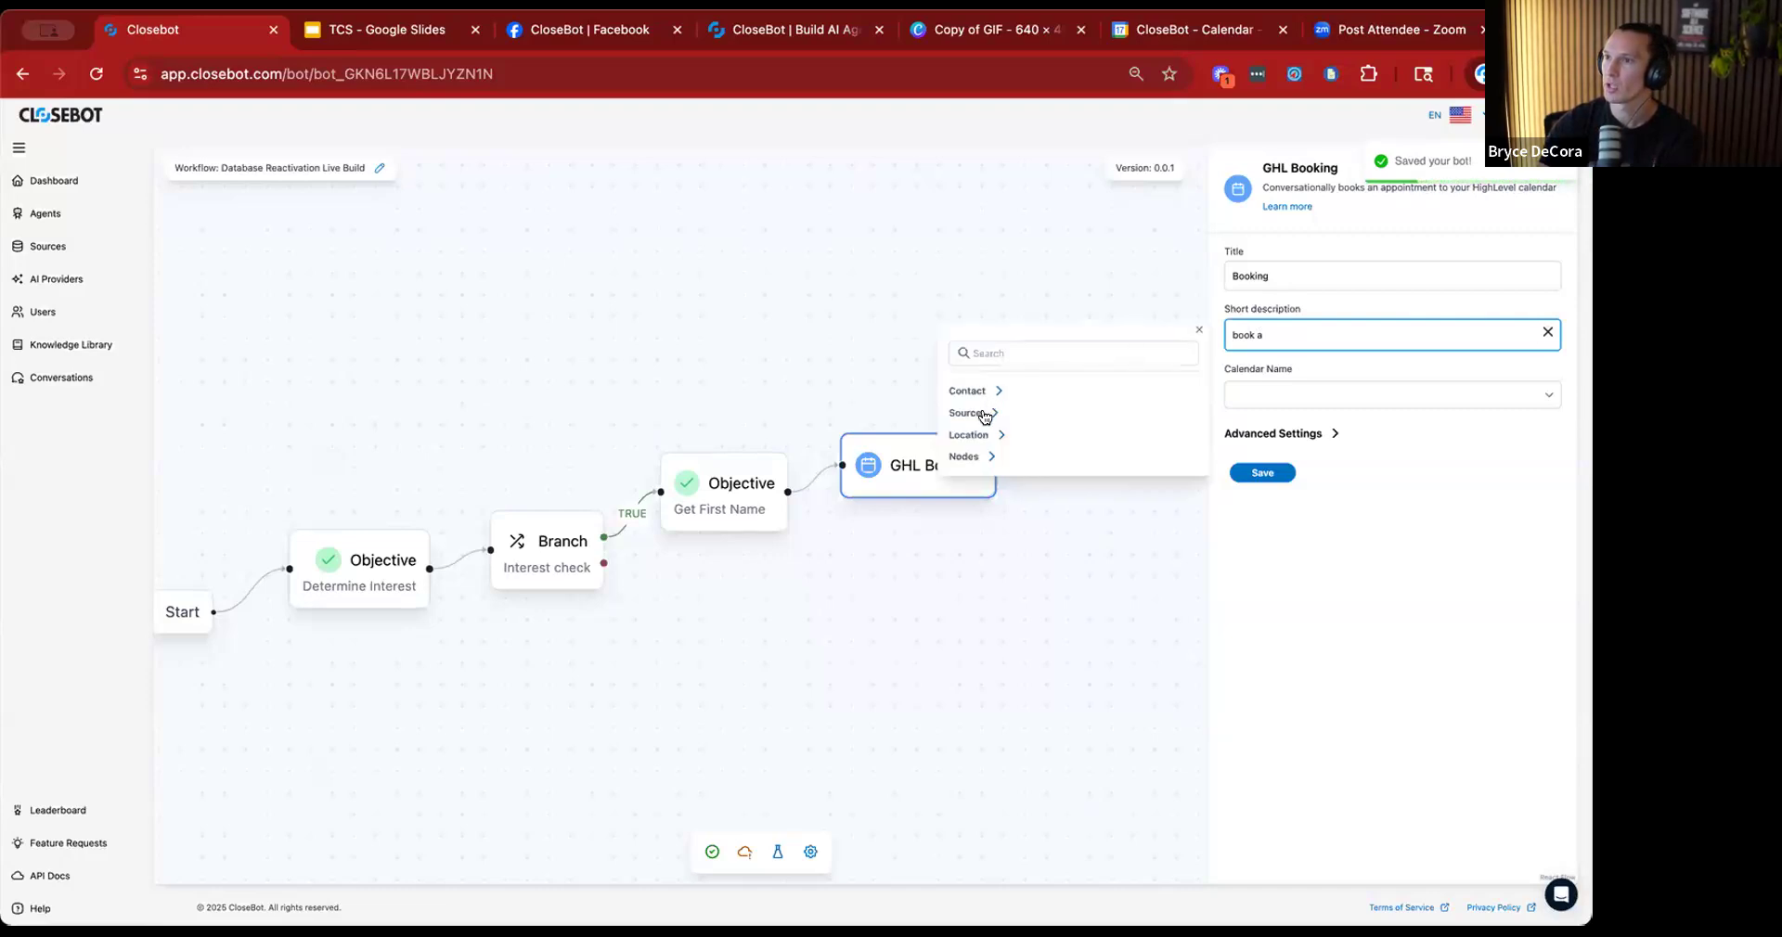
click(980, 413)
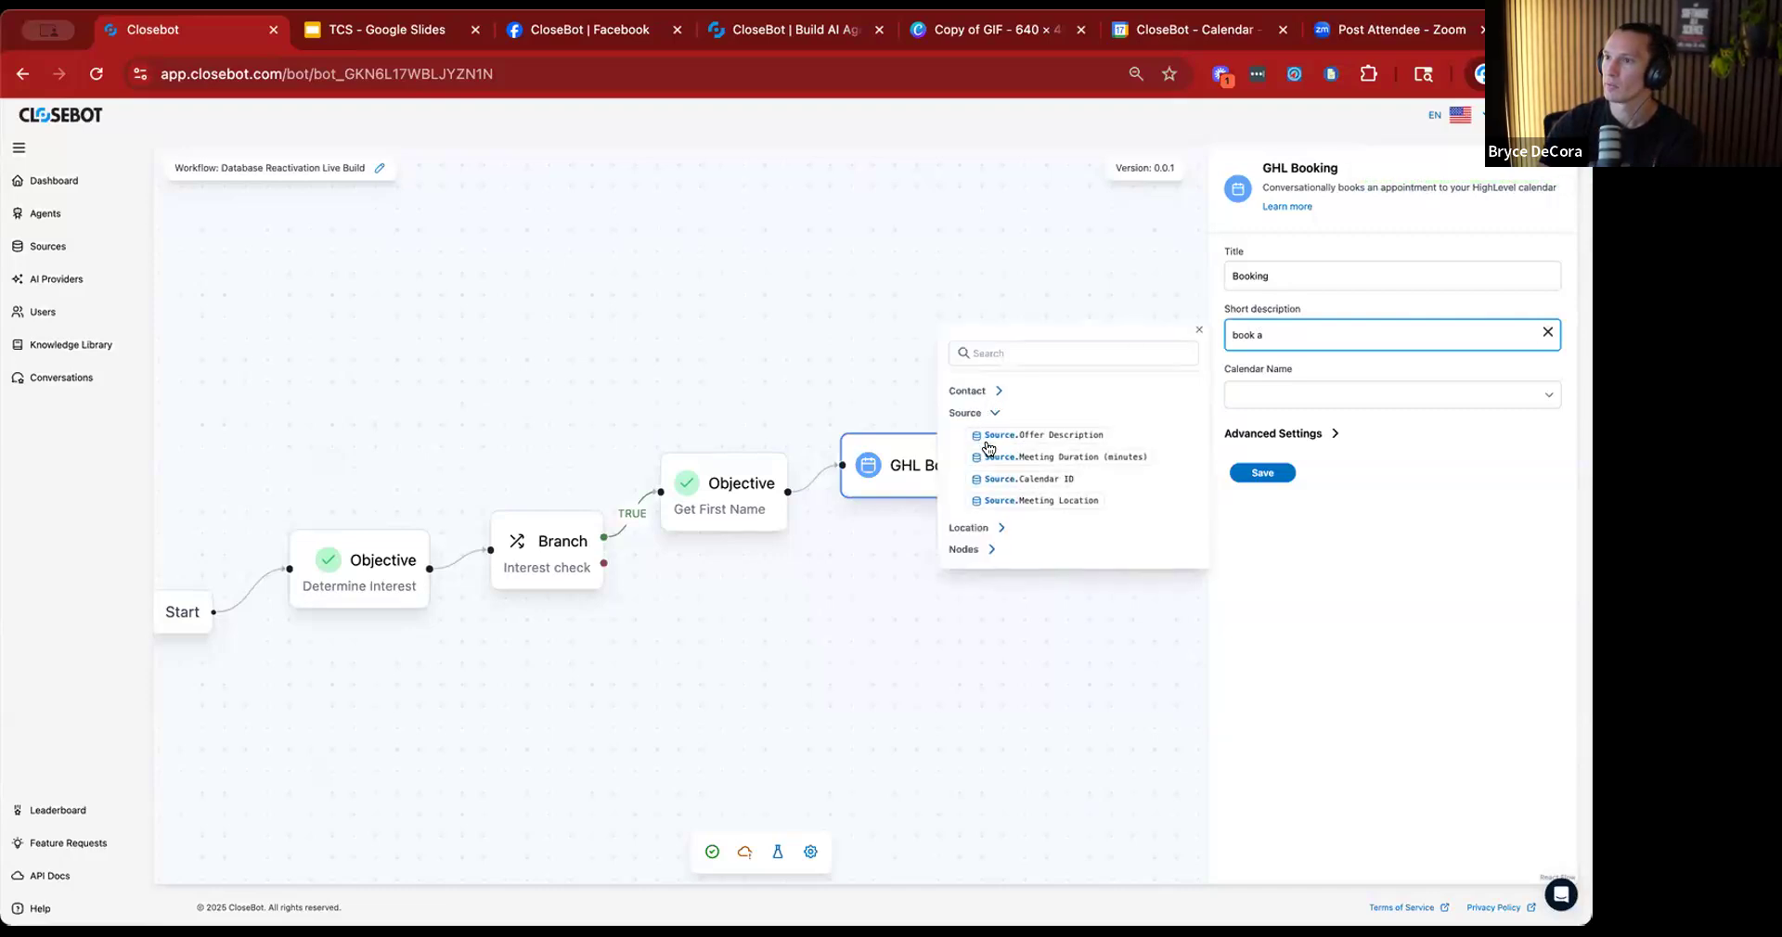
click(1016, 456)
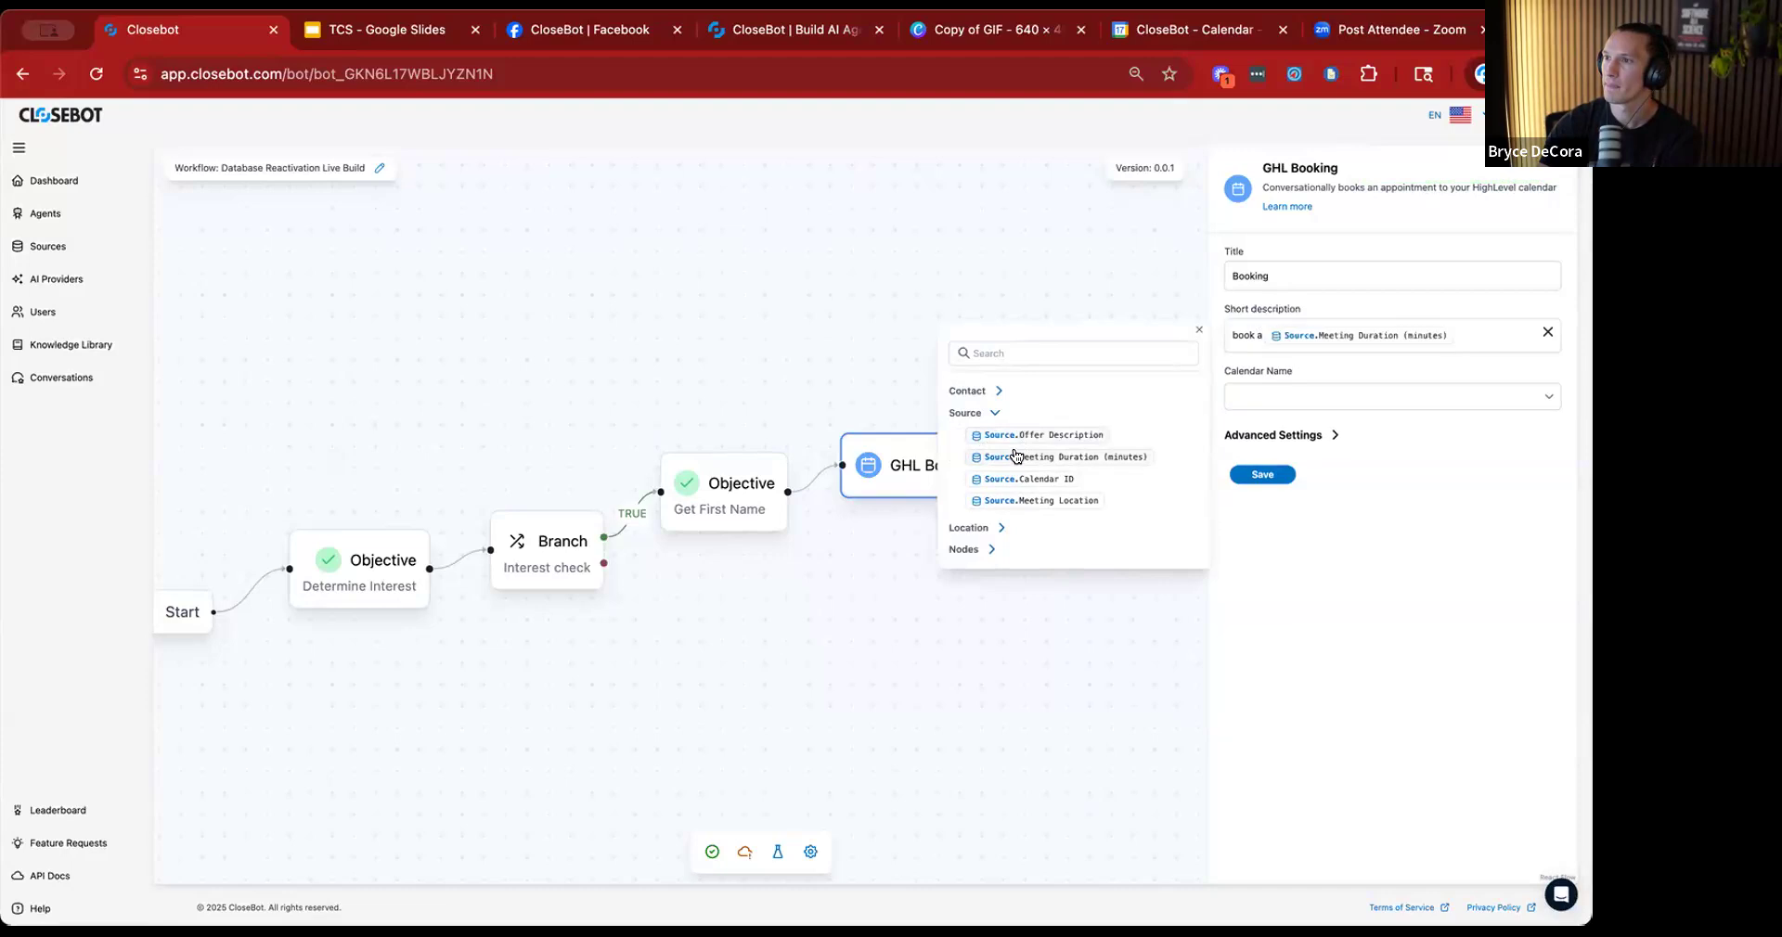
Complete the booking's short description with "minute meeting at" and the Source.Meeting Location variable, closing the variable picker.
click(1461, 335)
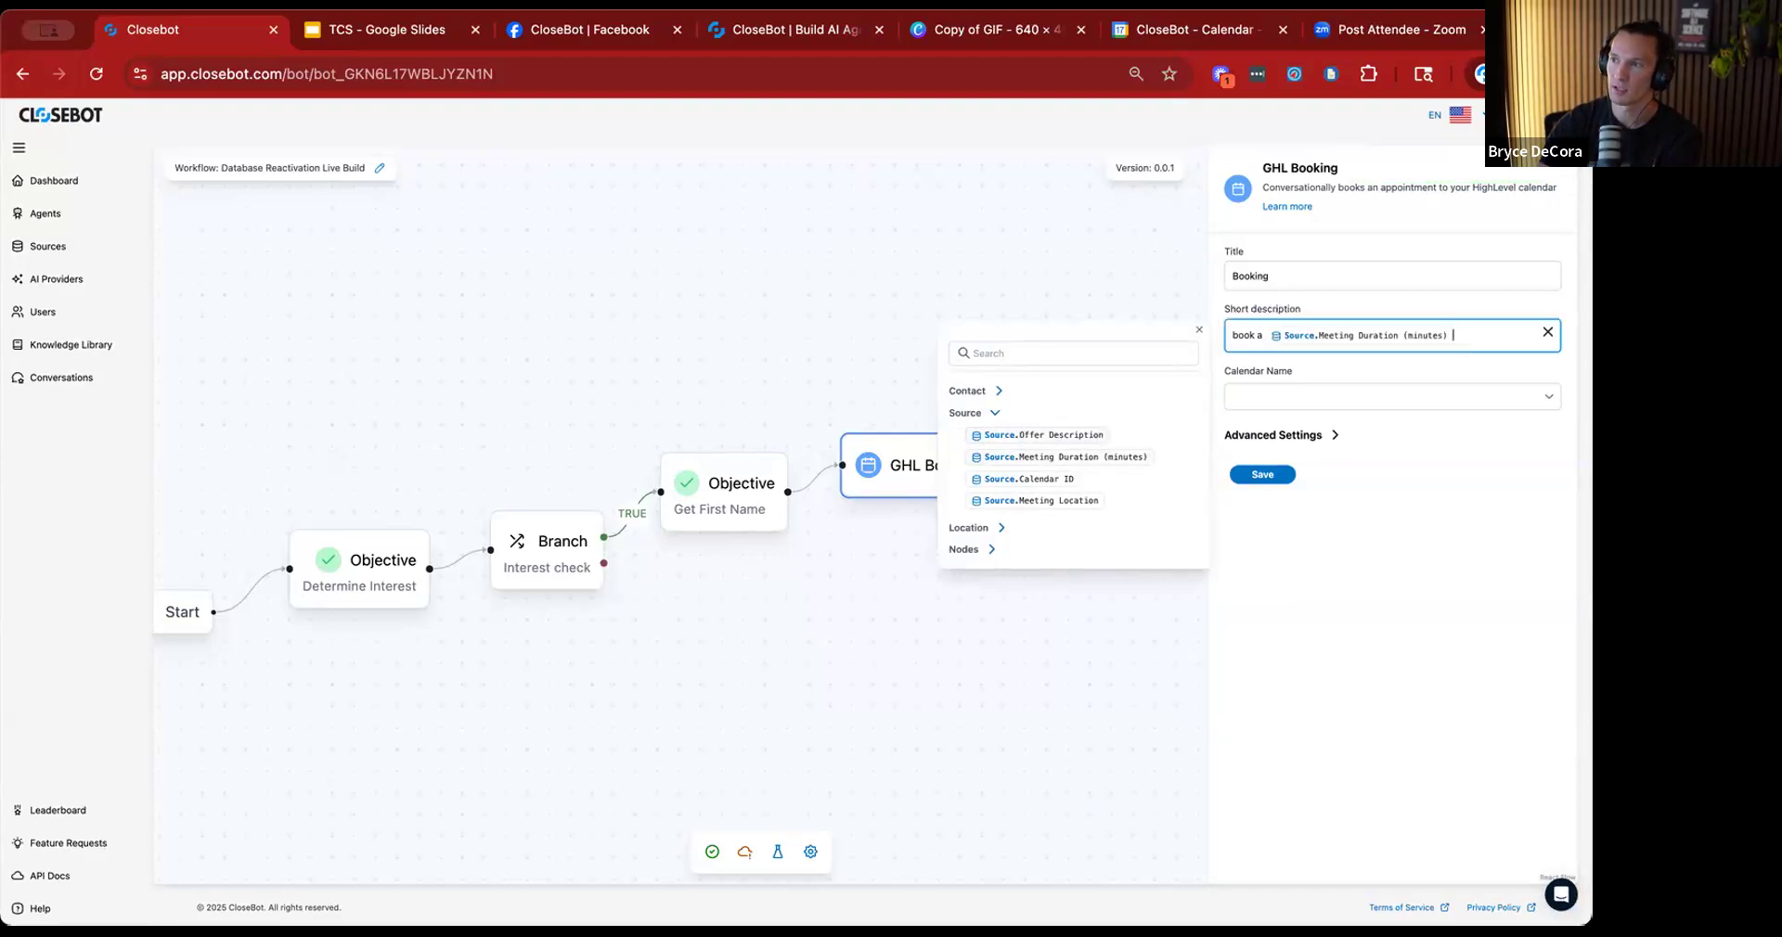
text(minute)
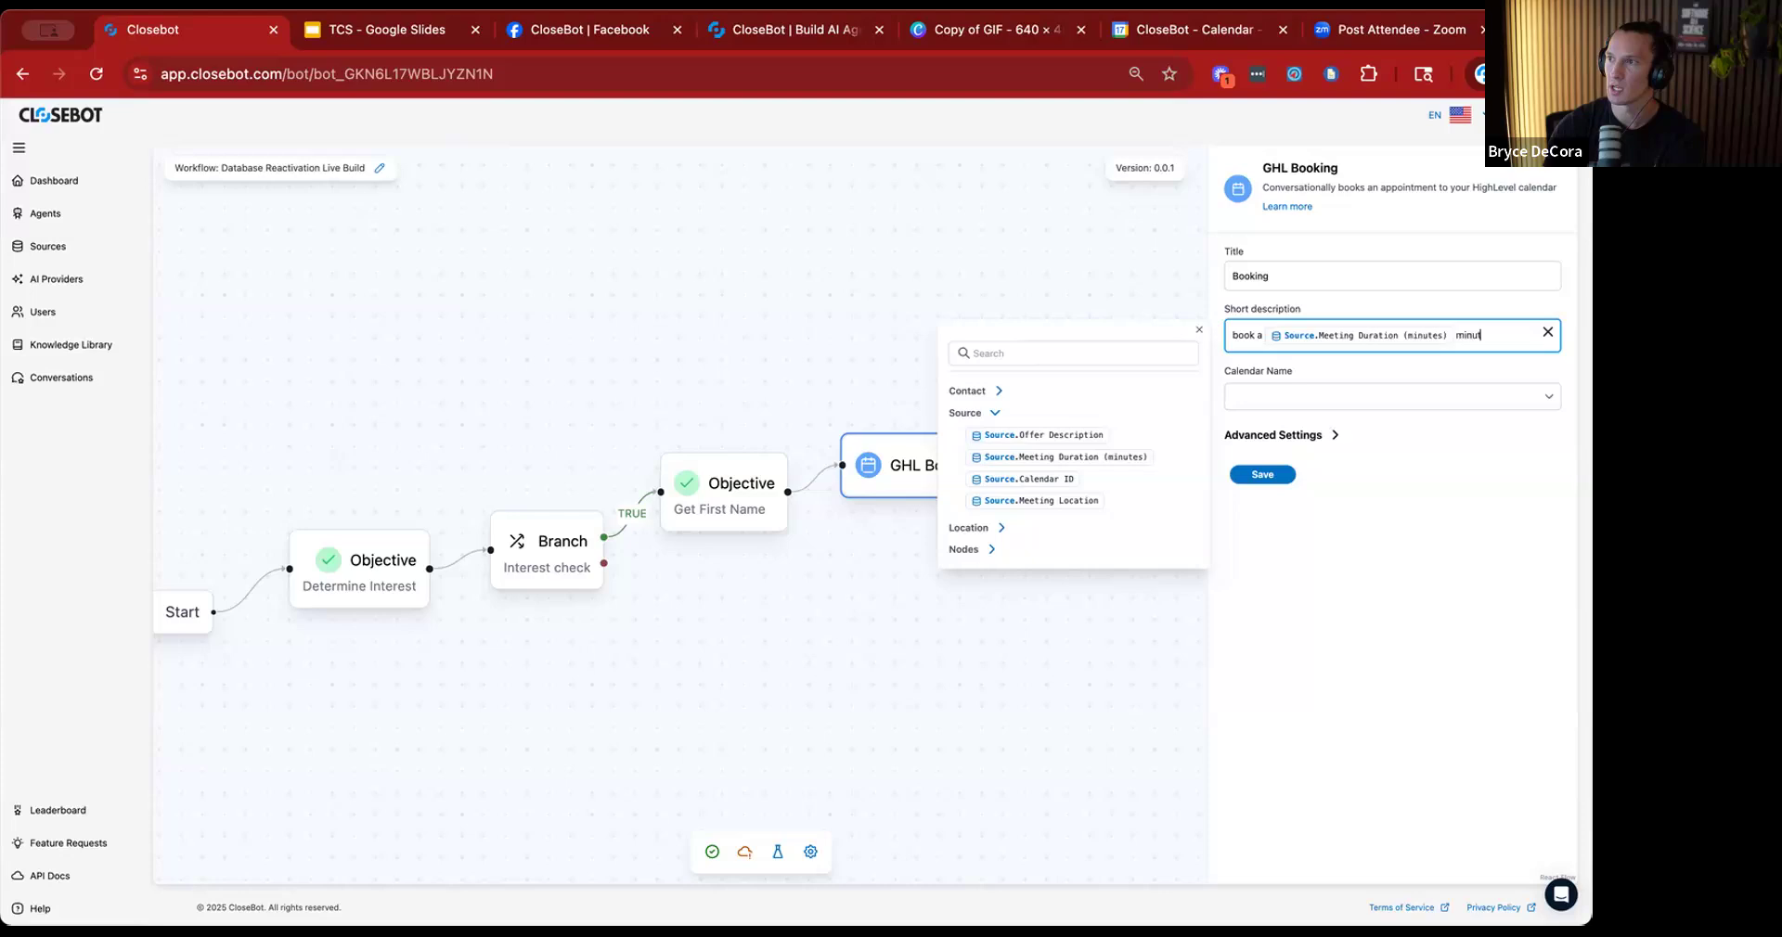
text( meeting)
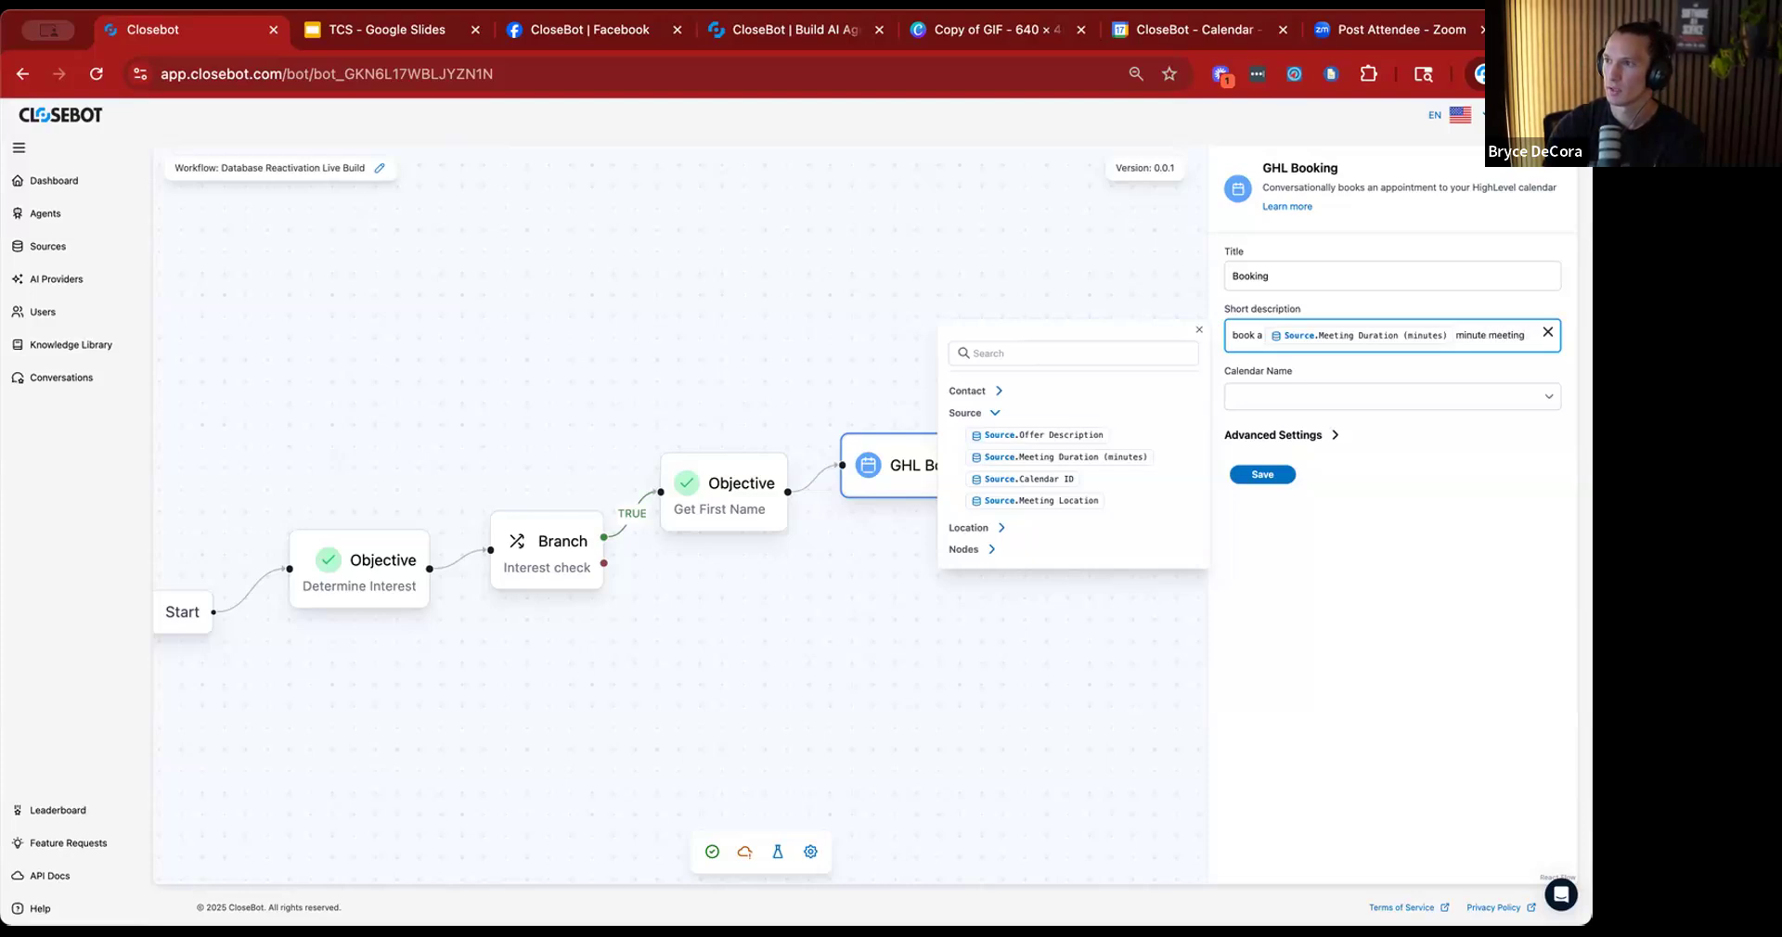
text( at)
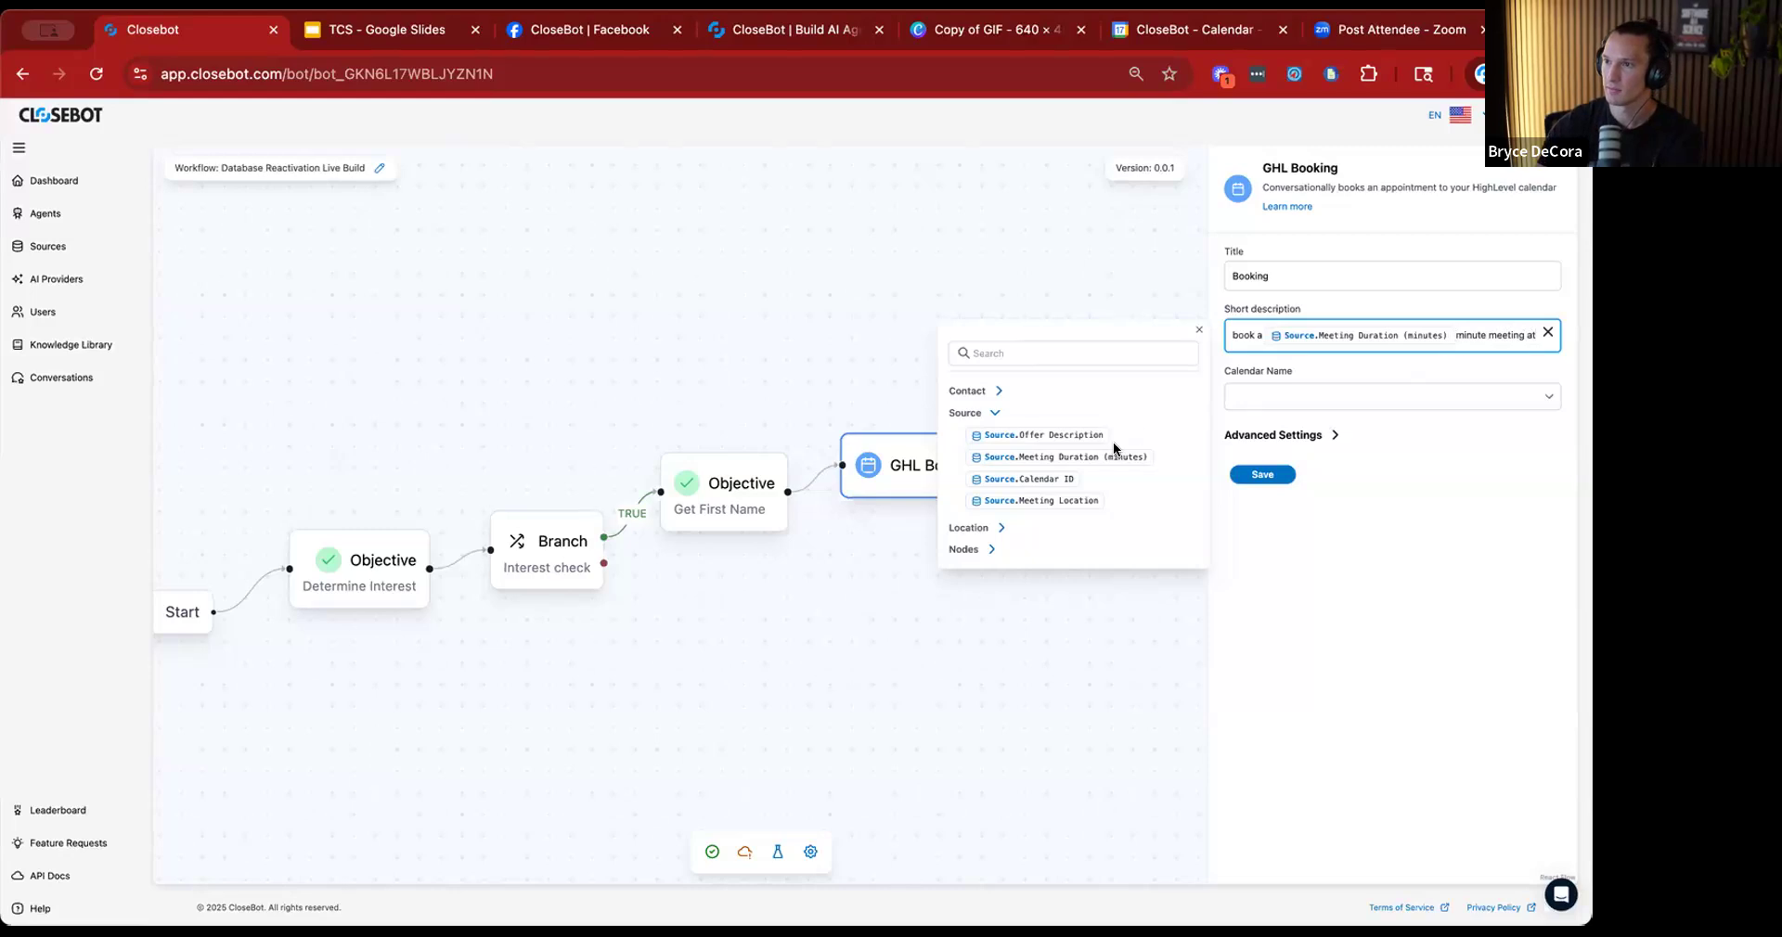
click(1072, 502)
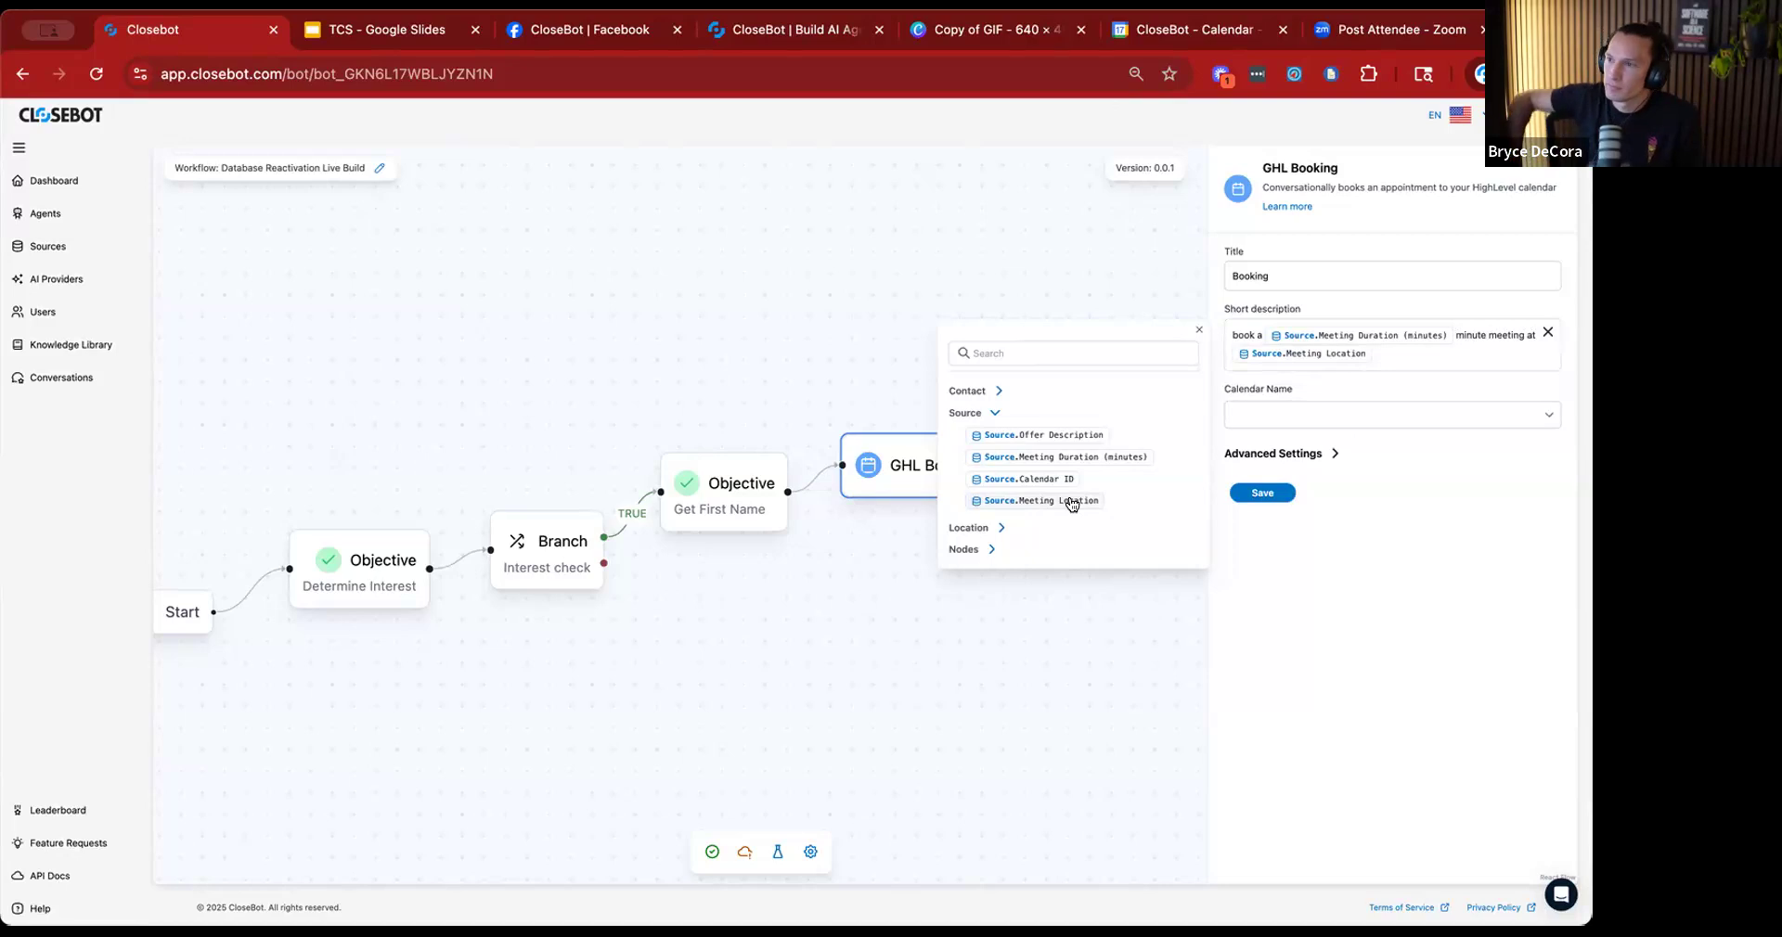
click(1334, 415)
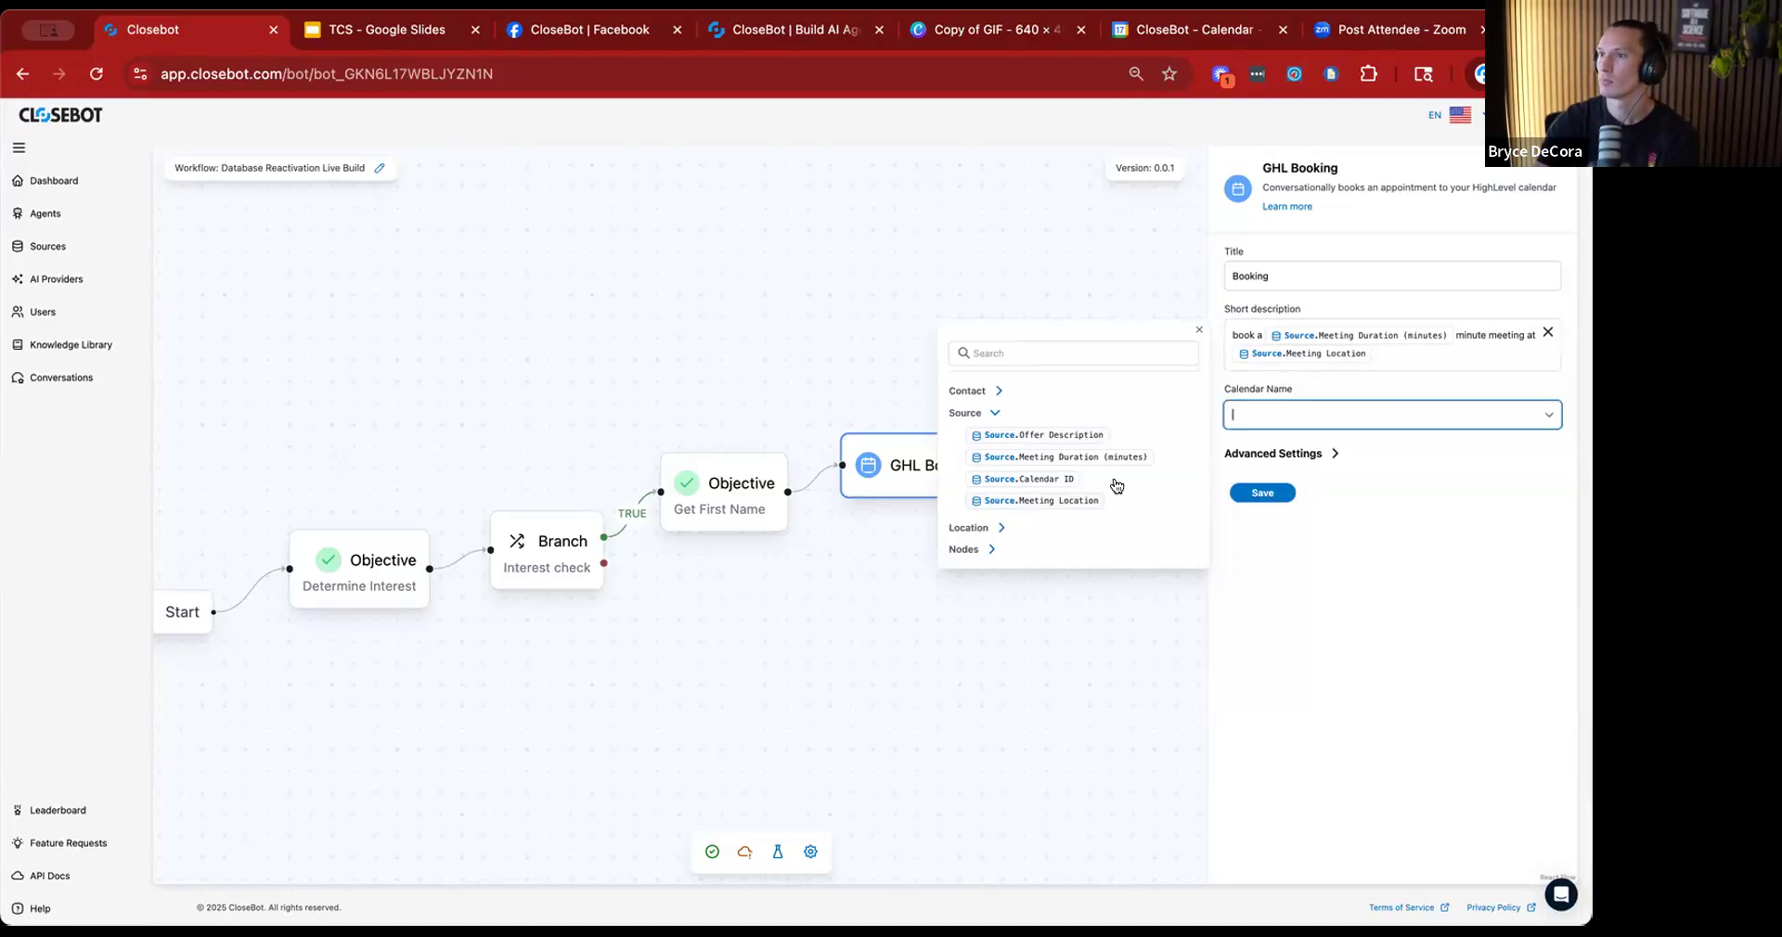
click(1199, 329)
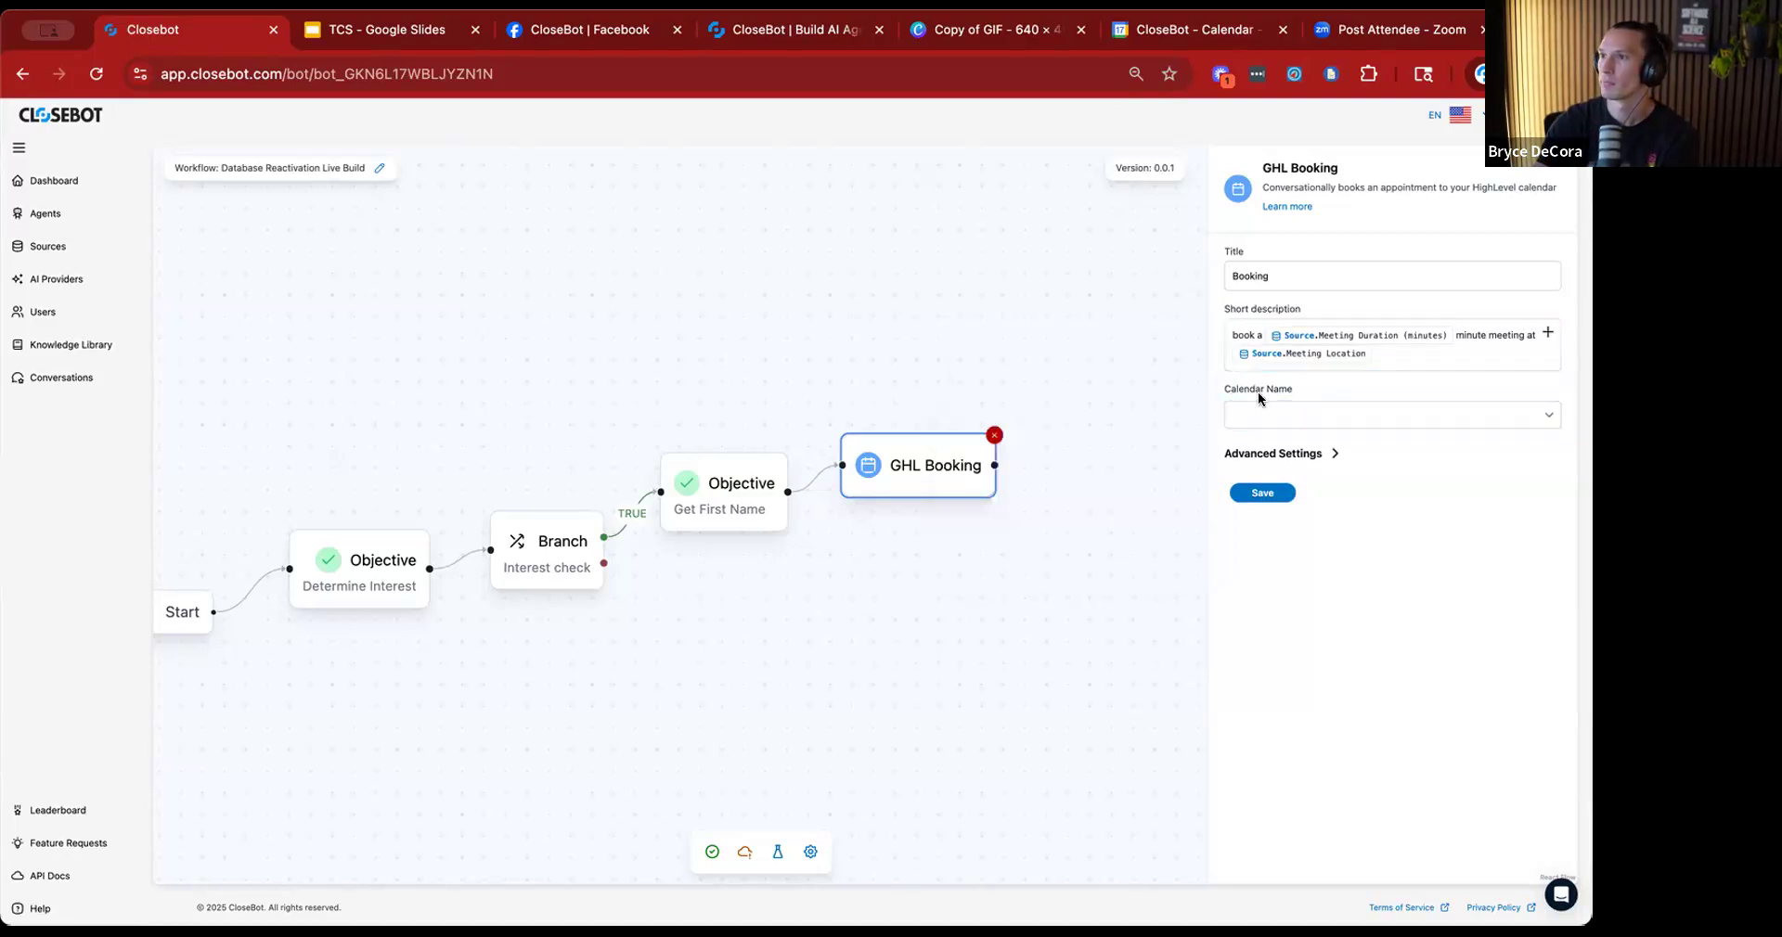
Set the booking's calendar to "Other - Use Calendar ID", fill its Calendar ID with the Source.Calendar ID variable and save the node.
click(1543, 416)
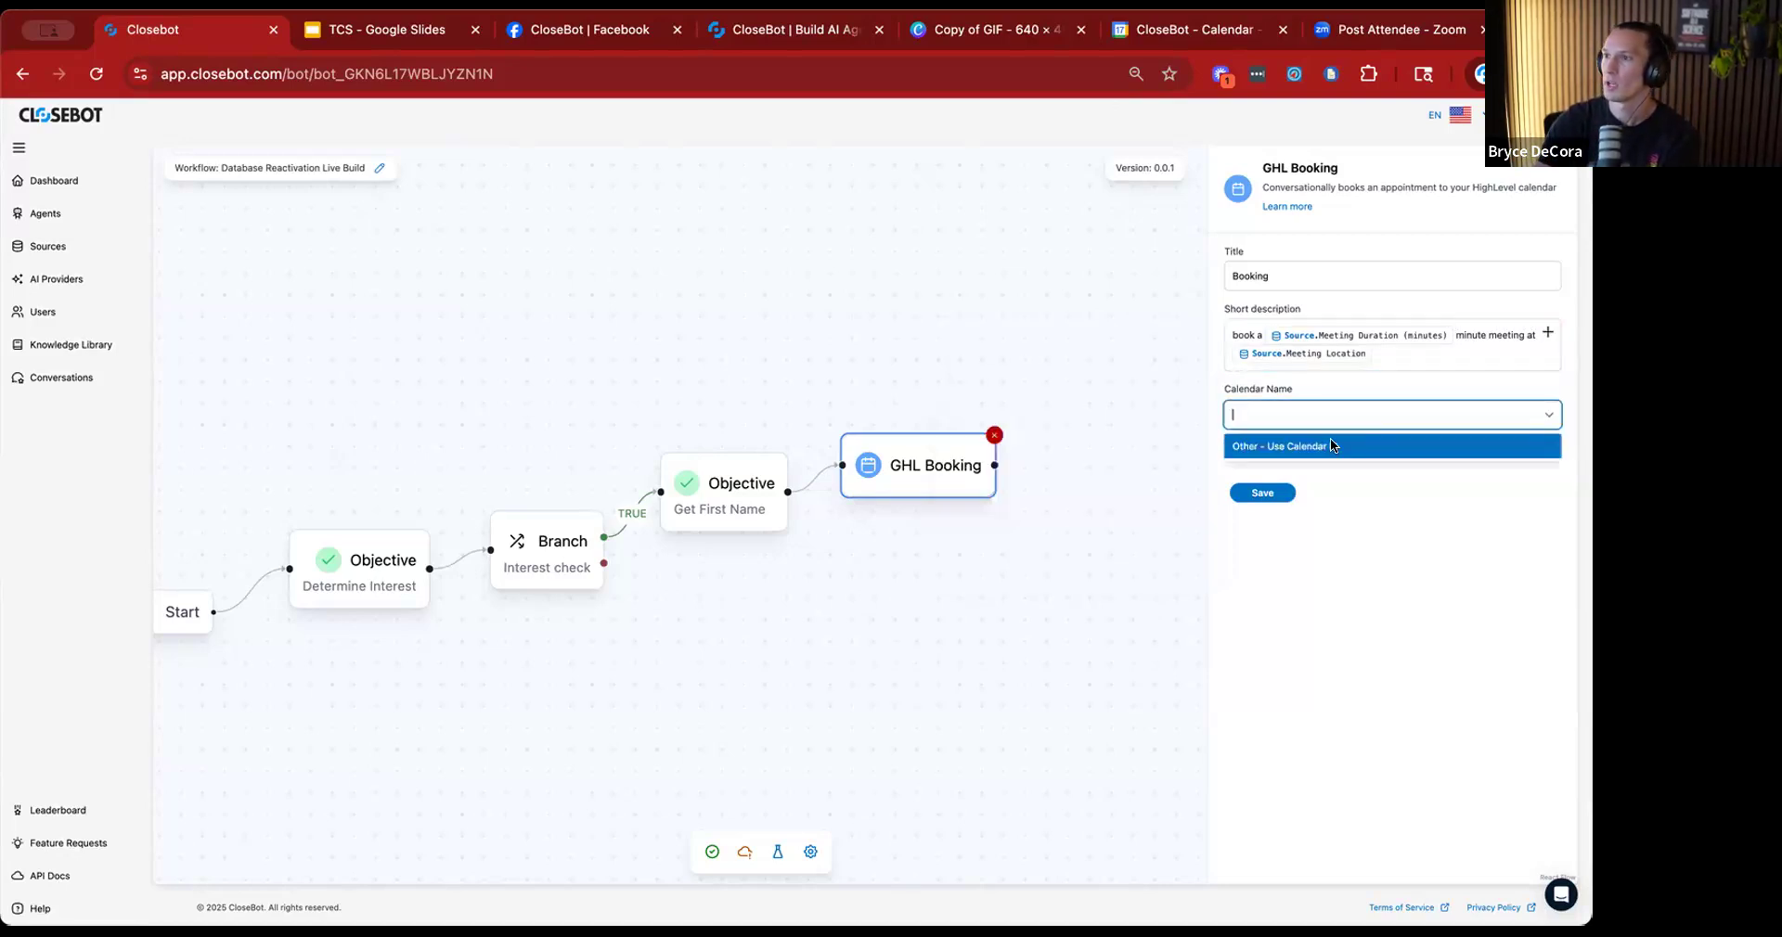
click(1268, 446)
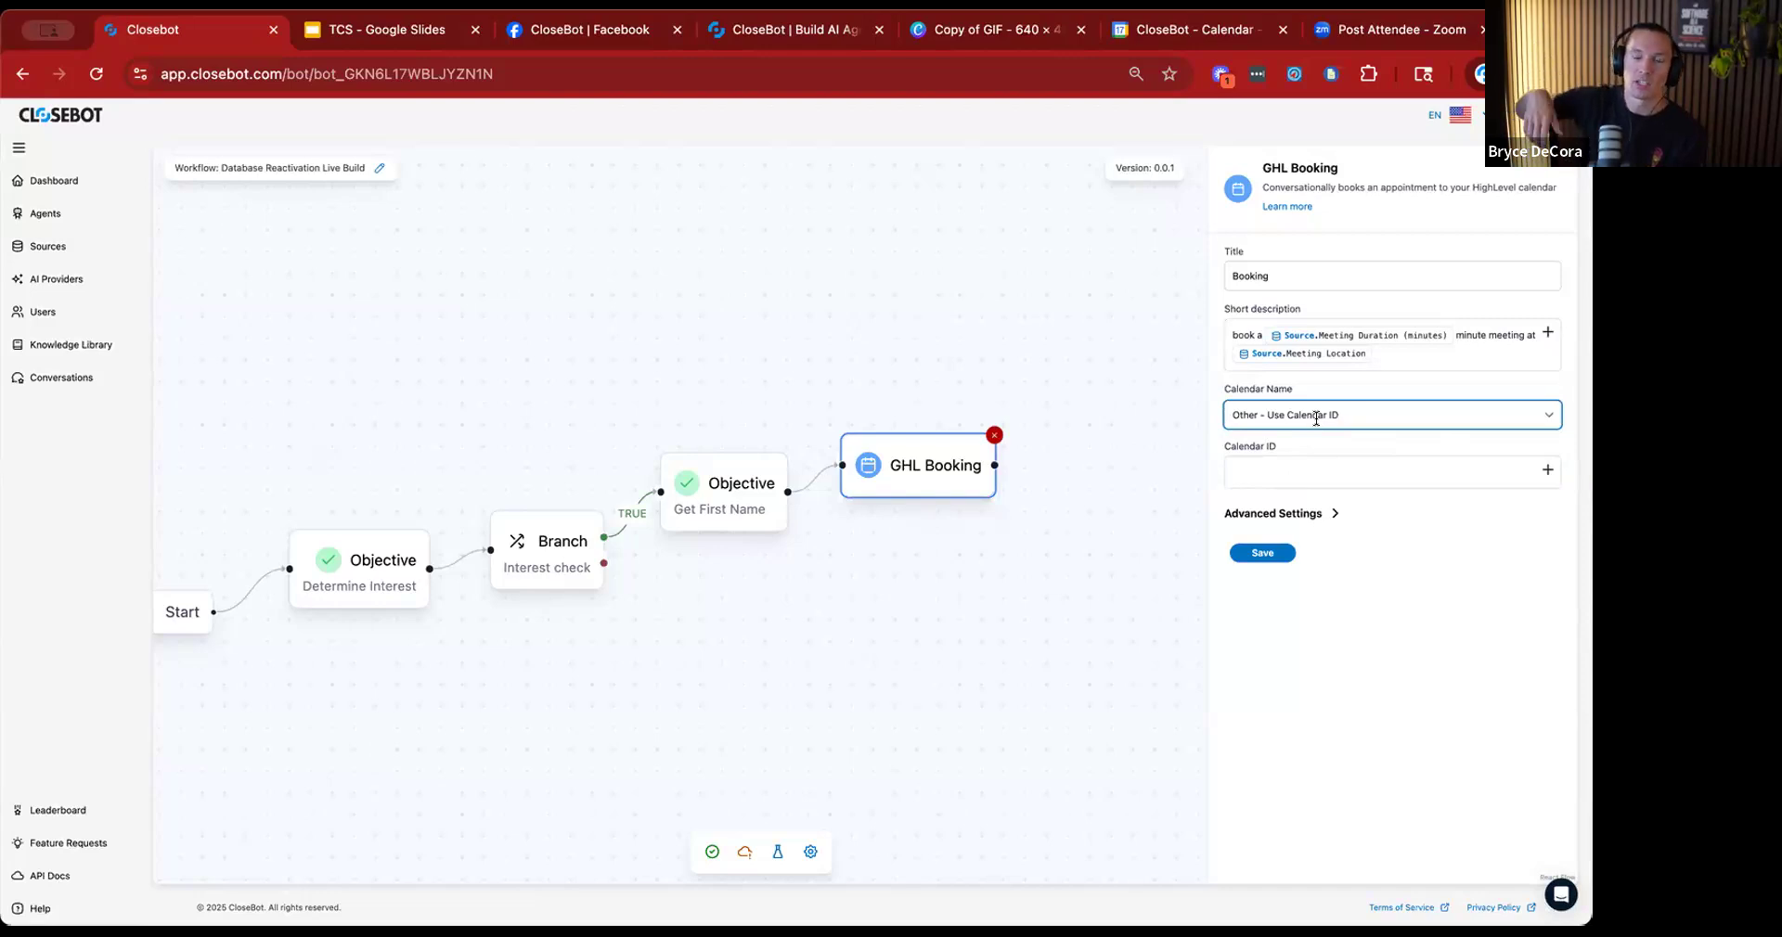
click(1504, 470)
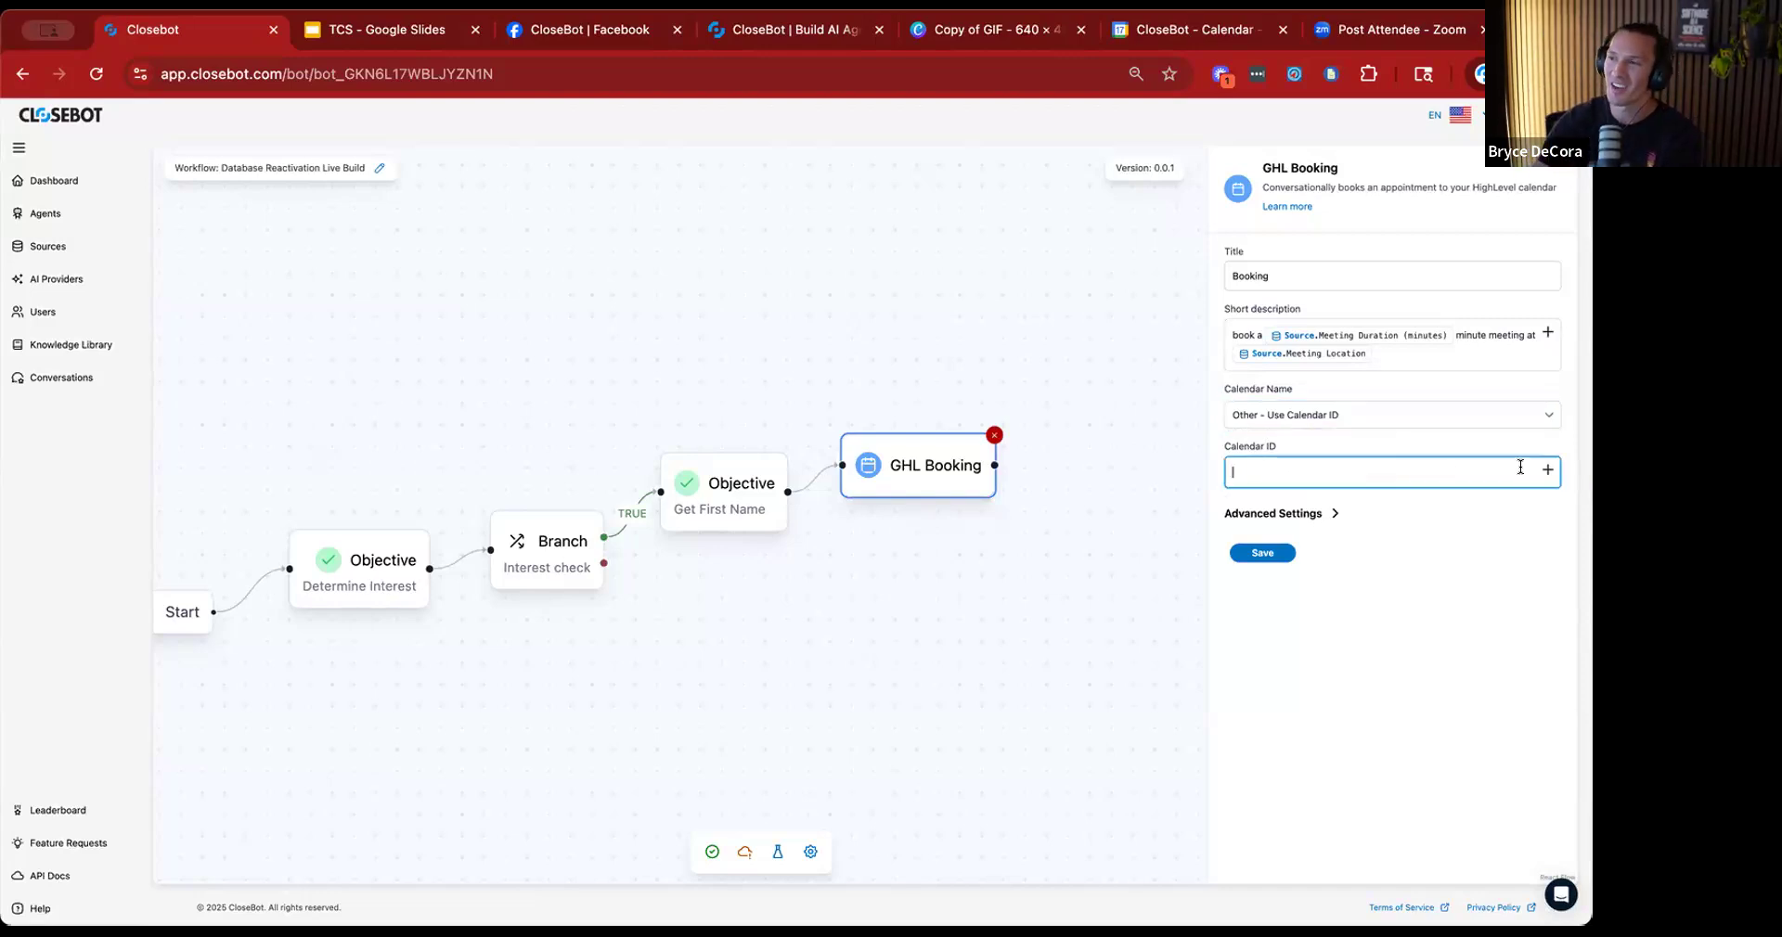
click(1543, 469)
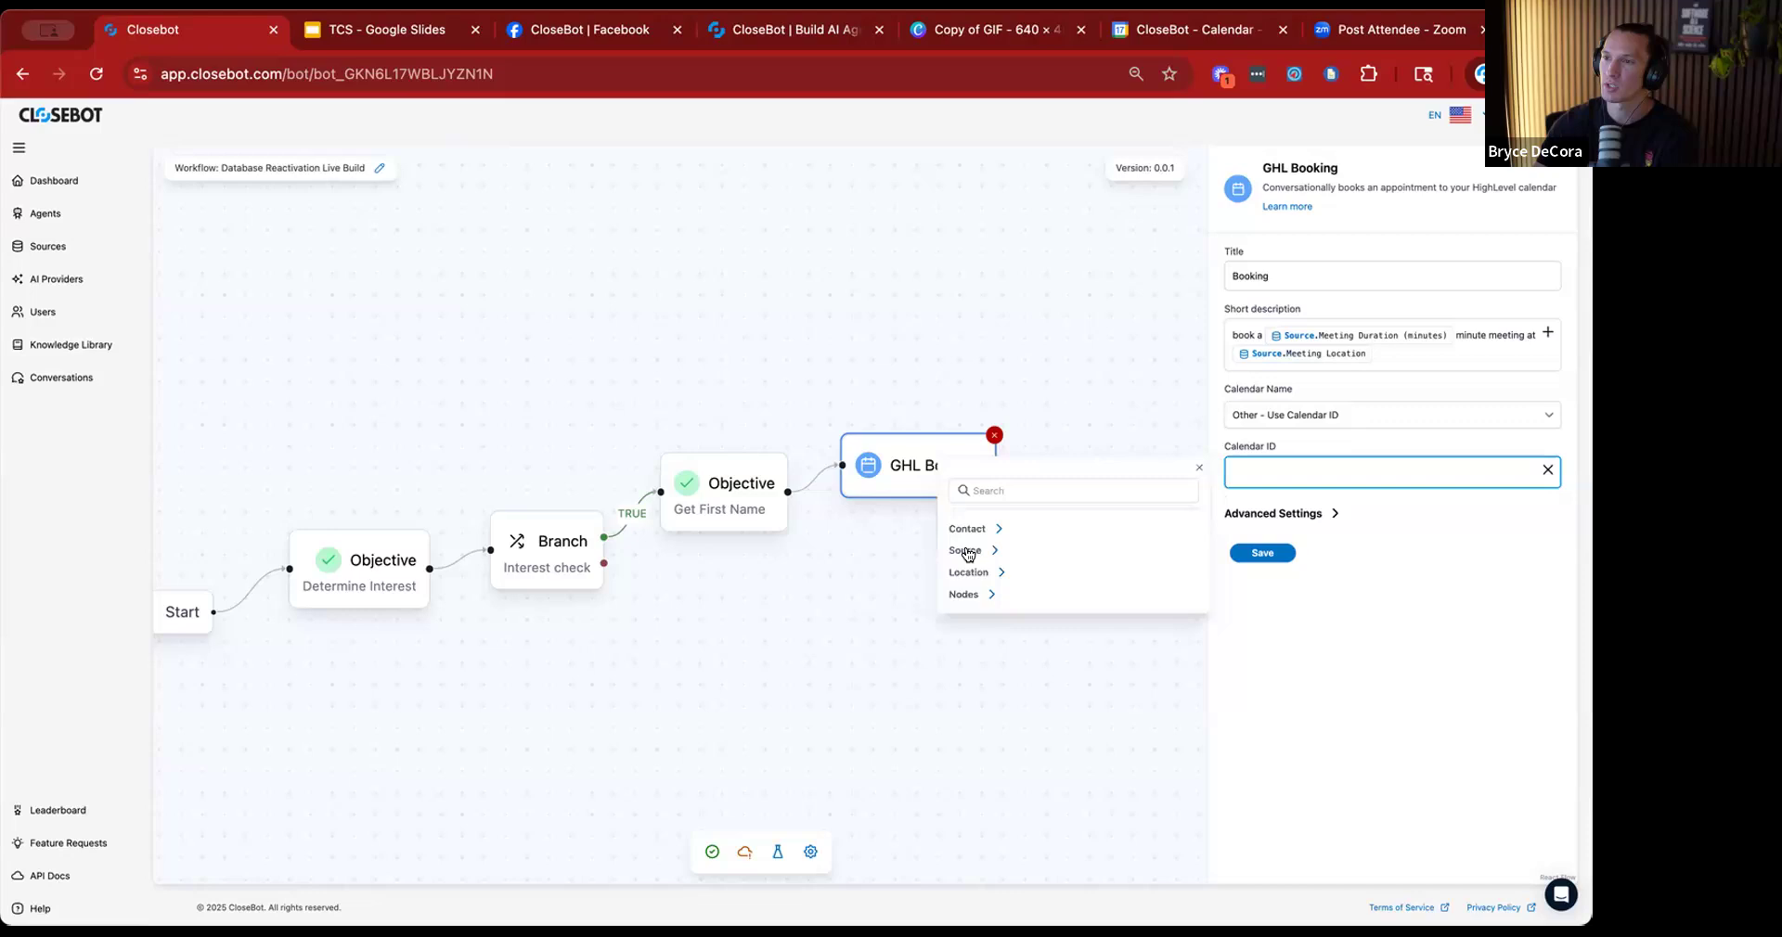
click(965, 551)
click(1056, 616)
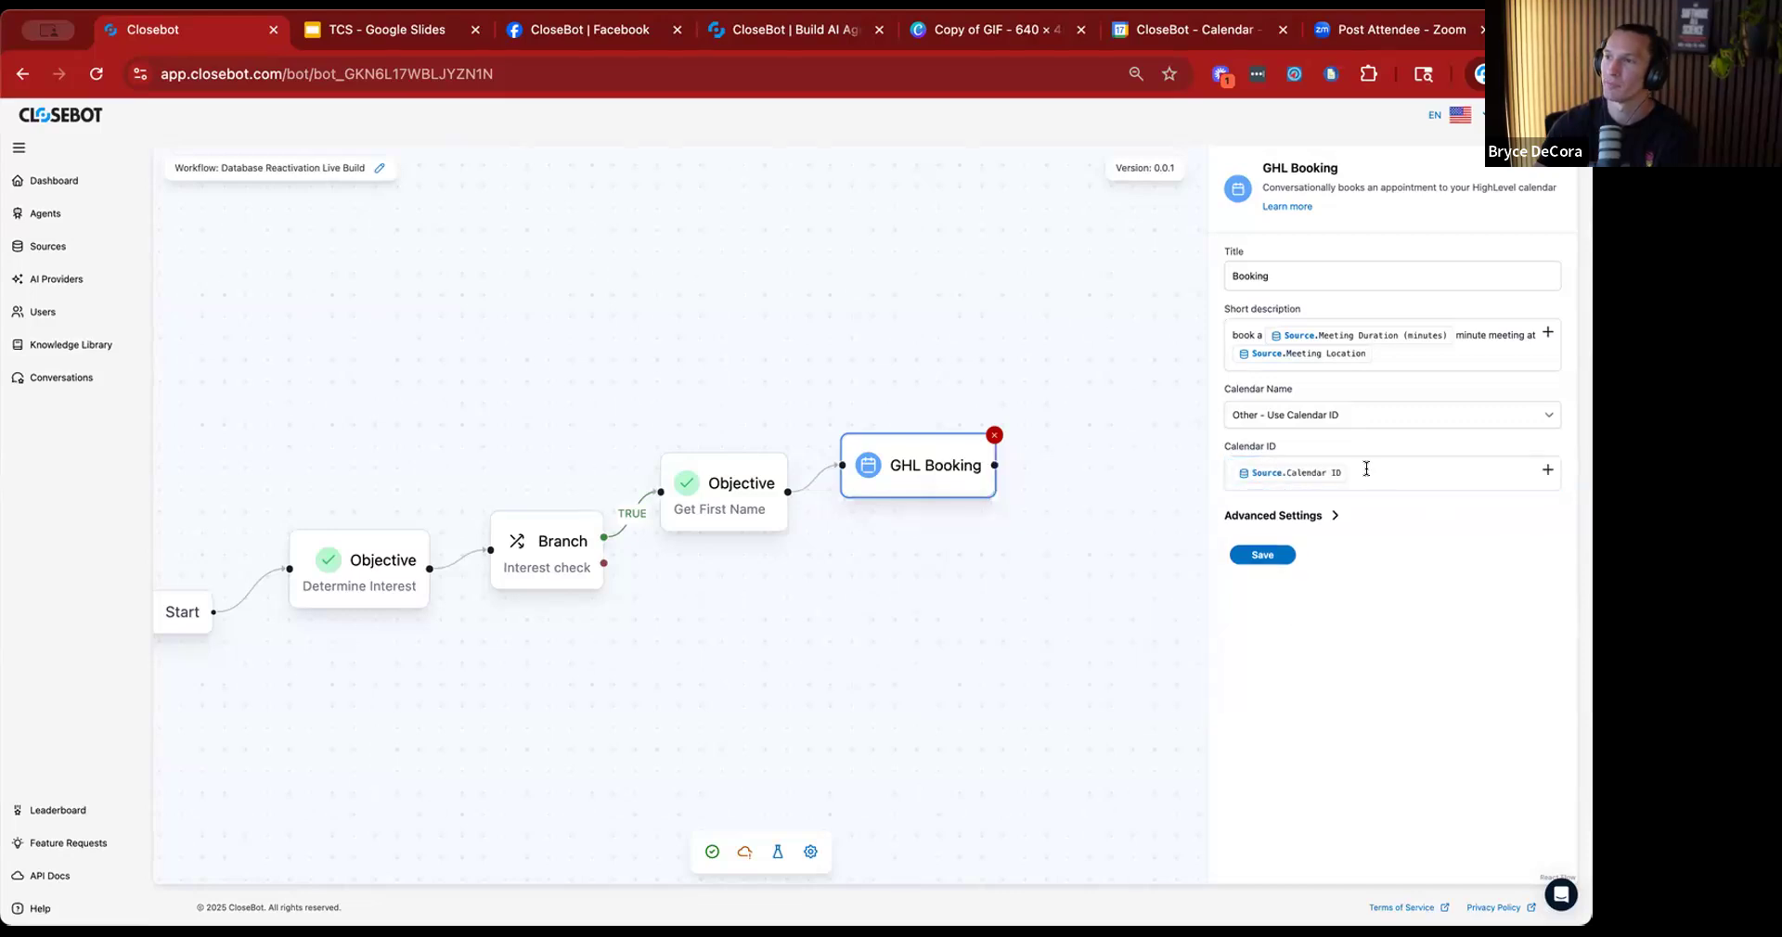
click(1277, 555)
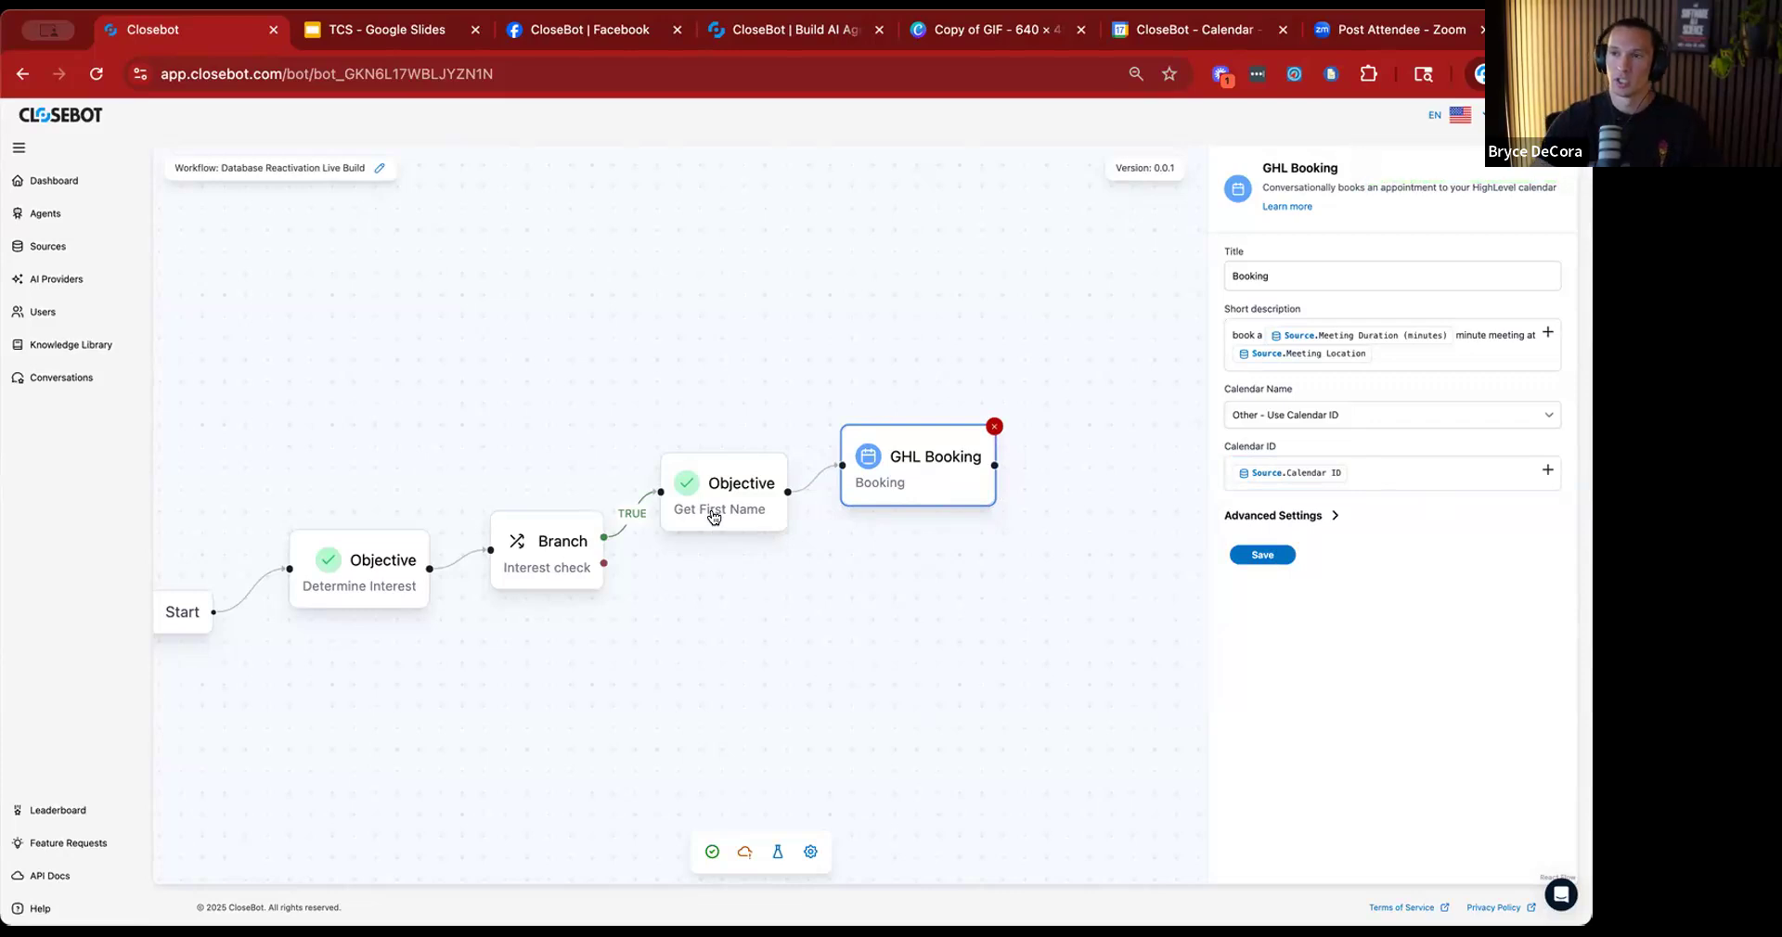
Review the settings of the Get First Name objective and the GHL Booking node in the flow.
drag(661, 620, 782, 609)
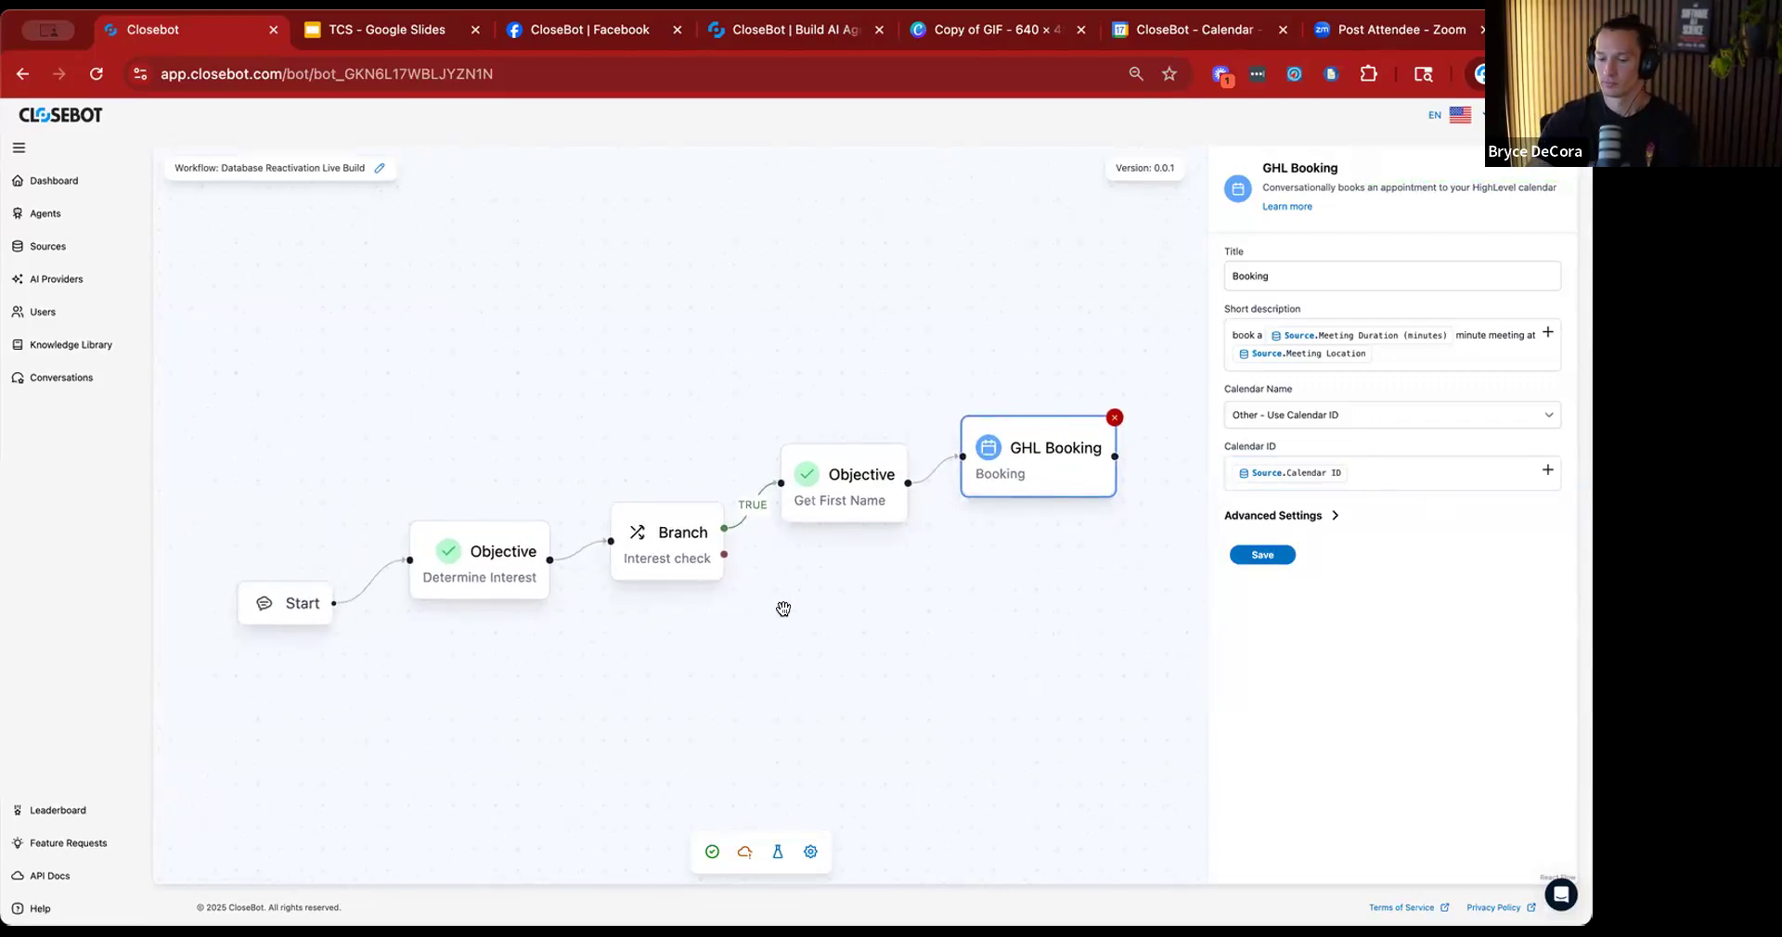
scroll(784, 609, down, 2)
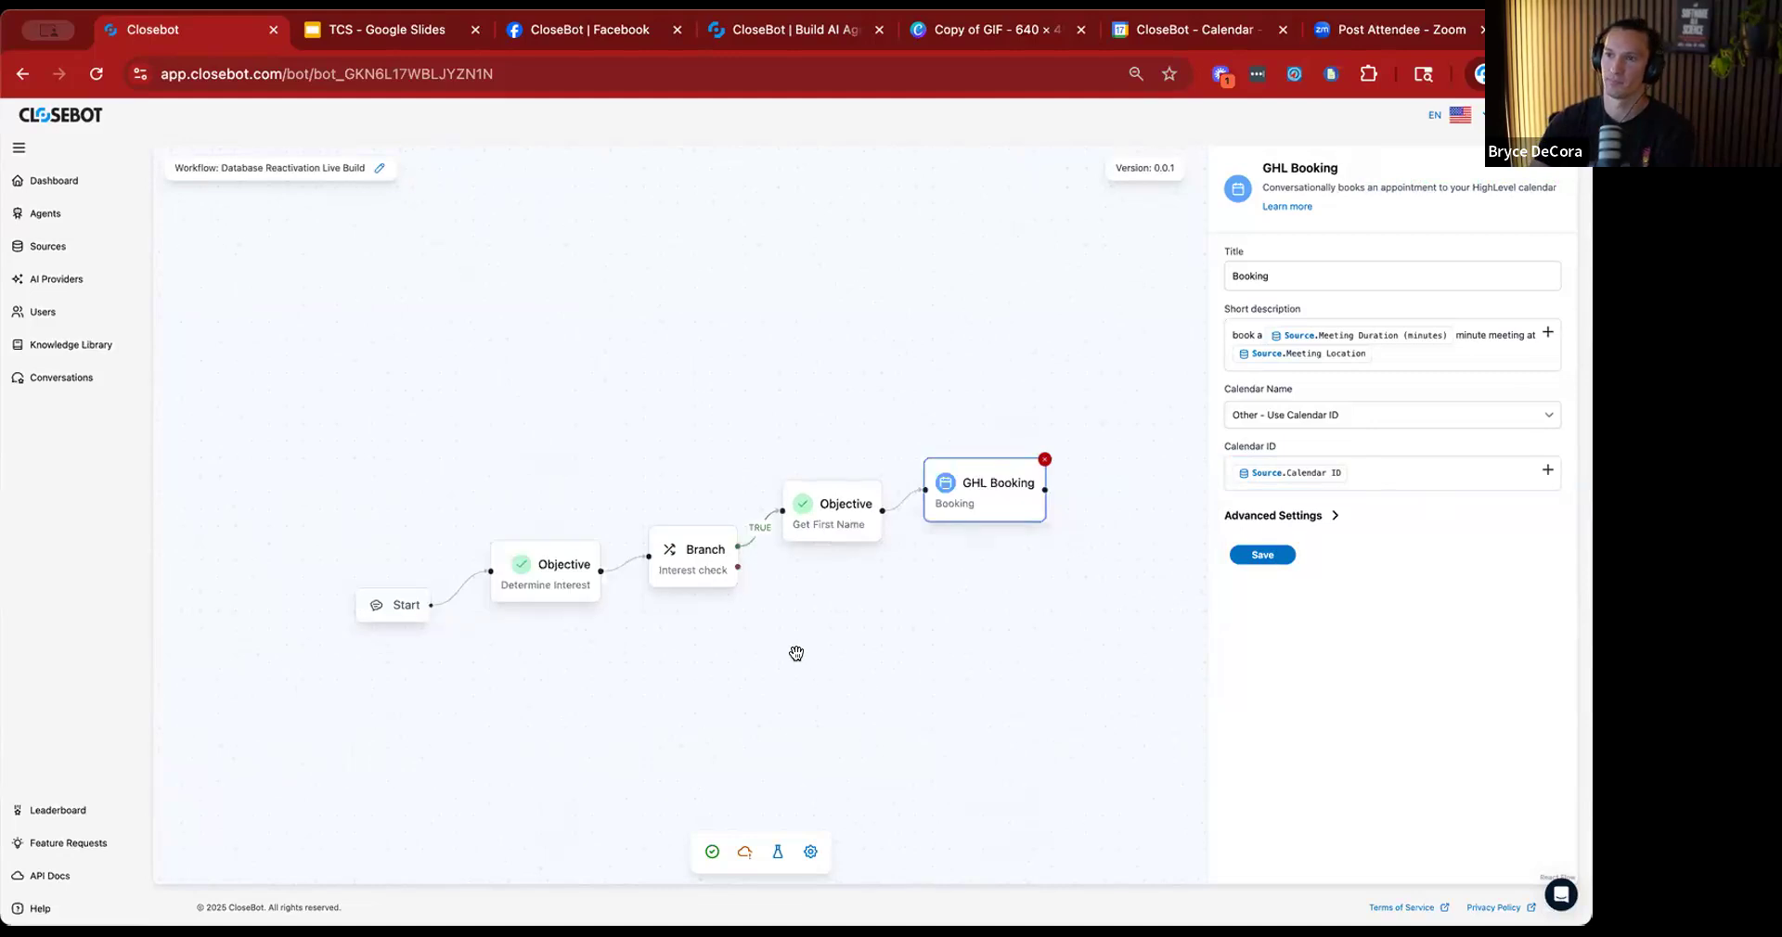
scroll(788, 617, right, 3)
drag(696, 603, 708, 621)
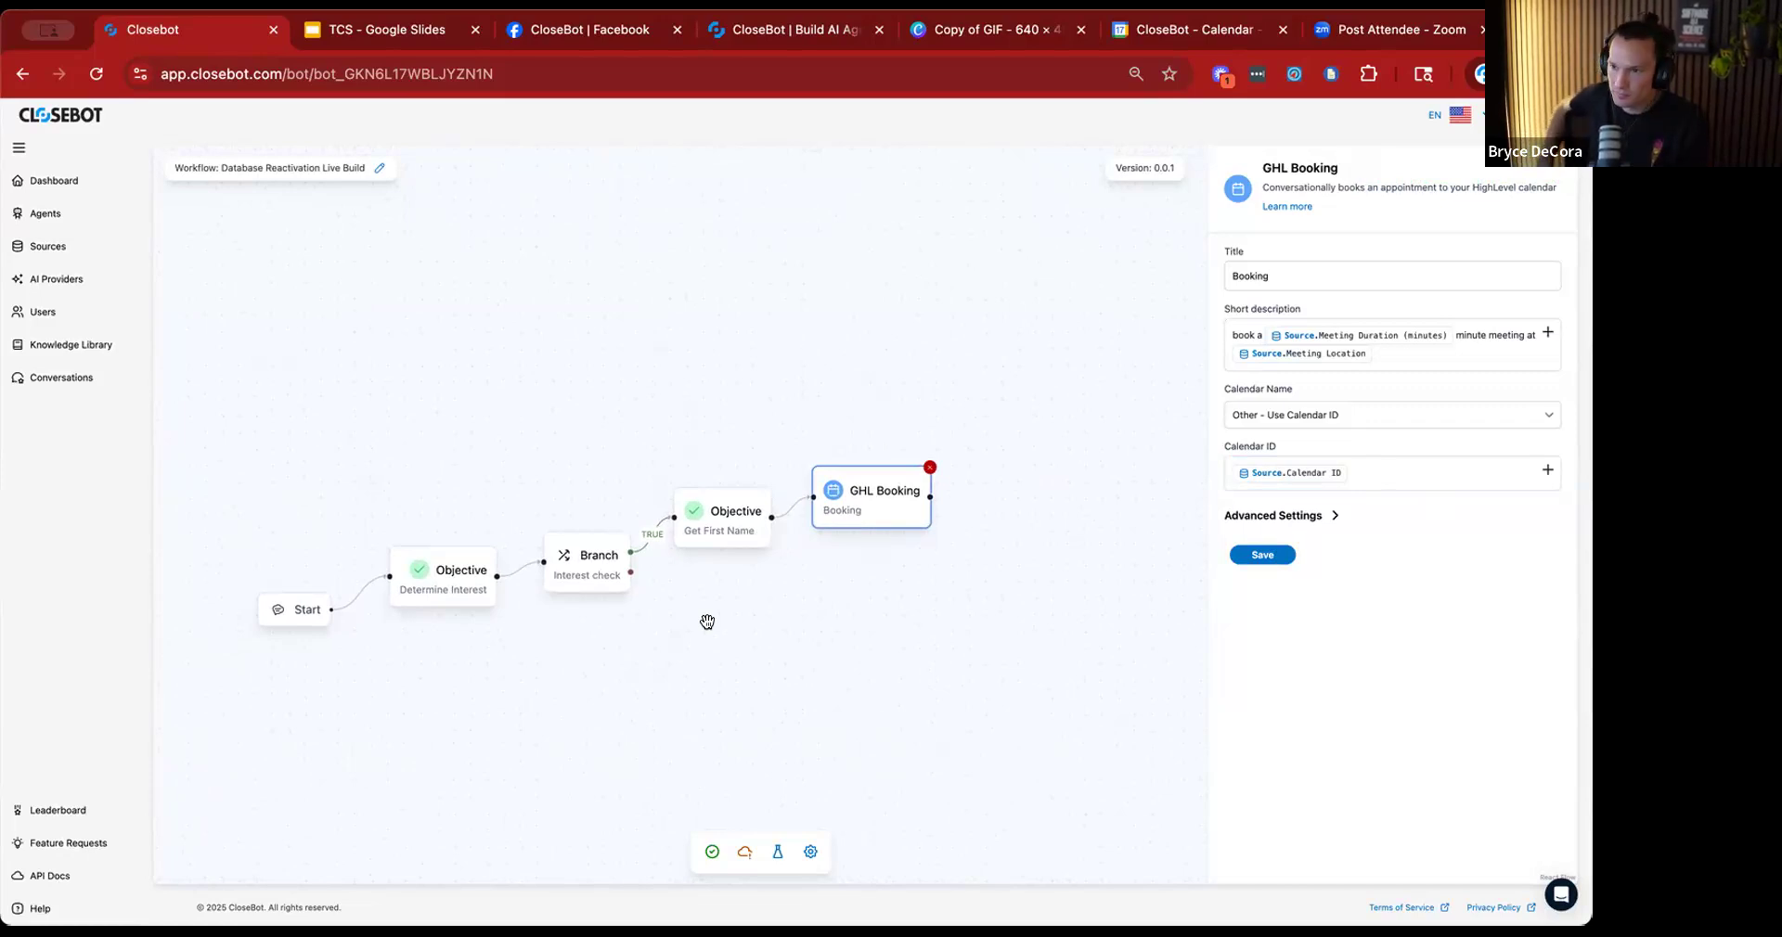
click(721, 531)
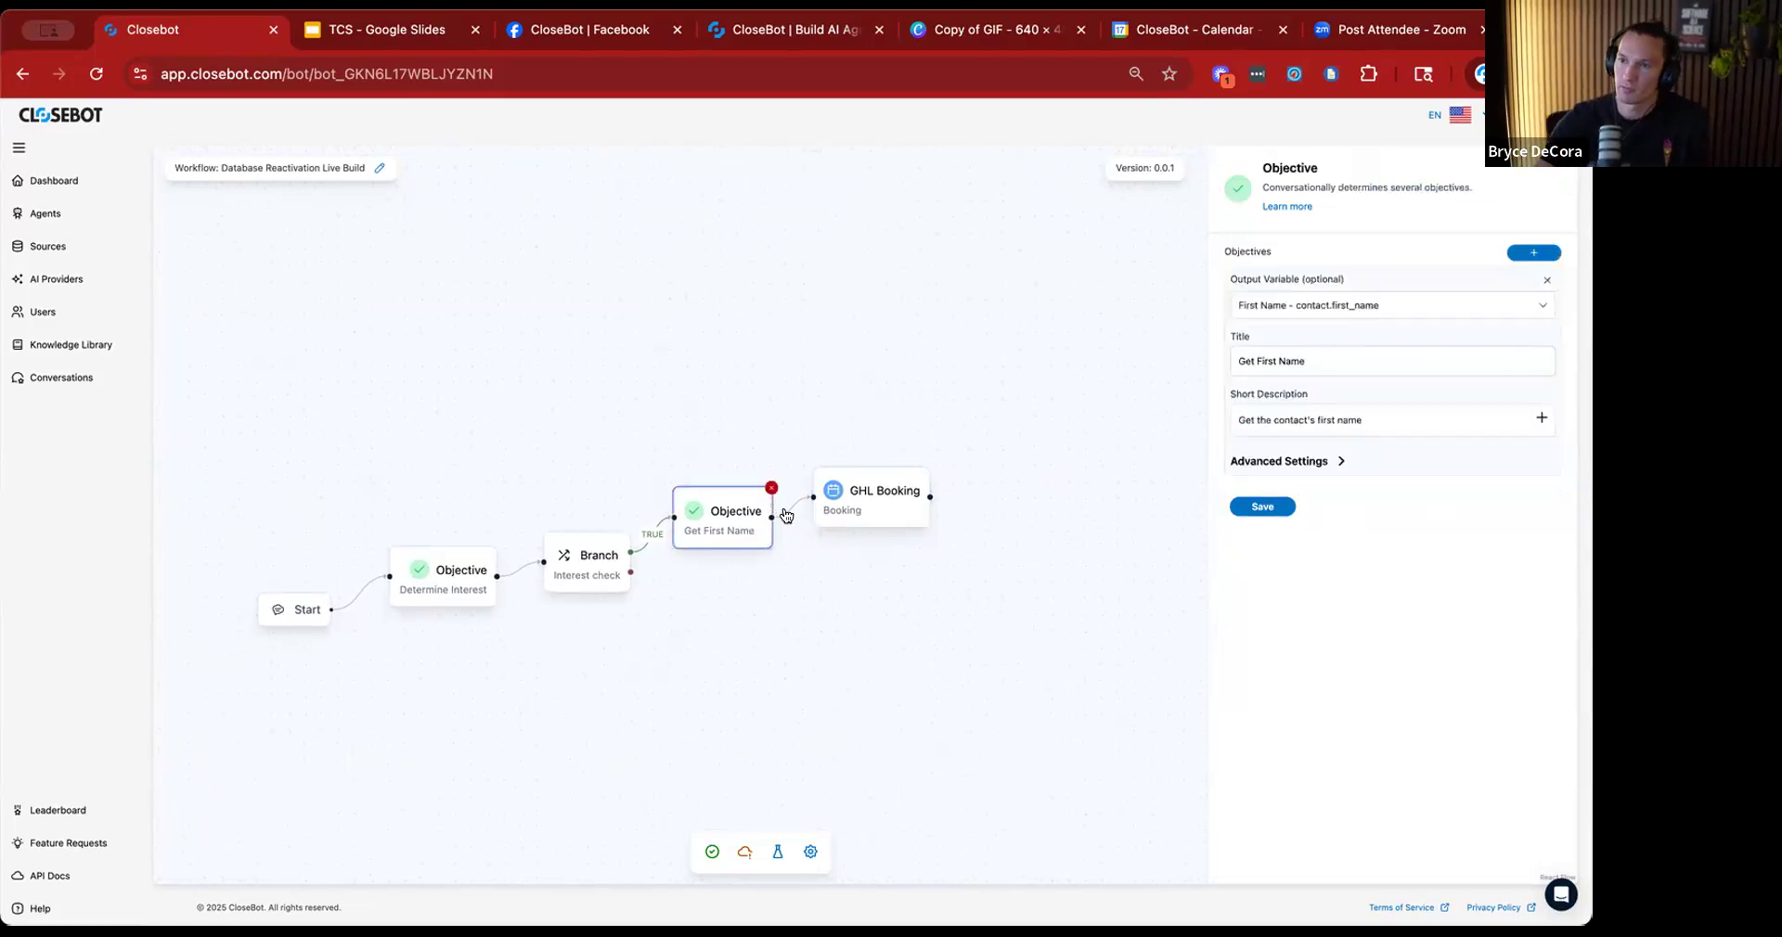
click(890, 518)
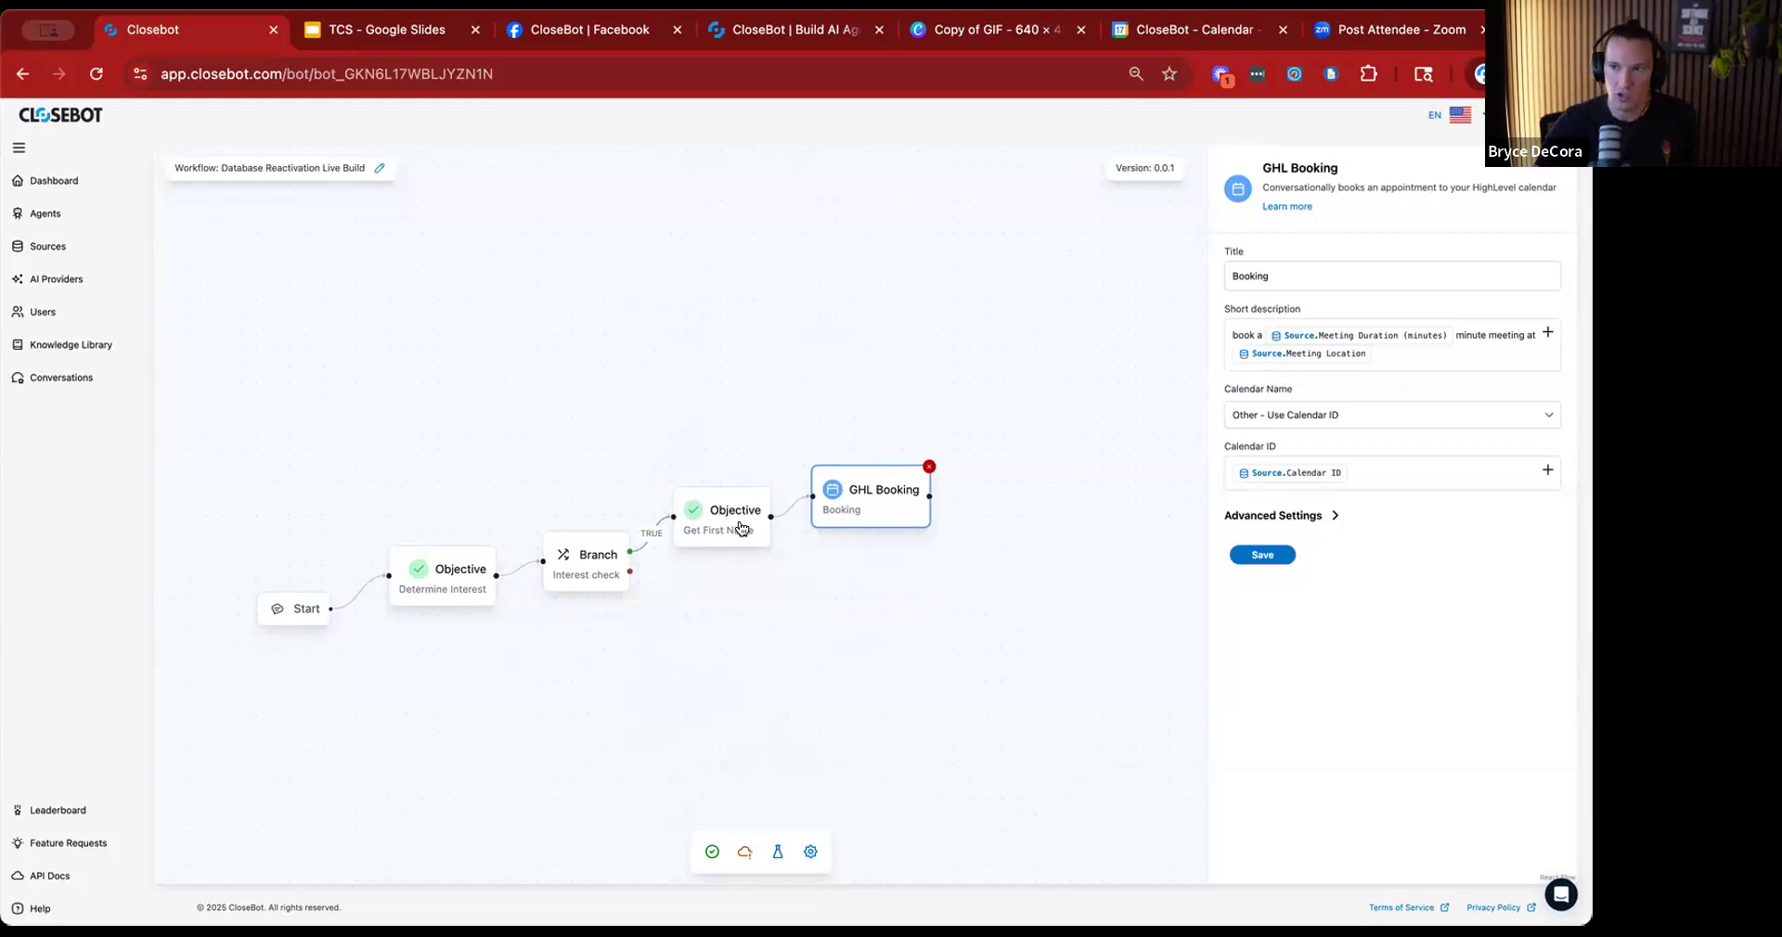
click(738, 517)
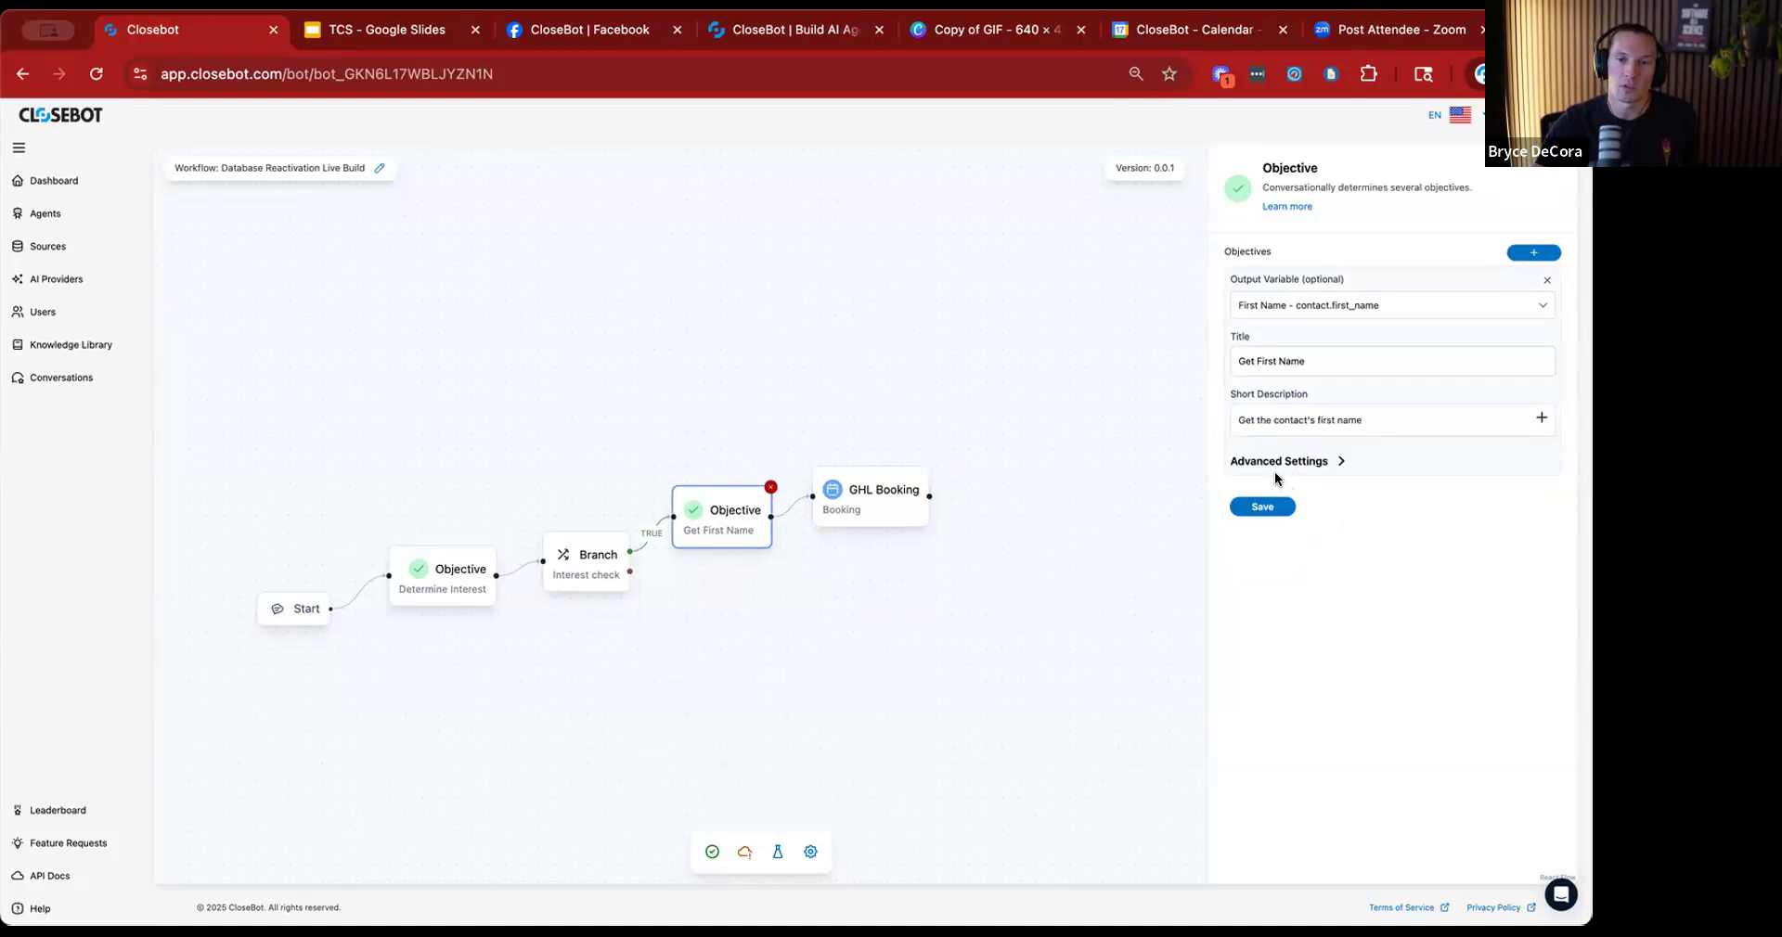
click(938, 608)
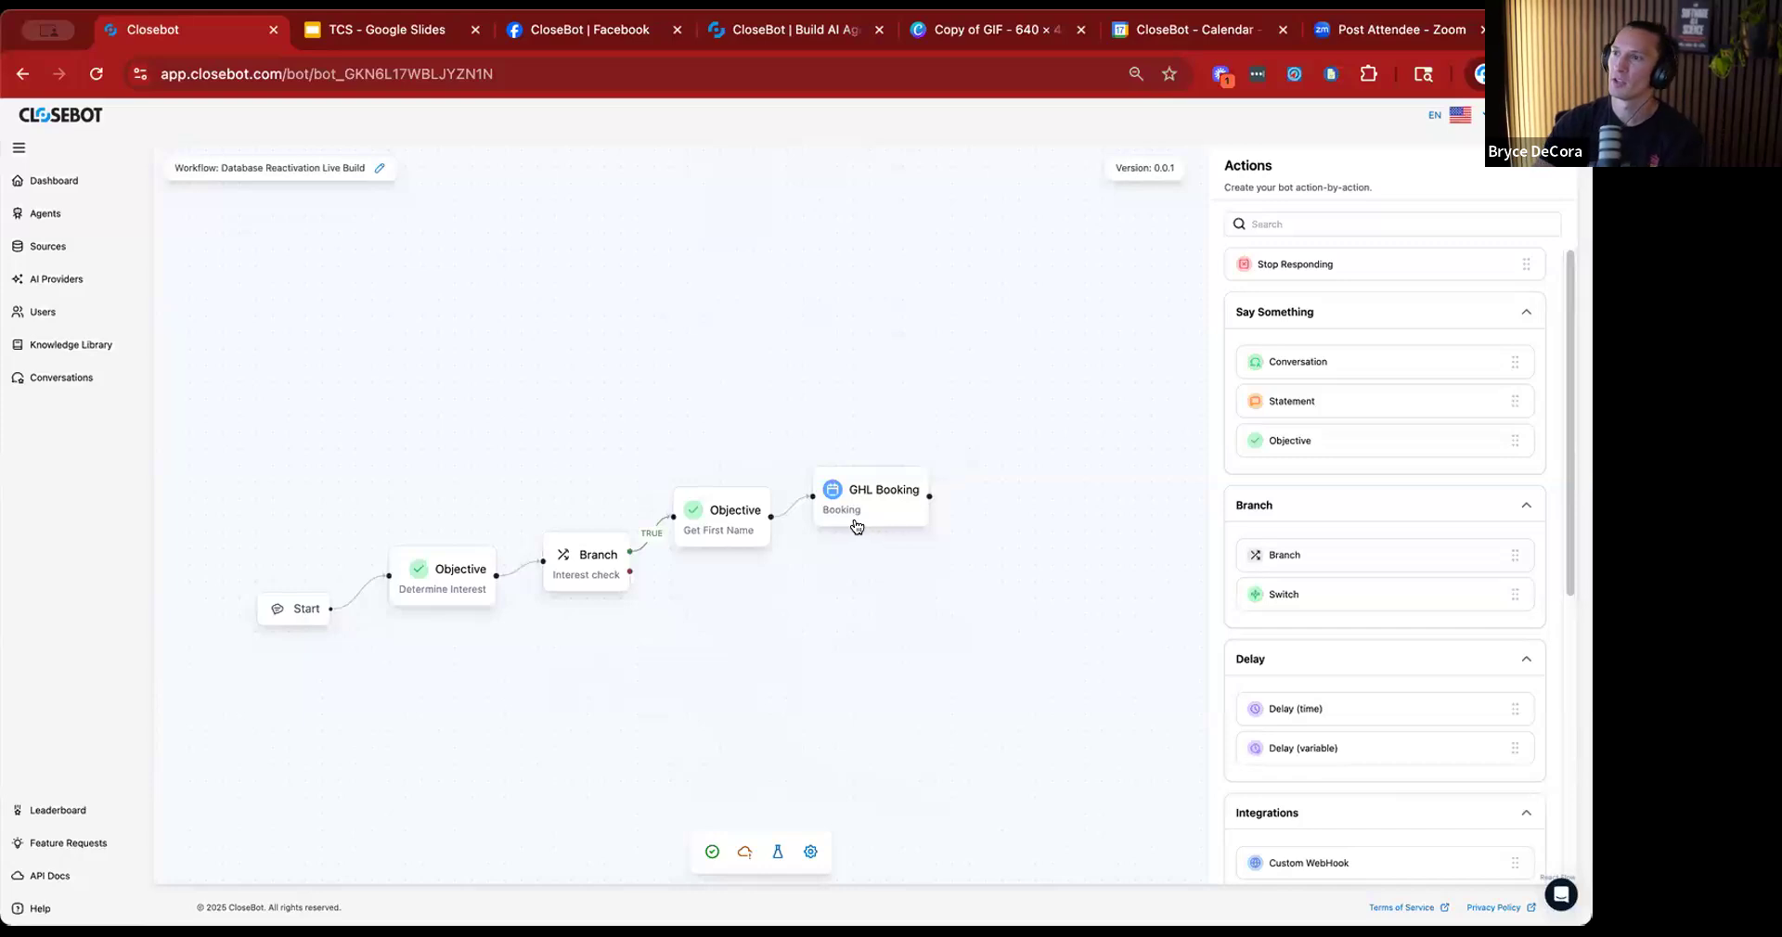
Add an Objective node connected after GHL Booking, with an objective whose output variable is Last Name - contact.last_name.
drag(965, 511, 1012, 522)
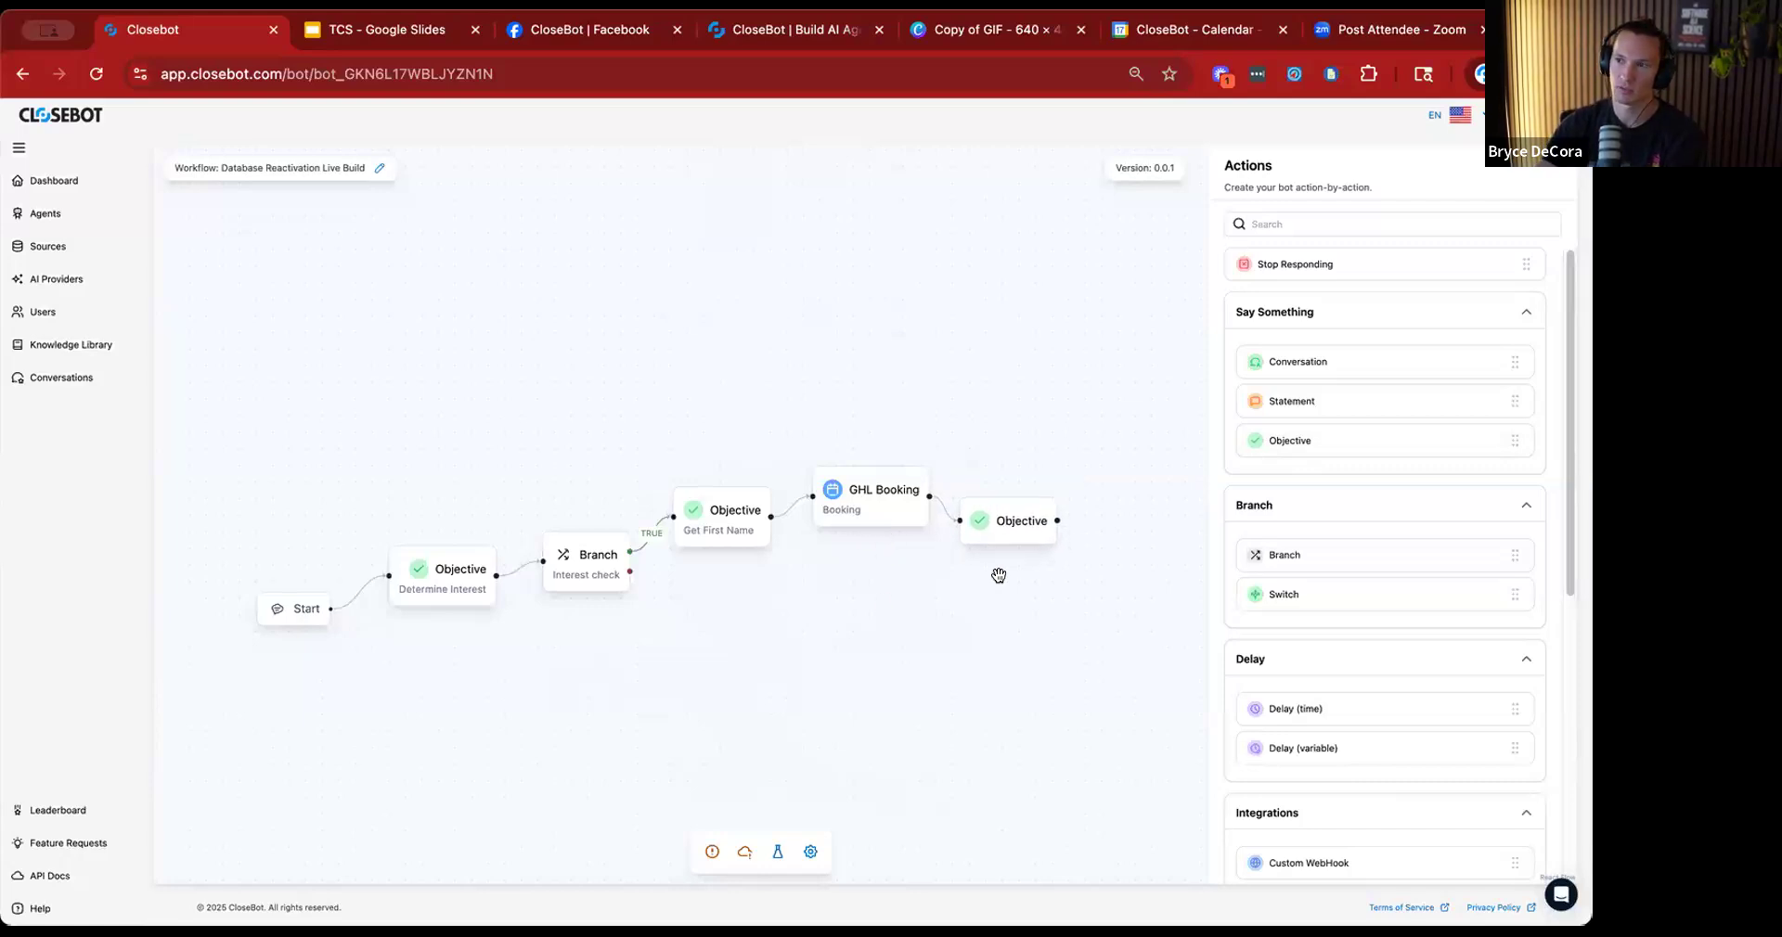
drag(1000, 622, 928, 610)
click(948, 520)
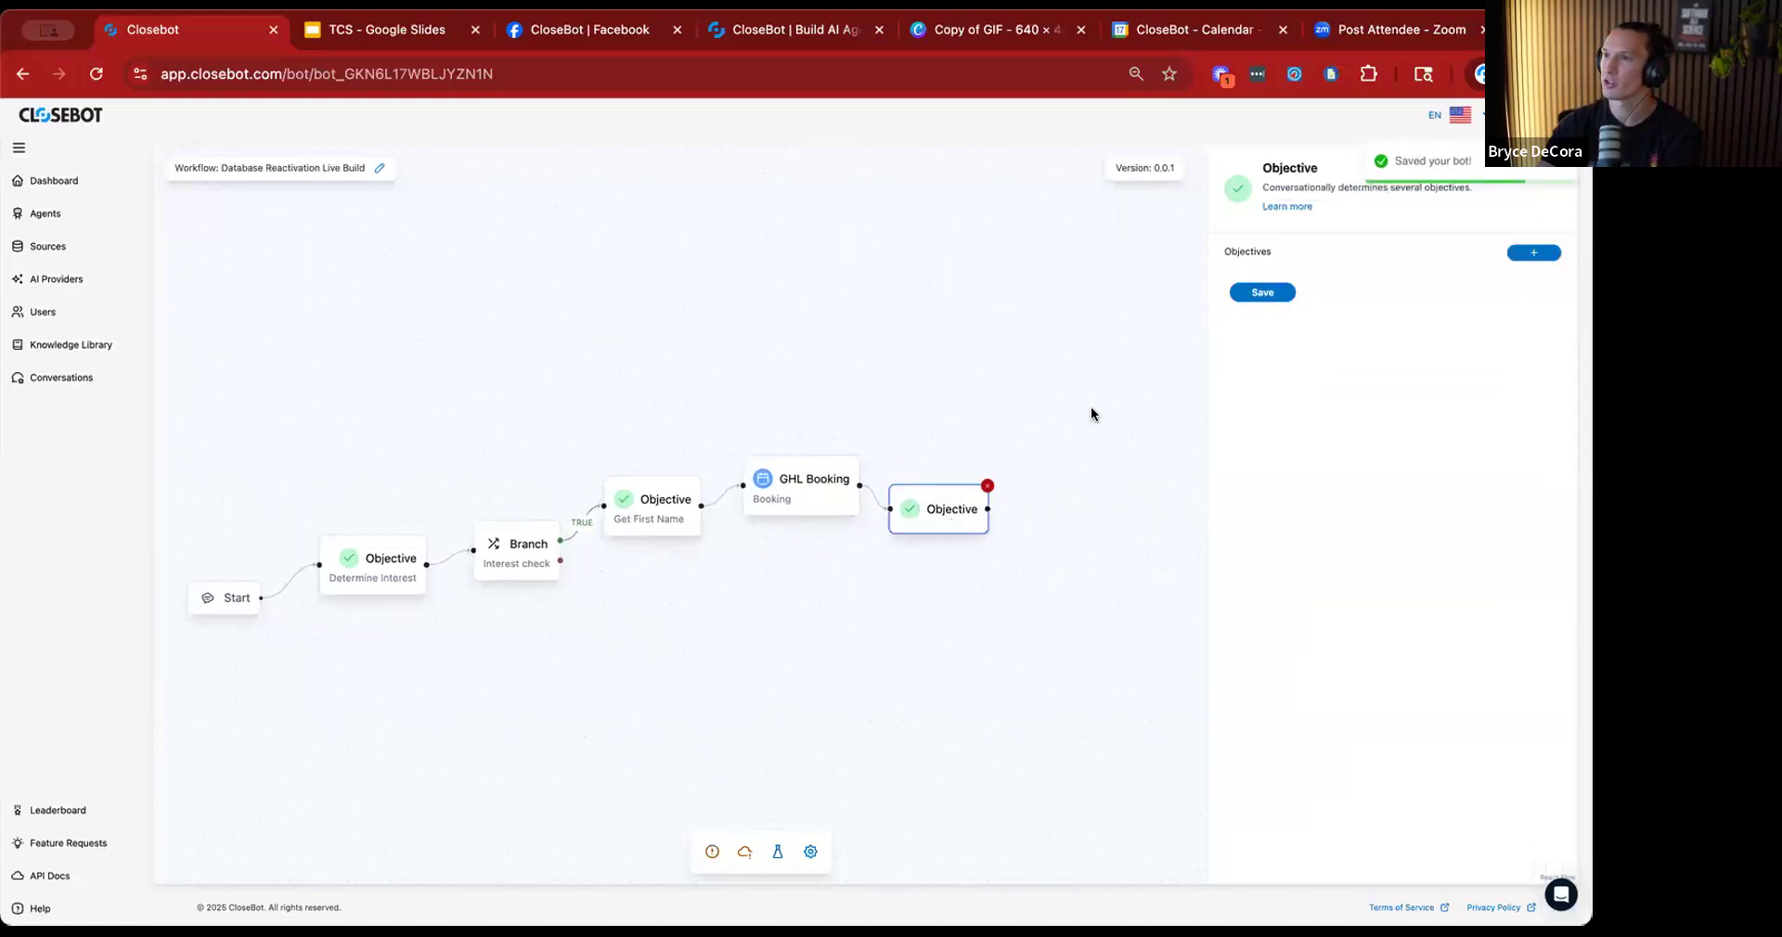
click(1518, 252)
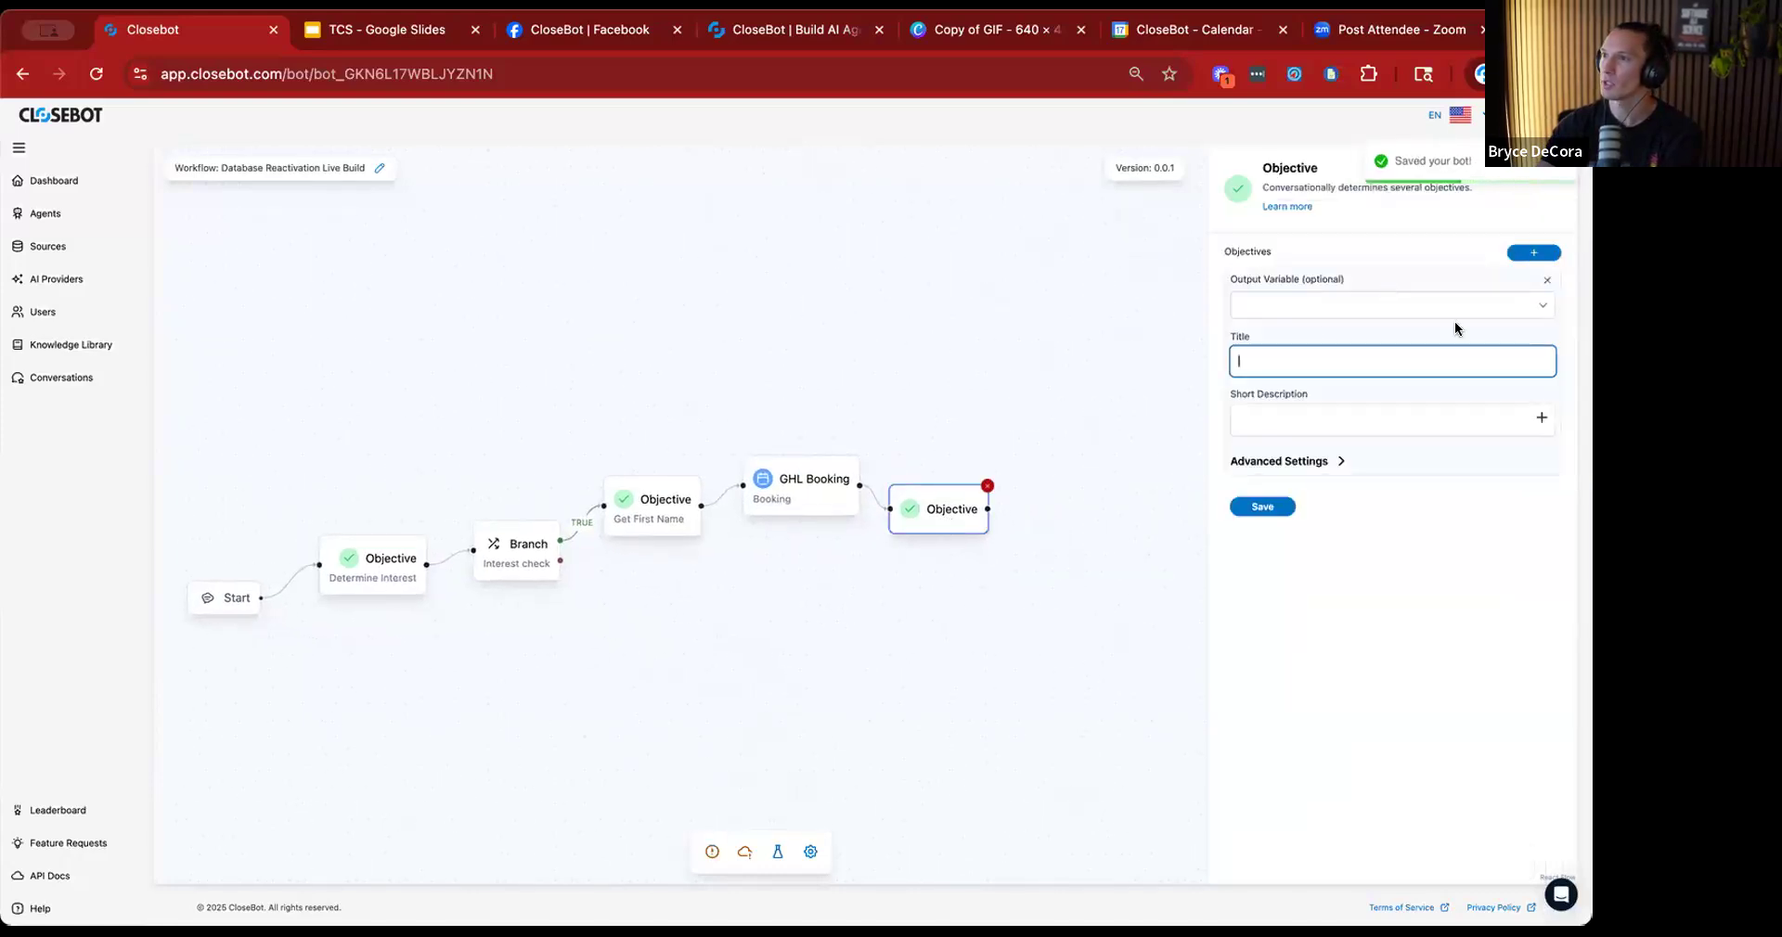
click(1531, 309)
click(1338, 380)
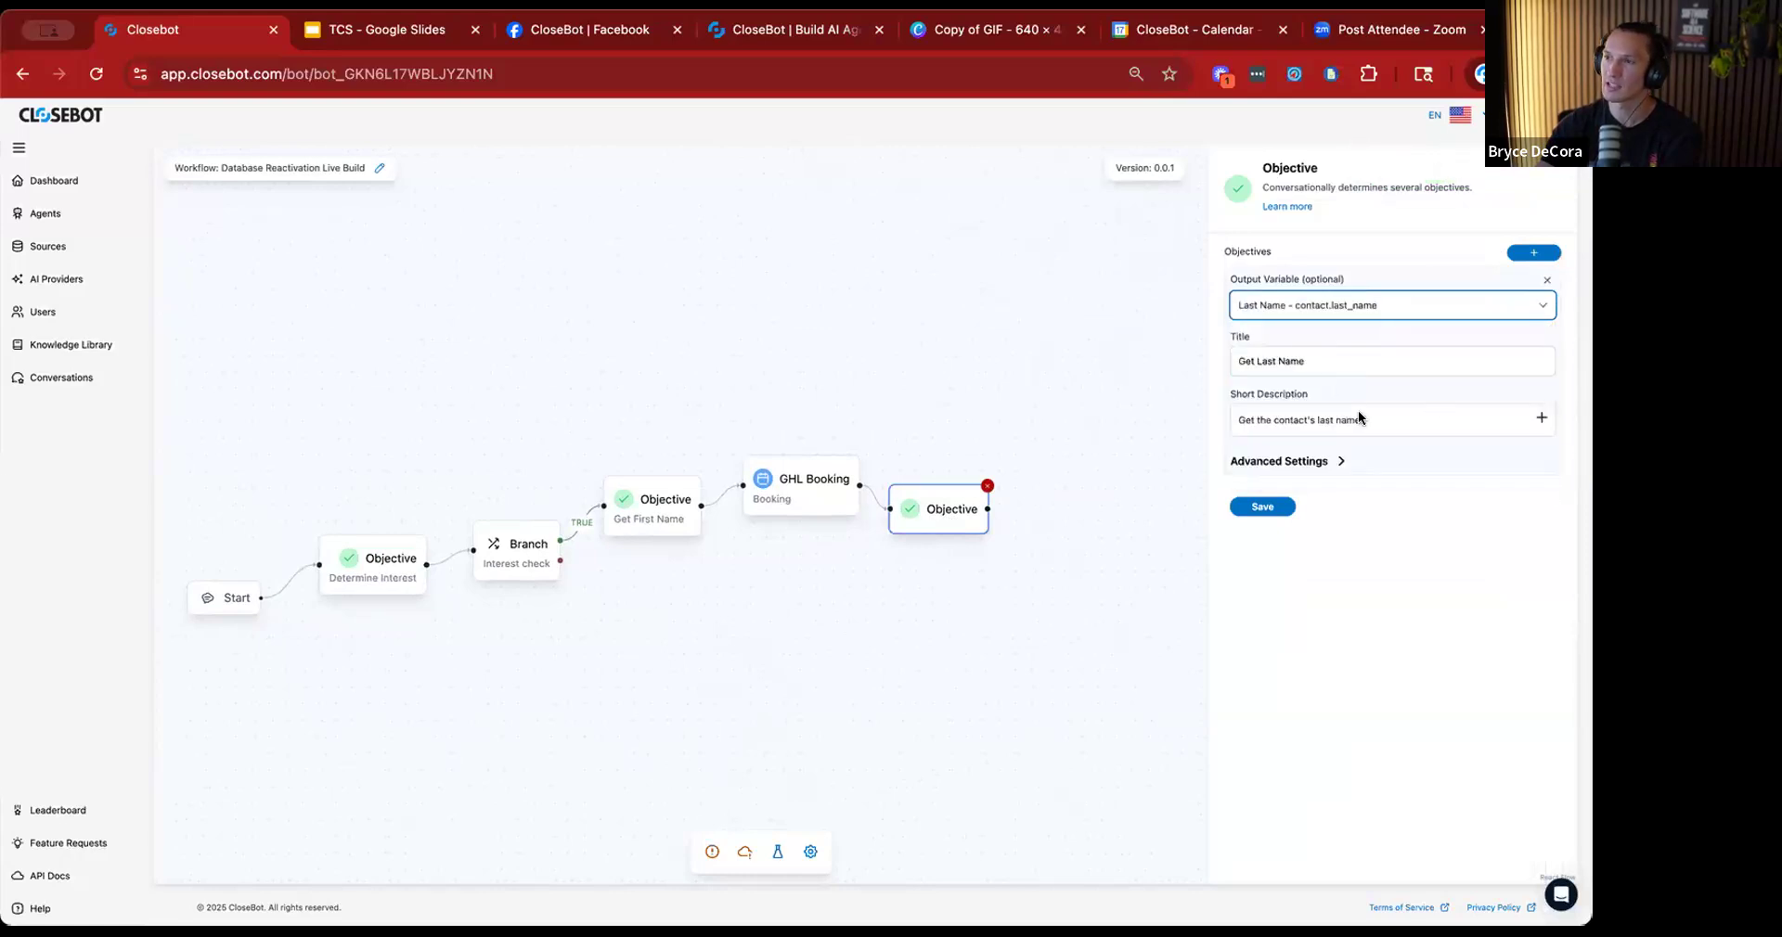
Add a second objective to the new node with the output variable Email - contact.email.
click(1532, 255)
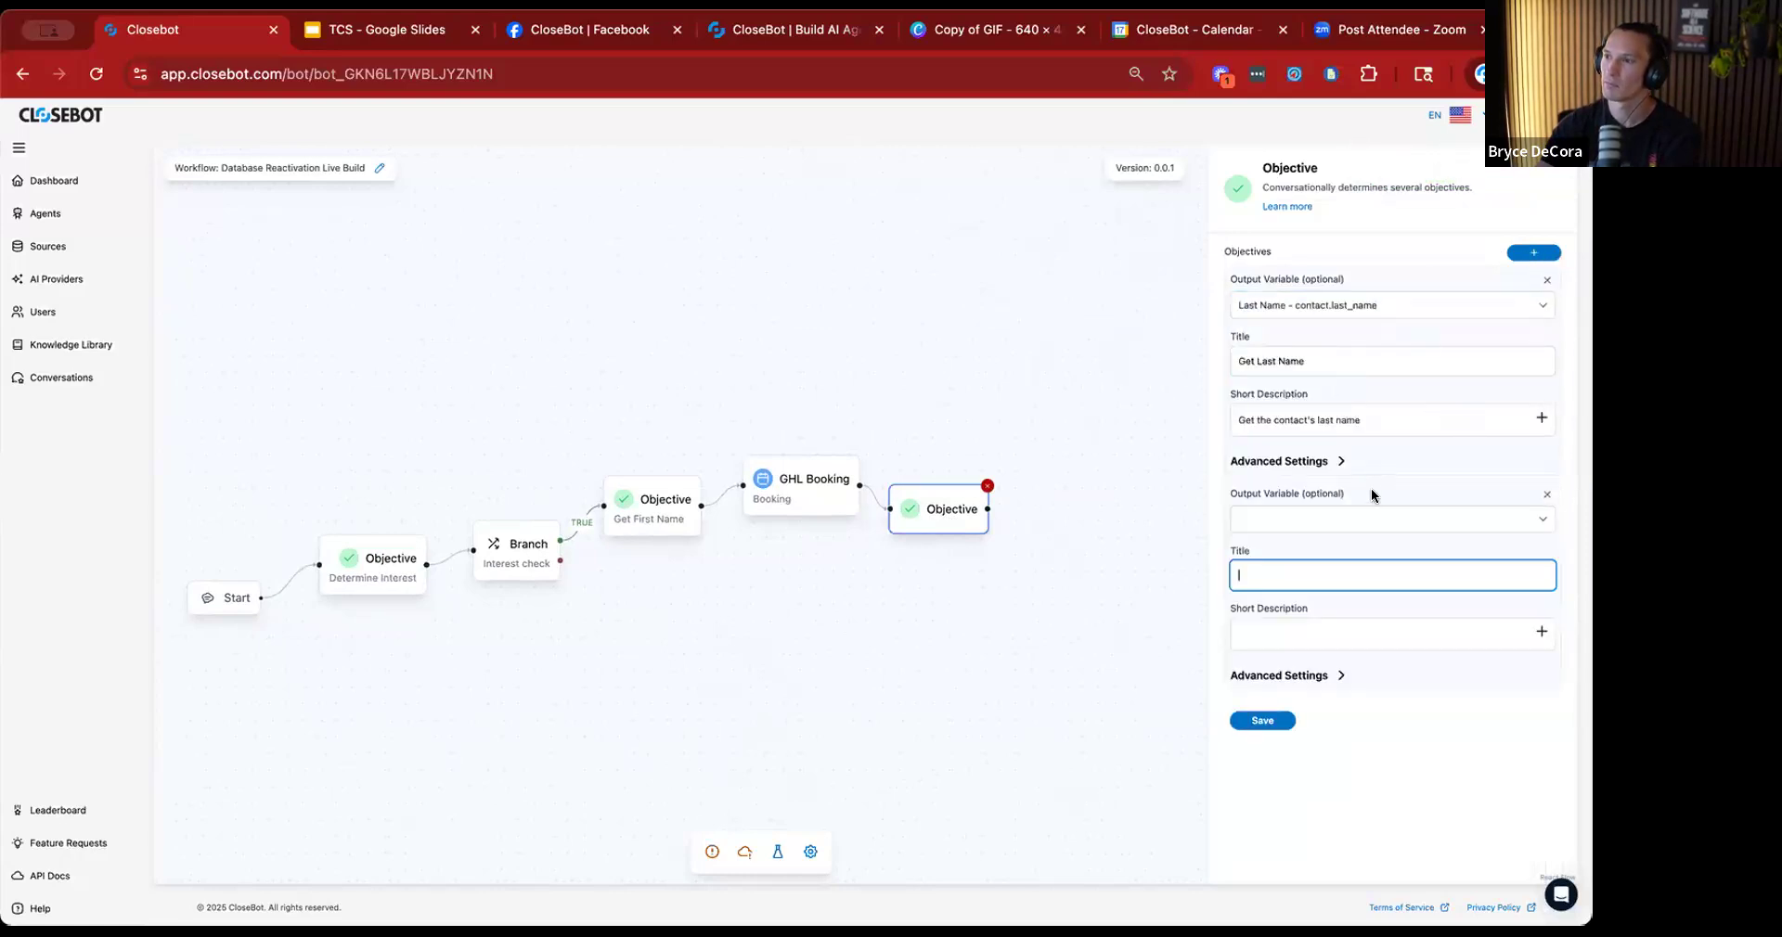
click(1540, 520)
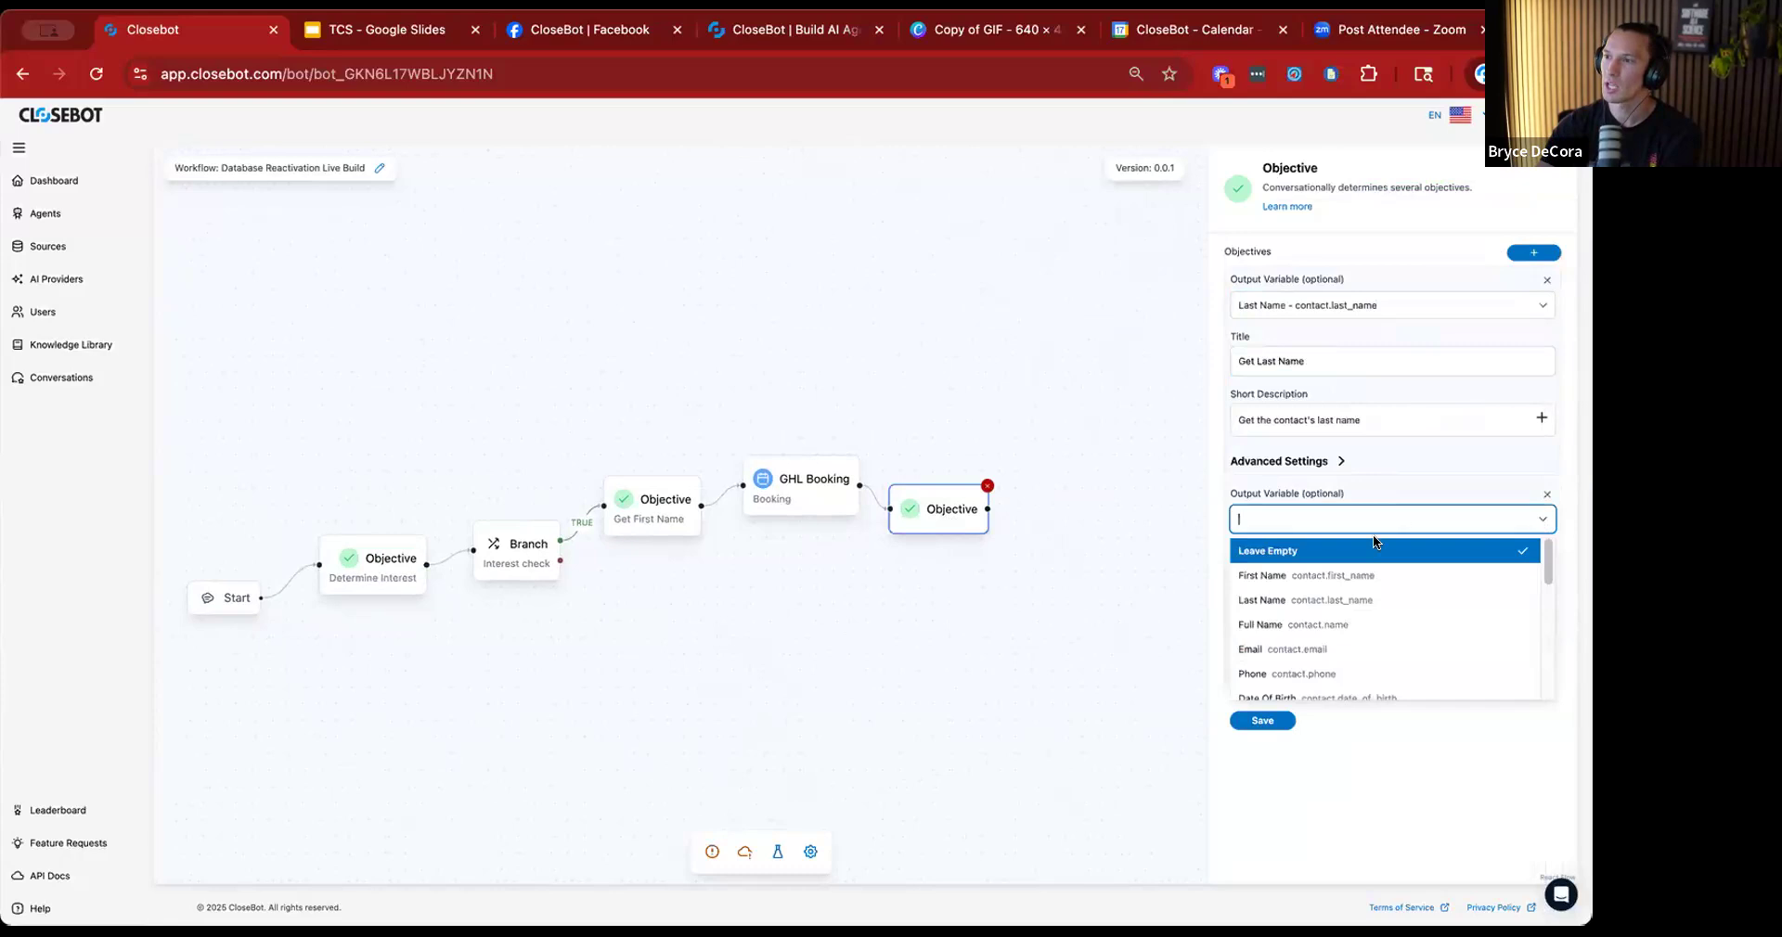
click(1329, 647)
click(1535, 253)
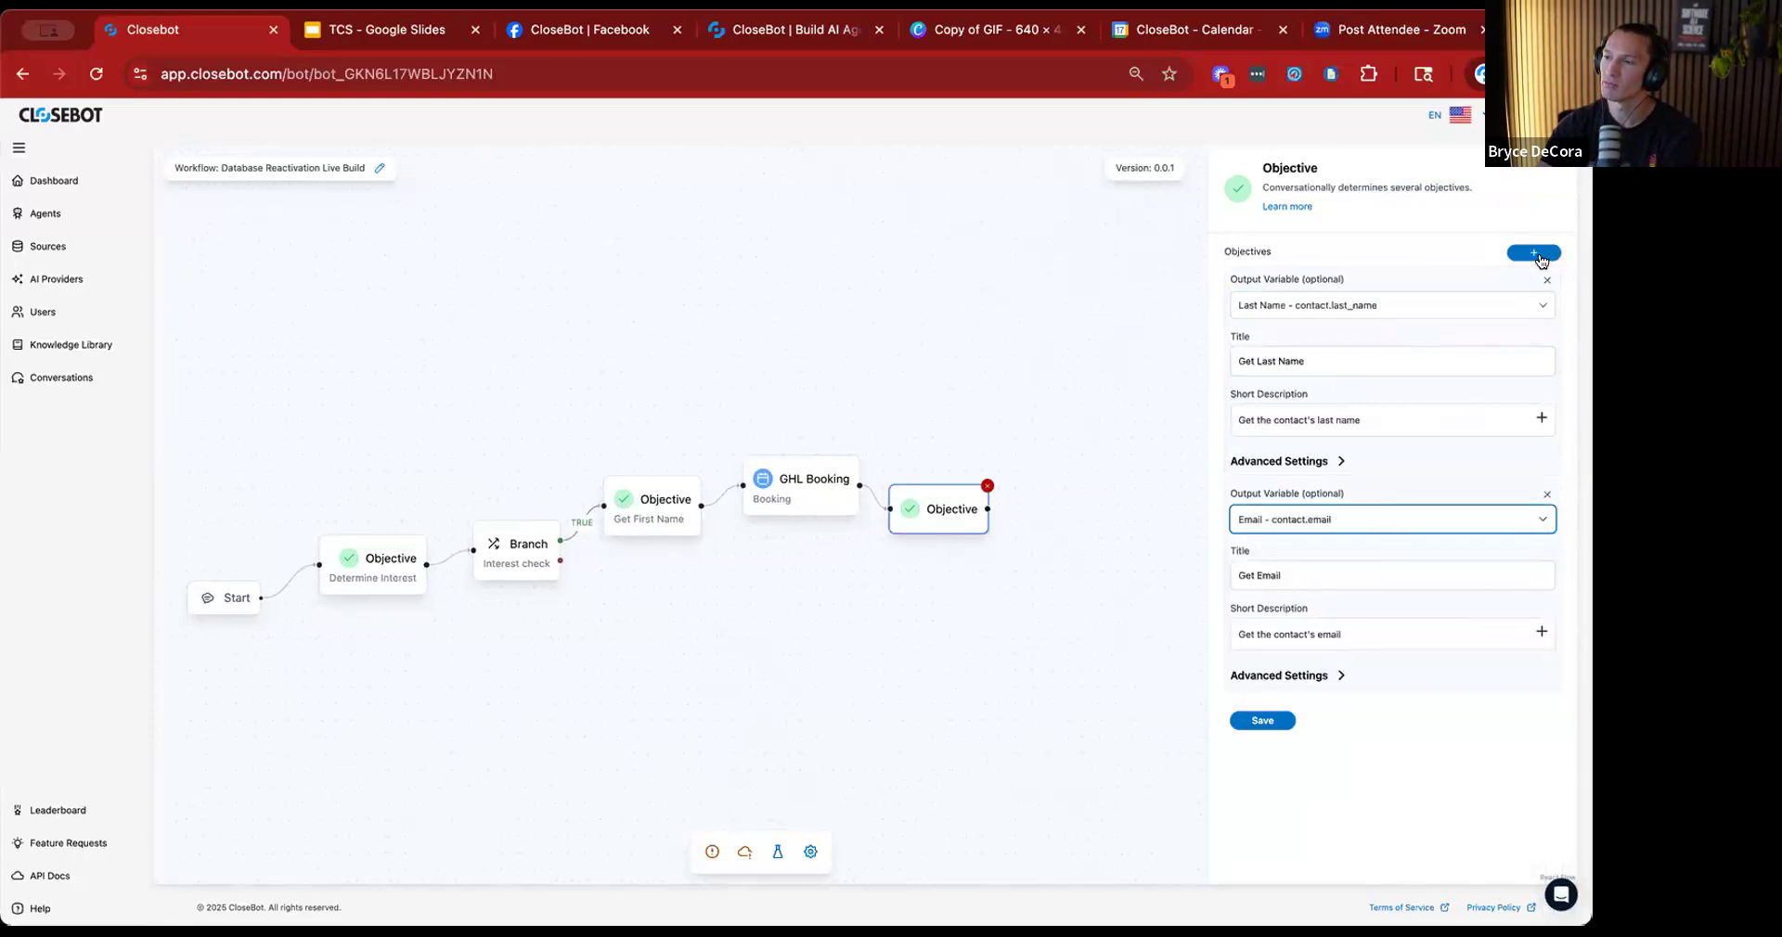
scroll(1374, 709, down, 2)
click(1522, 657)
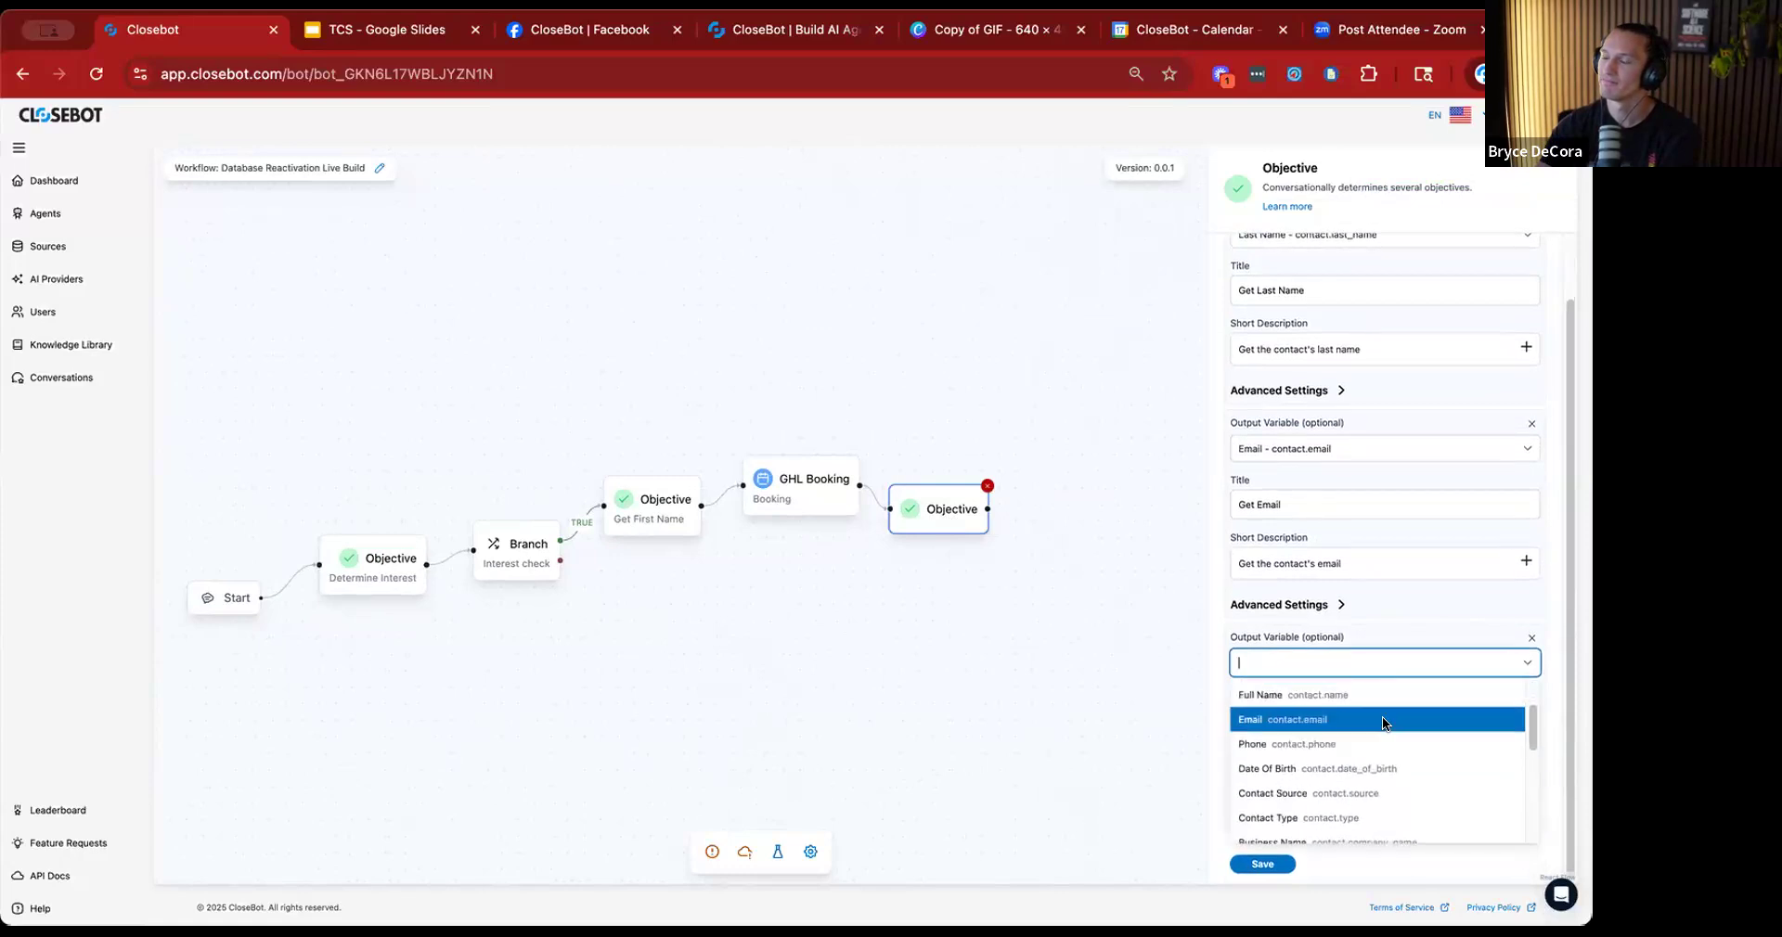
scroll(1382, 717, down, 3)
scroll(1336, 743, down, 2)
scroll(1288, 757, up, 5)
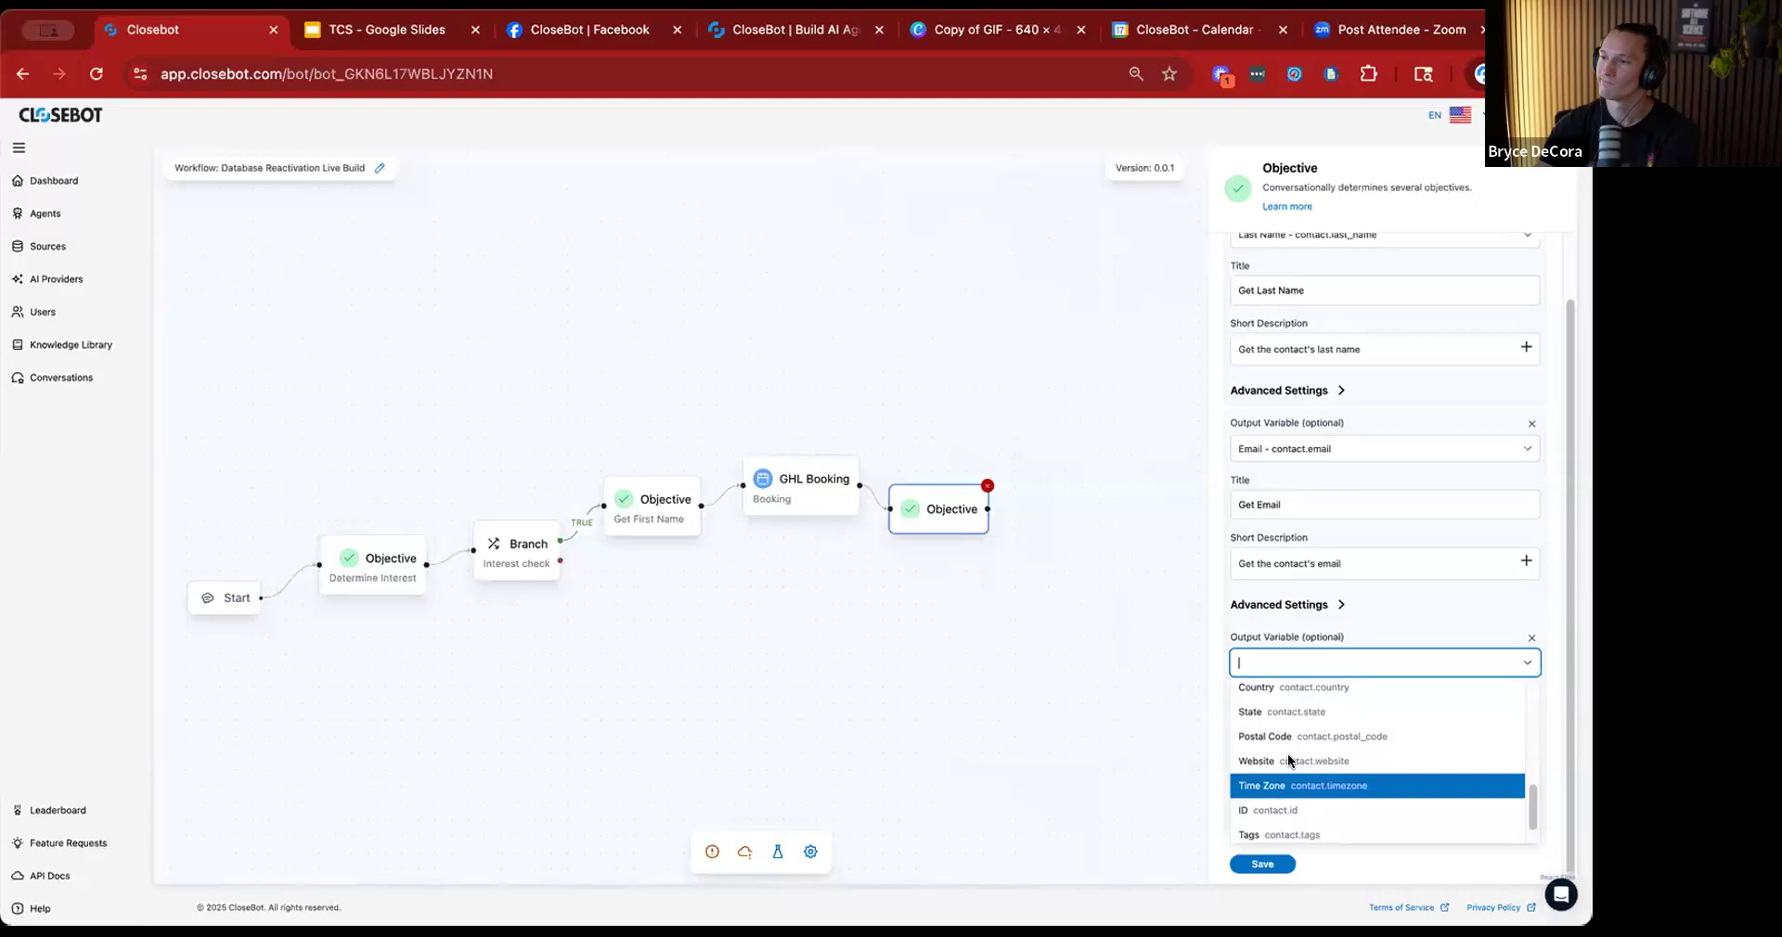
scroll(1288, 753, up, 4)
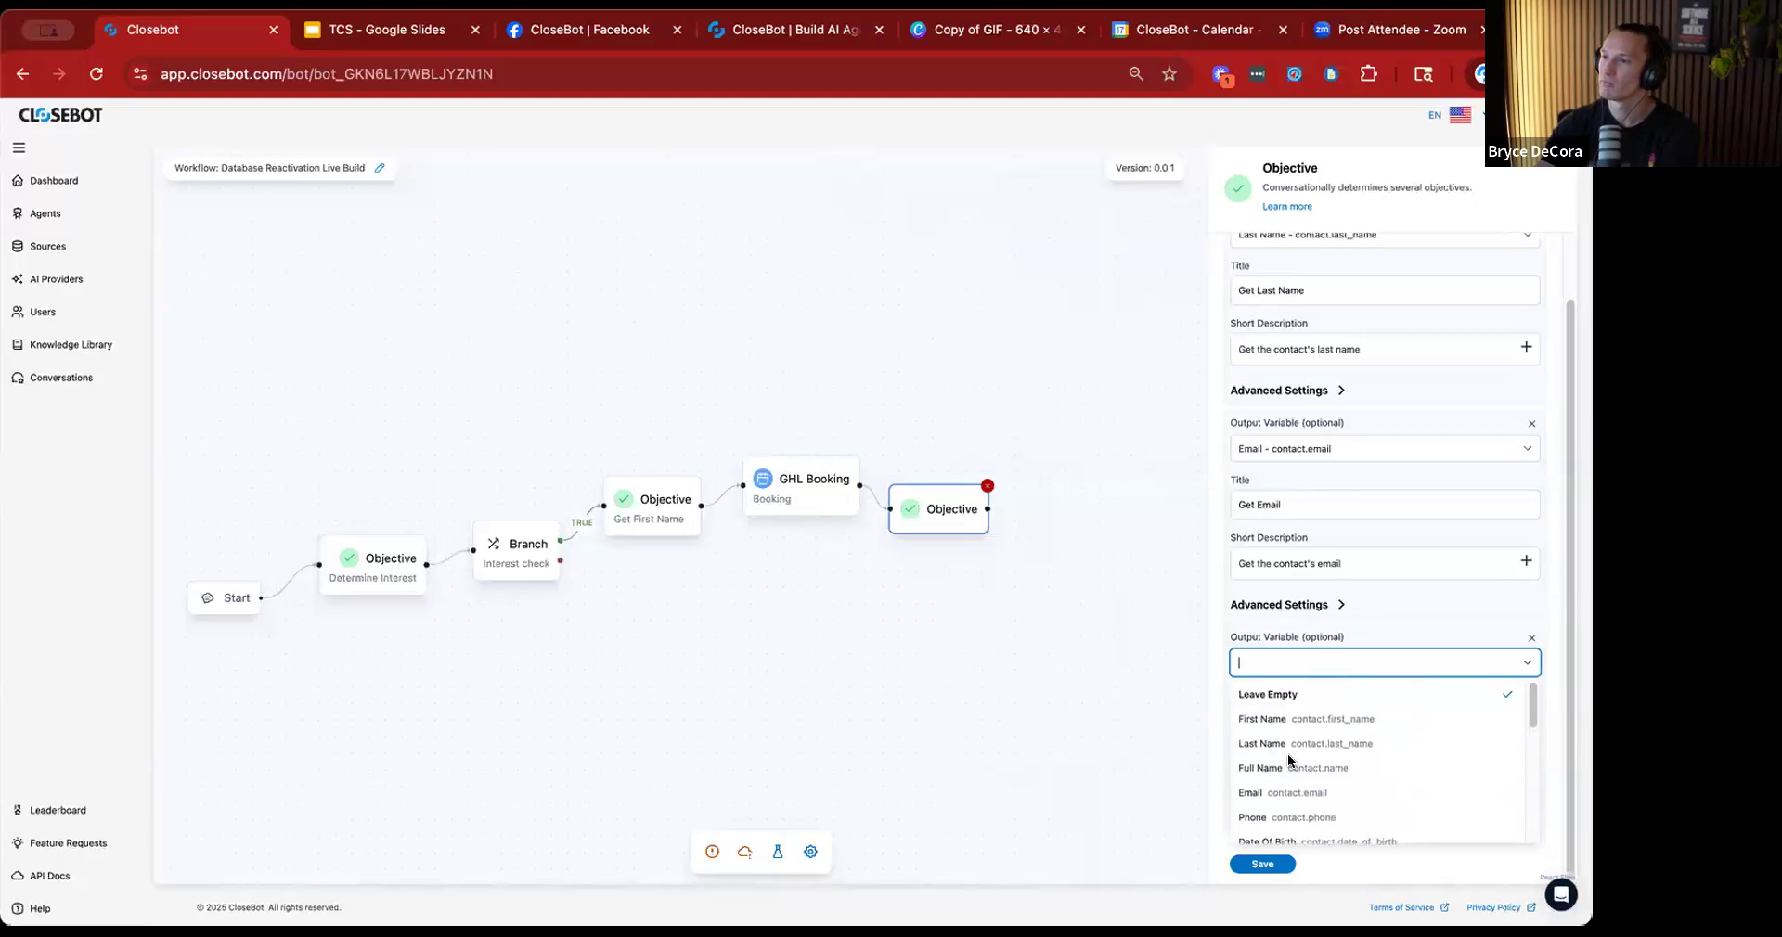
click(1530, 708)
click(1530, 707)
Save the Last Name and Email objectives and shift the three nodes after the Interest check branch further away to make room.
click(1262, 721)
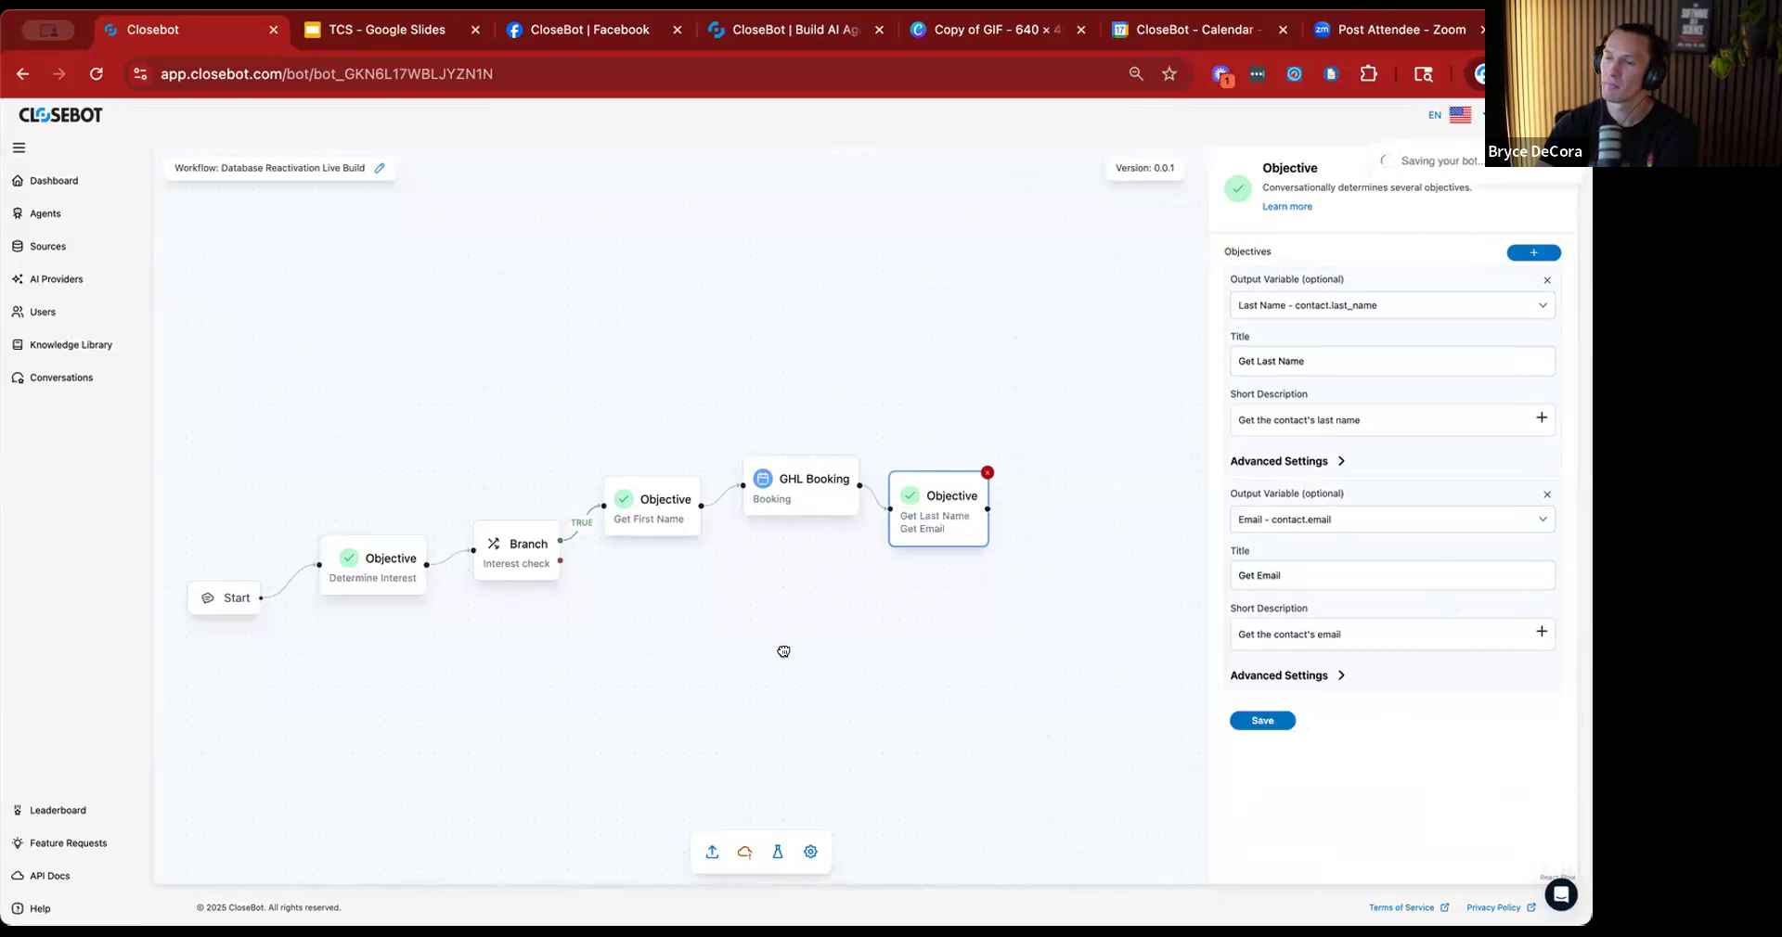
drag(907, 489, 930, 493)
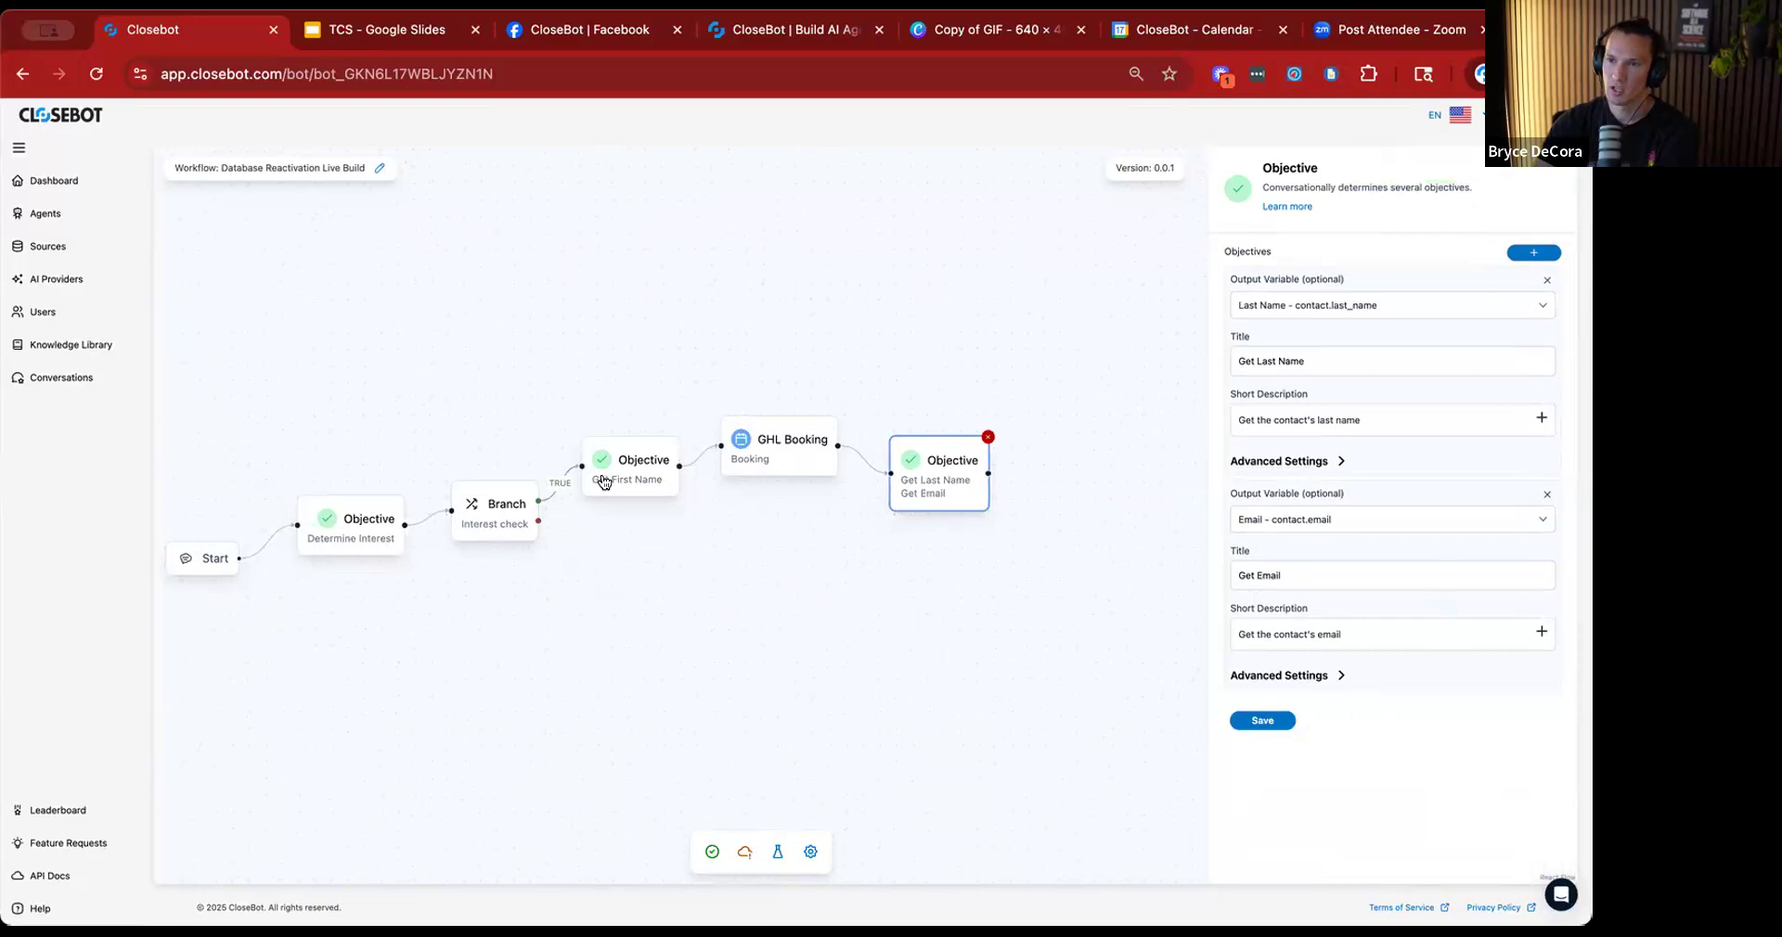
click(989, 587)
drag(1039, 608, 568, 373)
drag(648, 479, 806, 435)
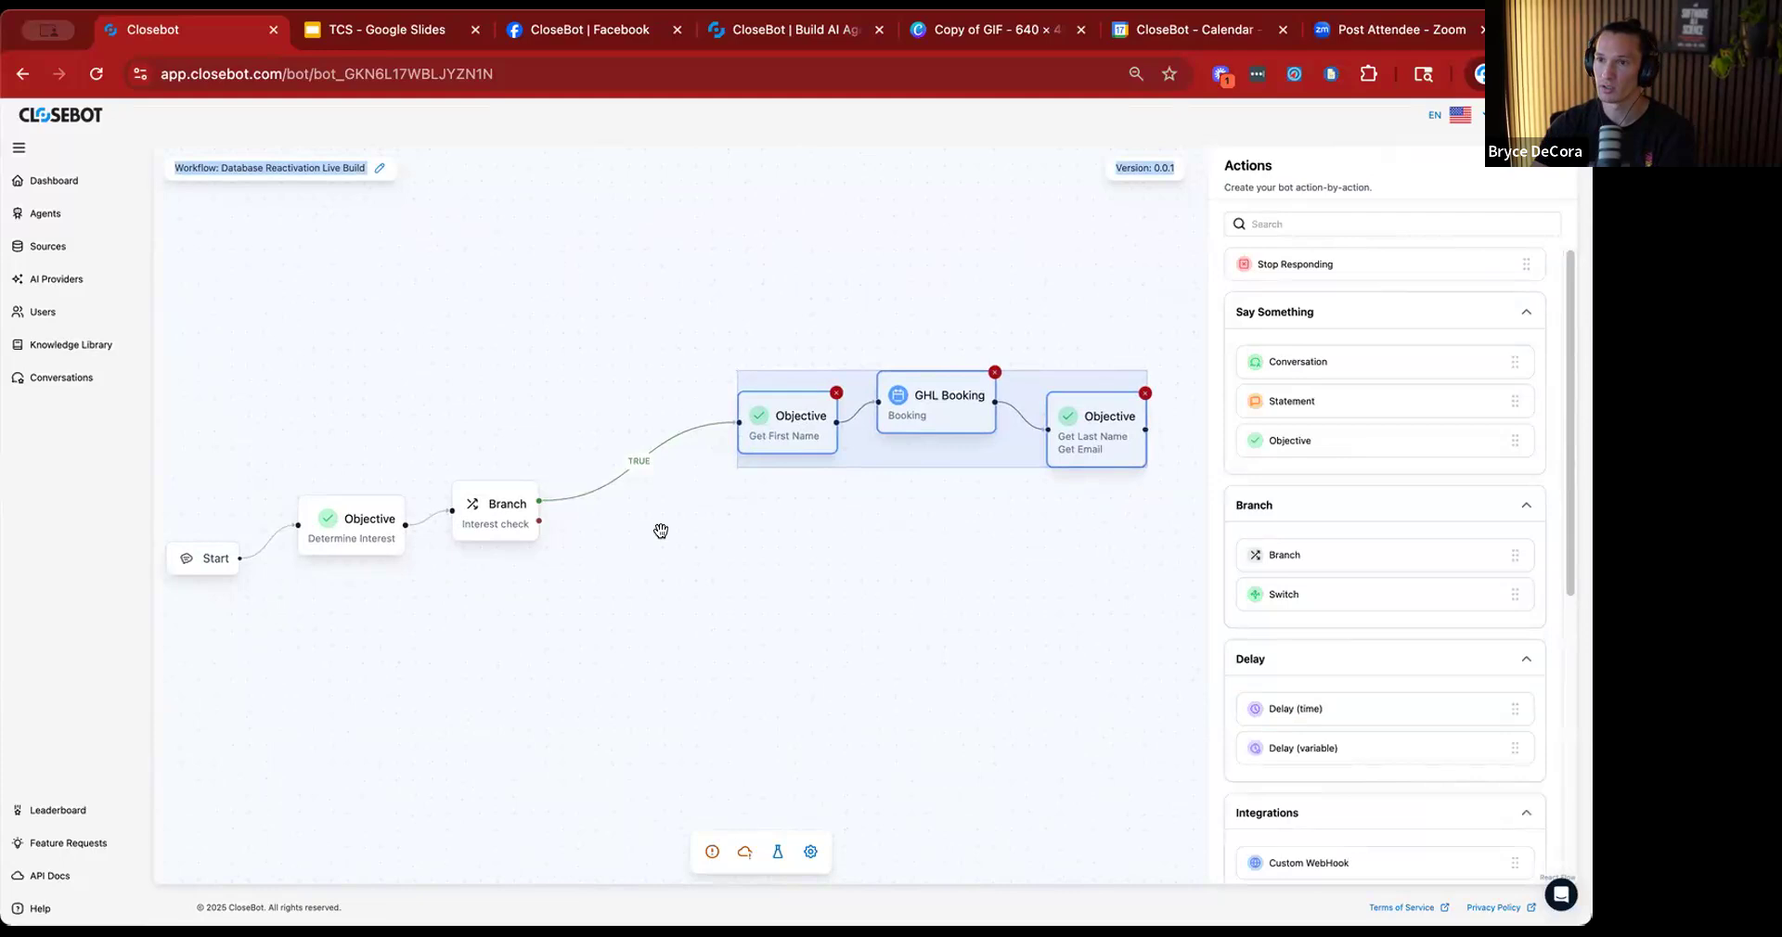
Delete the TRUE connection between the Interest check branch and Get First Name, and place a Modify Tags node in the gap.
click(620, 489)
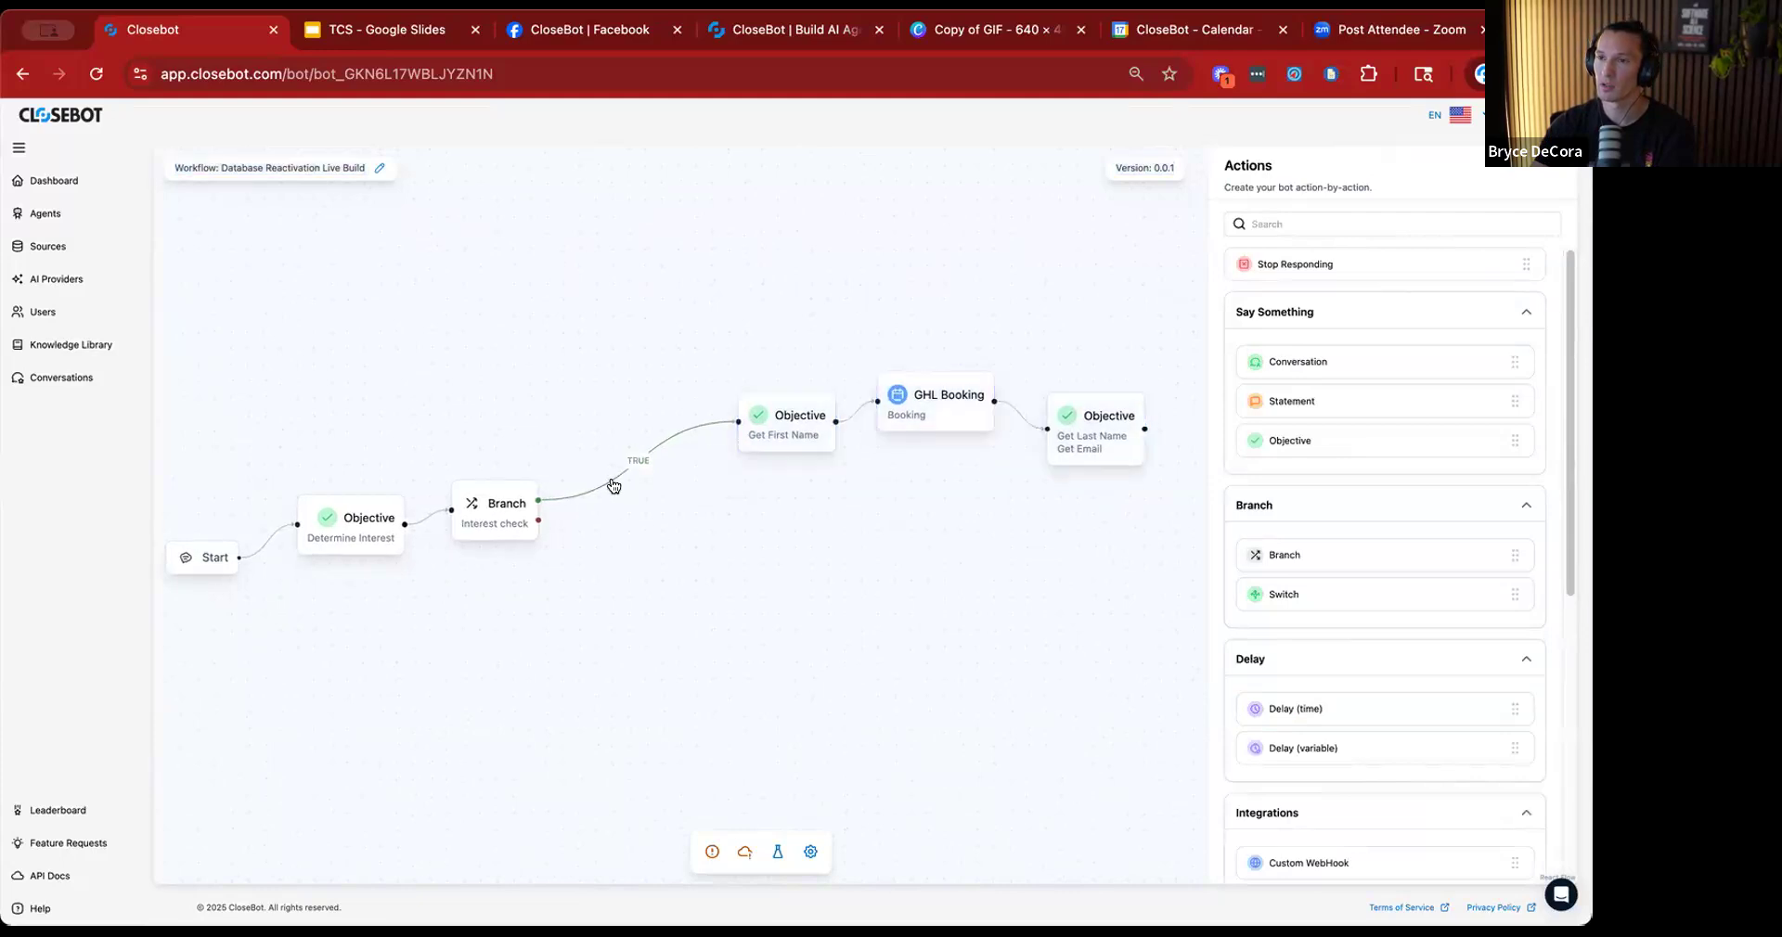
click(605, 475)
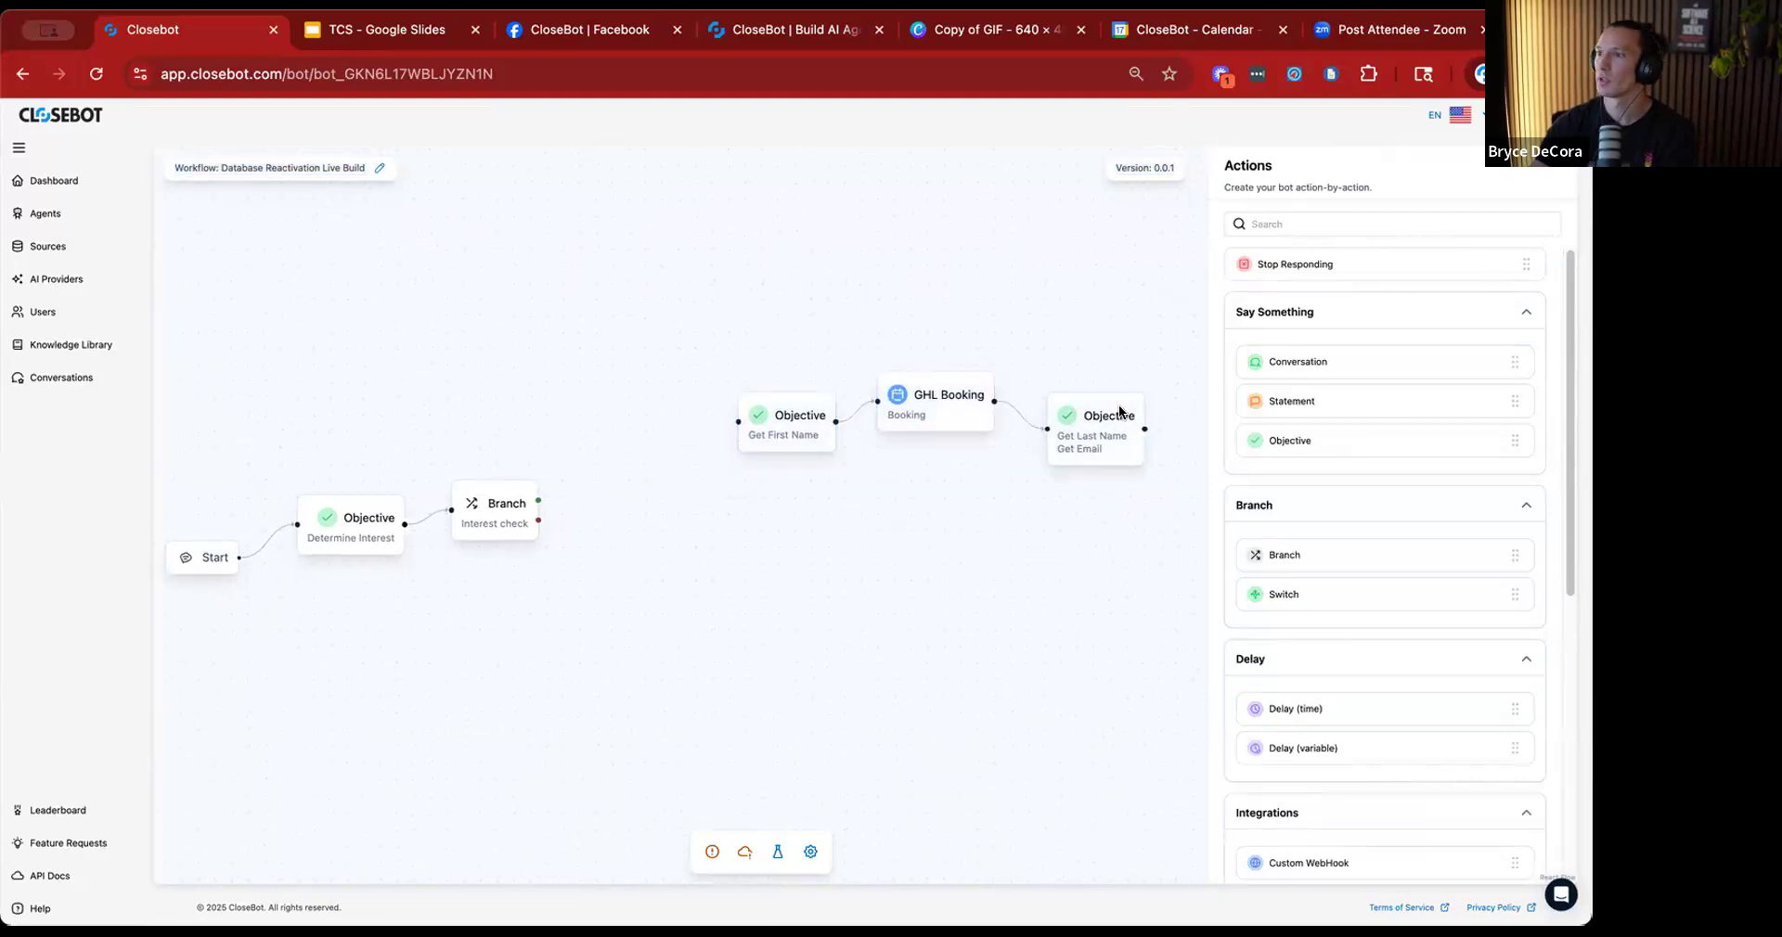
scroll(1310, 678, down, 3)
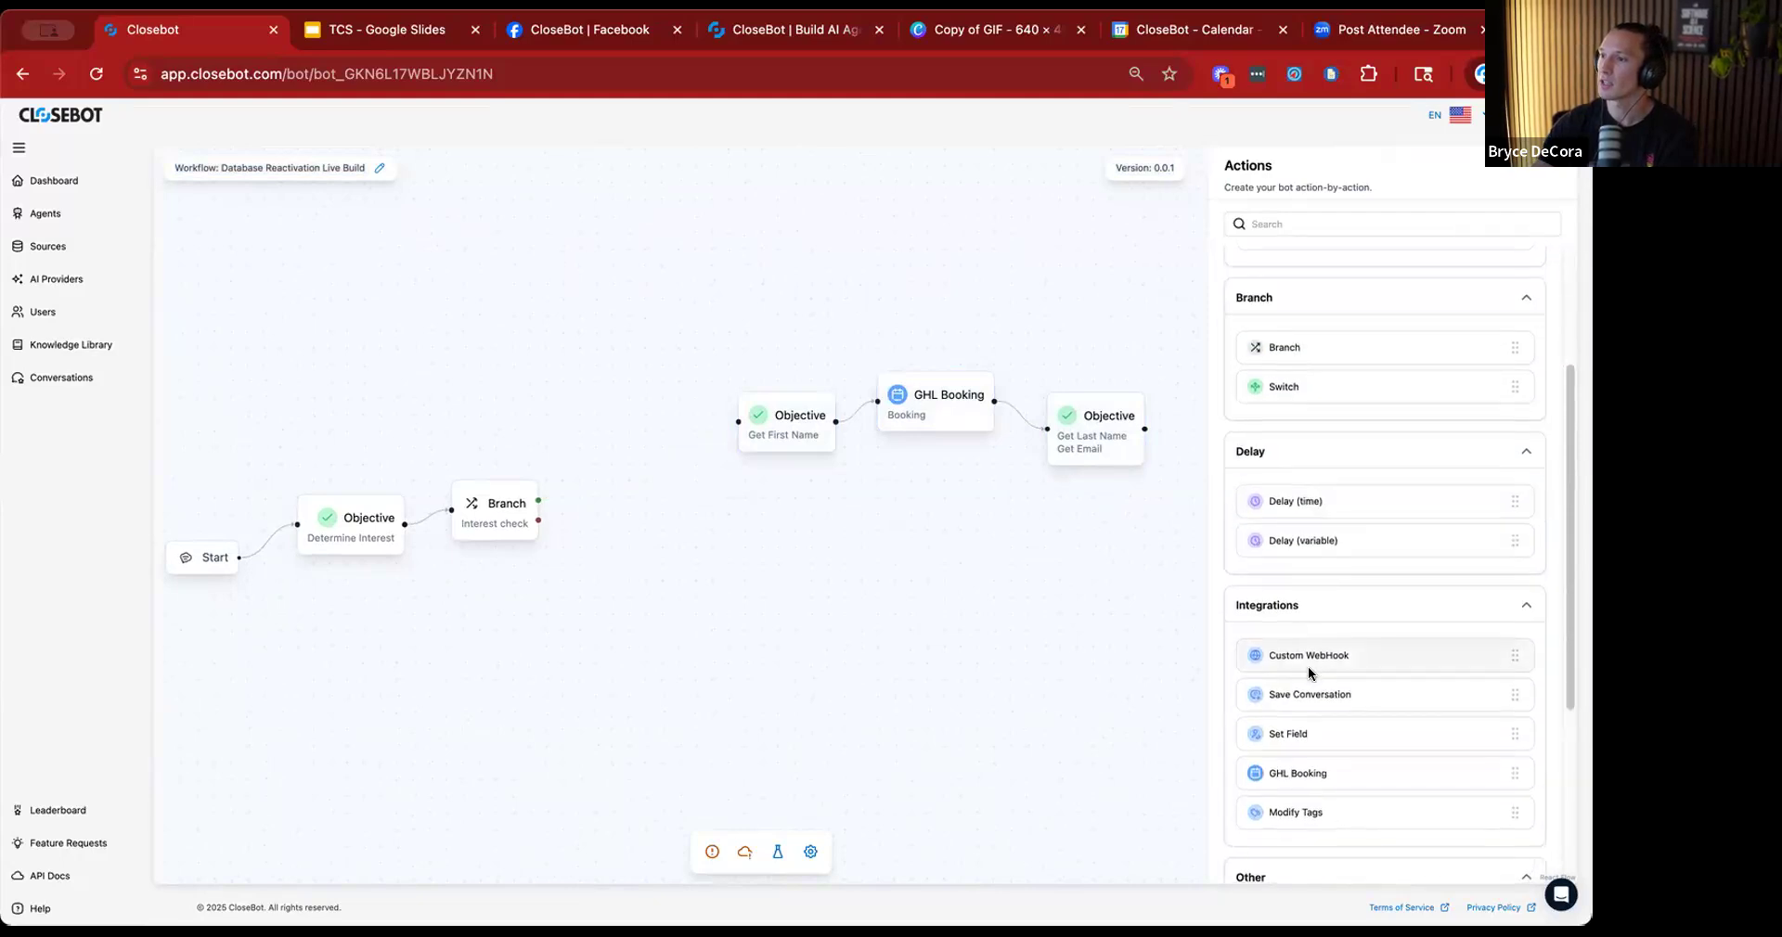
drag(711, 518, 615, 451)
Title the Modify Tags node "Interested", add the tag "interested" to it and save.
click(1299, 255)
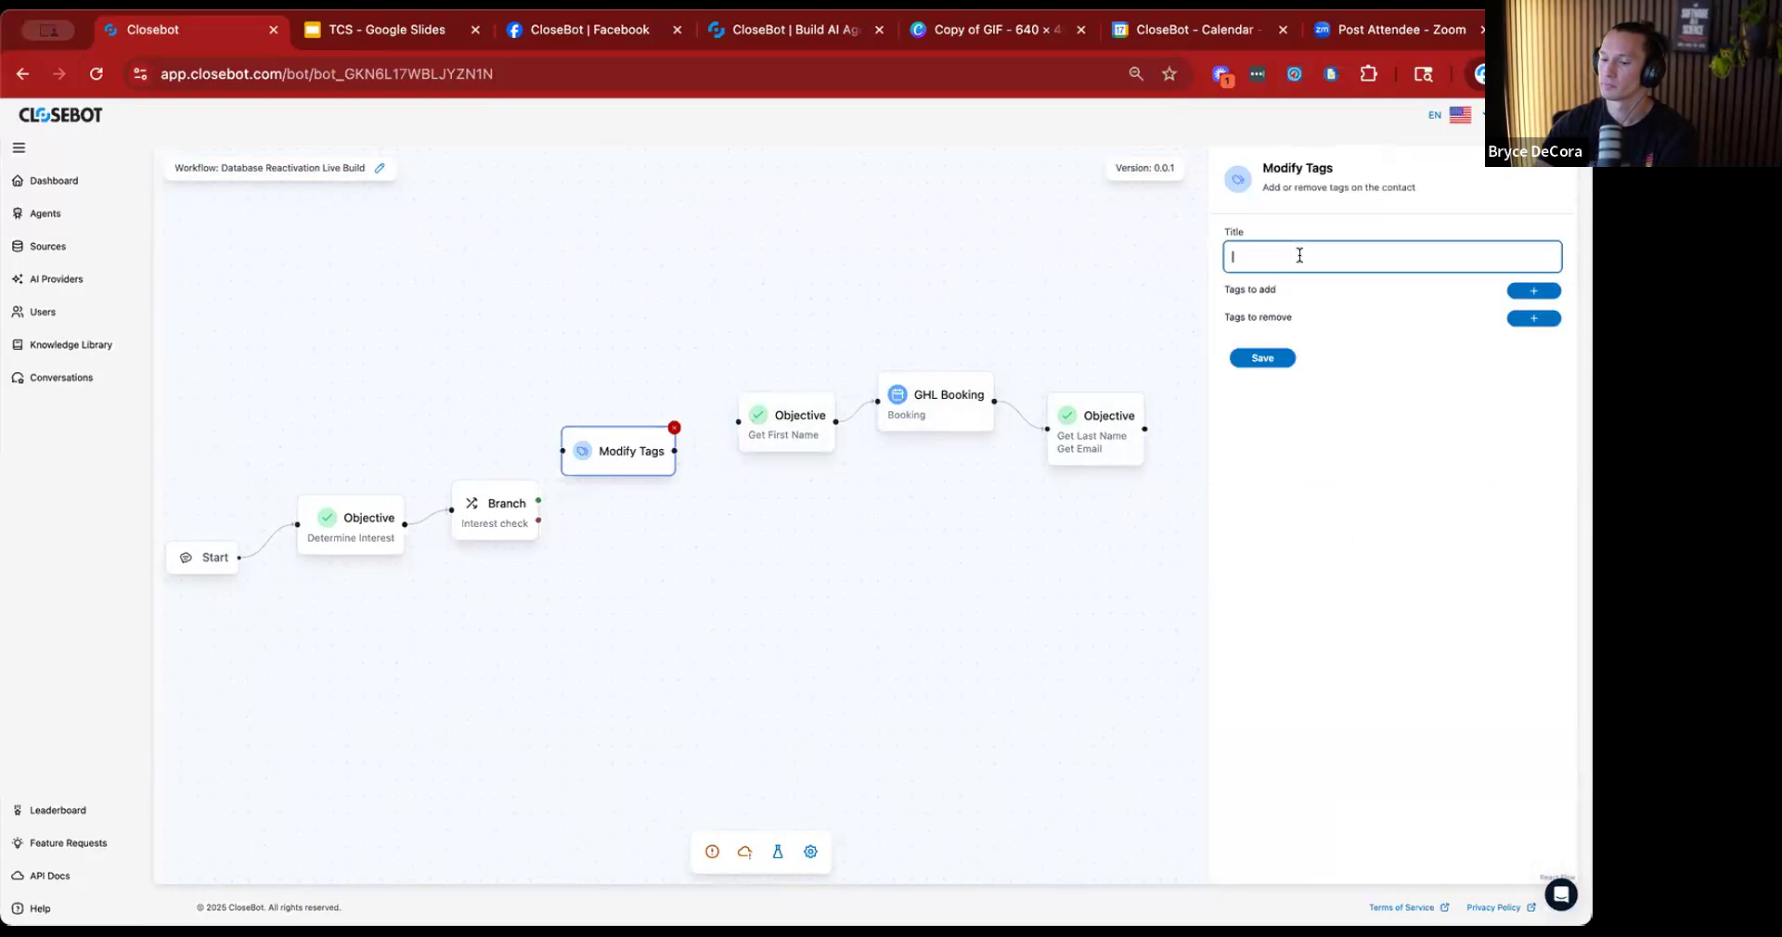
text(Interested)
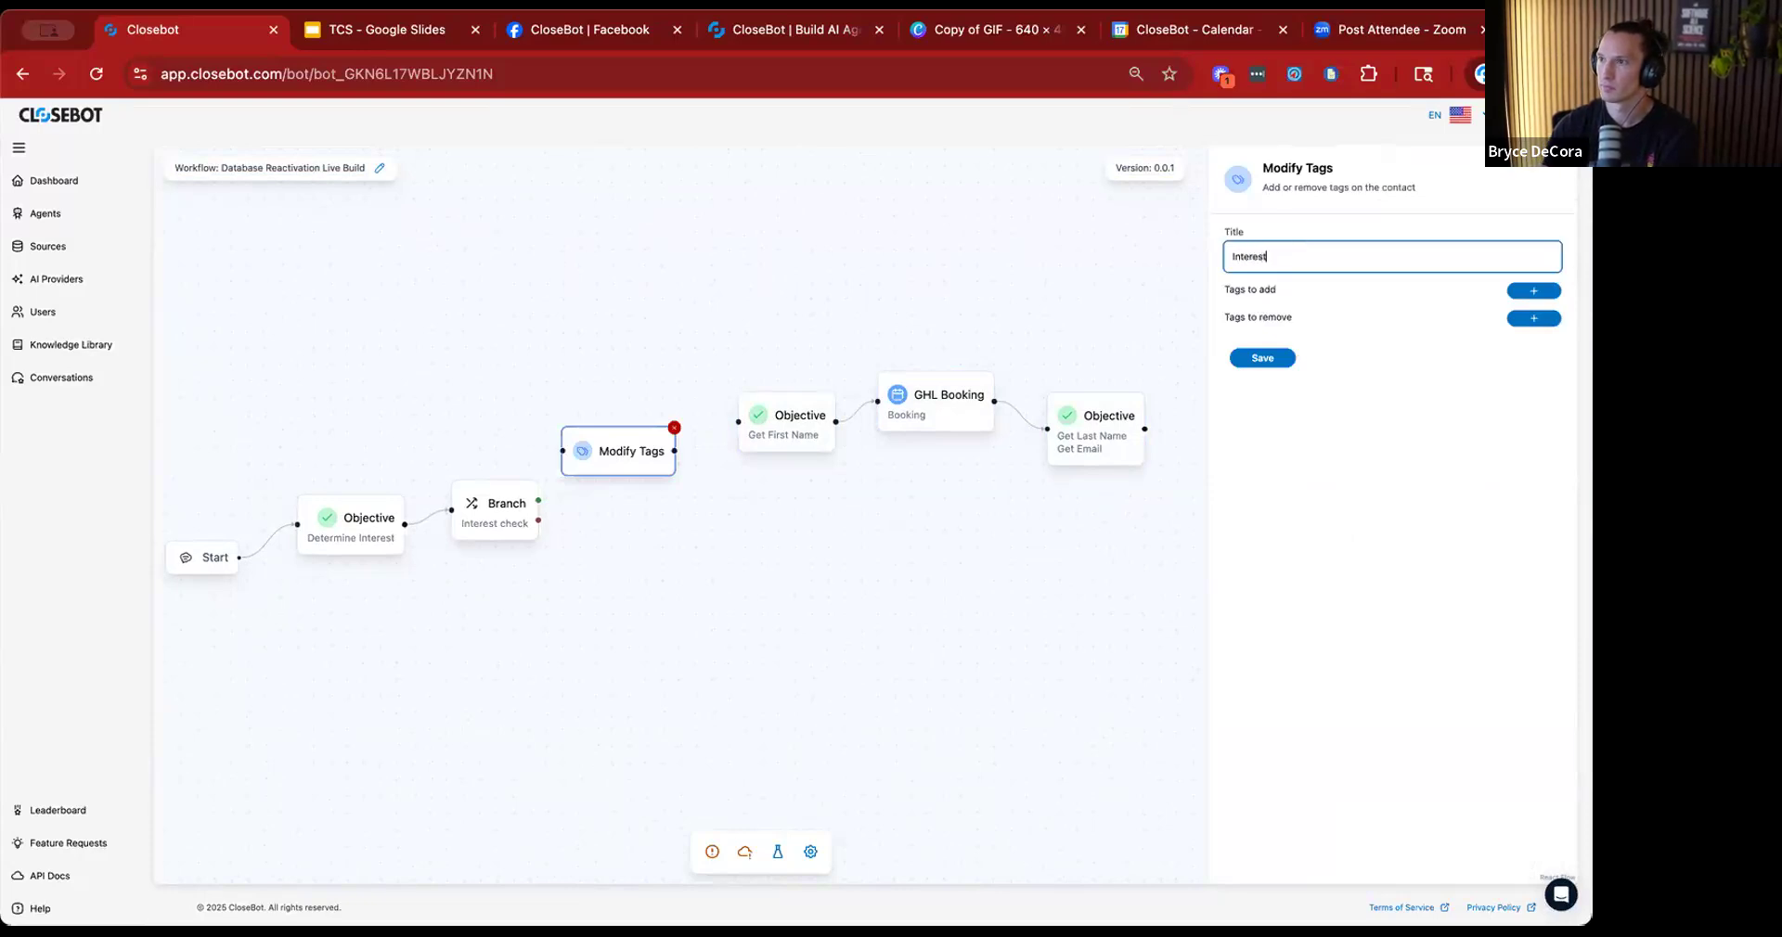
click(1528, 292)
click(1425, 331)
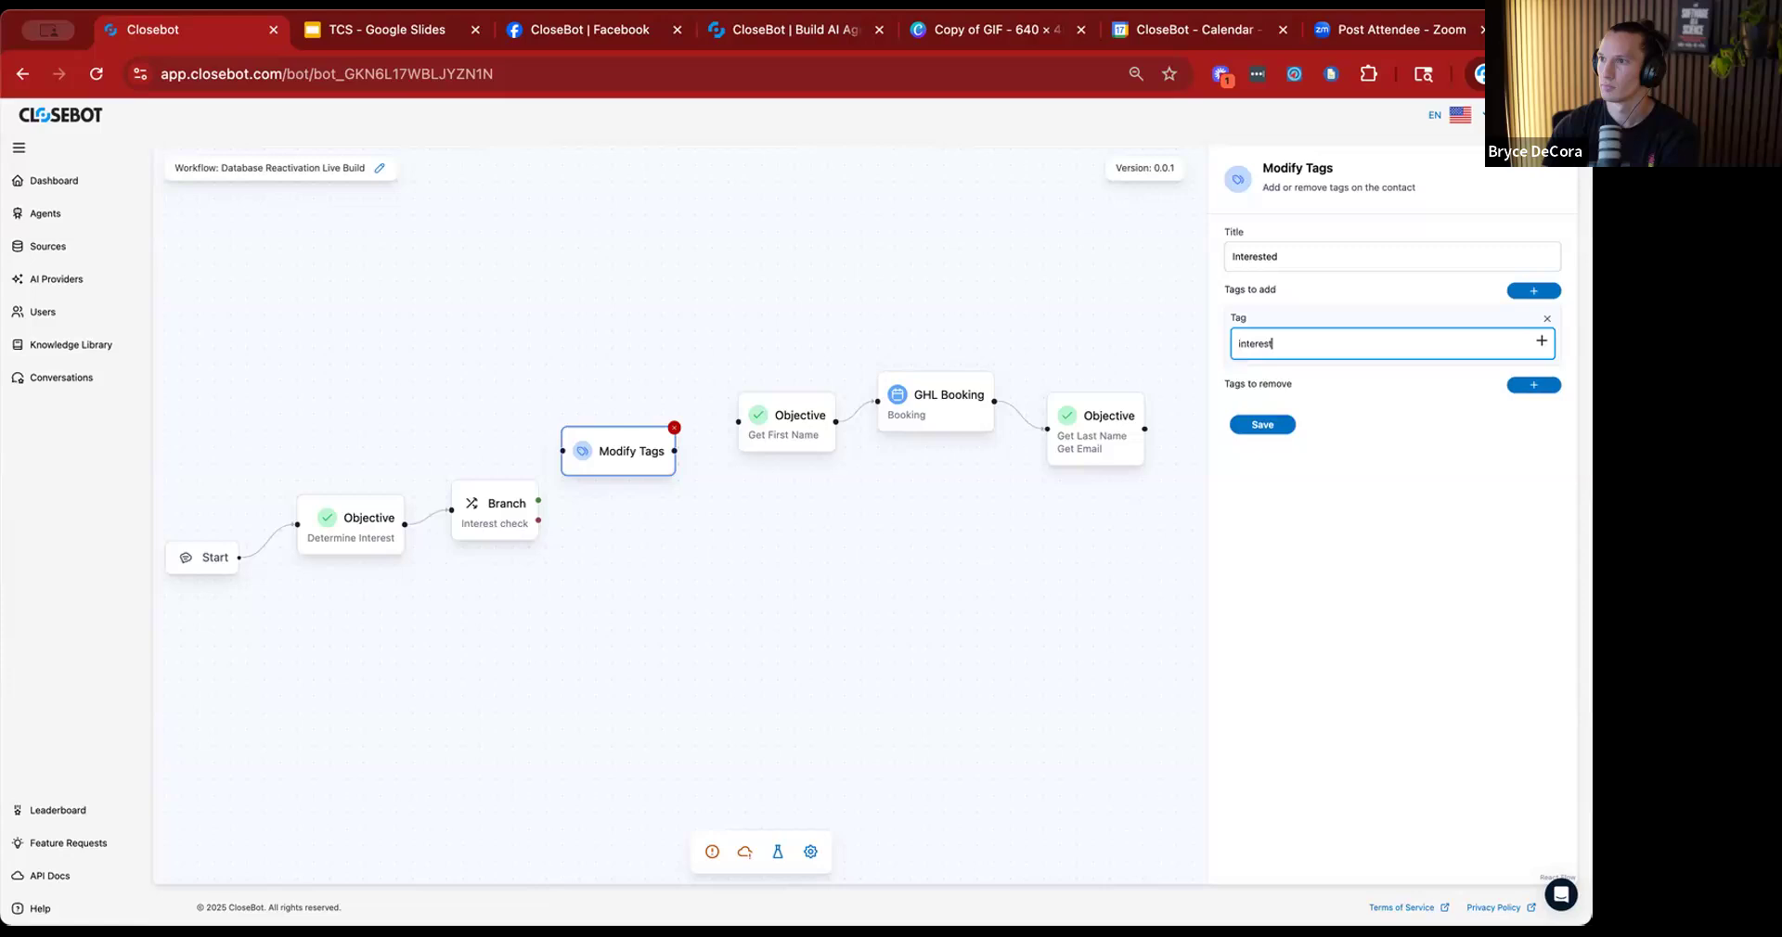
click(1244, 429)
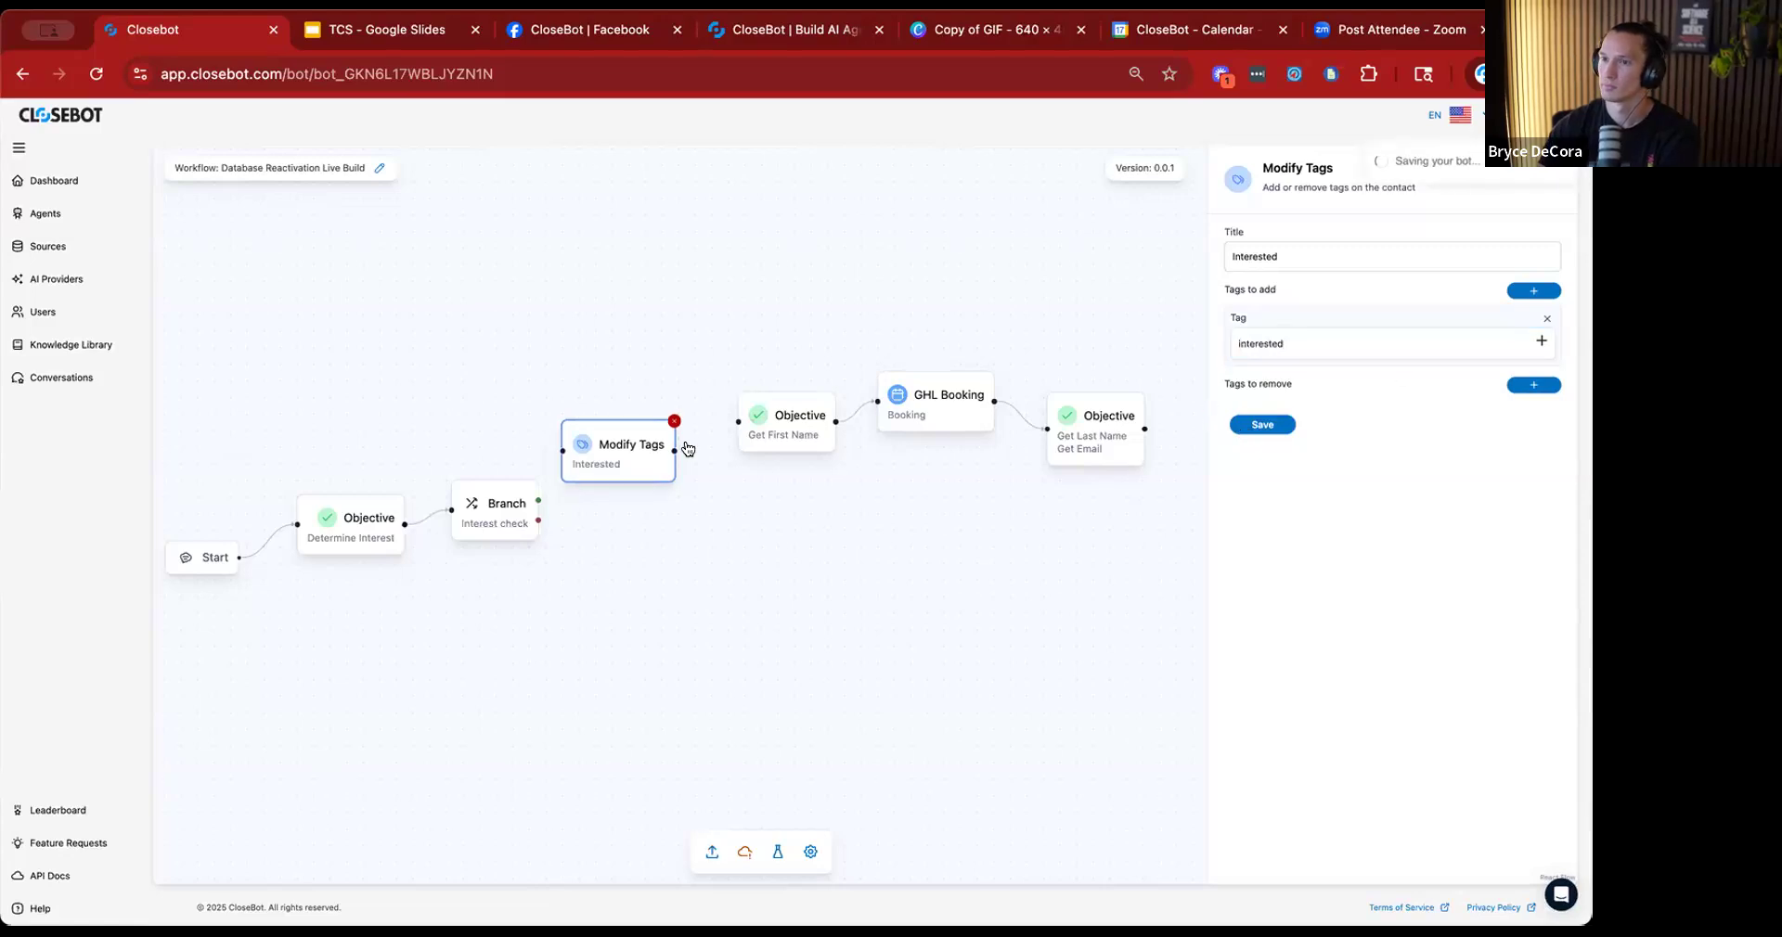
Connect the Interest check branch's TRUE output to Modify Tags and Modify Tags to Get First Name, adjusting the tag node's position.
drag(555, 452, 561, 451)
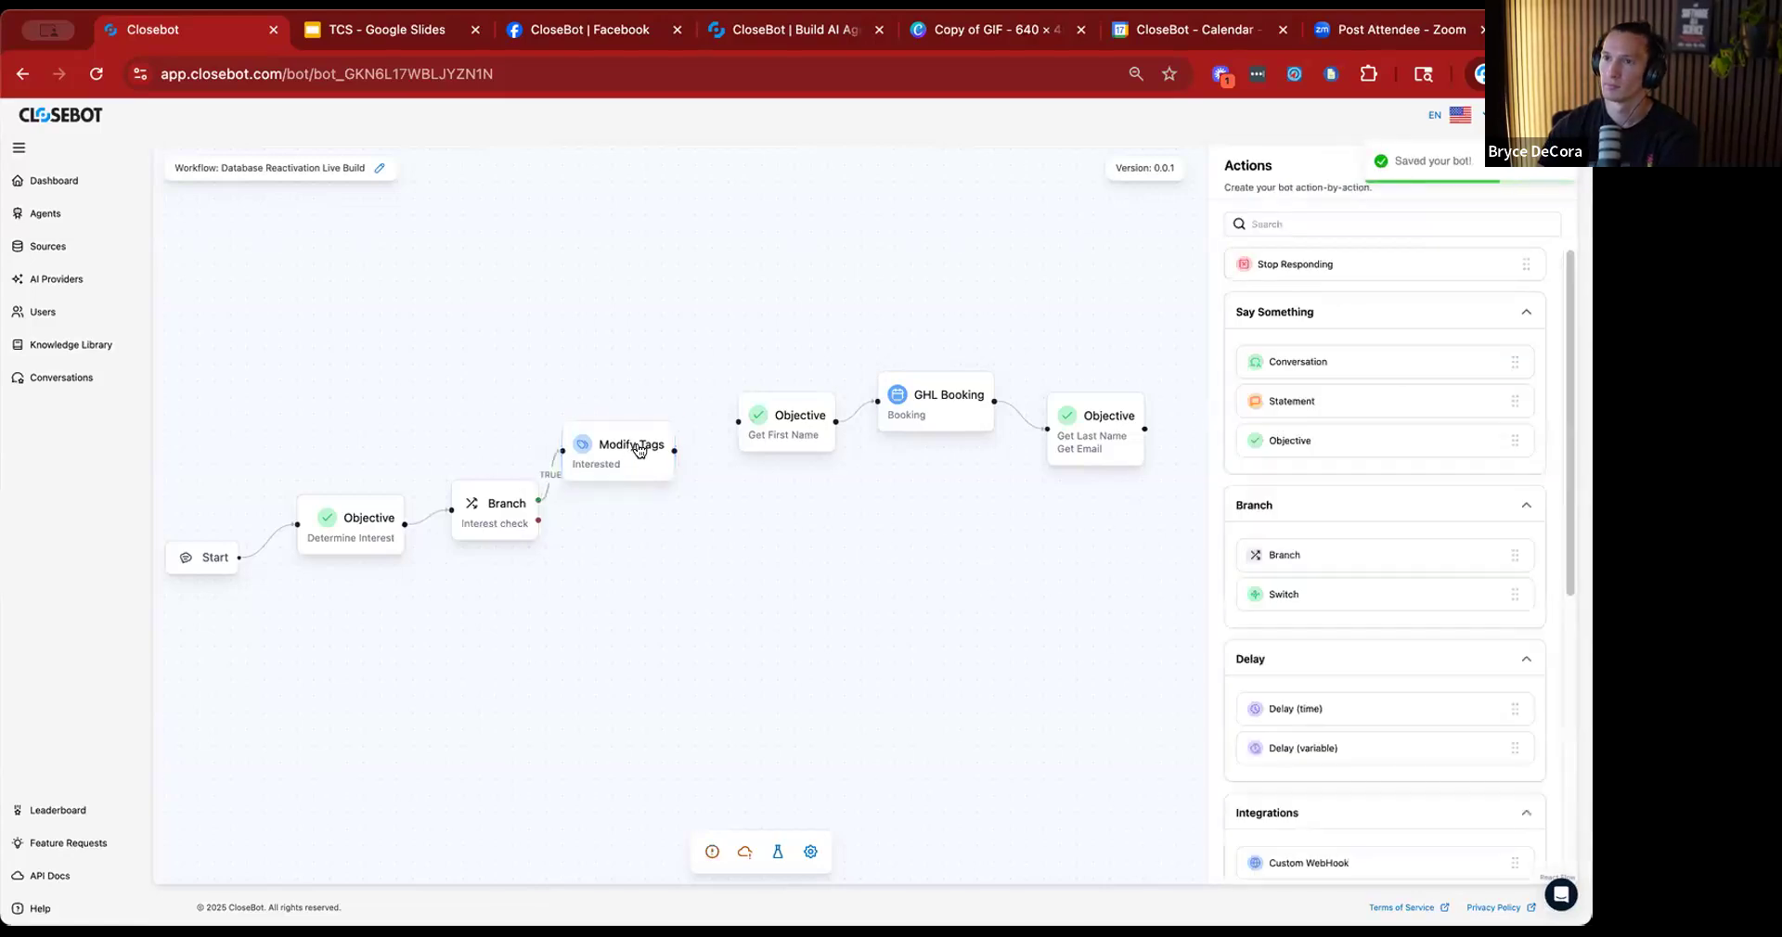
drag(675, 451, 720, 429)
drag(616, 464, 637, 462)
drag(581, 620, 626, 516)
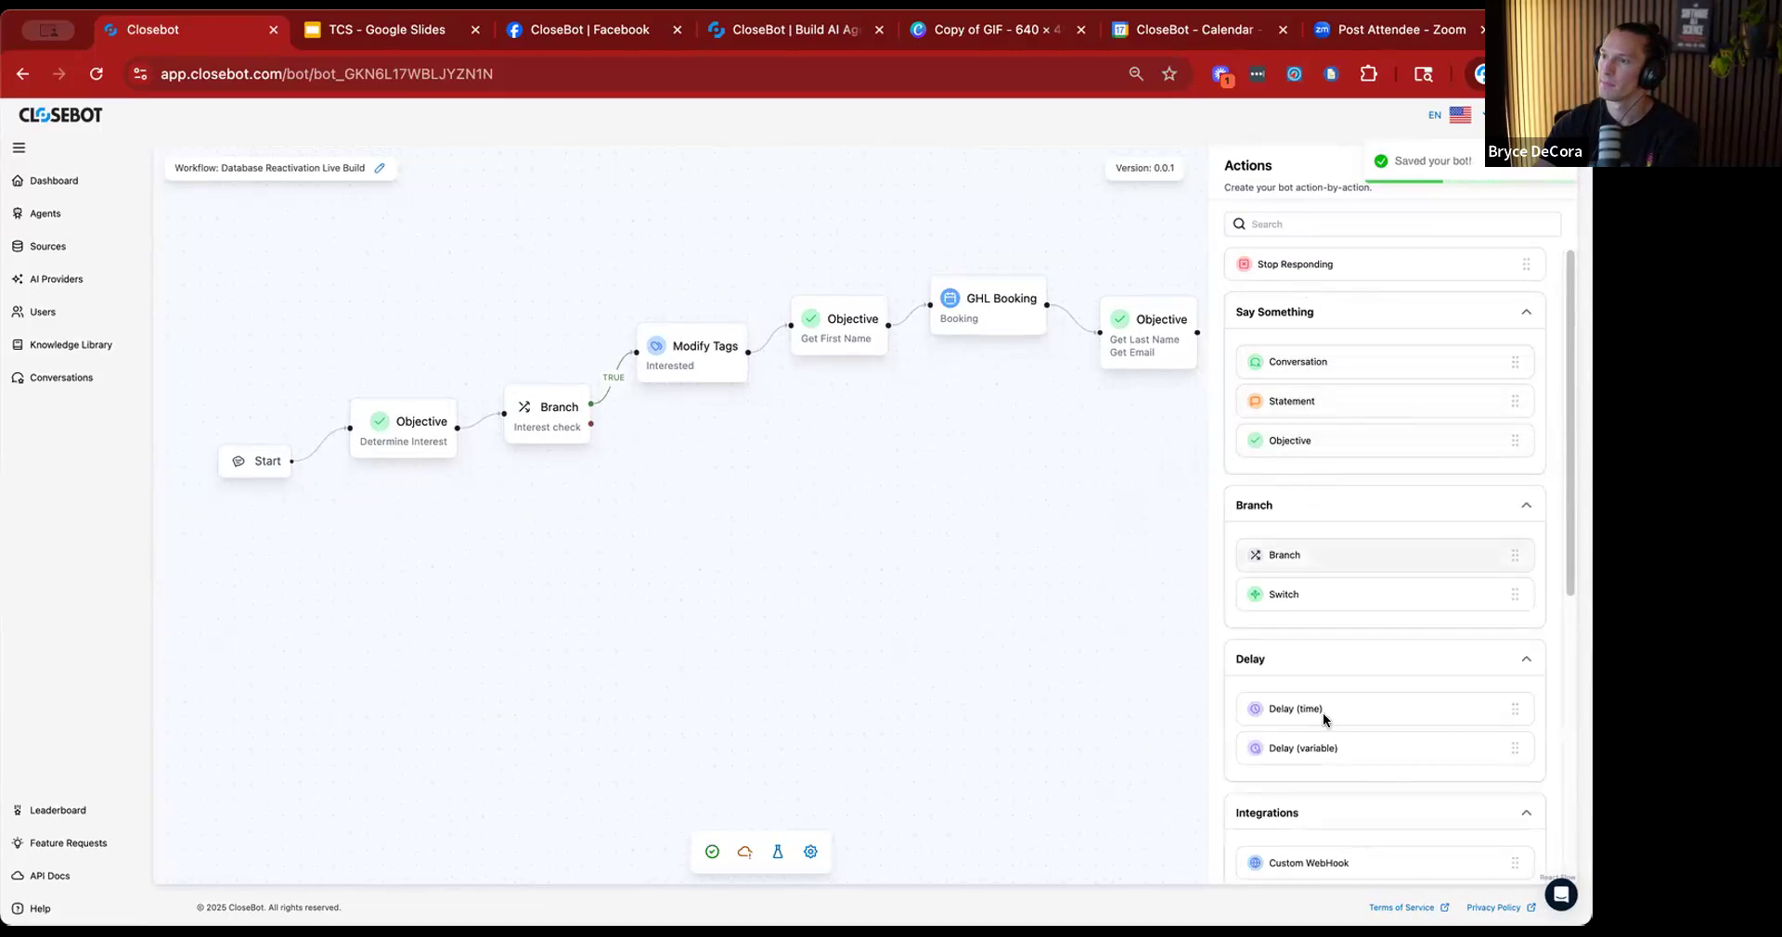
Add a second Modify Tags node below the Interested one and connect the Interest check branch's FALSE output to it.
scroll(1324, 743, down, 1)
scroll(1325, 598, up, 1)
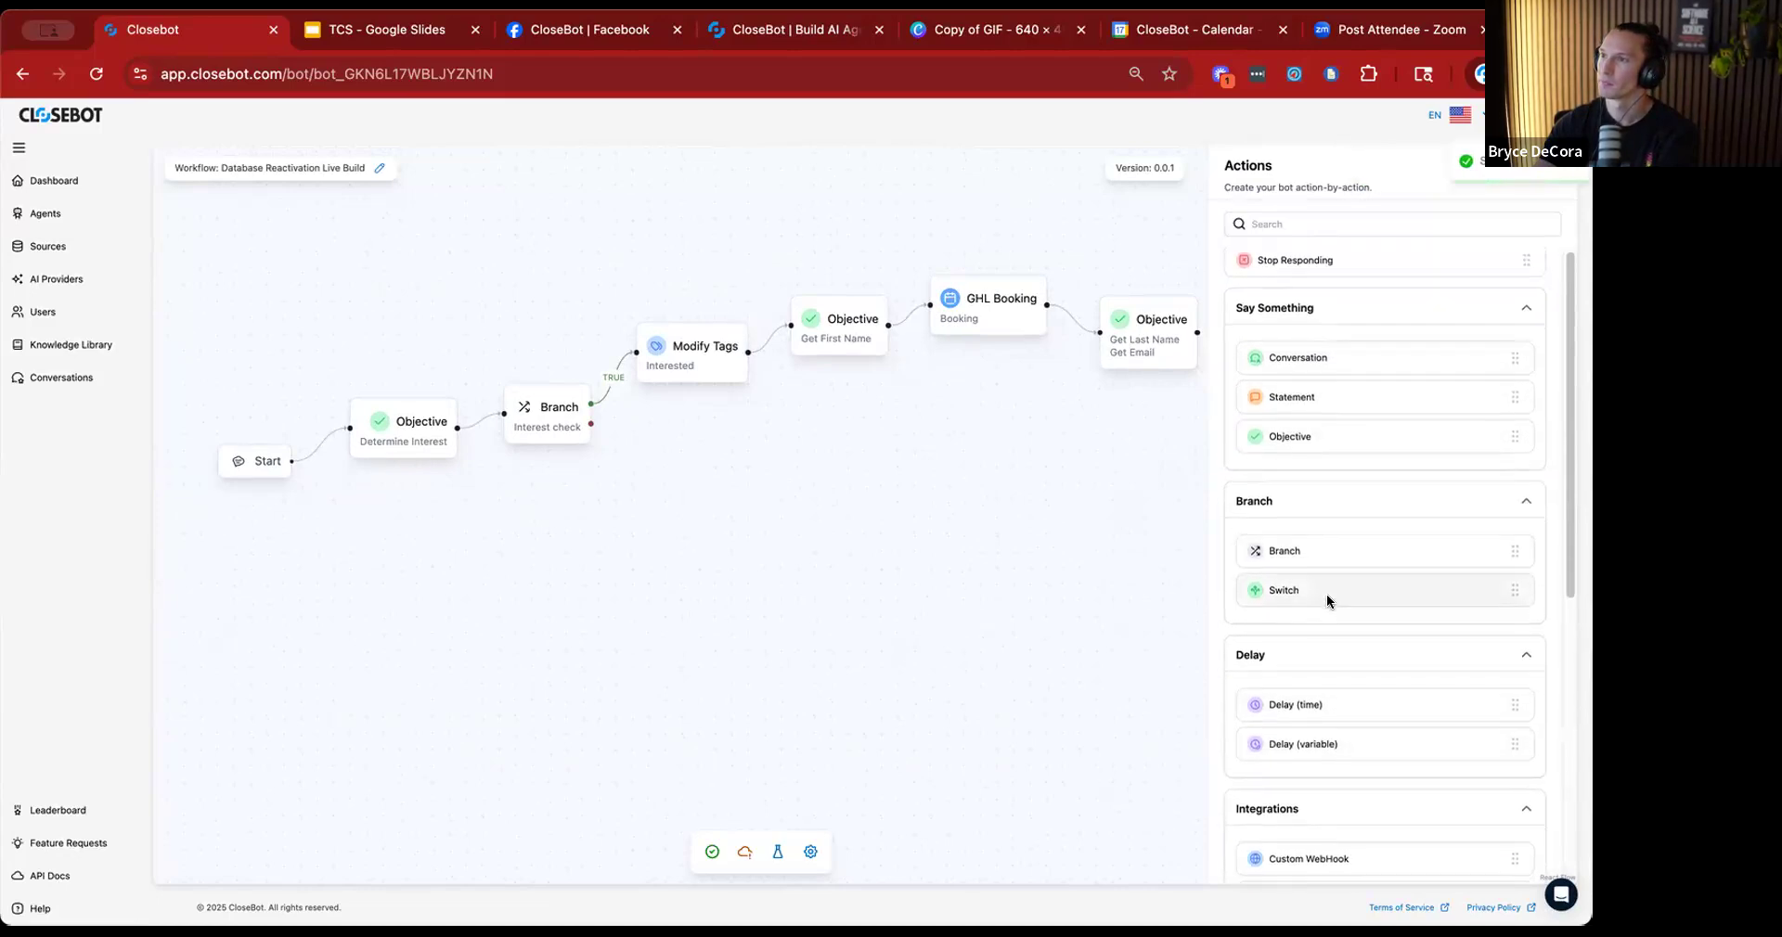
scroll(1327, 594, down, 4)
drag(689, 466, 690, 467)
drag(590, 423, 677, 477)
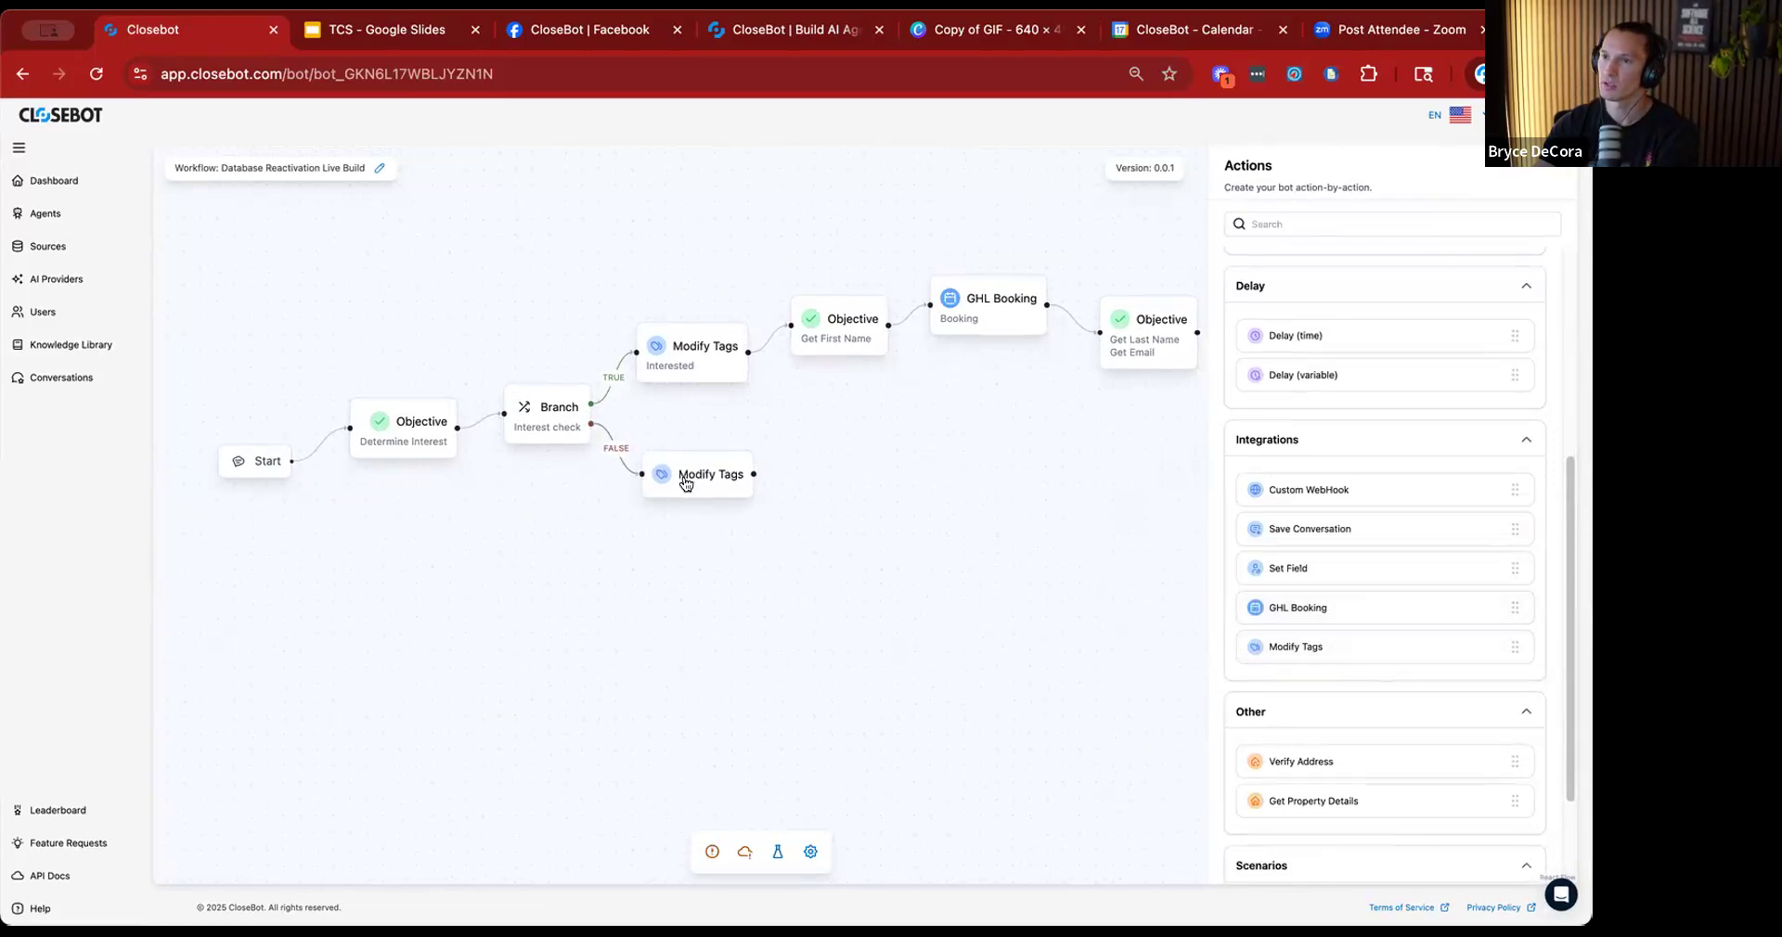
Add the tag "not interested" to the new Modify Tags node, title it "Not Interested" and save.
click(686, 482)
click(1516, 290)
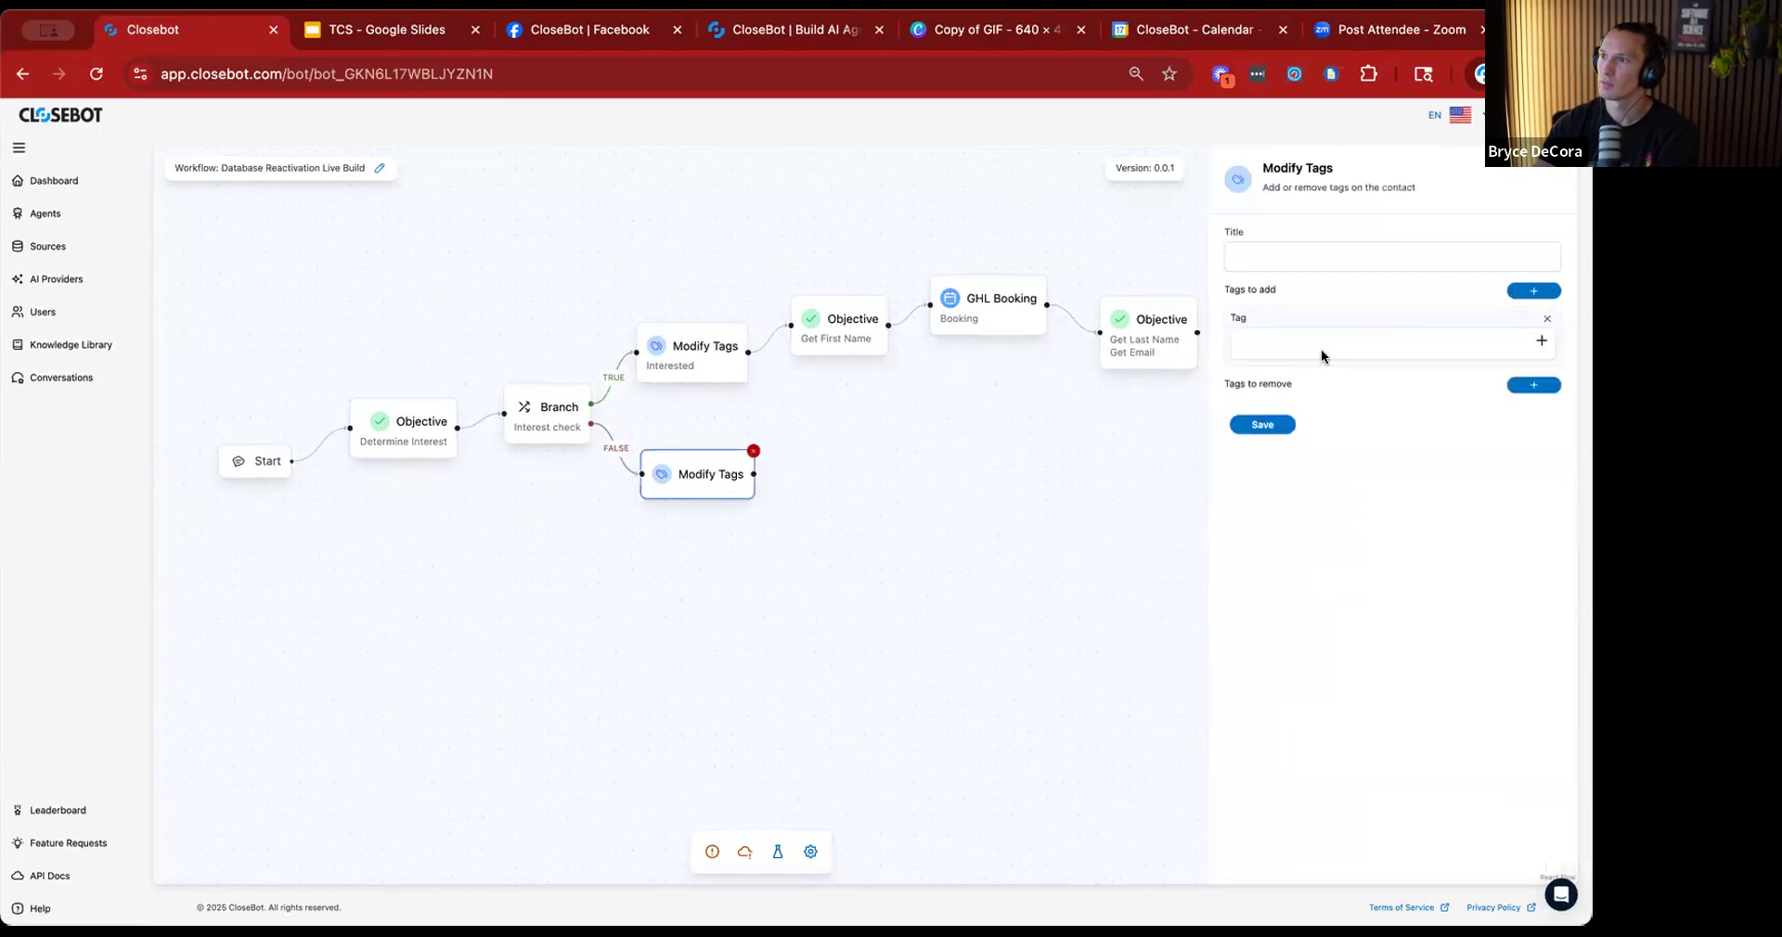
click(1381, 339)
text(not interested)
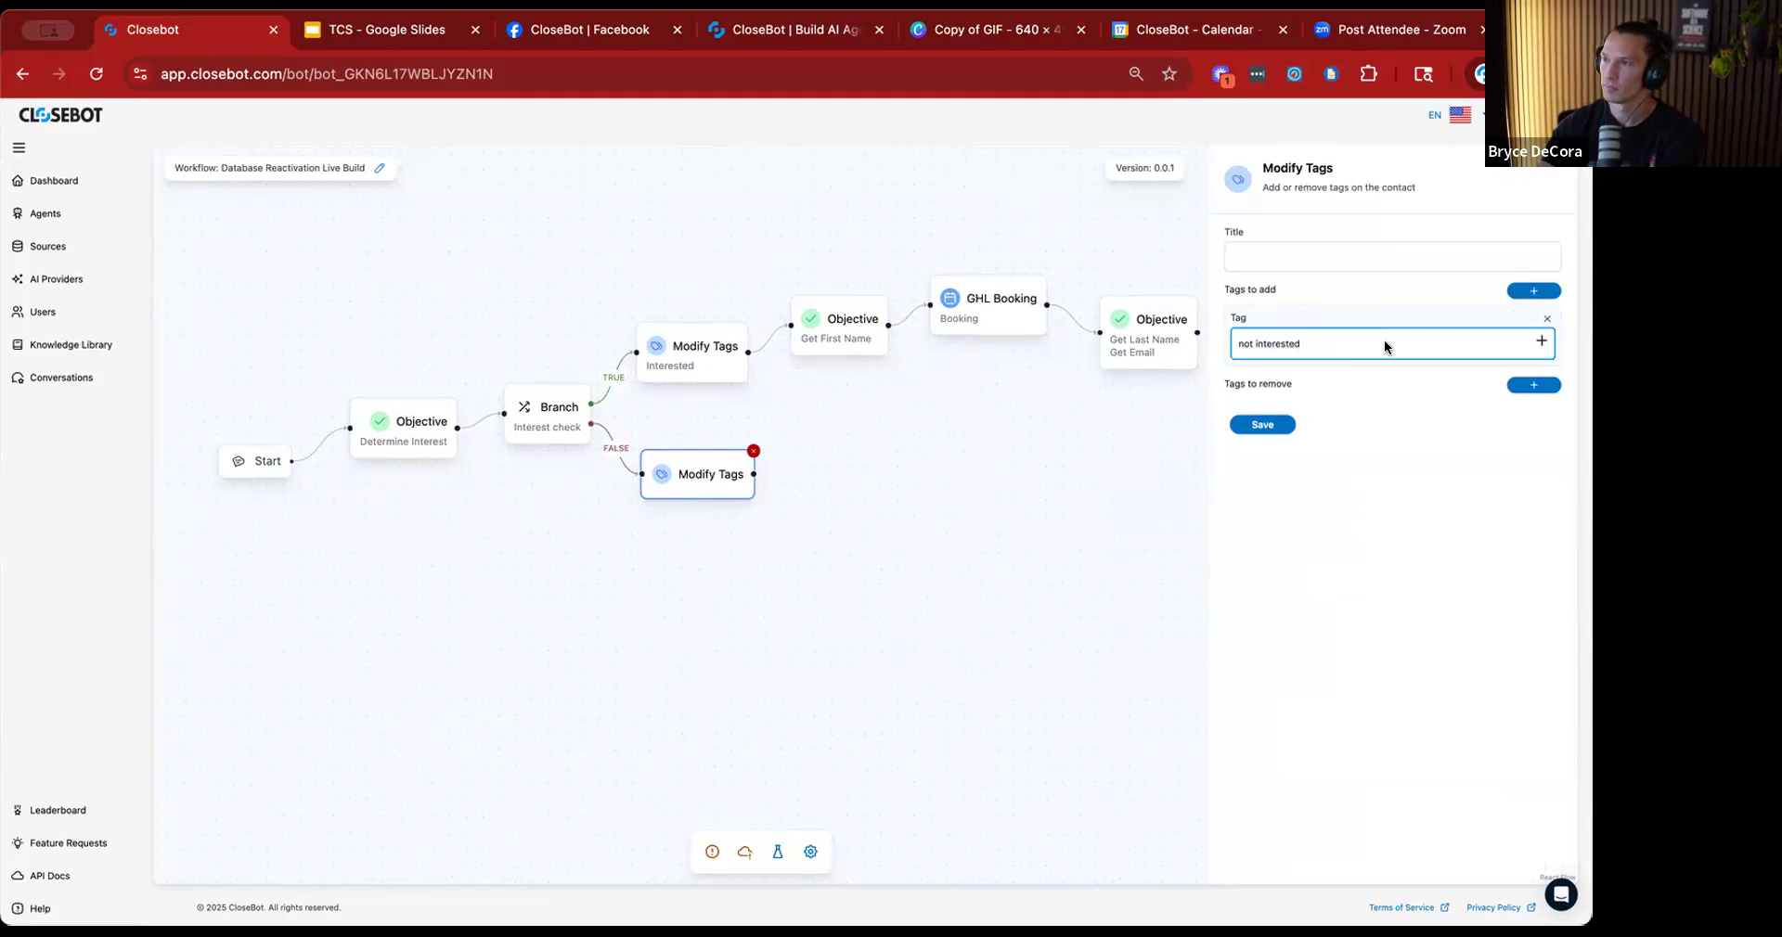
click(1260, 424)
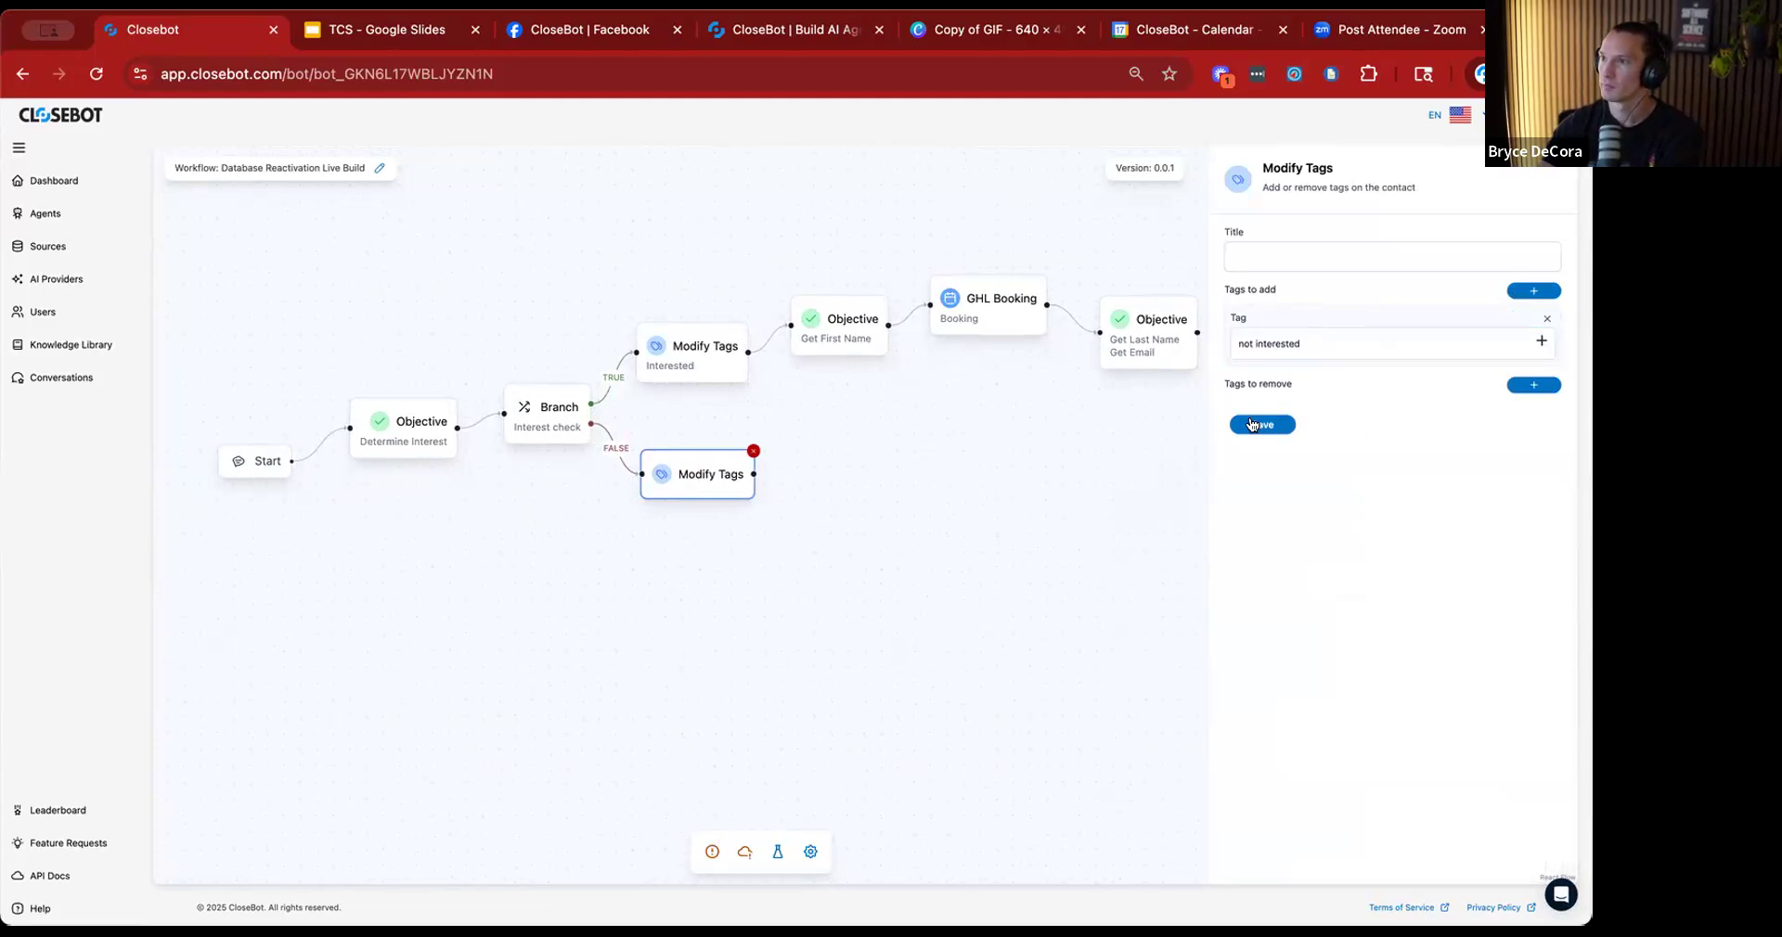
click(1275, 243)
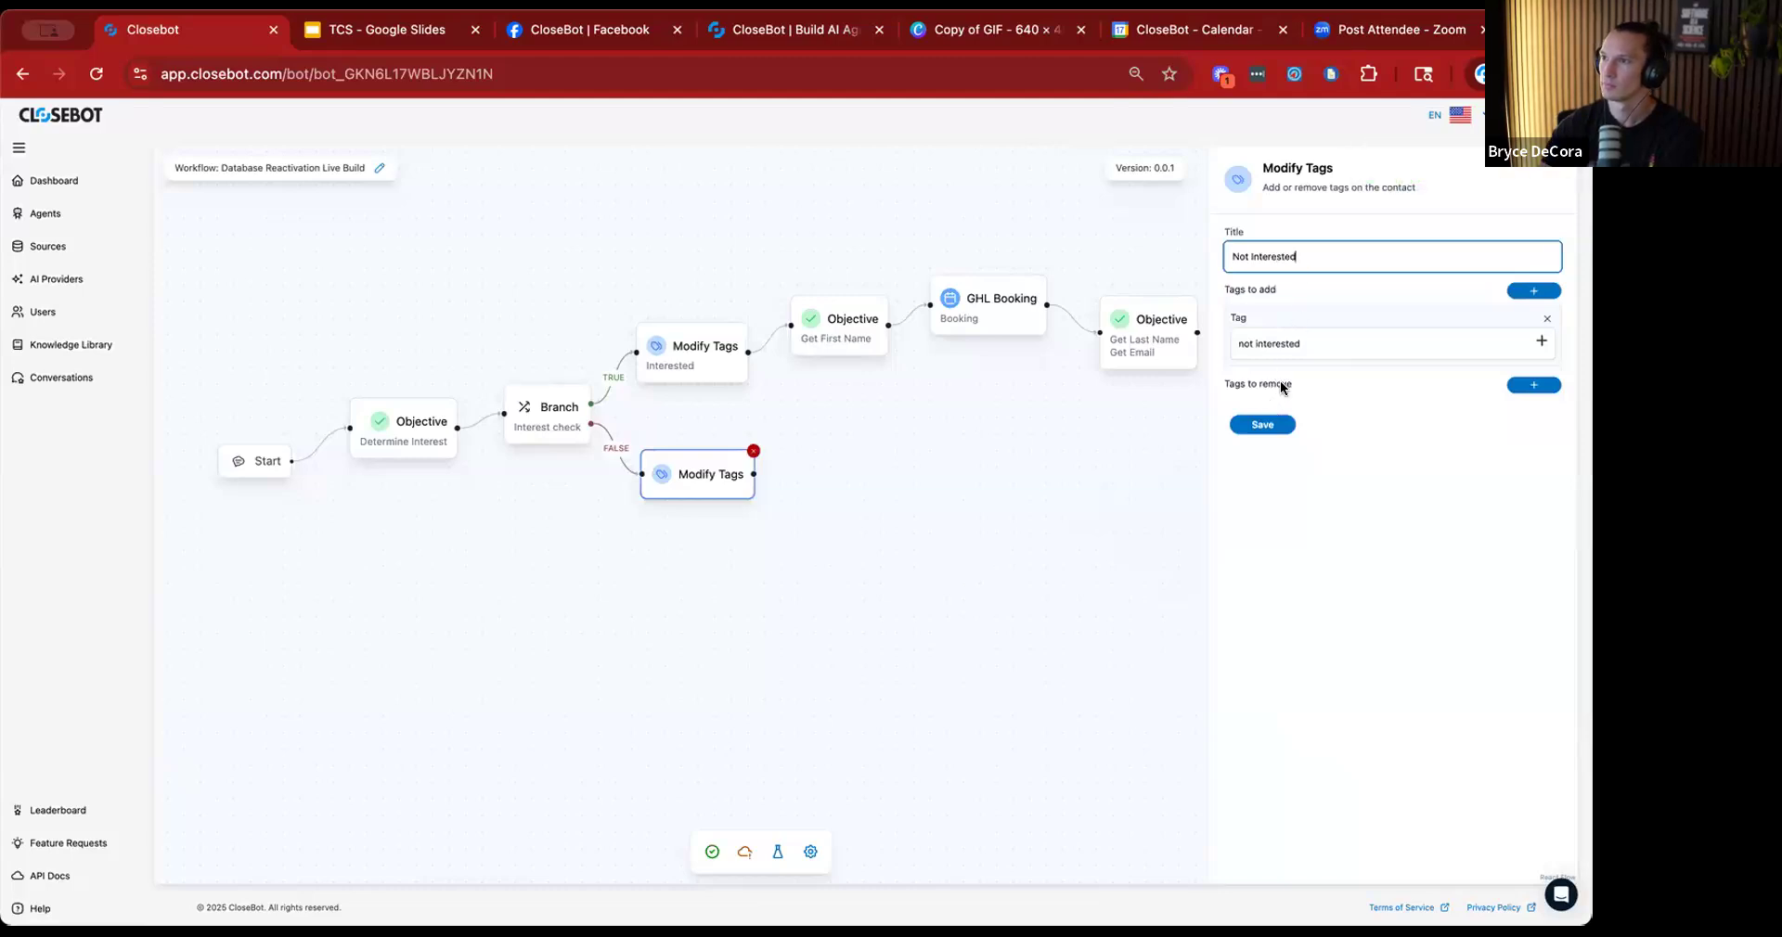
click(1262, 424)
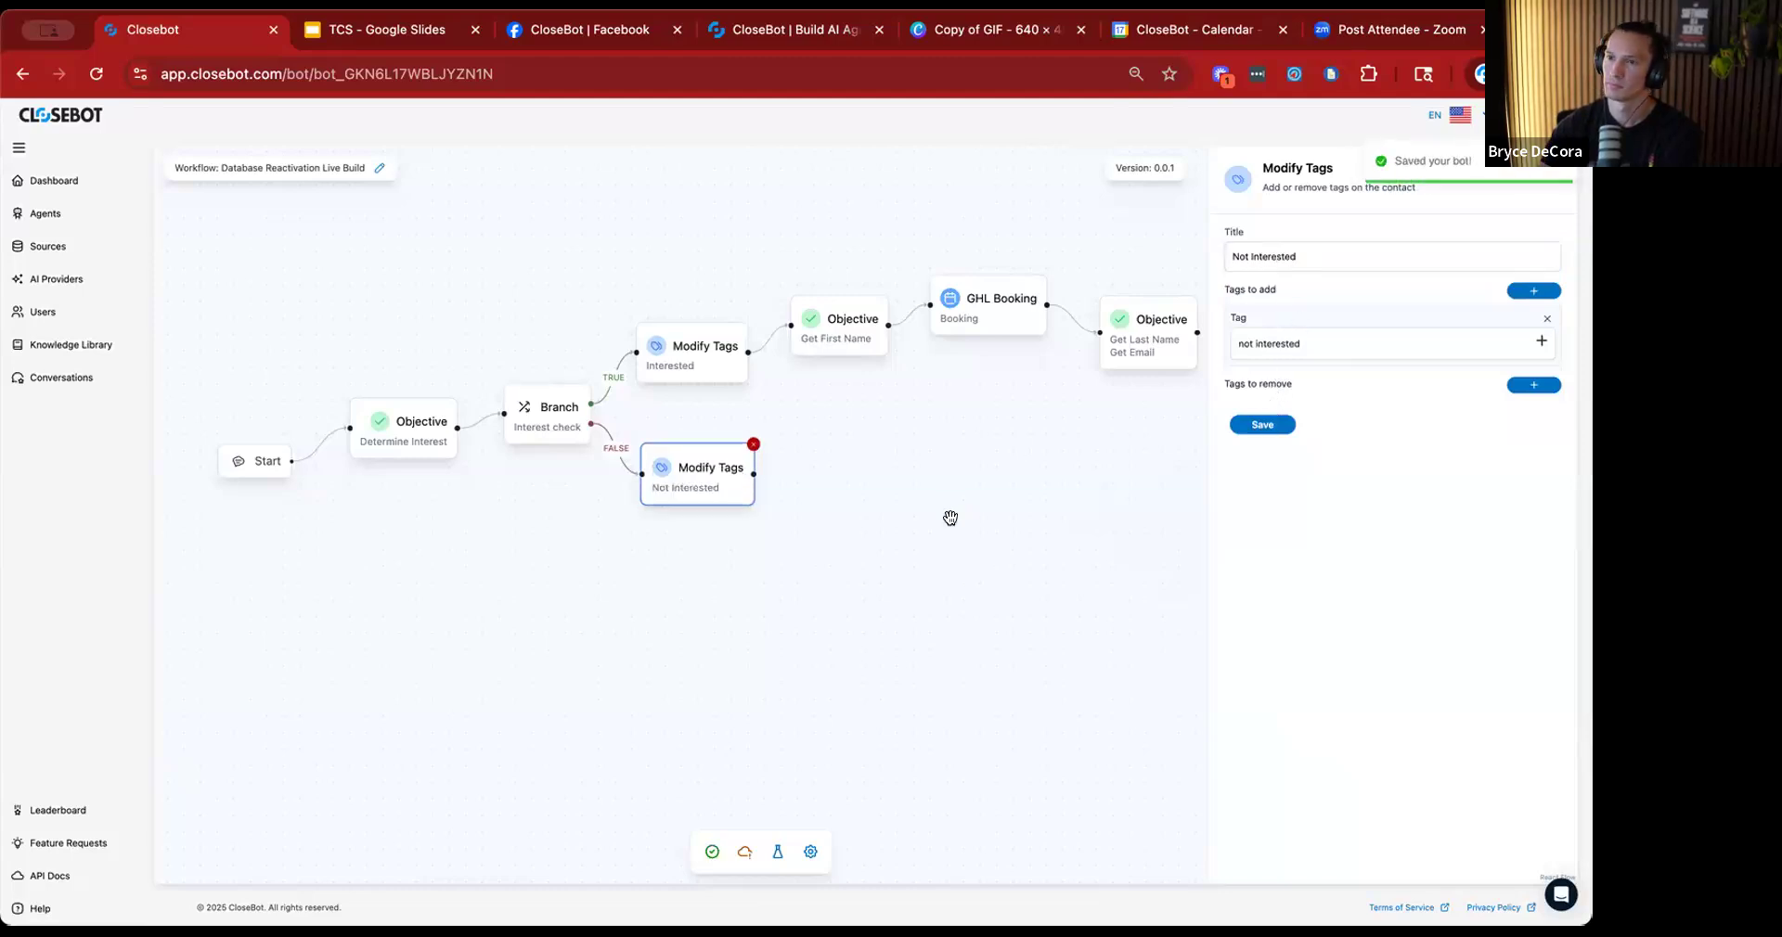
click(950, 516)
drag(847, 542, 863, 584)
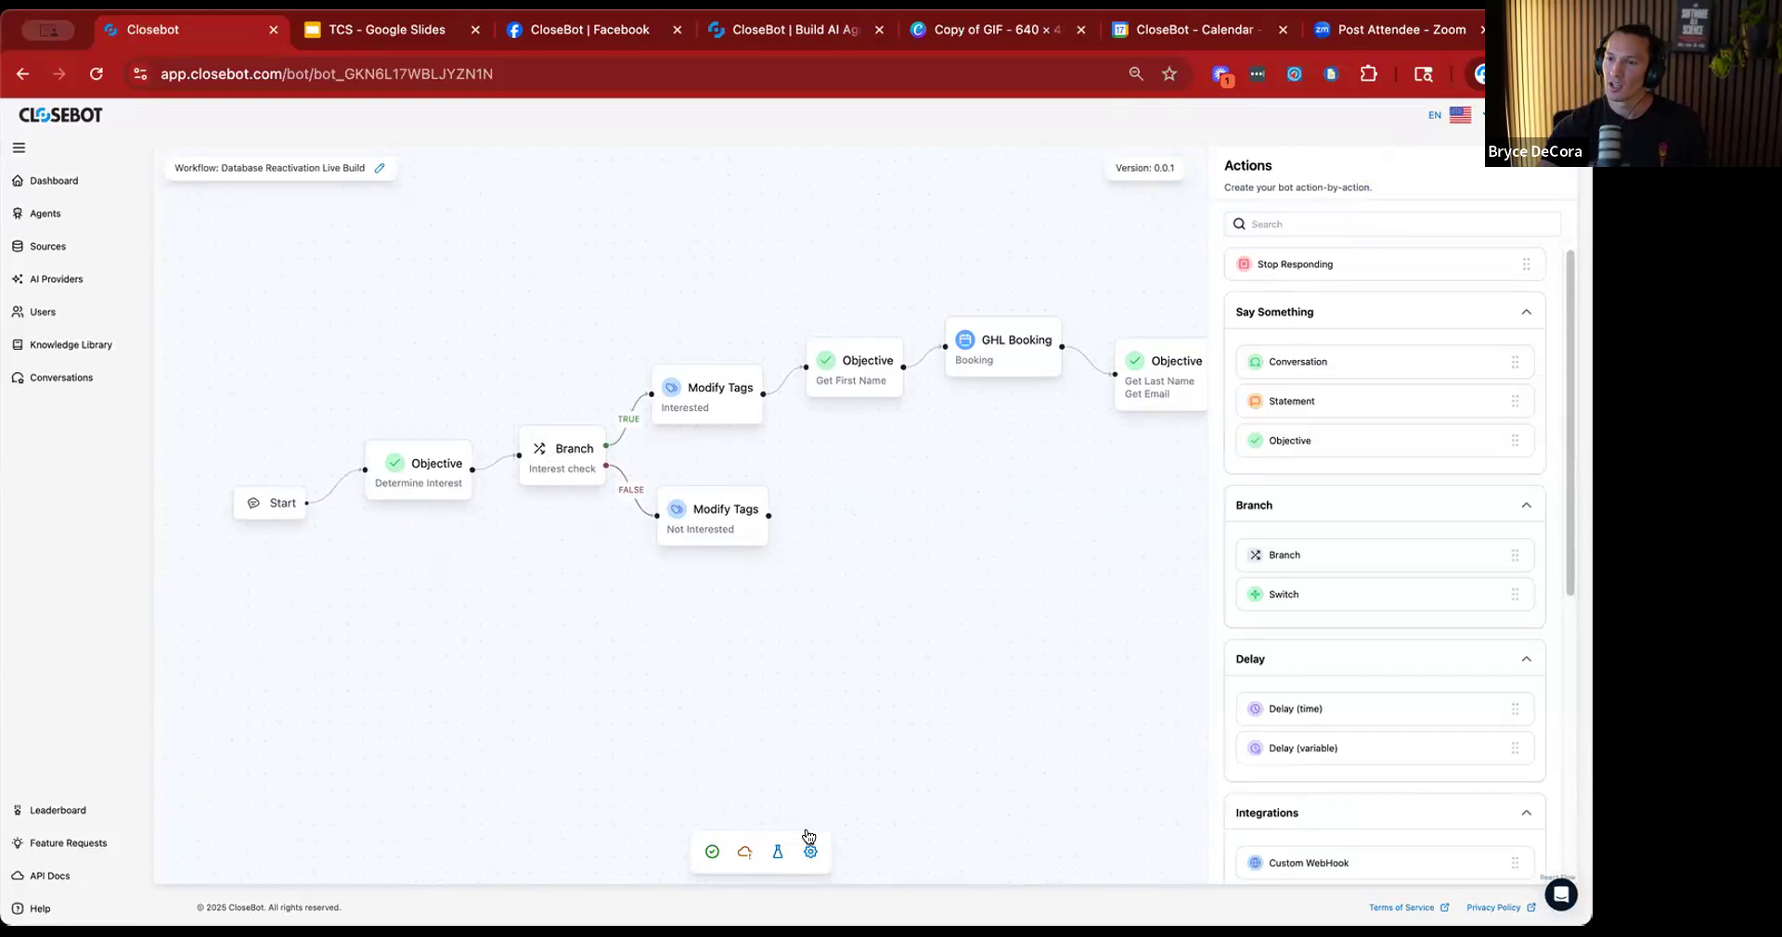
Enable Conversational Rescheduling in the job flow's job information settings and save them.
click(810, 850)
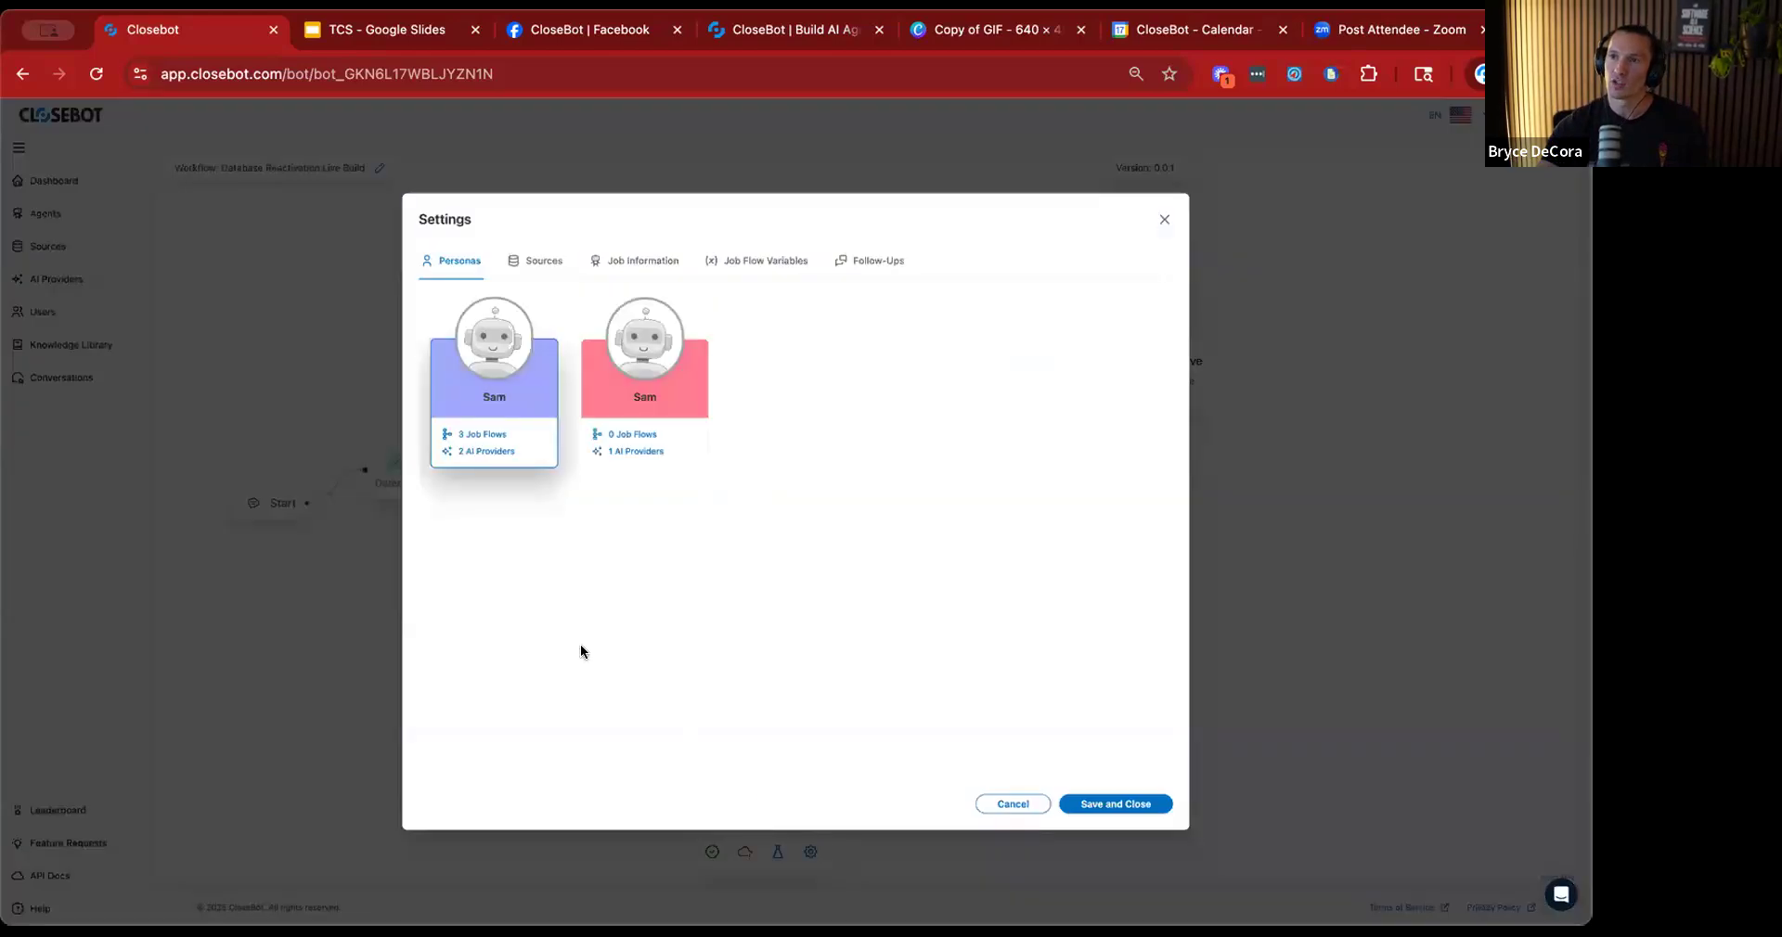
click(545, 263)
click(621, 262)
click(738, 260)
click(674, 262)
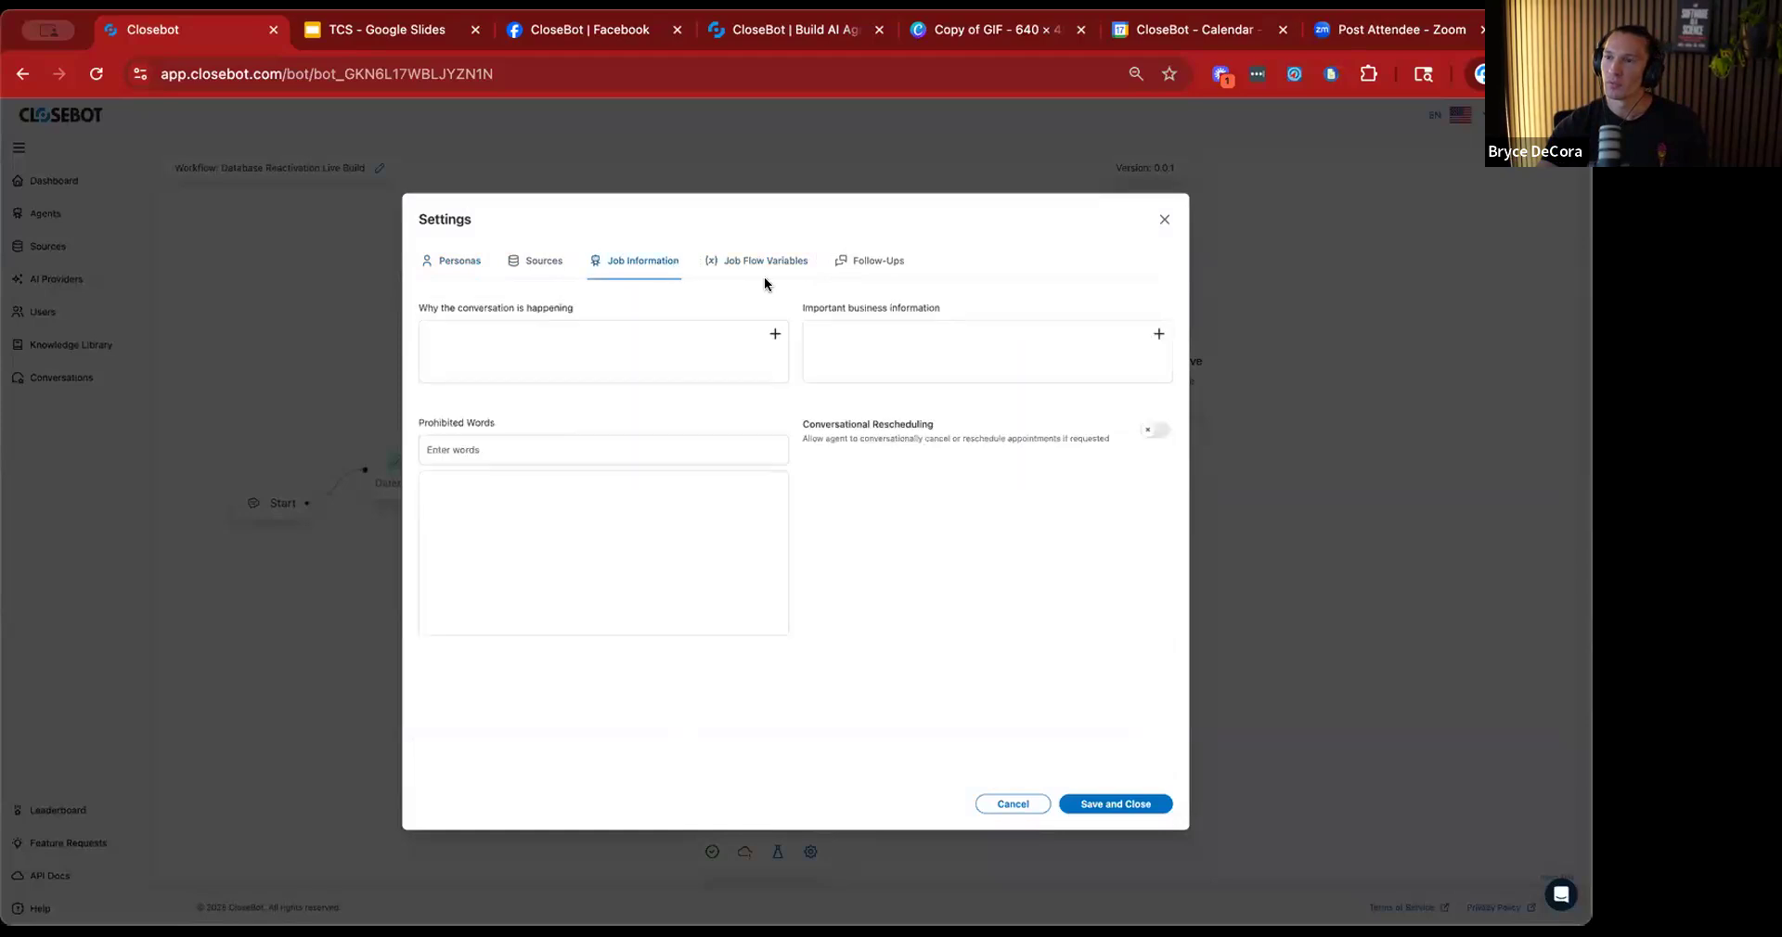
click(1151, 434)
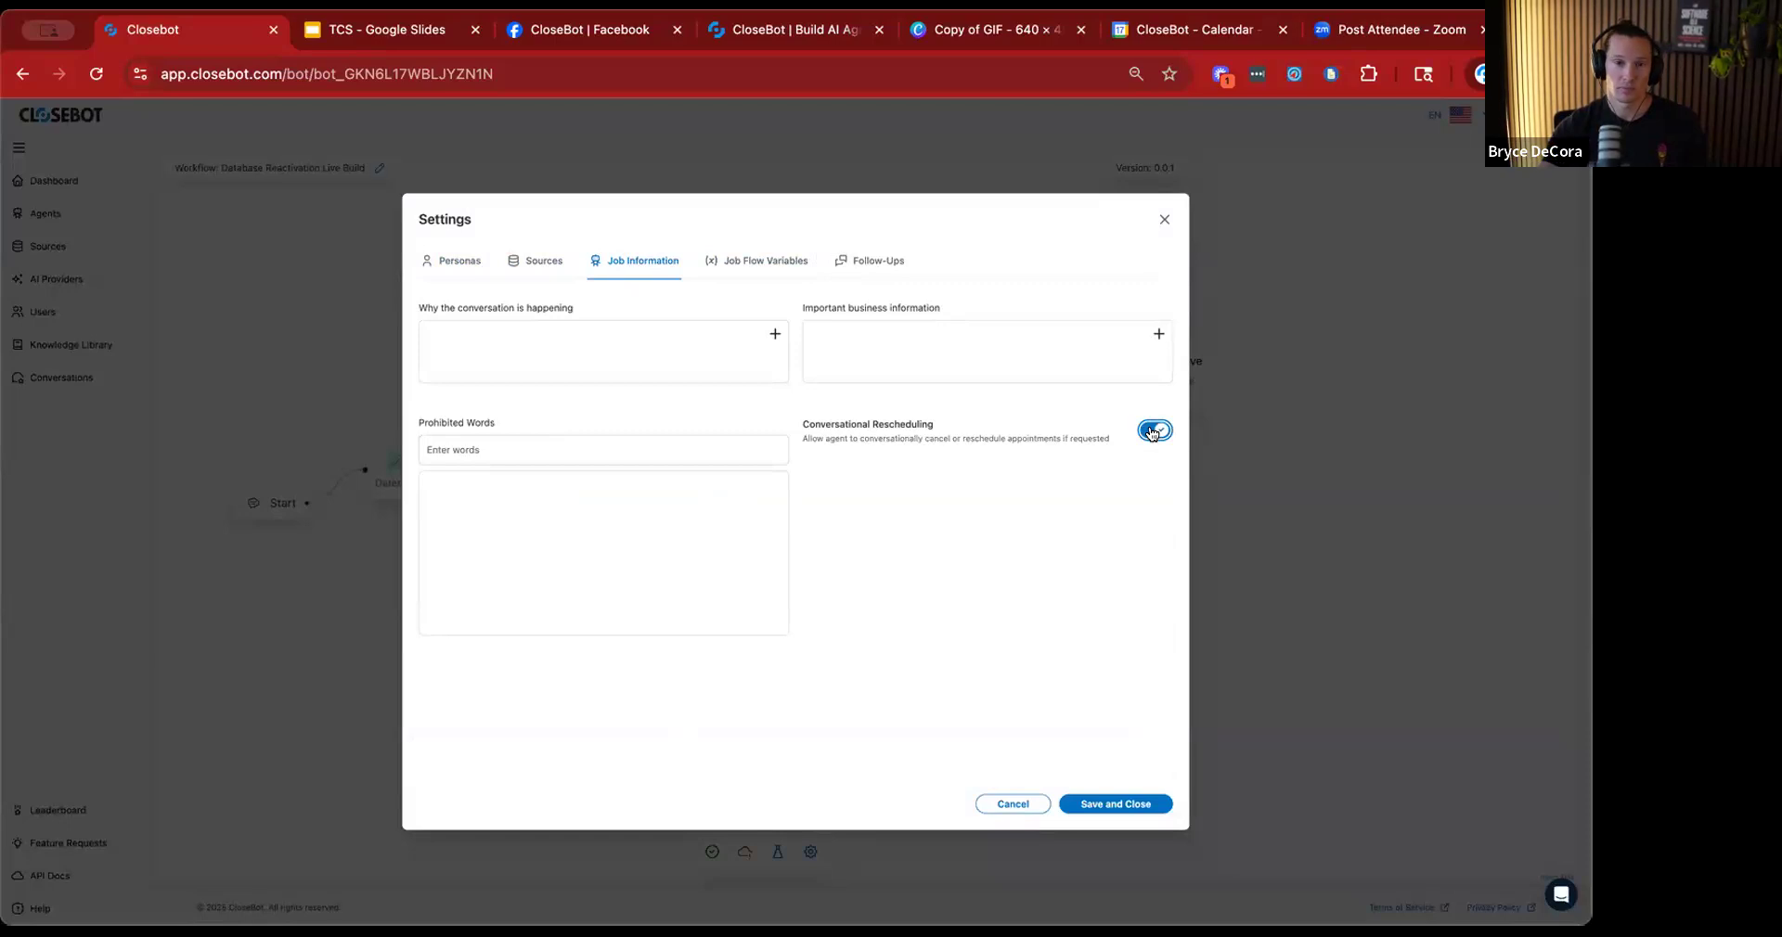
click(1116, 804)
click(705, 510)
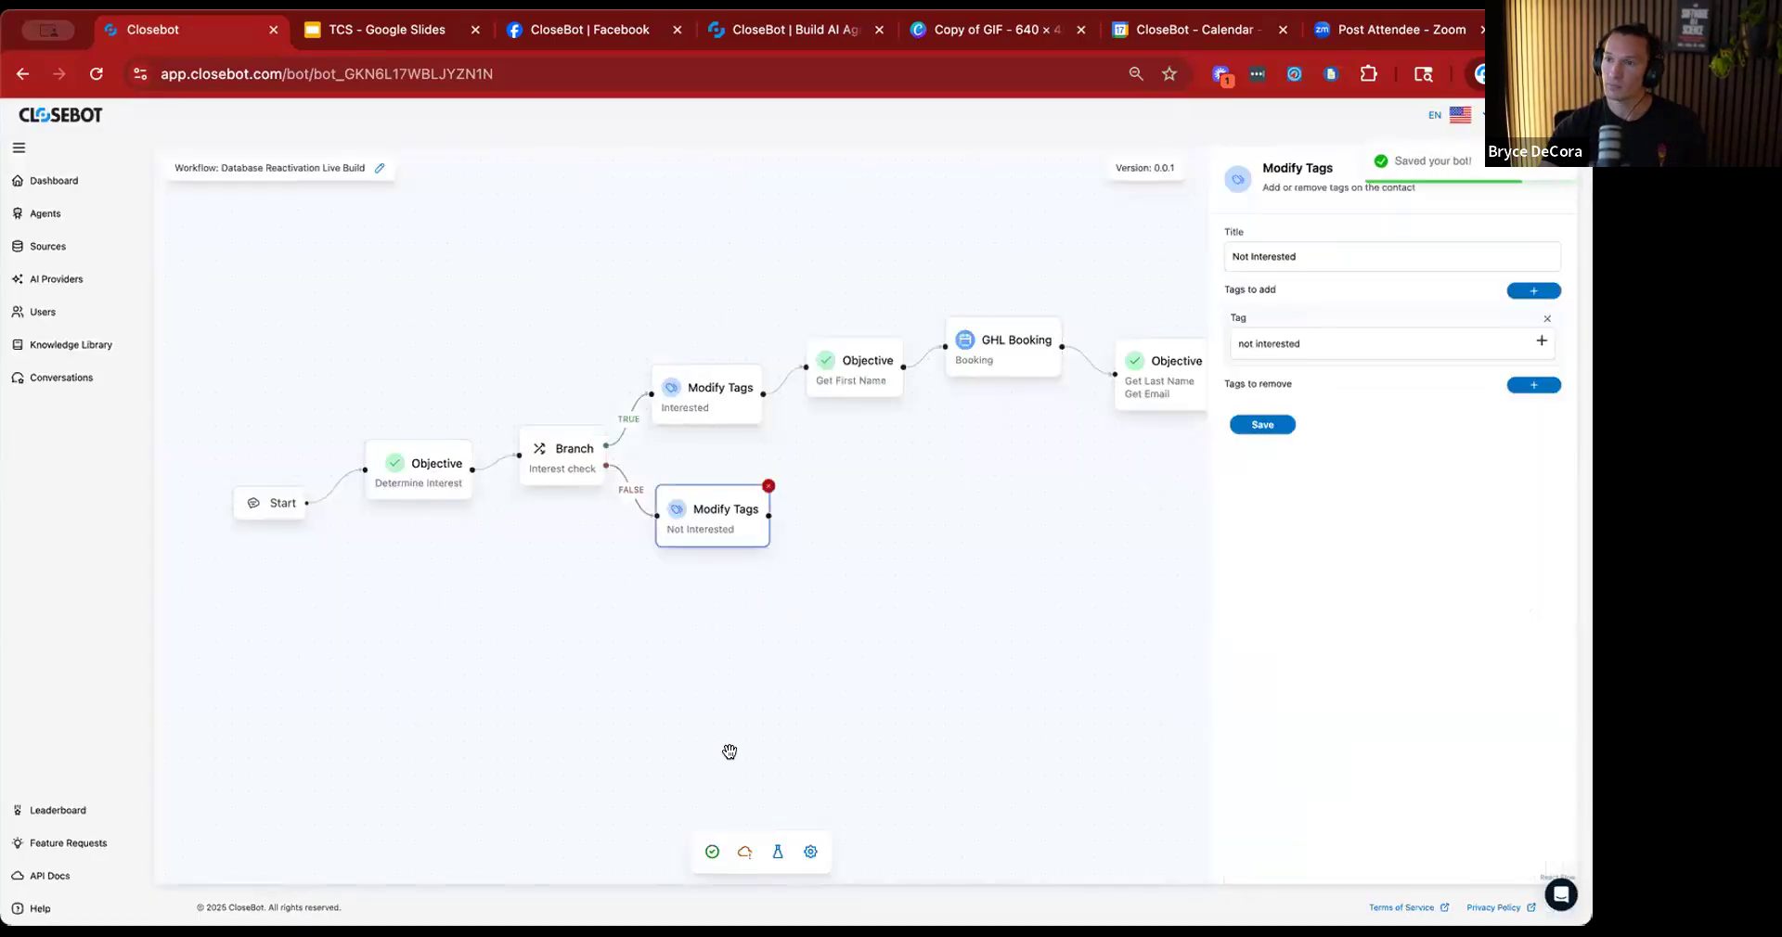
Set why the conversation is happening to "We are doing a reactivation of our old contacts to see if they are interested in the new offer:".
click(810, 852)
click(660, 271)
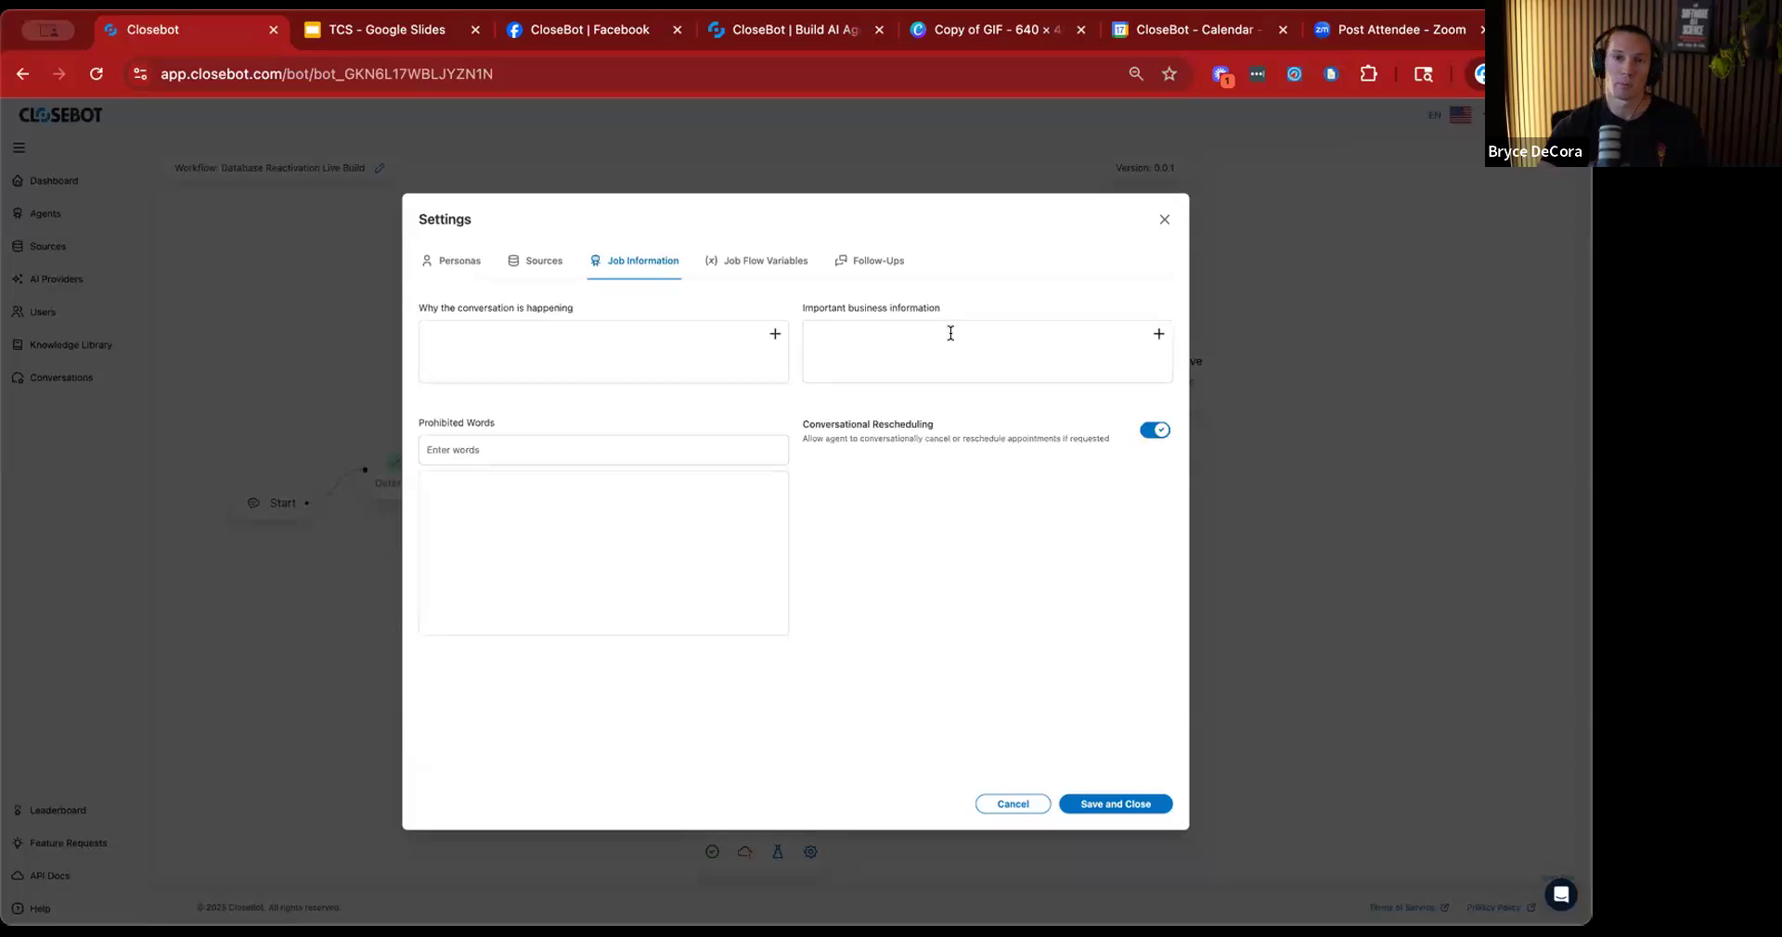
click(594, 344)
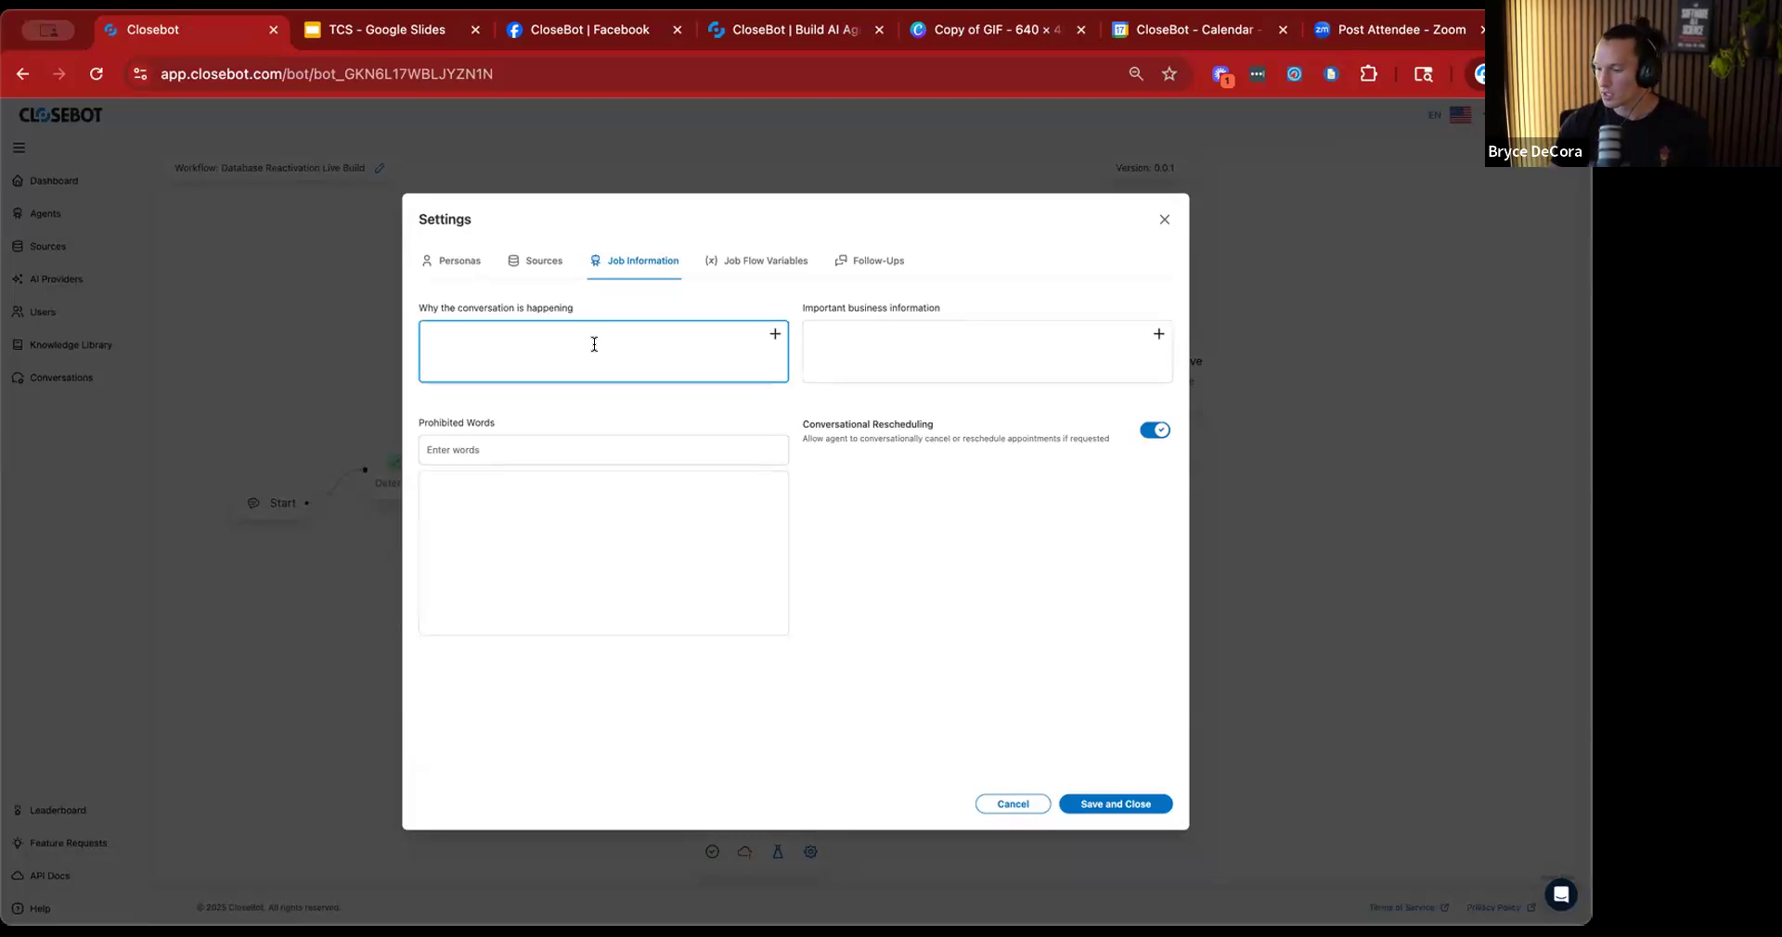
text(We)
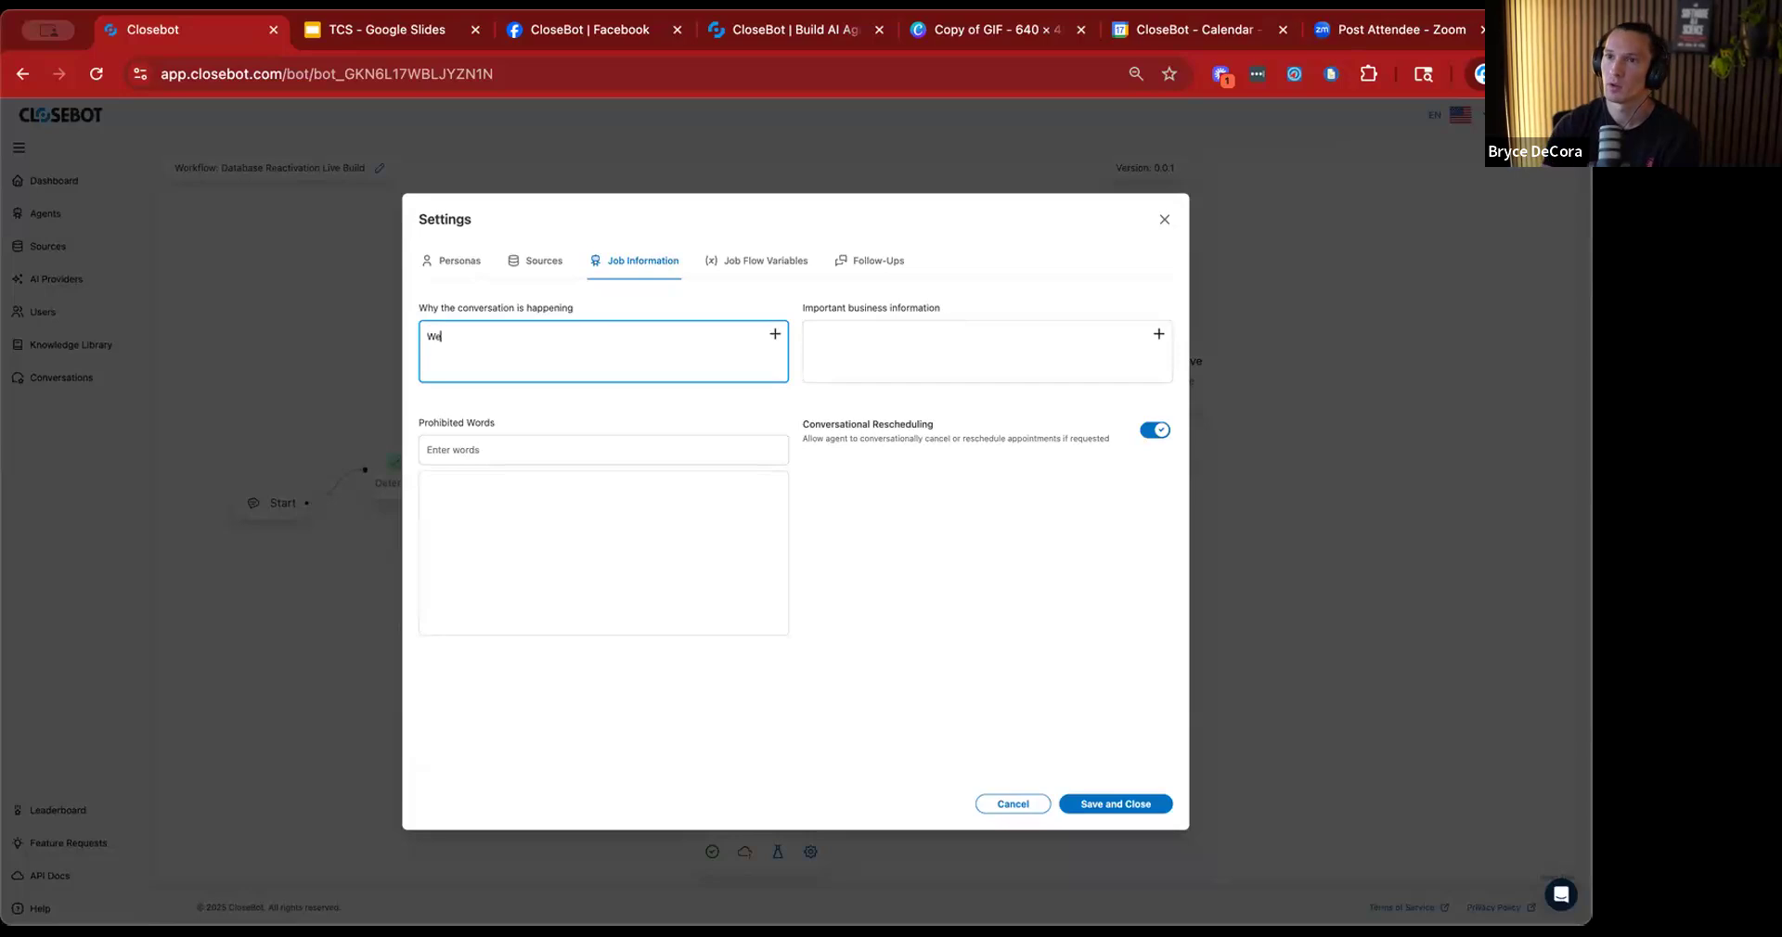
text( are doing a reactivation of our old contacts t)
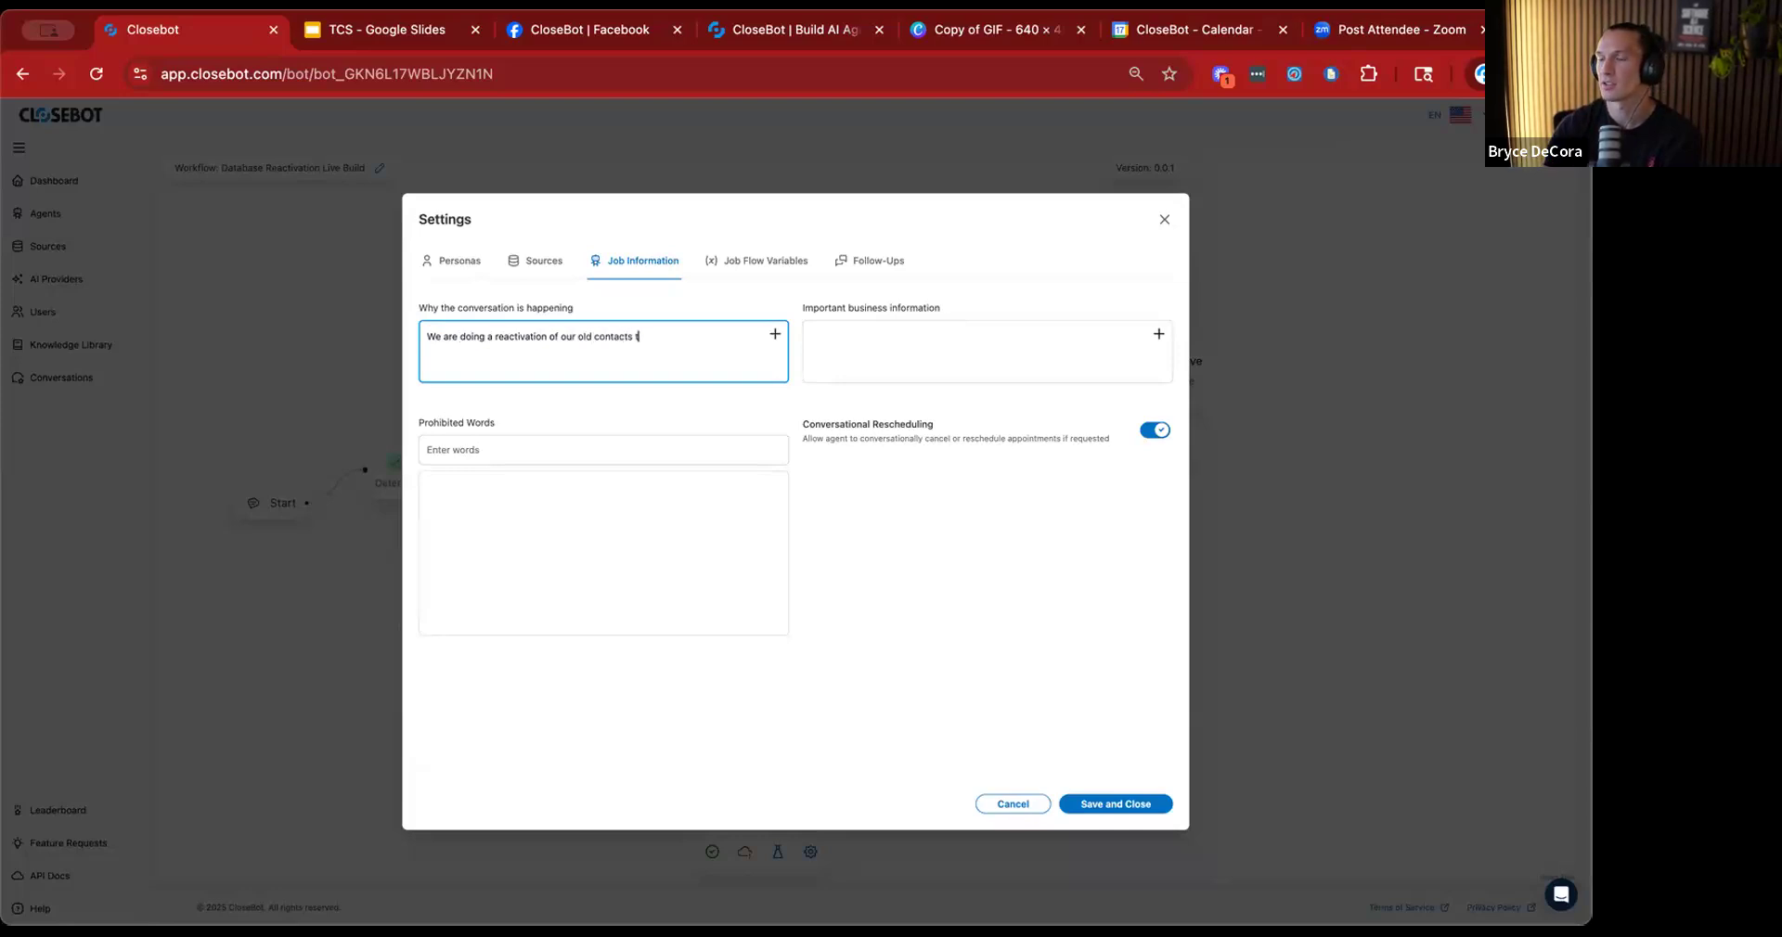
text(interested in the new offer:)
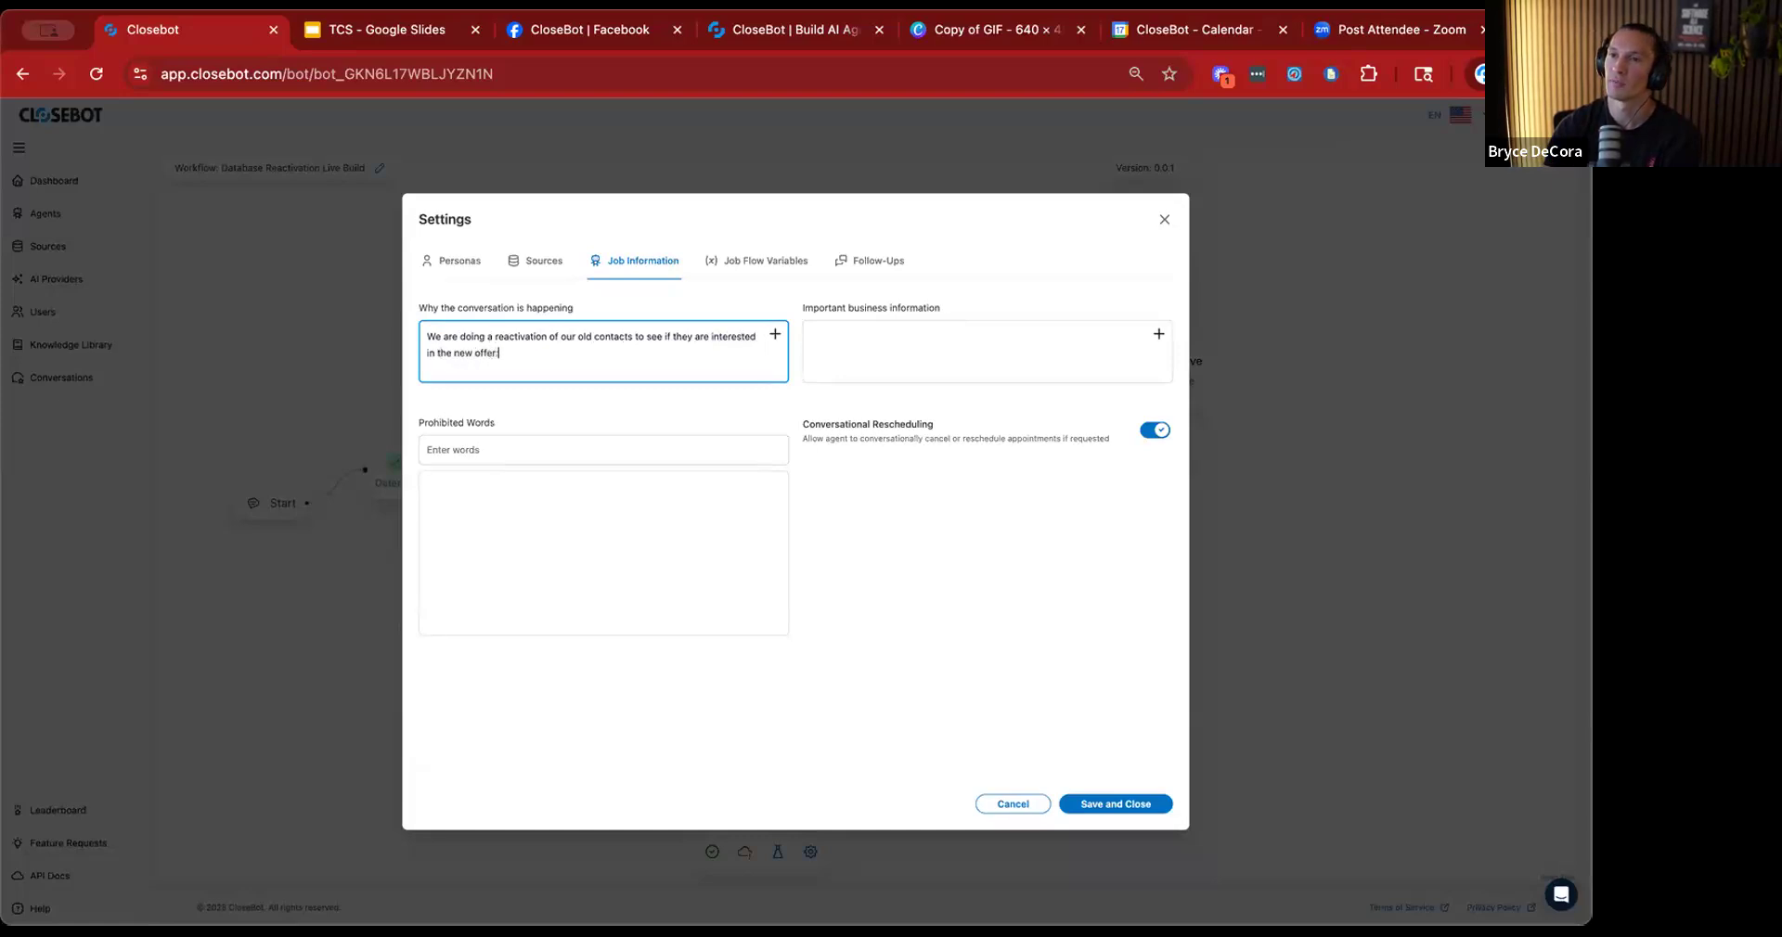
Append the Source.Offer Description variable to the end of the conversation reason.
click(775, 334)
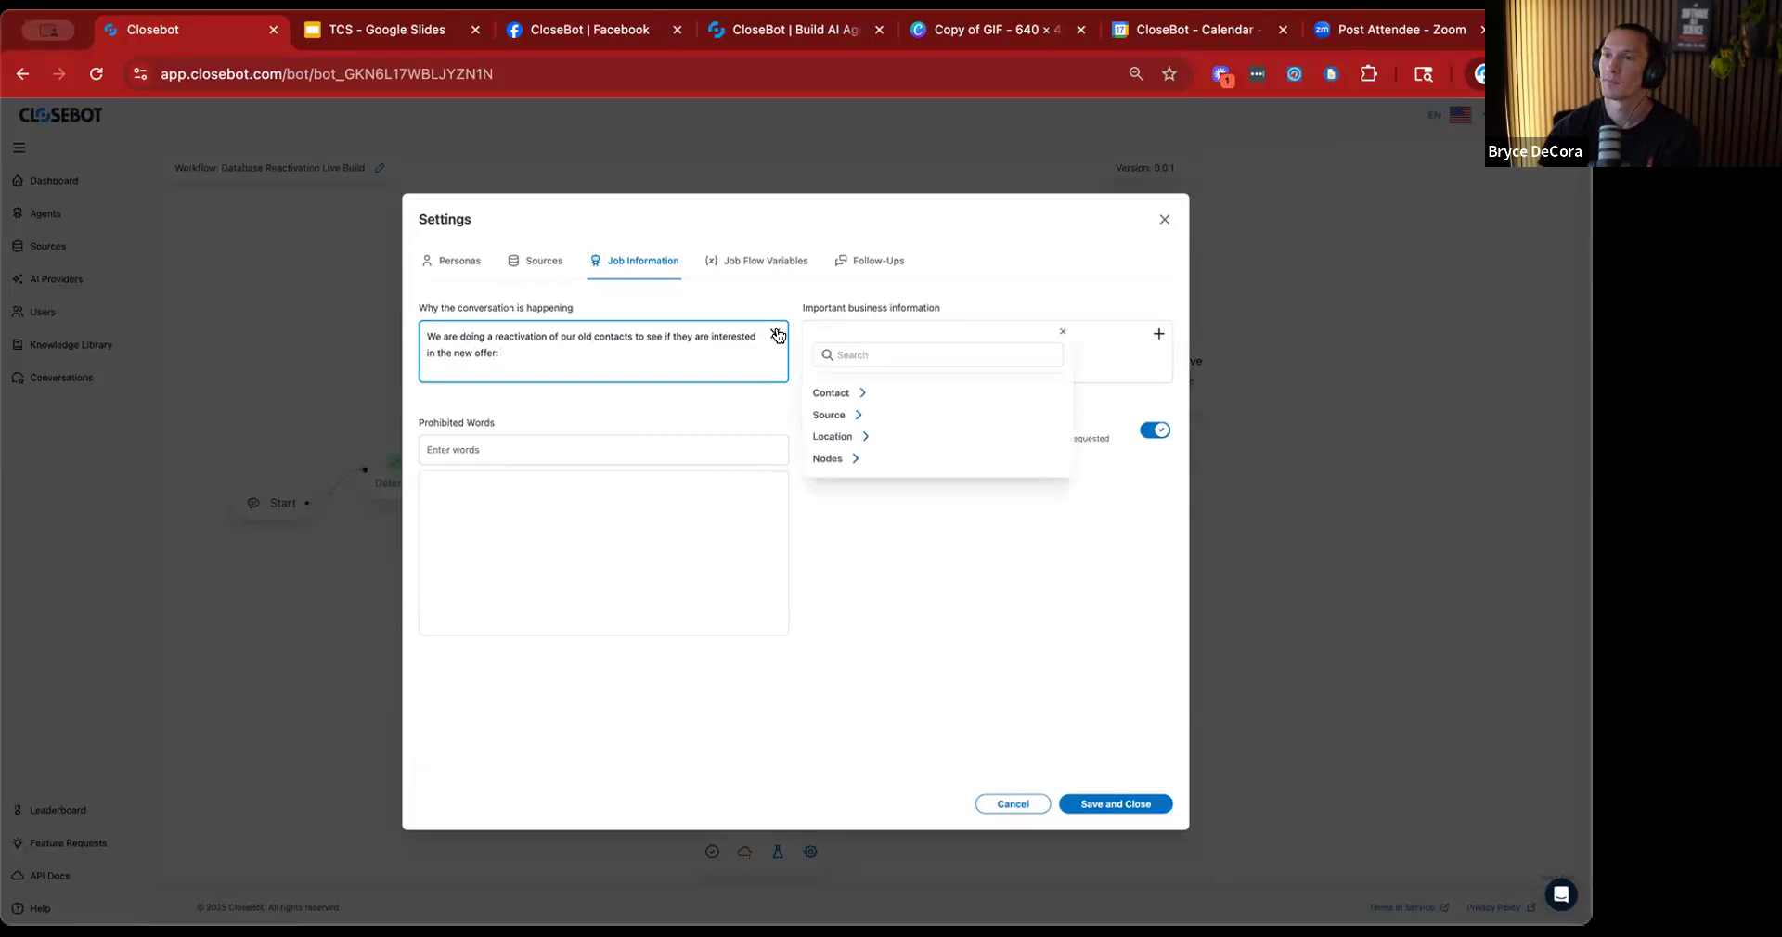
click(852, 414)
click(906, 437)
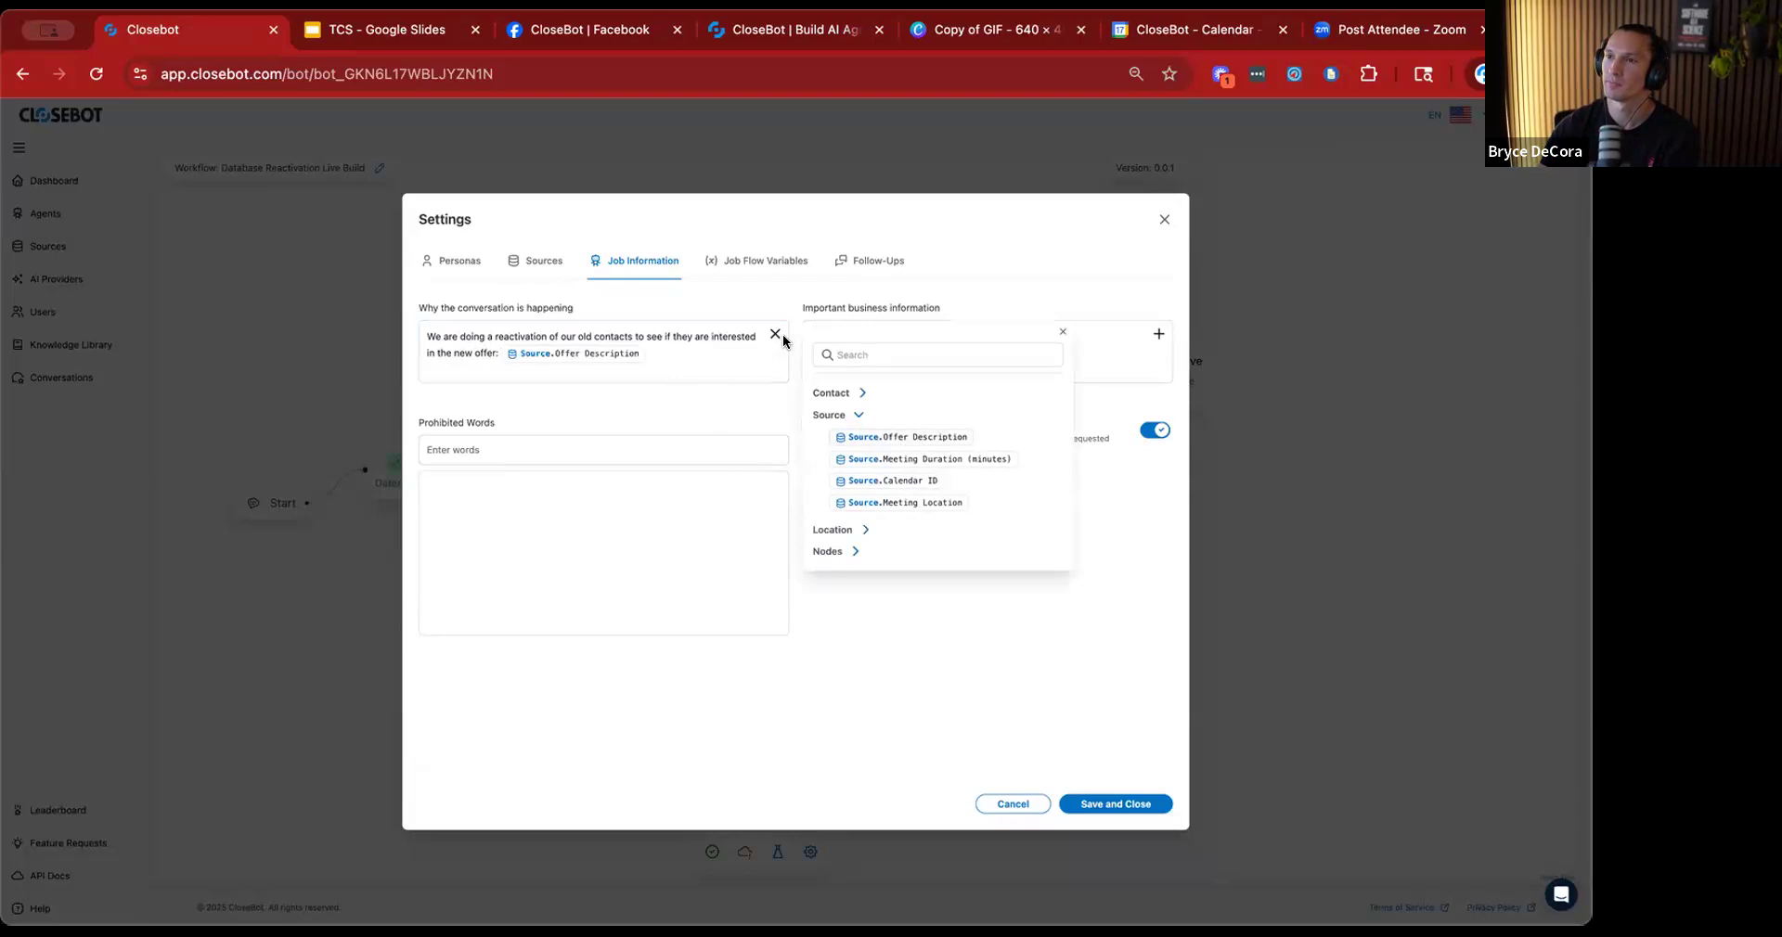
click(1063, 332)
Add "Business Name:" and "Business Address:" lines to the important business information, filled with the Location.Name and Location.Address variables.
click(928, 339)
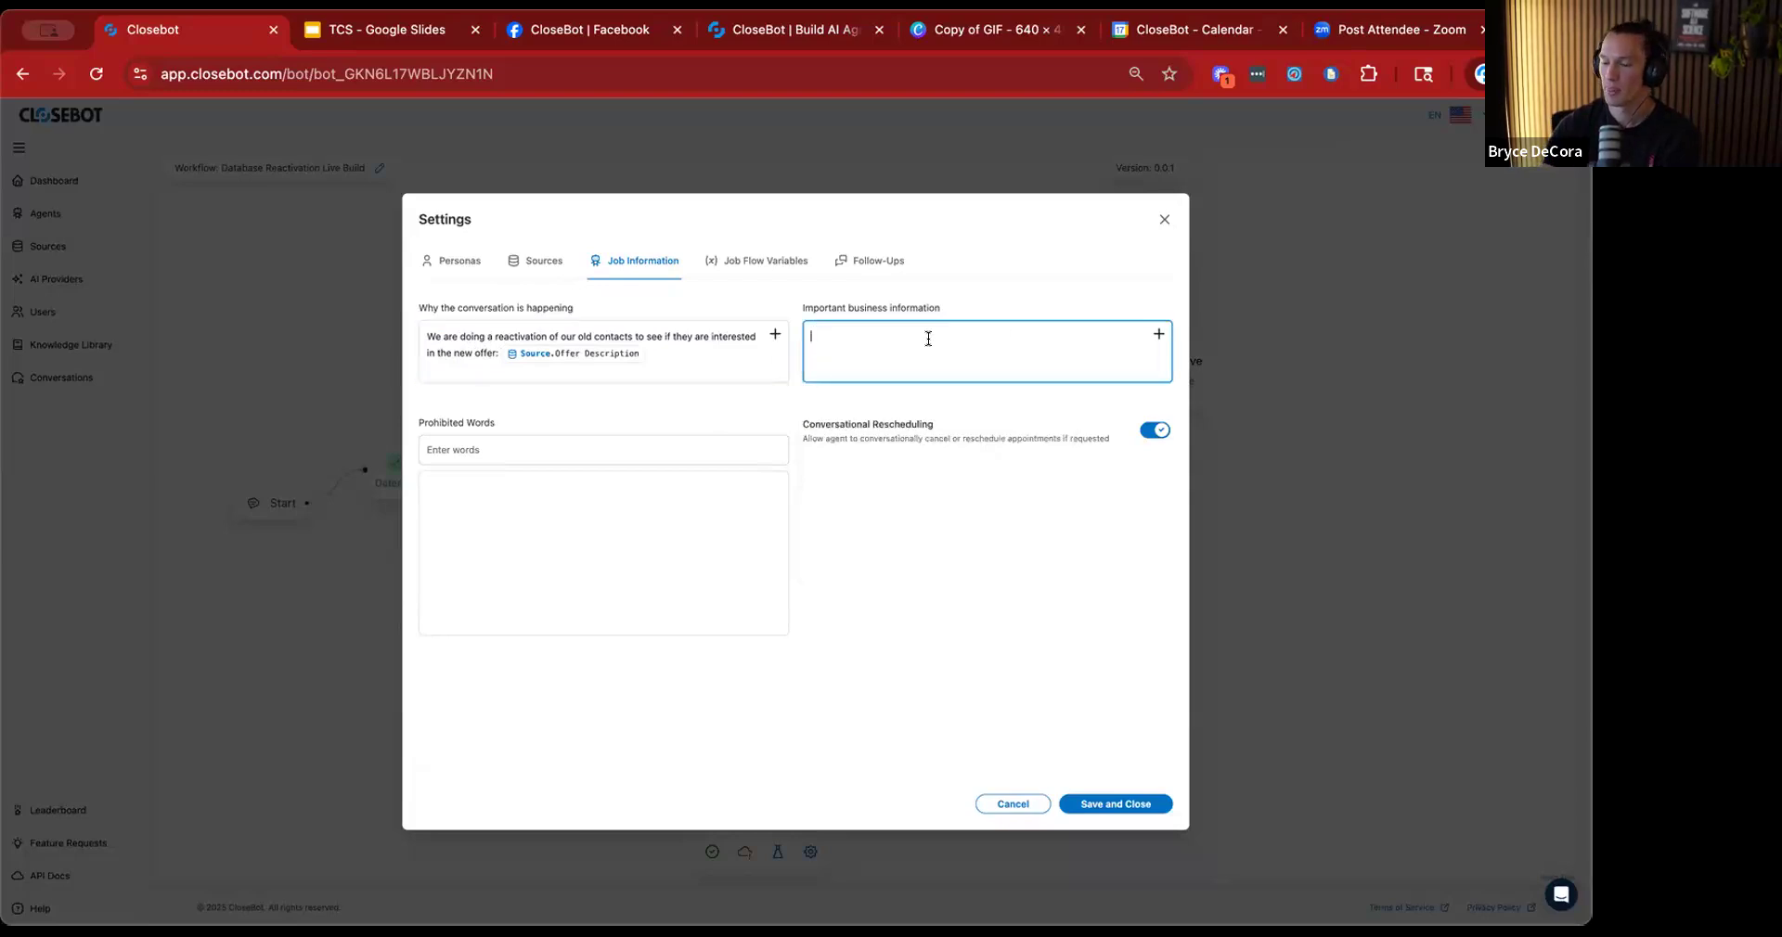
text(Business Name:)
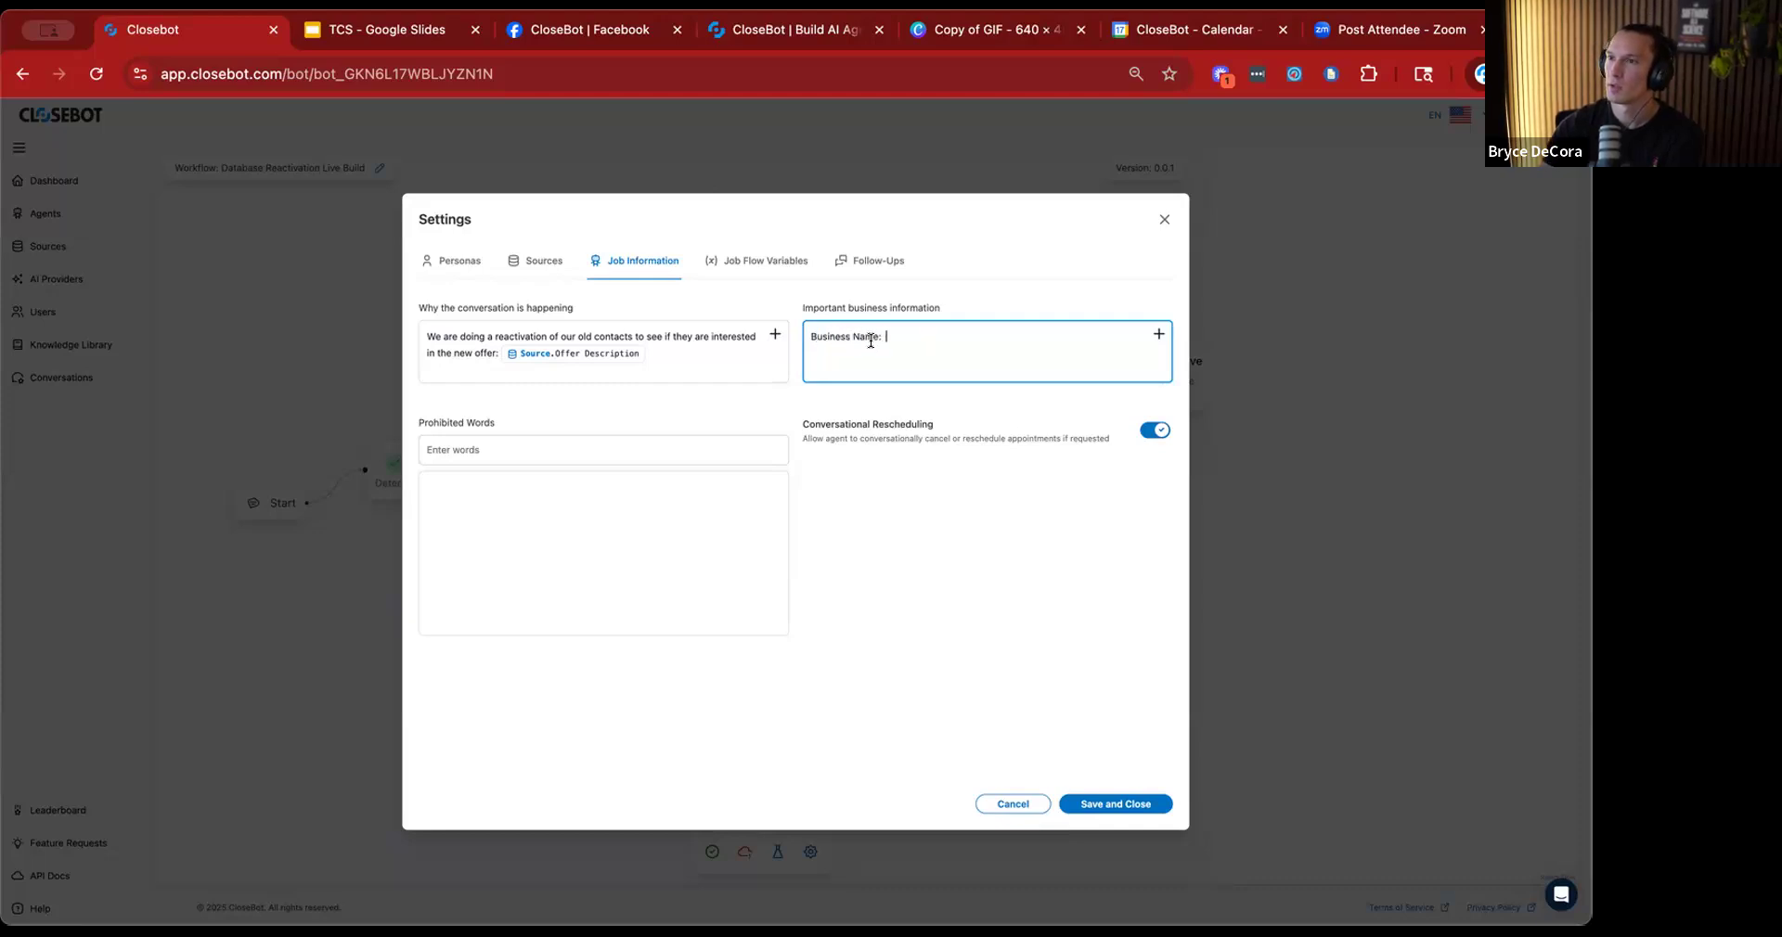
click(1158, 334)
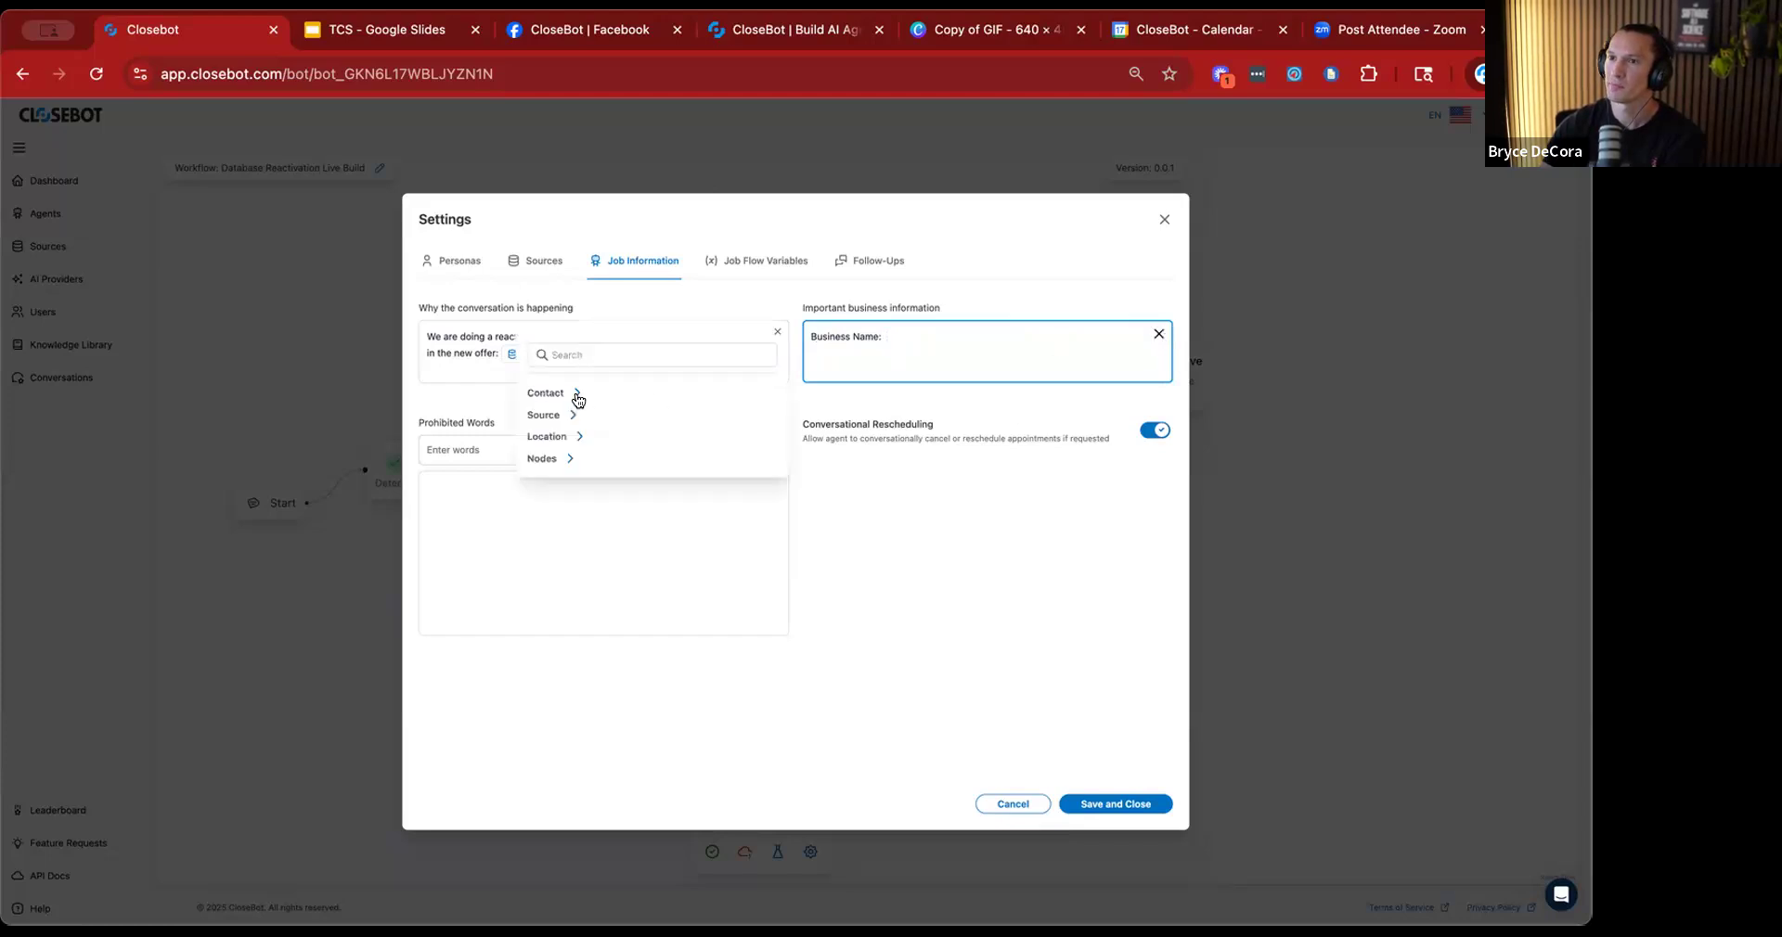
click(563, 438)
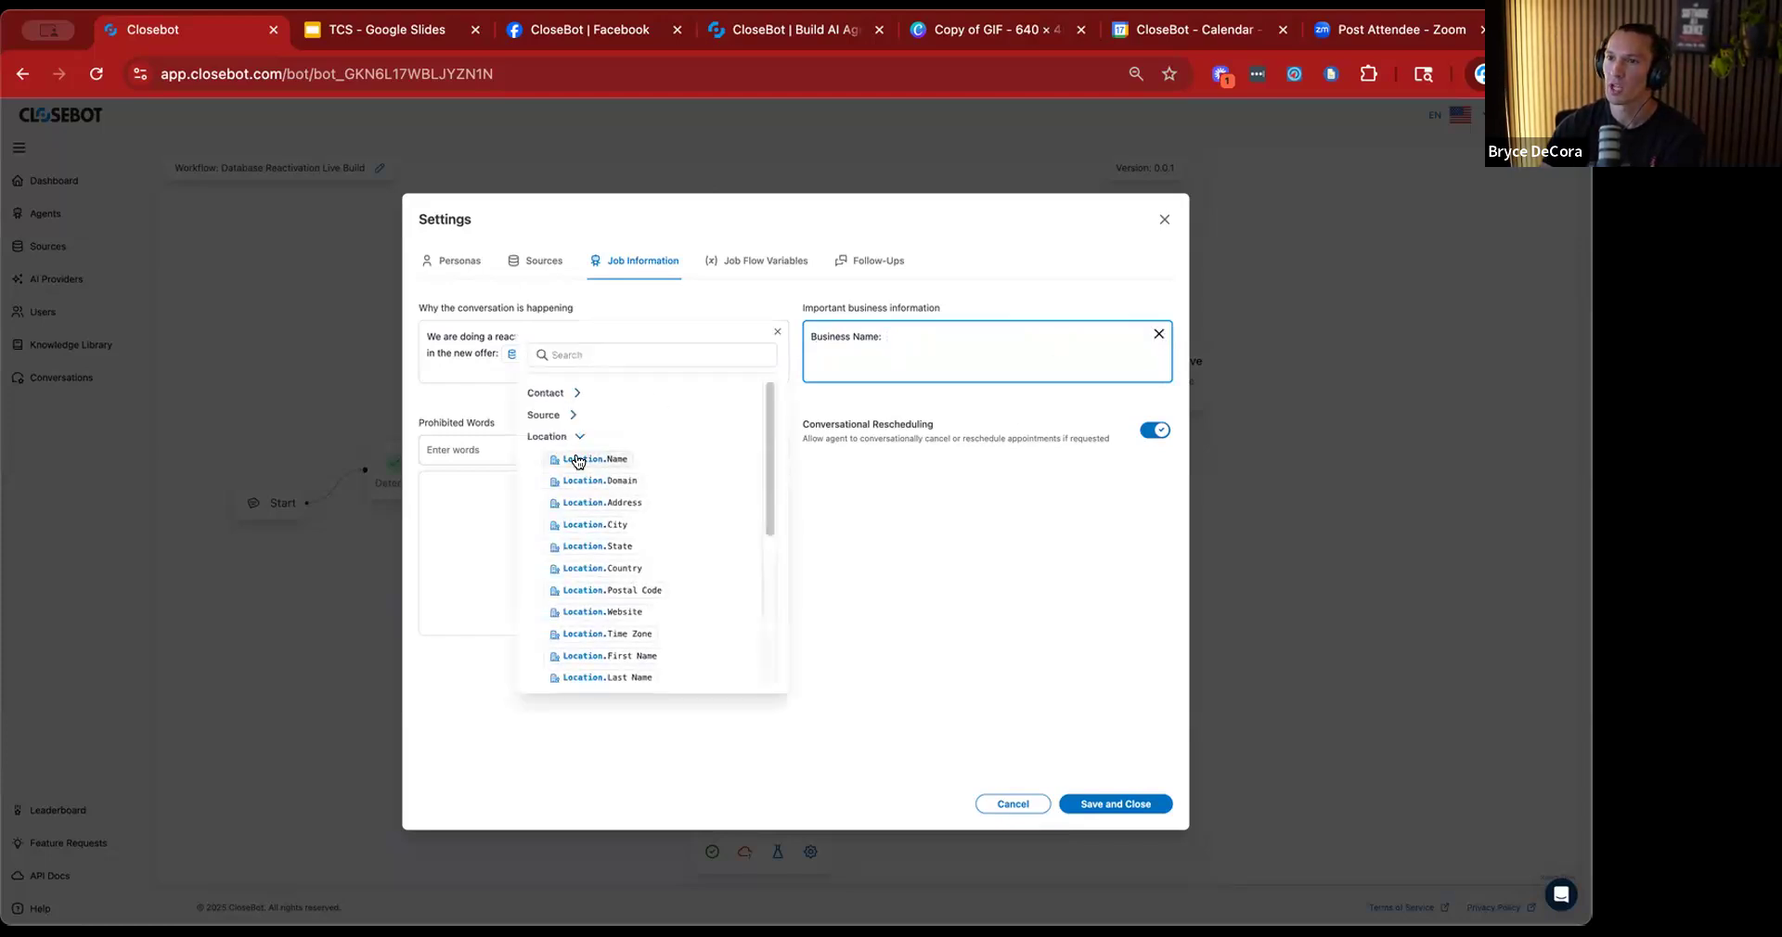
click(576, 459)
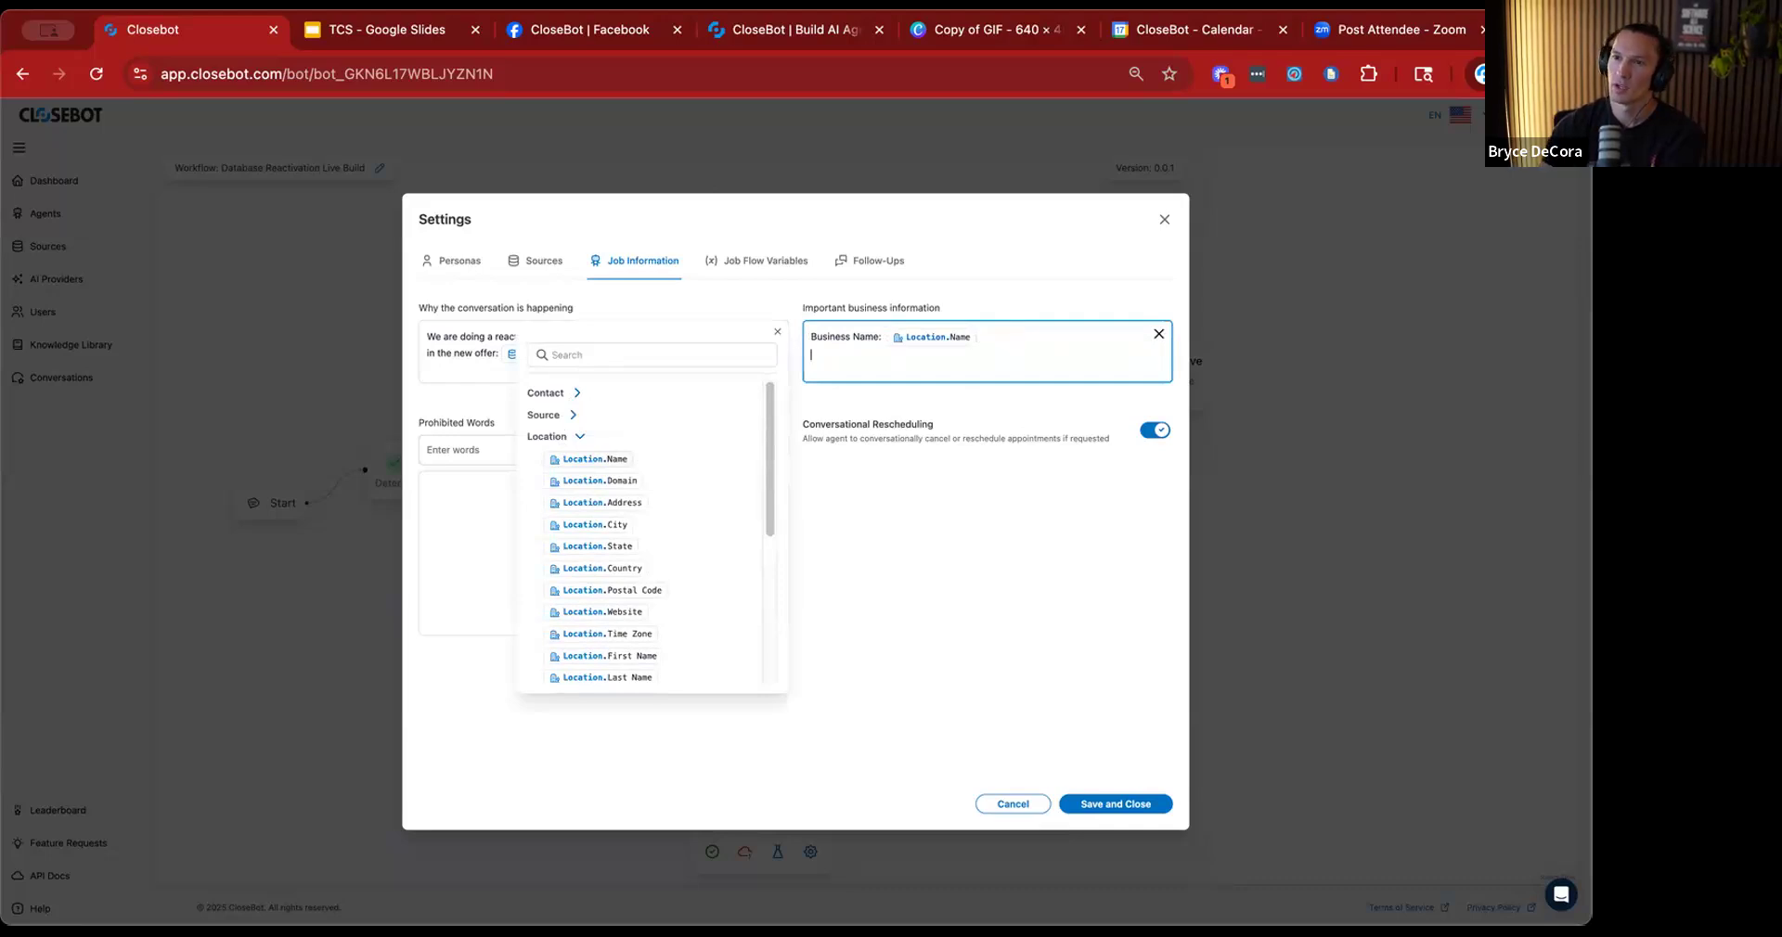
text(Business Addres)
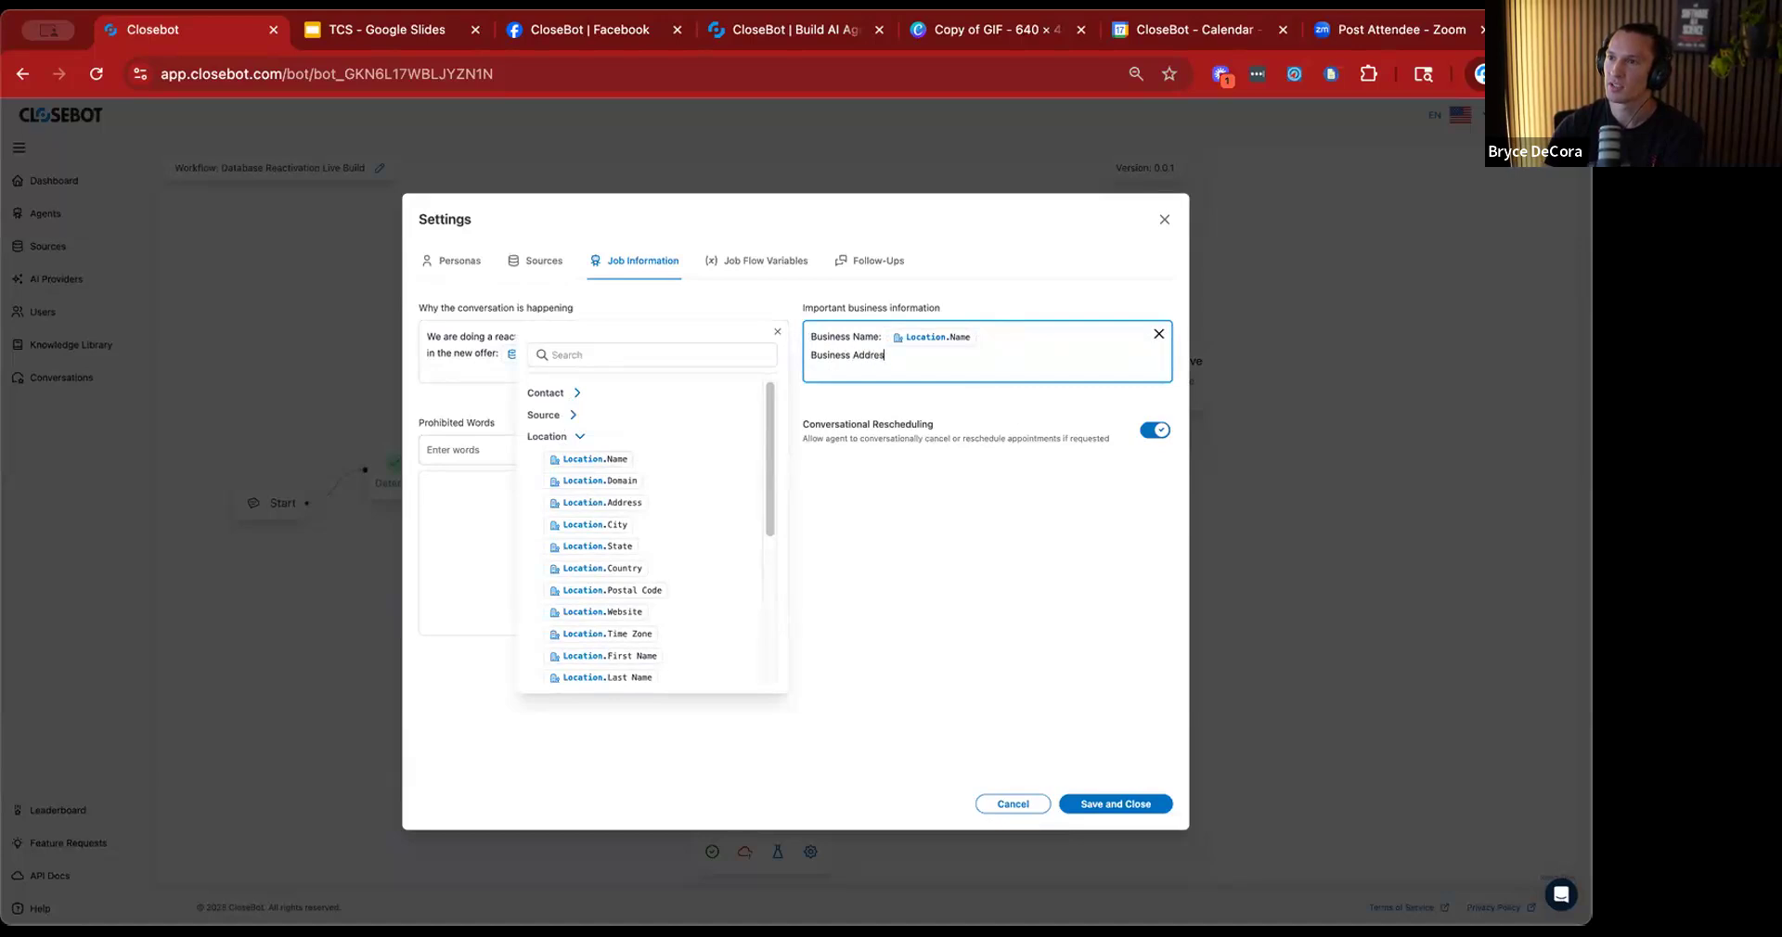
text(s:)
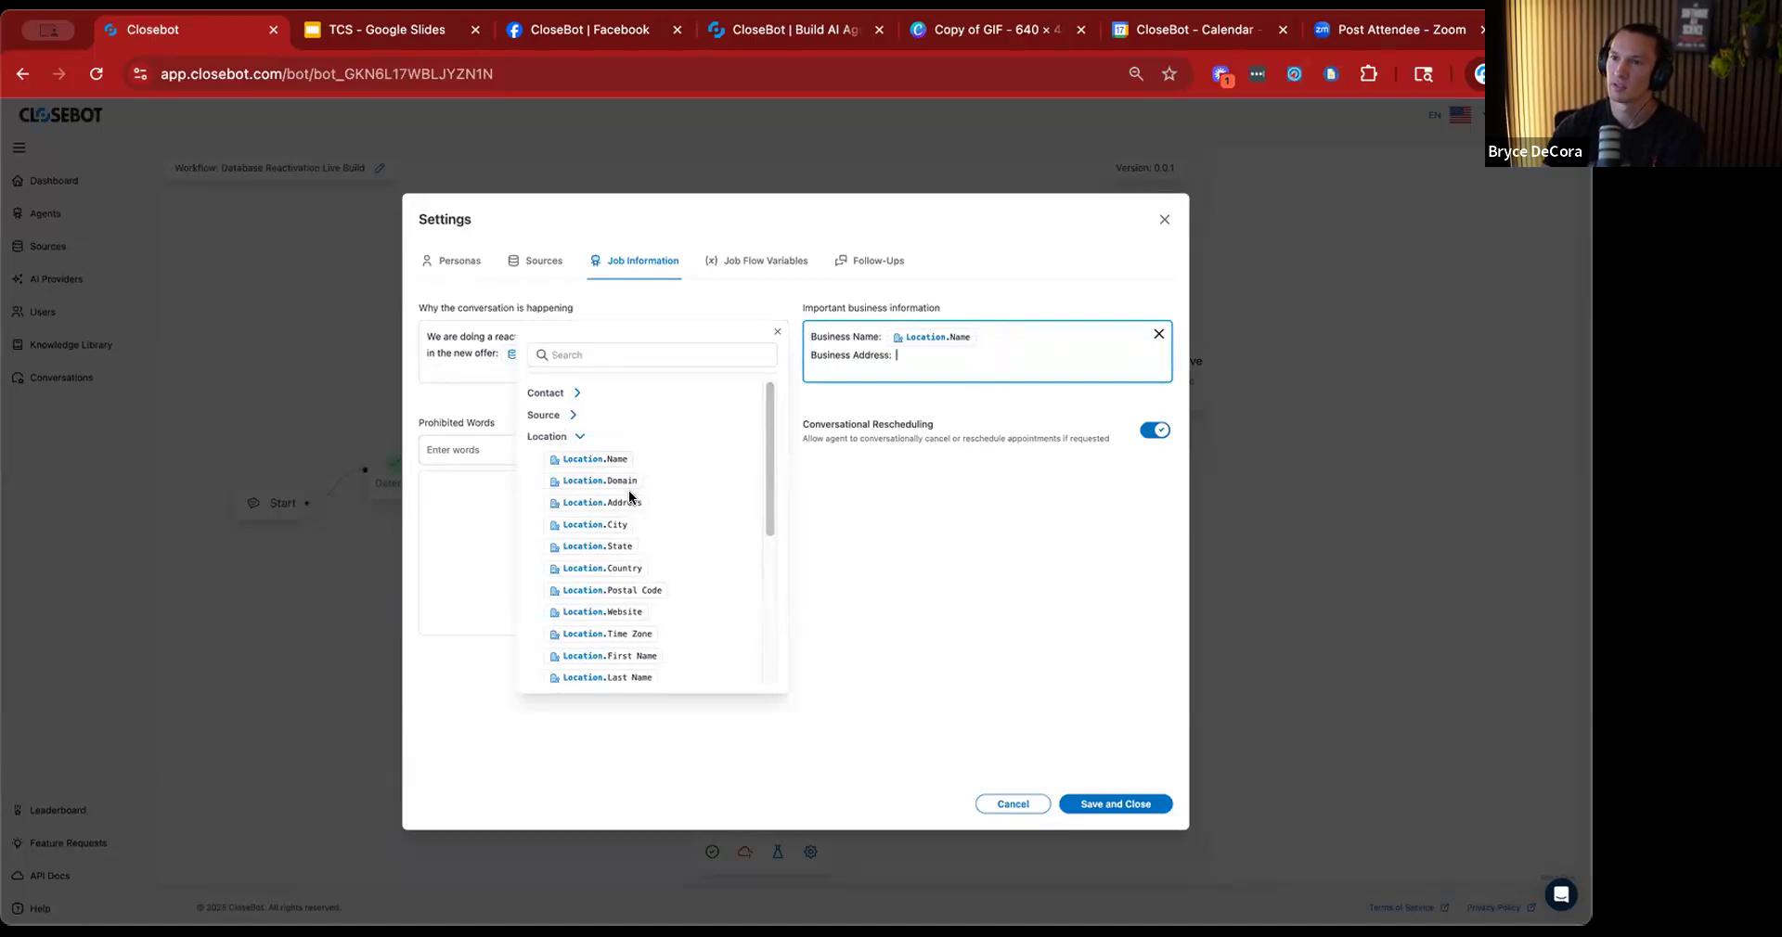
click(610, 502)
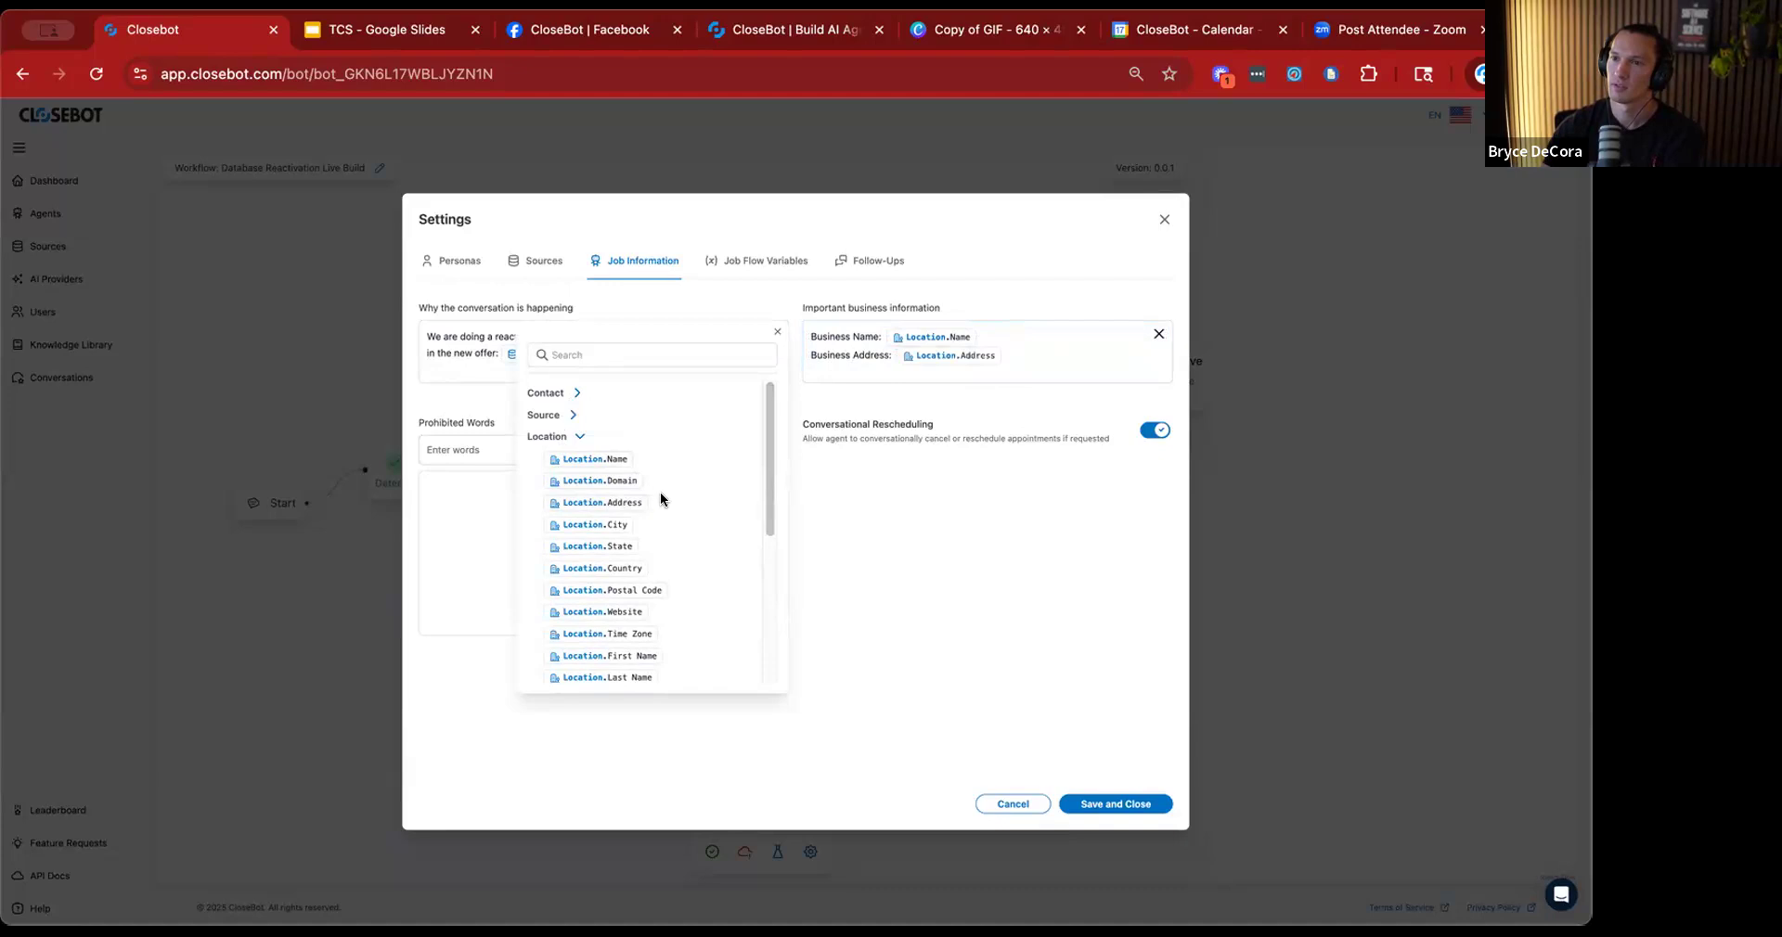
Add a "Business Website:" line to the important business information with the Location.Business Website variable.
scroll(661, 494, down, 5)
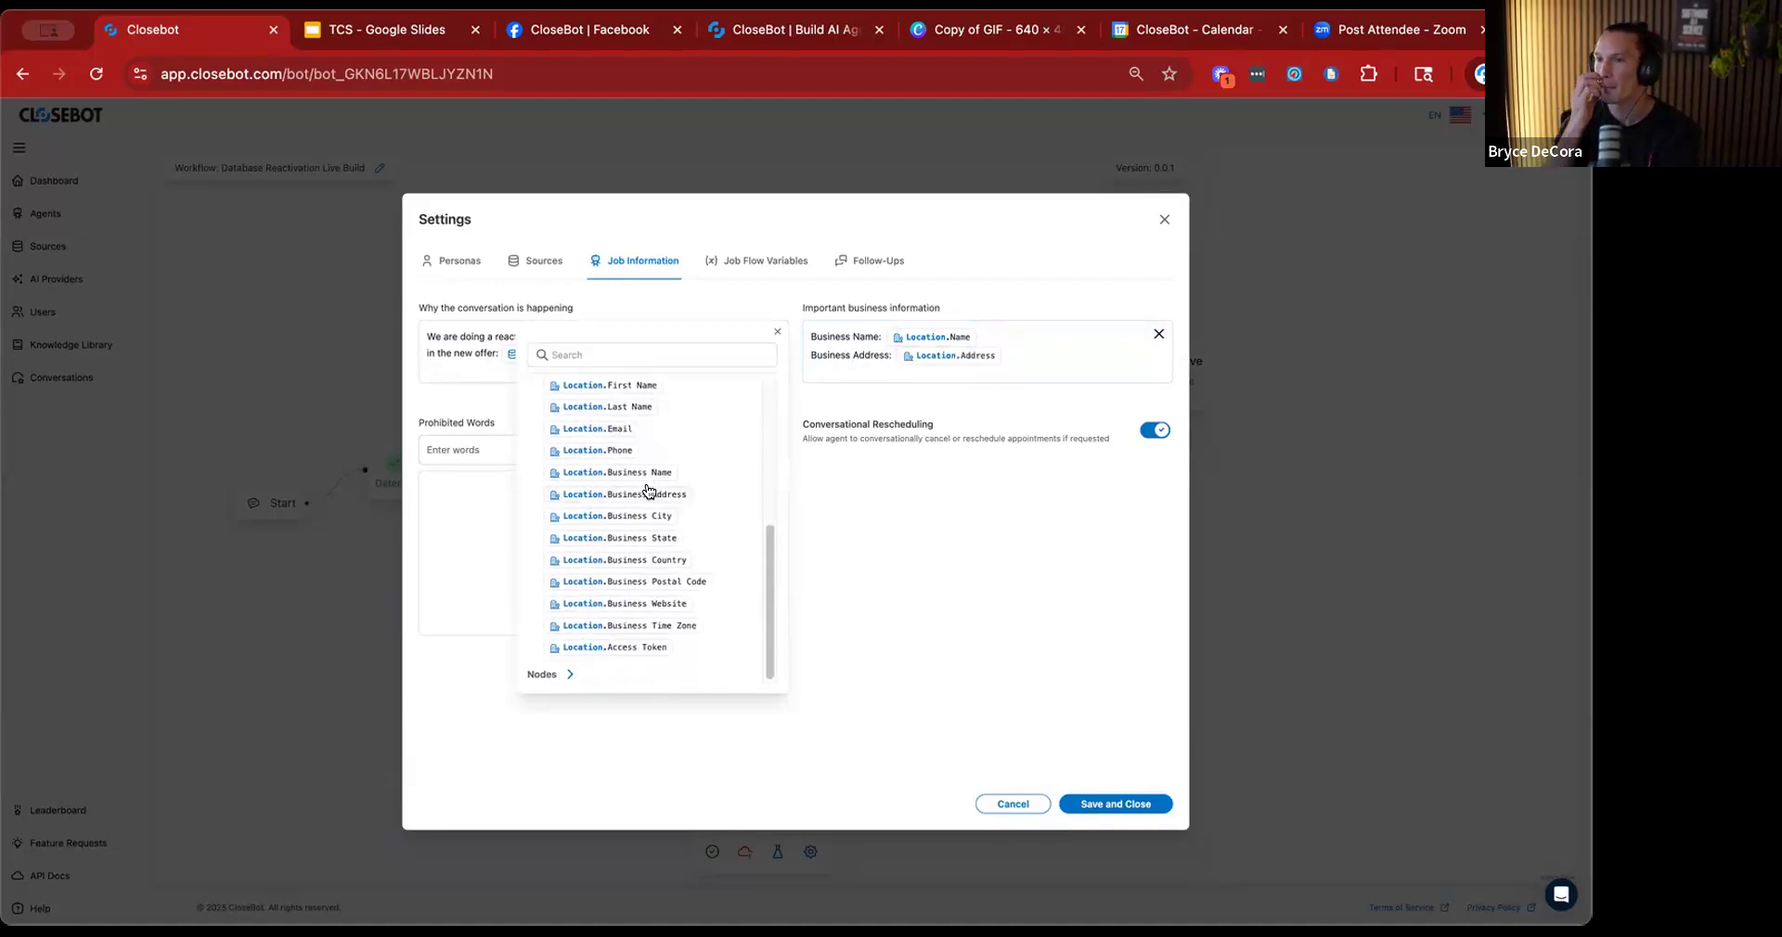
click(1024, 353)
key(Return)
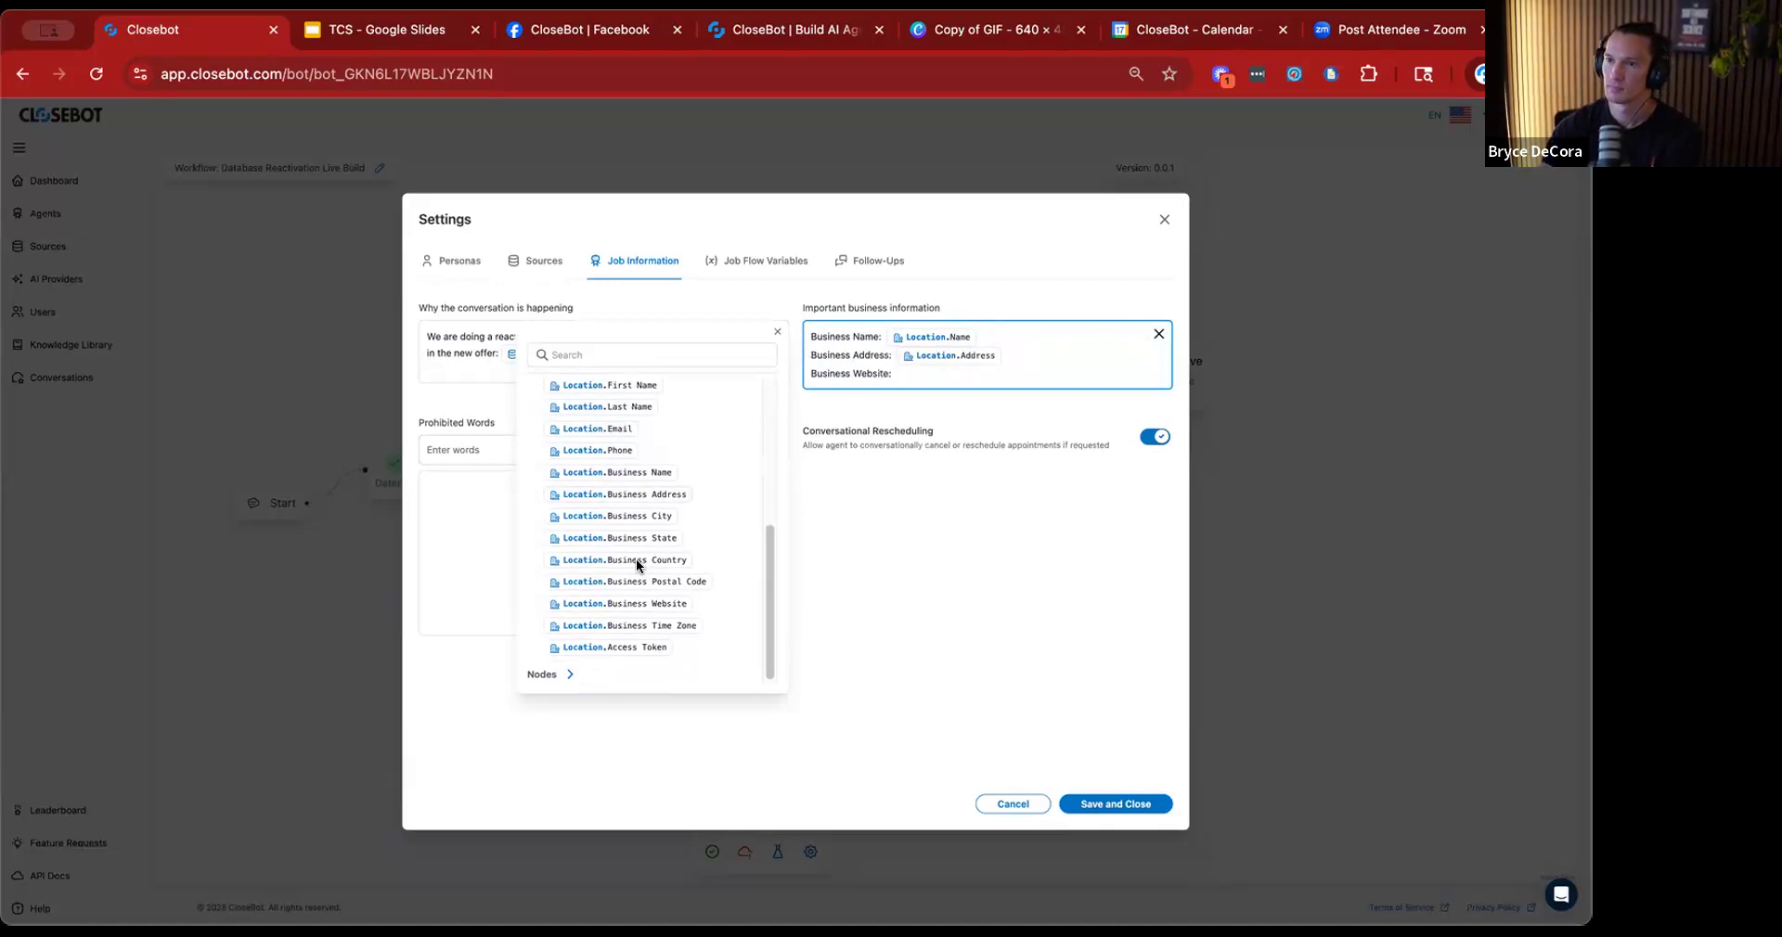
click(637, 602)
scroll(617, 485, up, 1)
click(1054, 368)
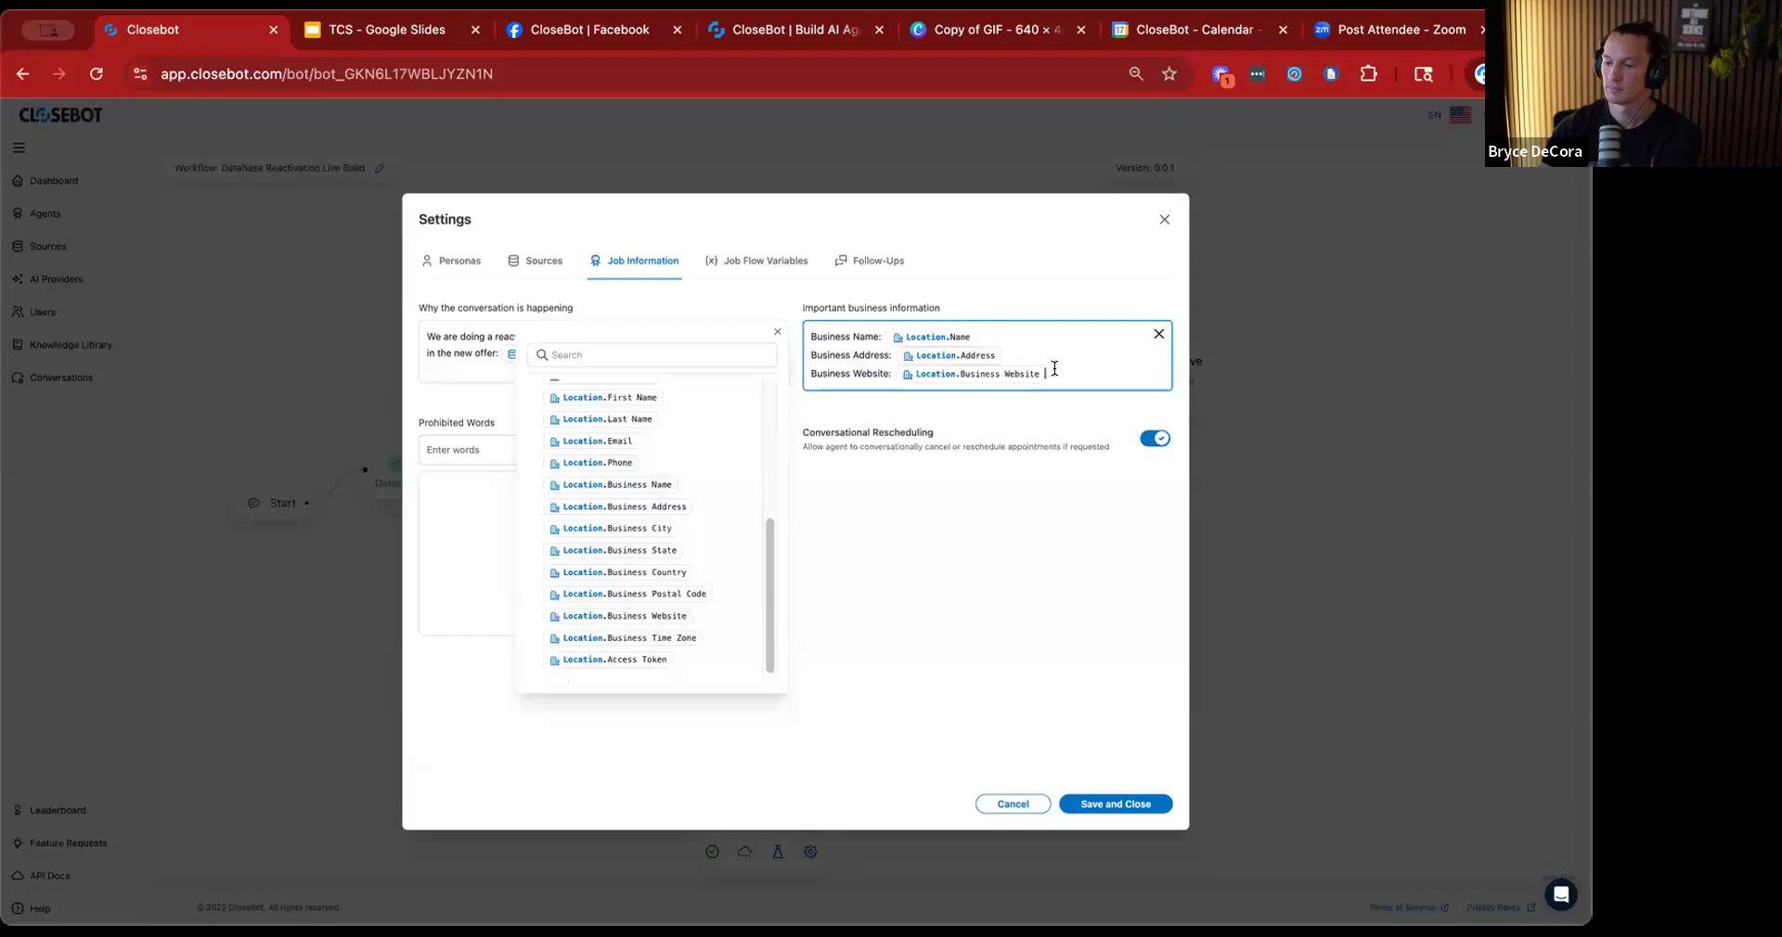
Add a phone line with the Location.Phone variable and shorten the business information labels to Name, Address, Website and Phone.
key(Return)
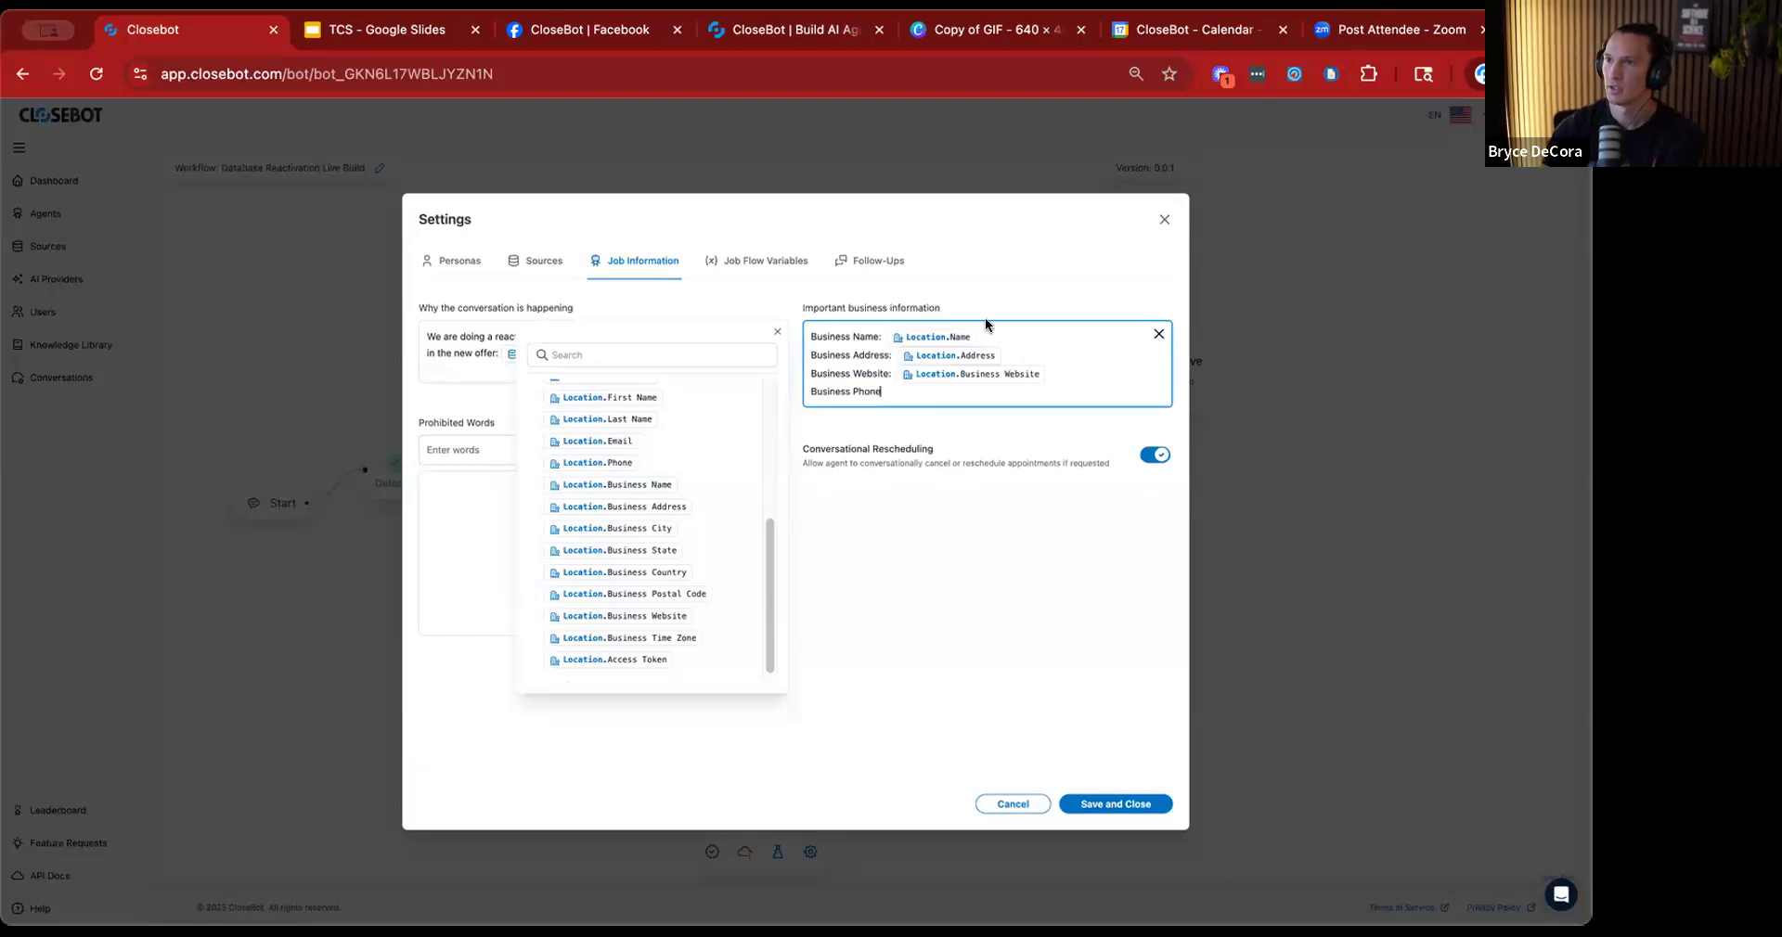
drag(850, 337, 805, 339)
key(BackSpace)
drag(813, 355, 807, 391)
key(BackSpace)
key(BackSpace)
key(BackSpace)
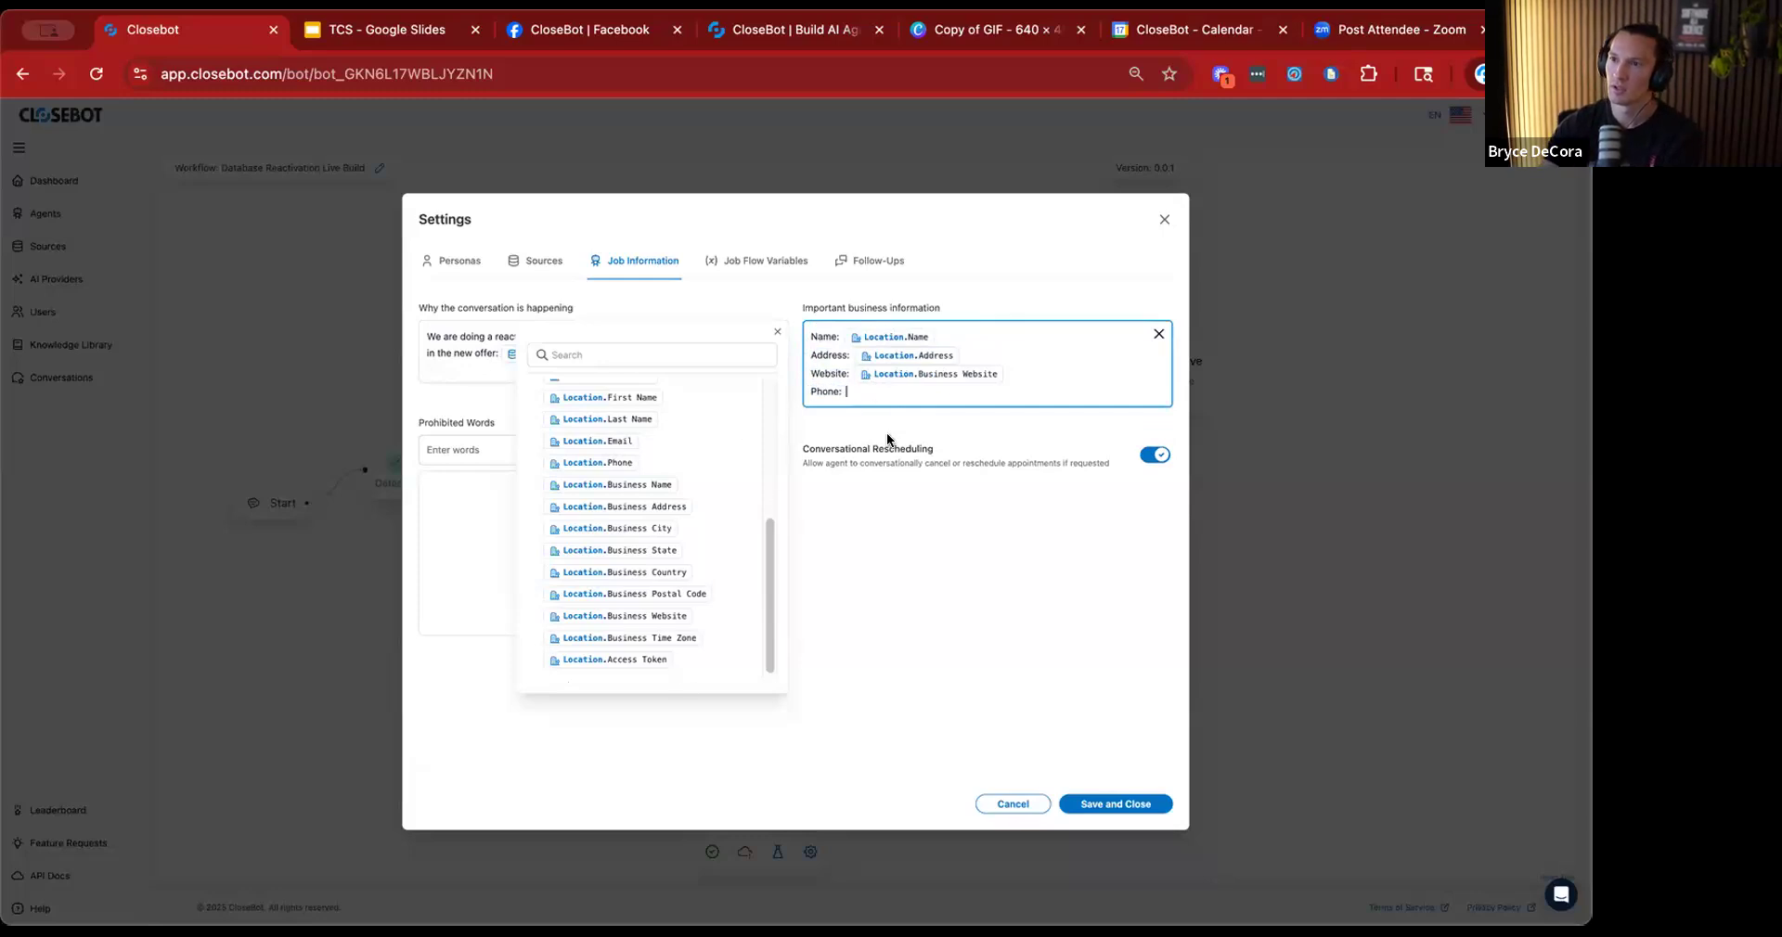
click(608, 463)
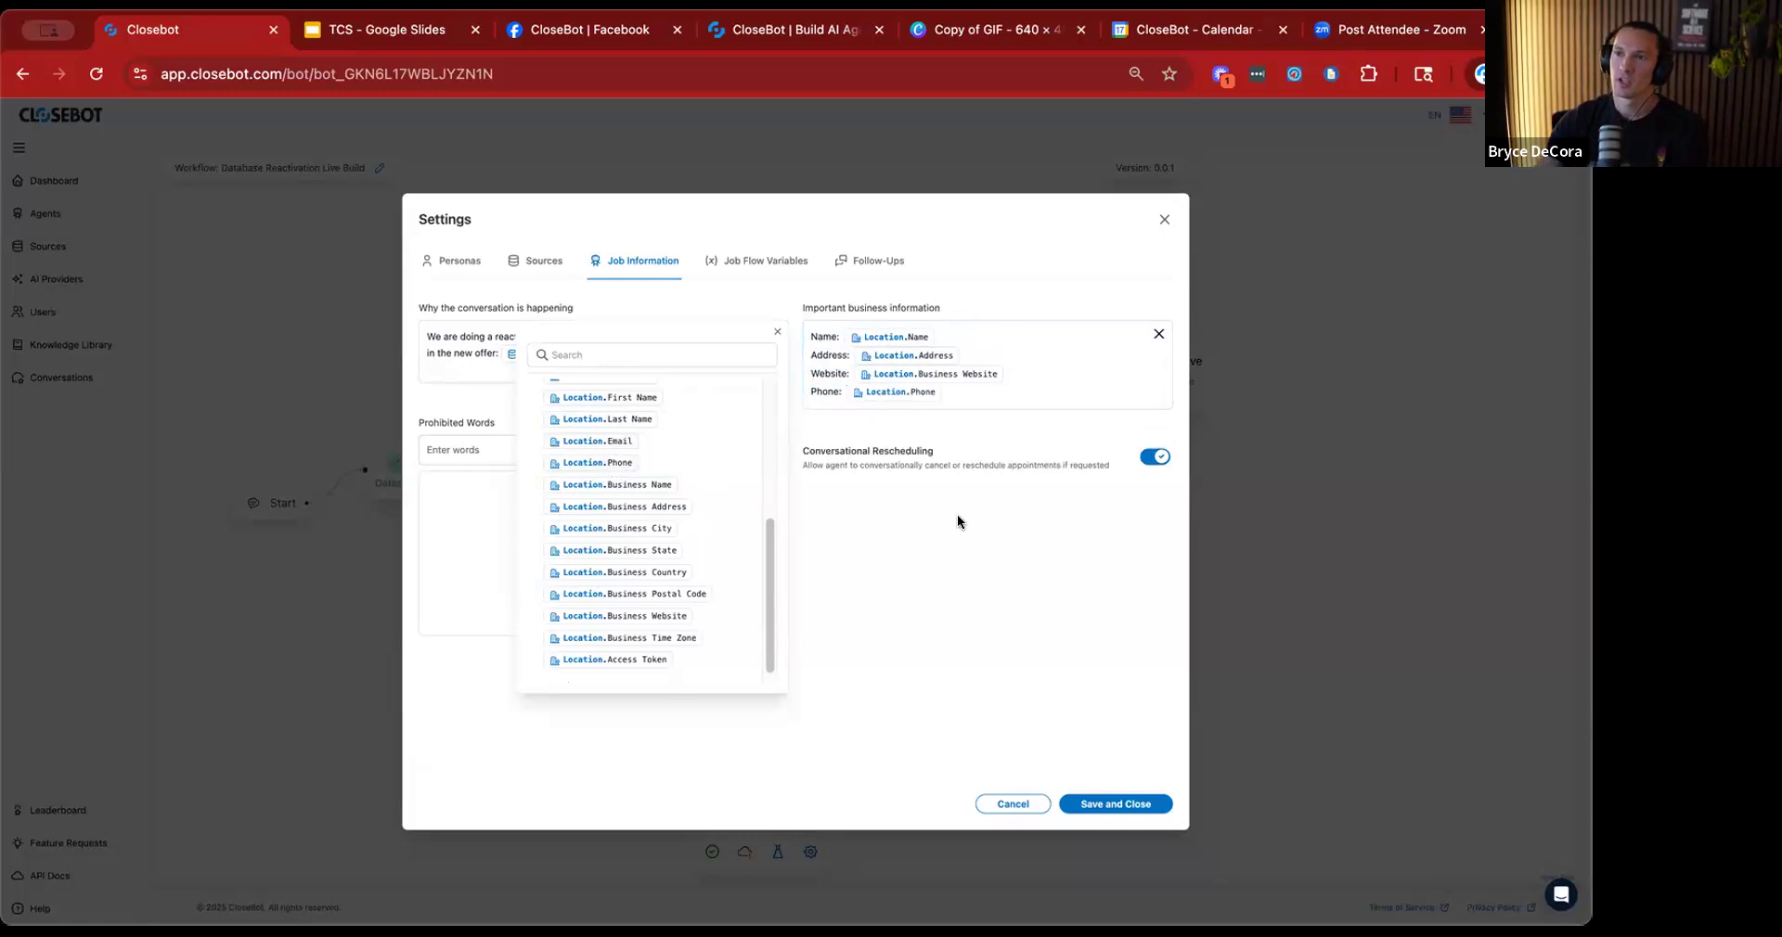
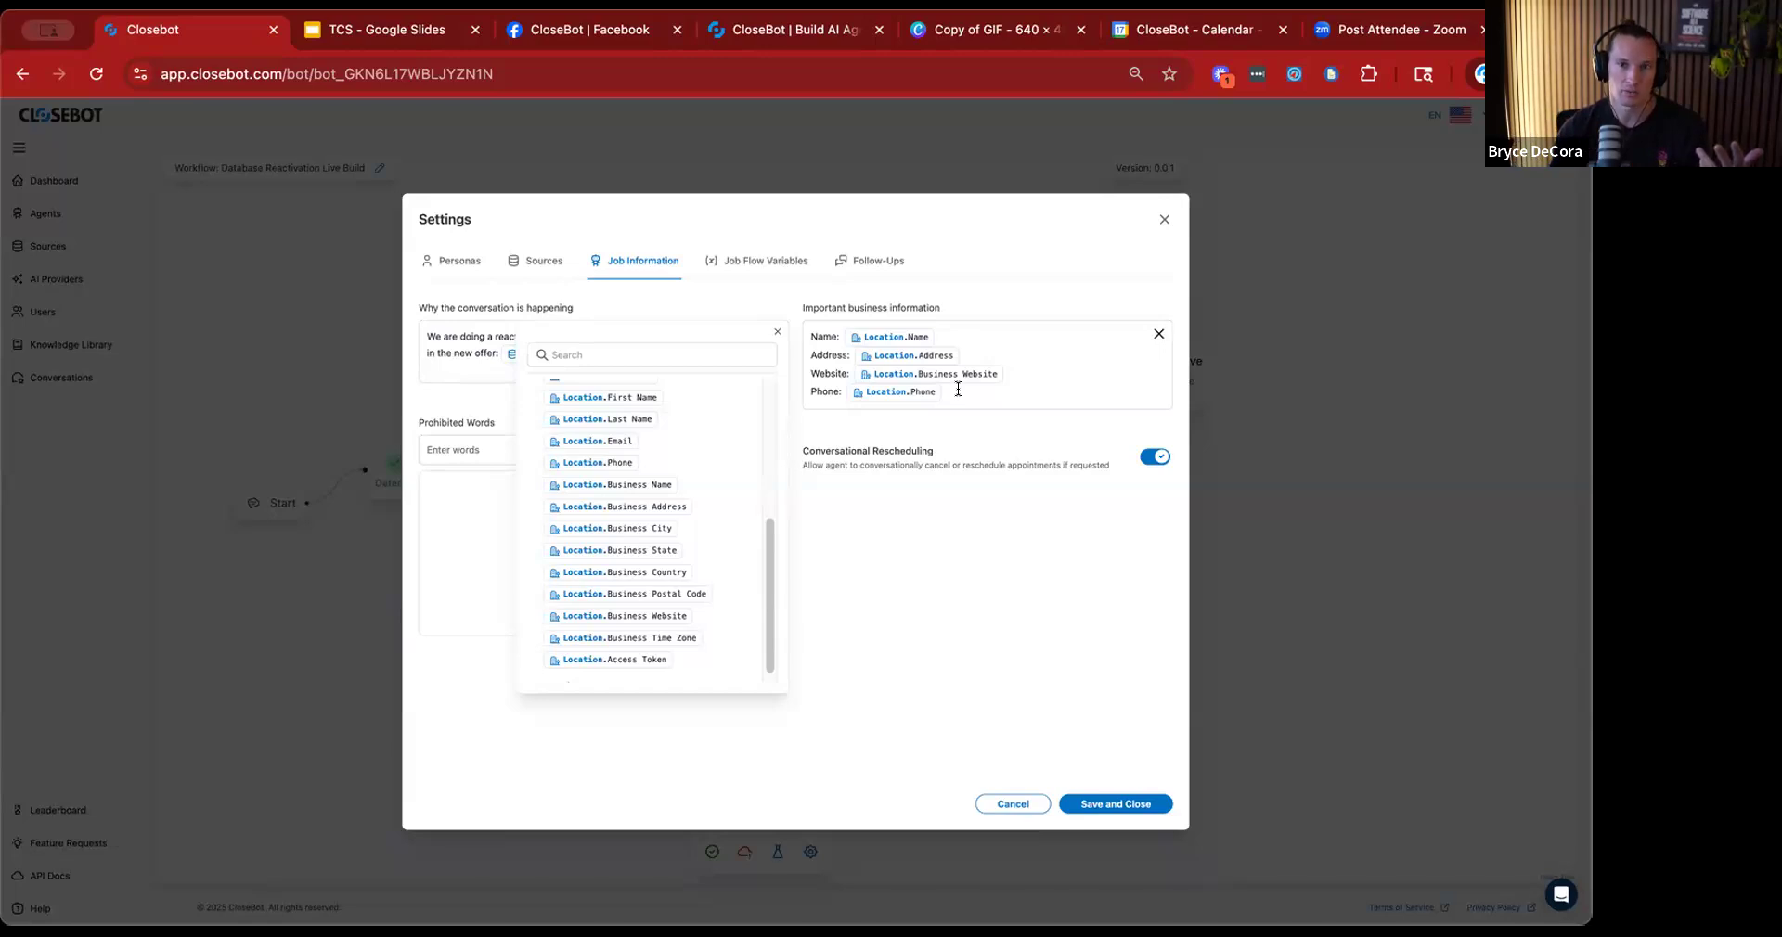
Add an "Other info:" line below the phone line in the important business information, separated by a blank line, and save the settings.
click(958, 389)
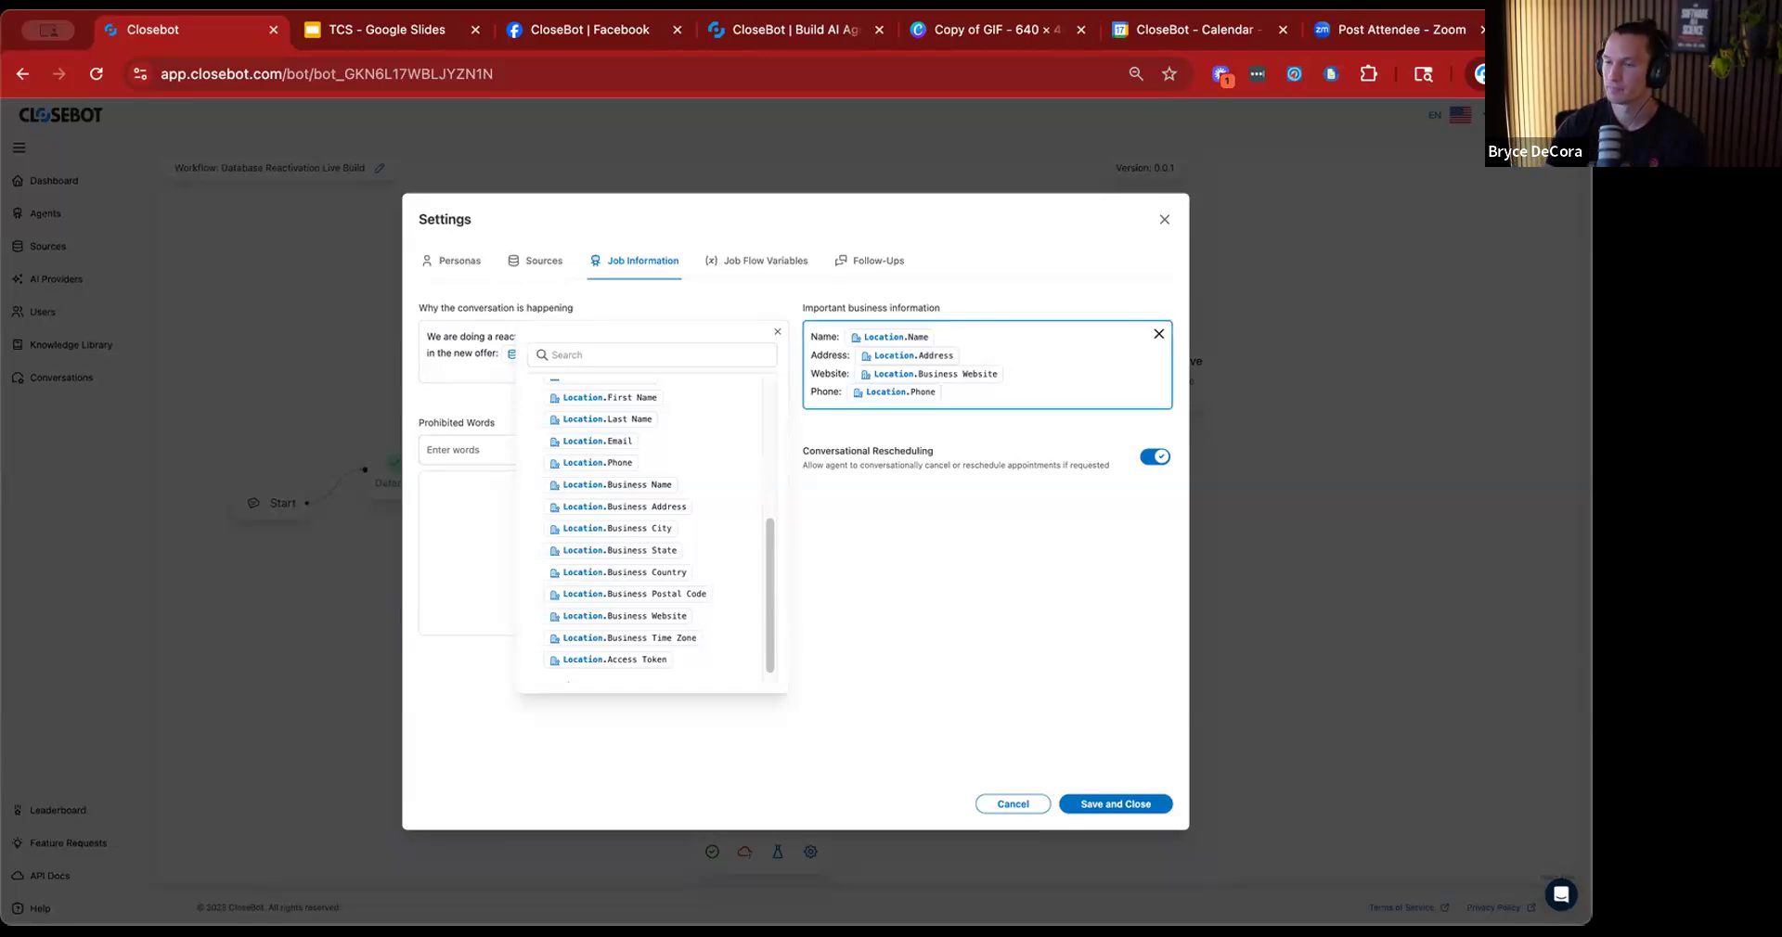
key(Return)
key(Return)
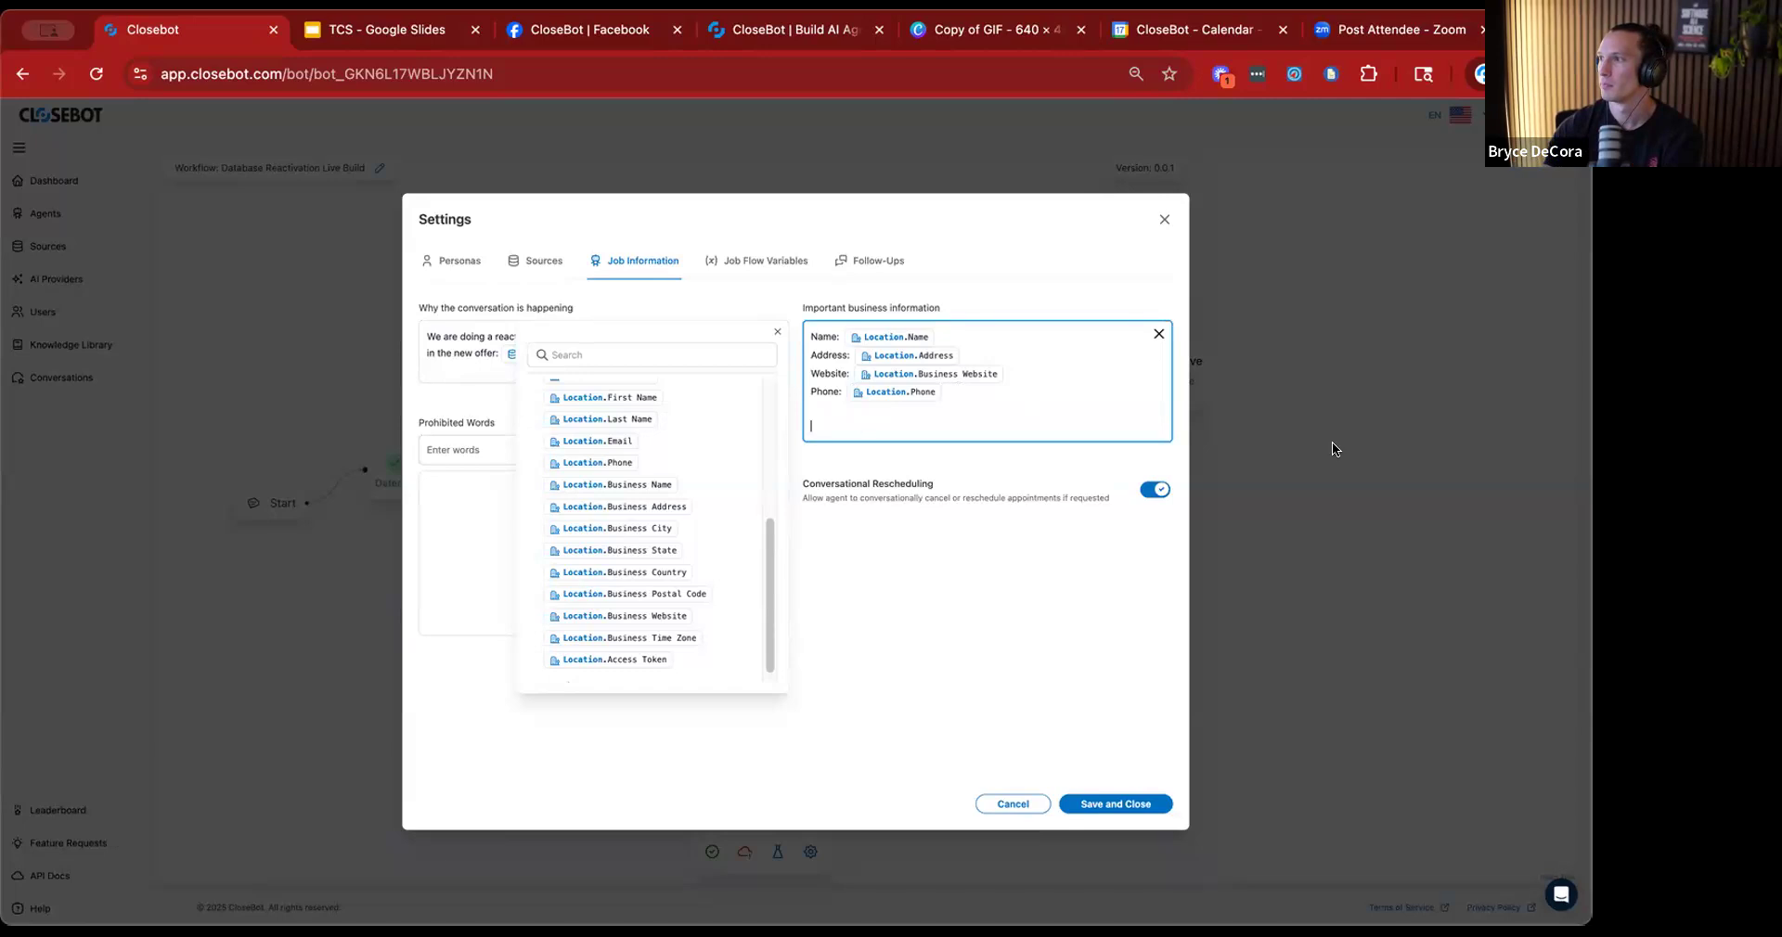
text(Ot)
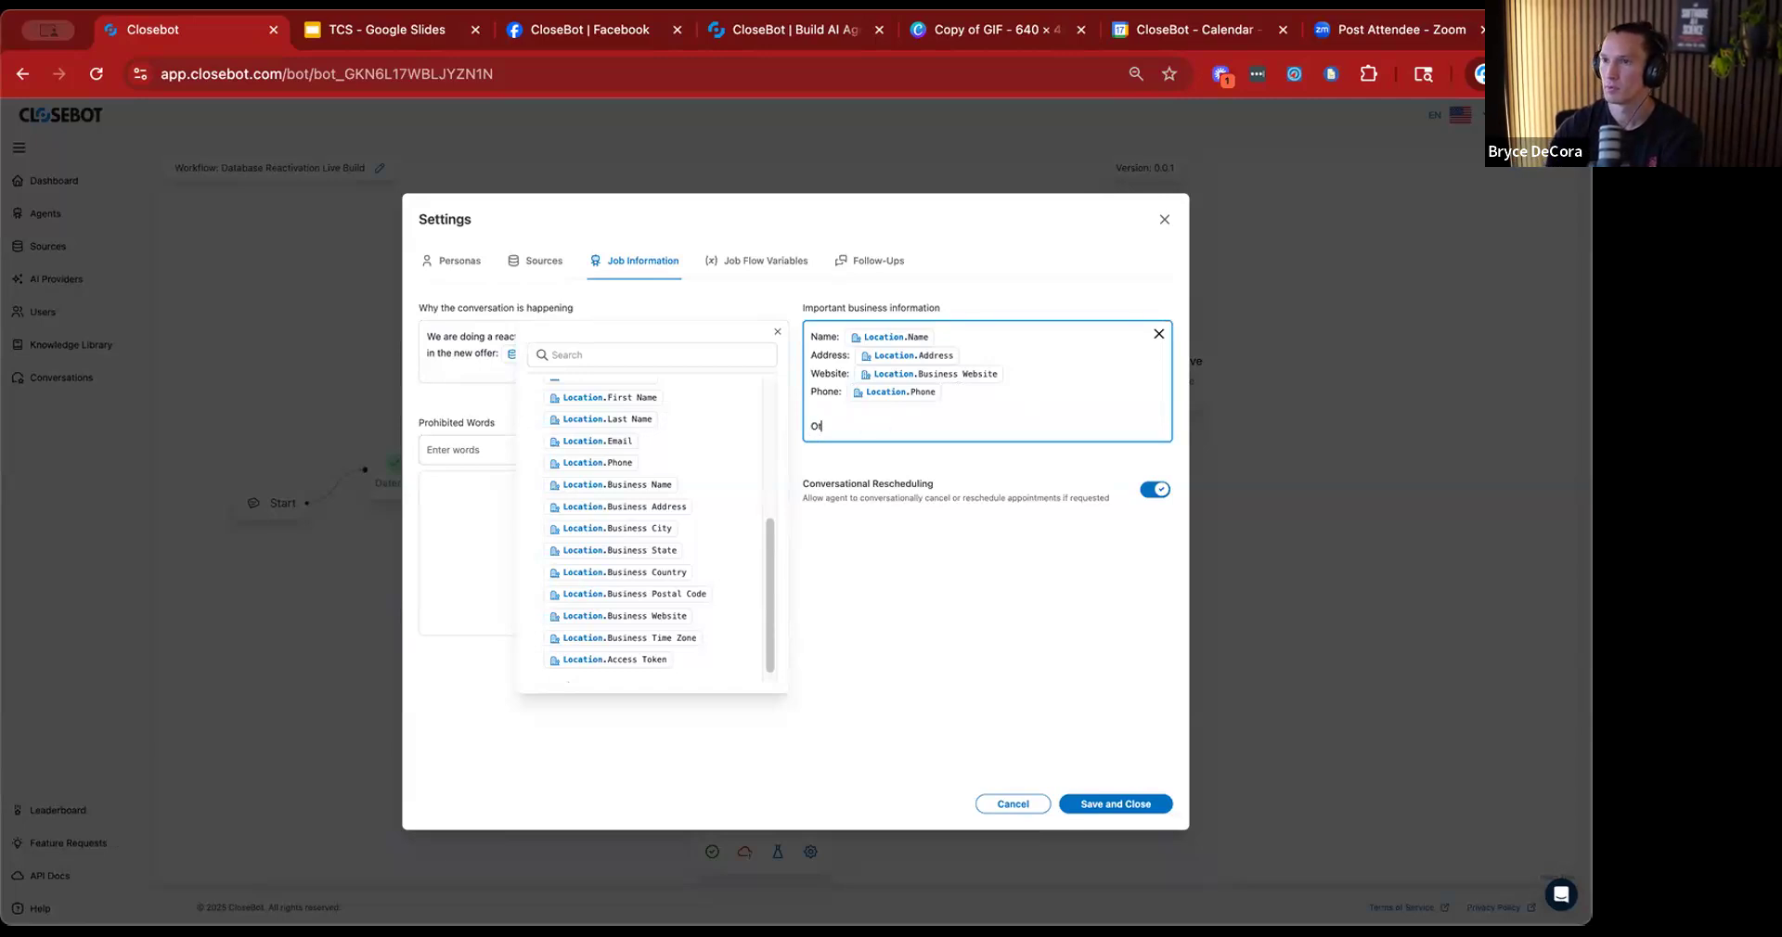
text(her (nfo:)
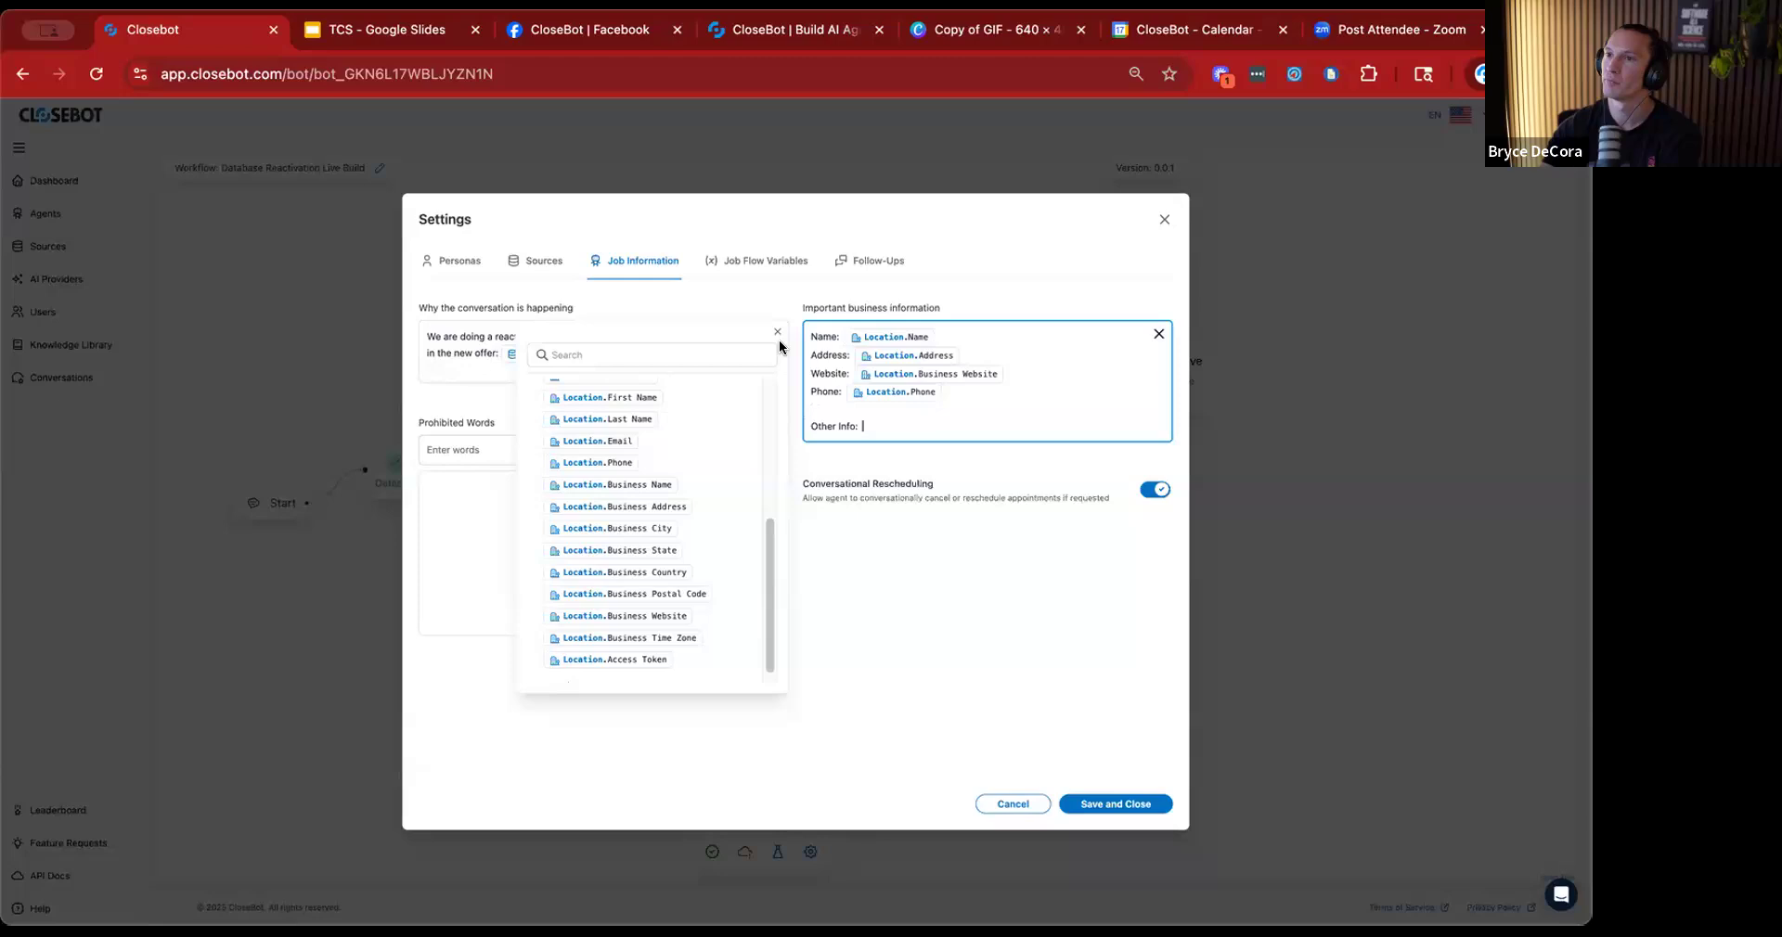
click(778, 332)
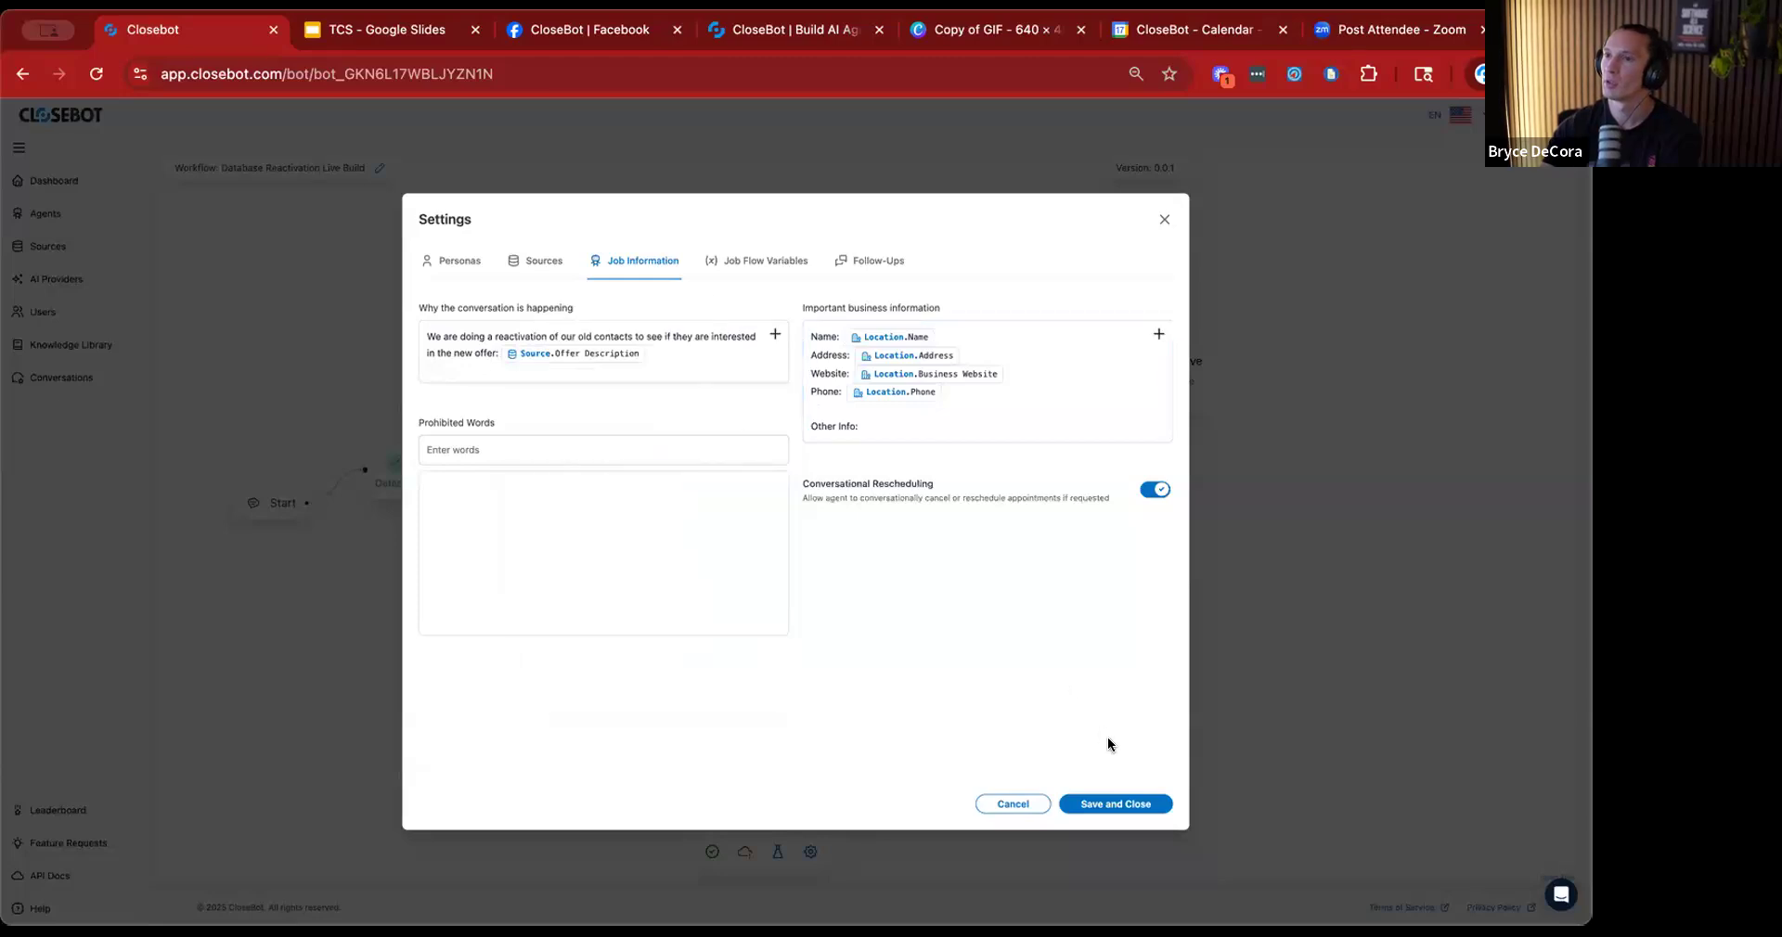
click(1128, 803)
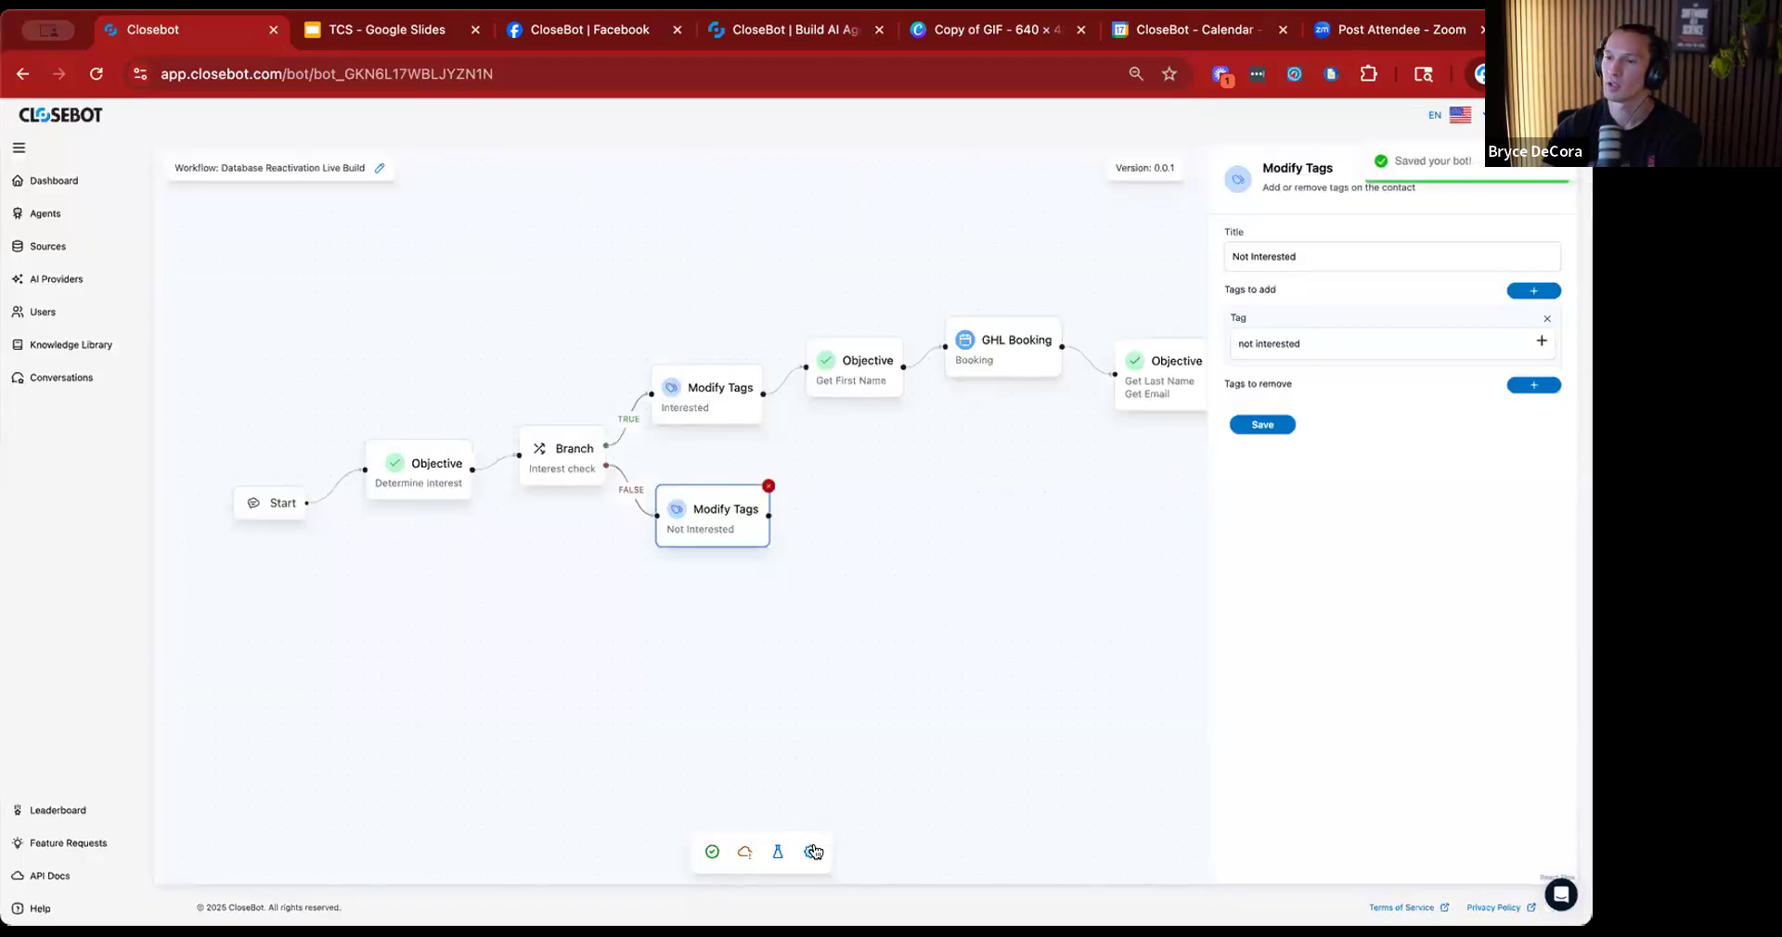
Reopen the workflow settings at the job flow variables.
click(810, 852)
click(770, 263)
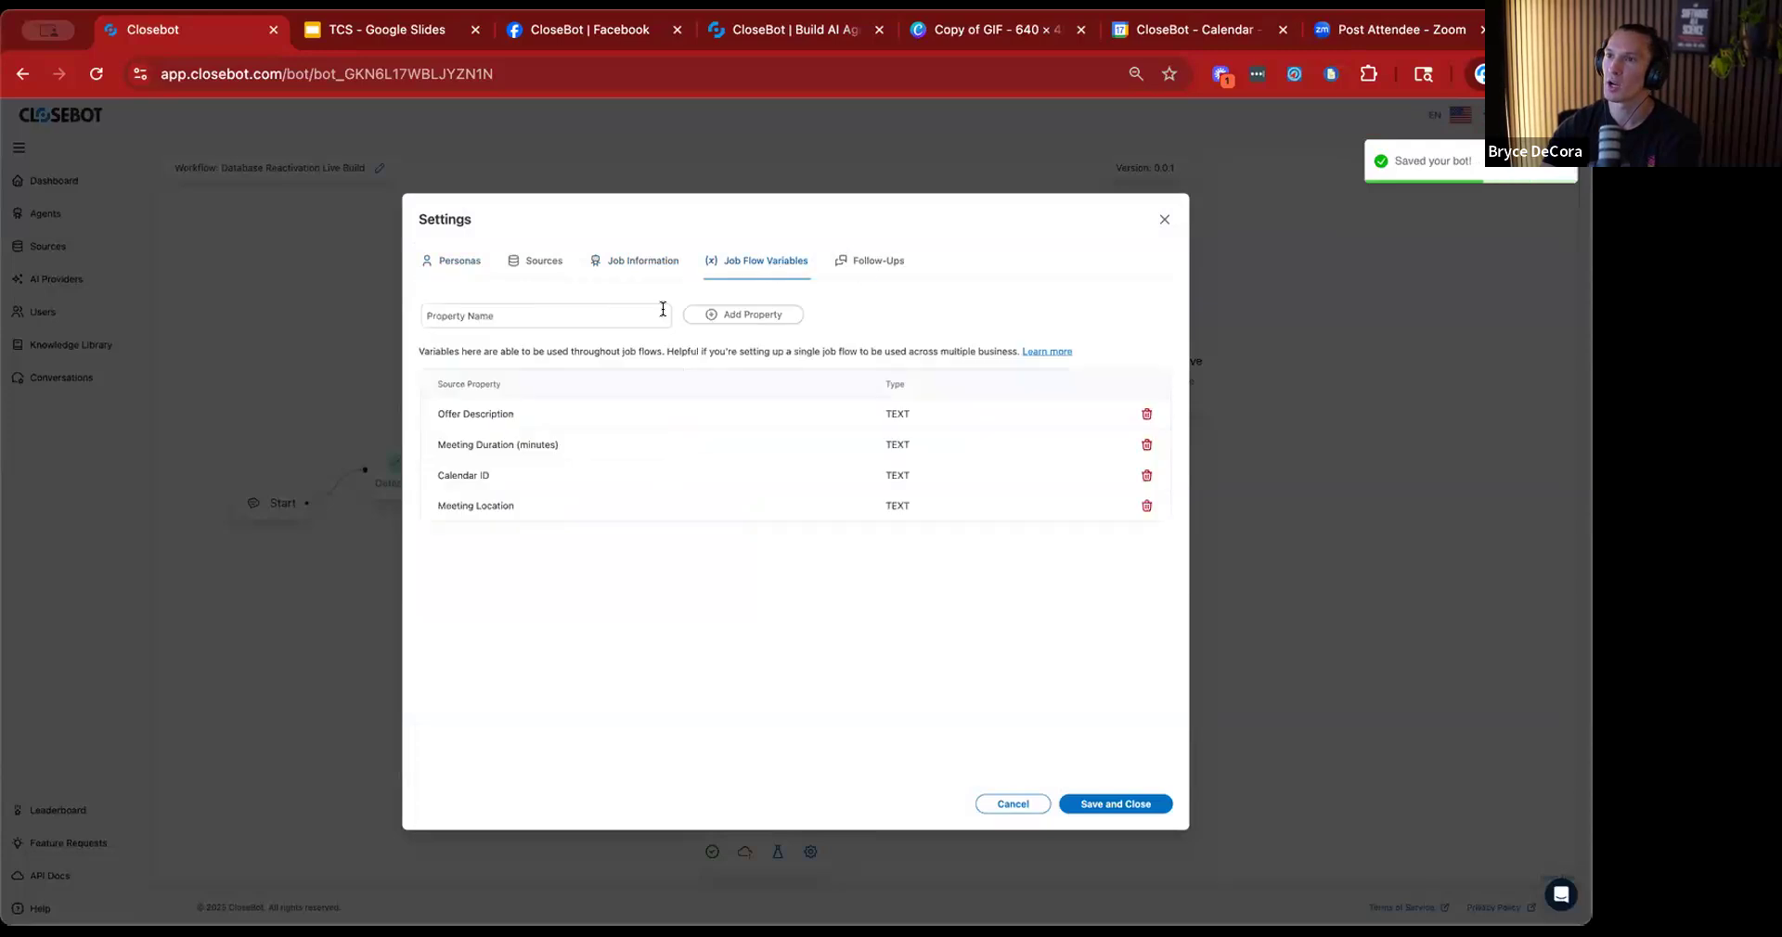
click(592, 316)
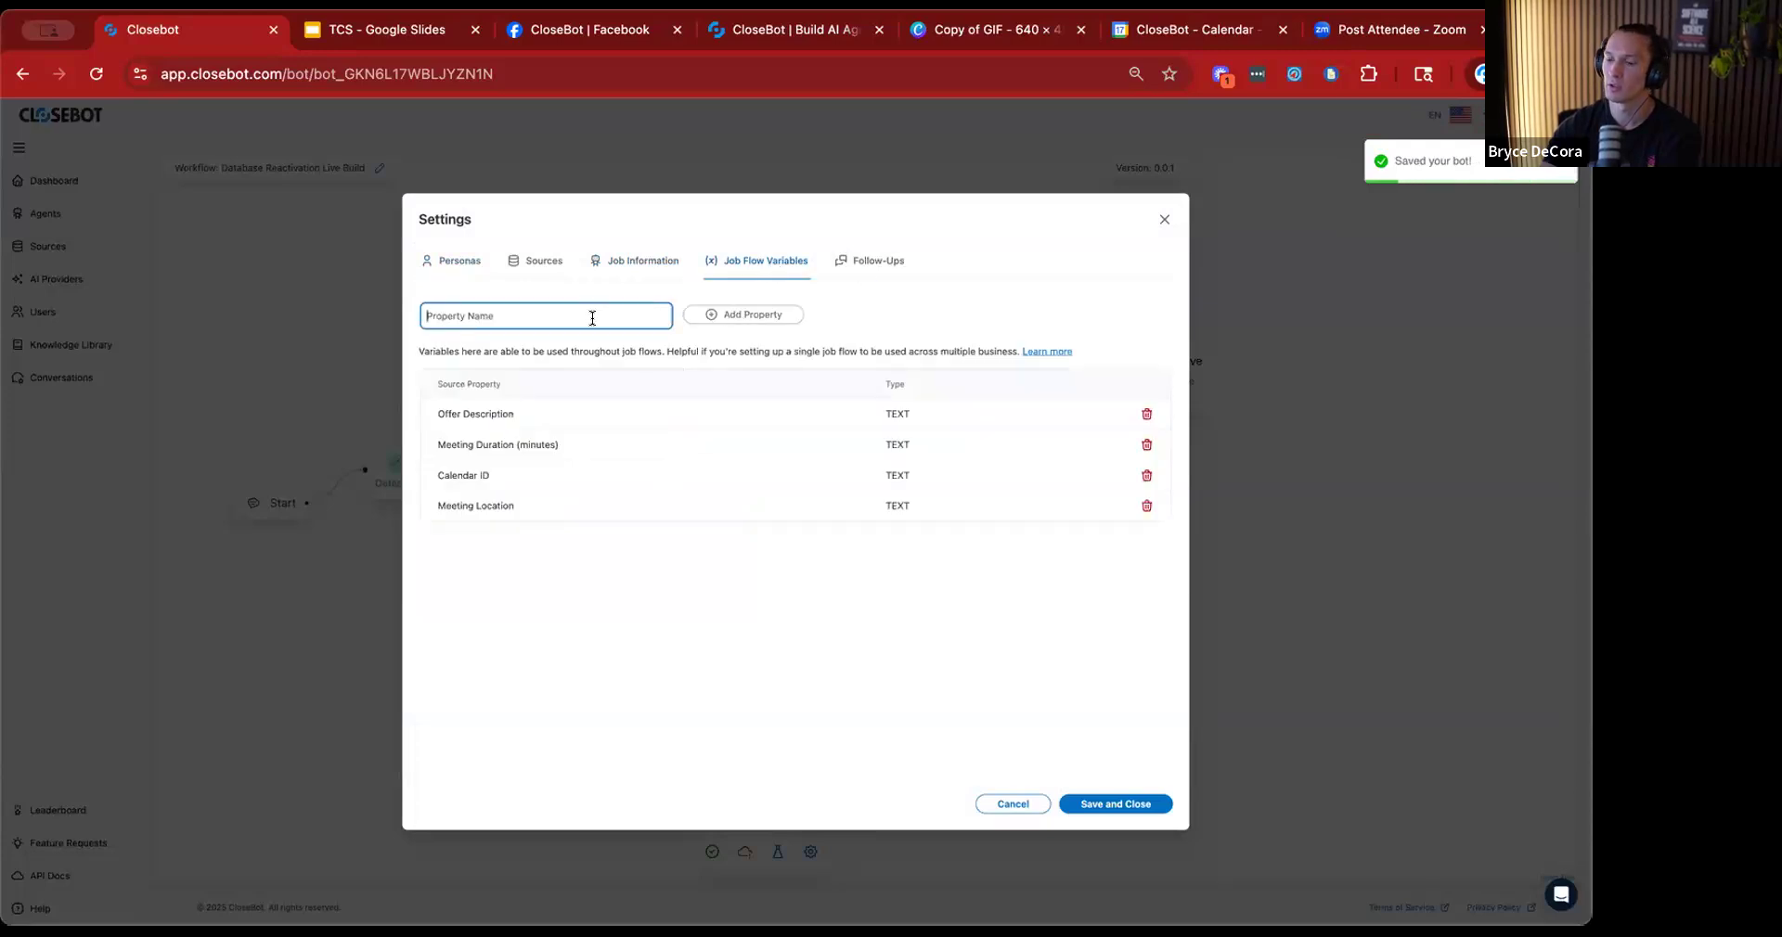
text(Busine)
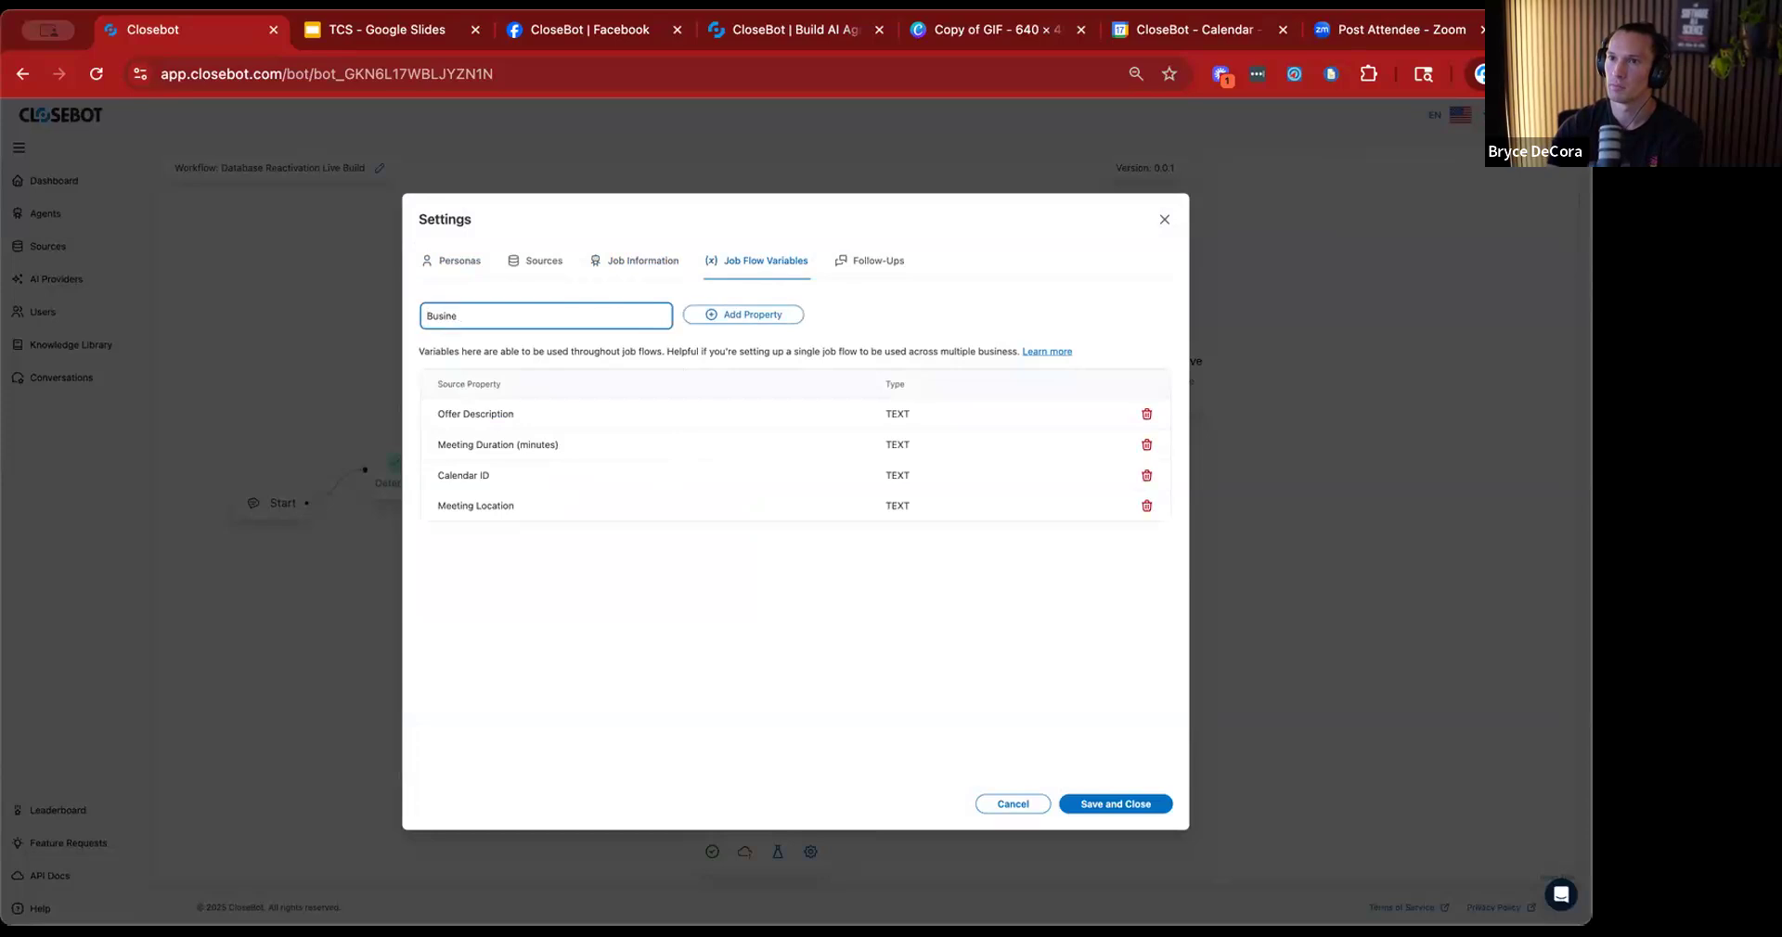
text(ss Information)
click(760, 314)
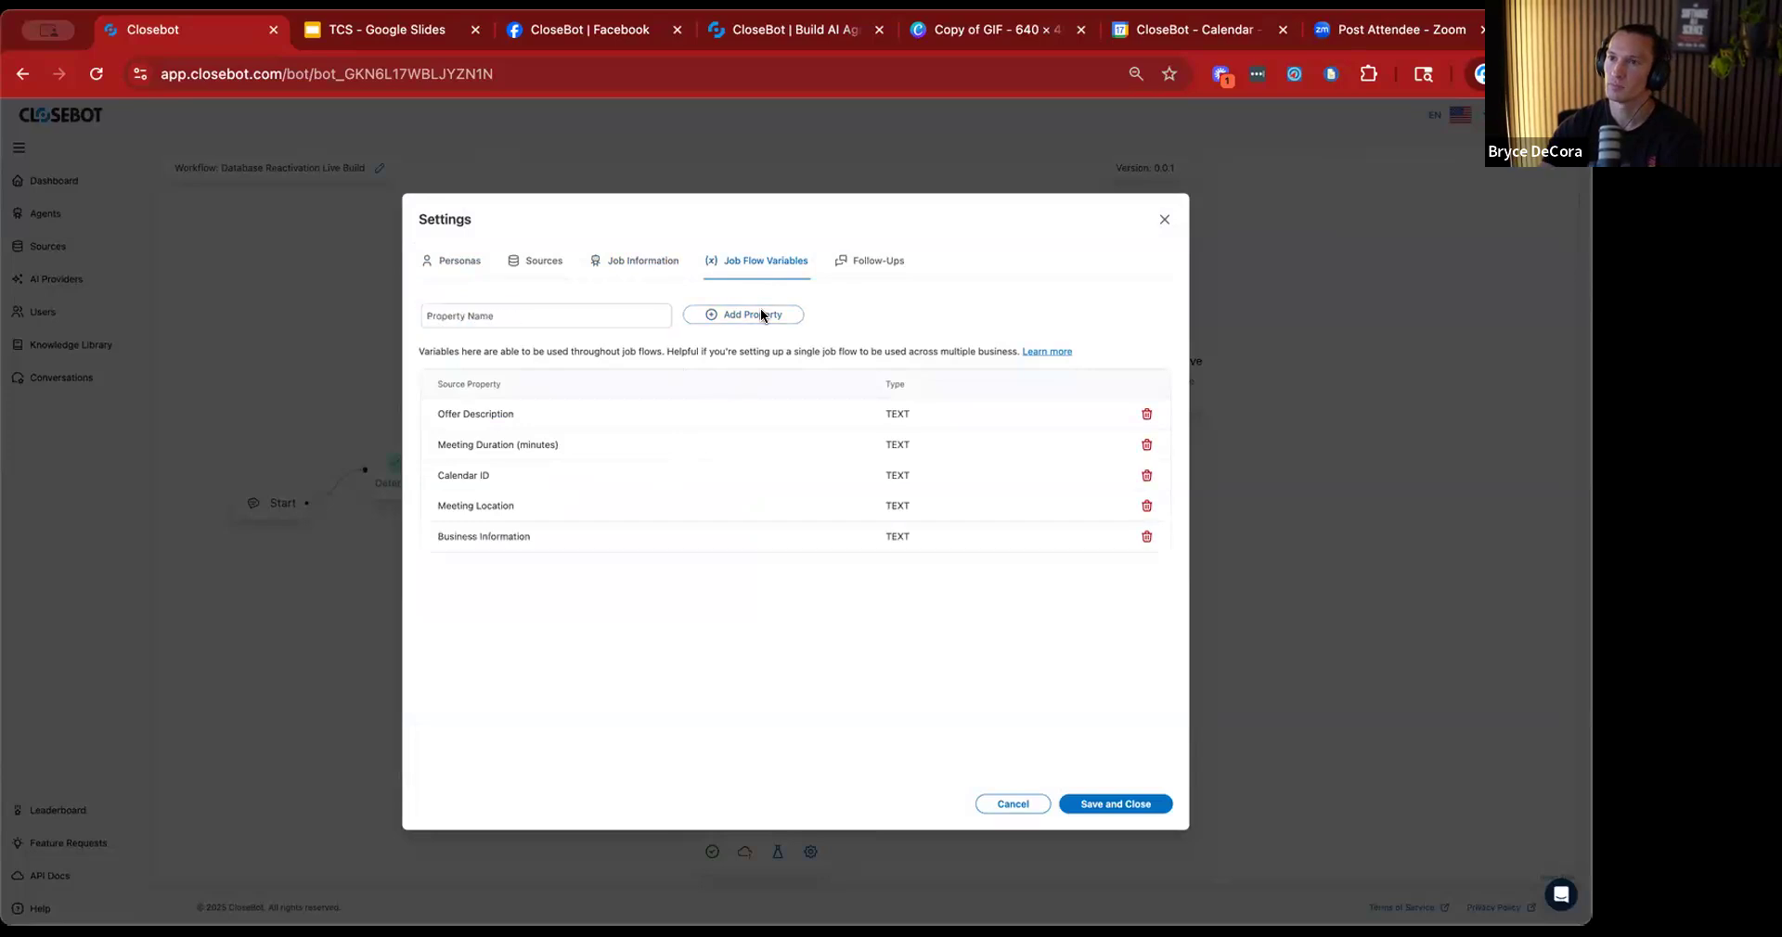
click(1141, 538)
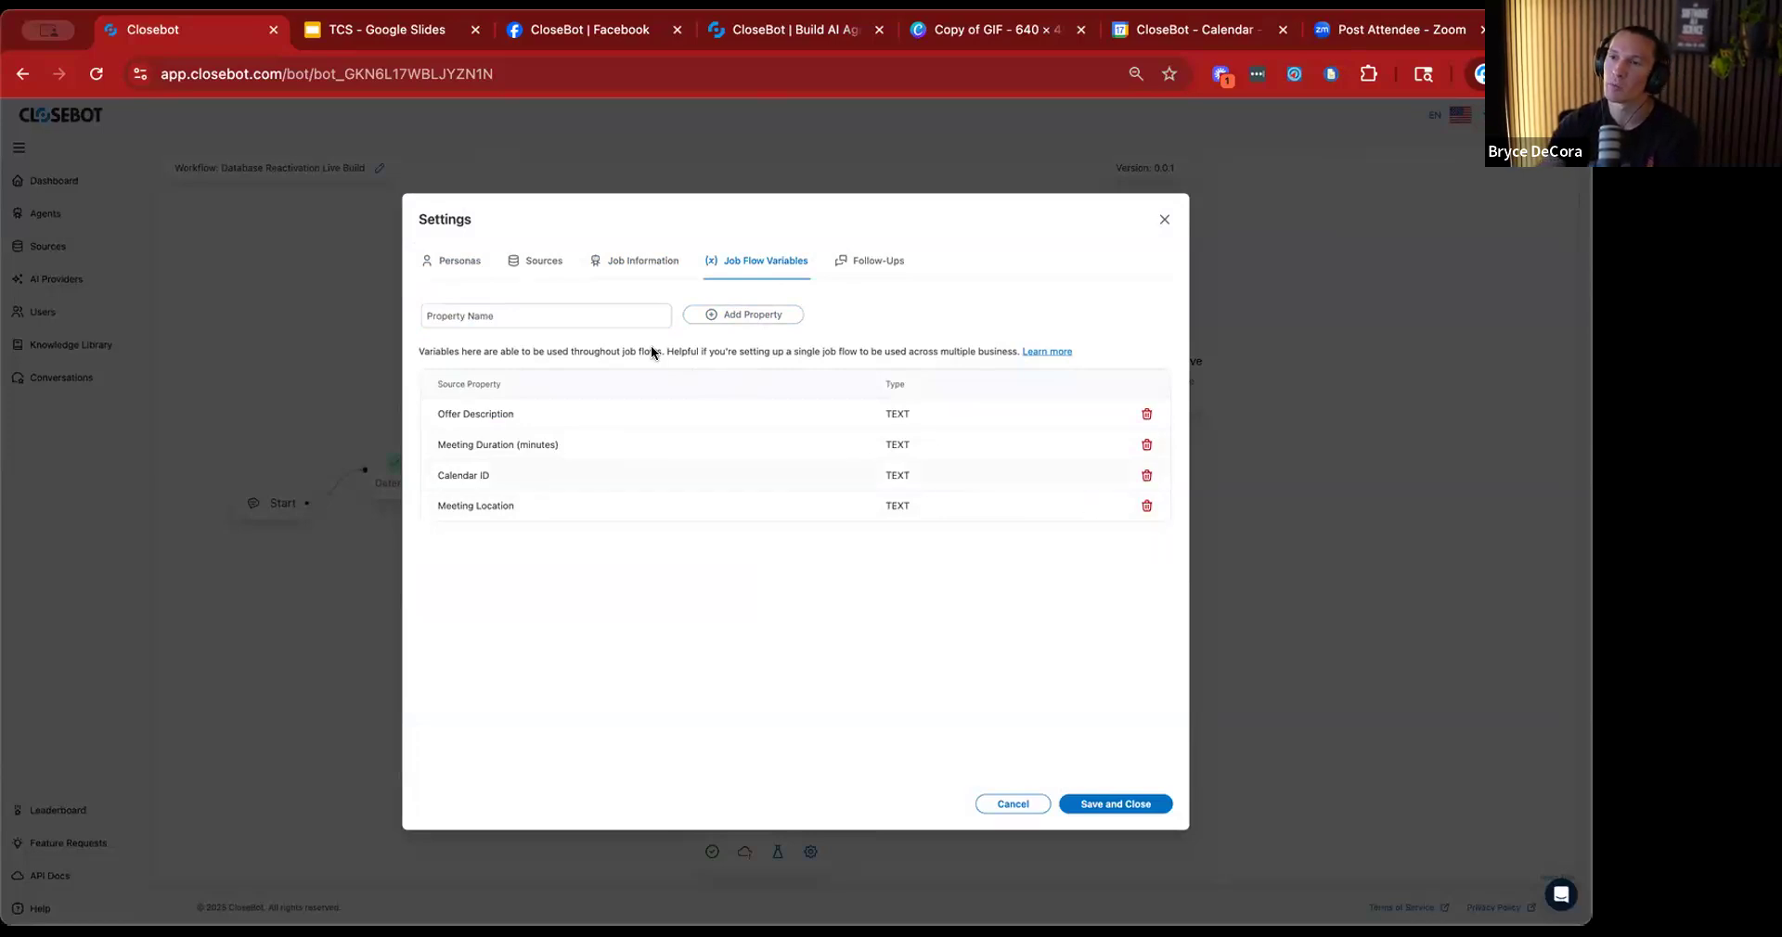
Add a job flow variable named "Misc. Info About Your Business" and save the settings.
click(540, 313)
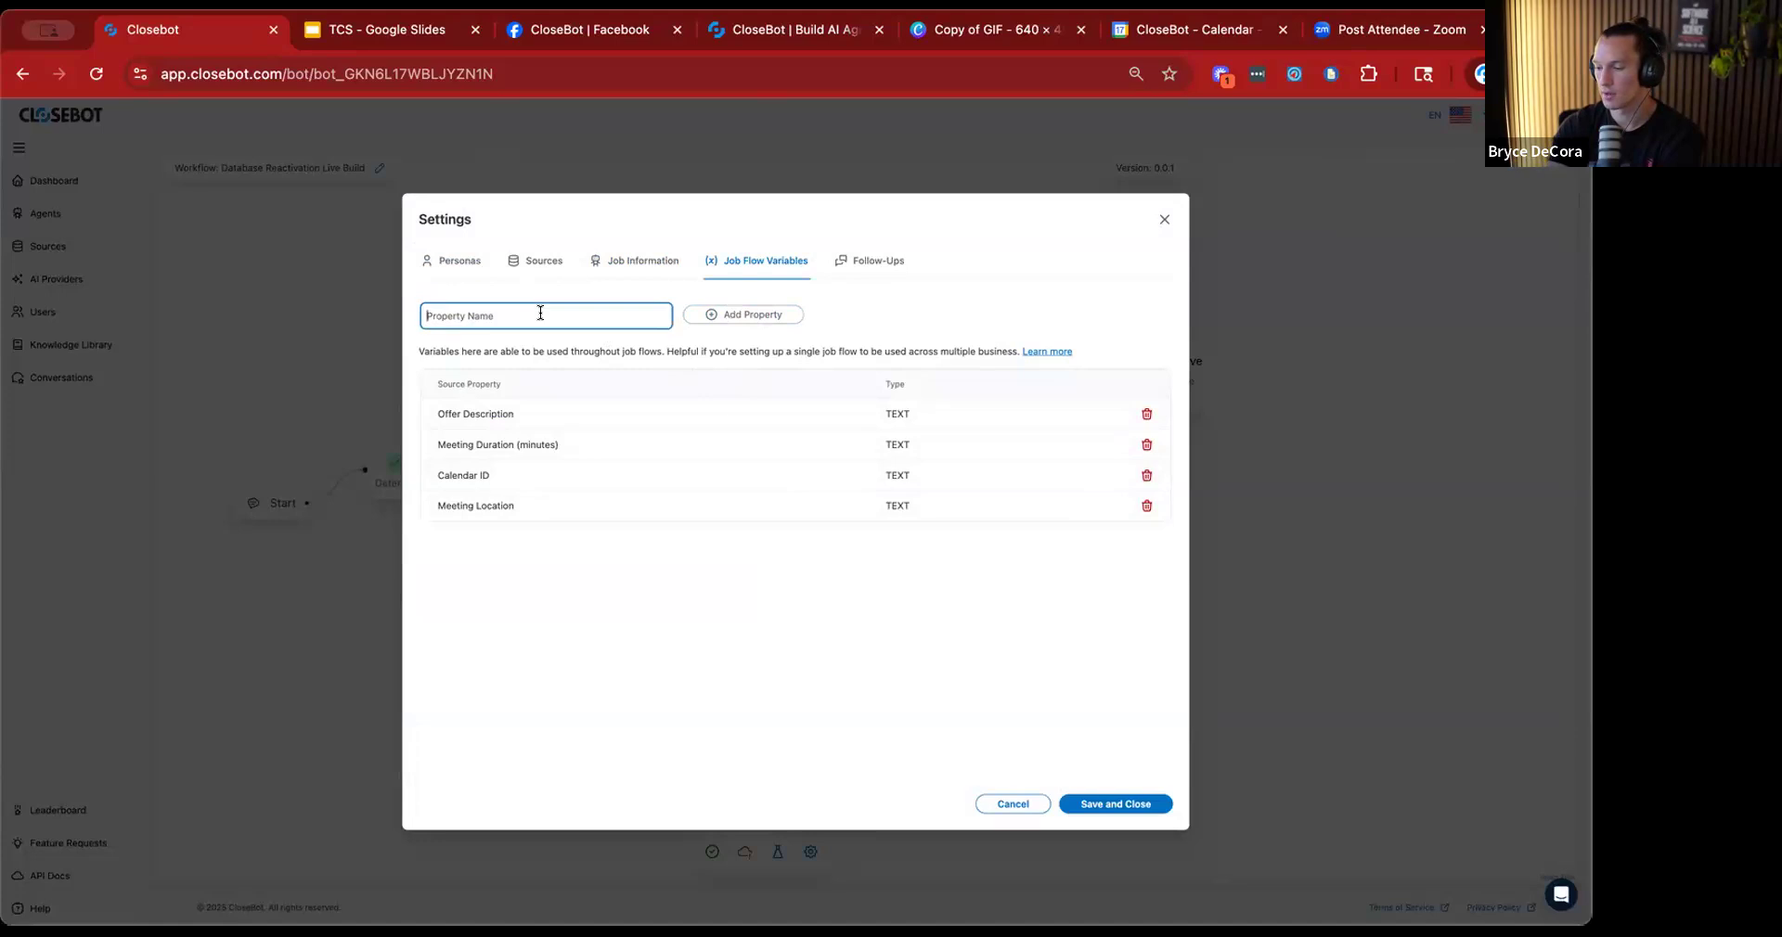
text(Misc. Info)
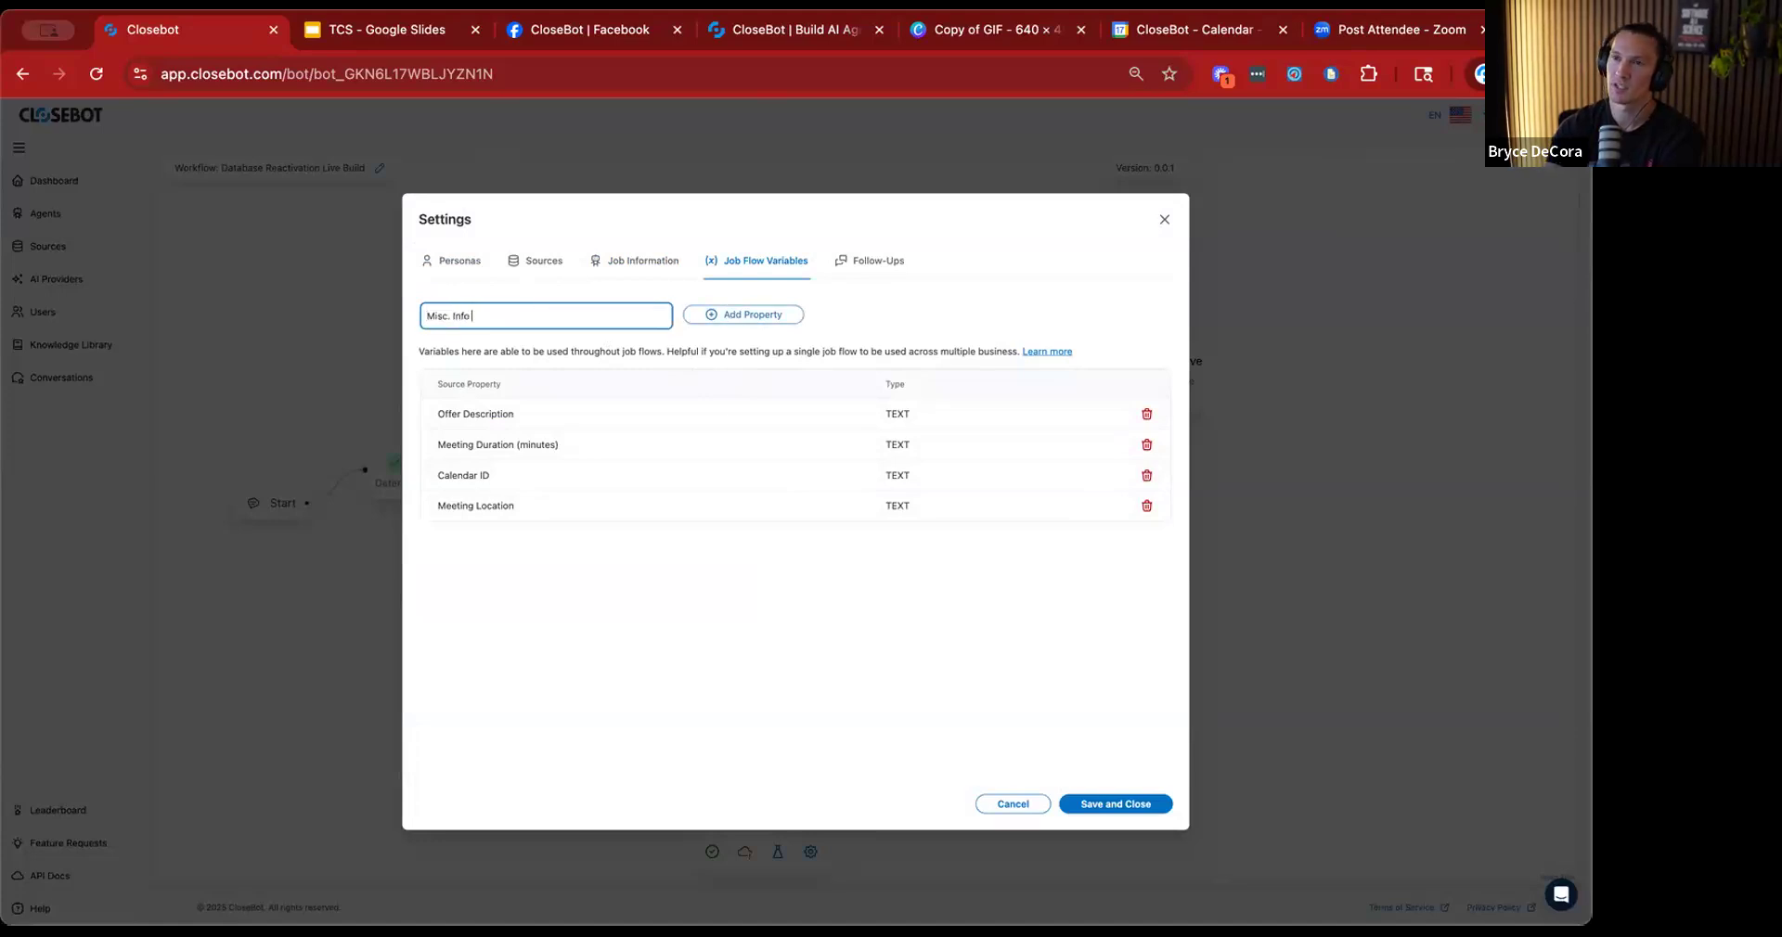
text( About Your)
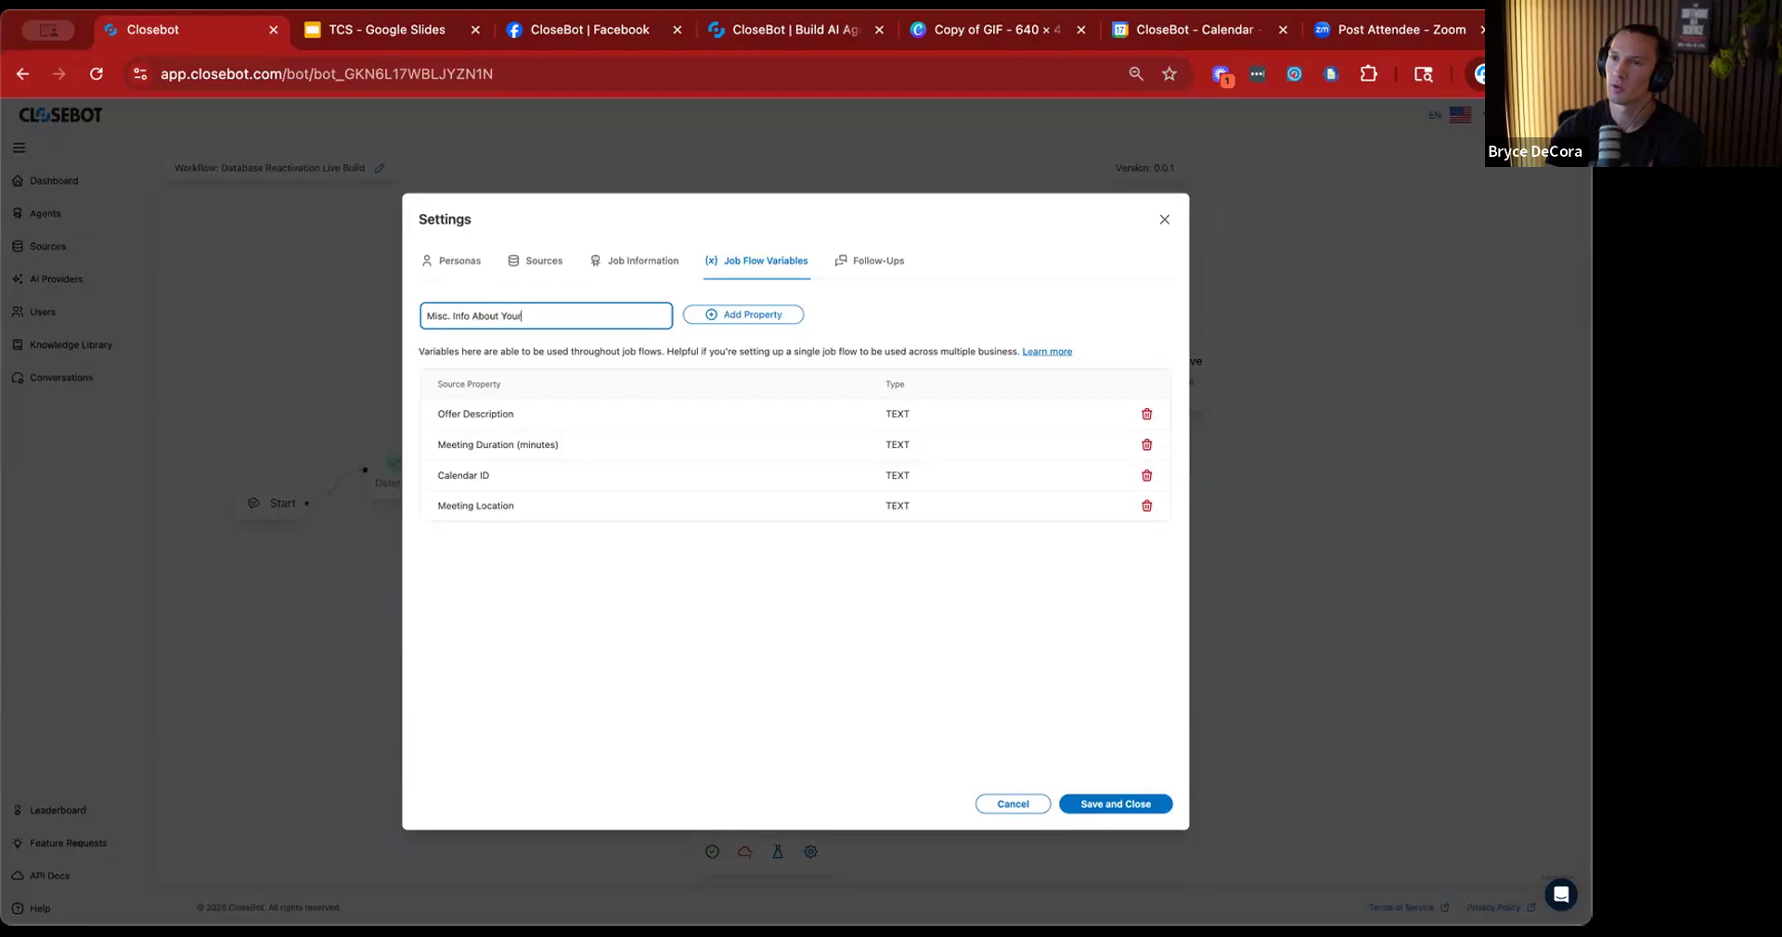
text( Business)
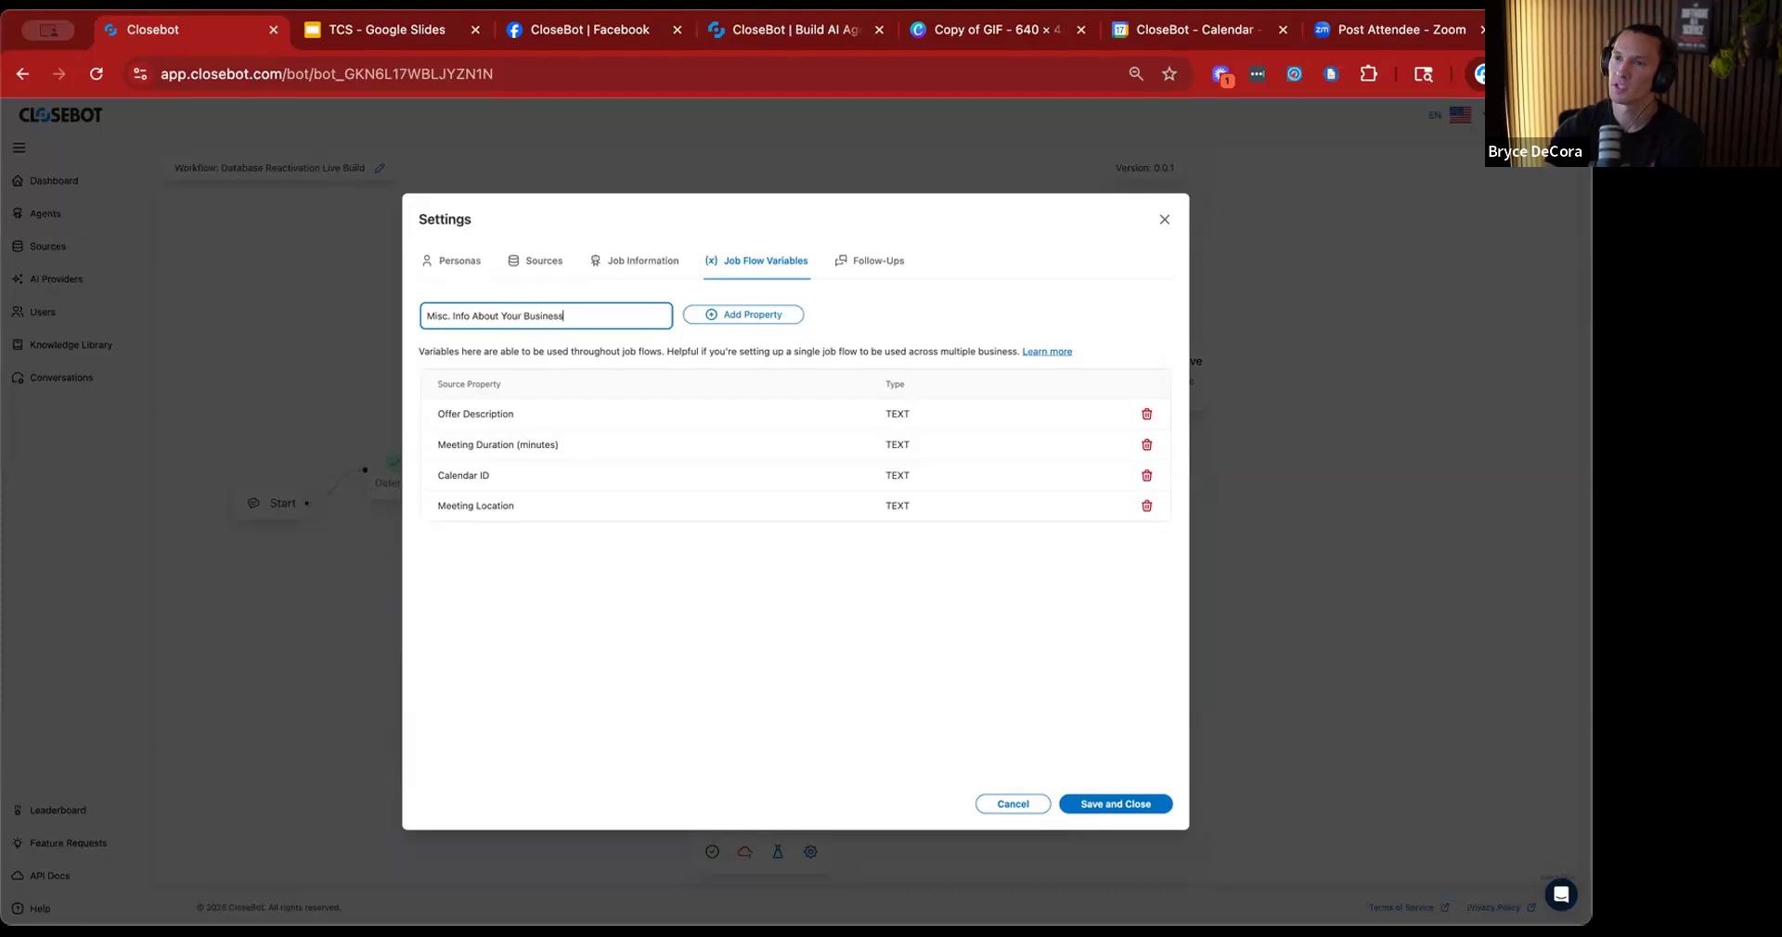
click(741, 317)
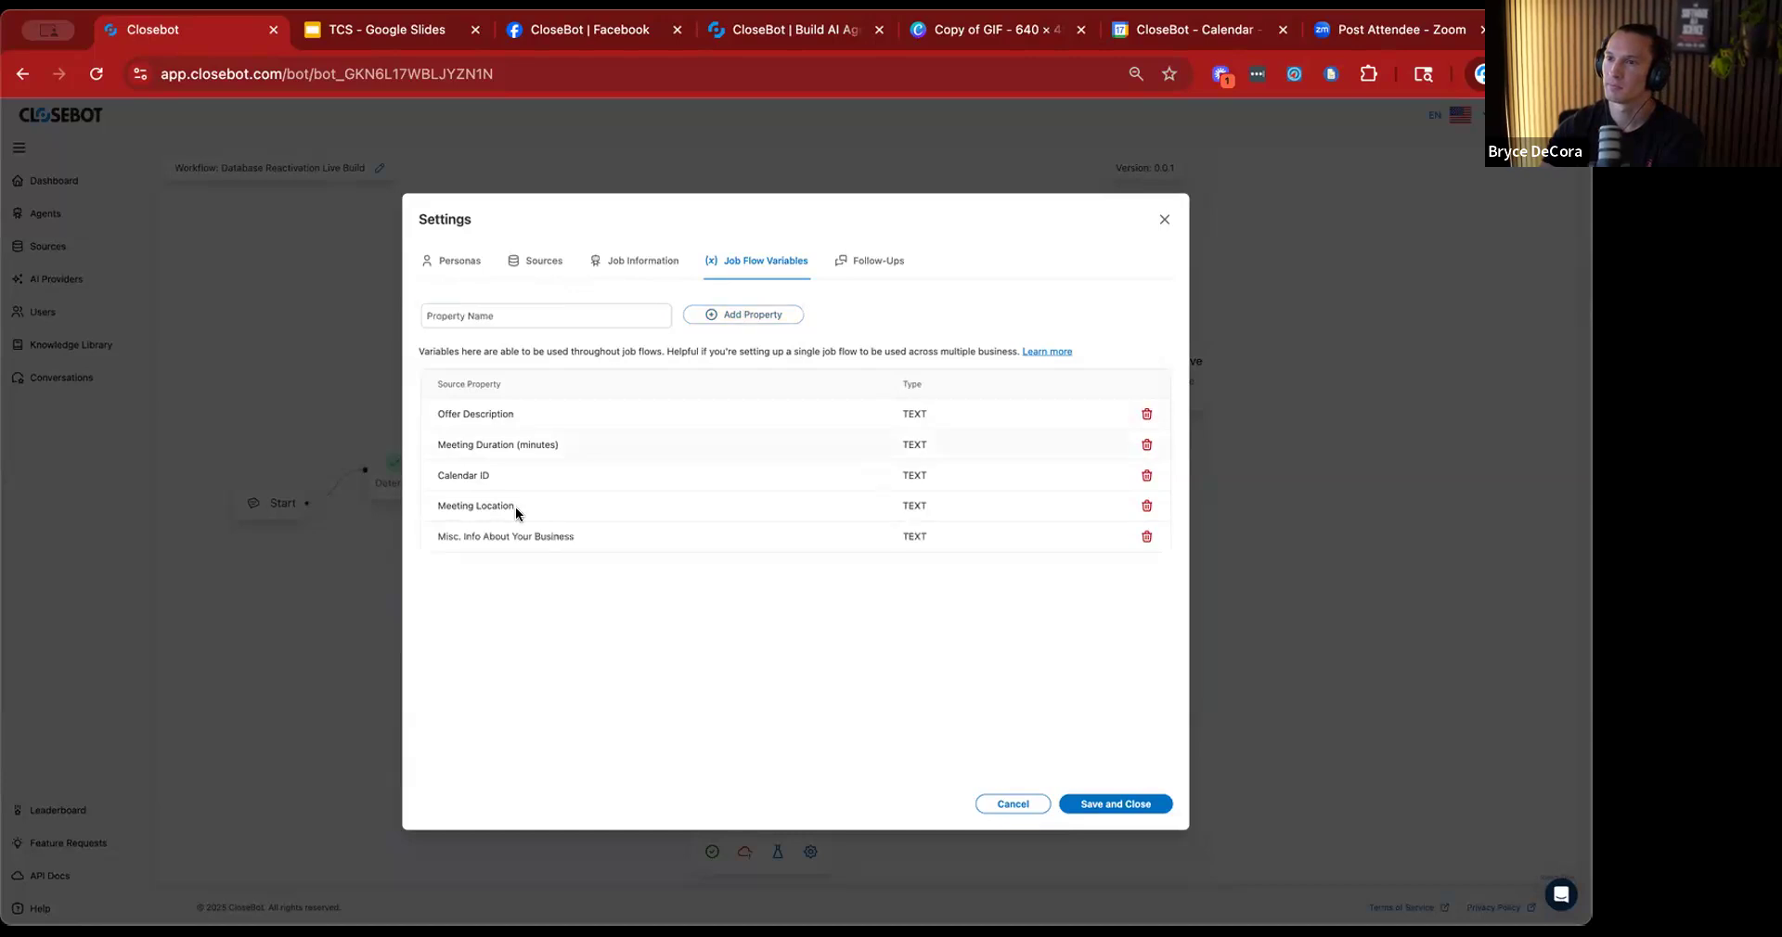
click(1138, 804)
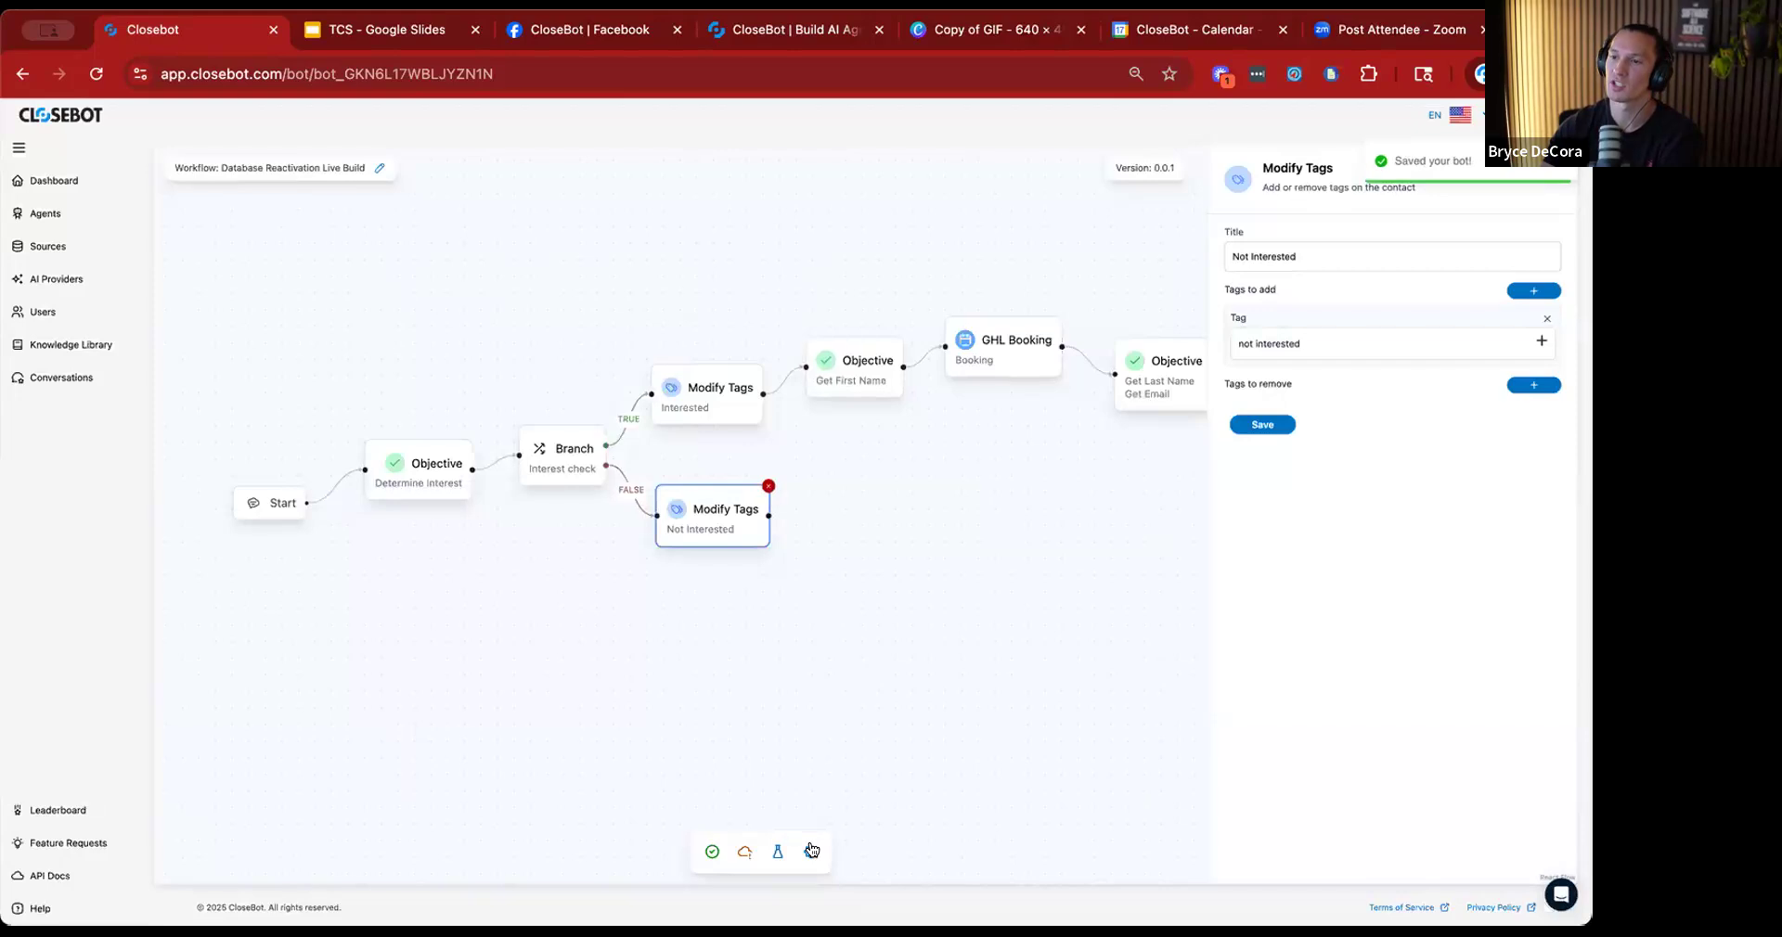
Insert the Source.Misc. Info About Your Business variable after "Other info:" in the important business information of the job information settings.
click(811, 850)
click(638, 261)
click(895, 419)
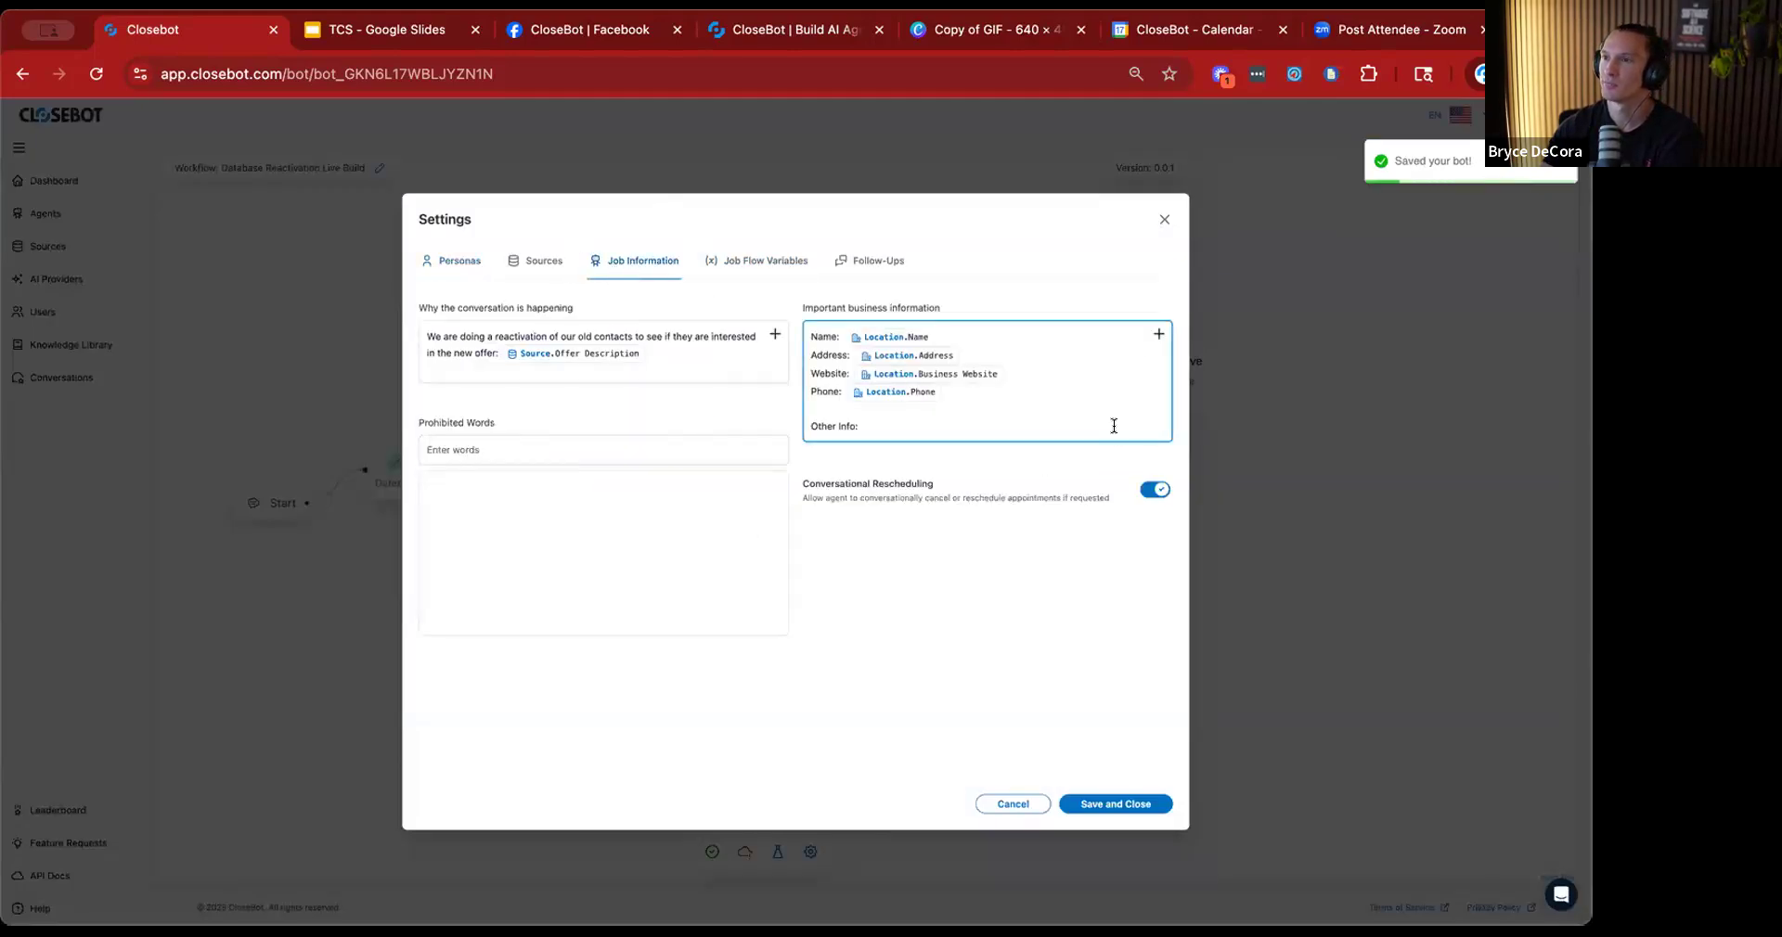
click(1158, 334)
click(542, 416)
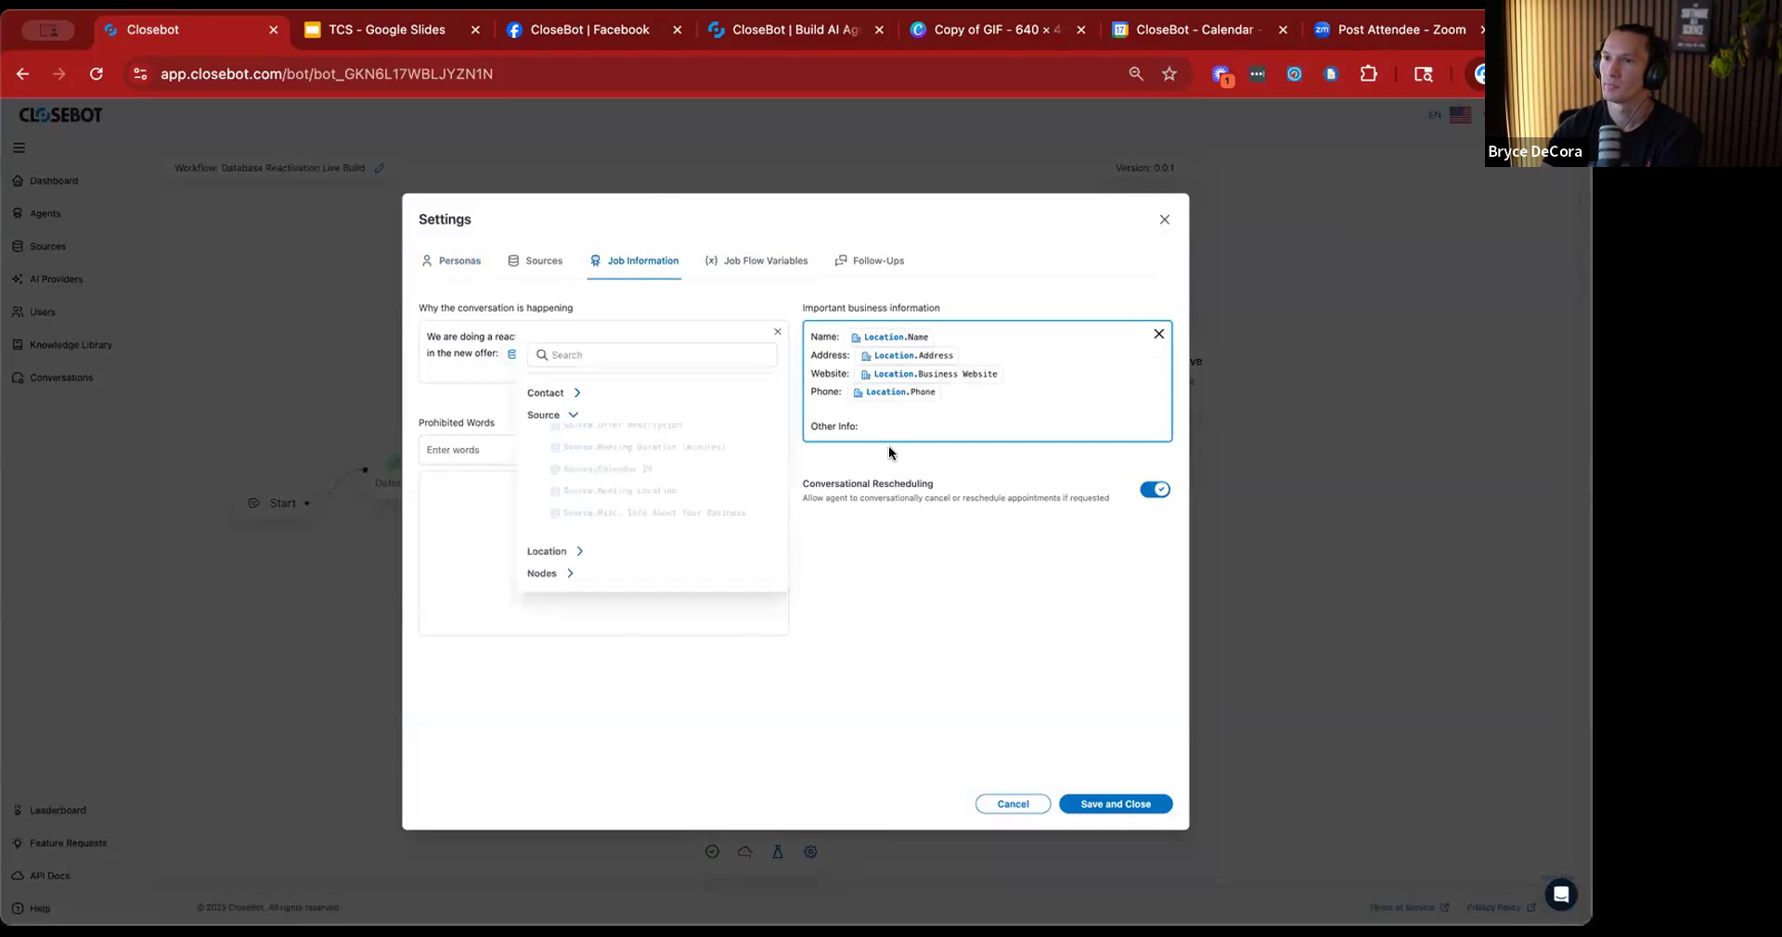
click(614, 525)
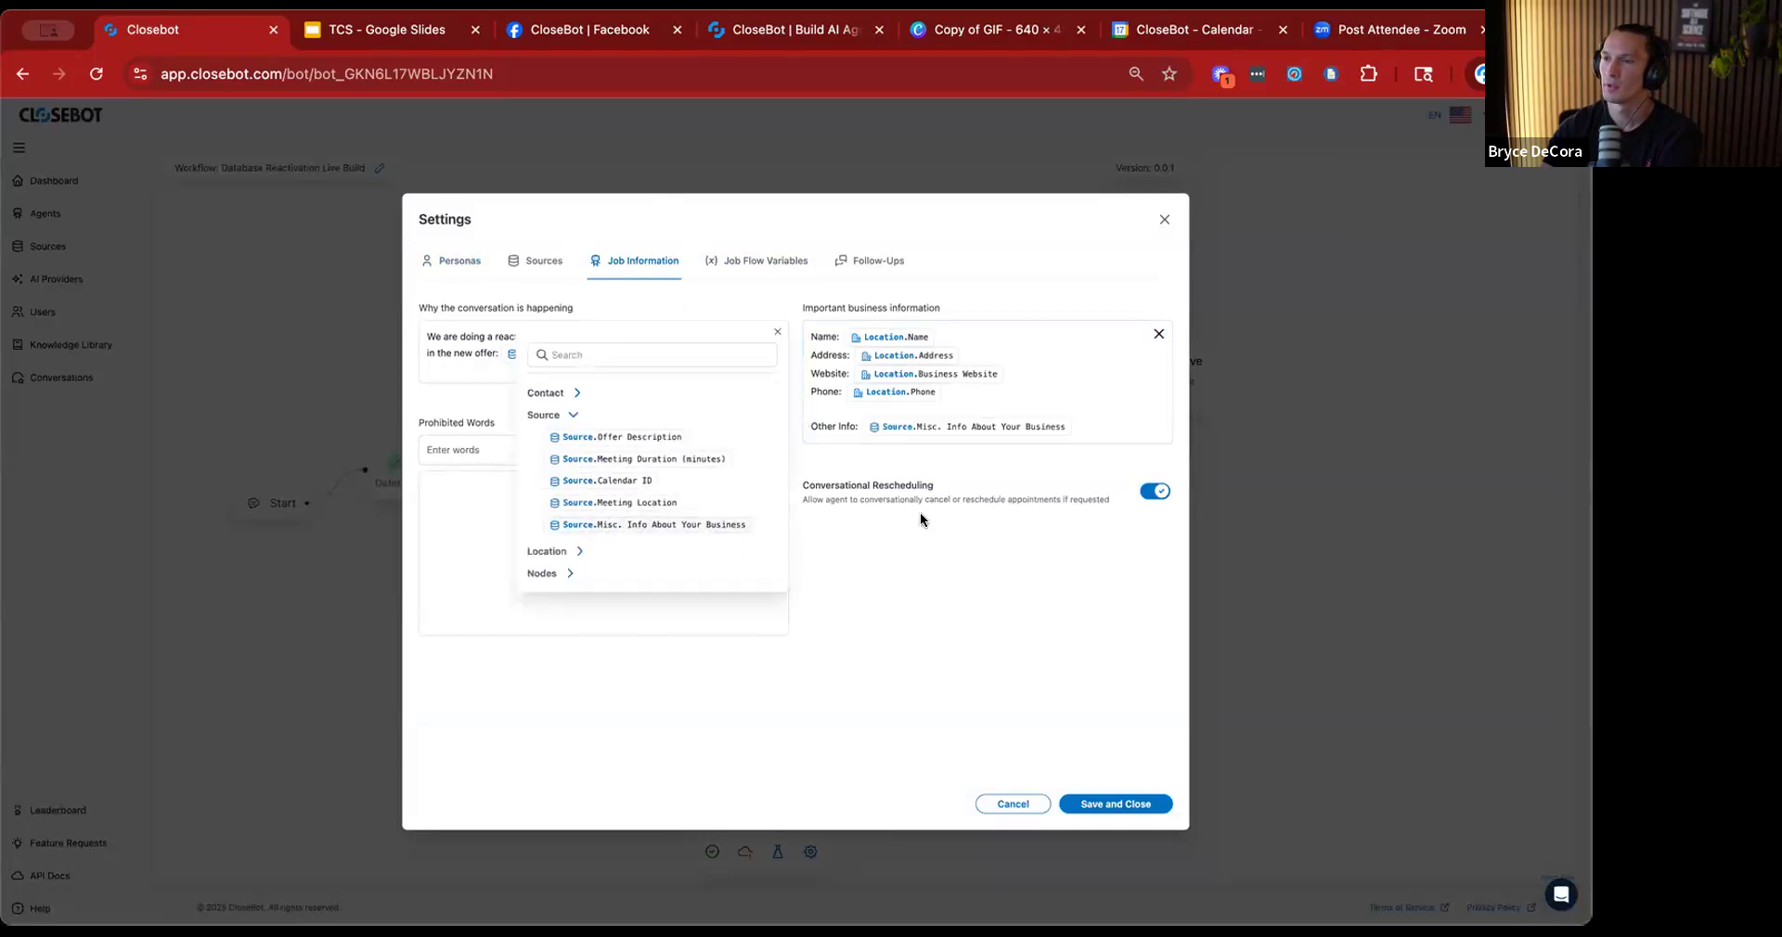
click(945, 626)
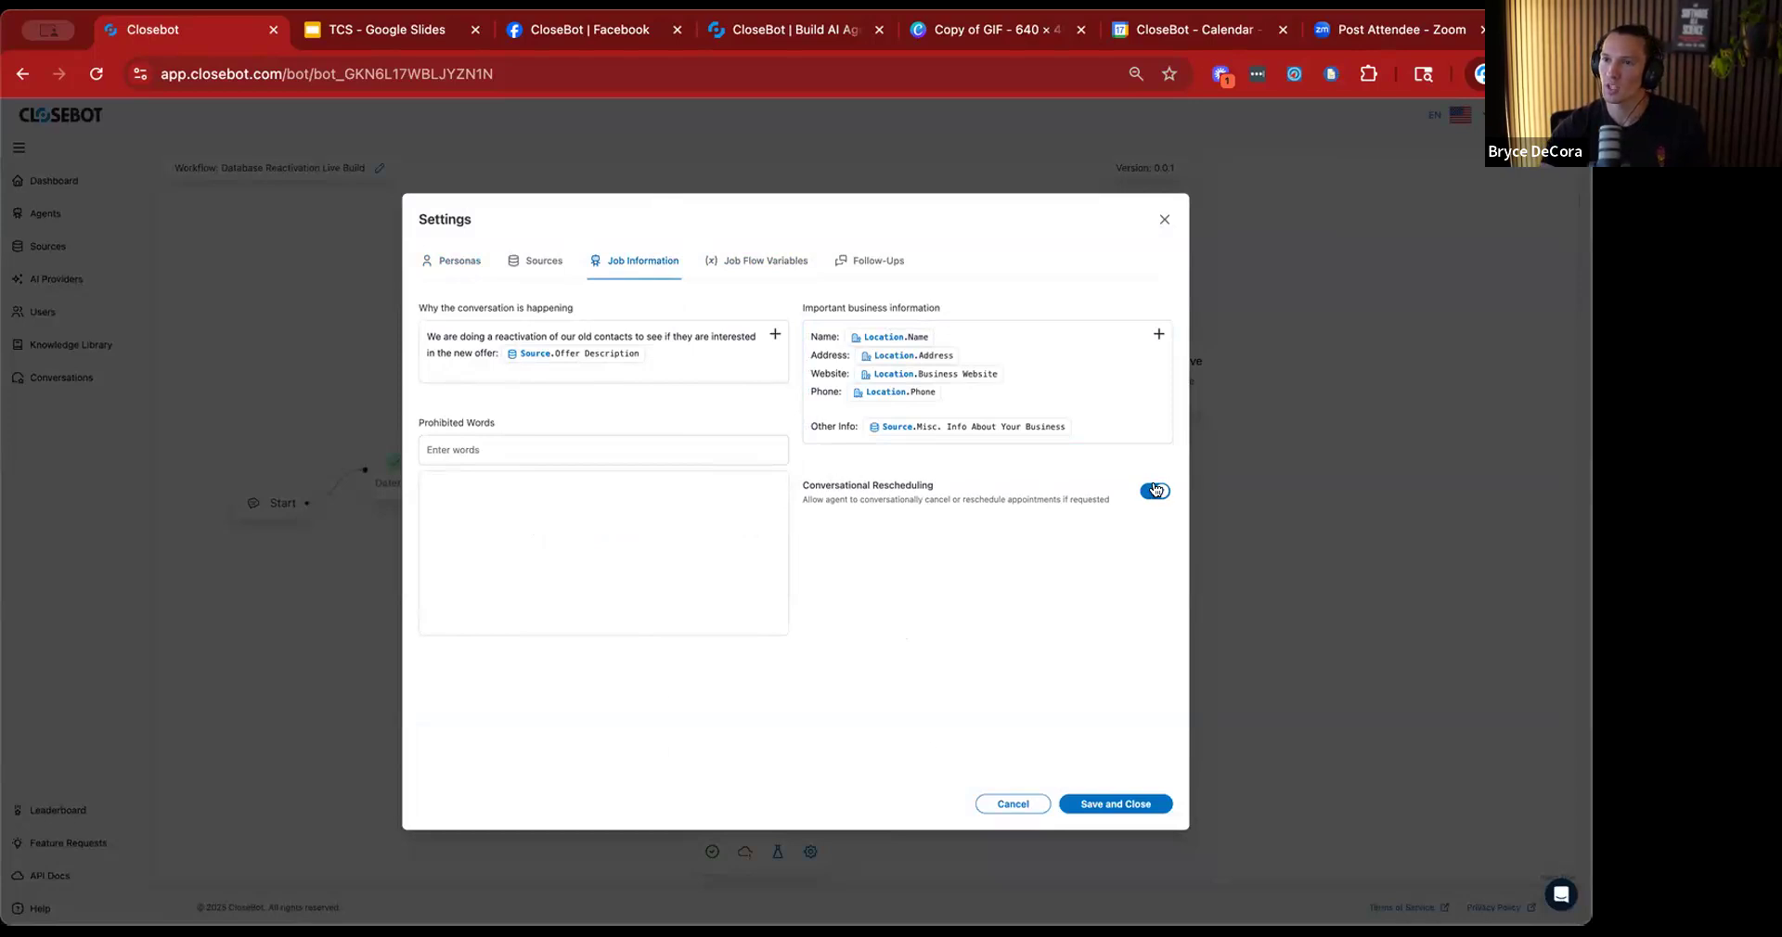
Enable follow-ups for the job flow and add a first follow-up to the schedule.
click(469, 262)
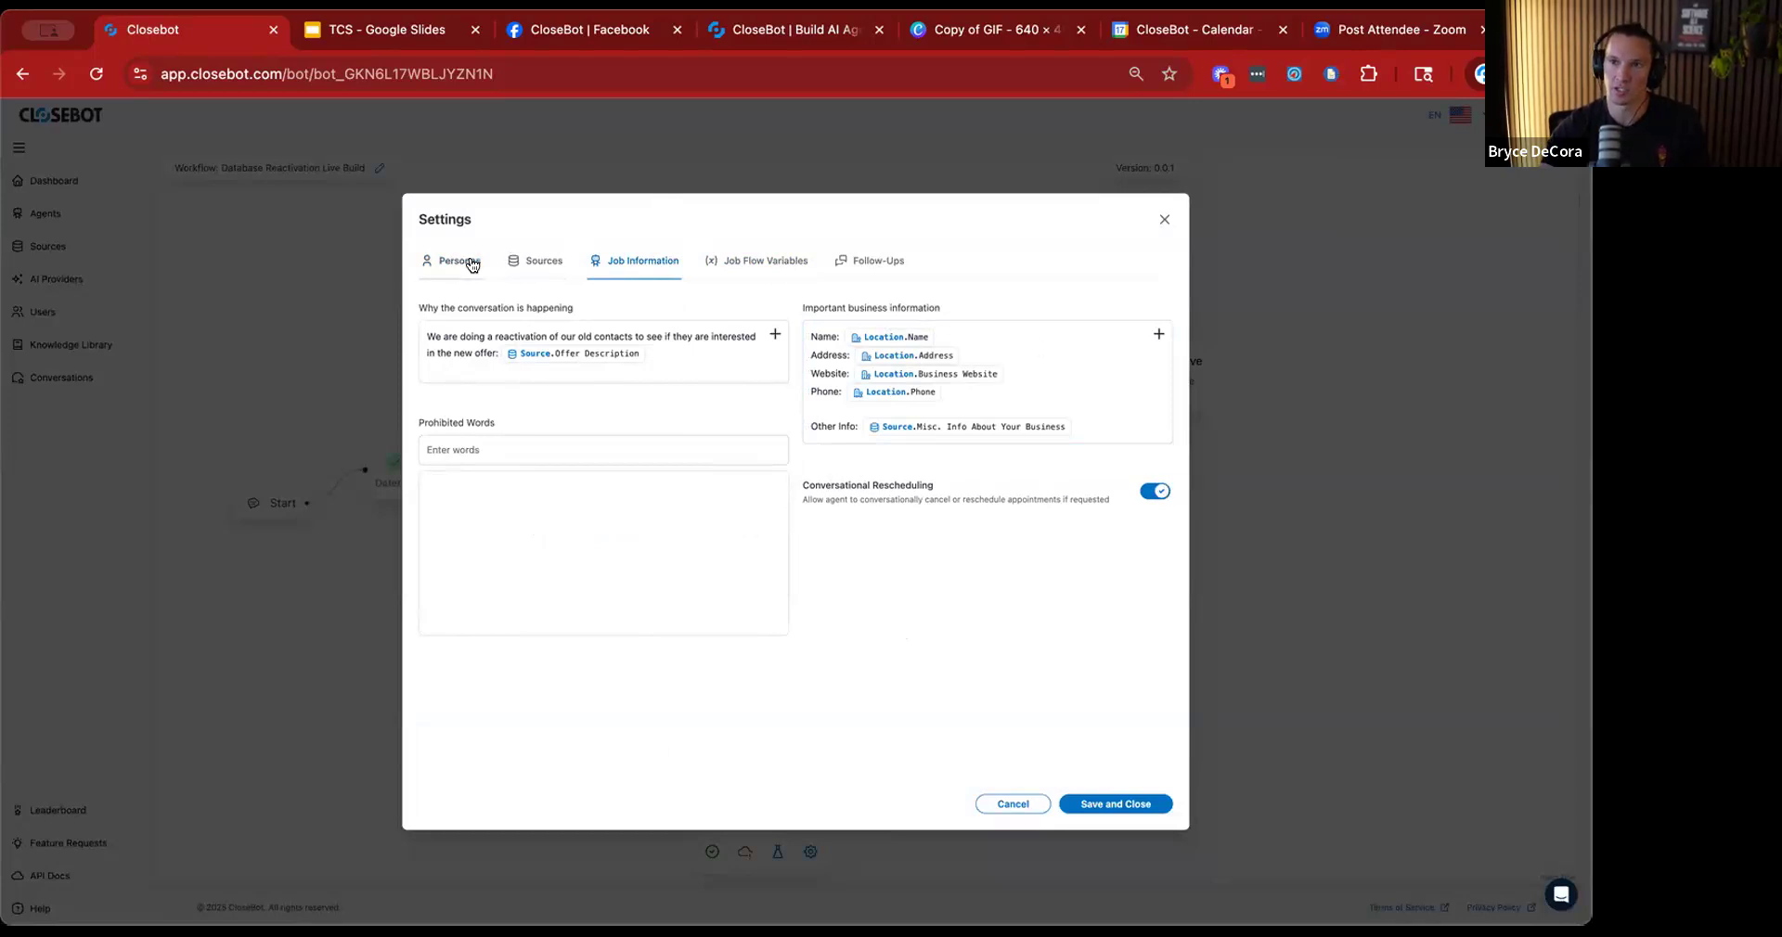
click(742, 263)
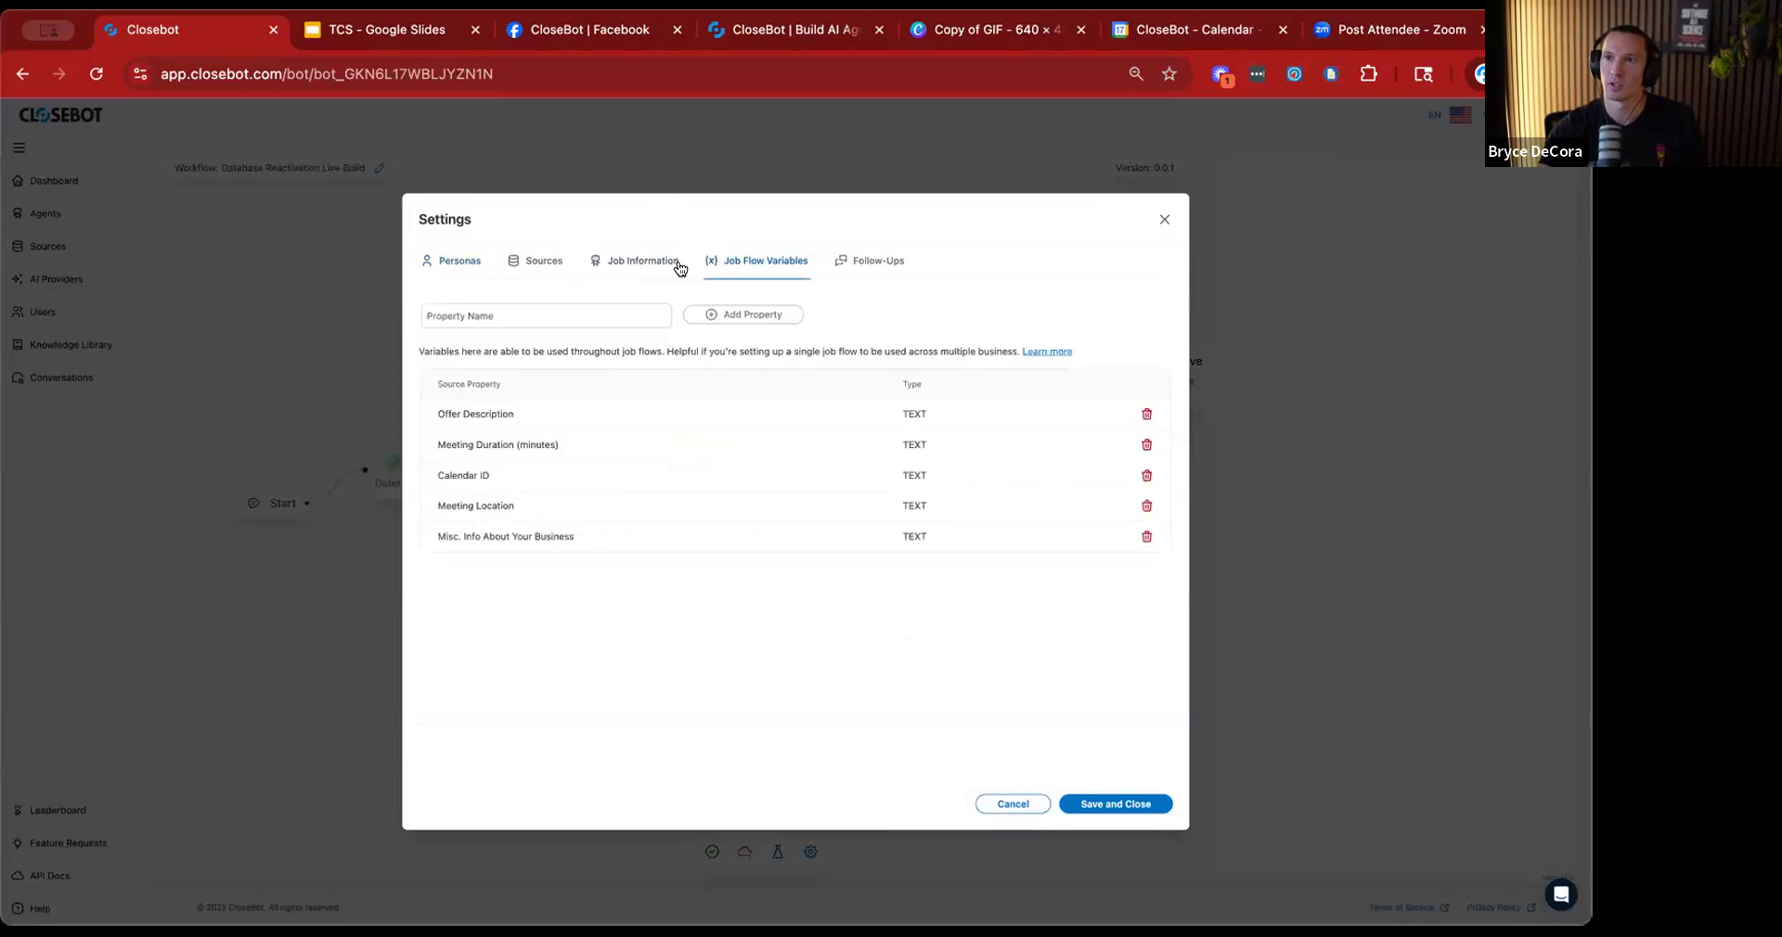
click(869, 261)
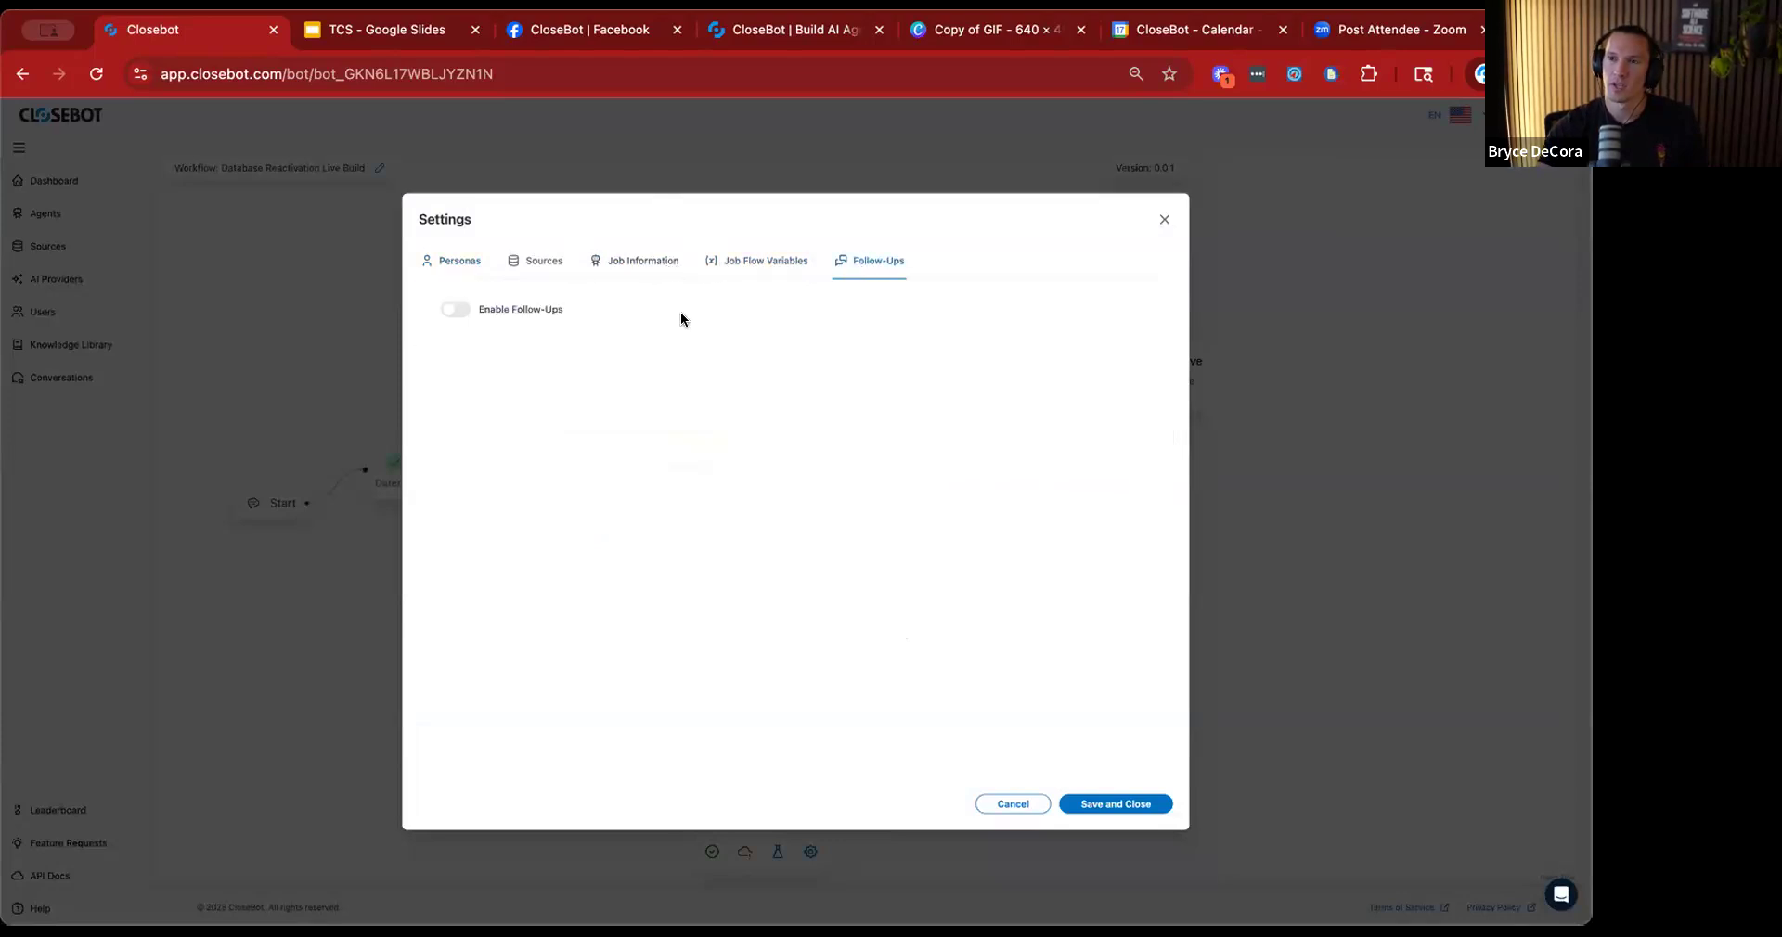
click(455, 310)
click(585, 418)
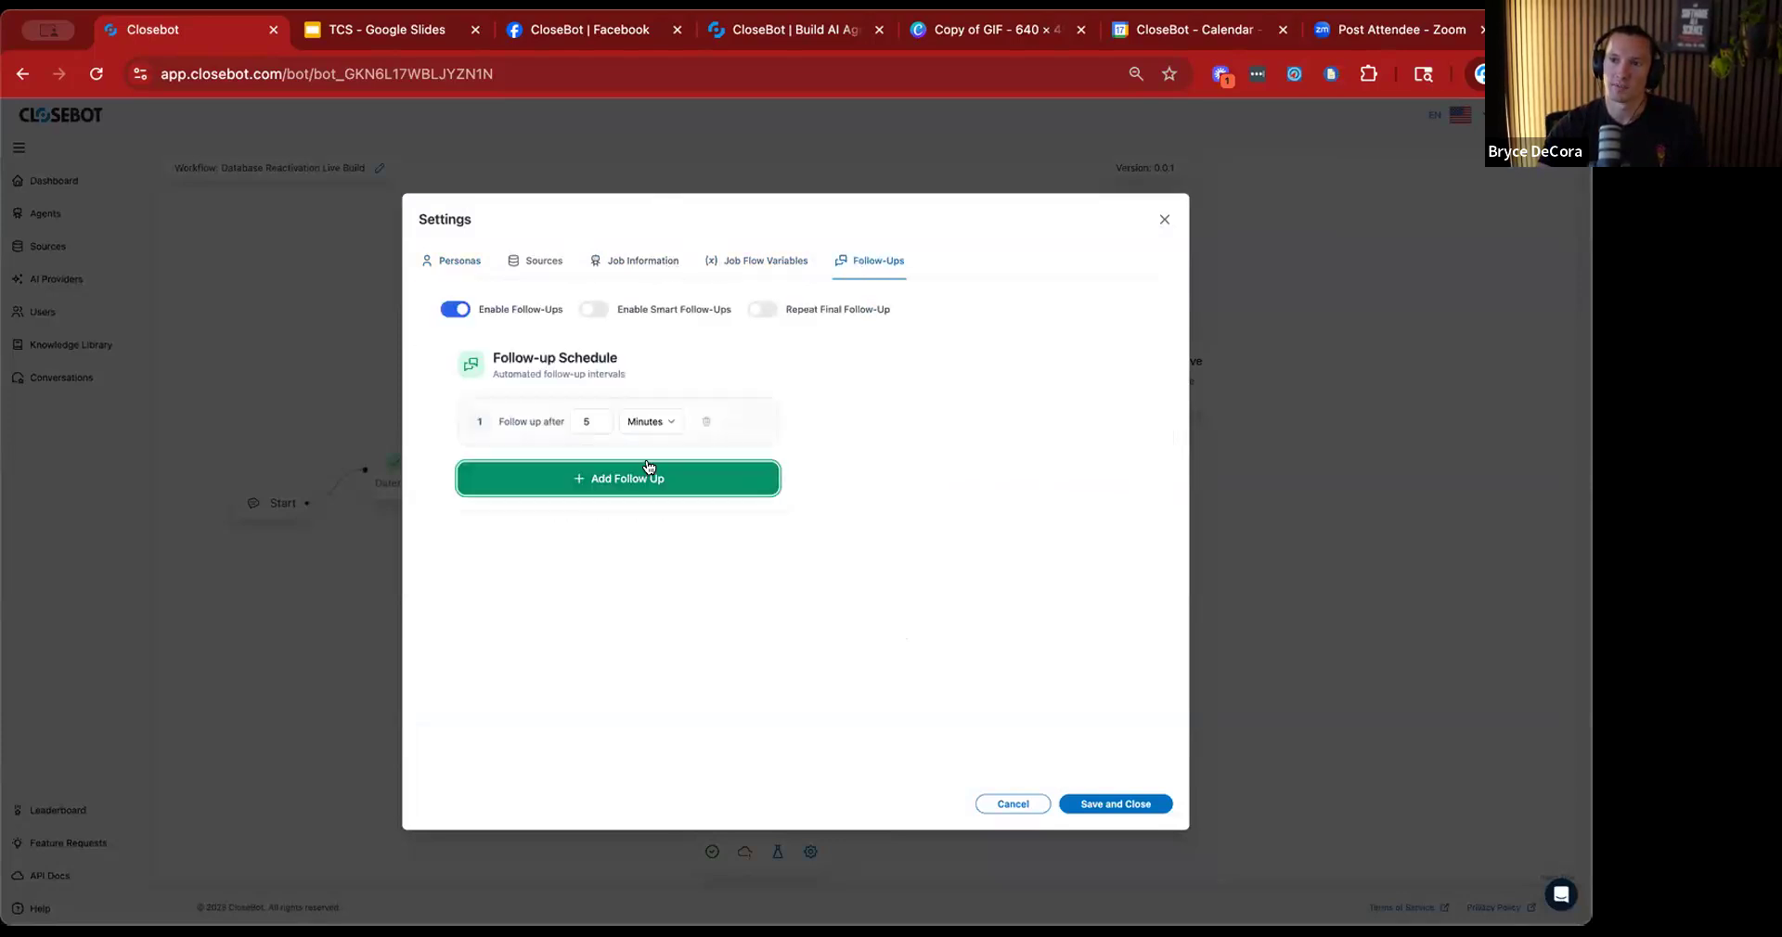
Set the first follow-up's interval to 30 minutes.
click(585, 421)
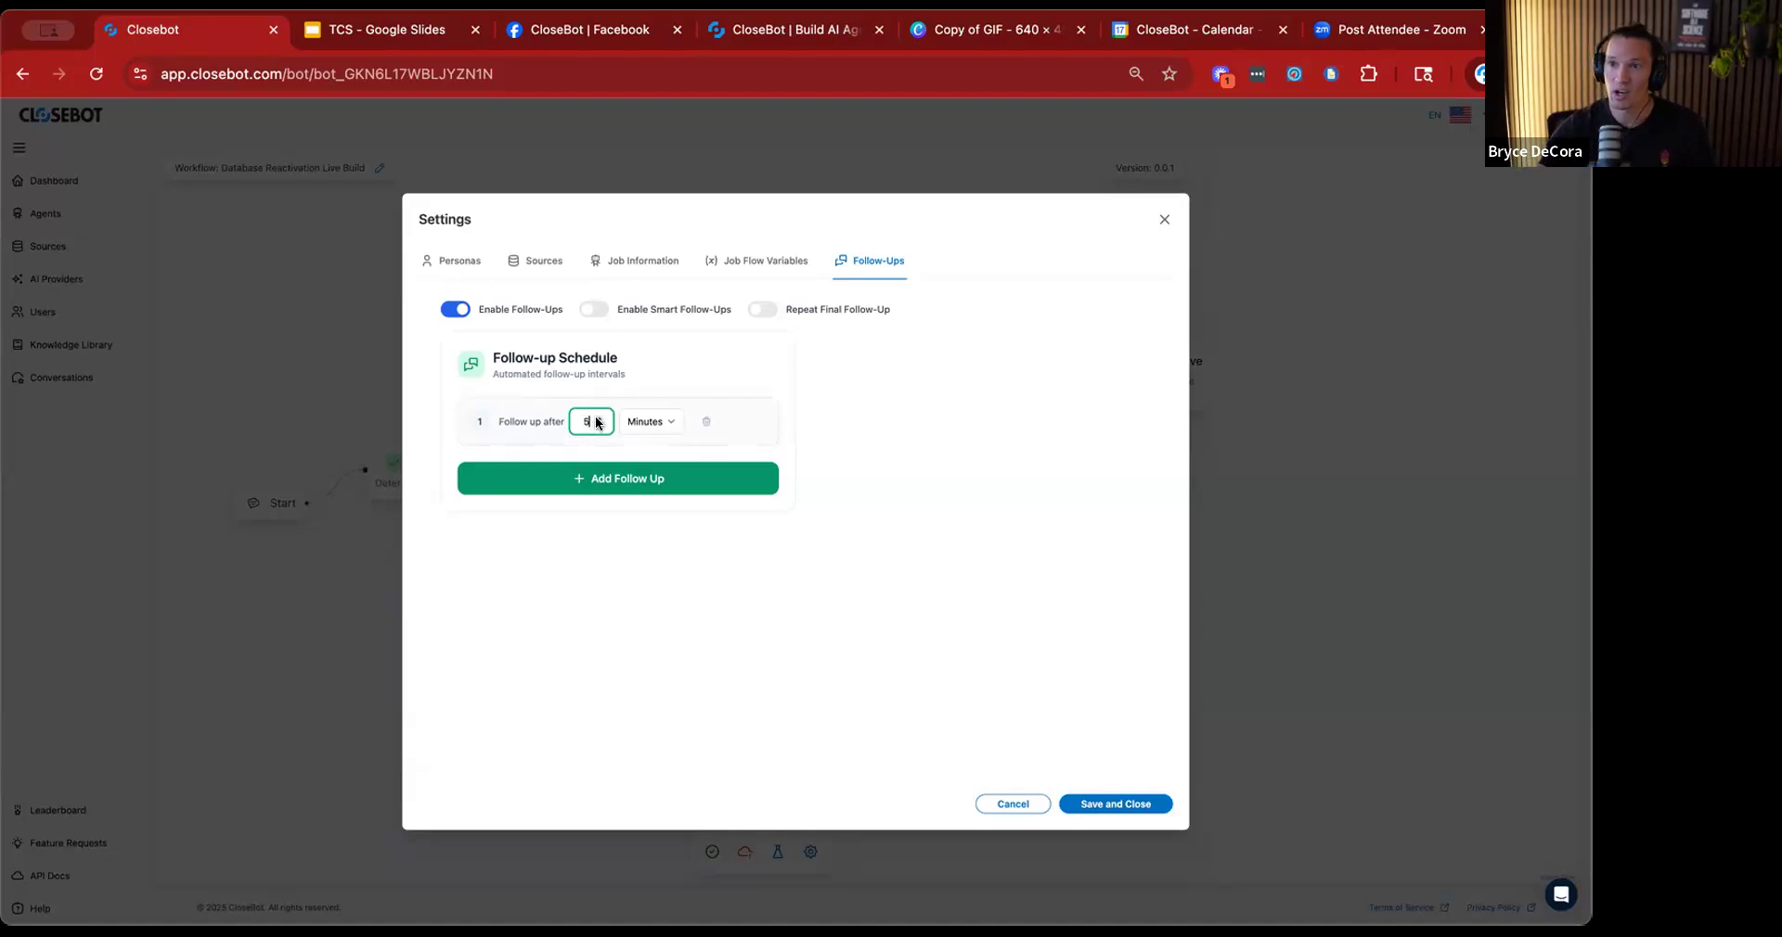
text(5)
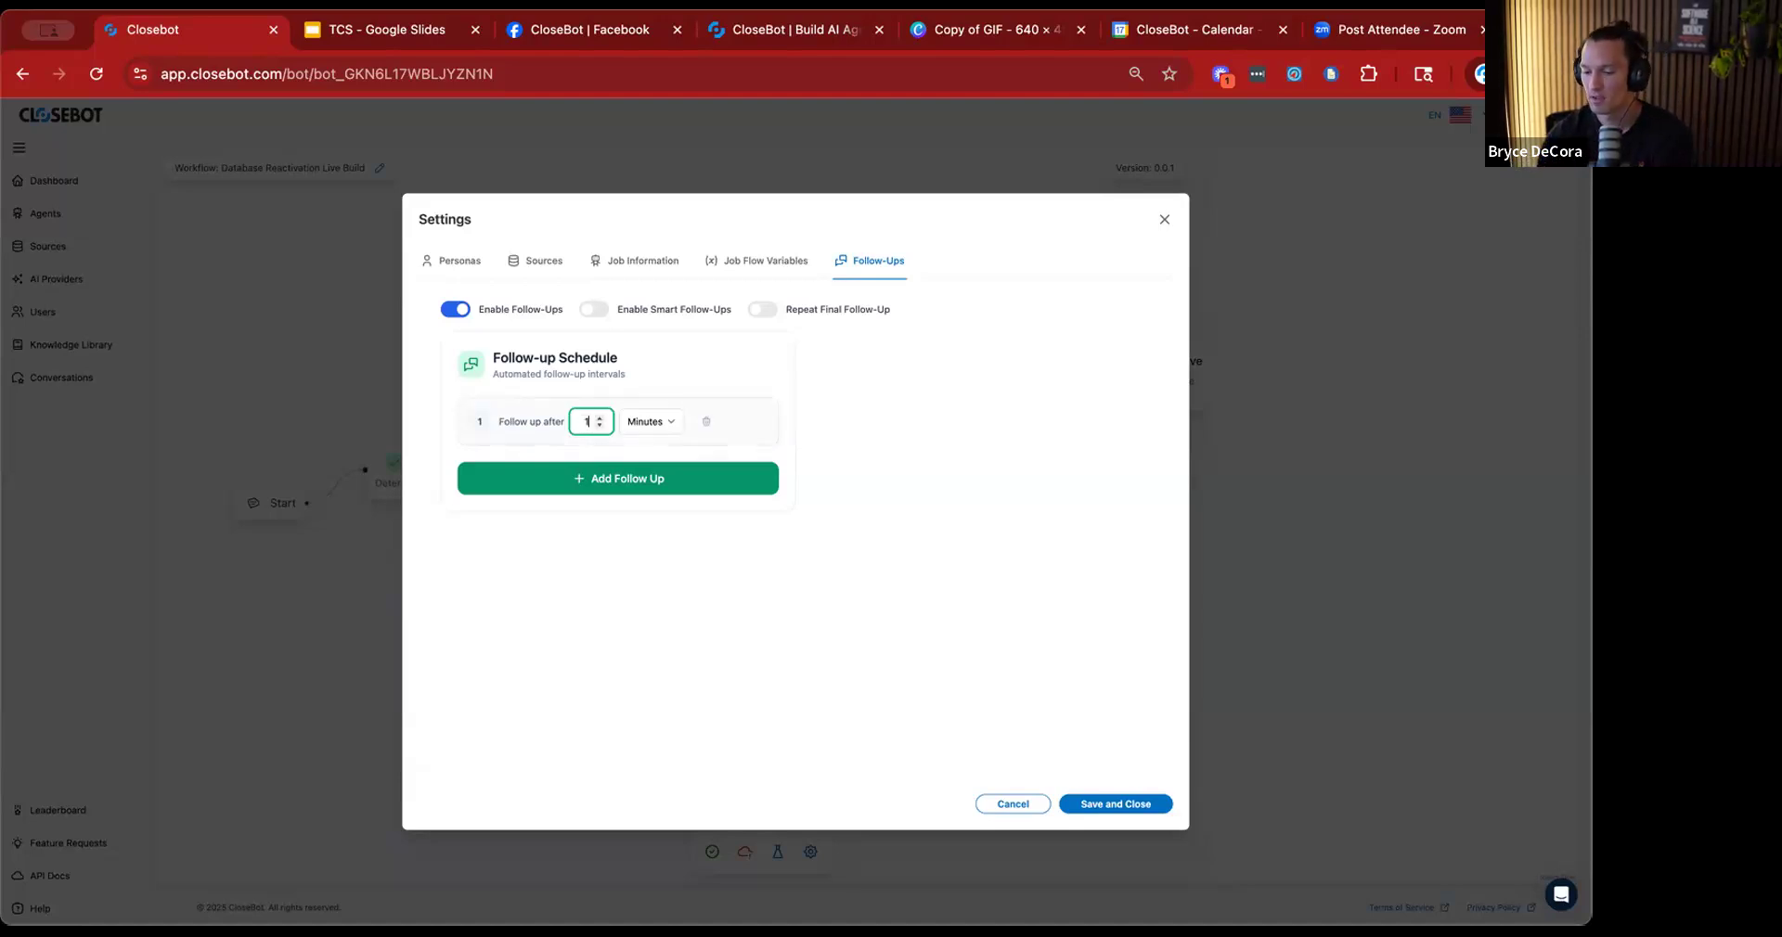
text(30)
key(BackSpace)
key(BackSpace)
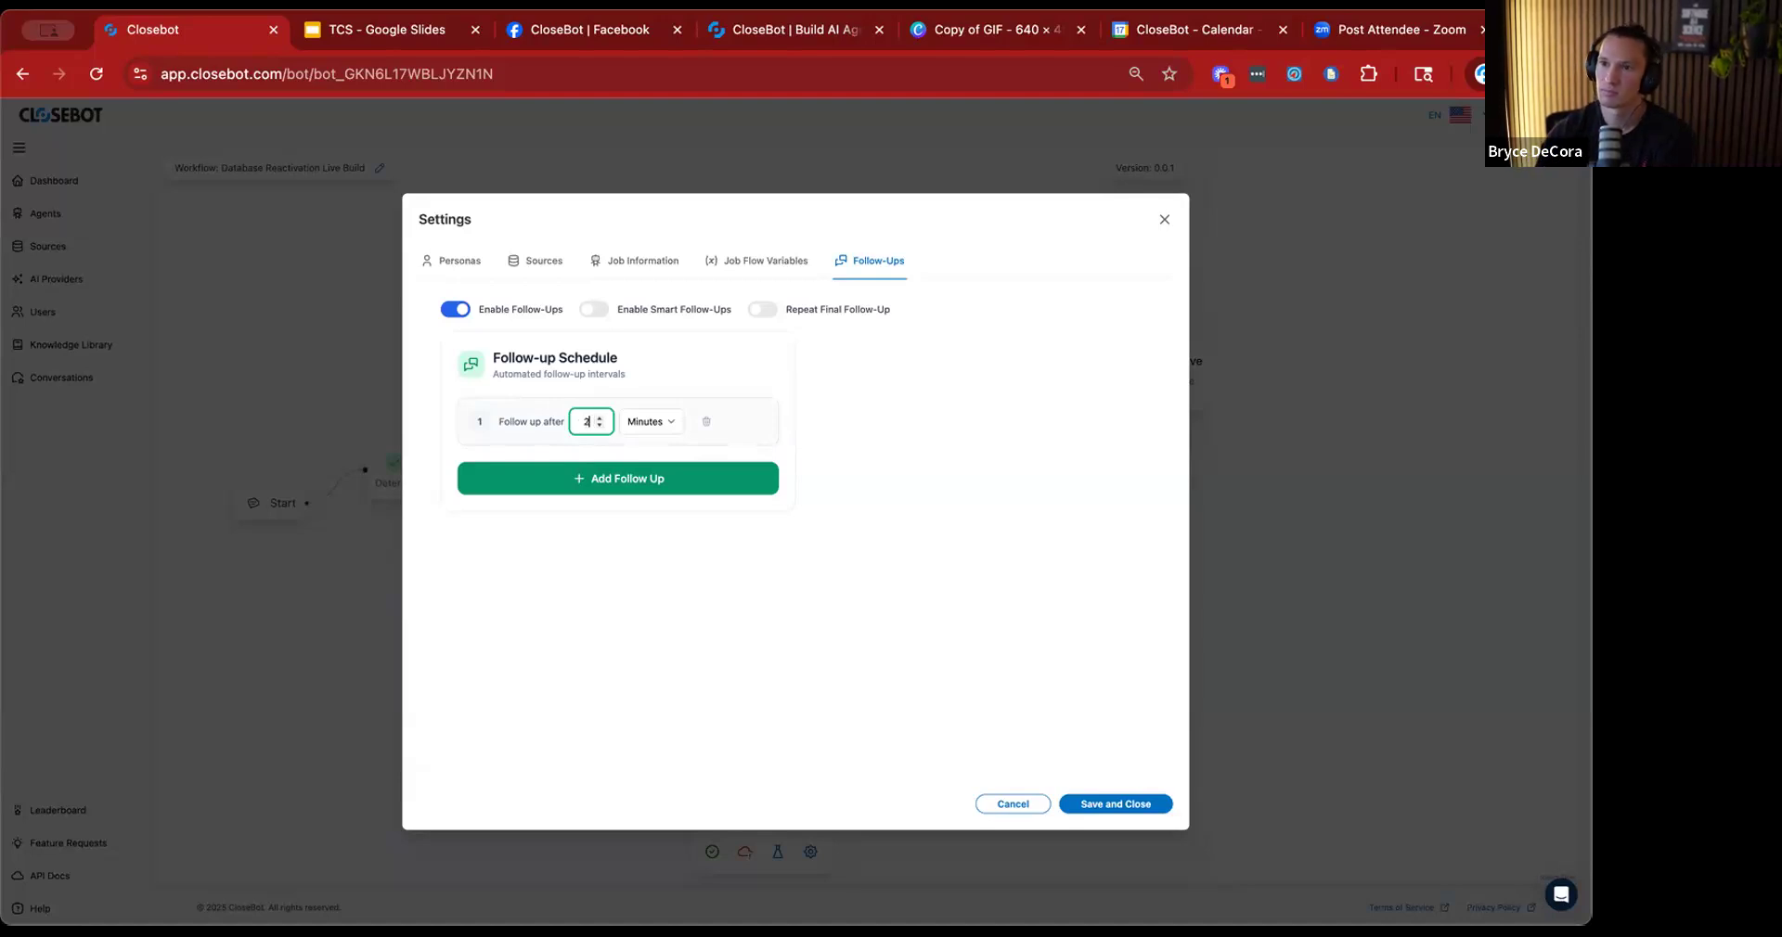
text(4)
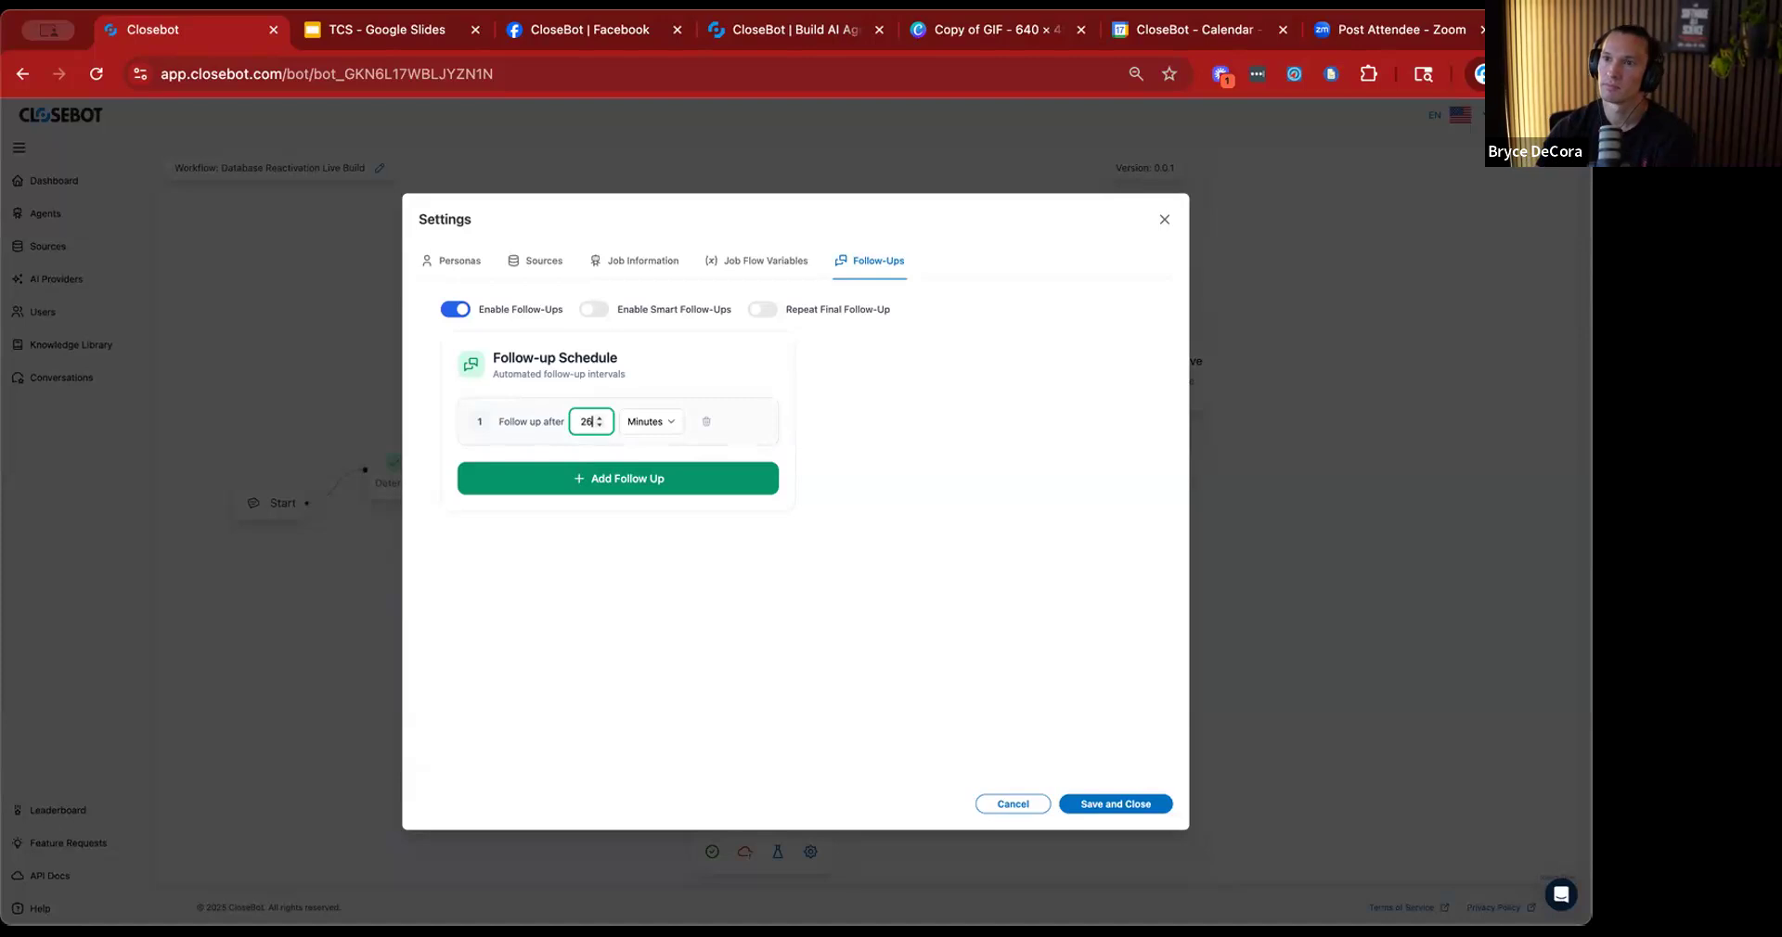
Add a second follow-up after 1 day, enable smart follow-ups and save the settings.
click(609, 475)
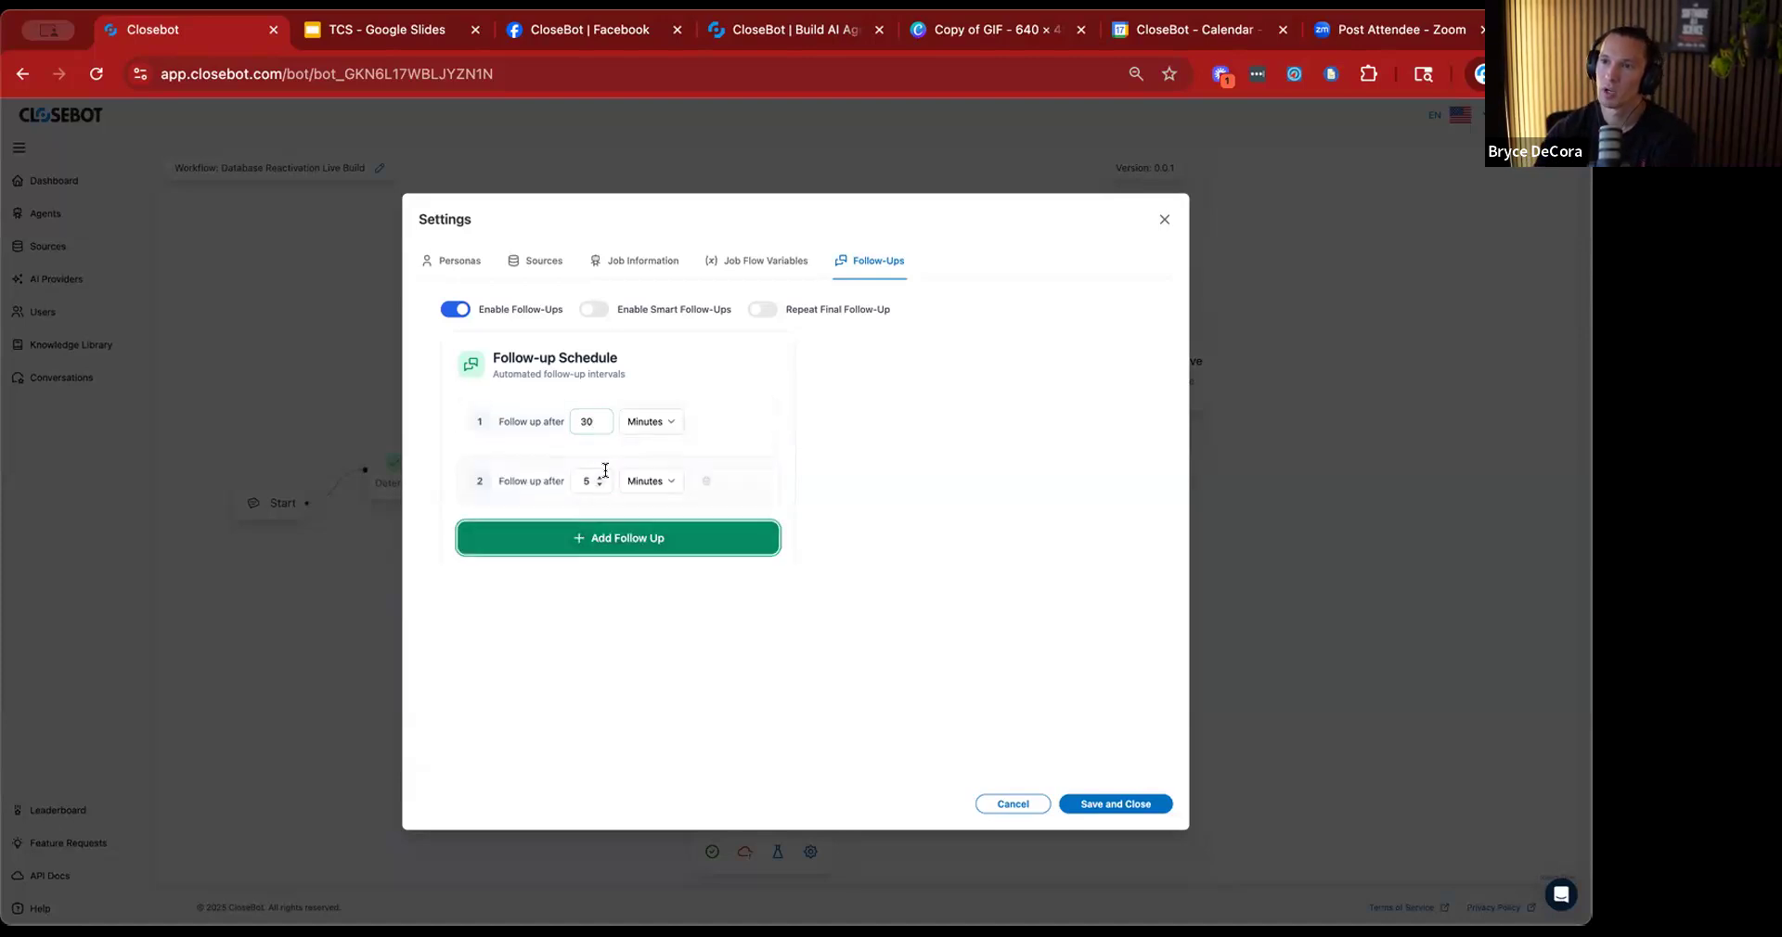
click(585, 481)
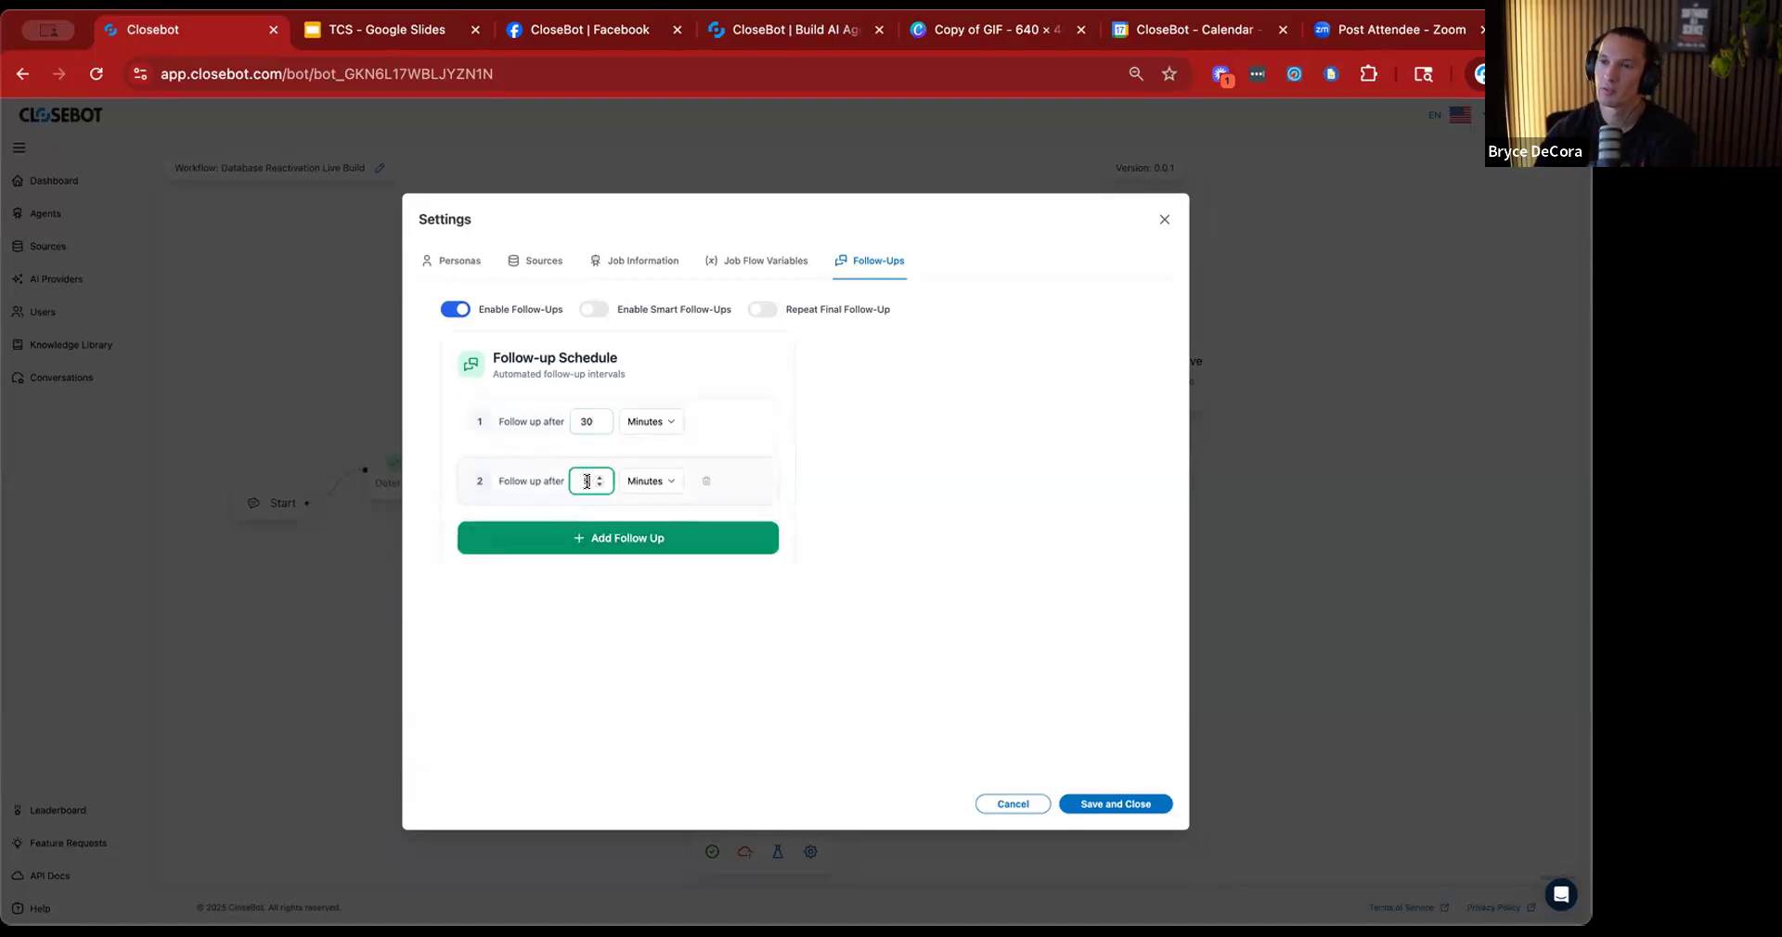
click(599, 485)
click(650, 480)
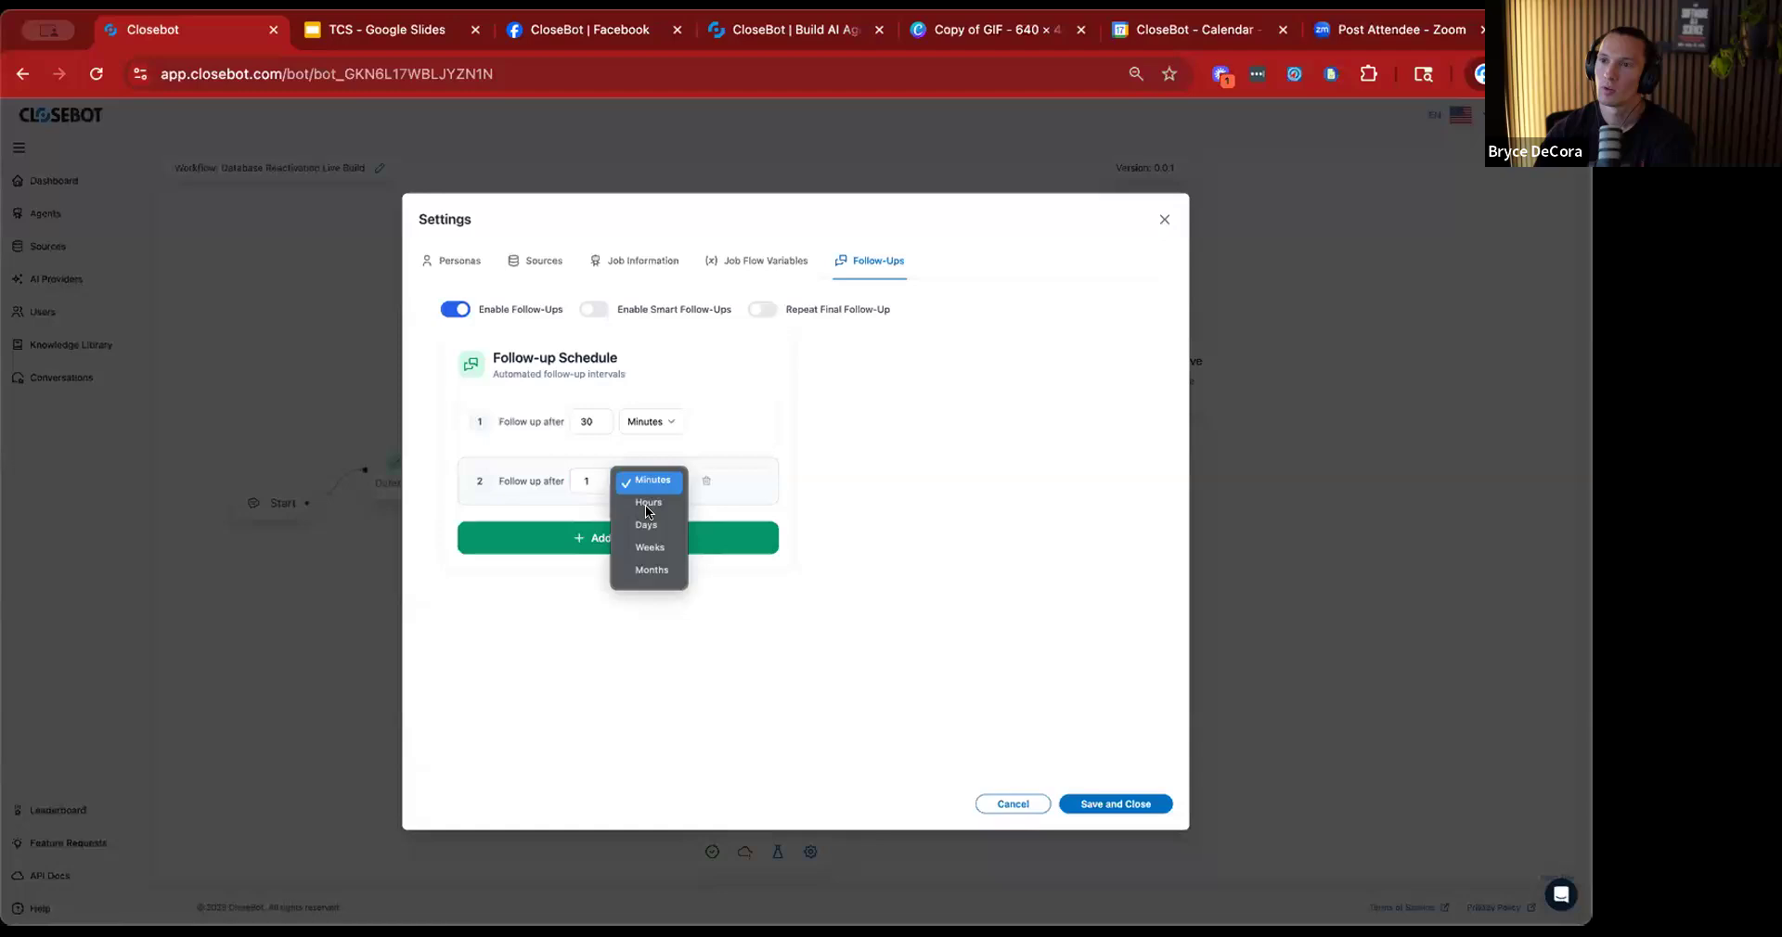
click(916, 690)
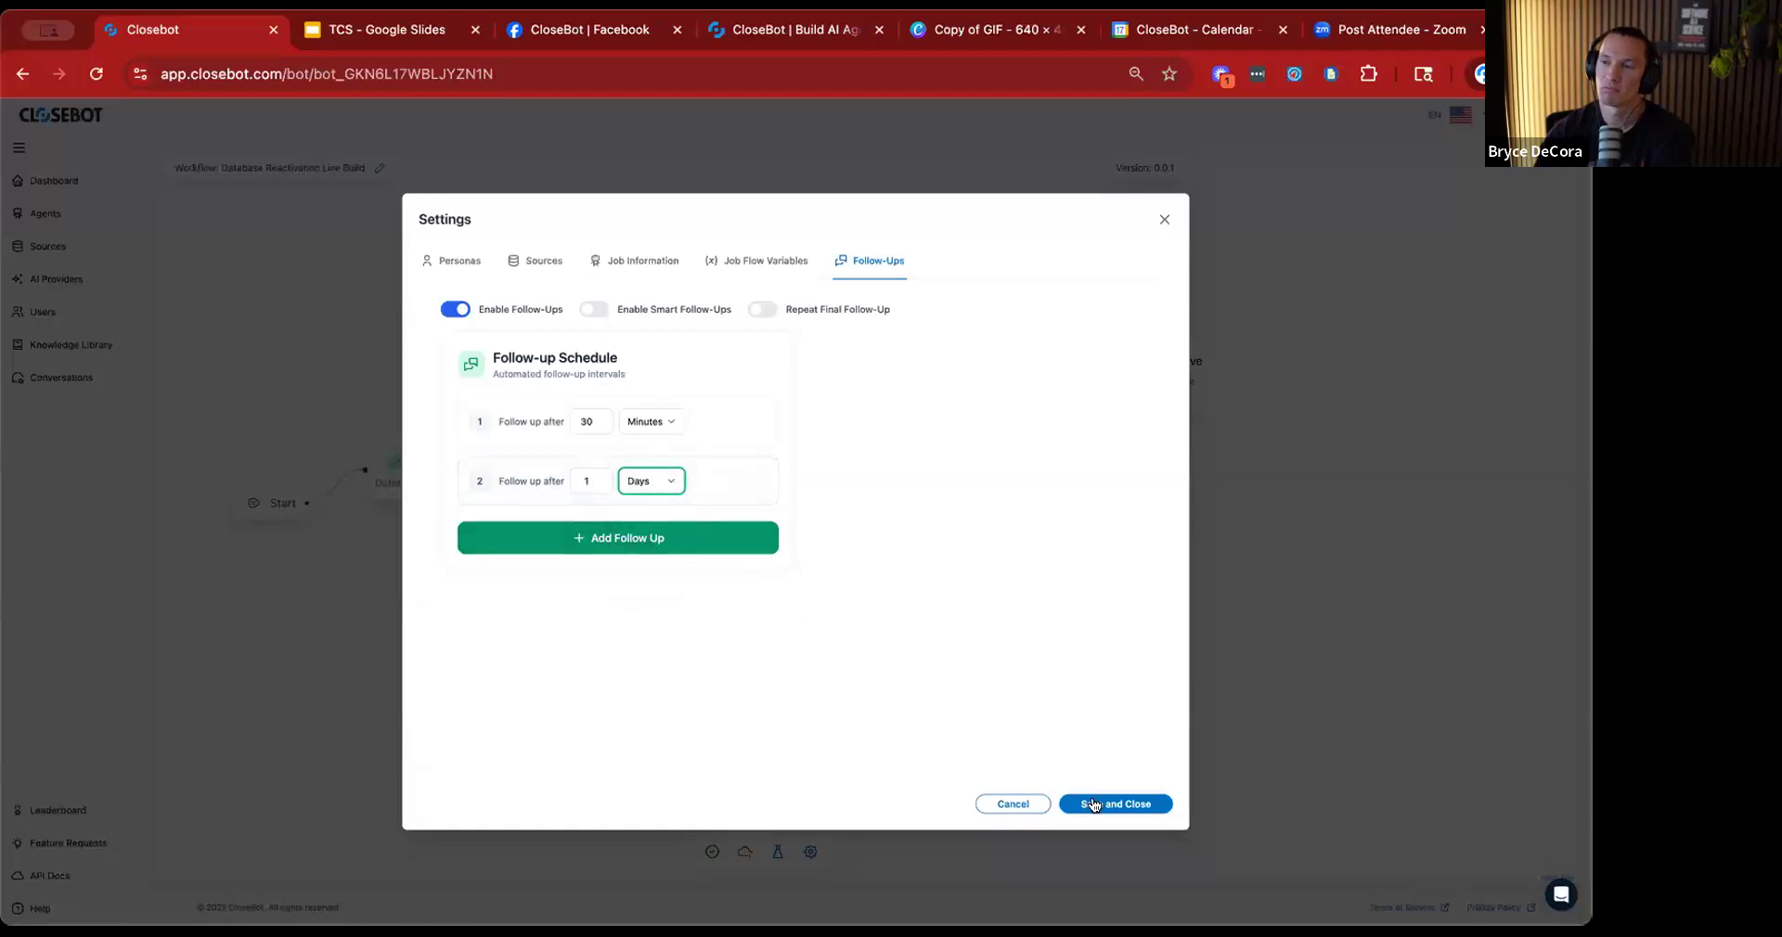
click(593, 309)
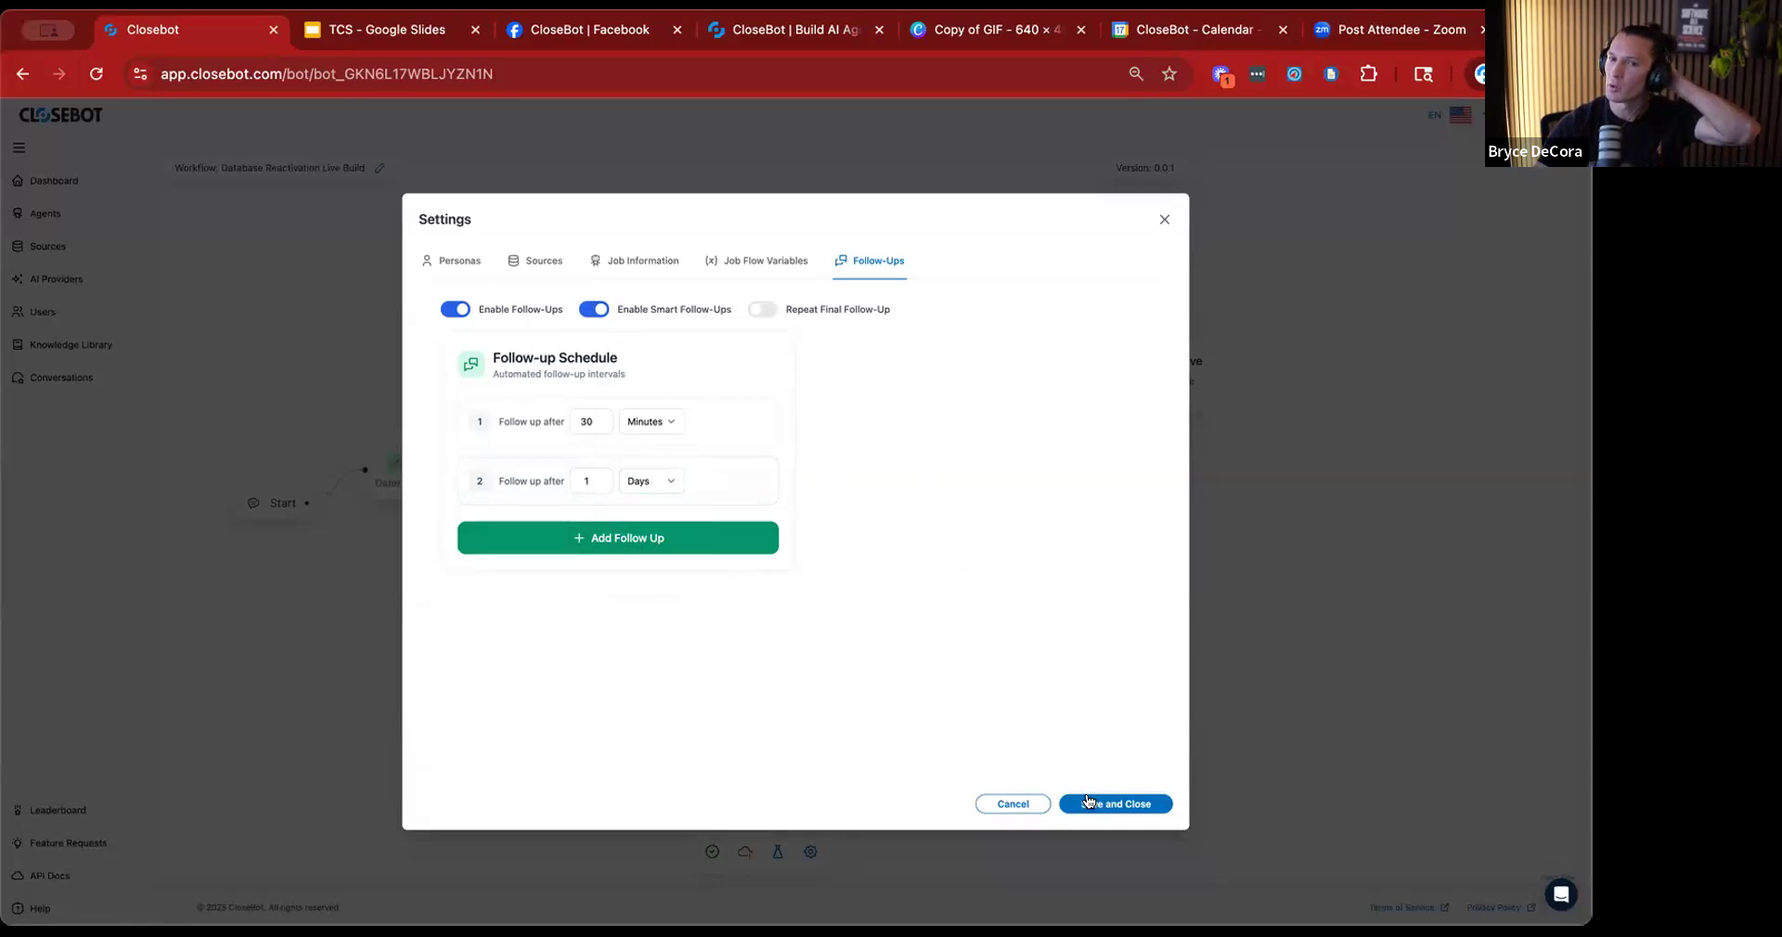
click(1087, 802)
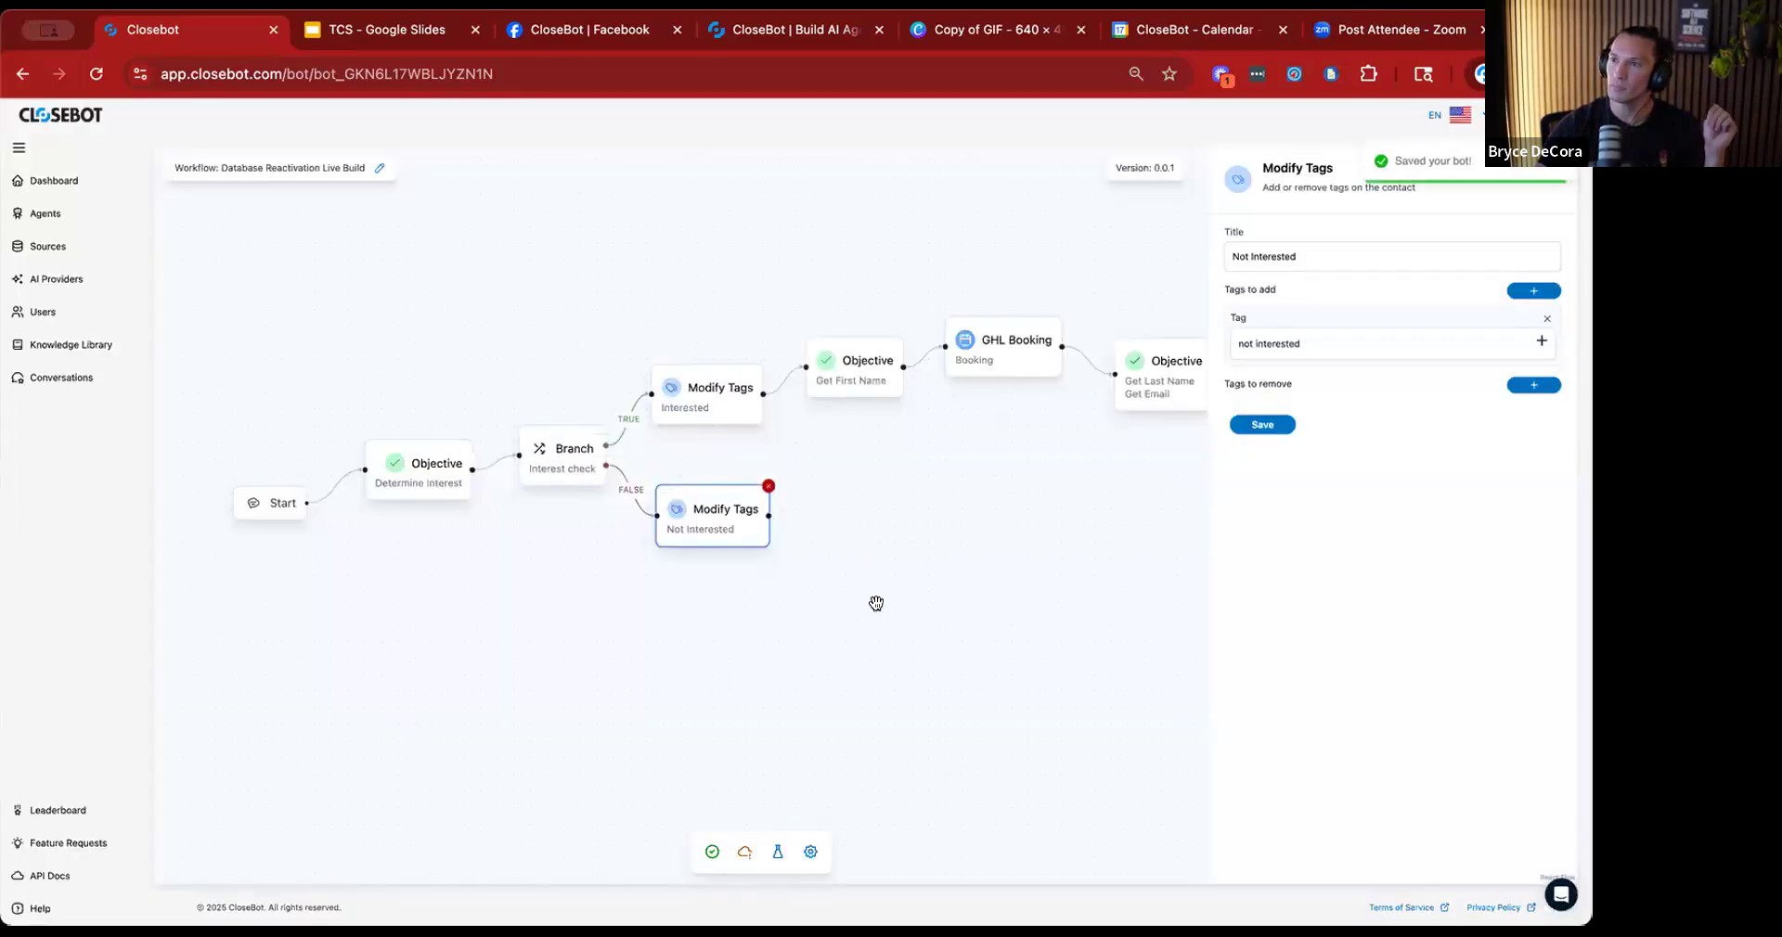
Review the job information in the job flow settings, including the conversation reason and important business information, and close the settings.
drag(892, 618, 816, 666)
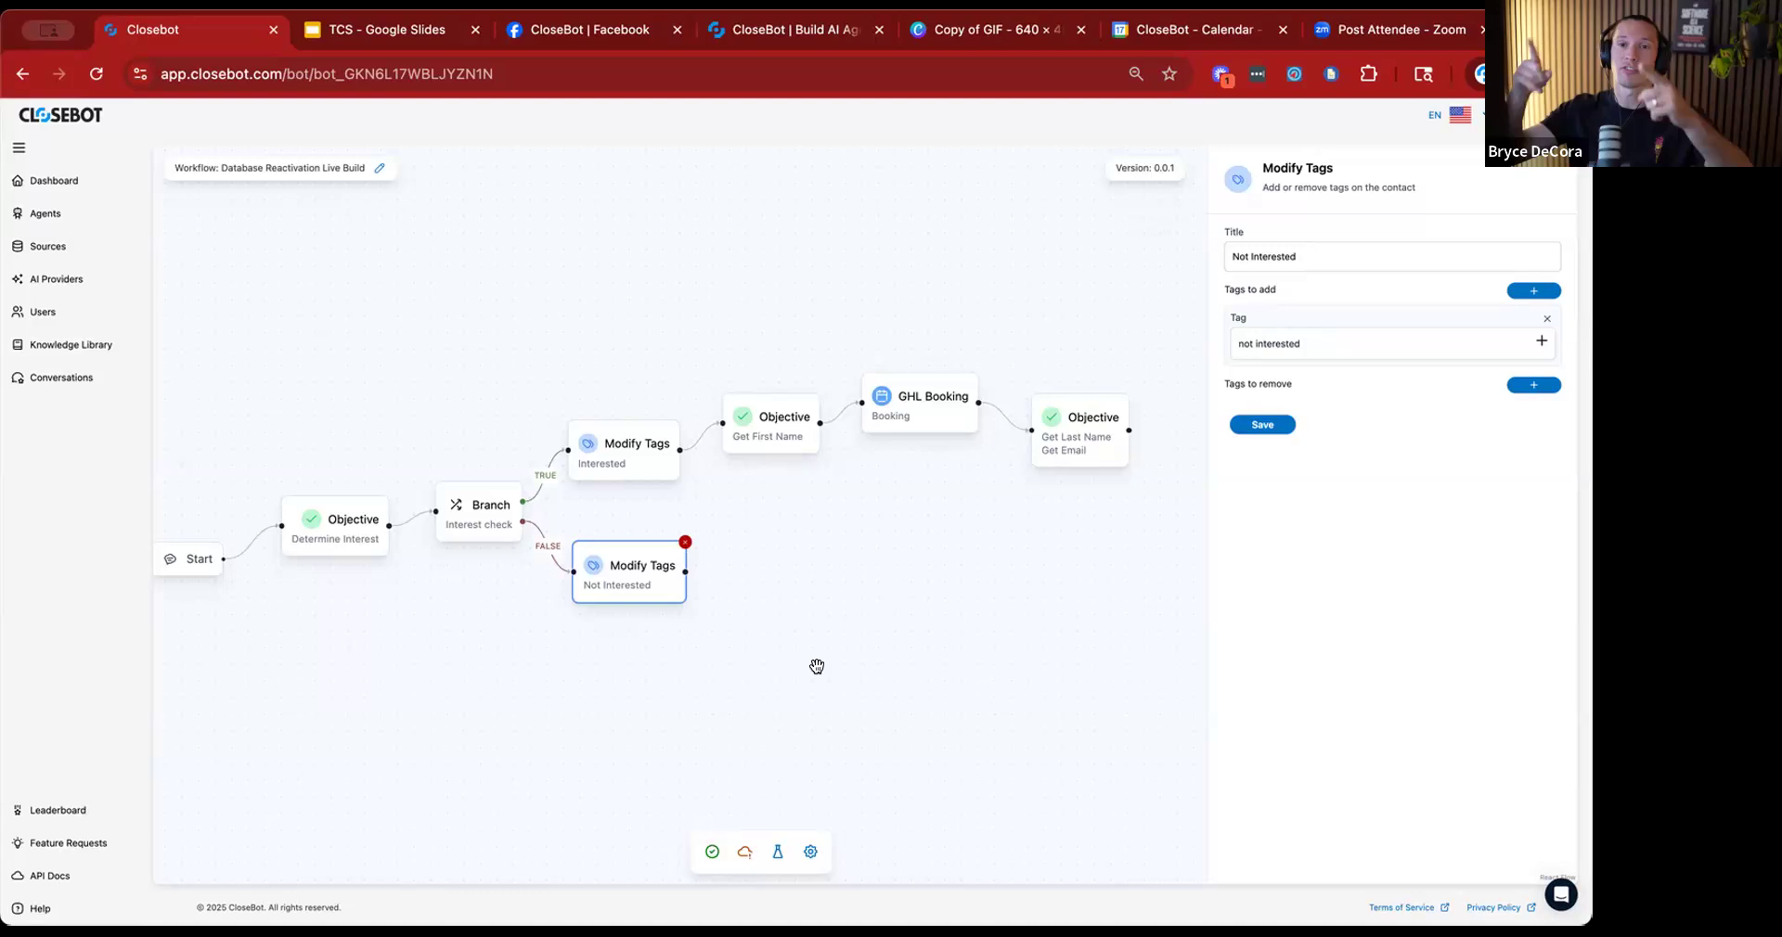
click(808, 854)
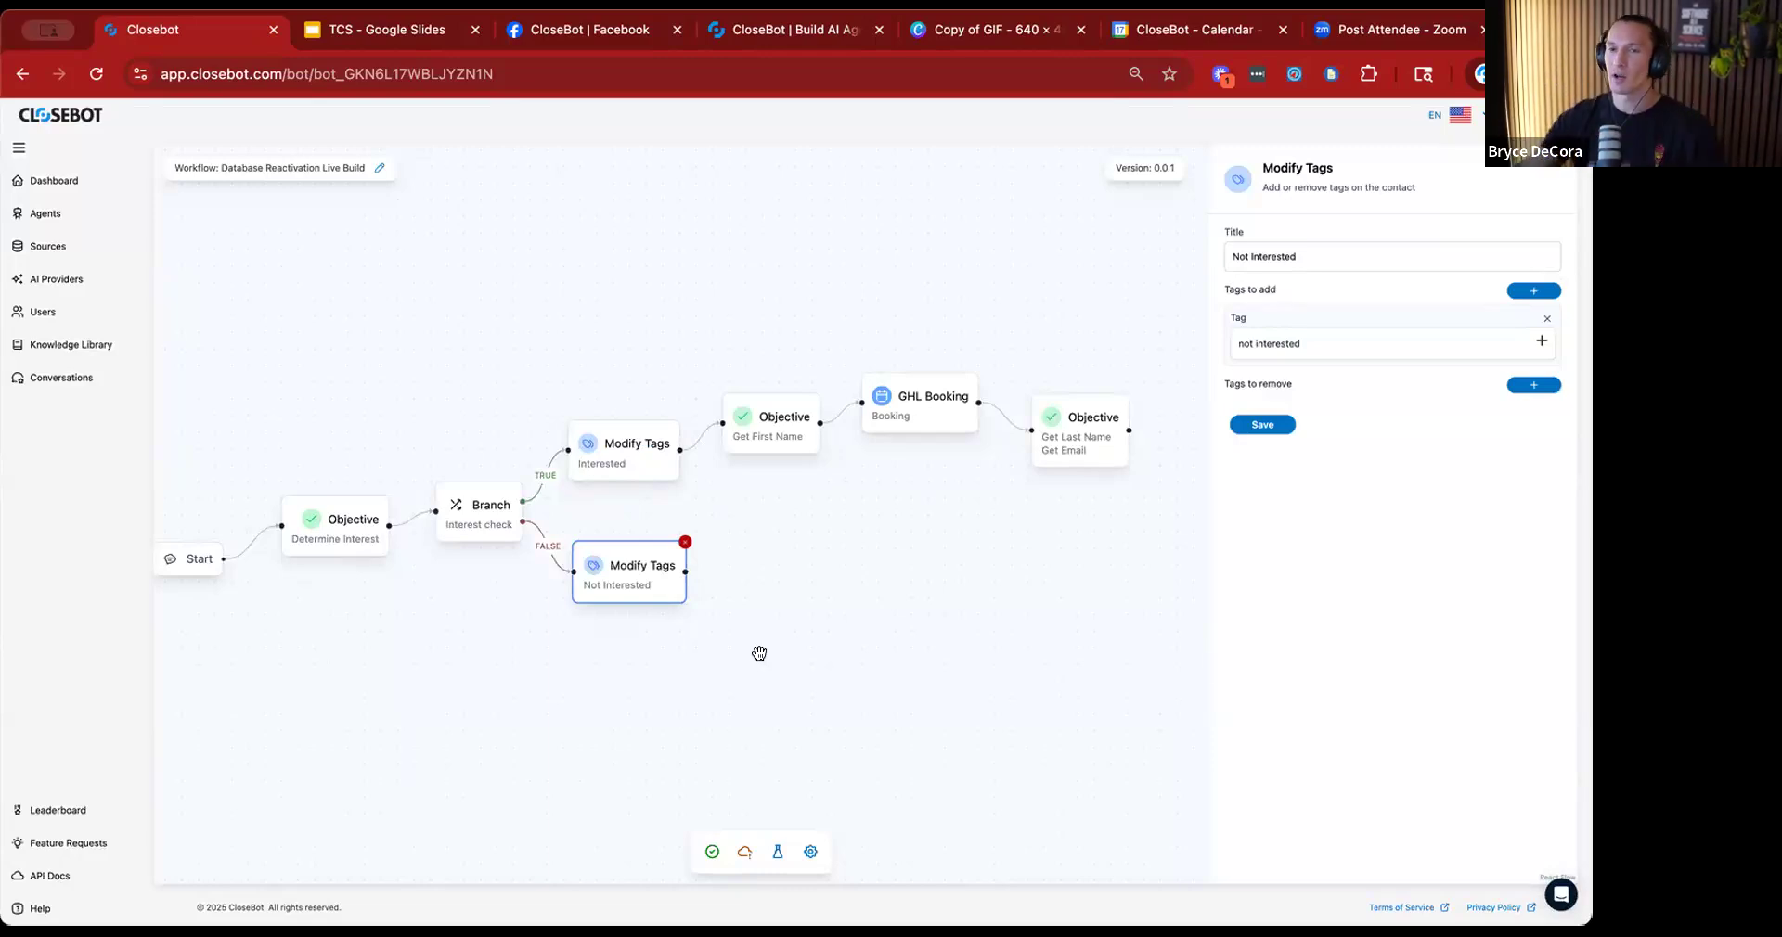
click(810, 852)
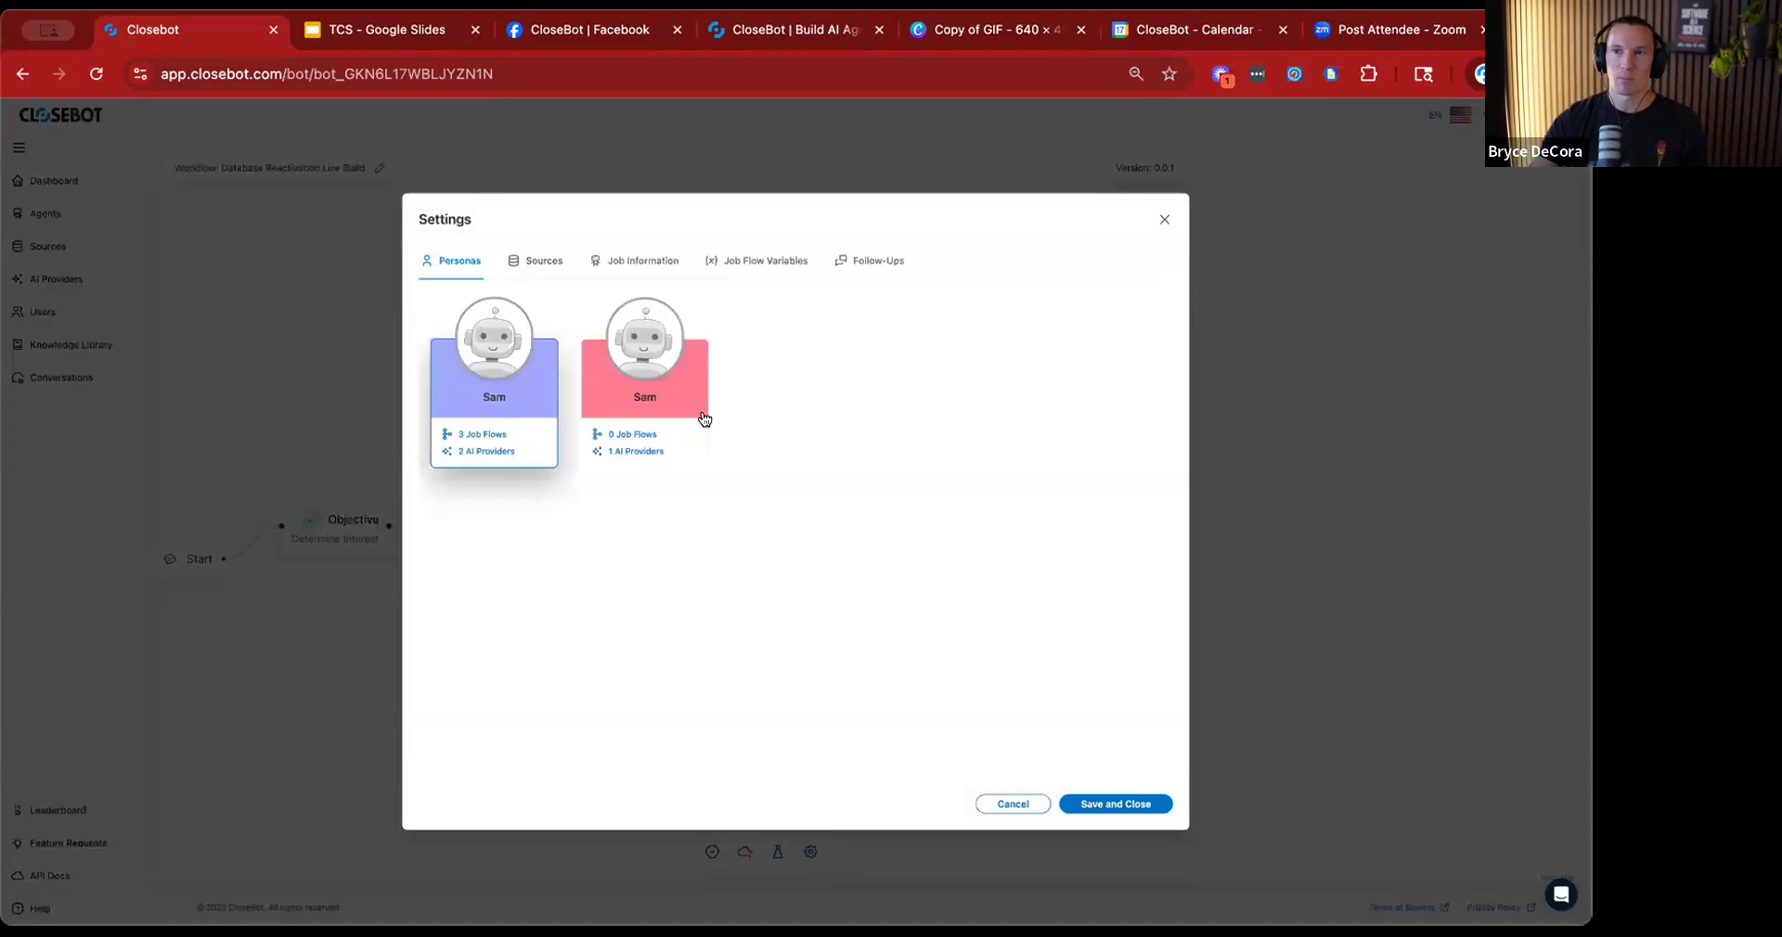
click(665, 273)
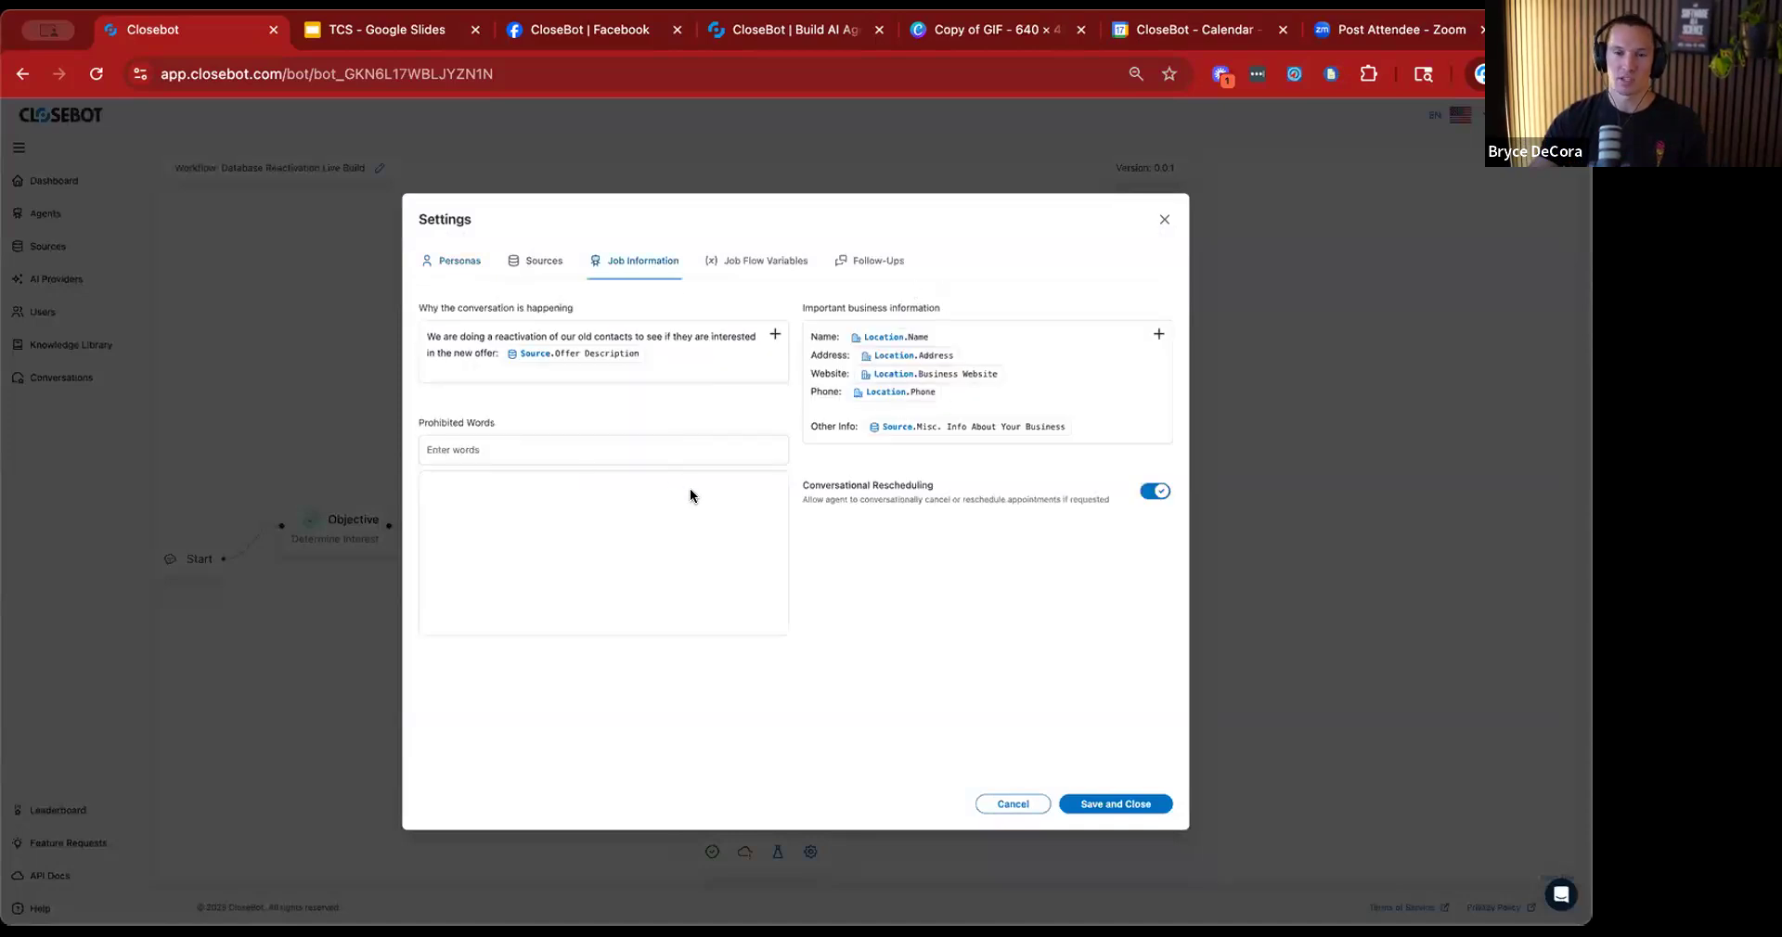
click(1161, 222)
click(956, 628)
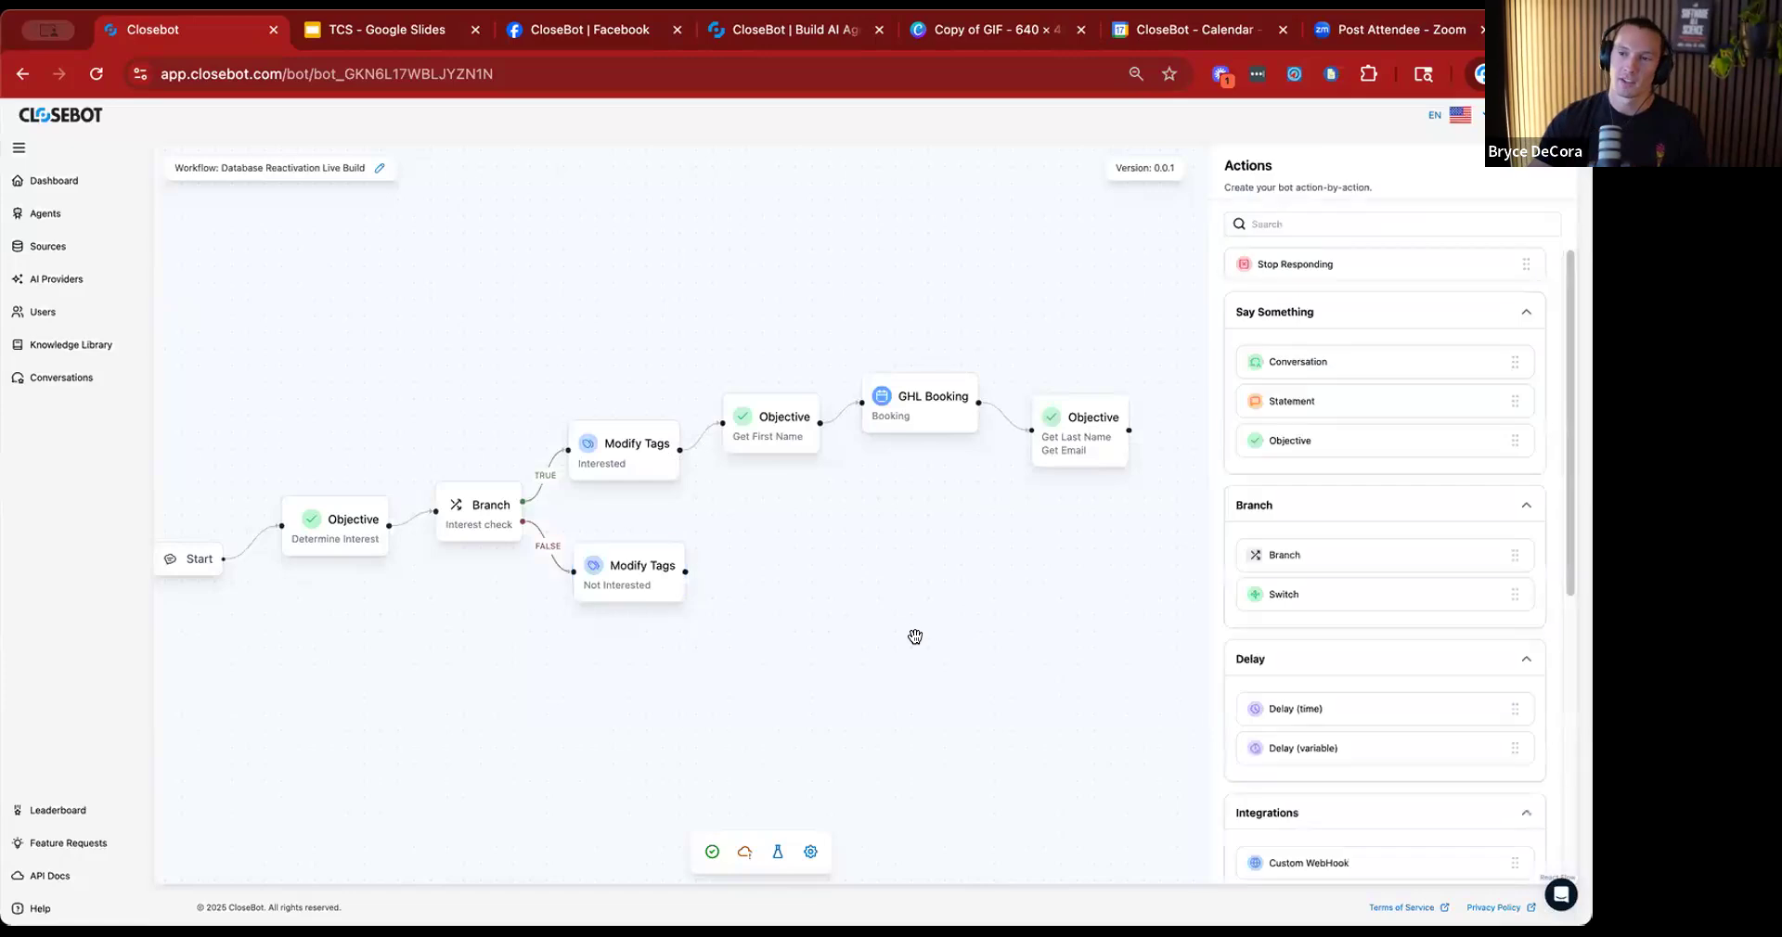
drag(768, 625, 739, 584)
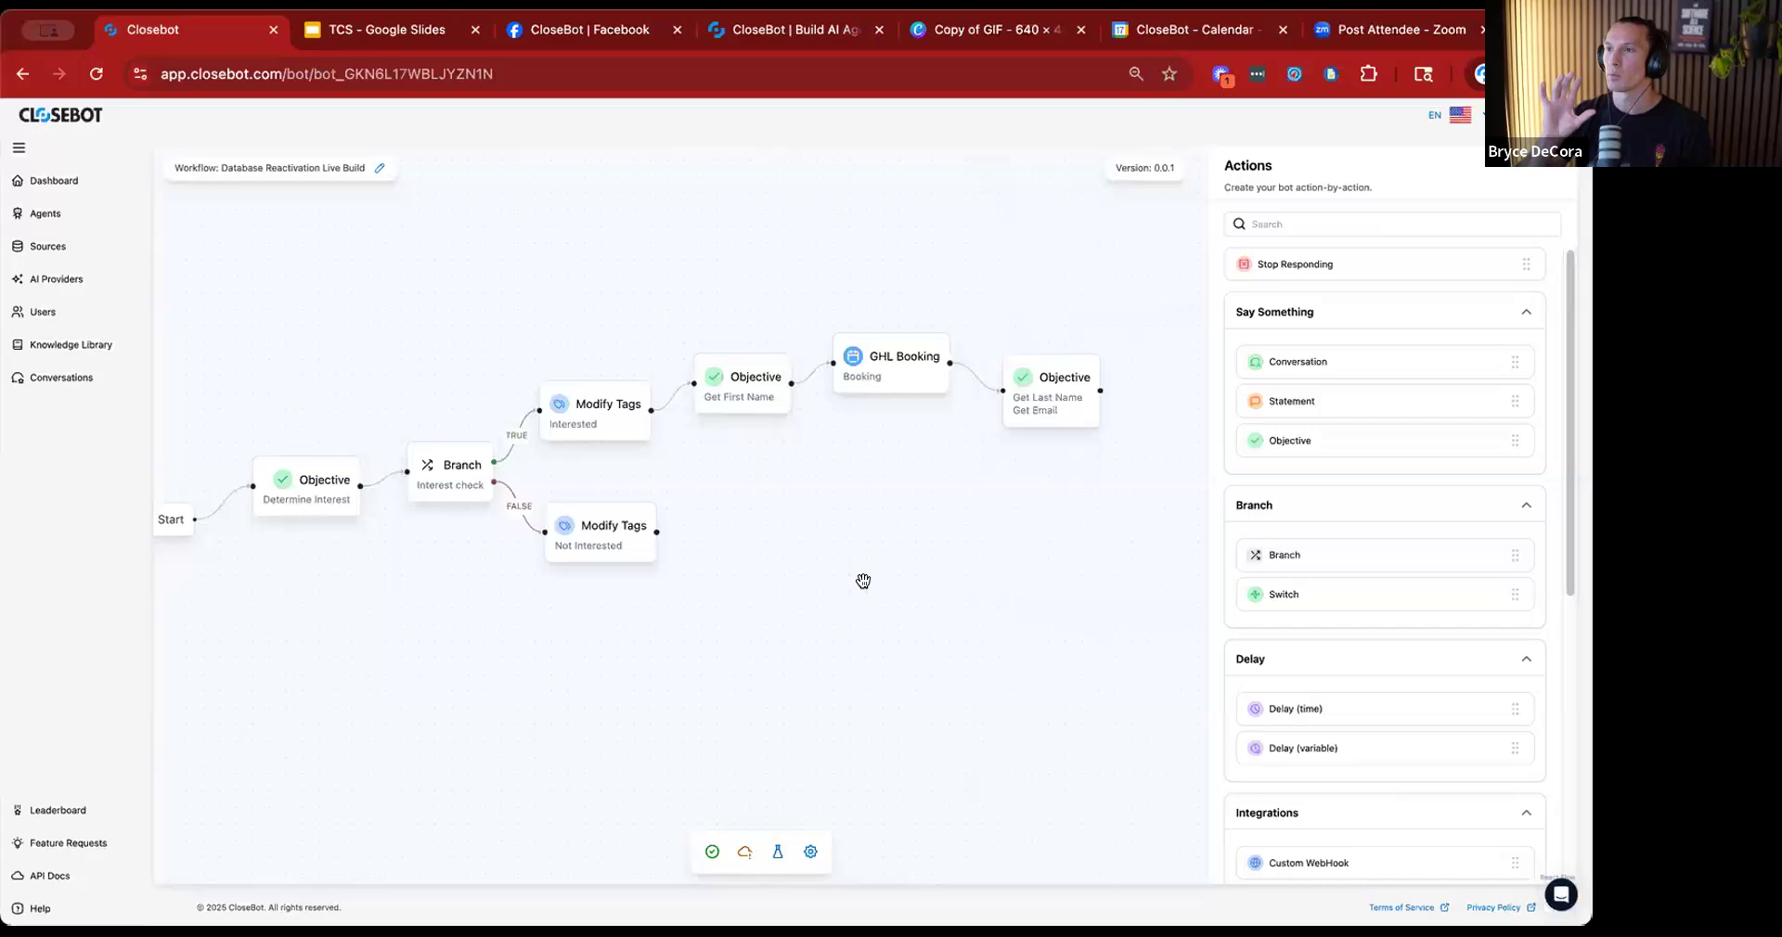
scroll(676, 604, right, 5)
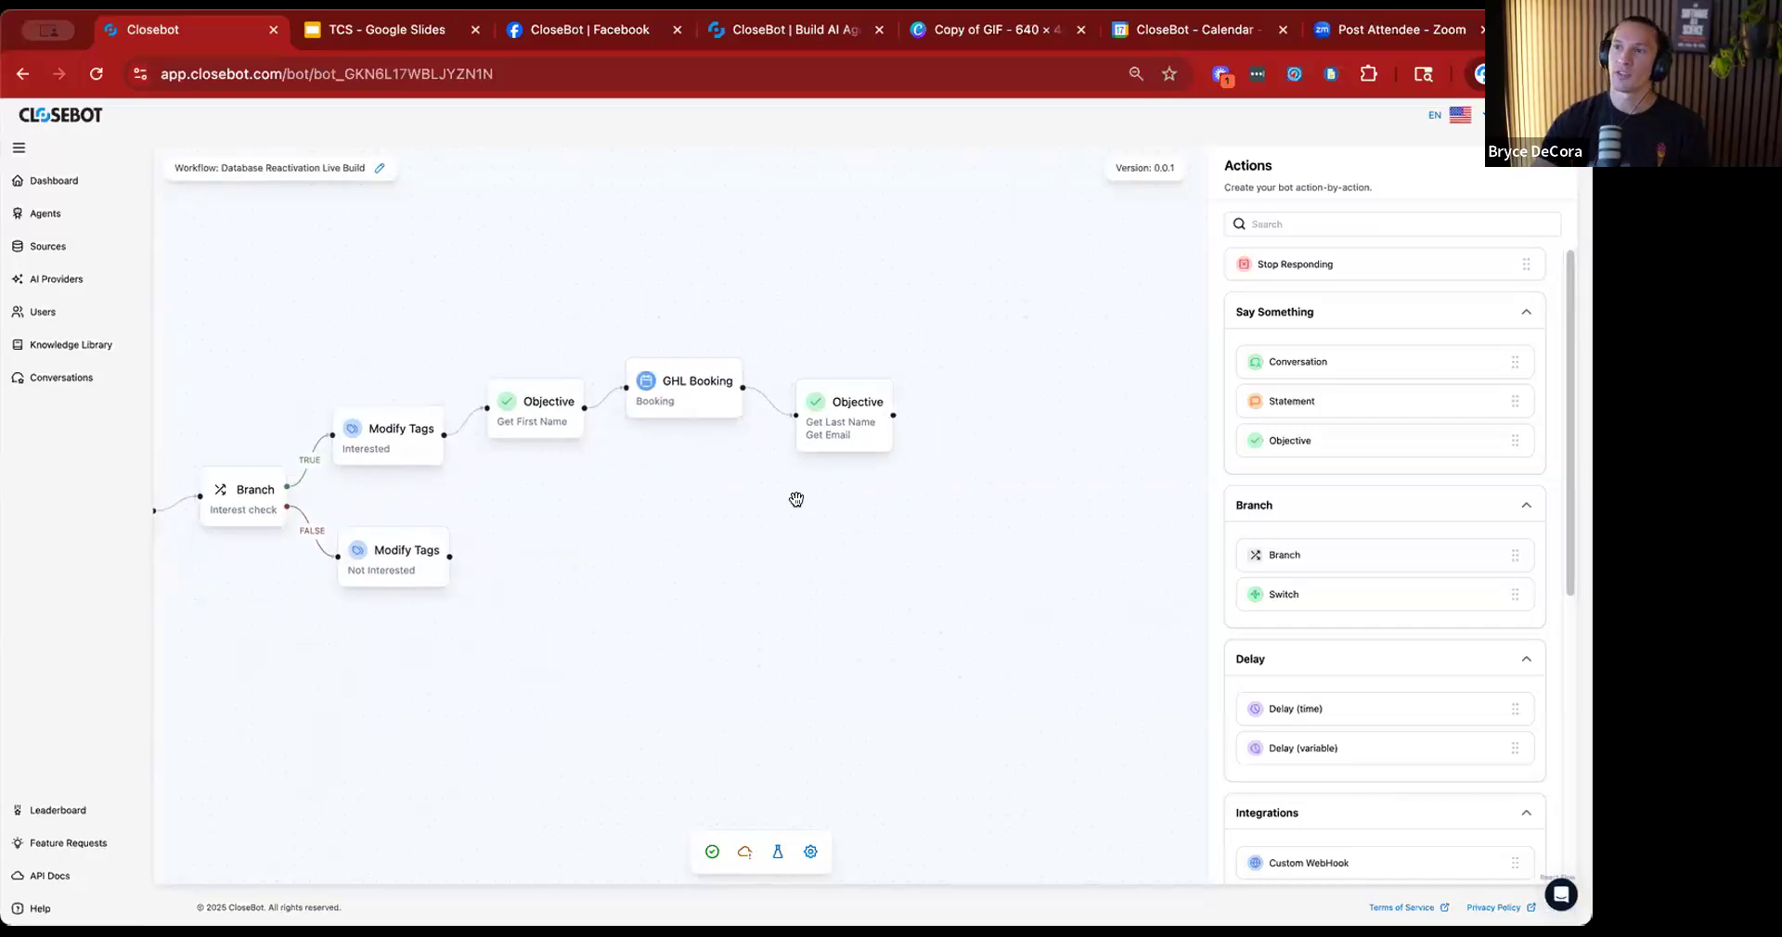
drag(1303, 361, 1030, 418)
drag(893, 415, 1029, 407)
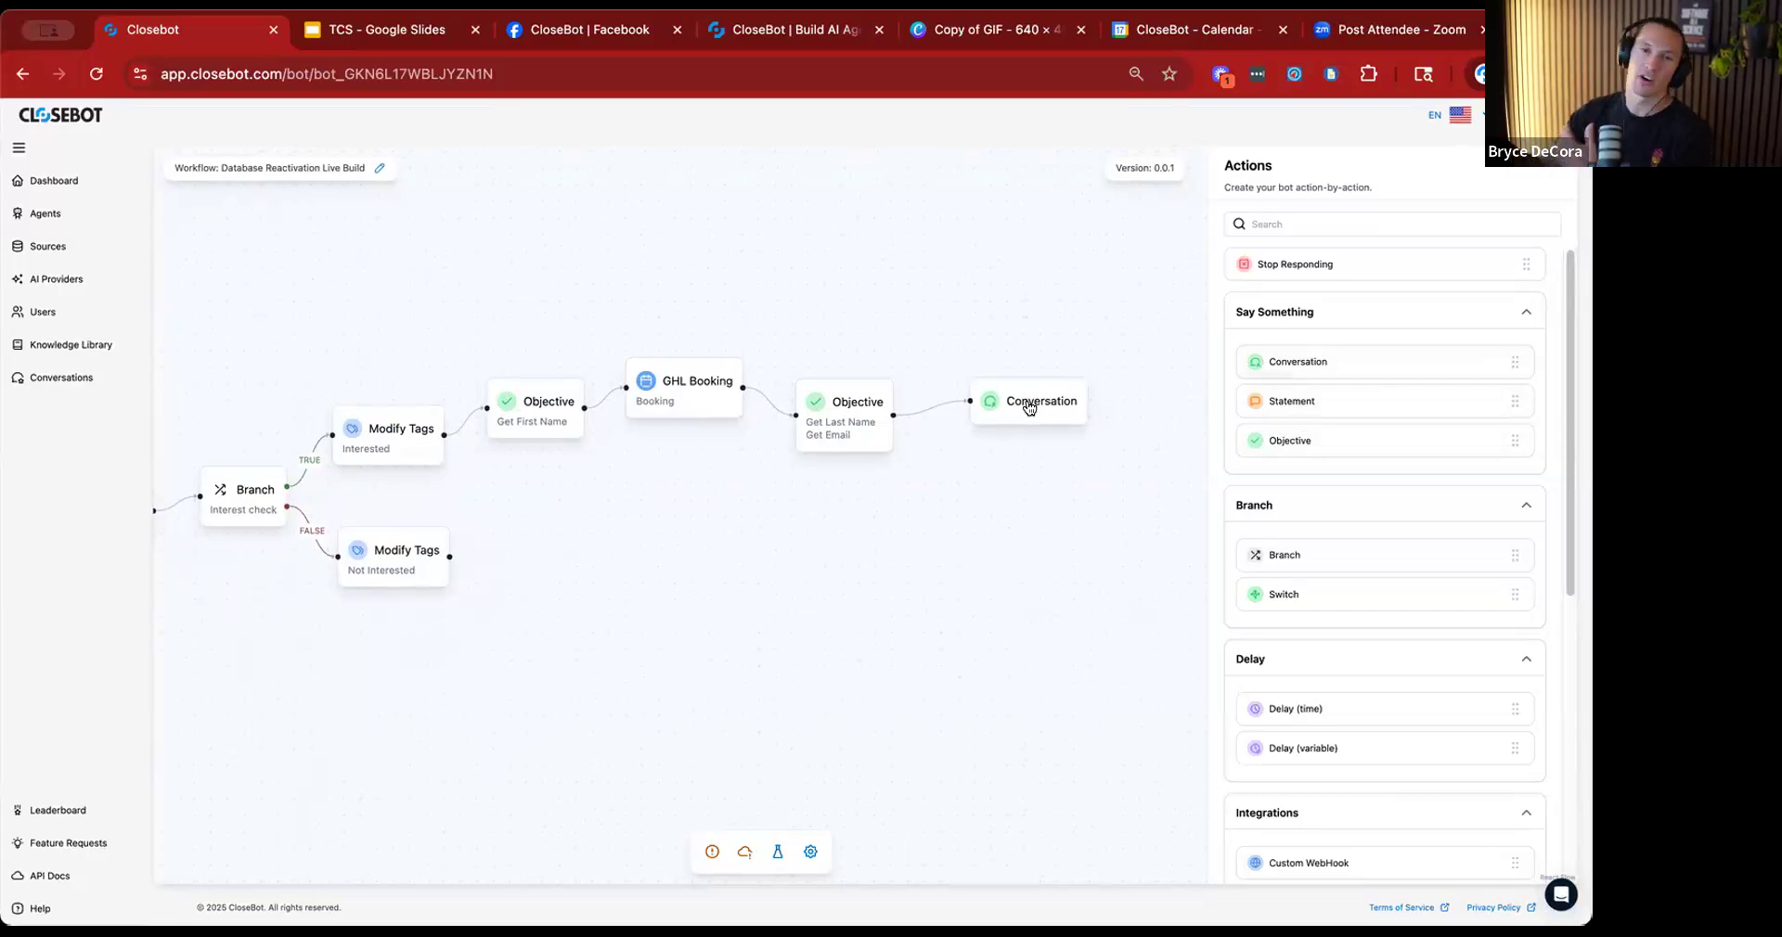
click(1028, 406)
key(BackSpace)
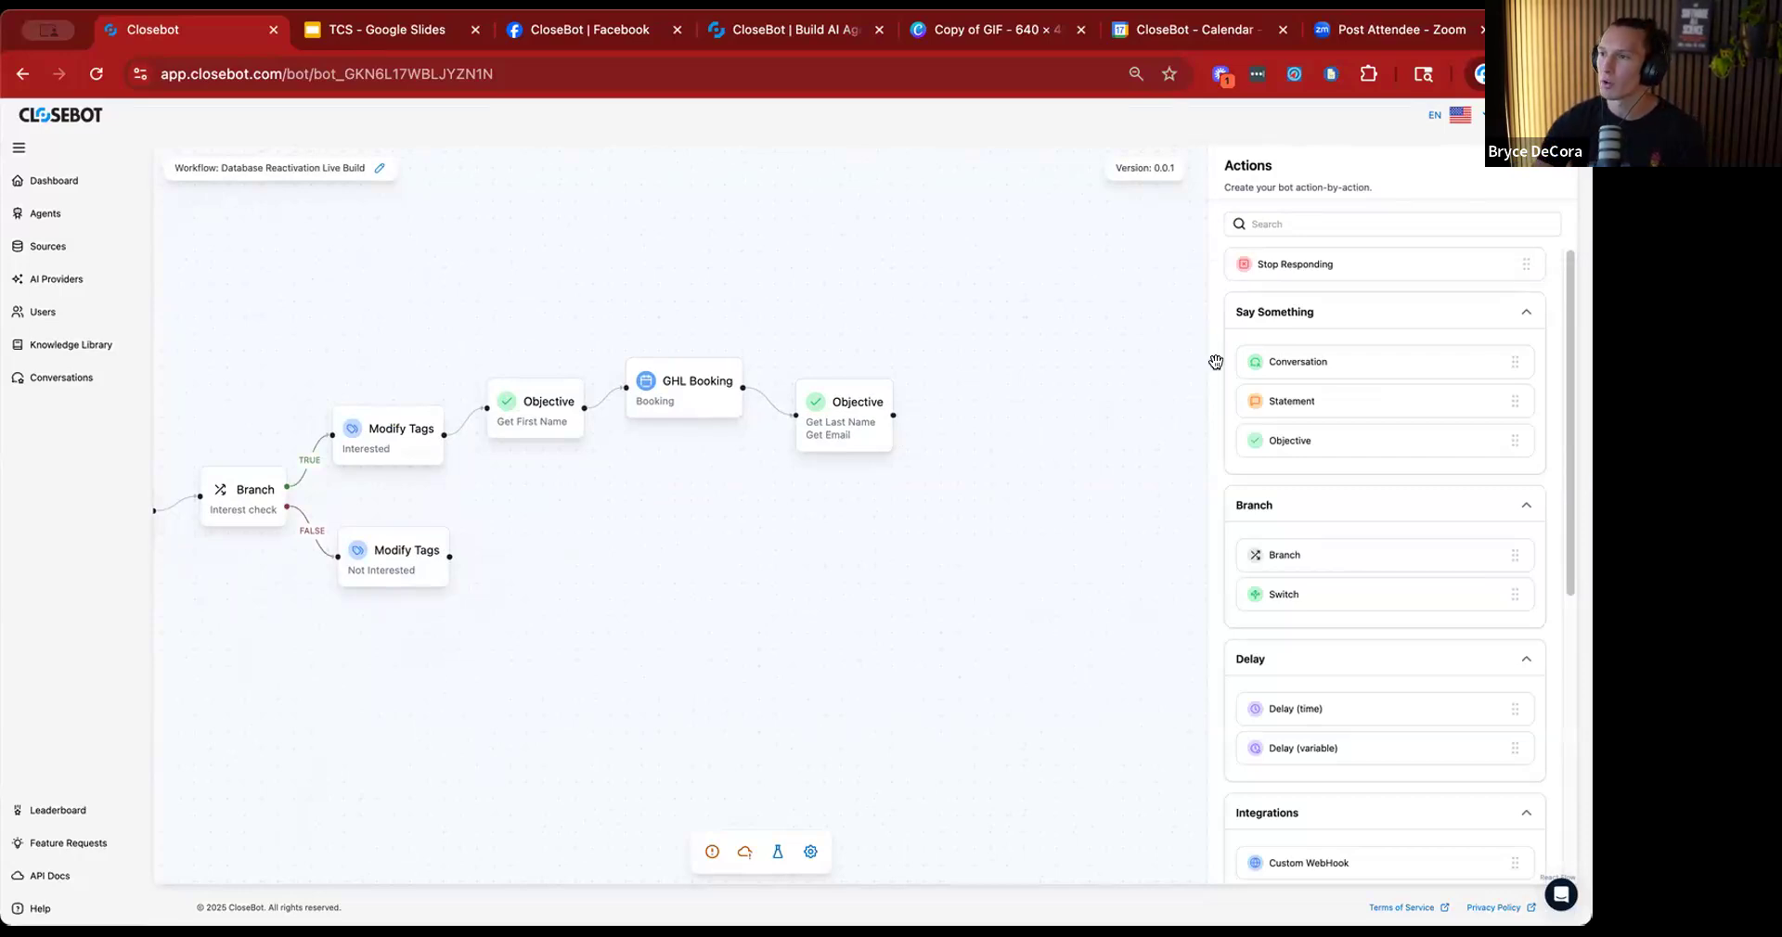
Add a Conversation action at the end of the flow and connect the Get Last Name and Get Email objective to it.
drag(1021, 418, 1018, 417)
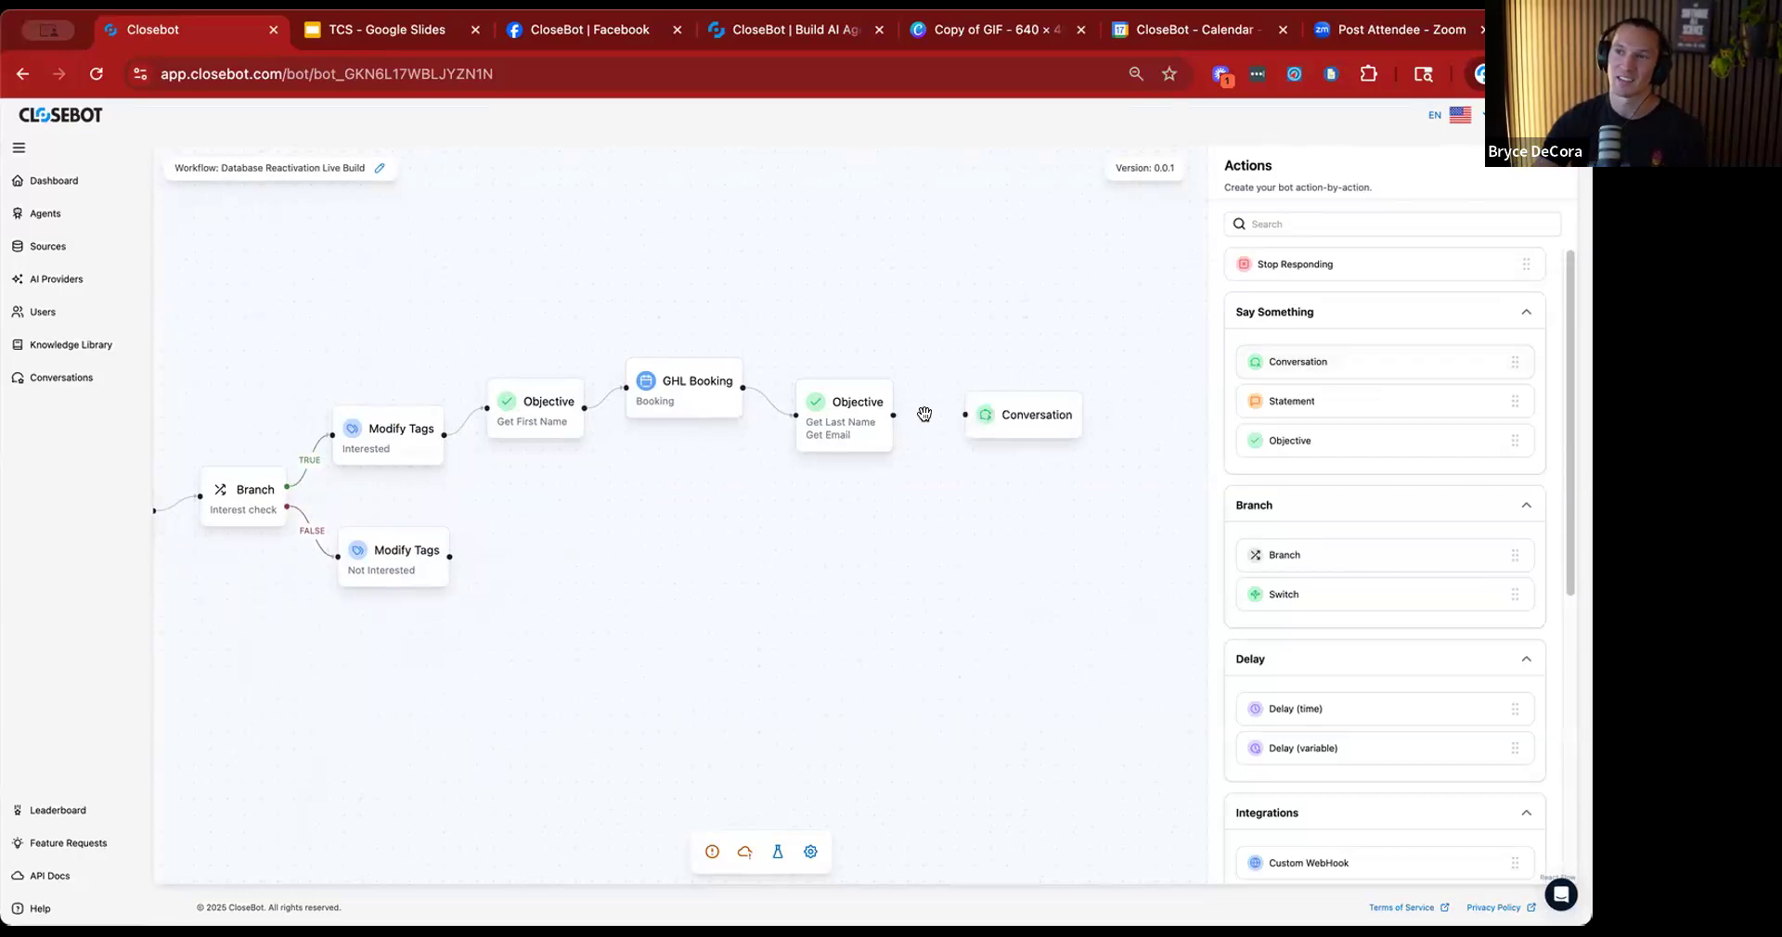
drag(893, 415, 986, 400)
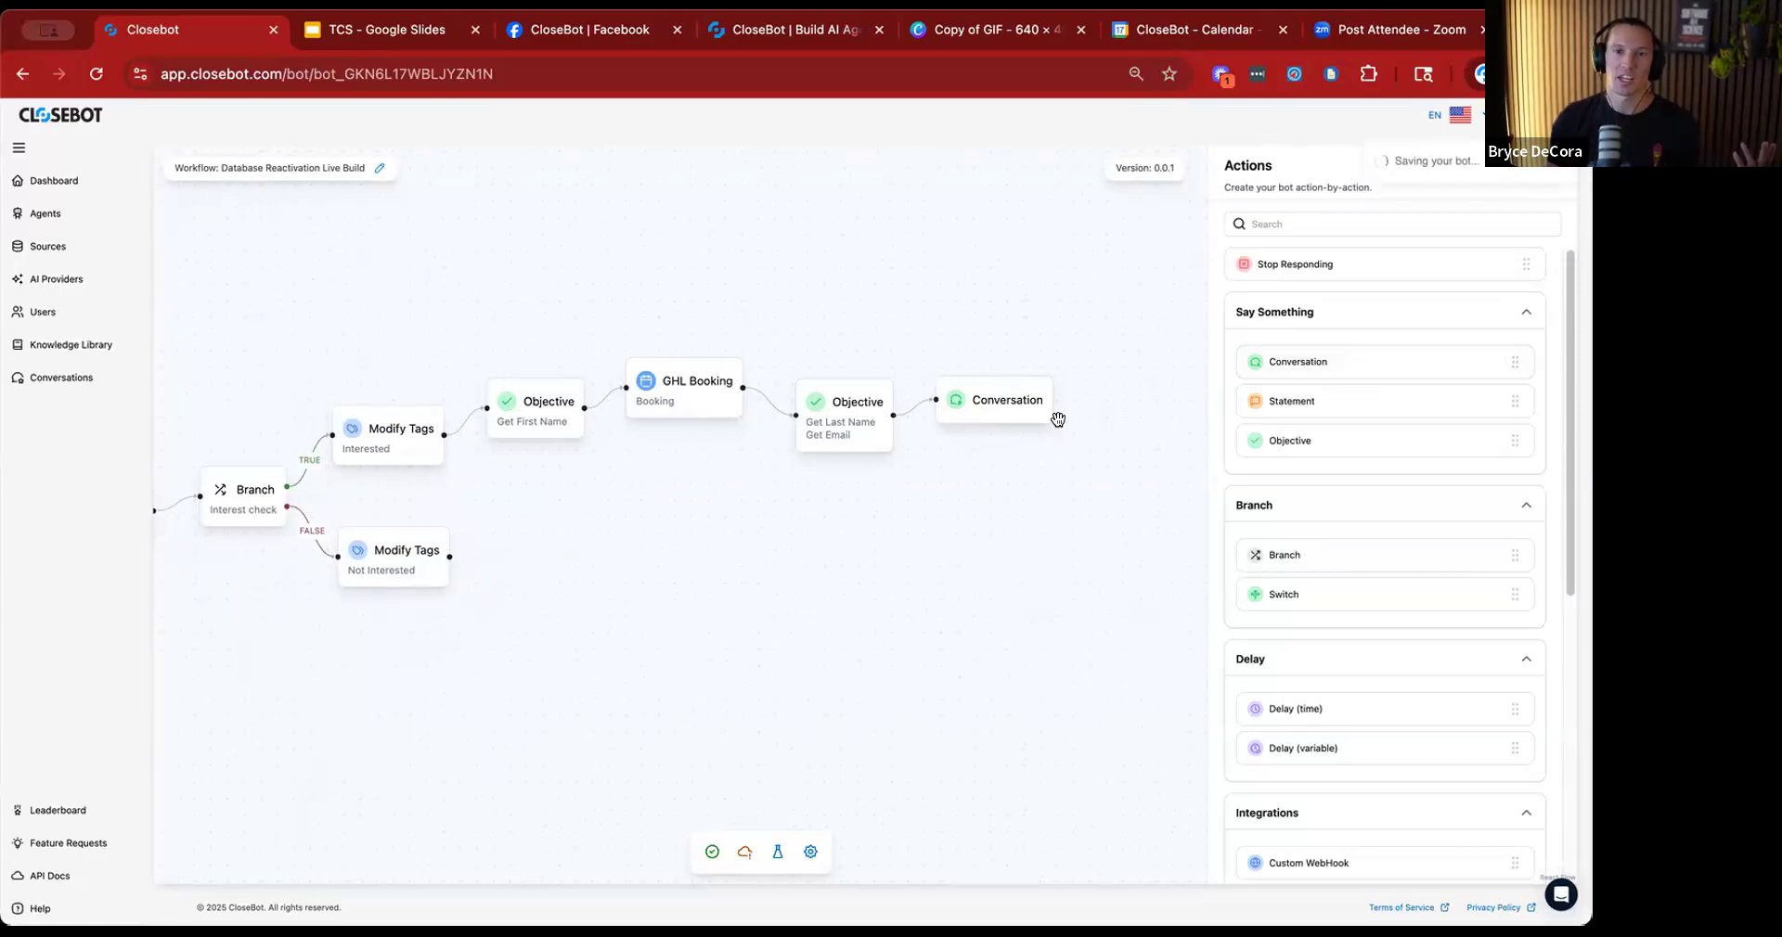
Begin the Conversation action's ExtraPrompt with "This person has already accepted our offer and has a meeting booked and they".
click(989, 393)
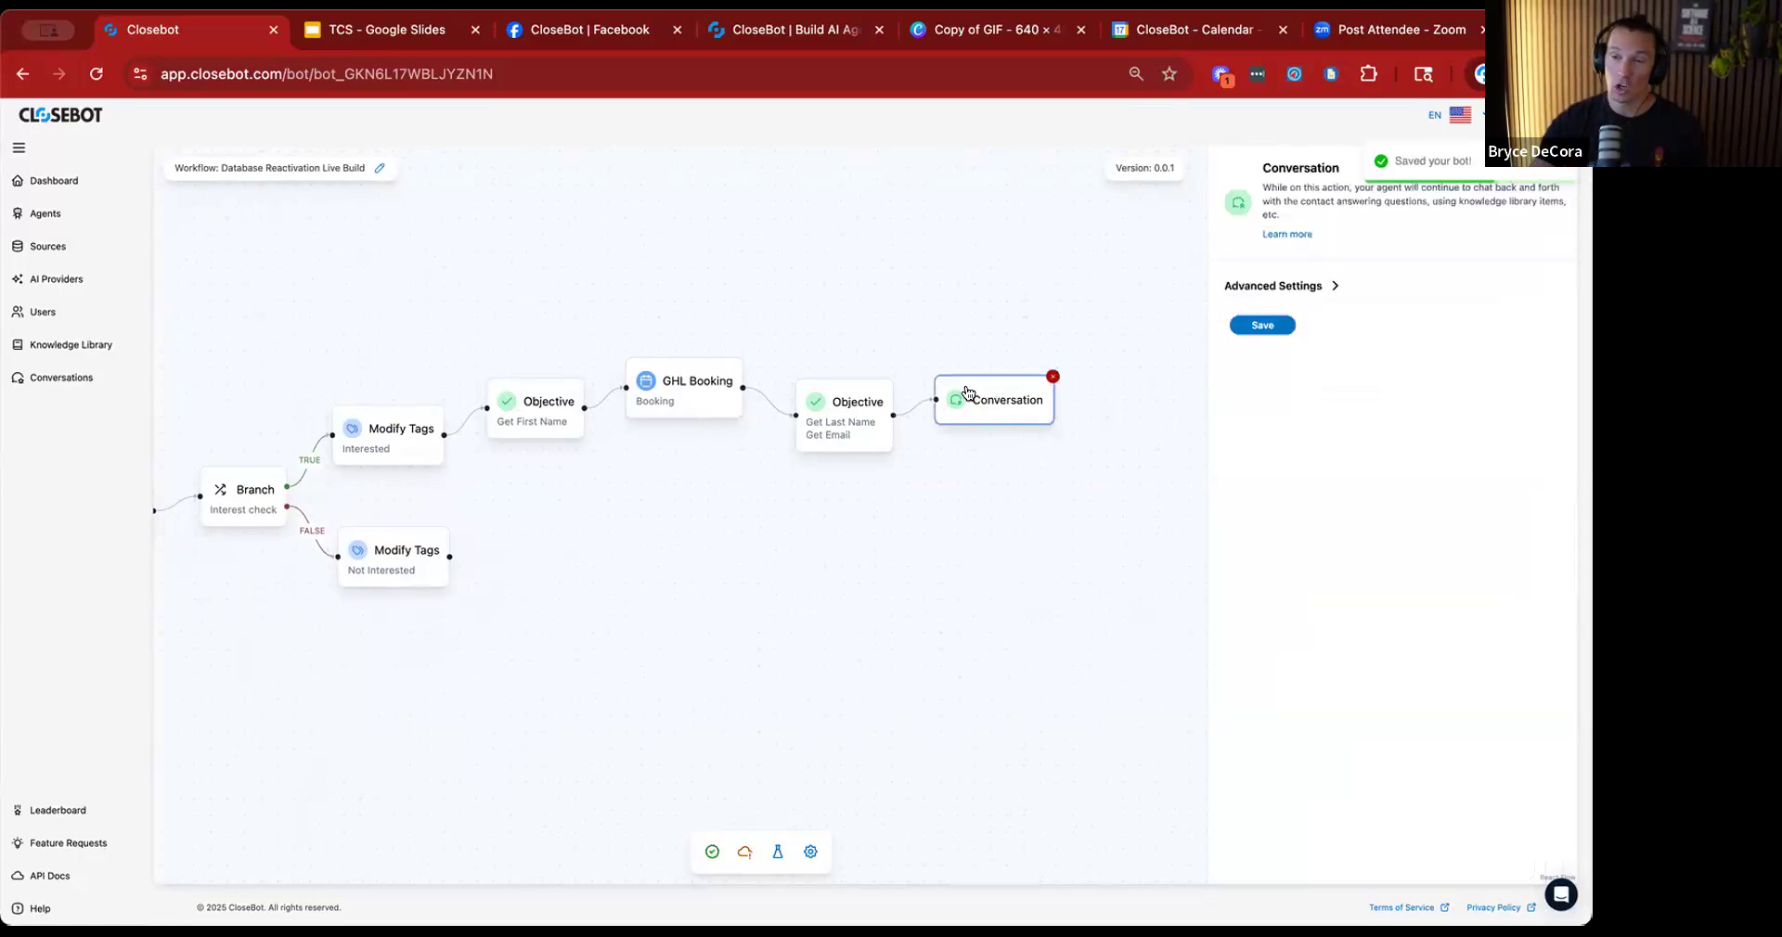
click(1287, 288)
click(1316, 329)
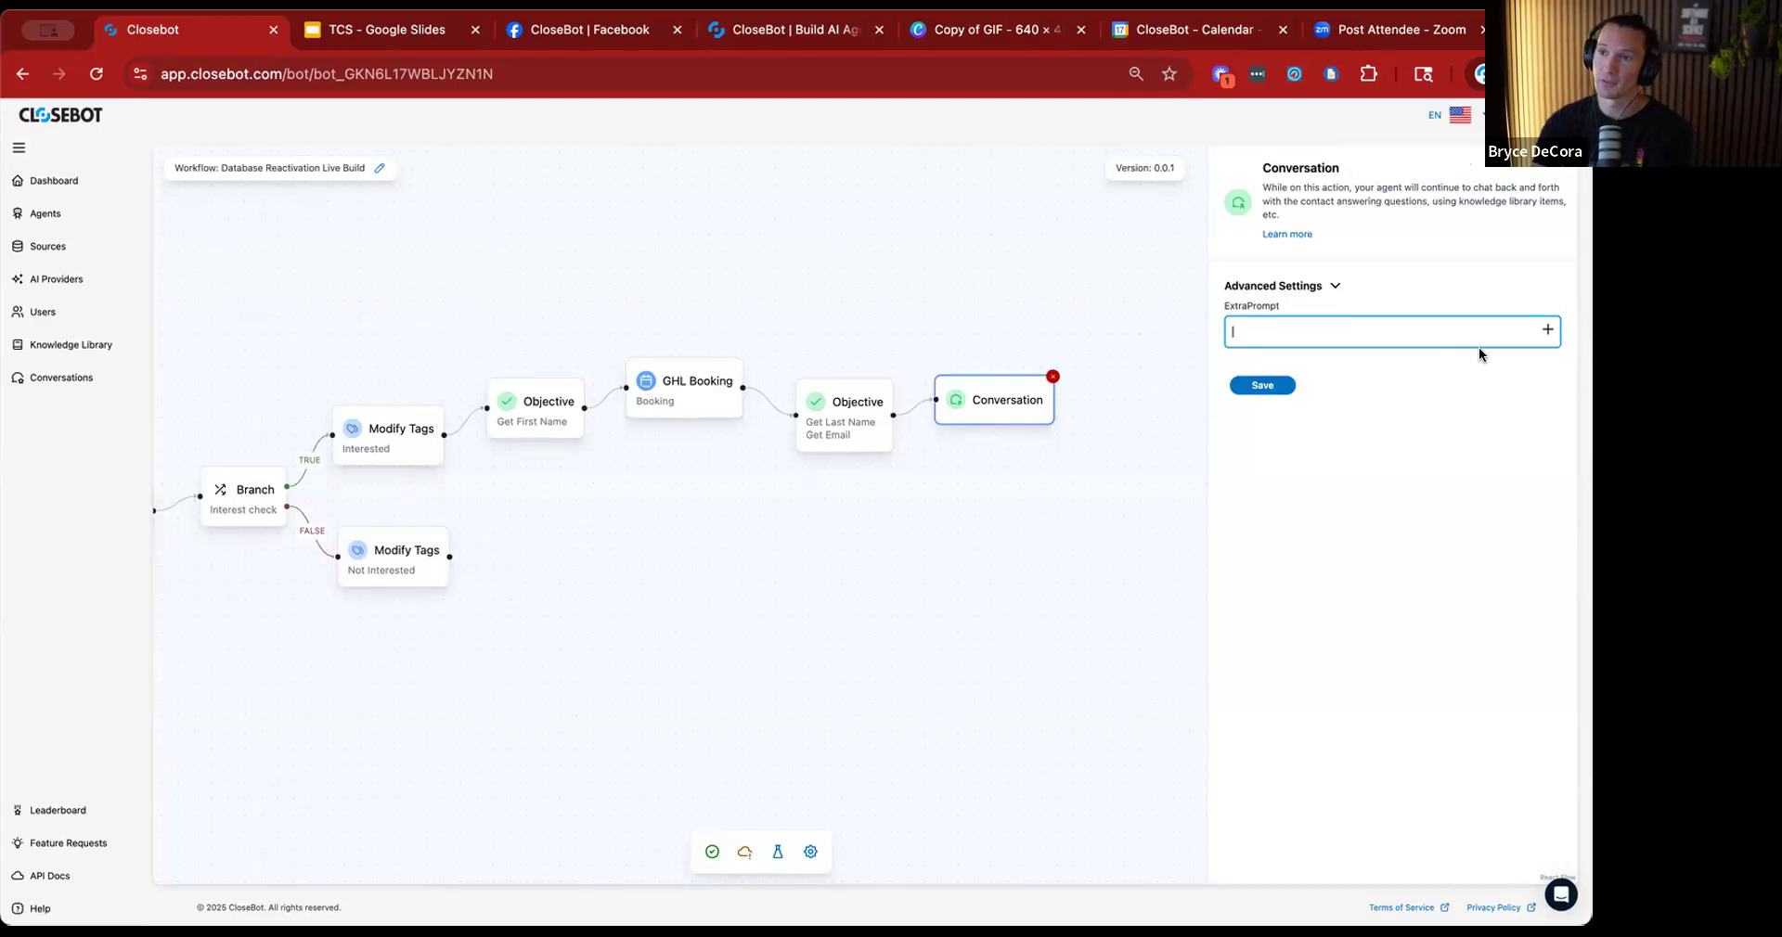
text(This person has)
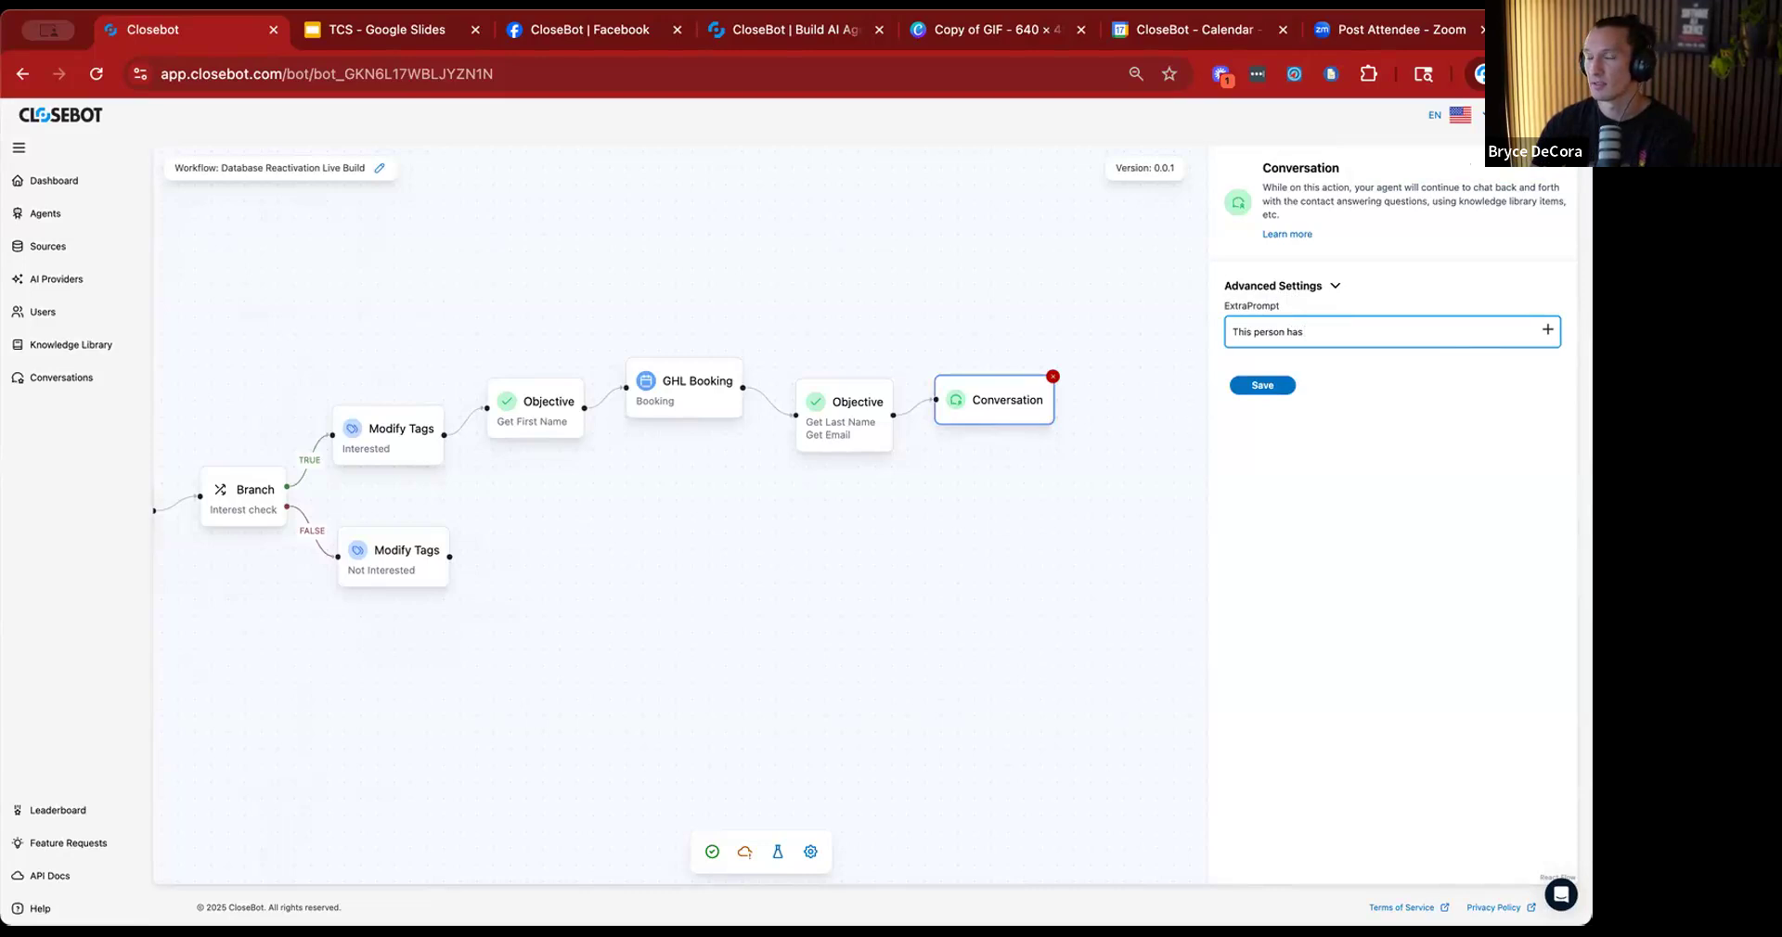
text( already accepted our offer and has a meeting booked)
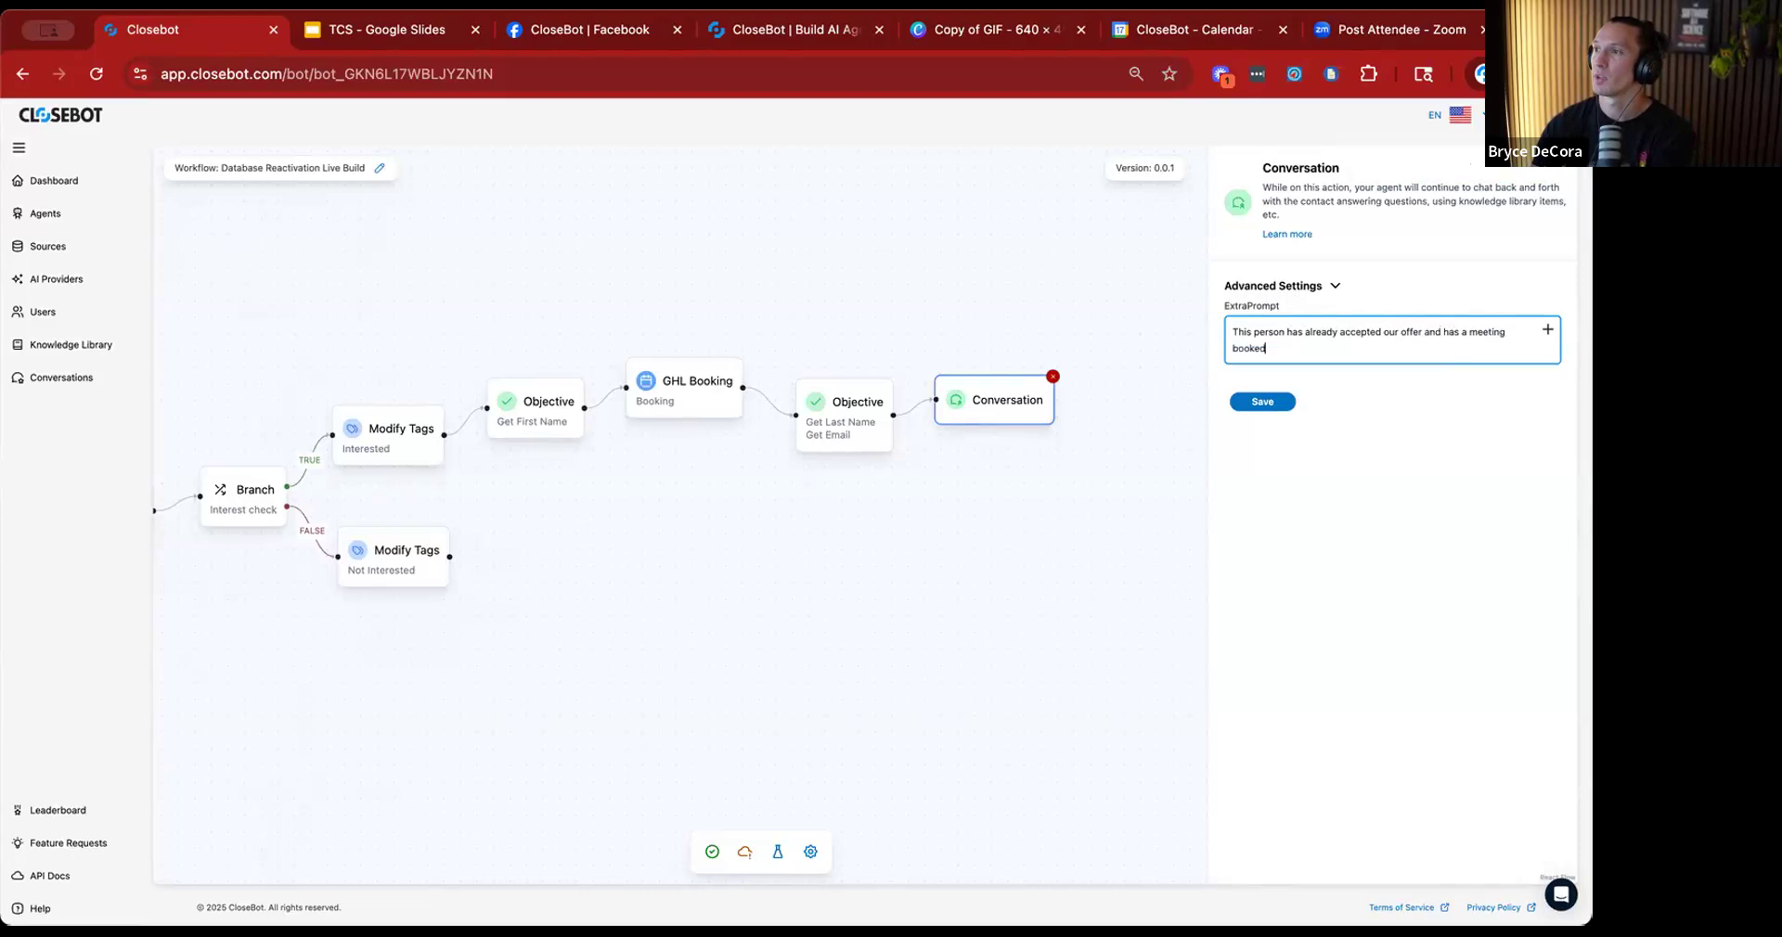
text( and they just want you to a)
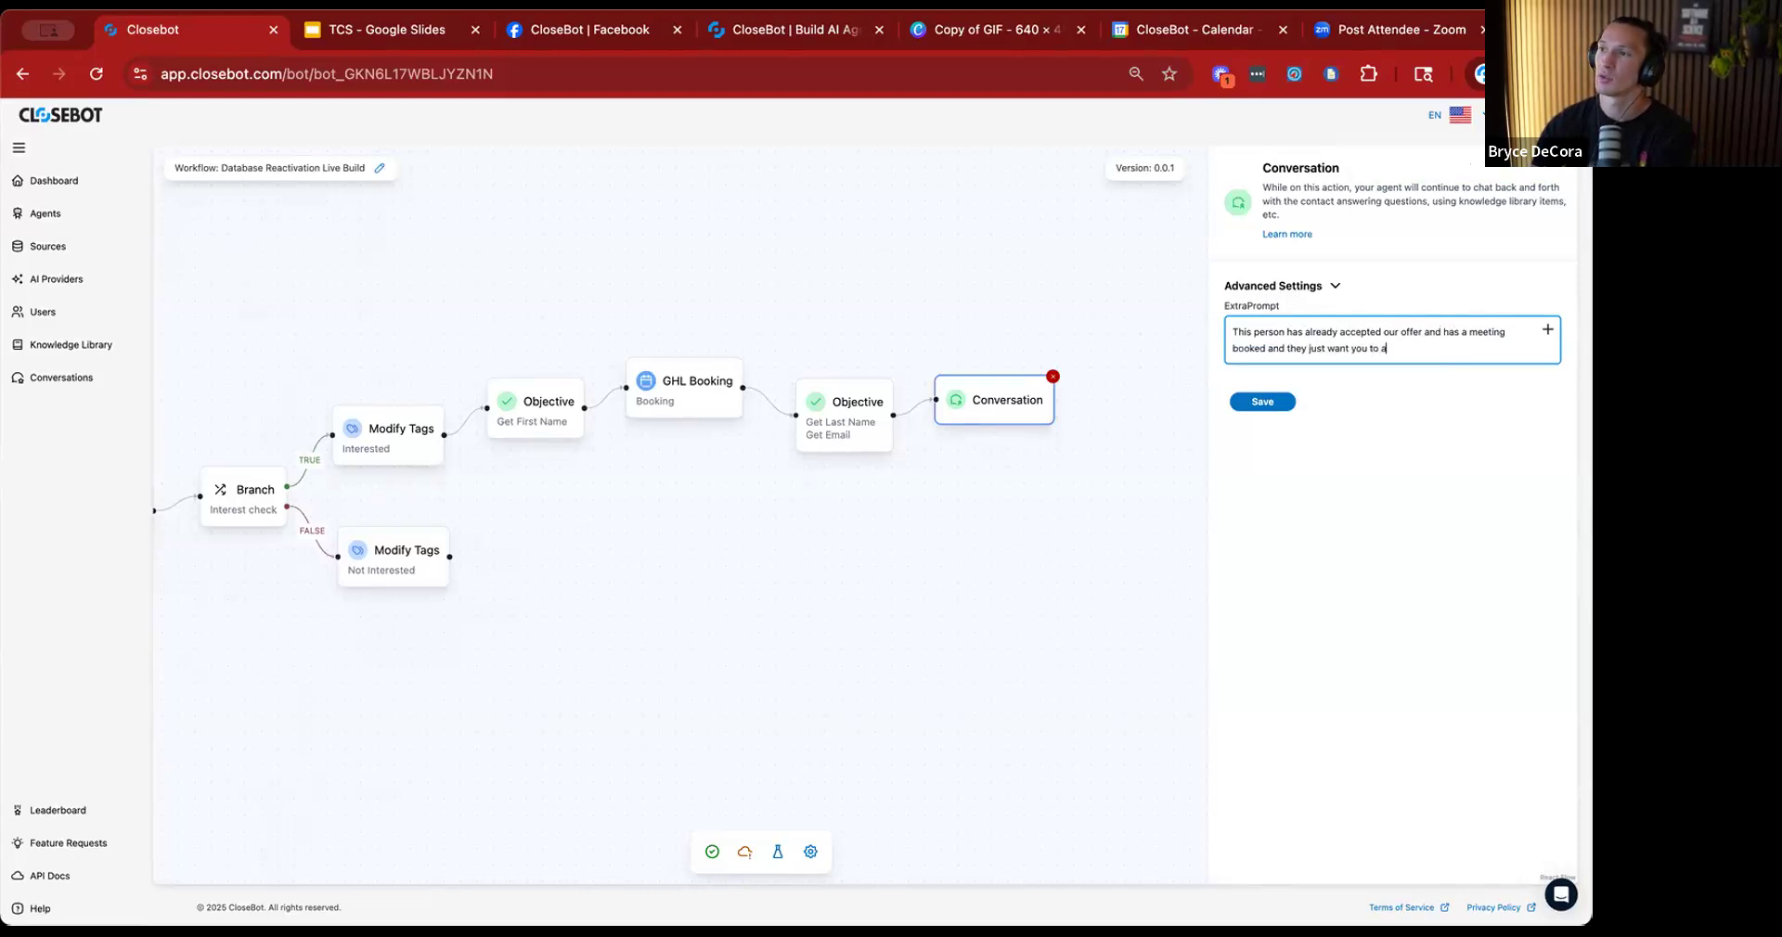
text(nswer their questions and be helpful)
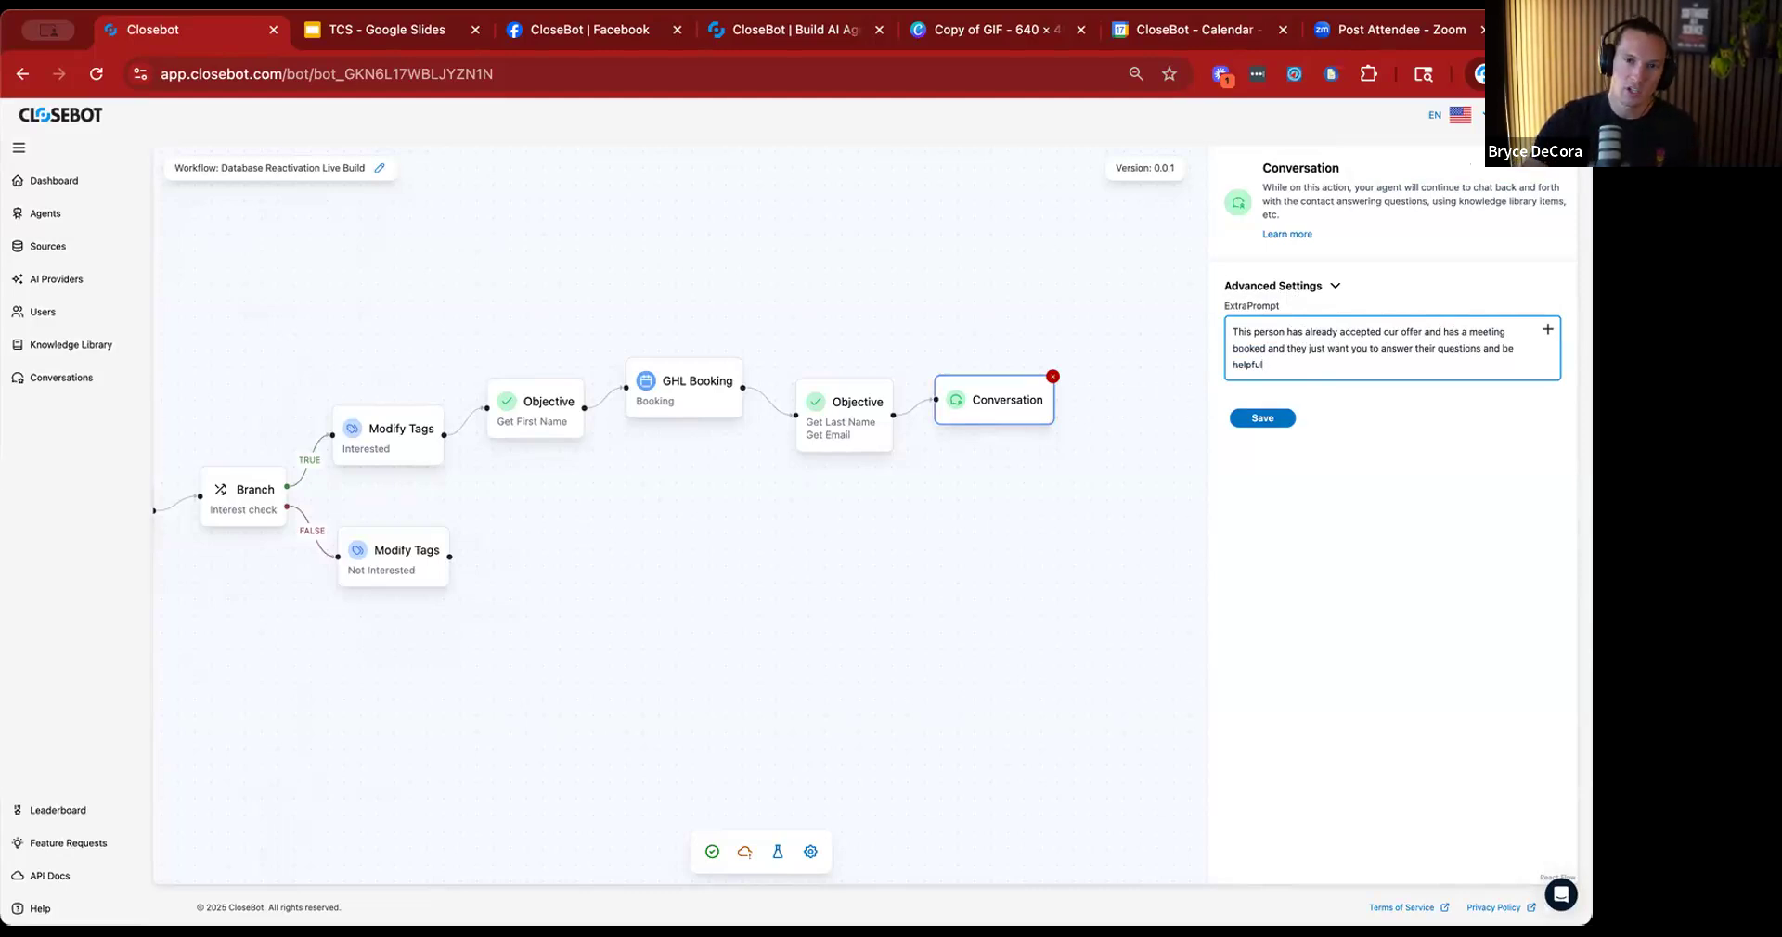
Complete the Conversation action's ExtraPrompt with "just want you to answer their questions and be helpful" and save it.
click(1276, 419)
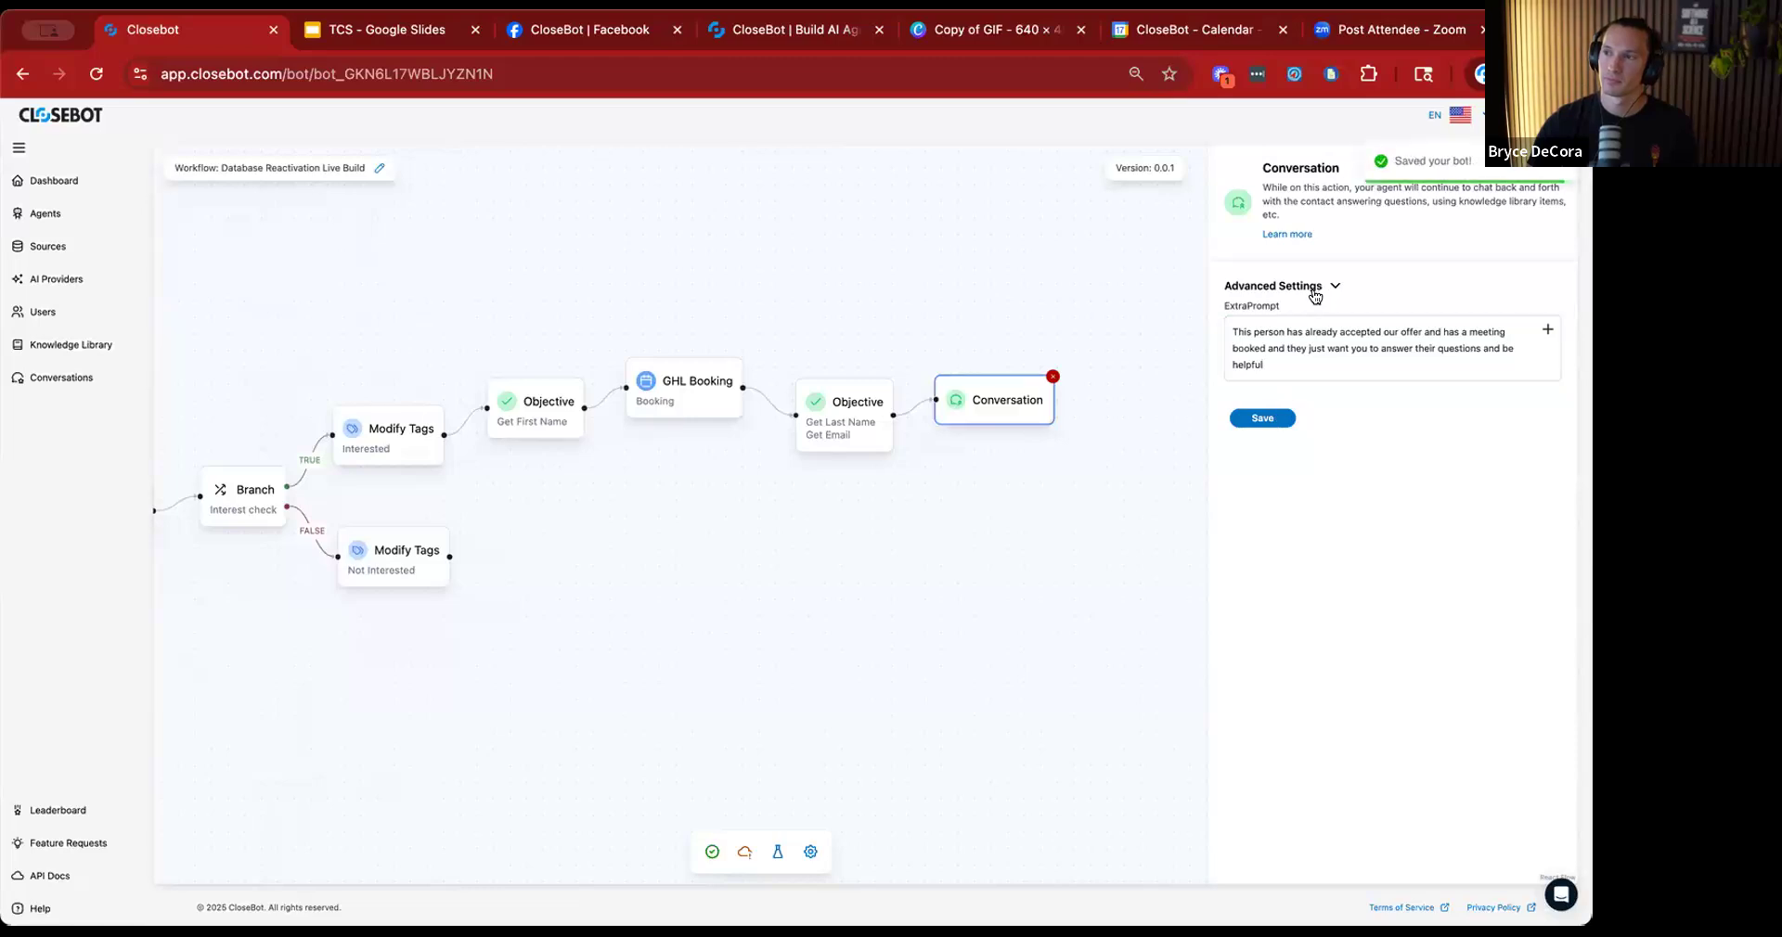
click(1104, 520)
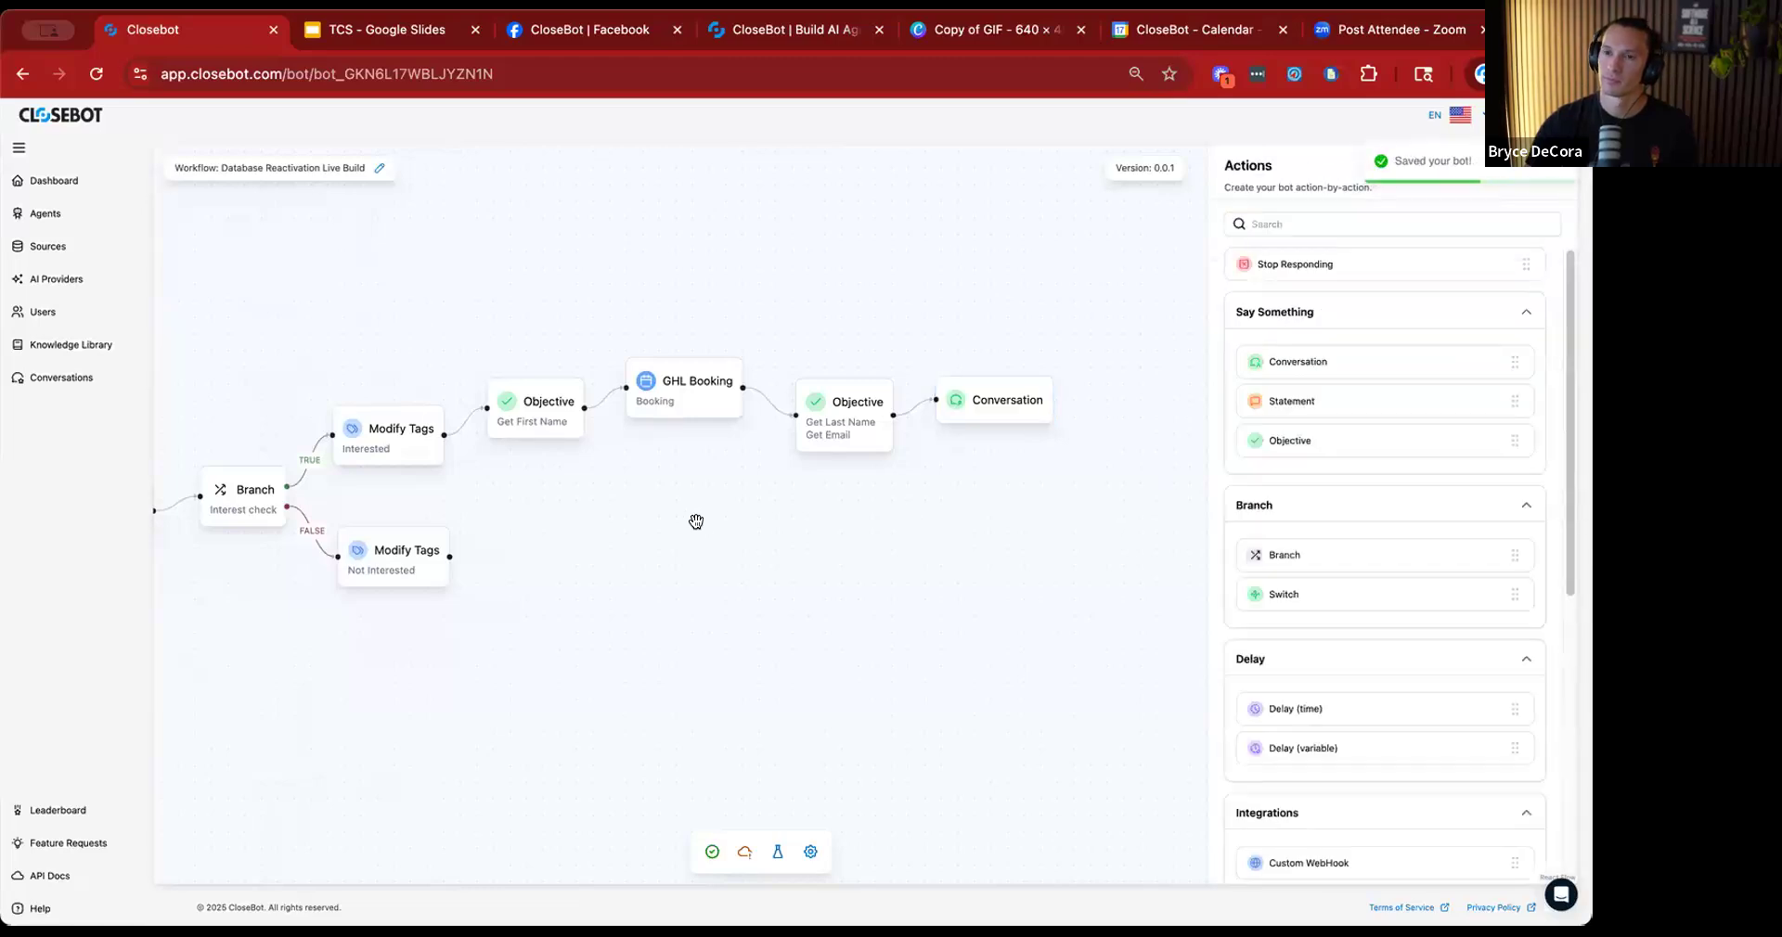
Examine the available actions and the GHL Booking action's description and calendar configuration.
drag(655, 530, 785, 531)
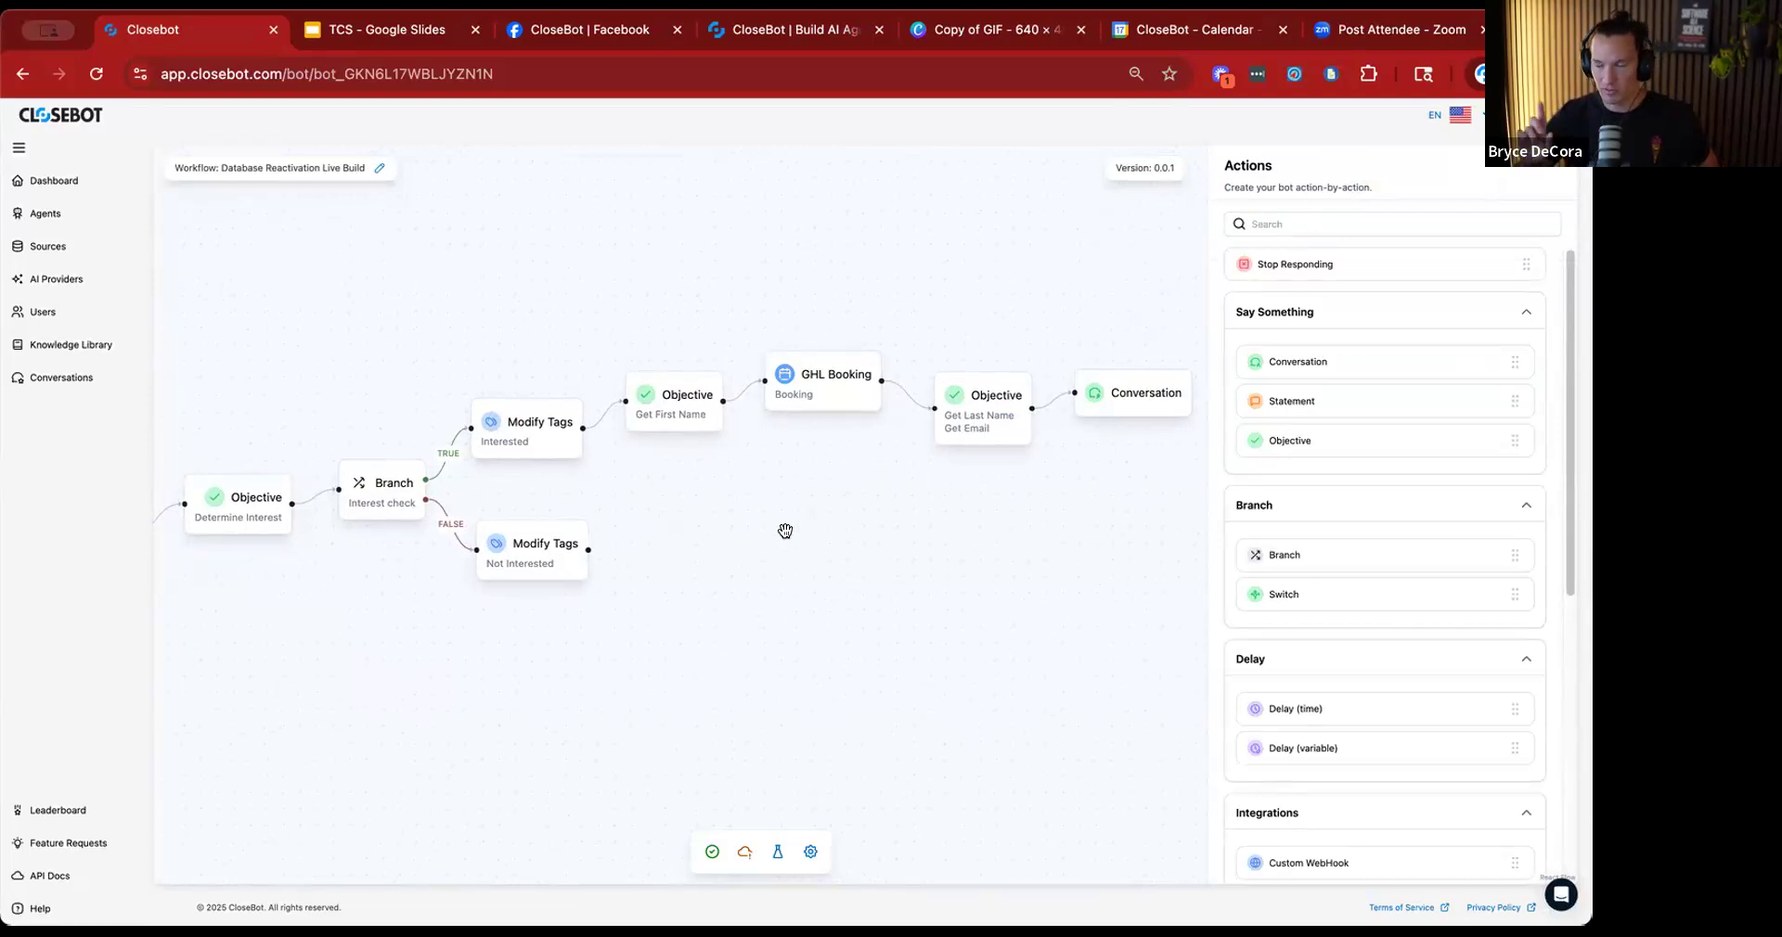
scroll(1297, 655, down, 3)
scroll(1289, 677, down, 1)
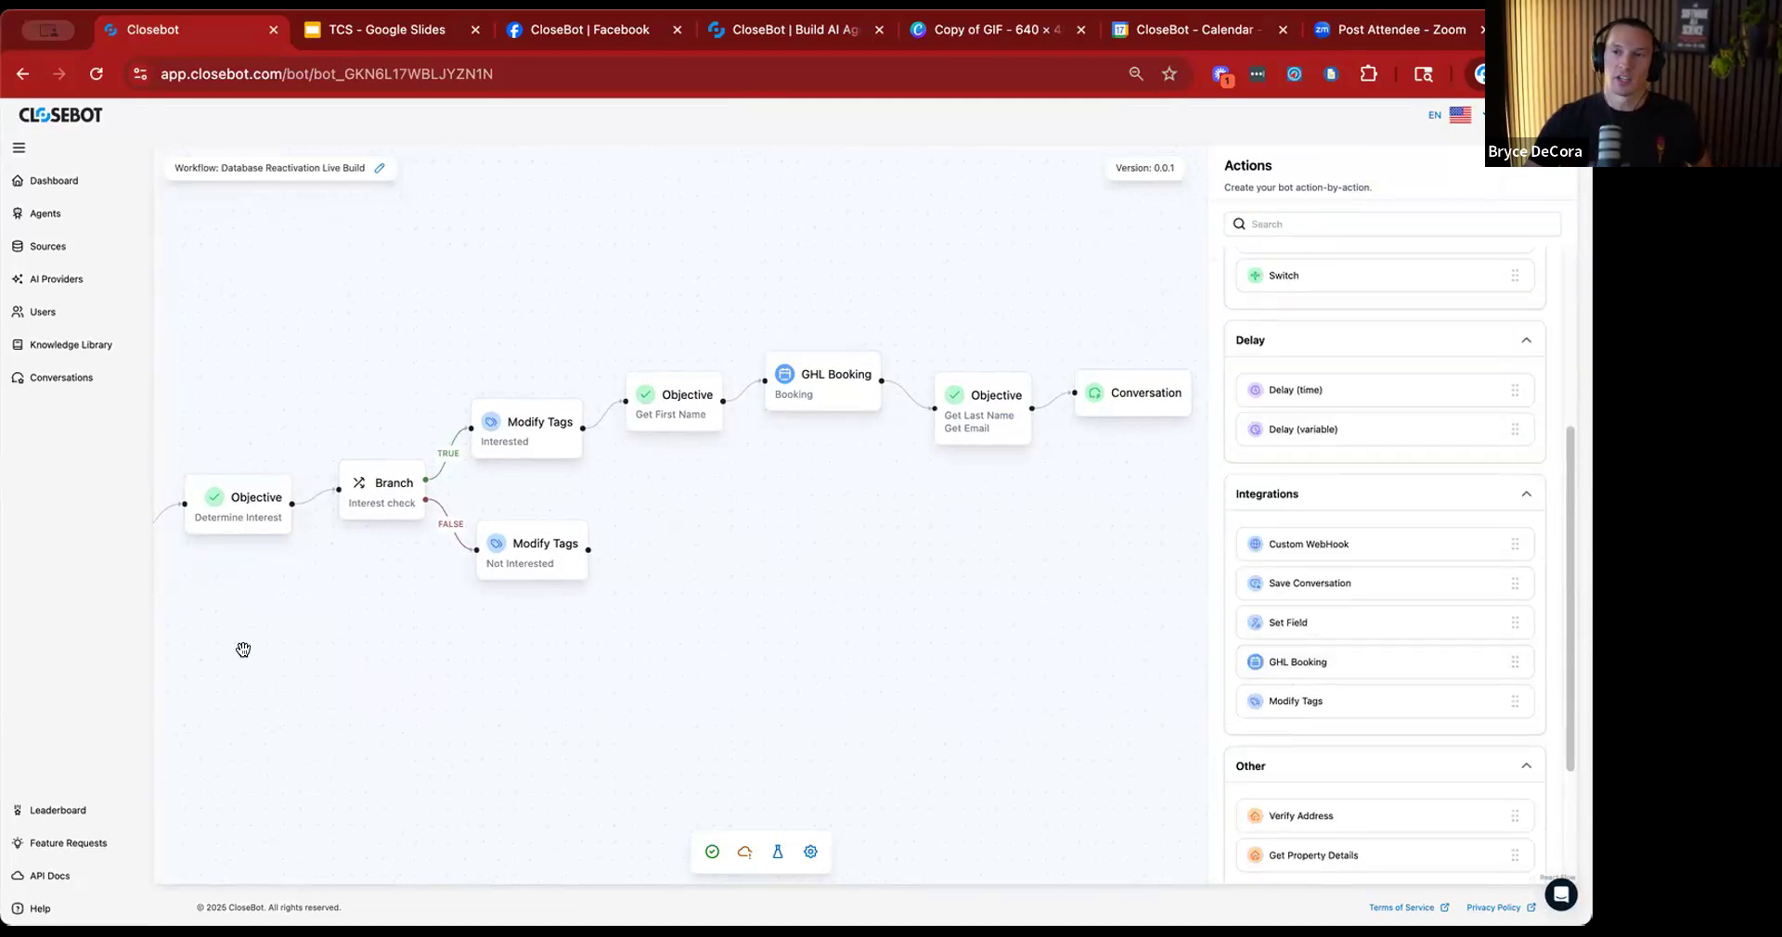
drag(401, 605, 426, 541)
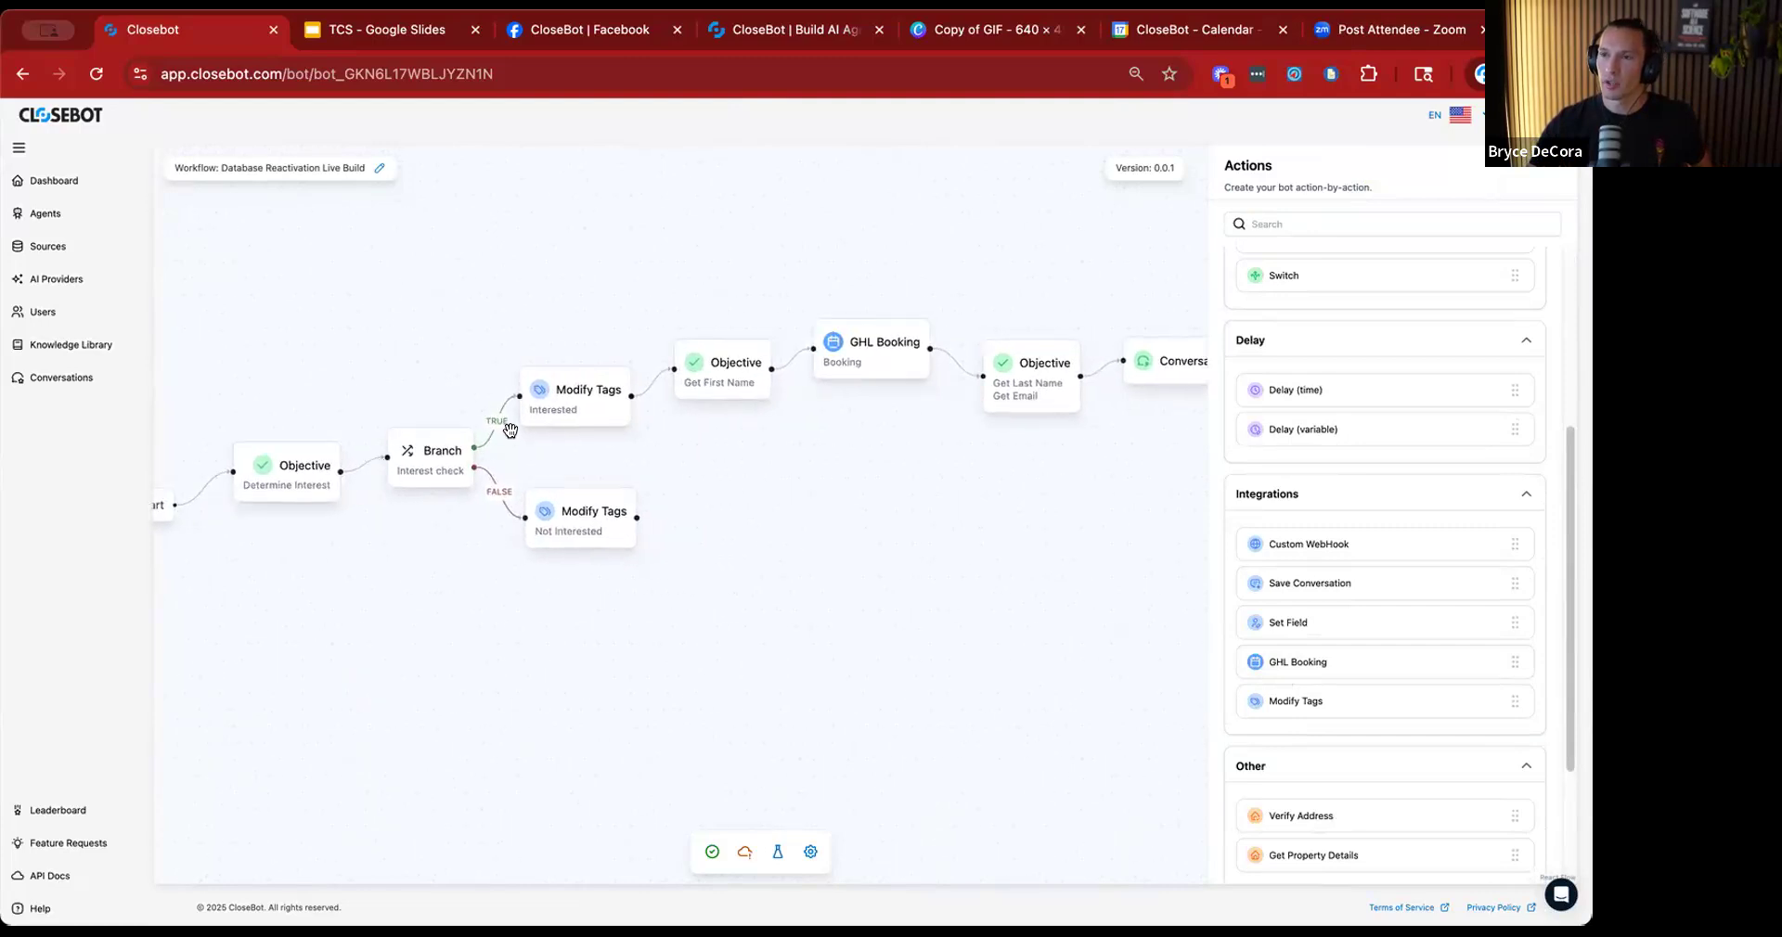
click(835, 348)
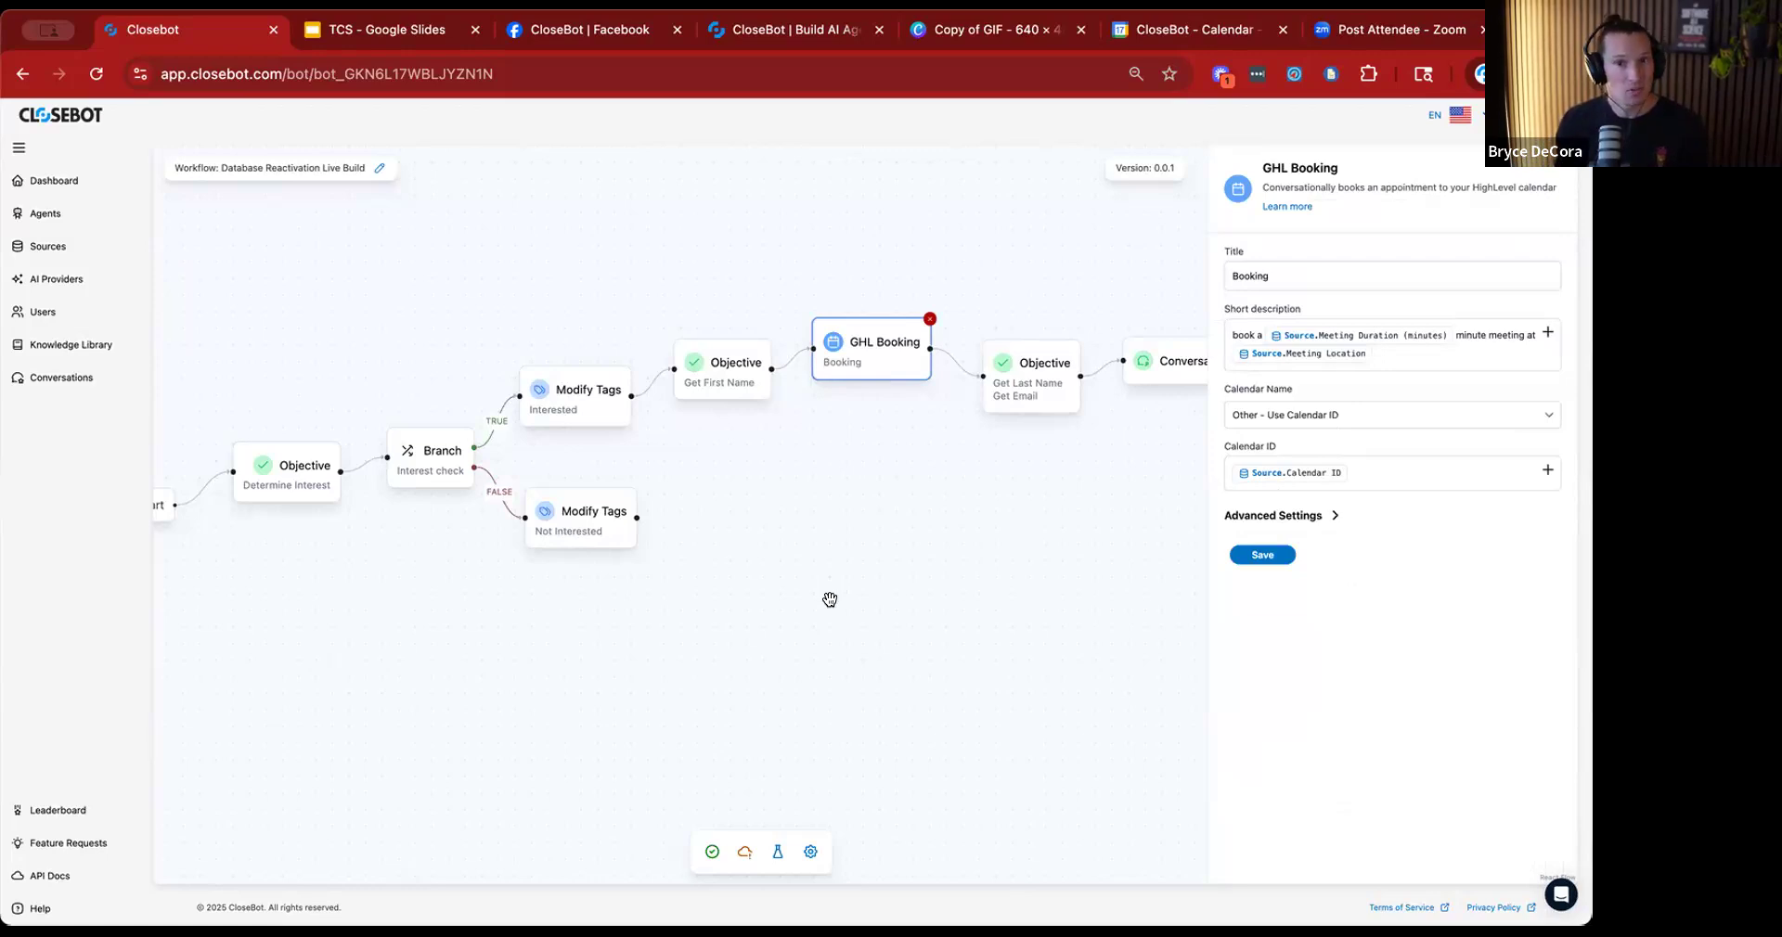
click(1124, 675)
Add a Custom Scenario below the Determine Interest objective and title it "Not Interested".
scroll(1284, 556, down, 5)
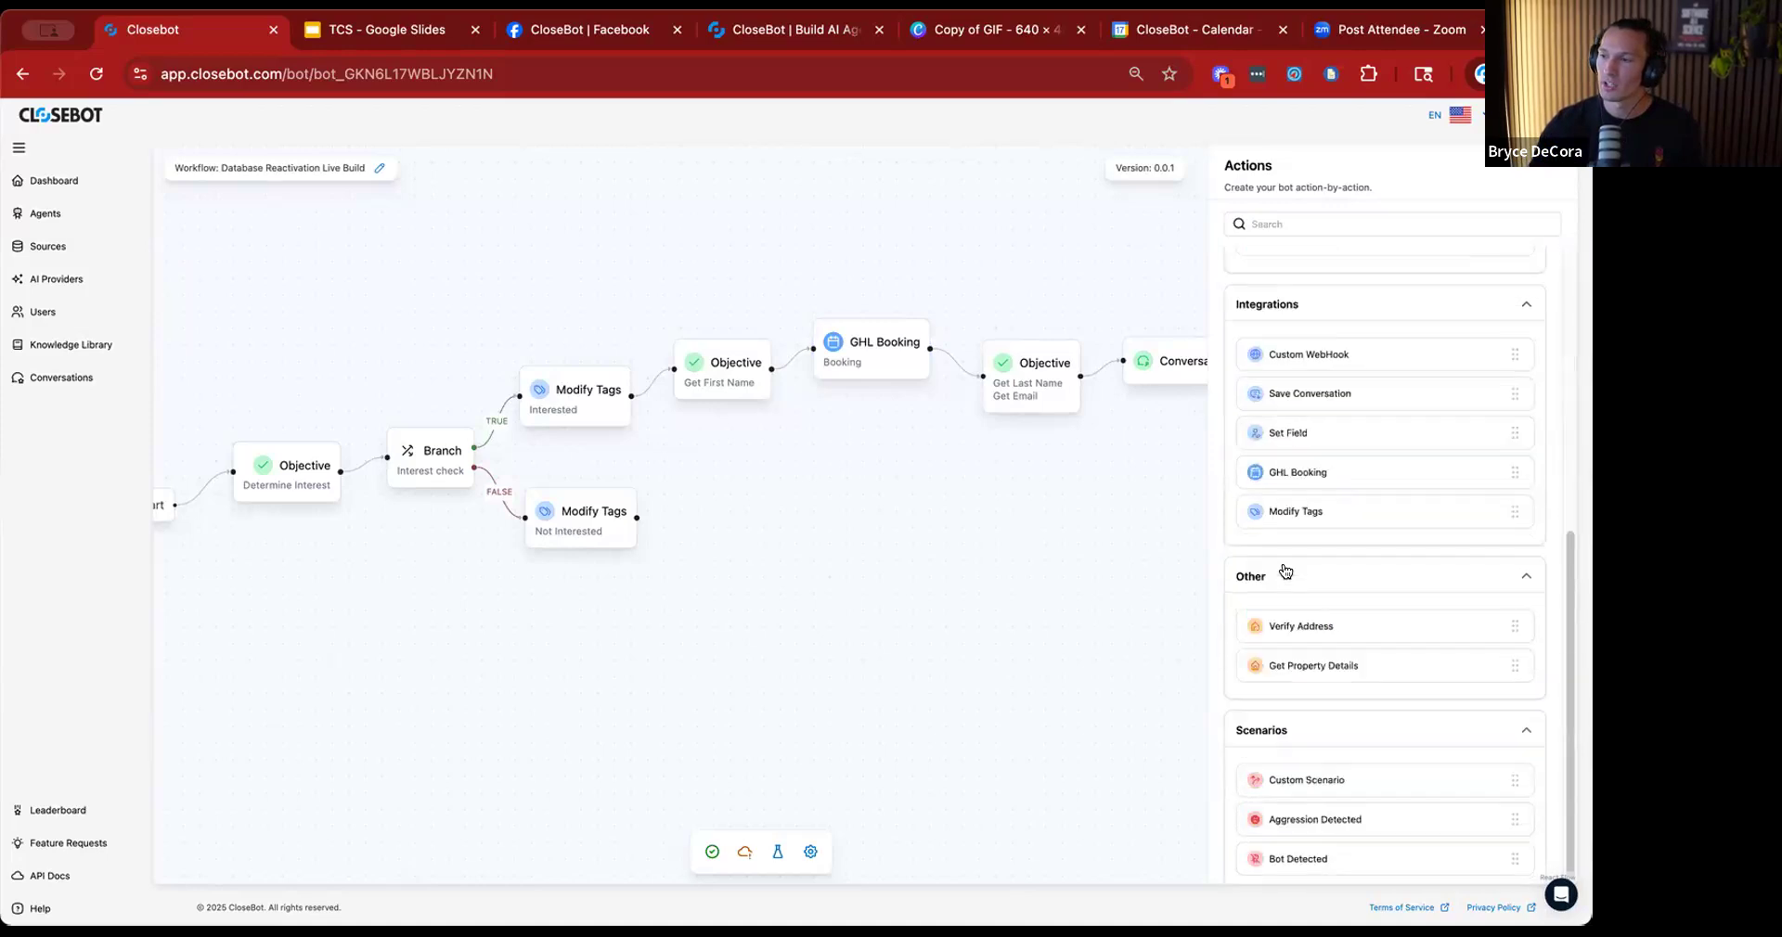
drag(418, 692, 309, 630)
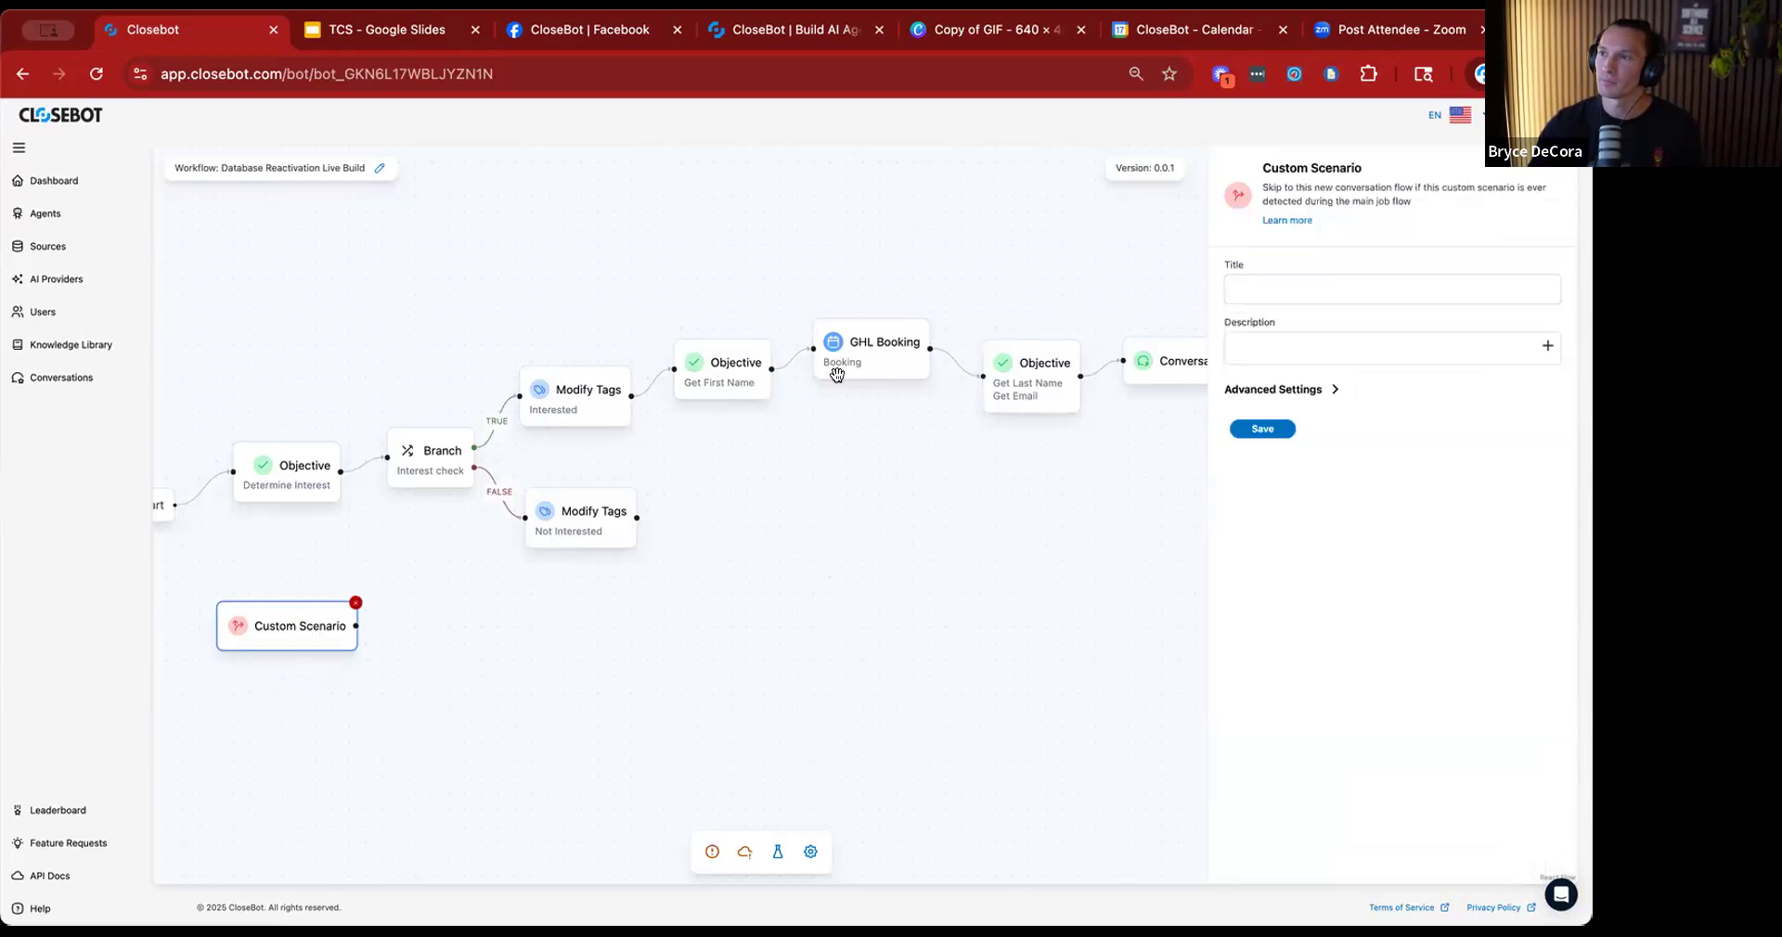
click(1268, 292)
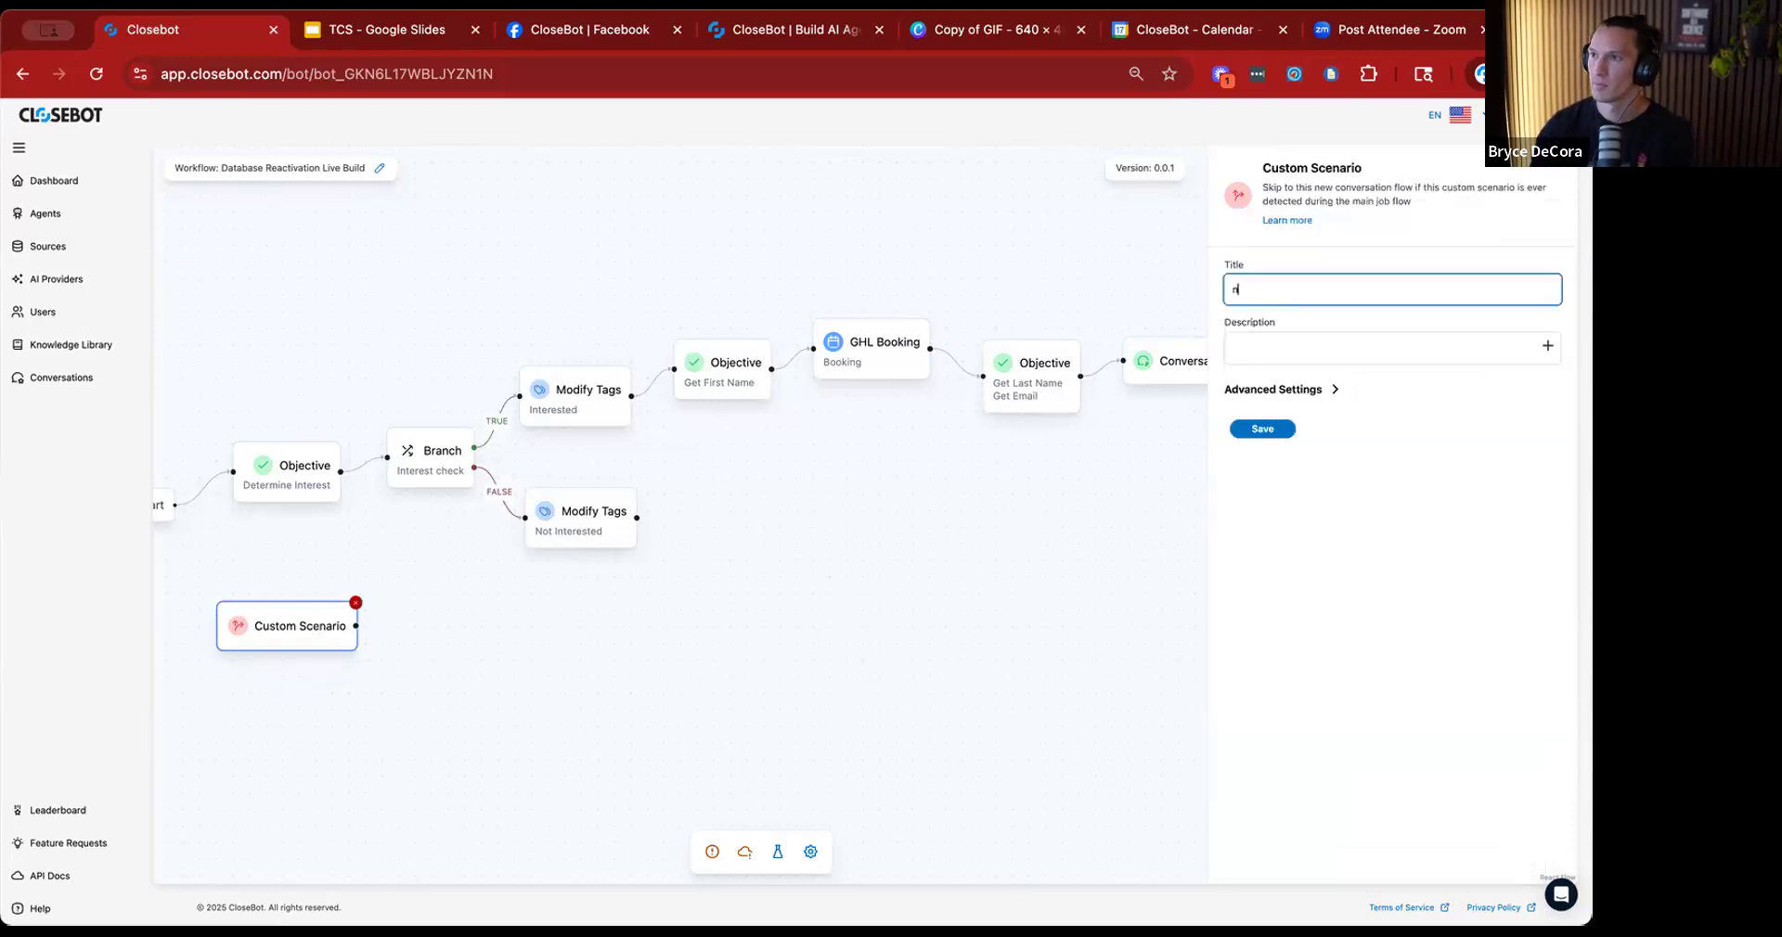
text(Not Interested)
Describe the Not Interested scenario as "this person is not interested at all in our offer" and save it.
click(1275, 341)
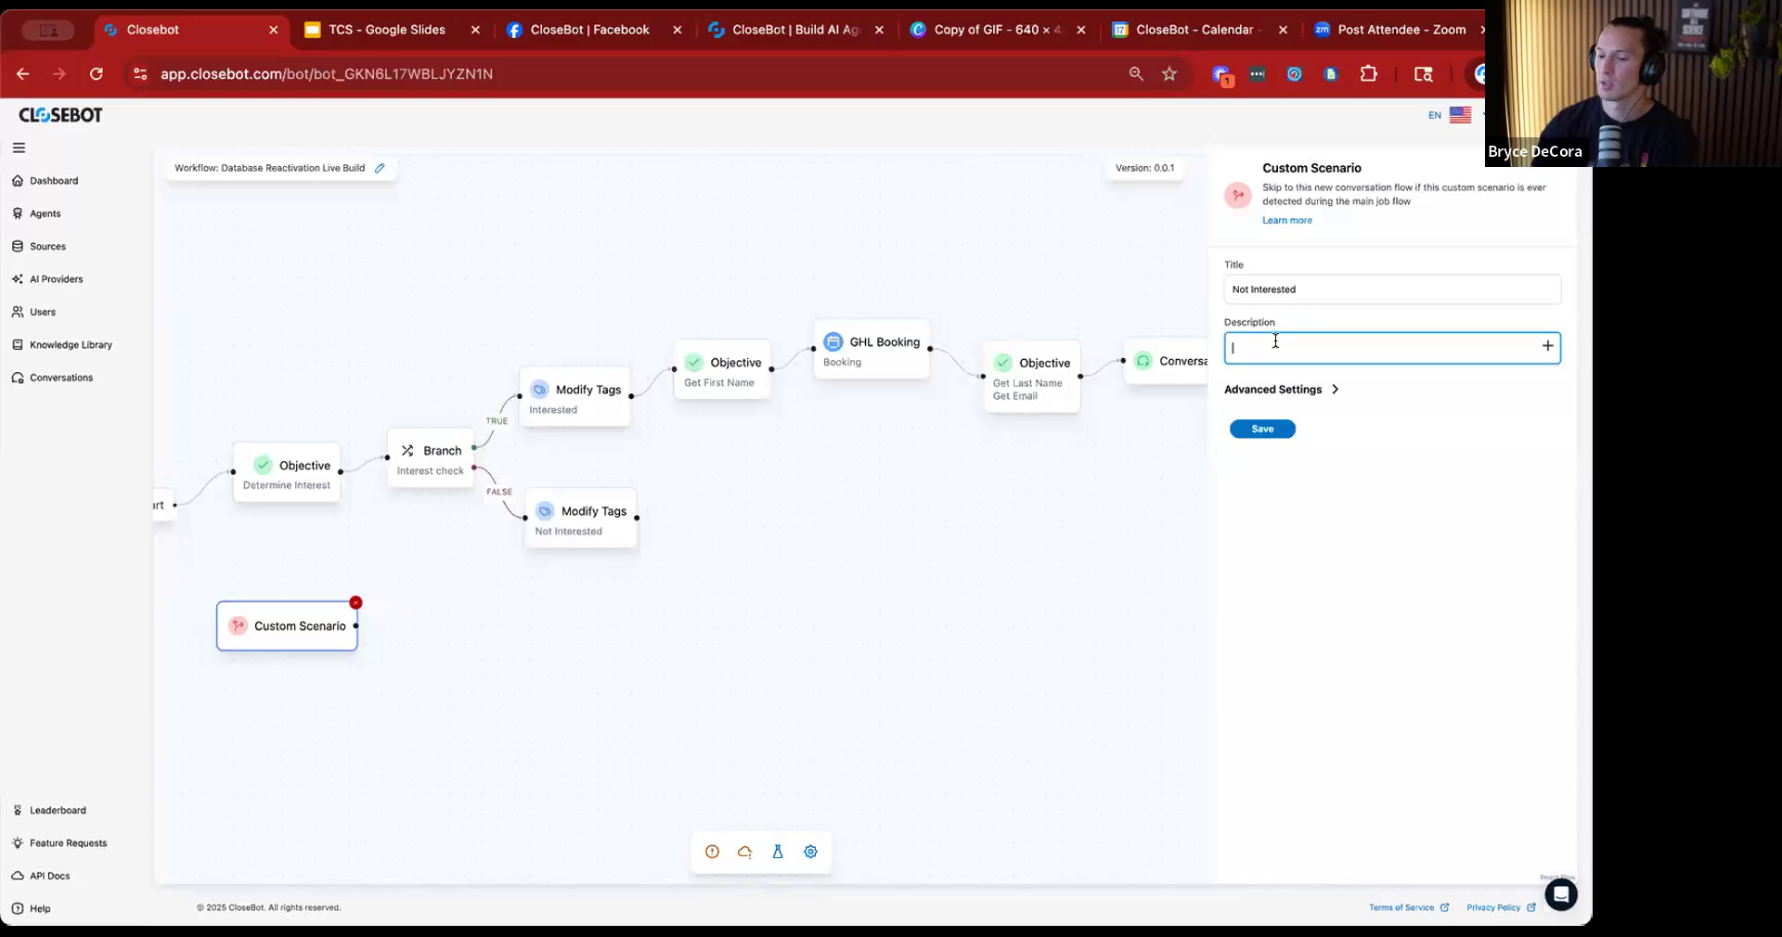
text(this person)
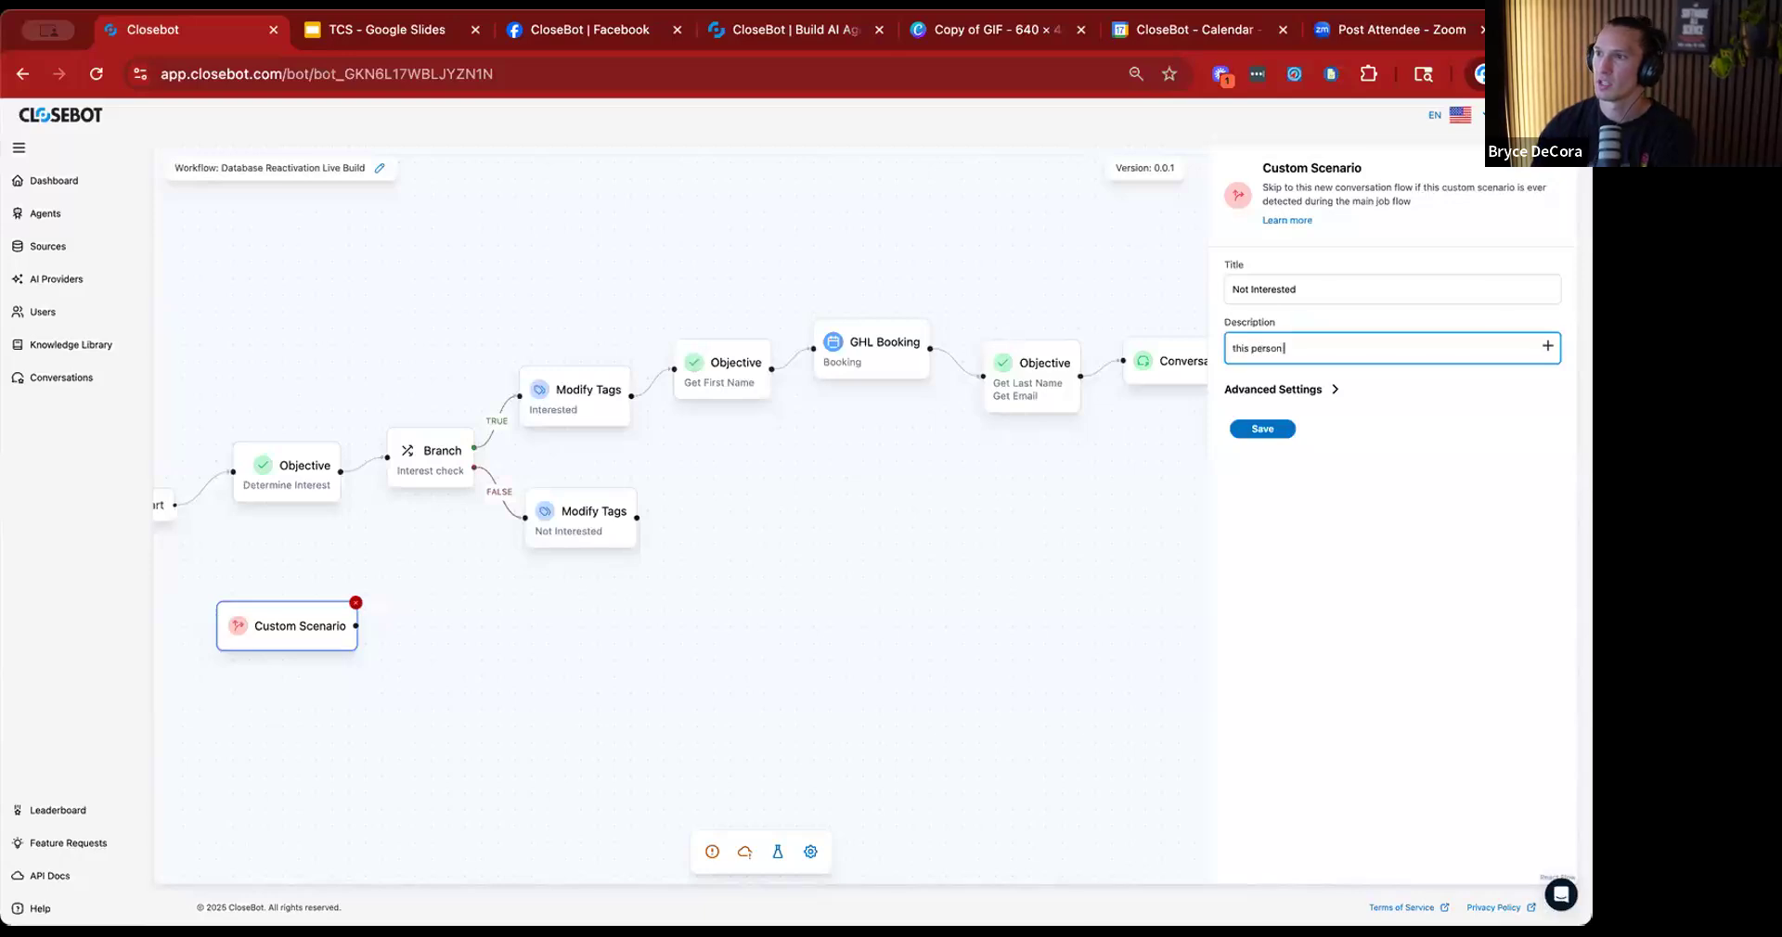
text( is not inter)
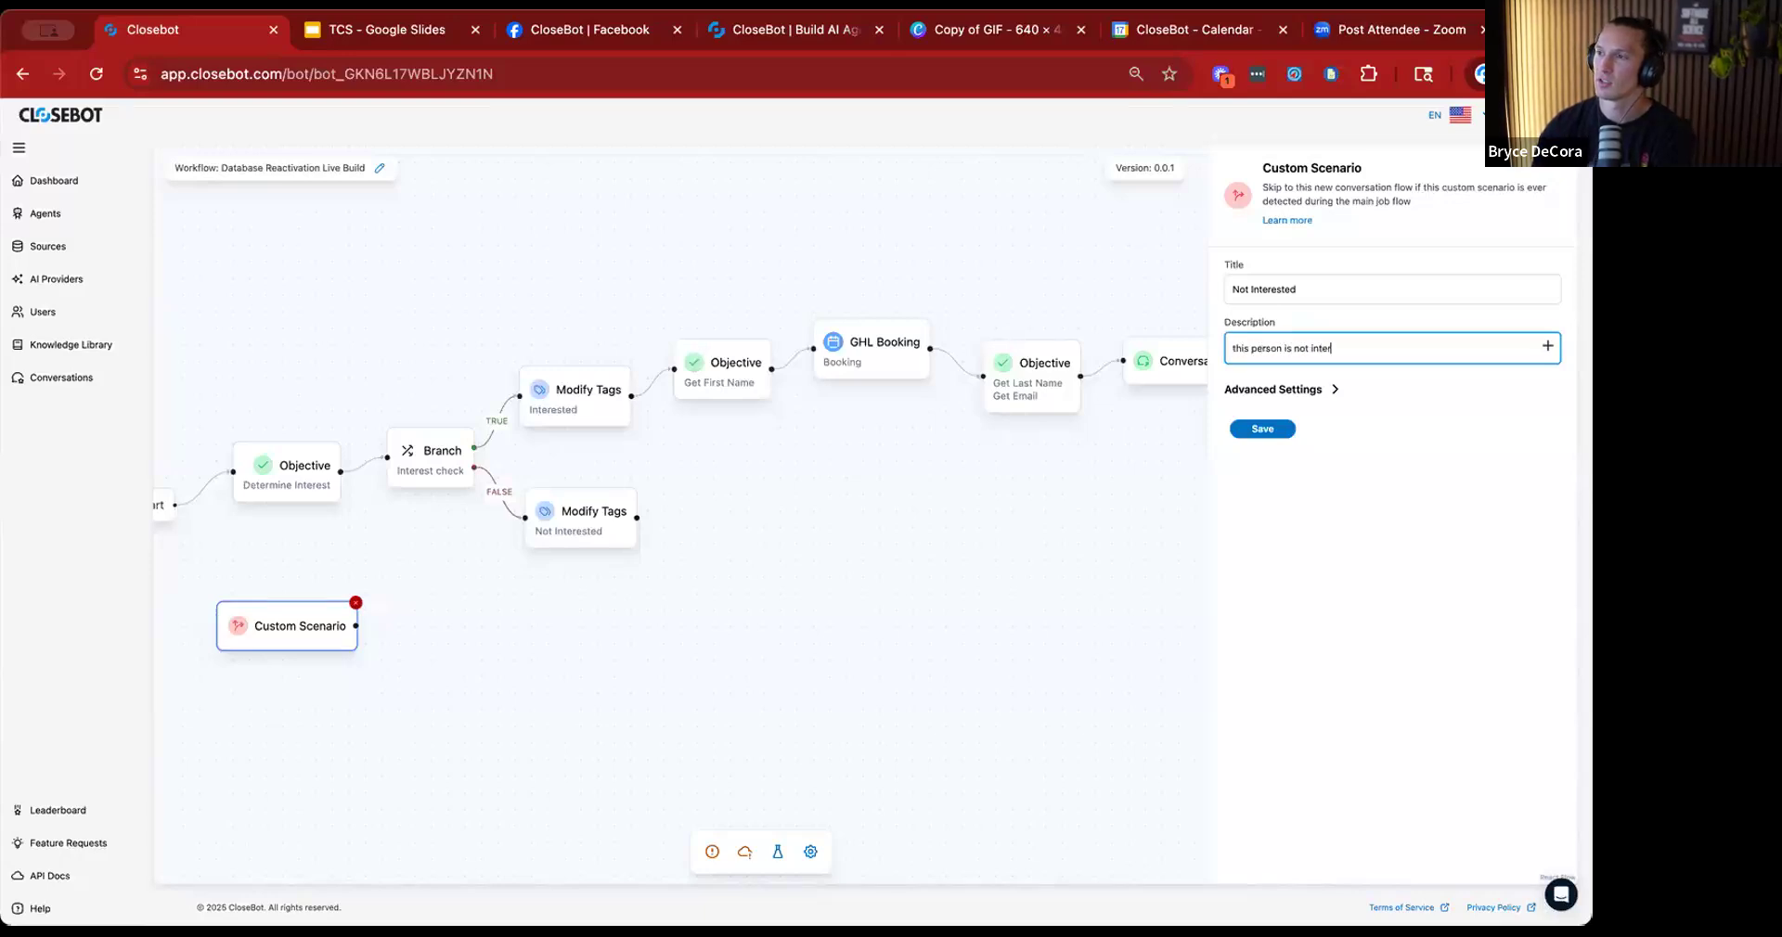
text(ested at all in our offer)
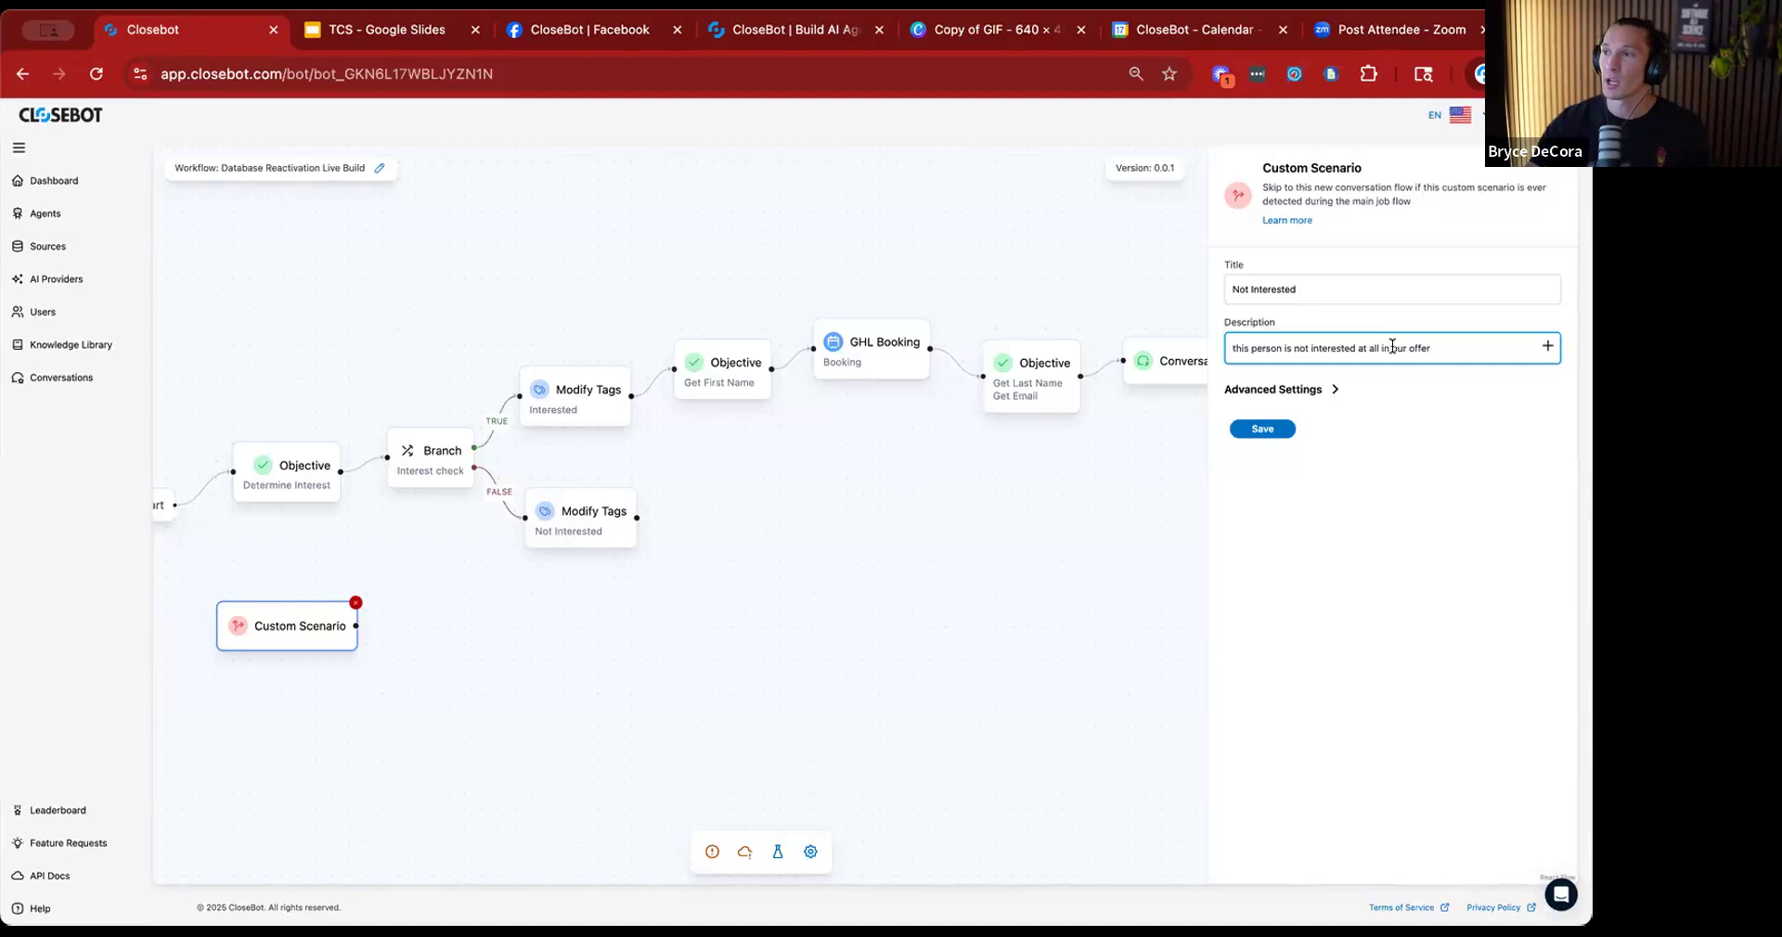
triple_click(1392, 347)
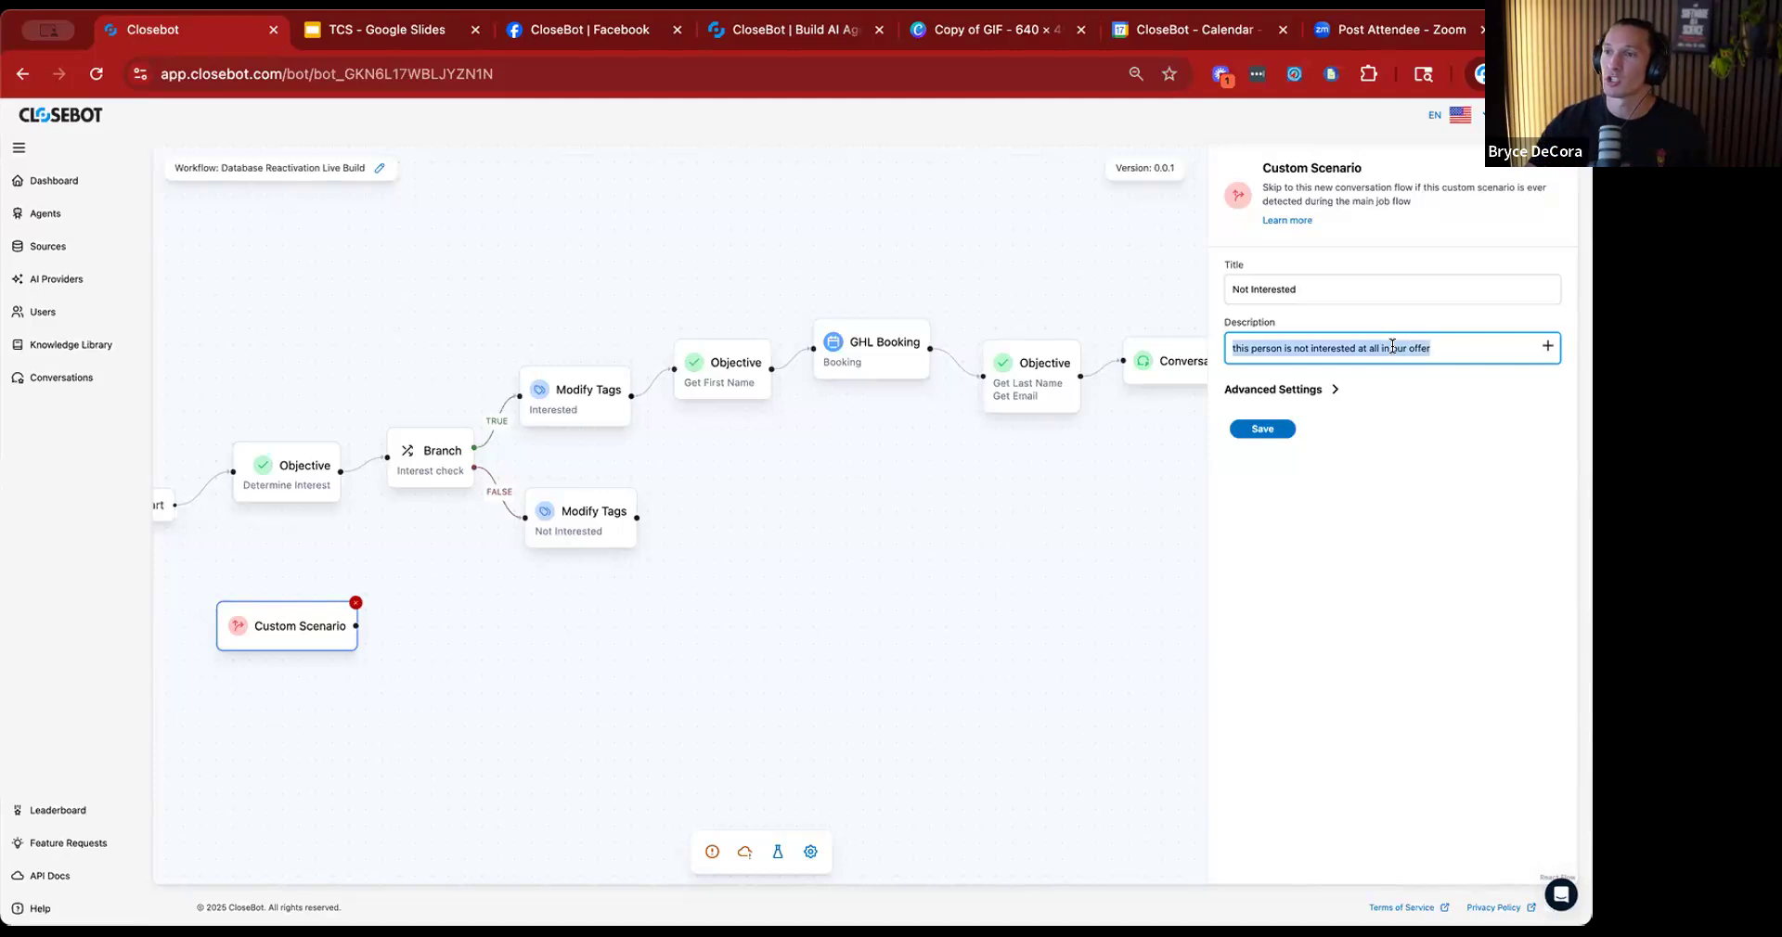
click(1281, 431)
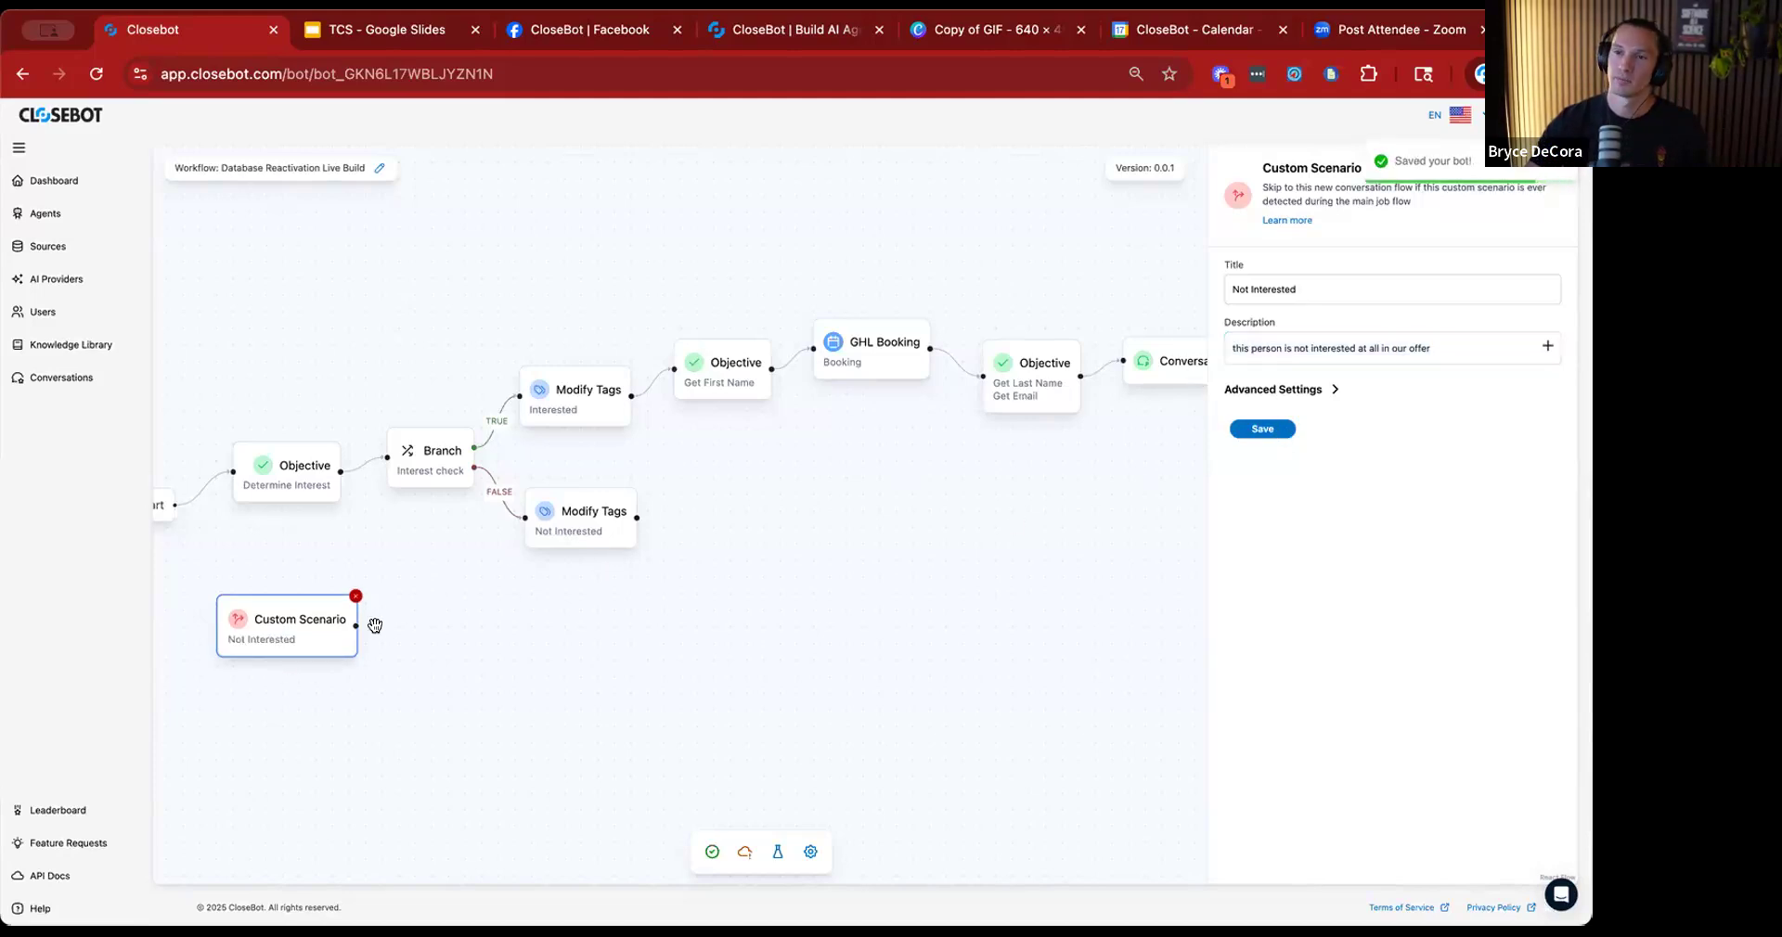
Set the Not Interested scenario's threshold to 9 in its advanced settings.
click(1303, 390)
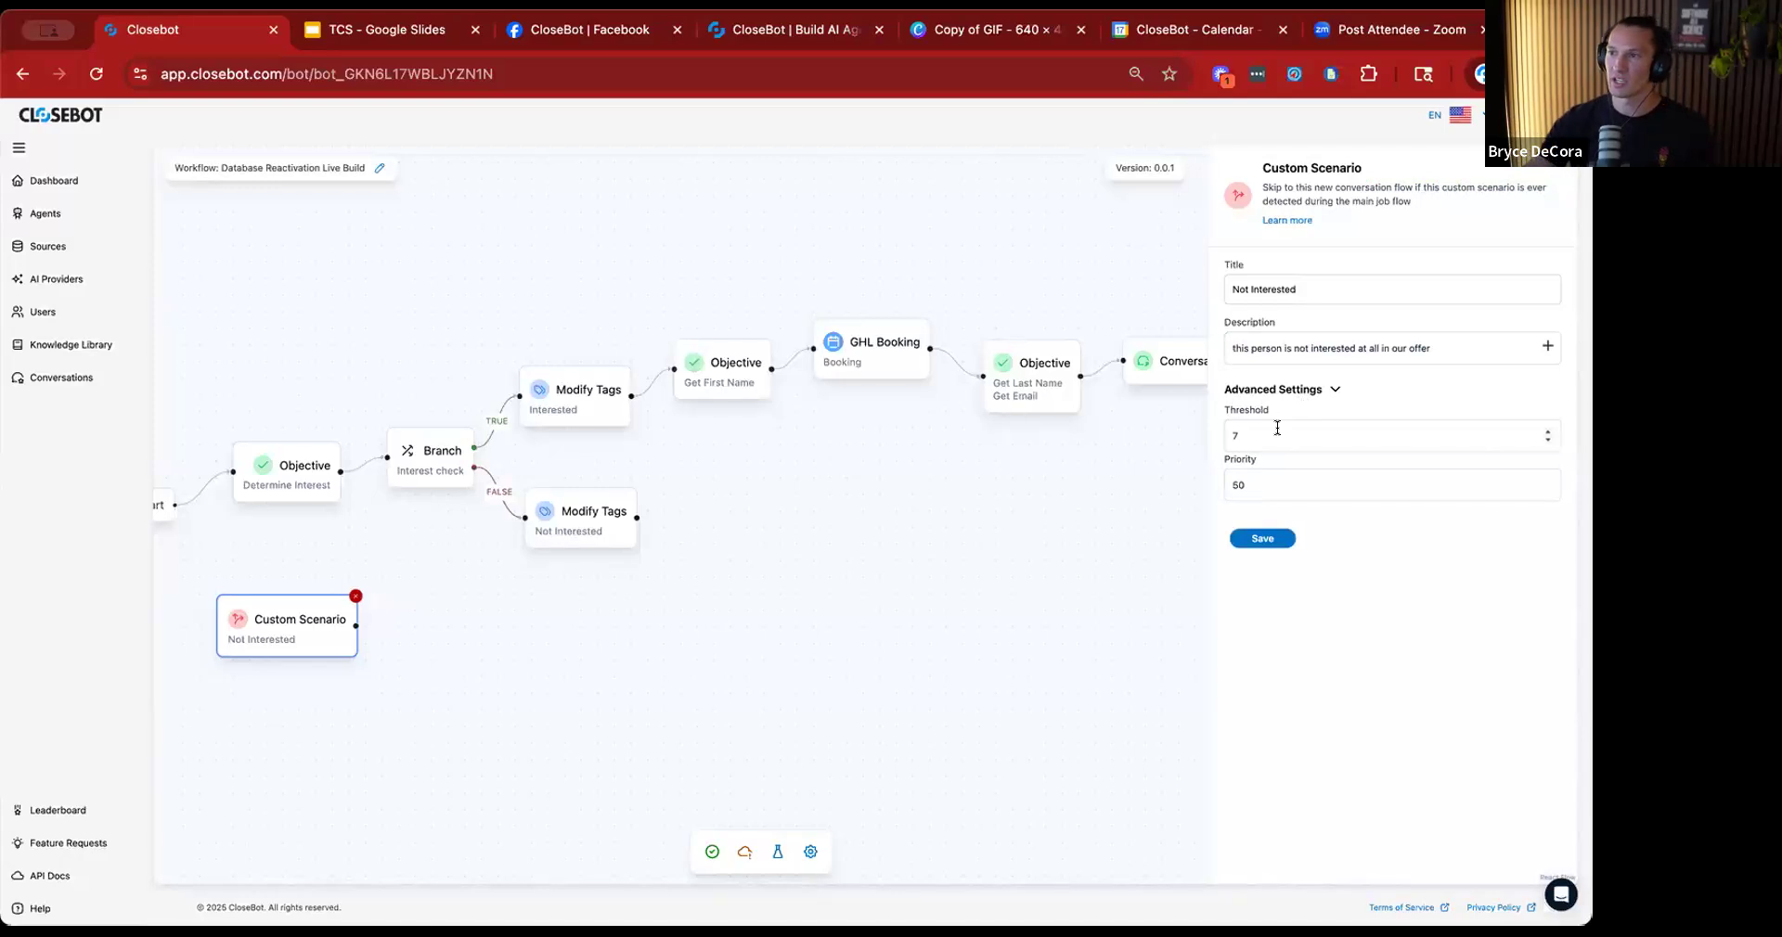
click(1275, 427)
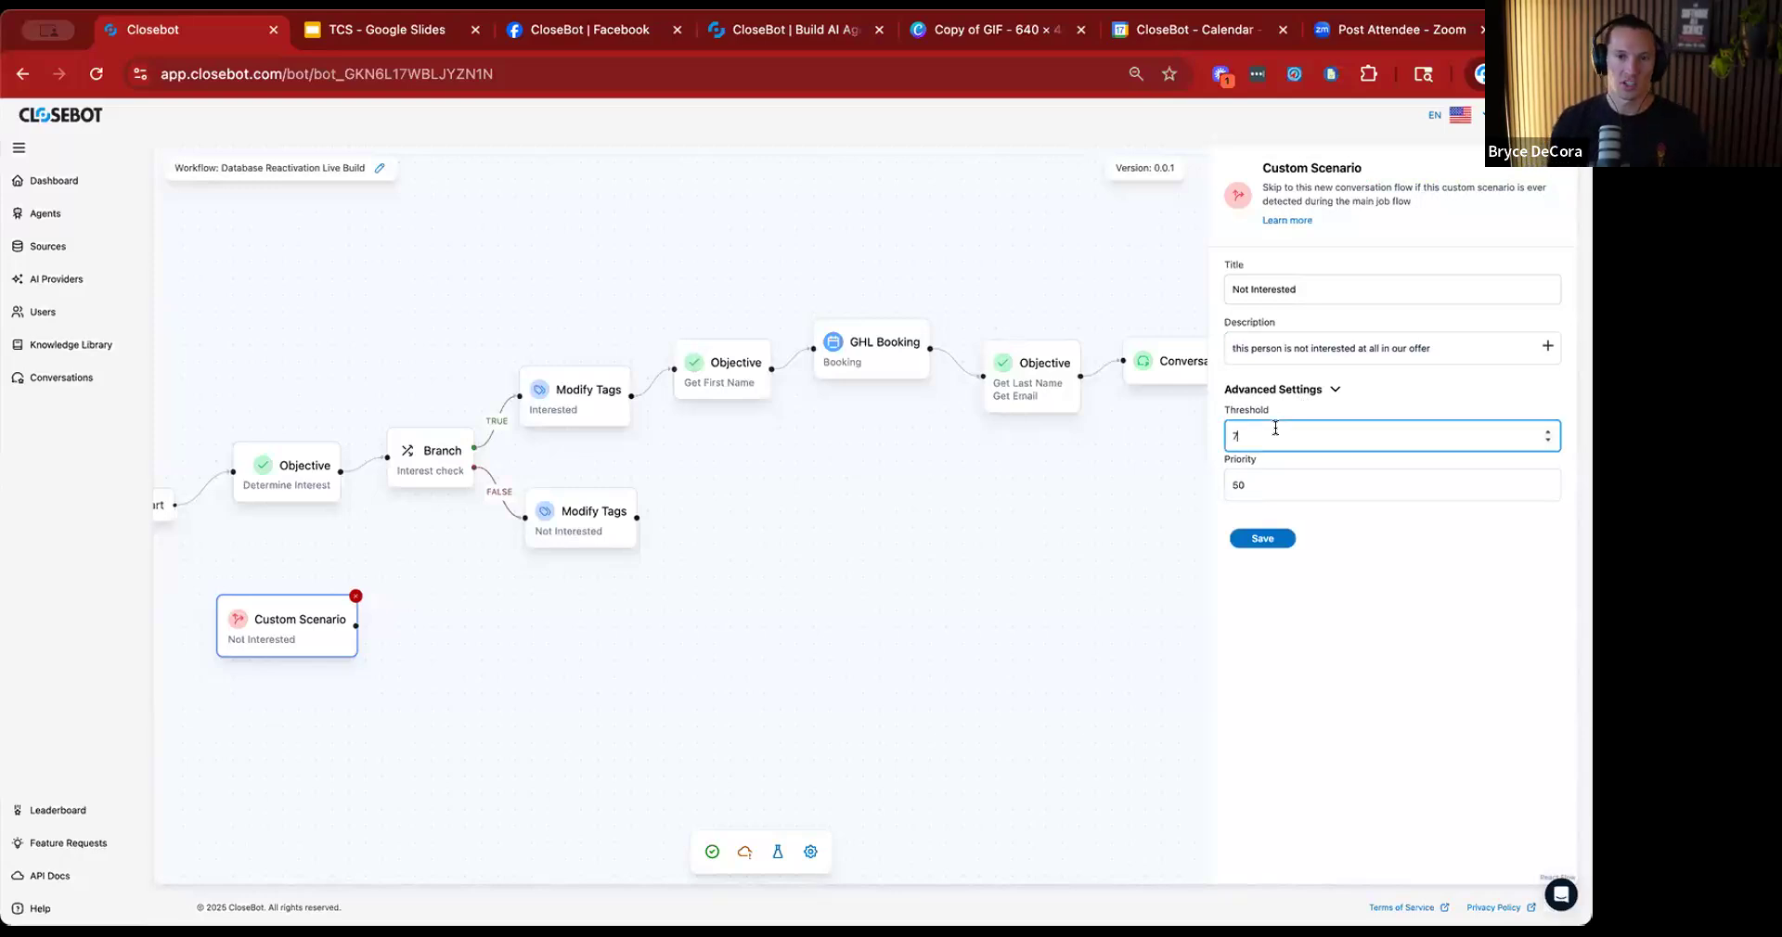
key(BackSpace)
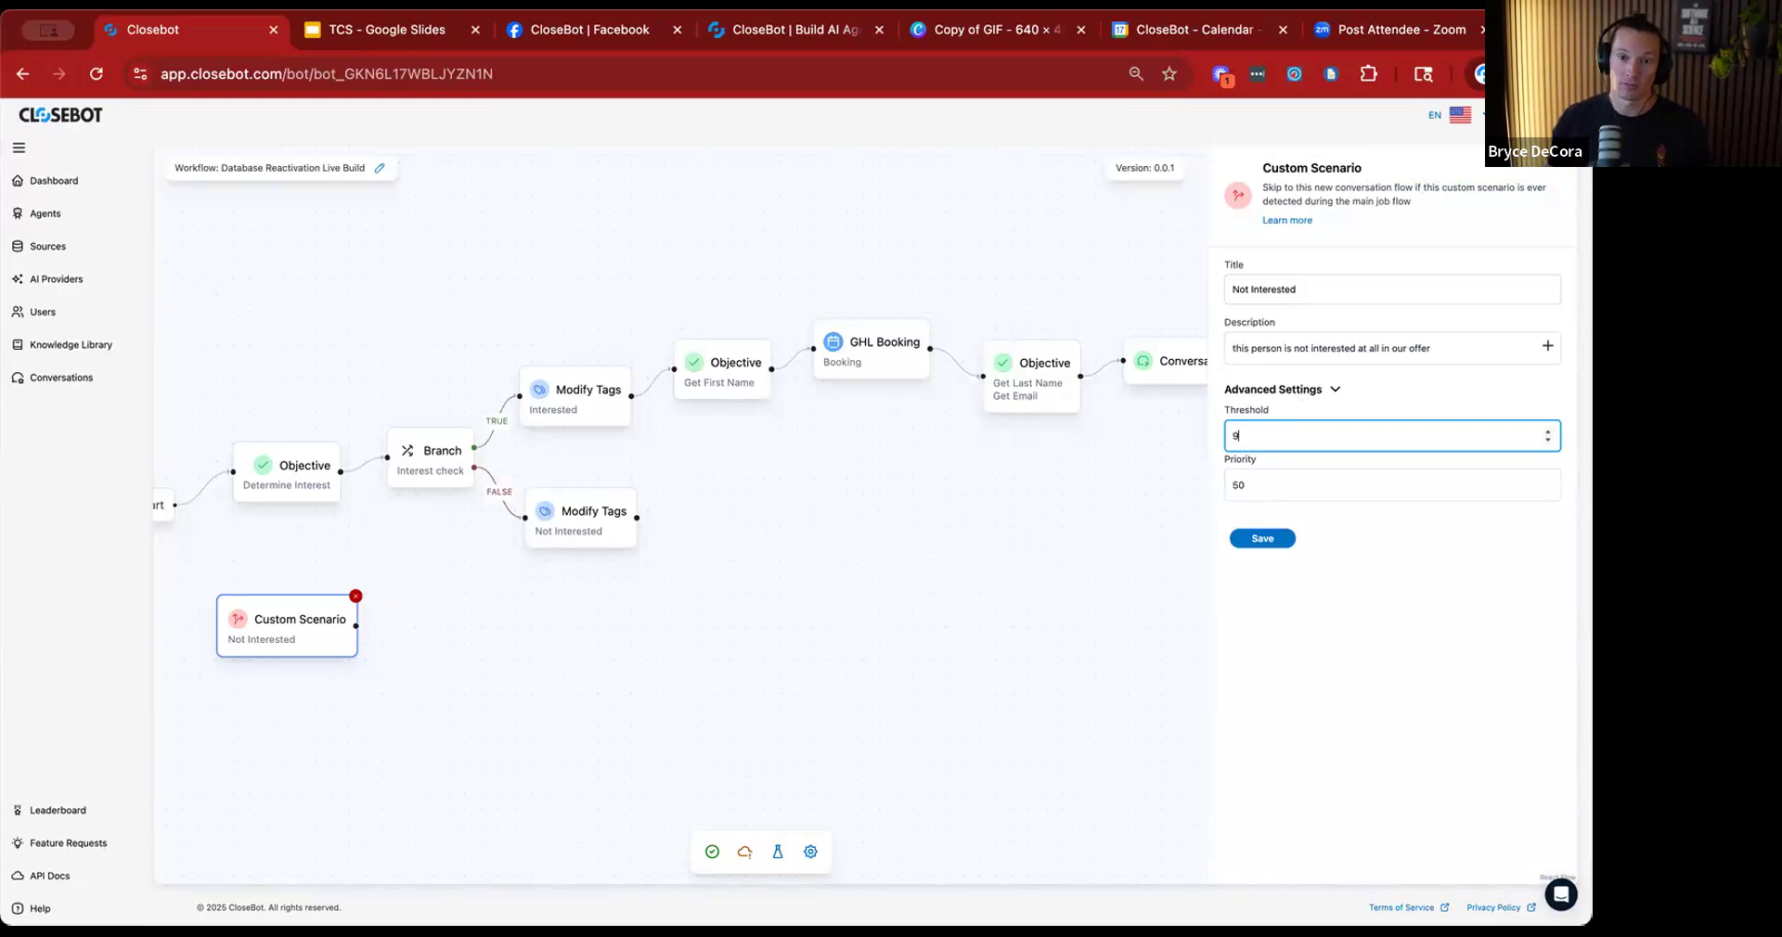
Set the Not Interested scenario's threshold to 7 and save it.
text(7)
click(1276, 544)
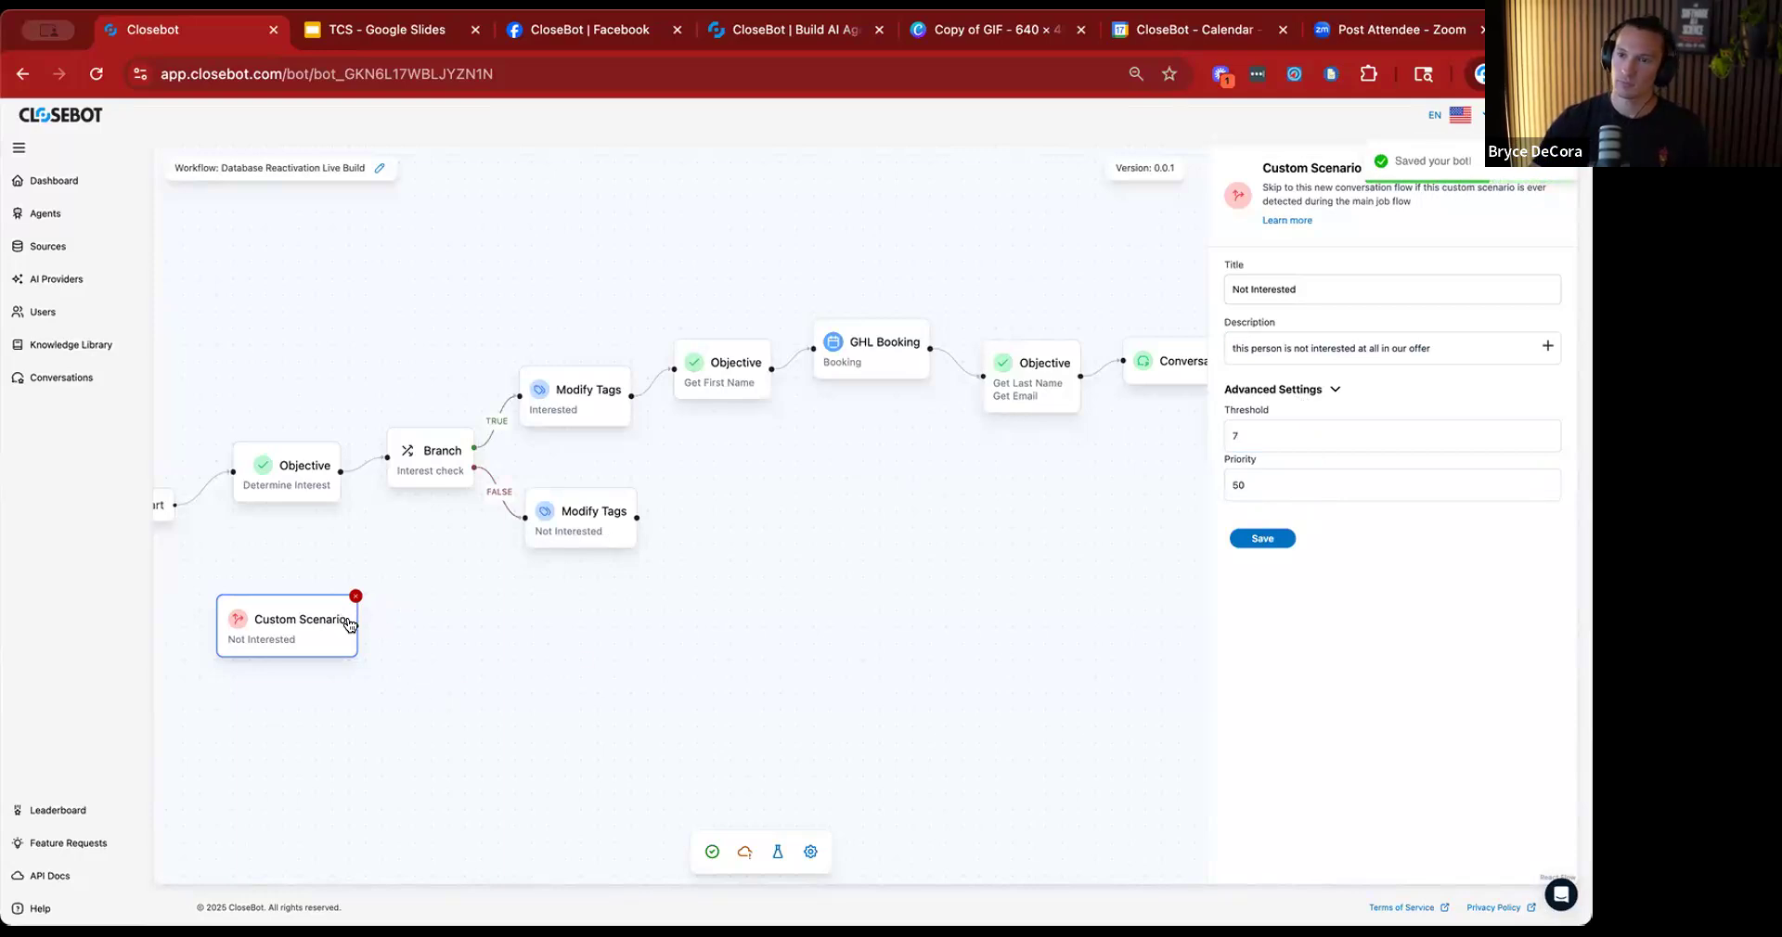
Connect the Not Interested Custom Scenario to the Not Interested Modify Tags action and reposition both nodes.
drag(356, 626, 521, 520)
drag(323, 622, 383, 624)
drag(585, 536, 581, 559)
drag(513, 682, 546, 733)
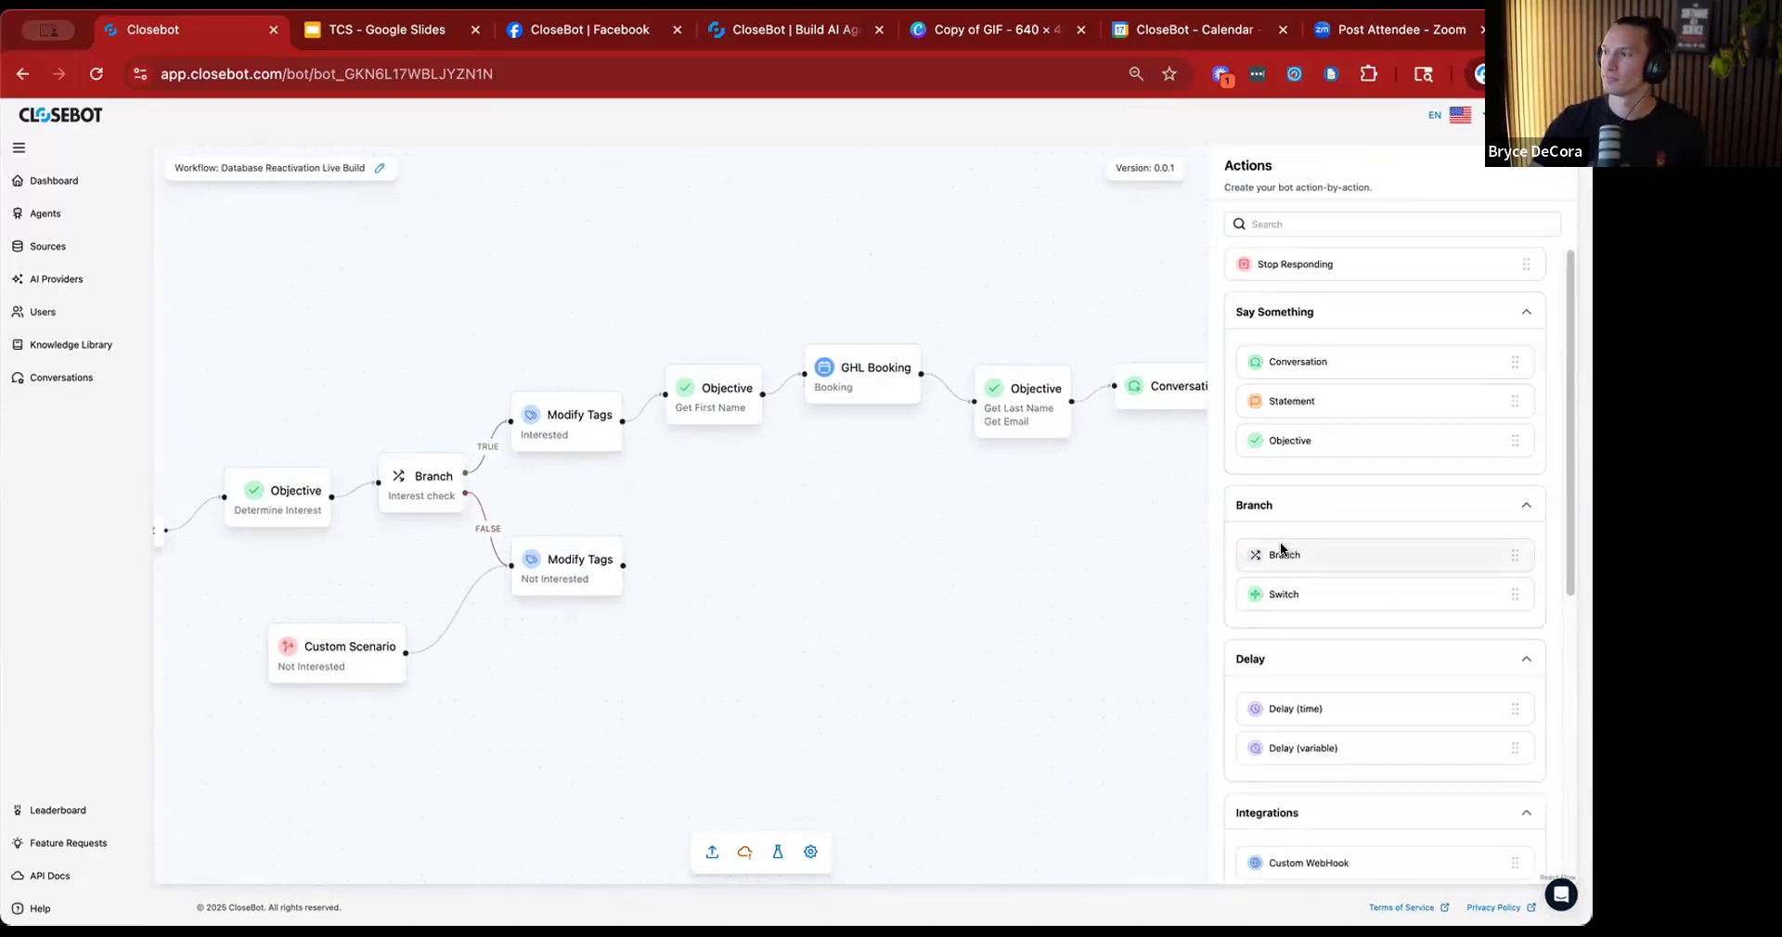
Add a Branch action after the Not Interested Modify Tags action and connect the two.
scroll(1352, 555, down, 1)
scroll(1351, 553, down, 3)
scroll(1351, 553, down, 1)
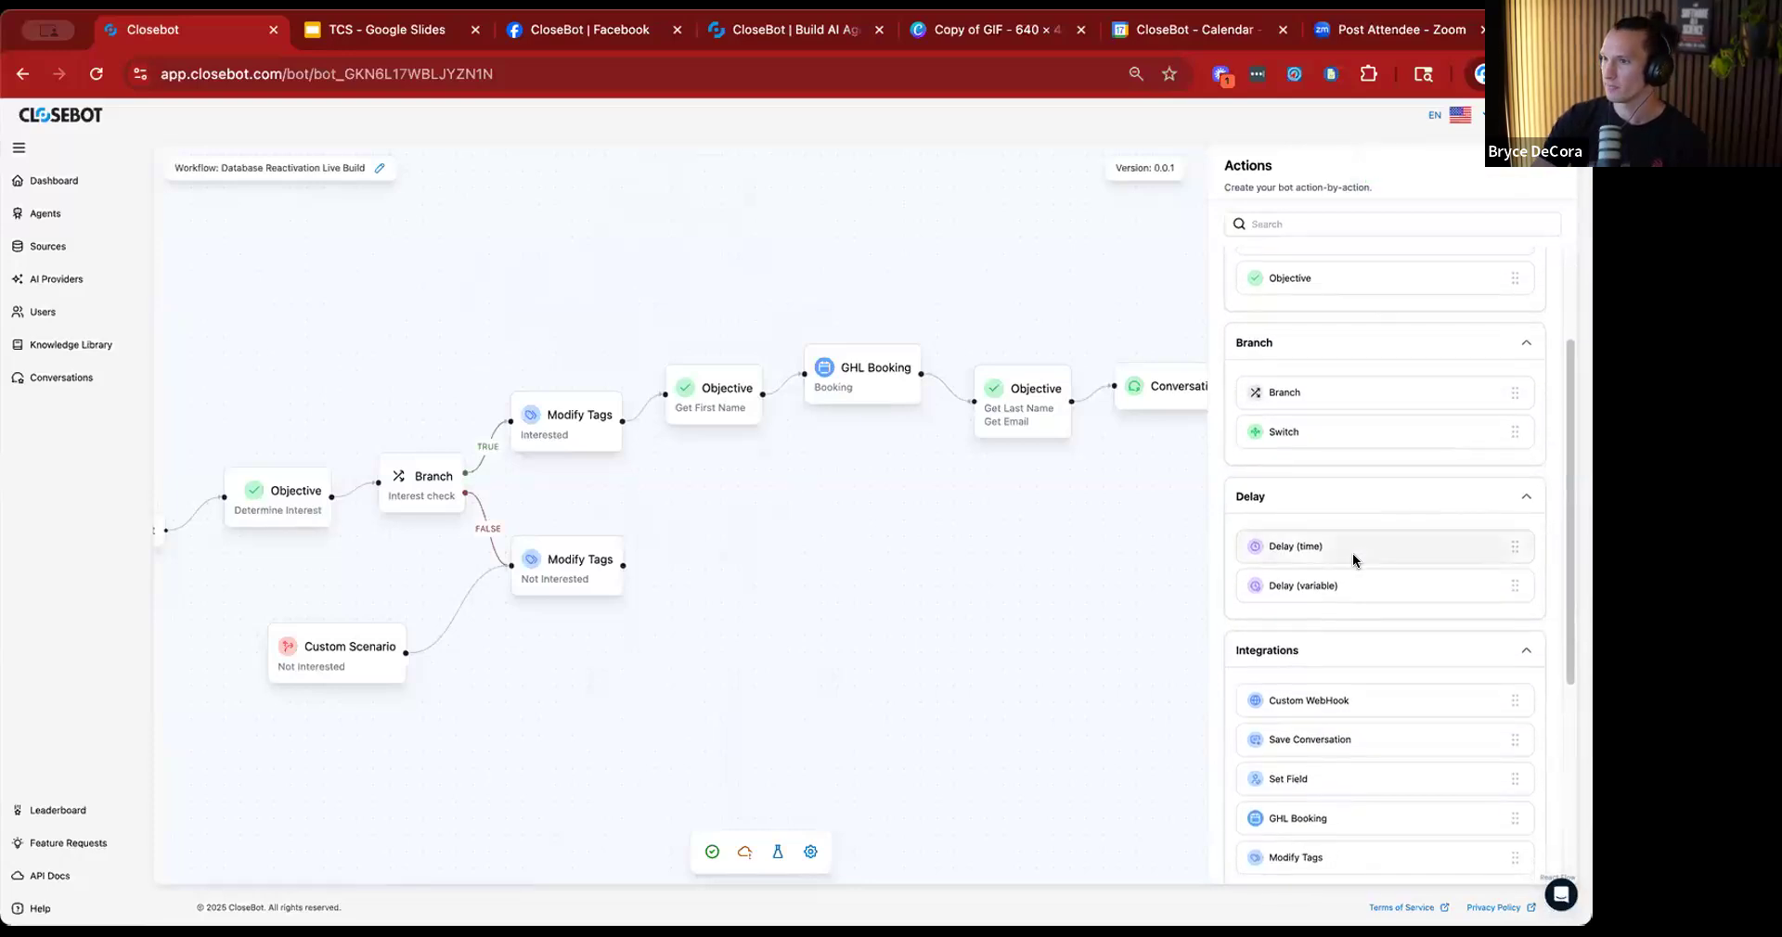
scroll(1317, 475, up, 2)
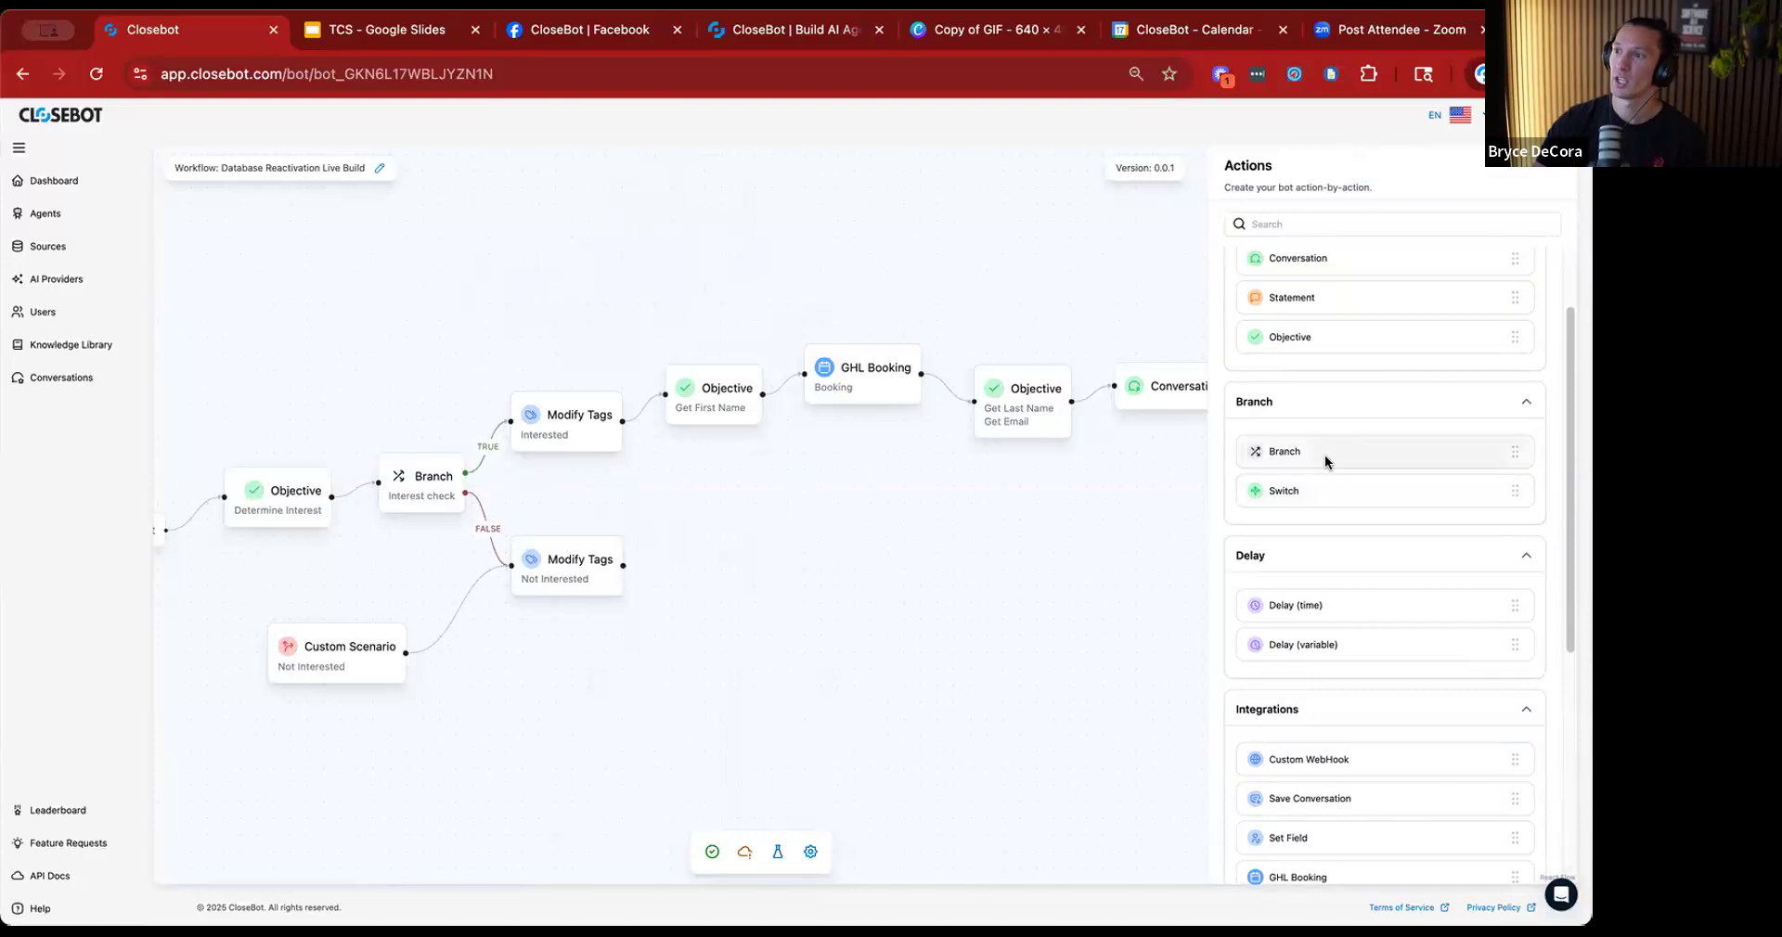
drag(794, 565, 766, 570)
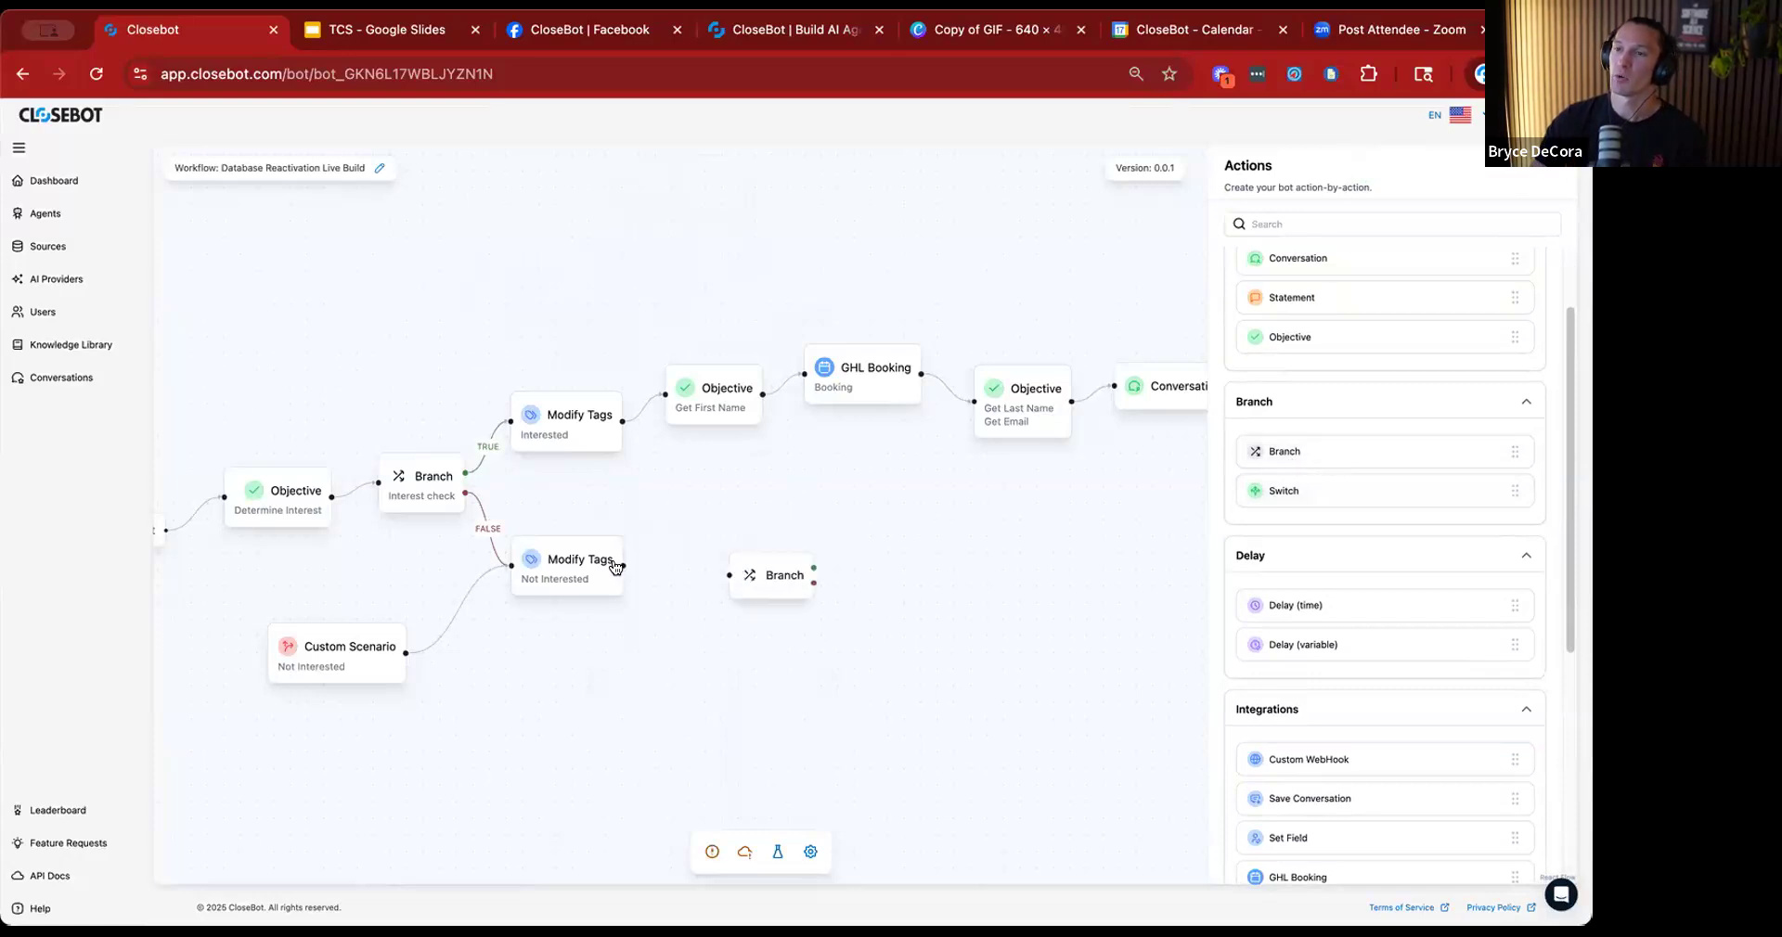
drag(621, 562, 689, 576)
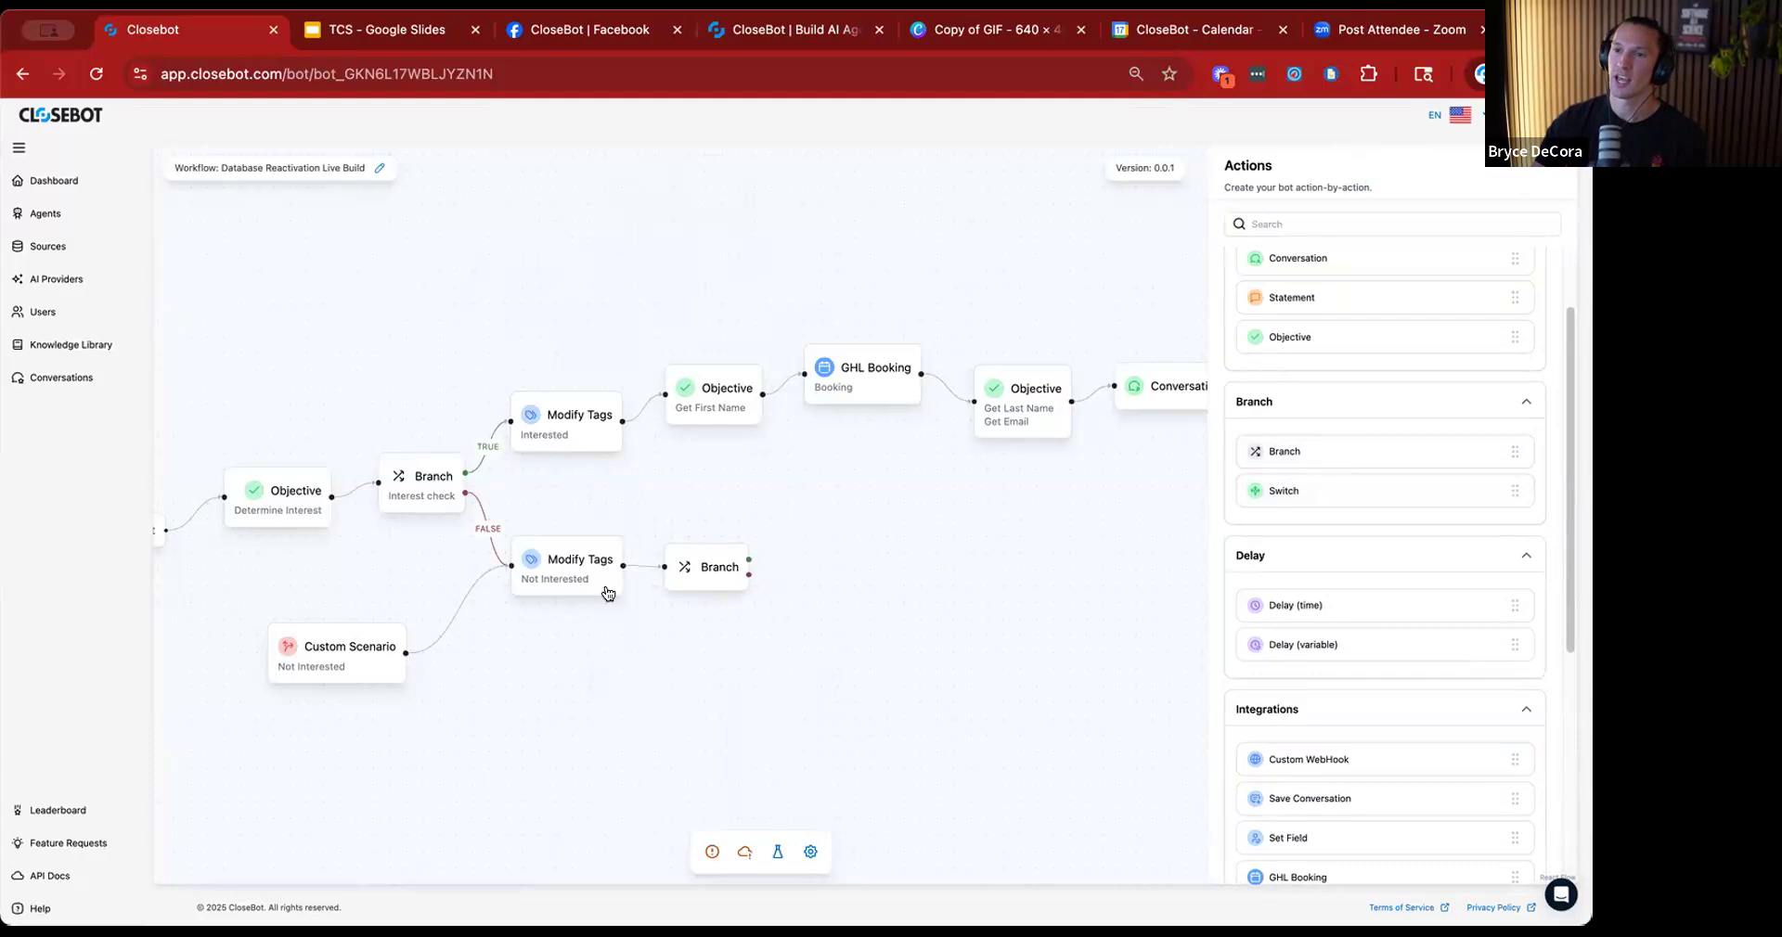
Set the new Branch's condition to Contact.Tags Contains "interested" and save it.
click(686, 569)
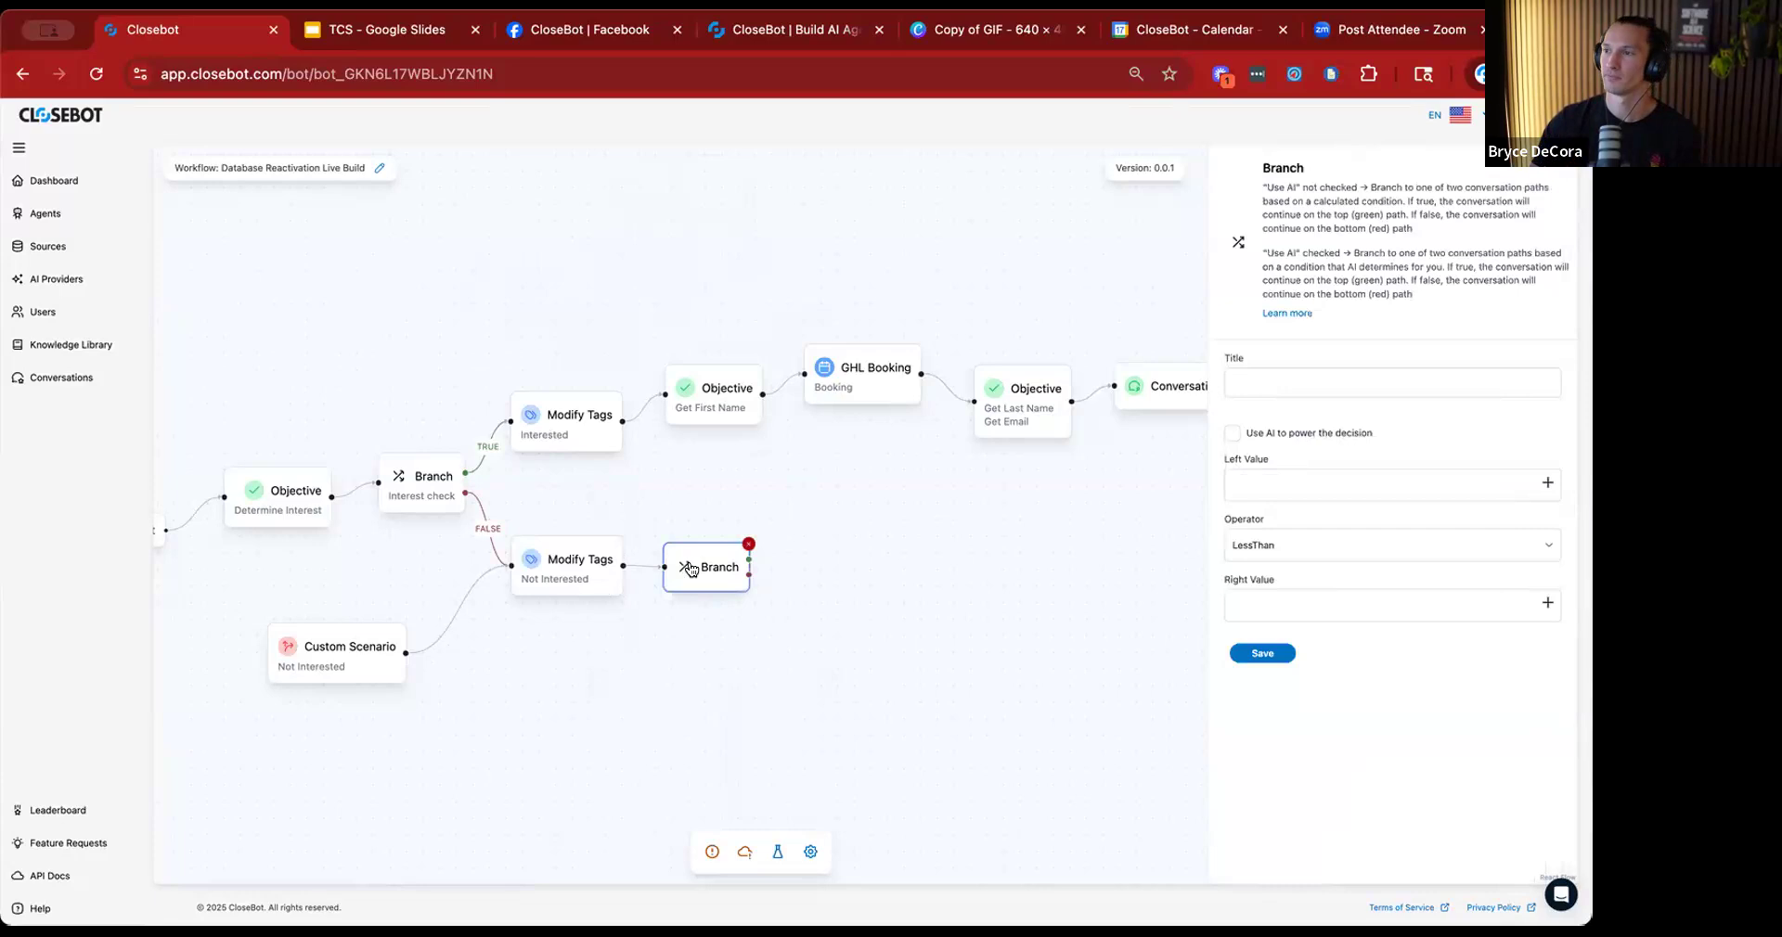
click(1350, 480)
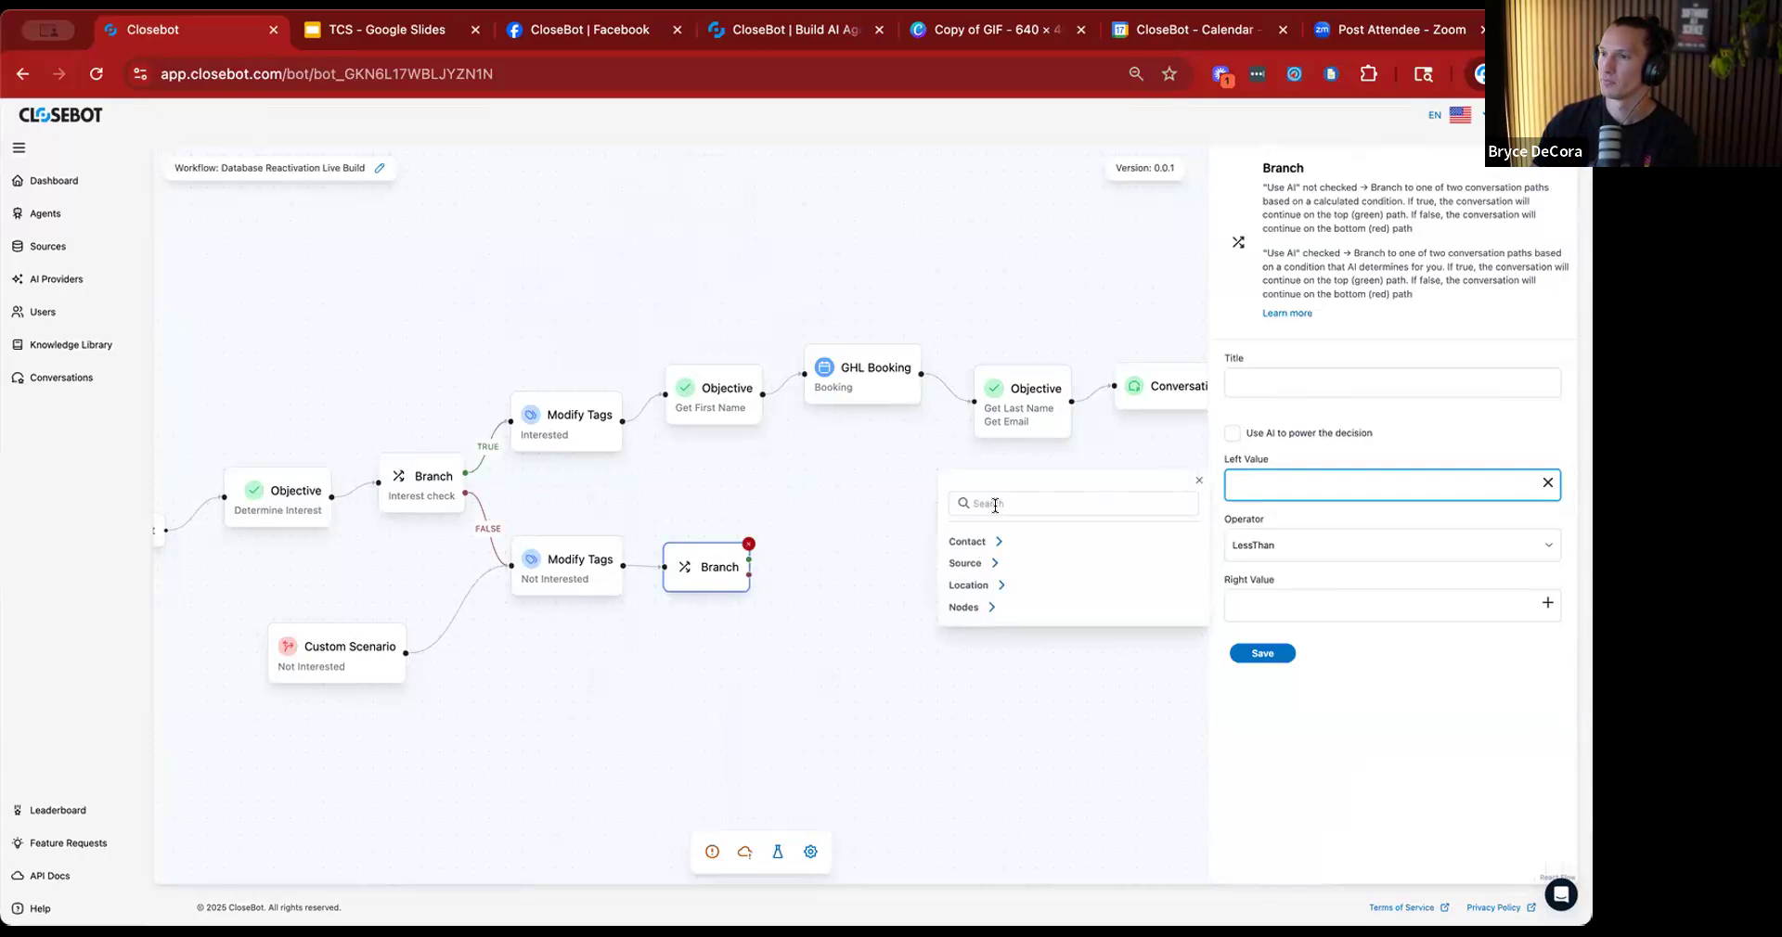
click(988, 537)
scroll(1002, 733, down, 3)
click(1012, 768)
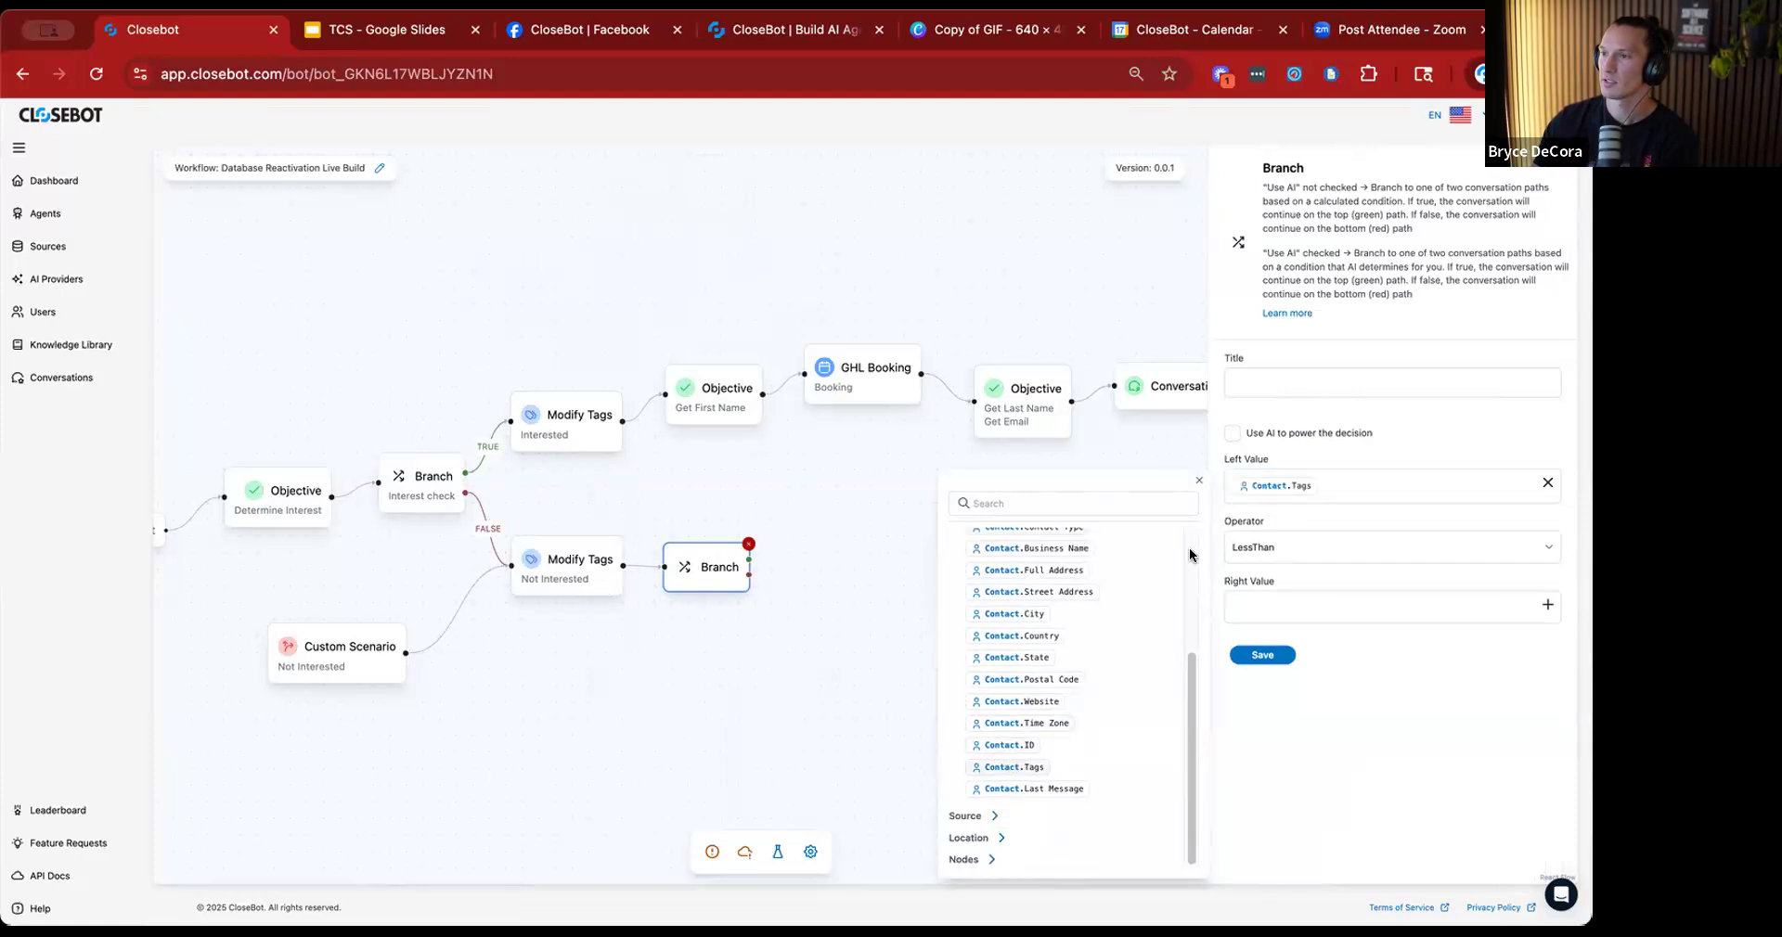
click(1277, 544)
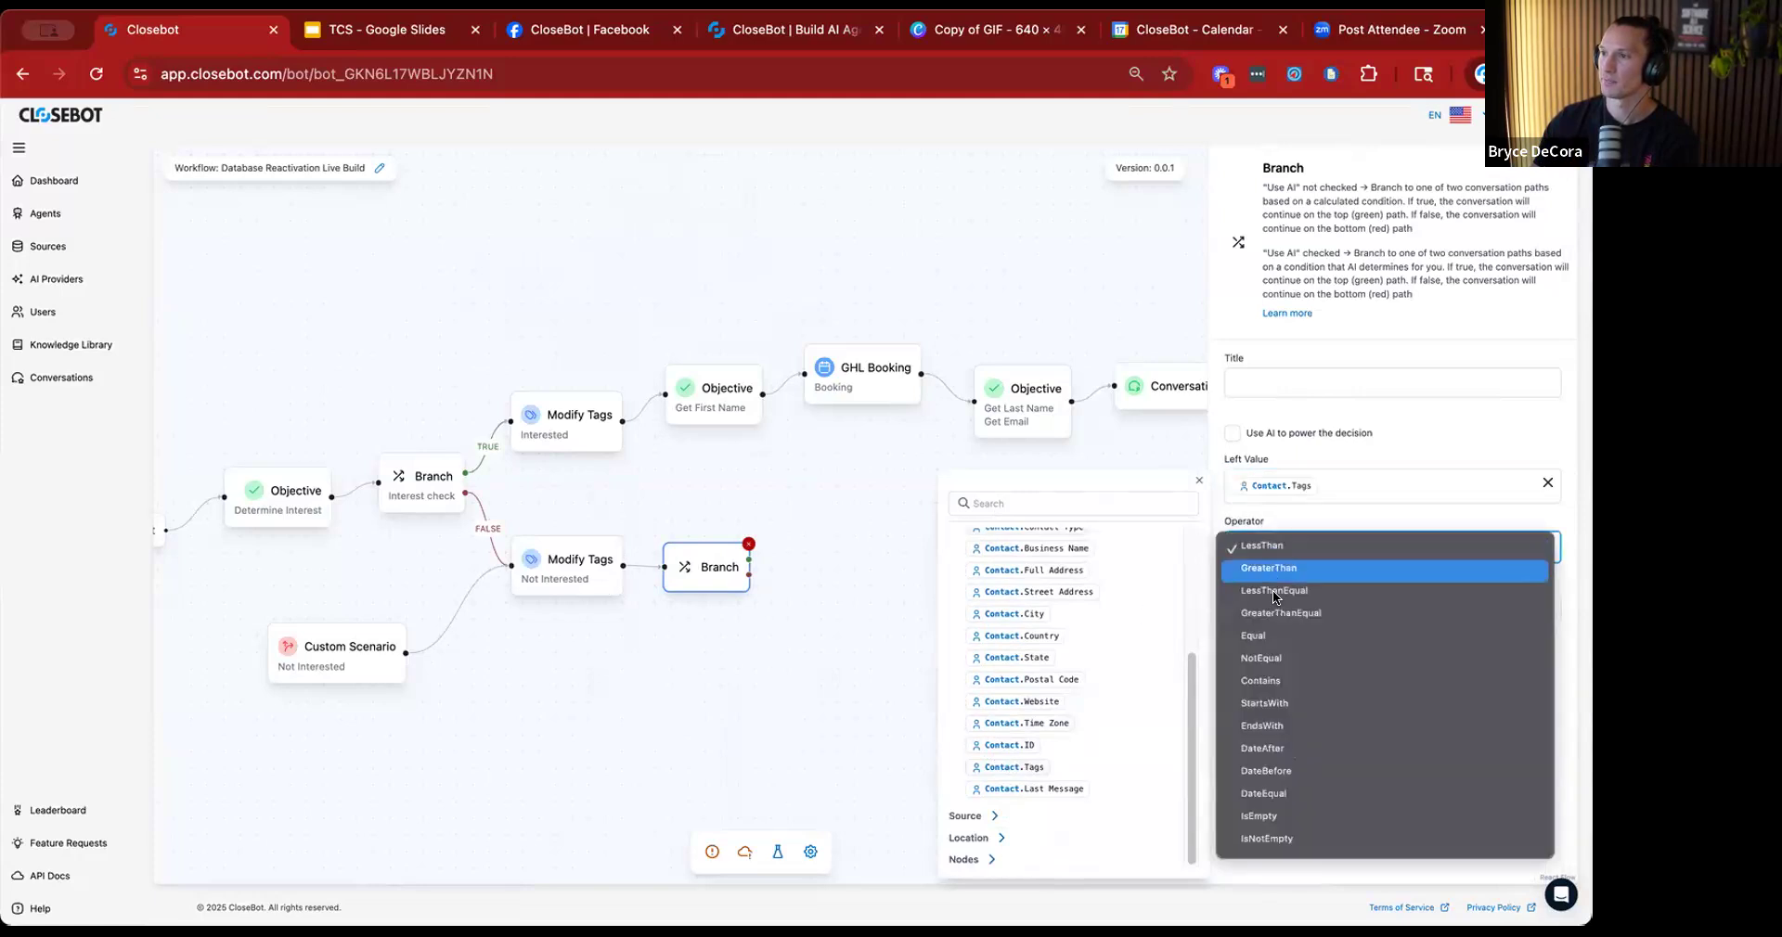
click(1277, 678)
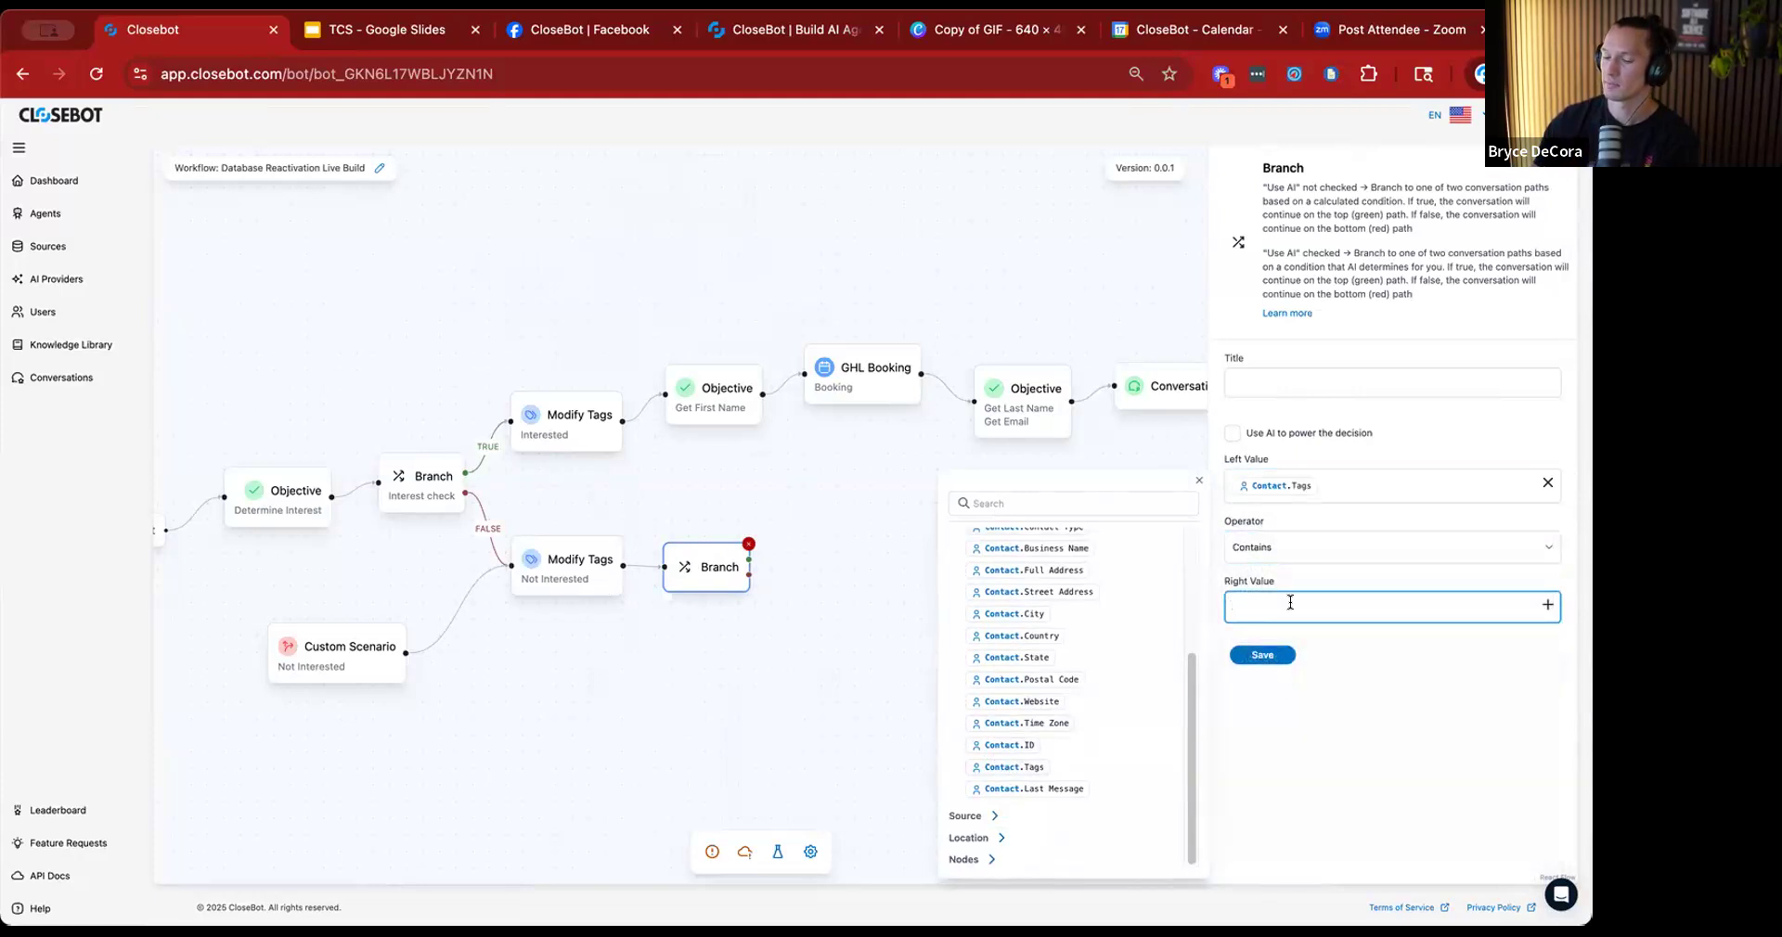
text(interested)
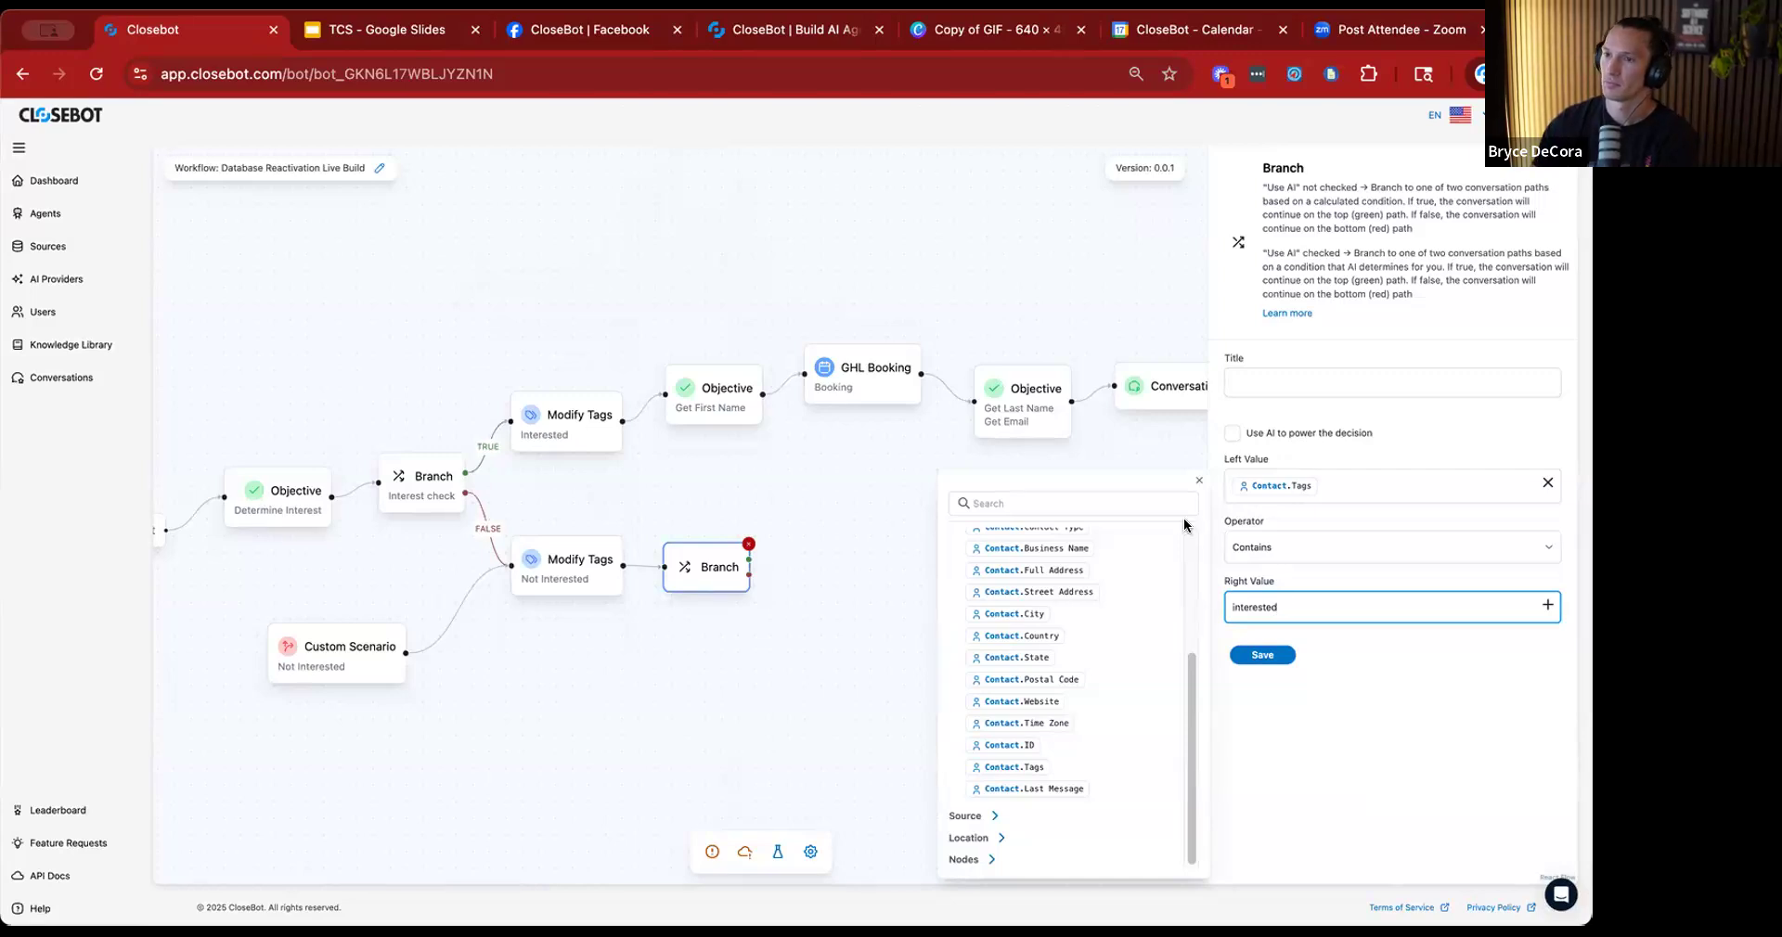
click(1262, 656)
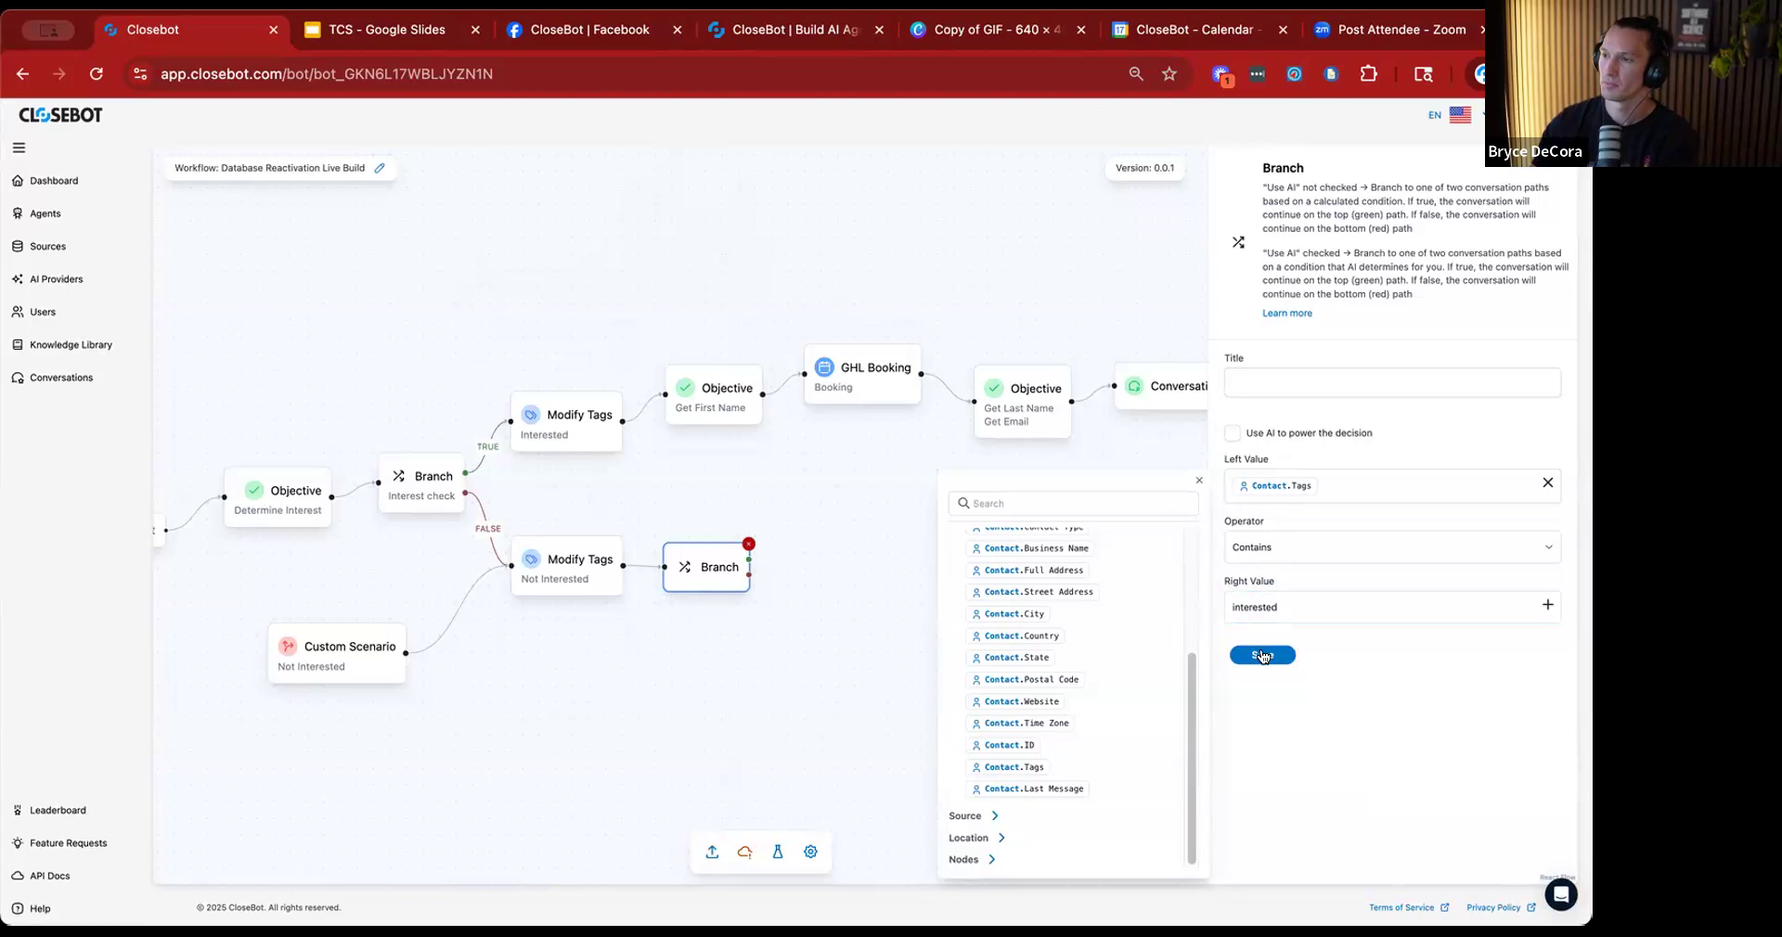
click(1199, 481)
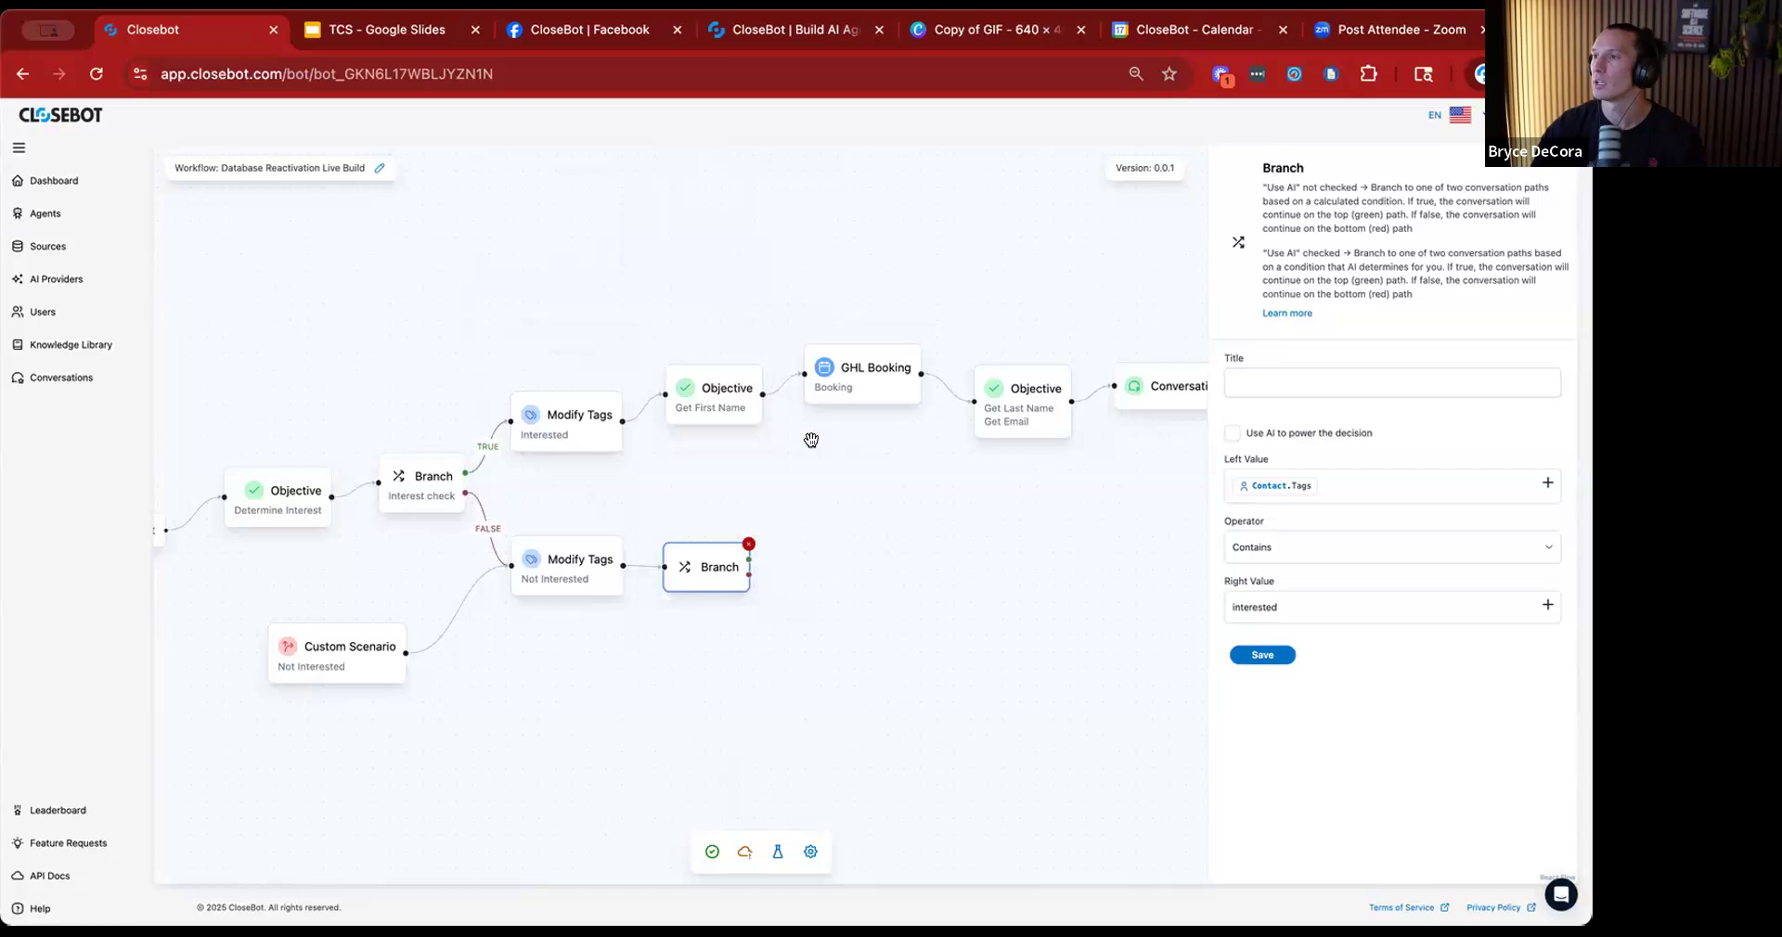
Title the new Branch "Previously Interested Check", save it and shift it slightly away from the Modify Tags action.
click(1319, 372)
text(Prev)
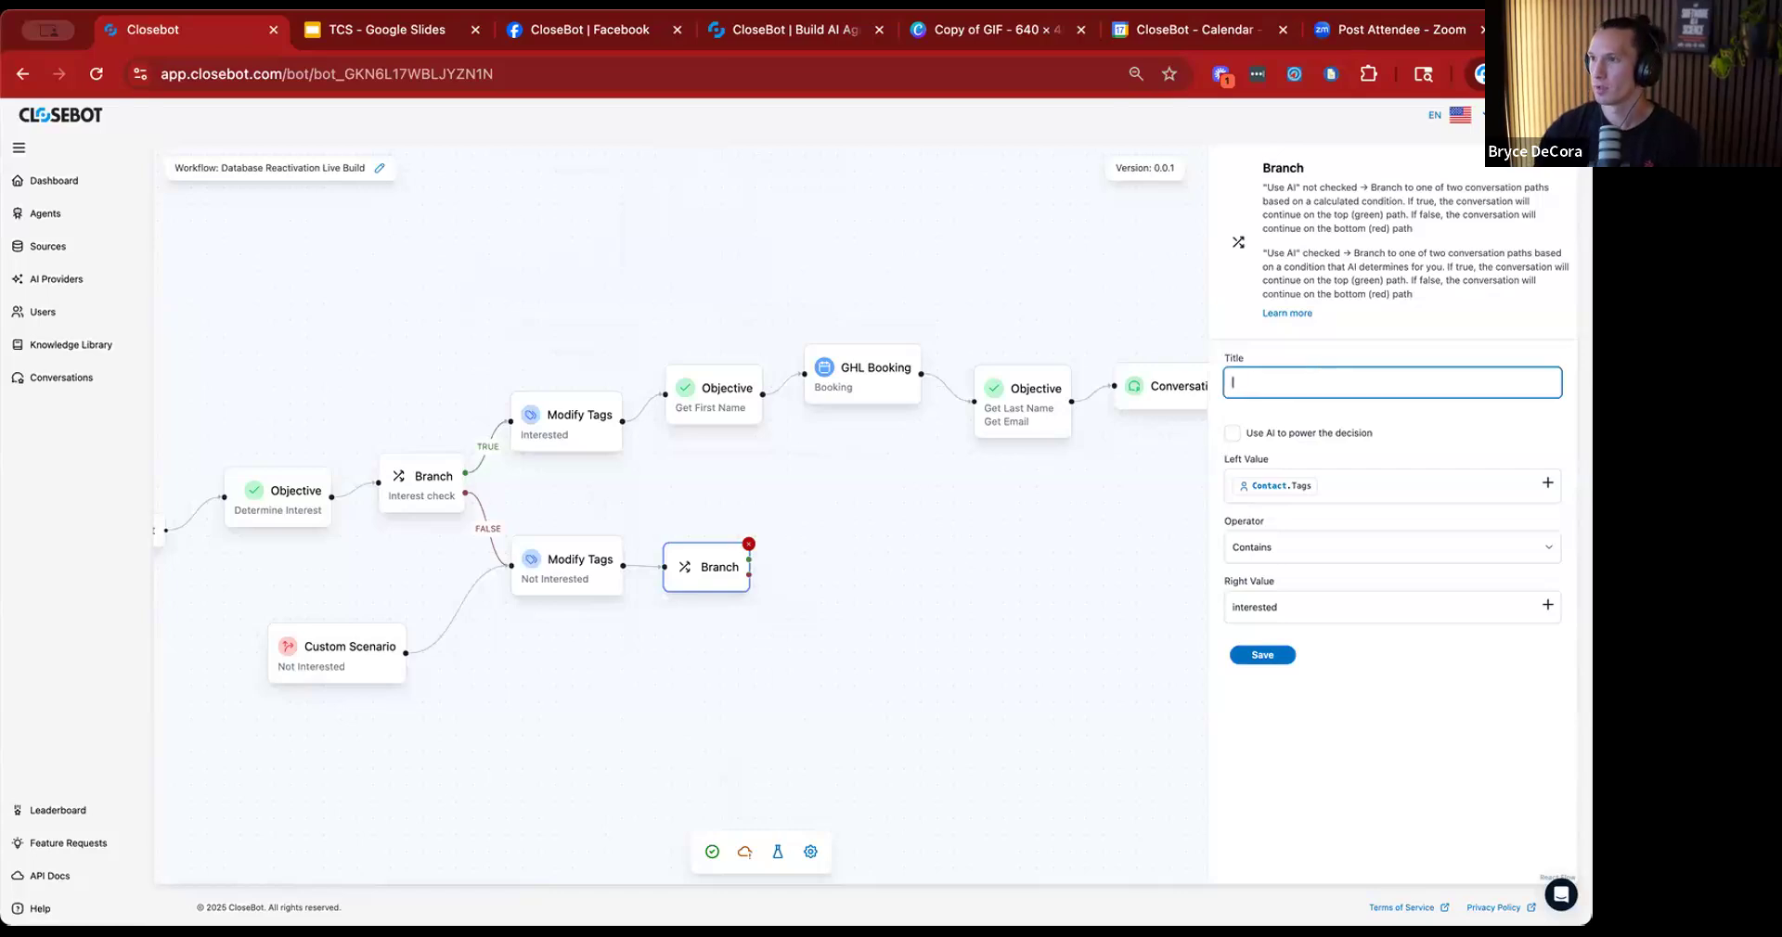
text(ious)
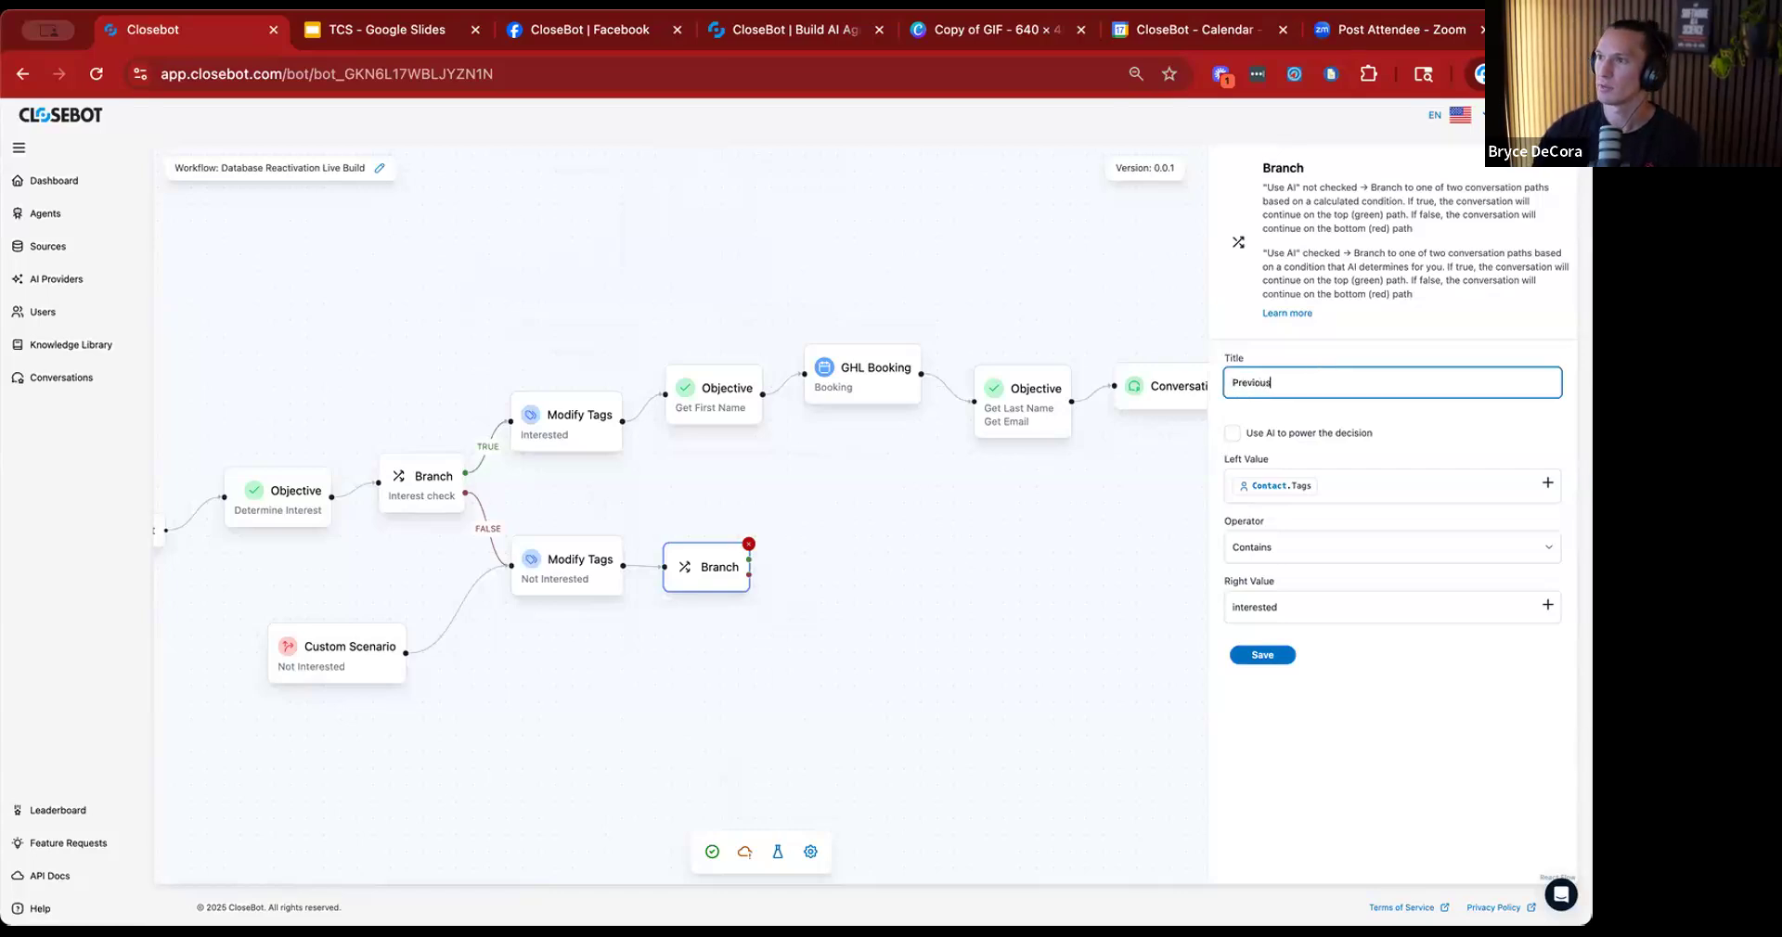
text(ly Interested Check)
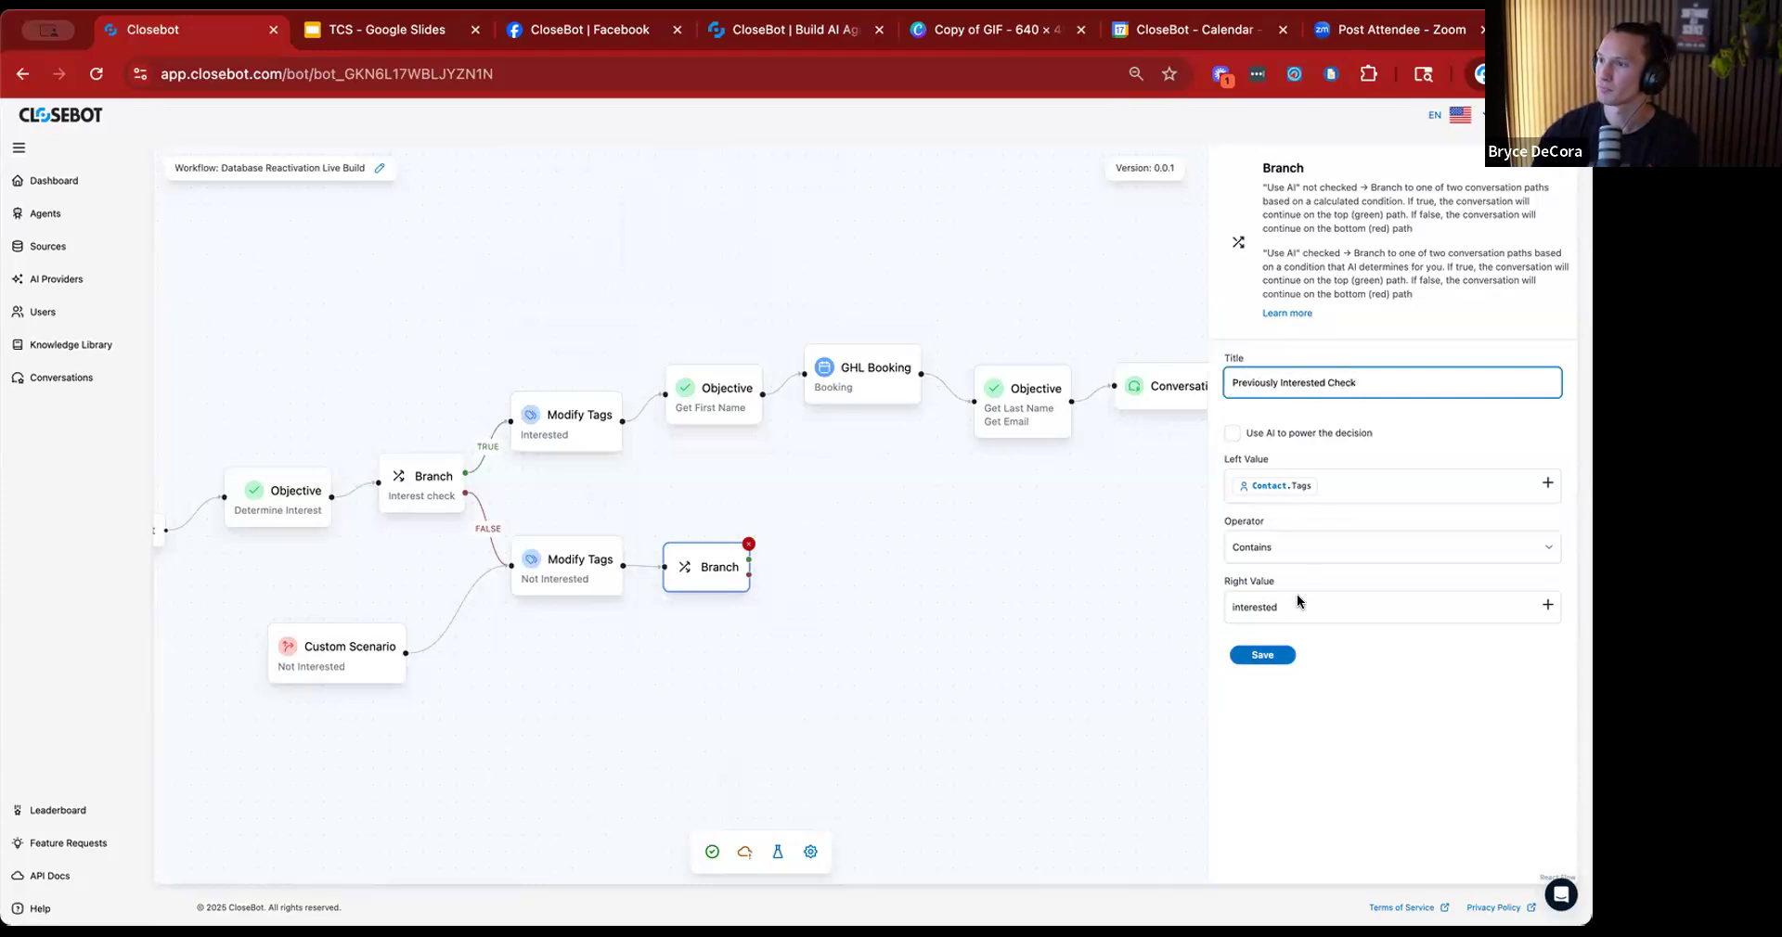
click(1263, 655)
drag(738, 567, 781, 566)
click(847, 626)
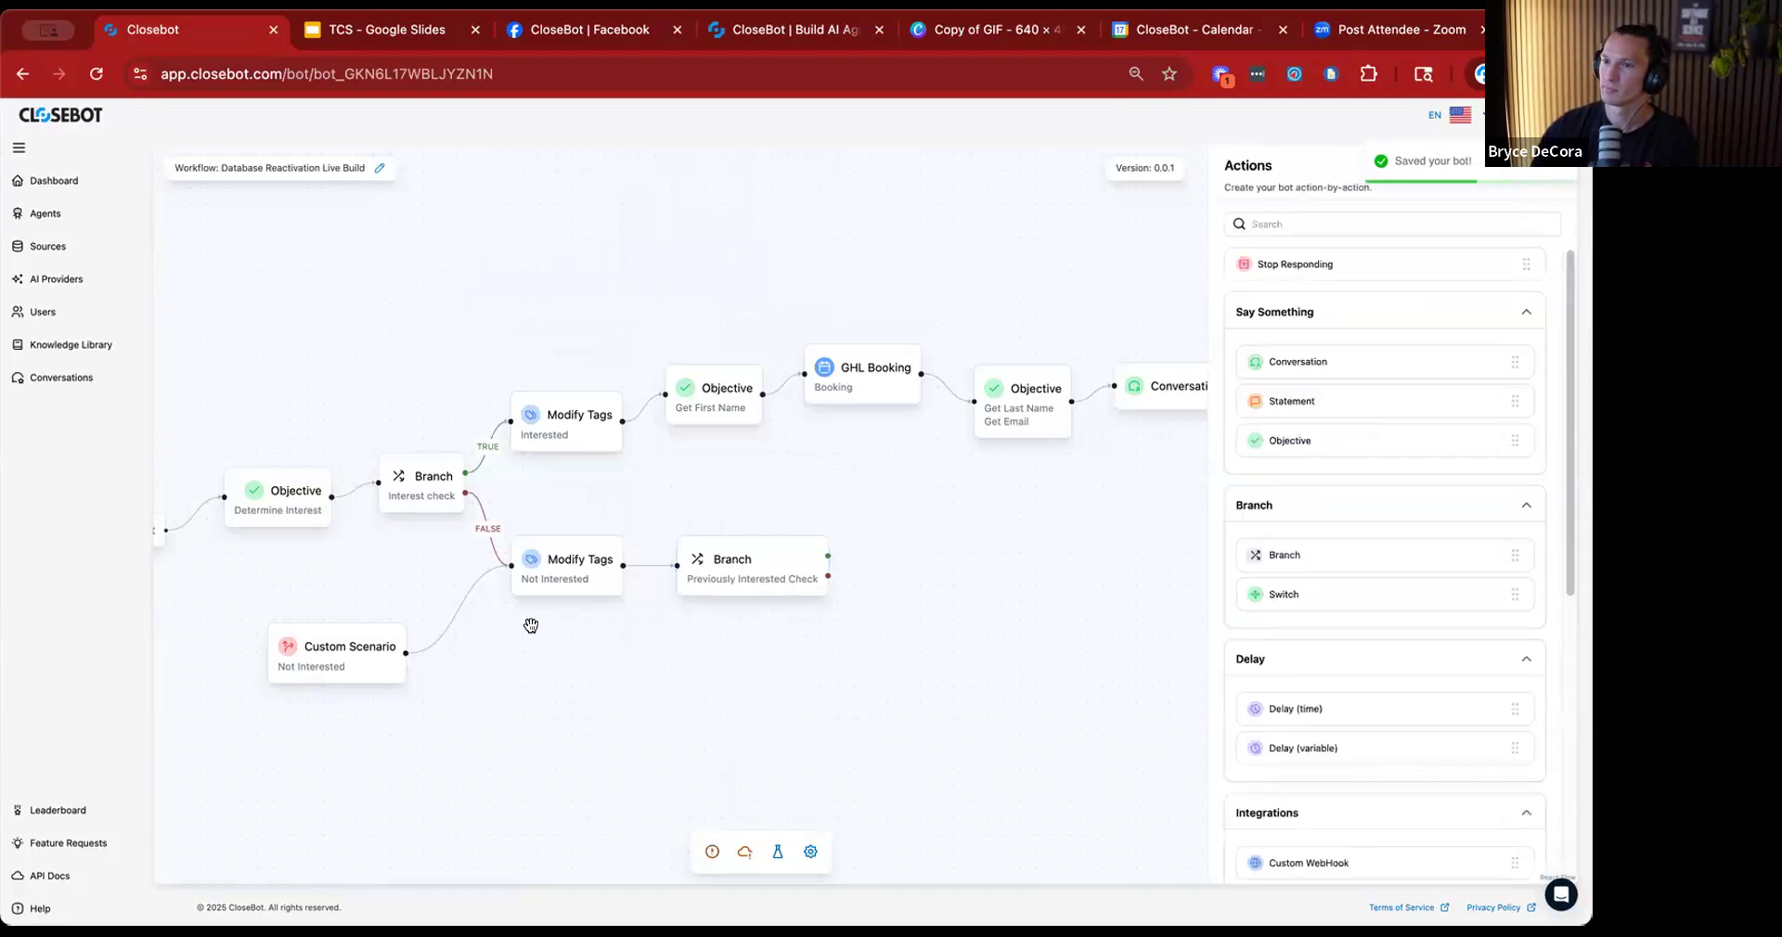
Delete the Not Interested Modify Tags action and connect the Interest check's false path and the Custom Scenario directly to the Previously Interested Check branch.
click(564, 580)
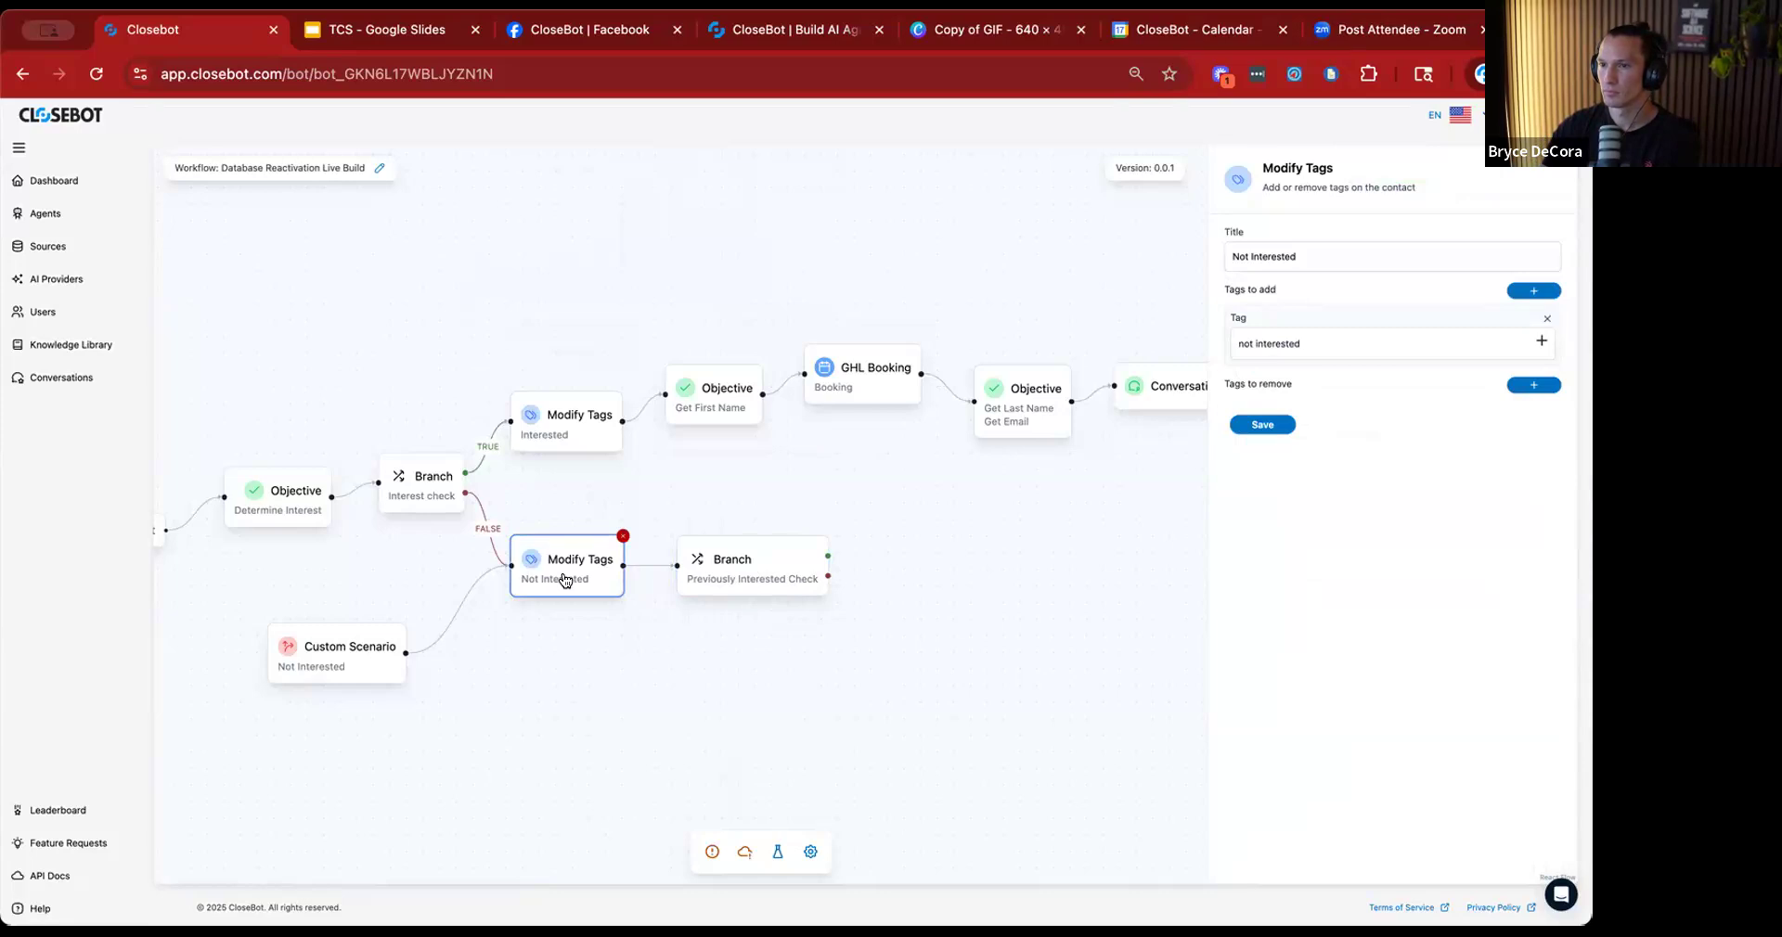
key(BackSpace)
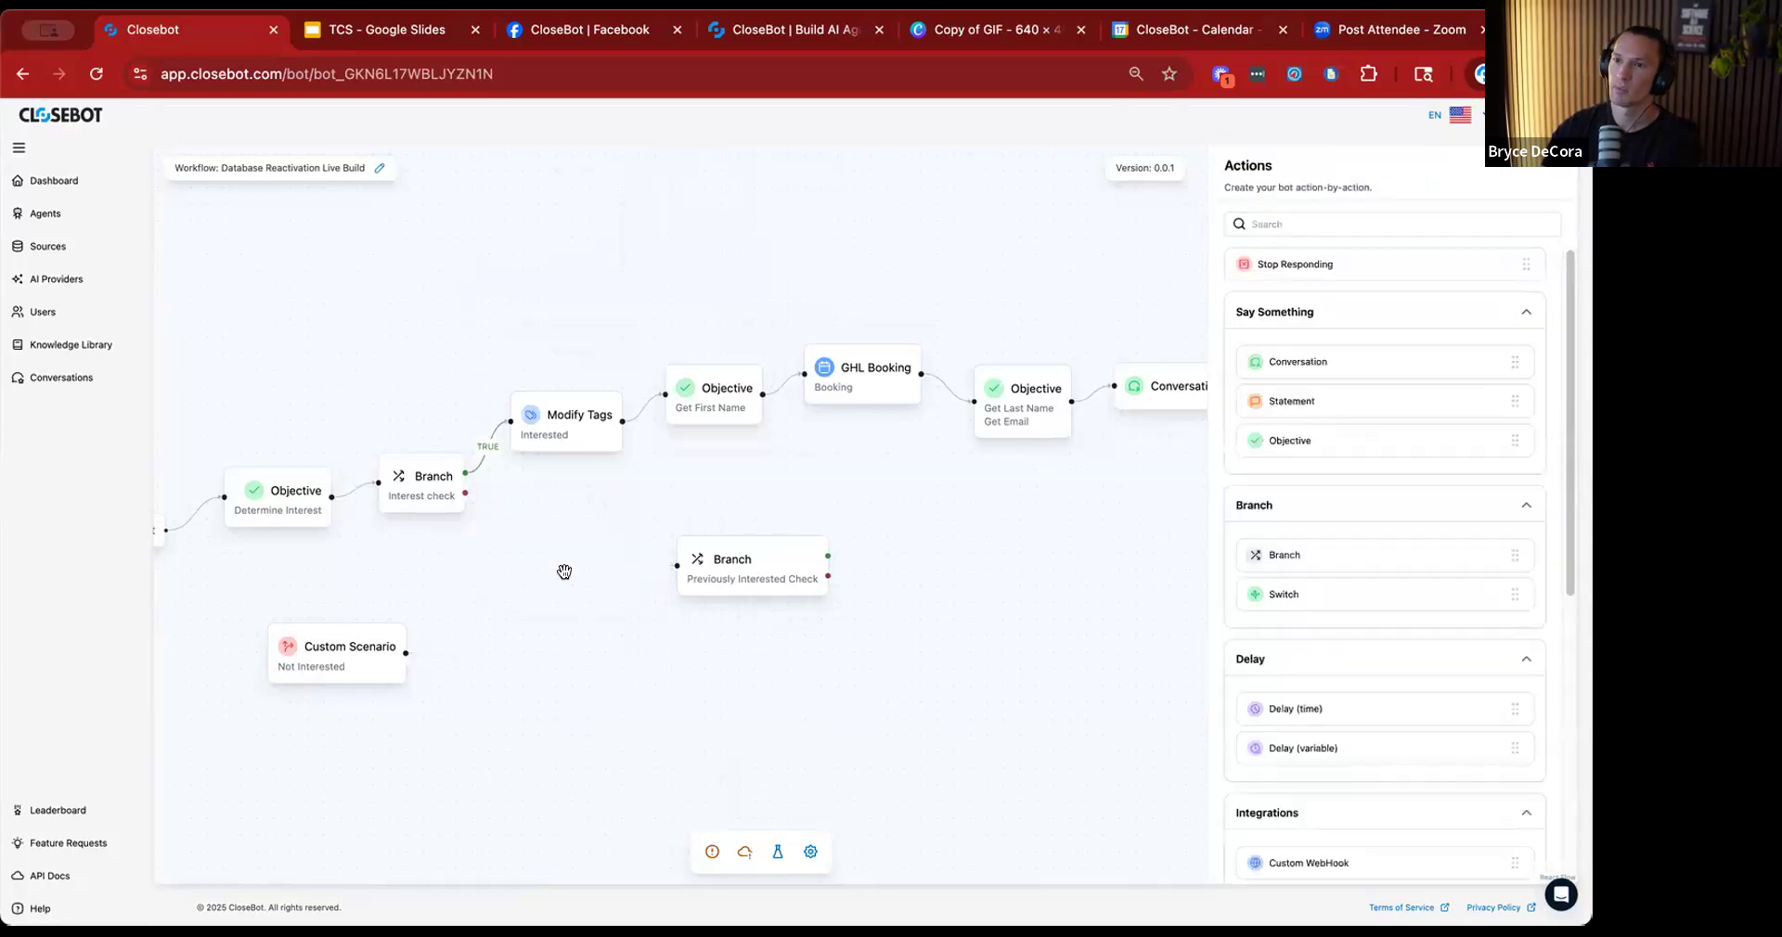
drag(465, 492, 684, 576)
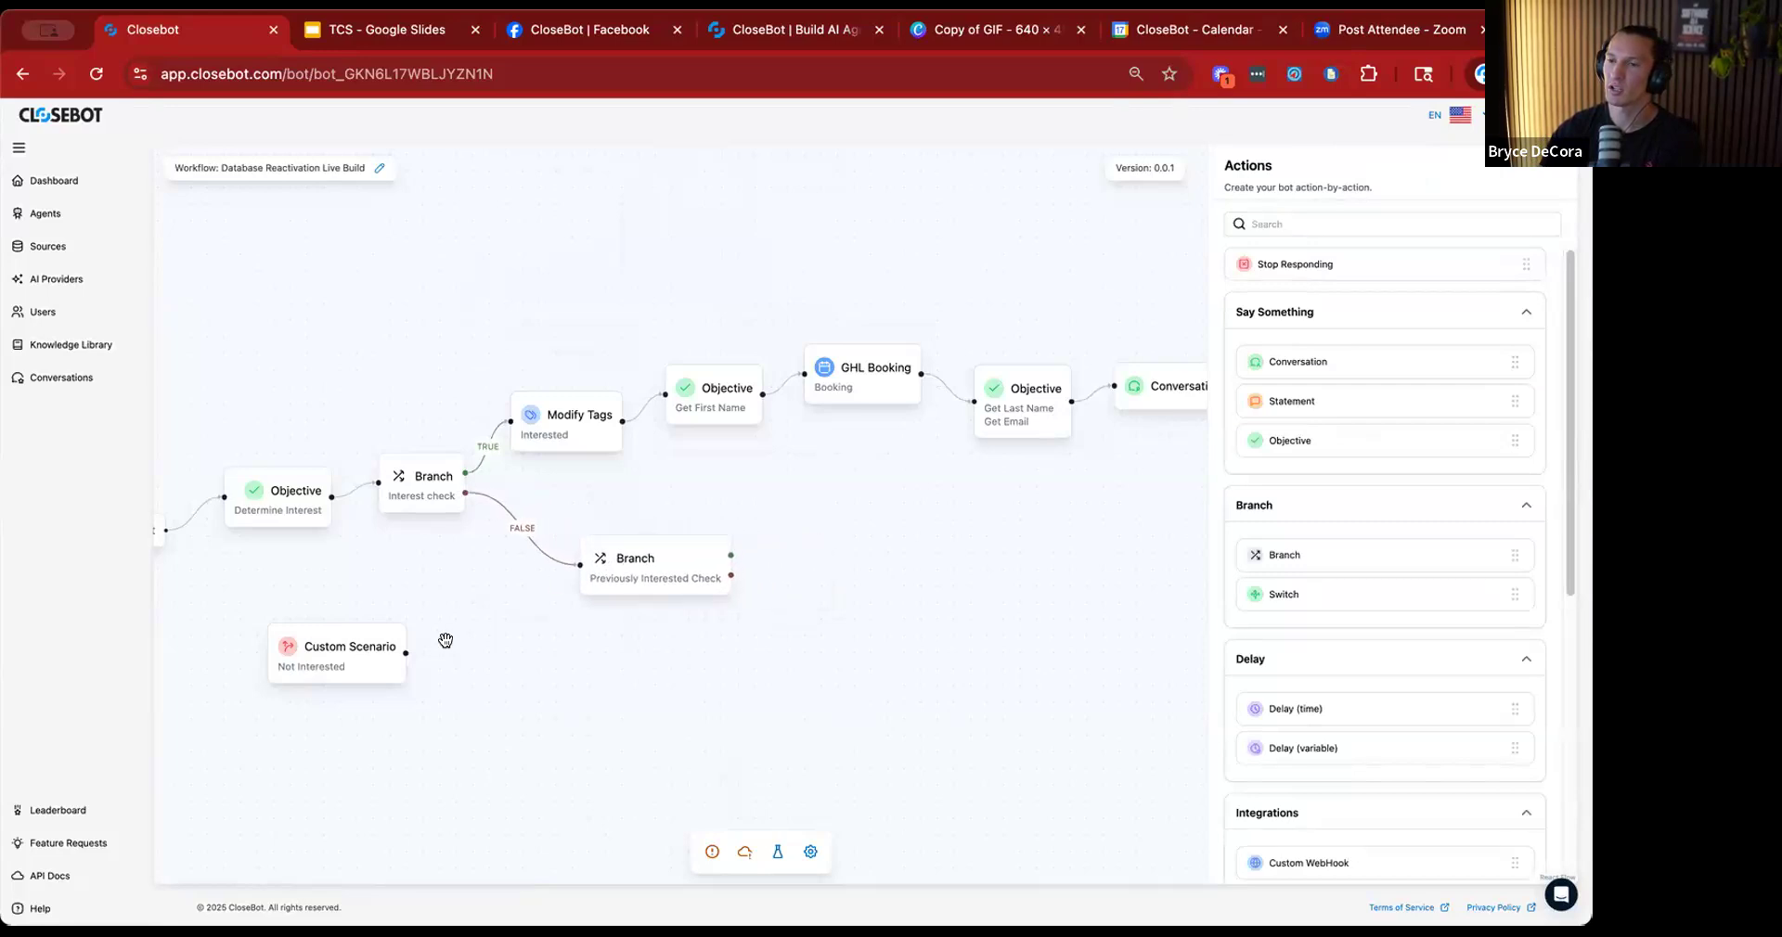
drag(406, 651, 582, 568)
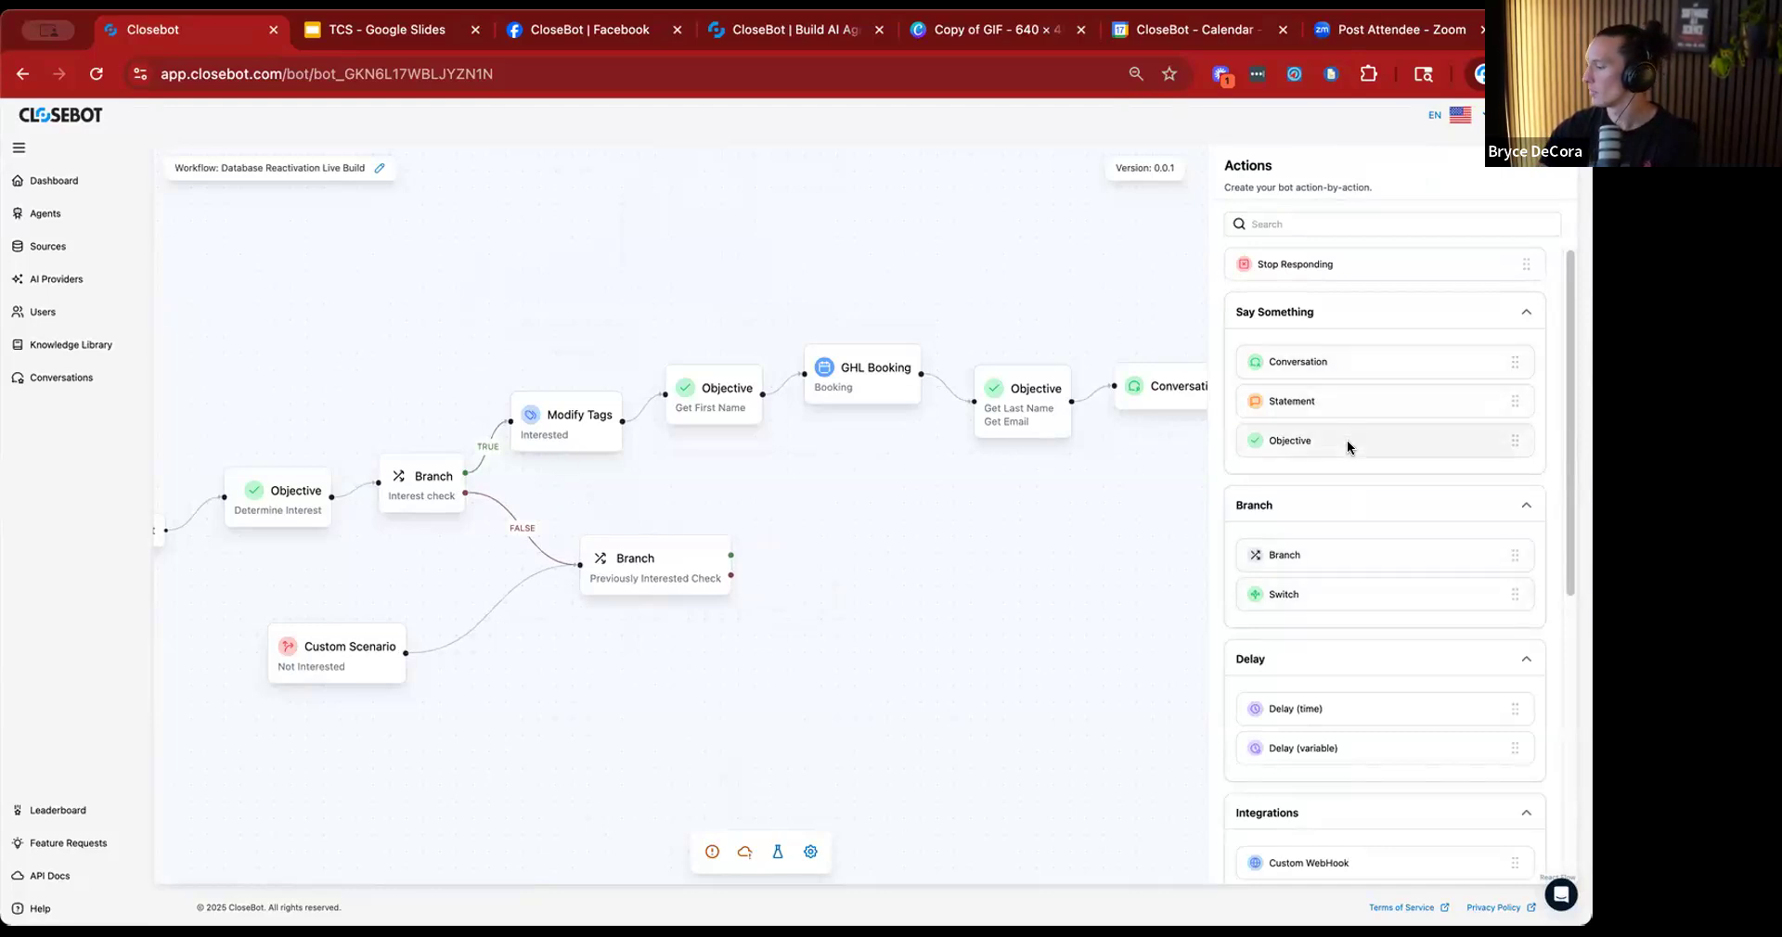
Add a Modify Tags action titled "Not Interested" beside the Previously Interested Check branch, have it add the tag "not interested", and save it.
scroll(1343, 269, down, 1)
scroll(1389, 702, down, 5)
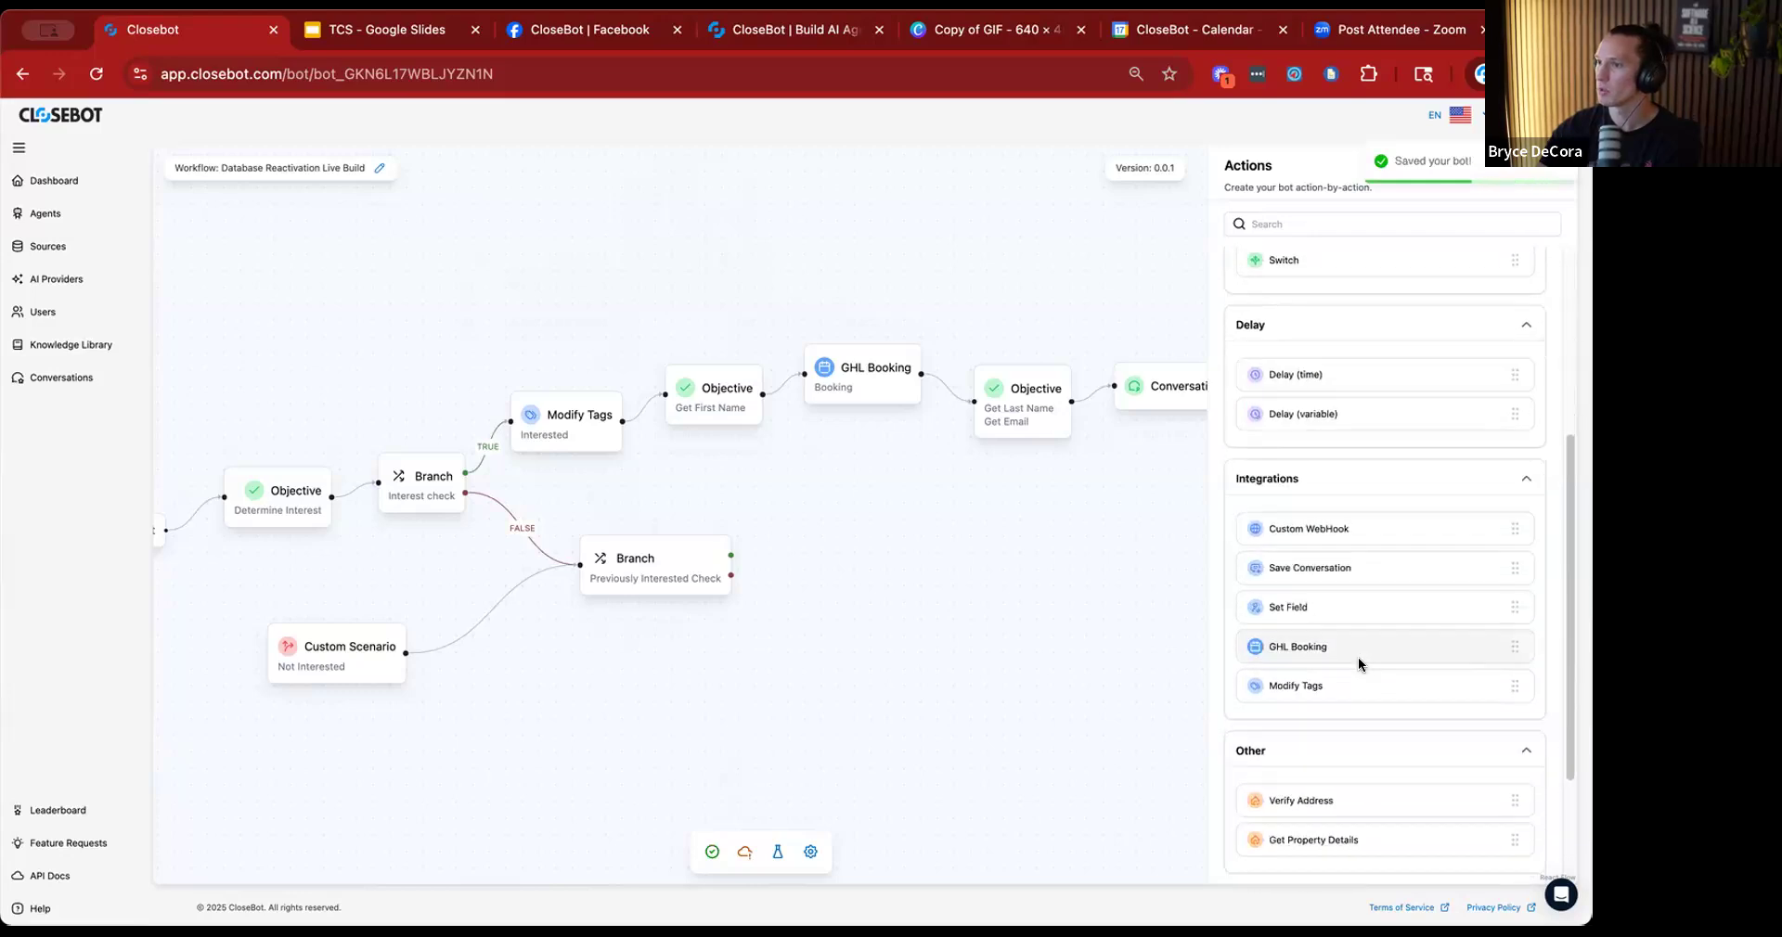
drag(1320, 502, 871, 548)
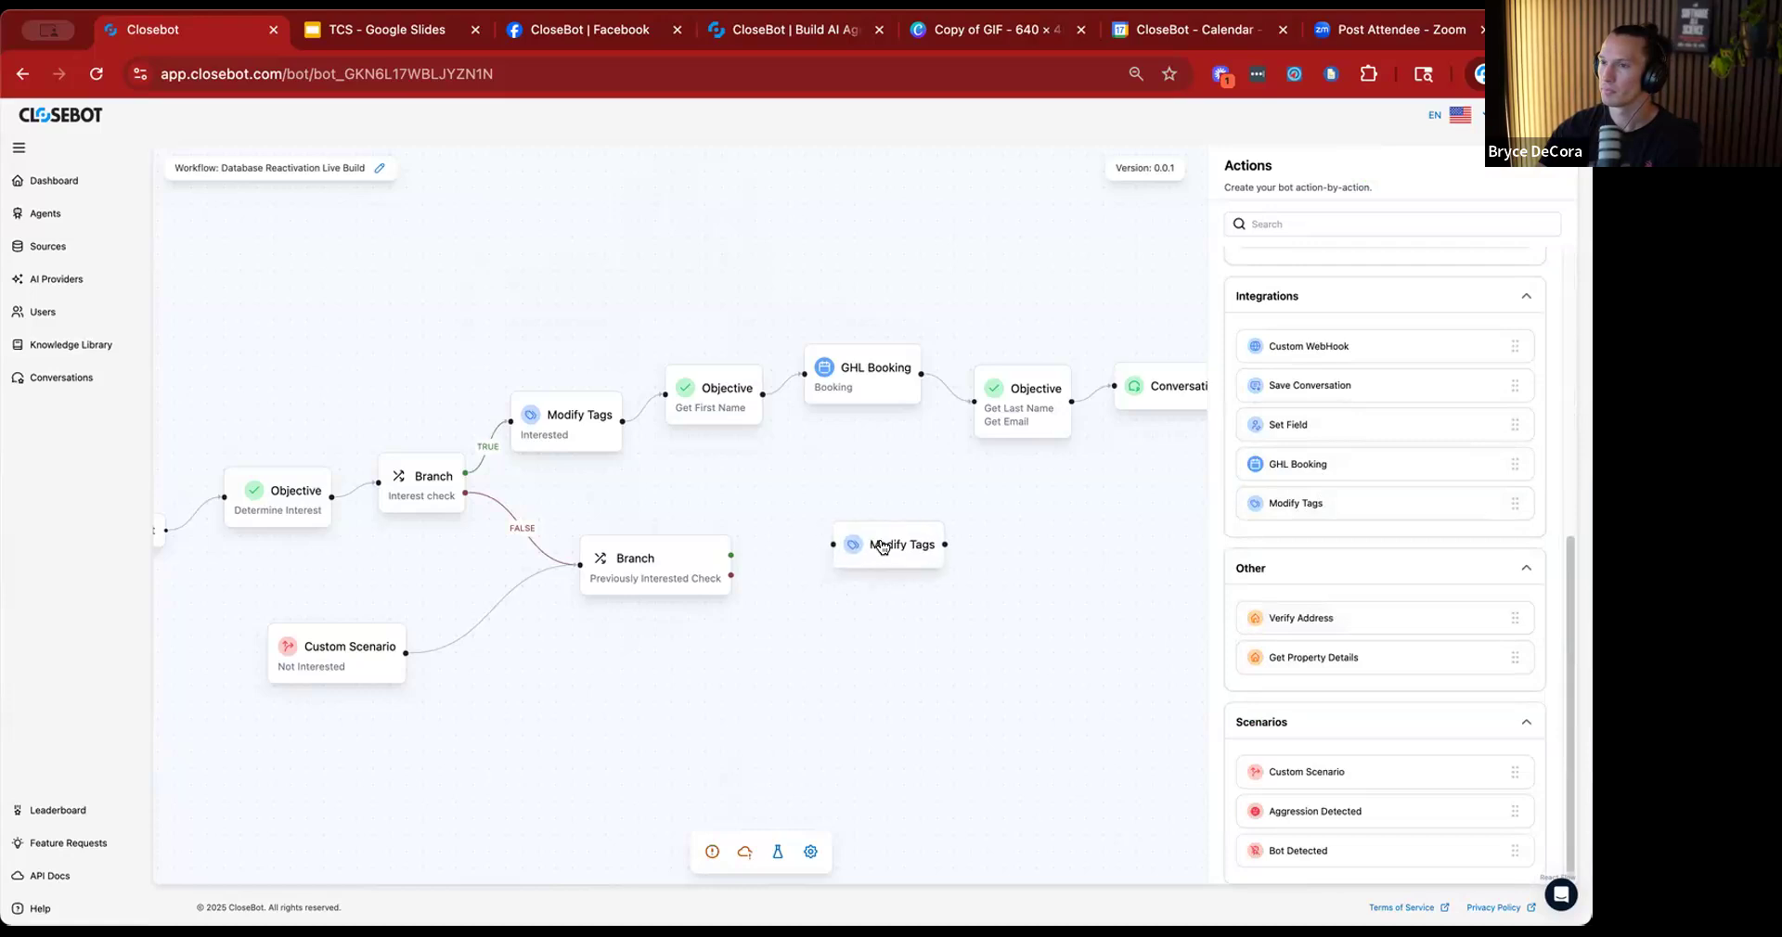
click(873, 549)
click(1314, 261)
text(Not Interested)
click(1520, 291)
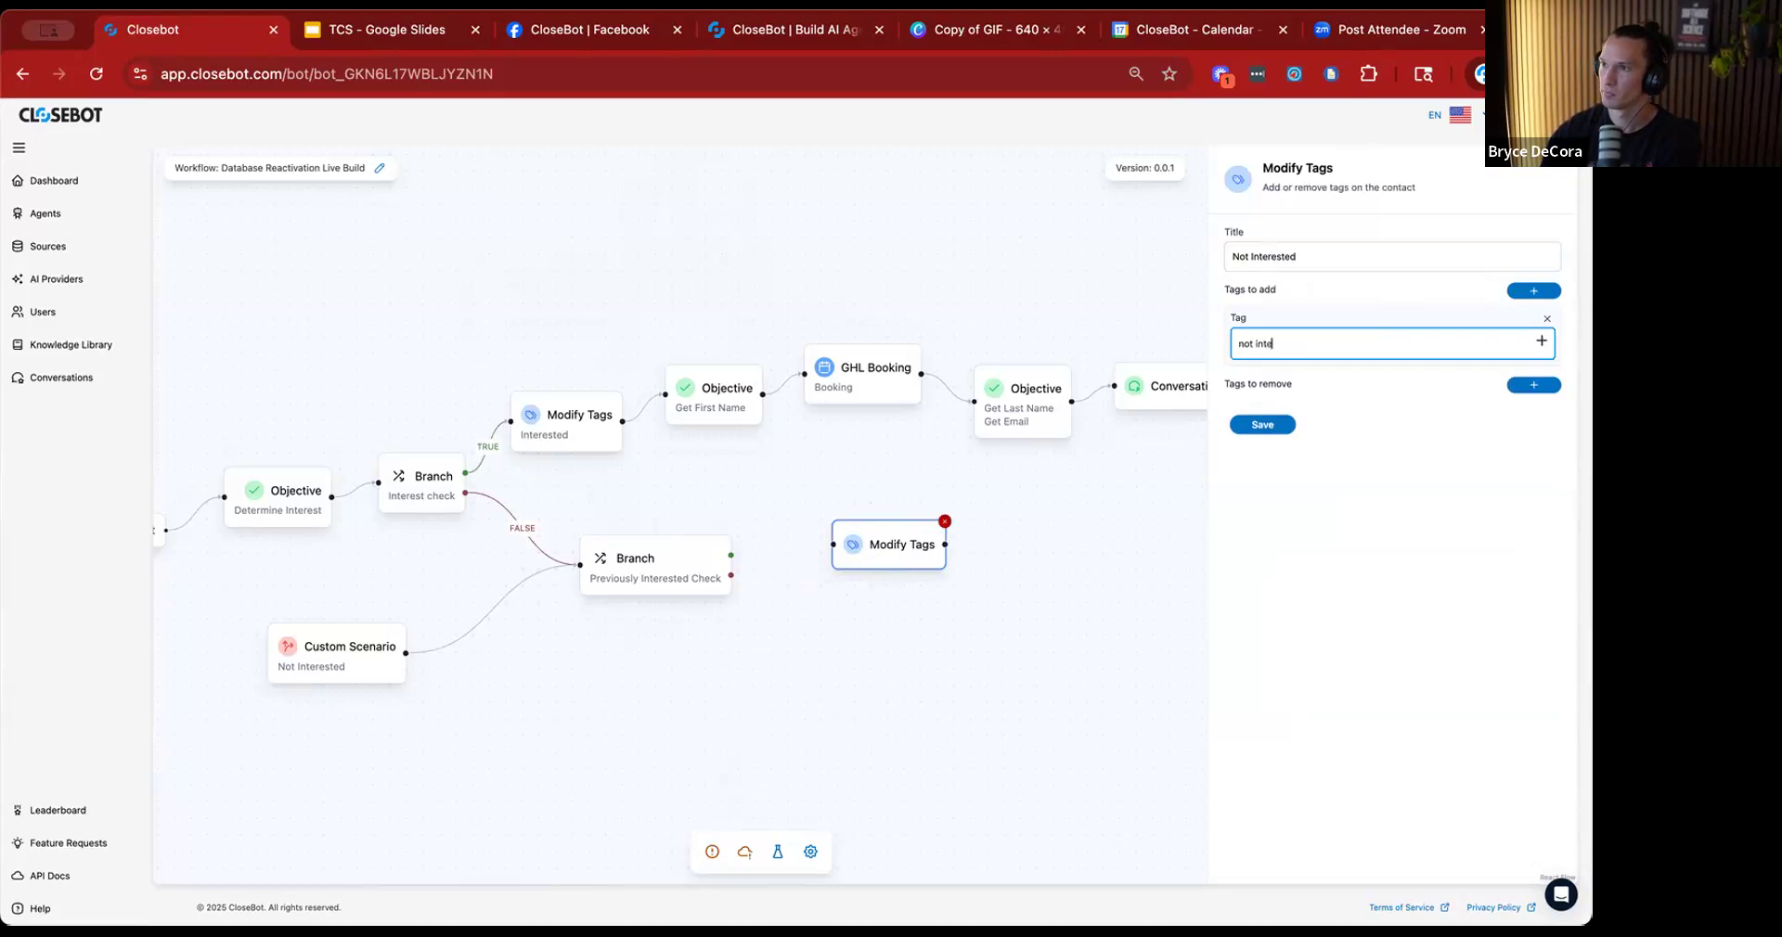
click(1262, 424)
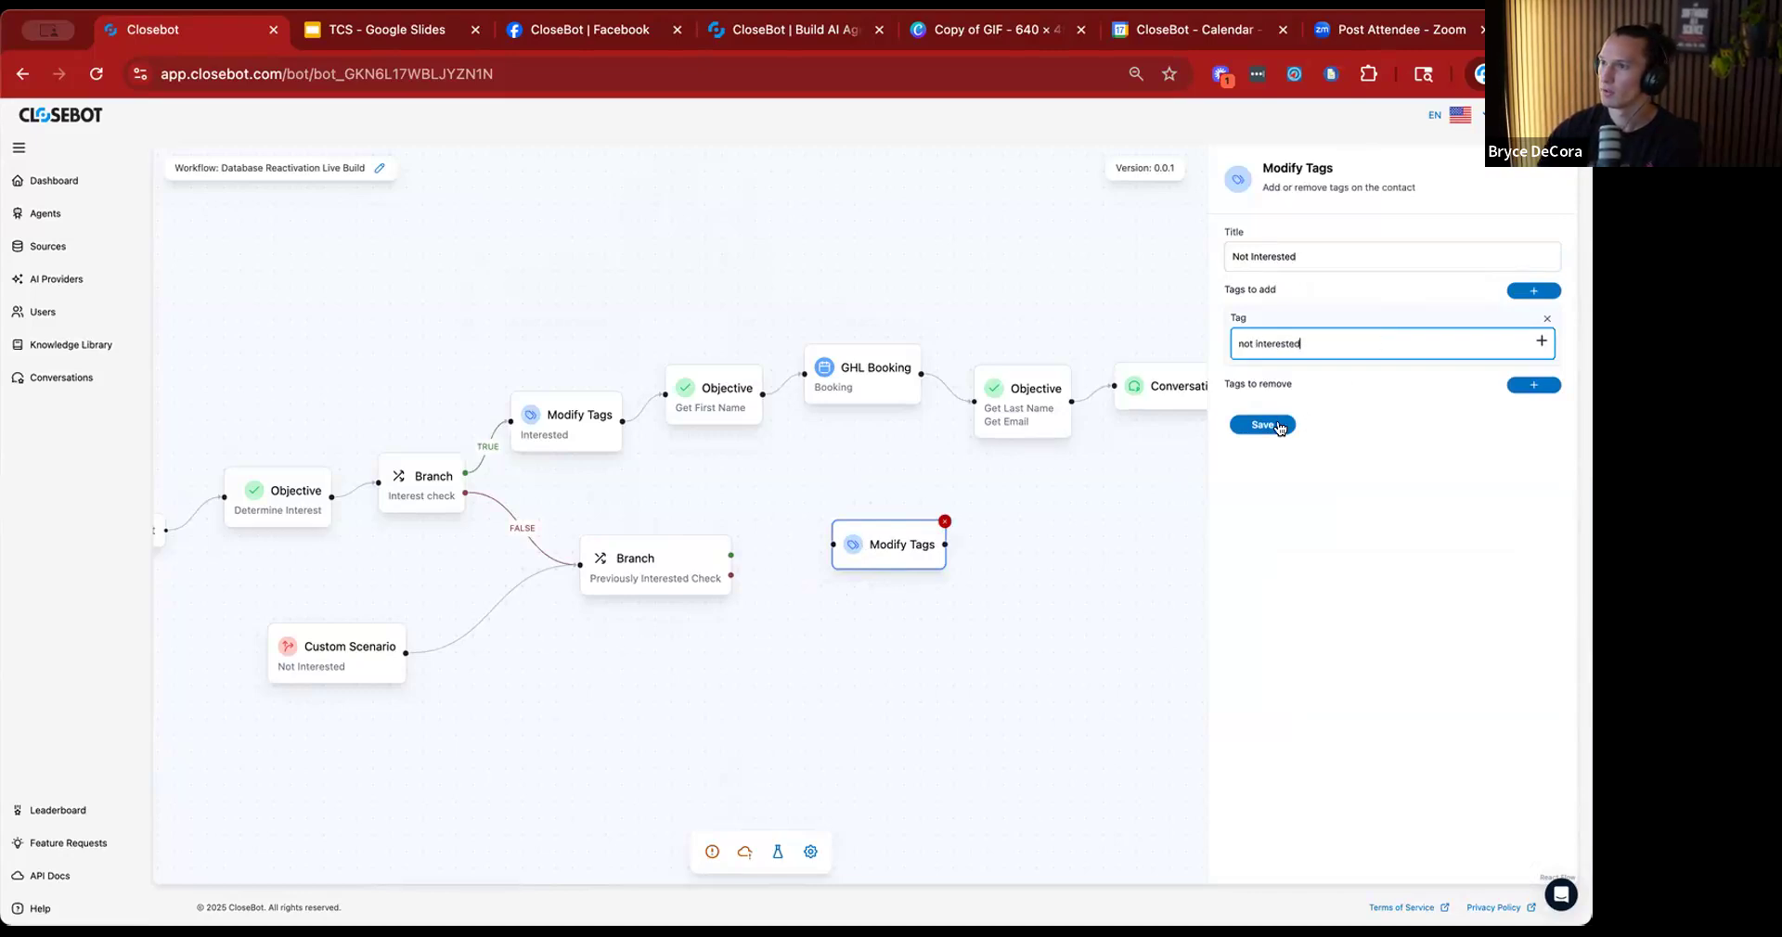
Connect the Previously Interested Check branch's true path to the Not Interested Modify Tags action and tidy the positions of the surrounding nodes.
drag(868, 550, 839, 531)
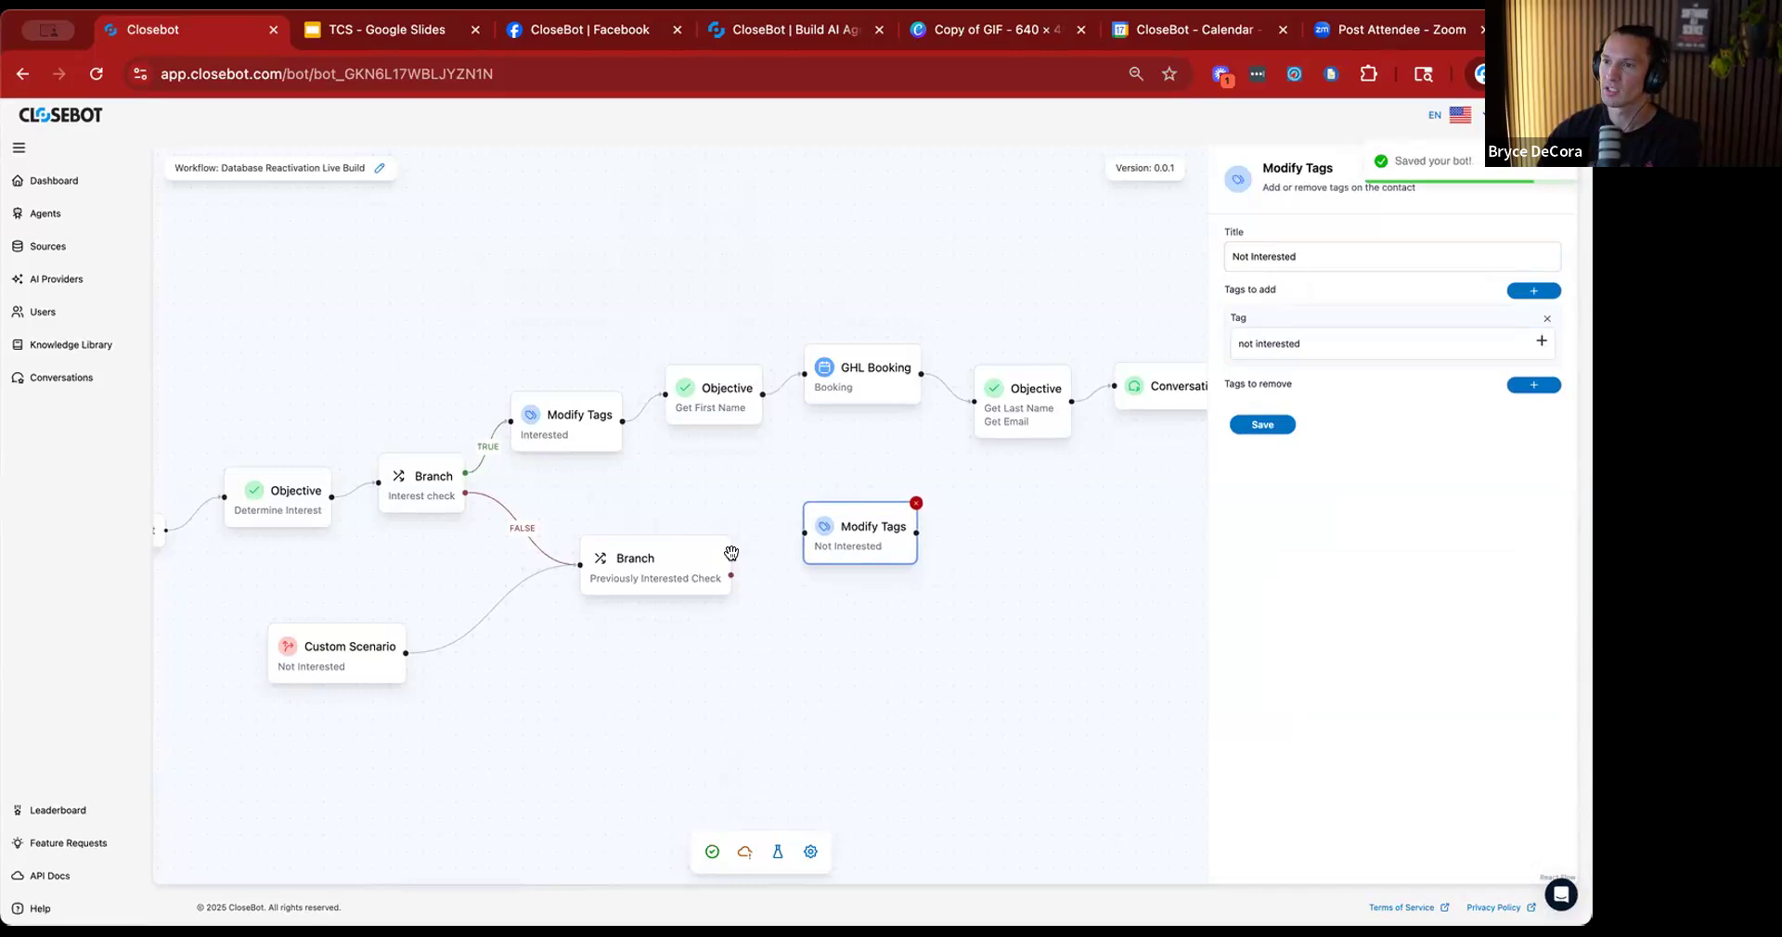
drag(731, 554, 796, 530)
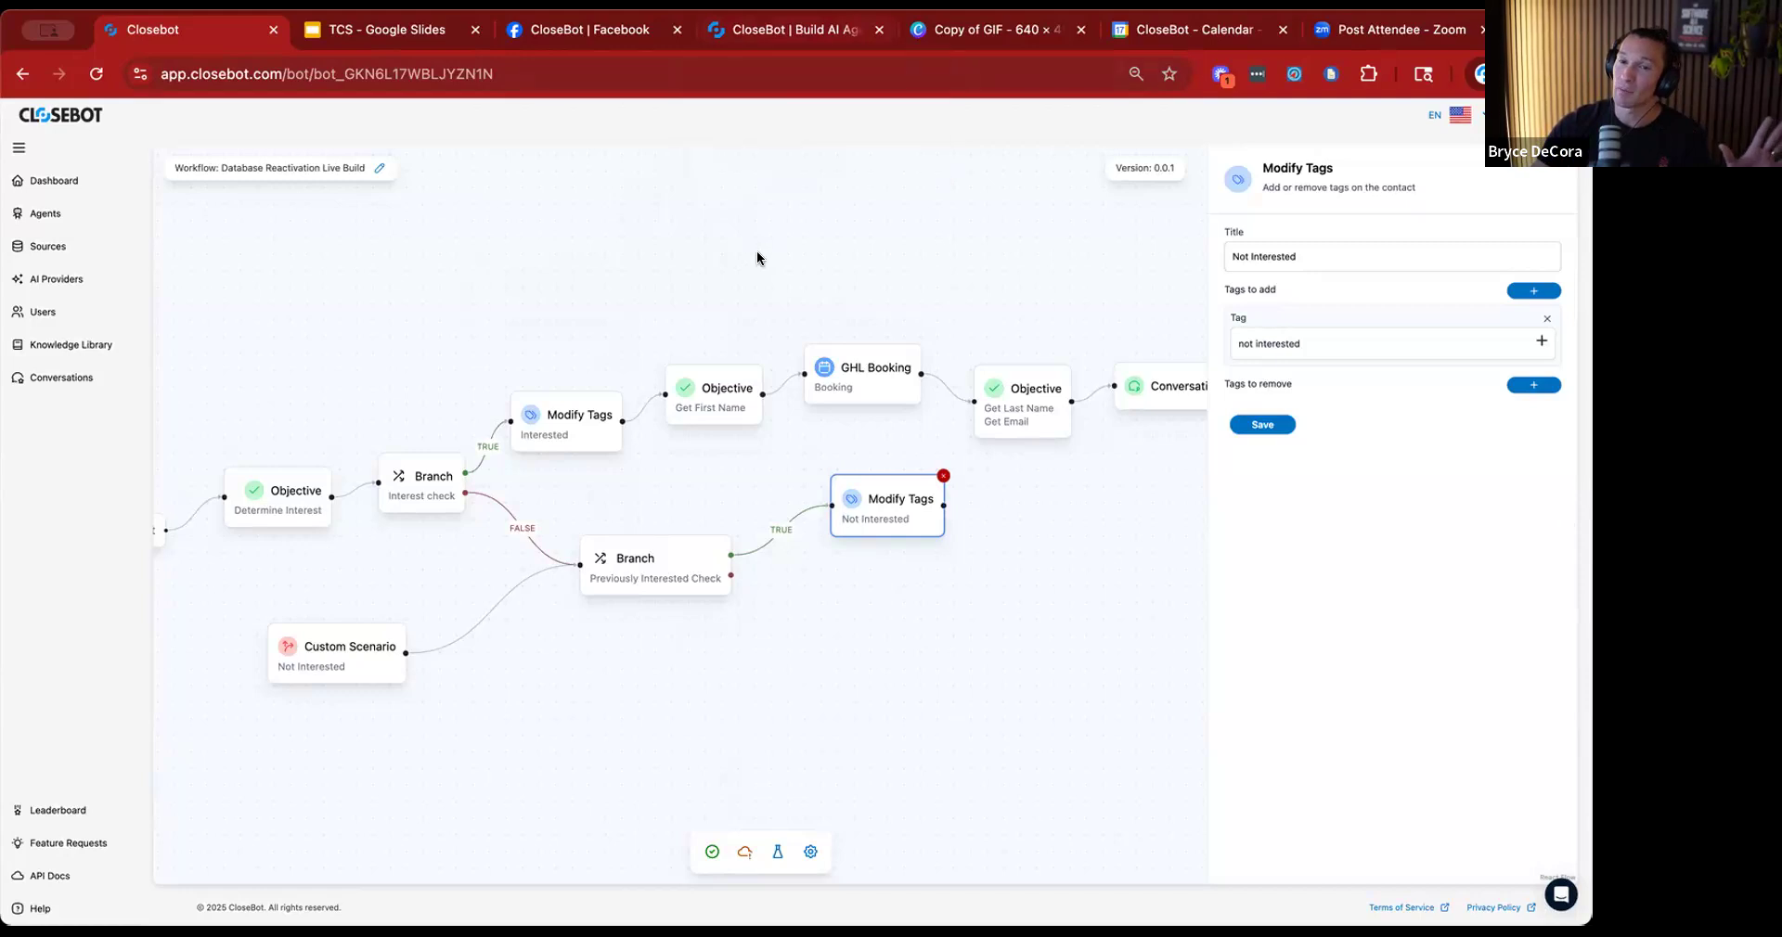
drag(657, 580, 648, 601)
drag(362, 655, 436, 647)
drag(874, 505, 846, 505)
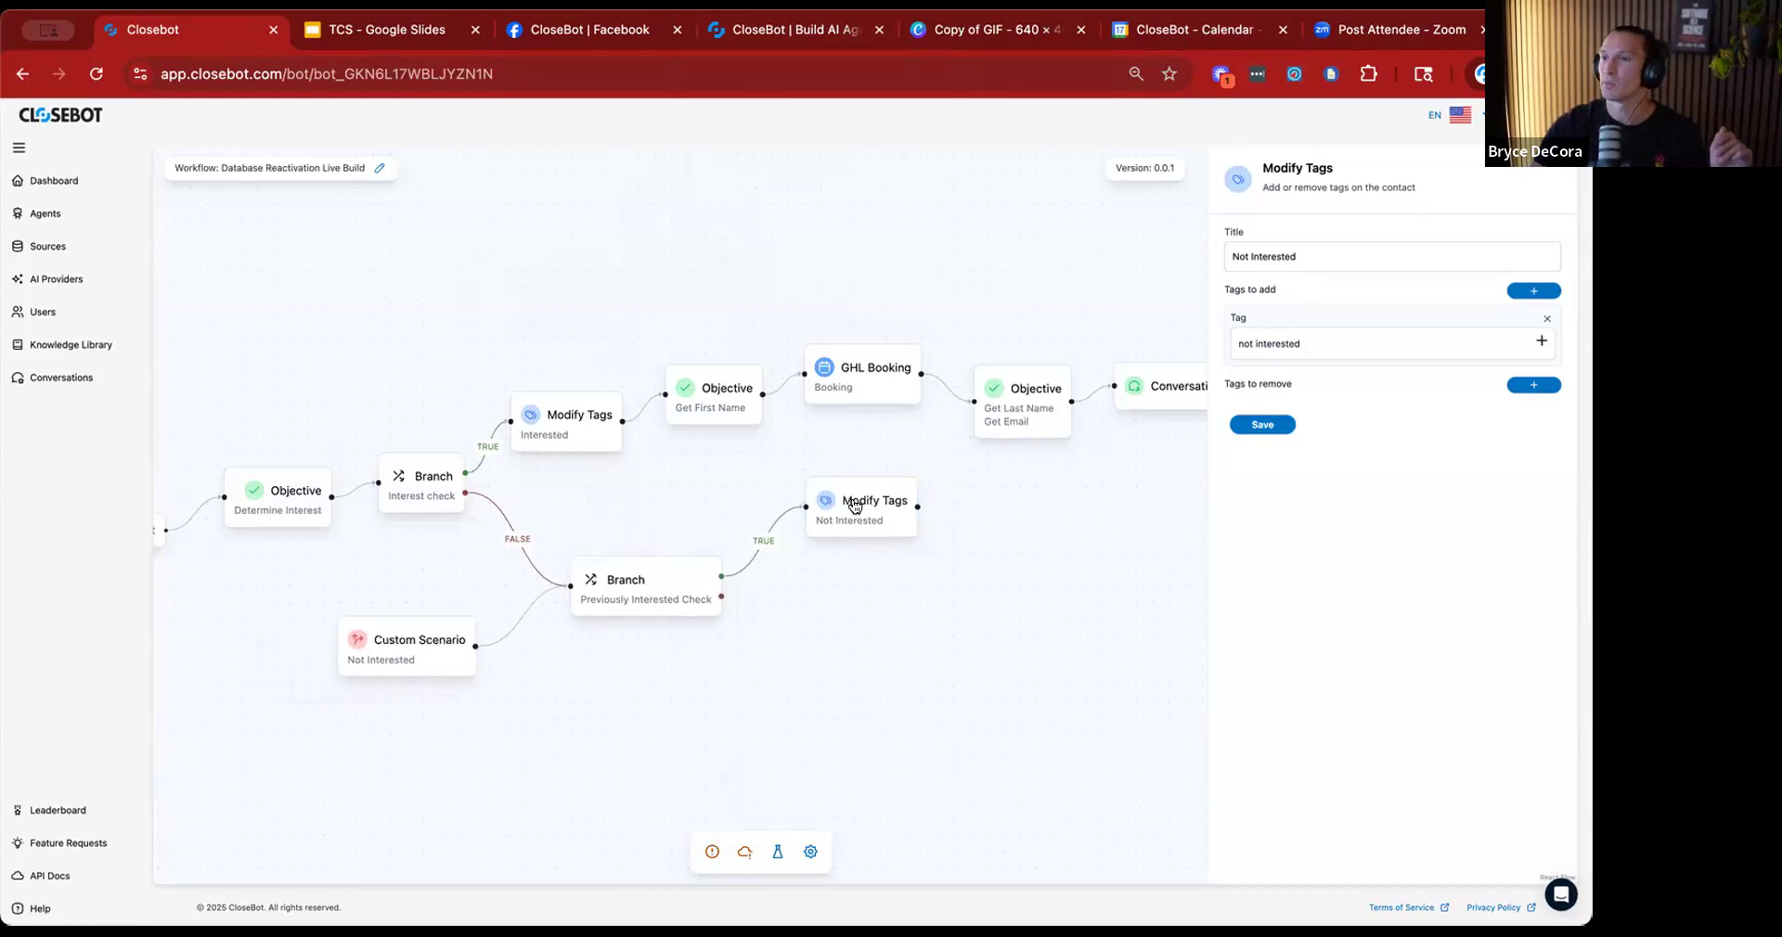
Add a second Modify Tags action below the first Not Interested one and title it "Not Interested".
click(985, 638)
scroll(1343, 379, down, 1)
scroll(1355, 594, down, 5)
drag(1329, 503, 867, 616)
click(1314, 251)
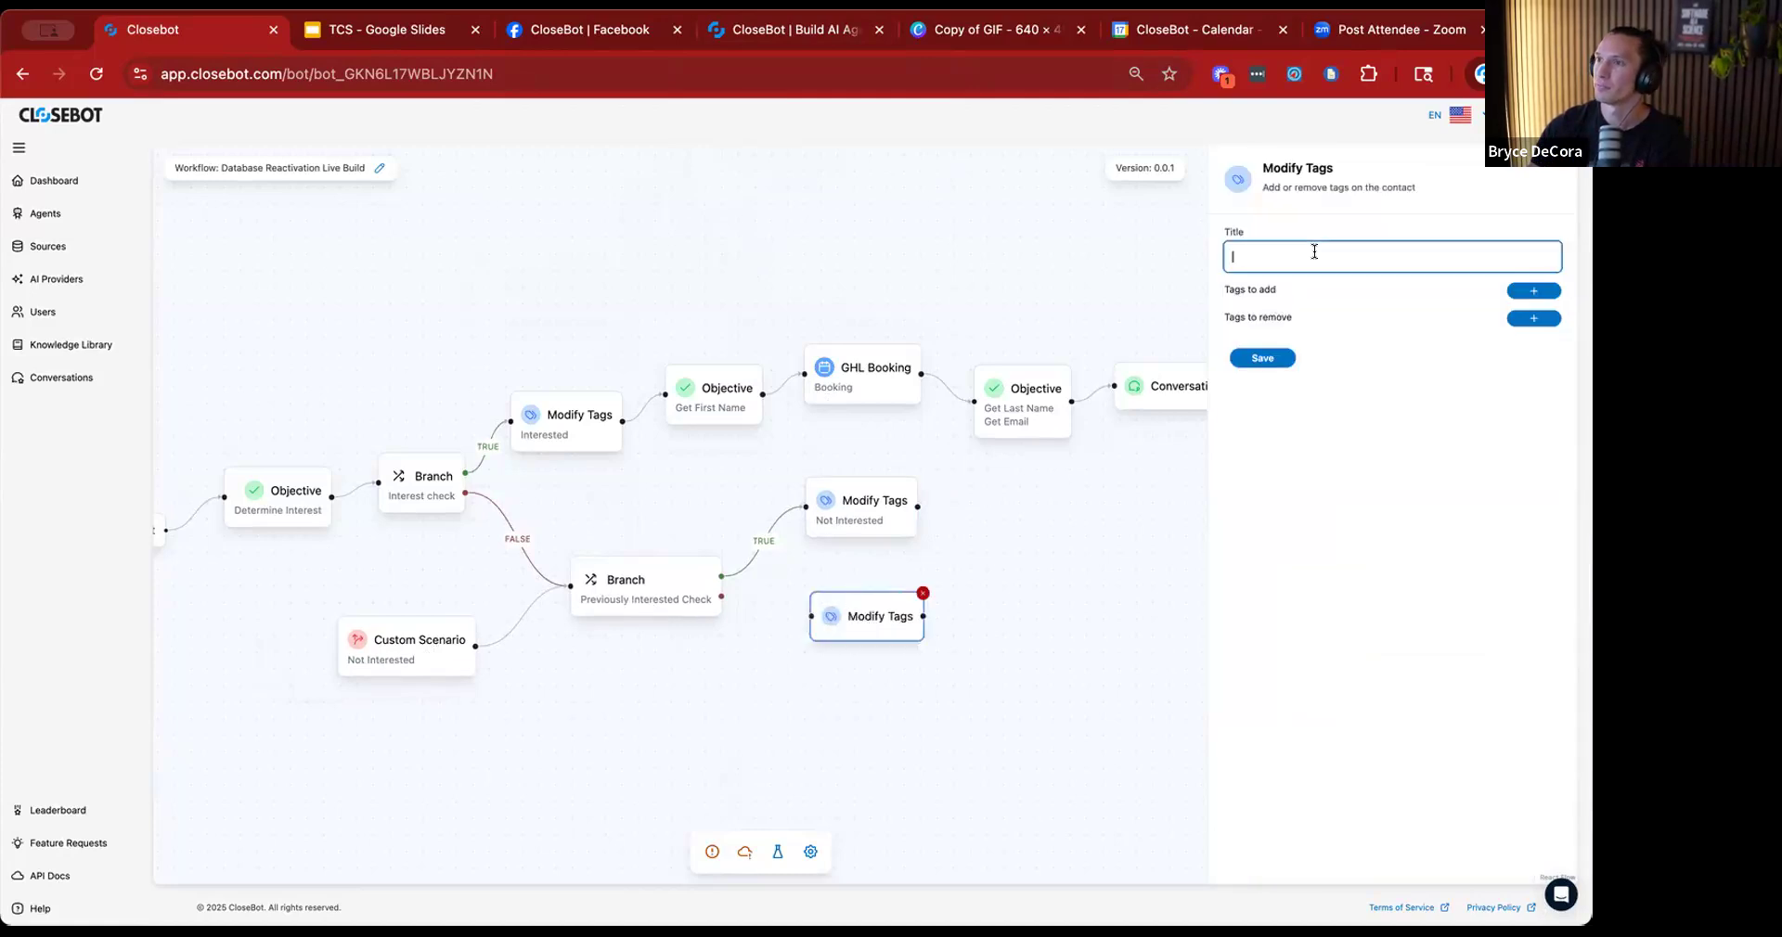
text(Not IOnte)
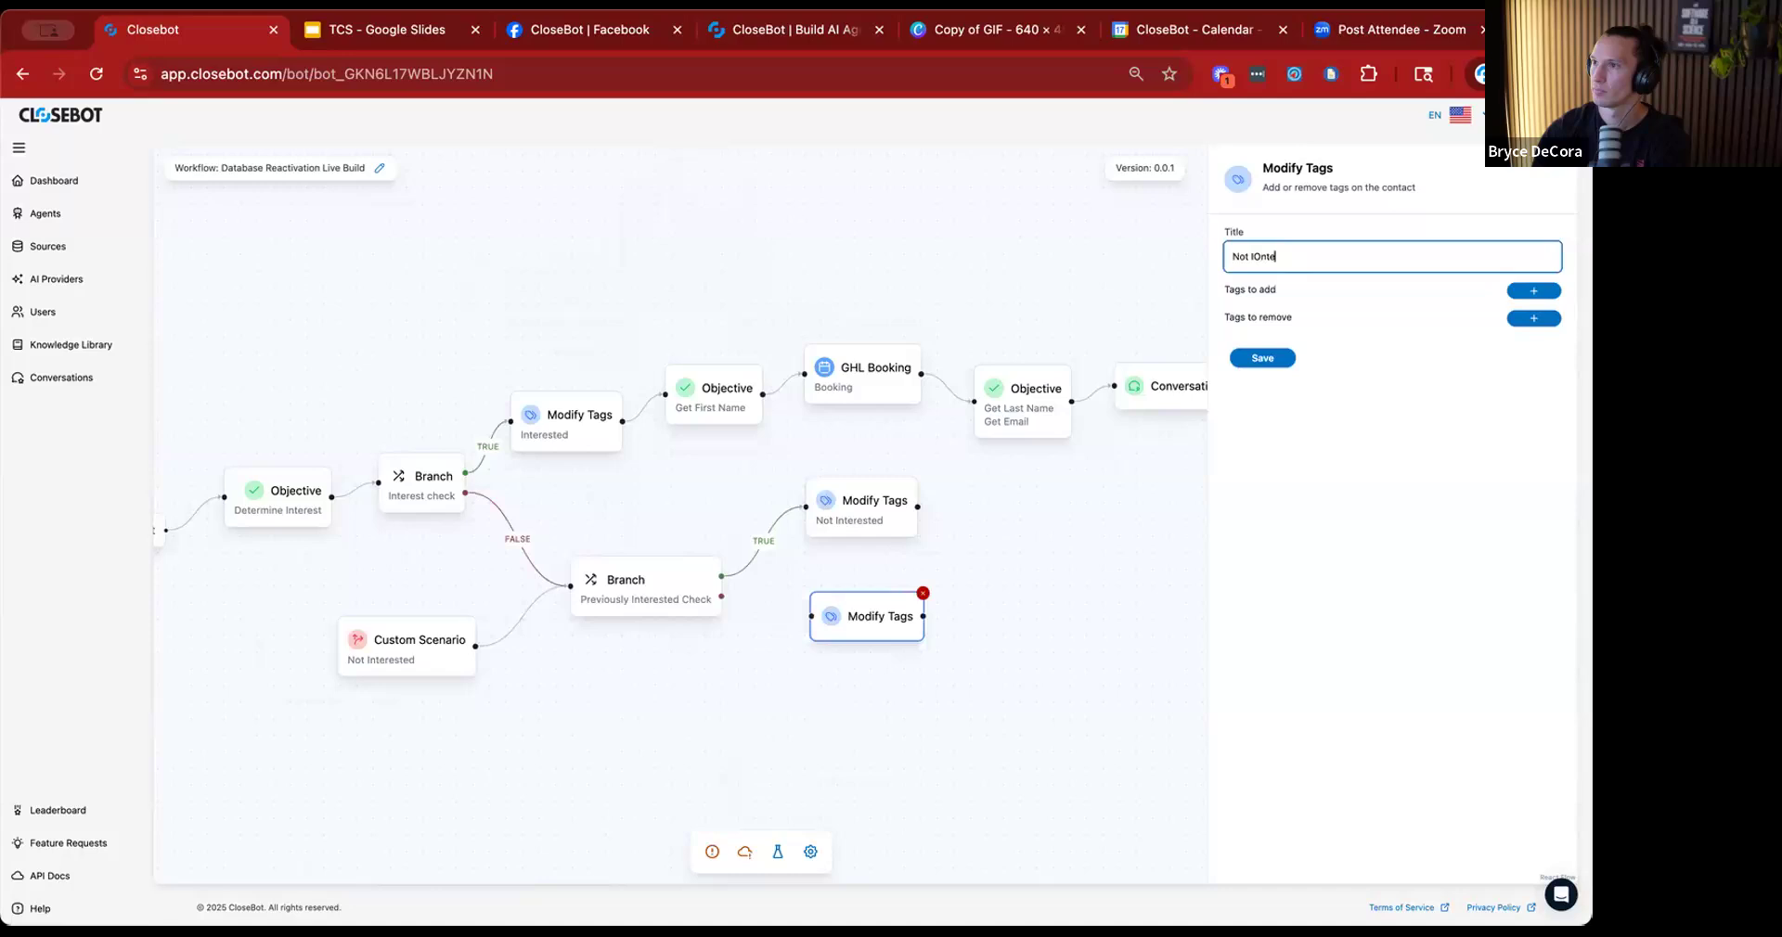
key(BackSpace)
key(BackSpace)
key(BackSpace)
key(BackSpace)
text(nterested)
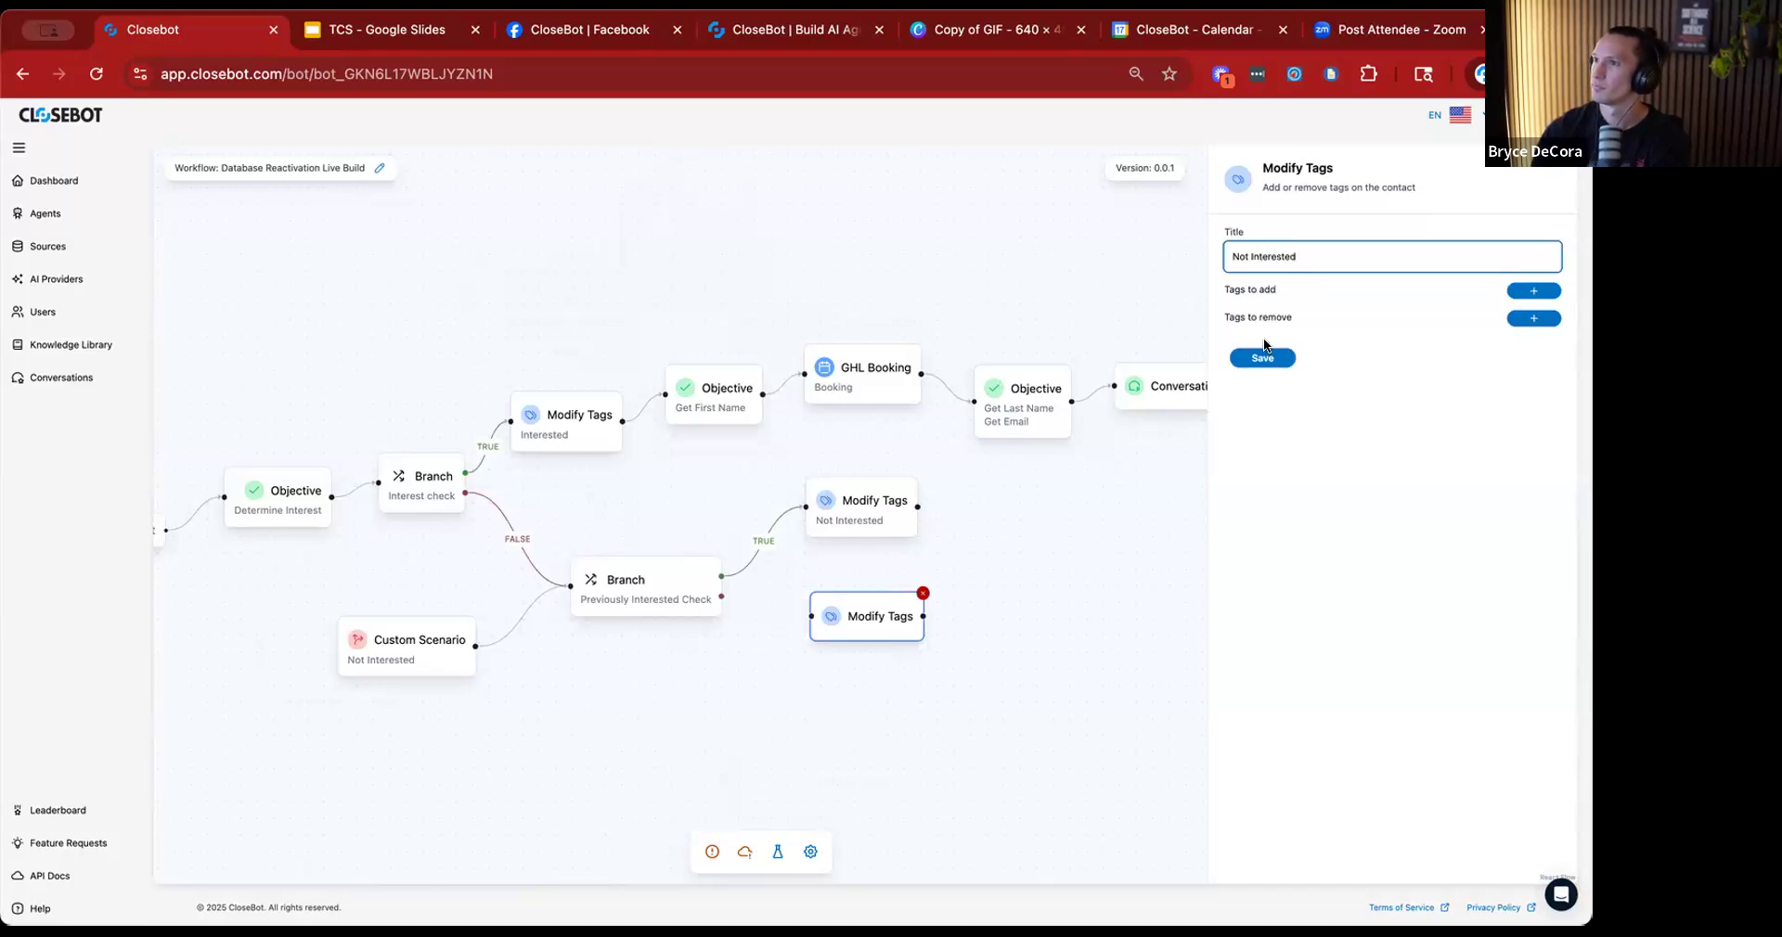
Have the second Modify Tags action add the tag "not interested" and save it.
click(1517, 291)
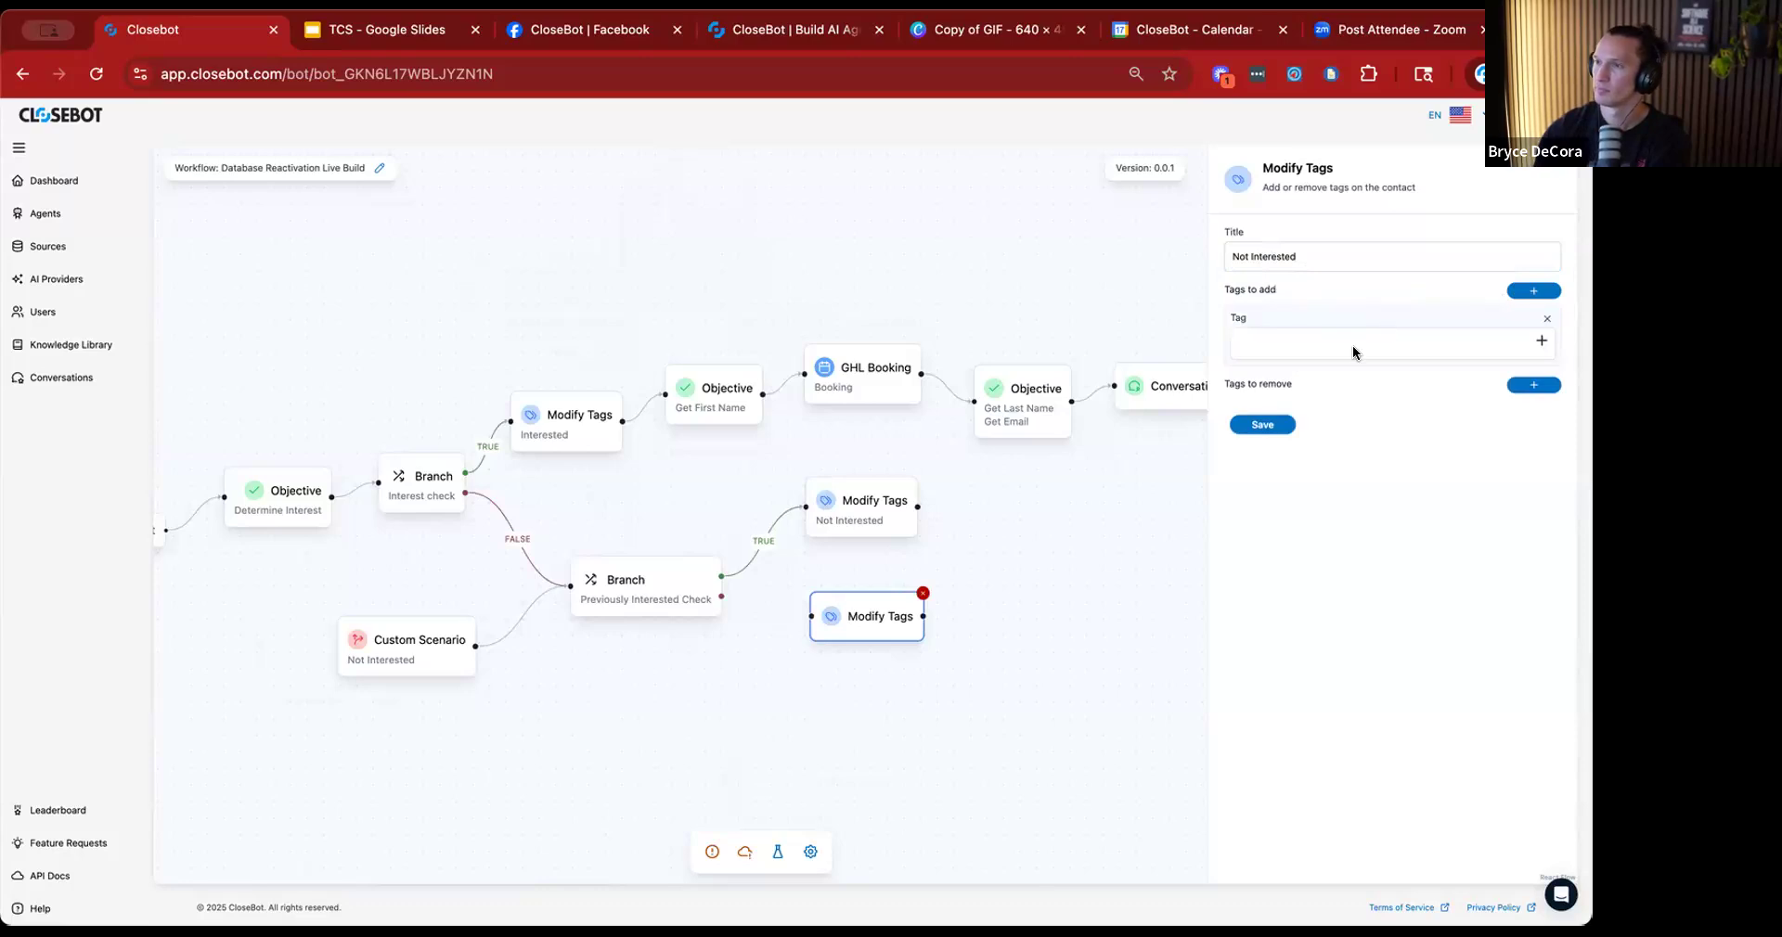
click(1353, 344)
text(not interested)
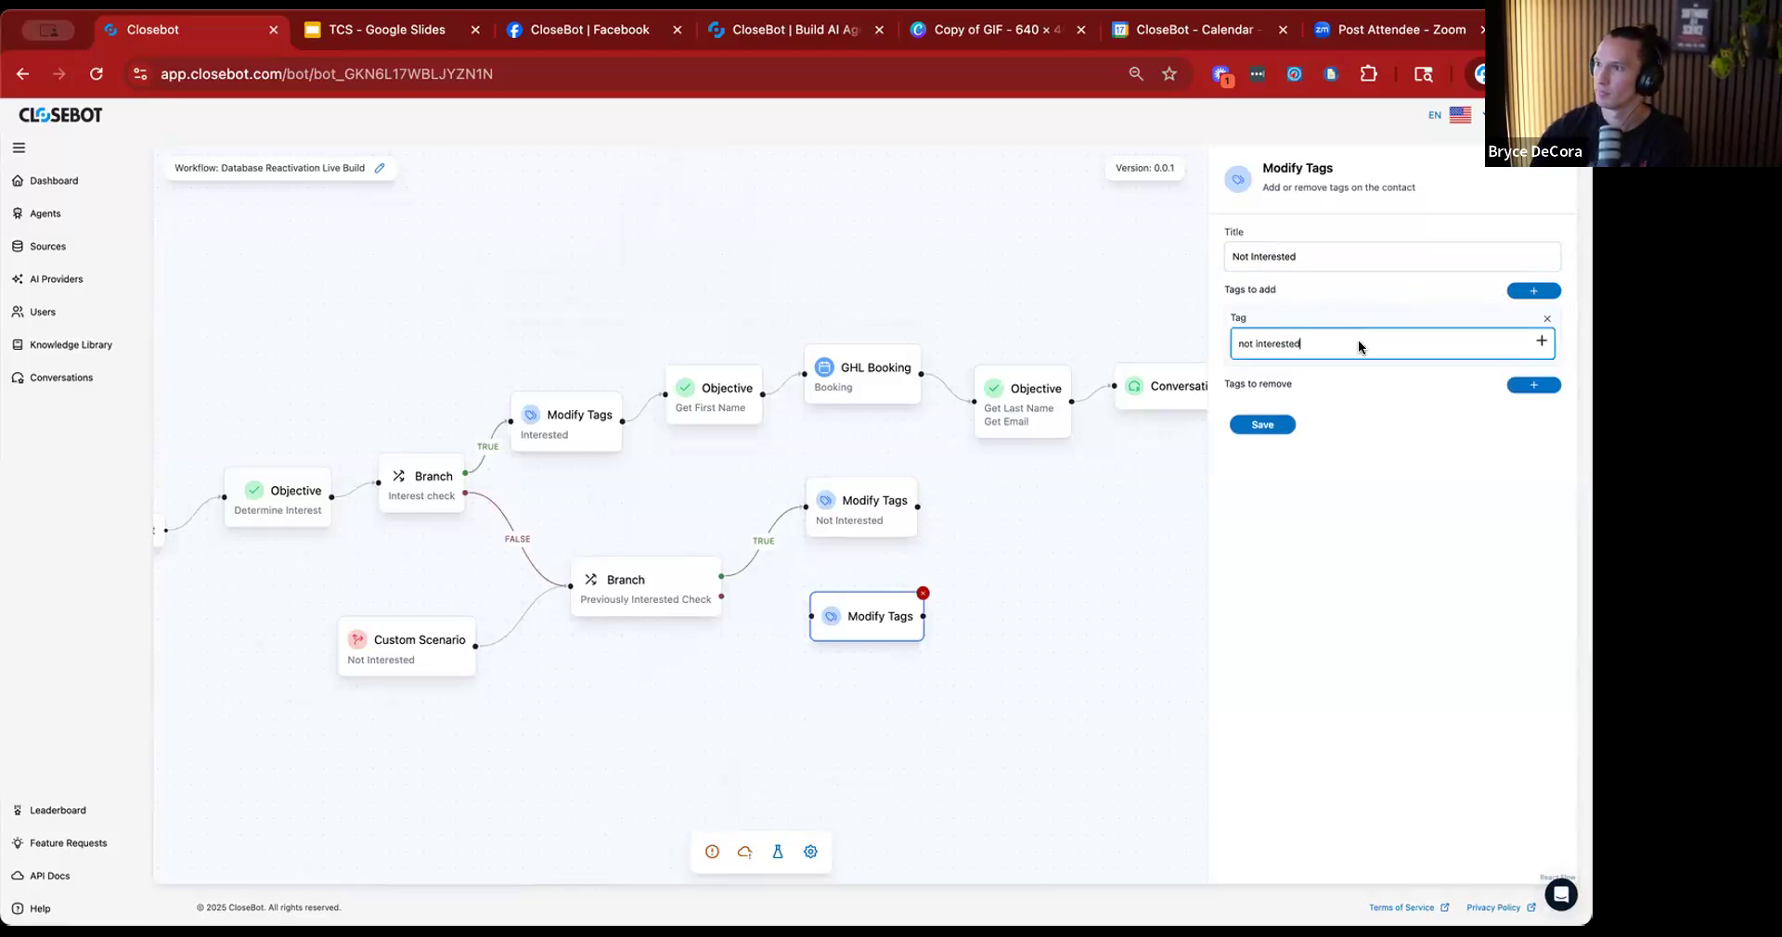
click(1286, 427)
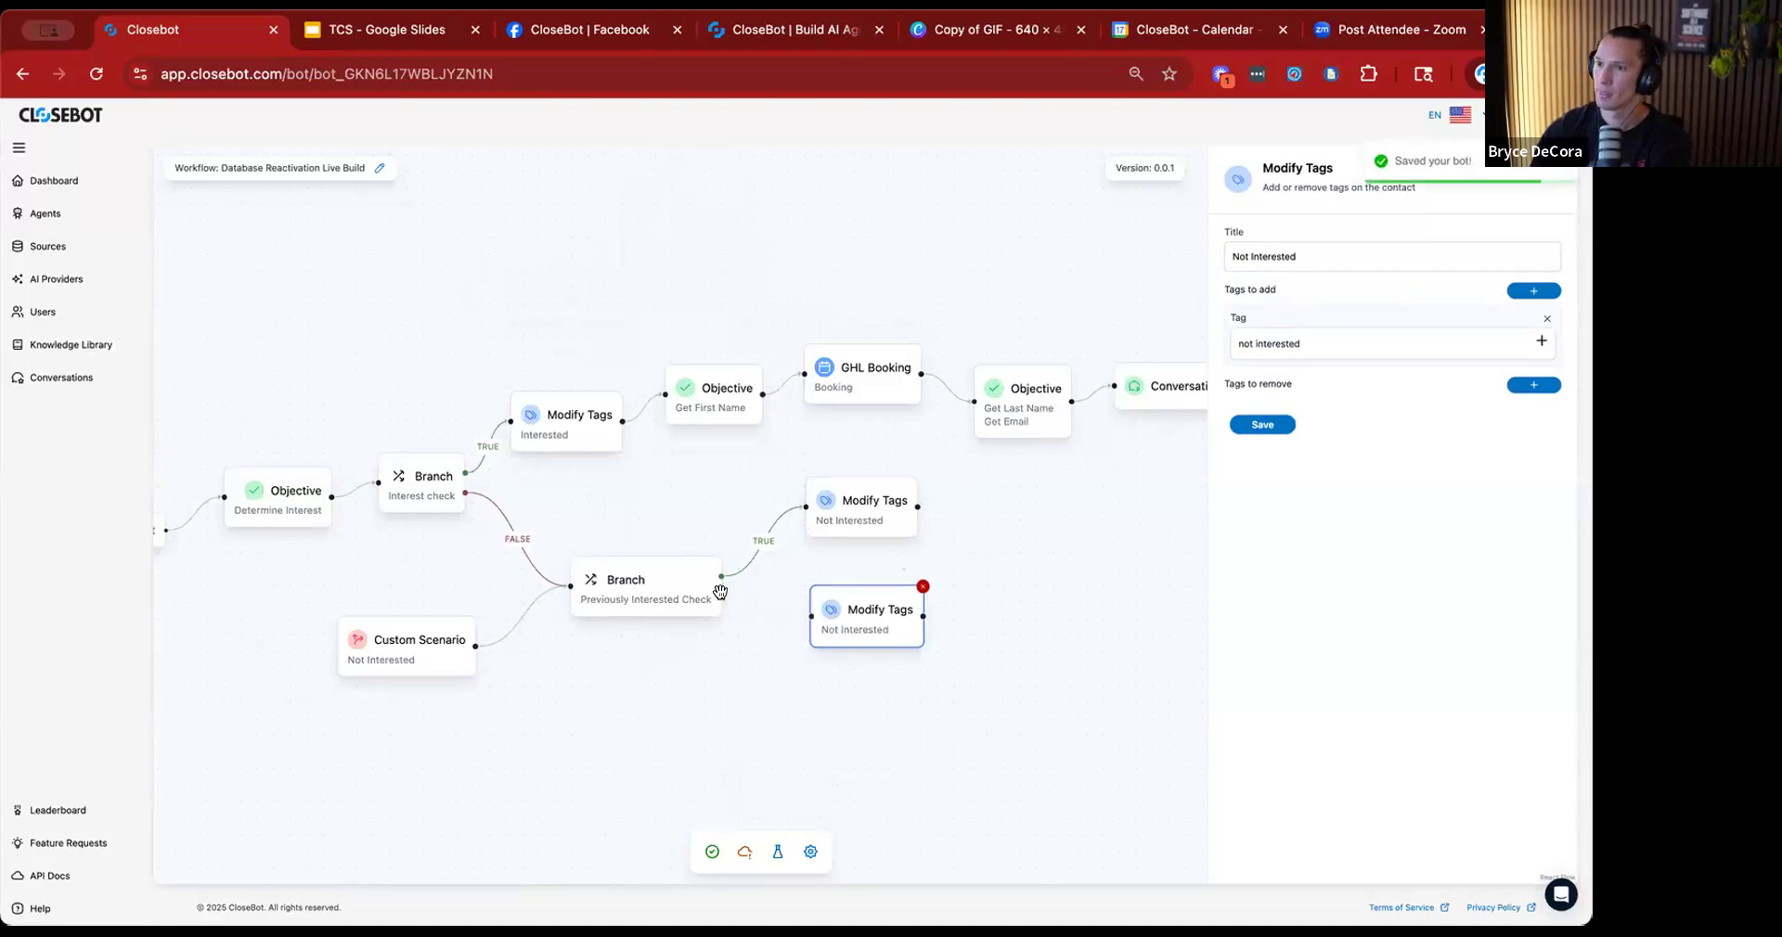
Connect the Previously Interested Check branch's false path to the second Not Interested Modify Tags action and tidy the node positions.
drag(721, 597, 882, 646)
drag(859, 527, 862, 535)
scroll(971, 577, right, 3)
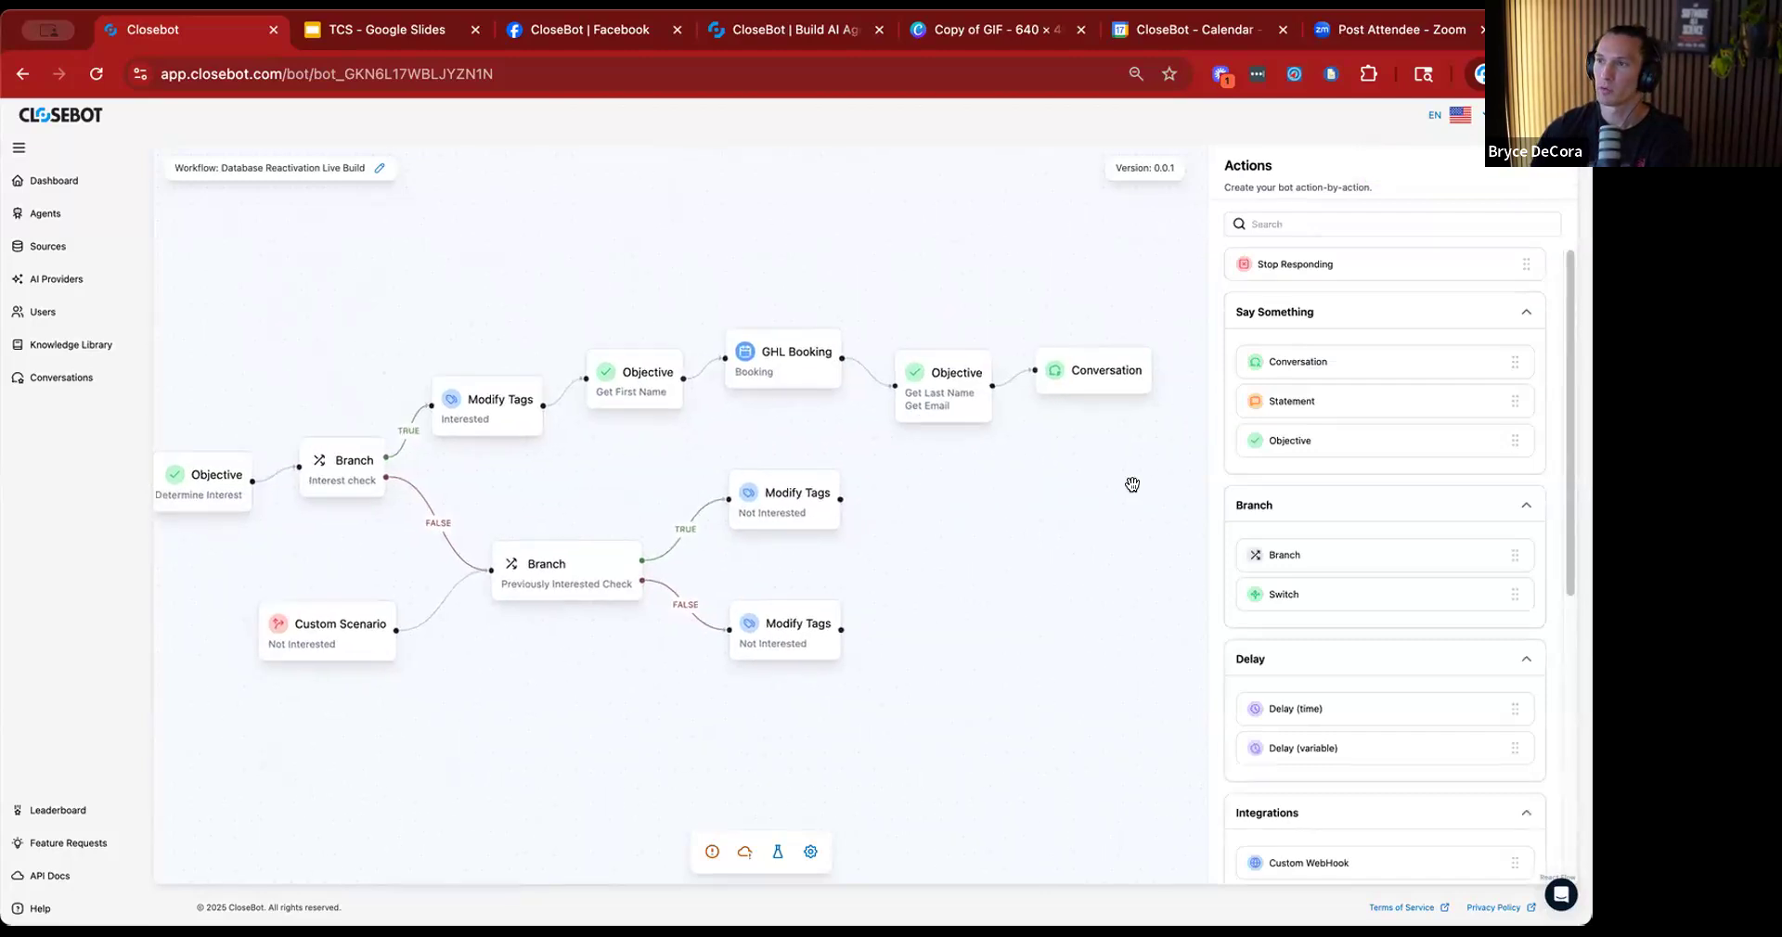
Add an Objective after the true path's Not Interested Modify Tags action, connect it, and title its objective "Why Changed Mind?".
drag(992, 531, 992, 532)
drag(839, 499, 945, 532)
click(945, 532)
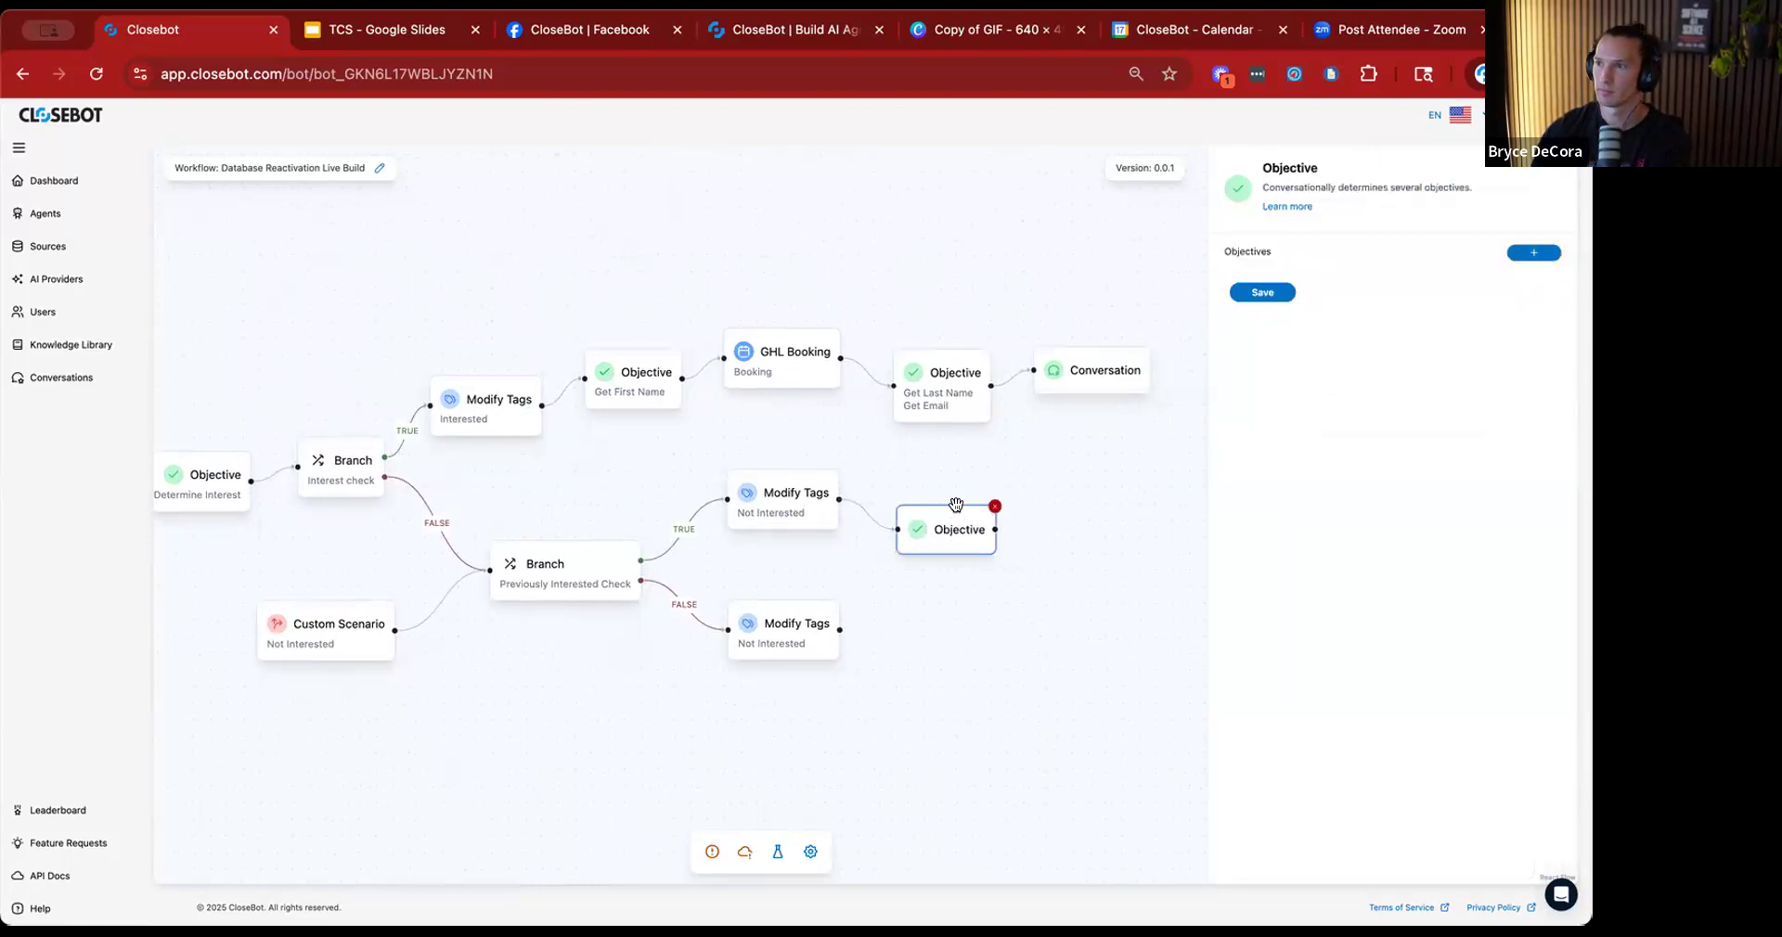
click(1532, 255)
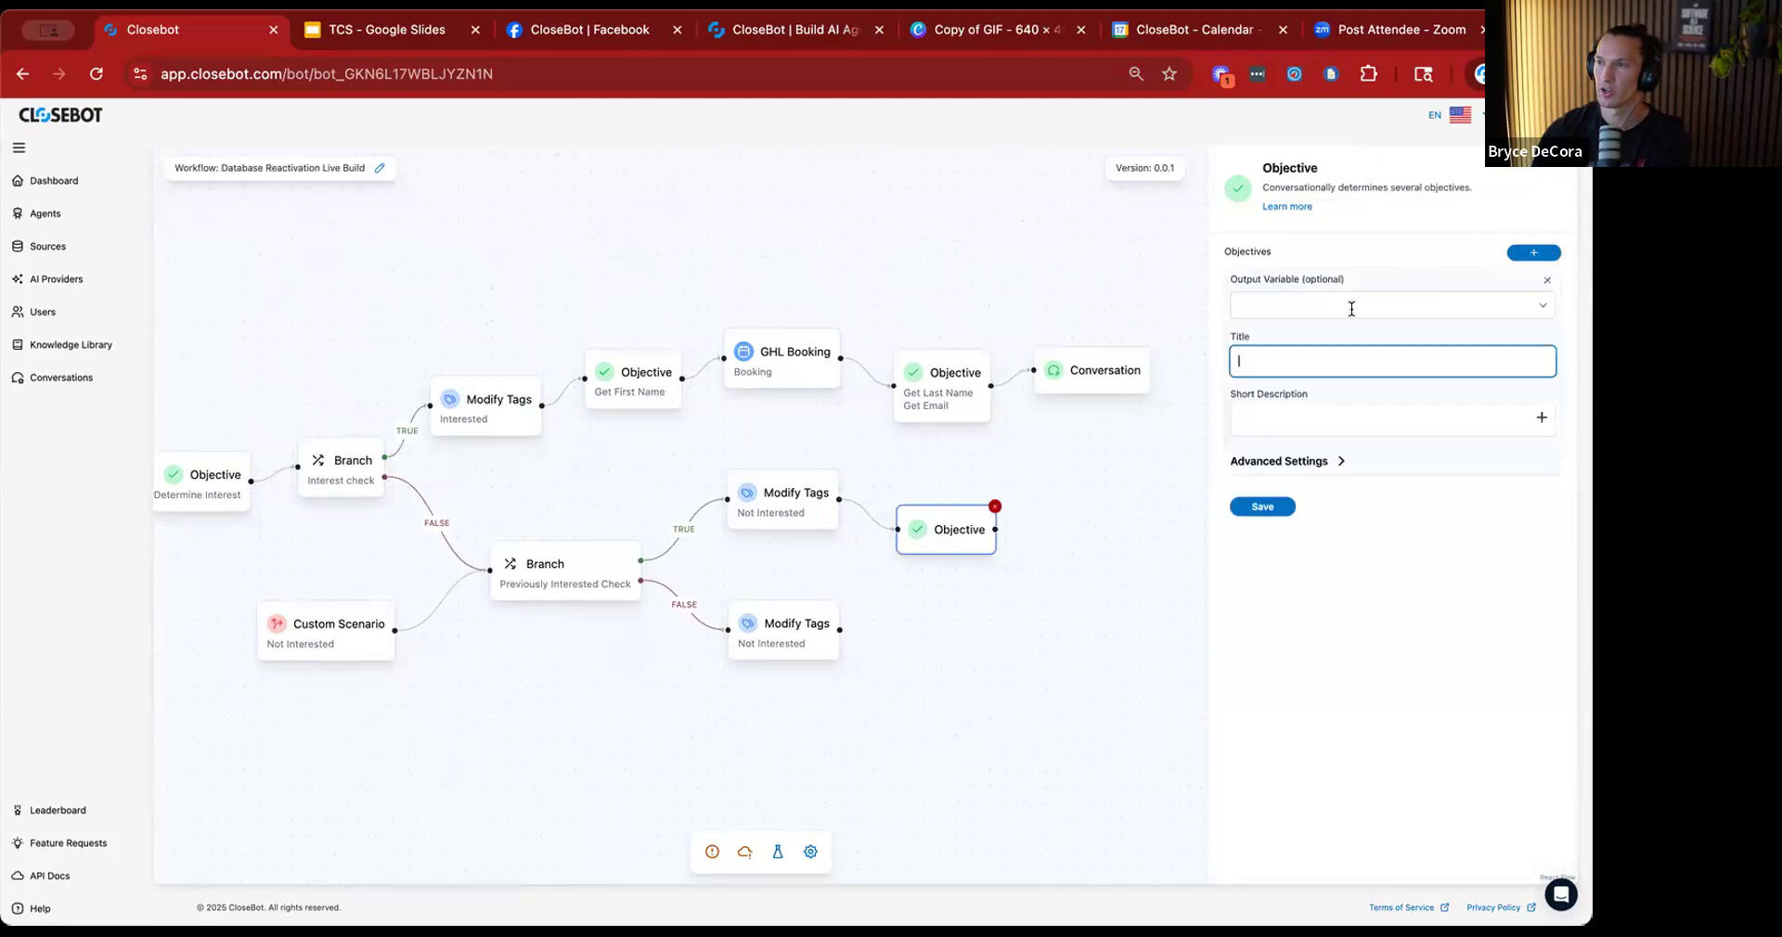
click(1333, 359)
text(Why)
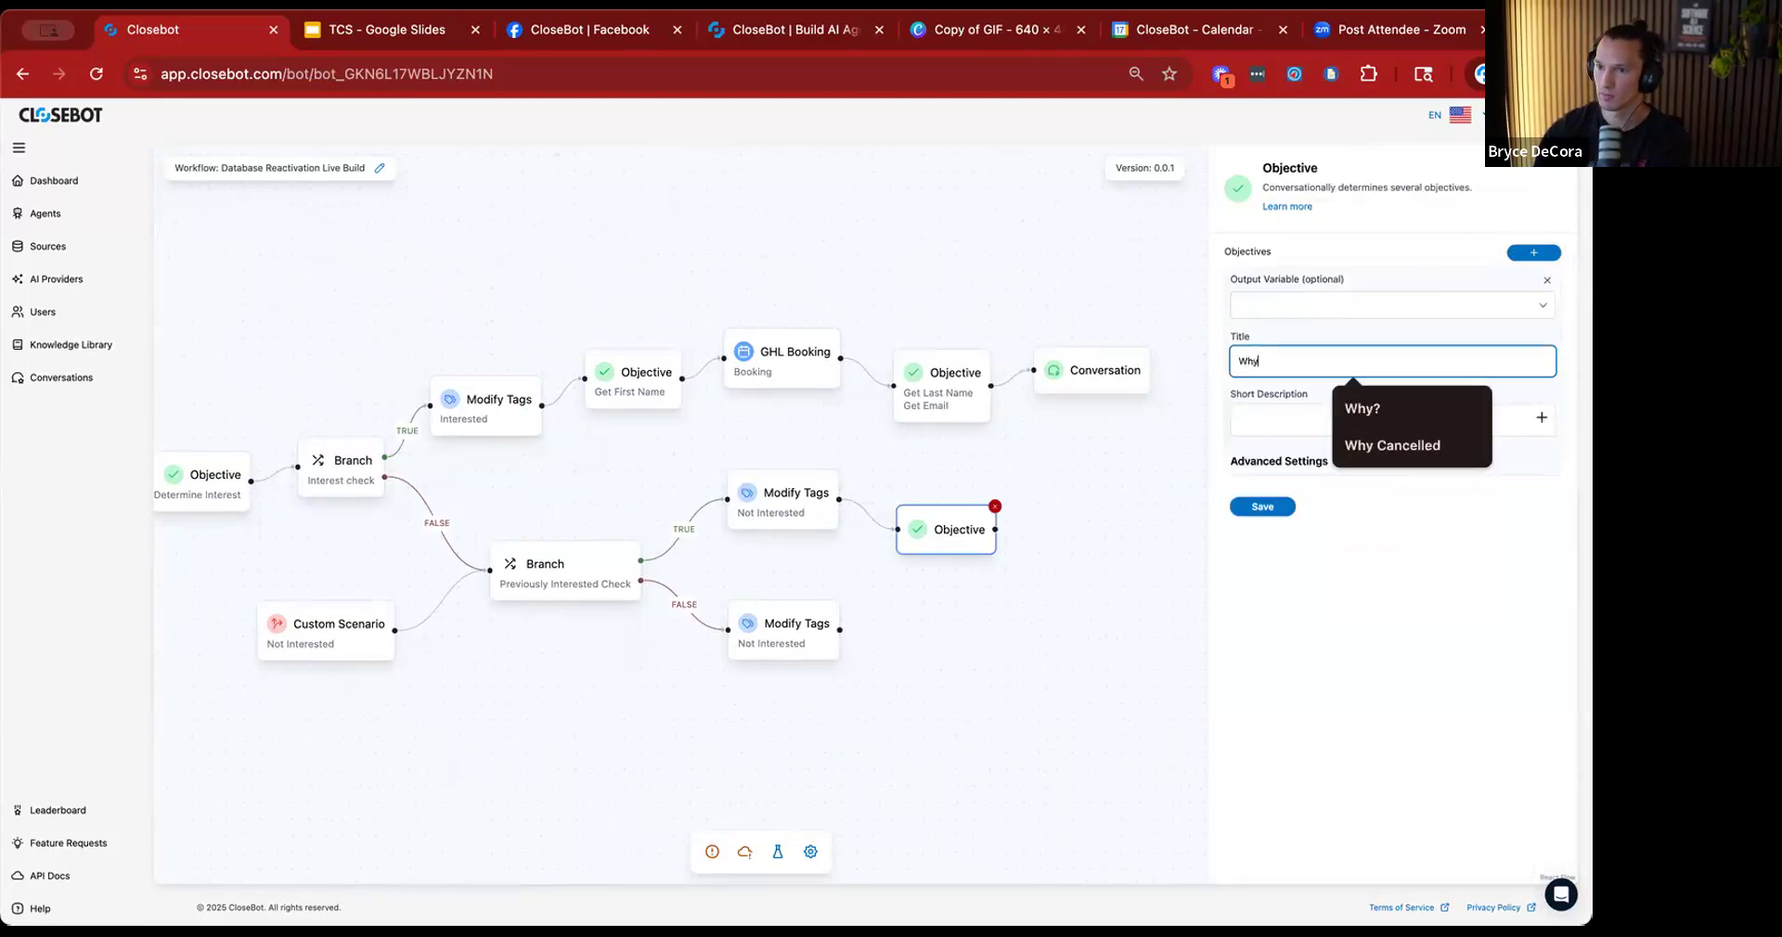
text( Changed Min)
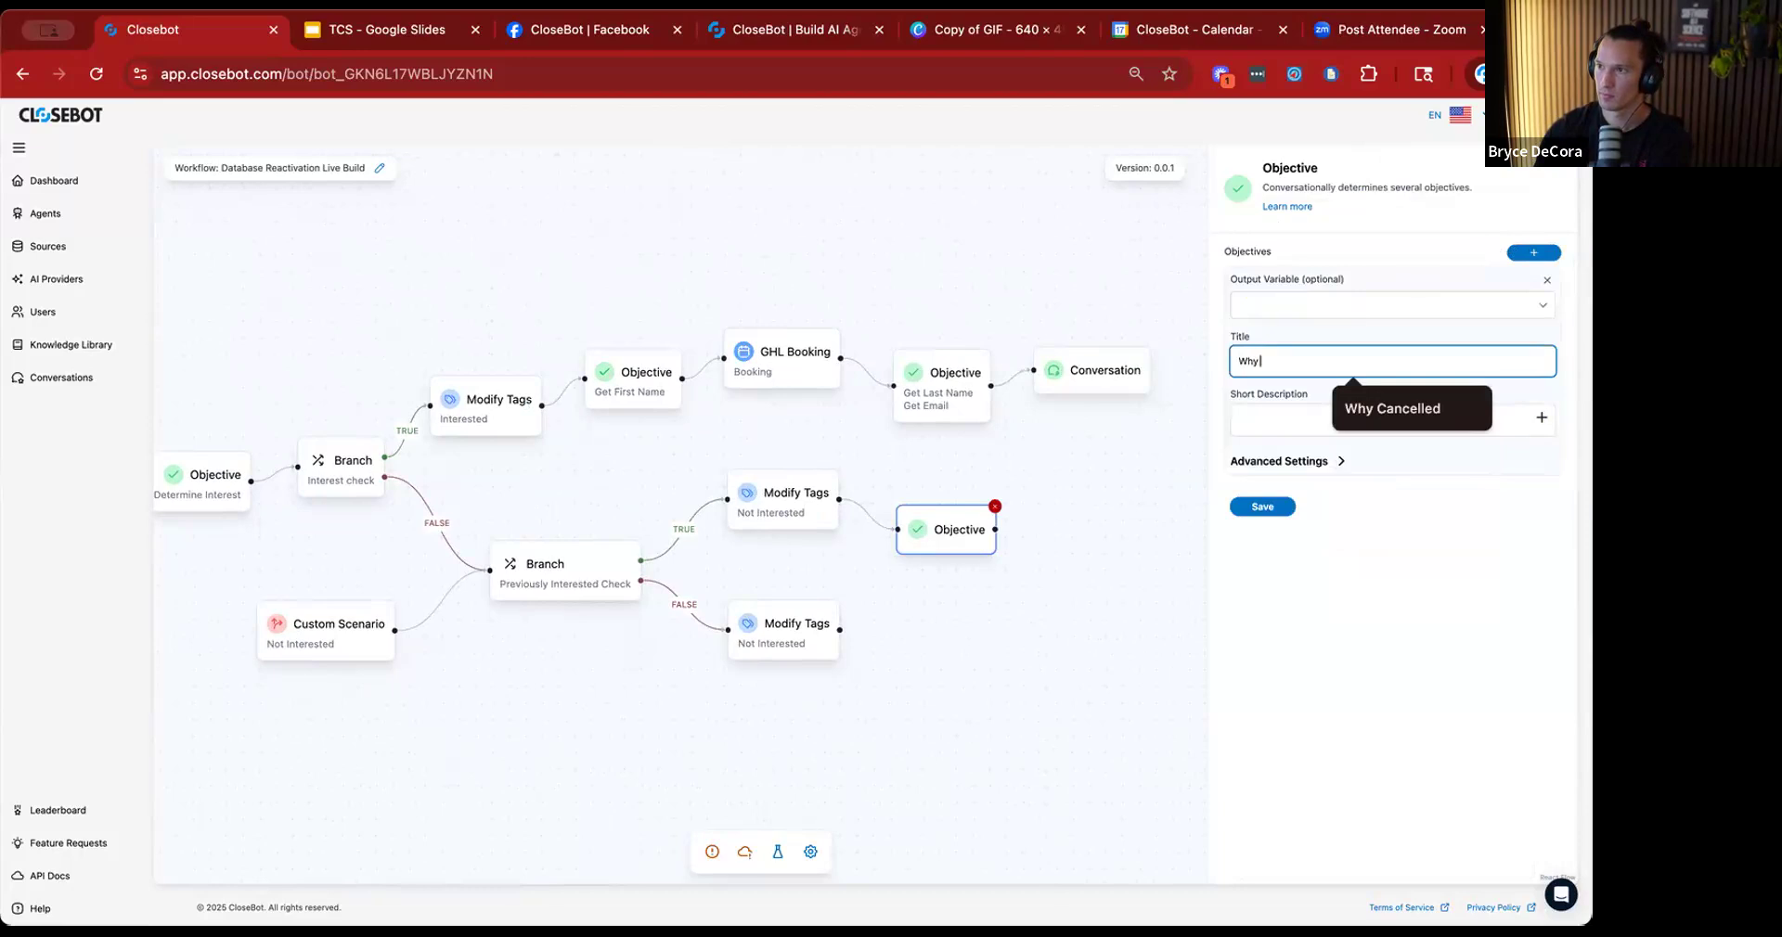
text(d?)
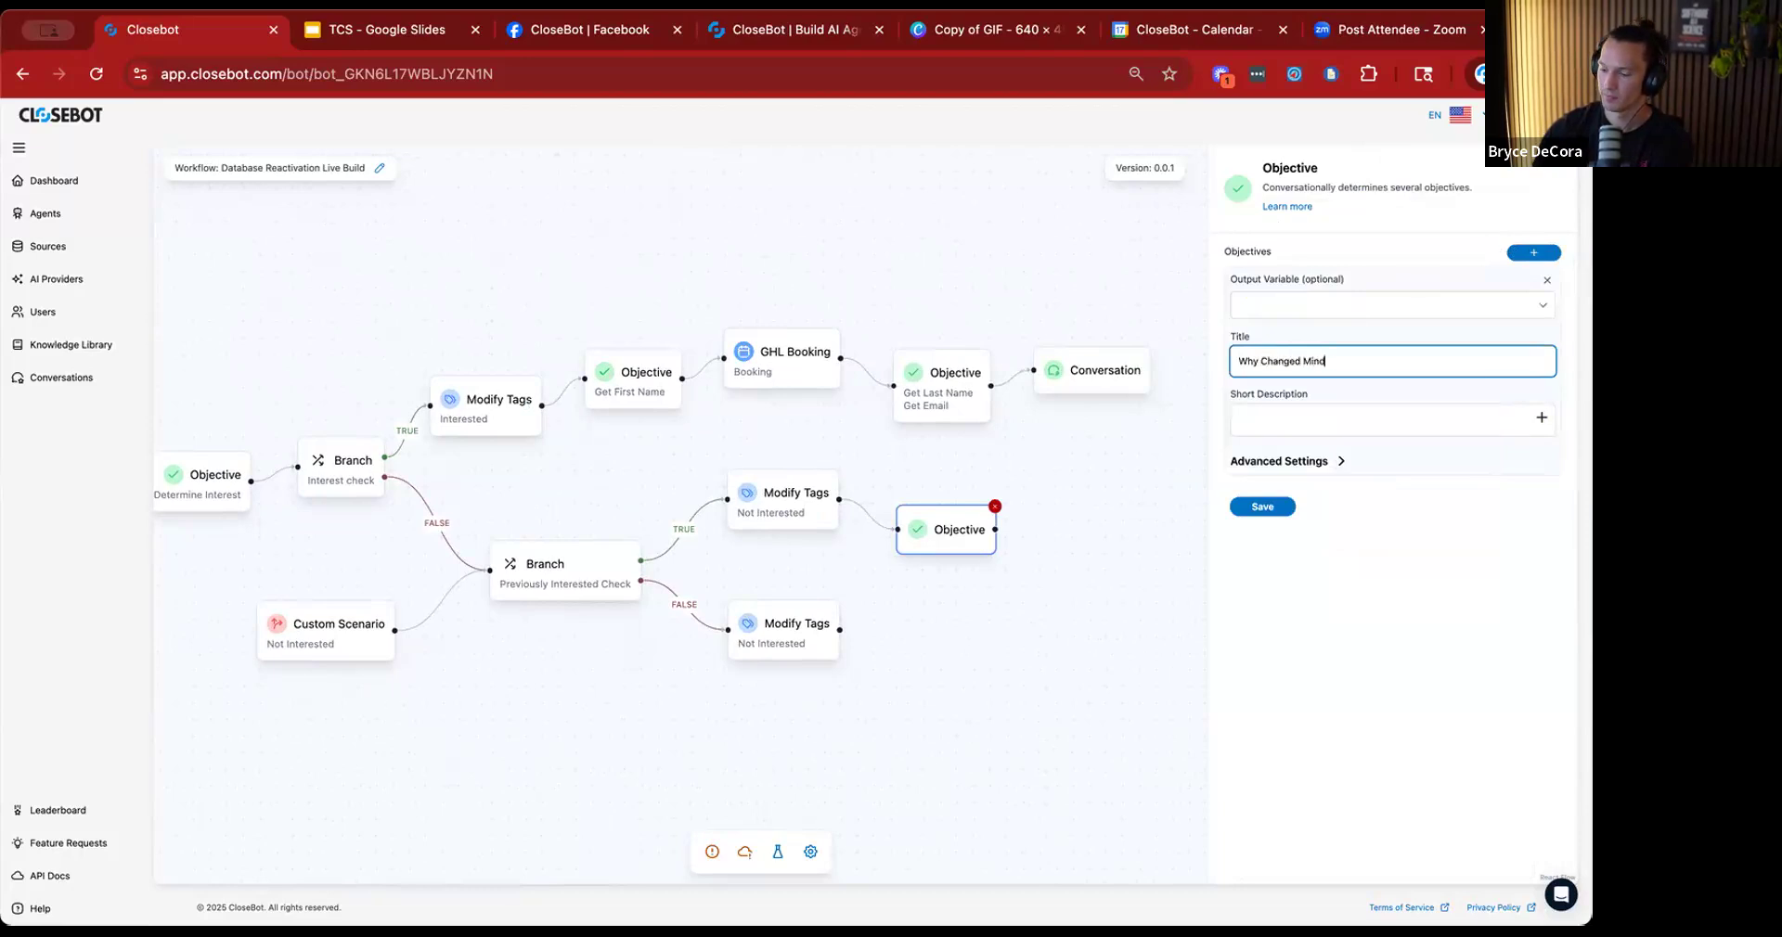
Set the objective's short description to "find out why they may have decided now they don't want this".
click(1344, 416)
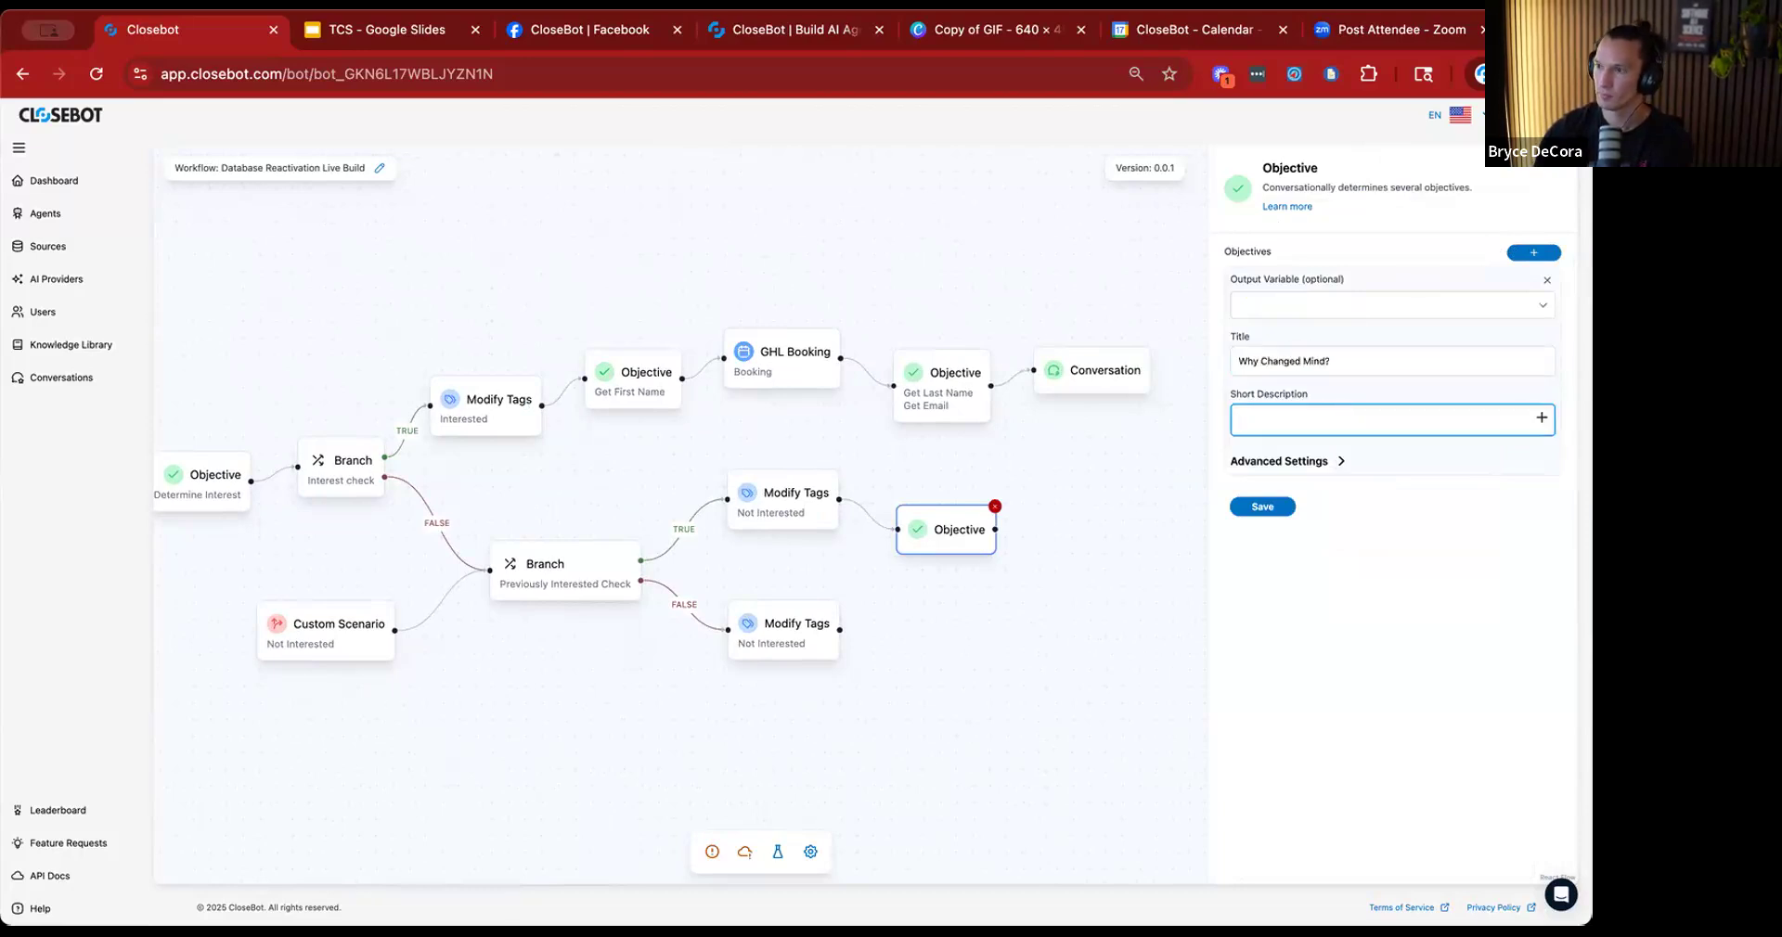
text(find out why they may have d)
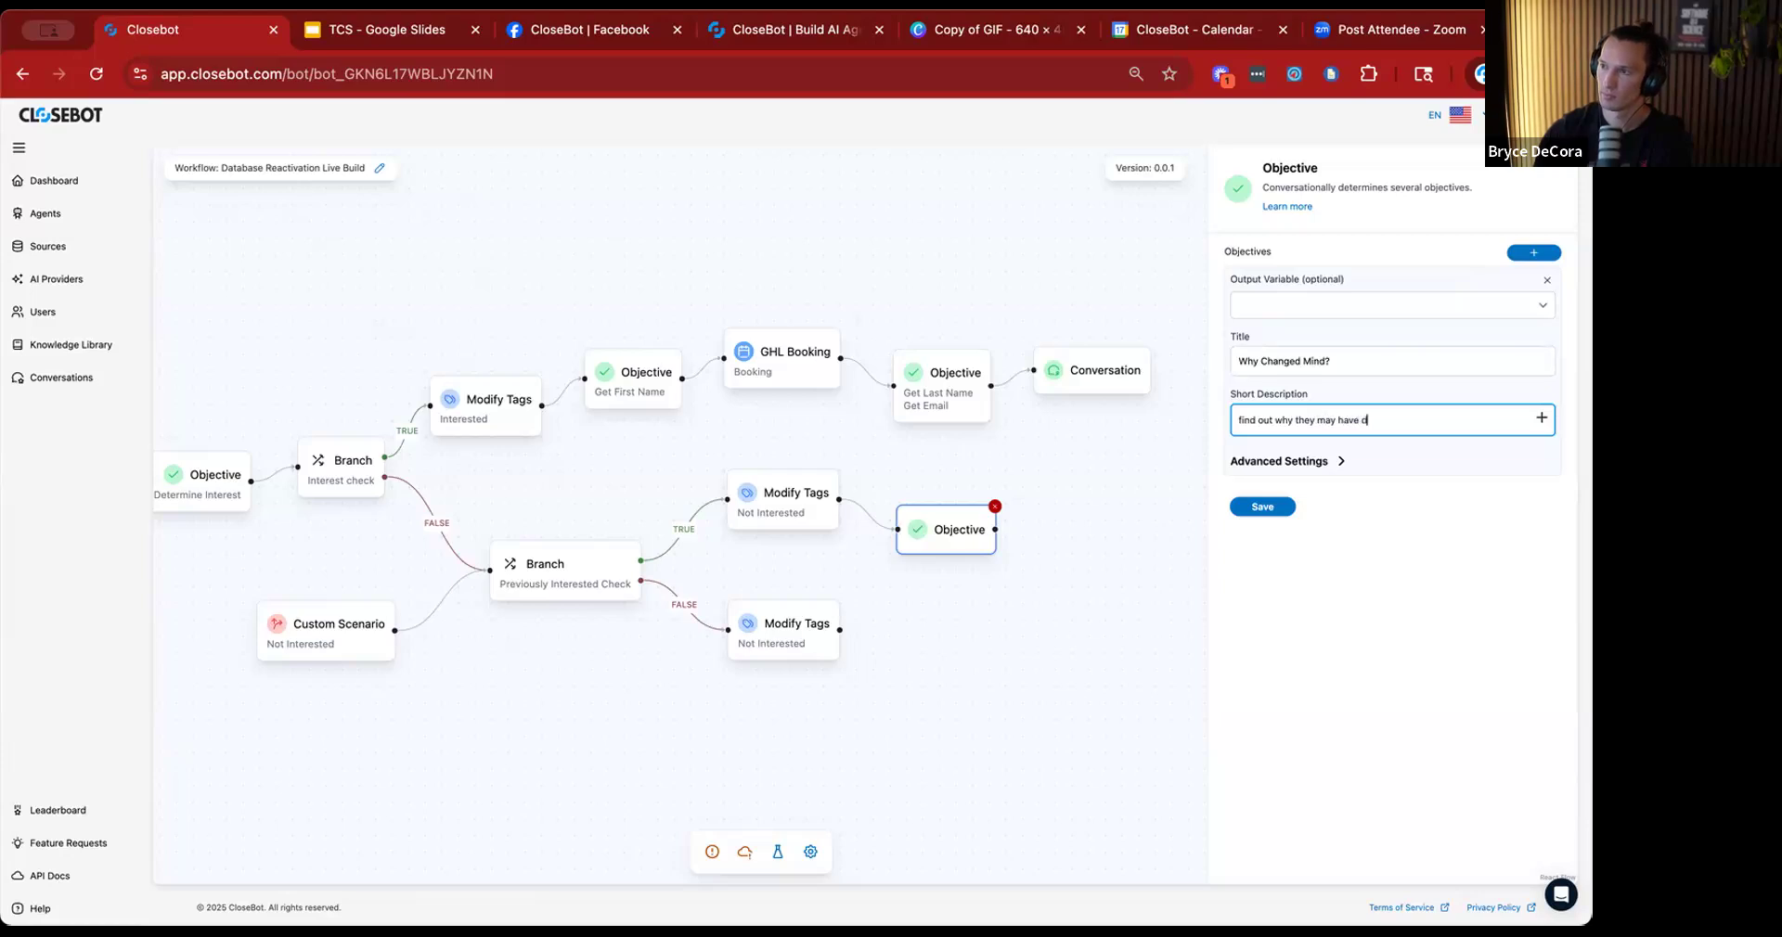
text(ecided now they don't want this)
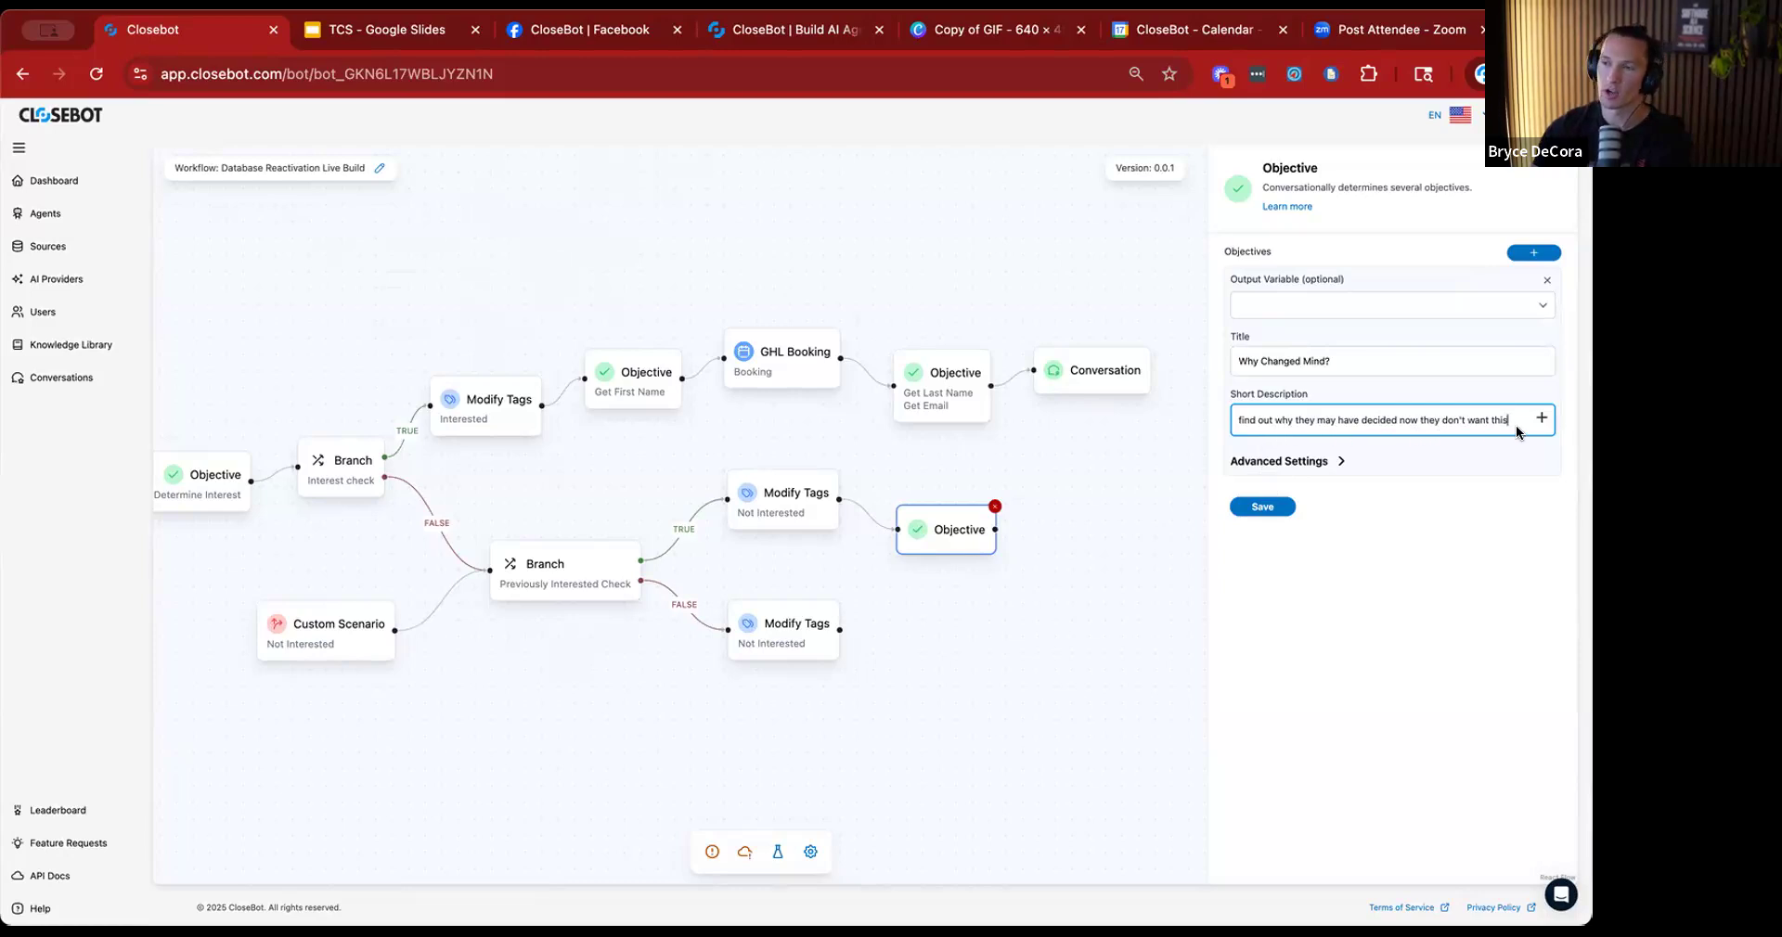
Set the Why Changed Mind? objective's max attempts to 1 in its advanced settings and save it.
click(1333, 463)
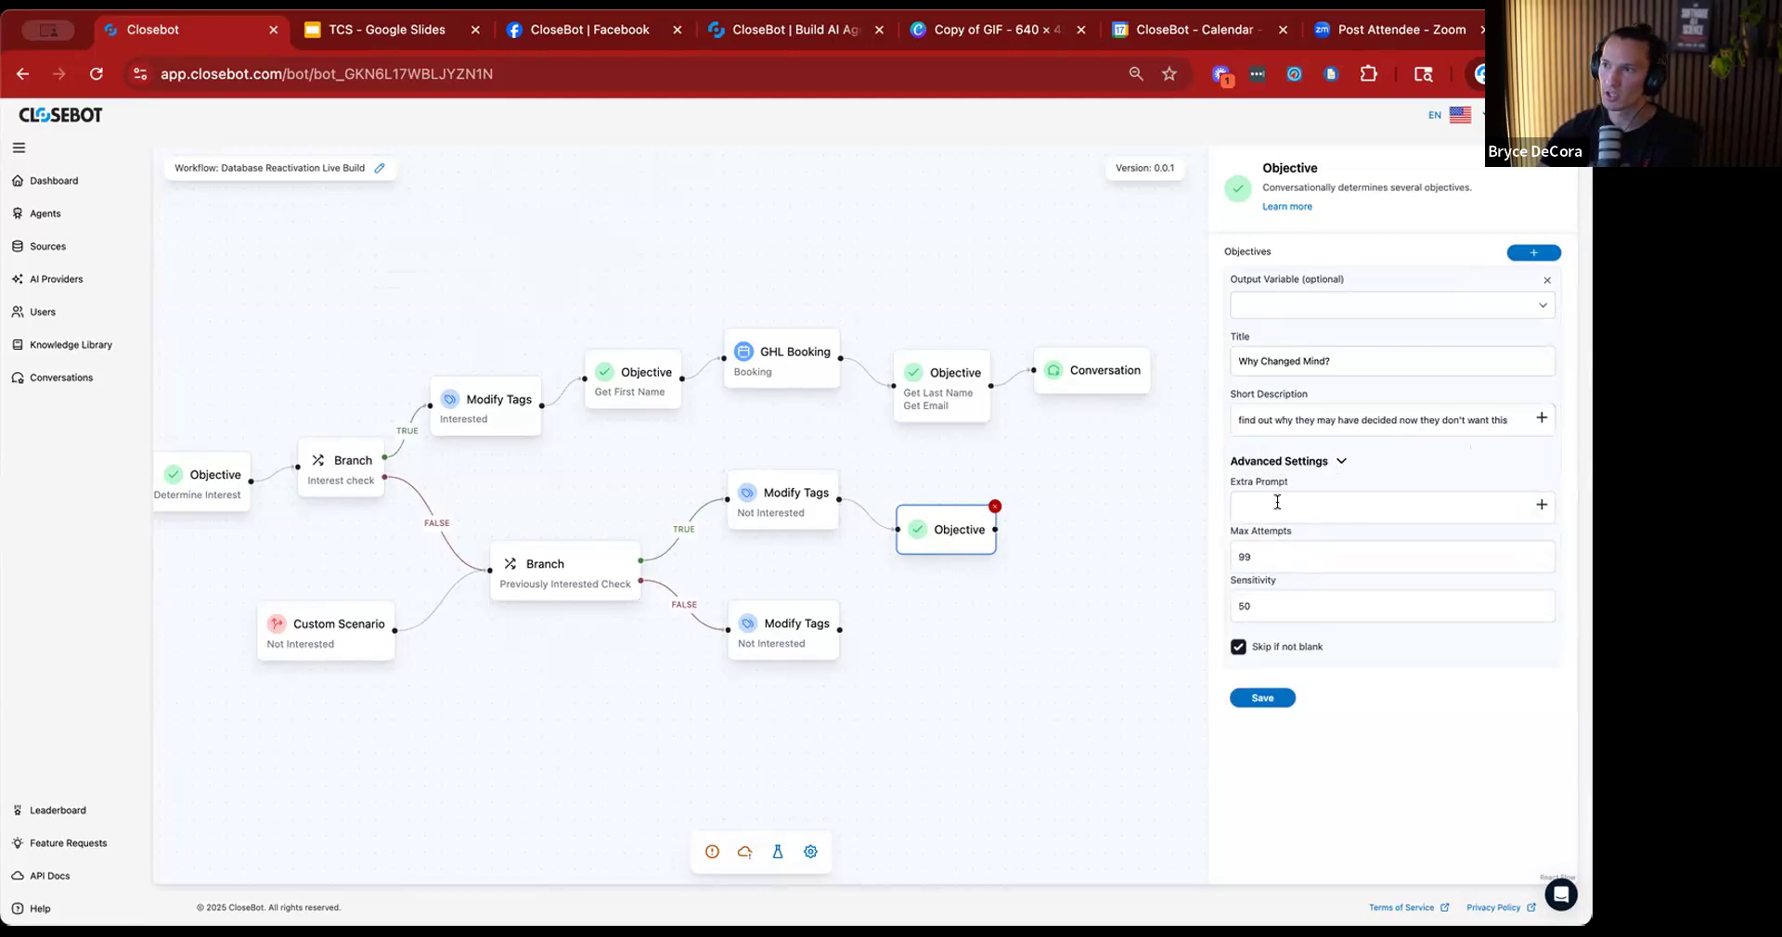
click(1245, 555)
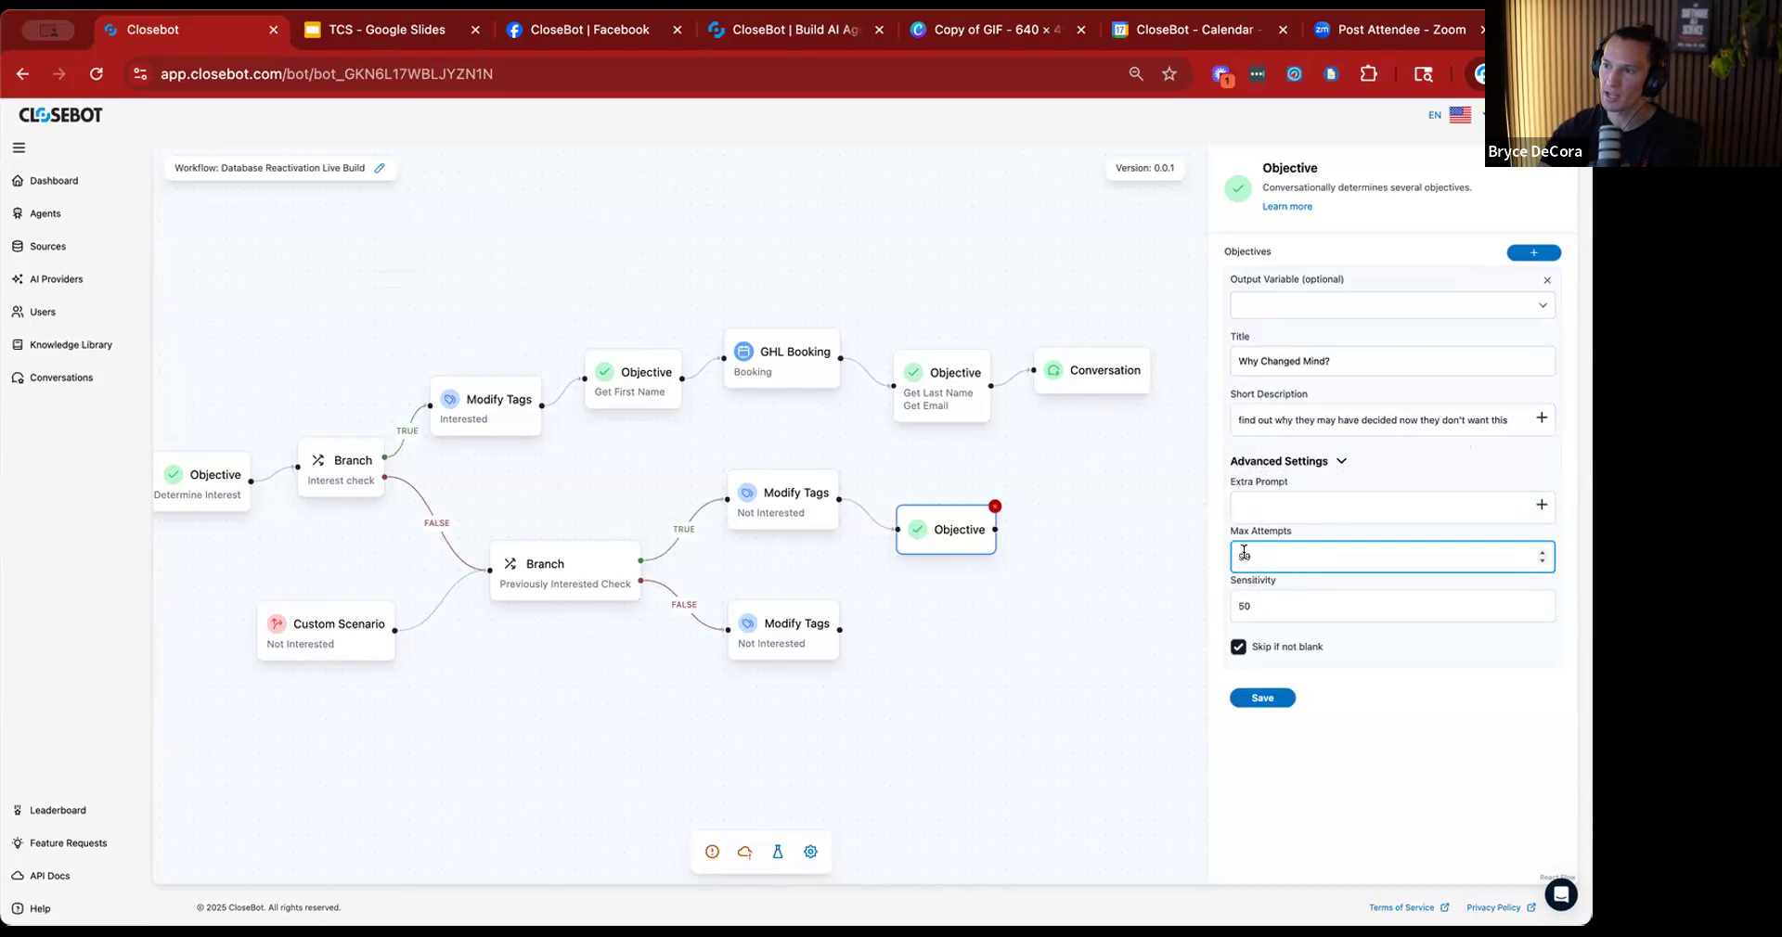
double_click(1242, 557)
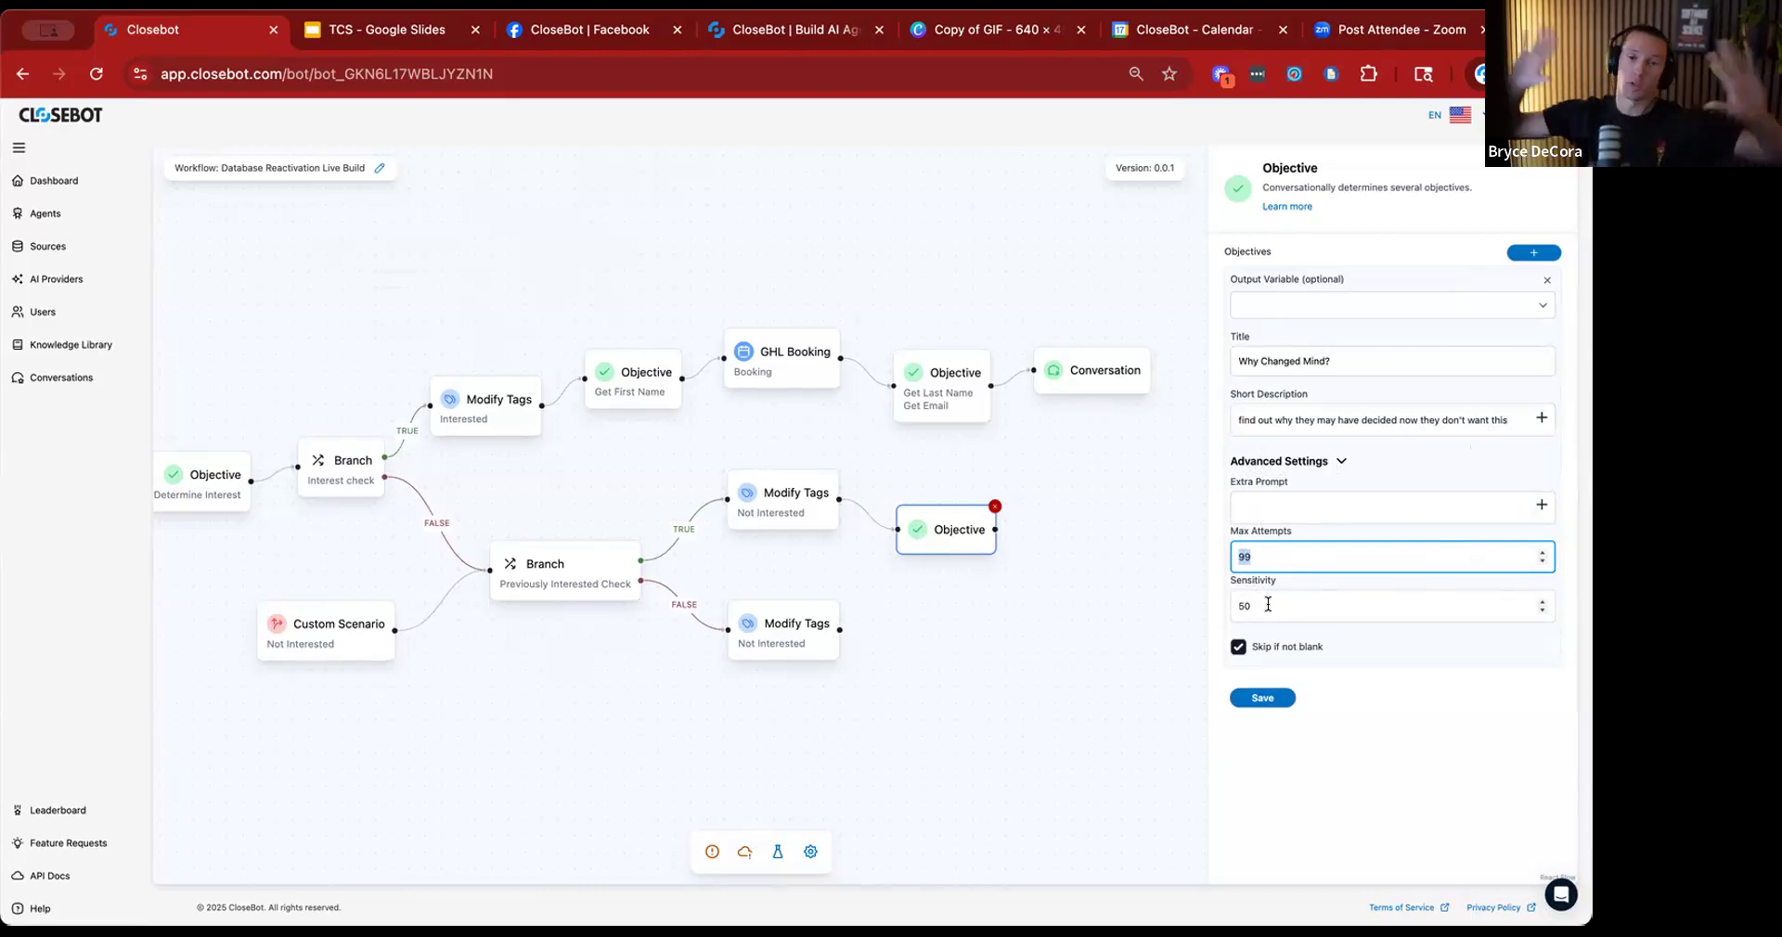
text(1)
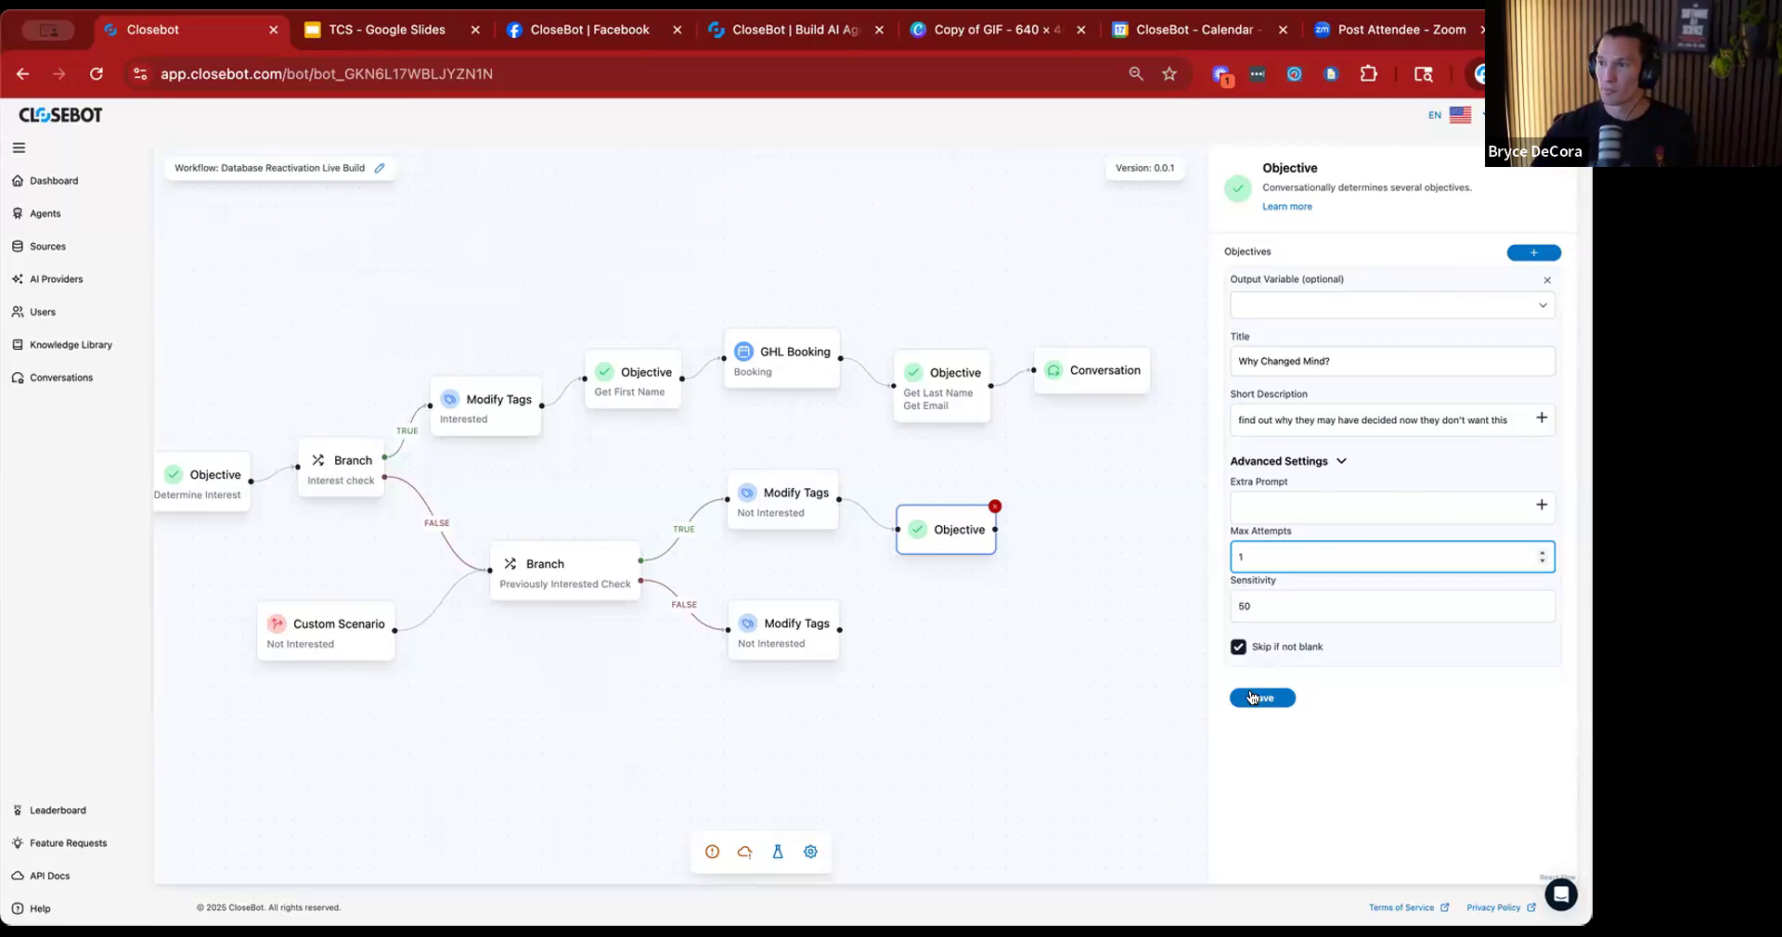
click(1263, 698)
Add a Stop Responding action and connect both the Why Changed Mind? objective and the false path's Not Interested Modify Tags action to it.
drag(1042, 644, 807, 617)
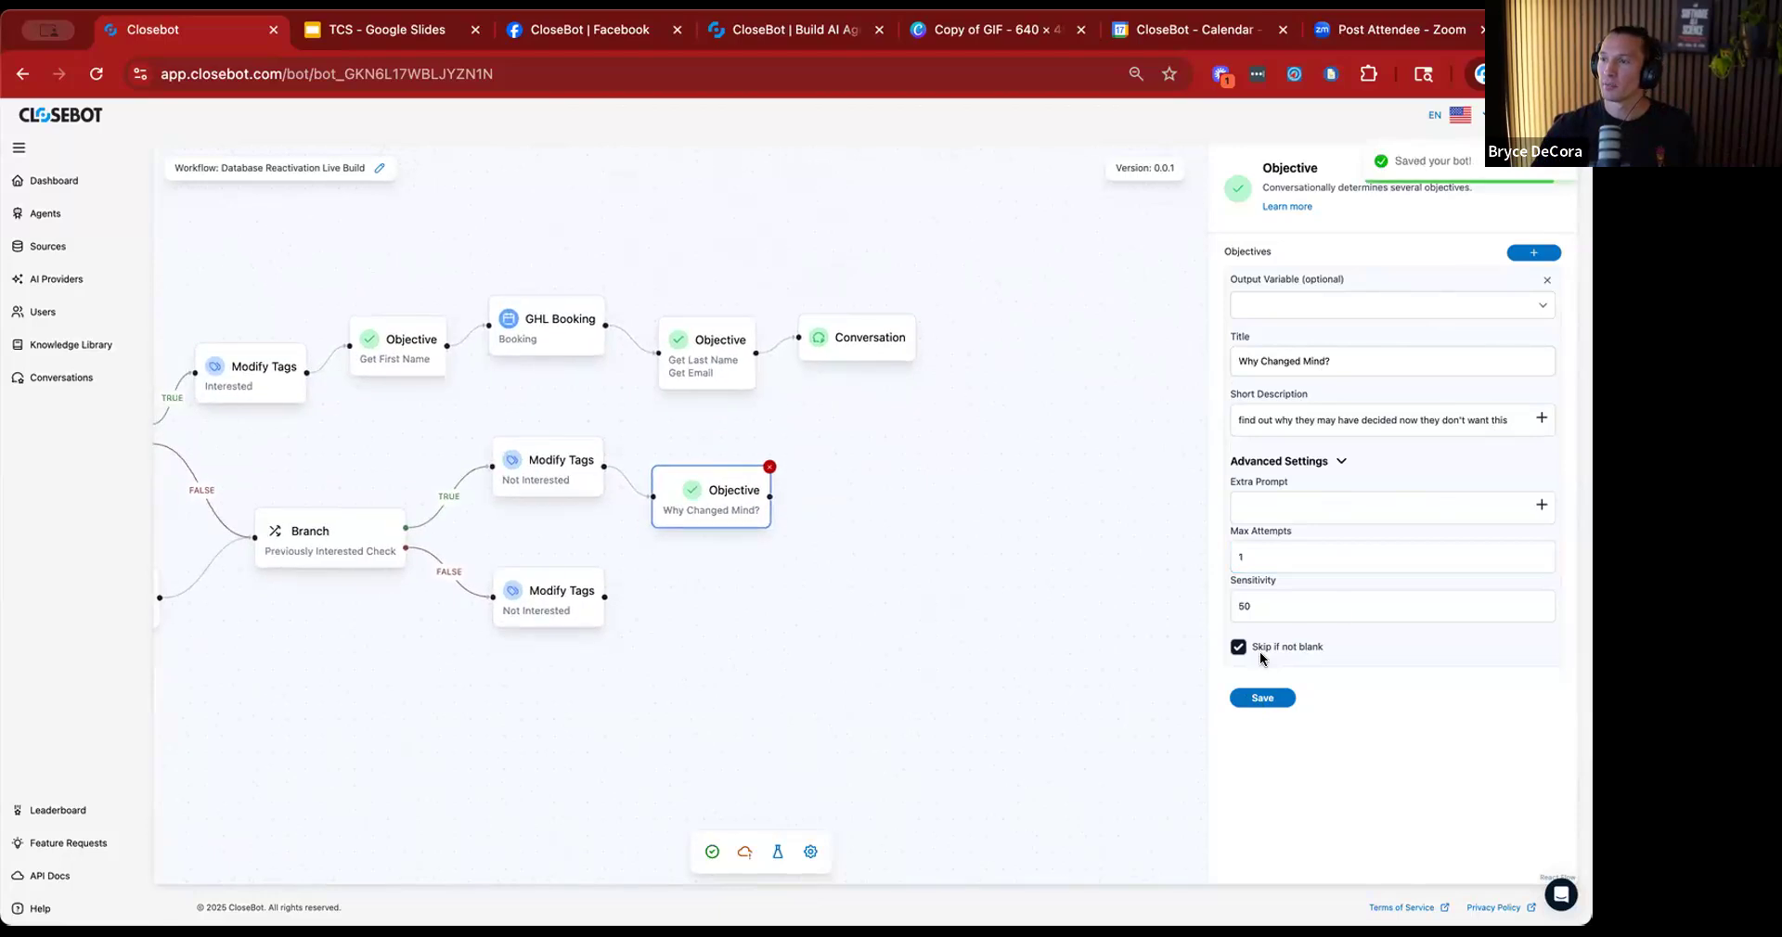
click(1002, 690)
drag(887, 559, 889, 546)
drag(770, 497, 819, 547)
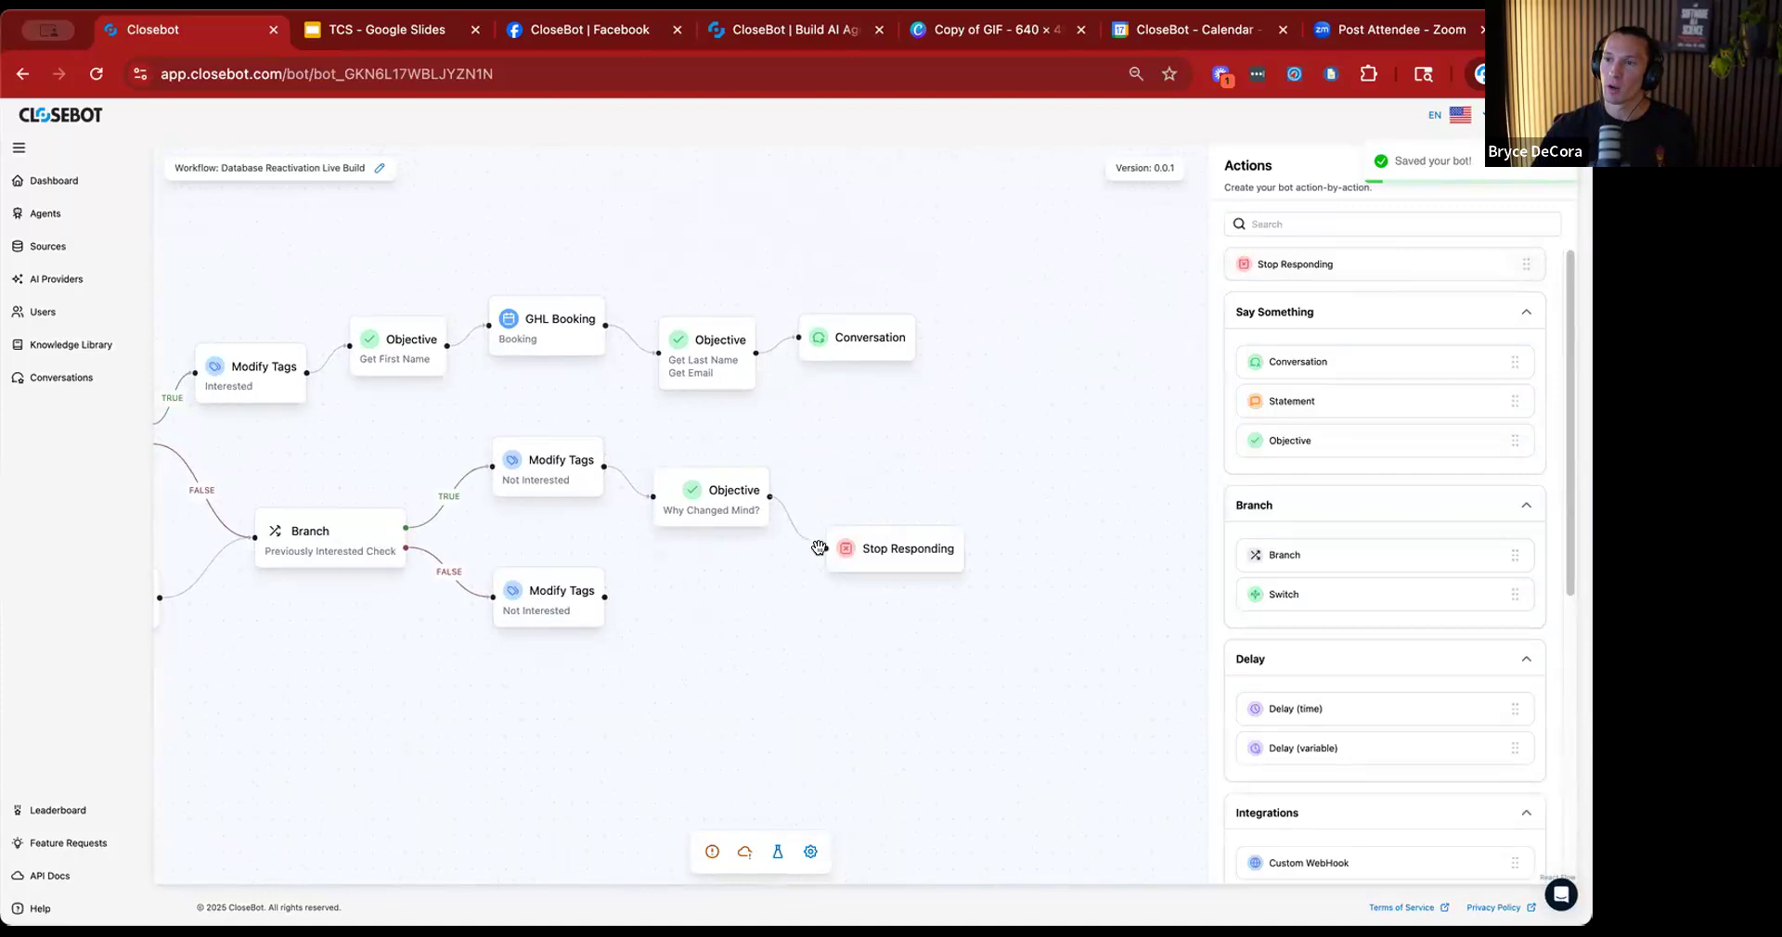
drag(604, 597, 828, 553)
drag(638, 705, 857, 642)
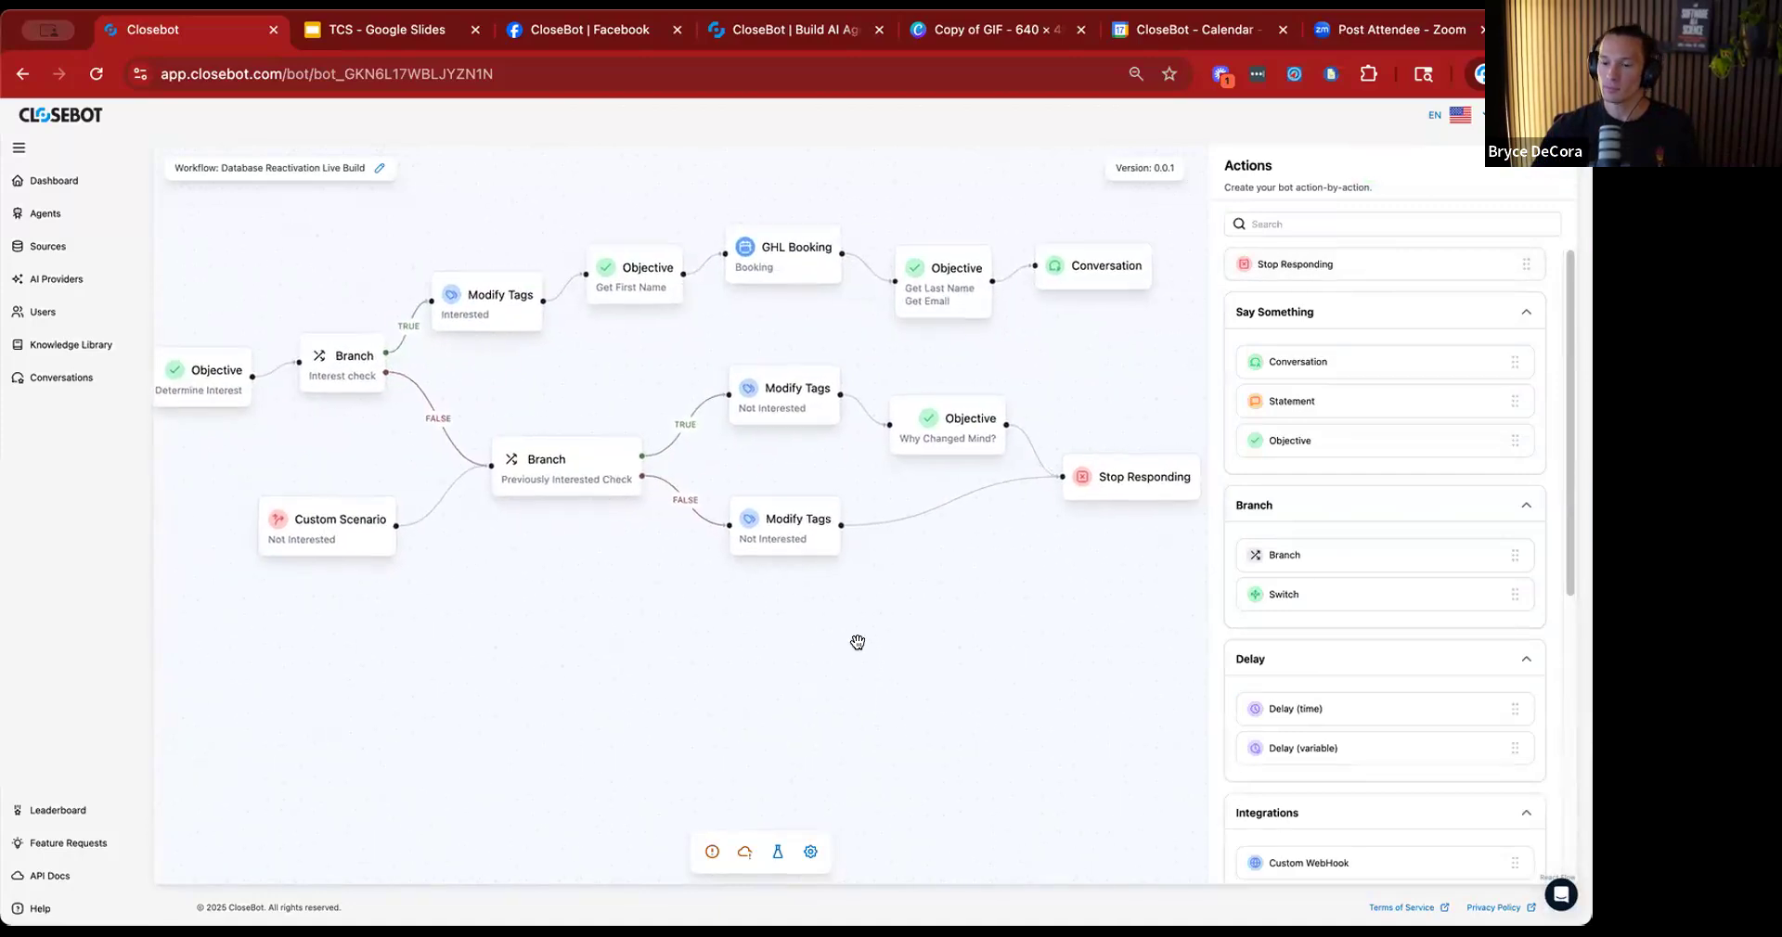
Add an Aggression Detected scenario below the Not Interested Custom Scenario and save the job flow.
scroll(856, 644, down, 4)
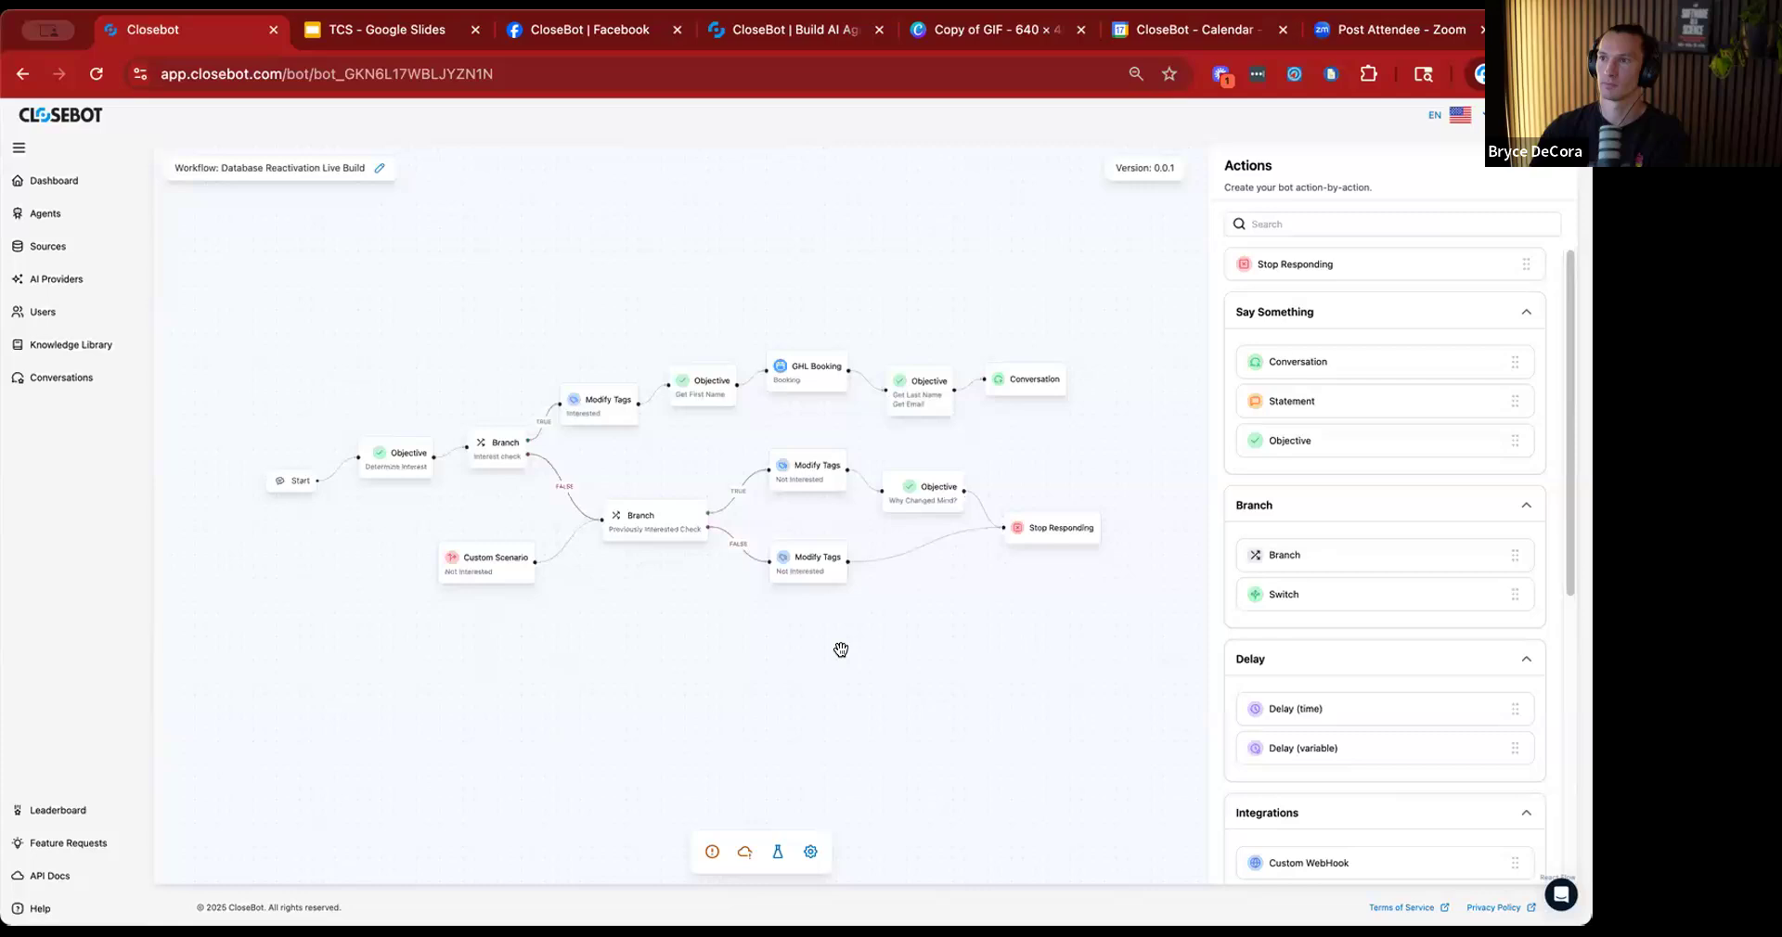
scroll(1324, 555, down, 2)
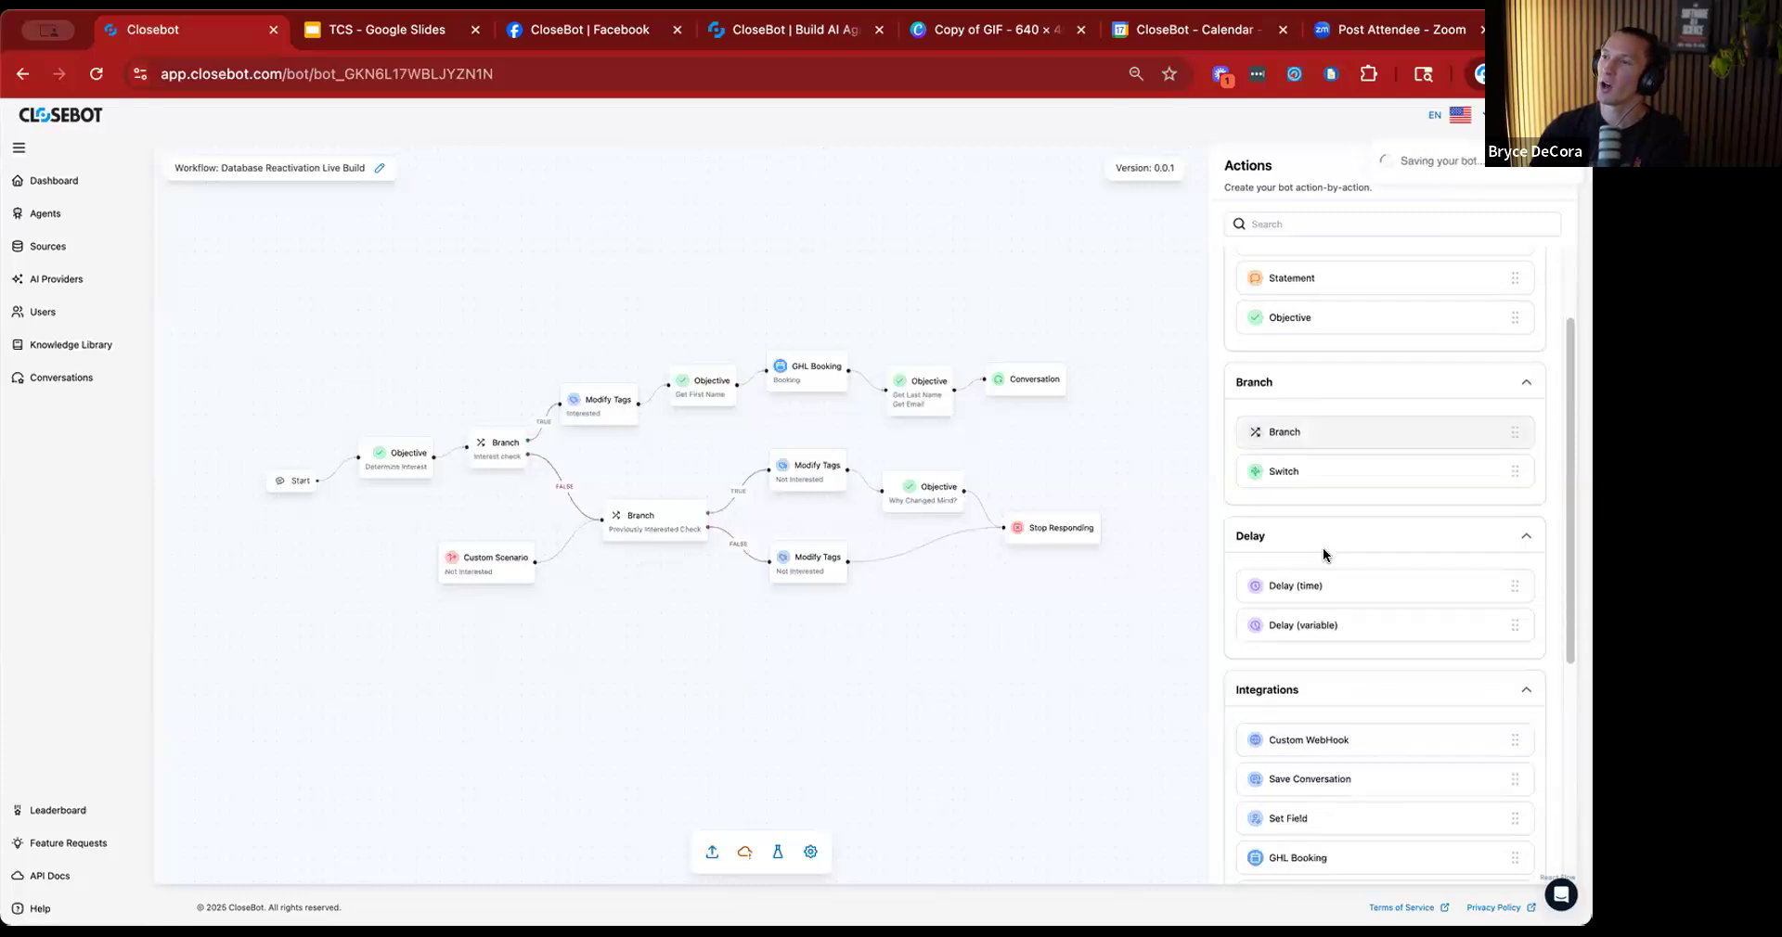
scroll(1325, 562, down, 6)
drag(1308, 807, 388, 647)
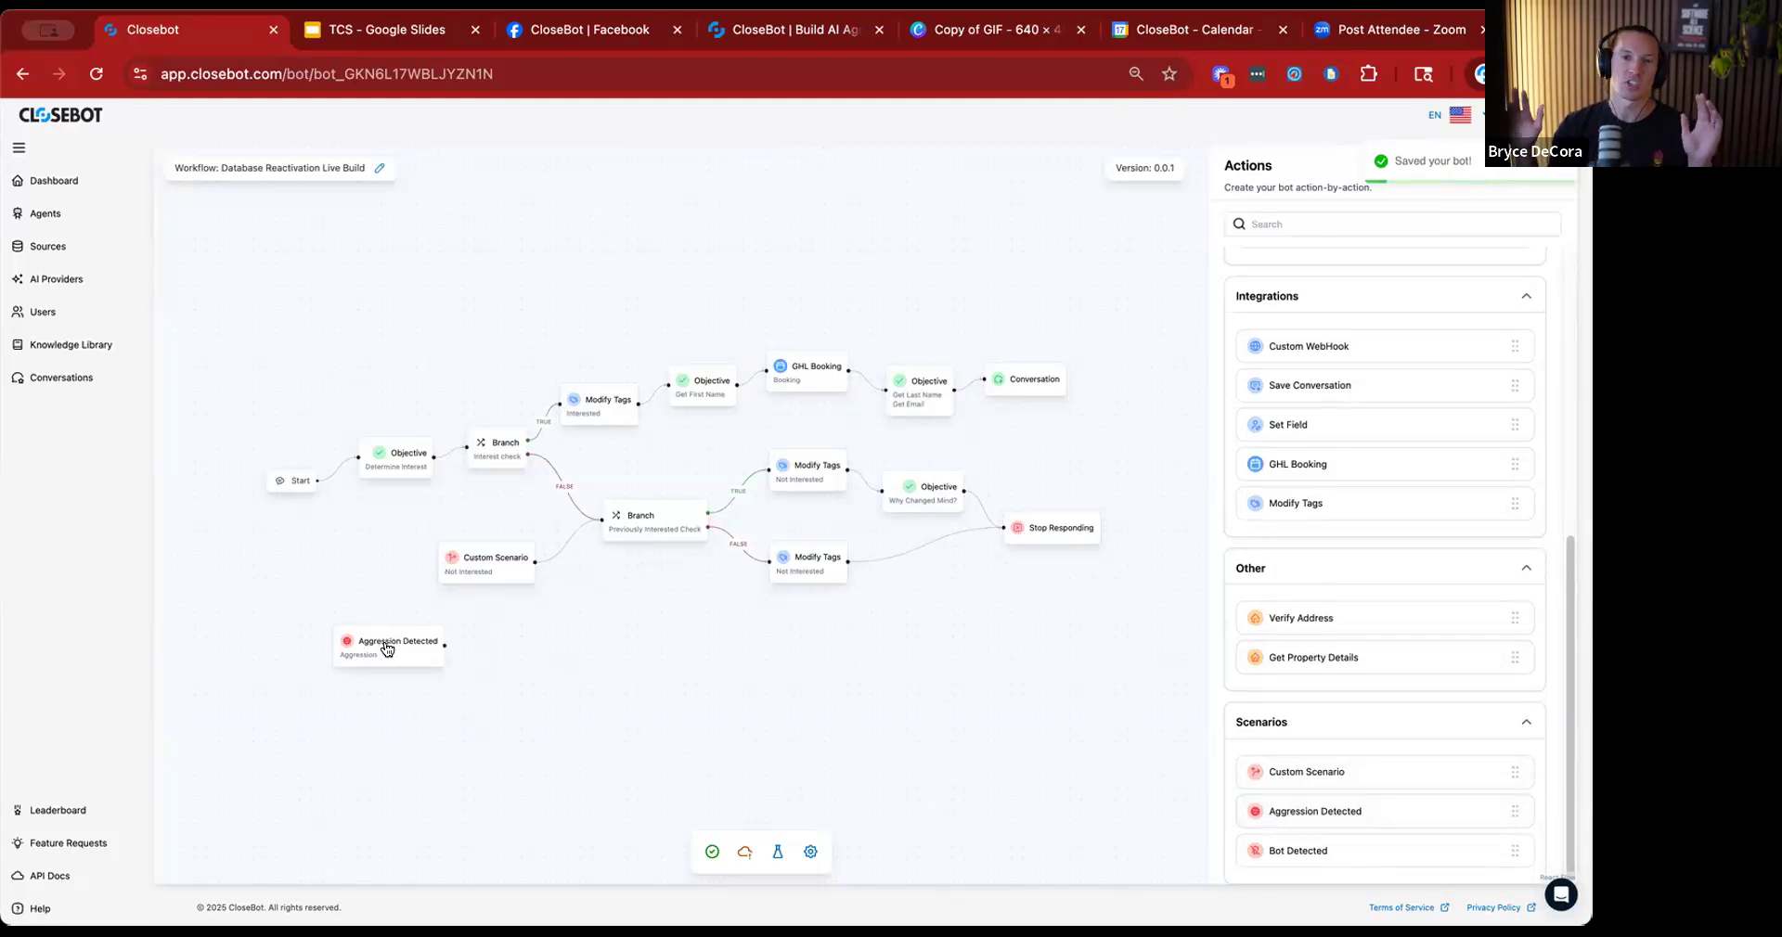
drag(388, 647, 480, 659)
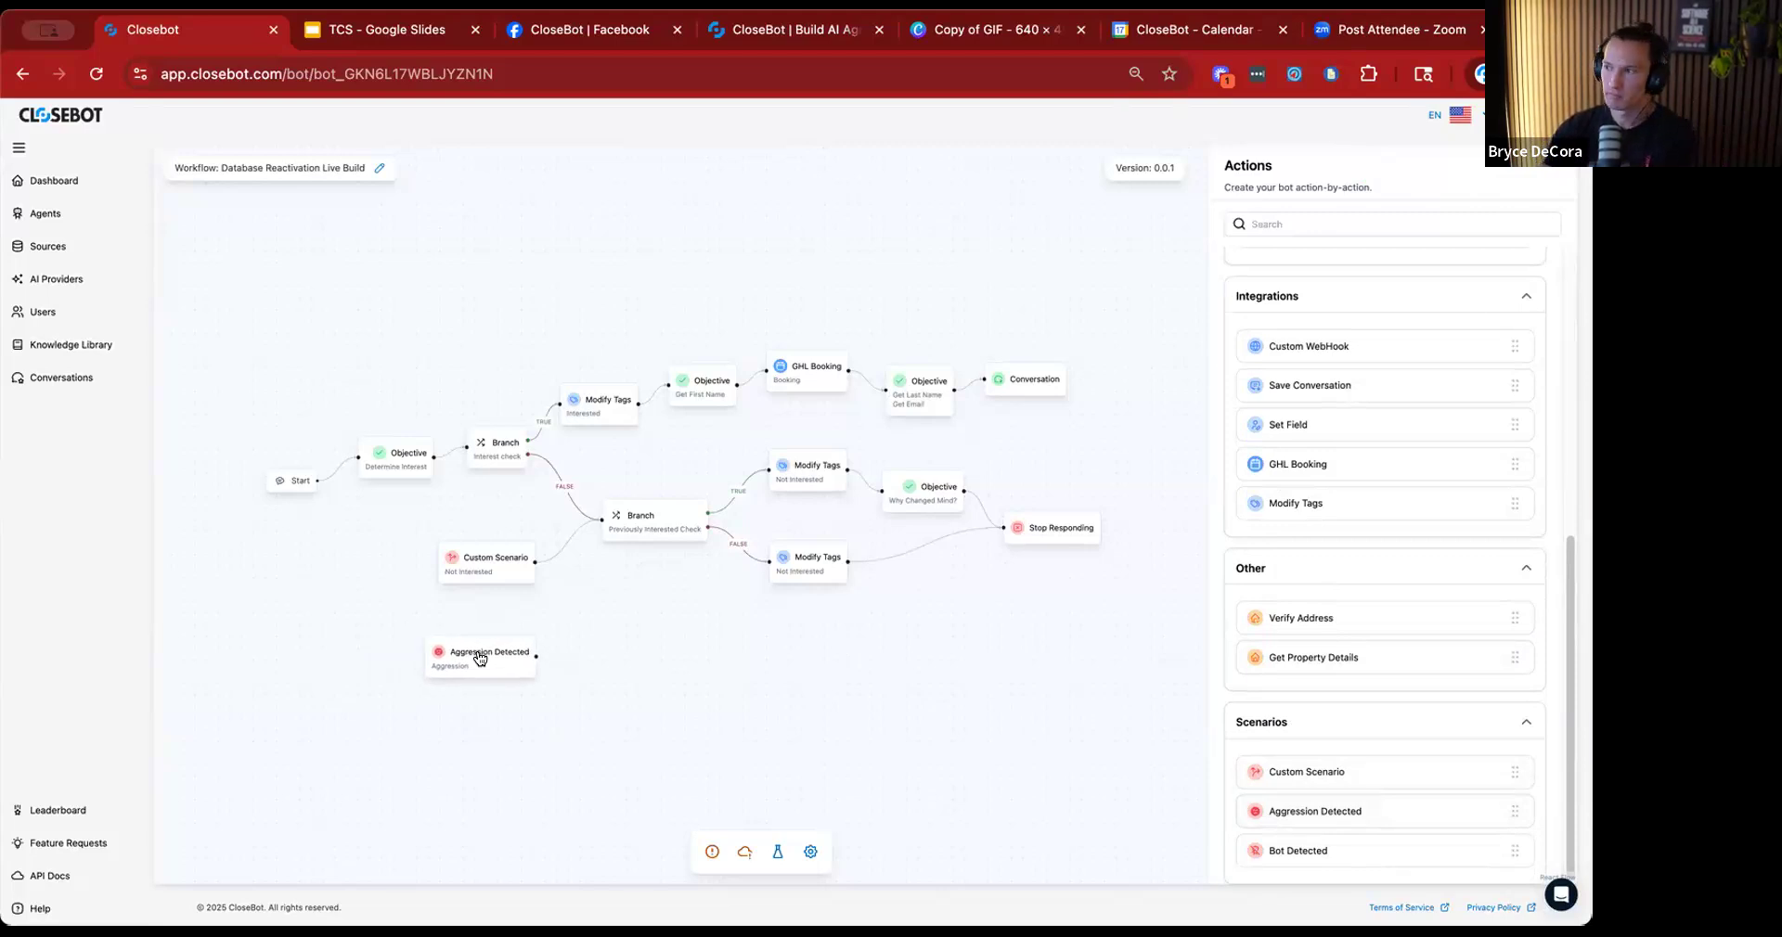
key(super+s)
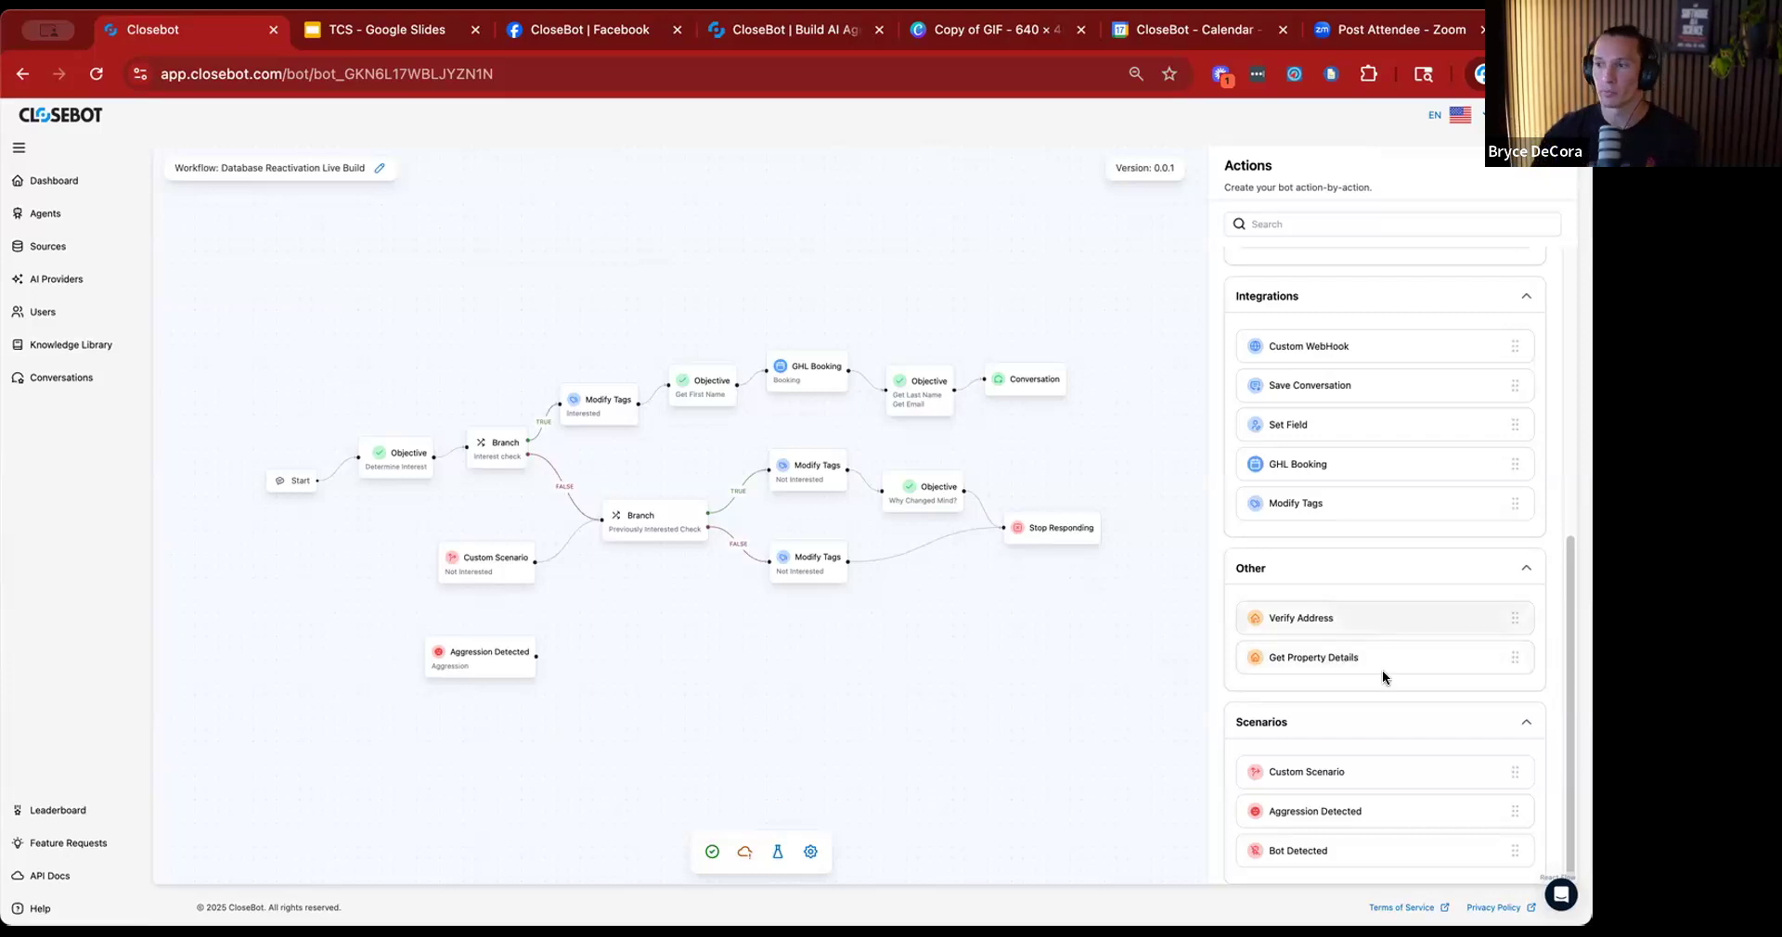
Add a Modify Tags action and a Stop Responding action in a row beside the Aggression Detected scenario.
scroll(1327, 566, up, 6)
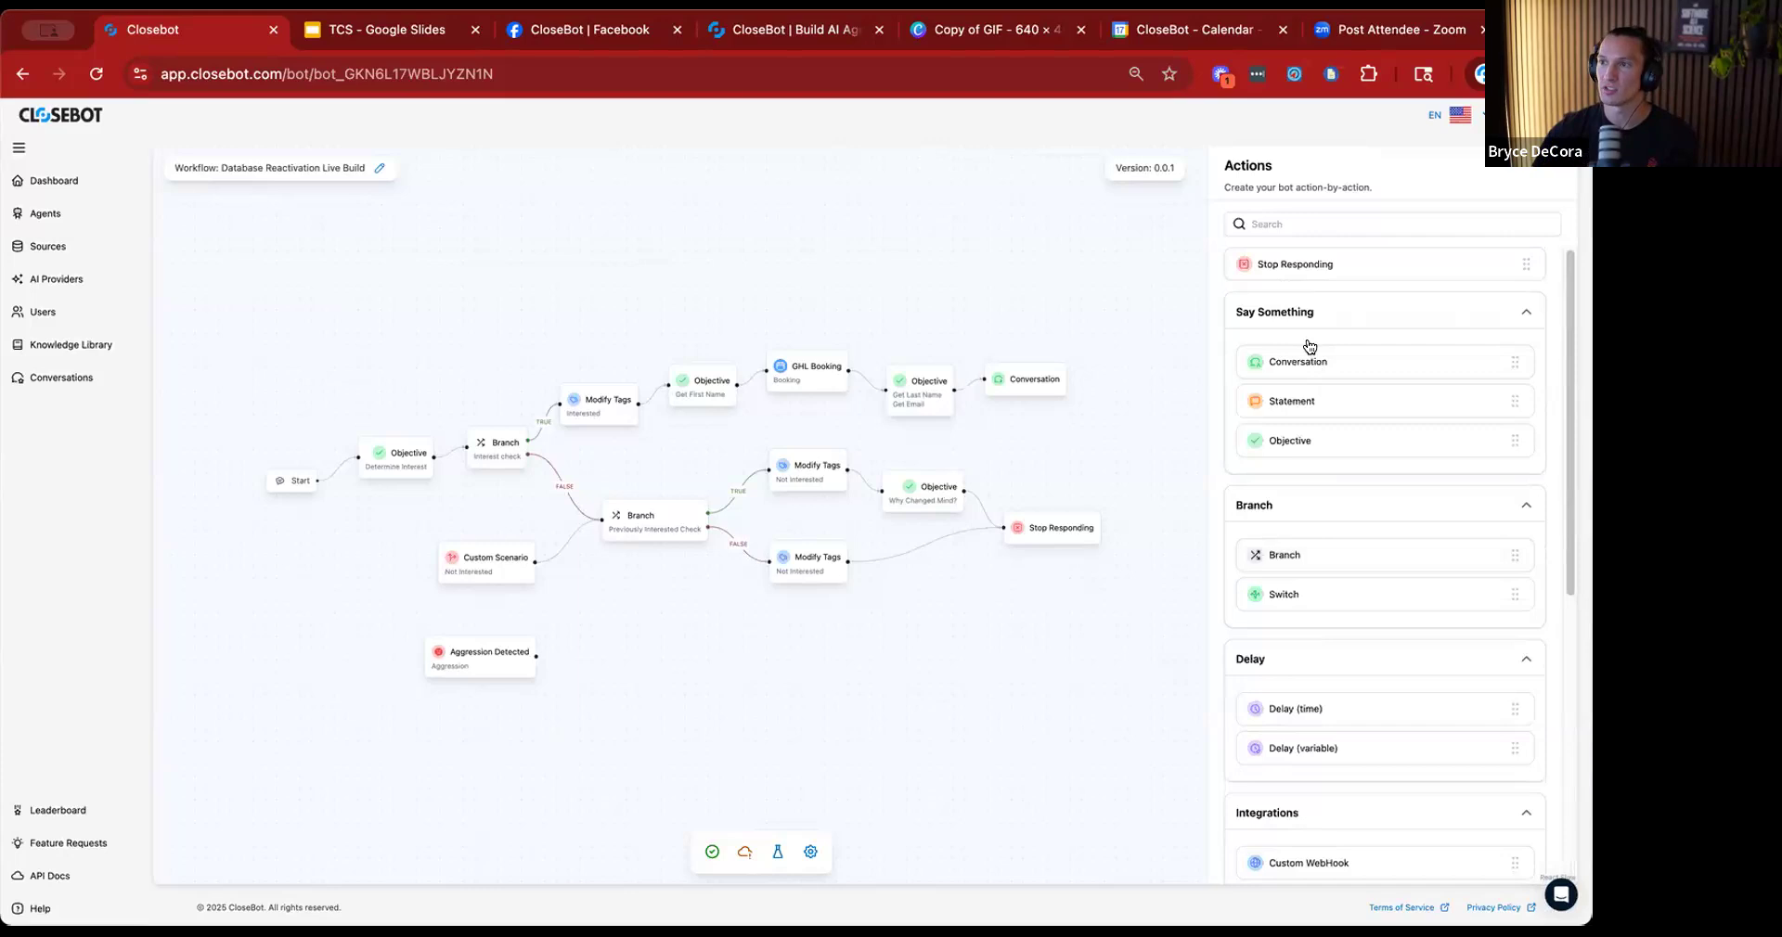
drag(1346, 263, 771, 674)
scroll(1338, 575, down, 5)
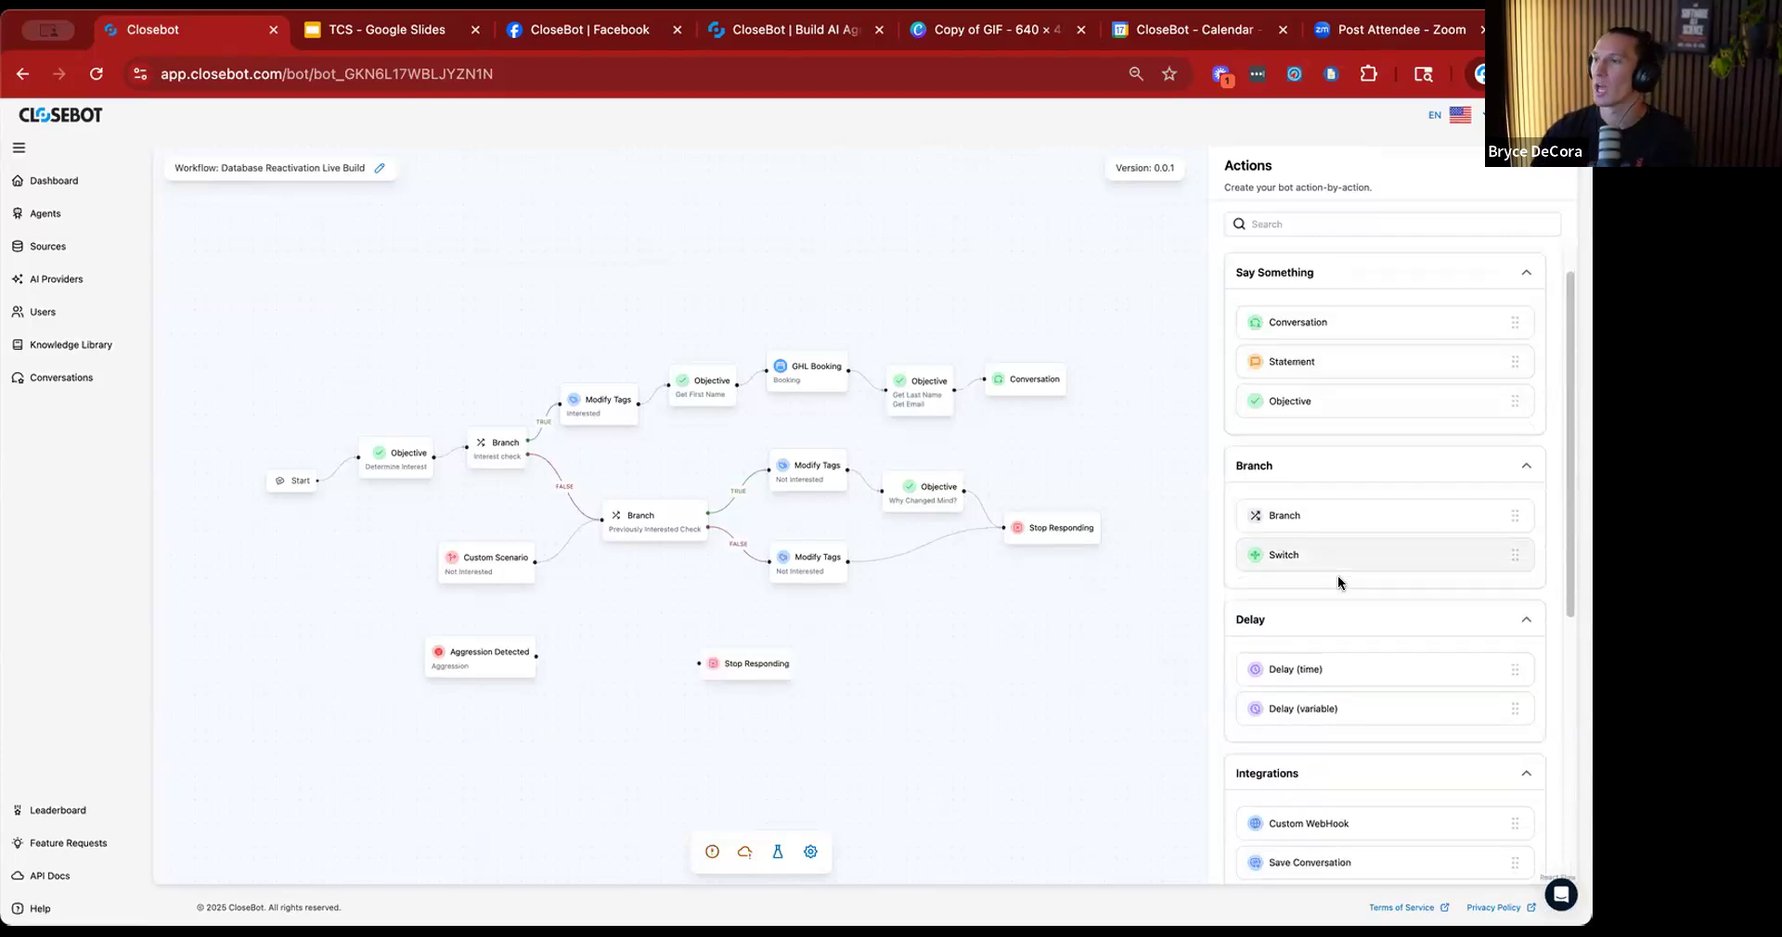
drag(1302, 506, 583, 650)
click(589, 654)
Title the new Modify Tags action "Aggressive", have it add the tag "aggression detected", and save it.
click(1350, 250)
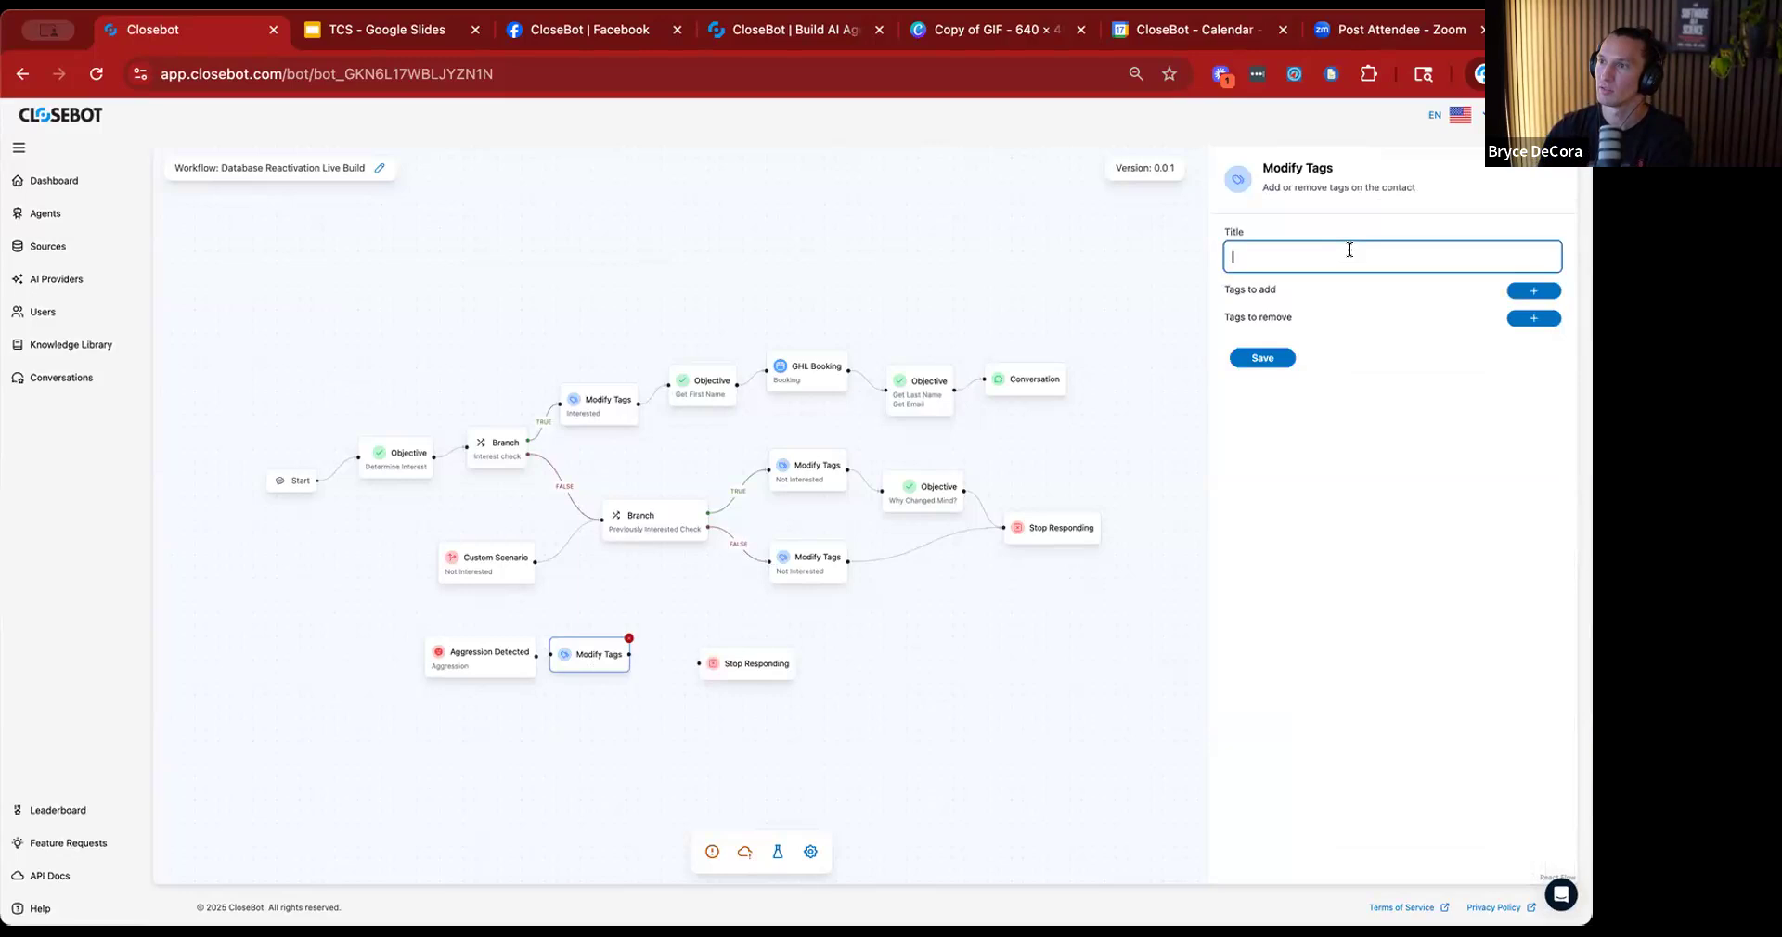
text(Aggressive)
click(1532, 291)
click(1348, 340)
text(aggression detected)
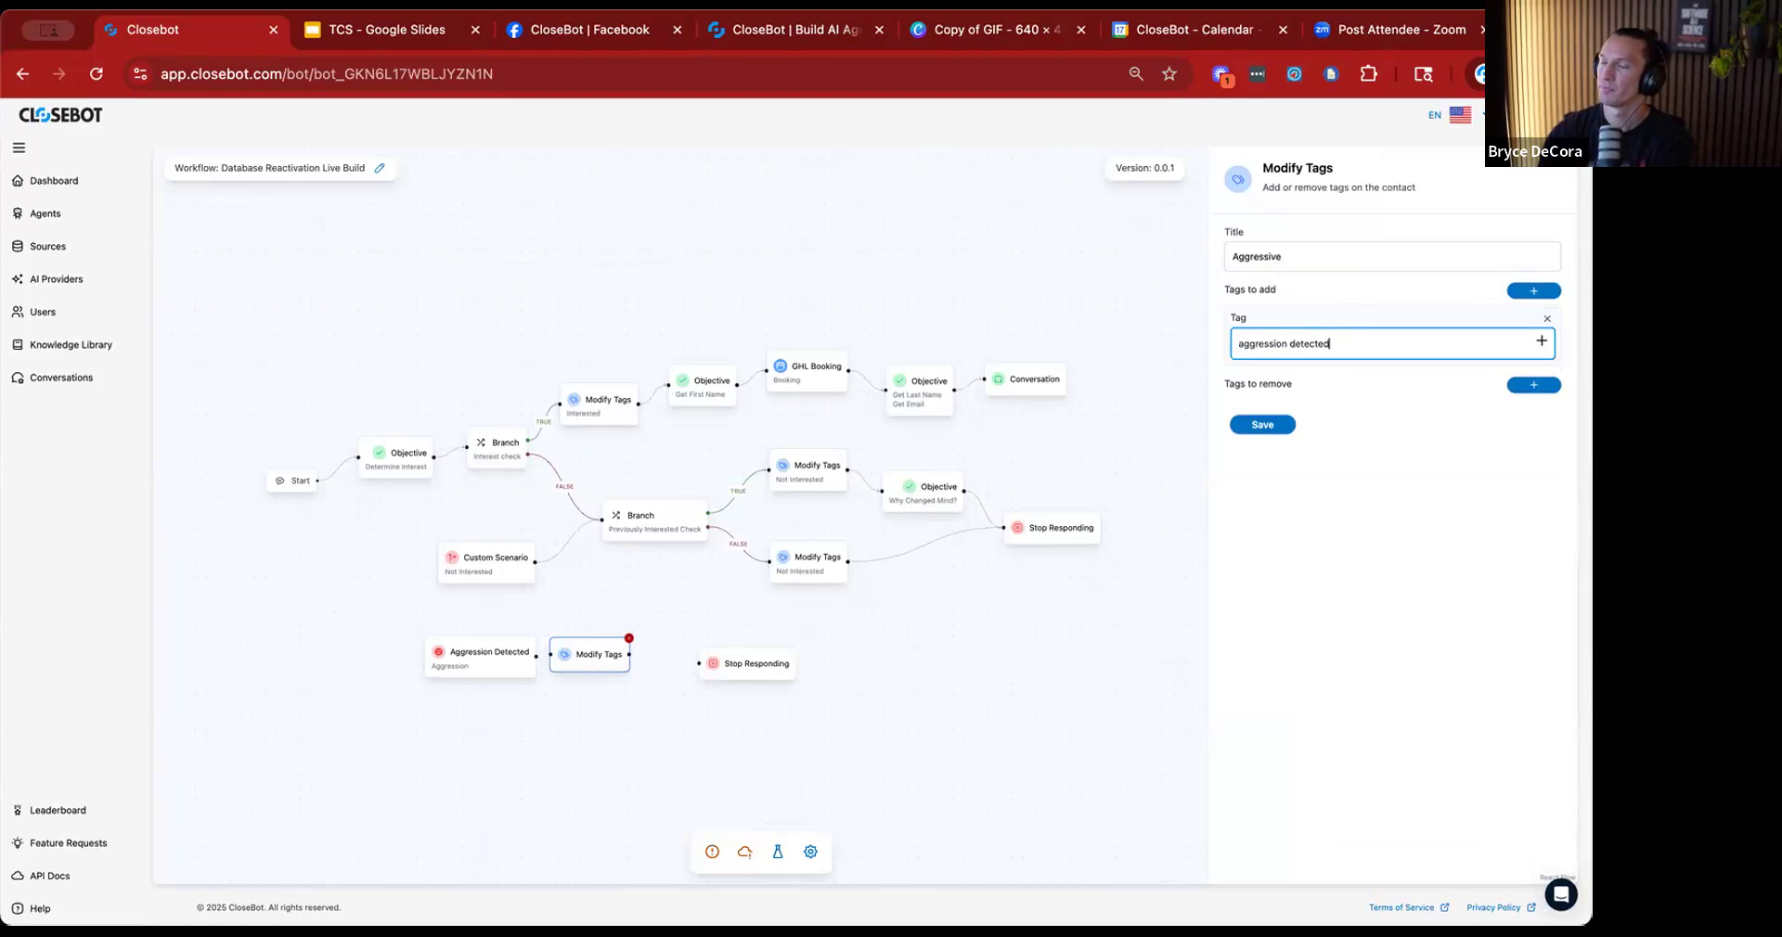
click(1277, 423)
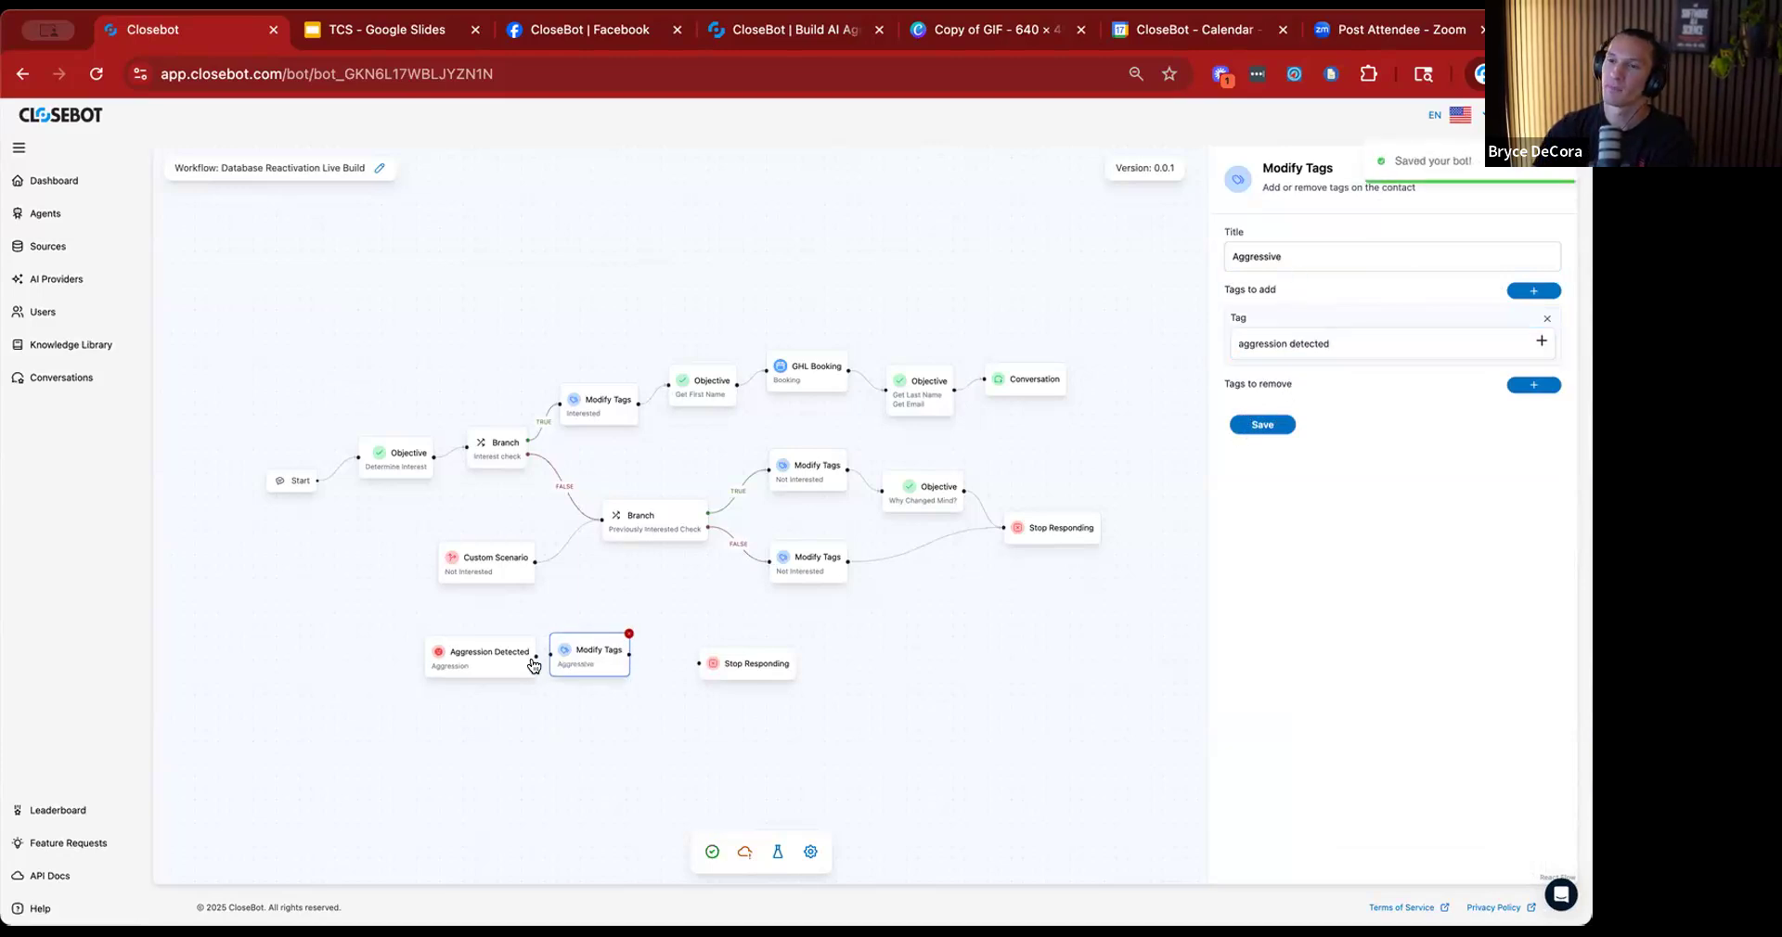
Link Aggression Detected to the Aggressive Modify Tags action, link that to Stop Responding, and align the three nodes.
drag(564, 662, 583, 666)
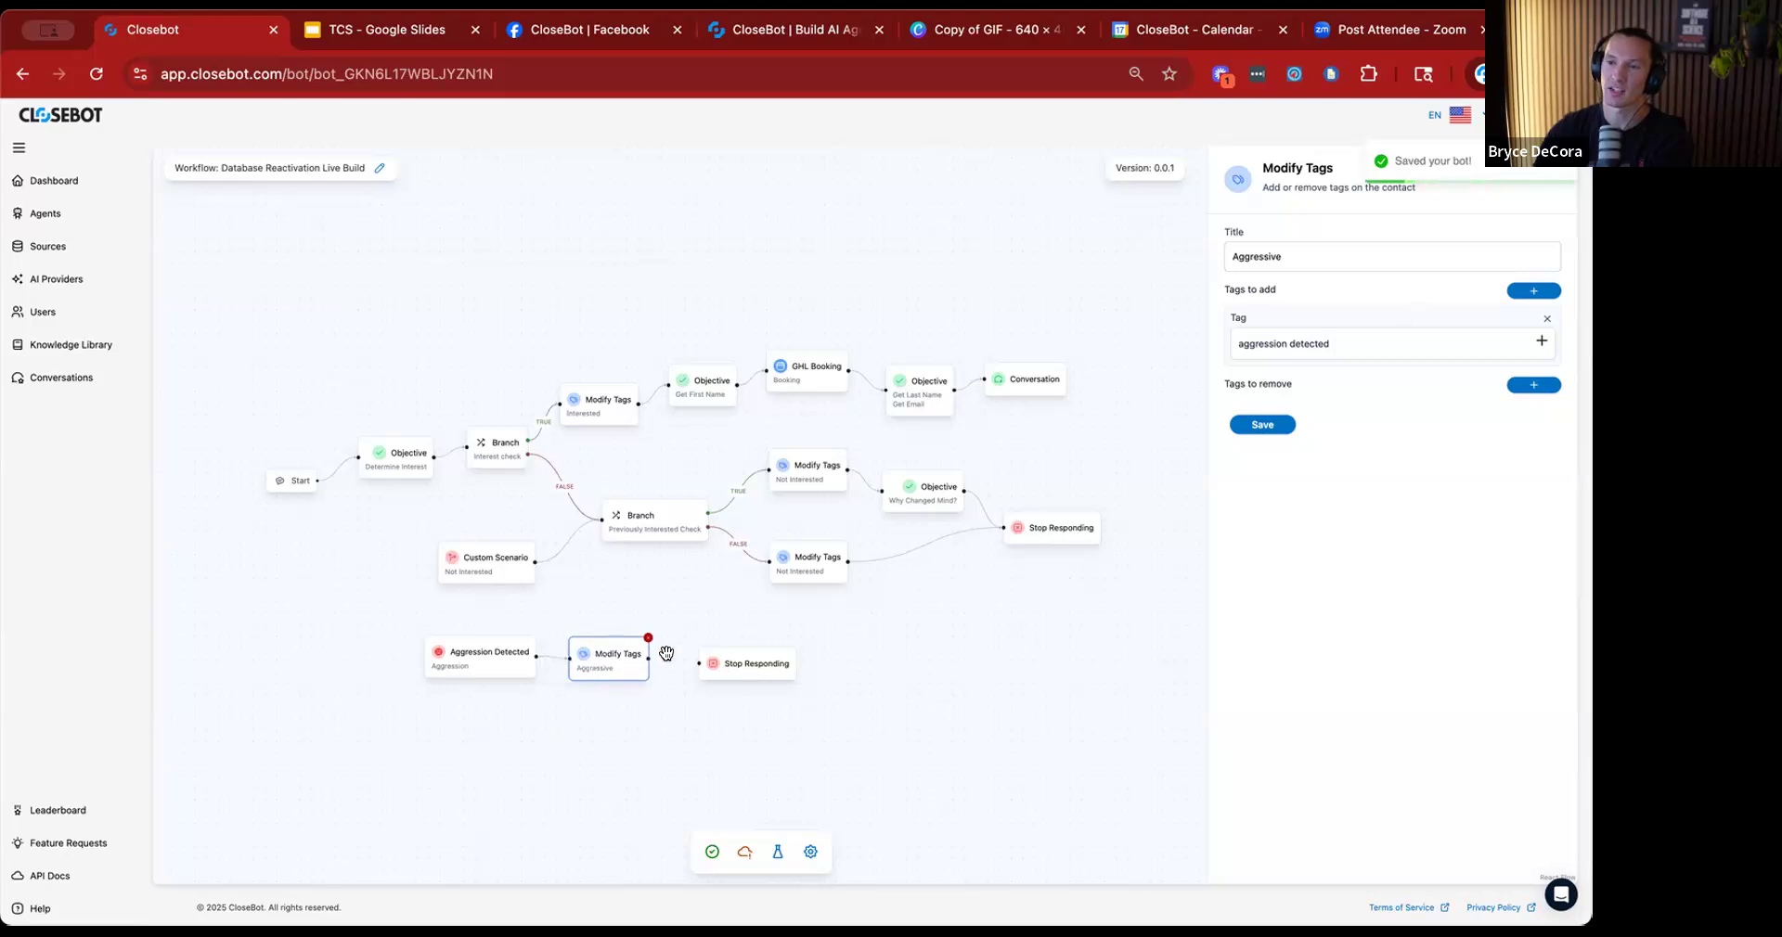
drag(651, 657, 527, 654)
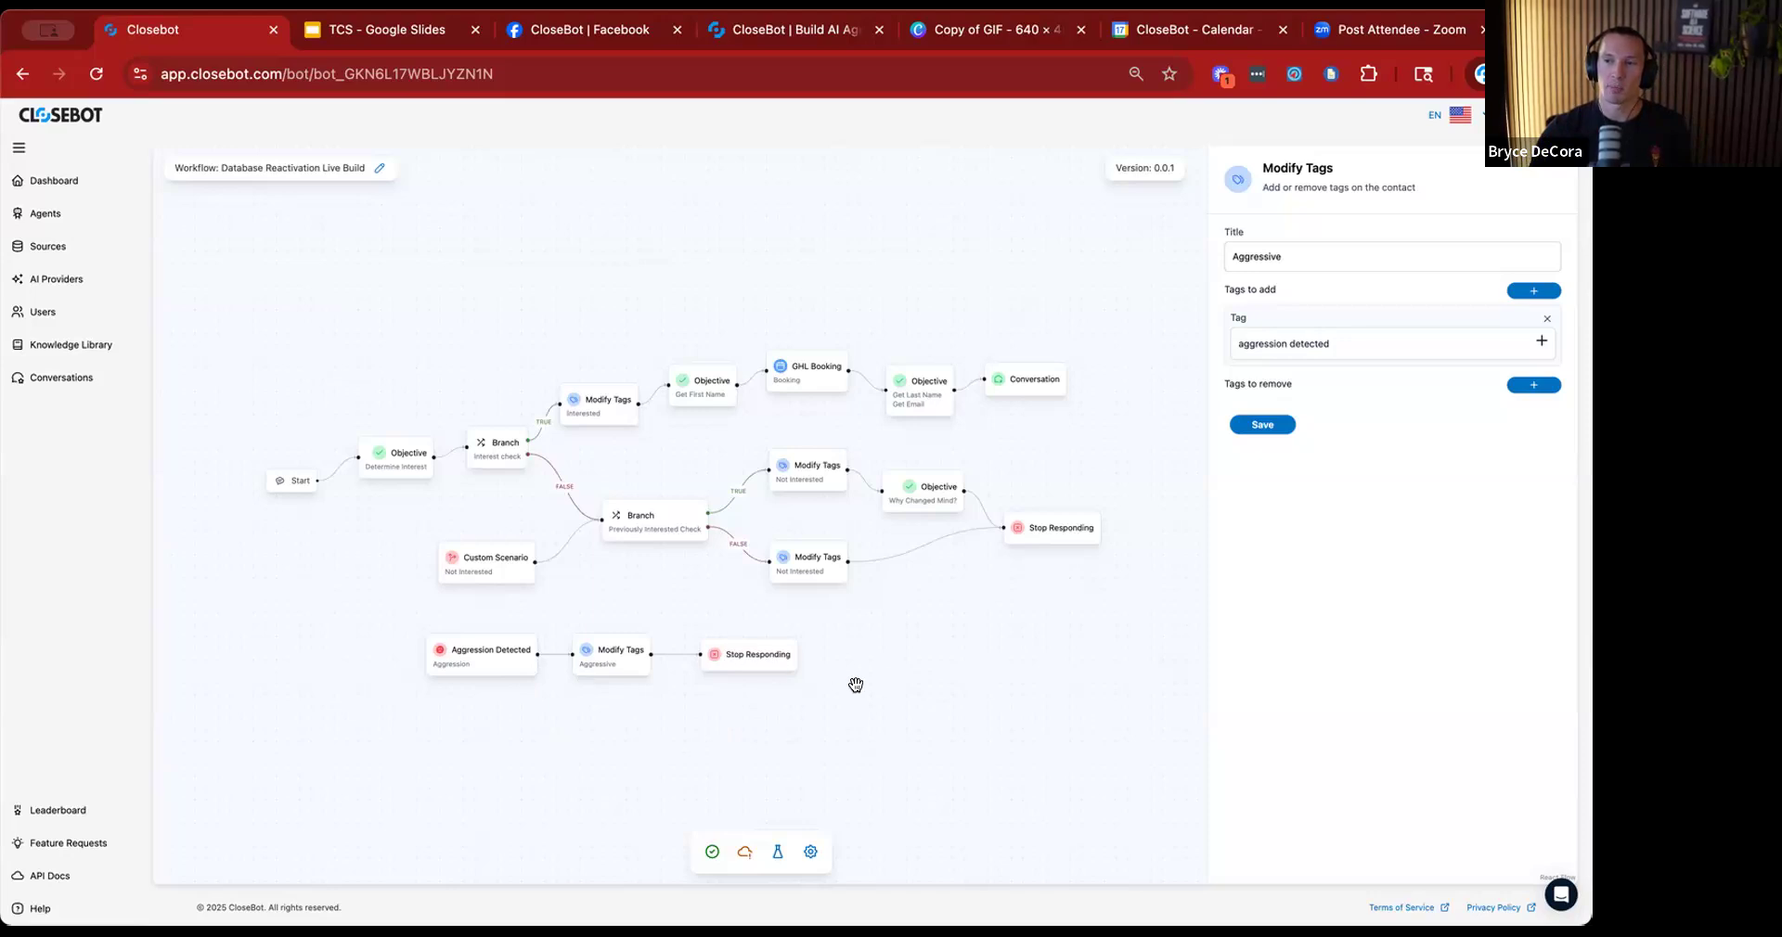
Open the job flow settings and review the job information and the source selection.
click(742, 851)
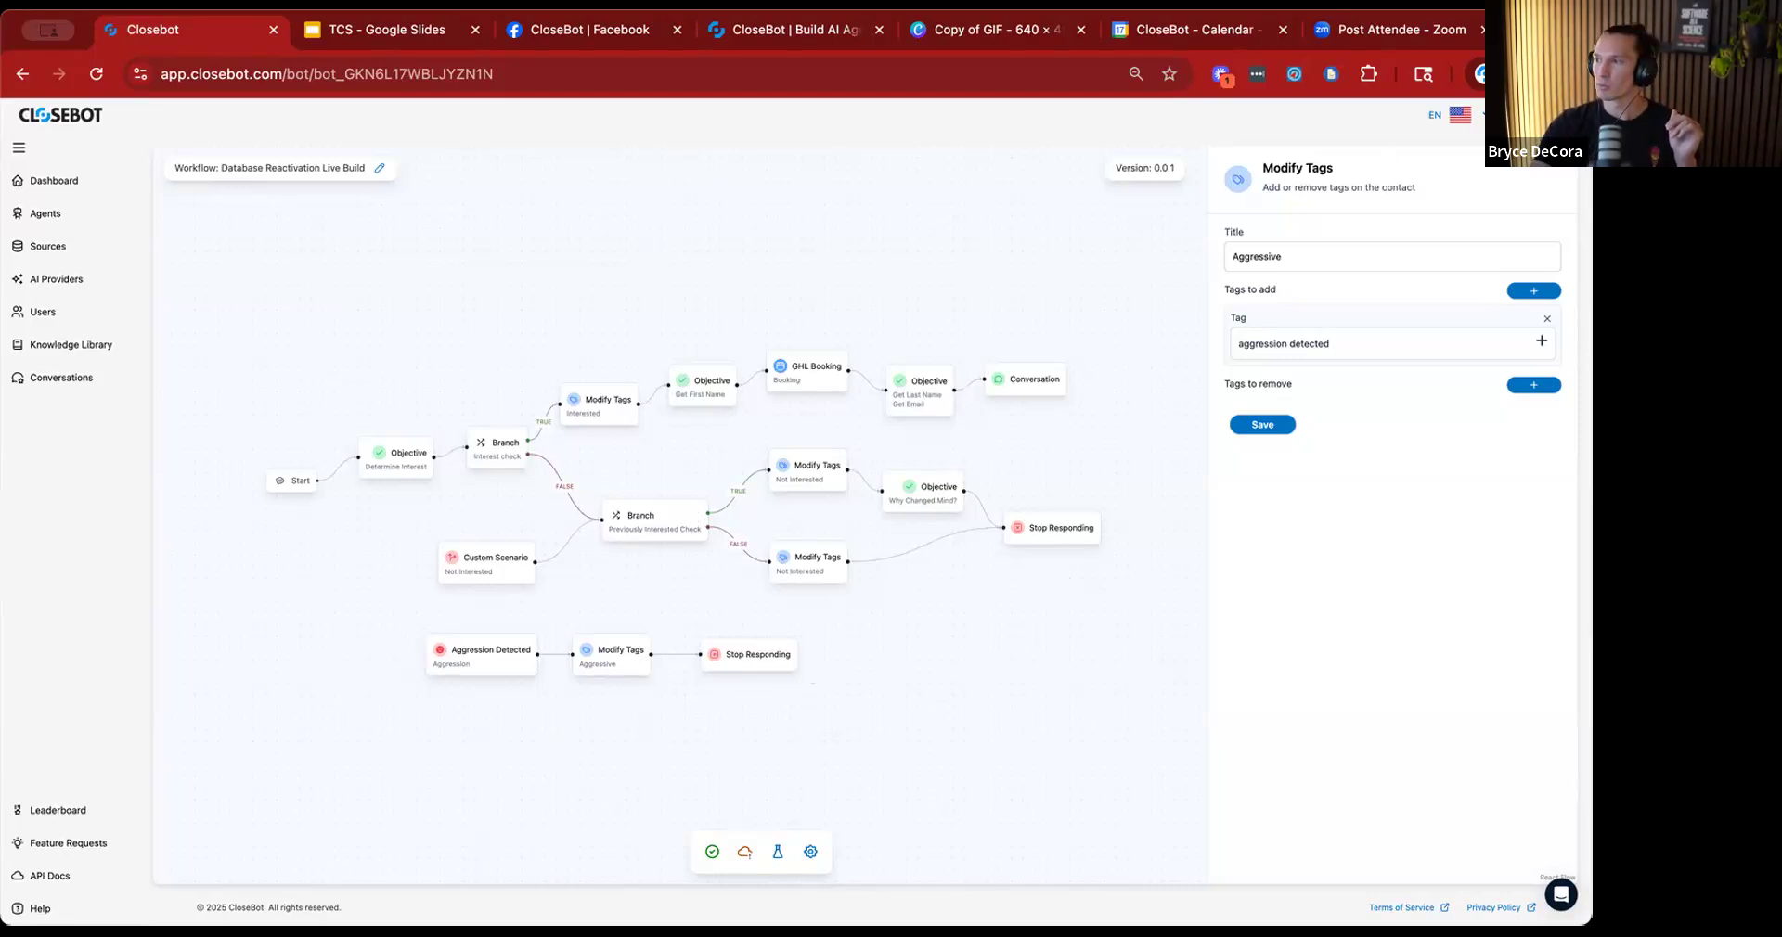
click(810, 851)
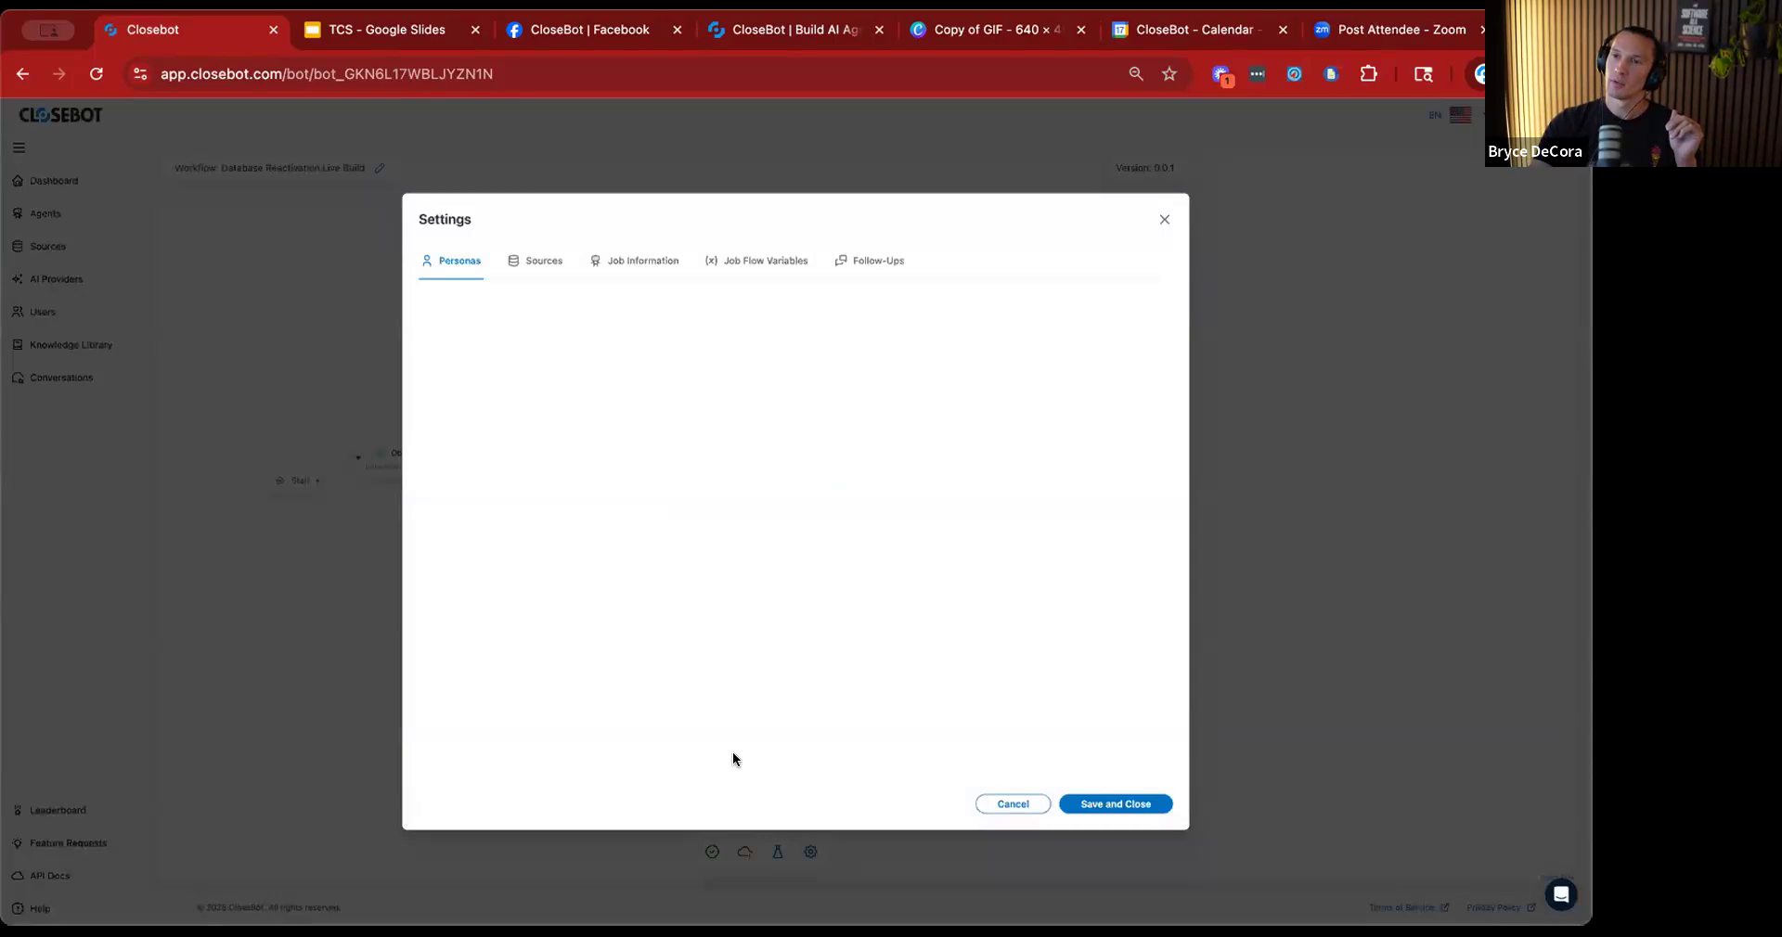
click(648, 260)
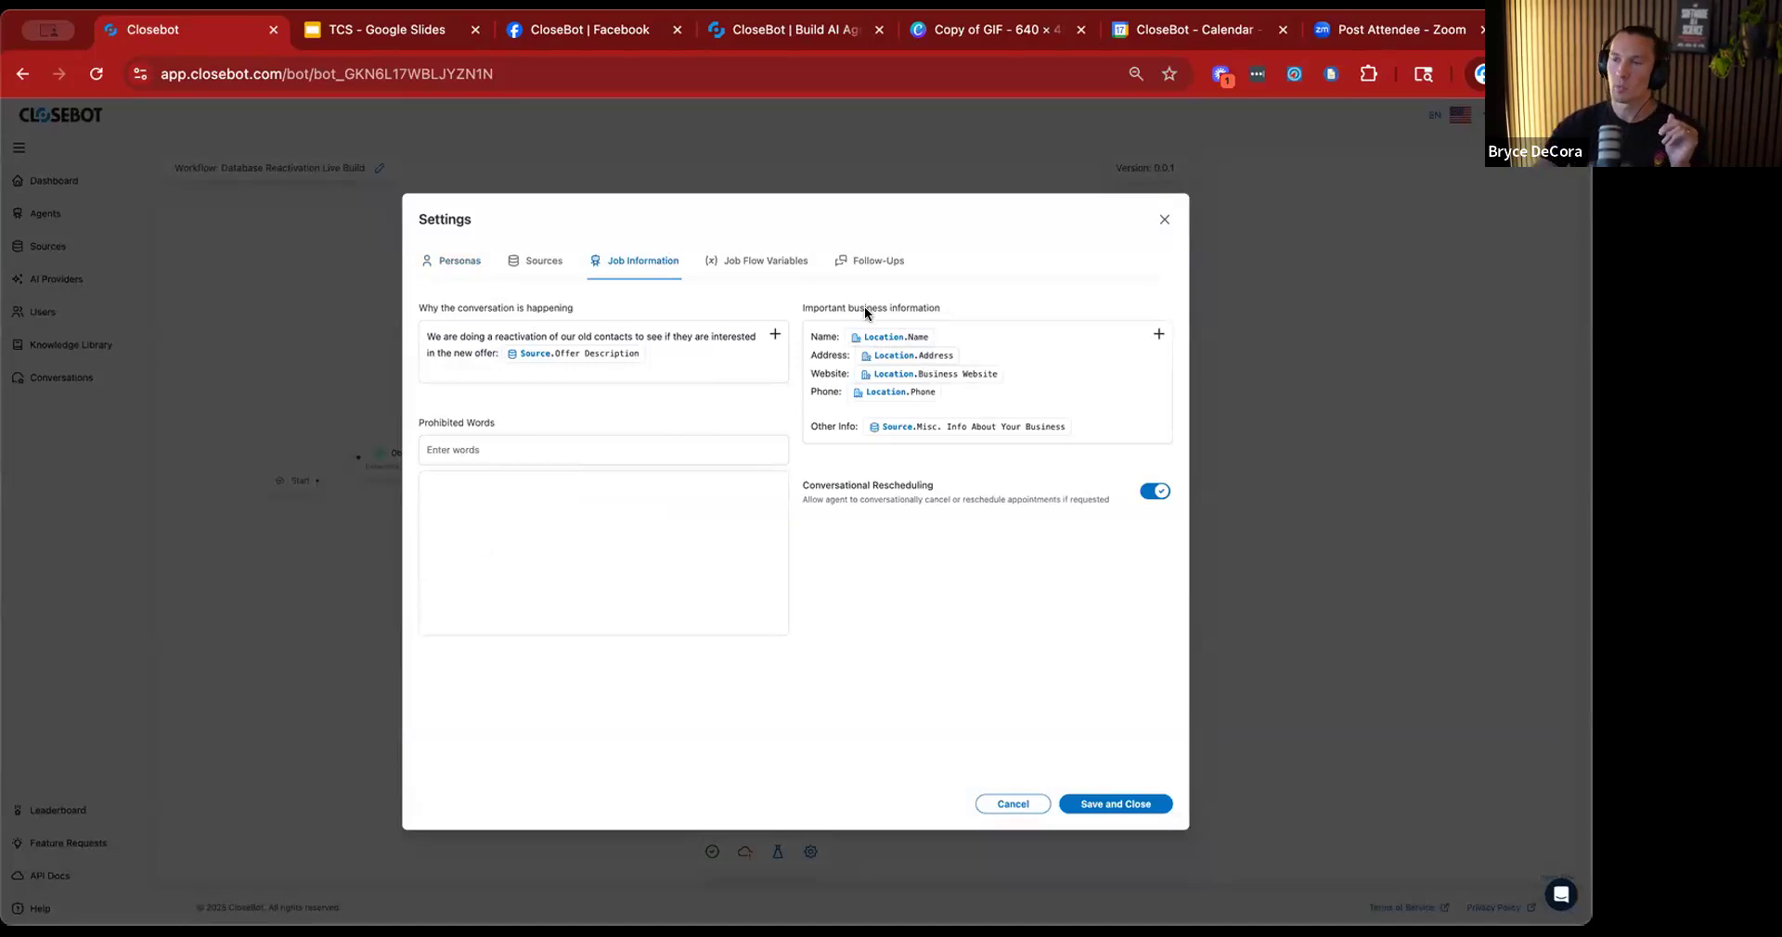
click(544, 260)
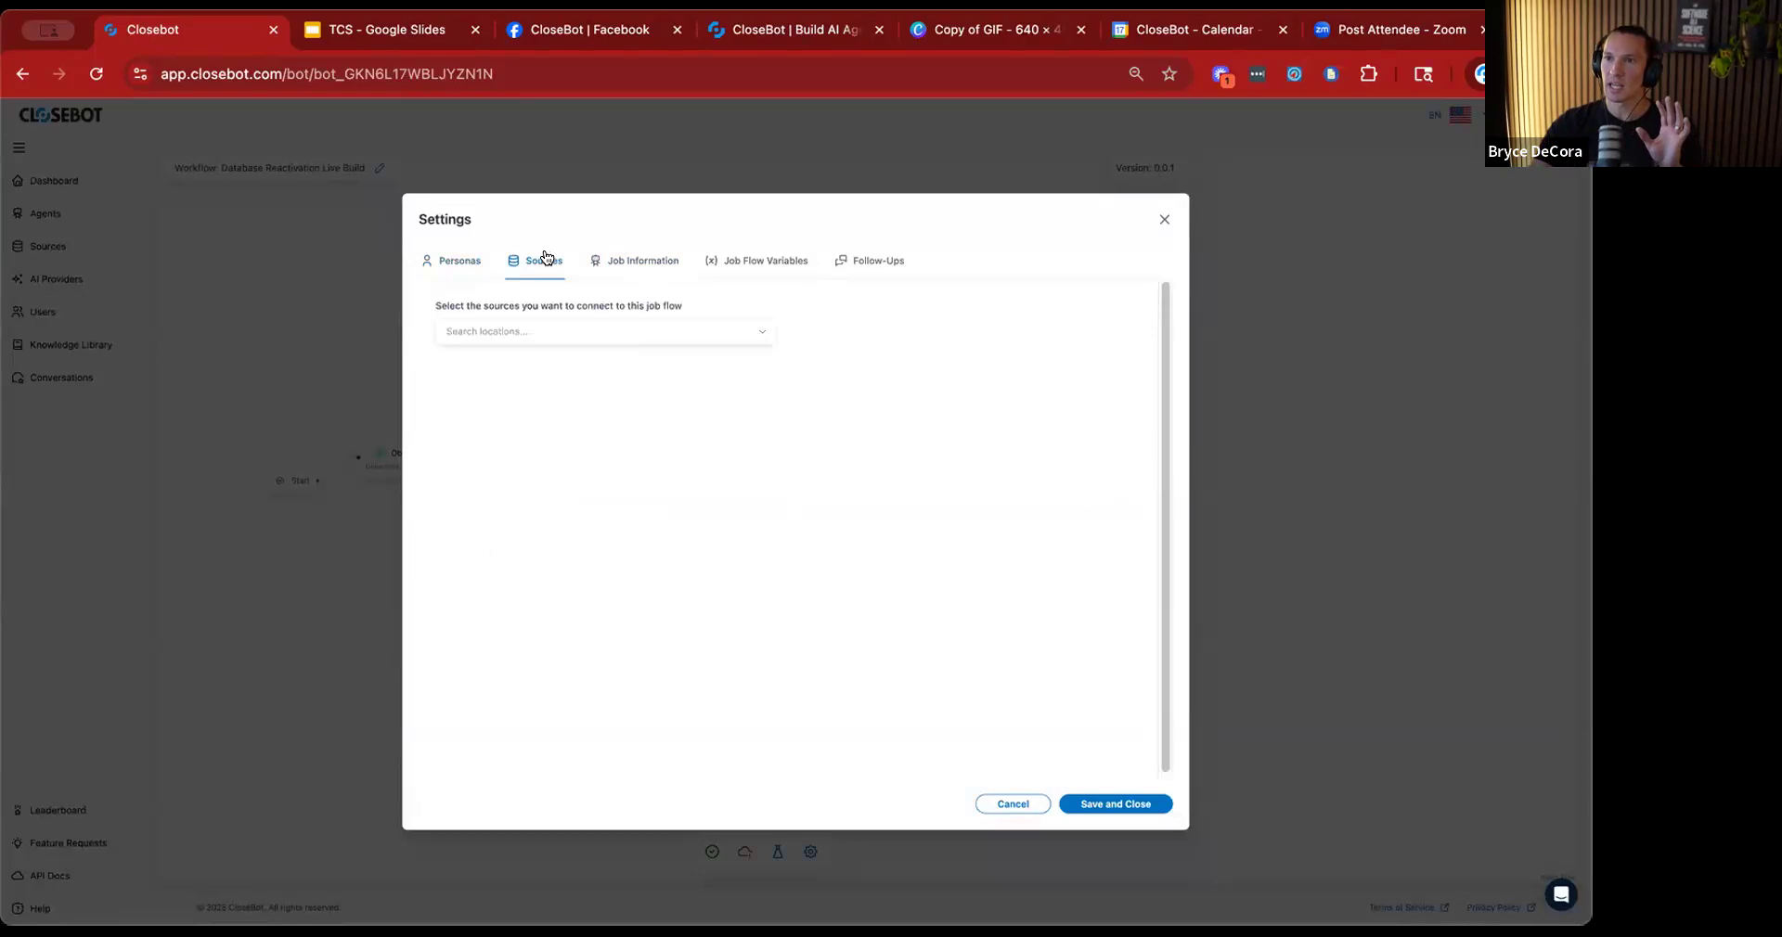
click(631, 260)
Connect the source Account 1 - HL/LC Sub-Account to the job flow and return to the job information.
click(564, 260)
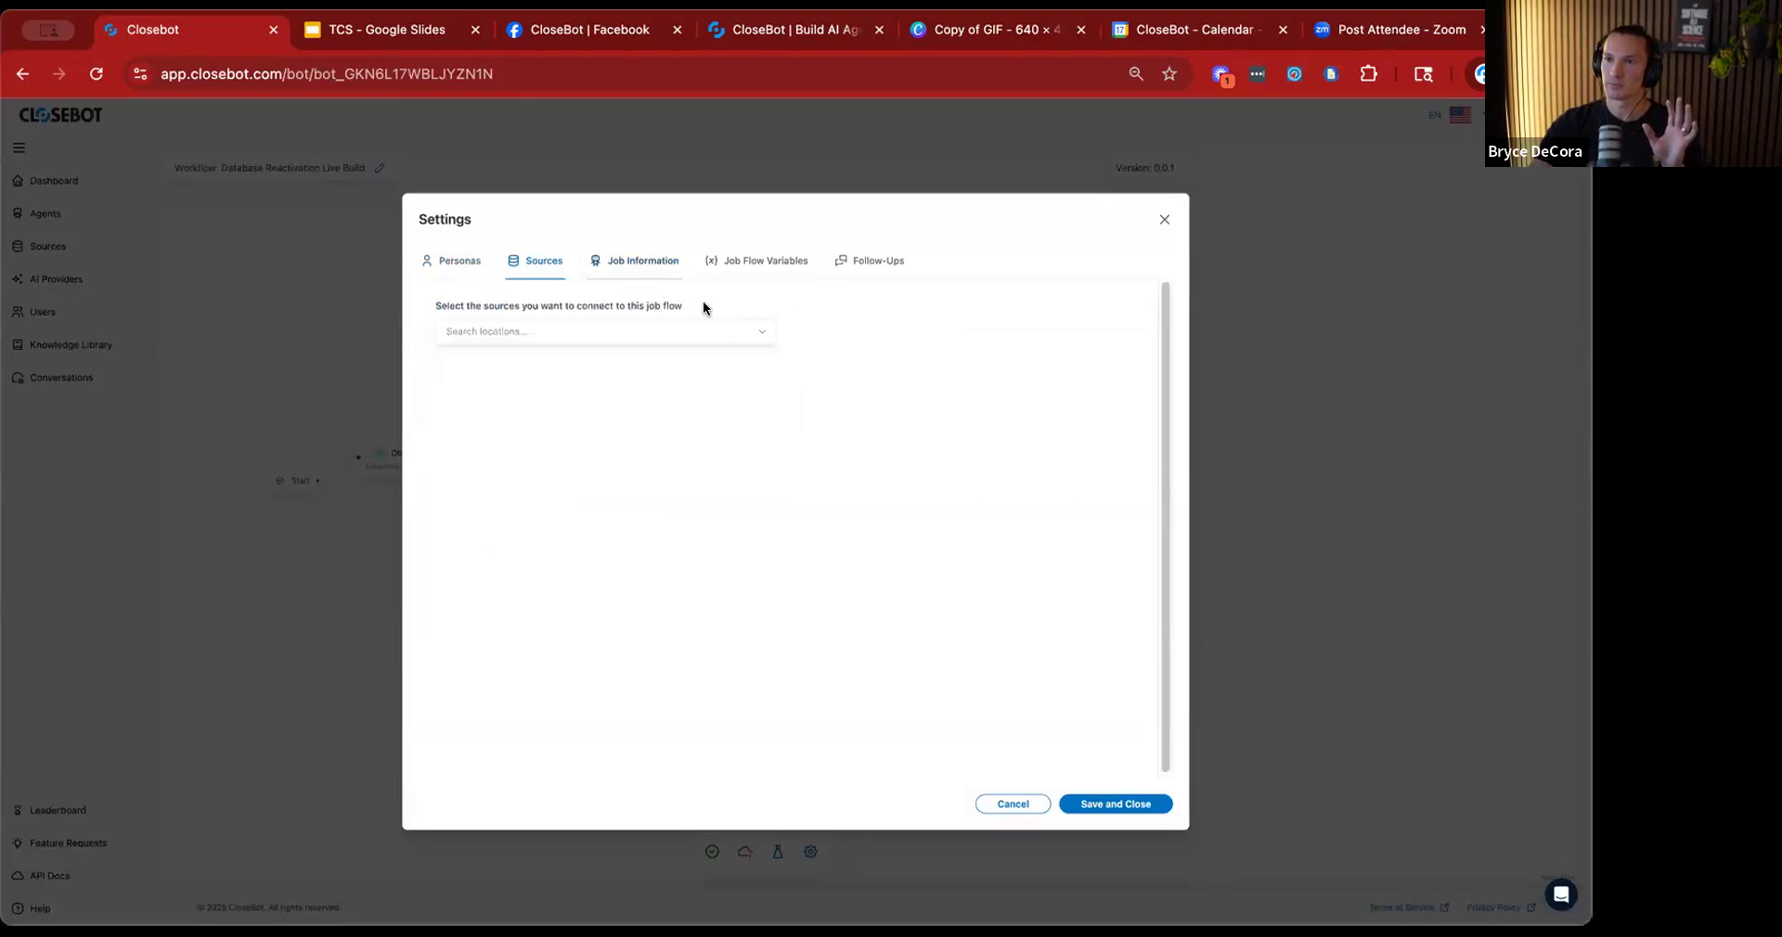
click(758, 331)
click(526, 399)
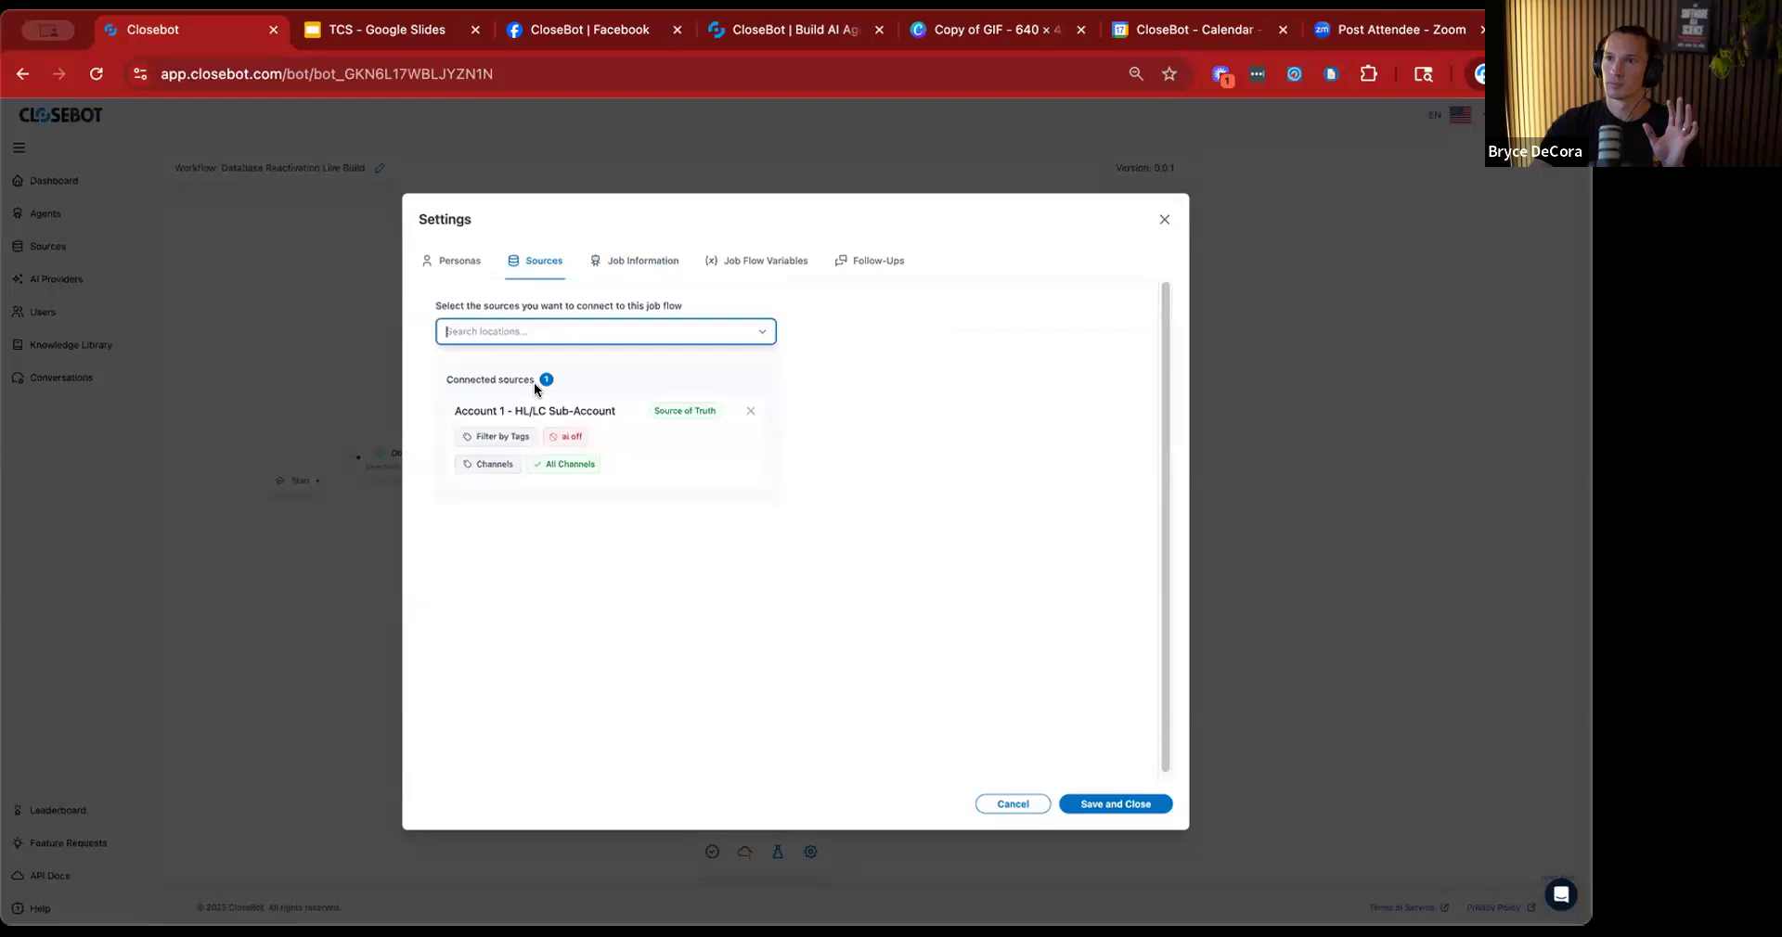
click(617, 261)
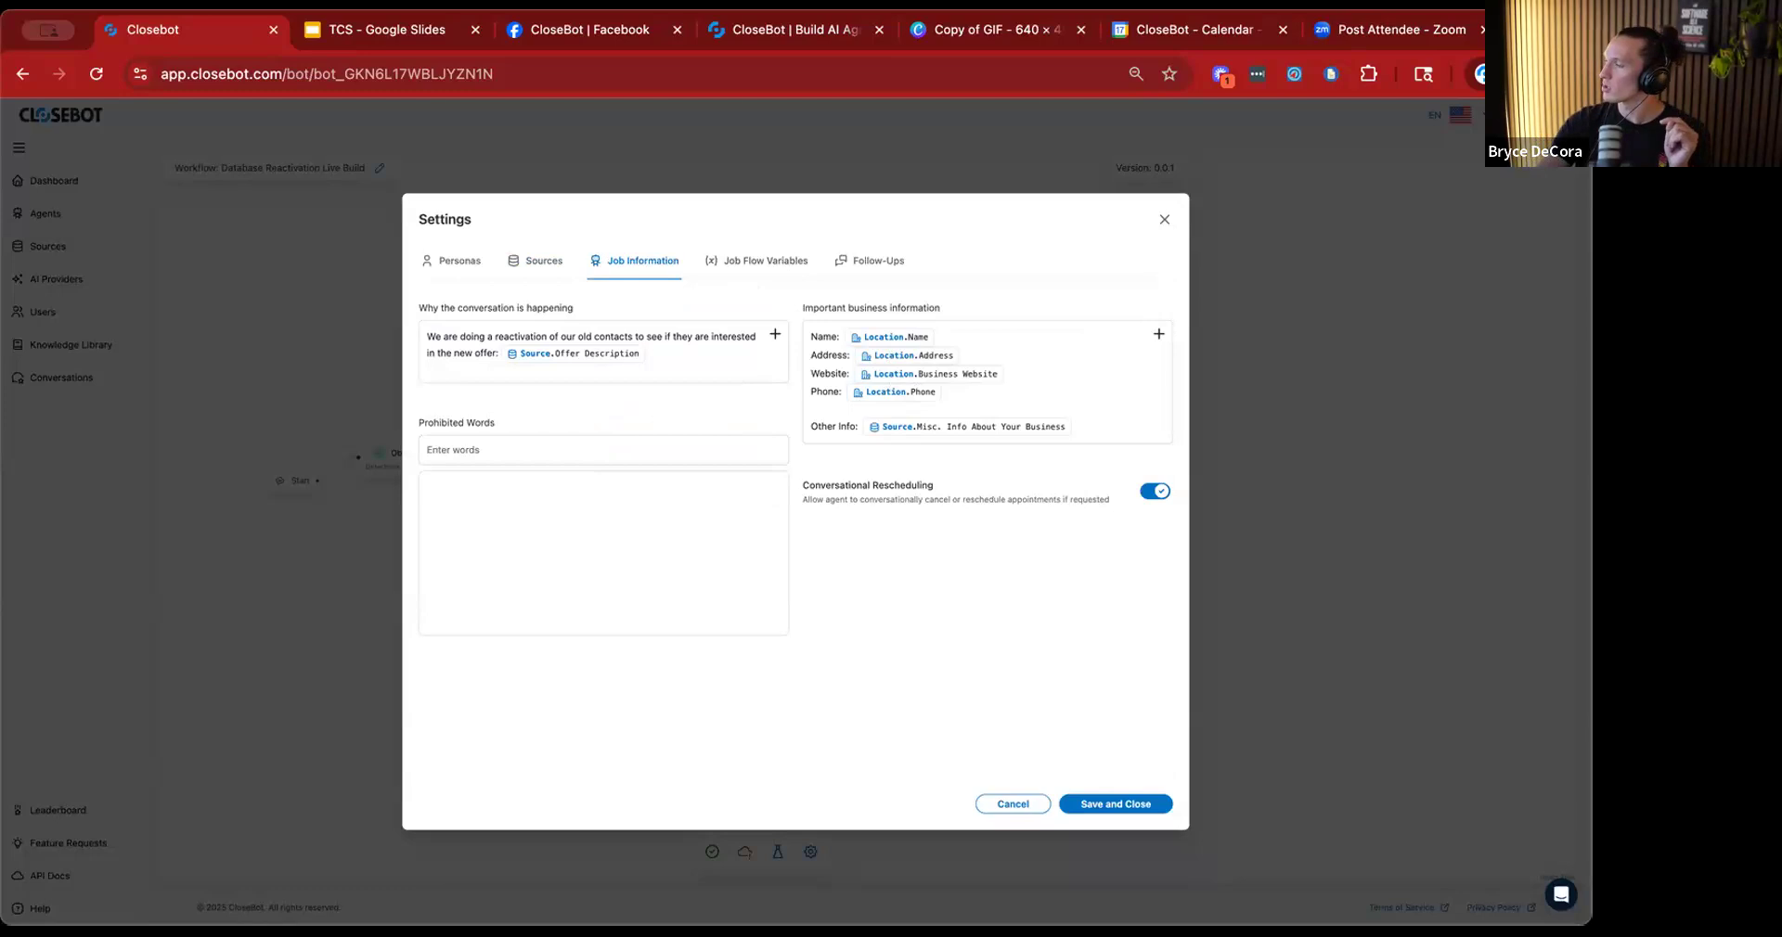
Save the job flow settings with the connected source and close them.
click(1105, 800)
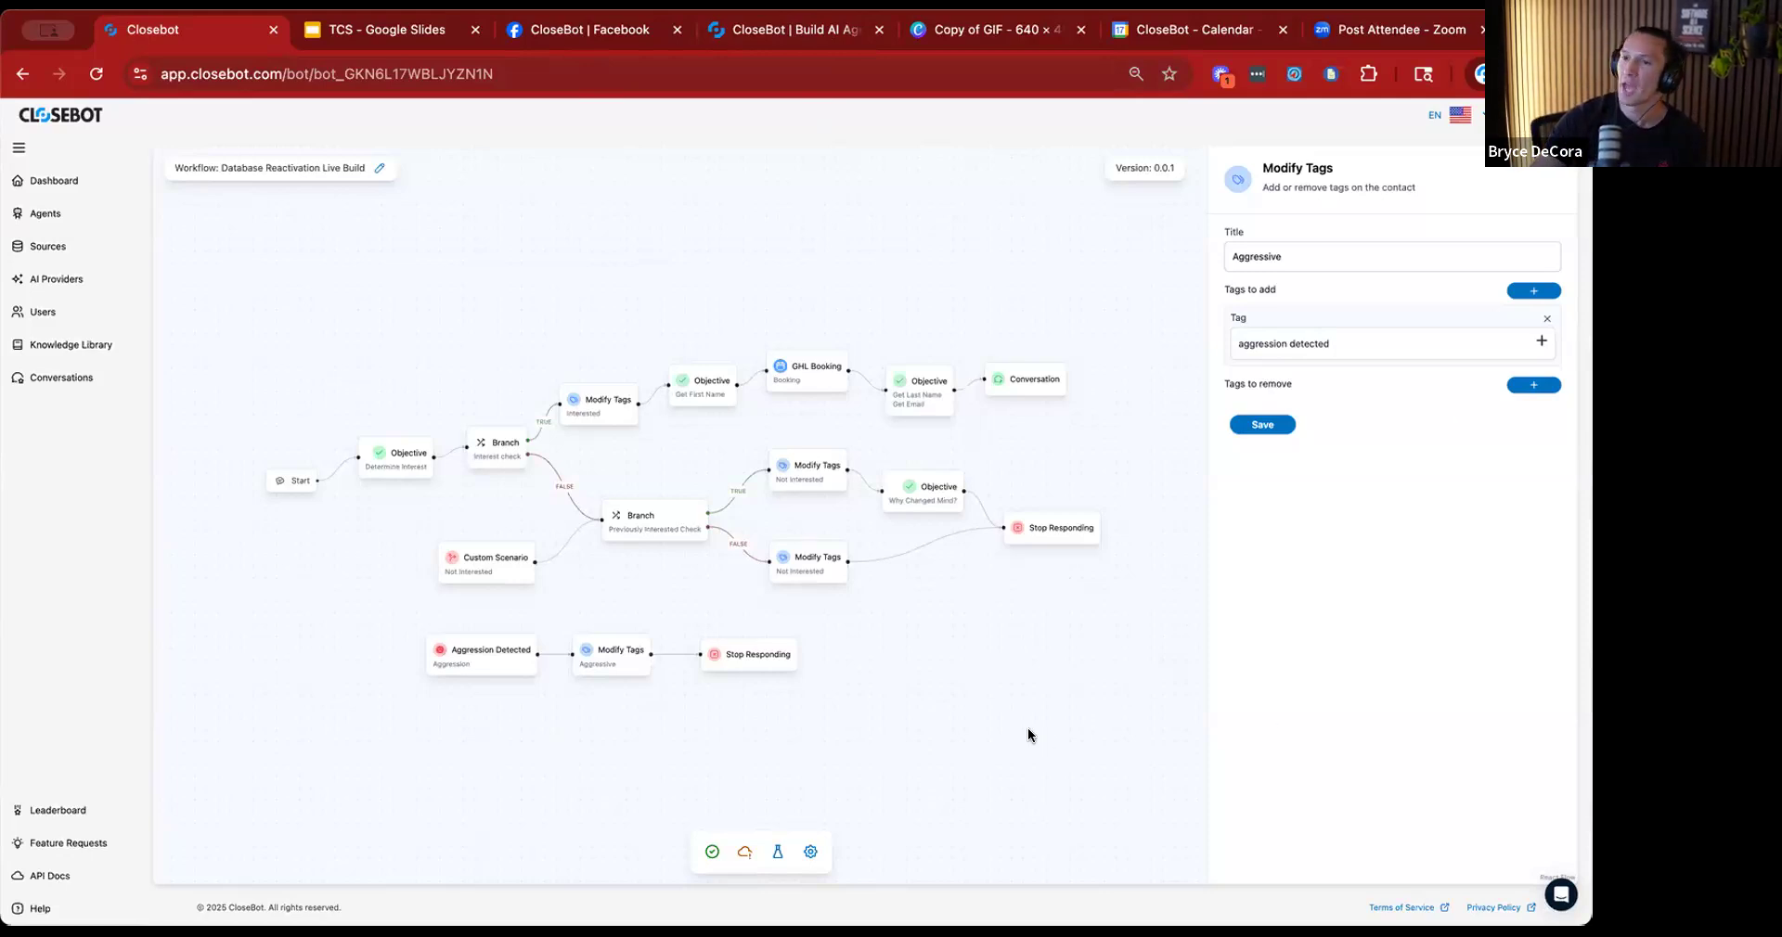
Add a job flow variable named "Test" in the job flow settings and check the variable list for it.
click(810, 852)
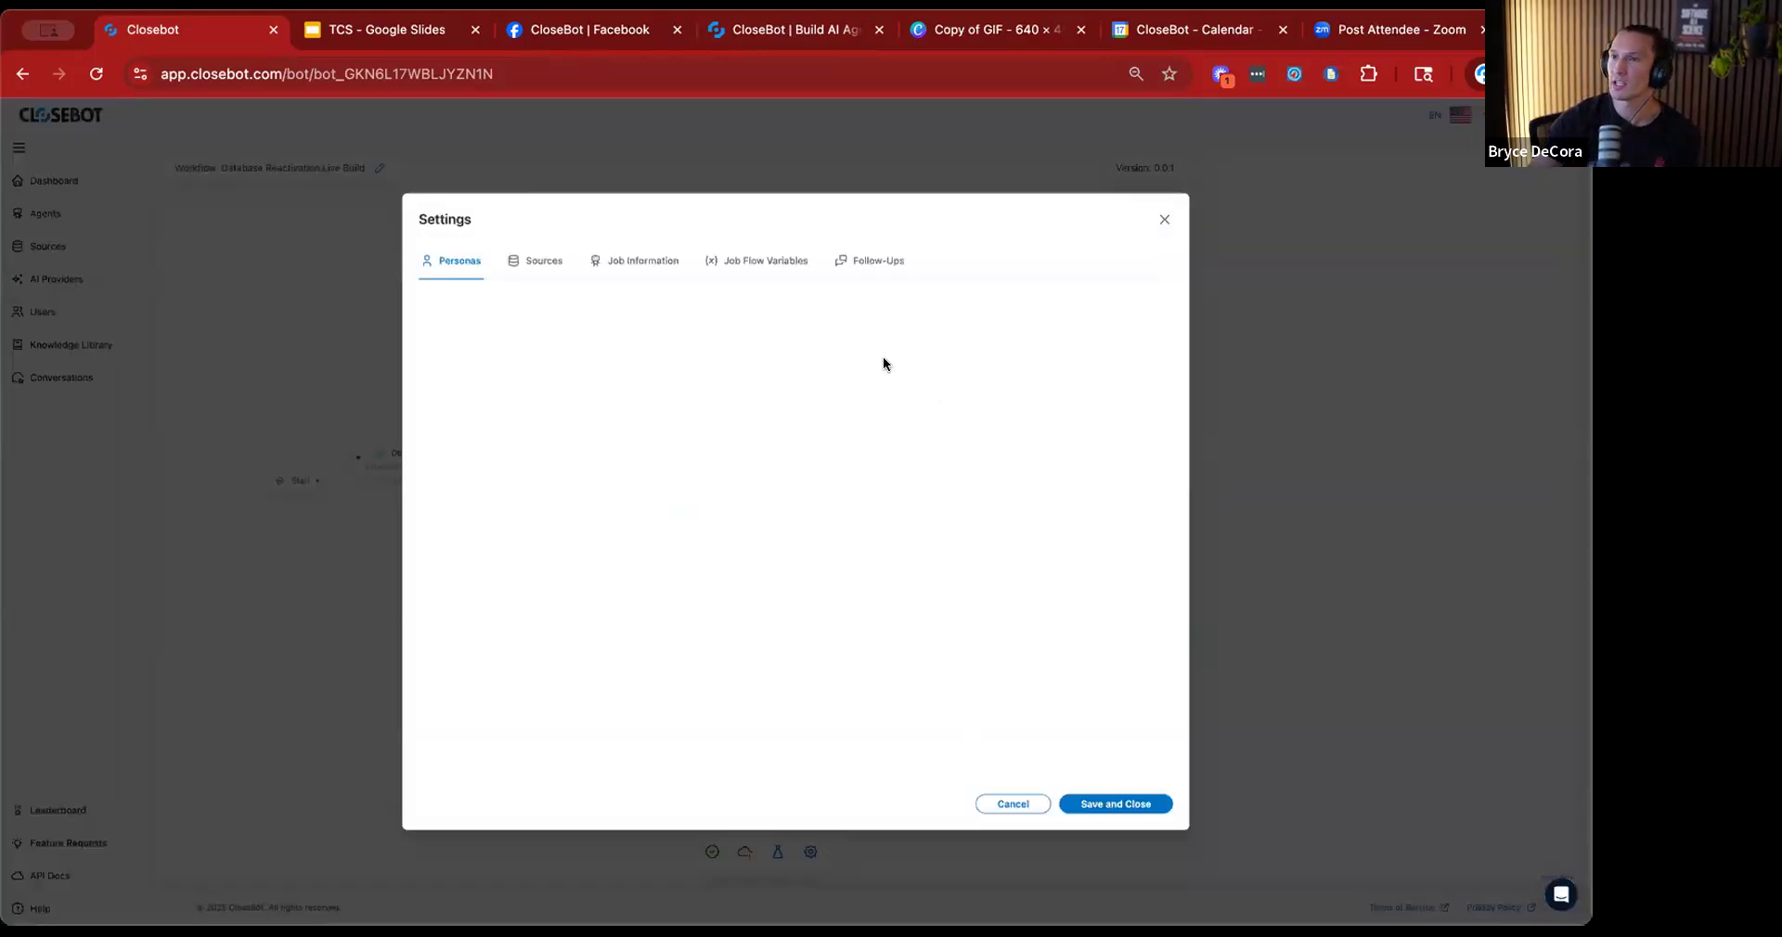
click(739, 262)
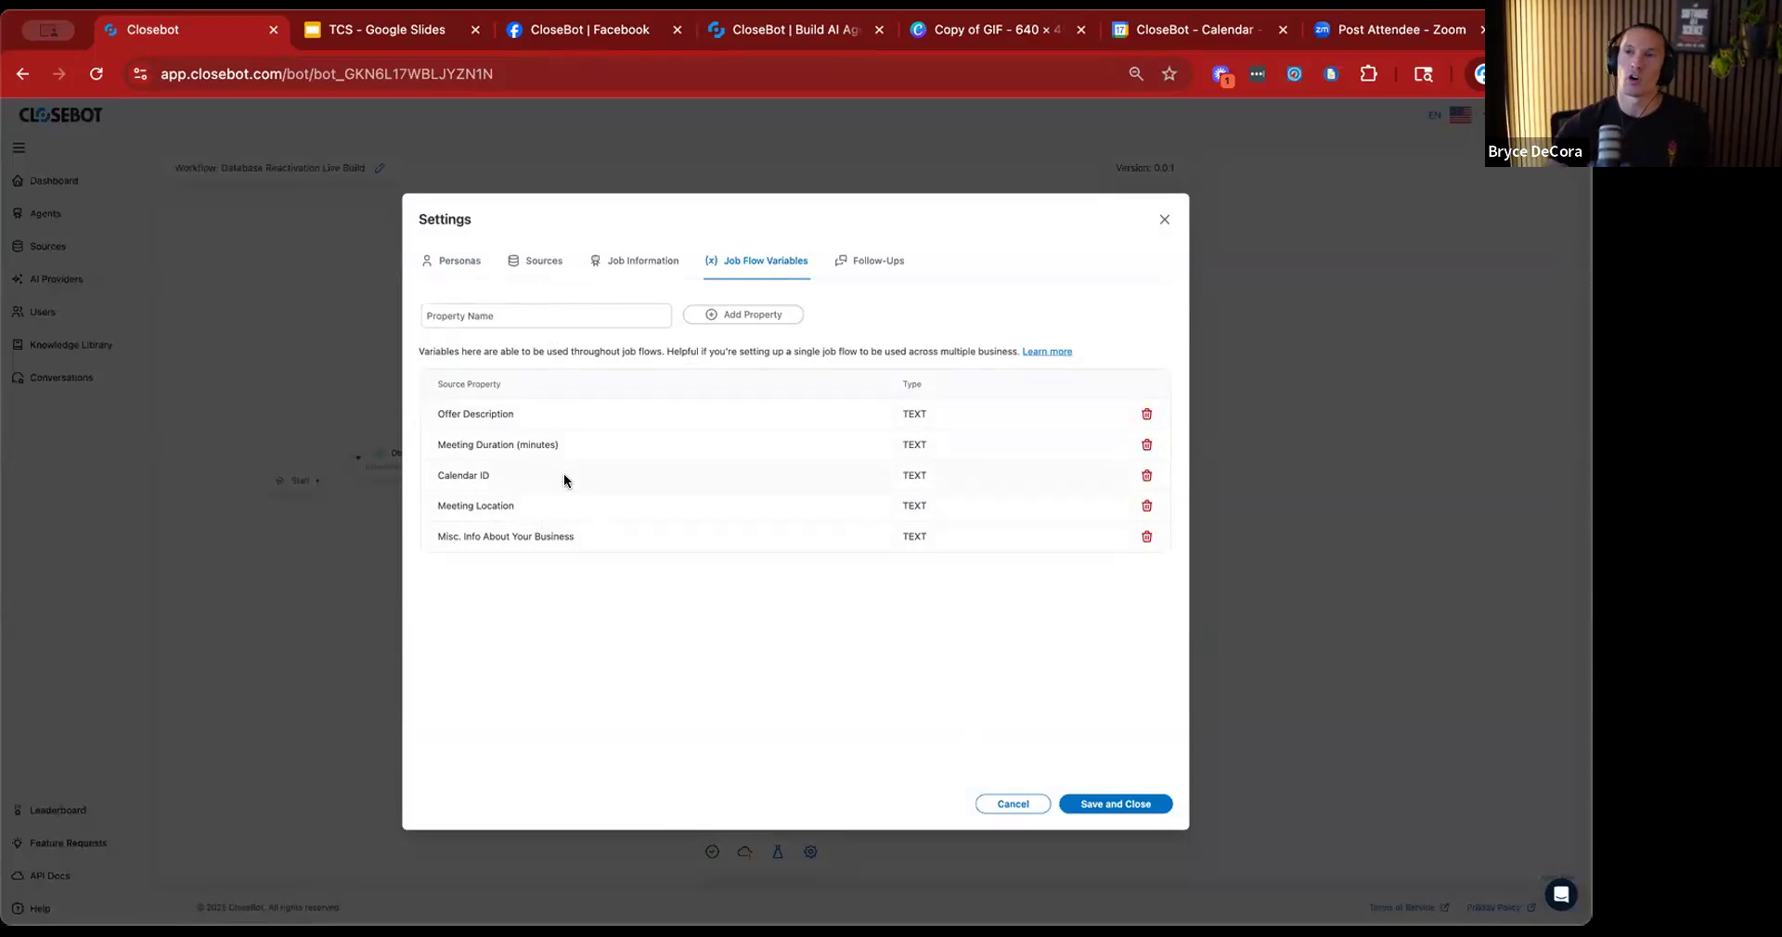
click(583, 307)
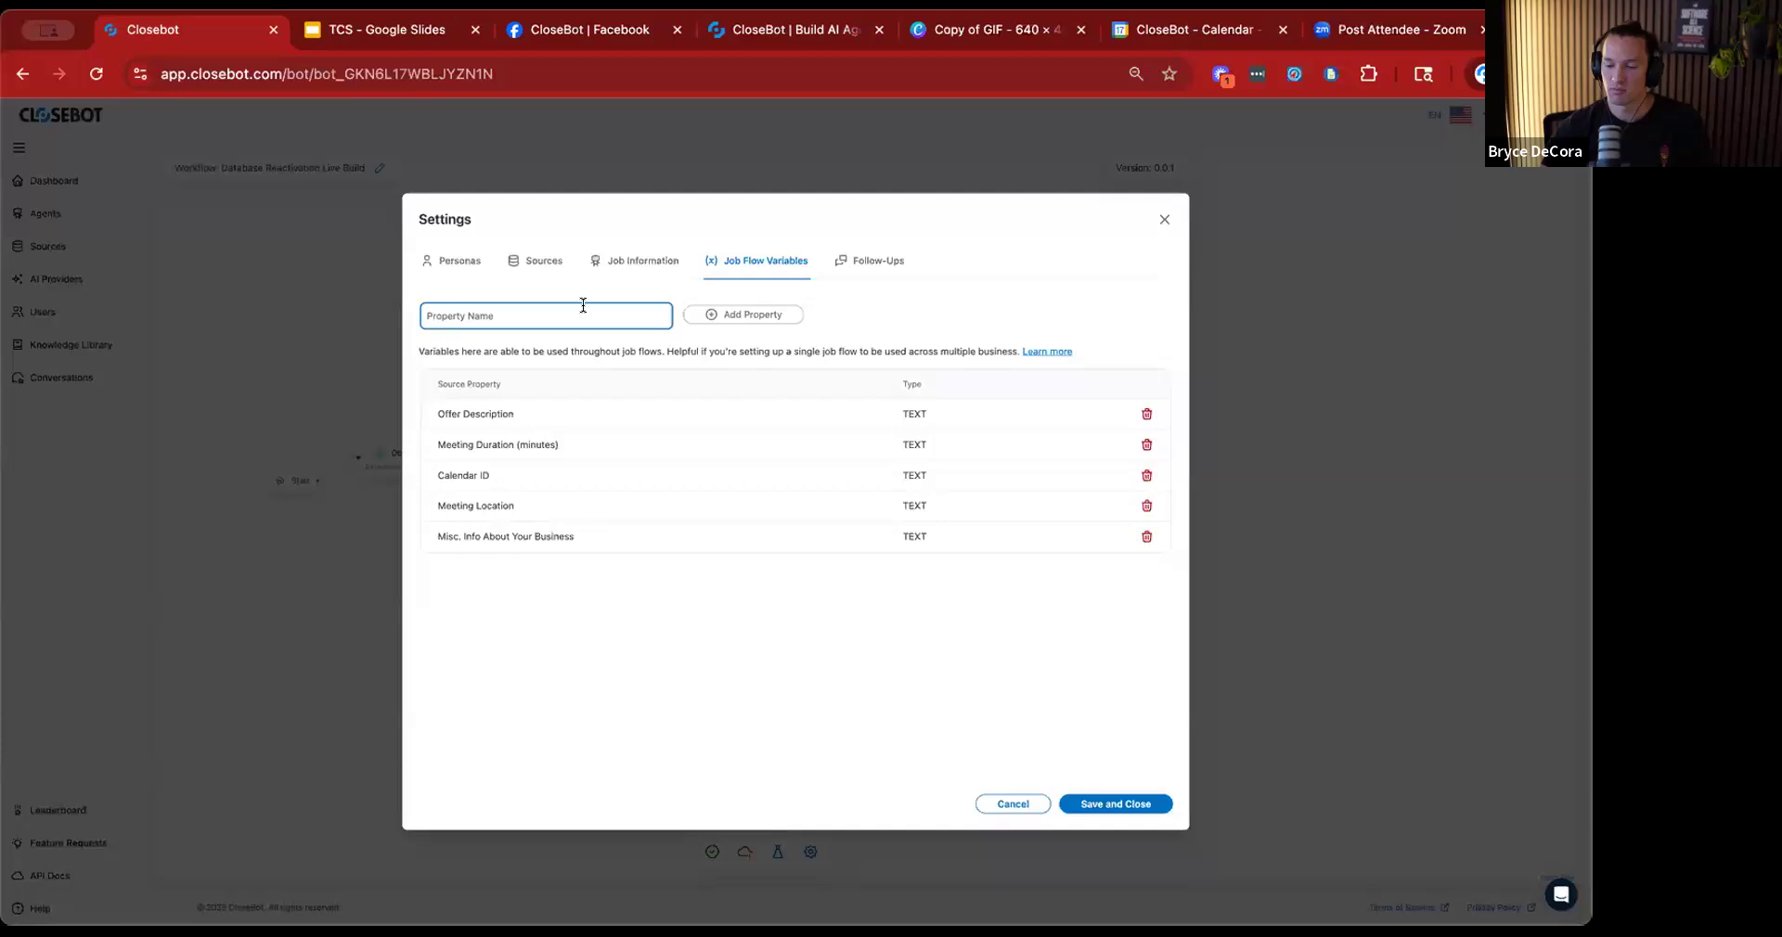
text(Test)
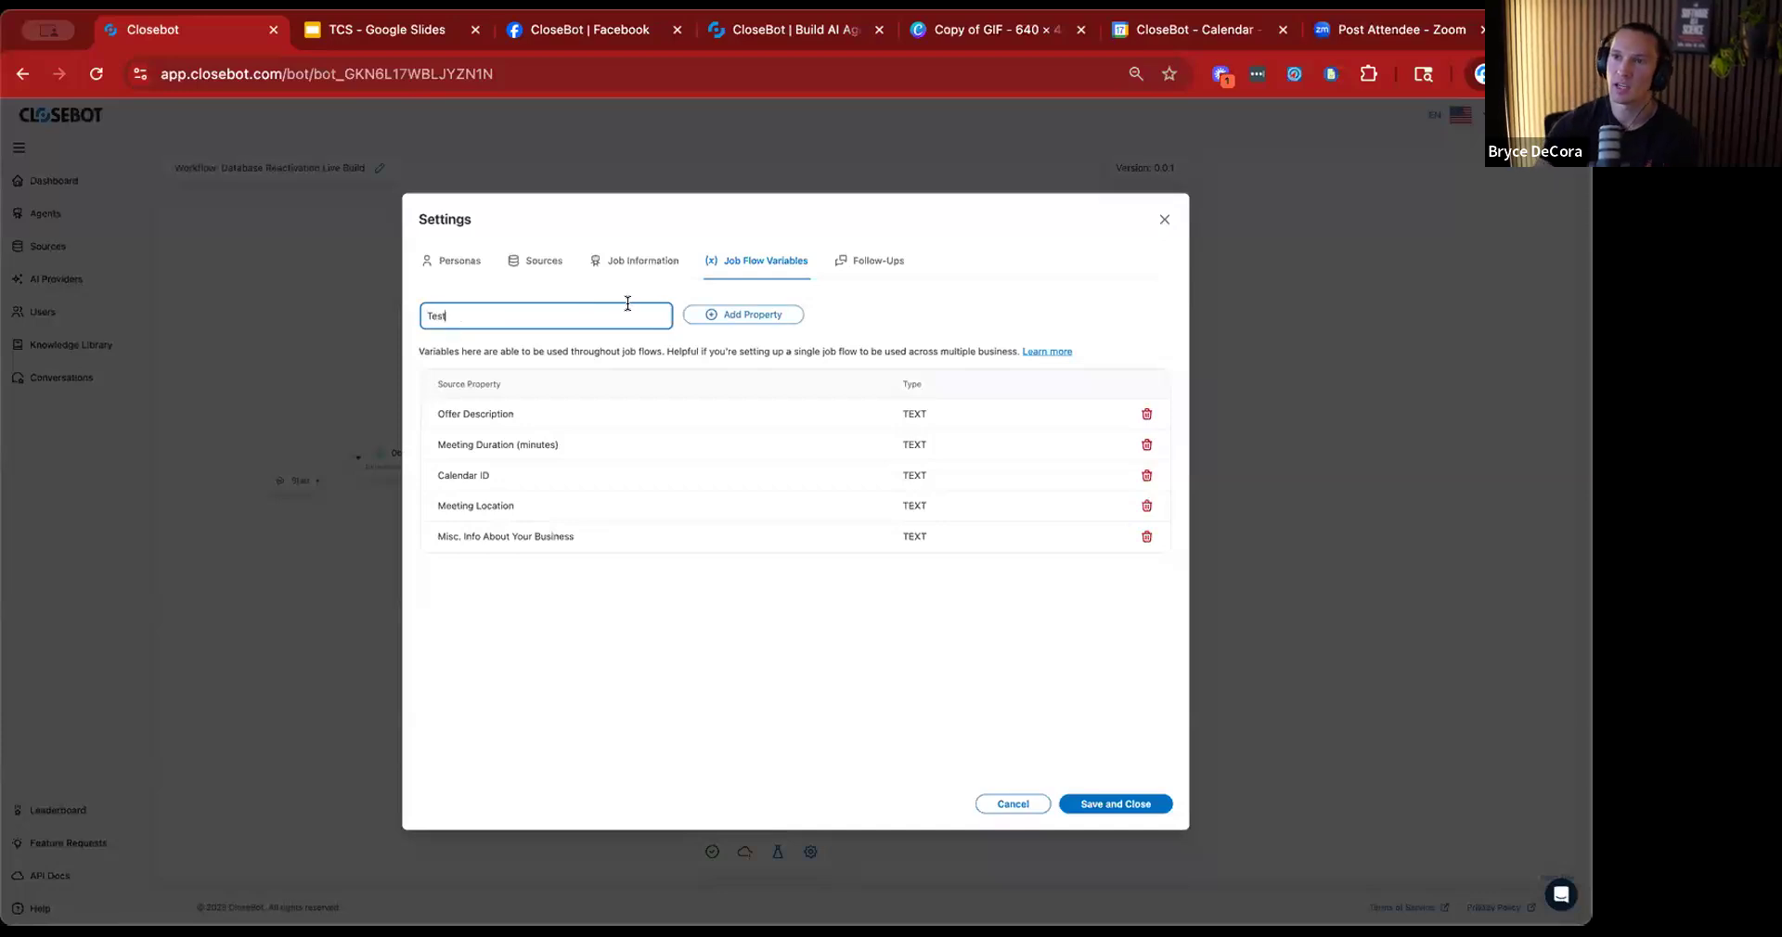
click(707, 314)
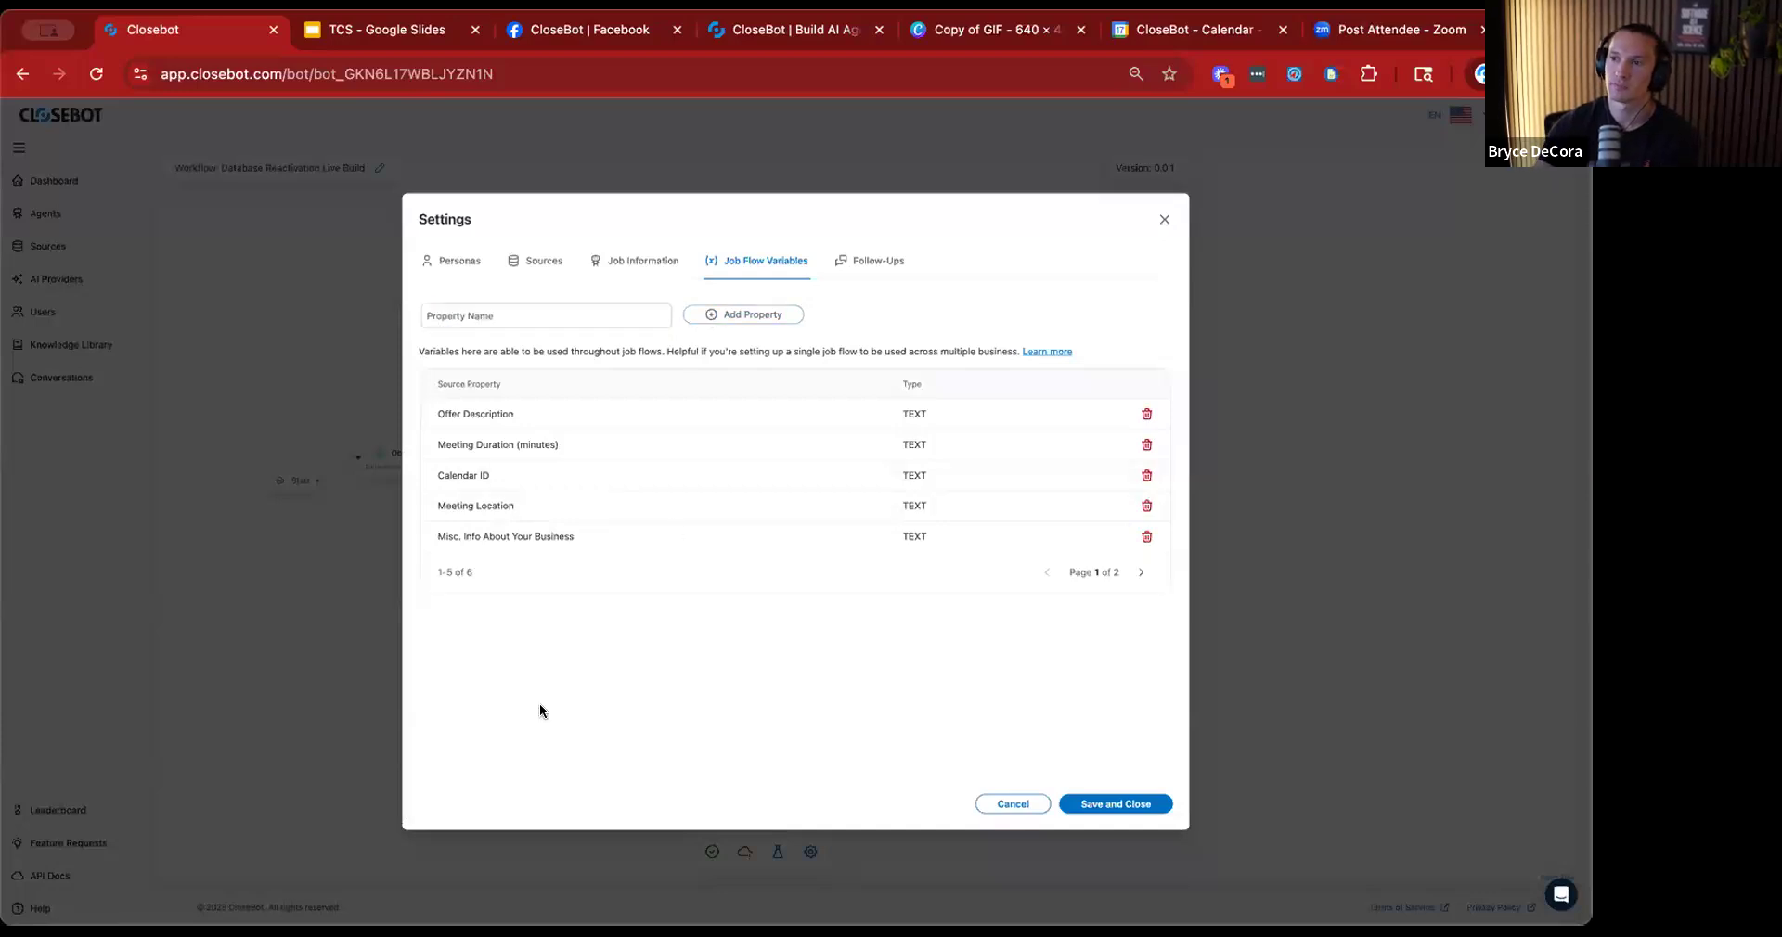
click(1140, 572)
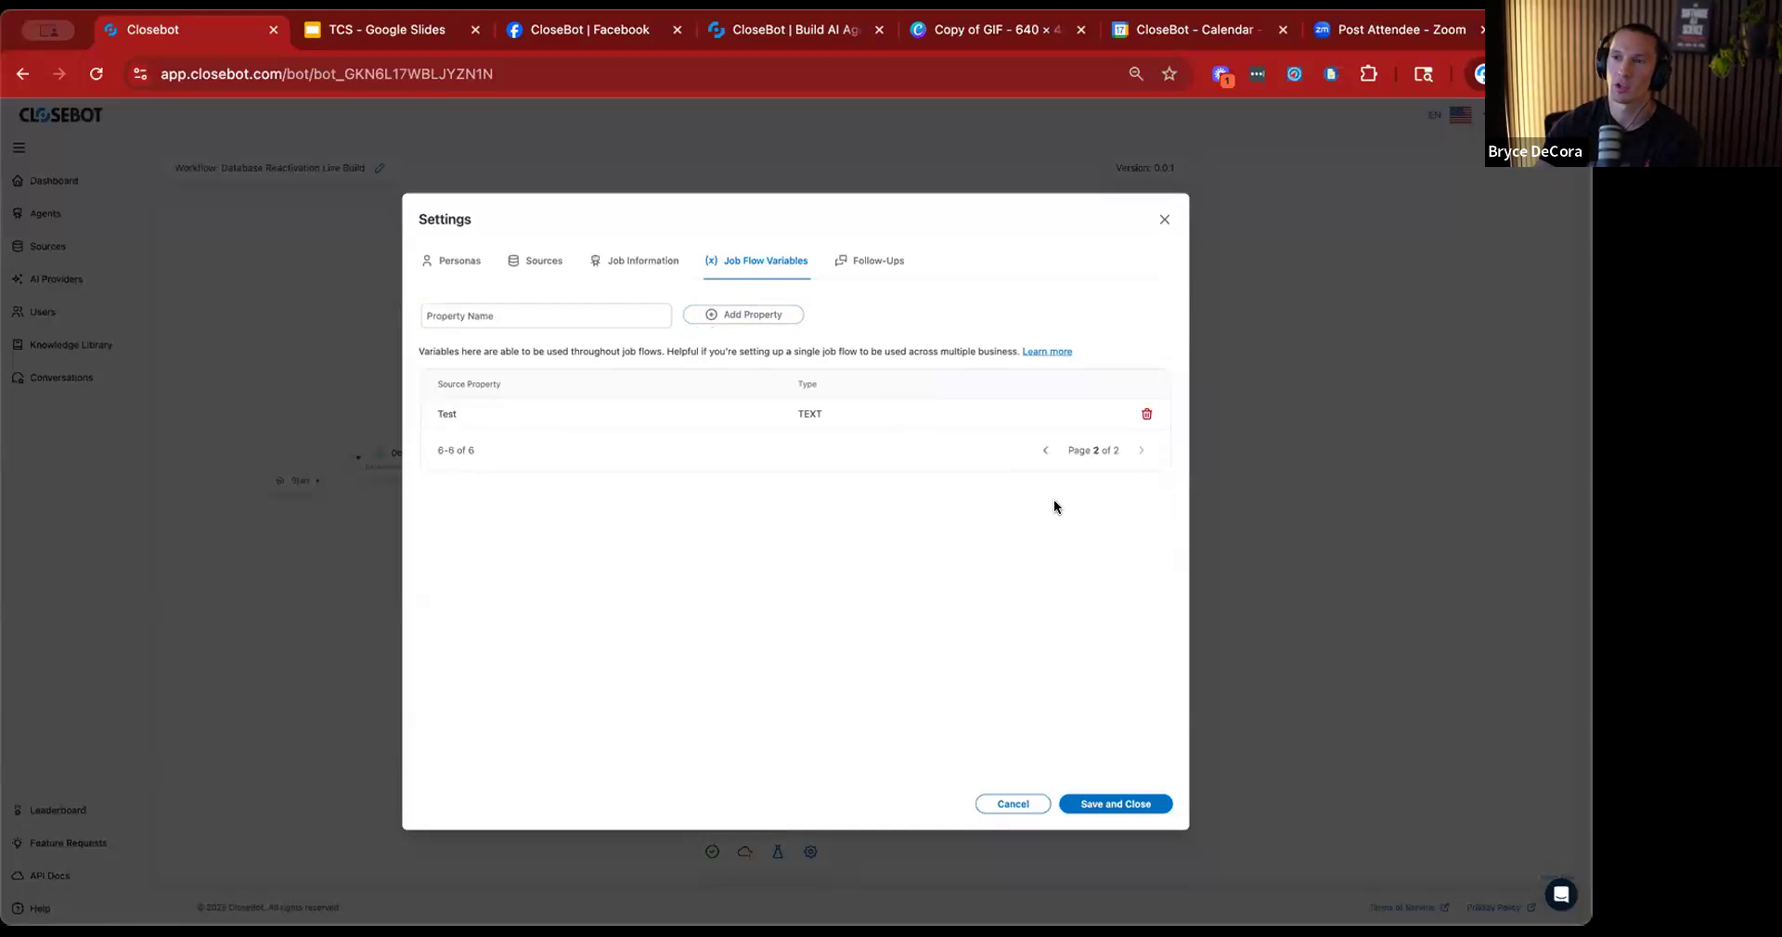
click(1040, 452)
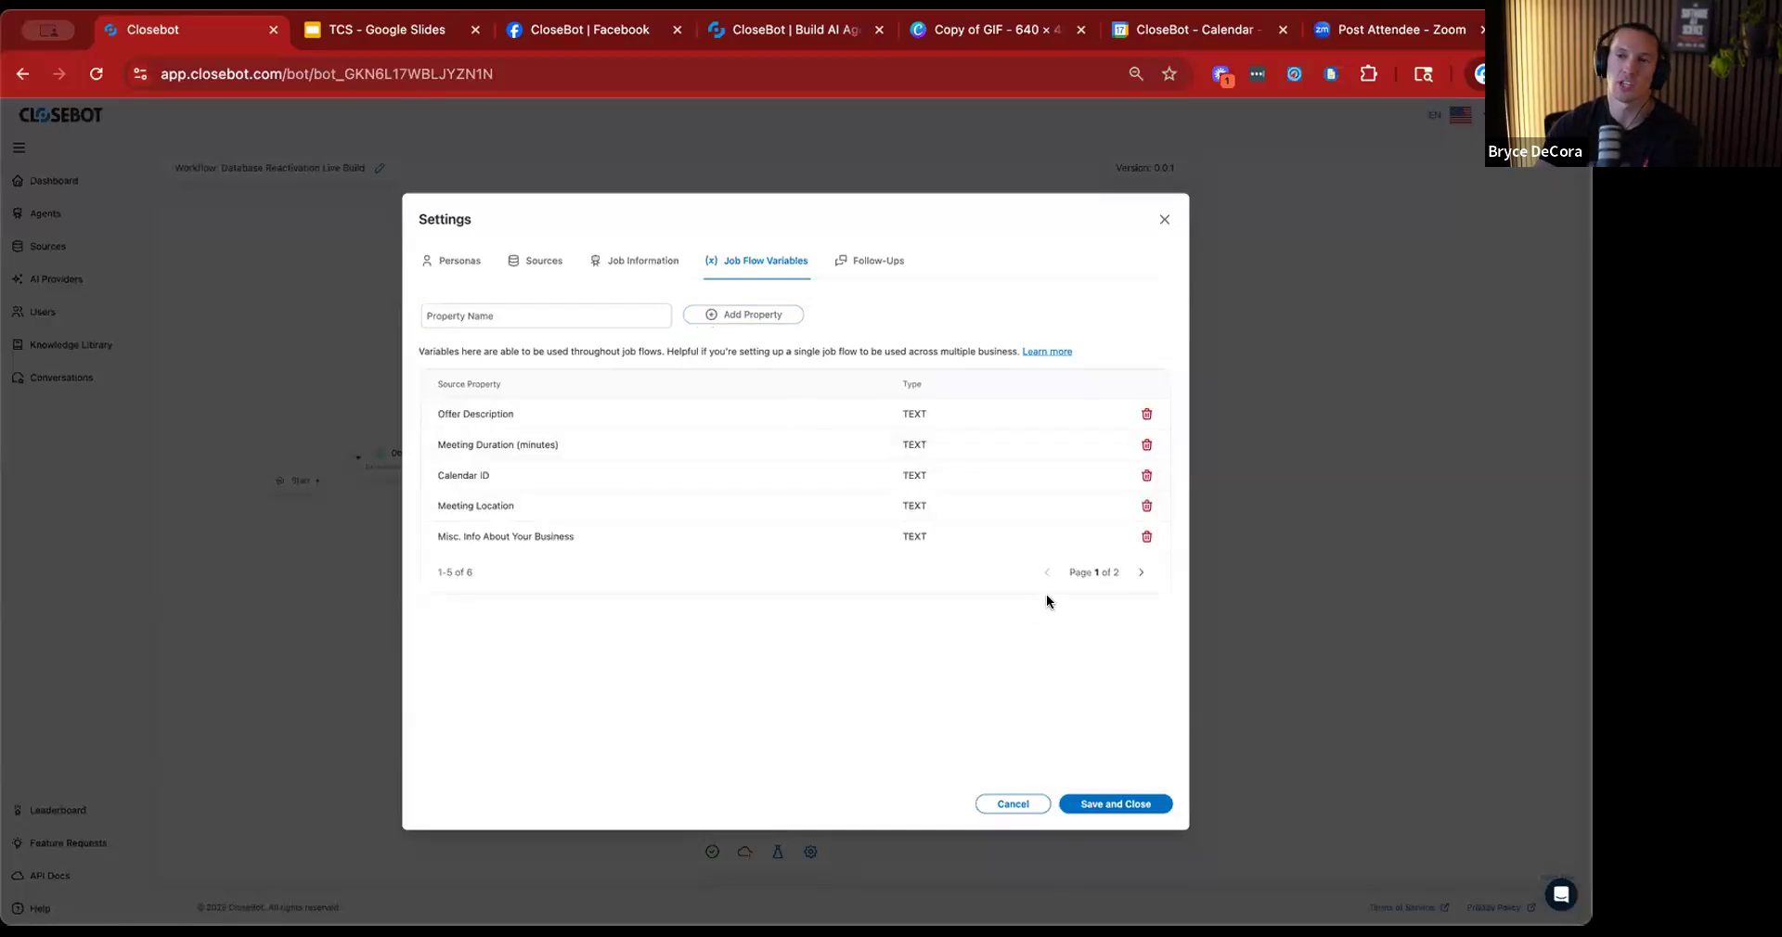
Delete the "Test" job flow variable and save the settings.
click(1140, 571)
click(1145, 416)
click(1114, 804)
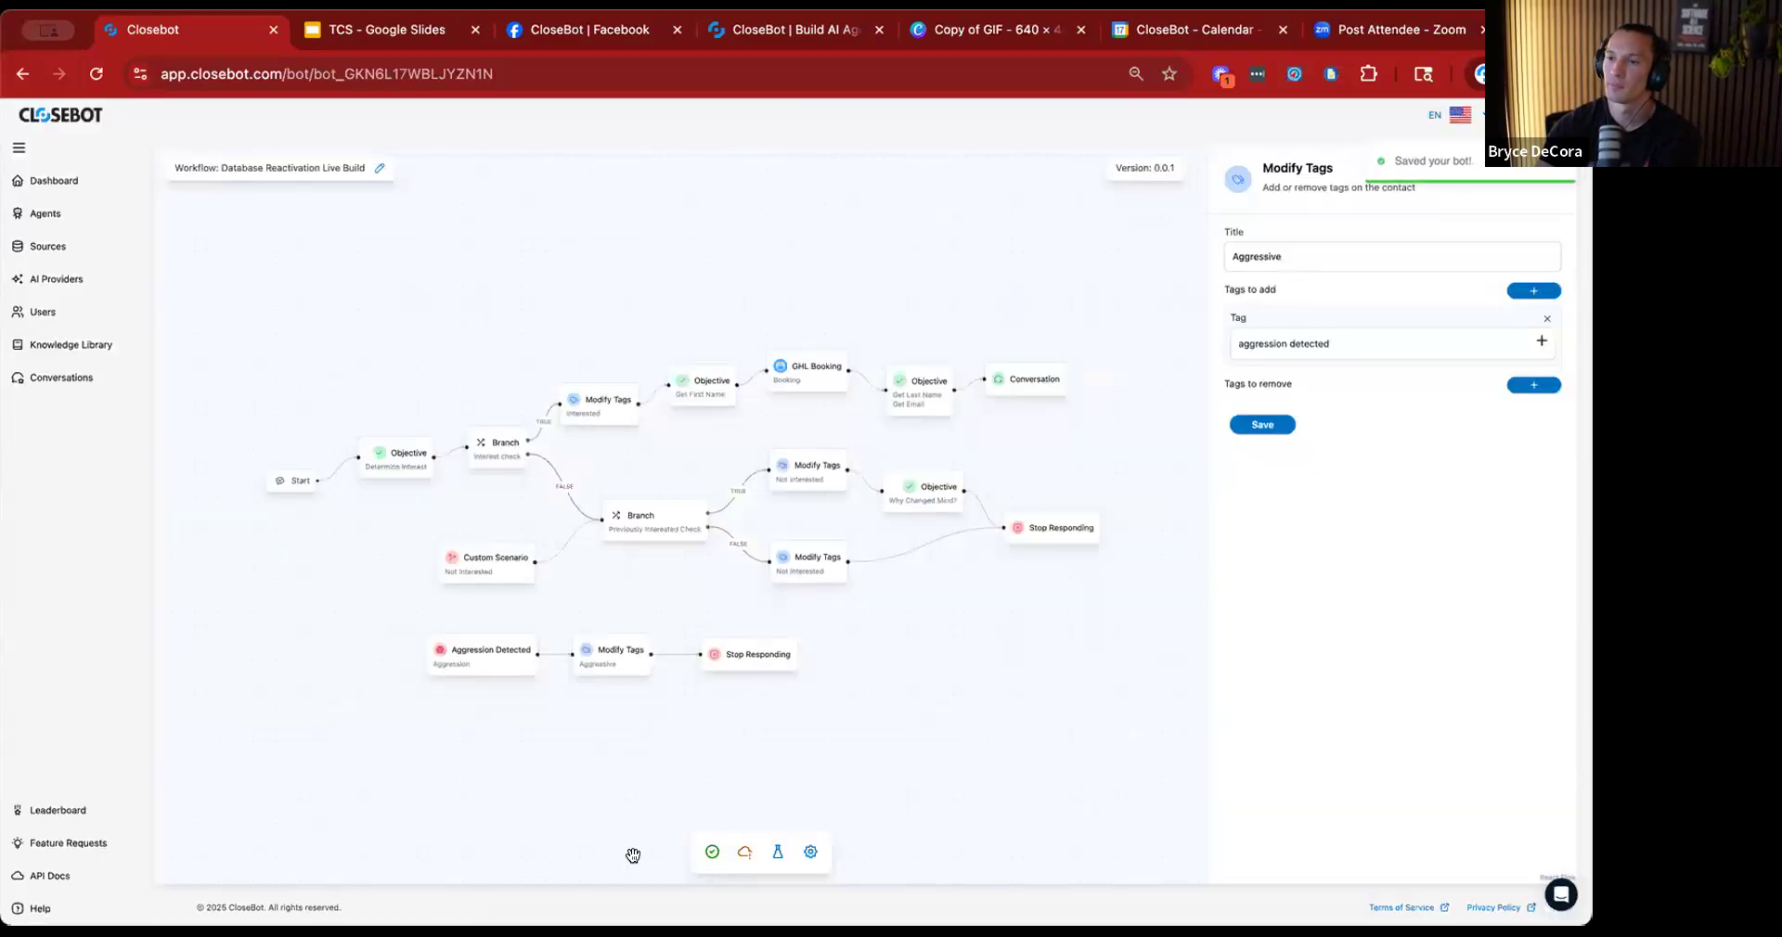
Reopen the job flow settings to check the connected sources, and close them with a save.
click(810, 852)
click(516, 261)
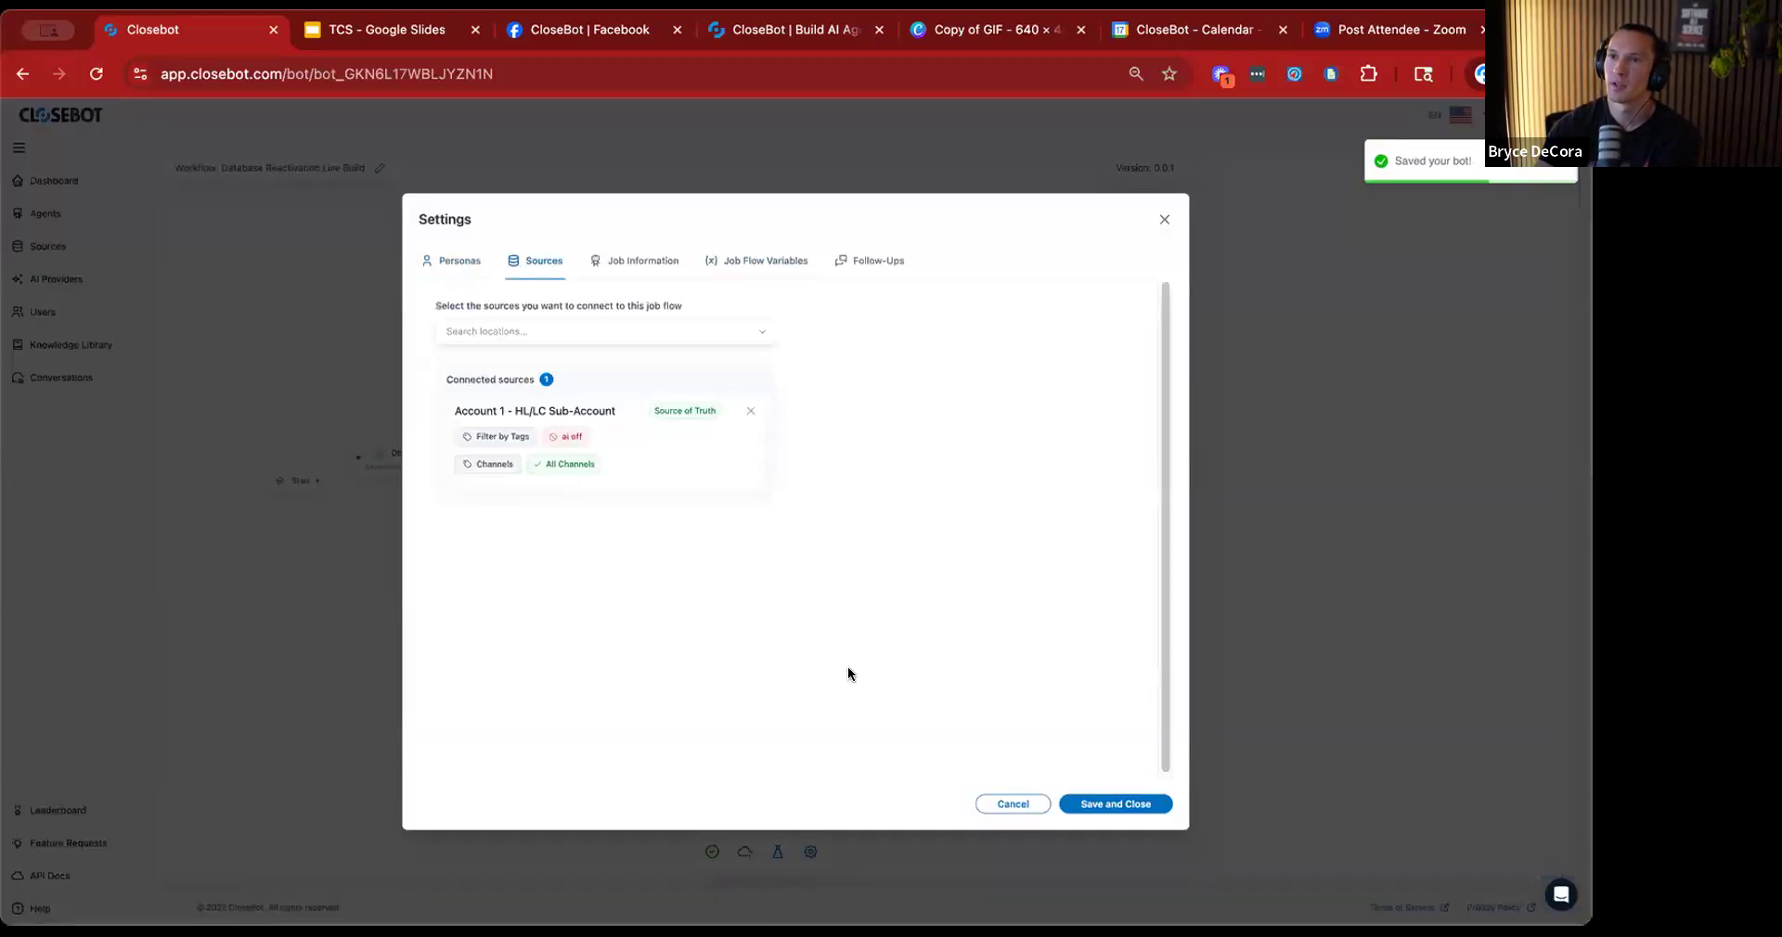
click(1095, 803)
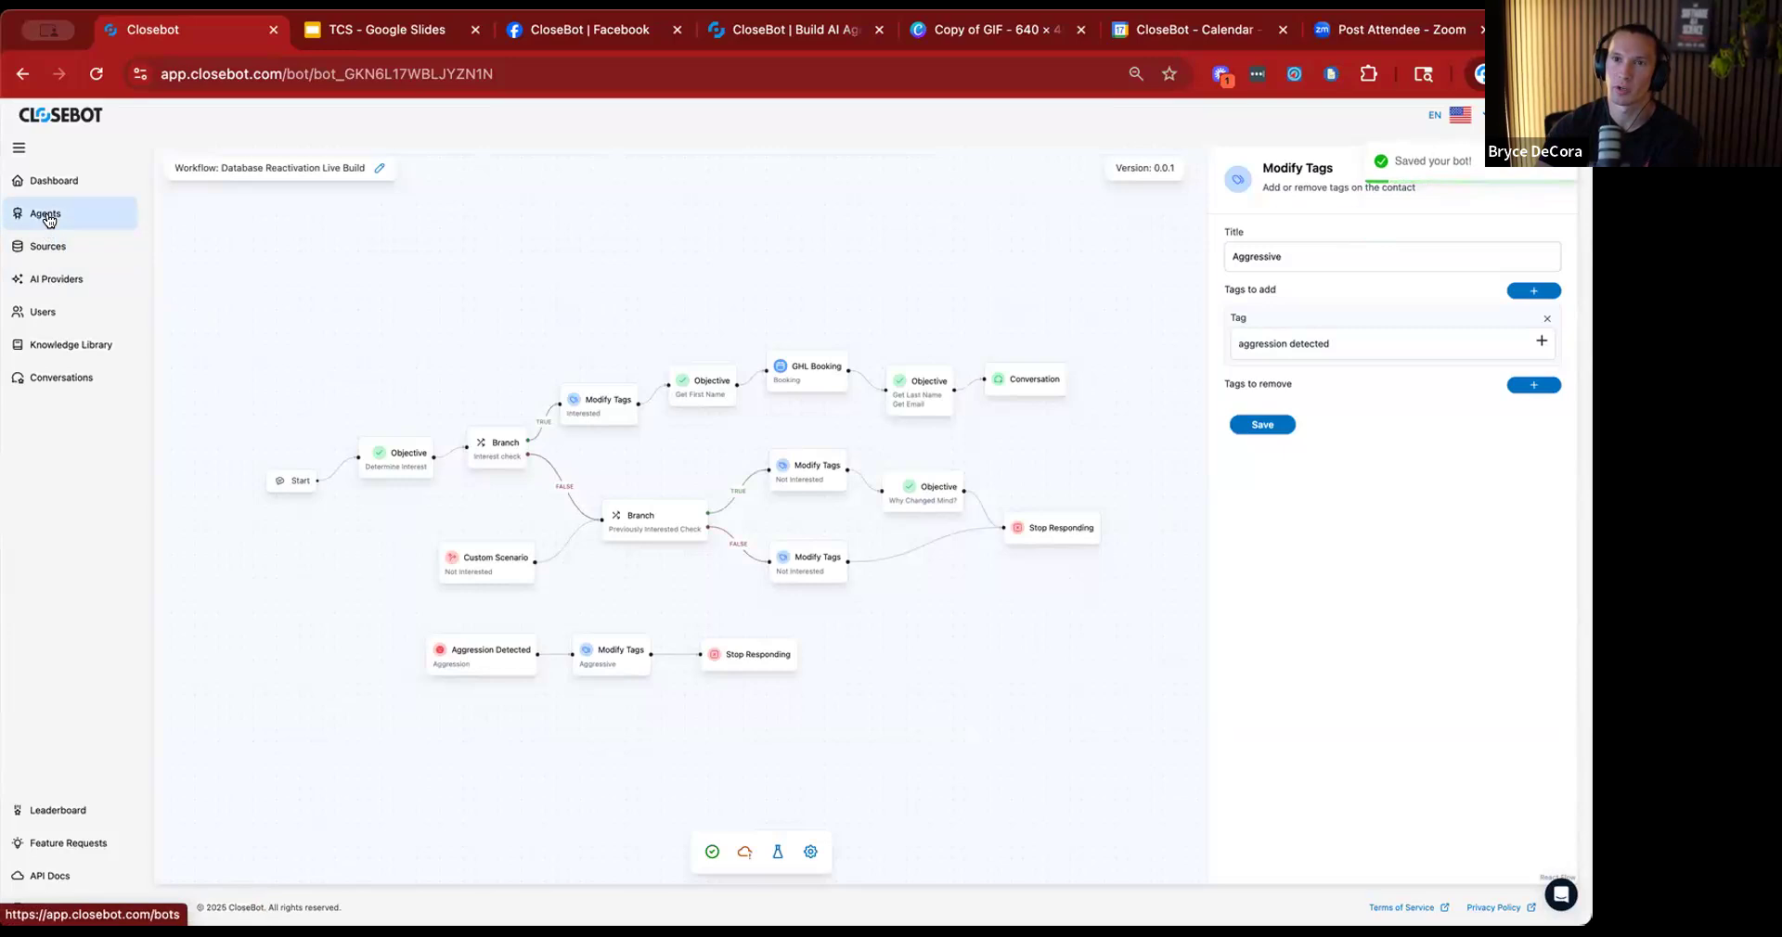
Edit the job flow variables of the Account 1 source and set Meeting Duration (minutes) to 30.
click(51, 247)
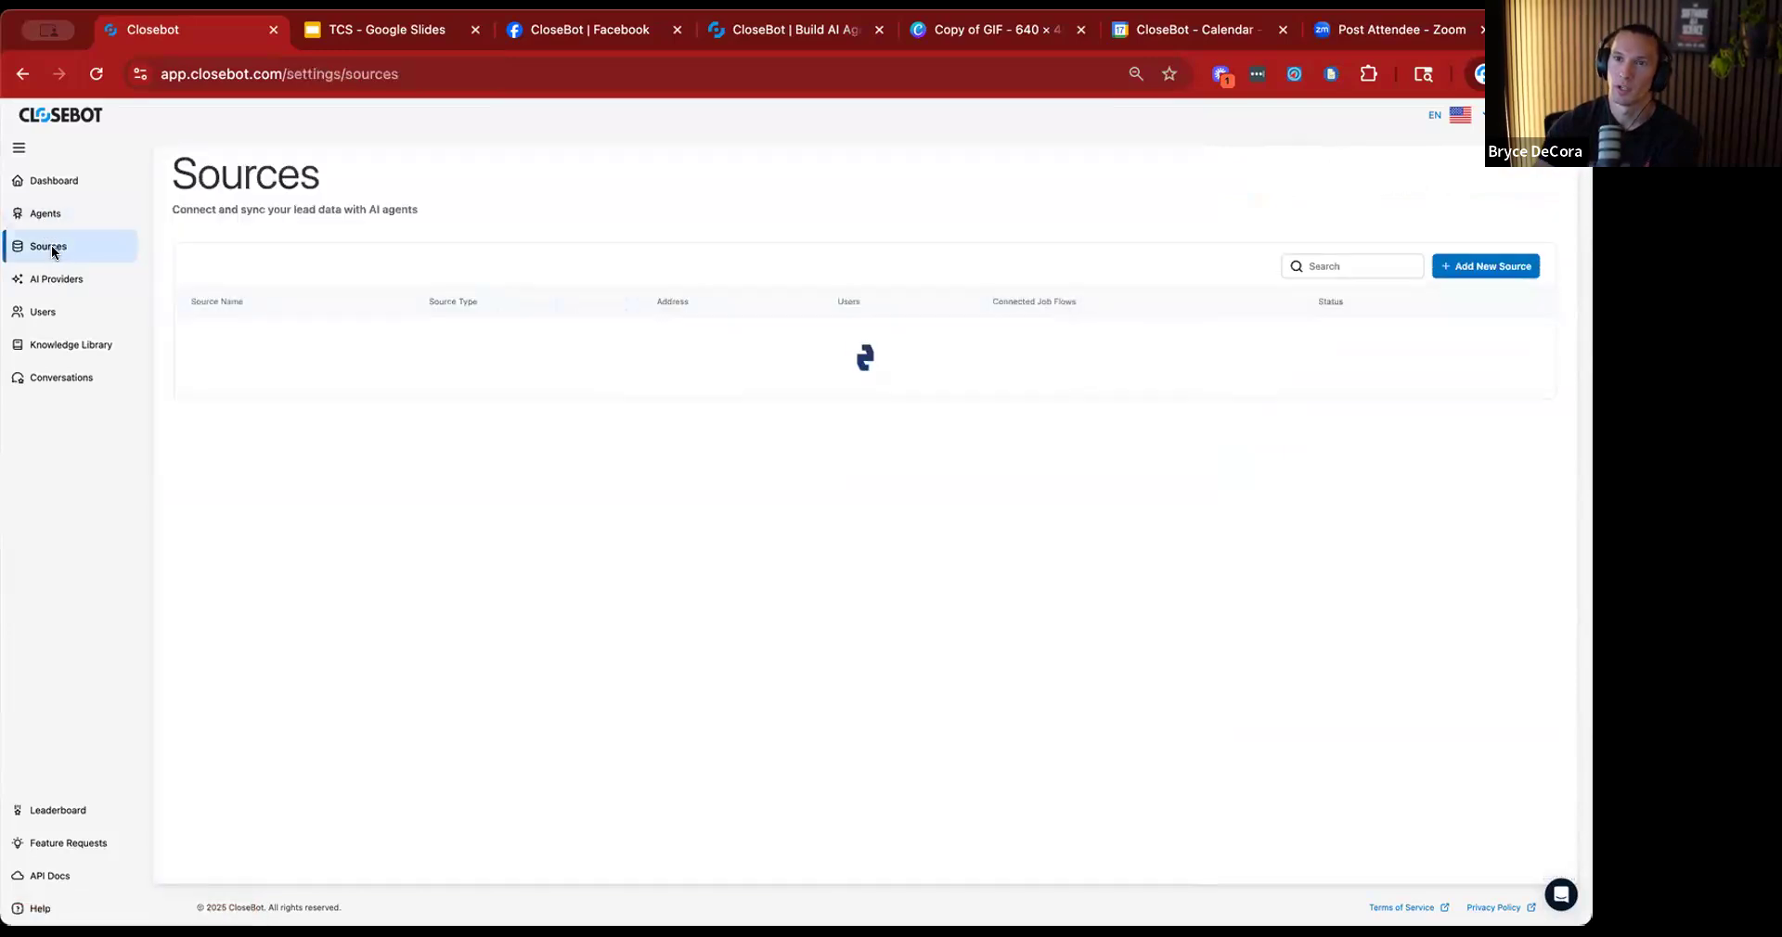
click(1531, 375)
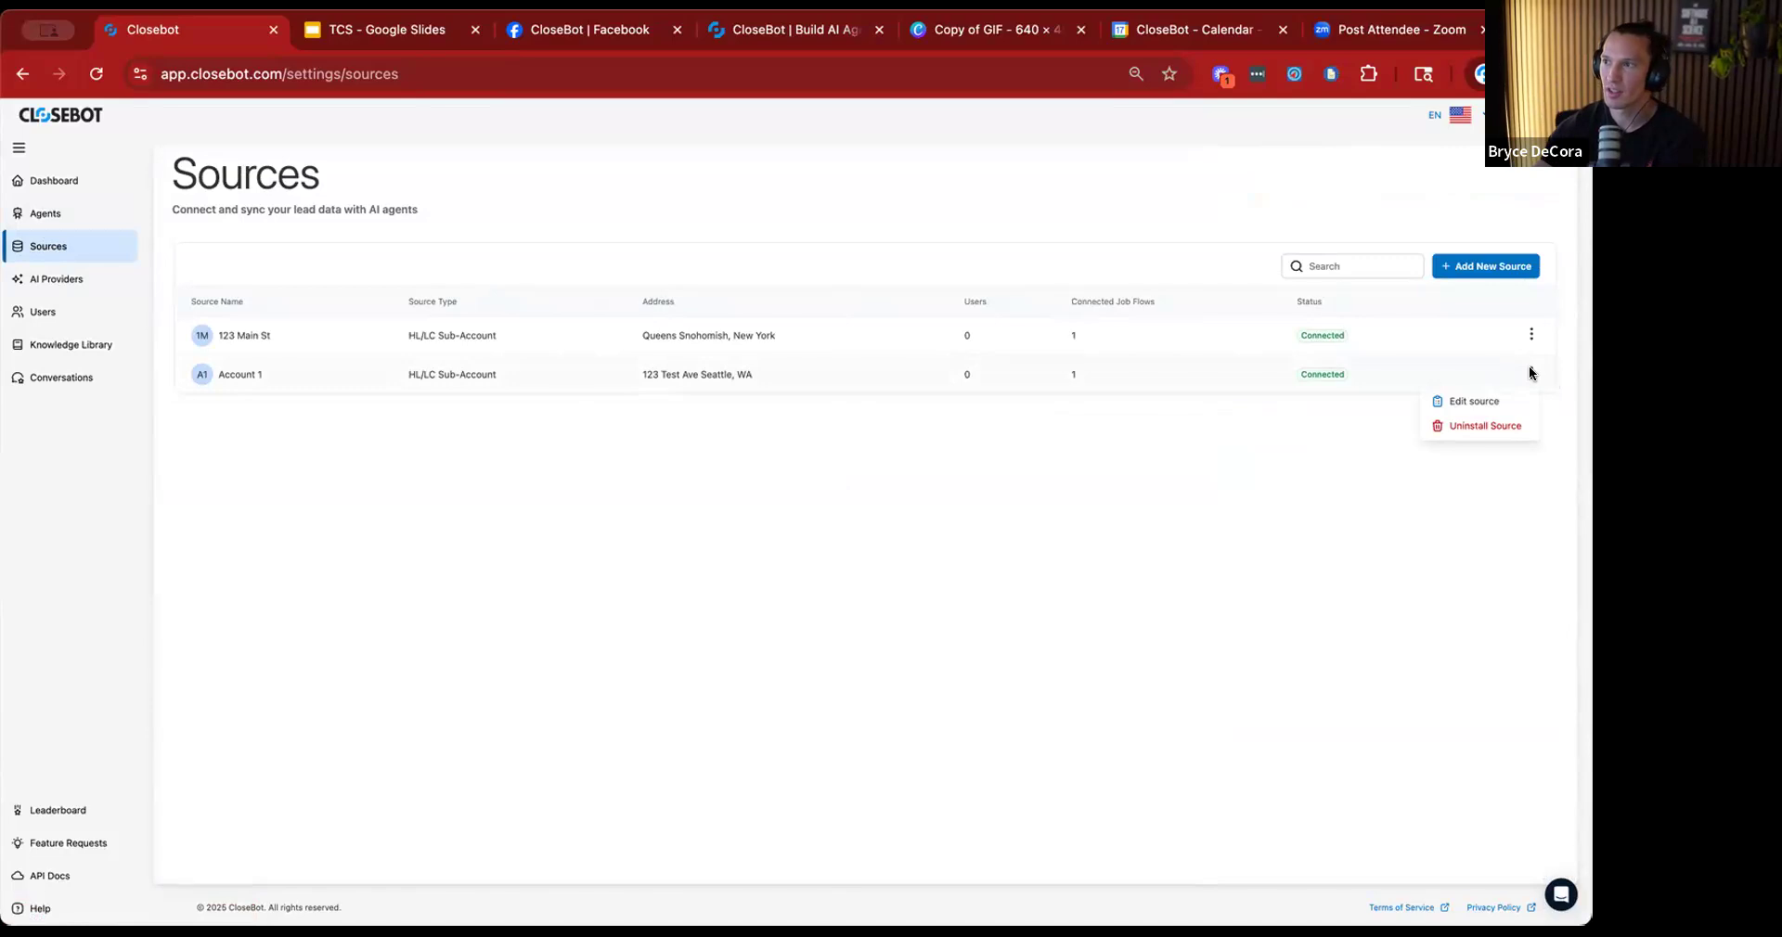
click(1466, 401)
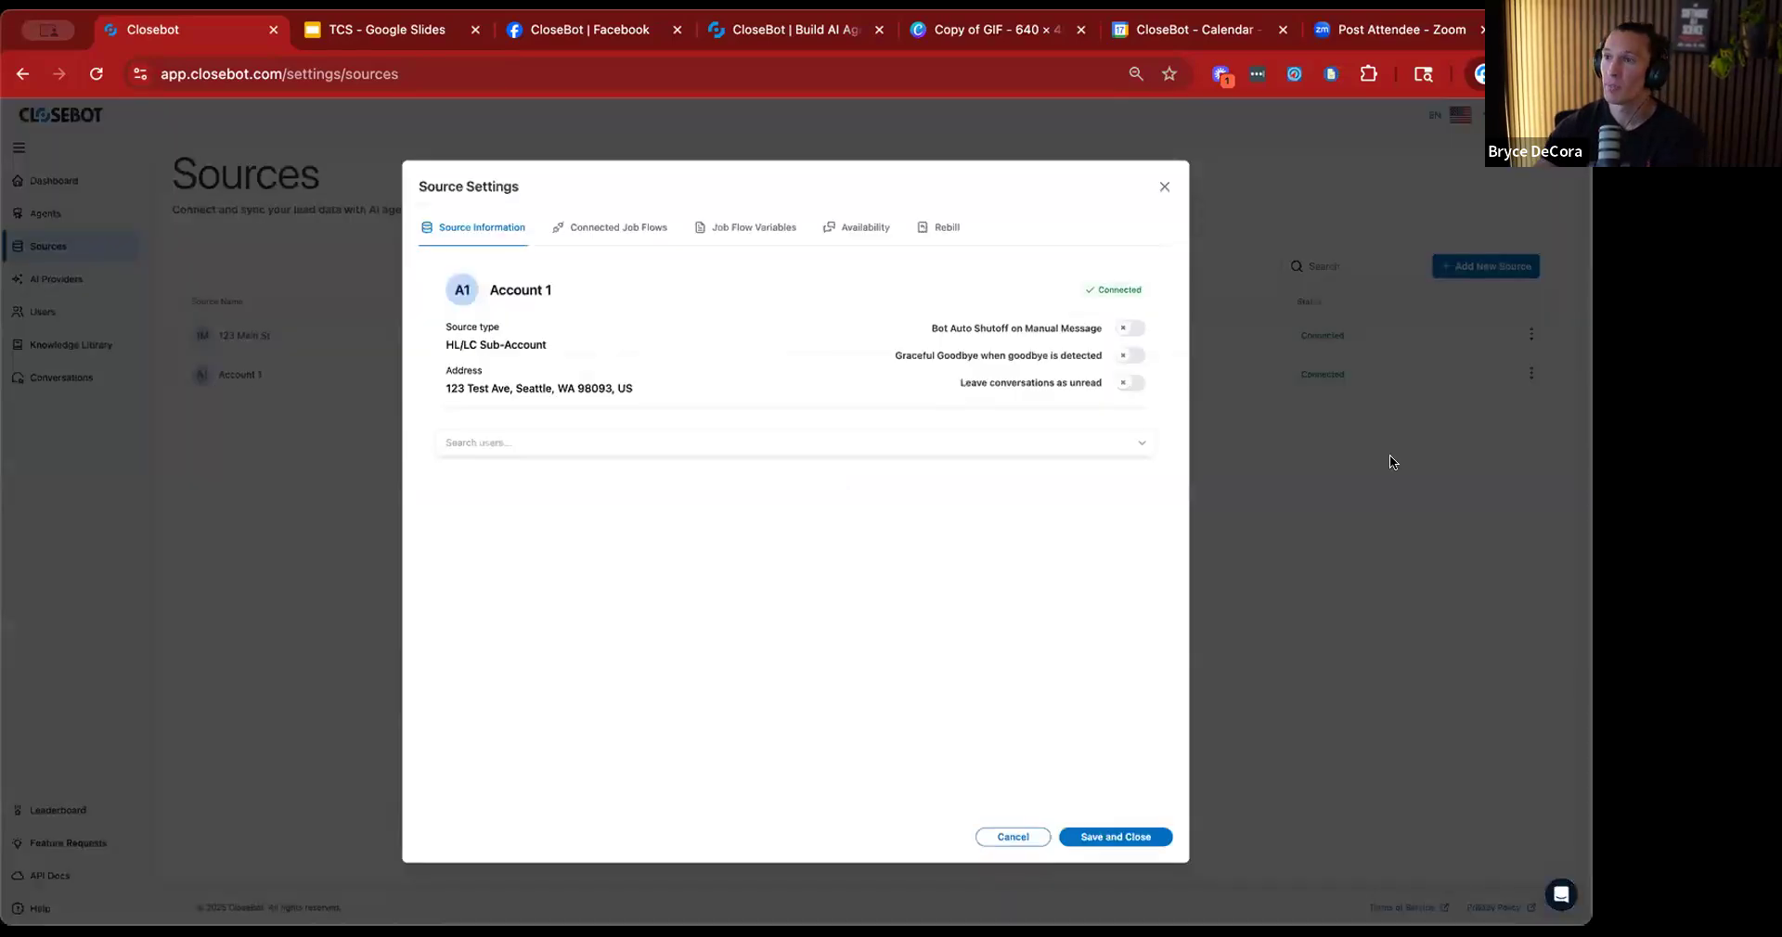
click(738, 225)
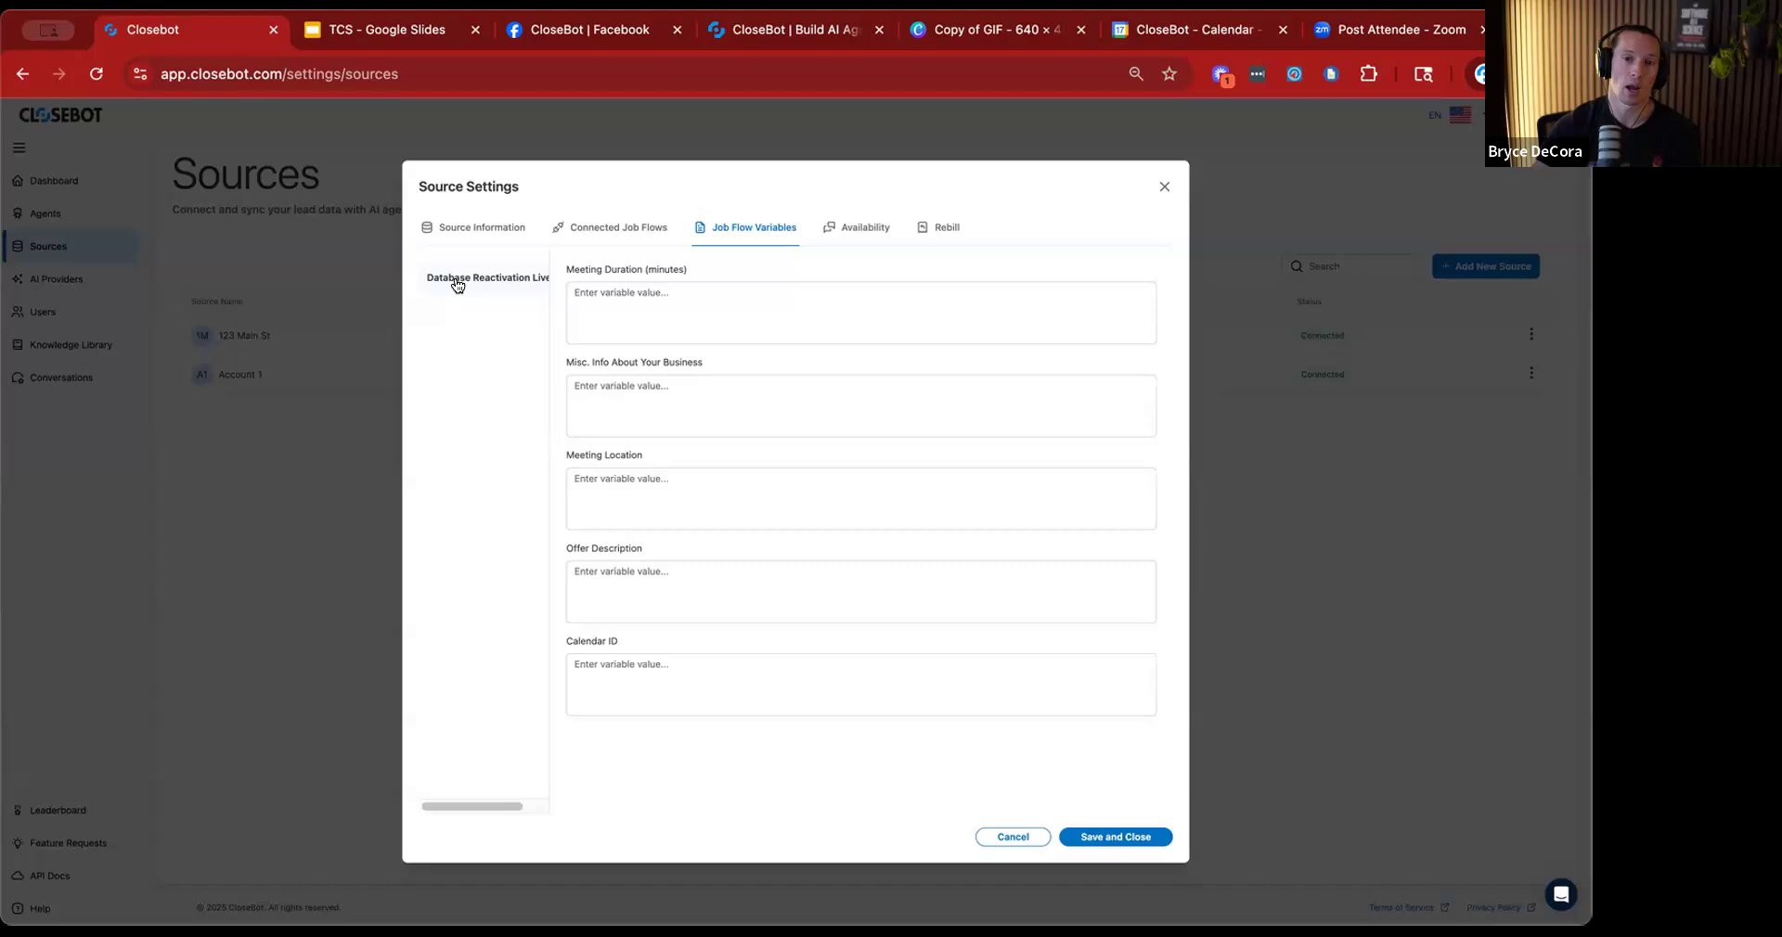
click(700, 298)
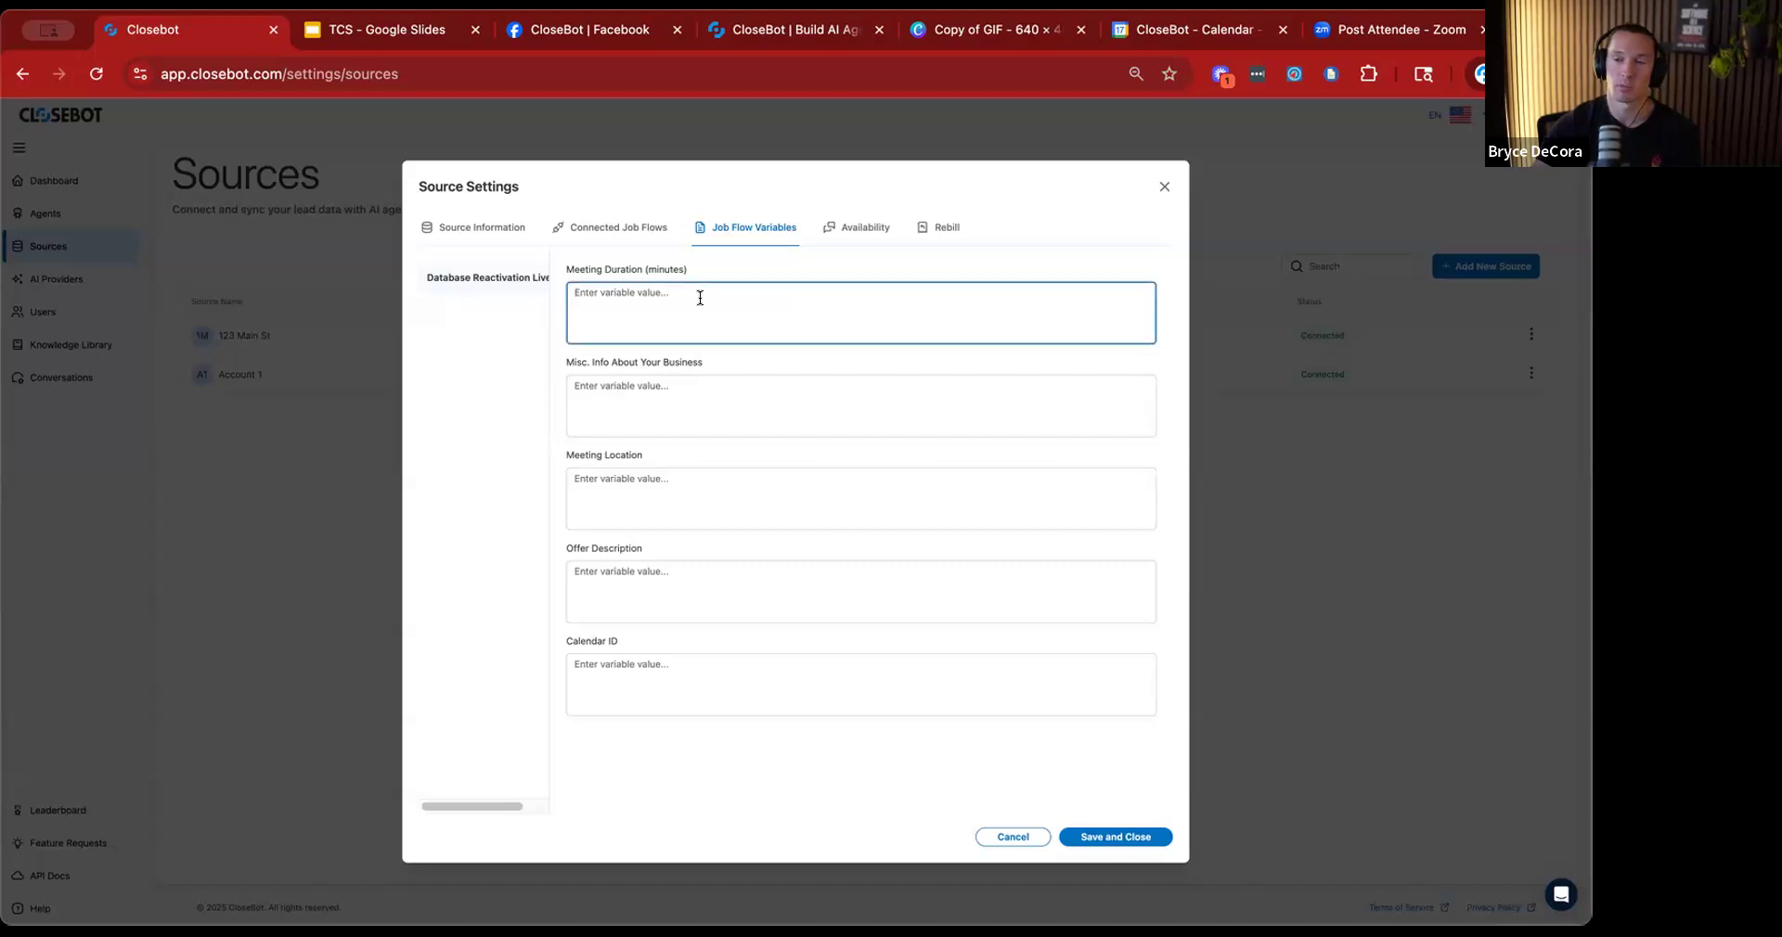
text(30)
key(Tab)
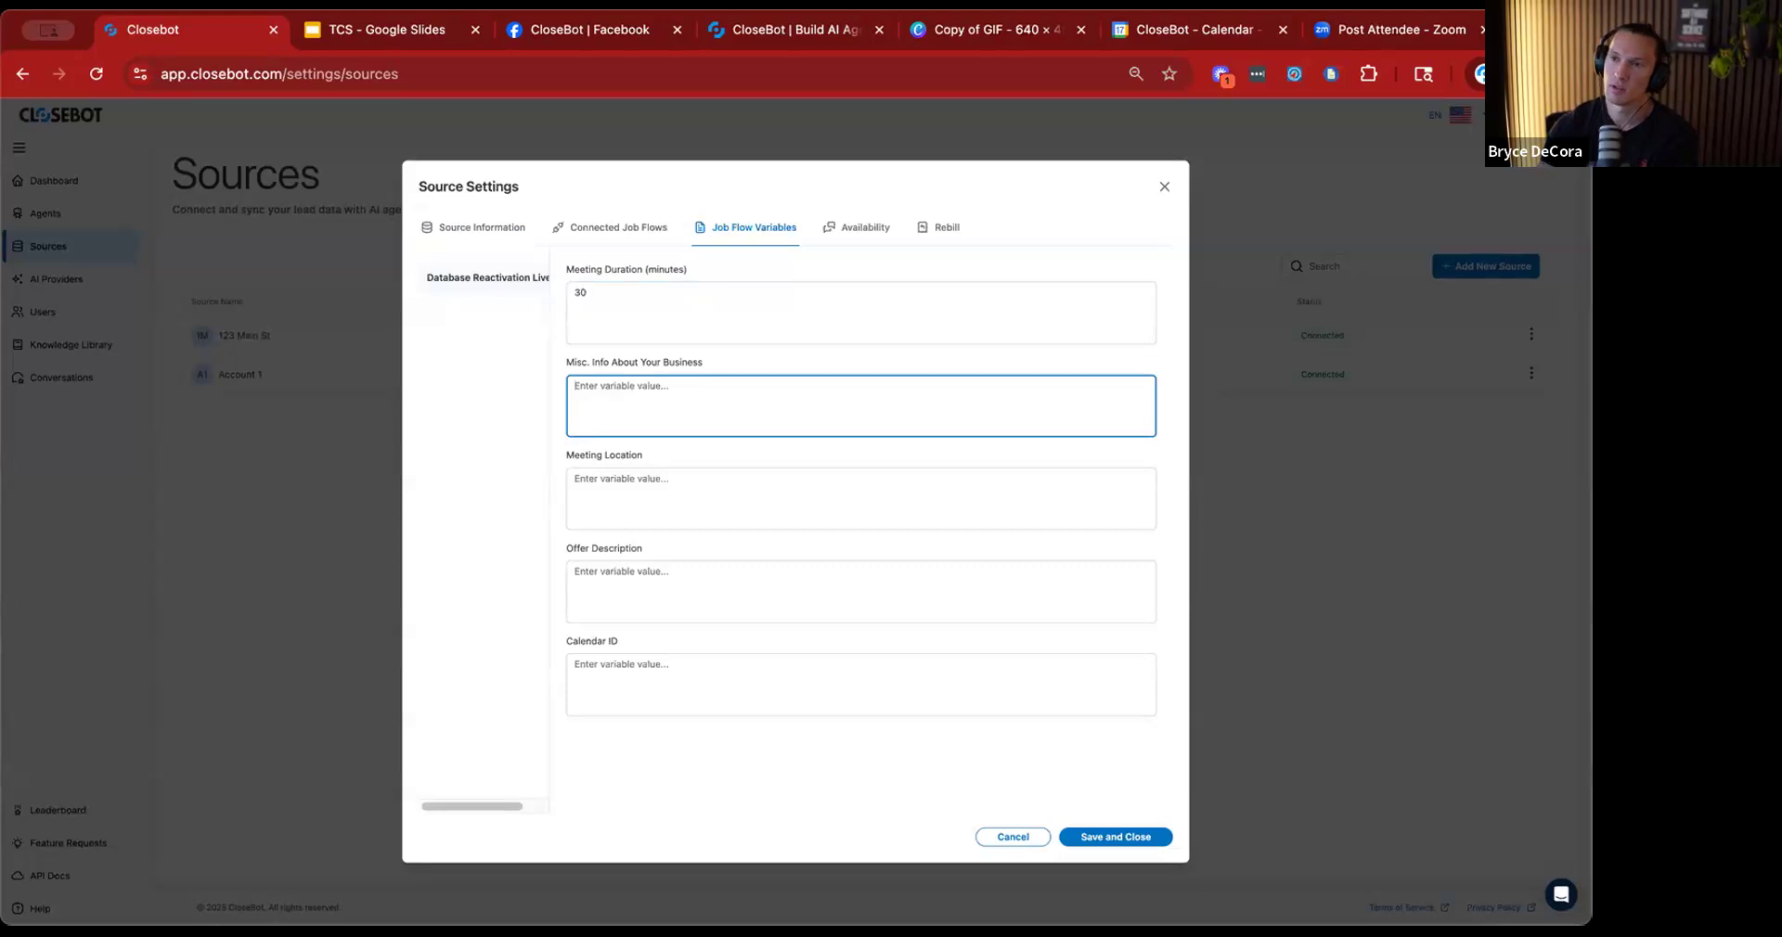
Enter "This is our family roofing business" as the misc. business info and "at the home" as the meeting location.
text(This is)
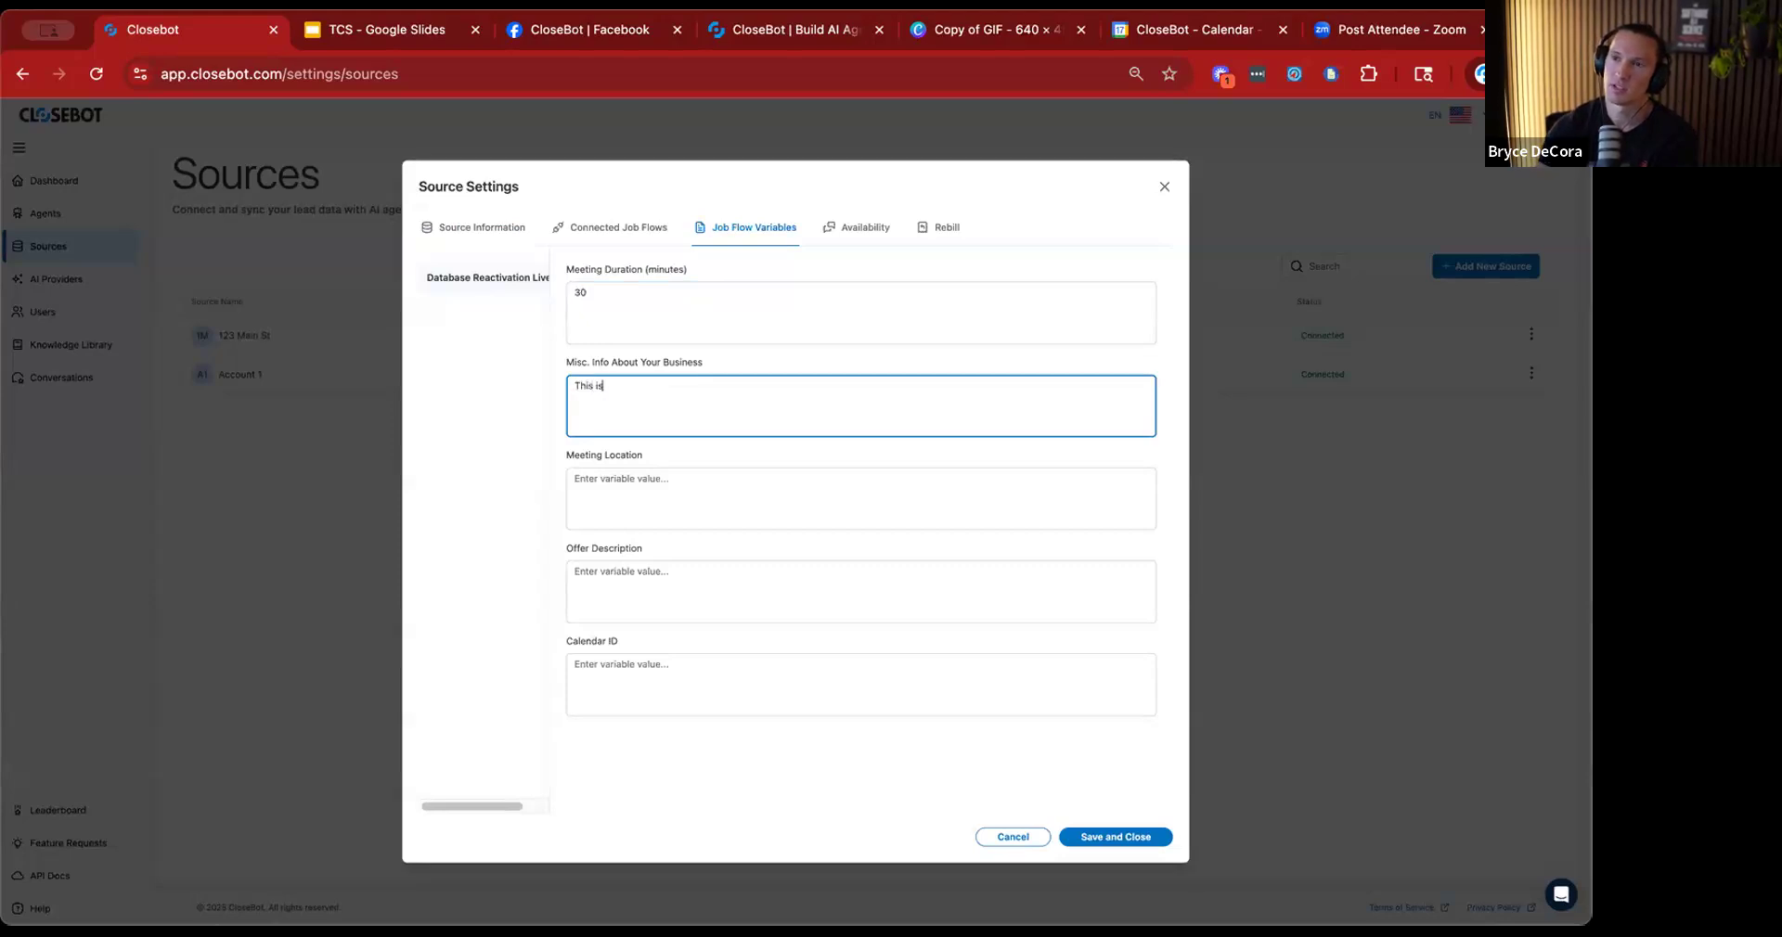
text( our family ro)
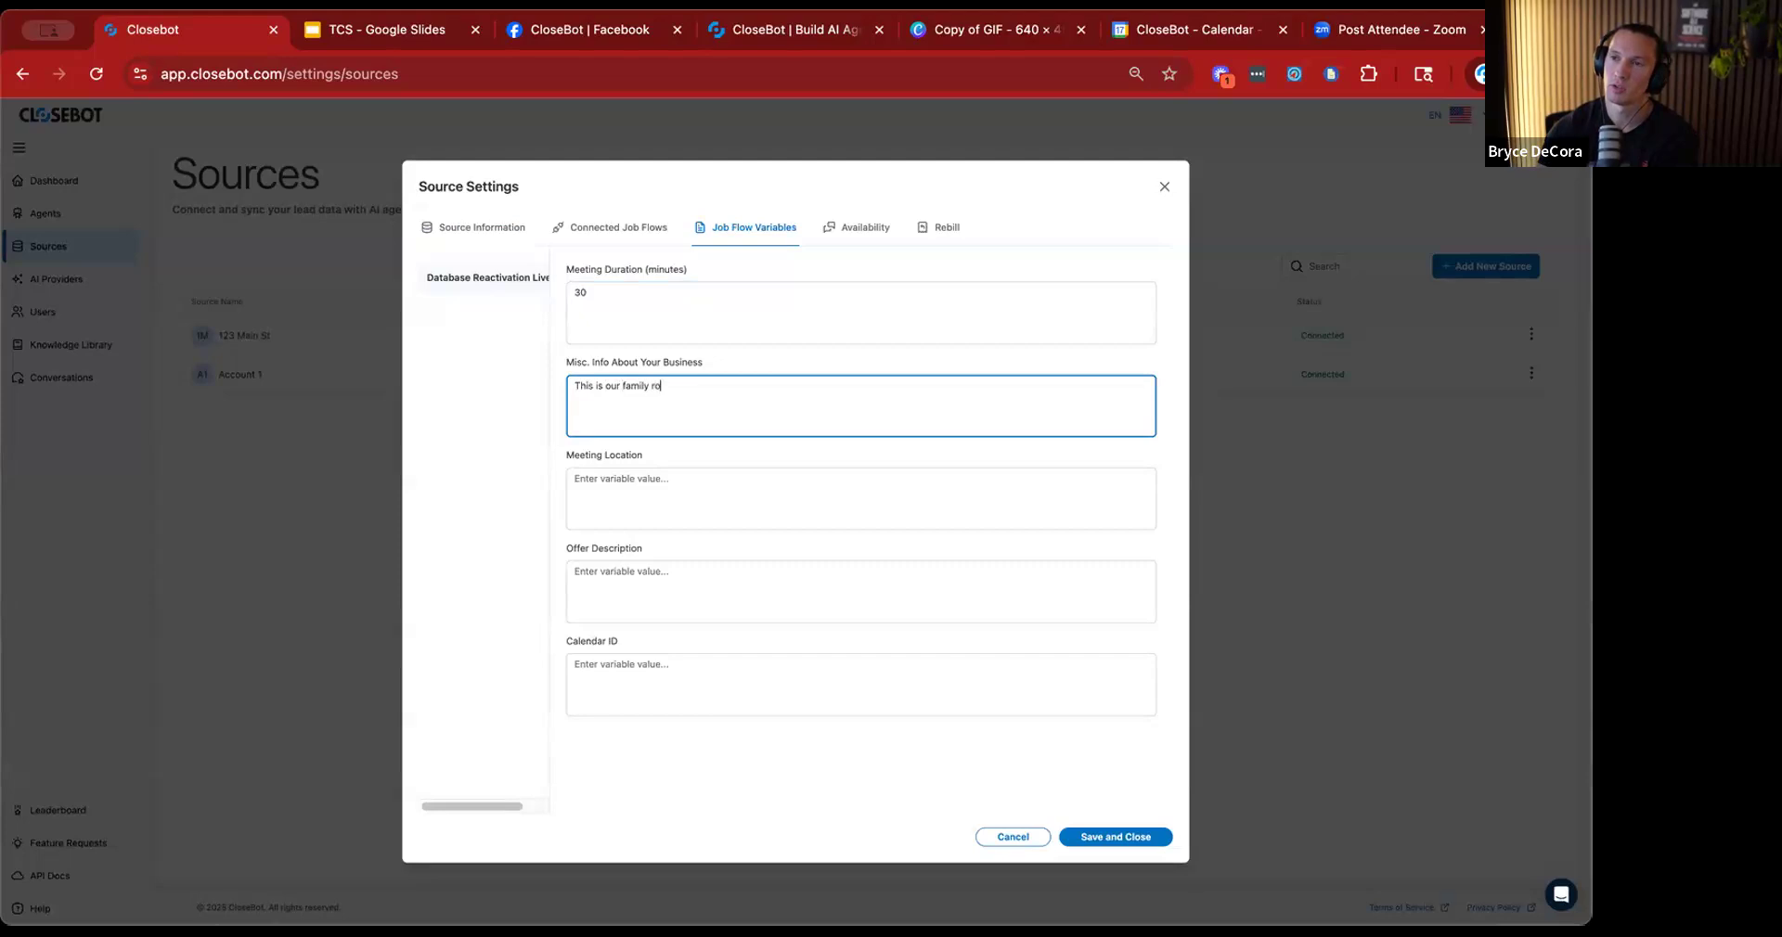
text(ofing business)
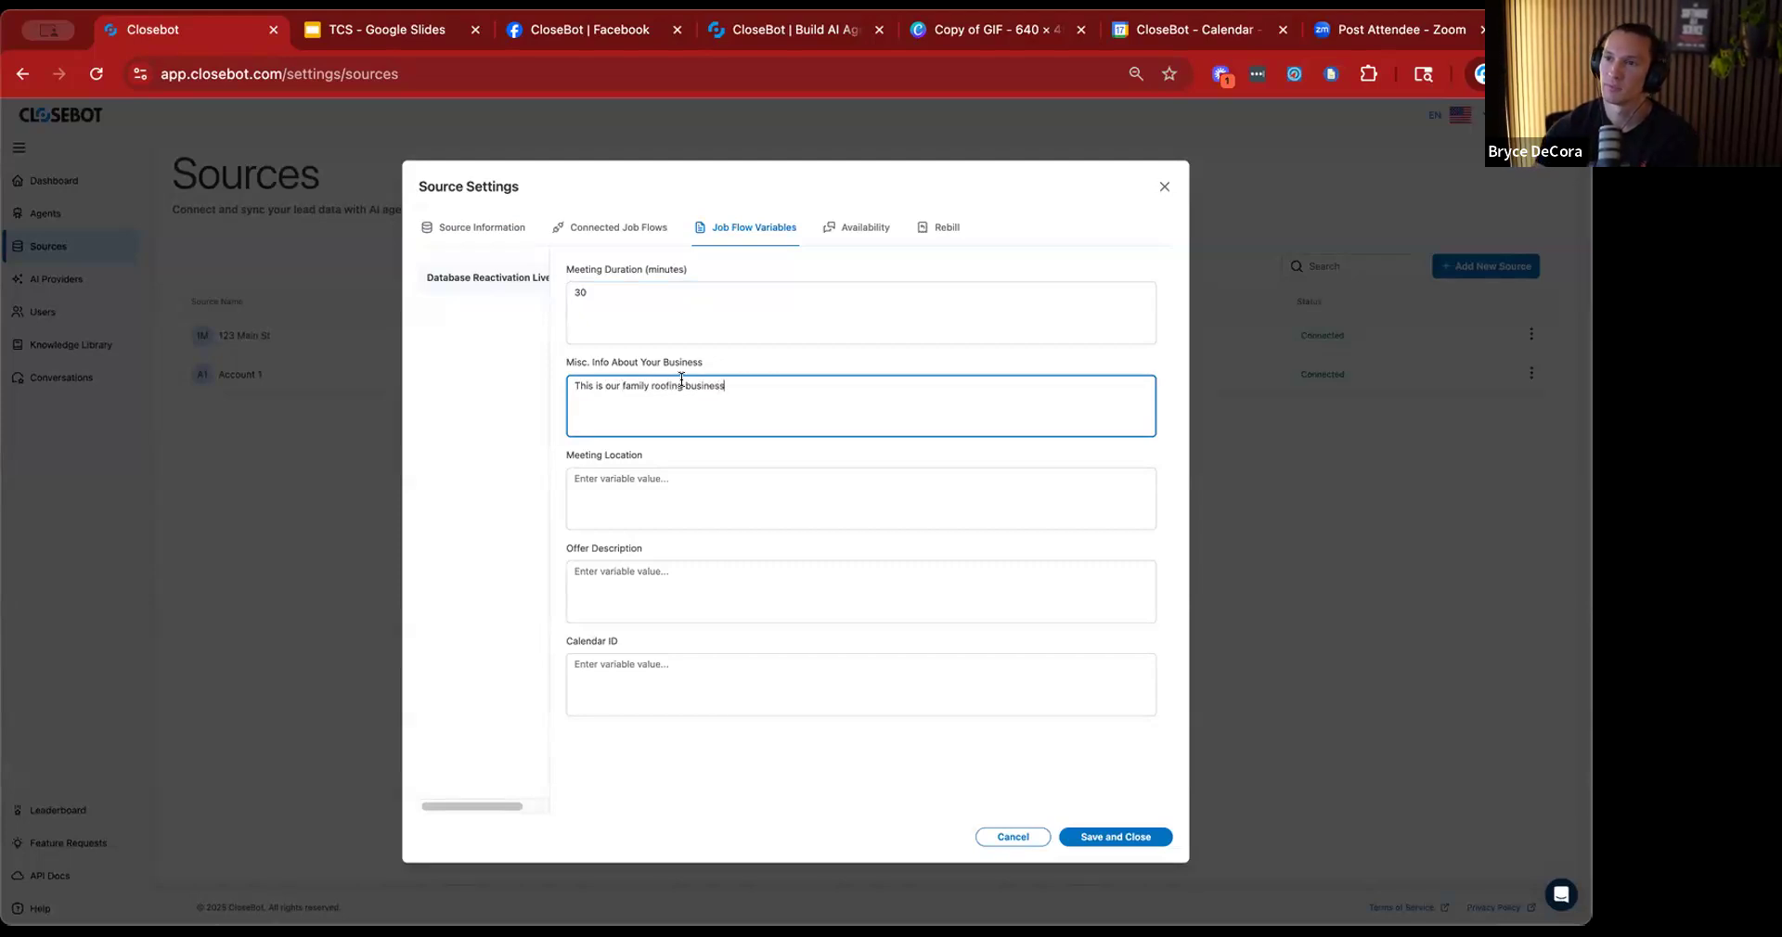
click(655, 493)
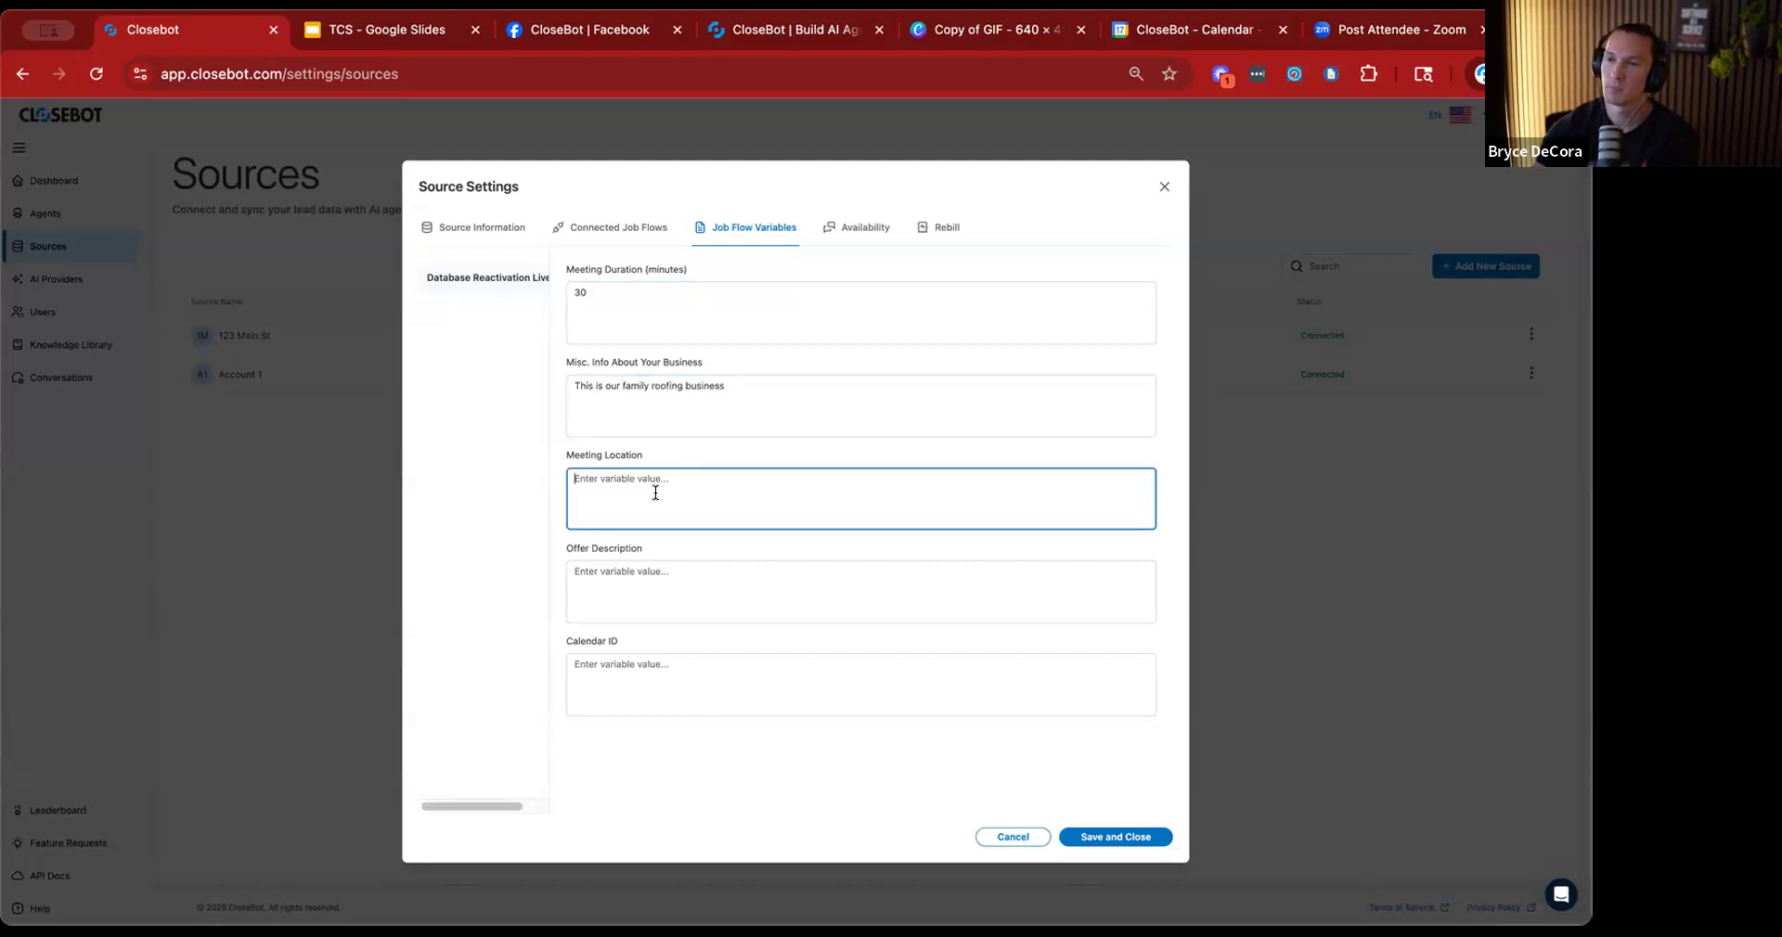
text(at the home)
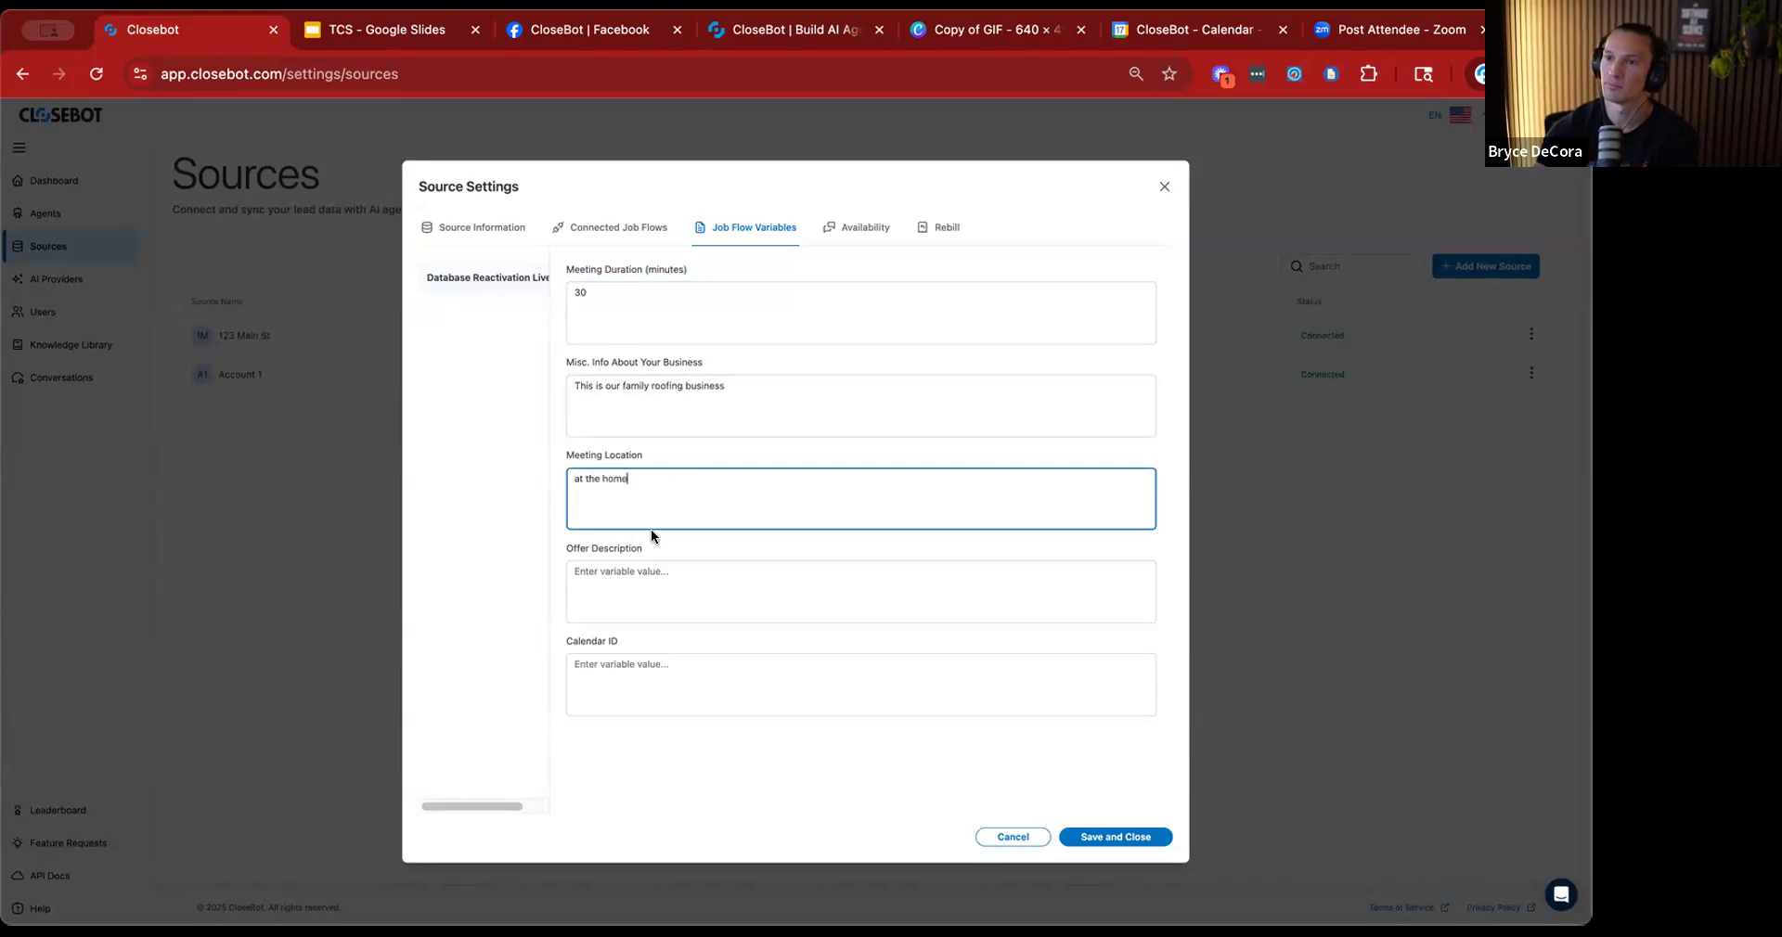
Enter "free in-person roof consultation" as the source's Offer Description.
click(664, 576)
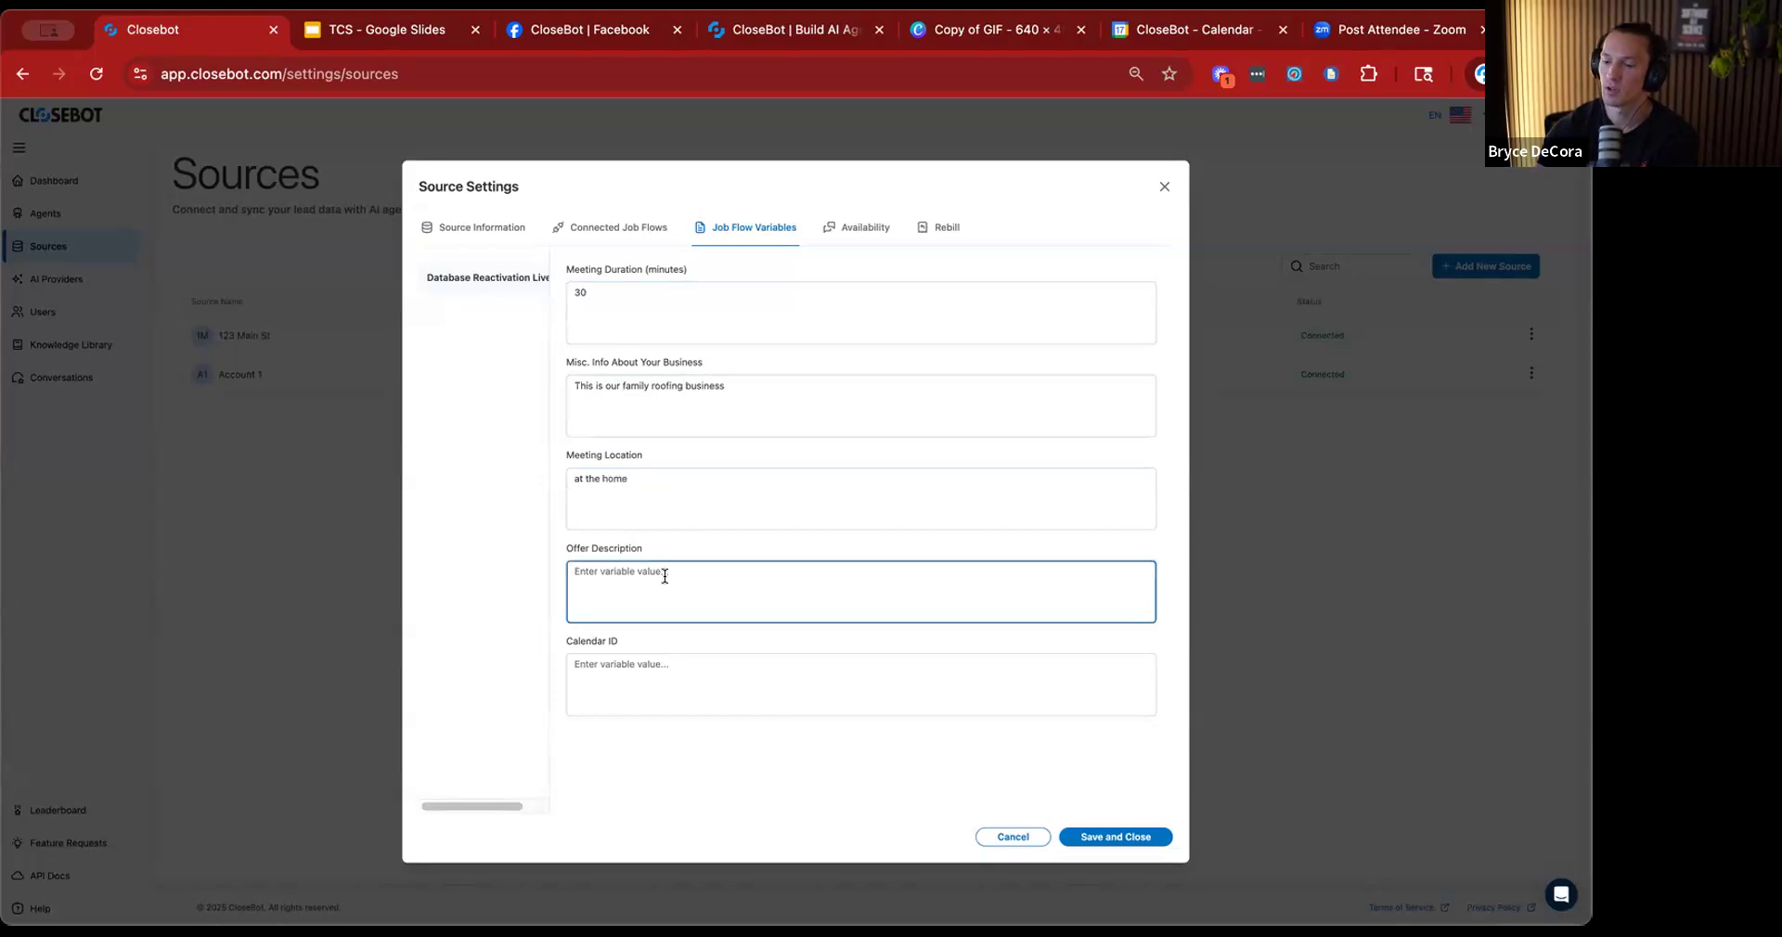
text(free in-pers)
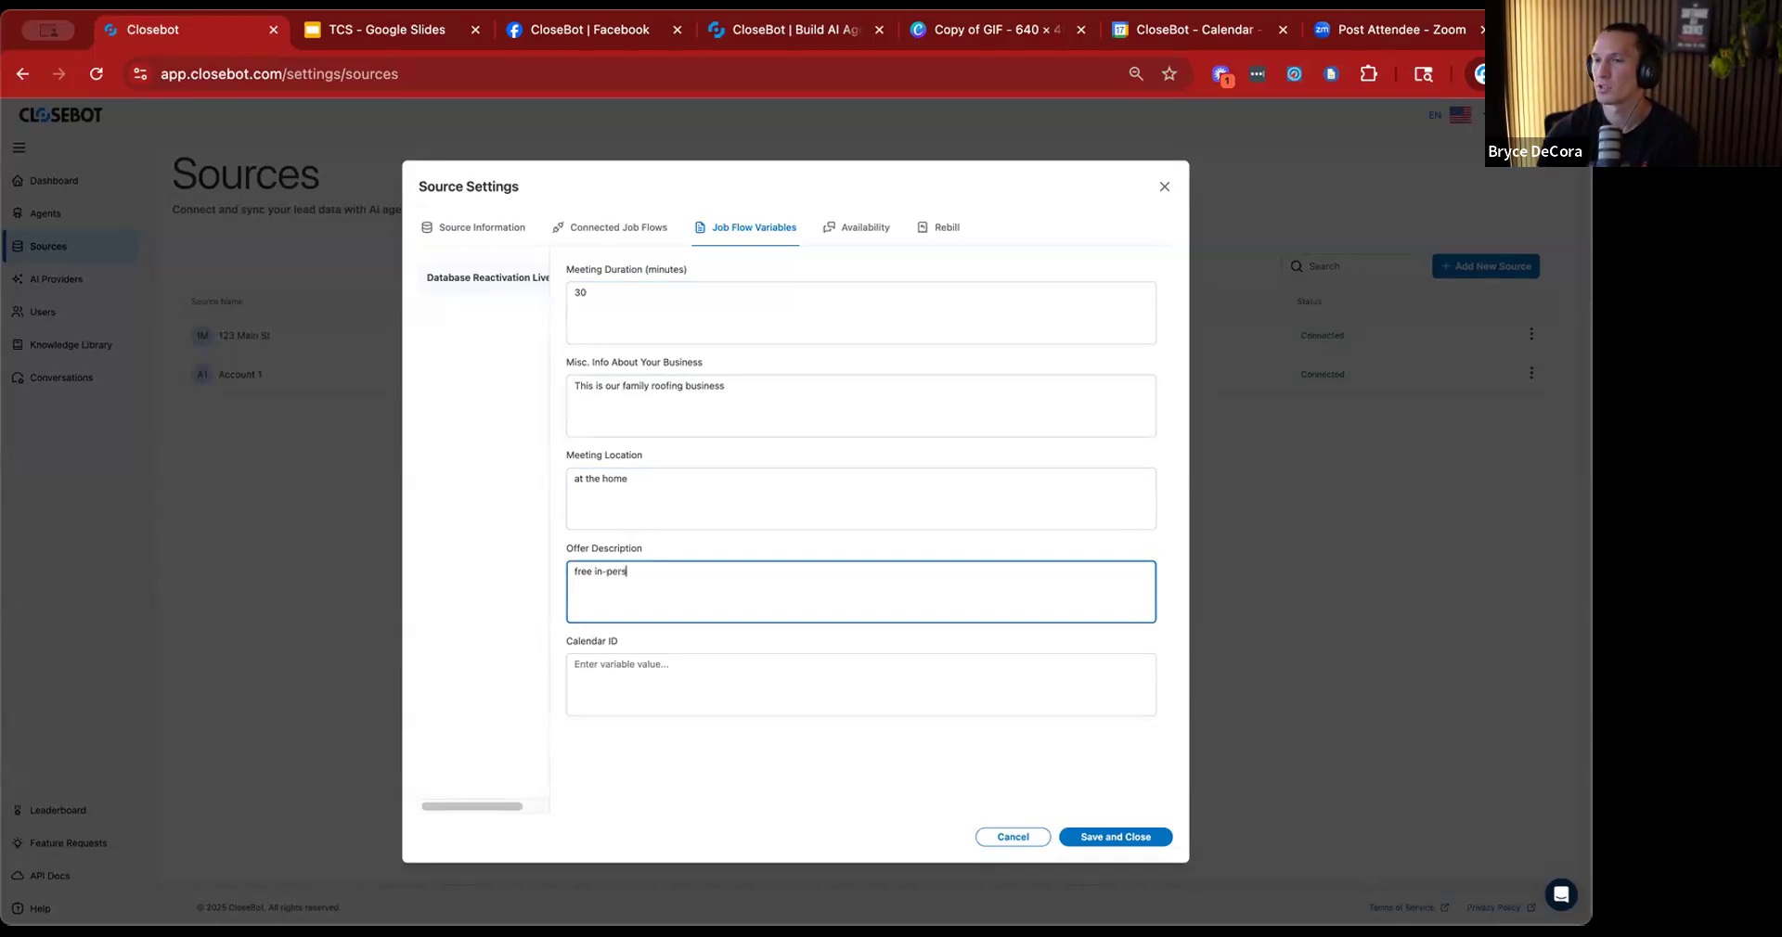
text(on roof con)
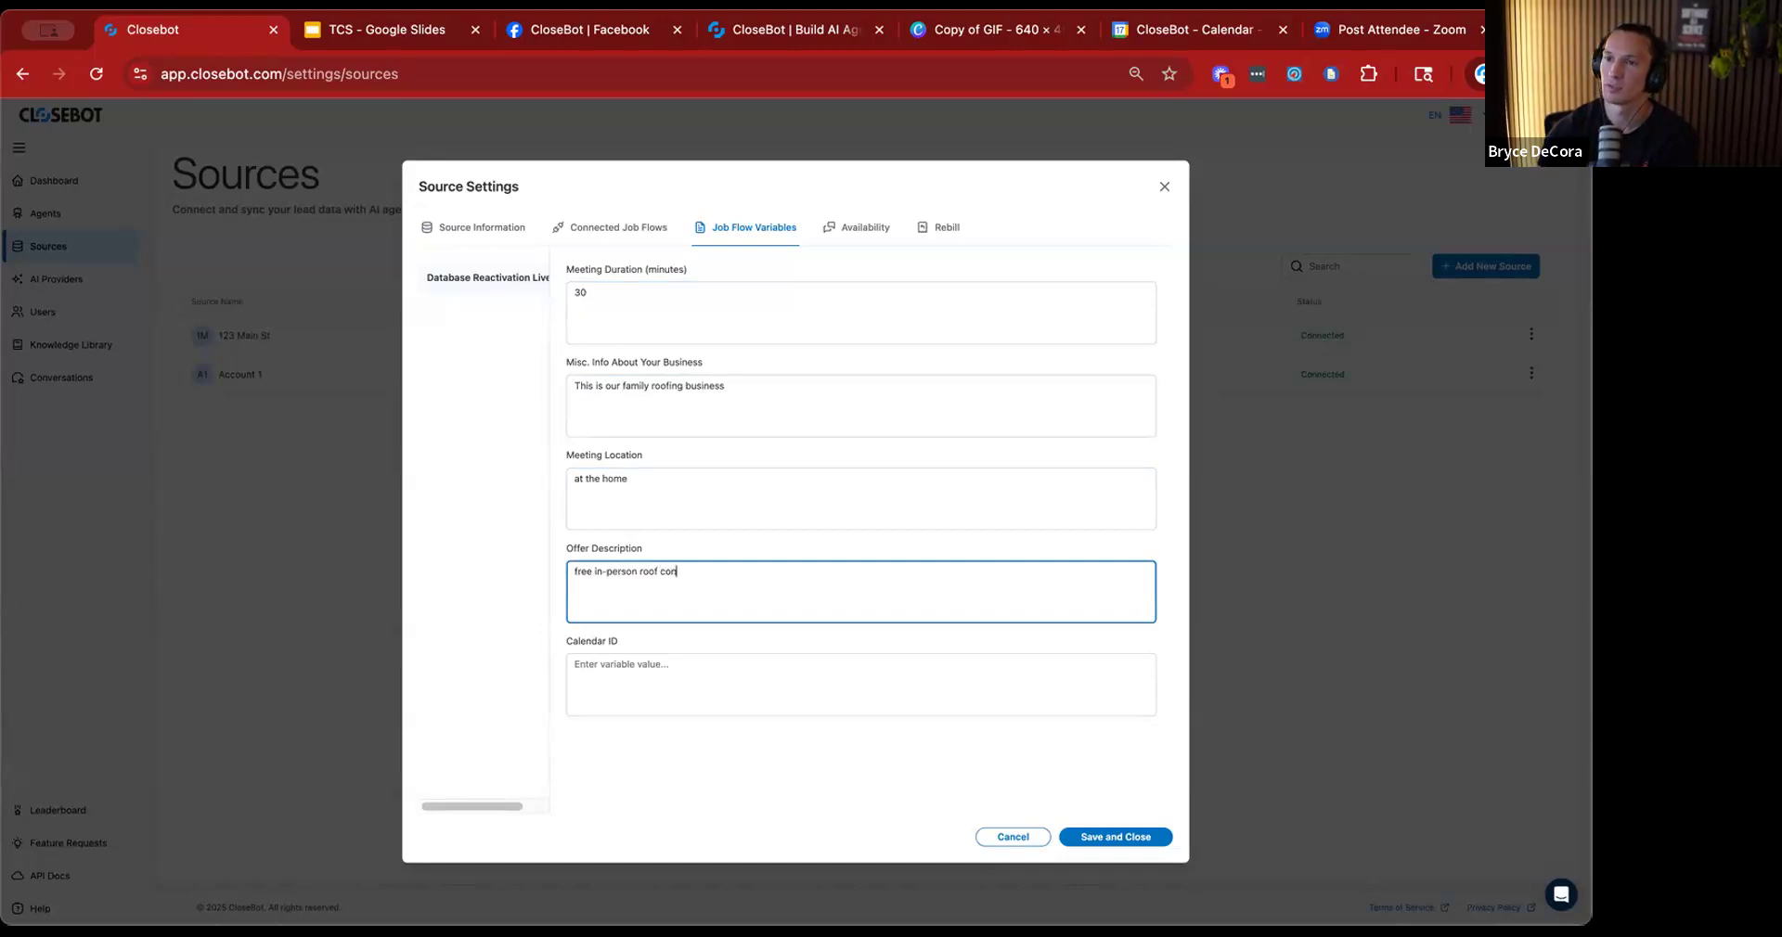
text(sultation)
Fill in a placeholder Calendar ID, then save and close the source settings.
click(637, 678)
text(kjhsfkh9432875kjdd)
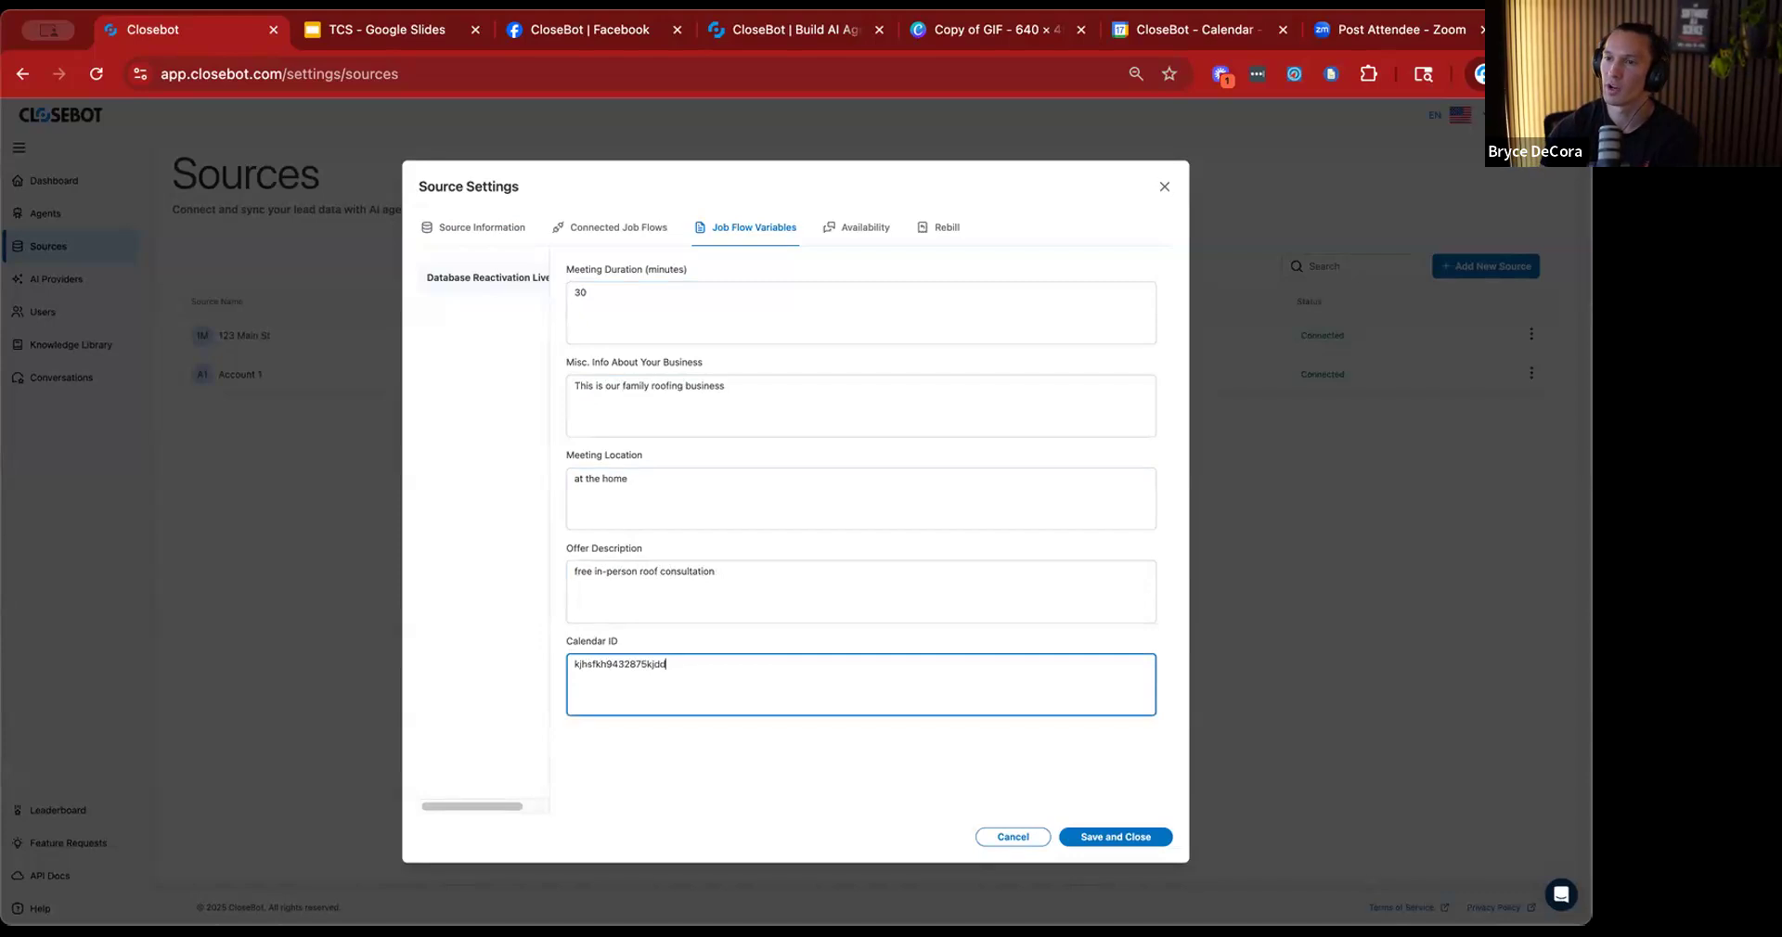
click(1115, 835)
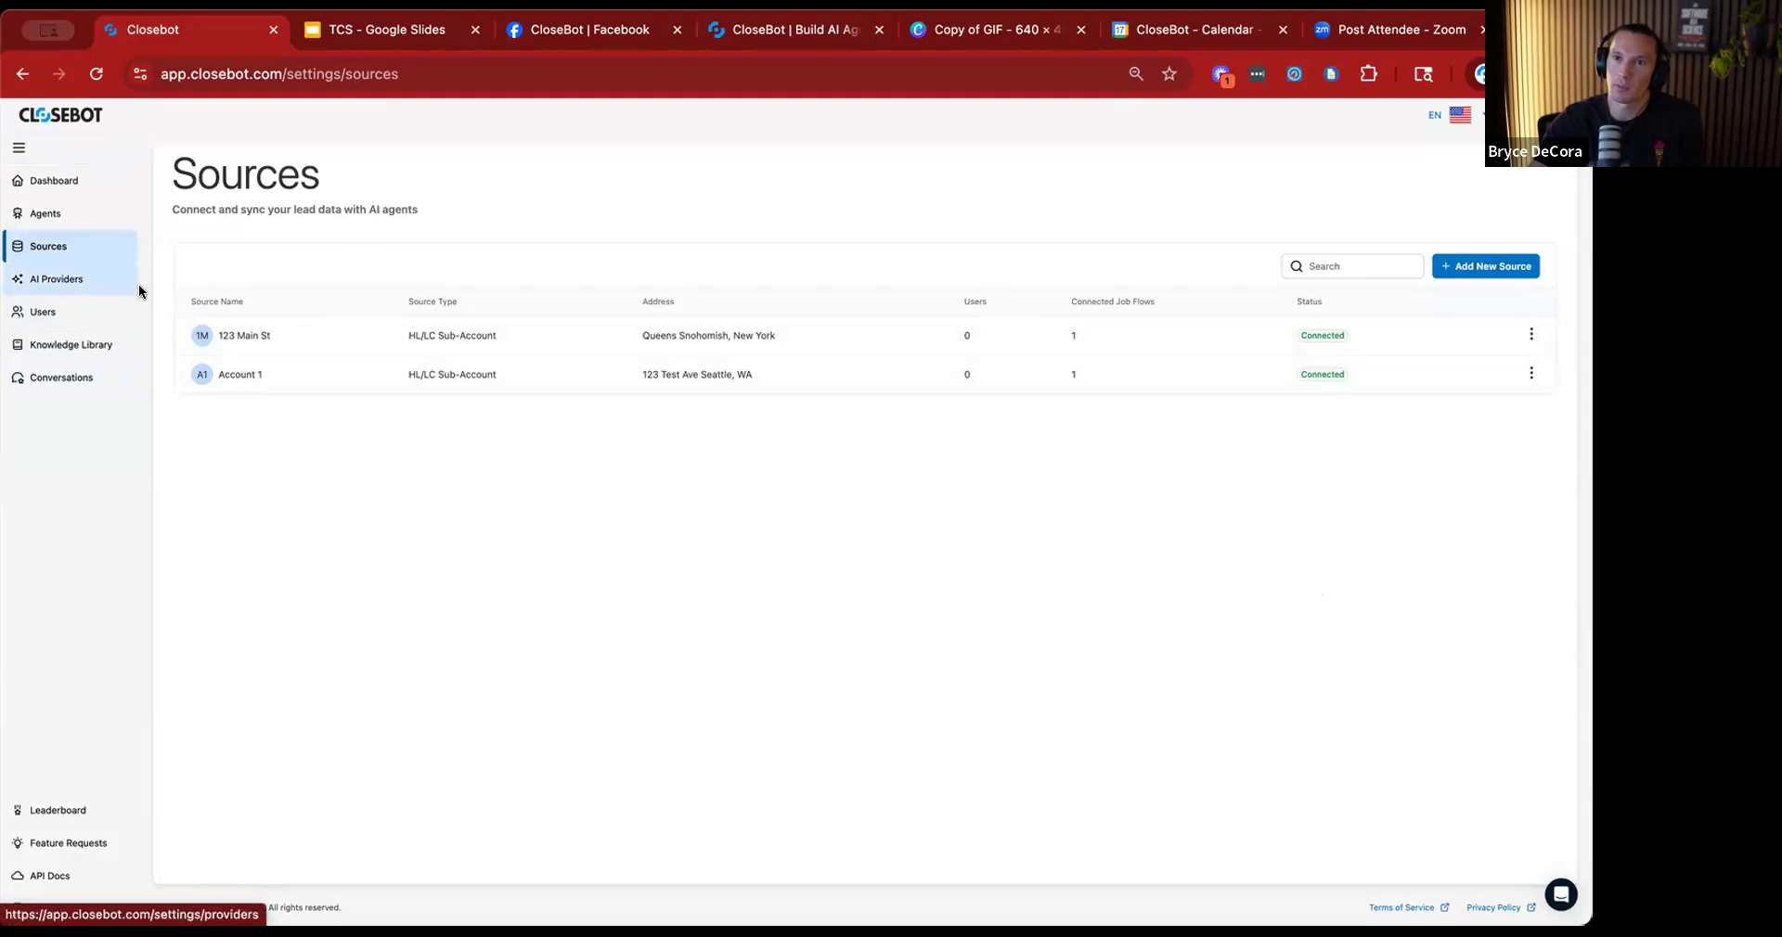
Copy the share link of the agent for the Database Reactivation Live Build job flow and close the sharing dialog.
click(45, 213)
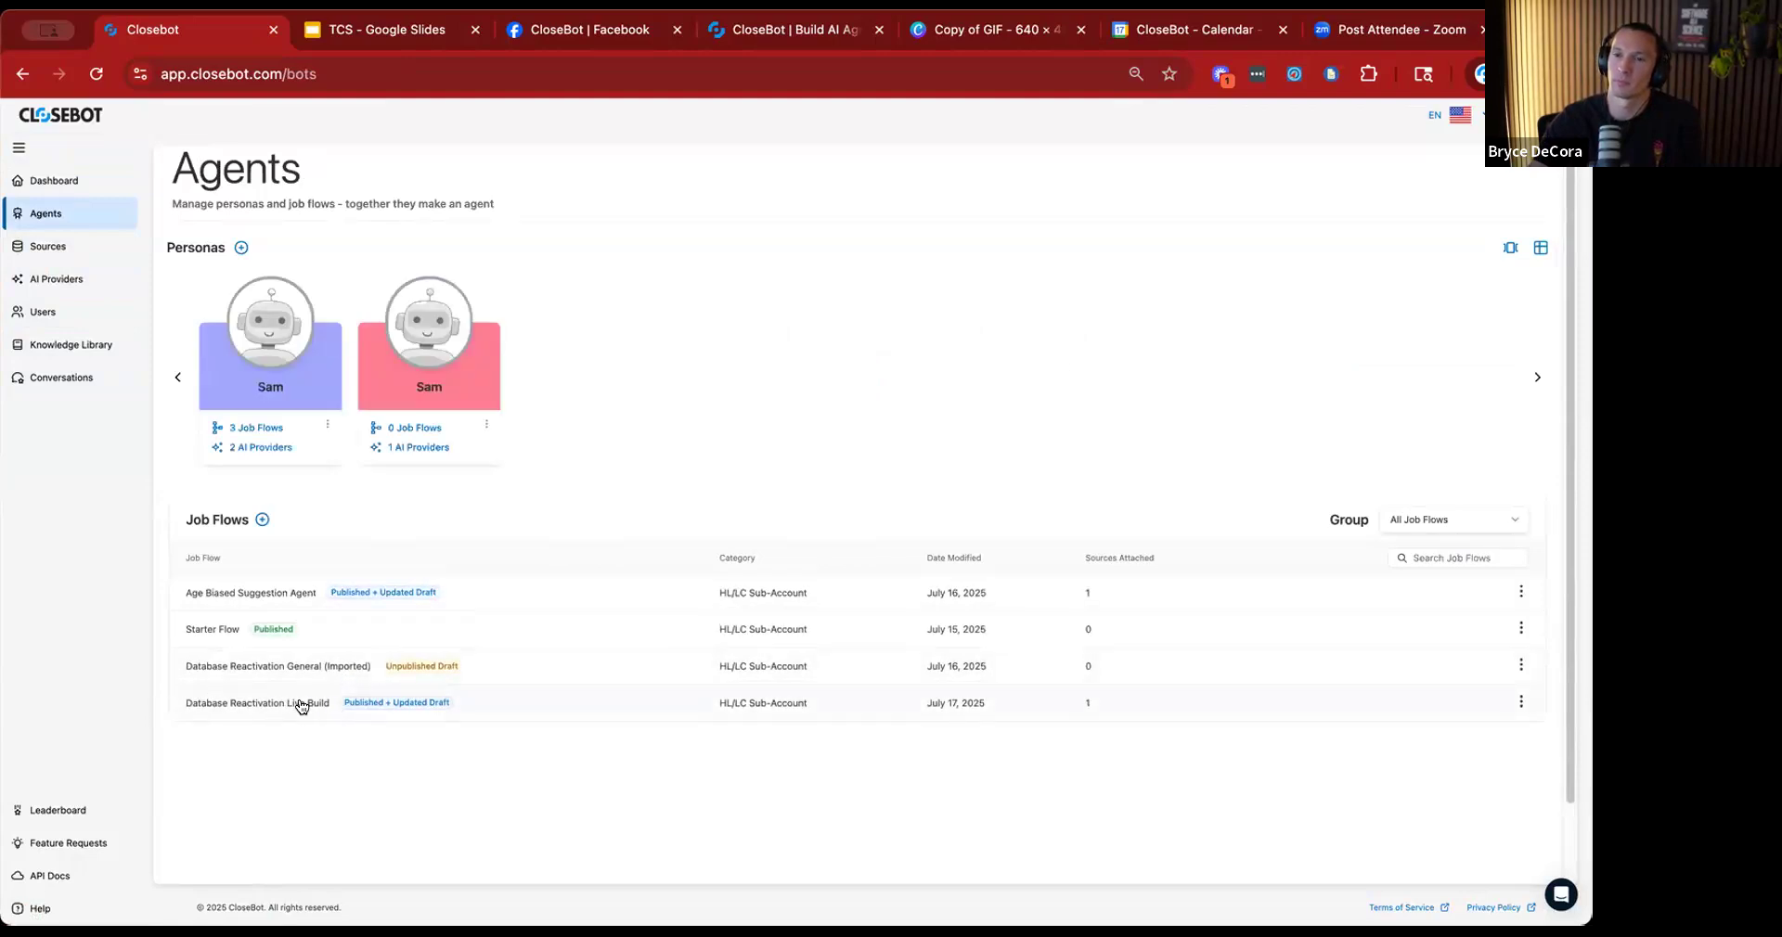
click(1520, 703)
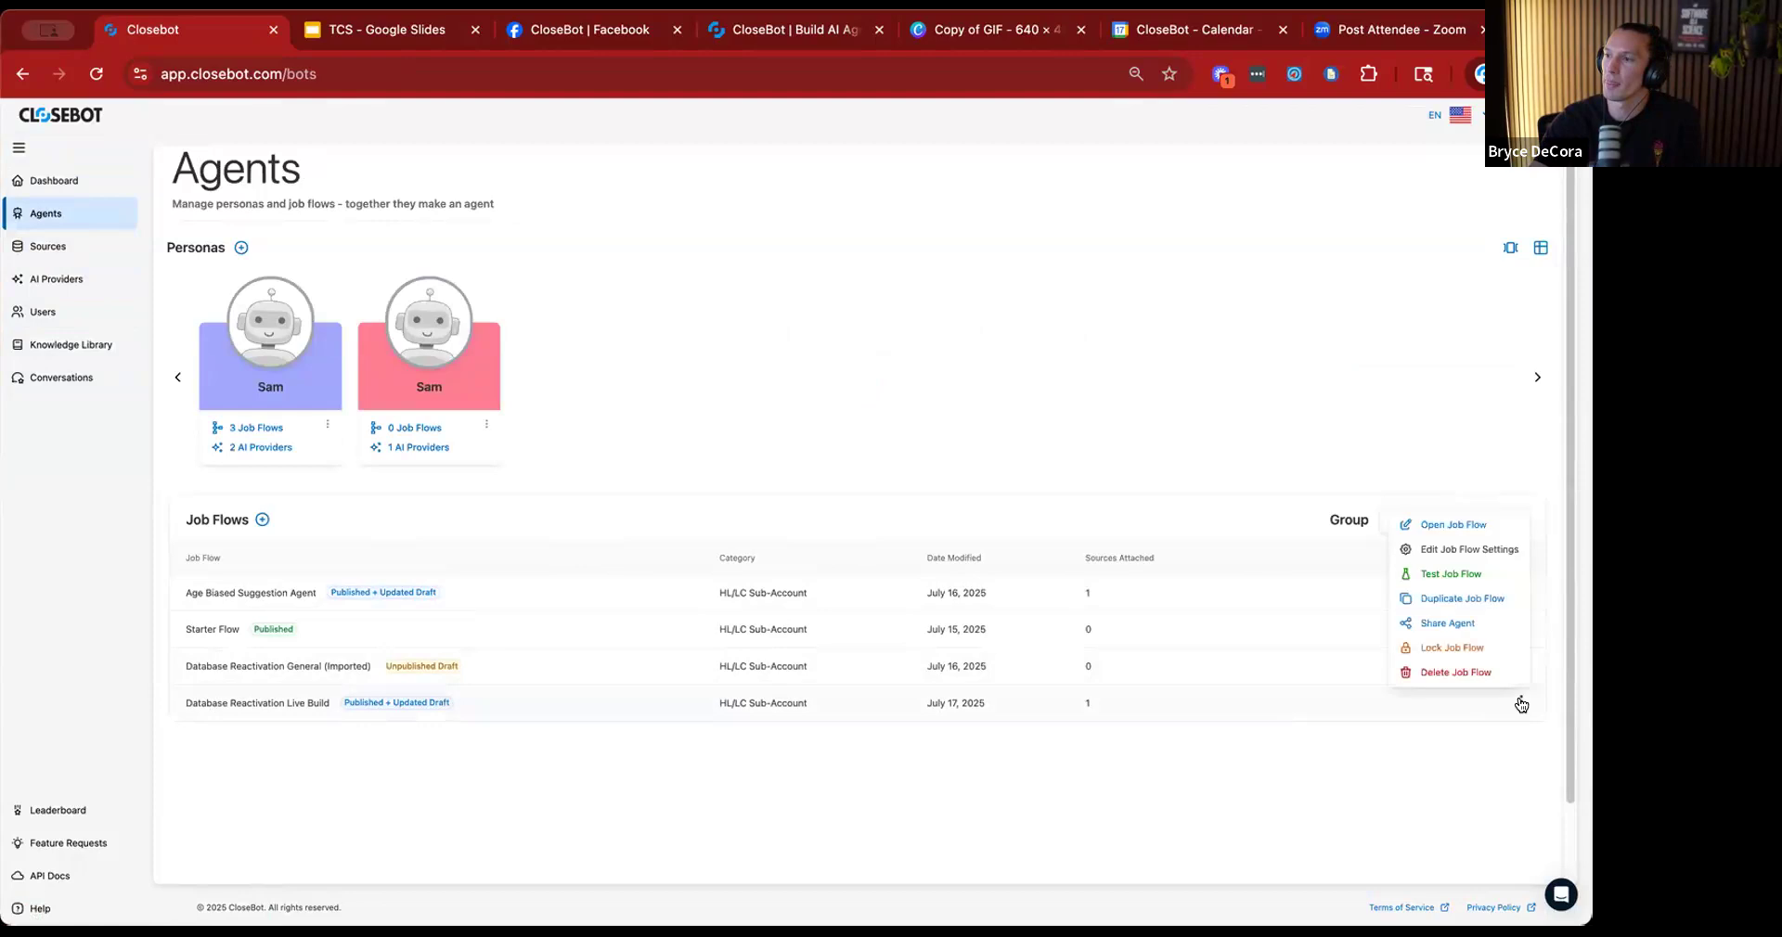
click(1458, 627)
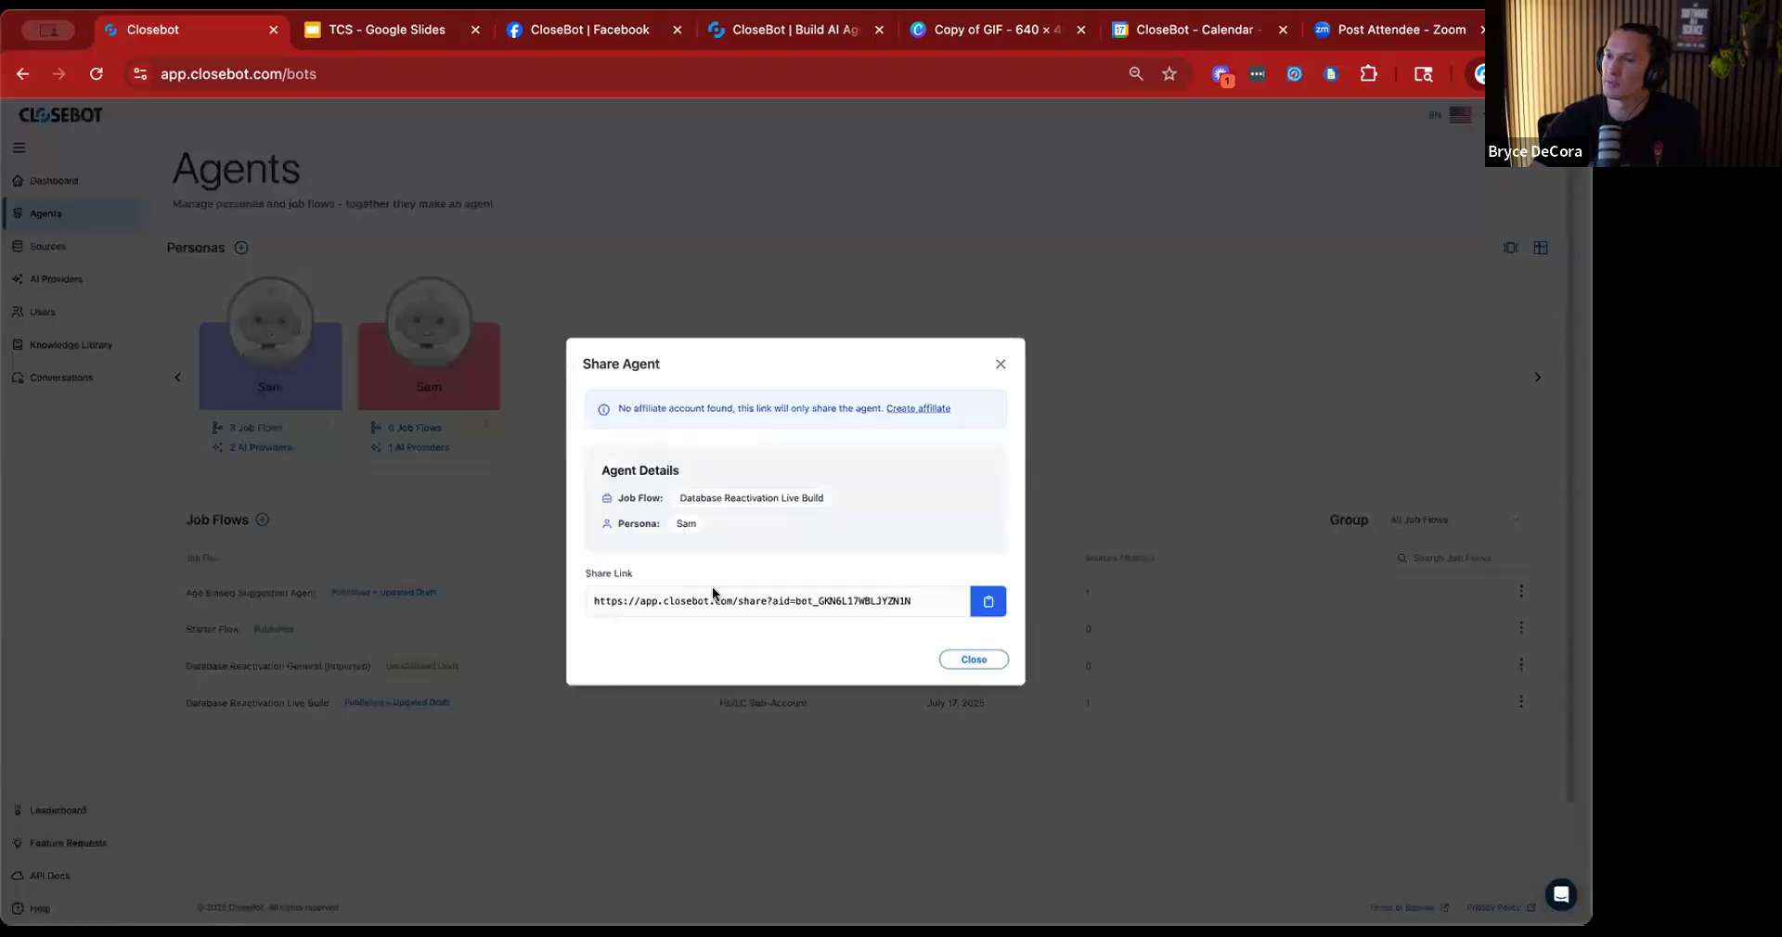
click(989, 604)
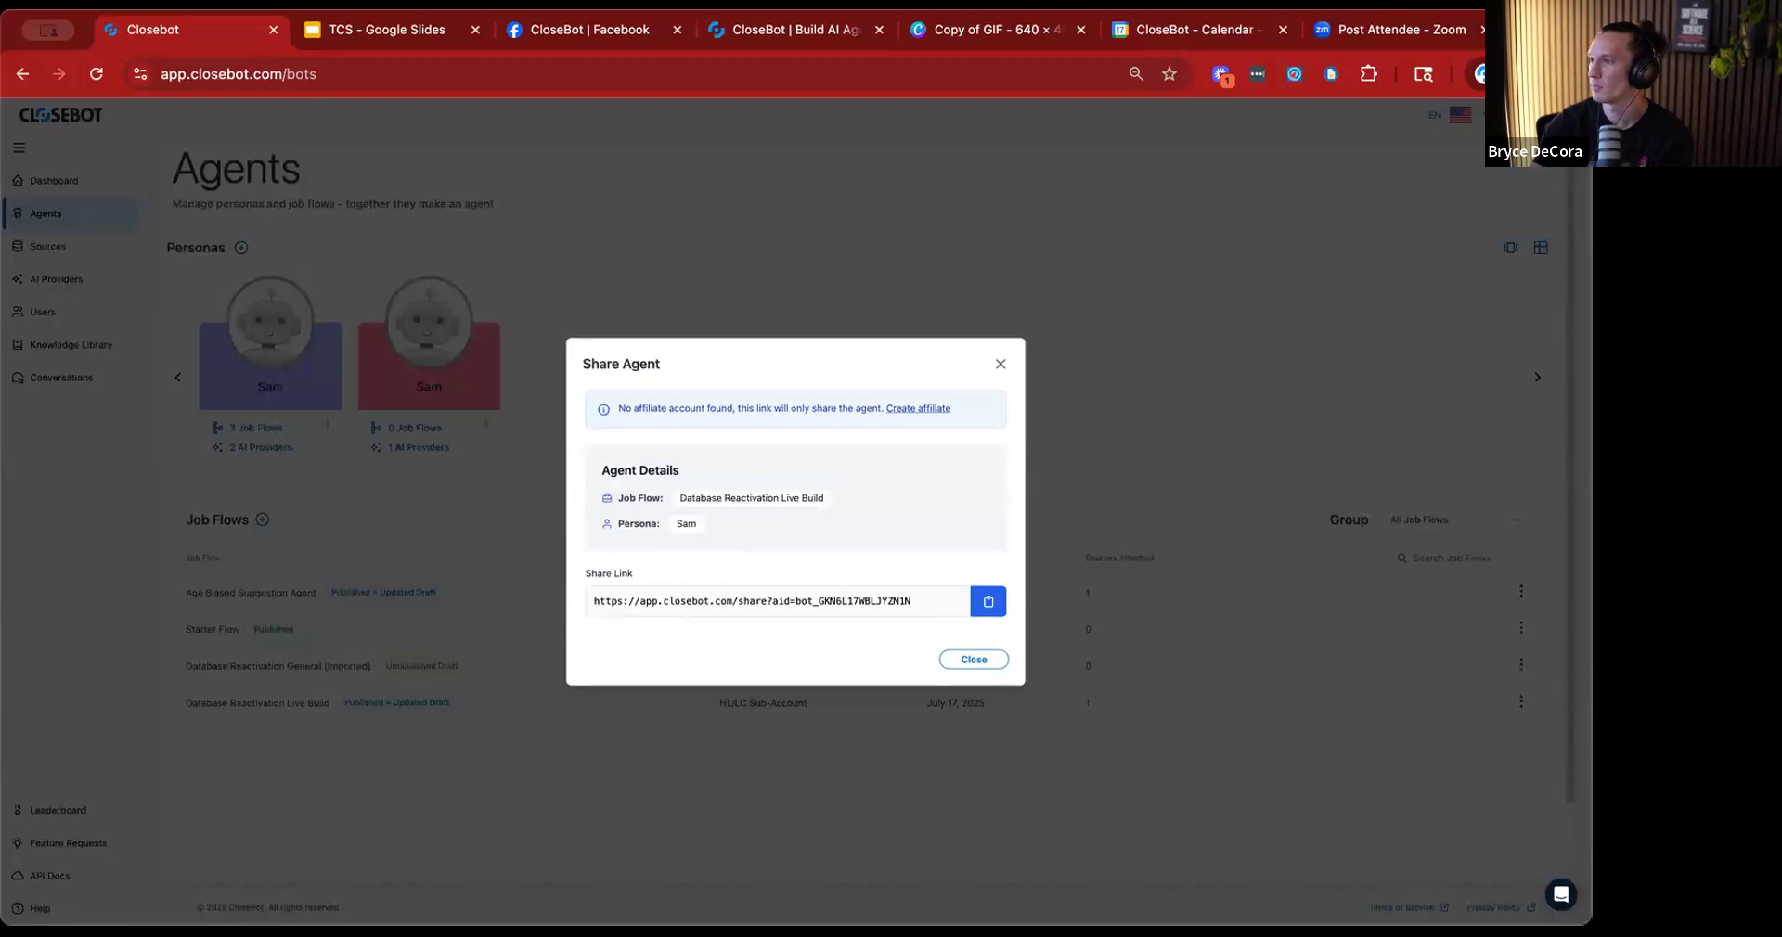
triple_click(771, 605)
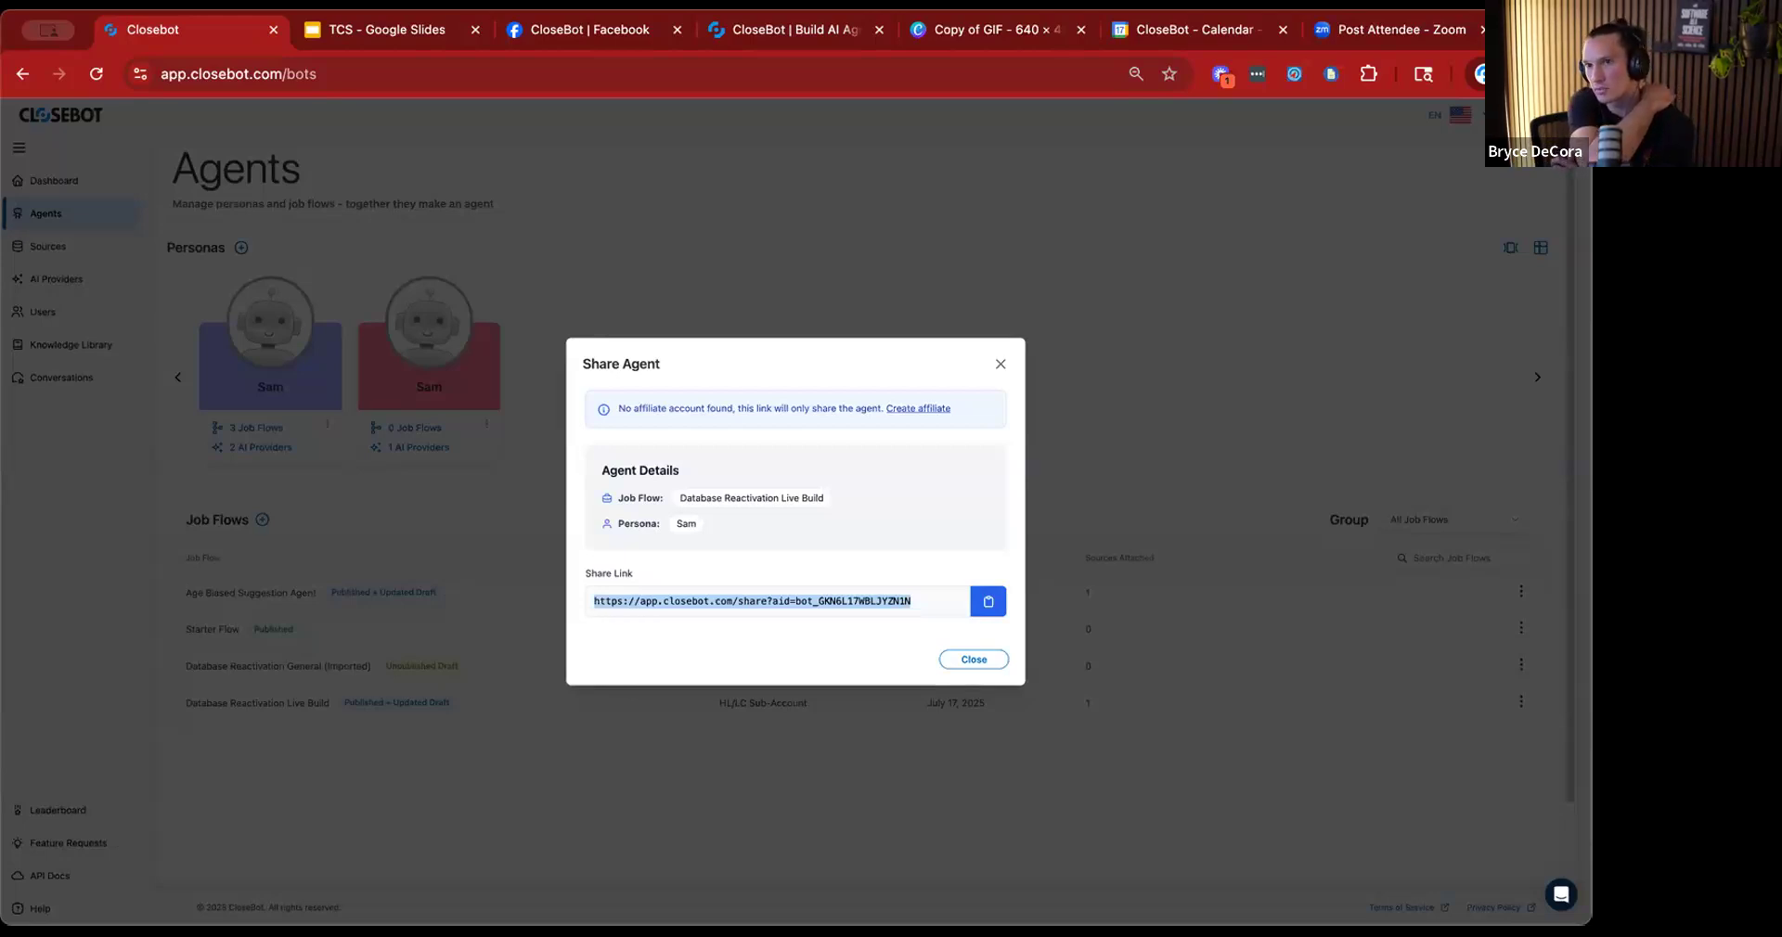
click(1000, 364)
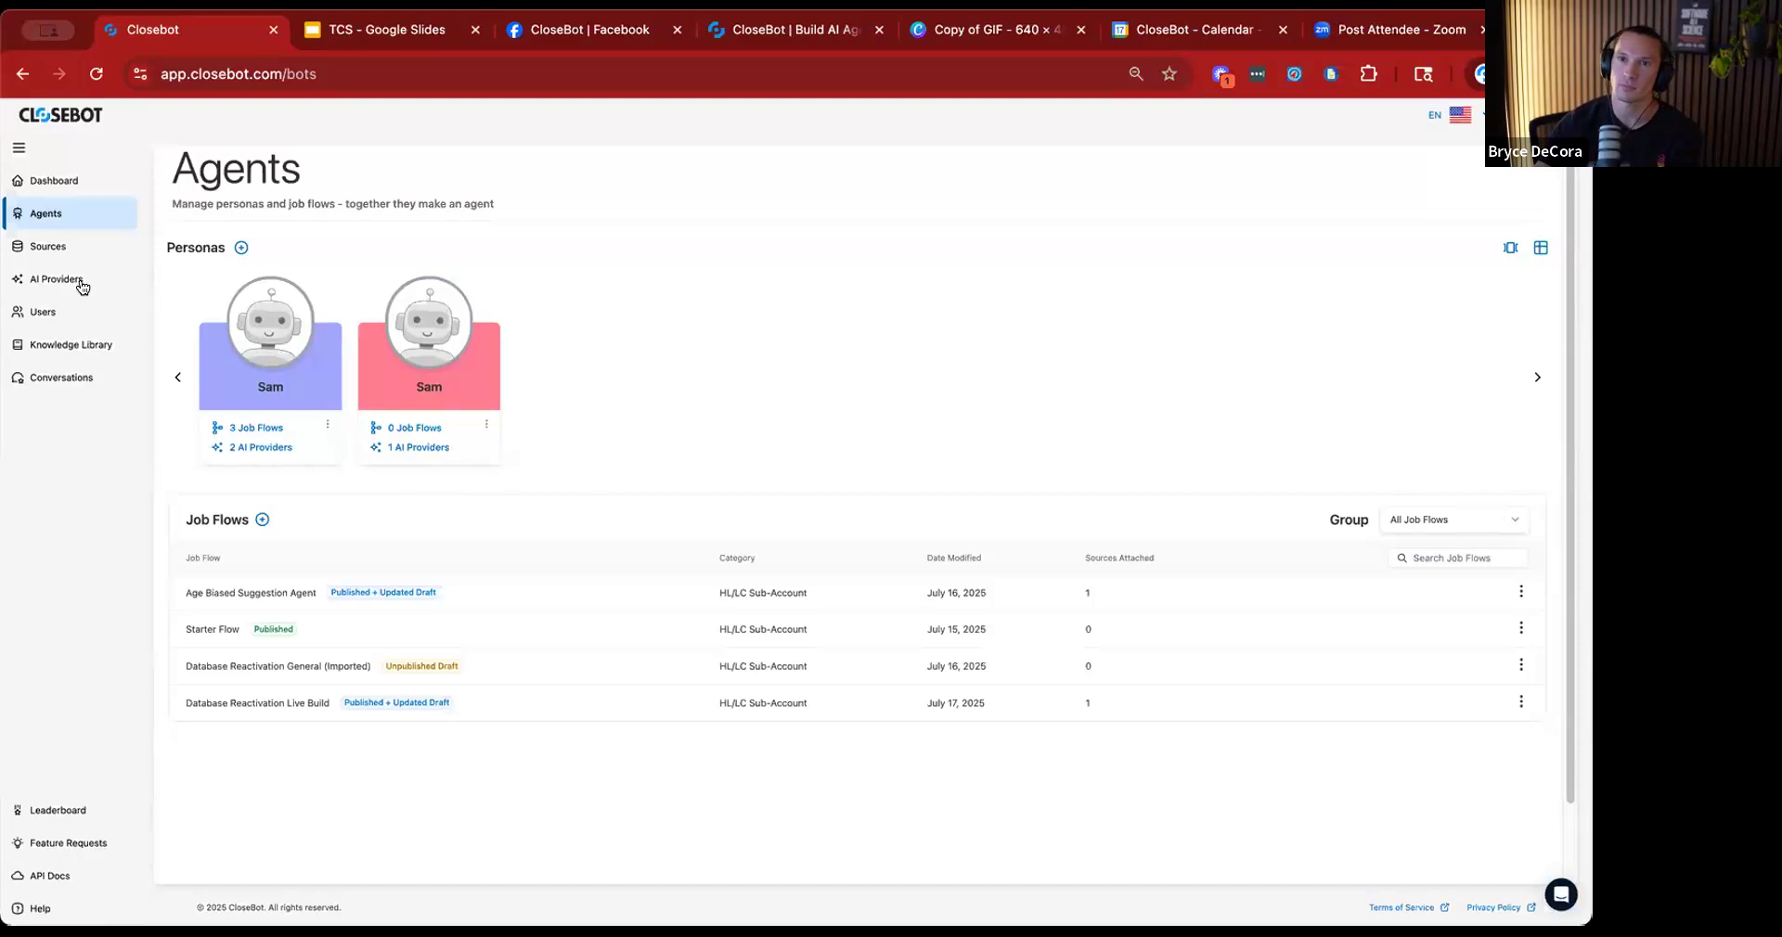
Return to the sources list and look at the options available for the Account 1 source.
click(48, 246)
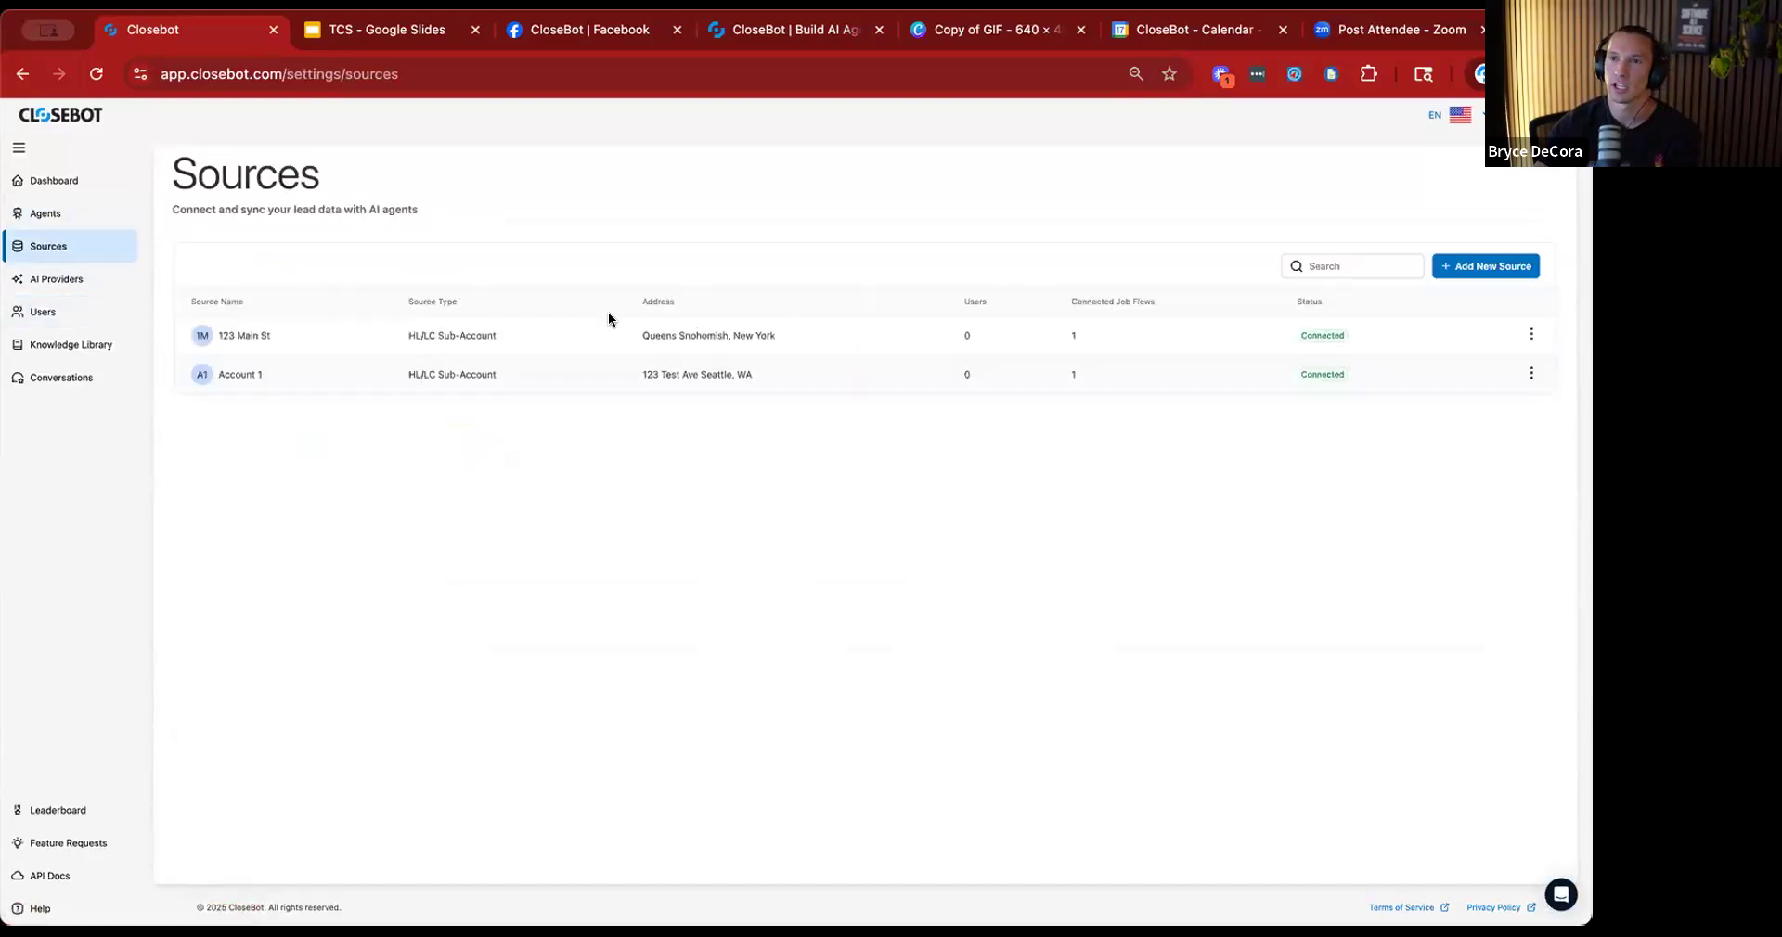
click(1531, 375)
click(1102, 538)
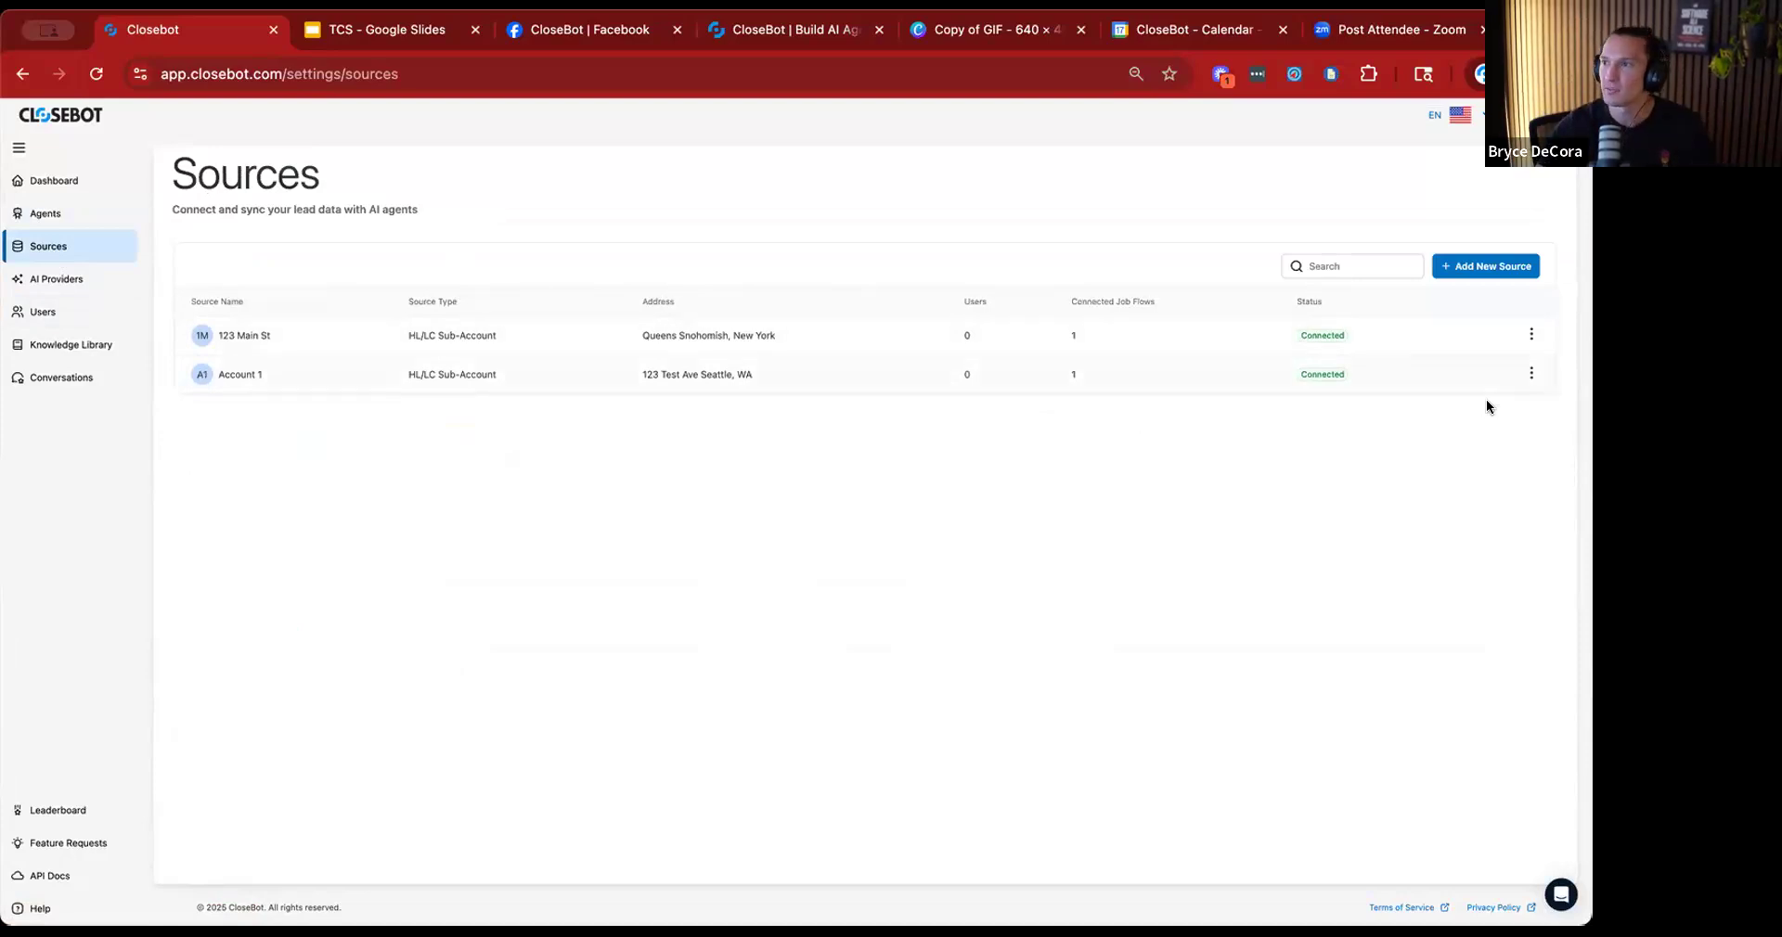
Open the Account 1 source's settings and review its job flow variables and weekly follow-up availability.
click(1525, 376)
click(1480, 426)
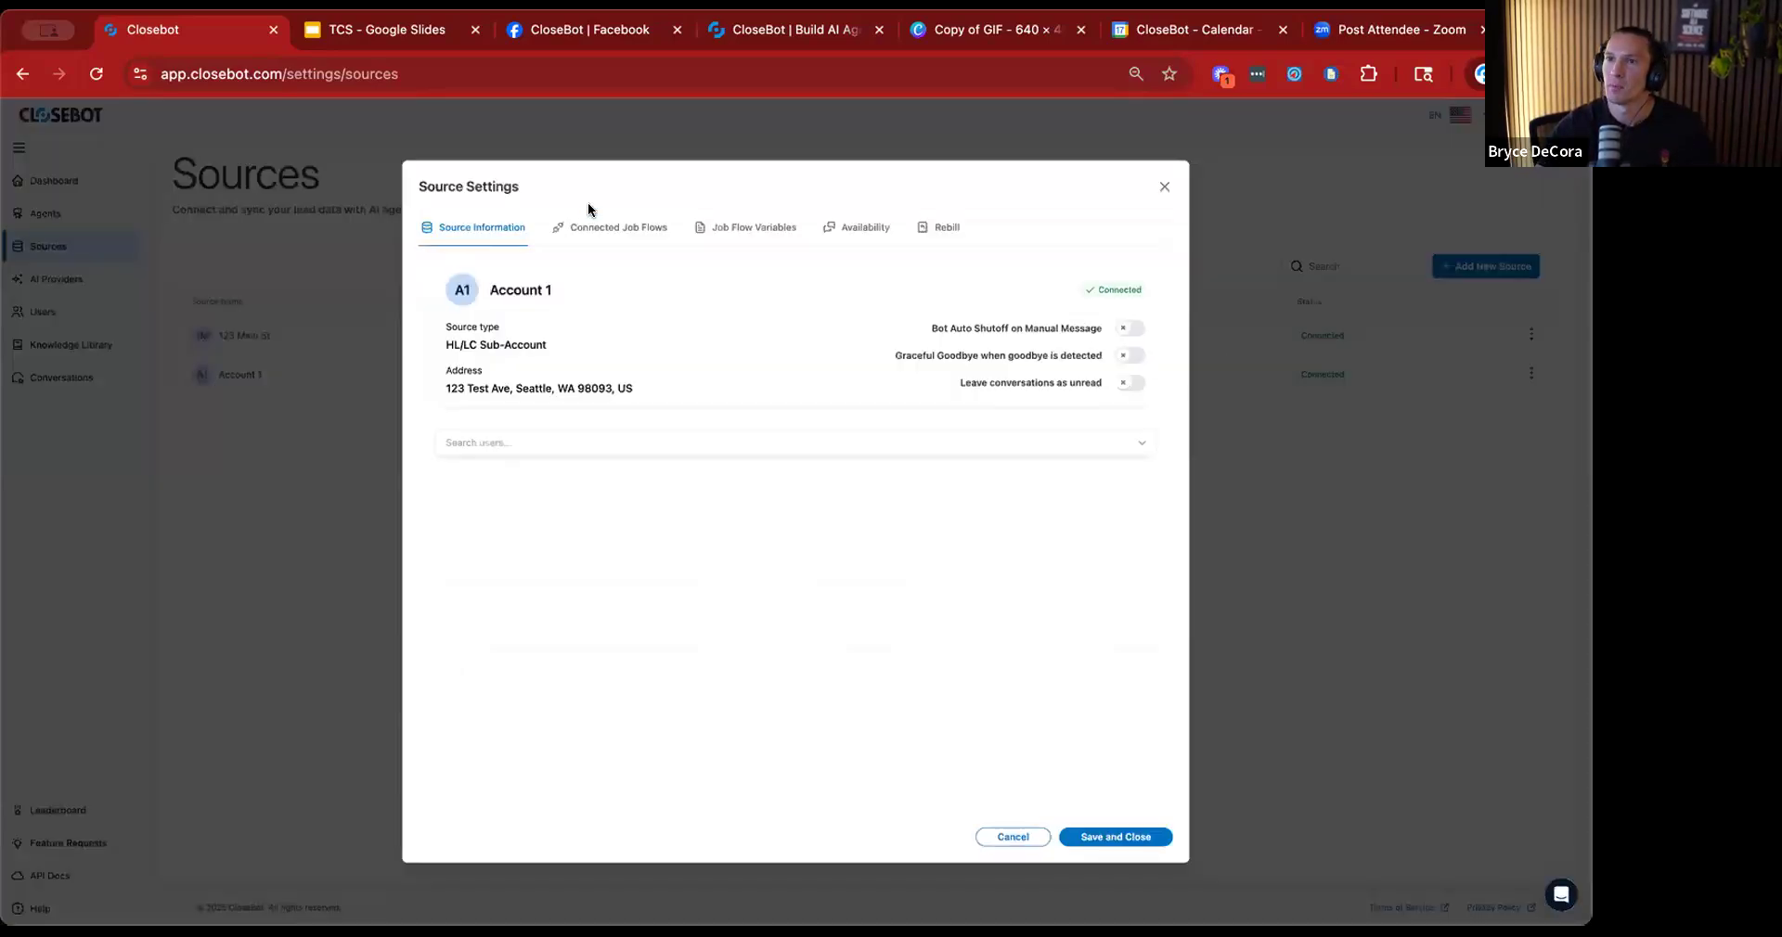
click(747, 237)
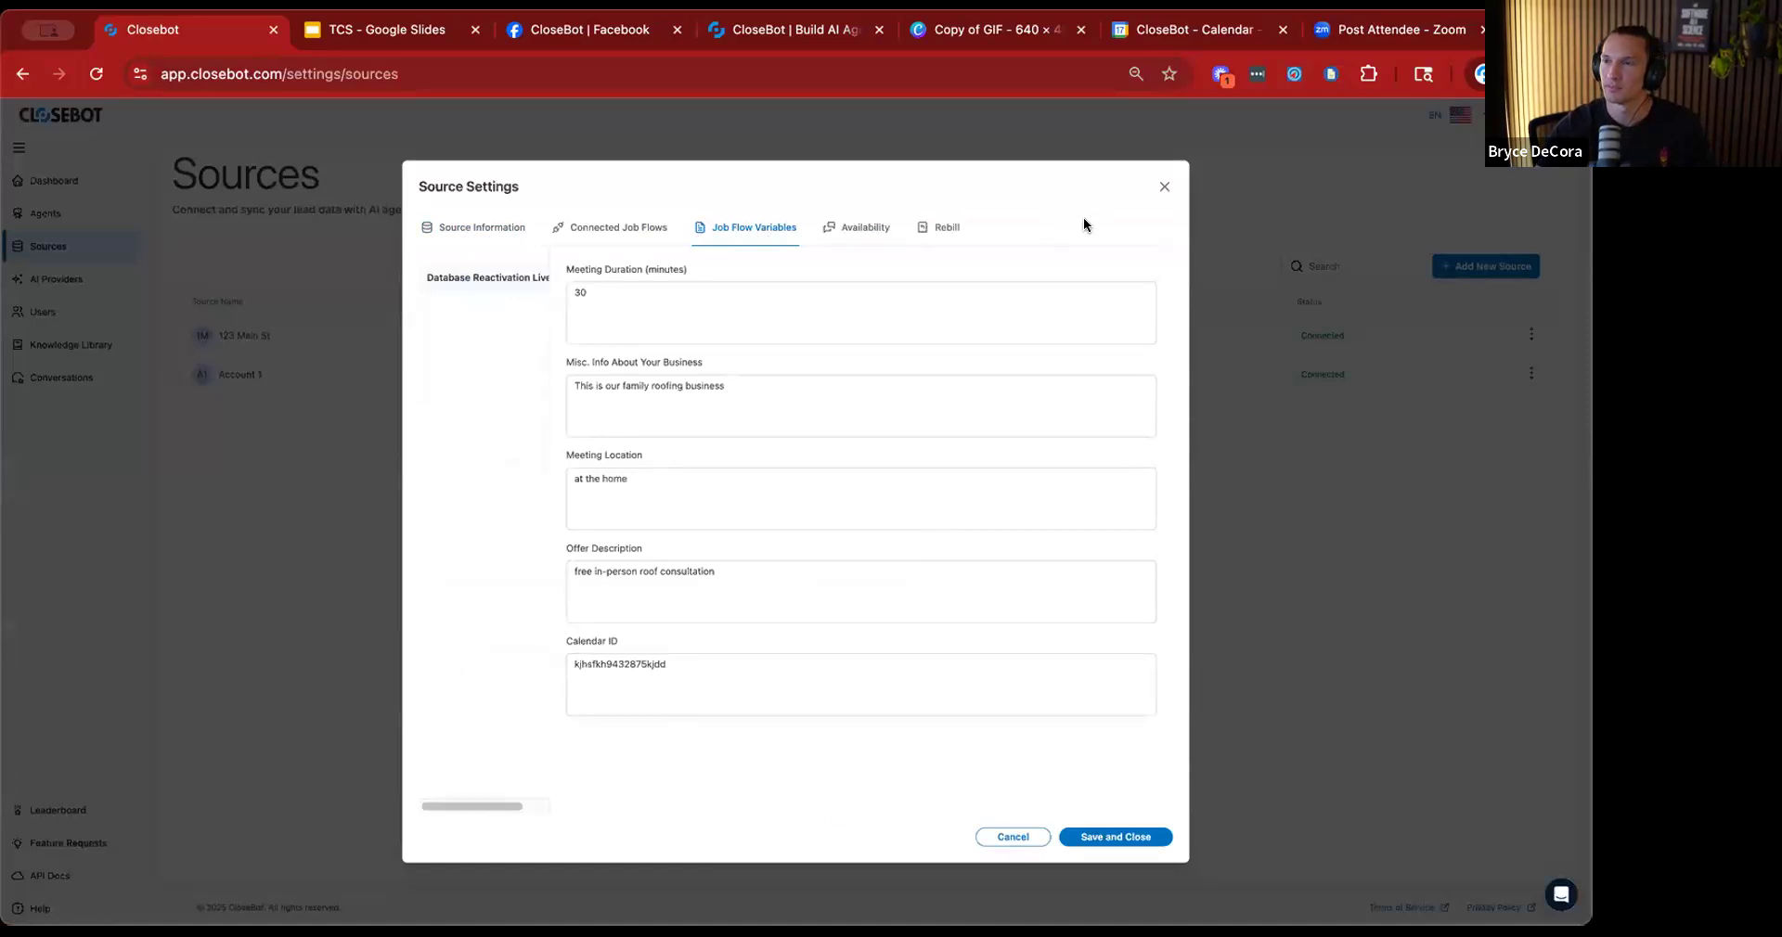
click(856, 231)
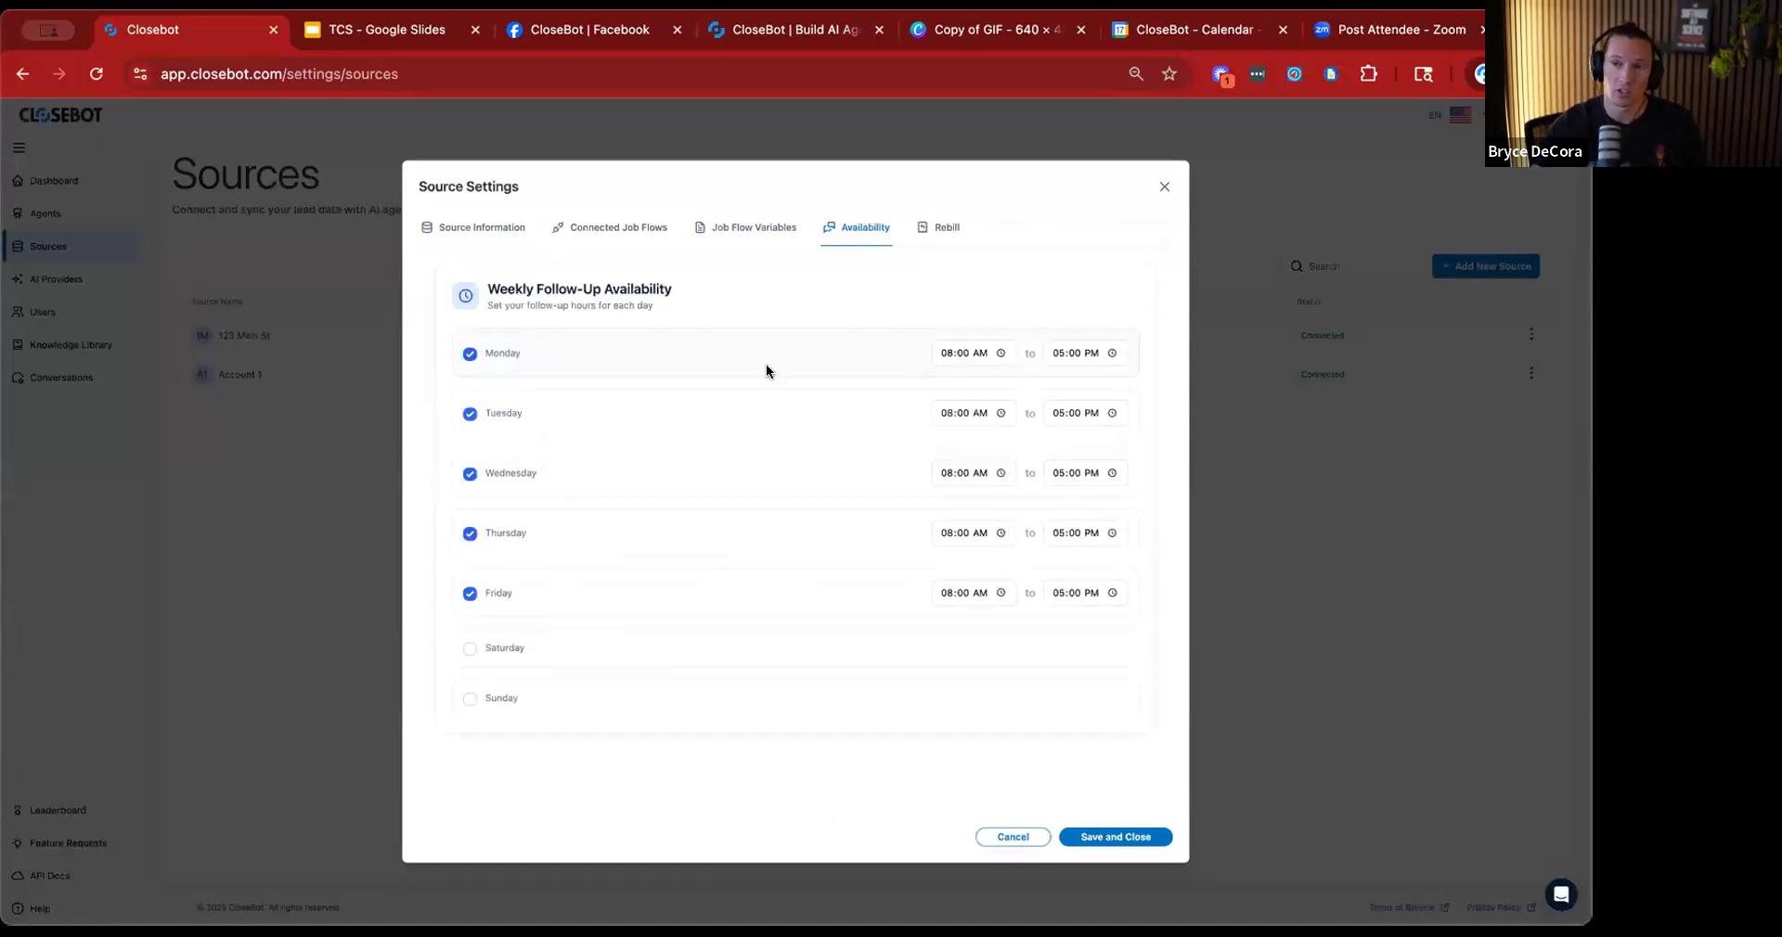
Try excluding Monday, Tuesday and Wednesday from Account 1's weekly follow-up availability, and close the source settings without saving.
click(470, 353)
click(468, 397)
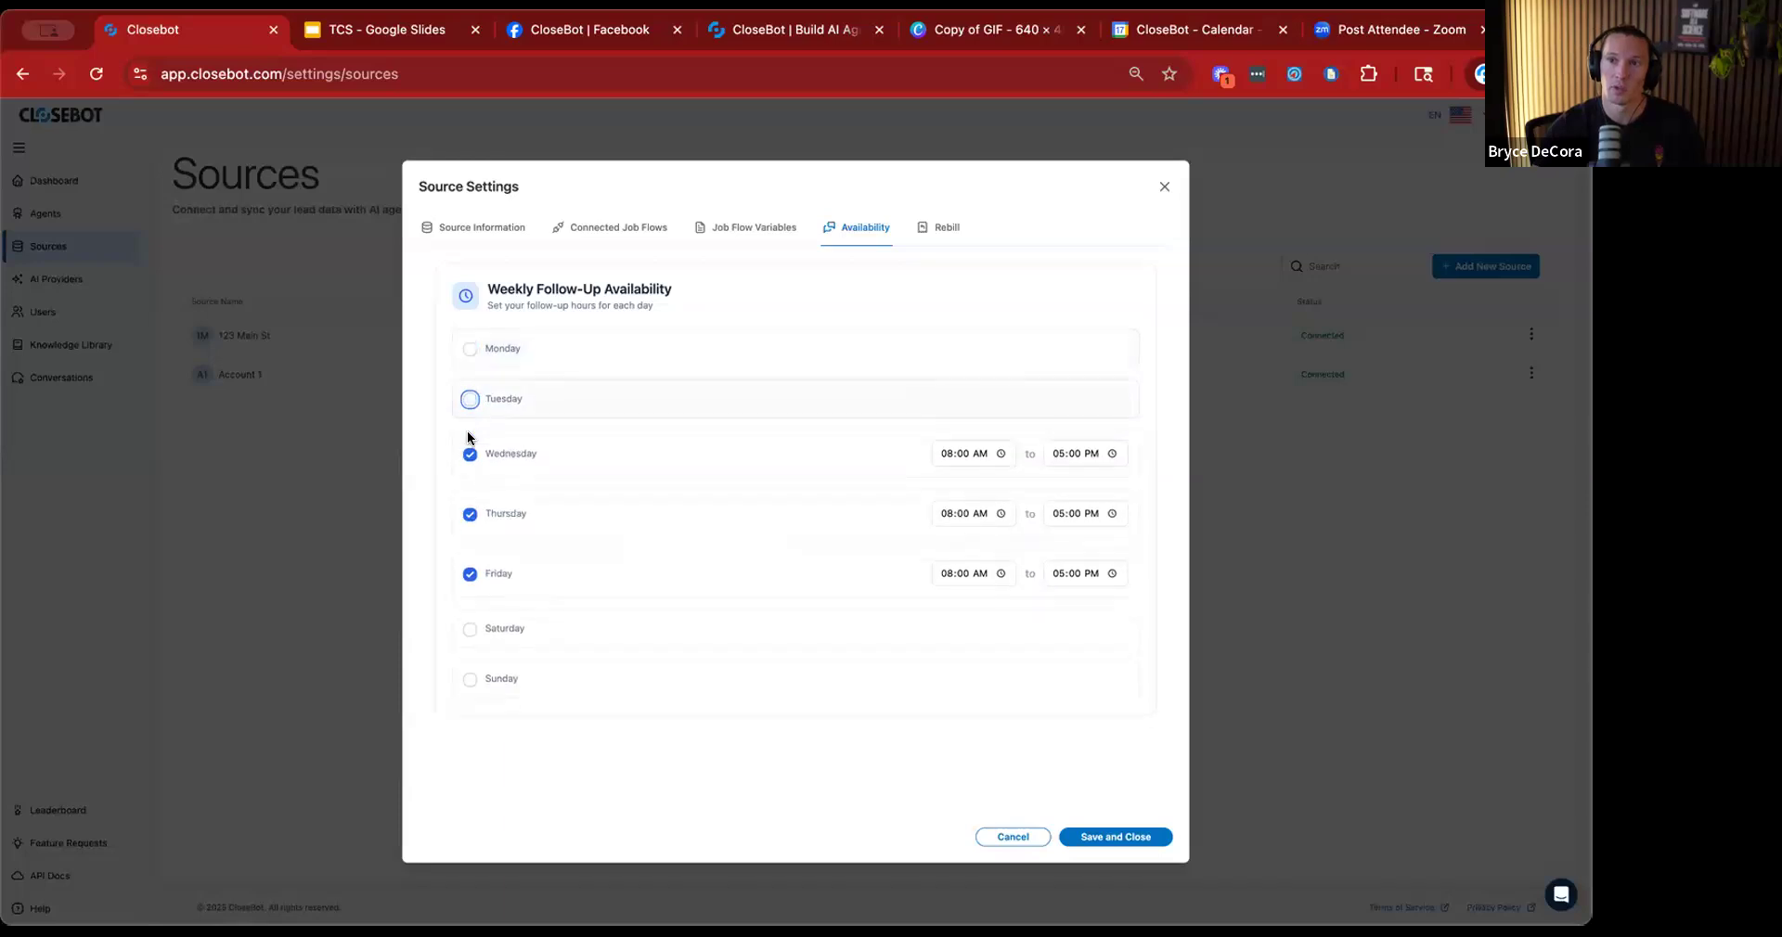
click(470, 449)
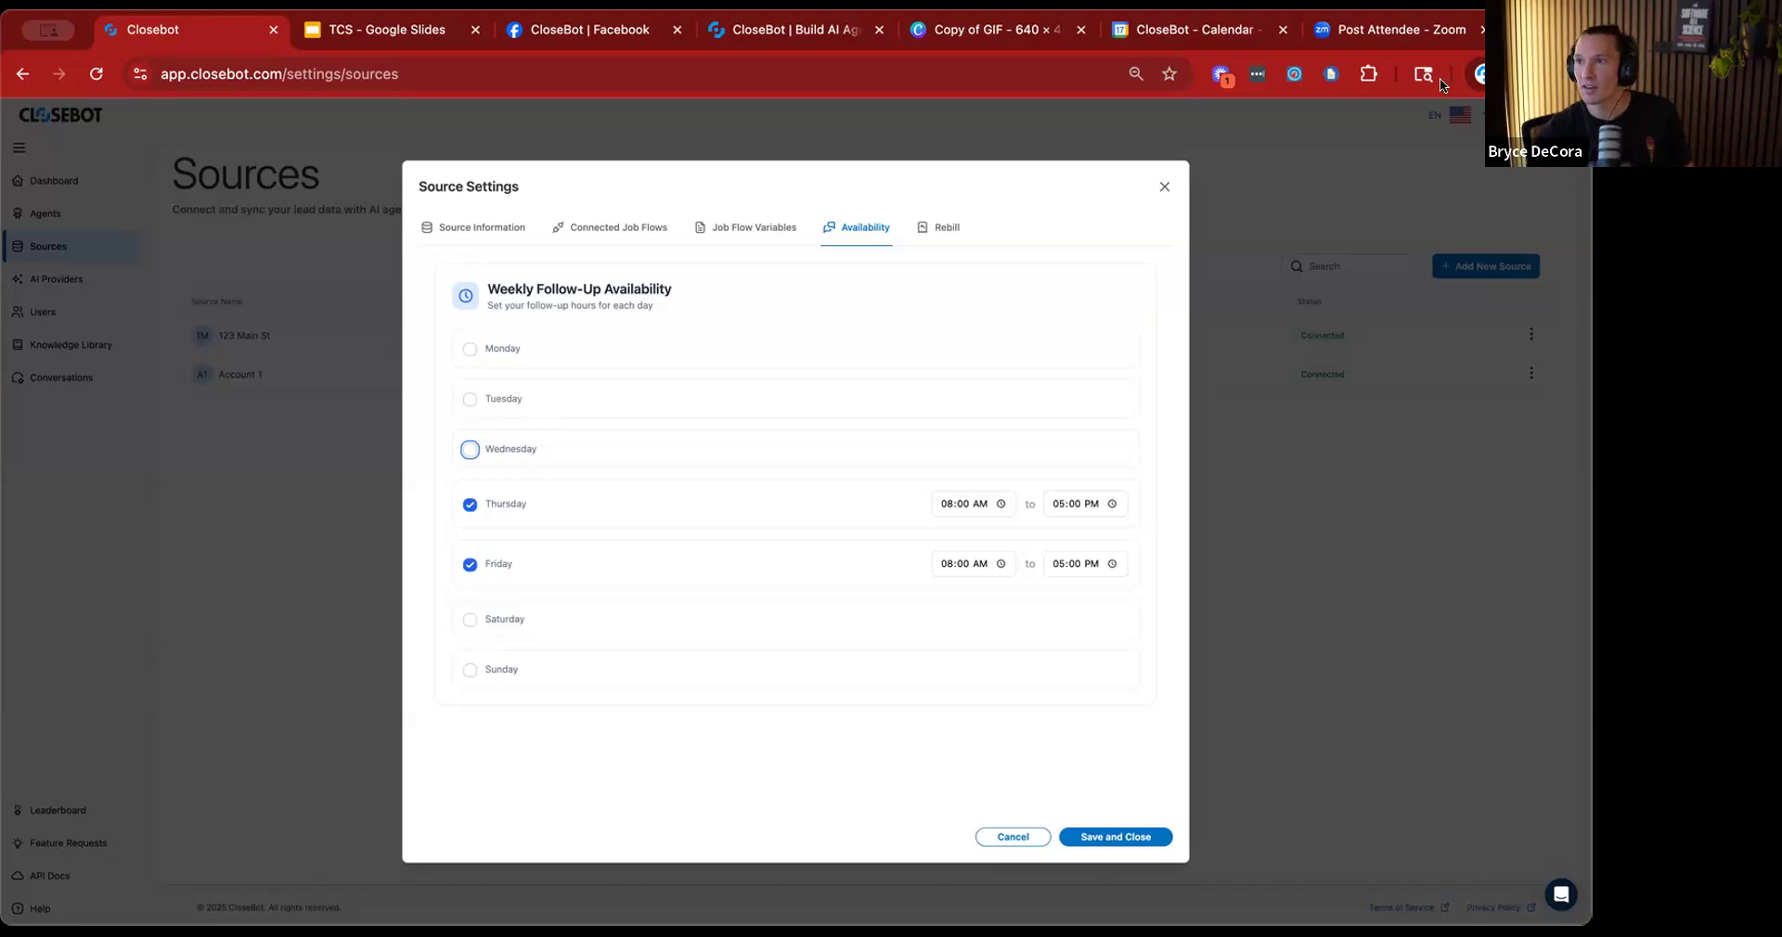
click(1162, 188)
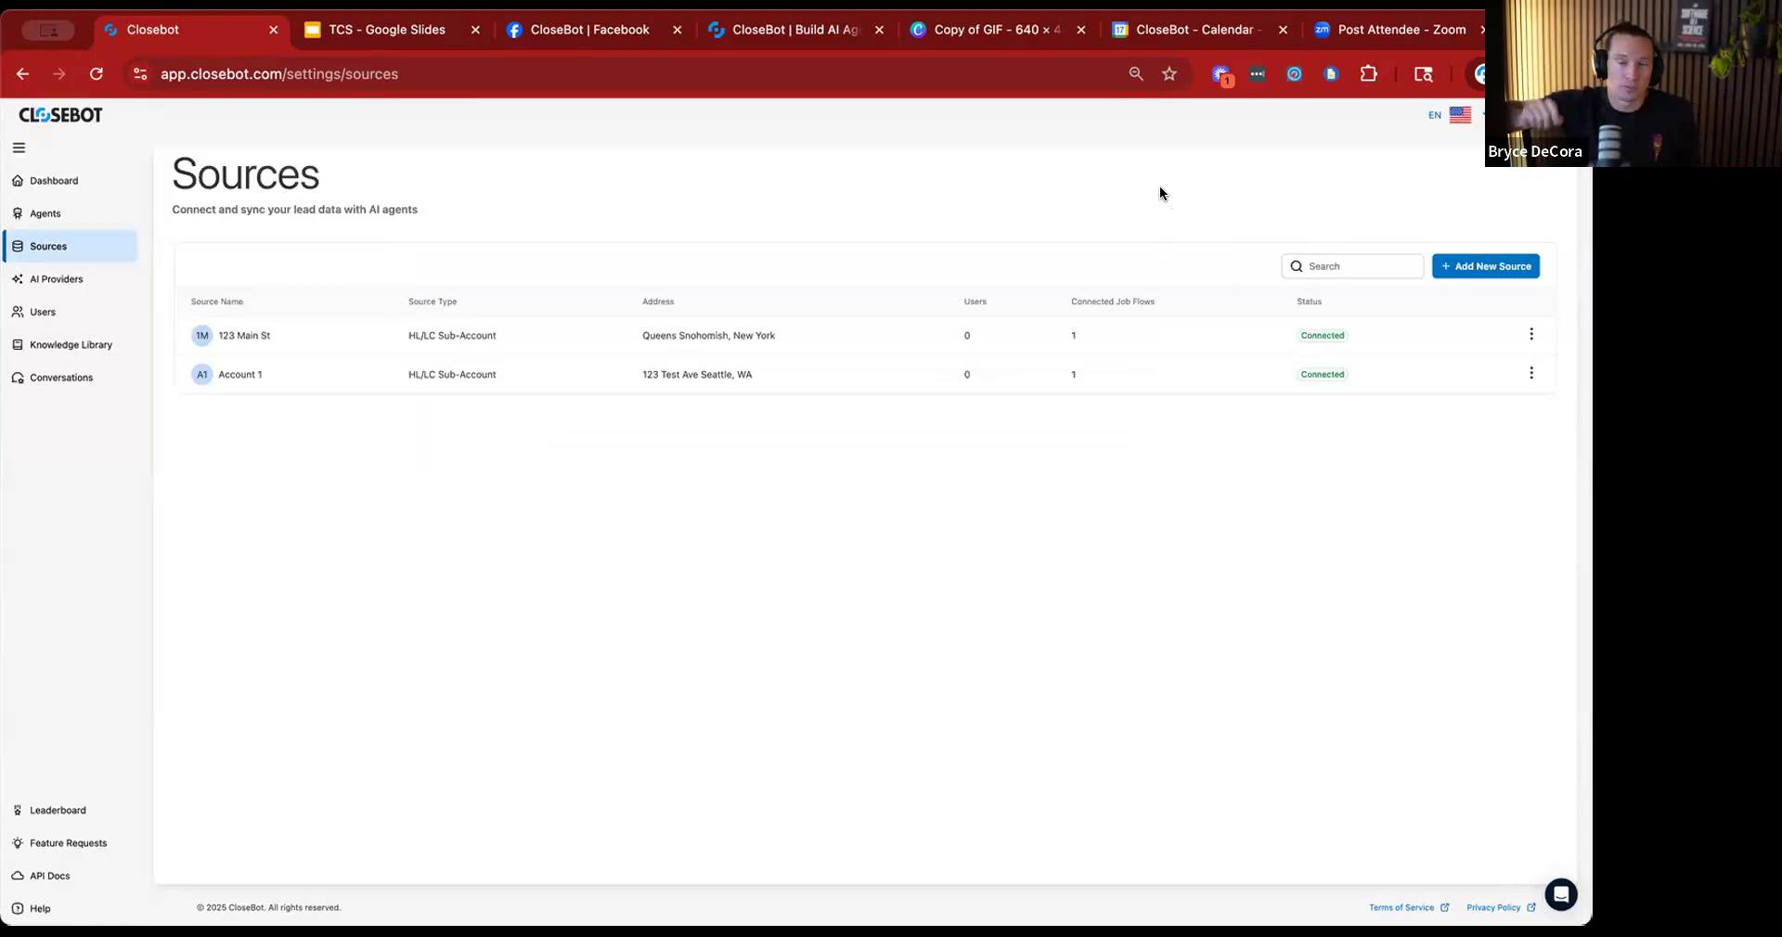
Try a "test" tag filter on Account 1 in the Database Reactivation Live Build job flow settings, remove it and close the settings.
click(42, 220)
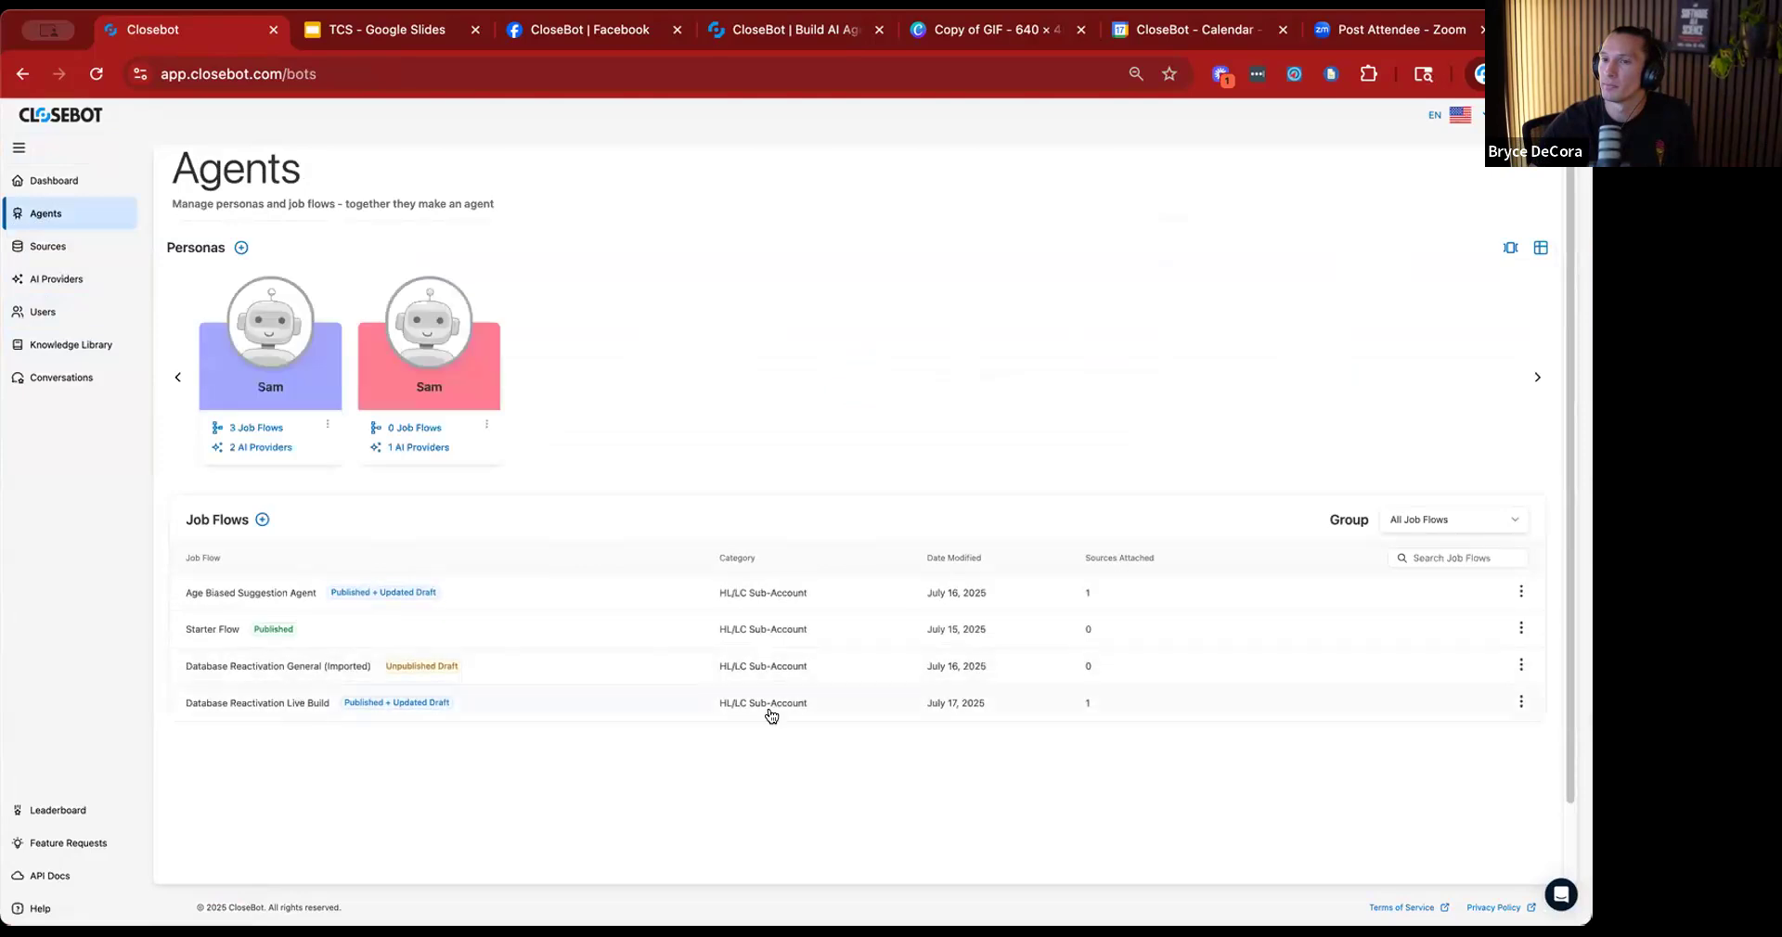
click(1519, 703)
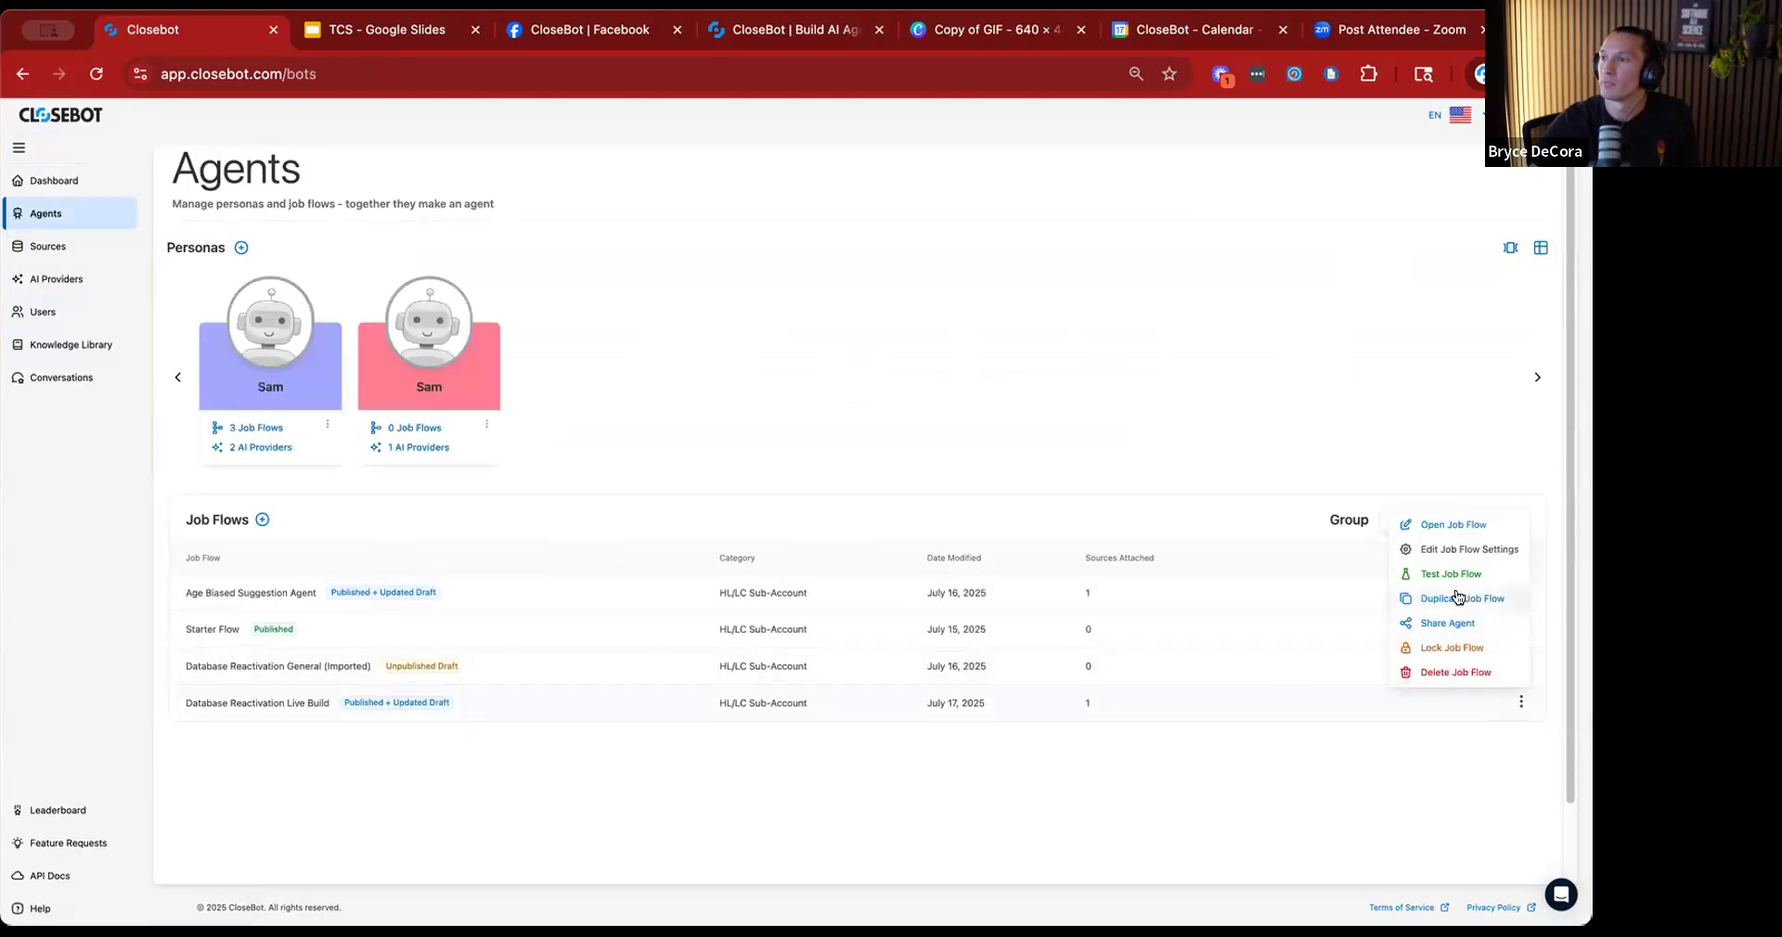
click(1464, 551)
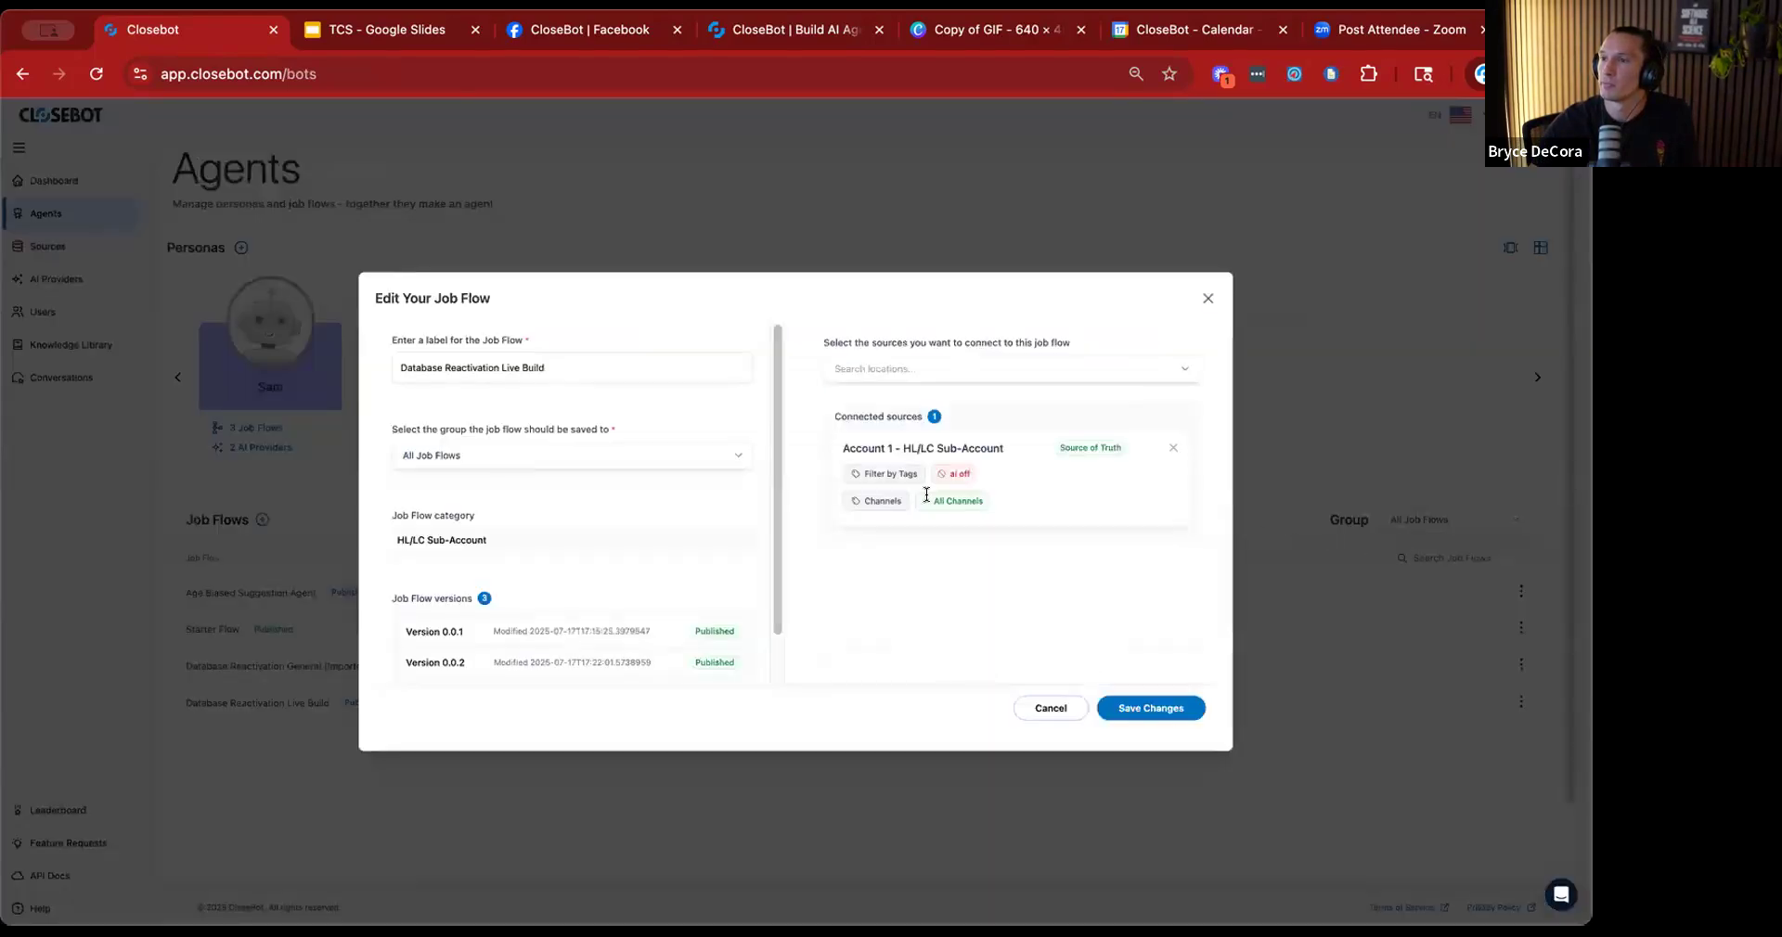
click(885, 474)
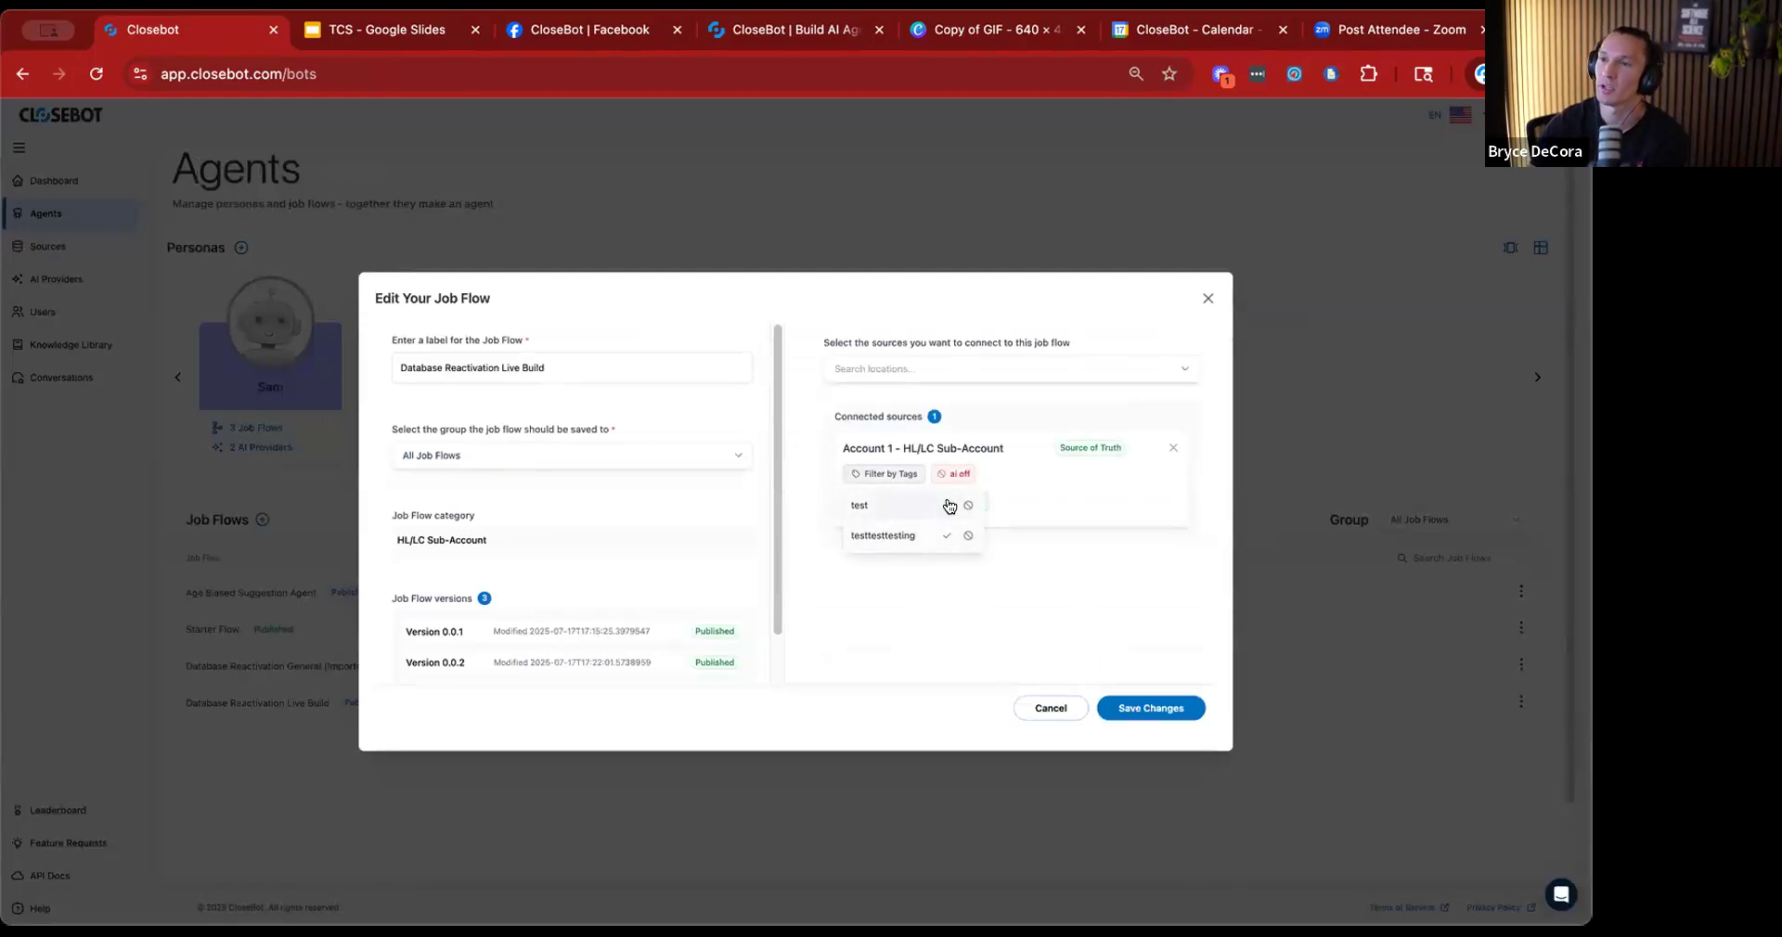
click(945, 507)
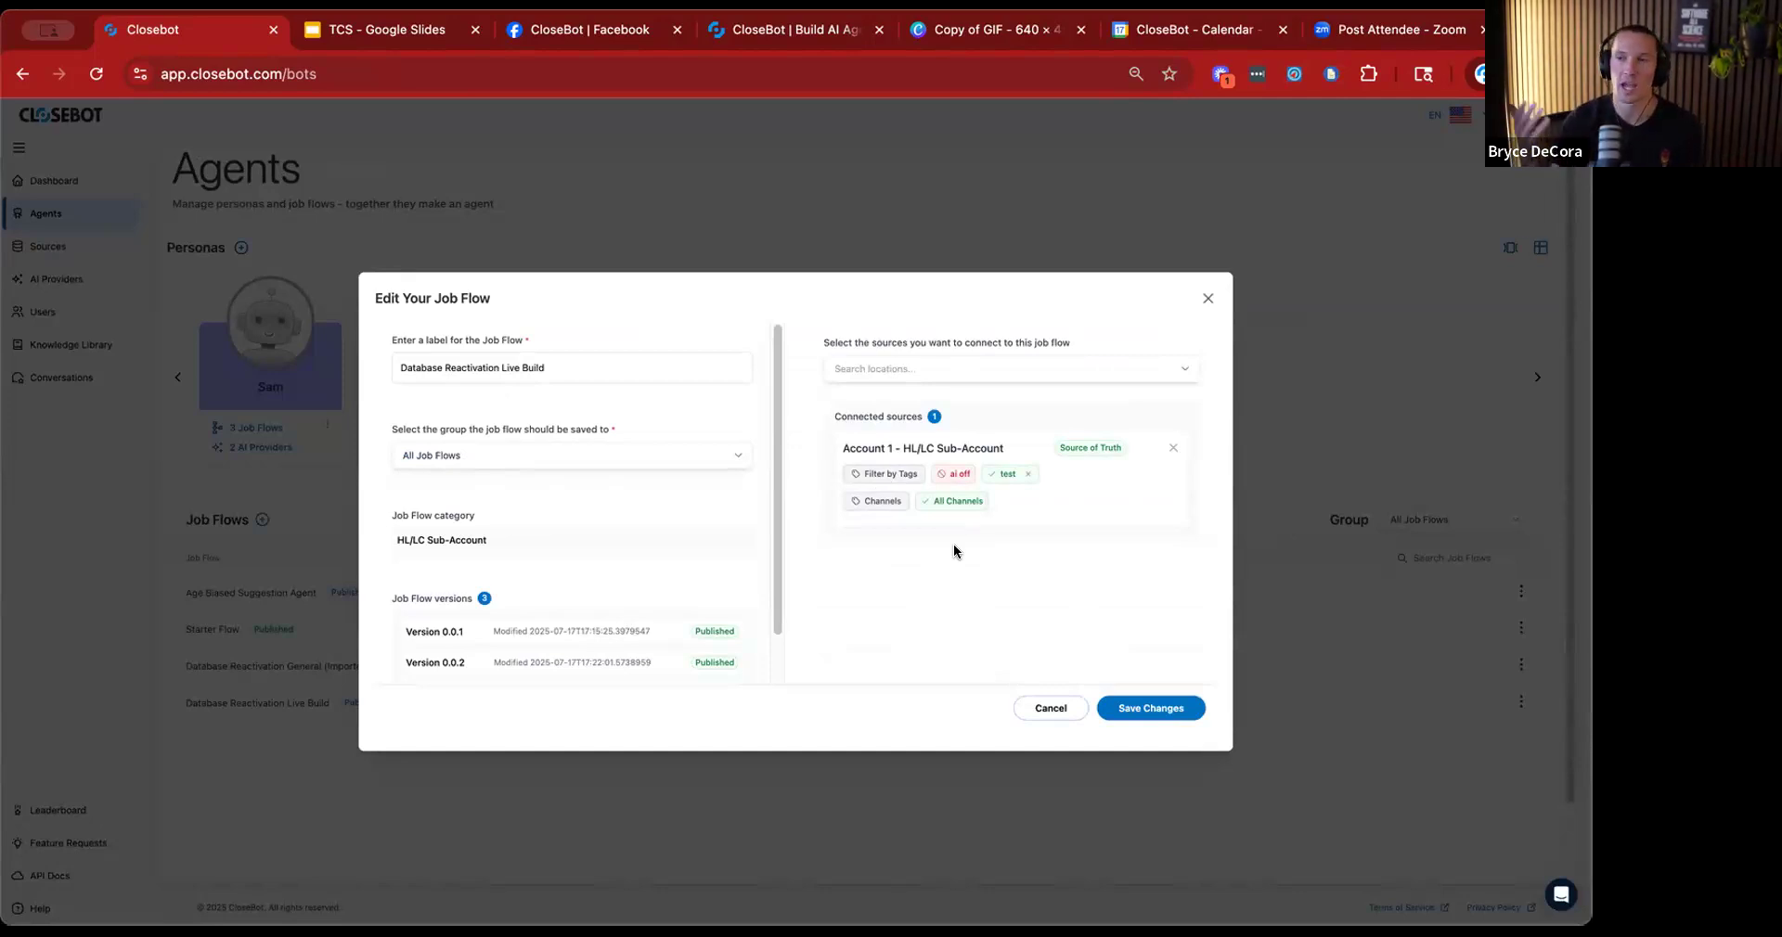
click(1028, 474)
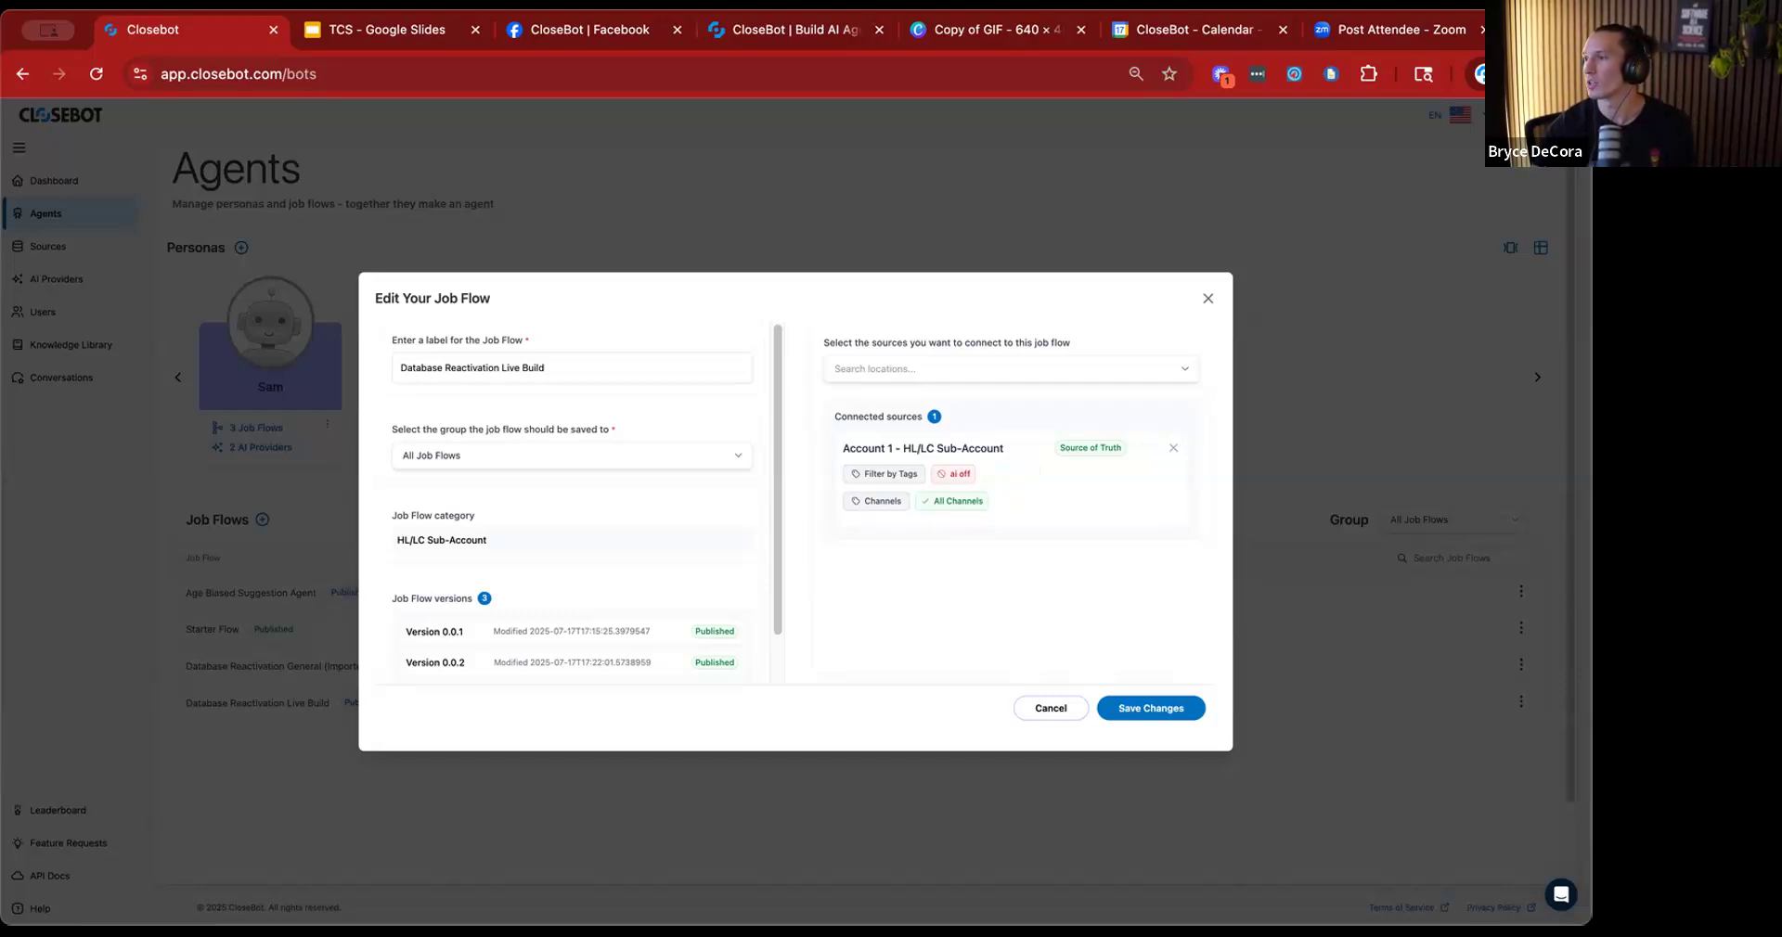
click(1208, 298)
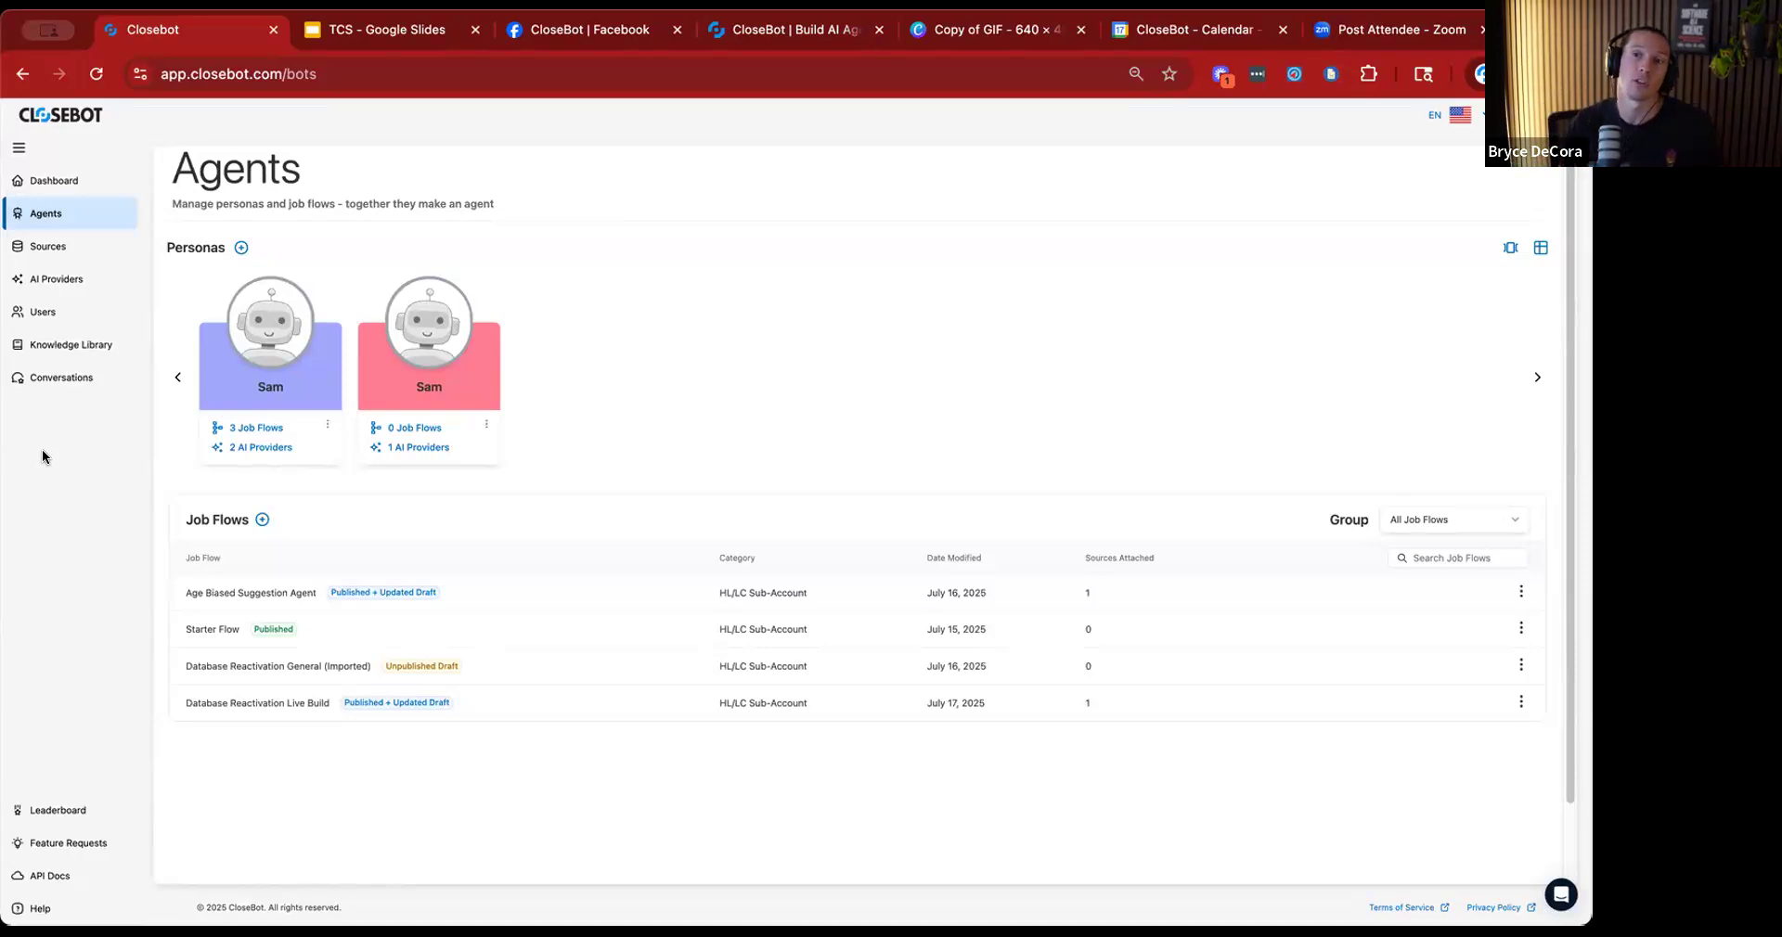
Return to the sources list and open the job flow variables of the Account 1 source.
click(59, 248)
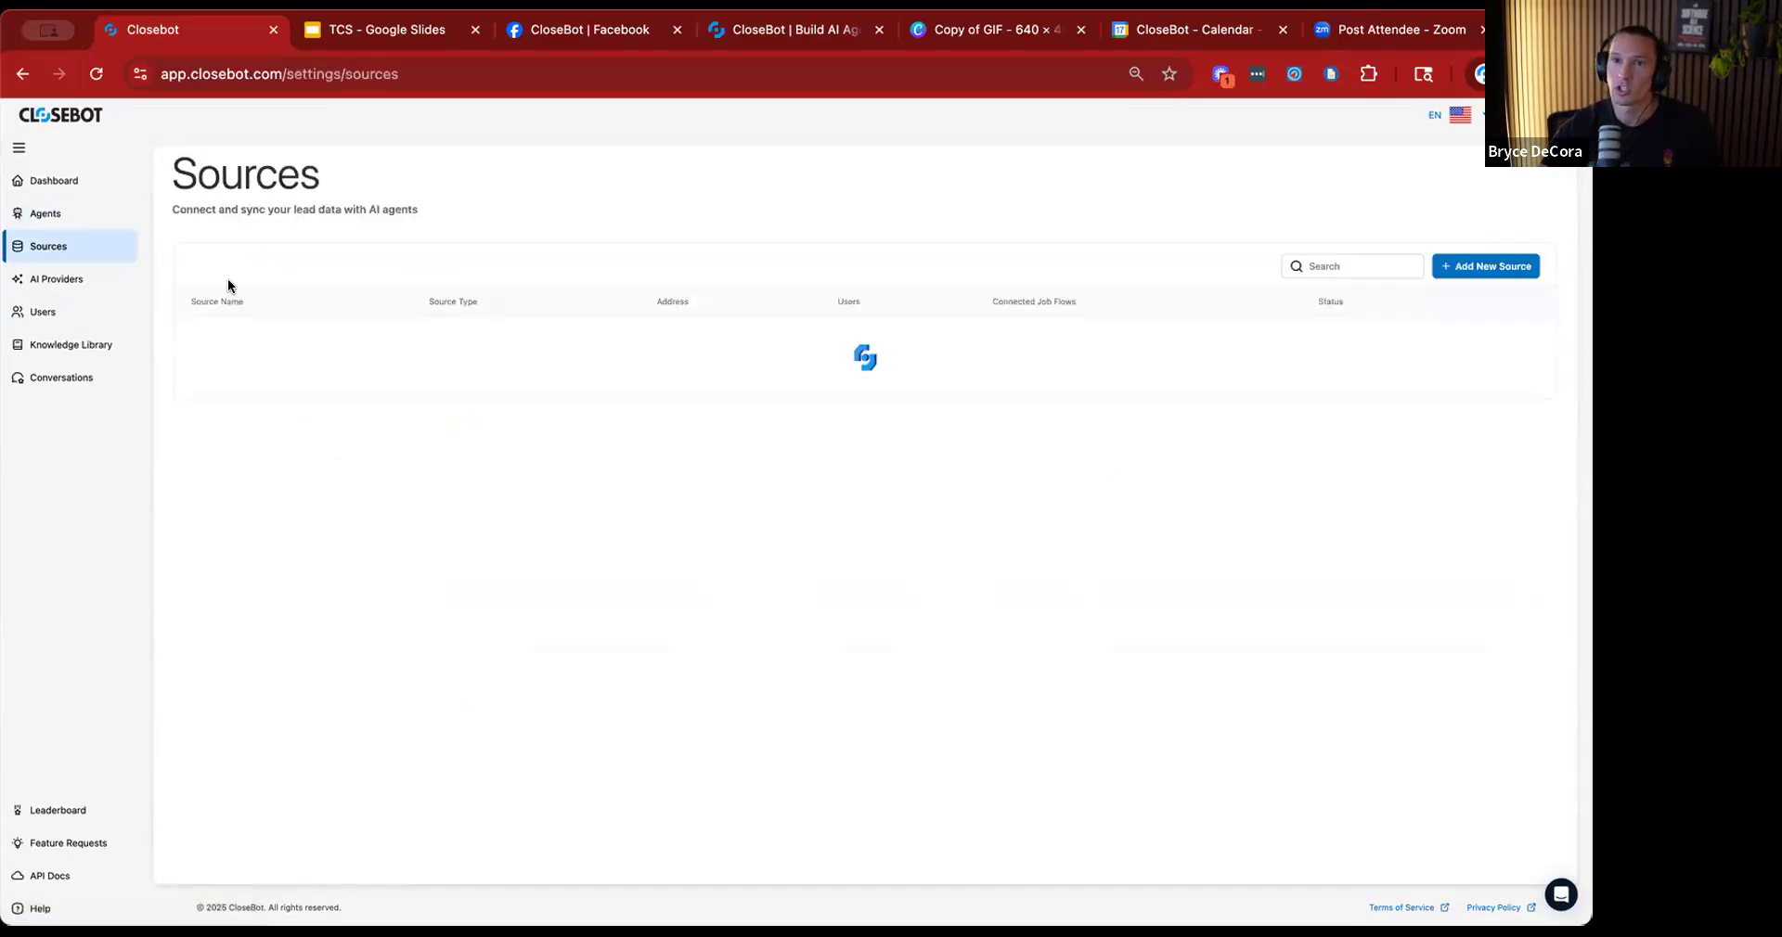
click(1528, 374)
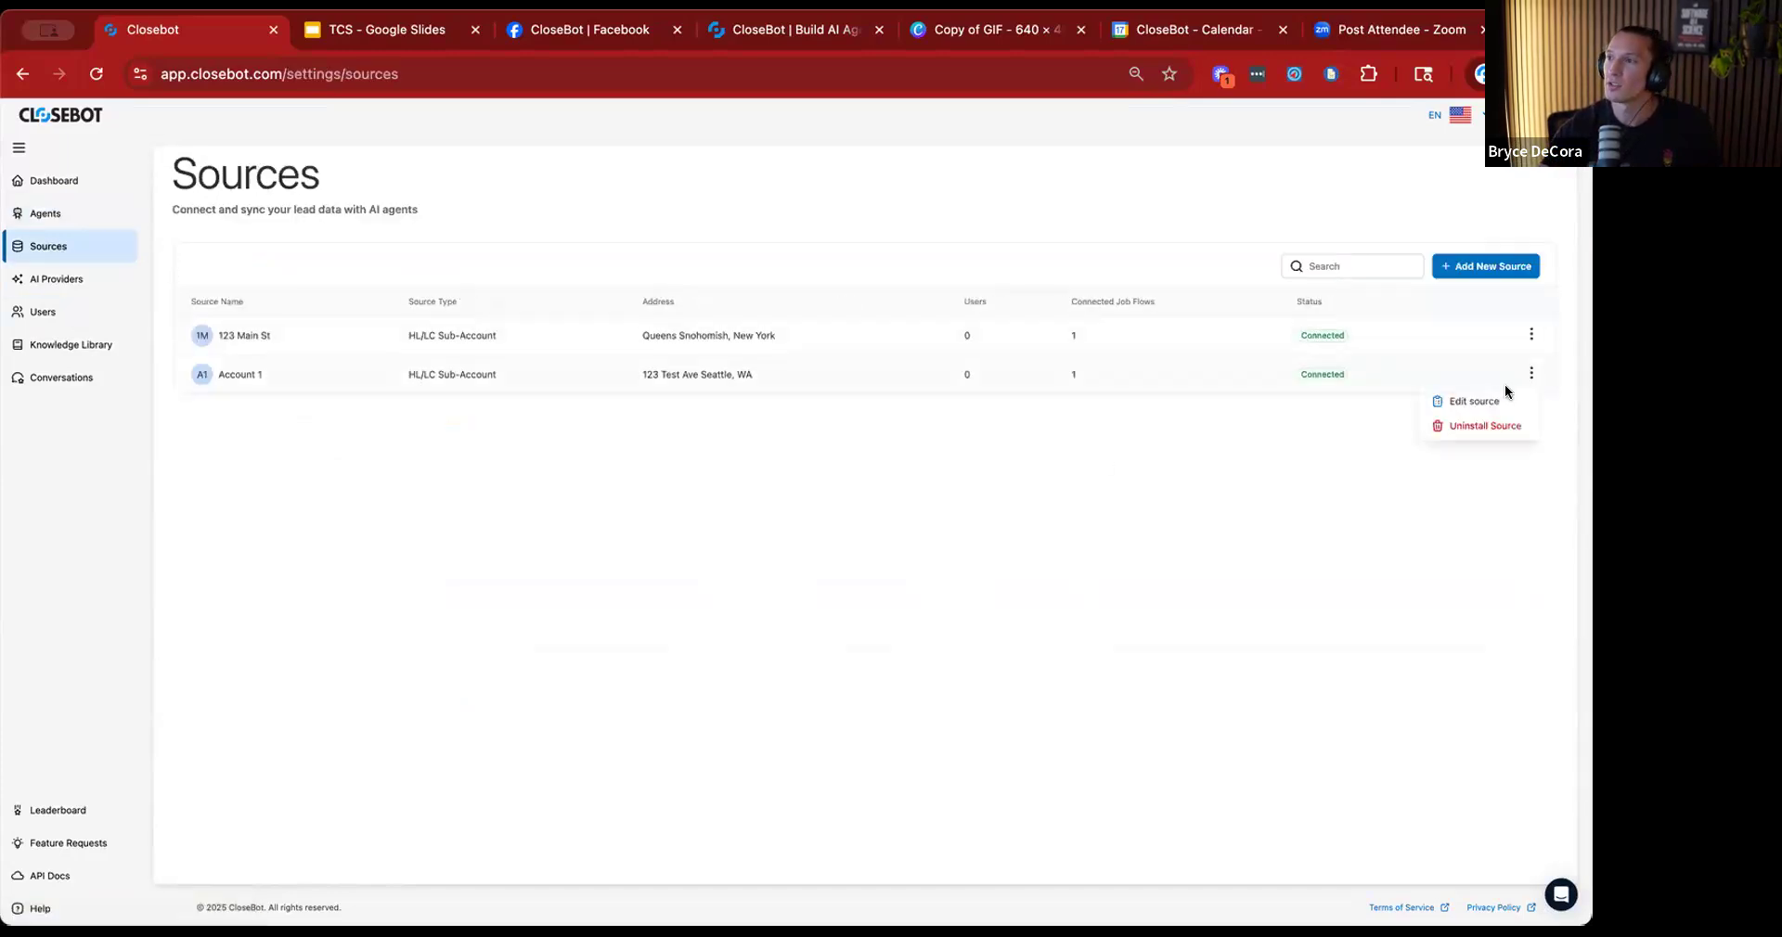
click(1494, 399)
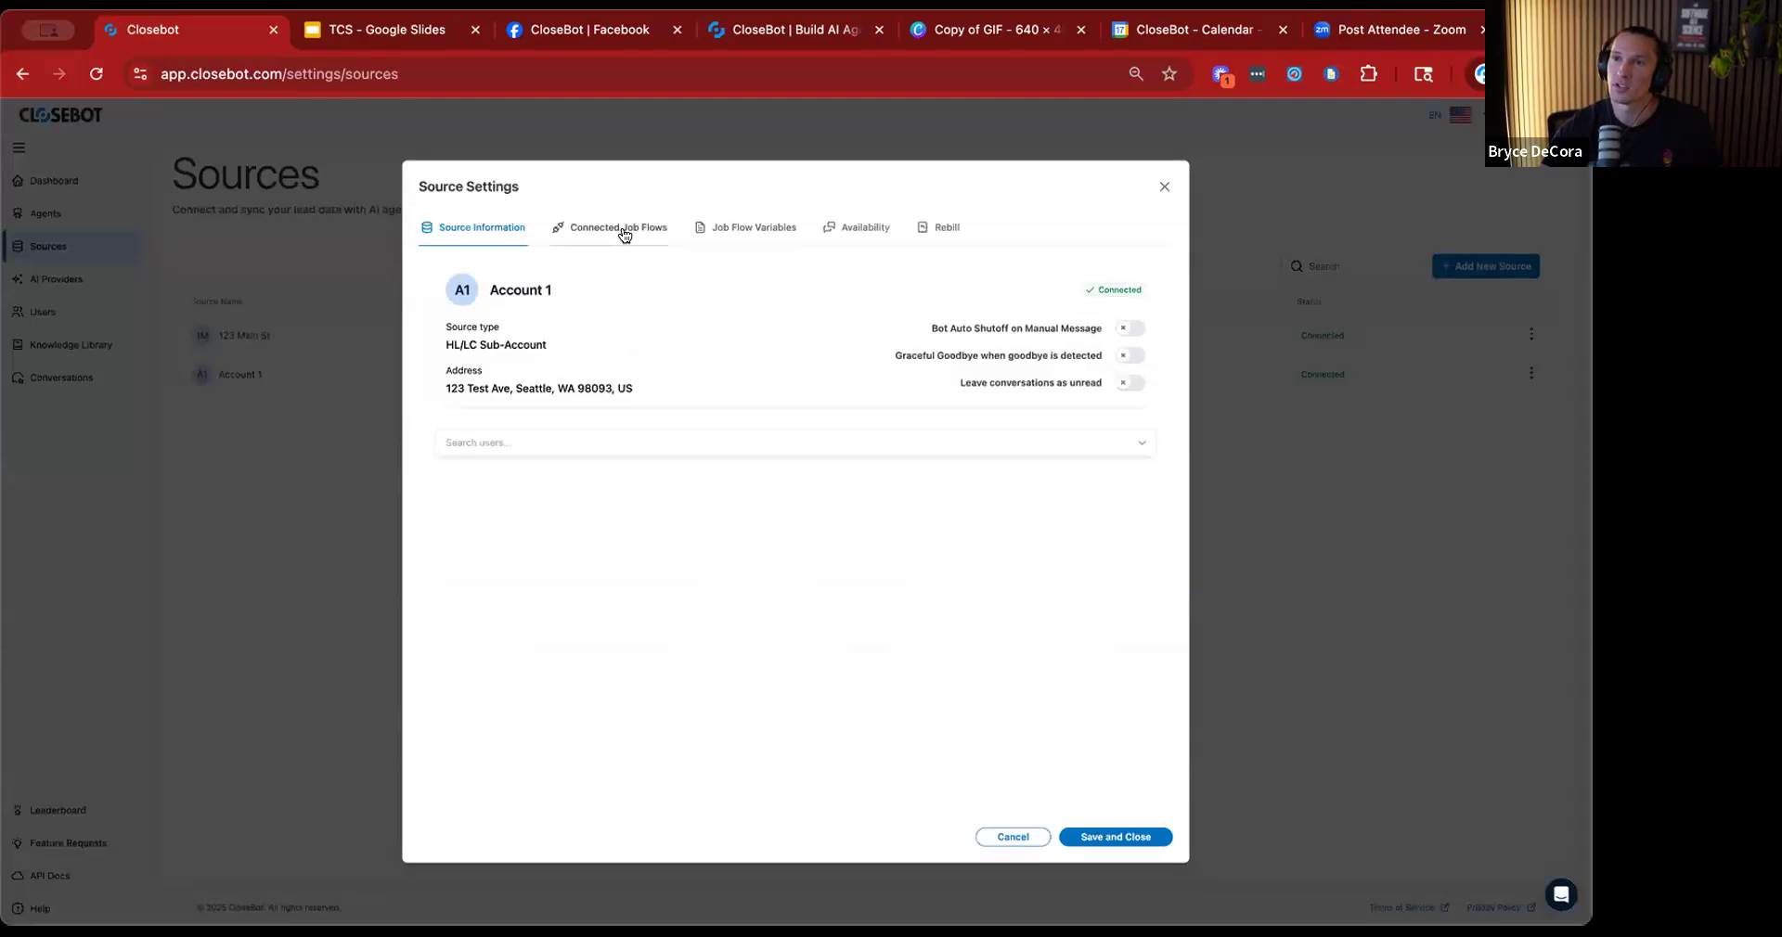
click(742, 228)
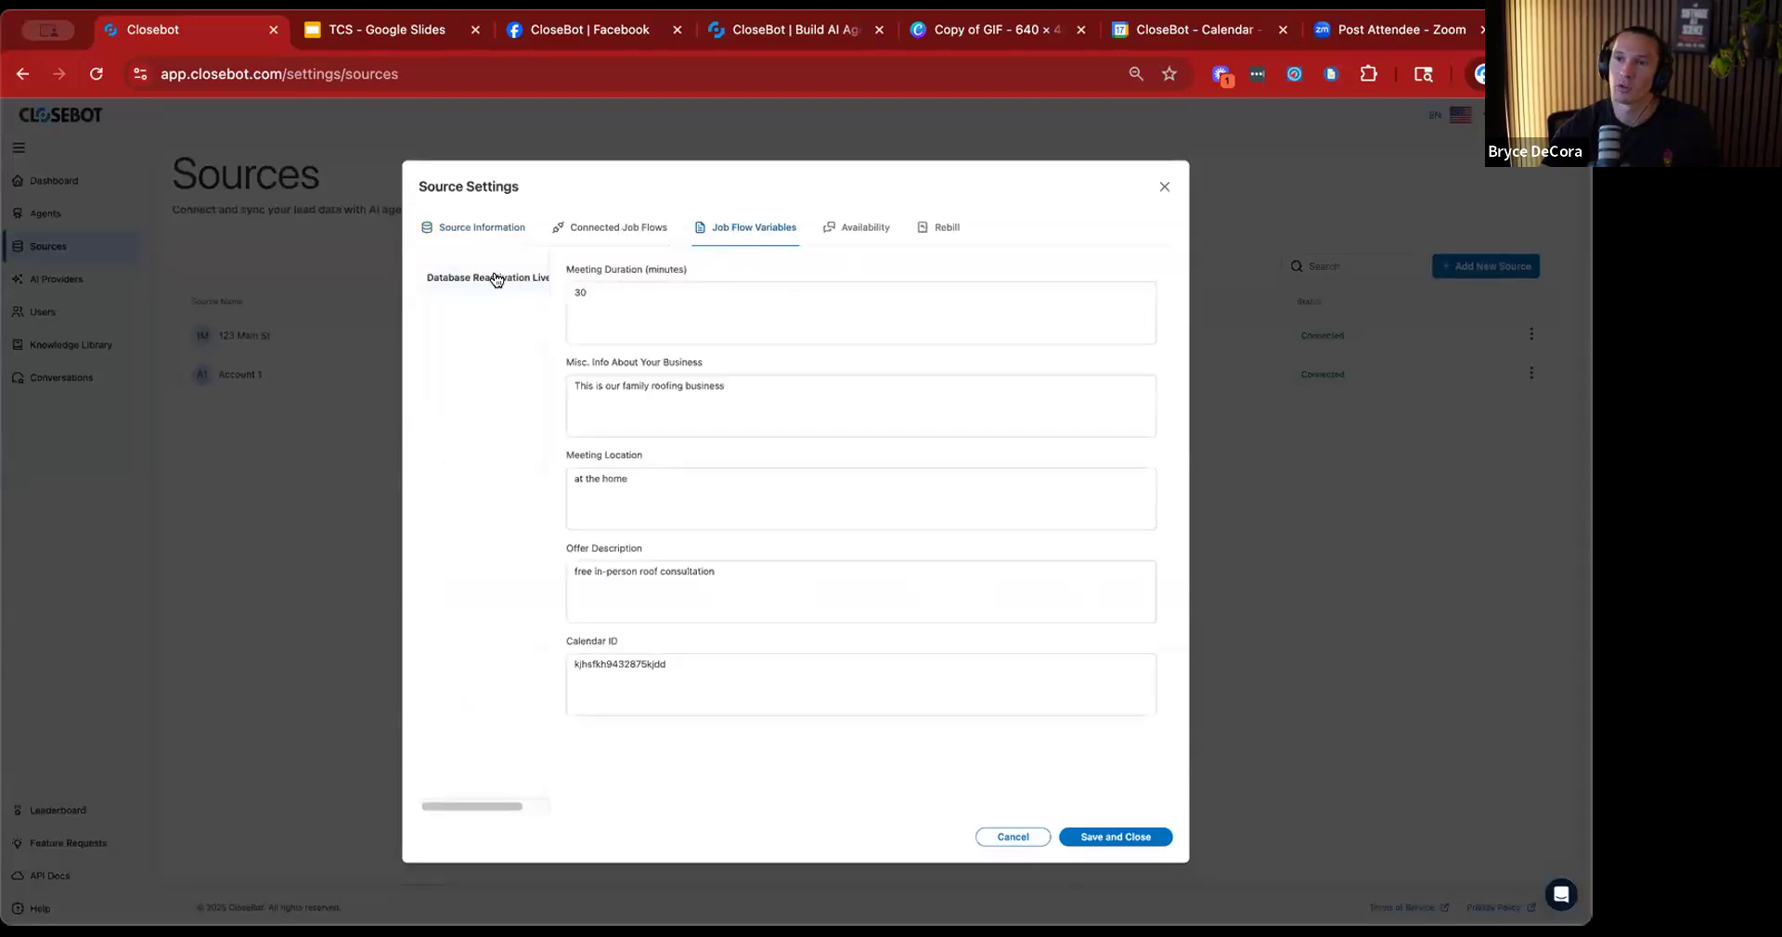
Examine the meeting duration, business info, meeting location, offer description and calendar ID variables, and close the source settings.
click(712, 302)
click(812, 388)
click(714, 488)
triple_click(636, 456)
triple_click(680, 362)
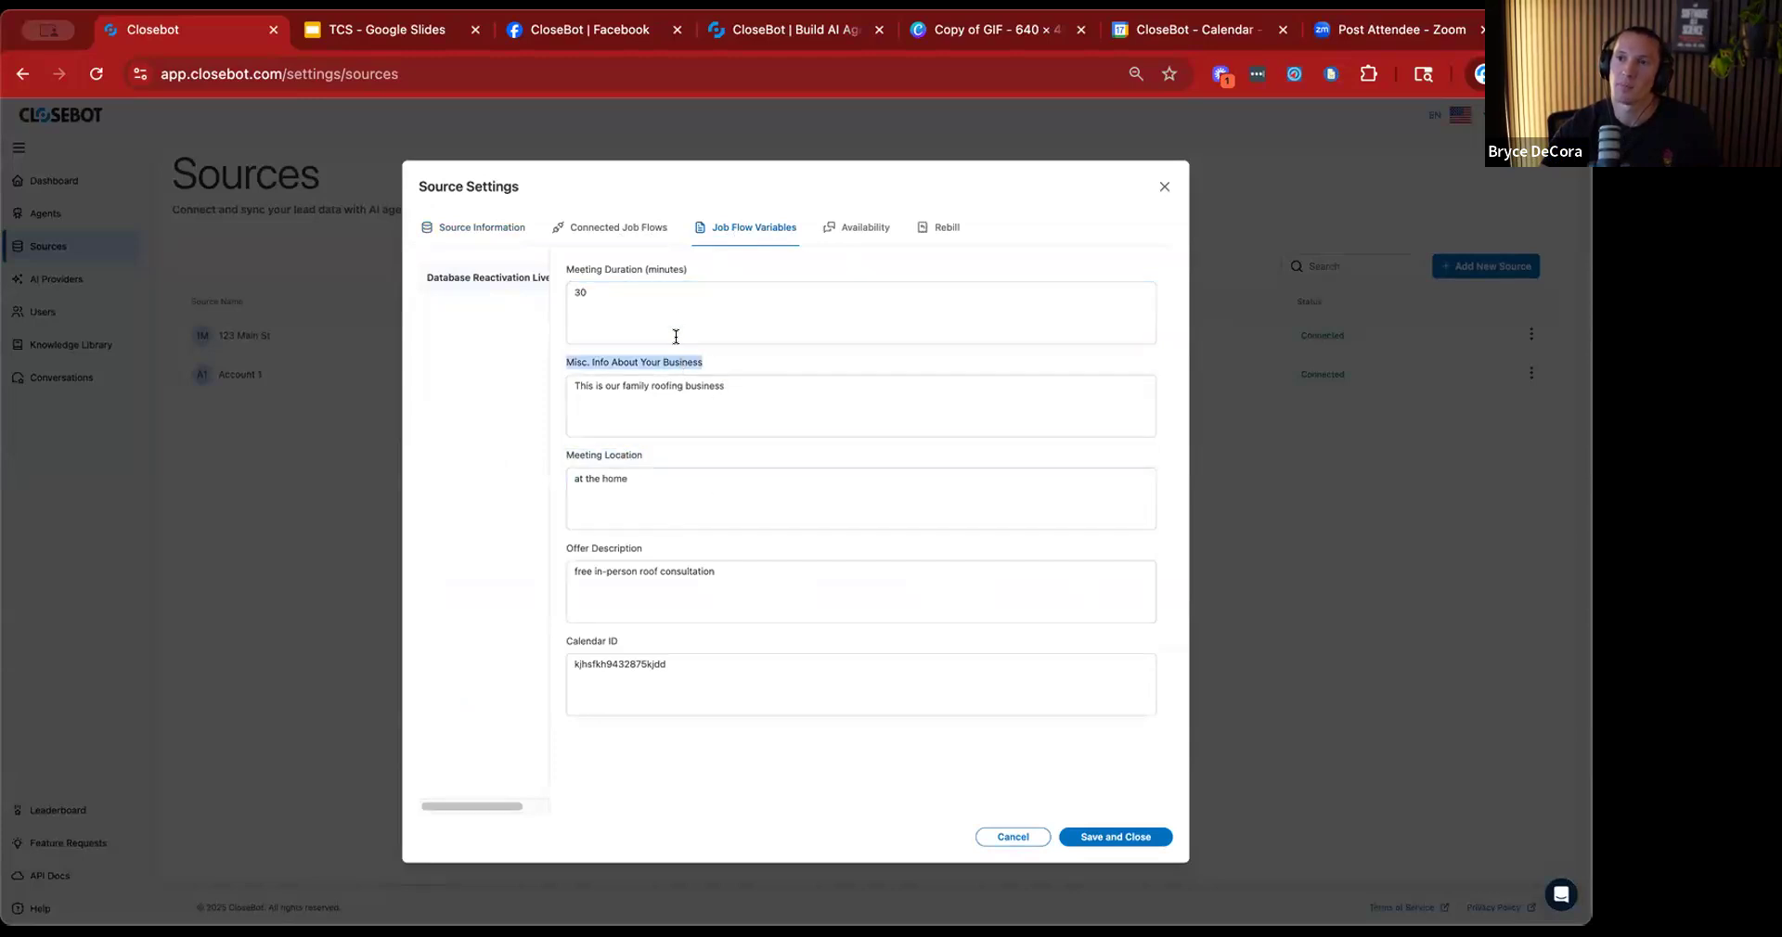
triple_click(669, 271)
triple_click(634, 550)
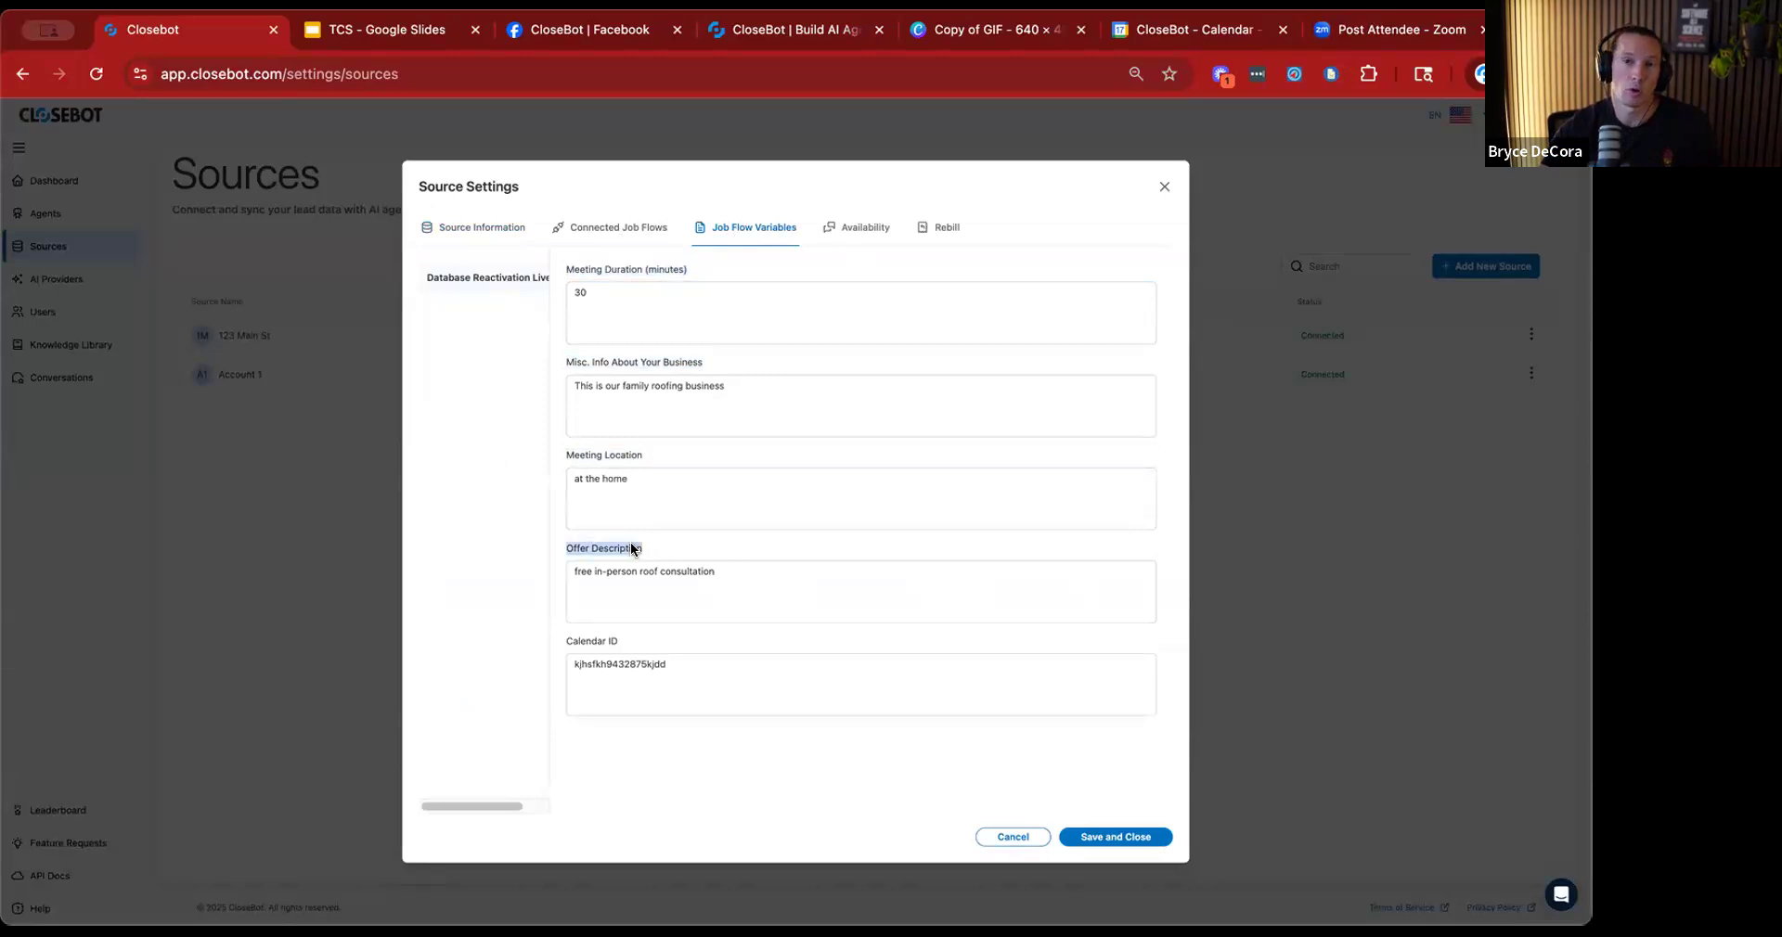
triple_click(611, 642)
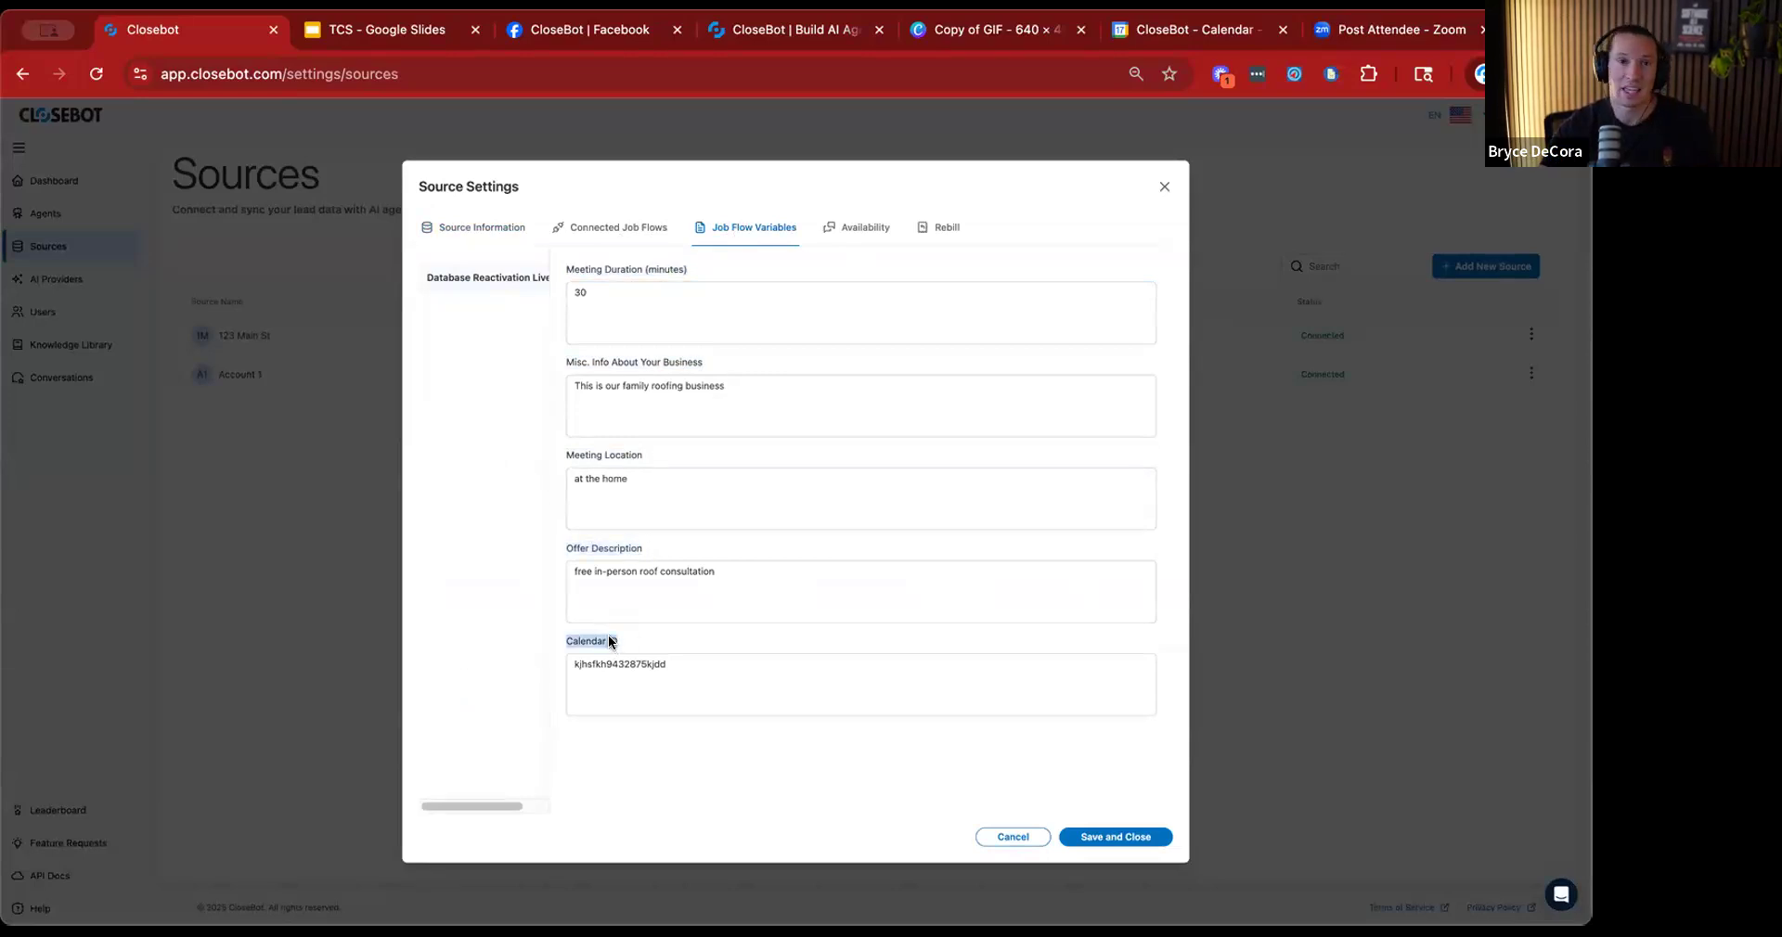
click(695, 649)
click(746, 591)
click(735, 494)
click(750, 394)
click(759, 322)
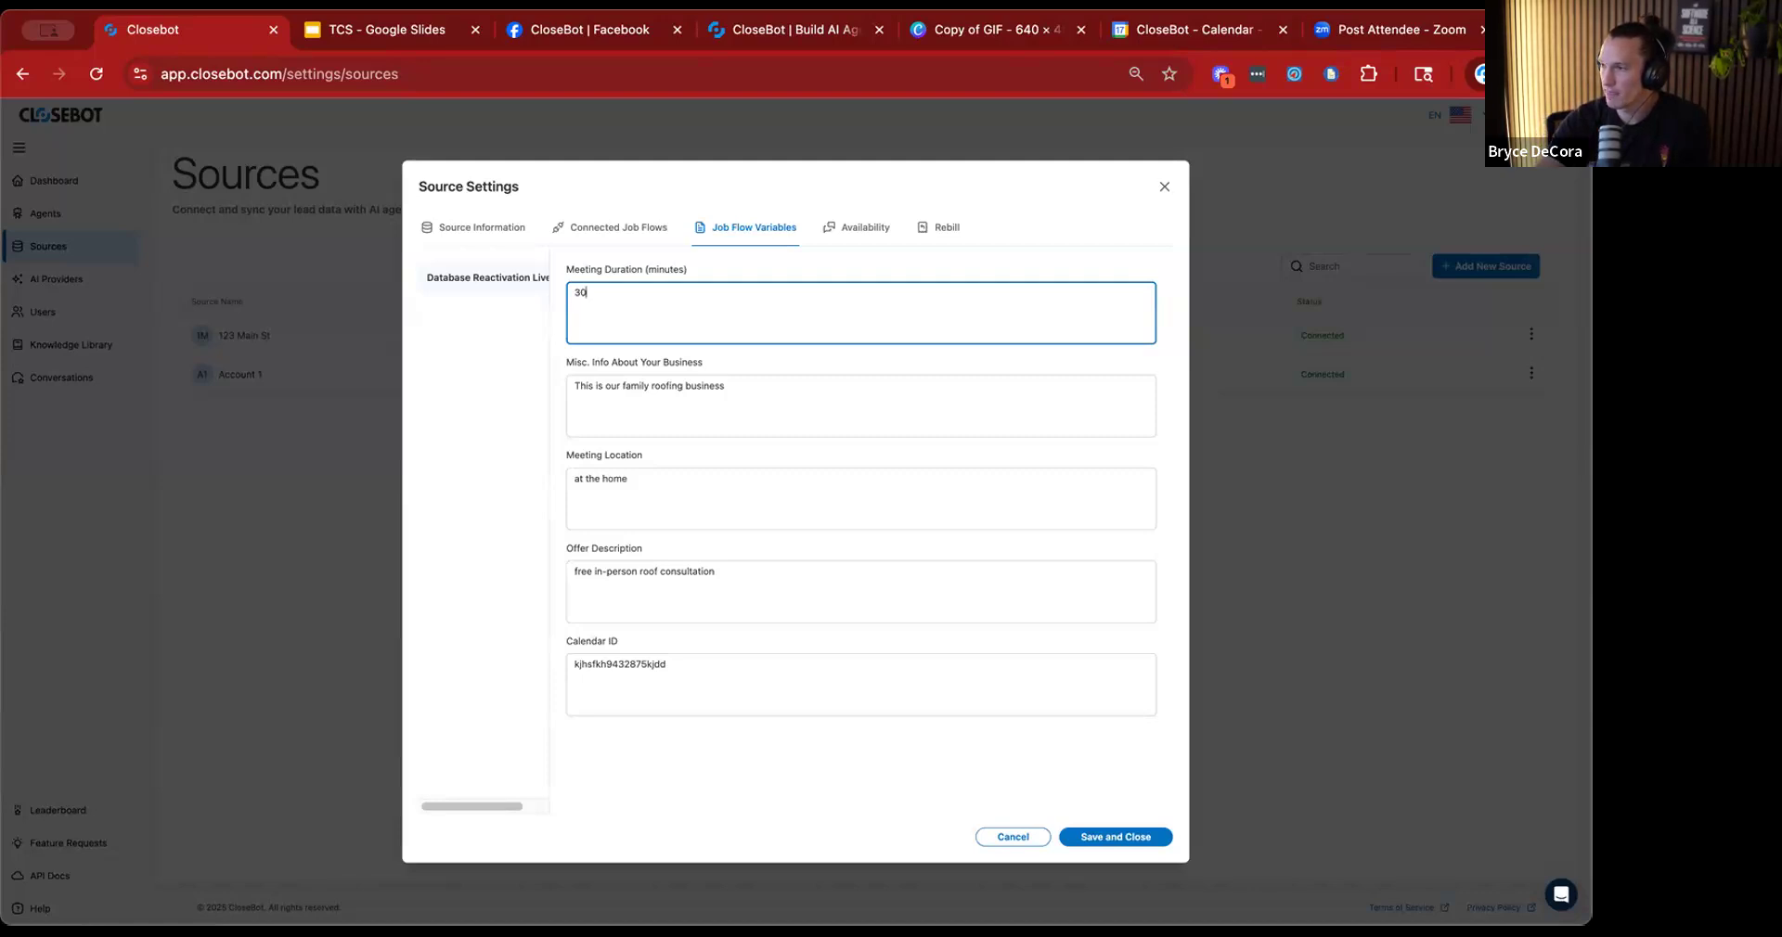
click(295, 413)
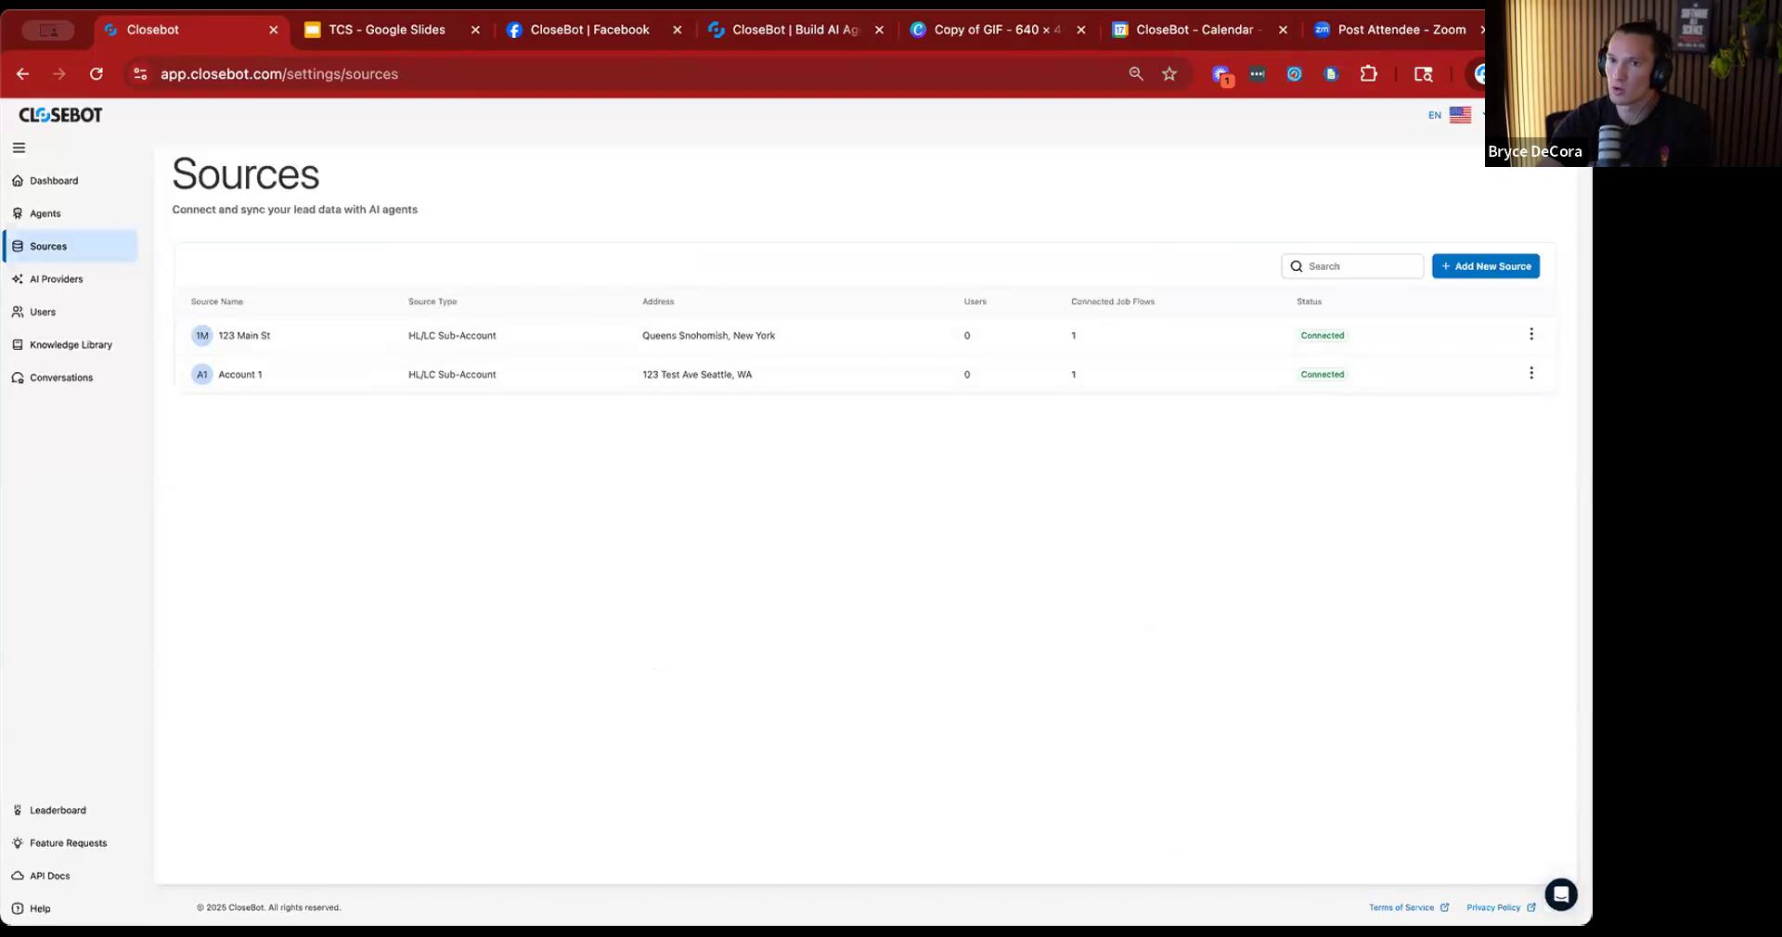
Open the Database Reactivation Live Build job flow and review the job flow variables defined in its settings.
click(105, 234)
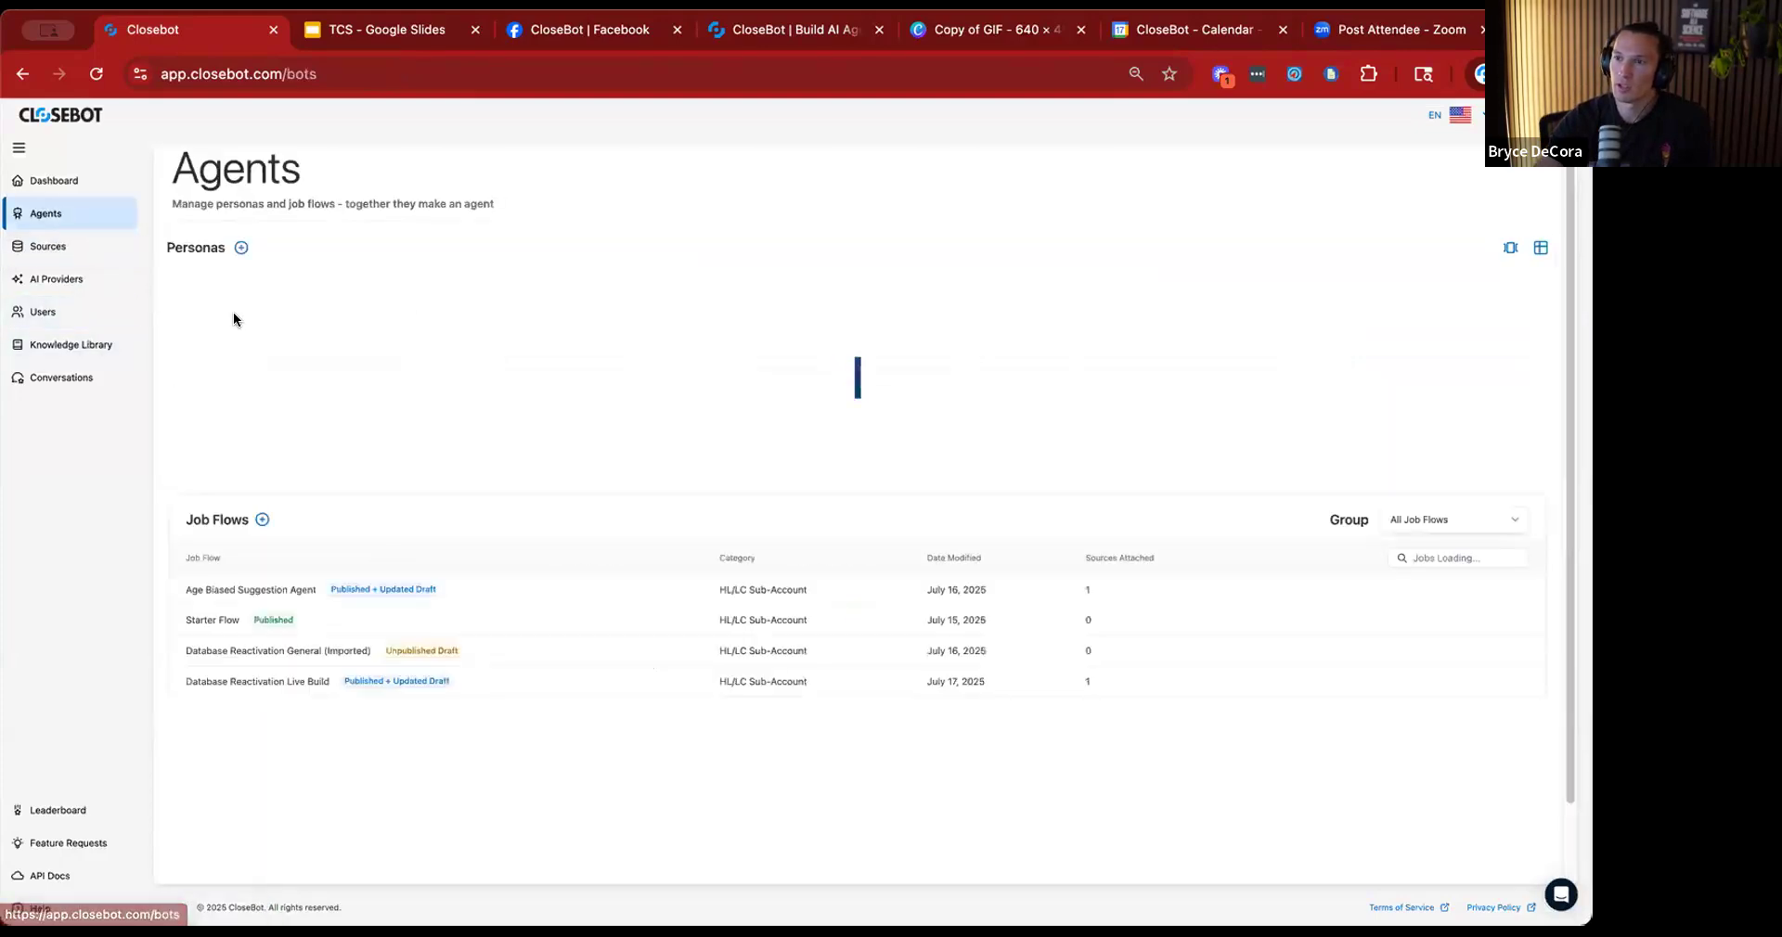
click(294, 684)
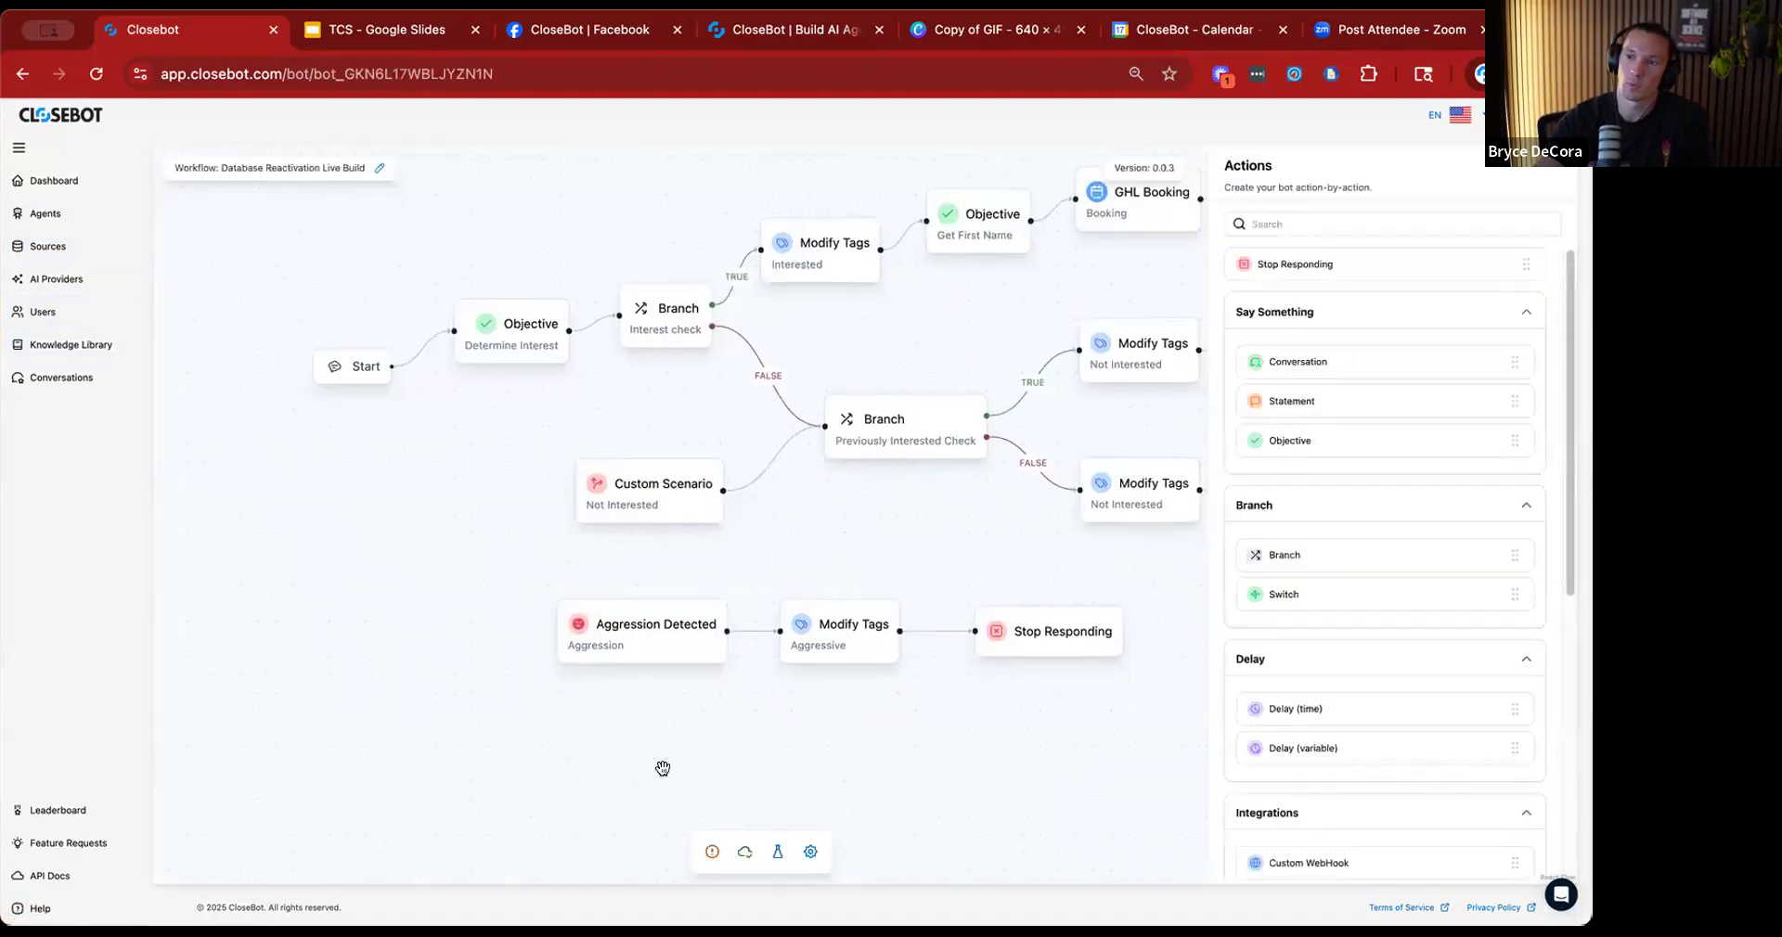
click(810, 852)
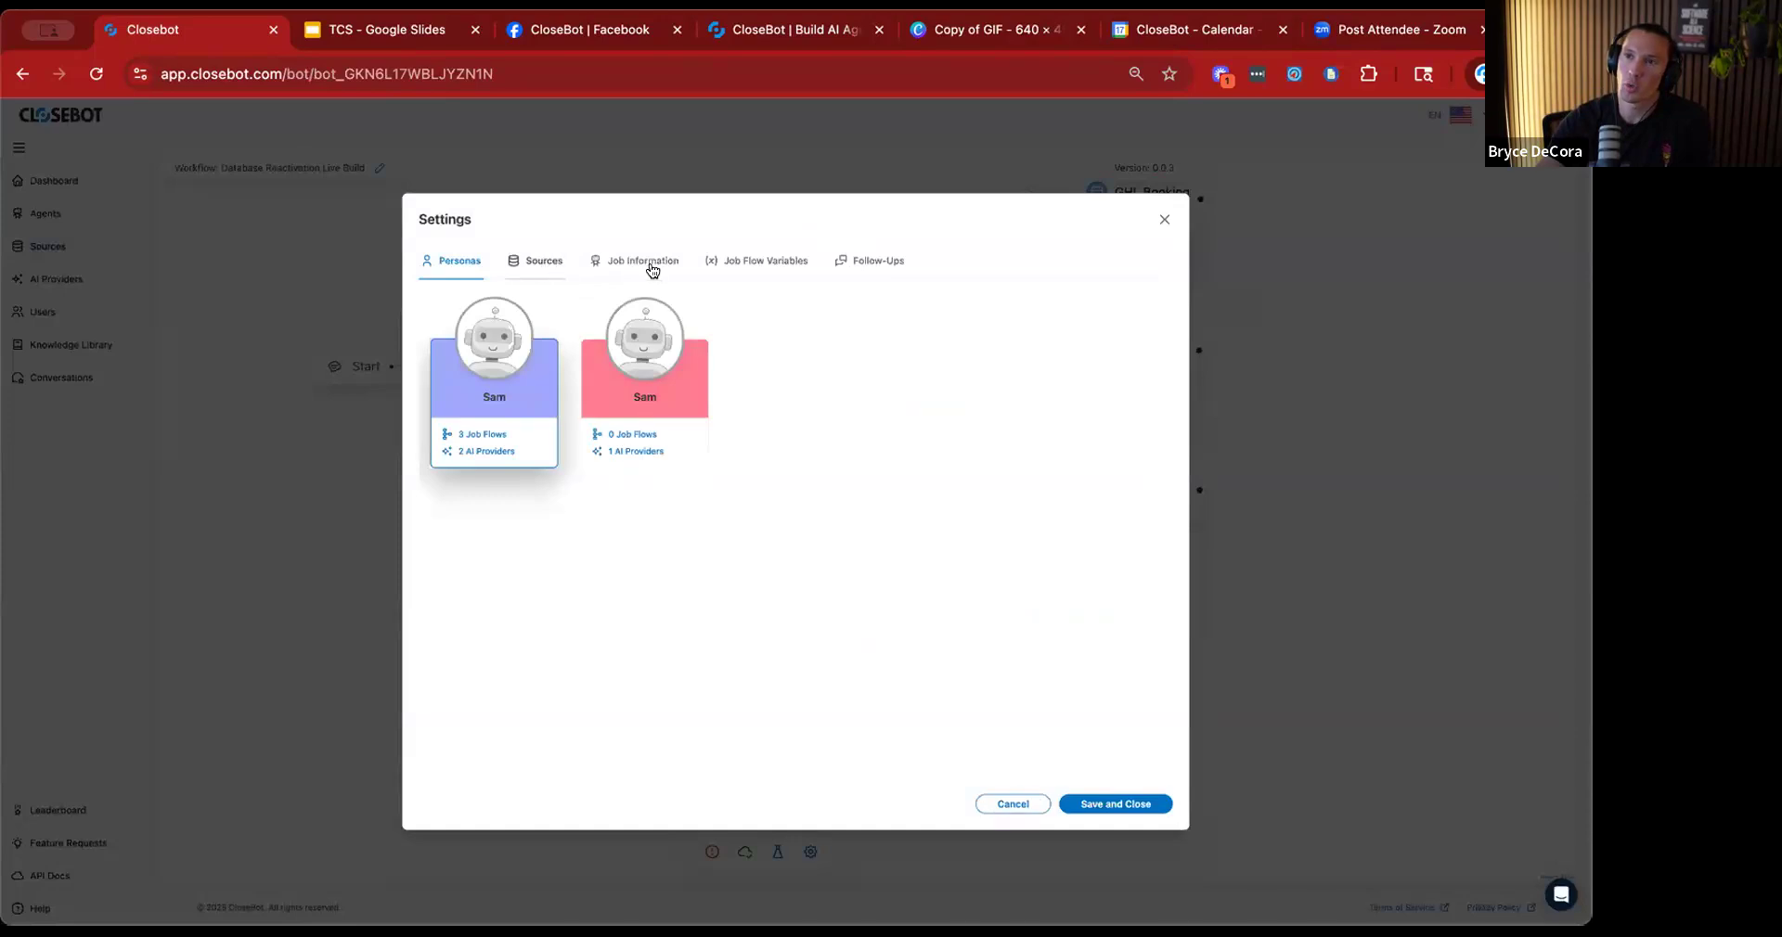
click(775, 271)
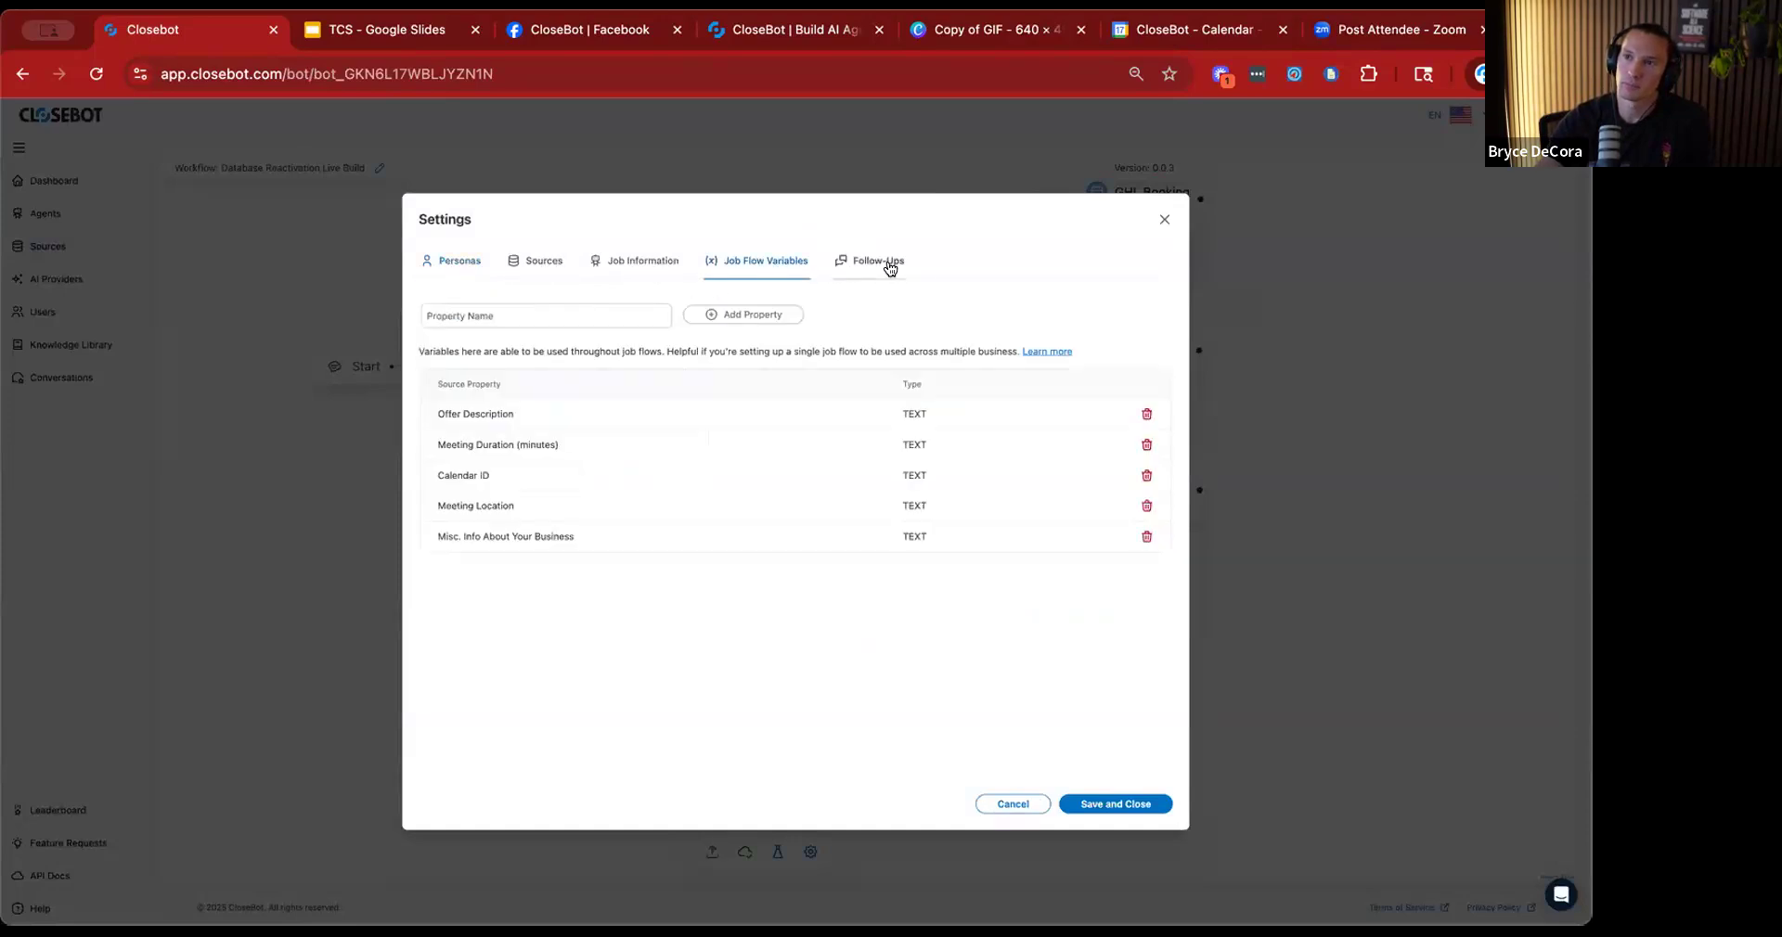
Try a different delay for the job flow's first follow-up, set it back to 30 minutes and close the settings.
click(890, 269)
click(581, 421)
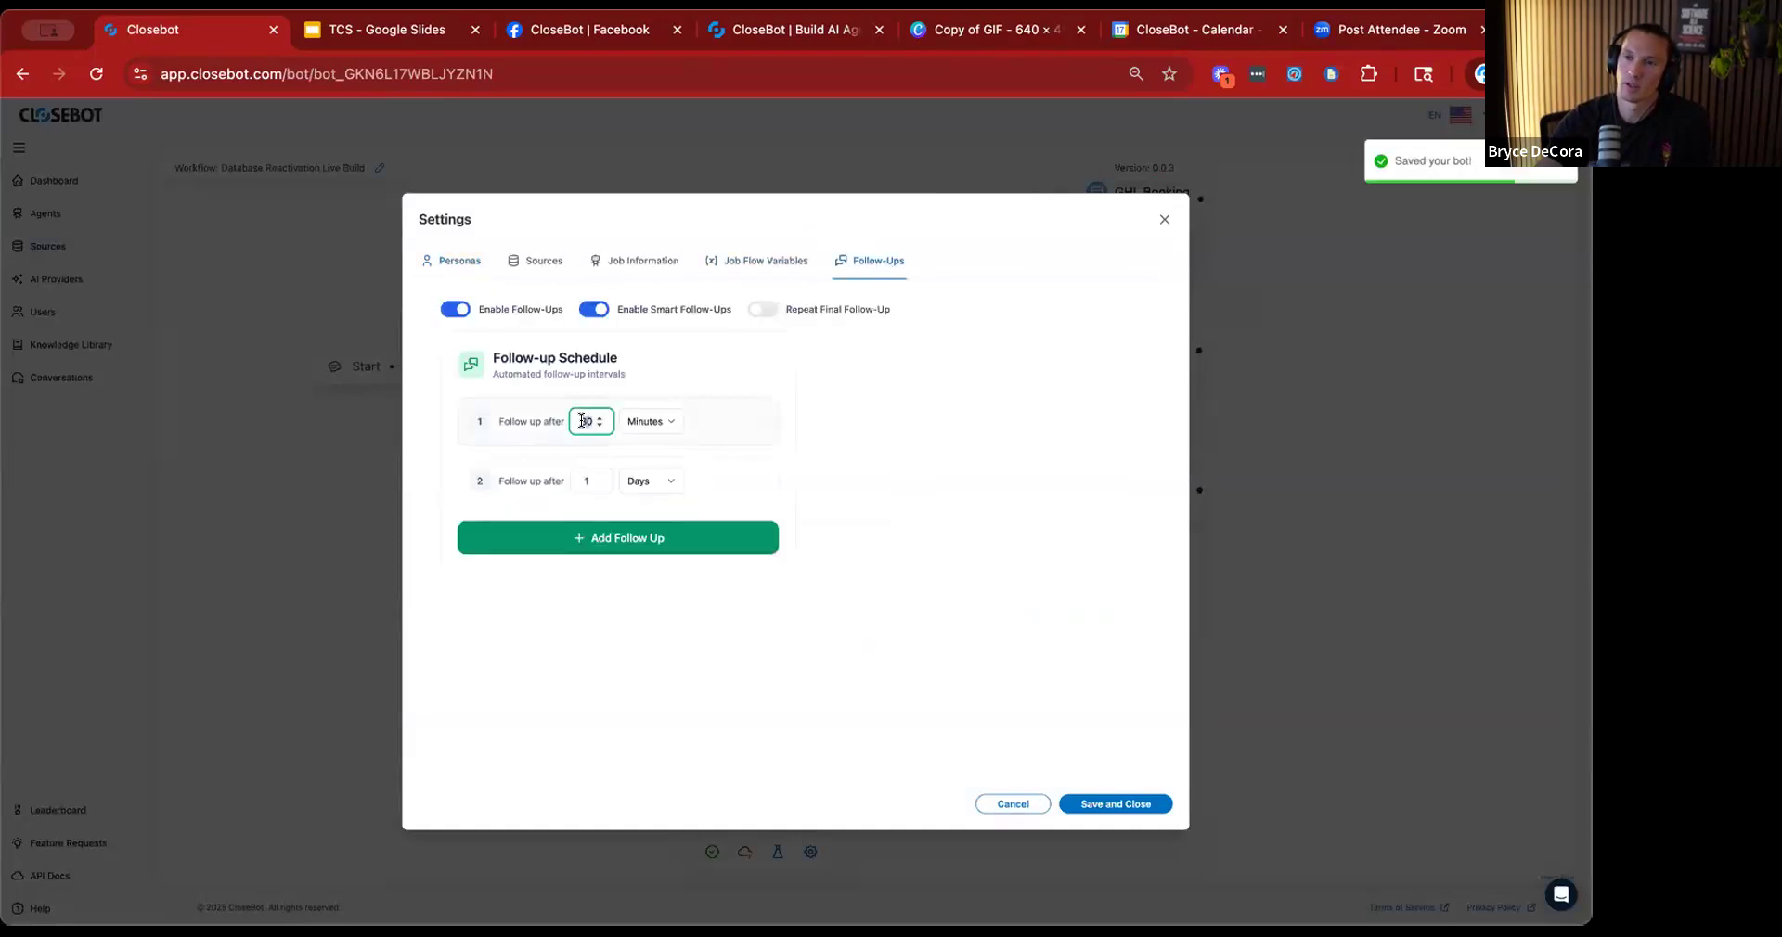
text(1)
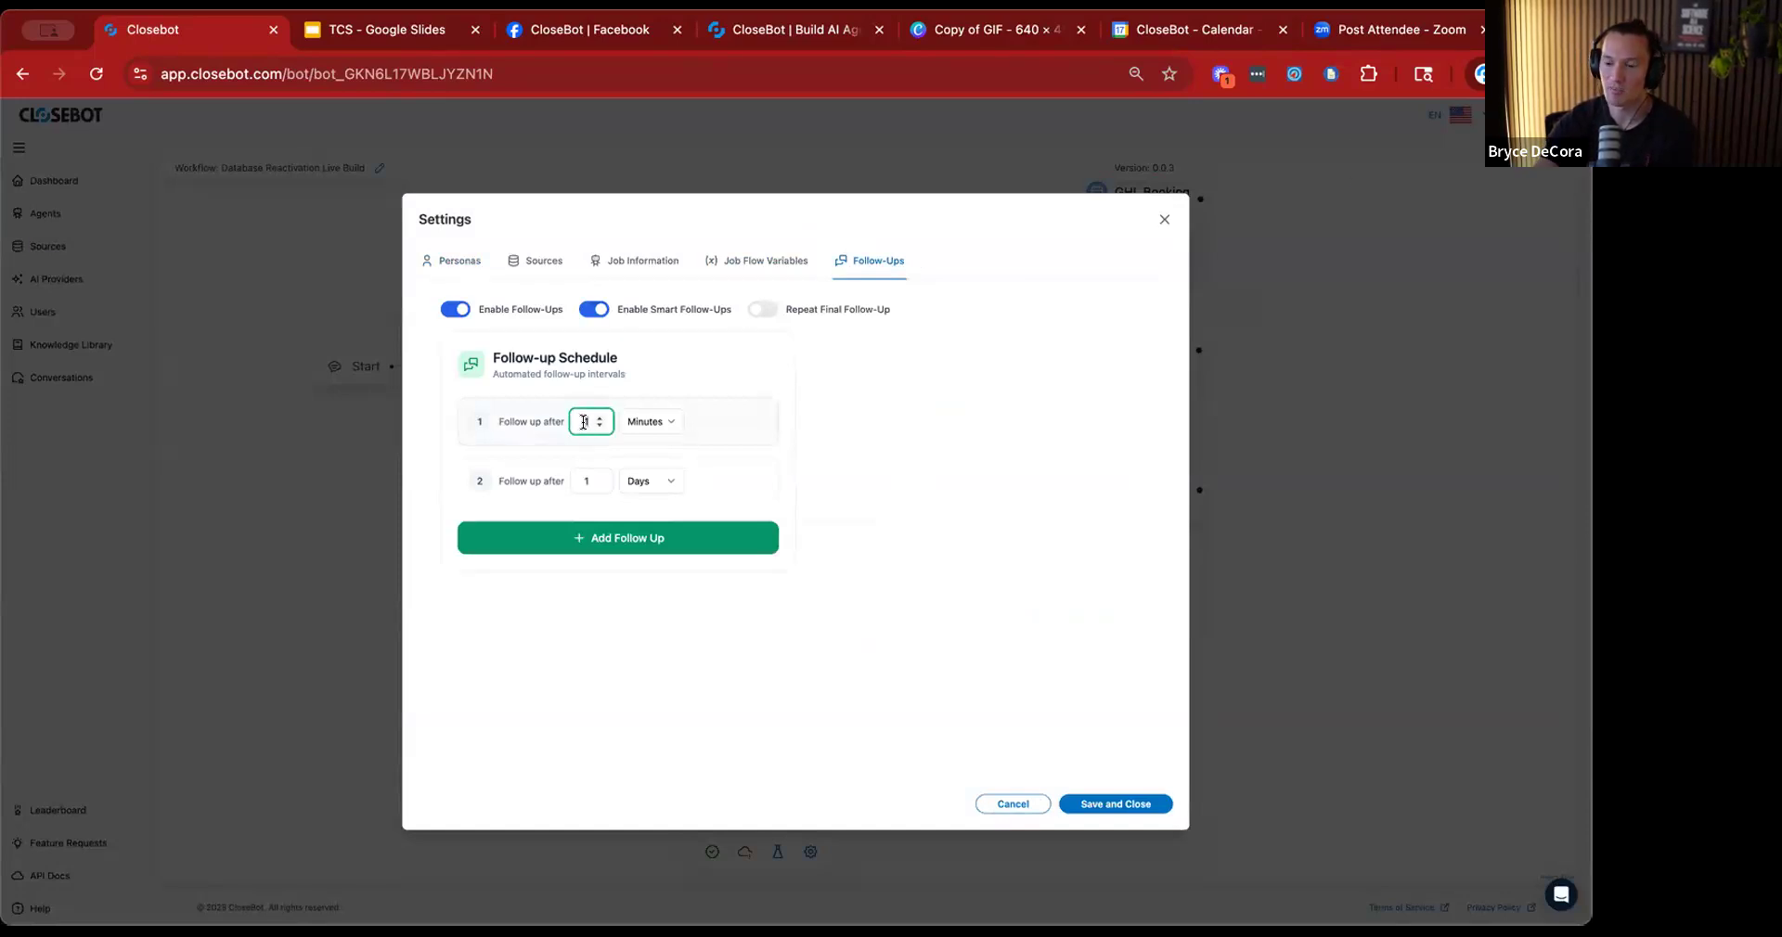
key(BackSpace)
text(30)
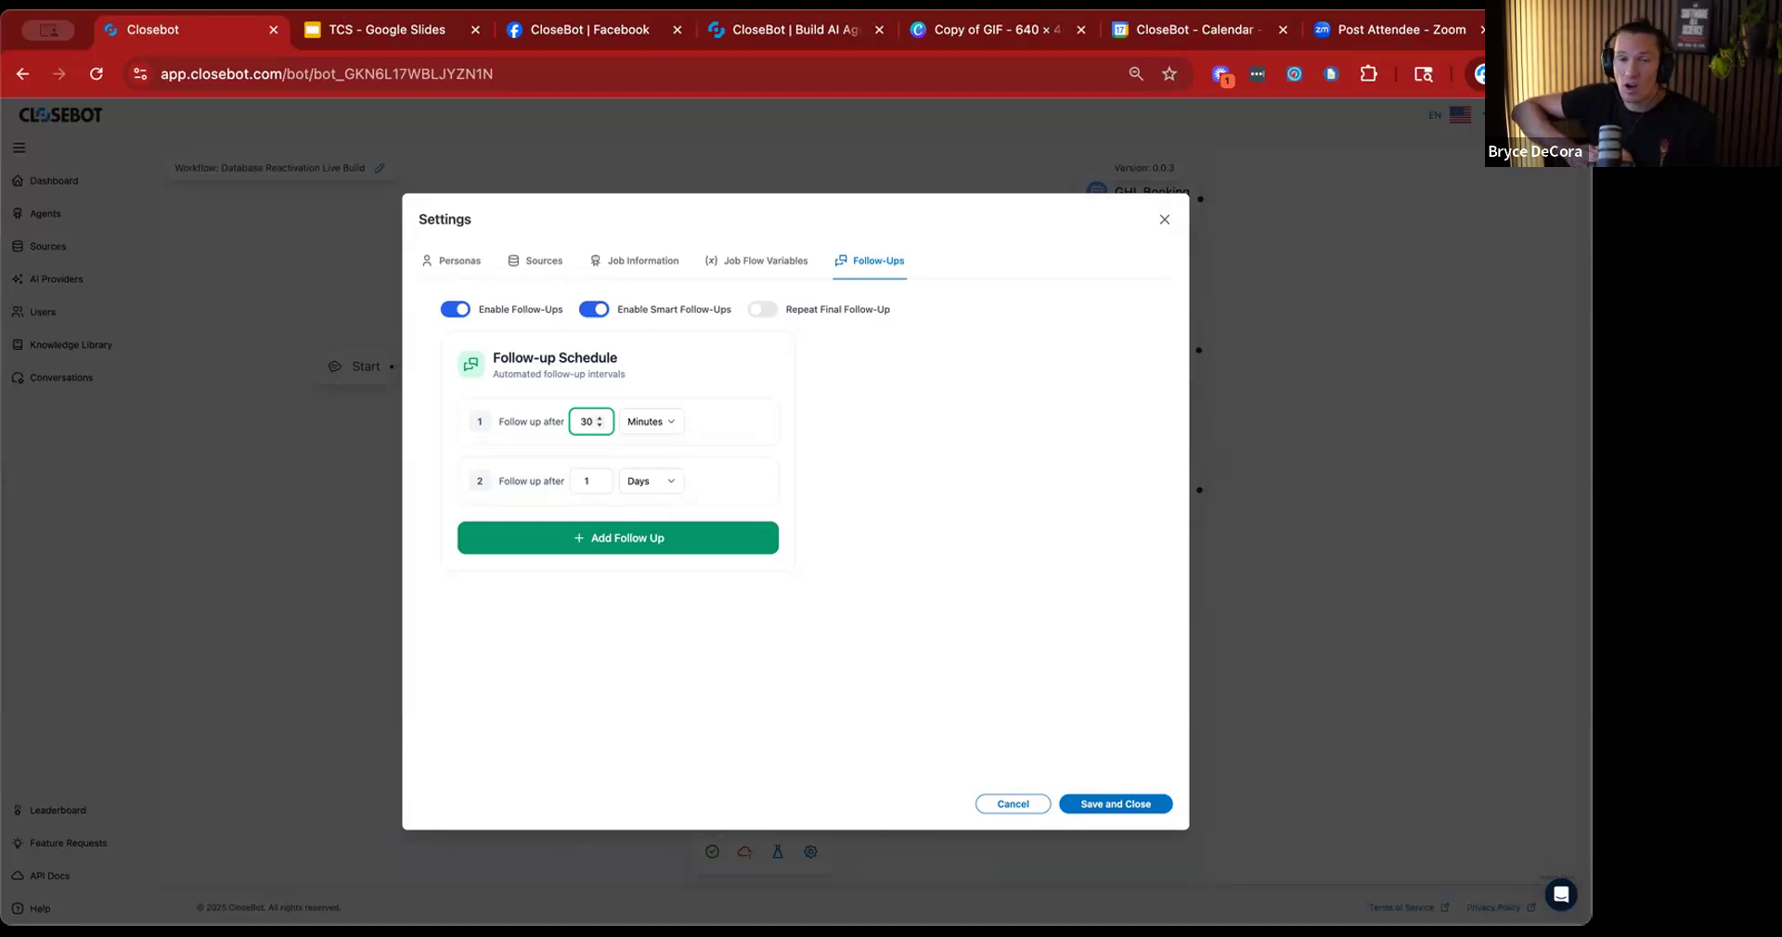
click(1162, 221)
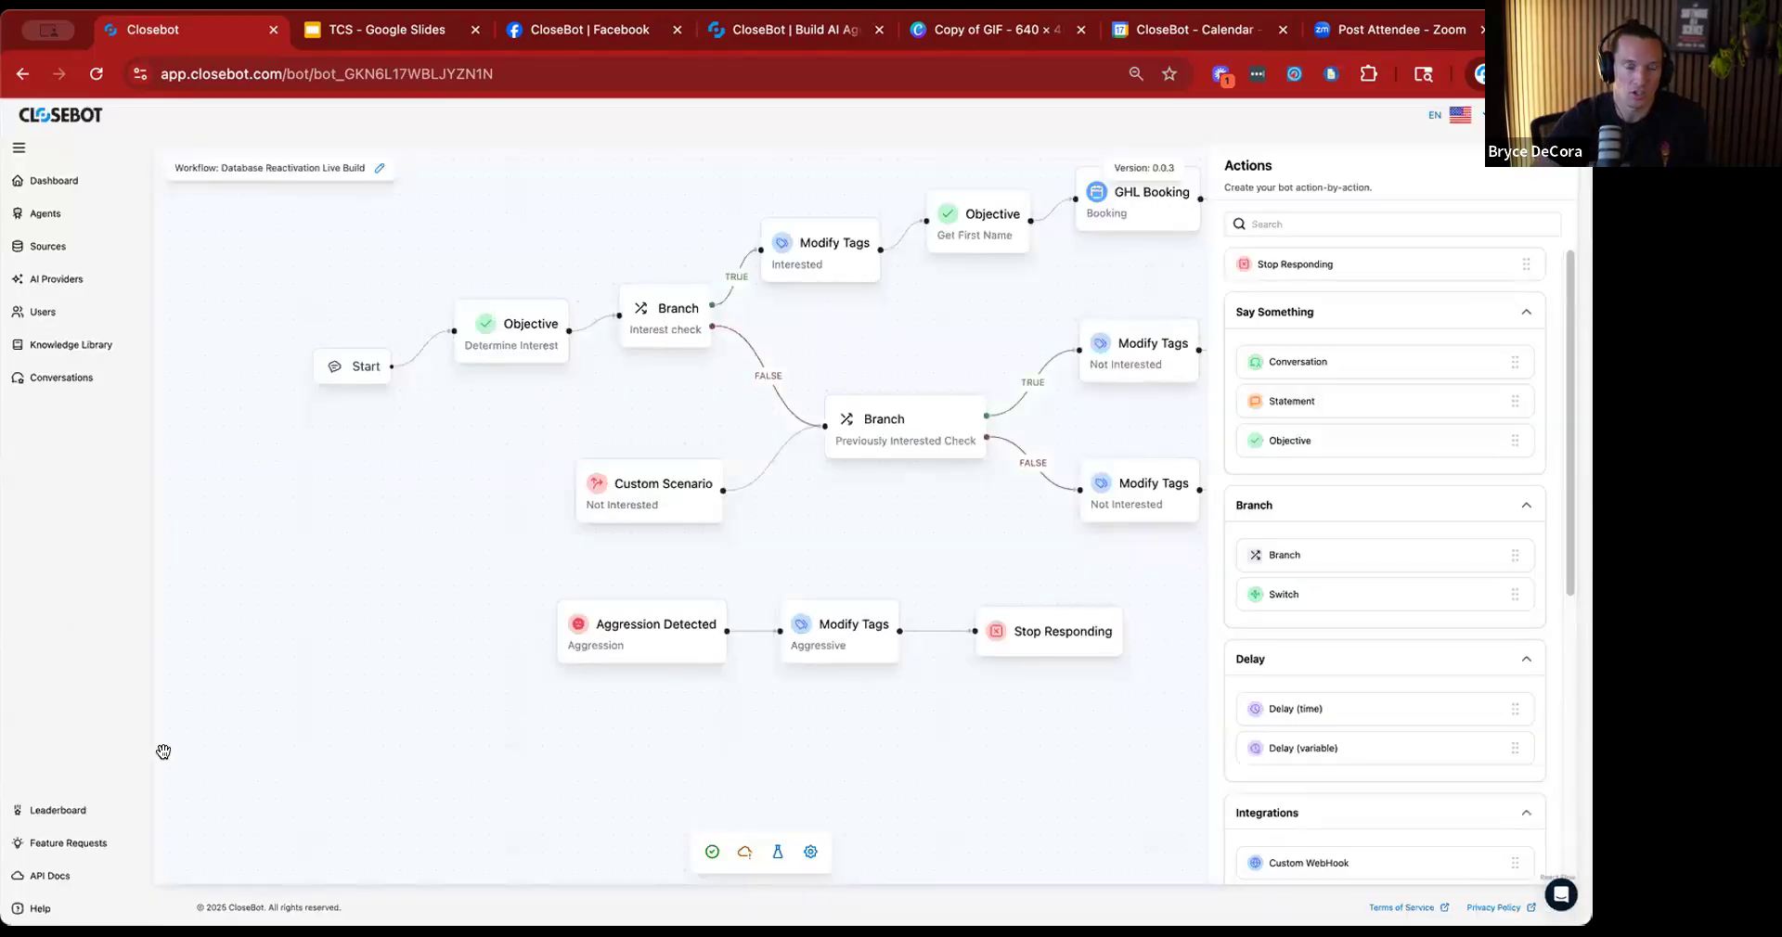
Open the chat support window from the help options.
click(98, 910)
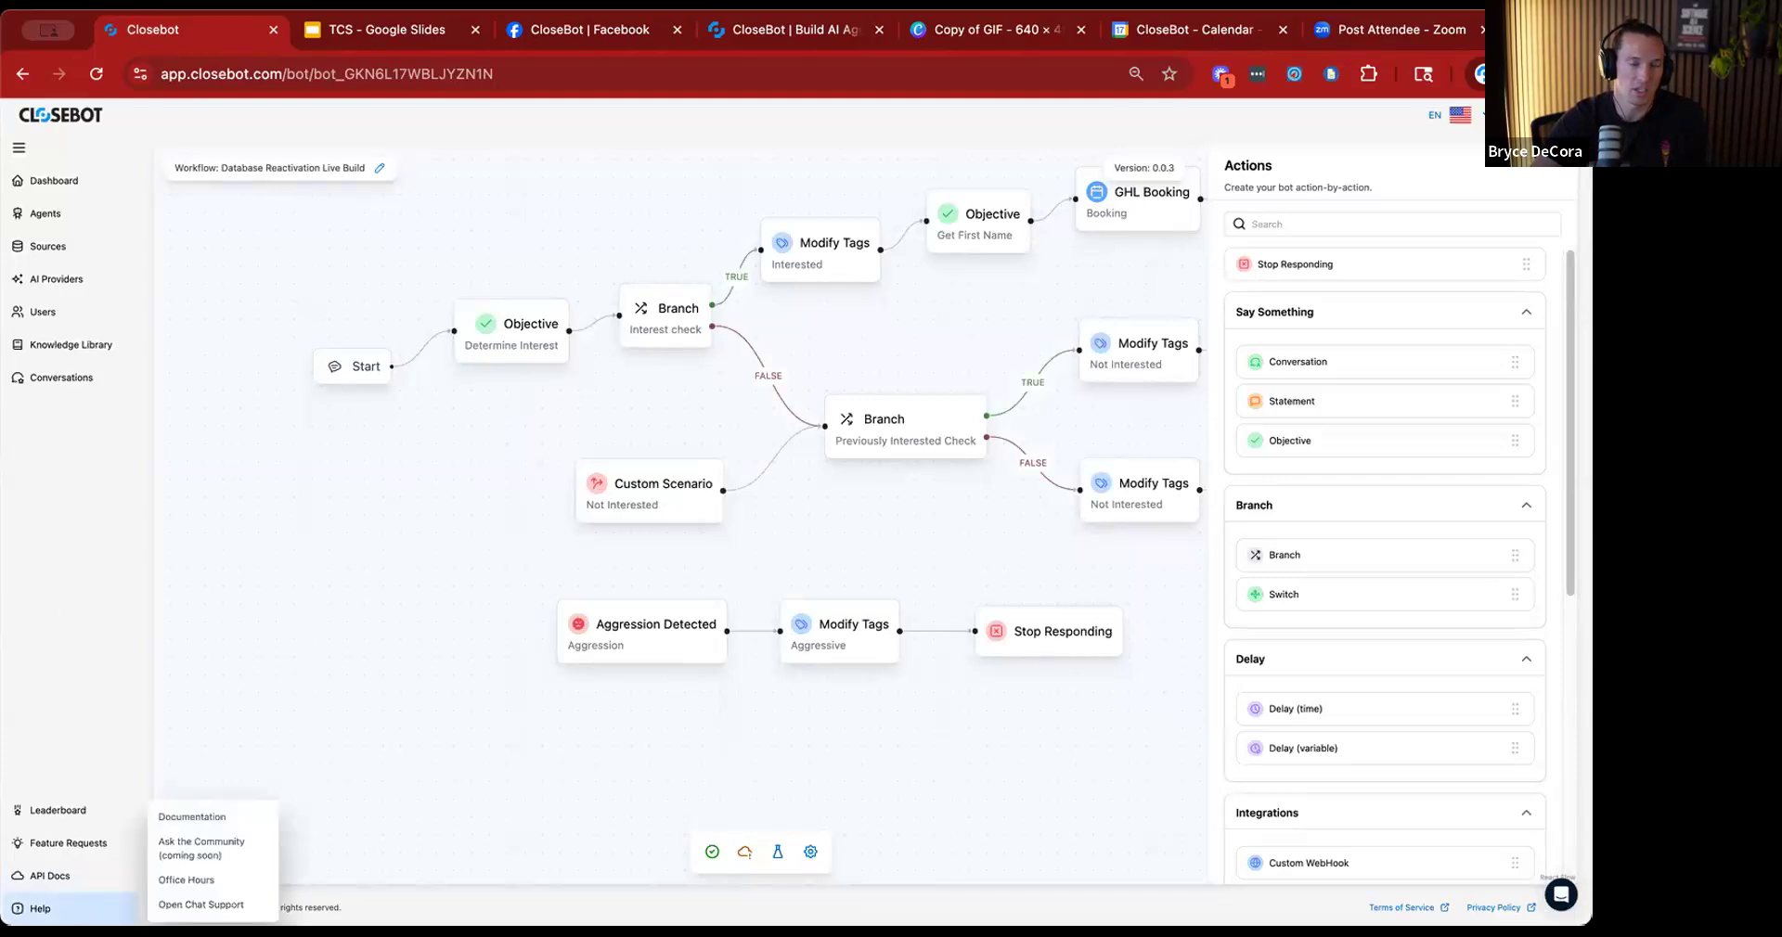
click(216, 905)
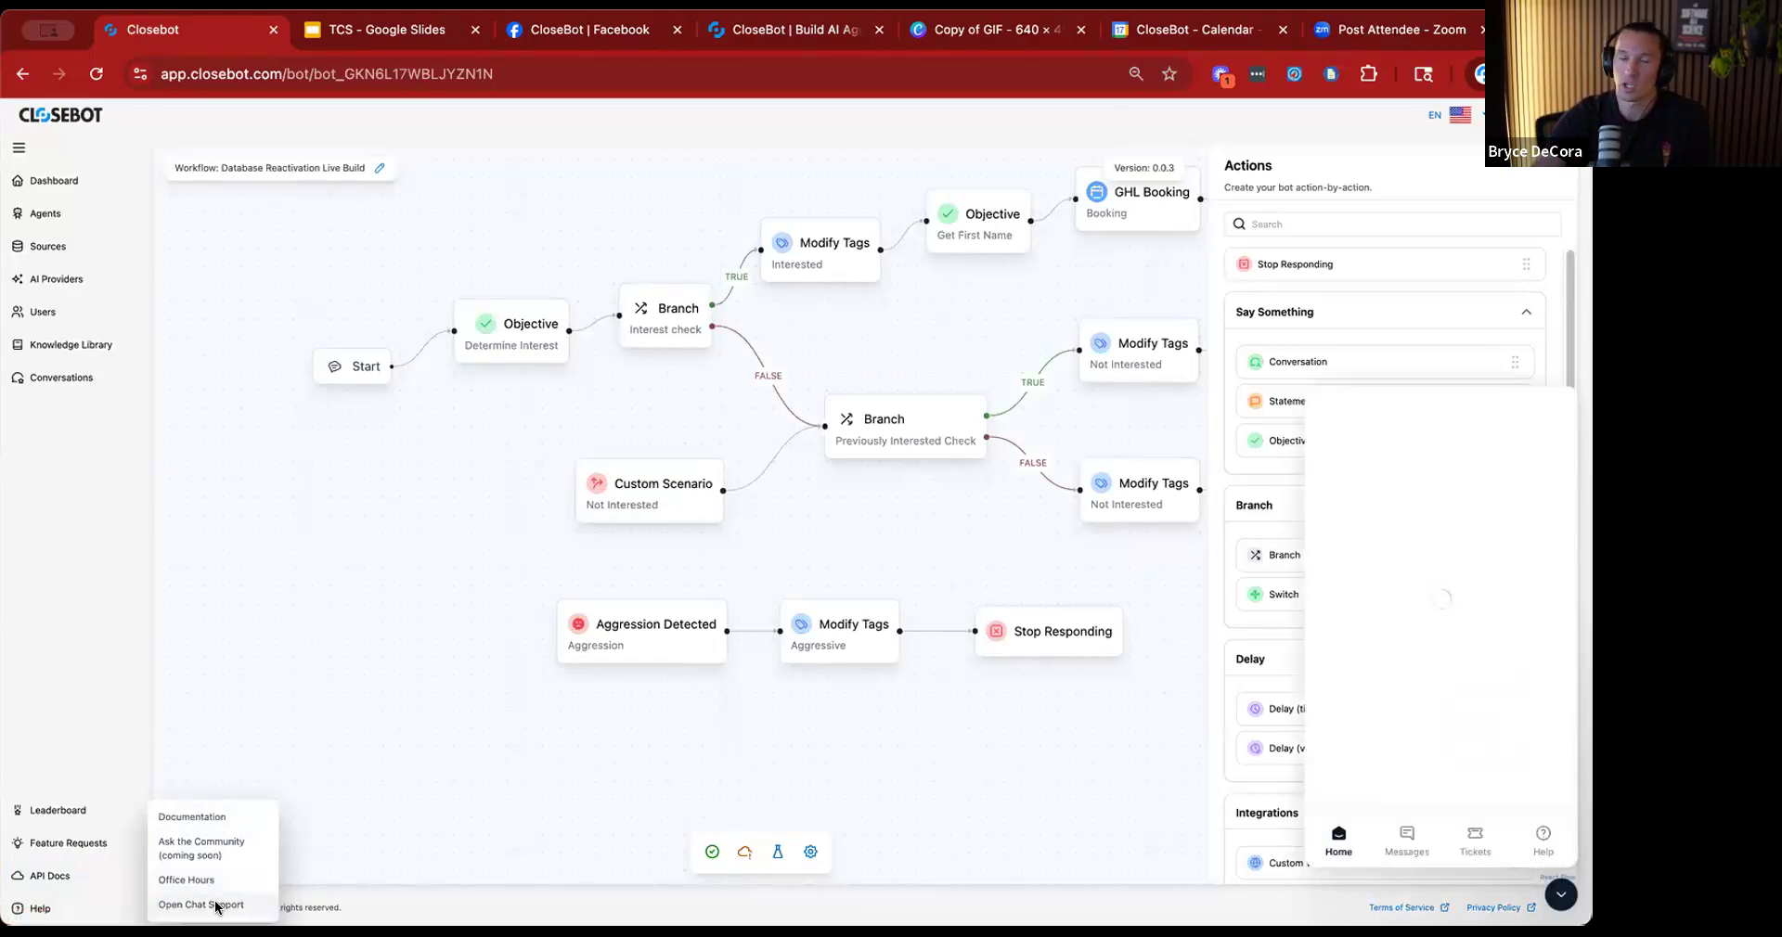